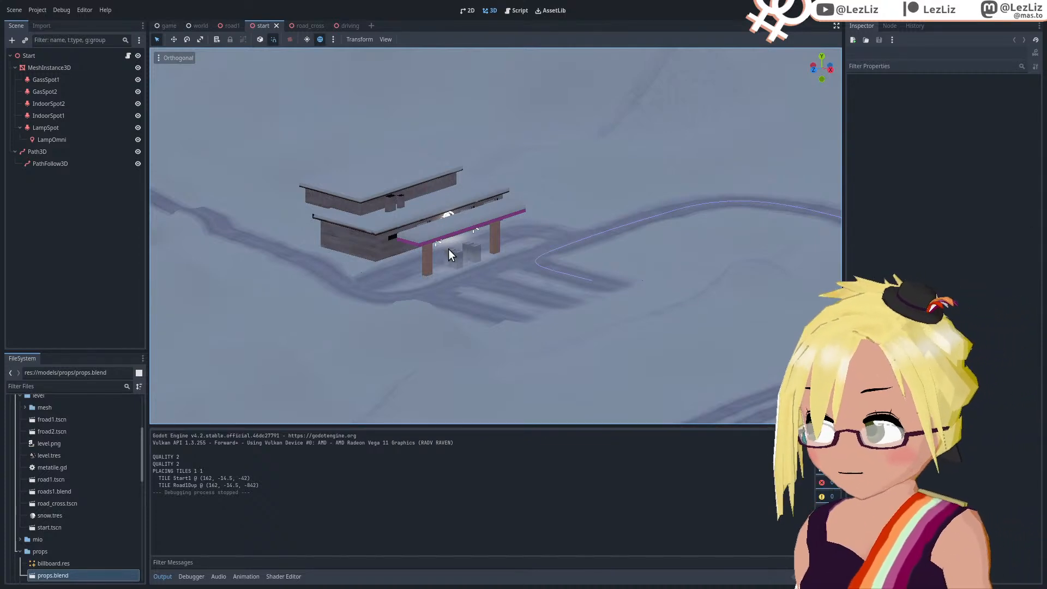
Step: Run the project, maximize the game's debug window and start a new game from its main menu
mouse_move(480, 248)
middle_down()
mouse_move(431, 259)
mouse_move(479, 269)
middle_up()
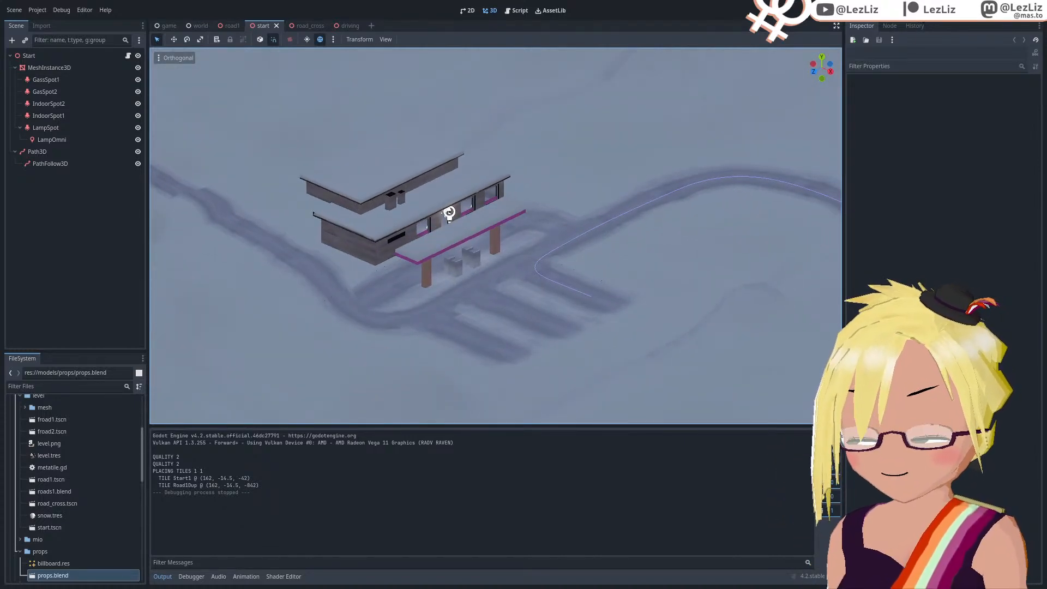
click(923, 12)
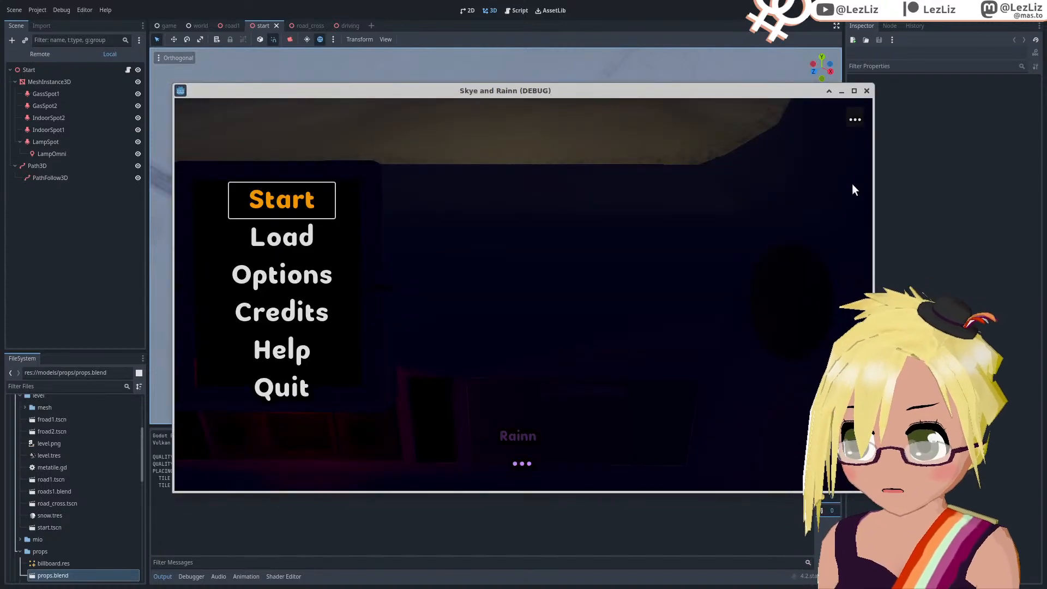
click(854, 91)
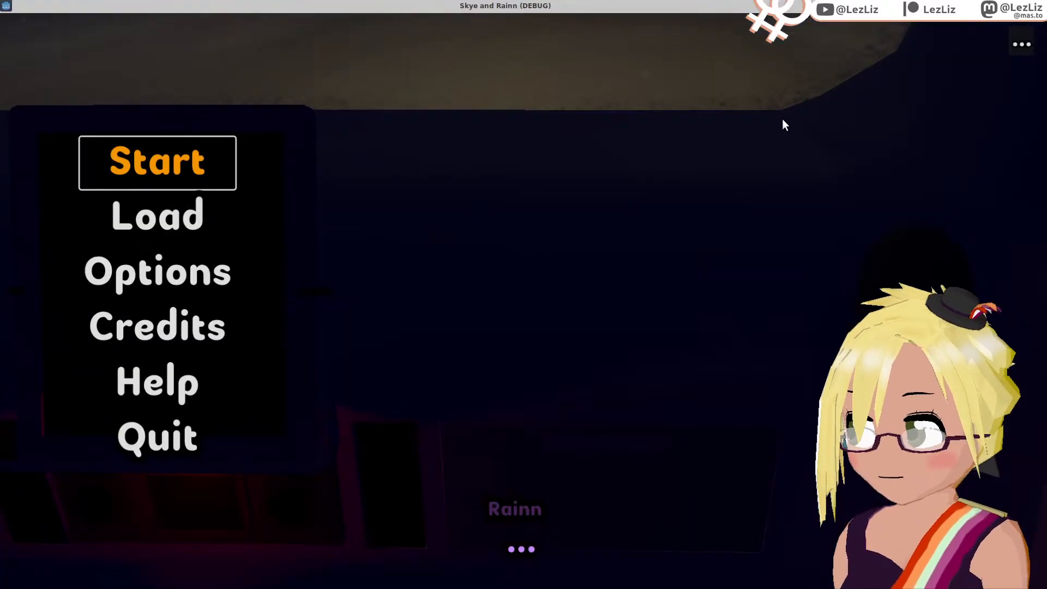
click(171, 227)
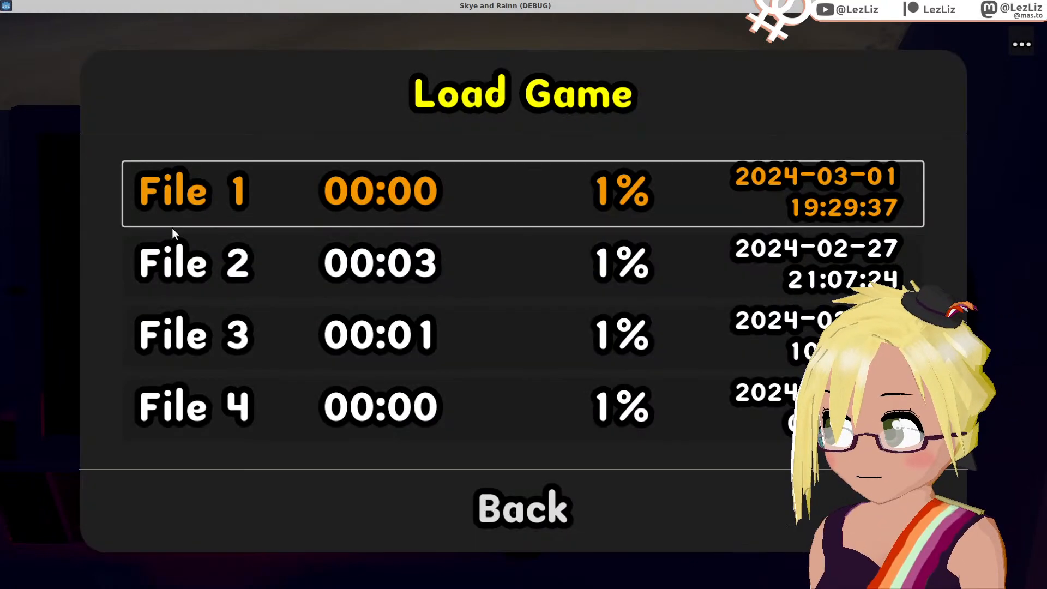
click(521, 514)
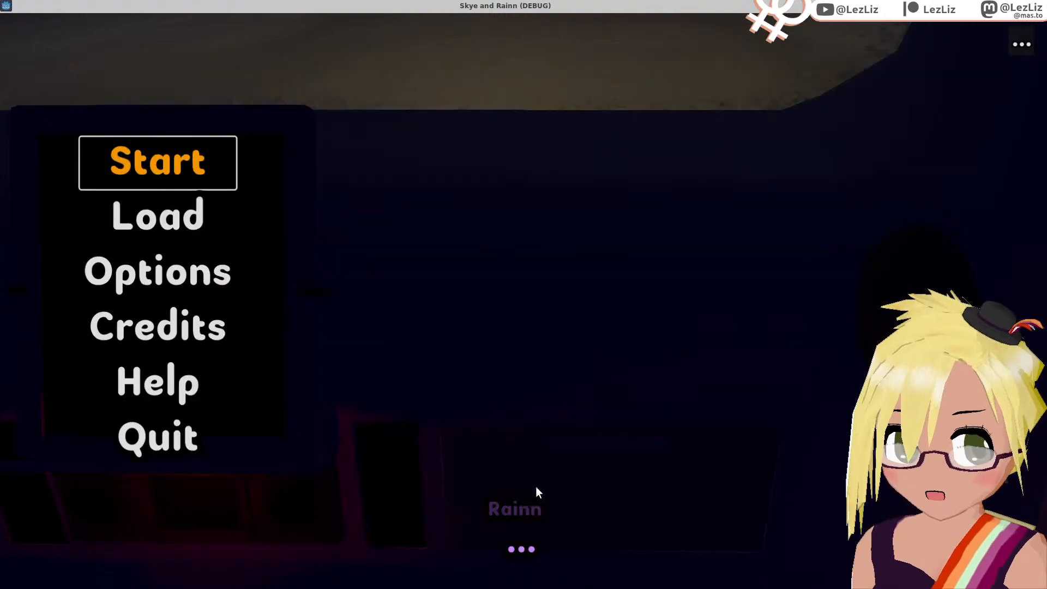
click(175, 165)
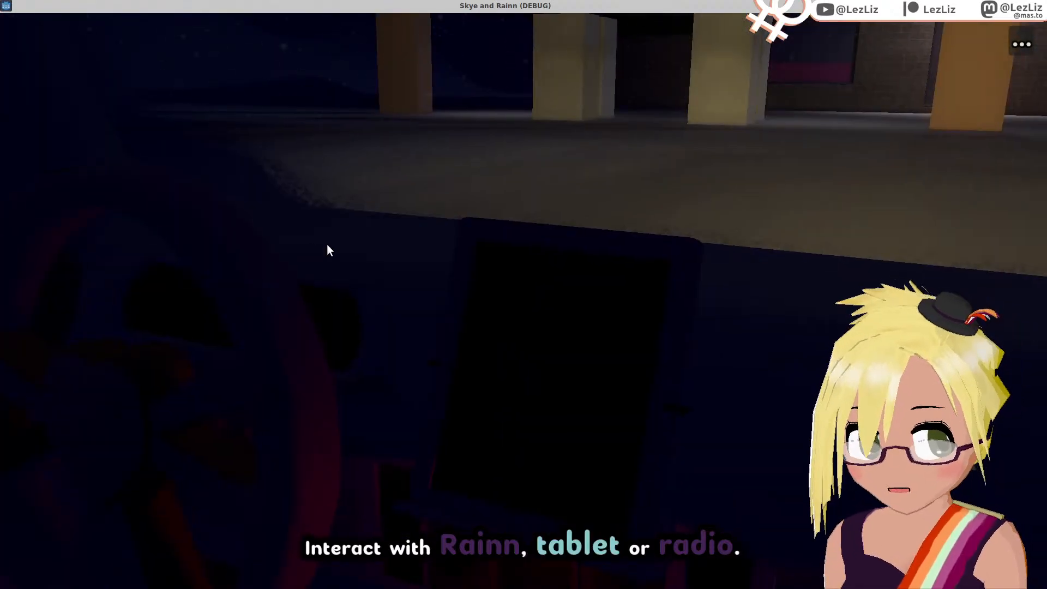
Step: Advance through the opening in-car scene and its dialogue, past the dried dates prompt, to the driving scene
click(326, 243)
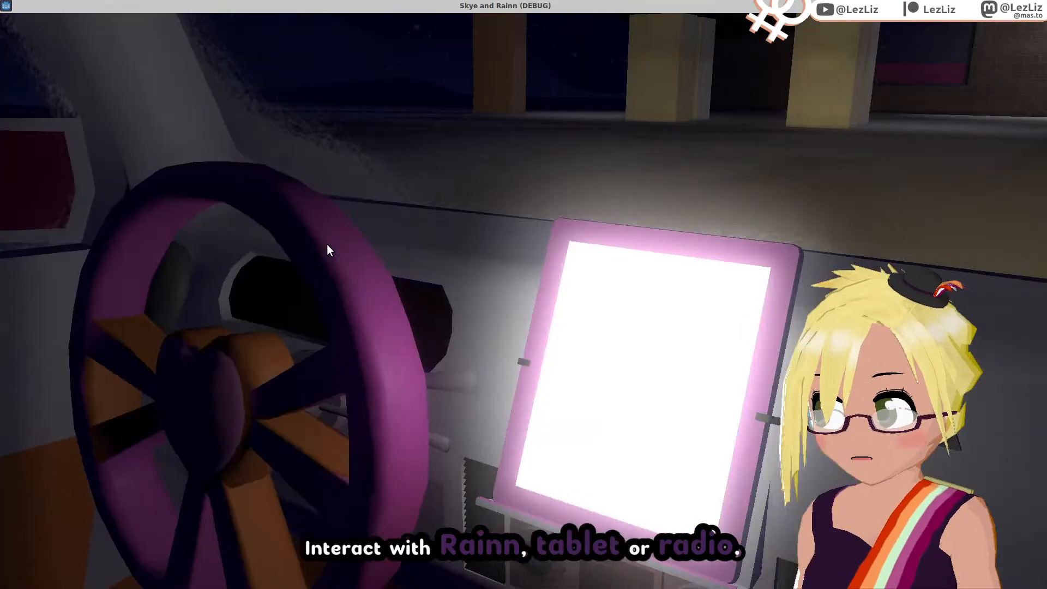
click(326, 244)
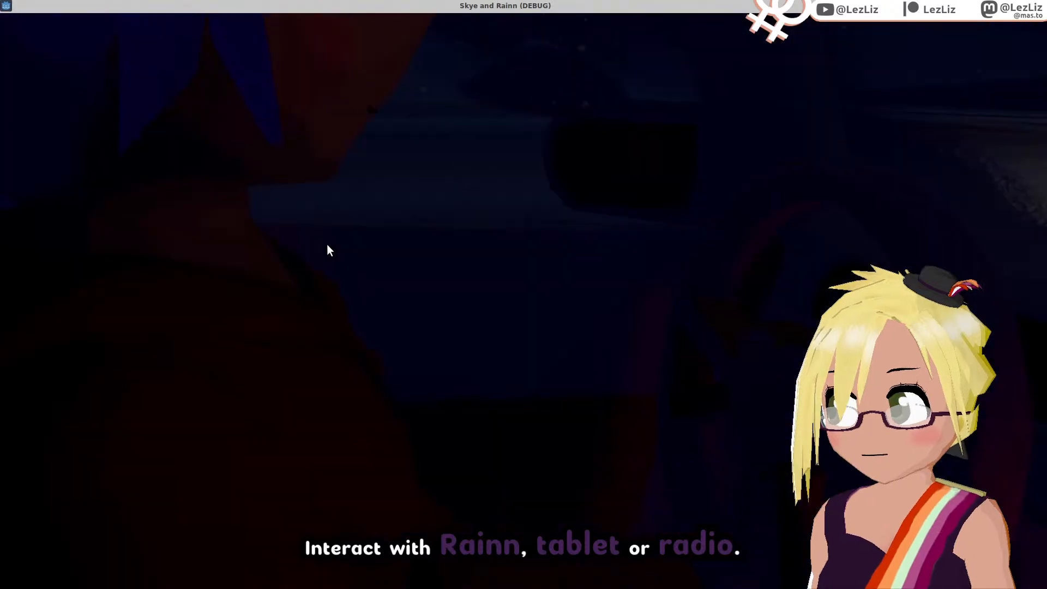
click(326, 243)
click(326, 243)
click(326, 244)
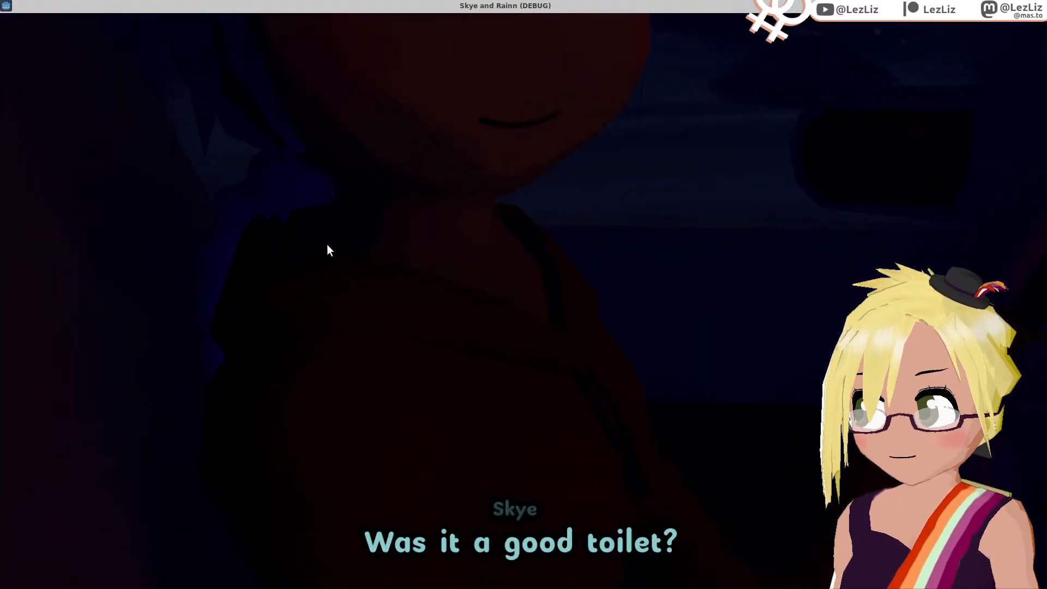
click(326, 244)
click(326, 243)
click(326, 244)
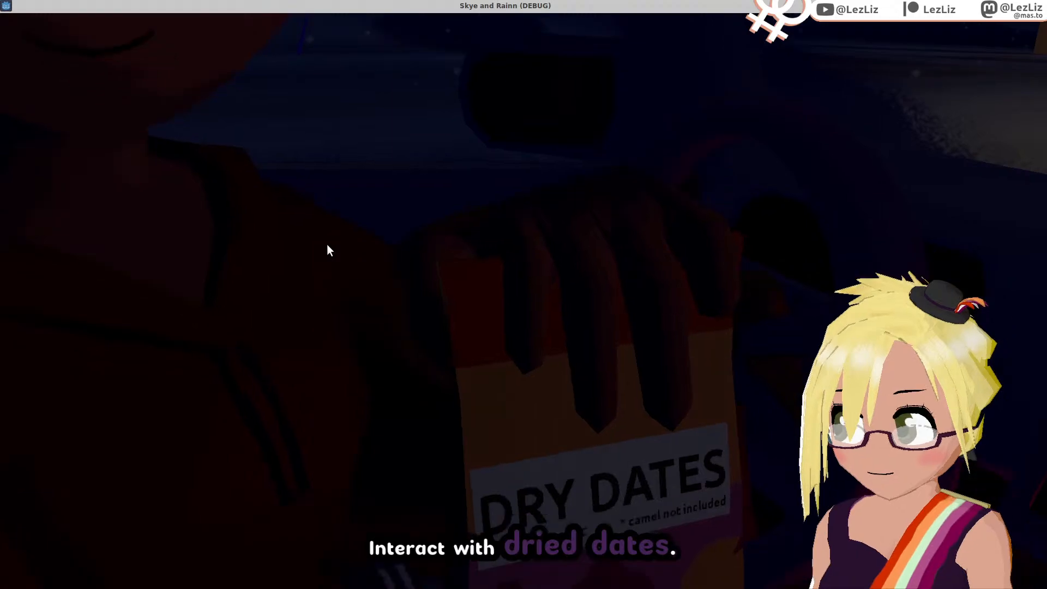
click(326, 243)
click(326, 244)
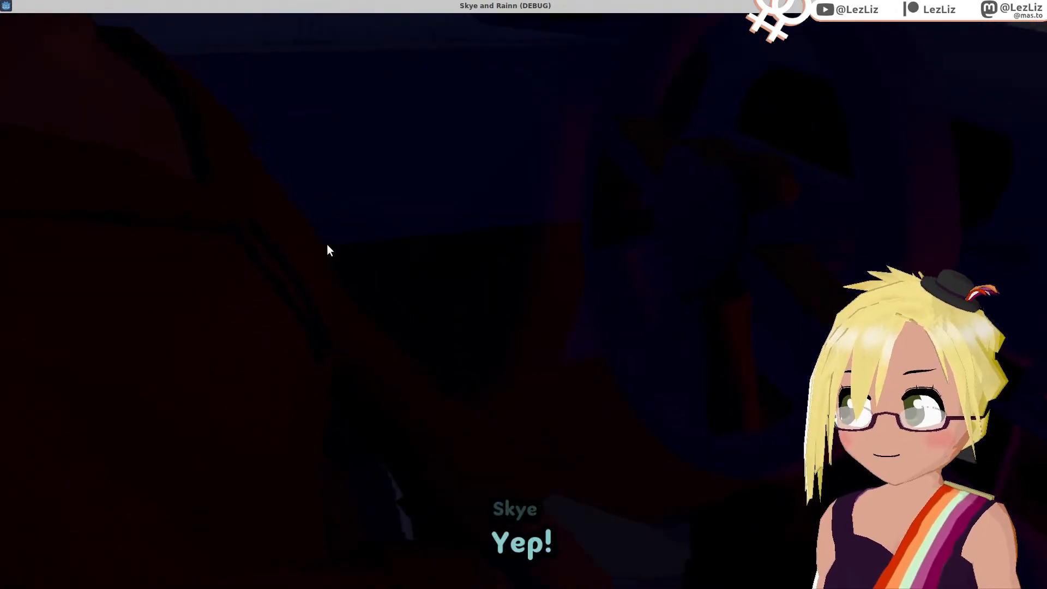
click(326, 244)
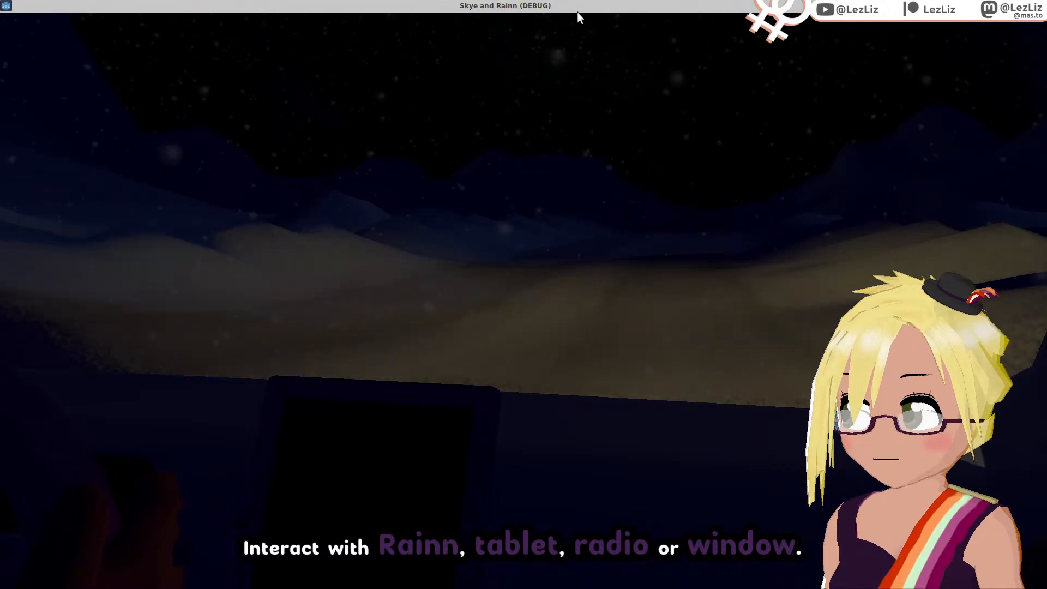
Step: Set the game's reflection, shadow and snowing quality options to their minimum and resume the driving scene
key(Escape)
click(554, 342)
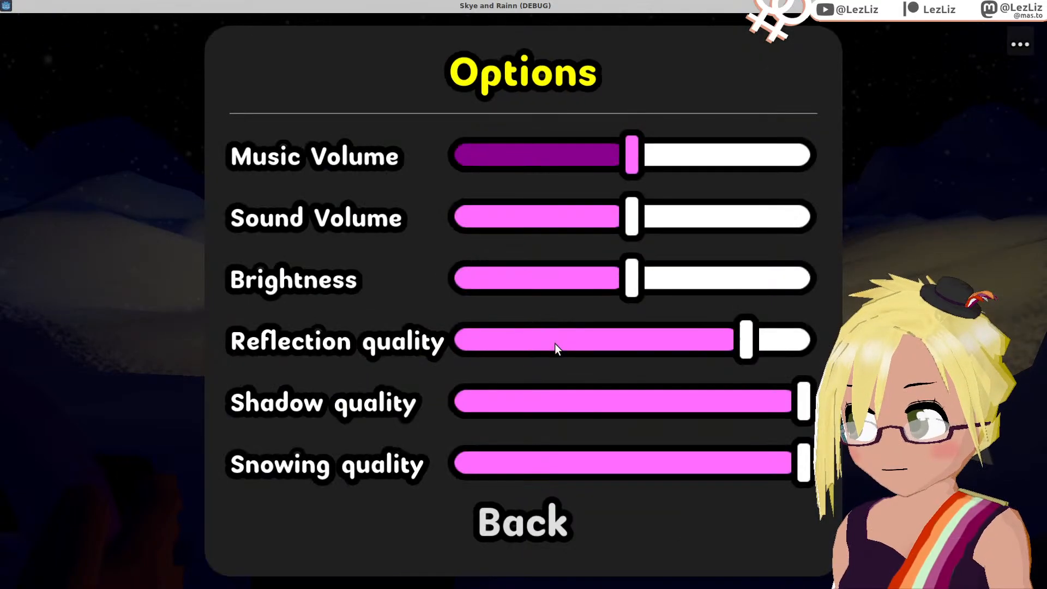
drag(715, 337, 288, 349)
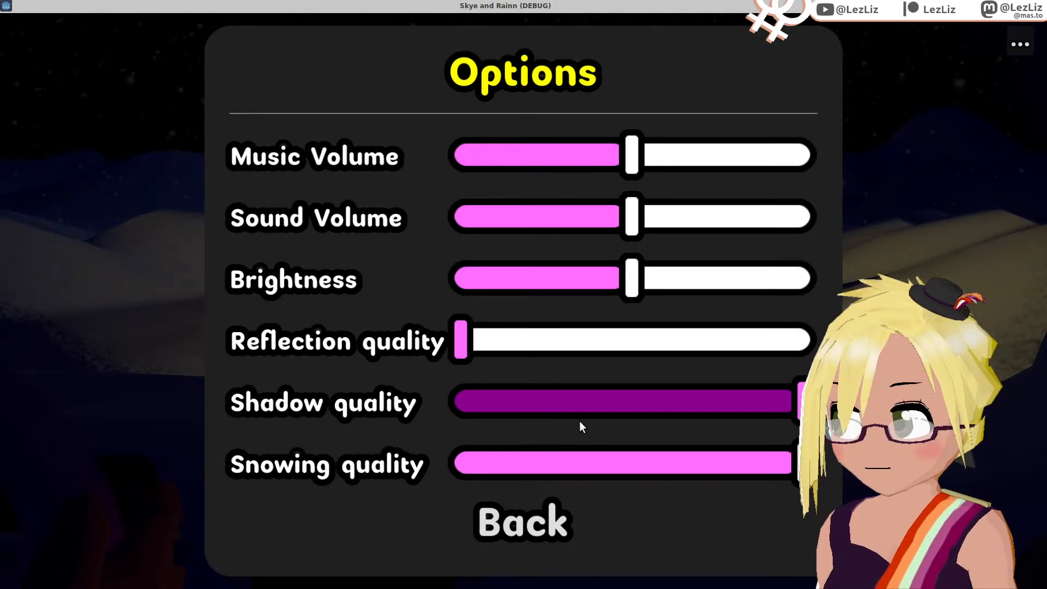
drag(579, 421, 305, 386)
drag(503, 467, 217, 447)
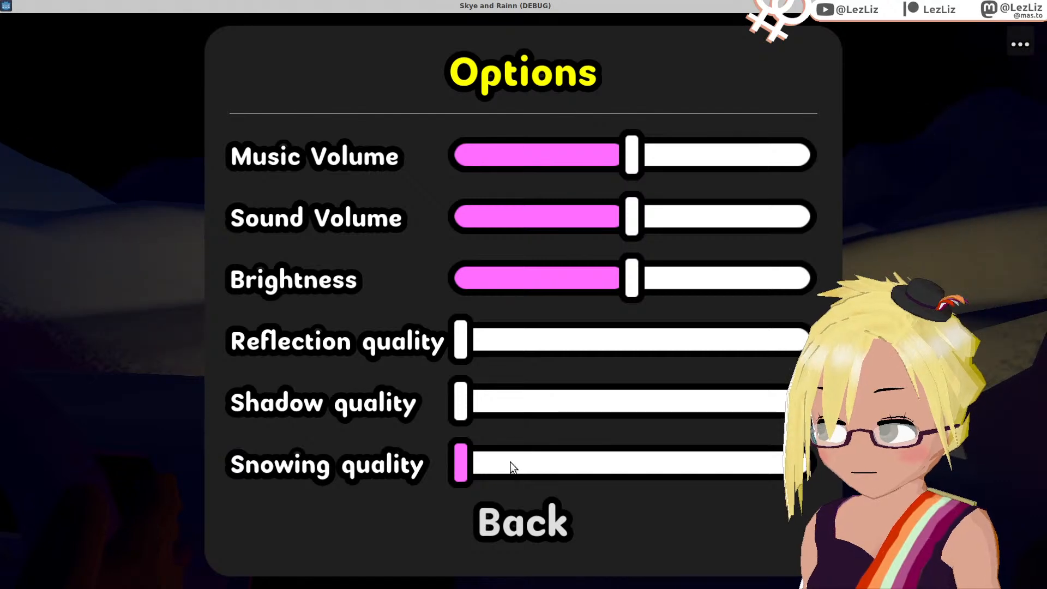
click(524, 521)
key(Escape)
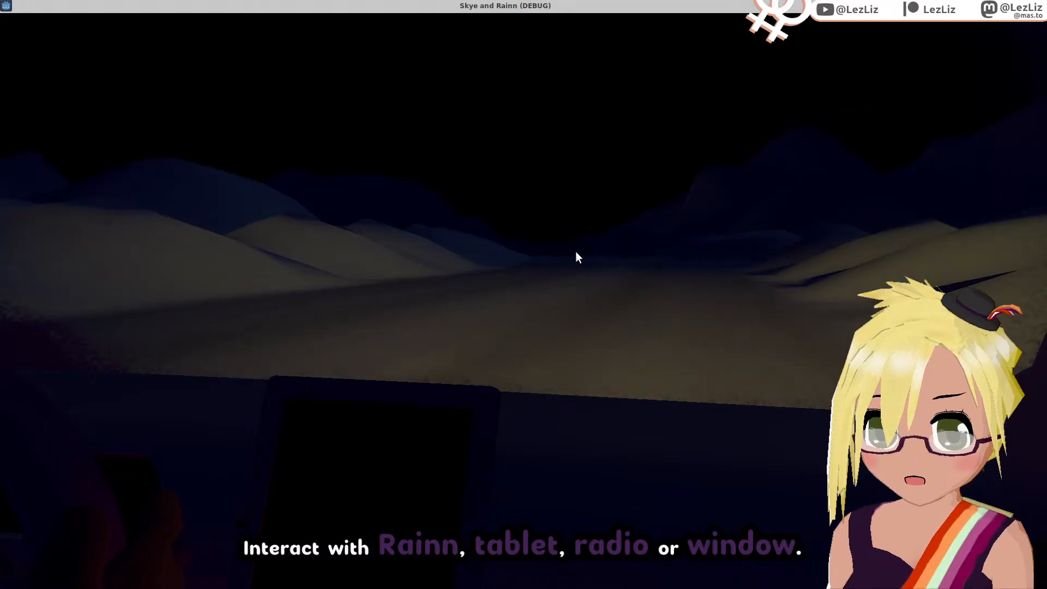
Step: Examine the driving scene at the minimum quality settings, and quit the game from its pause menu
key(Escape)
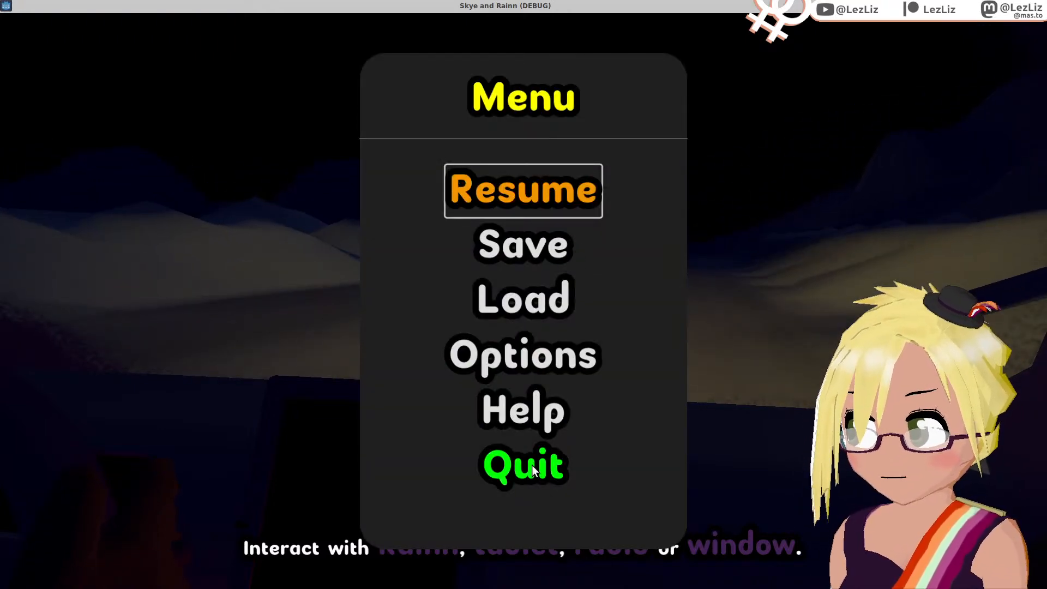
key(Escape)
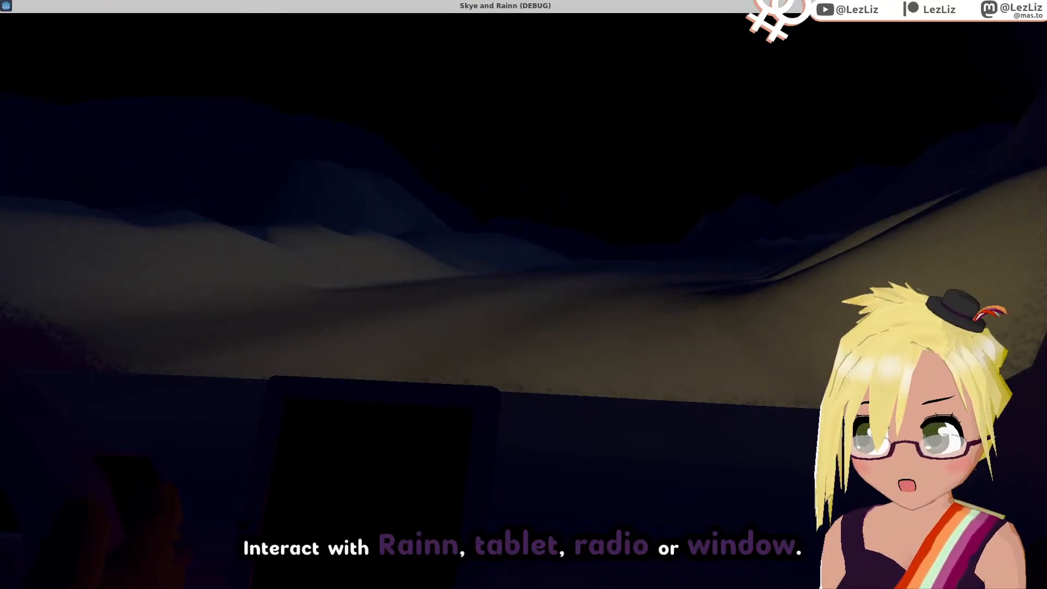
key(Escape)
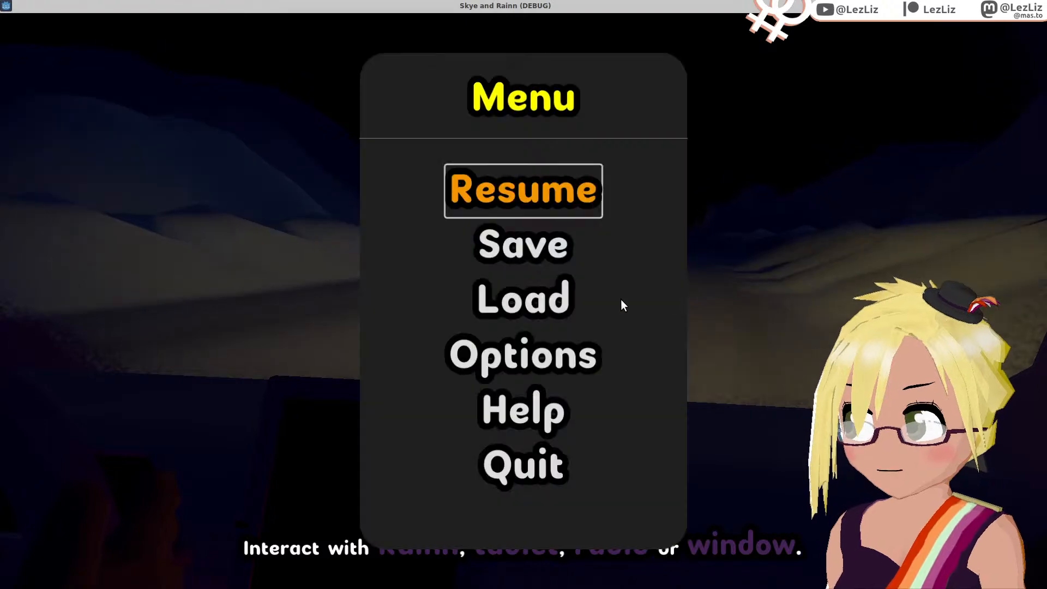
click(523, 463)
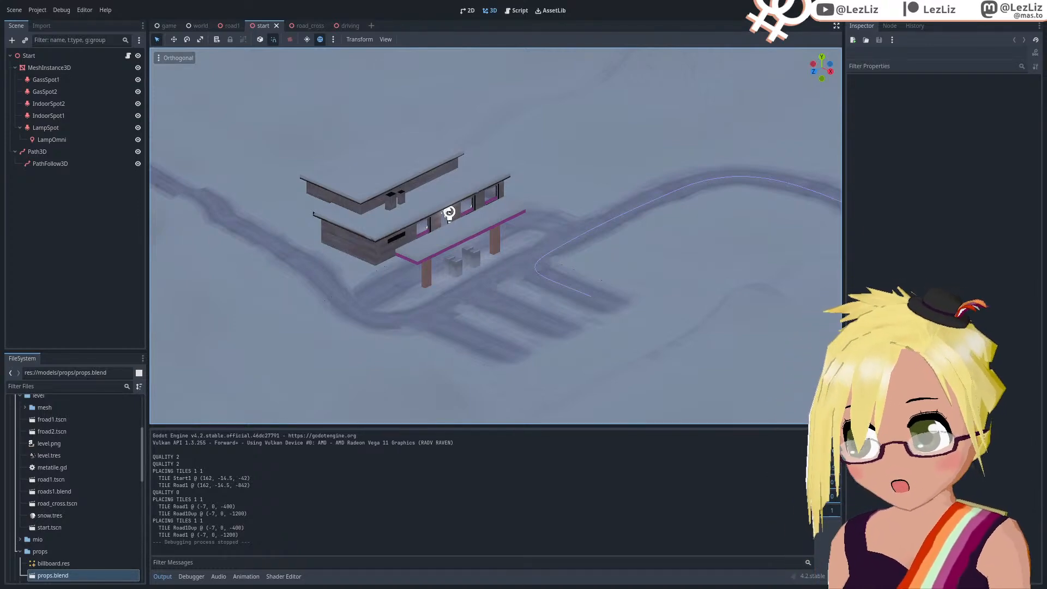
Step: Switch to Blender, widen the 3D viewport and examine the row of road props in props.blend
key(alt+Tab)
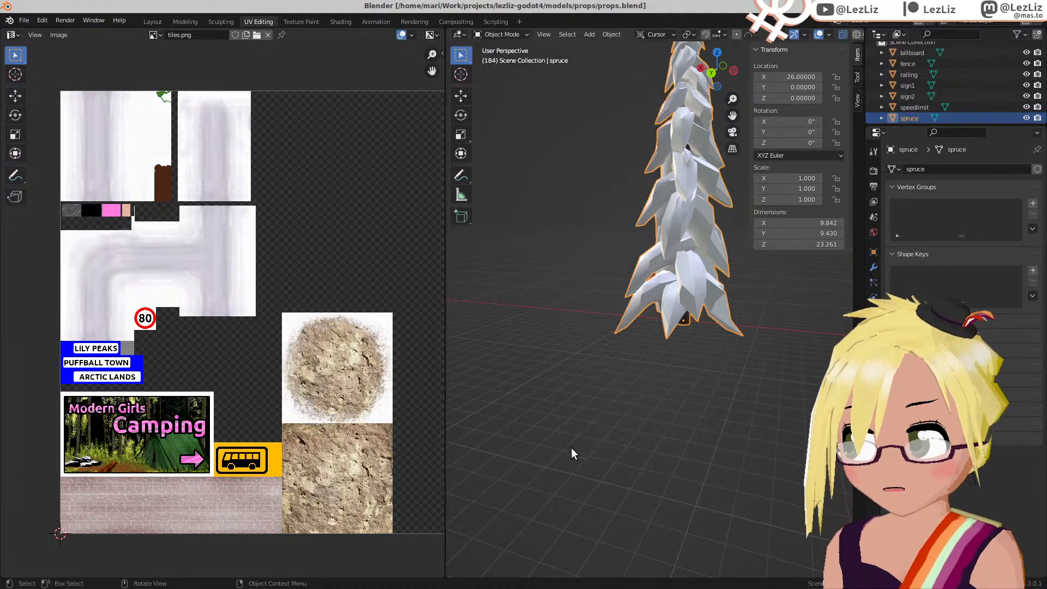
scroll(626, 327, down, 3)
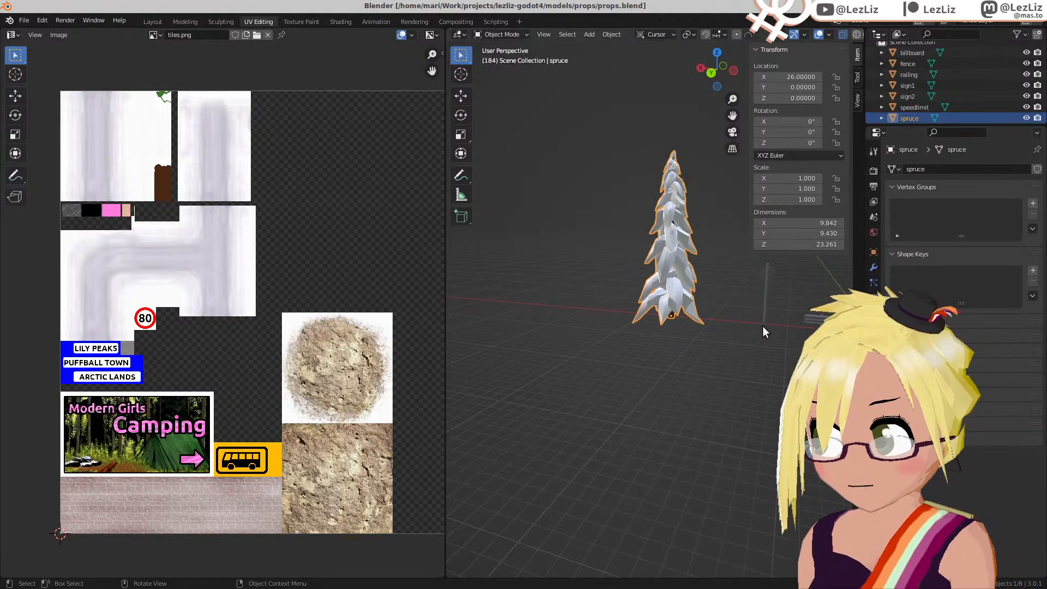
shift+middle_drag(762, 326, 578, 320)
scroll(614, 336, down, 1)
drag(445, 309, 121, 330)
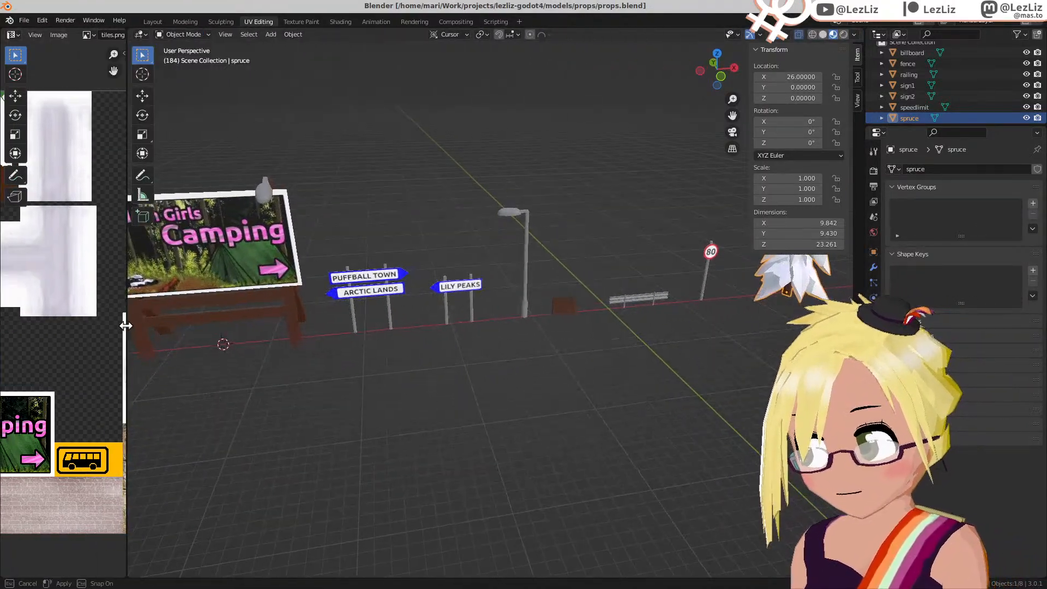
mouse_move(404, 344)
middle_down()
mouse_move(423, 346)
mouse_move(391, 342)
mouse_move(404, 341)
middle_up()
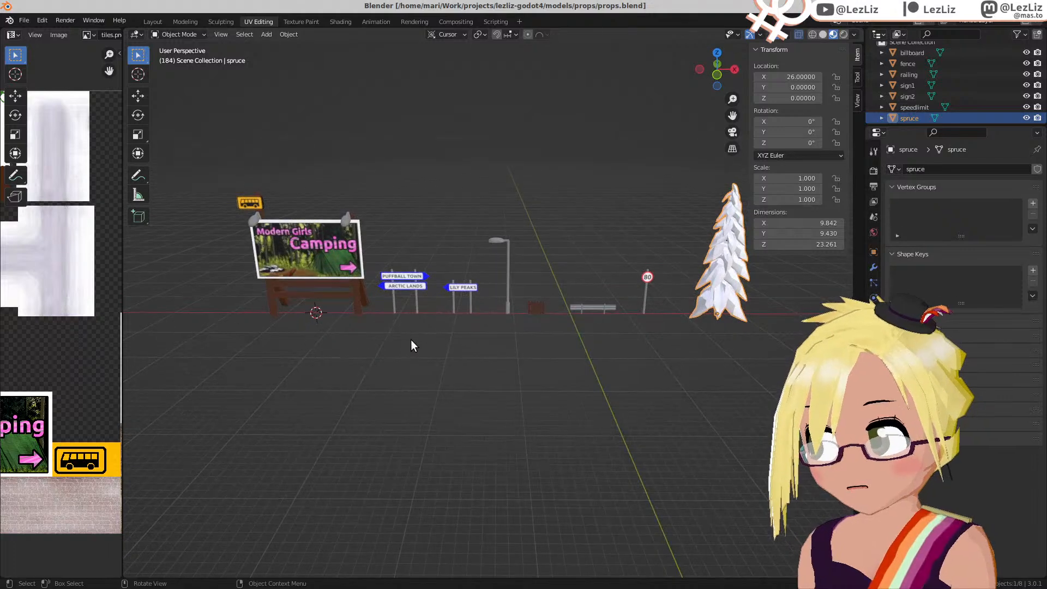
shift+middle_drag(542, 357, 528, 367)
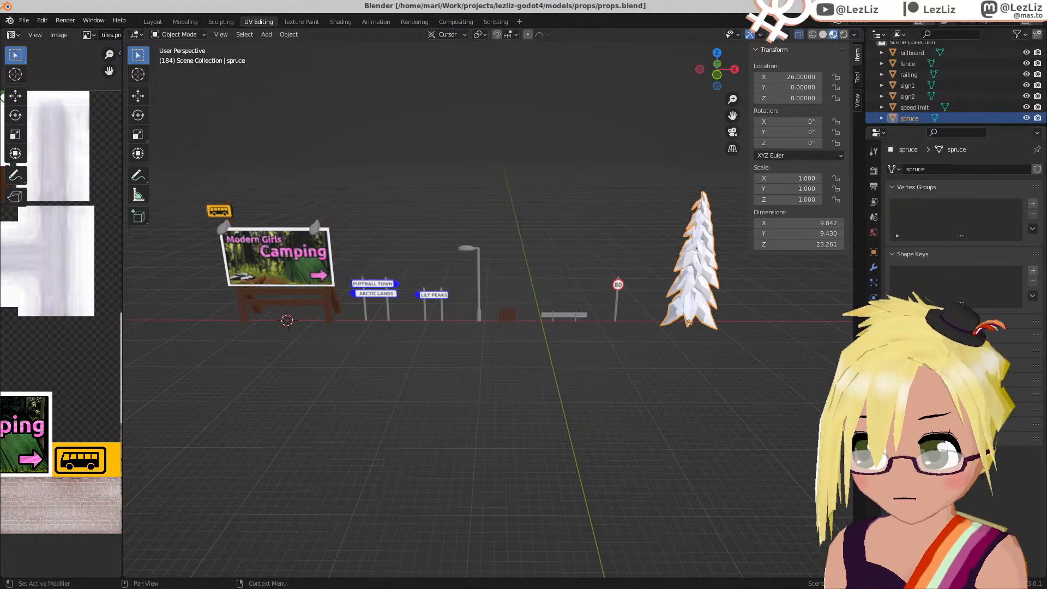
Step: Switch back to Godot and add a MeshInstance3D node as a child of the start scene's existing MeshInstance3D
key(alt+Tab)
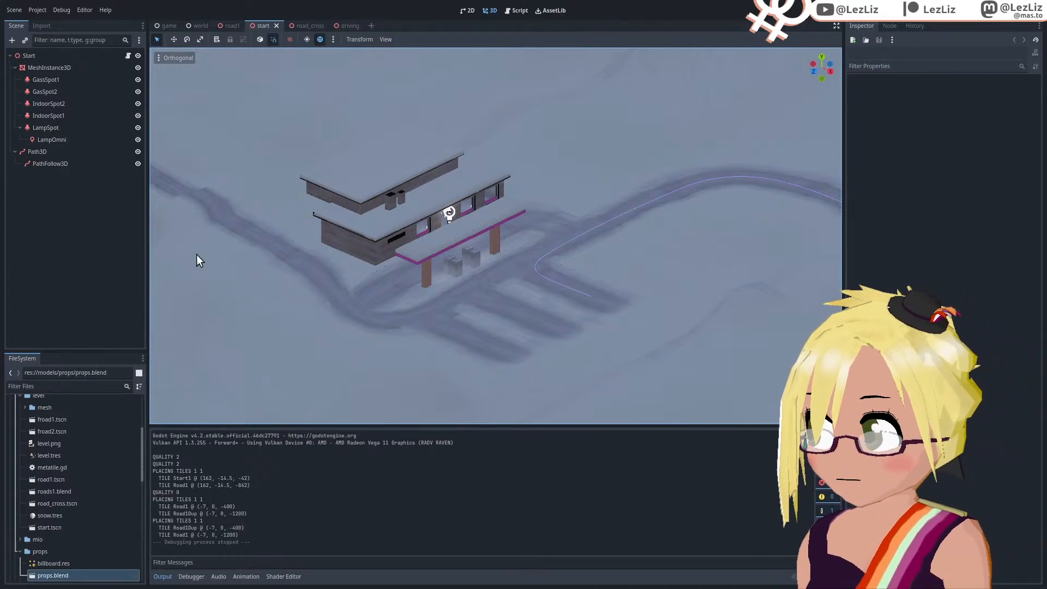
middle_drag(389, 257, 362, 238)
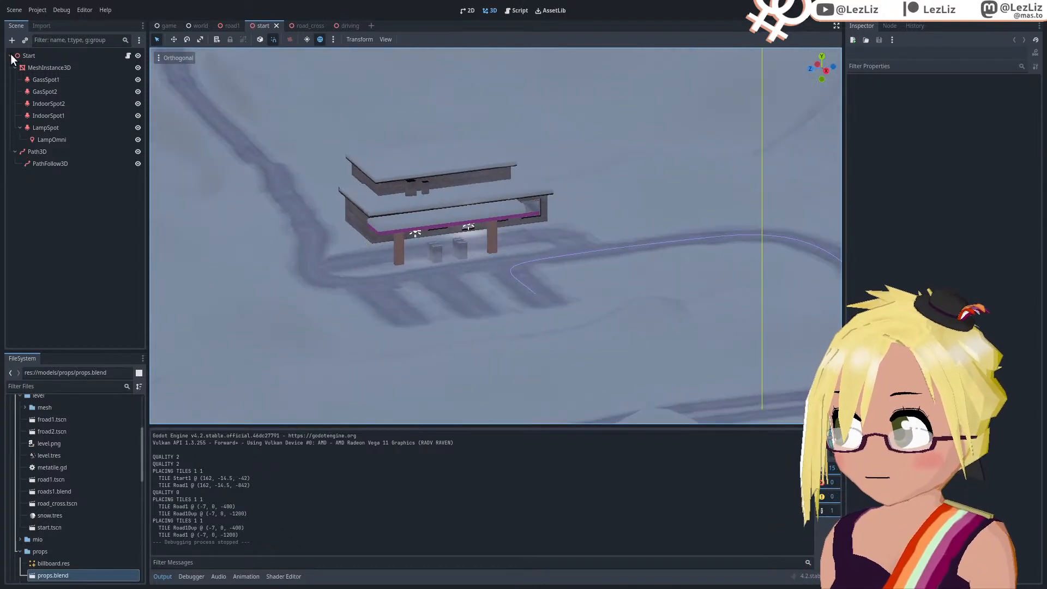
click(65, 66)
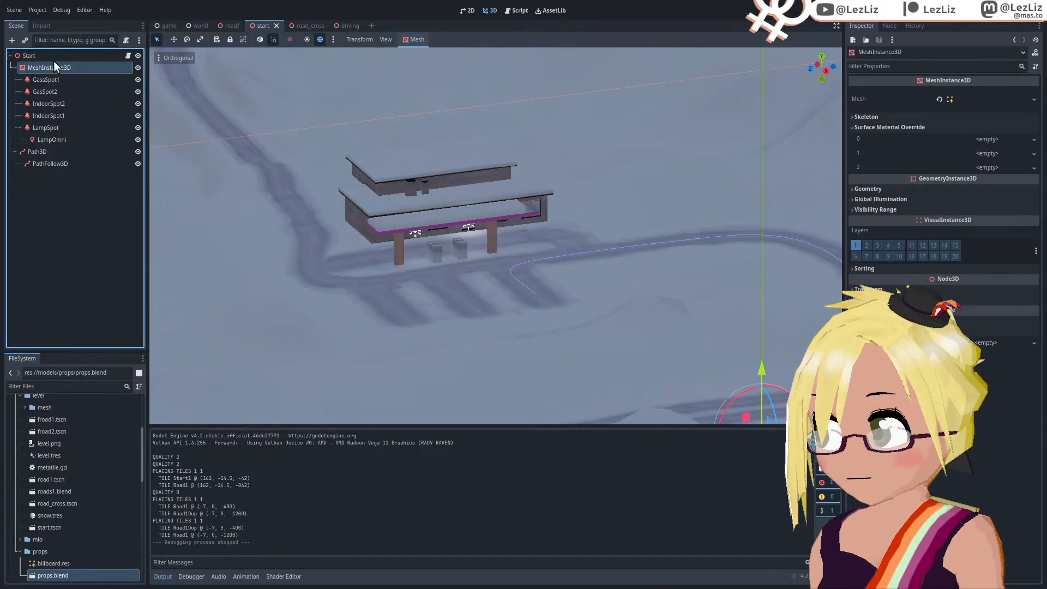
click(11, 41)
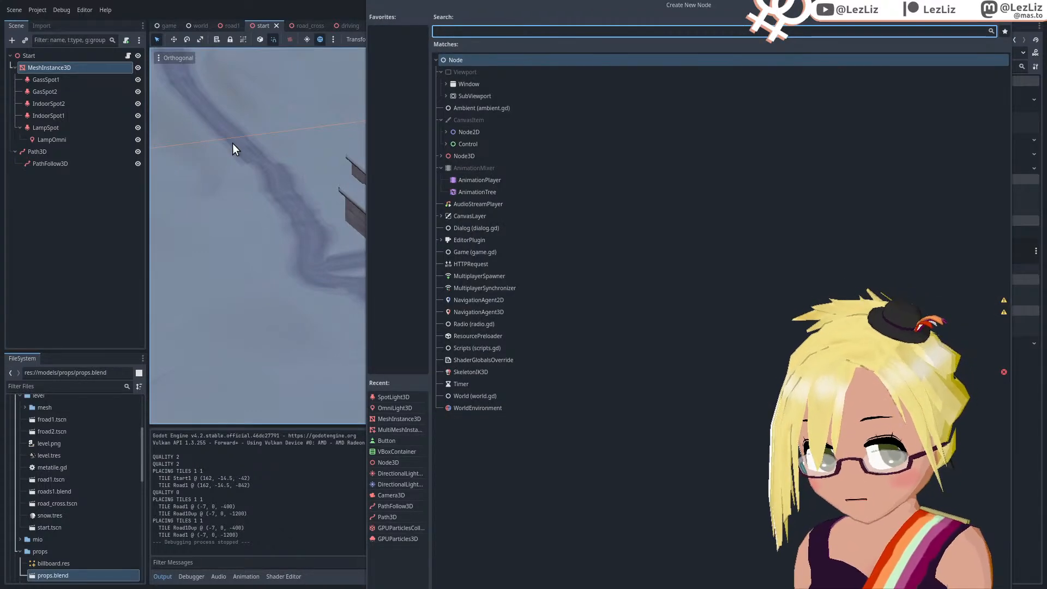
text(meshin)
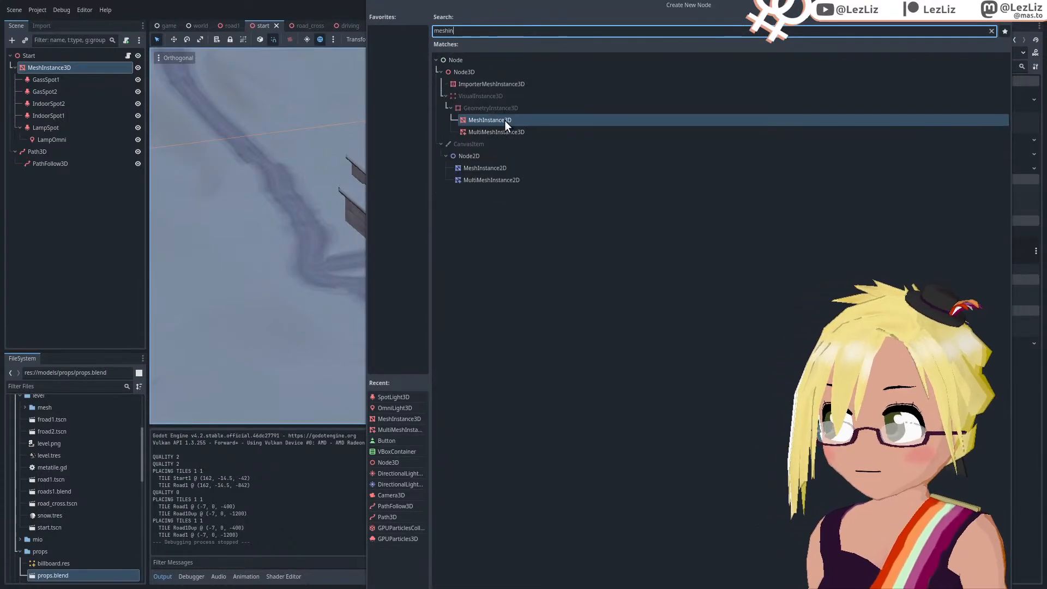
double_click(502, 120)
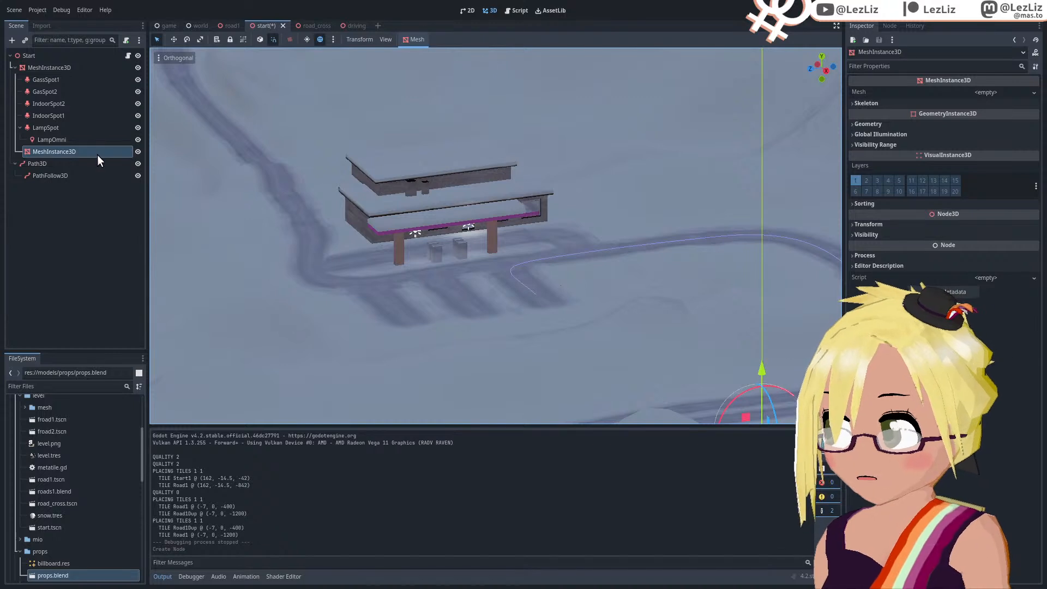
Step: Rename the new child mesh node to Sign and bring the props folder's mesh resources into view
double_click(77, 148)
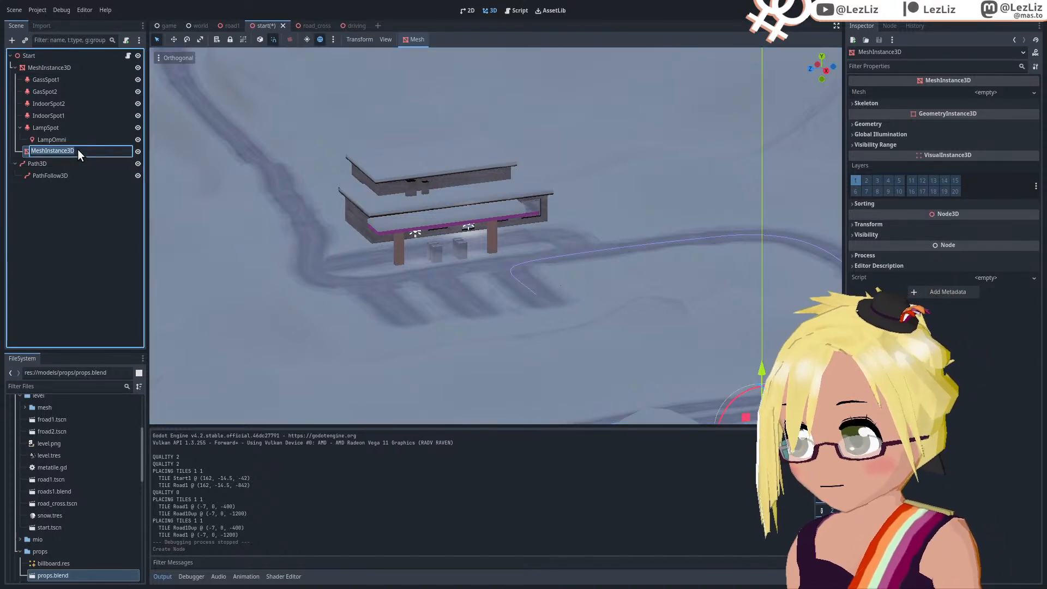
text(Sign)
key(Return)
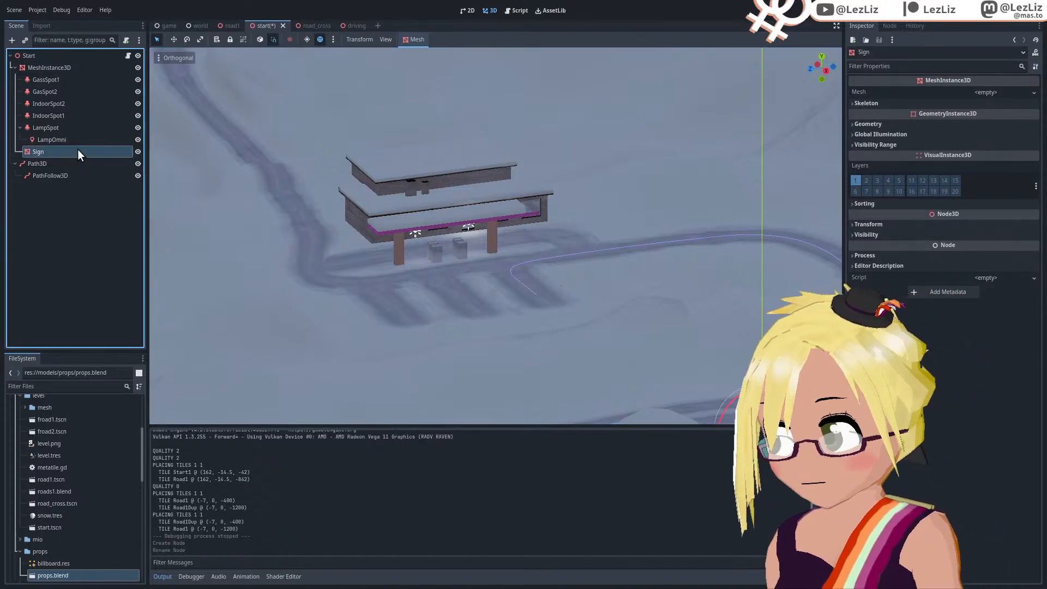
scroll(74, 499, up, 1)
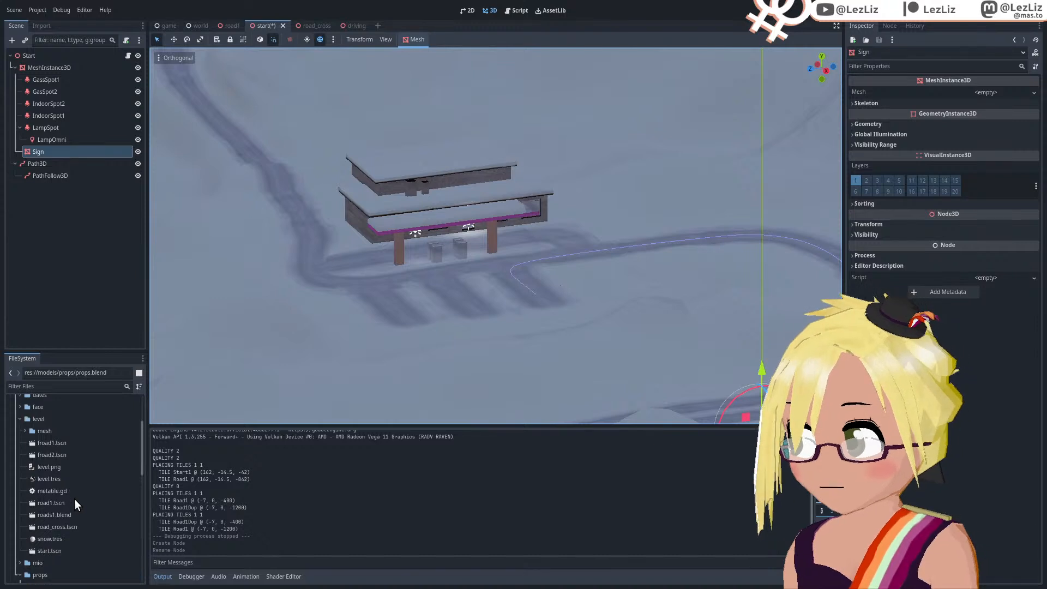
scroll(75, 496, down, 4)
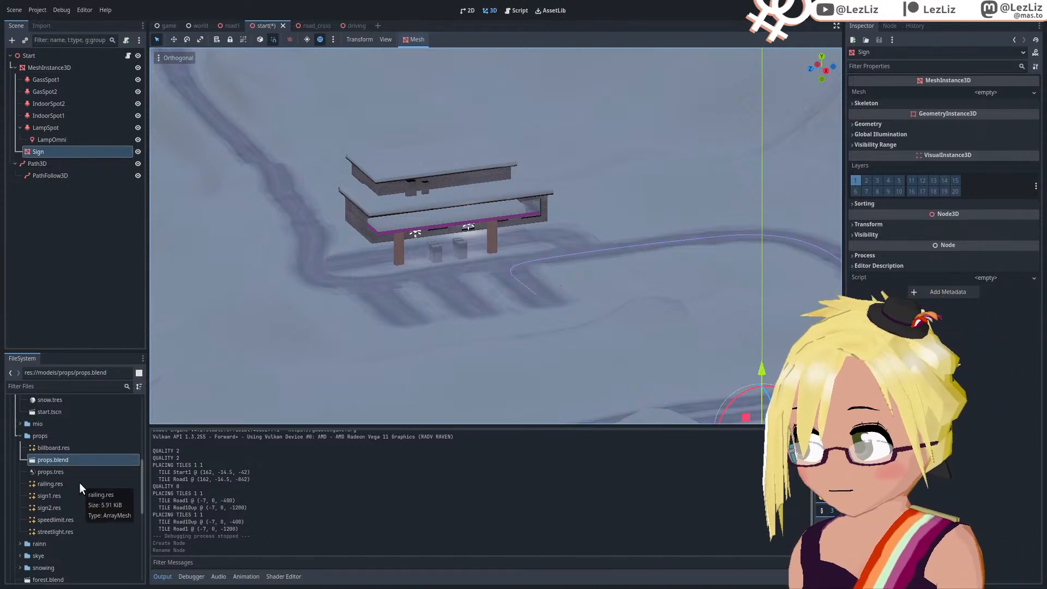
Step: Assign sign1.res as the Sign node's mesh and raise the sign slightly along its vertical axis
scroll(80, 482, down, 1)
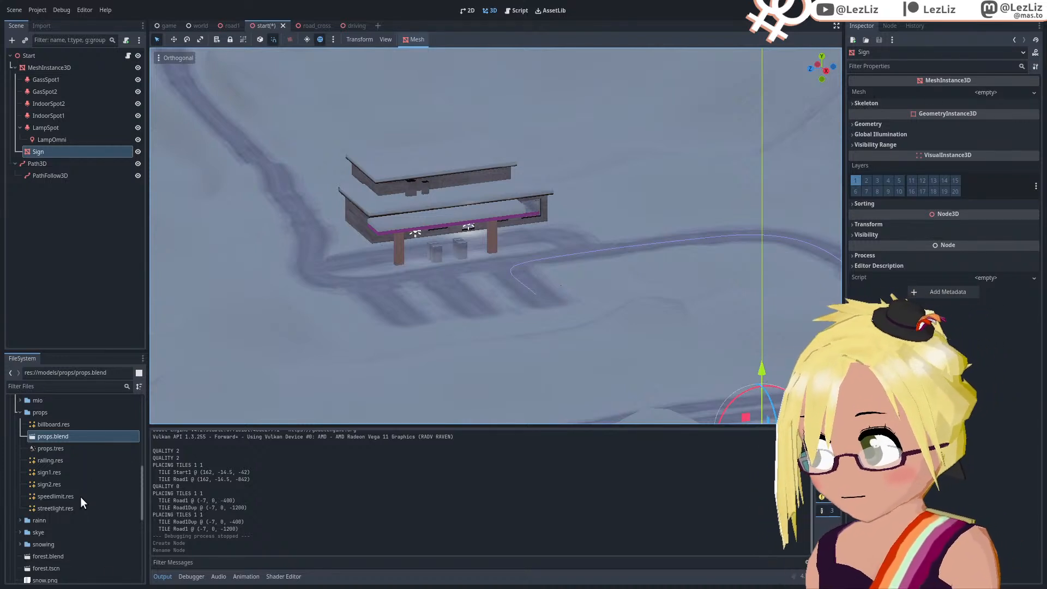
drag(58, 473, 979, 90)
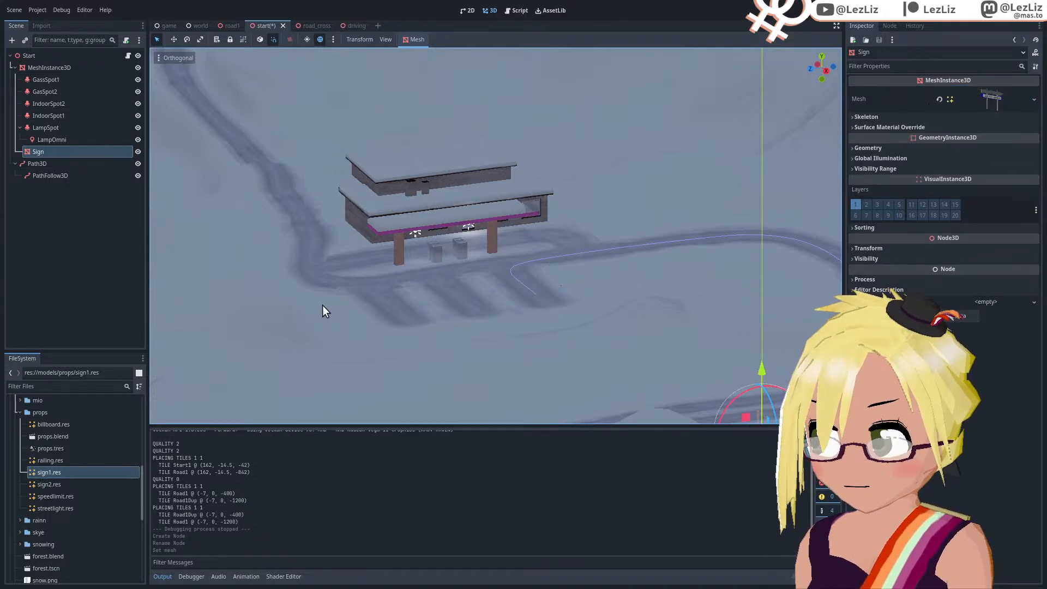
middle_drag(499, 284, 476, 274)
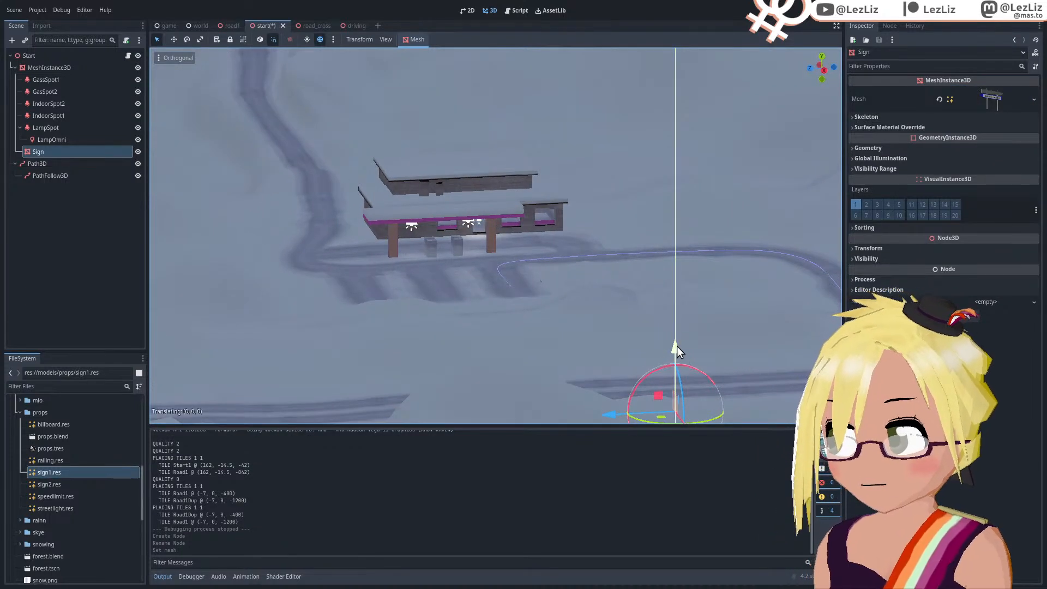
mouse_move(677, 346)
mouse_down()
mouse_move(682, 306)
mouse_move(679, 328)
mouse_up()
Step: Move the sign along the main road to the junction with the gas station's side road
middle_drag(496, 340, 560, 351)
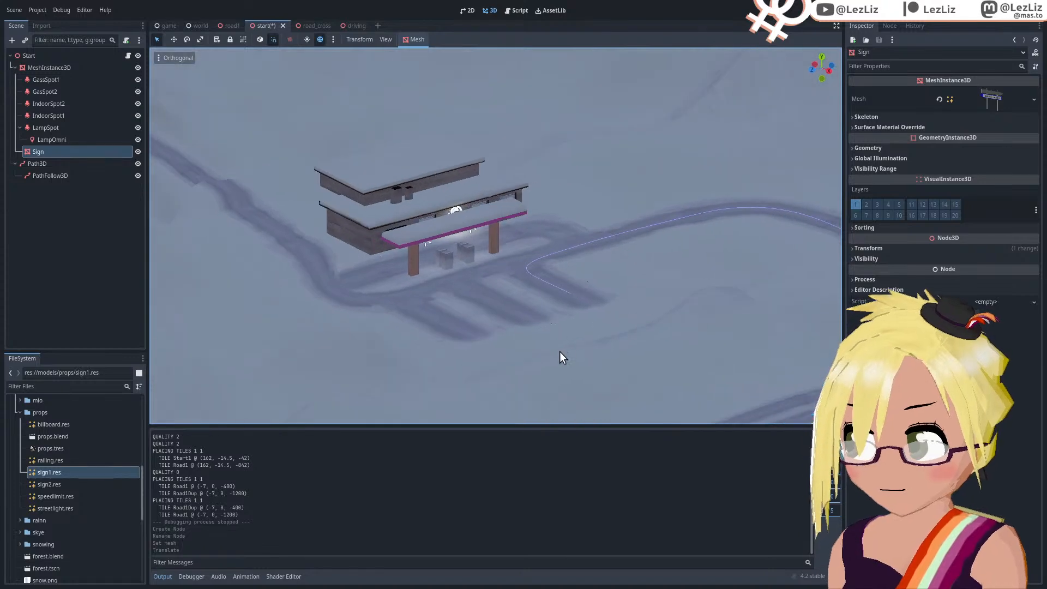
shift+middle_drag(593, 302, 279, 262)
middle_drag(551, 299, 431, 252)
scroll(656, 280, up, 6)
middle_drag(489, 308, 466, 332)
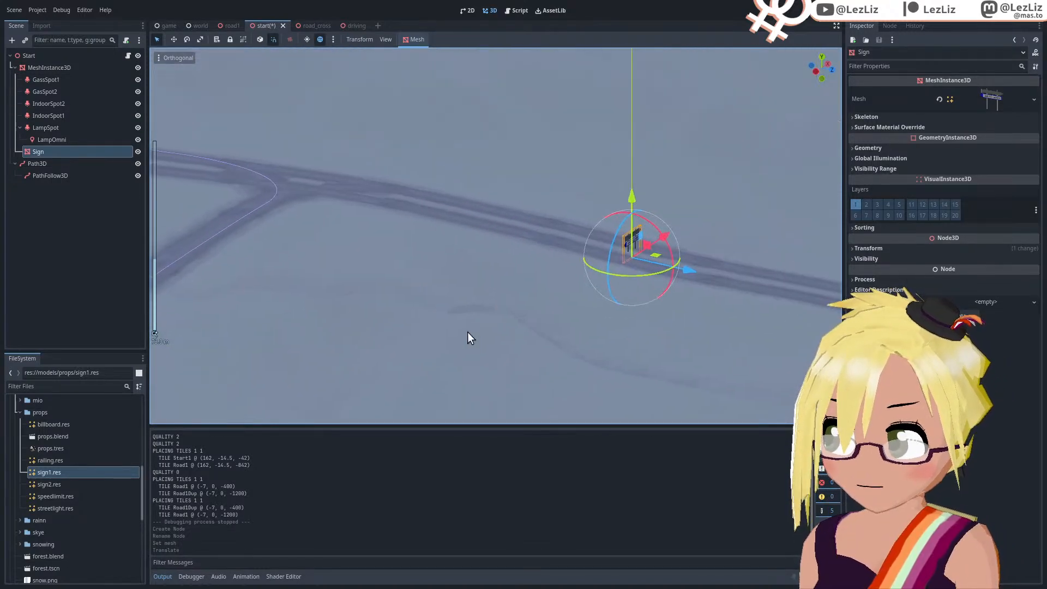
drag(678, 278, 325, 257)
shift+middle_drag(326, 257, 591, 277)
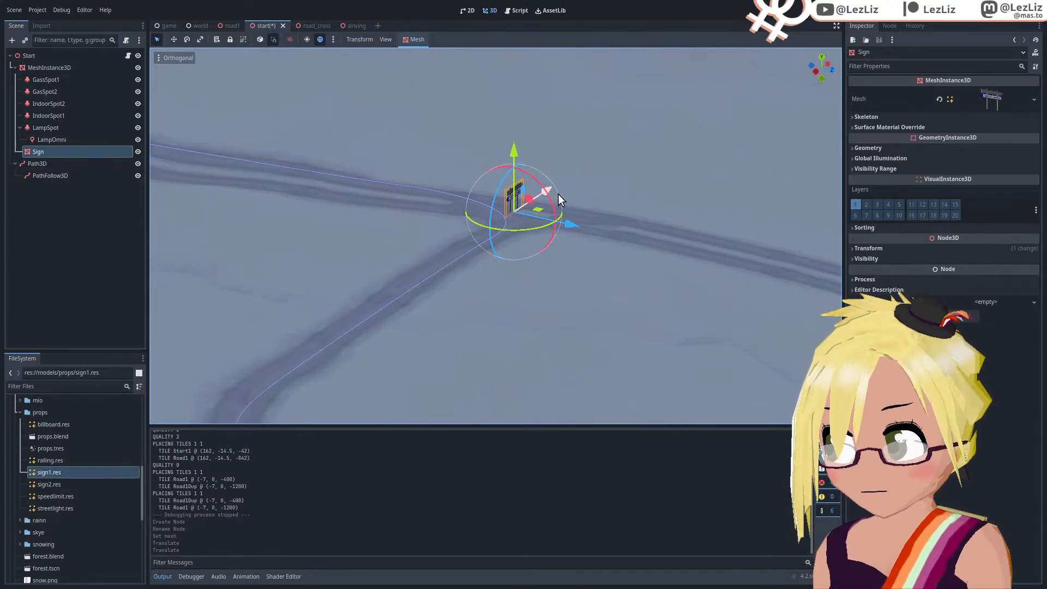
Step: Rotate the sign to face the side road and reposition it at ground level on the far side of the main road
drag(563, 222, 502, 232)
shift+middle_drag(528, 281, 526, 348)
scroll(530, 285, up, 9)
drag(562, 311, 639, 263)
drag(597, 206, 600, 236)
middle_drag(600, 240, 465, 313)
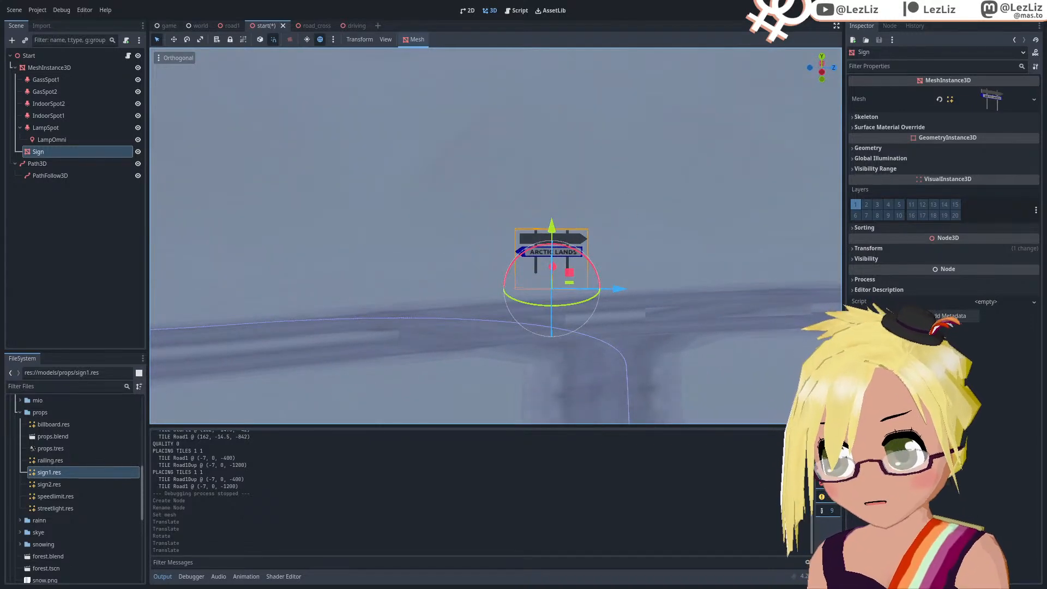
Step: Switch to Blender and open the mesh of sign1, the PUFFBALL TOWN and ARCTIC LANDS signpost, for editing
key(alt+Tab)
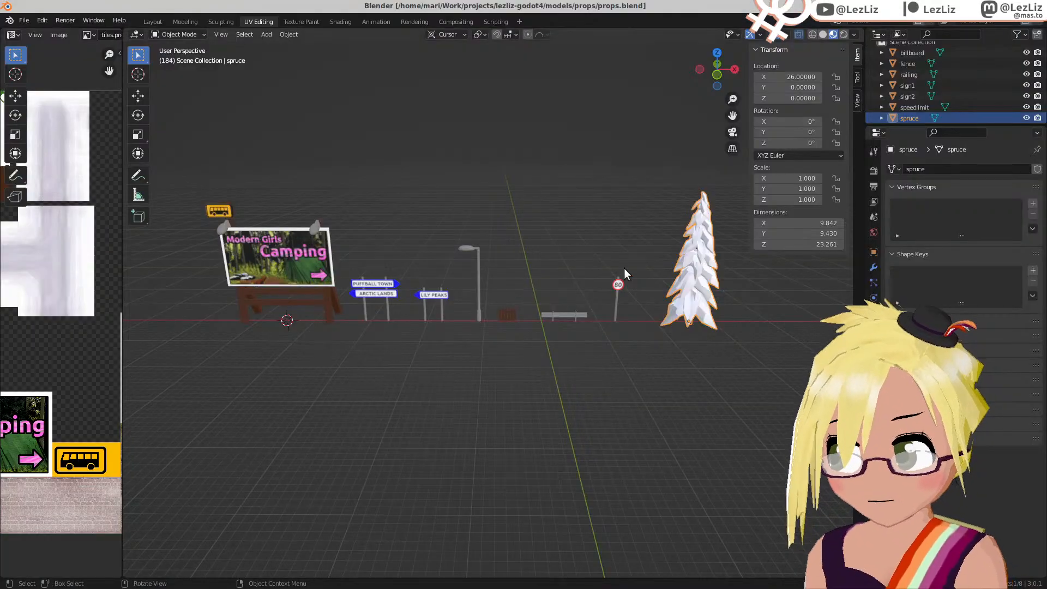
click(374, 286)
shift+middle_drag(367, 296, 561, 371)
scroll(561, 371, up, 2)
key(Tab)
scroll(579, 349, up, 3)
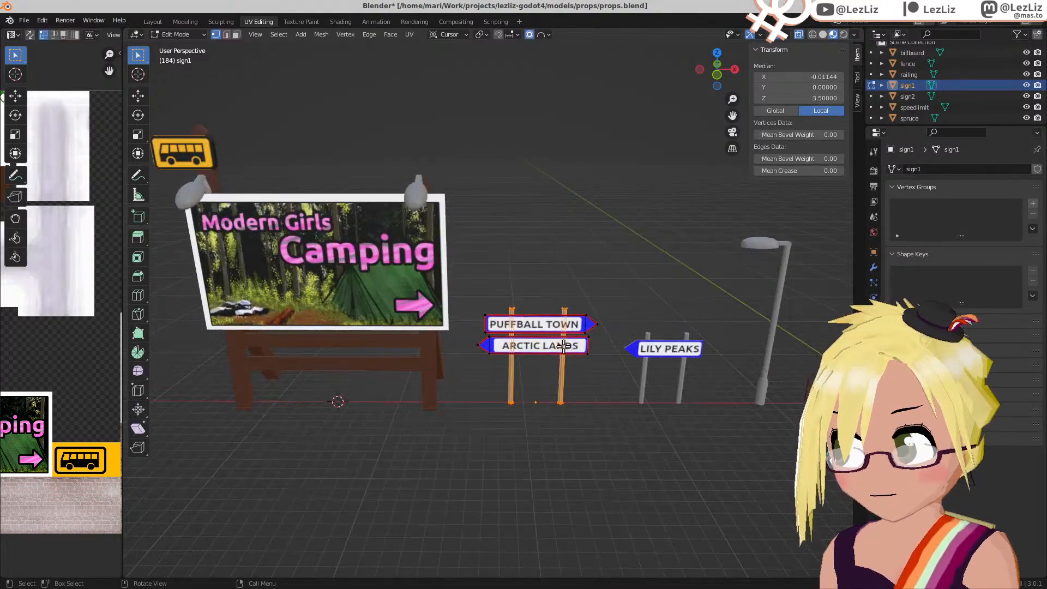
Step: Flip the normals of sign1's linked PUFFBALL TOWN board and save props.blend
key(l)
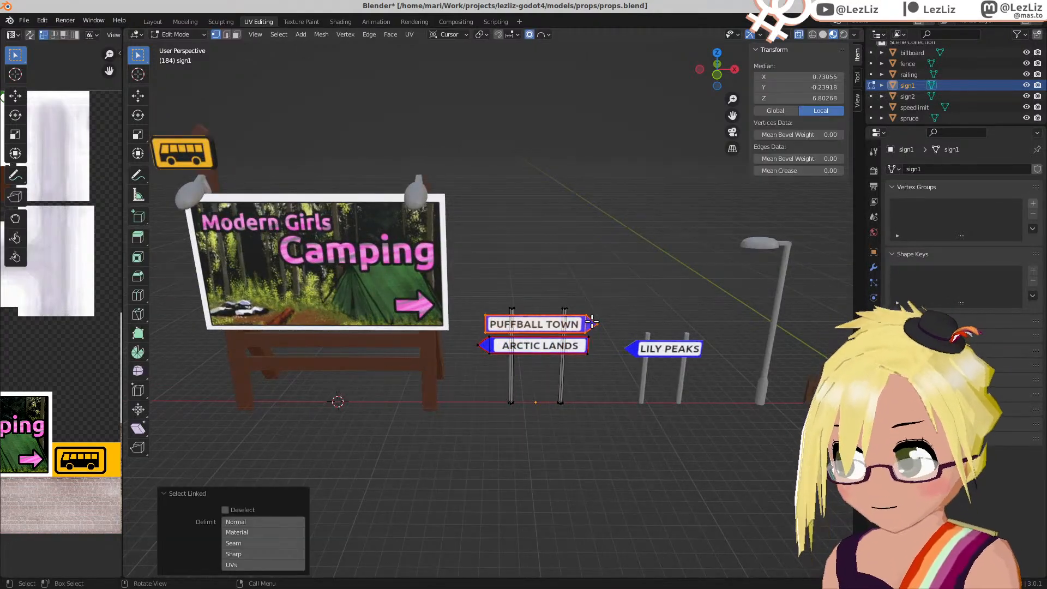
click(326, 34)
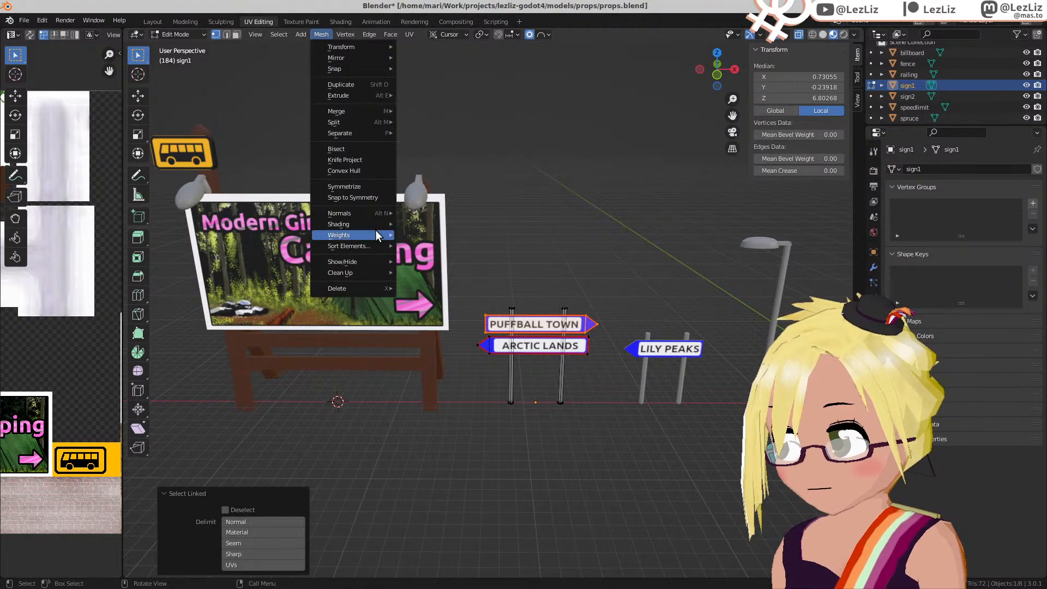
mouse_move(360, 213)
click(420, 209)
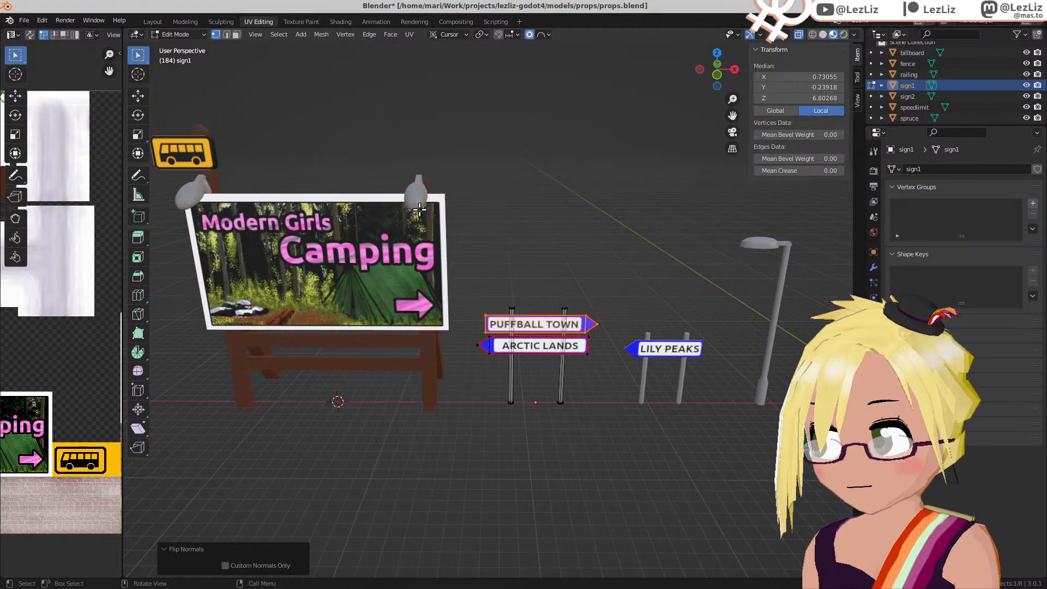
key(Tab)
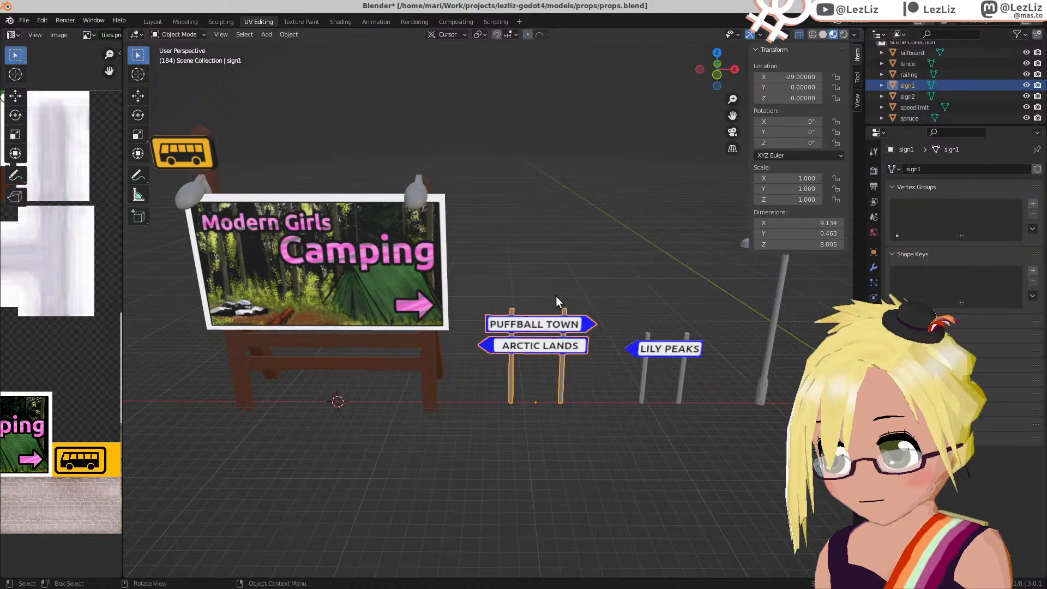
key(ctrl+s)
Step: Switch back to Godot and adjust the sign's height and position along the main road opposite the side road
key(alt+Tab)
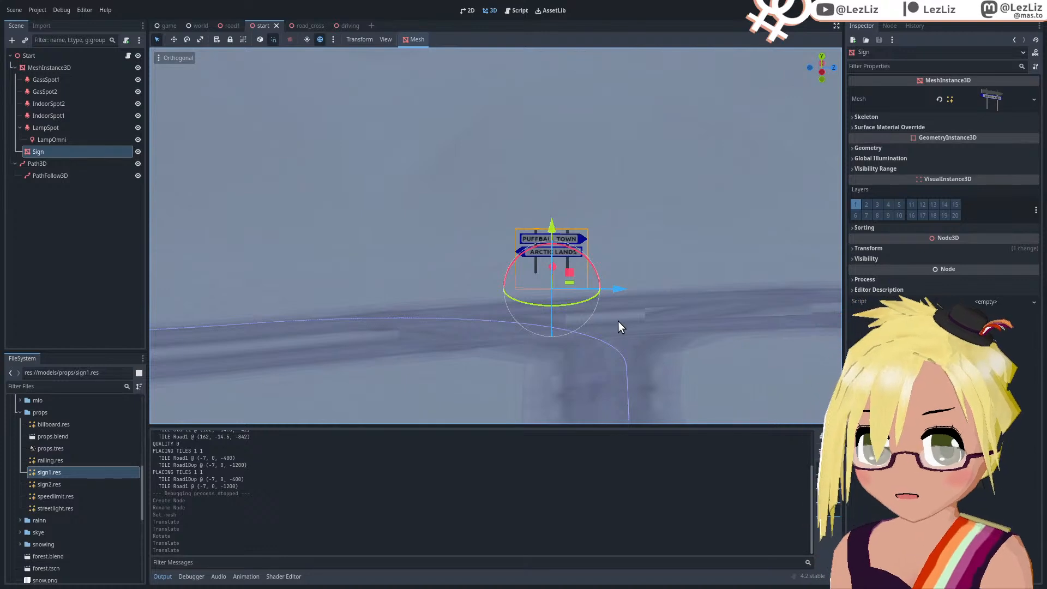
shift+middle_drag(643, 327, 466, 329)
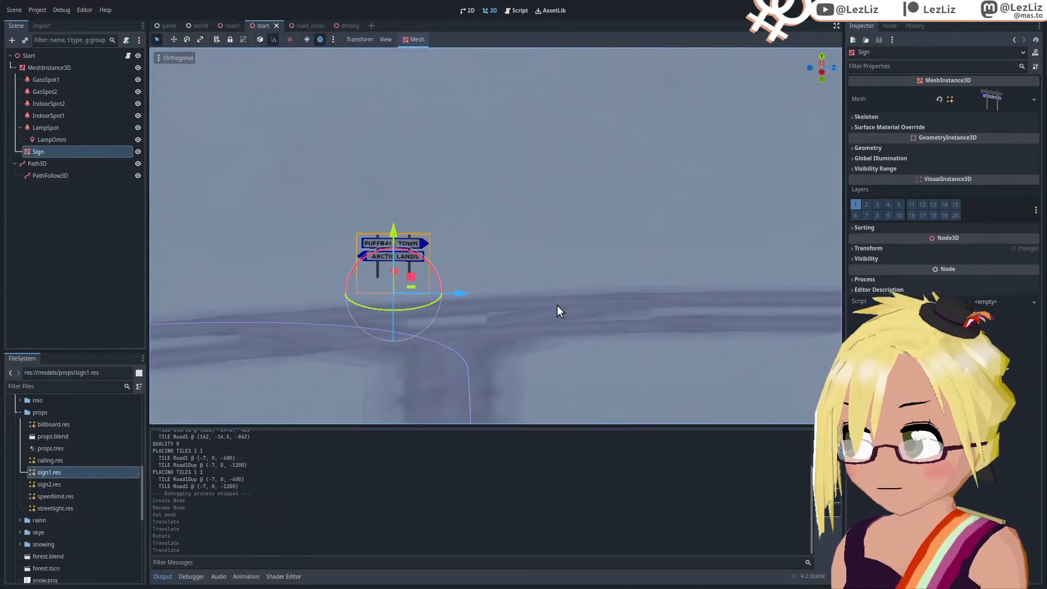
drag(461, 296, 532, 296)
drag(463, 228, 466, 219)
scroll(527, 327, down, 2)
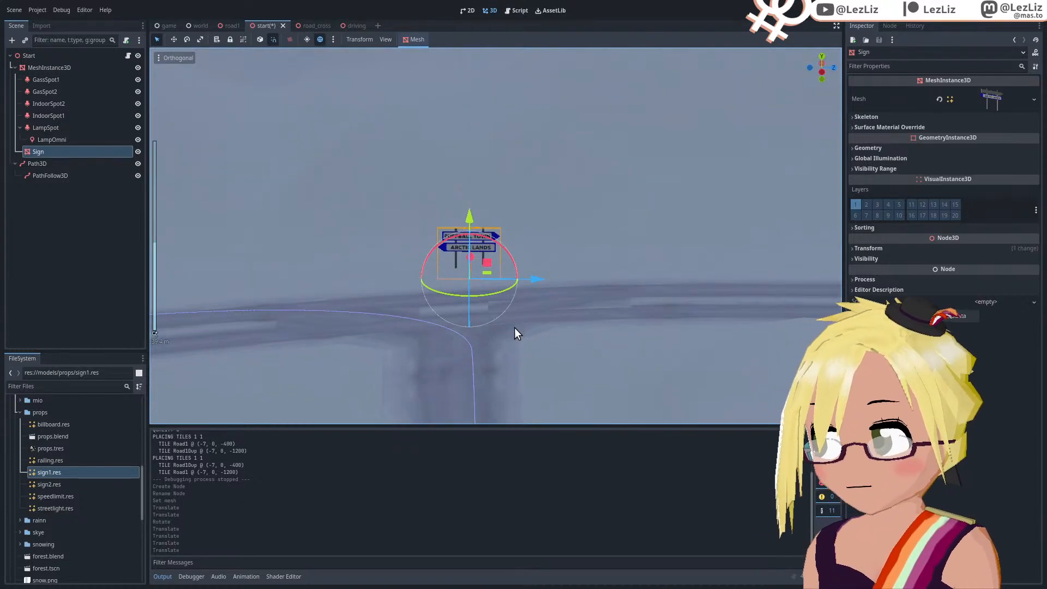
middle_drag(515, 327, 504, 240)
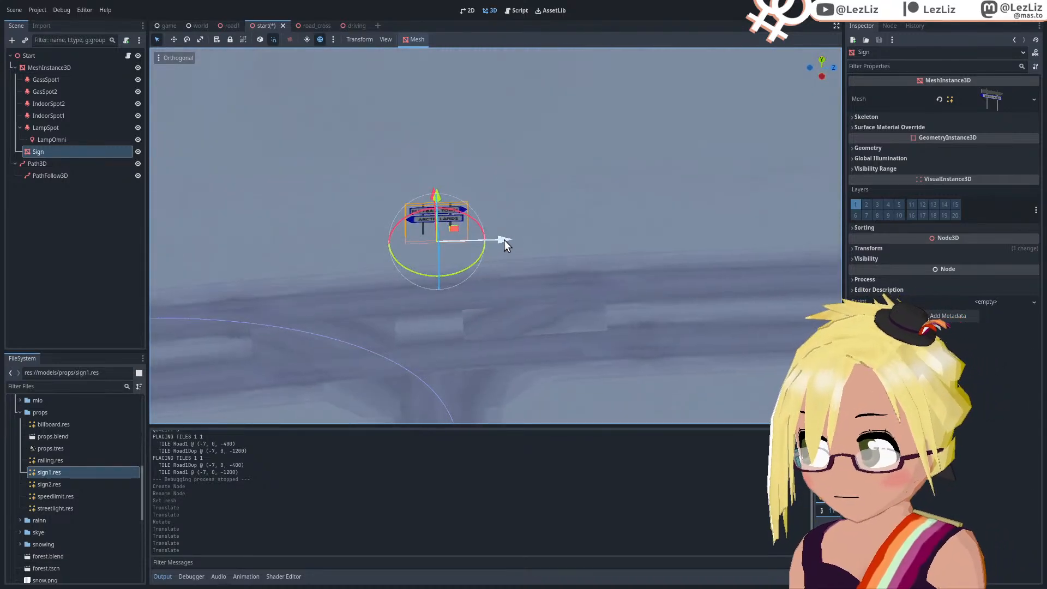
drag(503, 240, 499, 243)
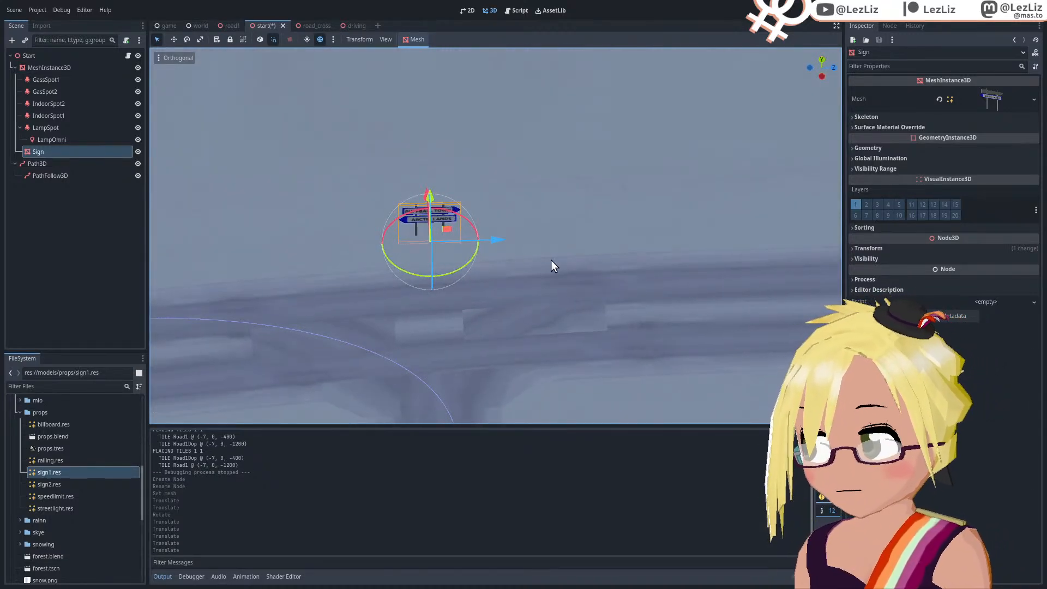
Step: Add a MeshInstance3D node as a child of the Sign node
middle_drag(476, 234, 600, 252)
scroll(517, 248, down, 11)
shift+middle_drag(439, 190, 703, 125)
mouse_move(373, 194)
shift+middle_down()
mouse_move(394, 166)
mouse_move(397, 94)
shift+middle_up()
middle_drag(413, 181, 444, 168)
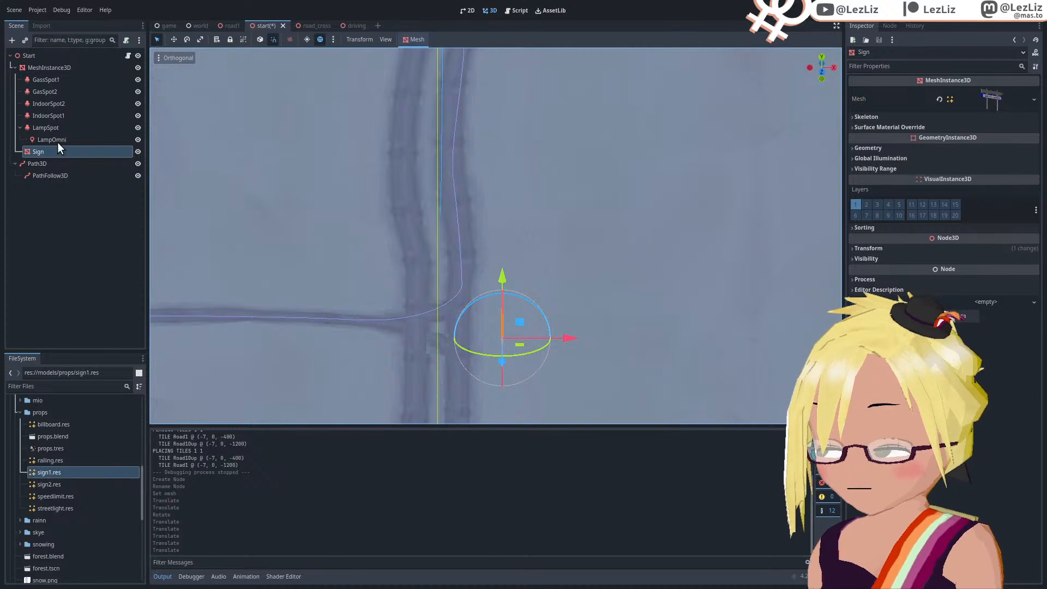
click(11, 40)
double_click(506, 120)
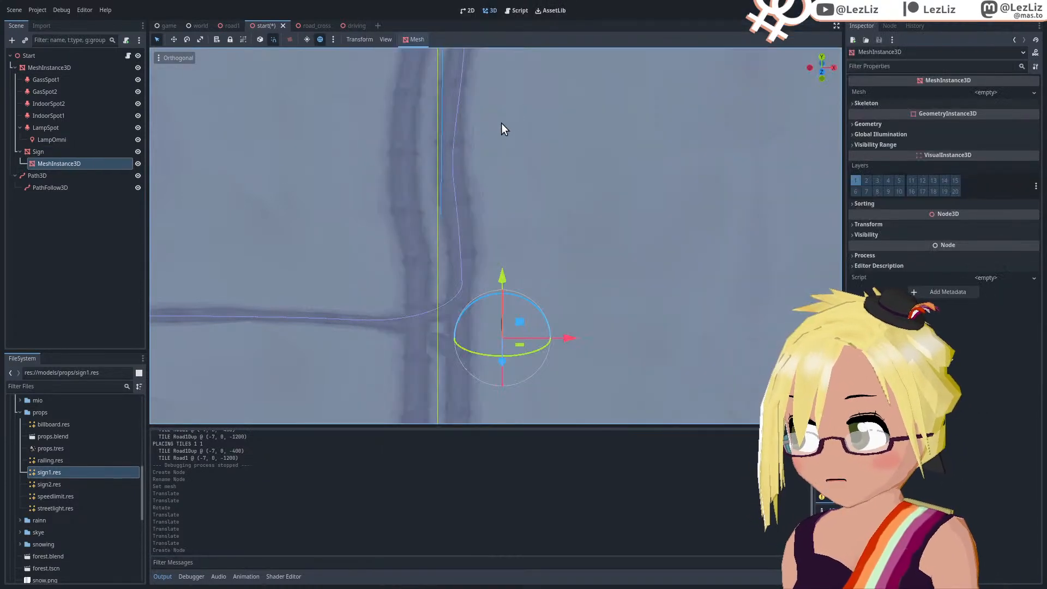
Step: Rename the new mesh node to SpeedLimit and assign speedlimit.res as its mesh
double_click(58, 165)
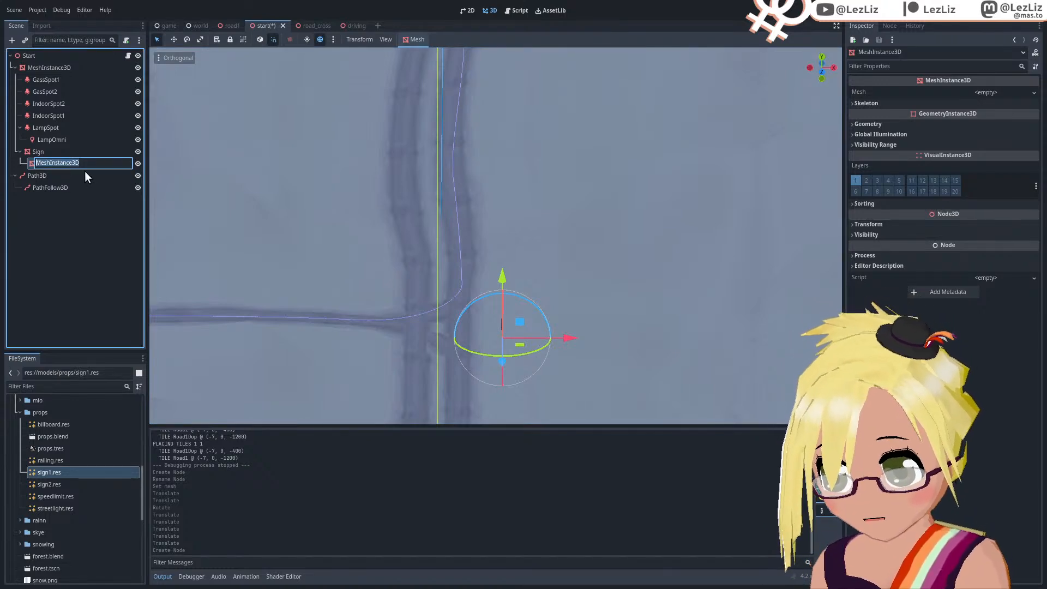
text(SpeedL)
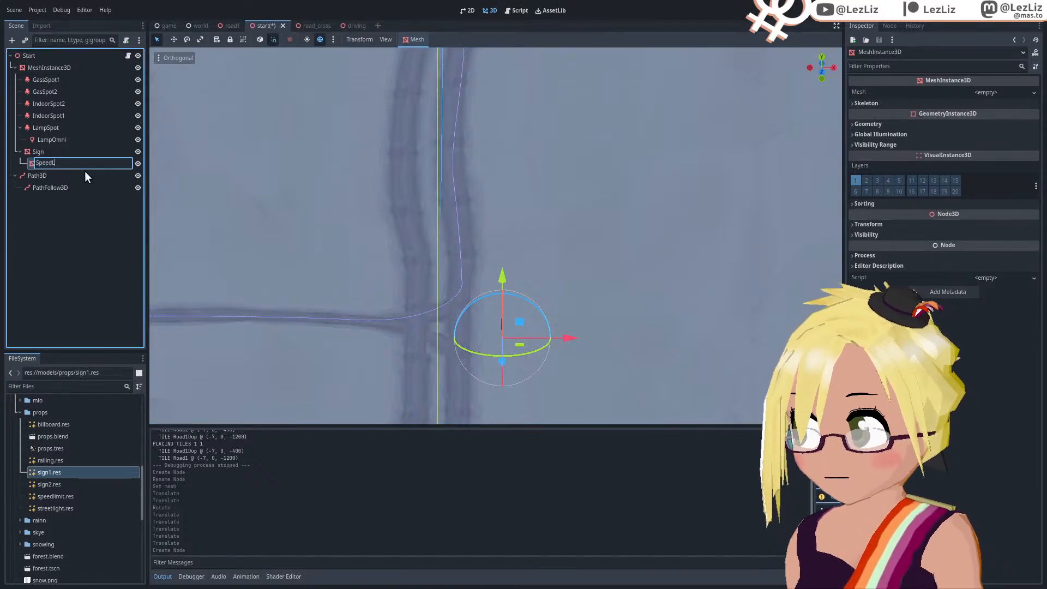
text(imit)
key(Return)
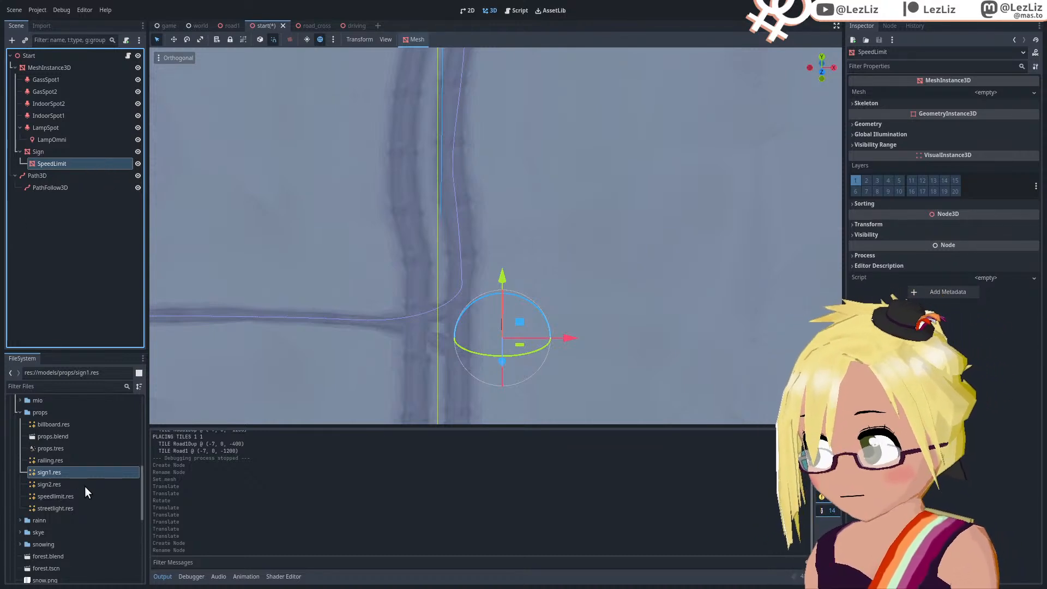
drag(68, 498, 980, 92)
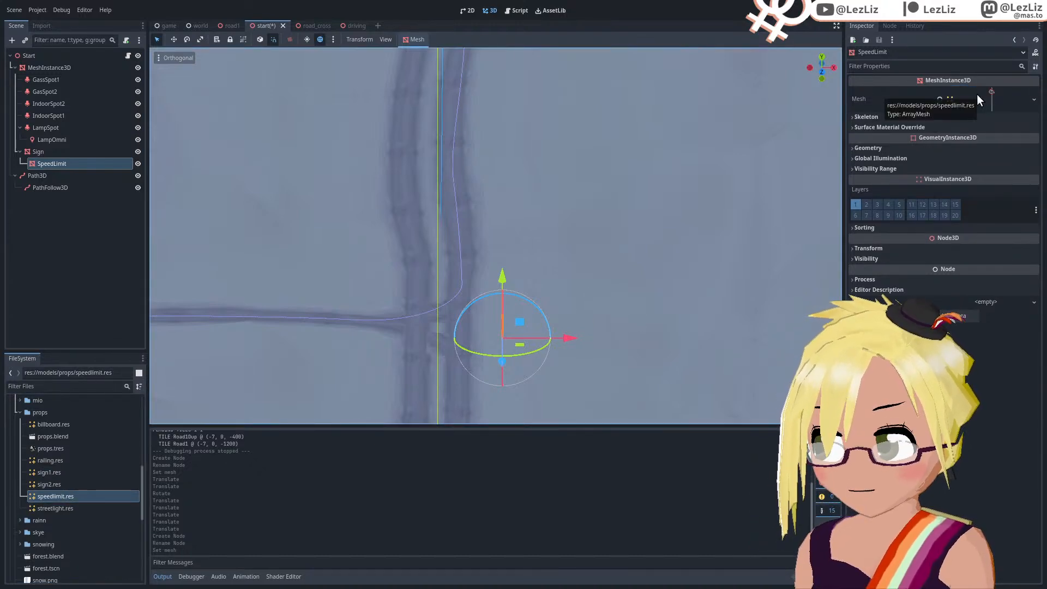
Step: Reparent SpeedLimit from Sign to the upper MeshInstance3D and slide it along the main road away from the junction
drag(68, 171, 60, 146)
middle_drag(579, 329, 628, 327)
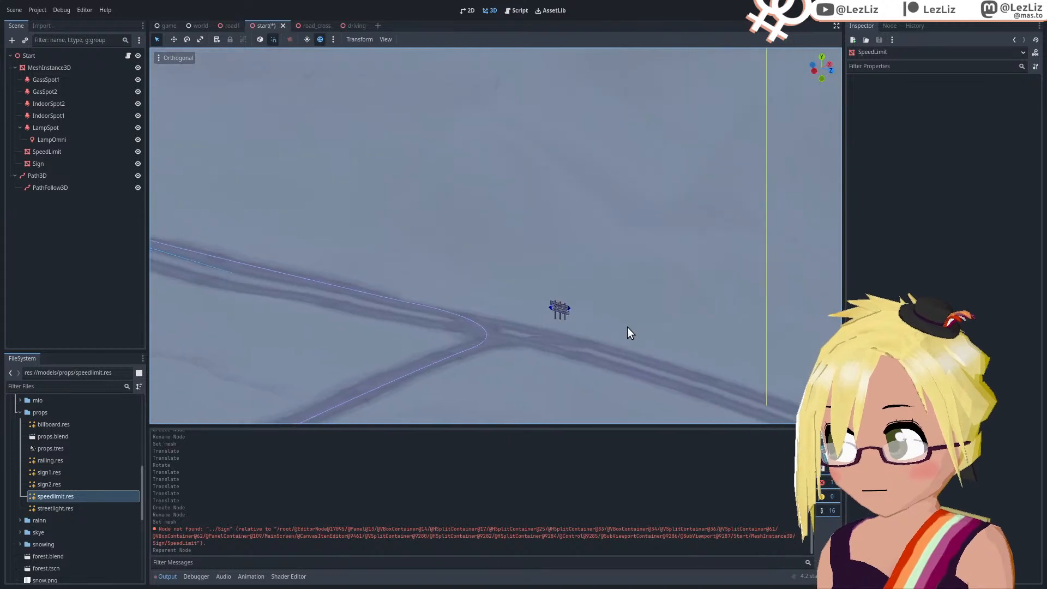
click(55, 151)
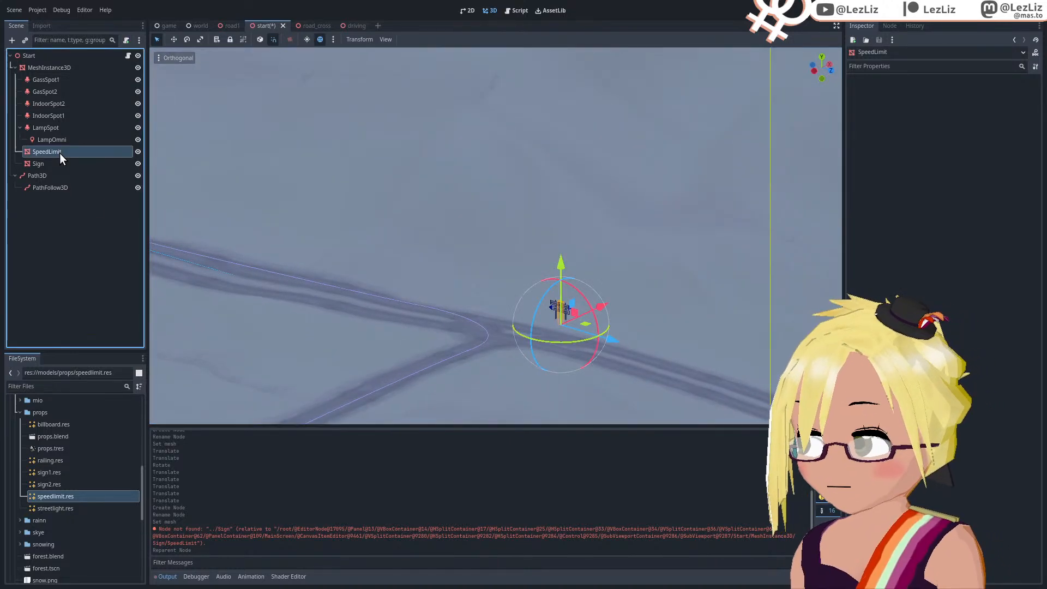
middle_drag(592, 355, 629, 364)
drag(641, 332, 290, 260)
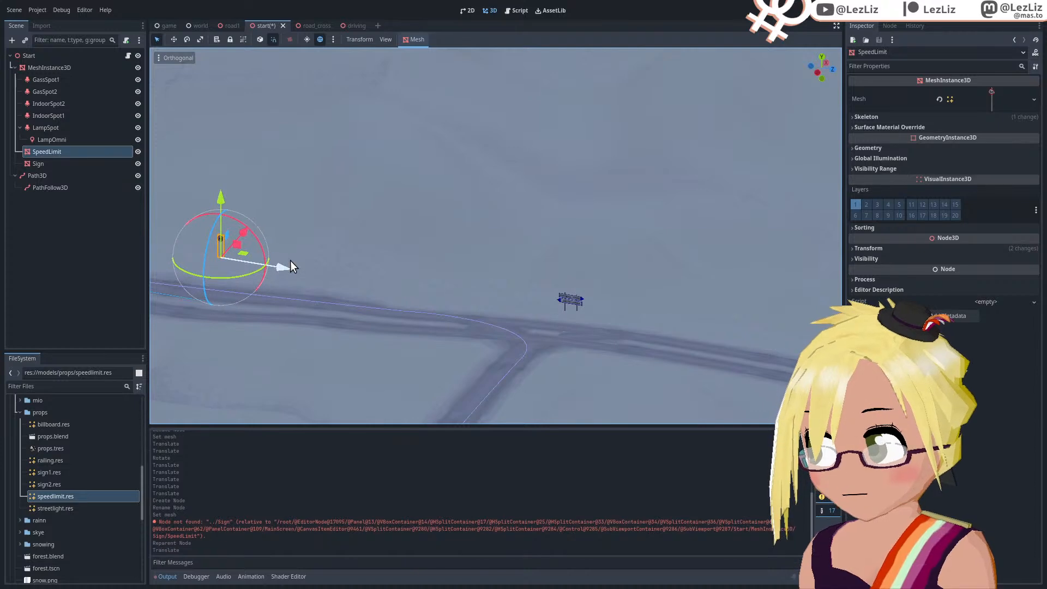
Step: Move the speed limit sign farther along the road, lower it toward the ground and bring it closer to the roadside
shift+middle_drag(266, 291, 493, 265)
scroll(344, 221, up, 15)
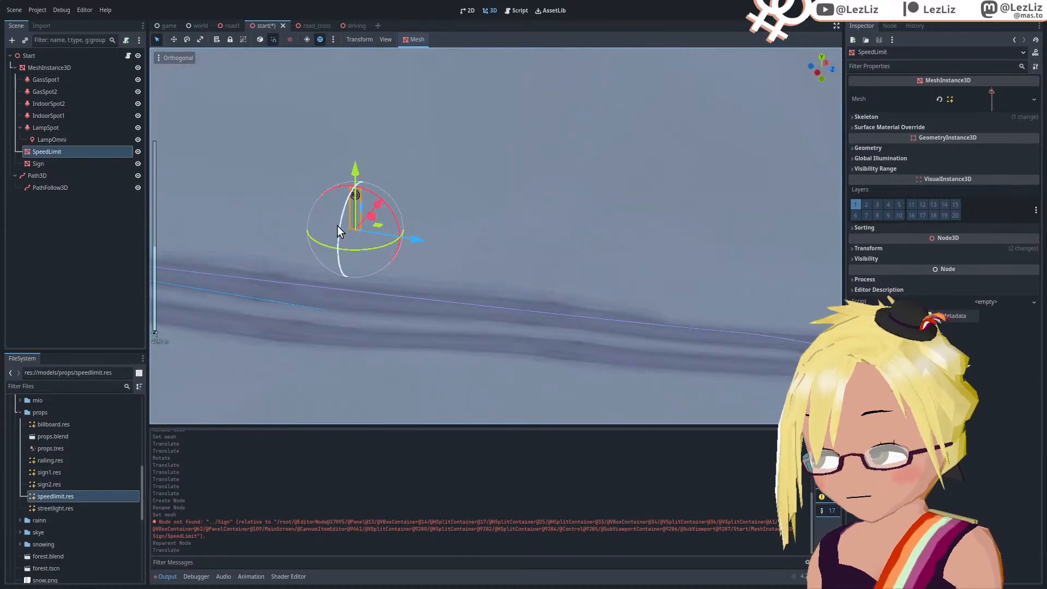
shift+middle_drag(329, 256, 683, 267)
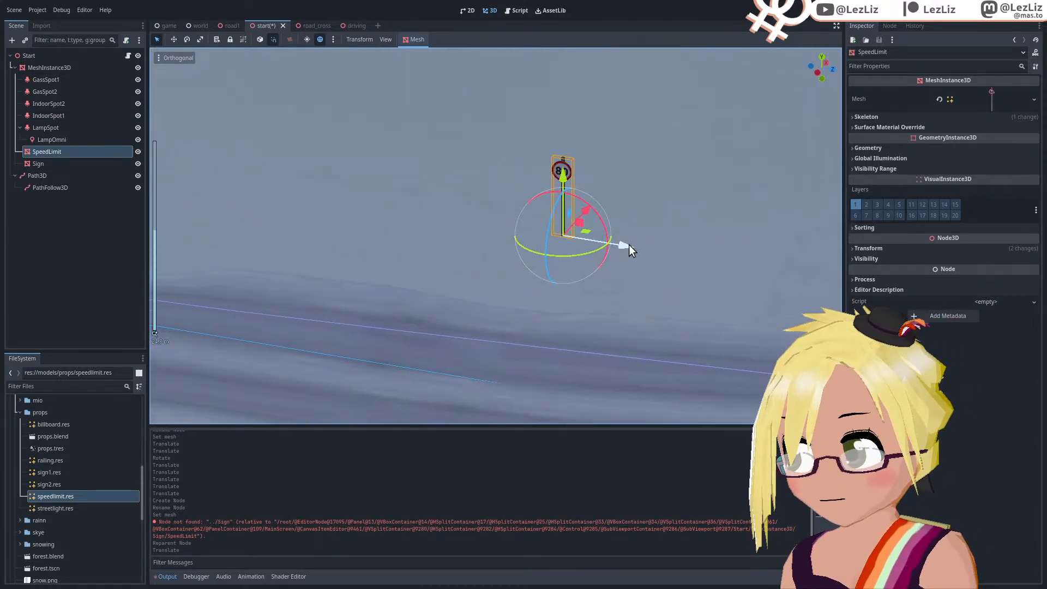
drag(628, 246, 439, 211)
shift+middle_drag(555, 248, 676, 256)
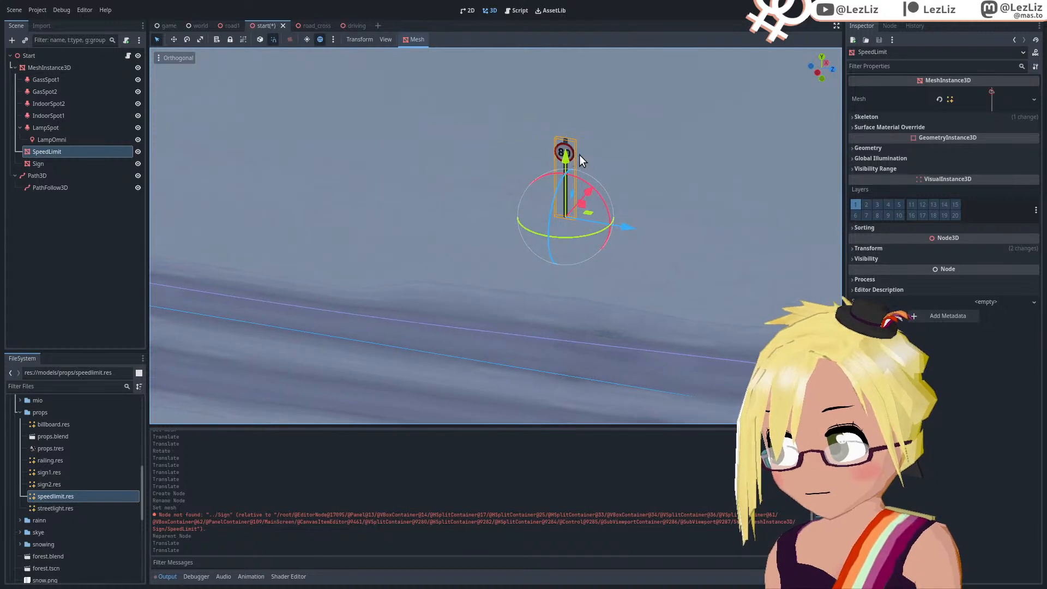
drag(567, 157, 567, 223)
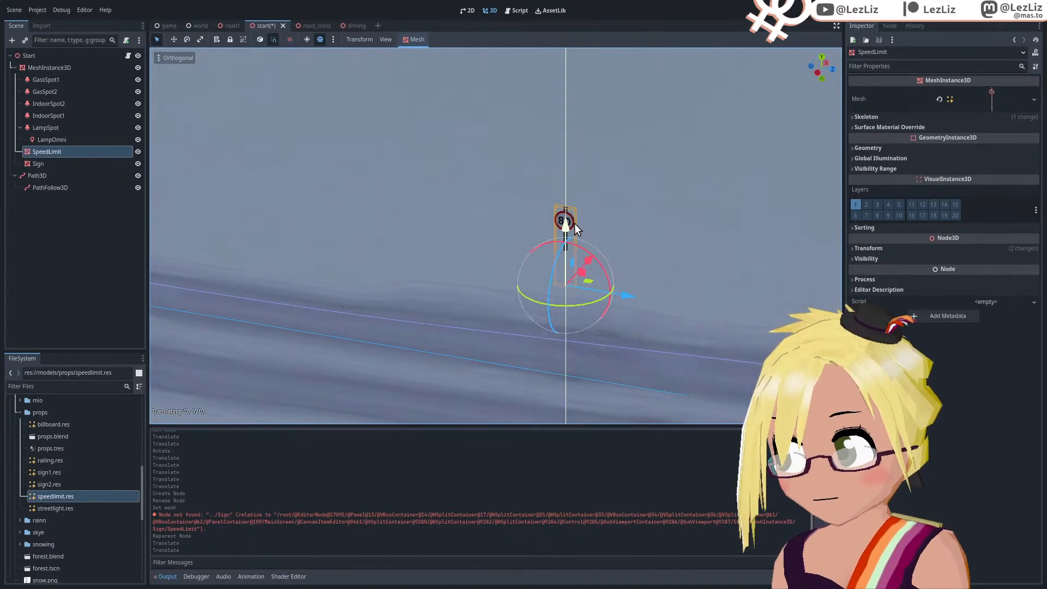
drag(589, 265, 573, 290)
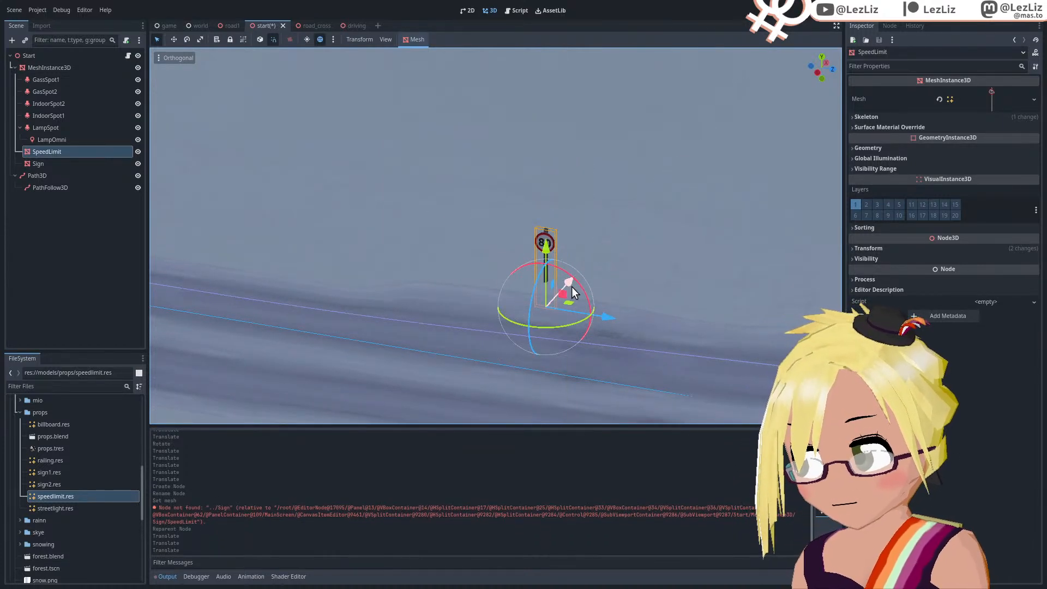
Step: Rotate the speed limit sign about its vertical axis to face along the road and fine-tune its roadside position
middle_drag(572, 291, 228, 228)
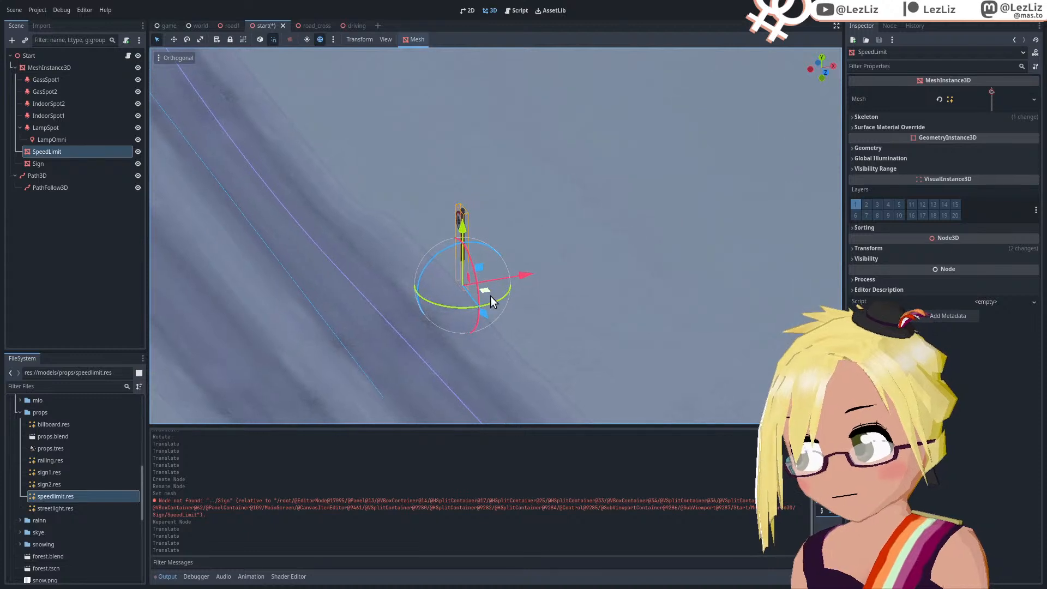
drag(510, 297, 528, 103)
middle_drag(309, 297, 551, 290)
drag(688, 300, 688, 280)
middle_drag(551, 305, 482, 316)
scroll(488, 311, down, 10)
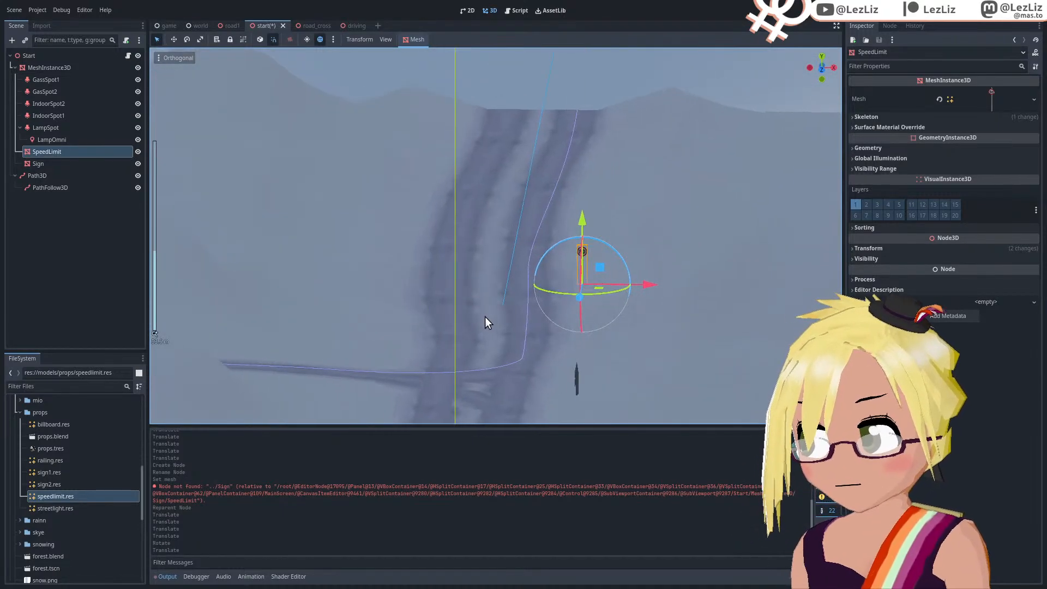
drag(649, 280, 639, 284)
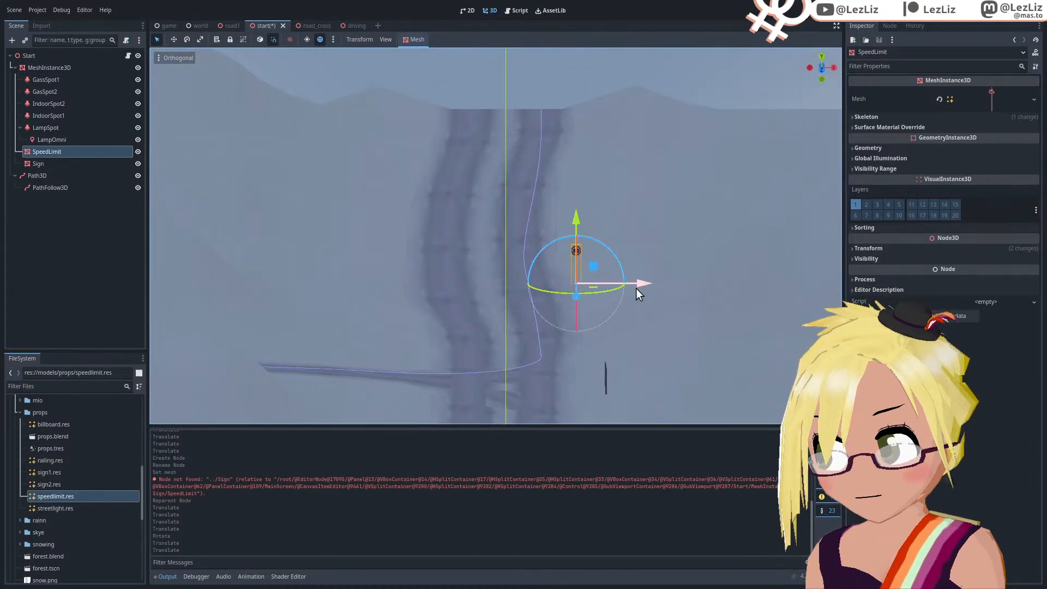
Step: Adjust the speed limit sign's position beside the main road once more
middle_drag(621, 302, 638, 325)
middle_drag(539, 326, 539, 247)
drag(562, 259, 388, 238)
Step: Examine the speed limit sign's placement from several angles and follow the path from the main road back to the gas station
middle_drag(426, 287, 540, 257)
scroll(539, 251, down, 2)
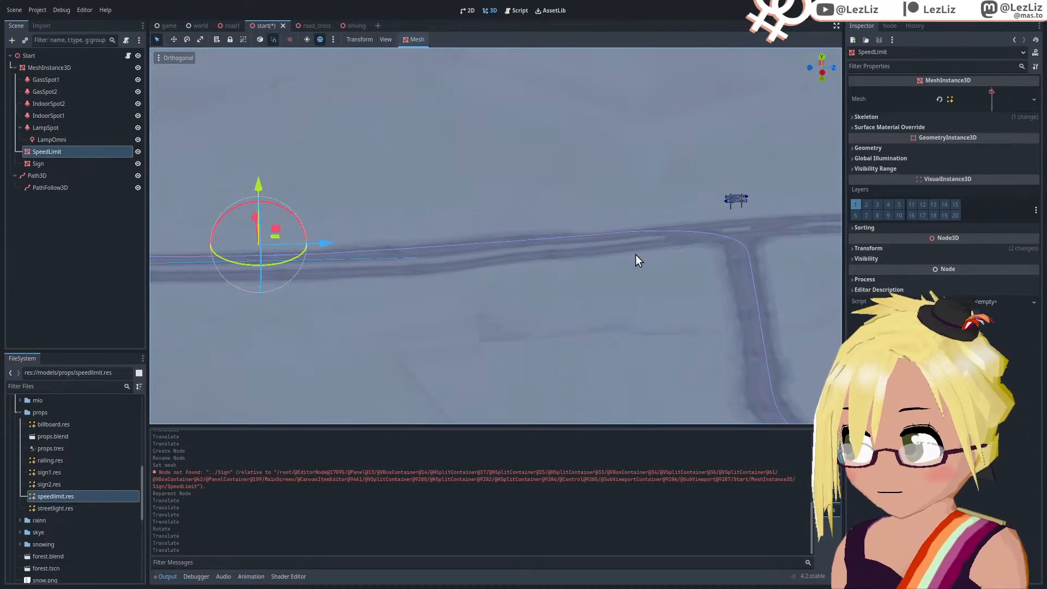
middle_drag(627, 243, 470, 254)
shift+middle_drag(393, 255, 556, 280)
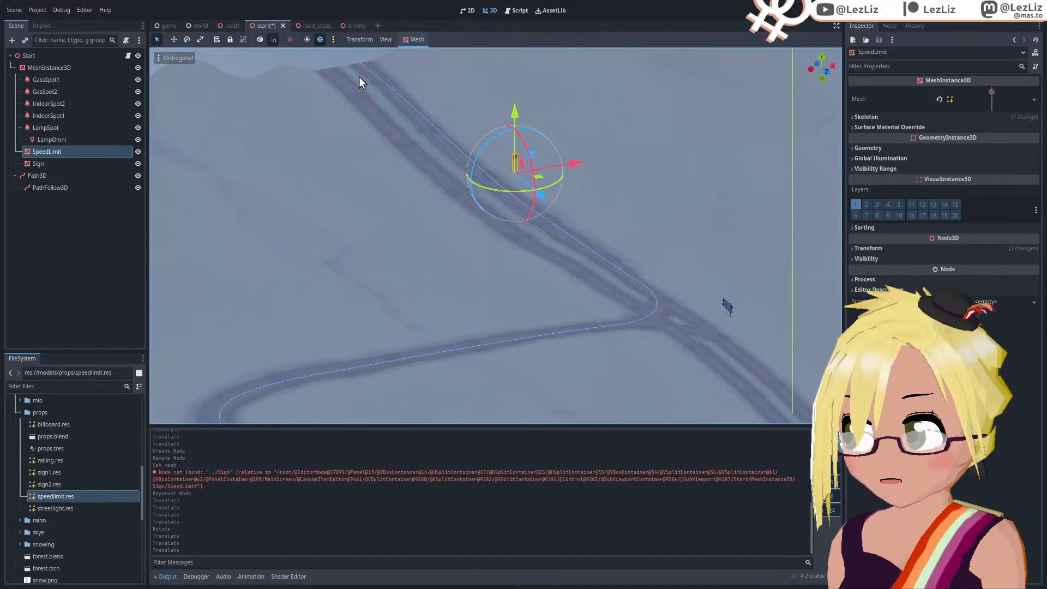
scroll(469, 146, down, 10)
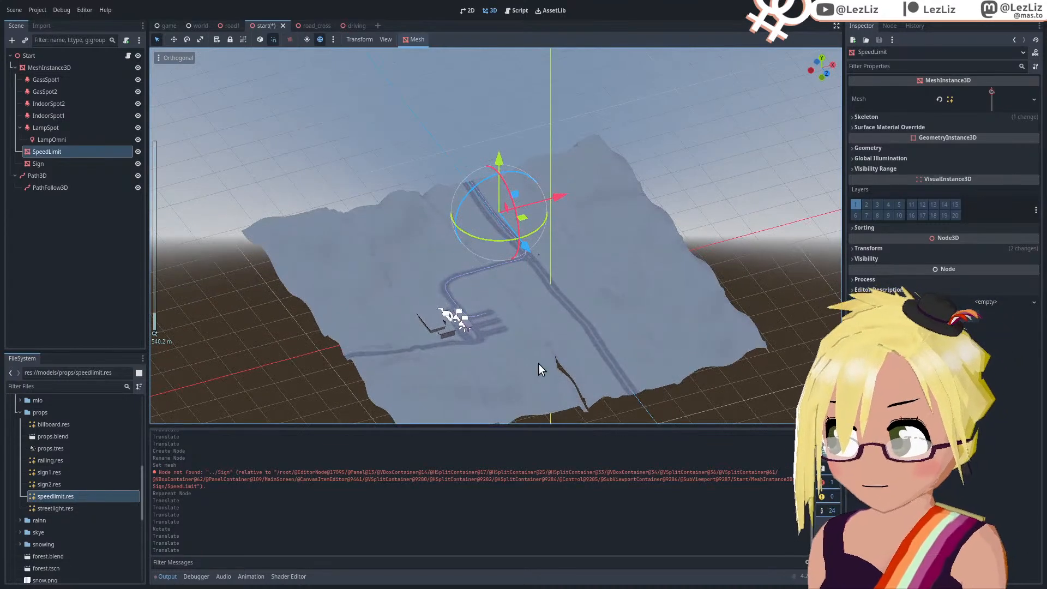
scroll(358, 251, up, 2)
middle_drag(358, 250, 557, 354)
scroll(479, 266, up, 3)
scroll(557, 349, up, 10)
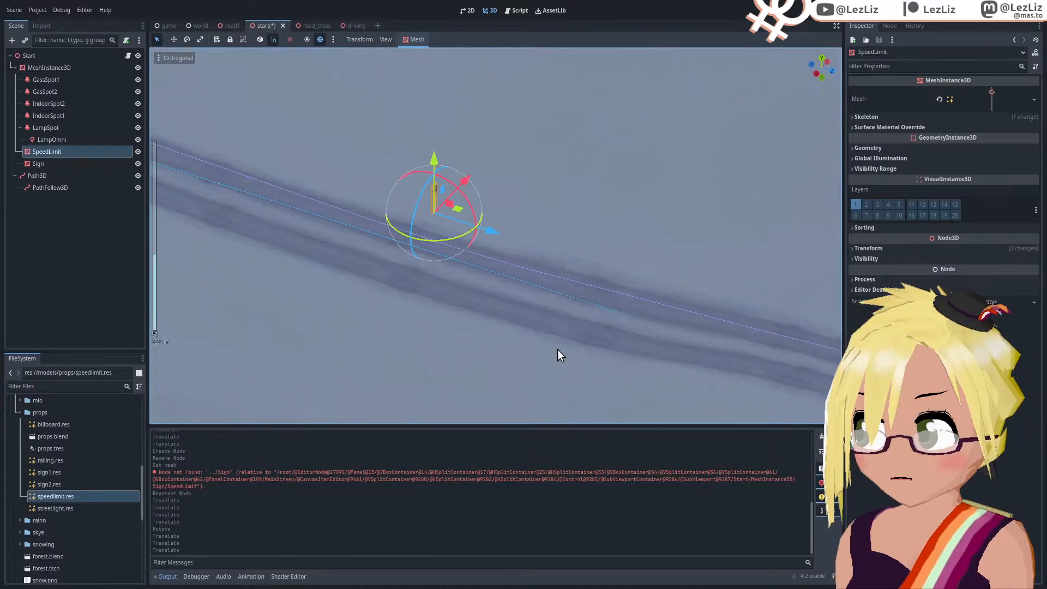
middle_drag(618, 278, 499, 277)
shift+middle_drag(682, 296, 454, 248)
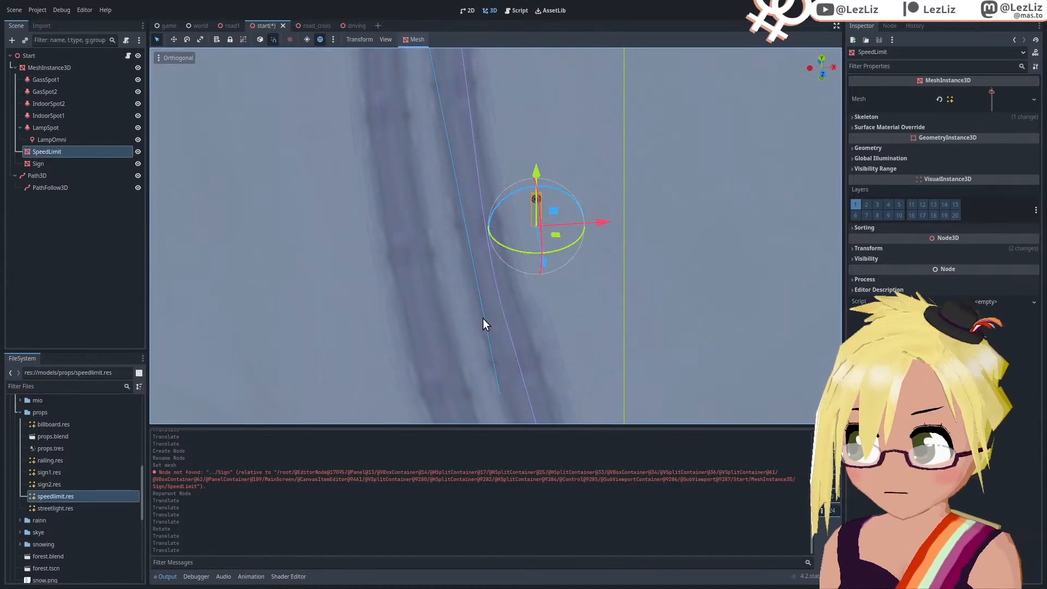
middle_drag(346, 316, 428, 313)
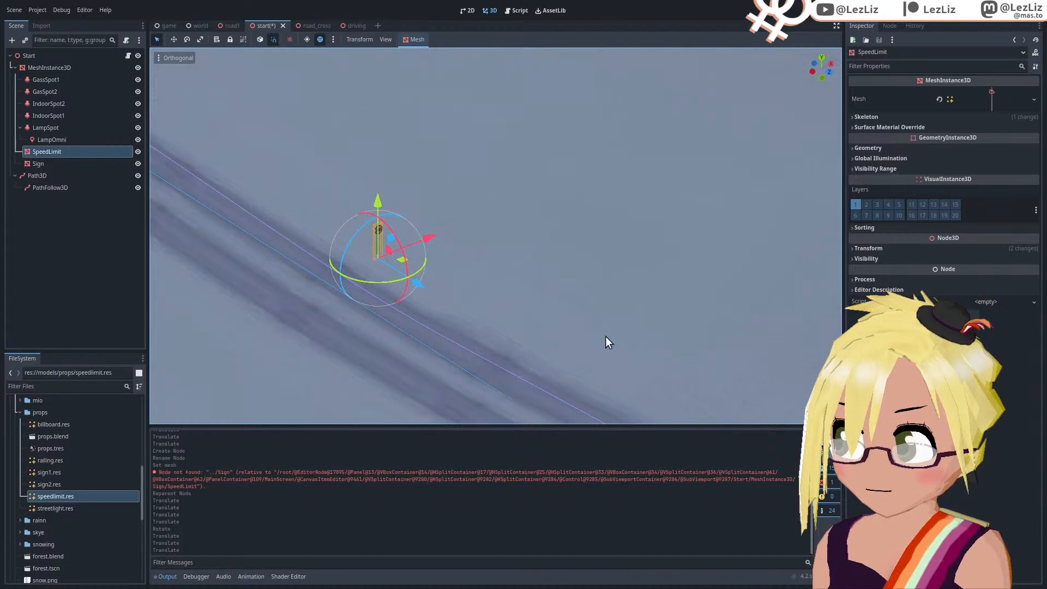
shift+middle_drag(606, 336, 347, 105)
scroll(585, 282, down, 5)
middle_drag(585, 282, 482, 275)
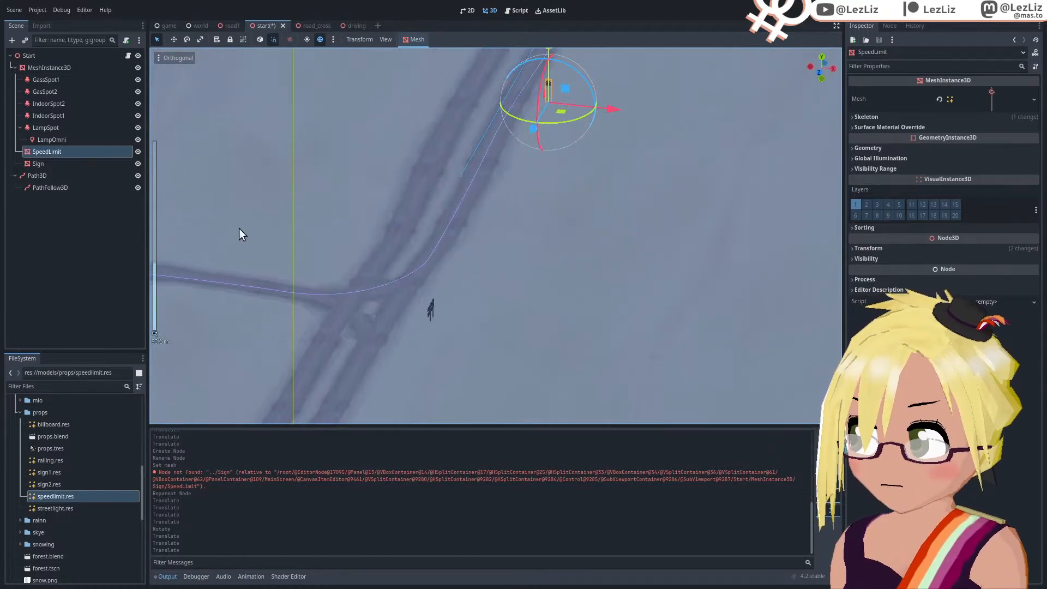
shift+middle_drag(239, 228, 649, 226)
shift+middle_drag(432, 262, 681, 264)
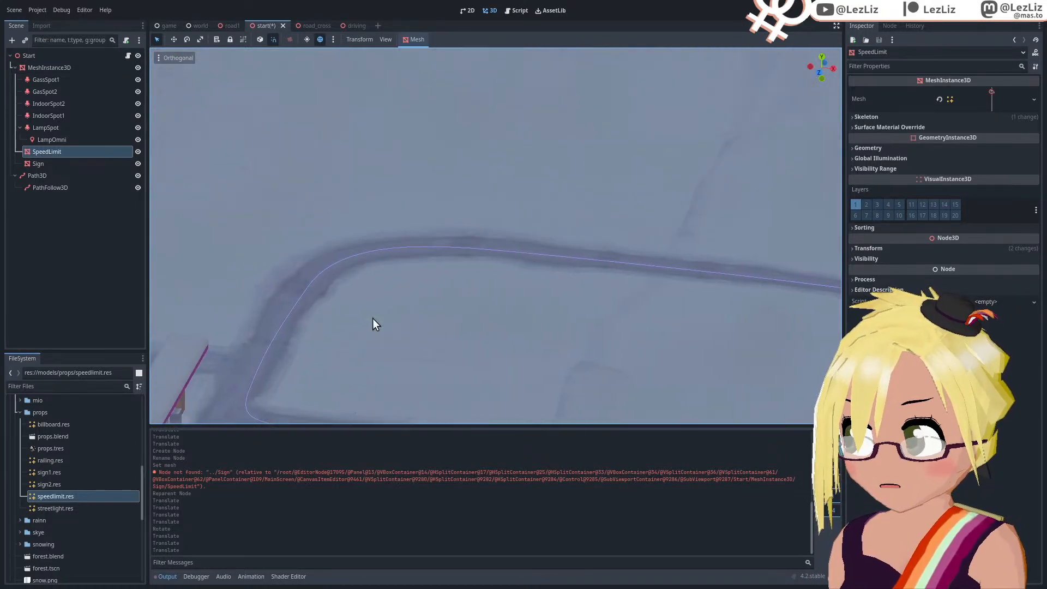
middle_drag(372, 319, 731, 266)
middle_drag(478, 282, 626, 267)
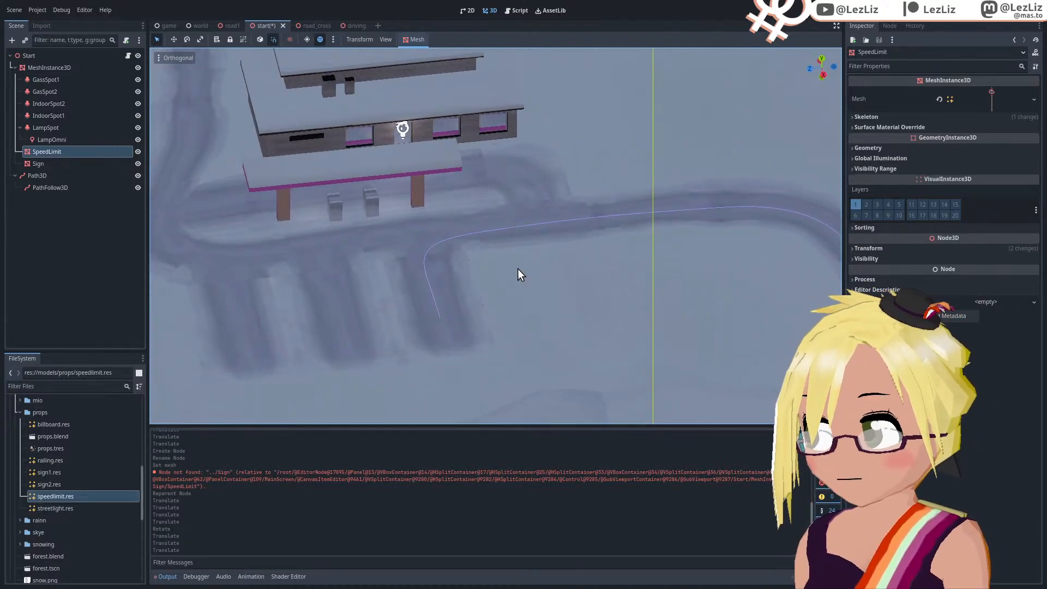
middle_drag(518, 268, 499, 263)
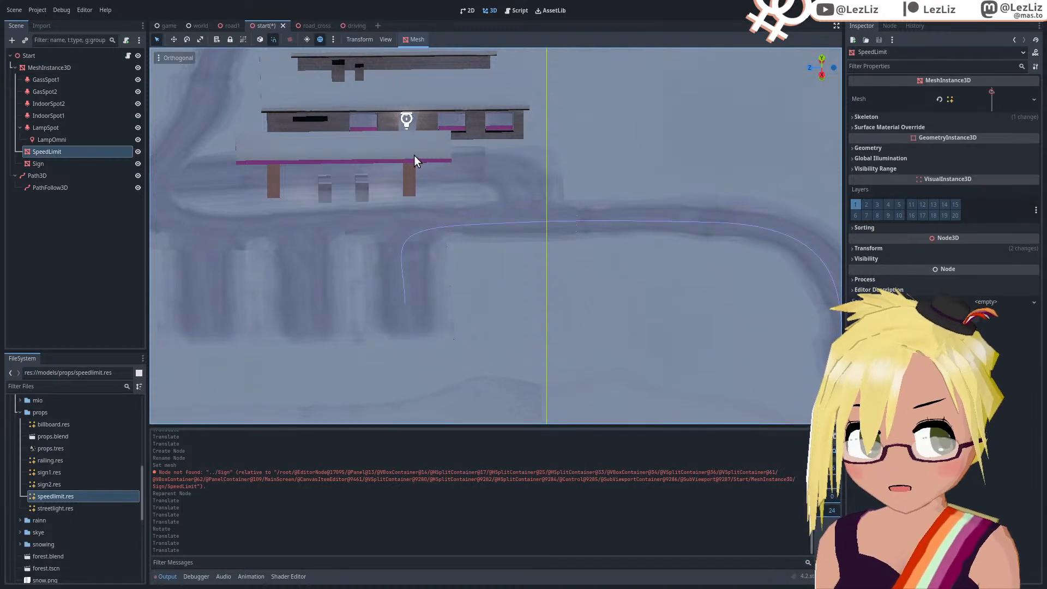
Step: Save the start scene with the placed signs
shift+middle_drag(381, 211, 383, 254)
key(ctrl+s)
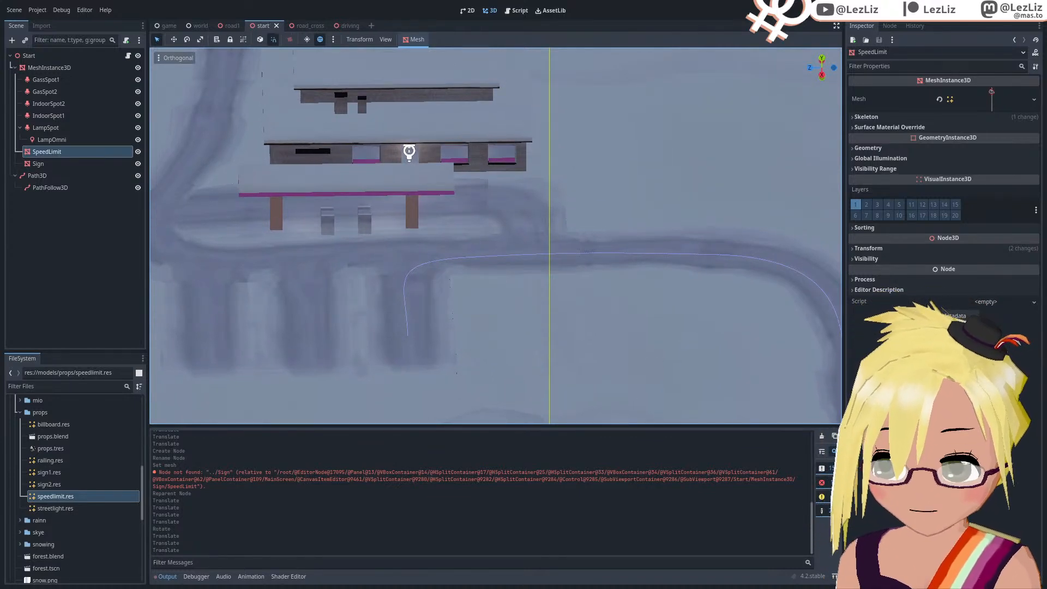
middle_drag(491, 299, 680, 318)
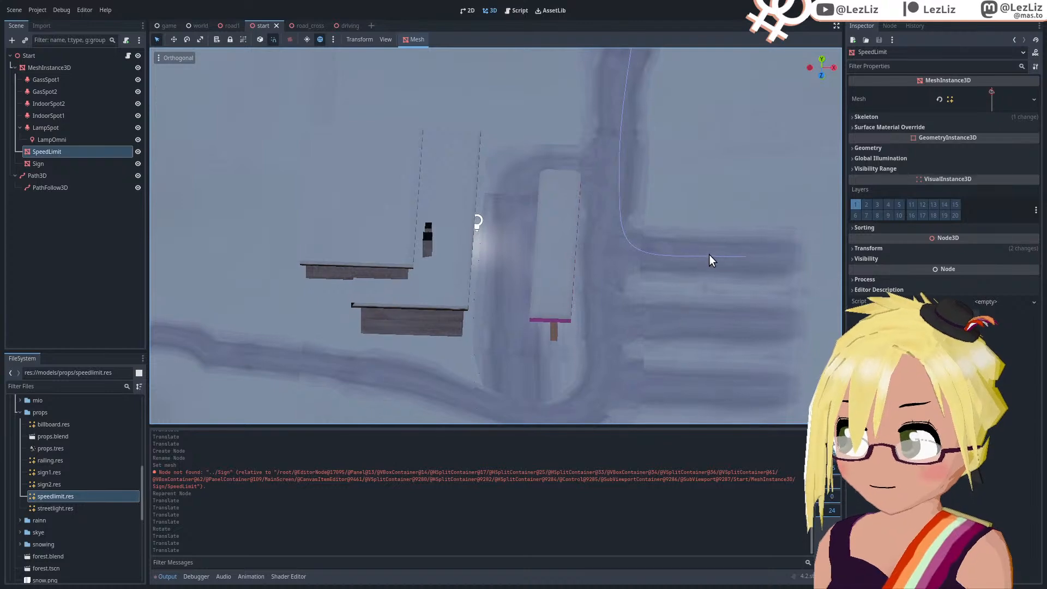
middle_drag(710, 257, 420, 267)
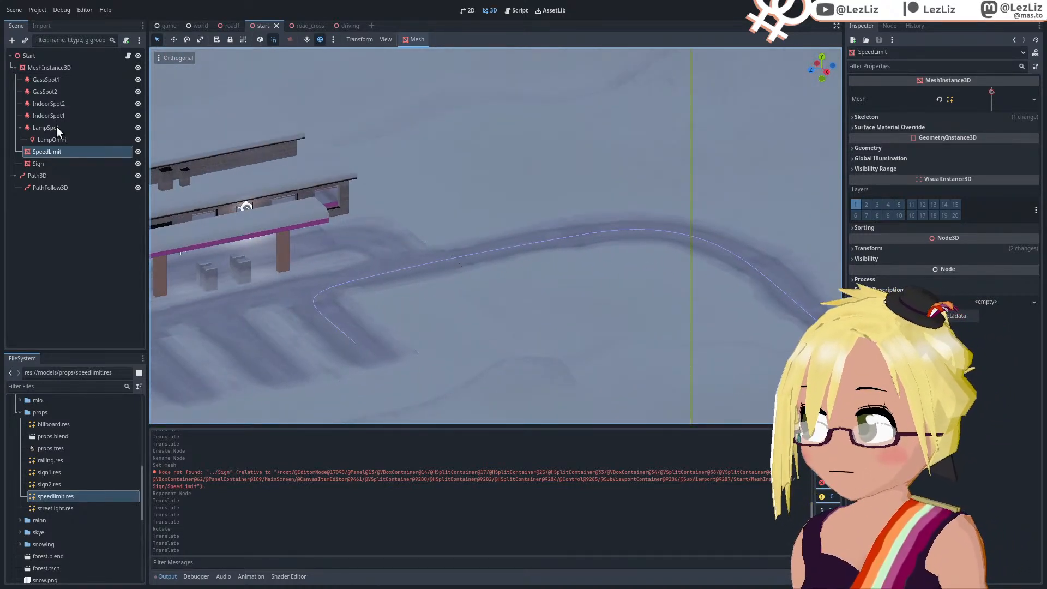
Step: Add a MeshInstance3D node under SpeedLimit and rename it Tree
click(15, 41)
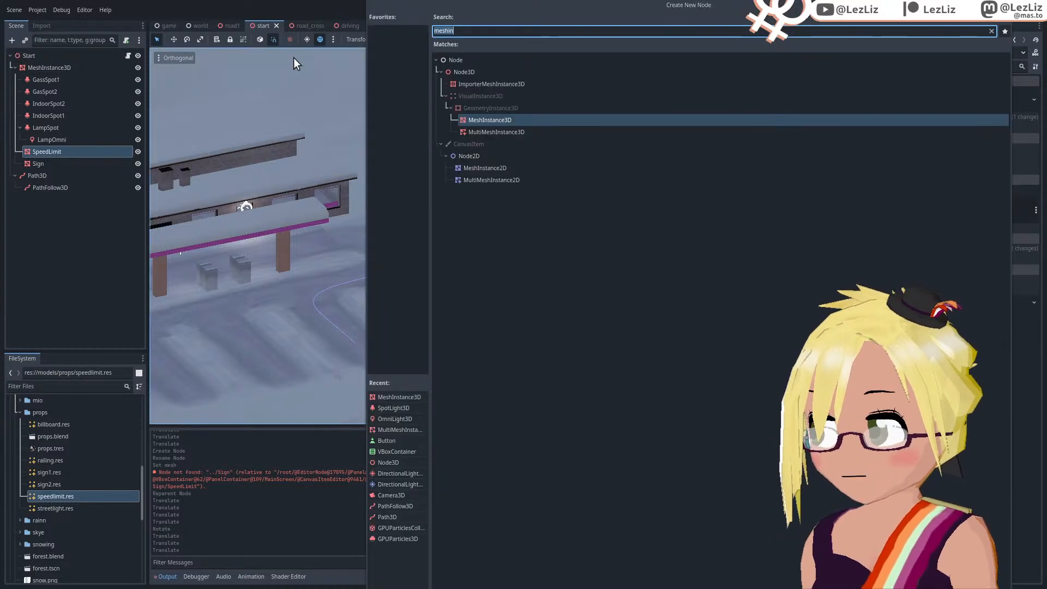
double_click(497, 116)
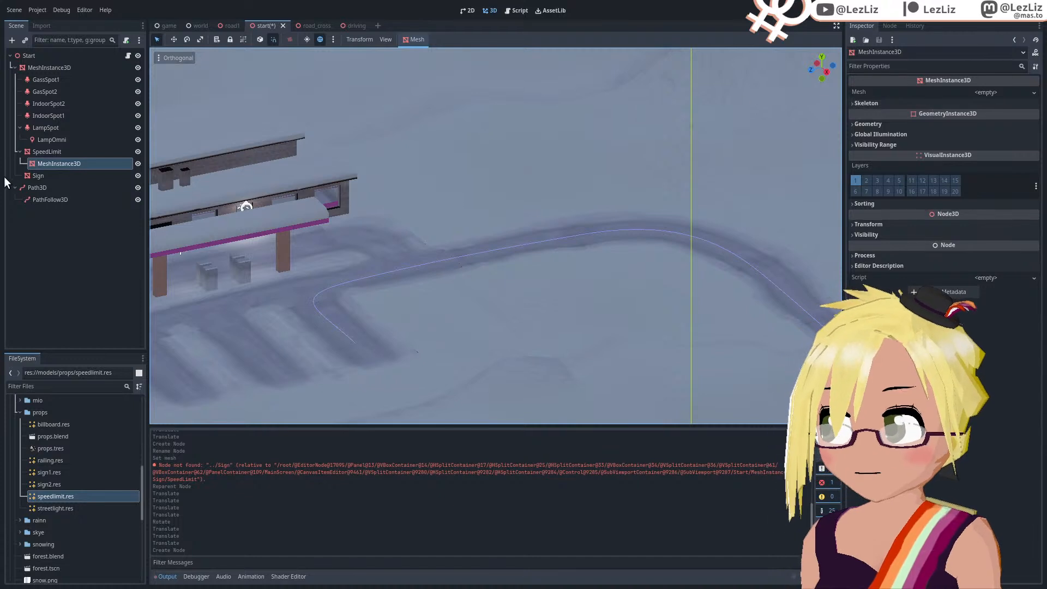
double_click(64, 163)
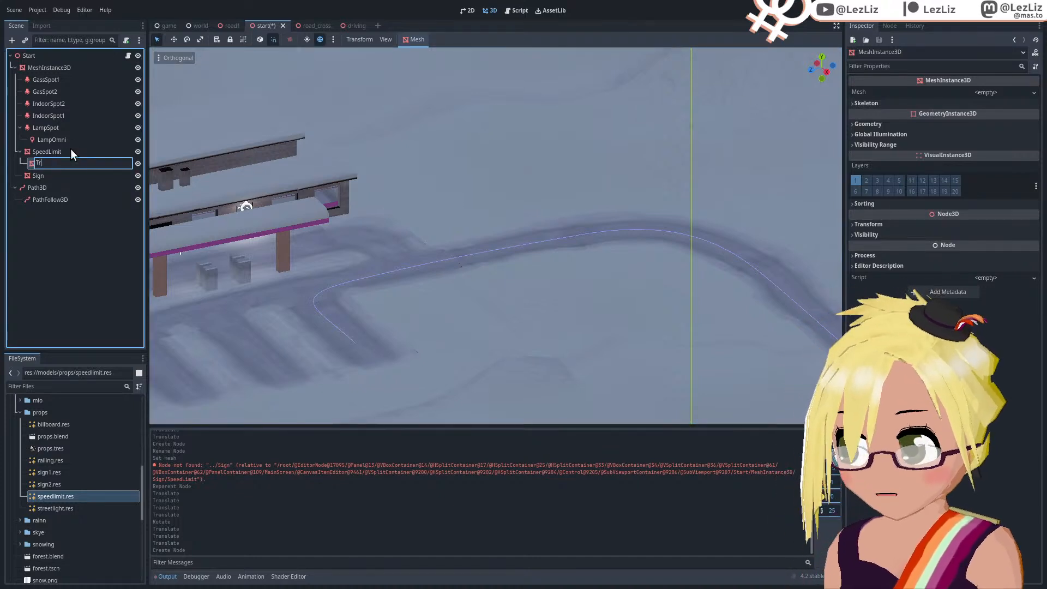
text(Tree)
key(Return)
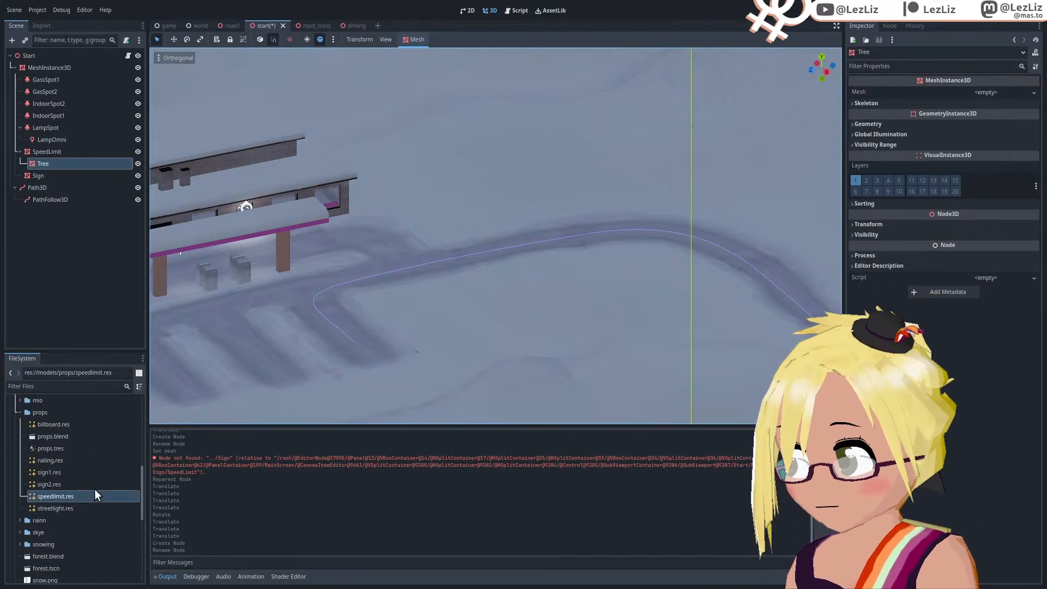
Step: In the import settings of props.blend, save the props_spruce mesh to file as spruce.tres in models/props and reimport the scene
double_click(65, 438)
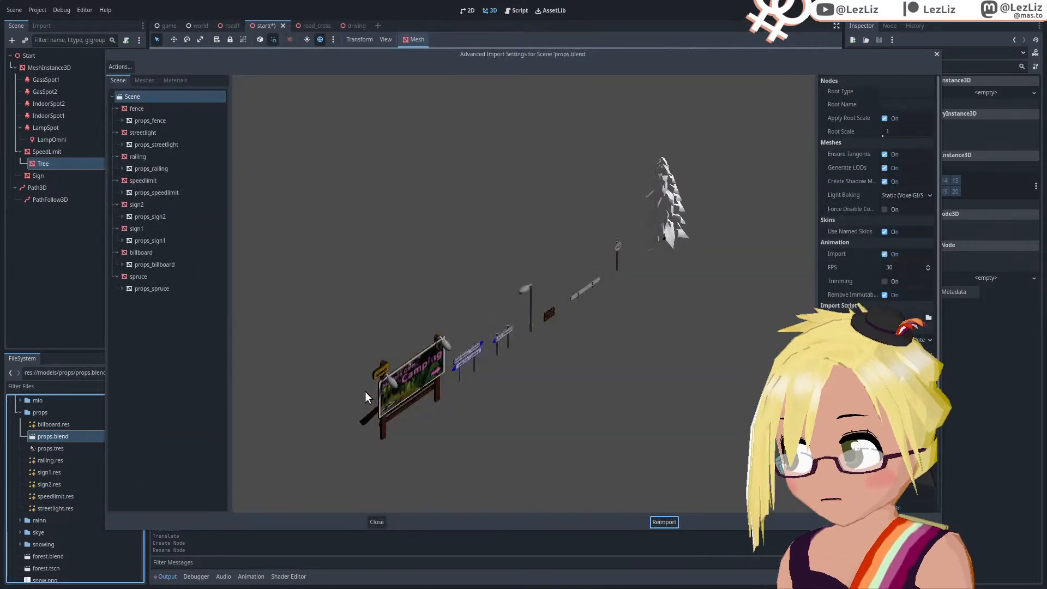
click(153, 287)
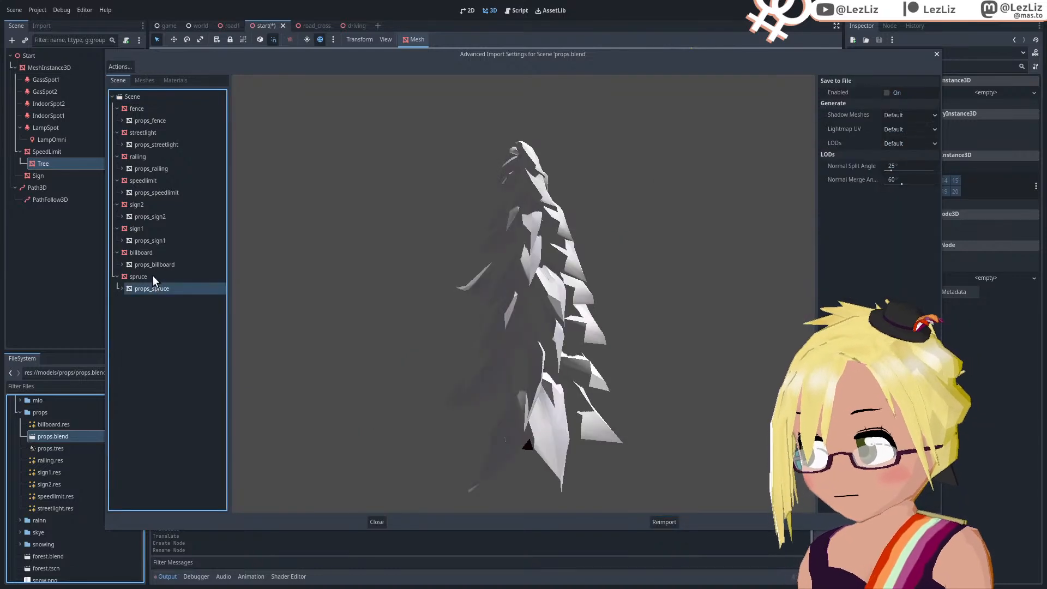
click(887, 92)
click(933, 107)
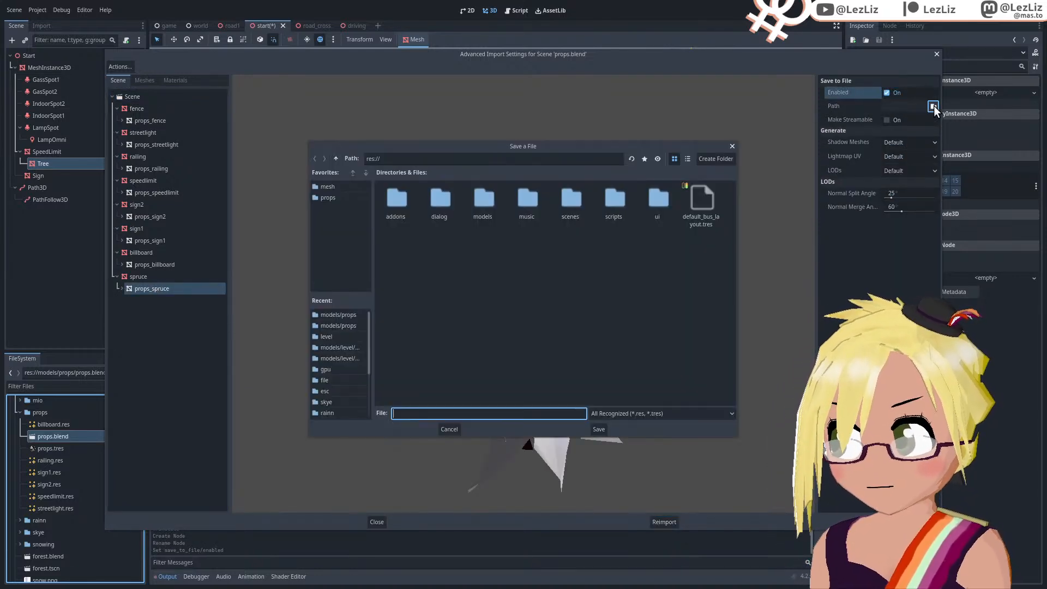
click(328, 197)
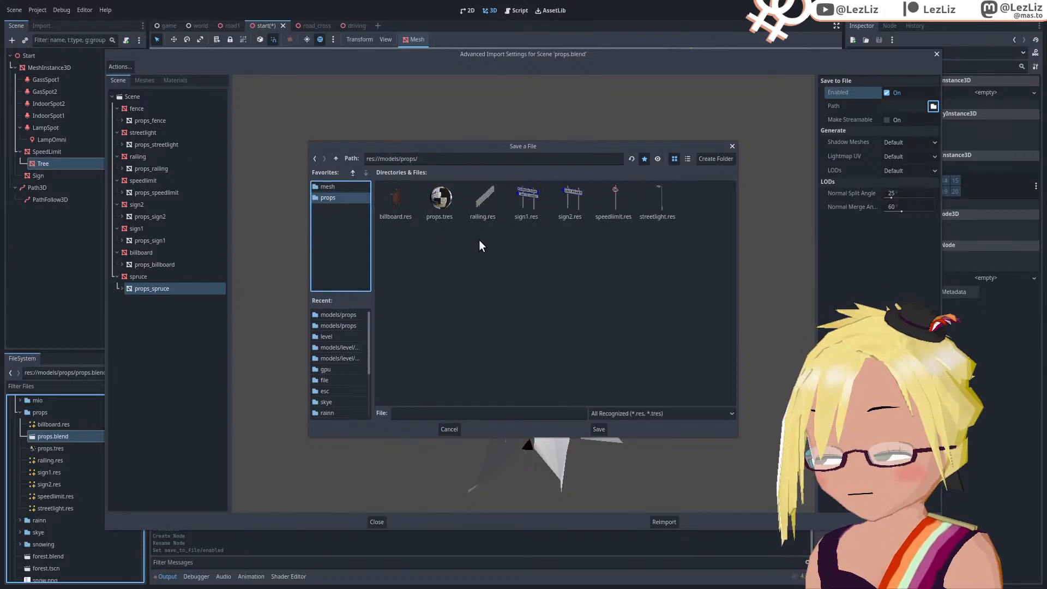
click(448, 417)
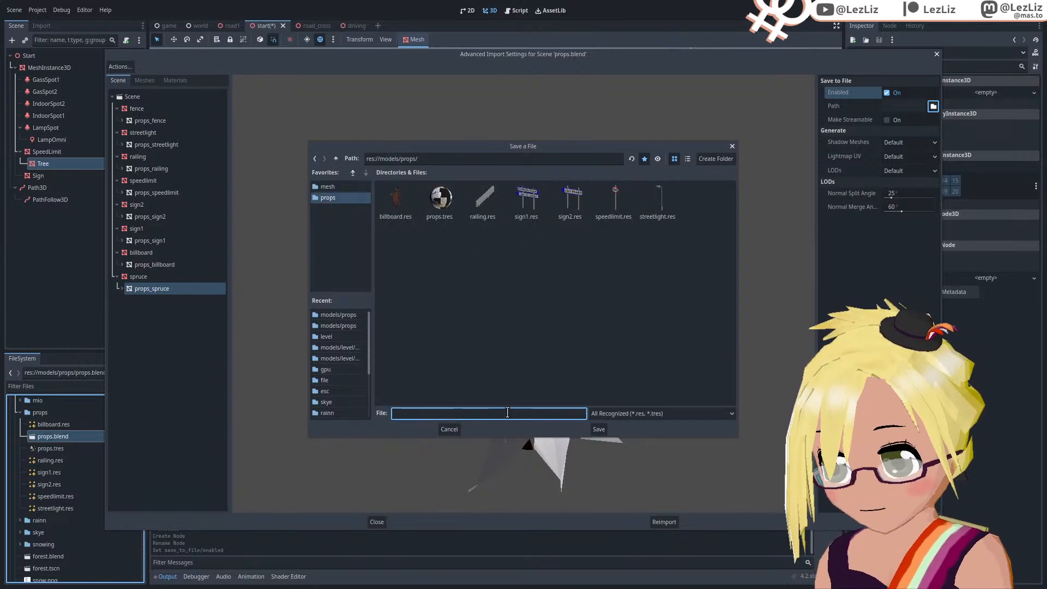
text(sprut)
key(BackSpace)
text(ce.tre)
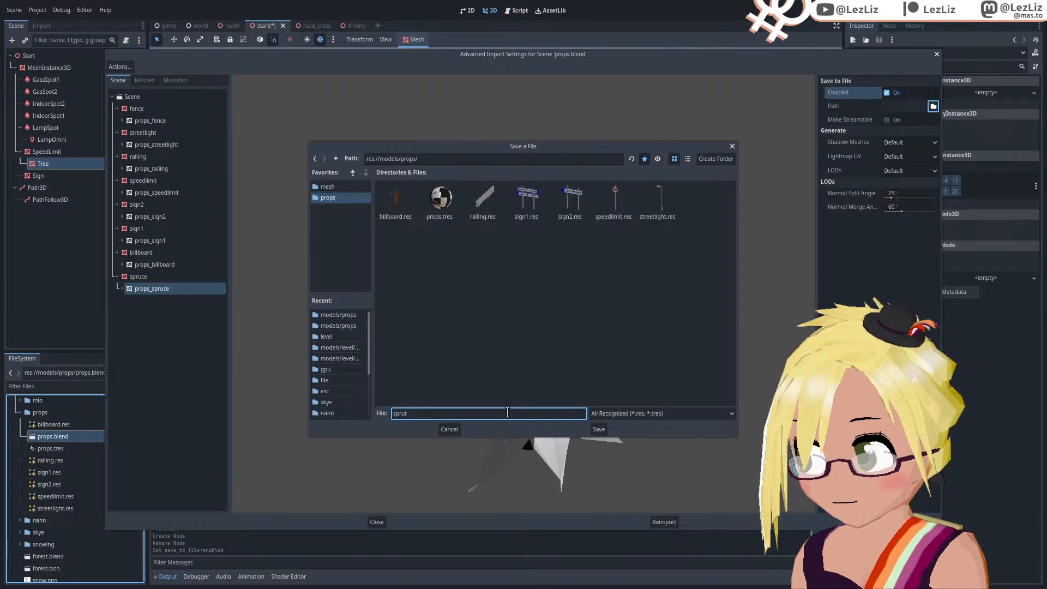
text(s)
key(Return)
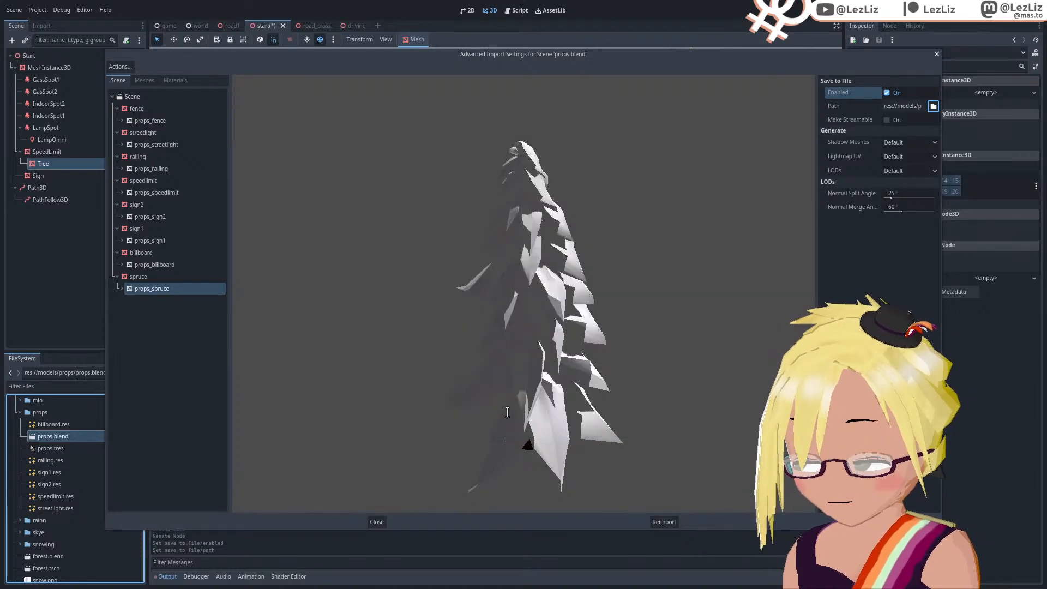
click(665, 523)
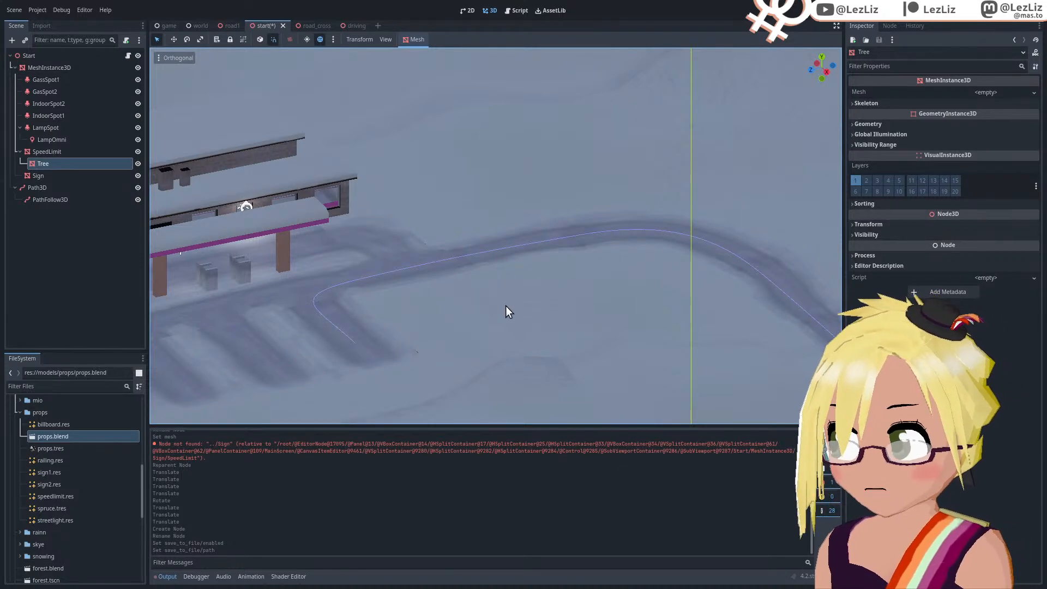
Step: Examine the terrain along the road between the gas station and the junction for suitable tree spots
middle_drag(539, 301, 480, 293)
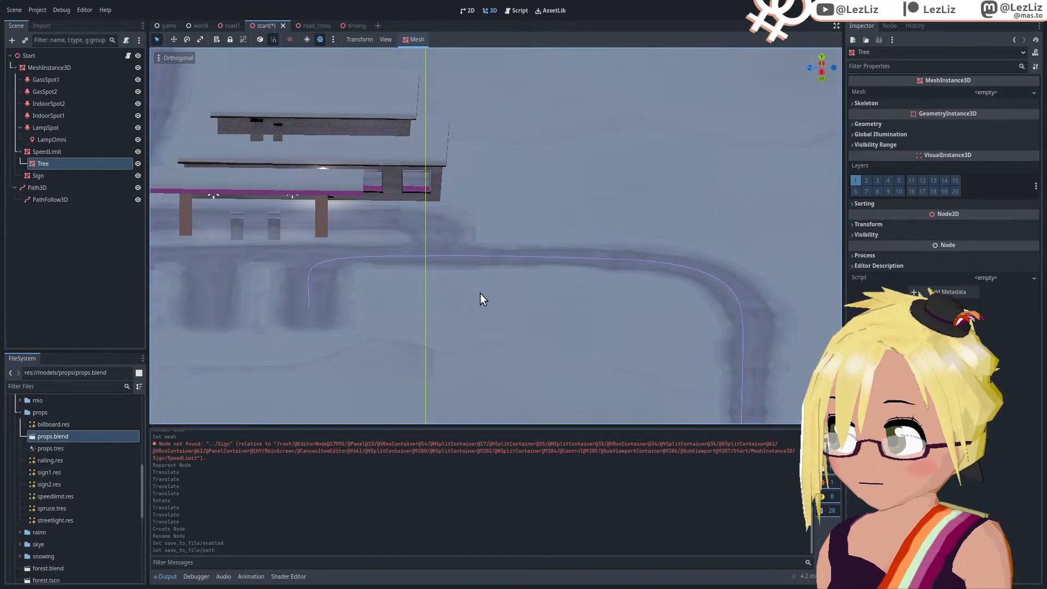
middle_drag(206, 233, 315, 302)
middle_drag(598, 285, 669, 287)
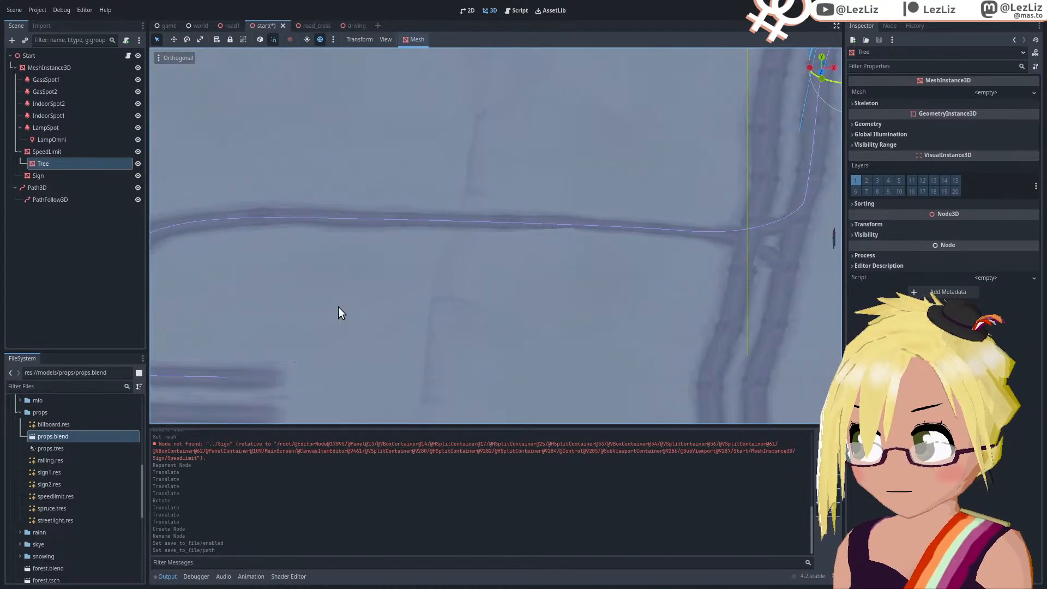
middle_drag(338, 306, 467, 306)
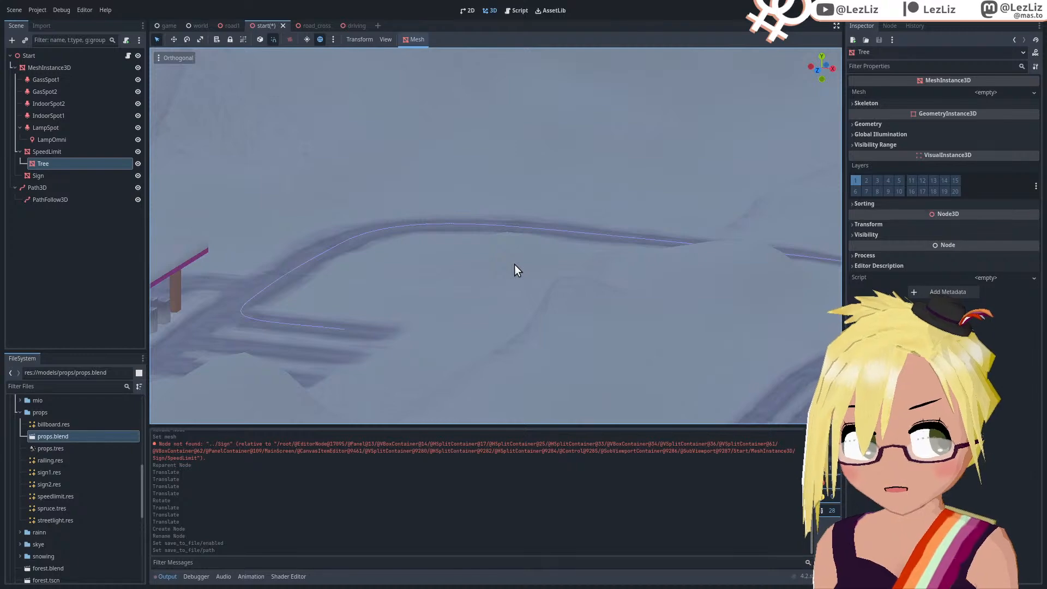
middle_drag(490, 264, 544, 289)
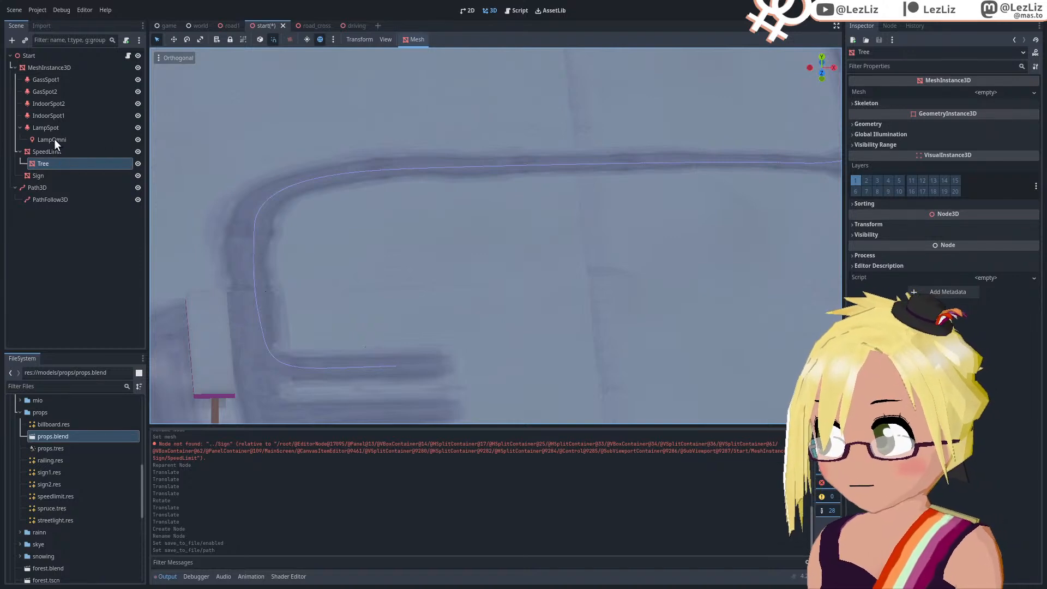
middle_drag(417, 252, 282, 268)
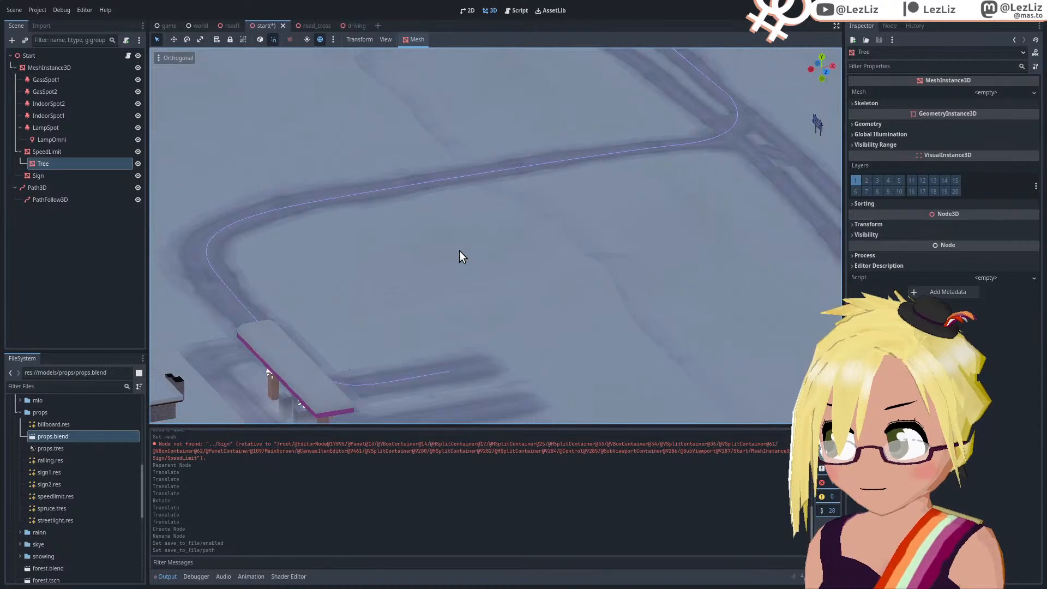
middle_drag(459, 251, 470, 244)
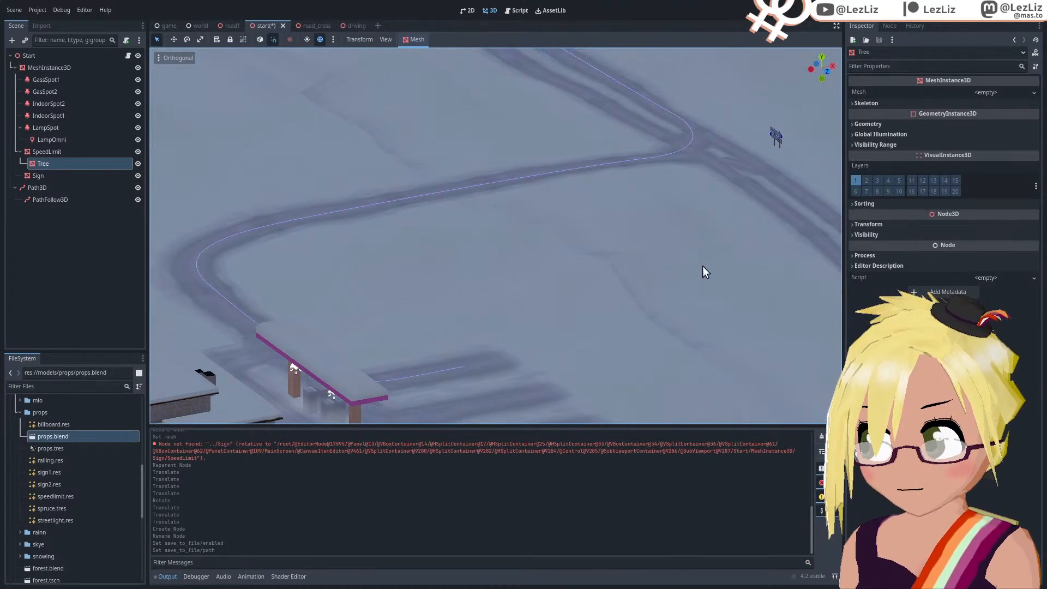
middle_drag(736, 250, 459, 277)
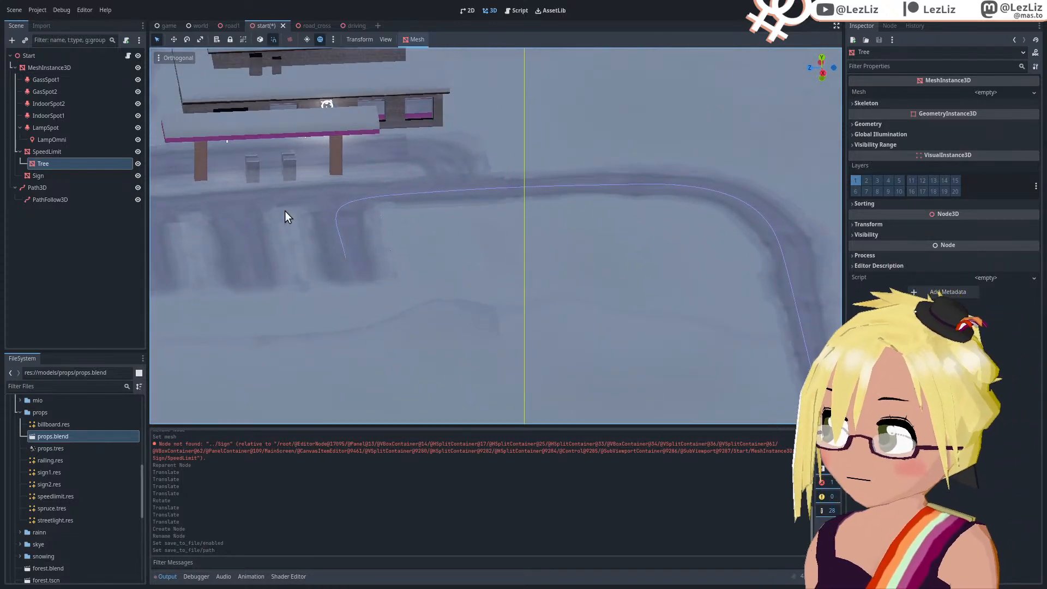
Step: Move the Tree node from the speed limit sign to the roadside at the bend near the gas station and raise it slightly
middle_drag(330, 244, 674, 279)
middle_drag(641, 166, 634, 192)
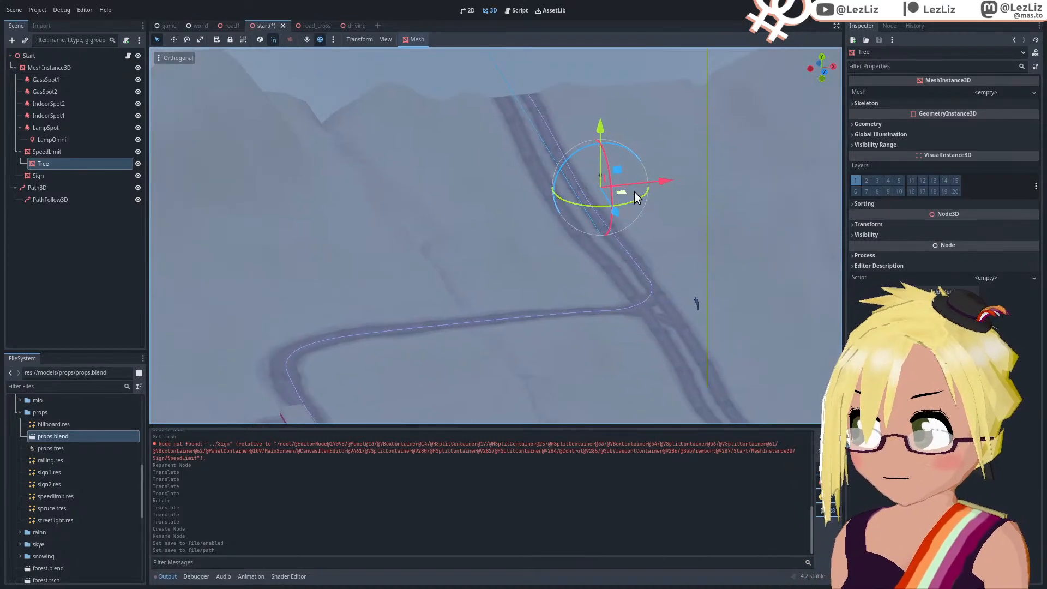
drag(619, 210, 300, 349)
middle_drag(339, 349, 182, 346)
shift+middle_drag(583, 362, 498, 169)
scroll(514, 341, up, 14)
scroll(544, 250, up, 14)
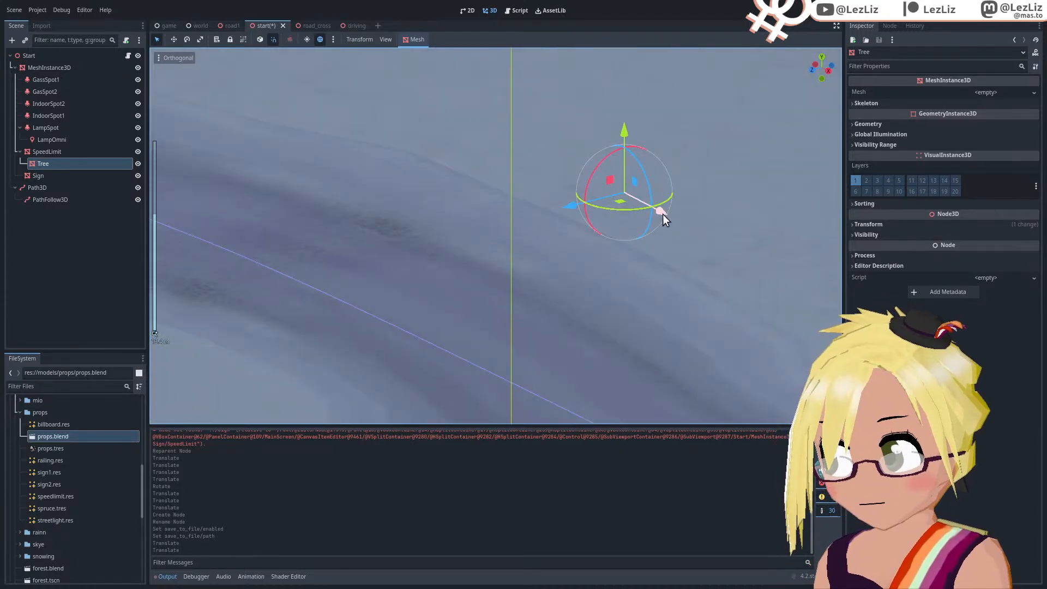
drag(662, 213, 582, 164)
drag(544, 93, 538, 62)
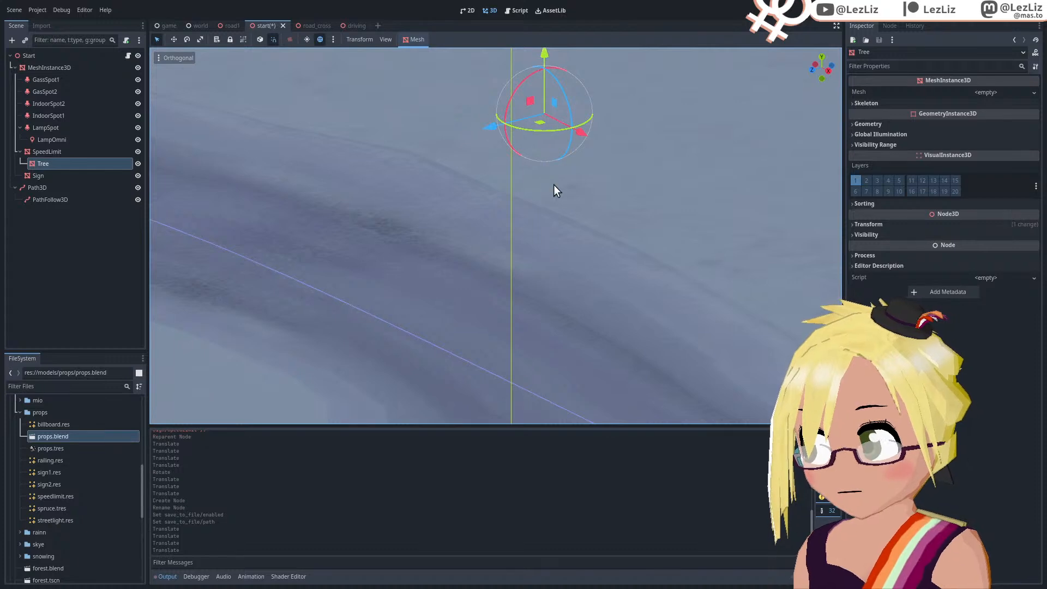
Step: Move the Tree node from the road bend to the open snow near the gas station's parking bays
middle_drag(582, 183, 585, 181)
drag(567, 160, 557, 112)
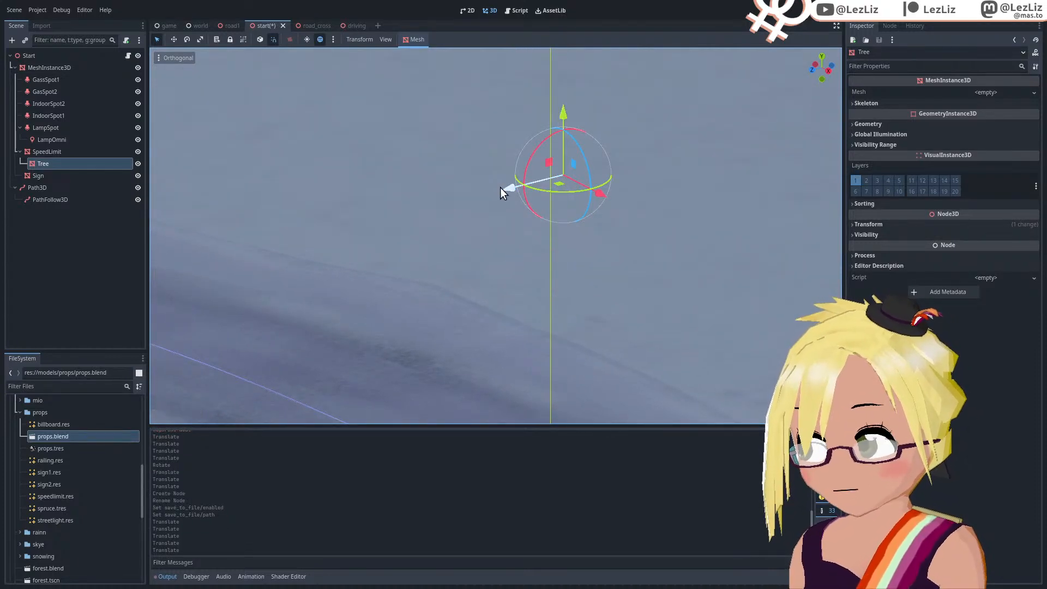
drag(515, 191, 207, 295)
scroll(227, 303, down, 11)
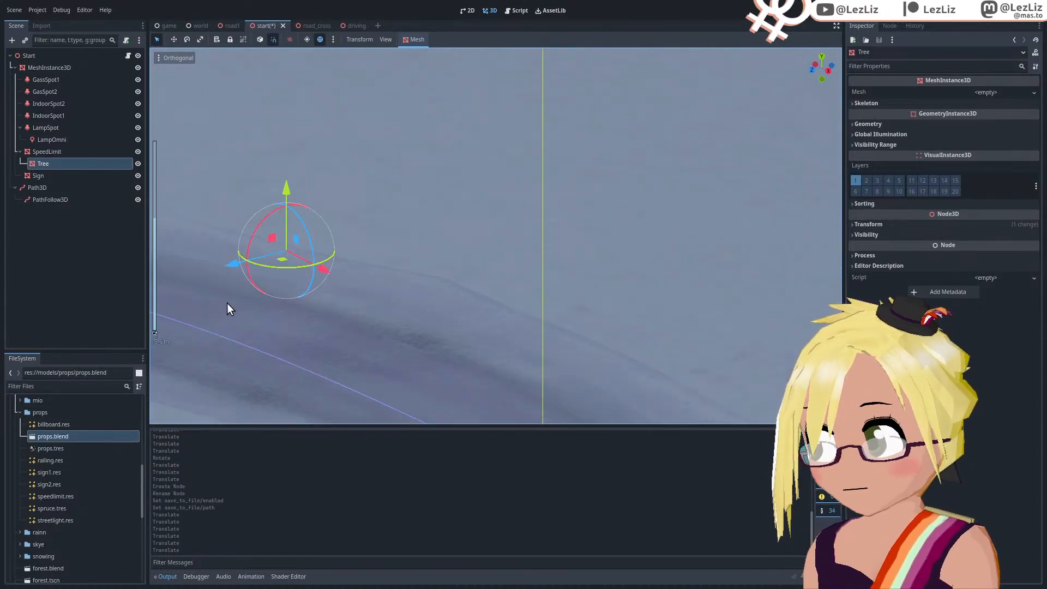
shift+middle_drag(327, 291, 704, 264)
drag(737, 226, 226, 355)
scroll(226, 355, down, 8)
middle_drag(349, 342, 636, 188)
drag(519, 225, 372, 238)
drag(312, 153, 325, 322)
middle_drag(368, 320, 630, 232)
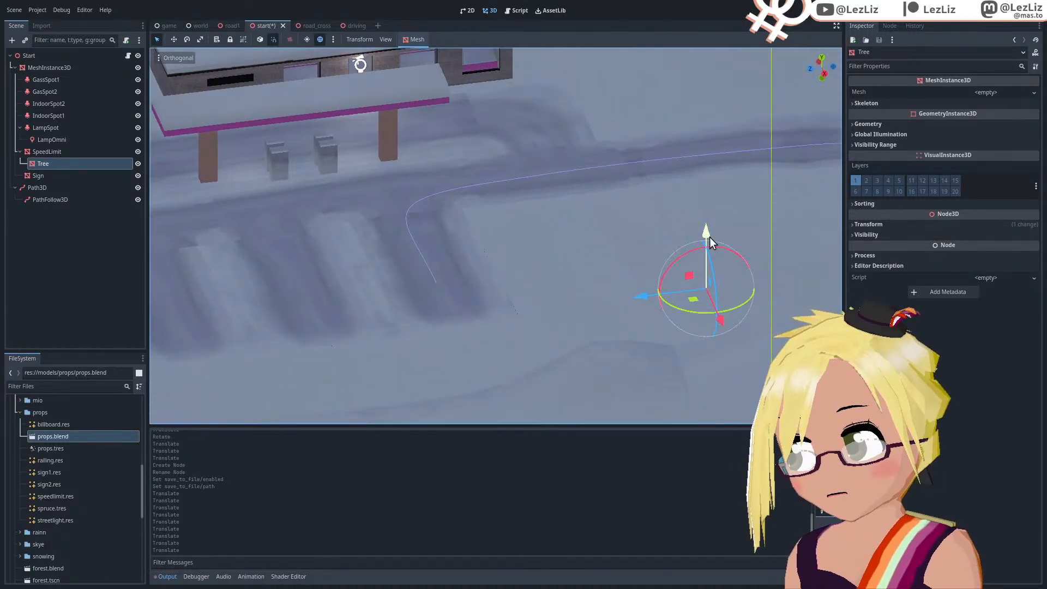
Step: Shift the Tree node next to the outermost parking bay and adjust its height to the snow surface
drag(709, 237, 692, 23)
drag(639, 81, 362, 113)
drag(440, 145, 506, 329)
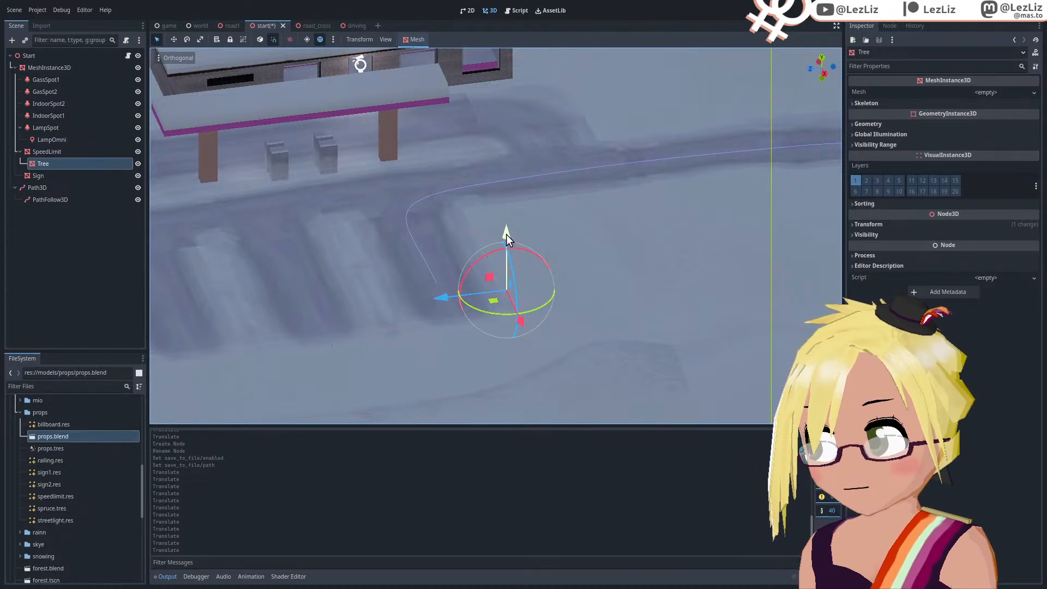
drag(506, 235, 506, 100)
scroll(505, 134, down, 6)
middle_drag(489, 204, 587, 164)
drag(539, 95, 548, 228)
middle_drag(548, 228, 404, 297)
scroll(460, 319, up, 2)
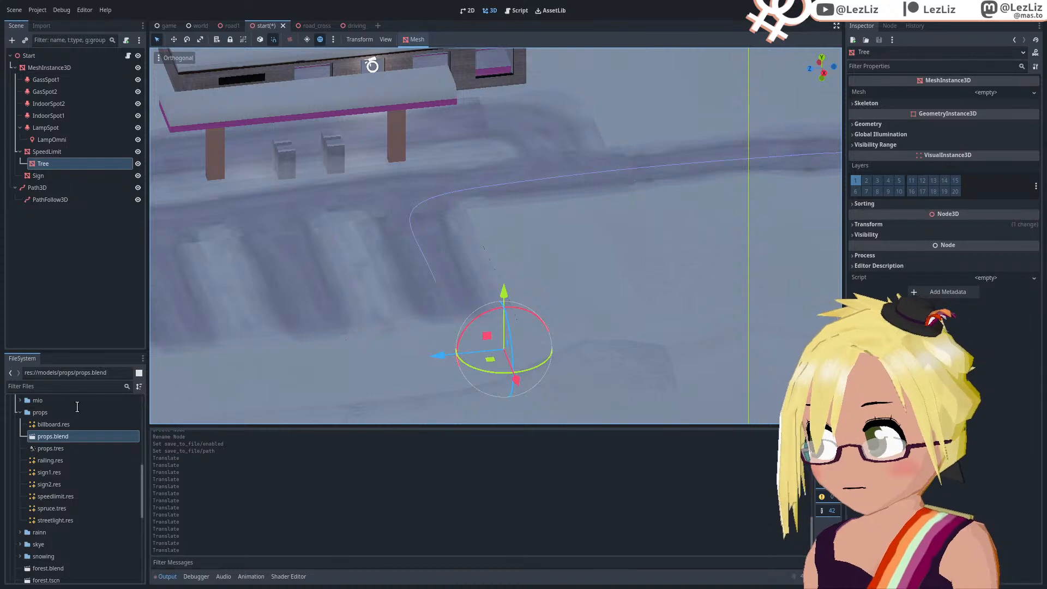
Step: Assign spruce.tres as the Tree node's mesh and reposition the tree beside the road near the last parking bay
drag(61, 509, 967, 93)
middle_drag(407, 391, 653, 392)
scroll(567, 347, up, 3)
drag(651, 363, 251, 313)
middle_drag(381, 274, 214, 251)
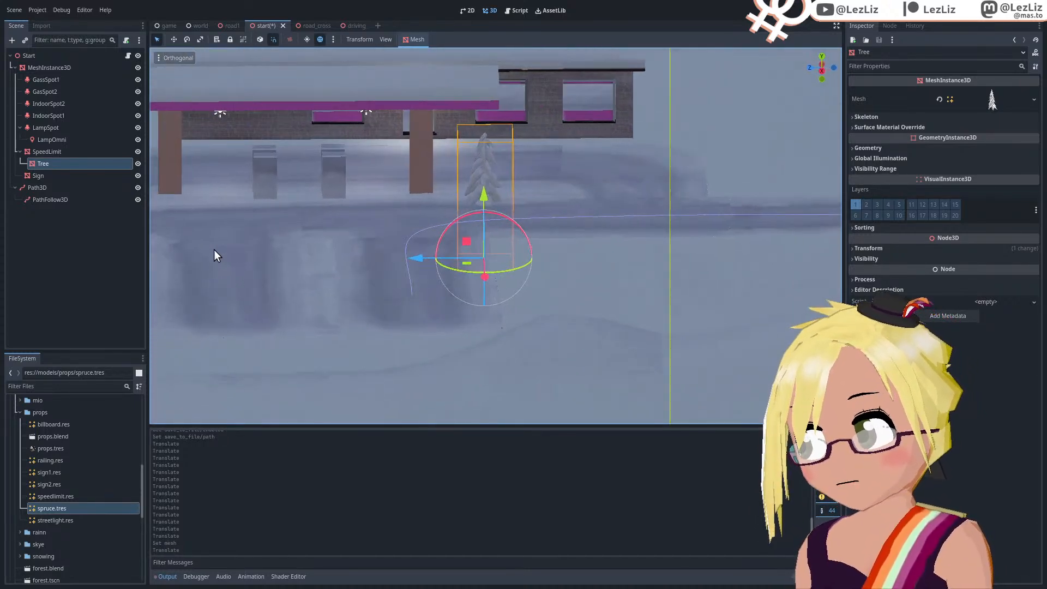
drag(414, 256, 492, 264)
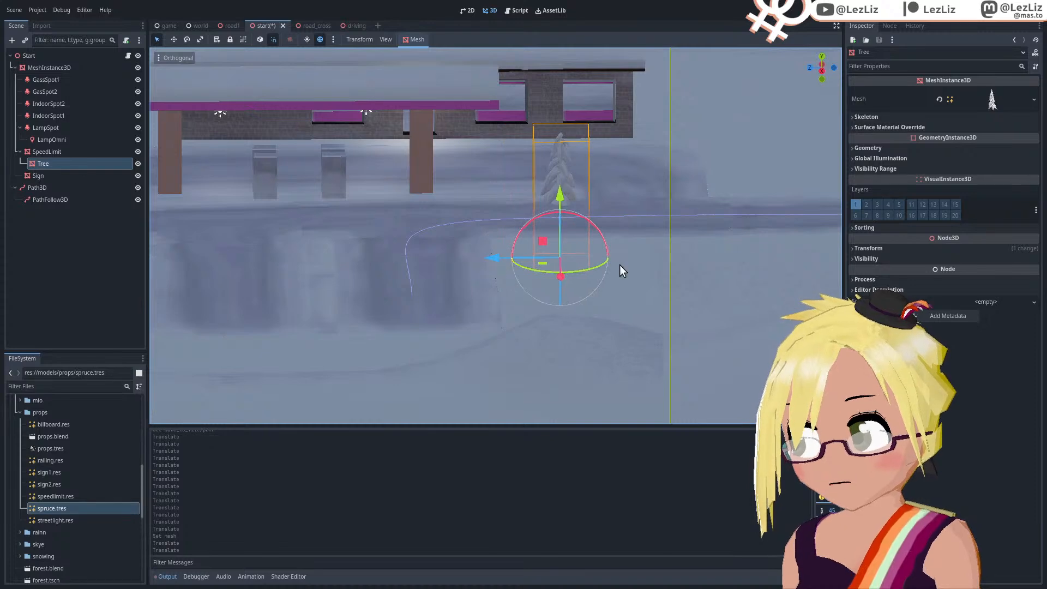
middle_drag(620, 264, 469, 286)
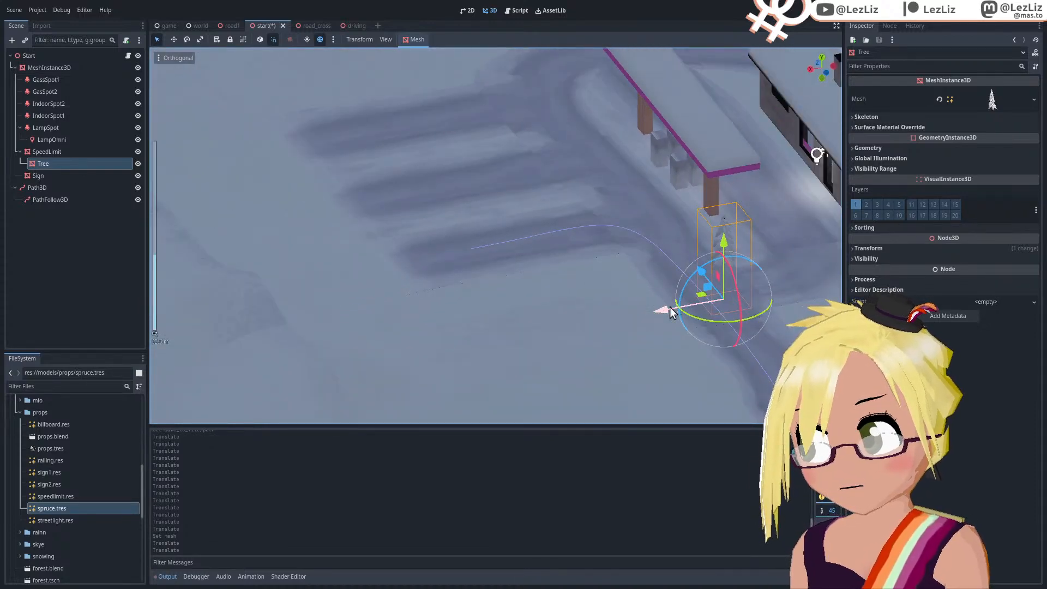
drag(669, 312, 685, 305)
middle_drag(685, 304, 806, 275)
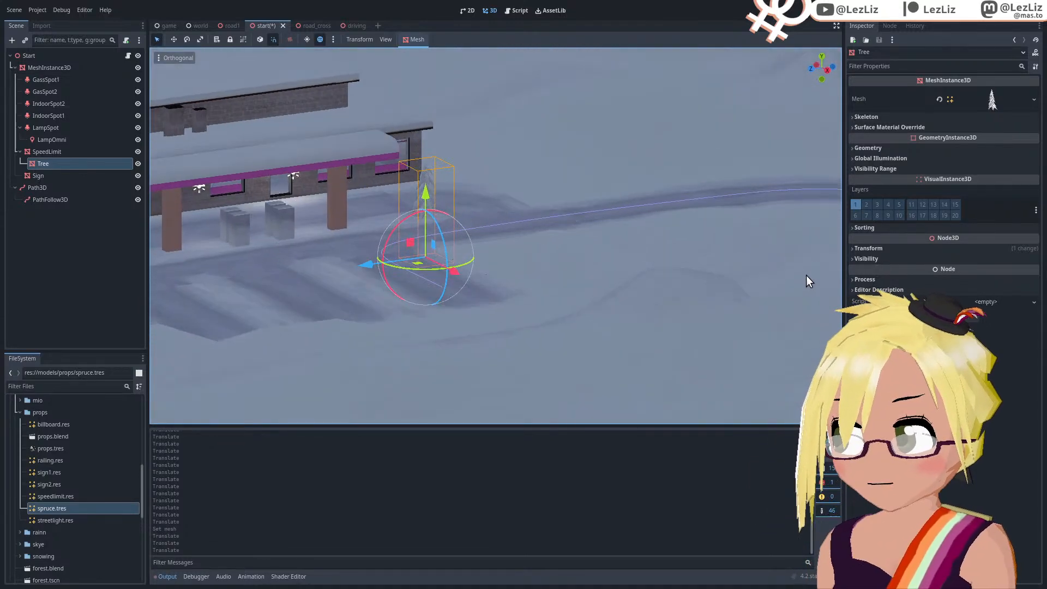
mouse_move(353, 280)
middle_down()
mouse_move(436, 285)
mouse_move(310, 287)
mouse_move(358, 276)
middle_up()
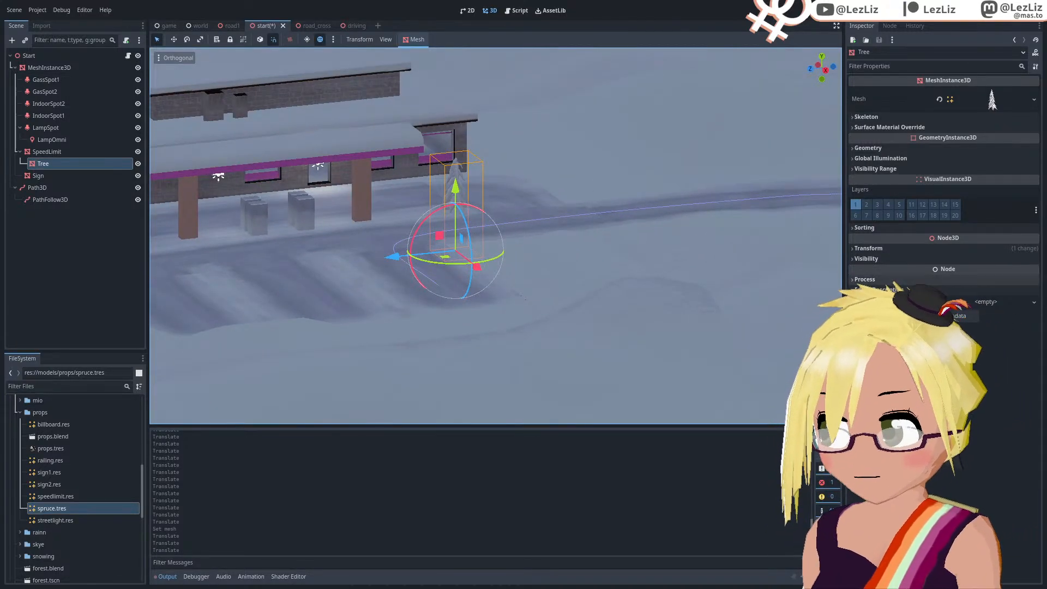
Step: Switch to props.blend in Blender and put the spruce in Edit Mode with all its geometry selected
key(alt+Tab)
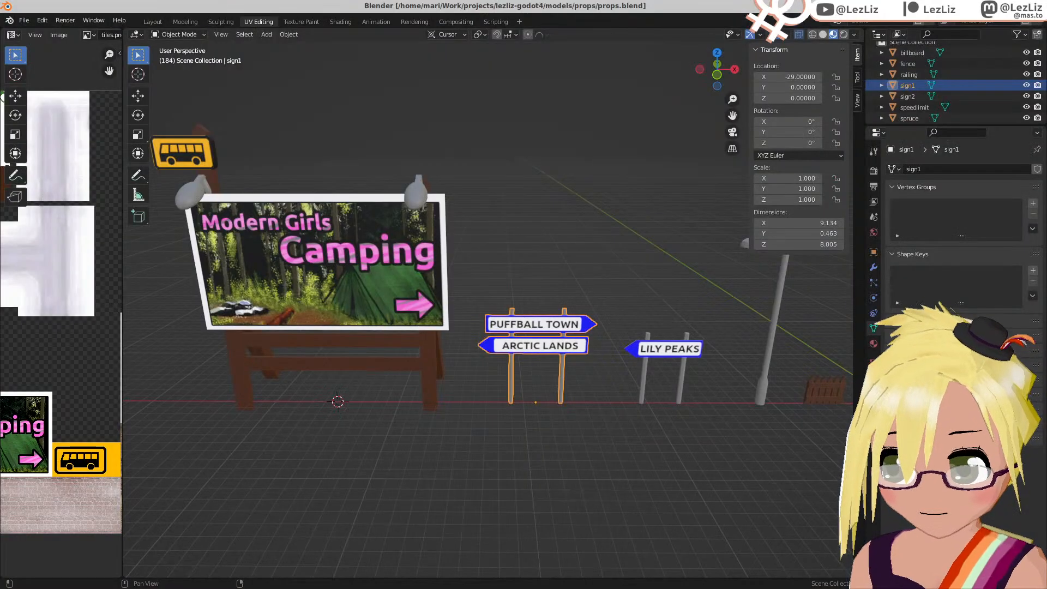
scroll(341, 255, down, 6)
shift+middle_drag(676, 348, 333, 364)
scroll(445, 357, up, 1)
click(445, 363)
key(Tab)
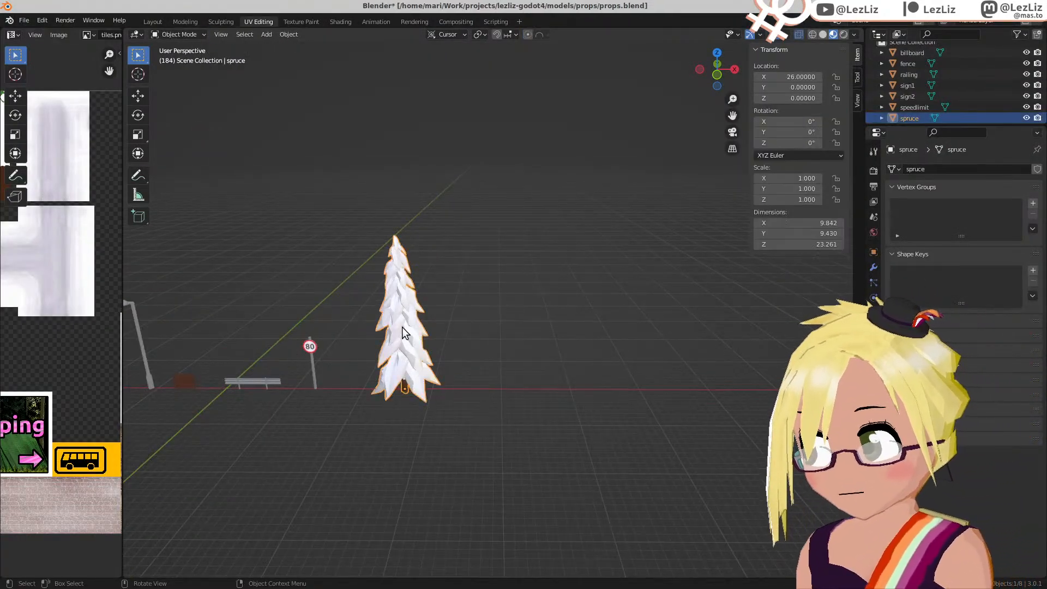
scroll(446, 319, up, 1)
key(a)
scroll(510, 325, down, 4)
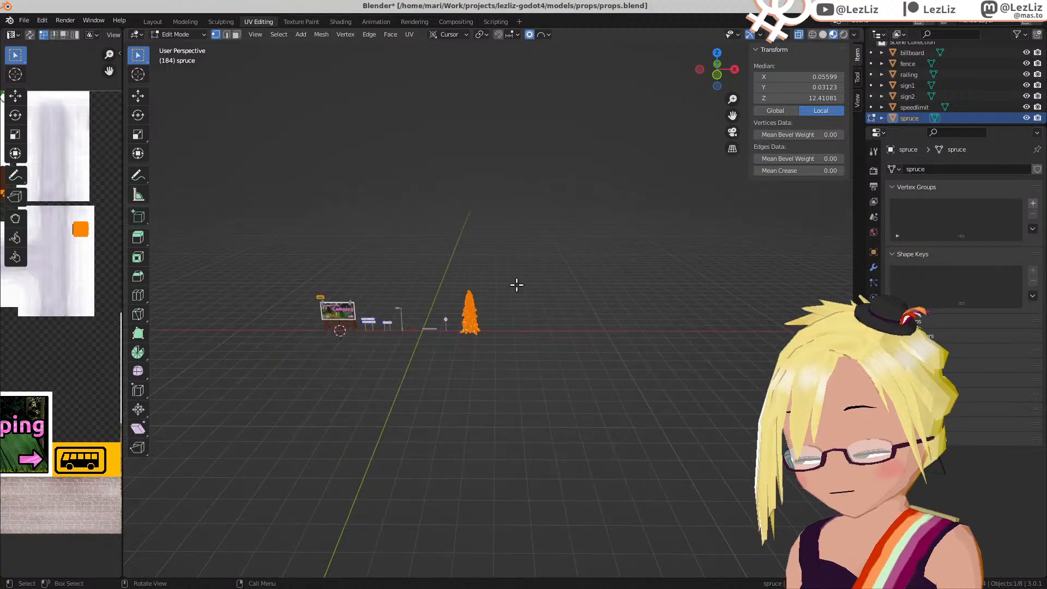
key(KP_1)
scroll(517, 284, up, 2)
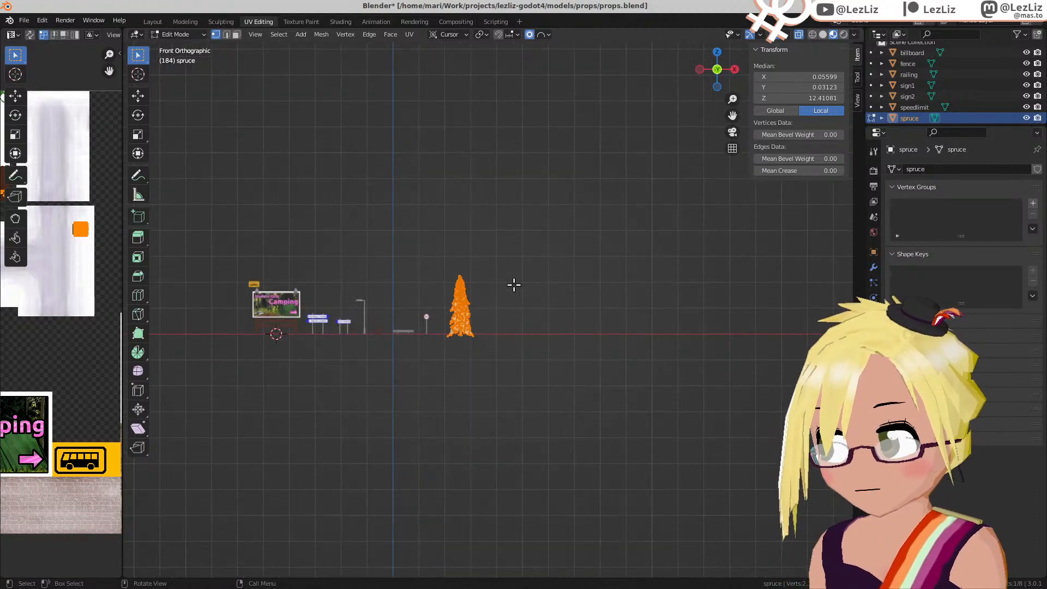
scroll(378, 299, up, 2)
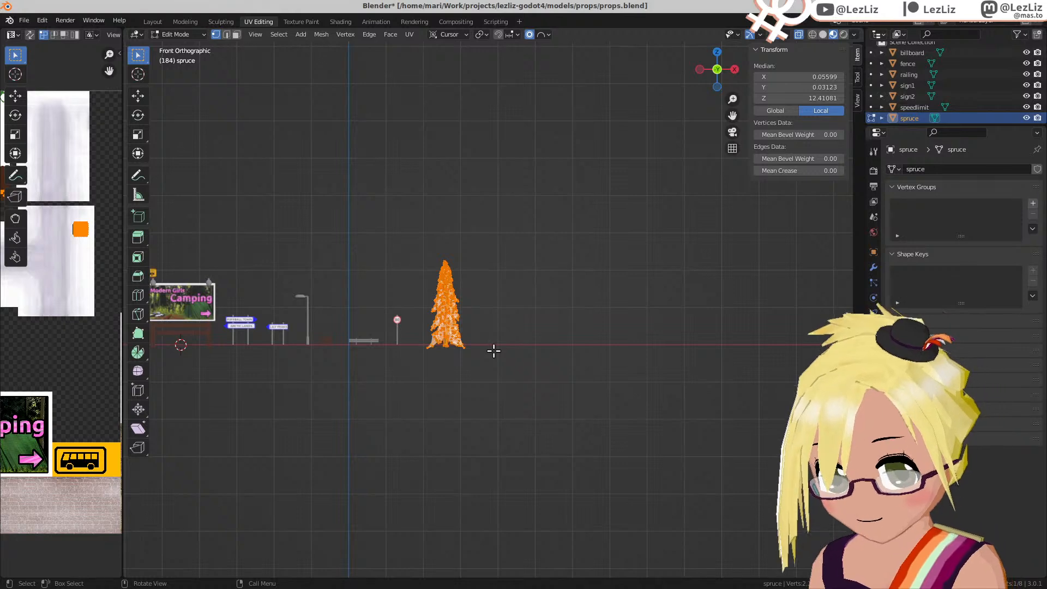
Step: Try to scale the whole spruce mesh by 4 and raise it, and undo the scaling
text(s4)
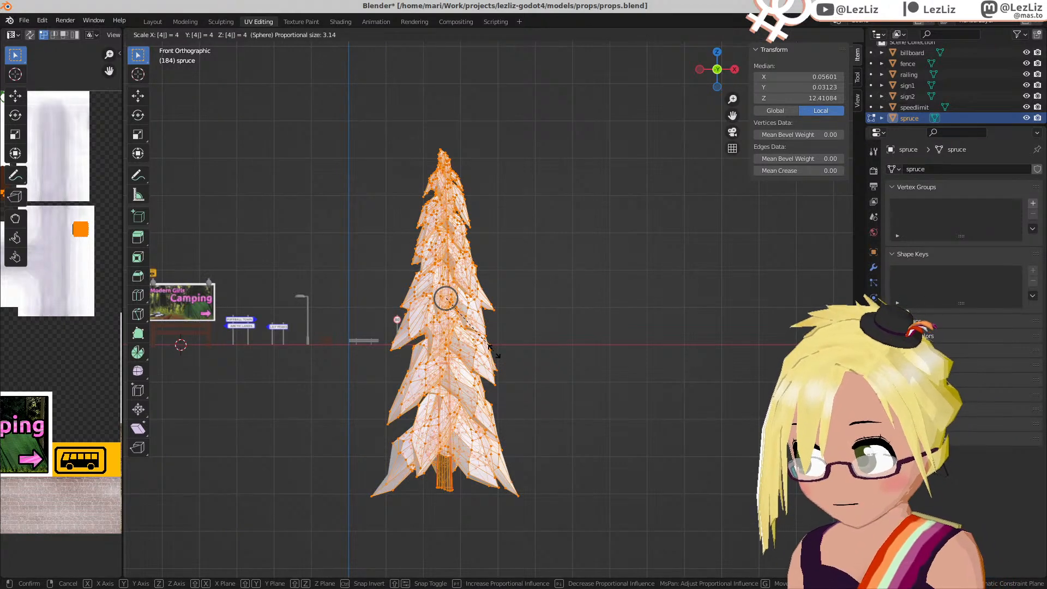
key(Return)
key(g)
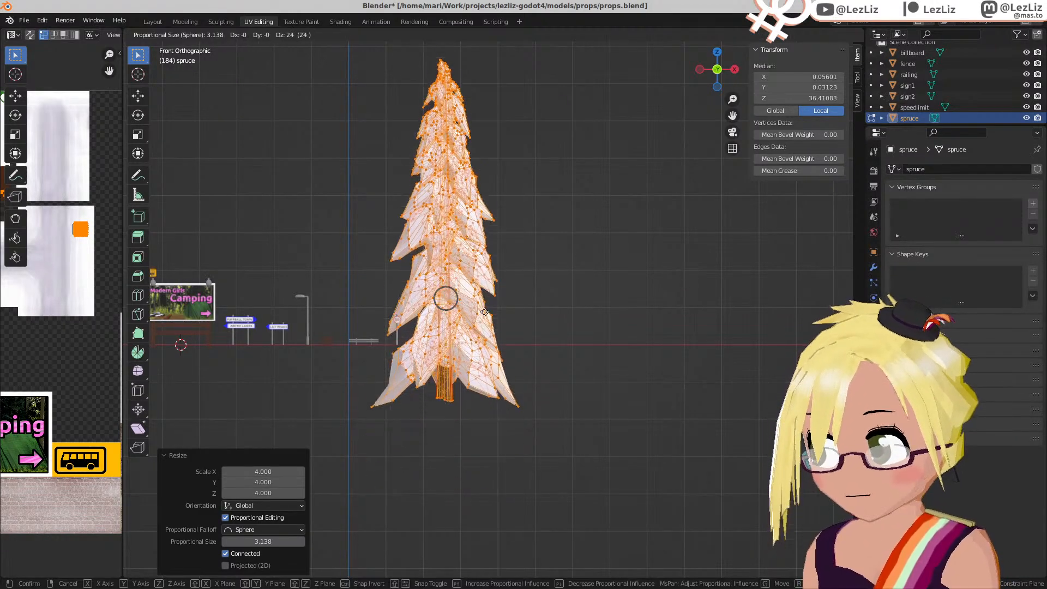
right_click(493, 275)
key(ctrl+z)
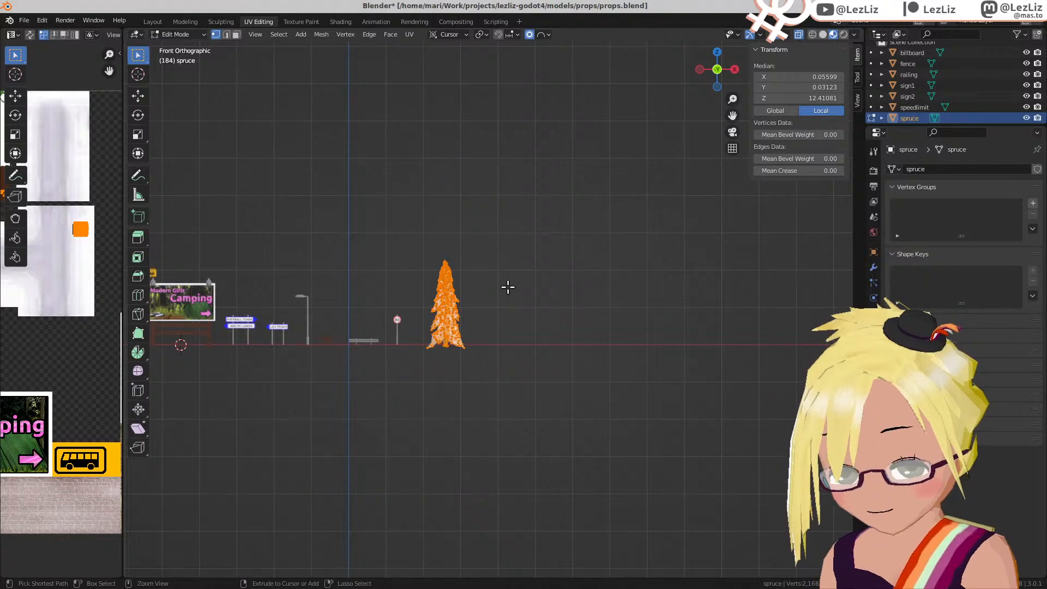
Step: Scale the spruce mesh by 3, raise it about 24.85 along Z onto the ground line and save props.blend
key(s)
key(3)
key(Return)
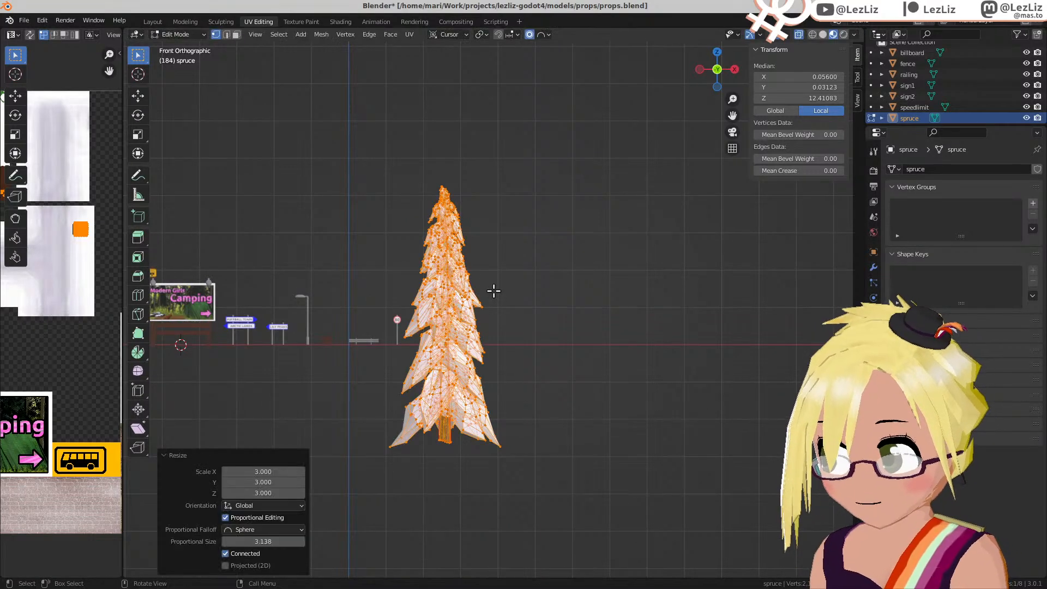
key(g)
key(z)
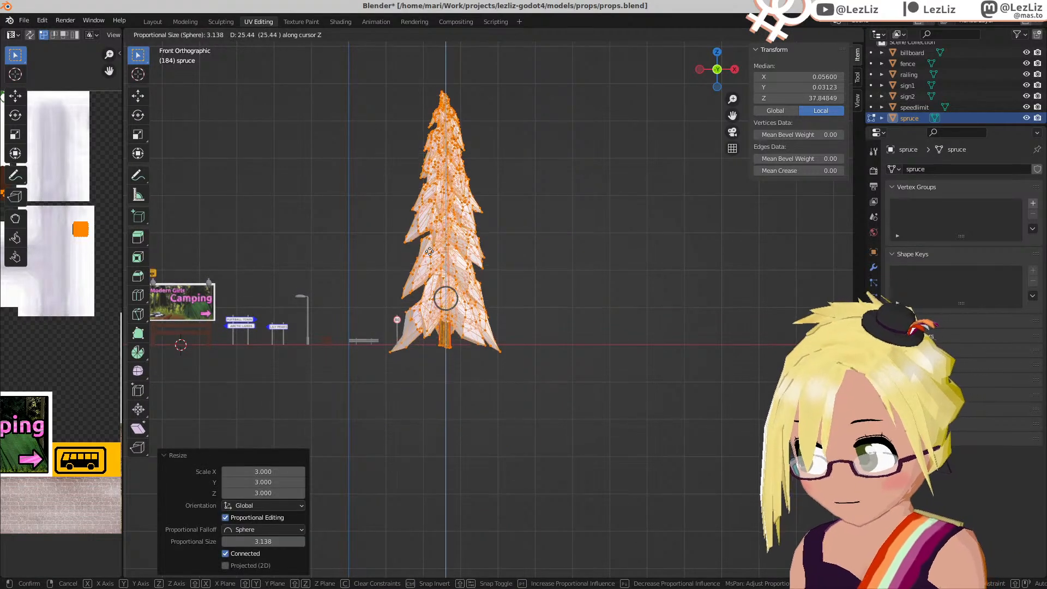
click(431, 253)
middle_drag(464, 285, 313, 223)
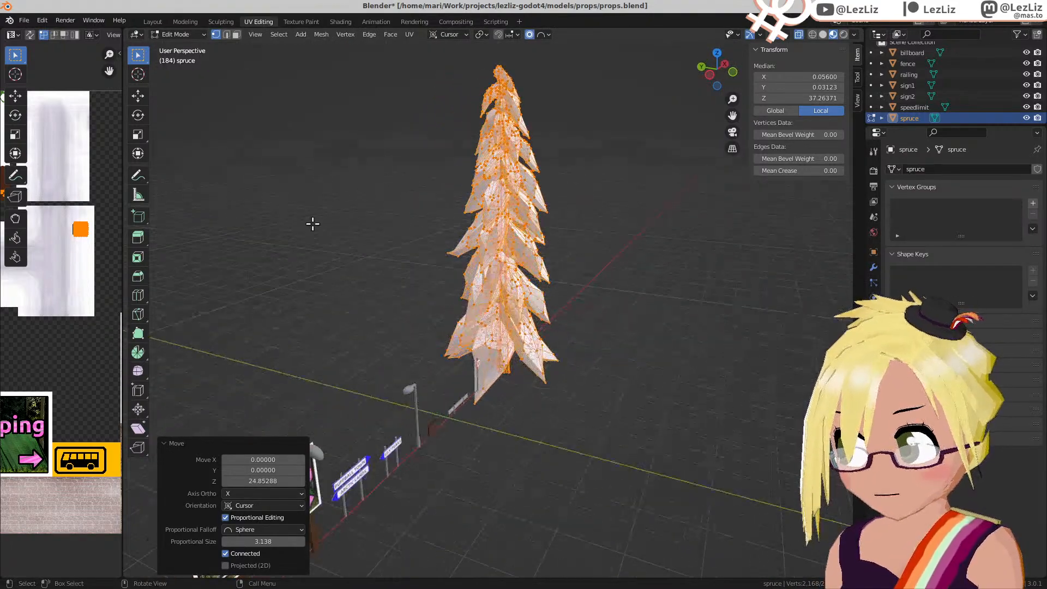
middle_drag(579, 318, 523, 333)
key(Tab)
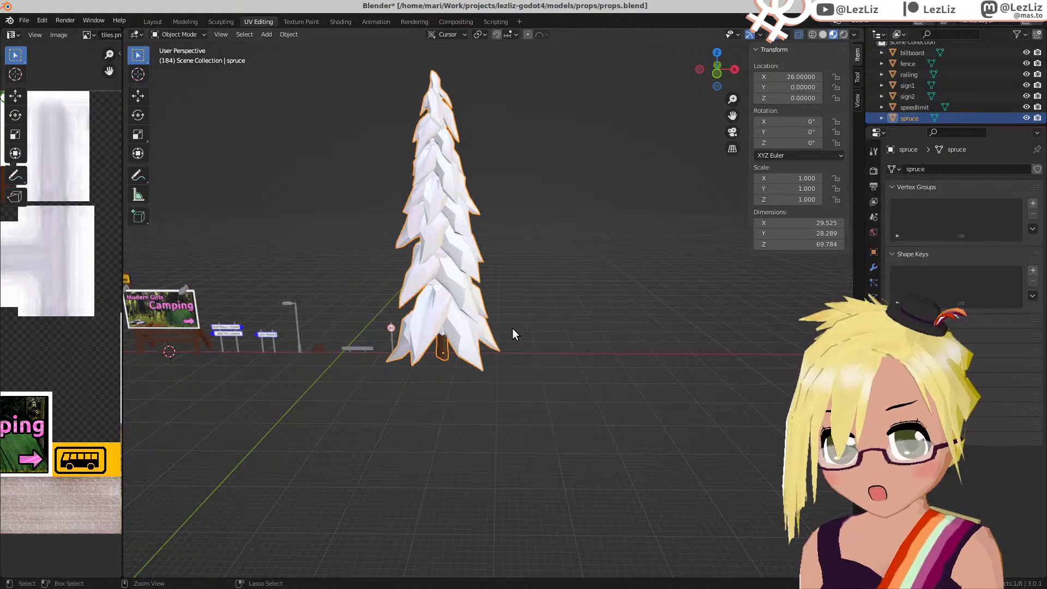
key(ctrl+s)
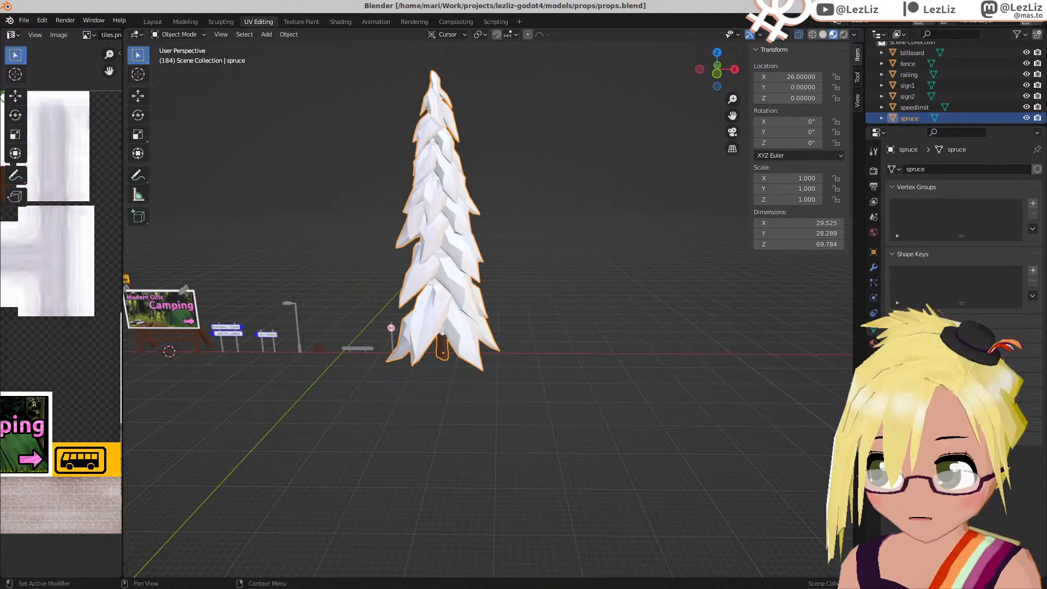
Step: Switch to Godot and compare the reimported spruce's size with the gas station
key(alt+Tab)
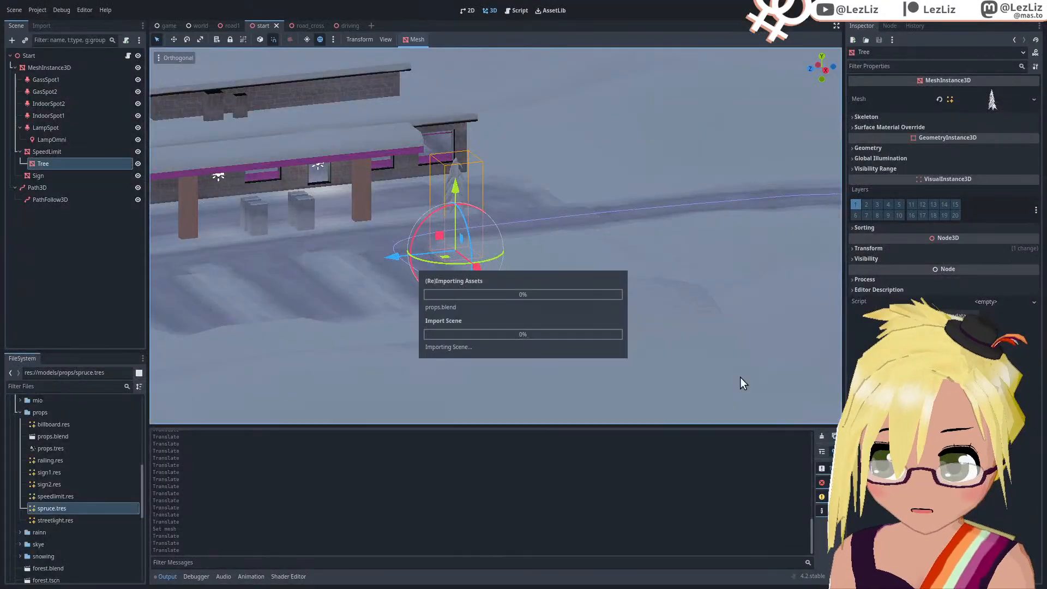
middle_drag(536, 242, 479, 248)
scroll(546, 230, down, 7)
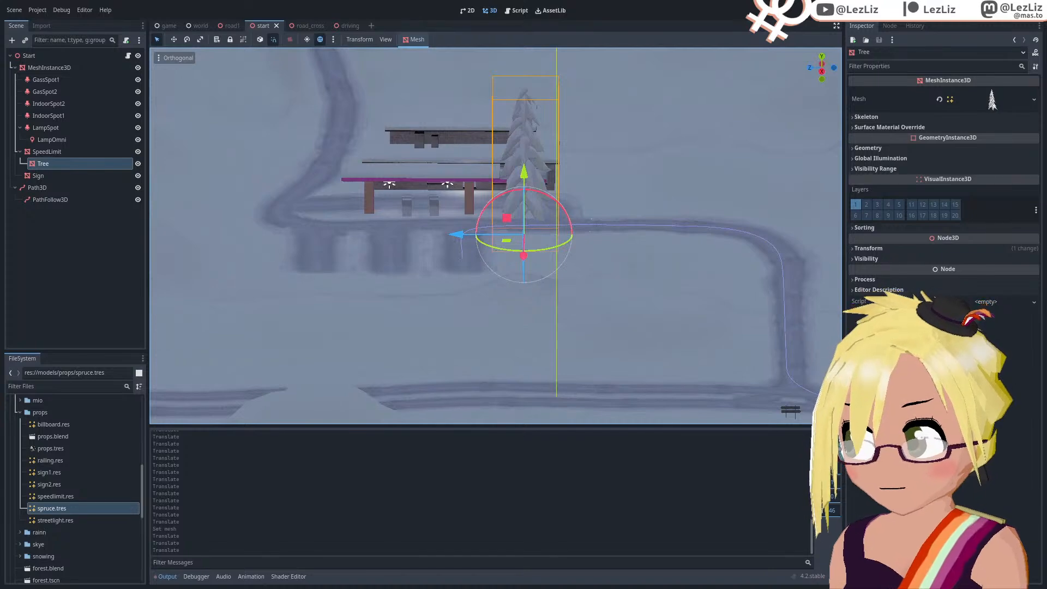
Step: Switch back to Blender and undo the spruce mesh's raise and scaling in Edit Mode
key(alt+Tab)
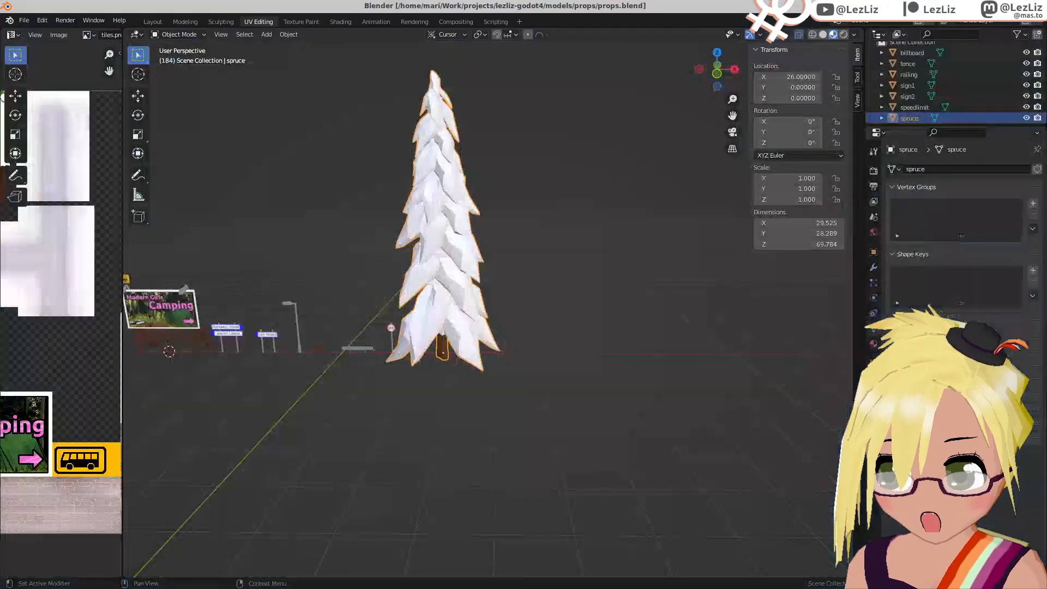
key(Tab)
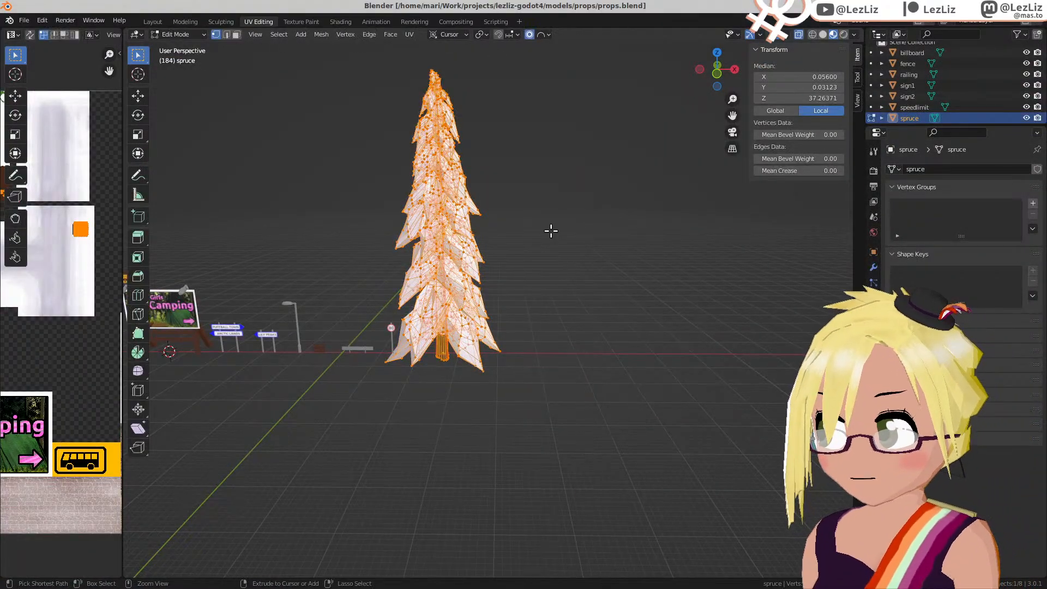
scroll(550, 229, down, 5)
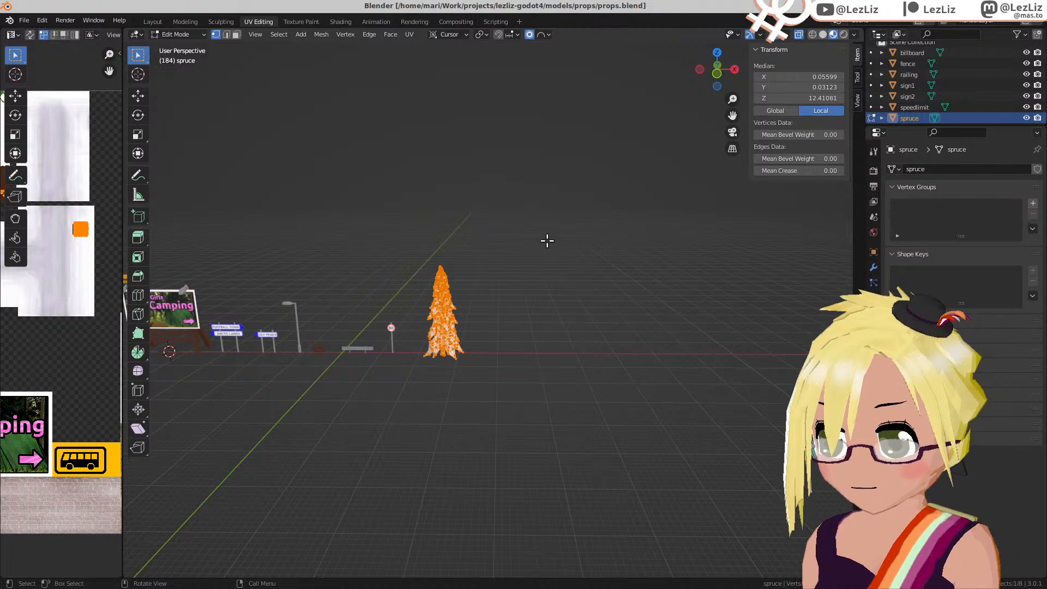
Step: Scale the whole spruce mesh by 2, raise it along Z so the trunk stands on the ground line, and save props.blend
key(s)
key(2)
key(Return)
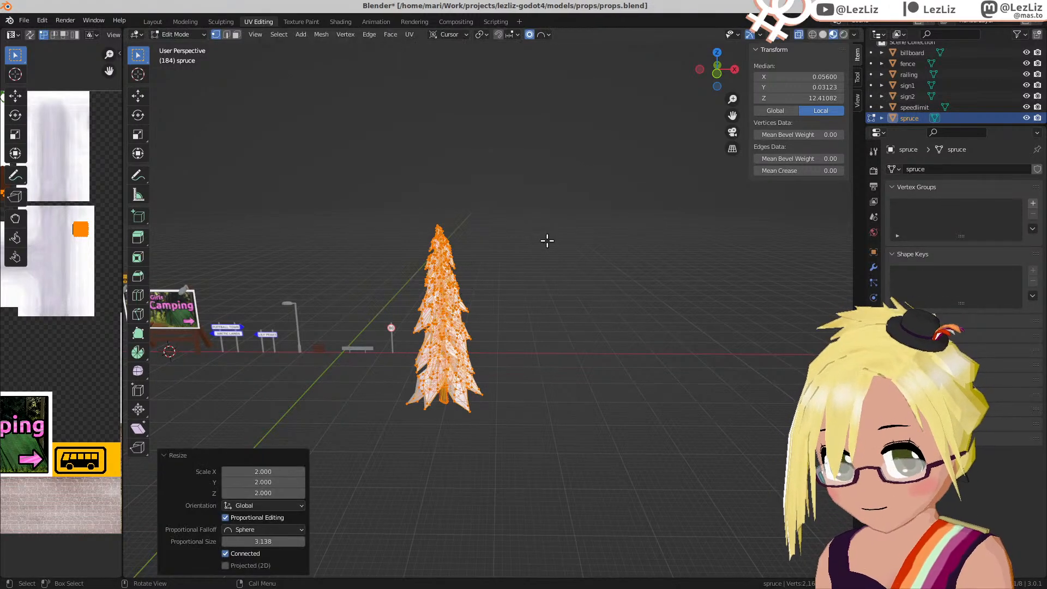
key(g)
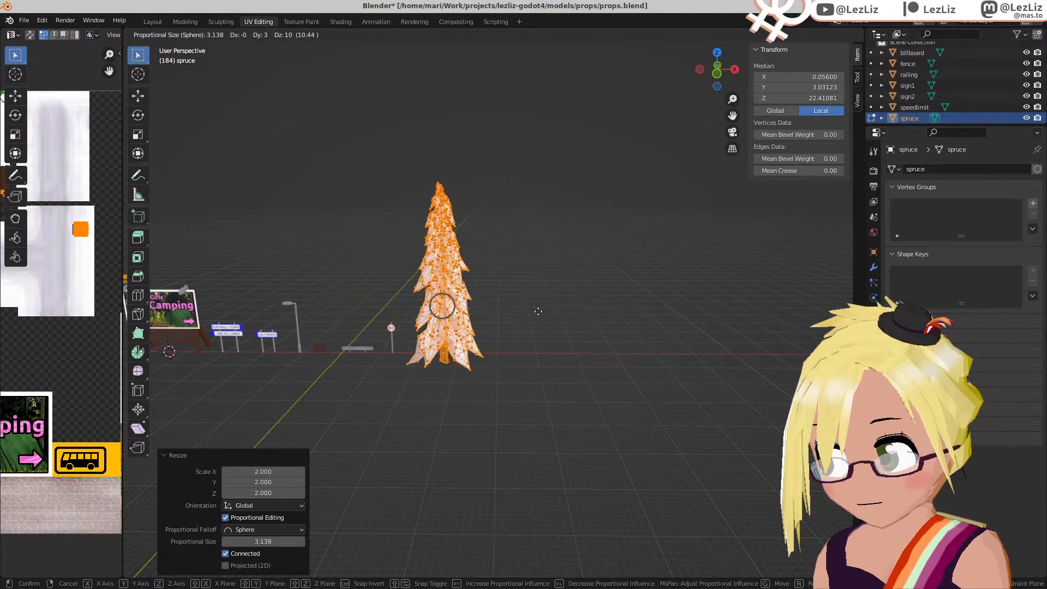
key(z)
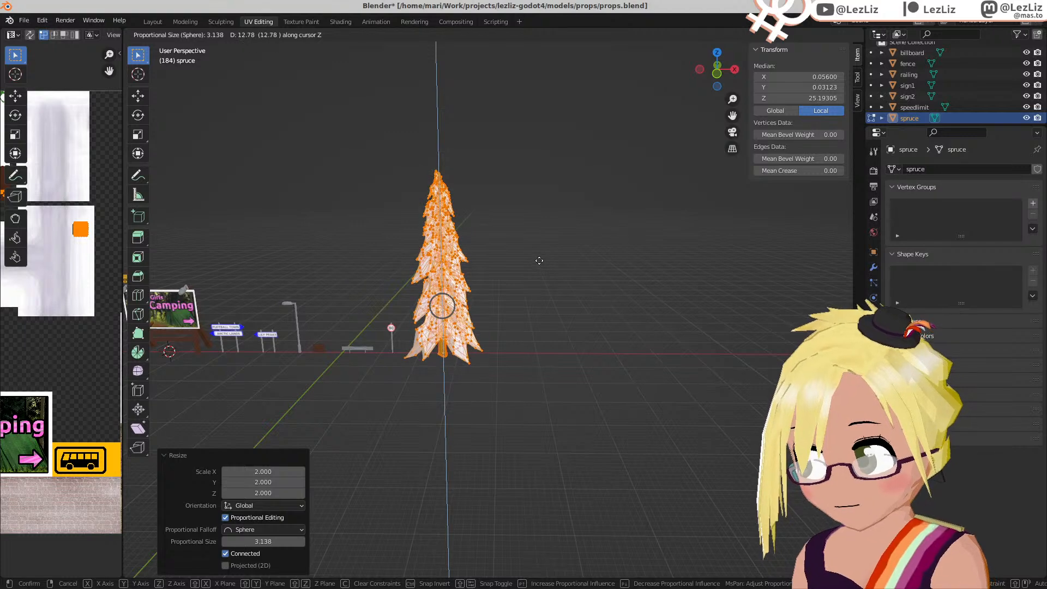
click(533, 301)
key(Tab)
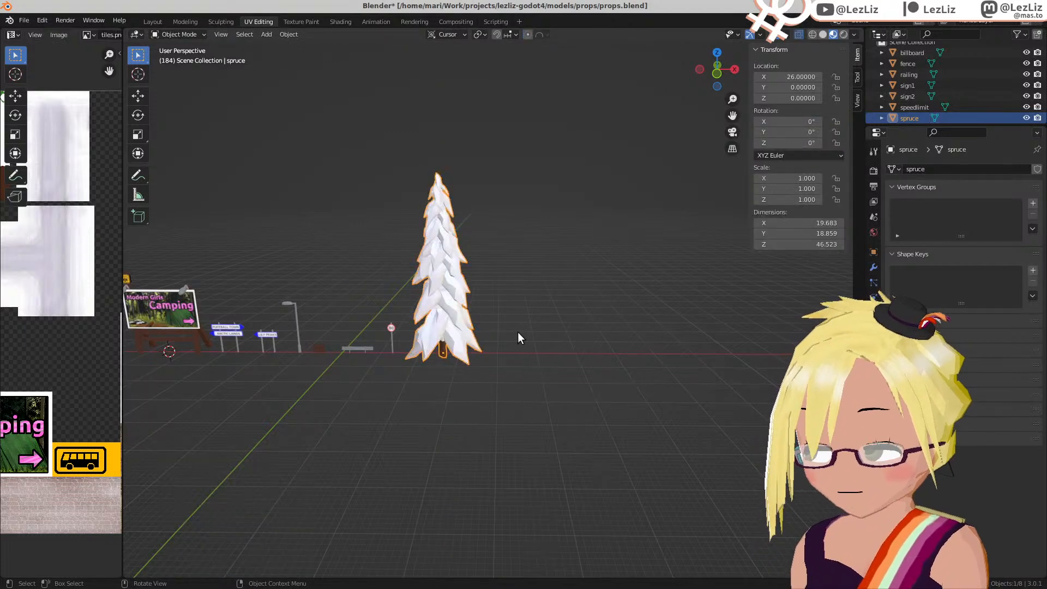
key(ctrl+s)
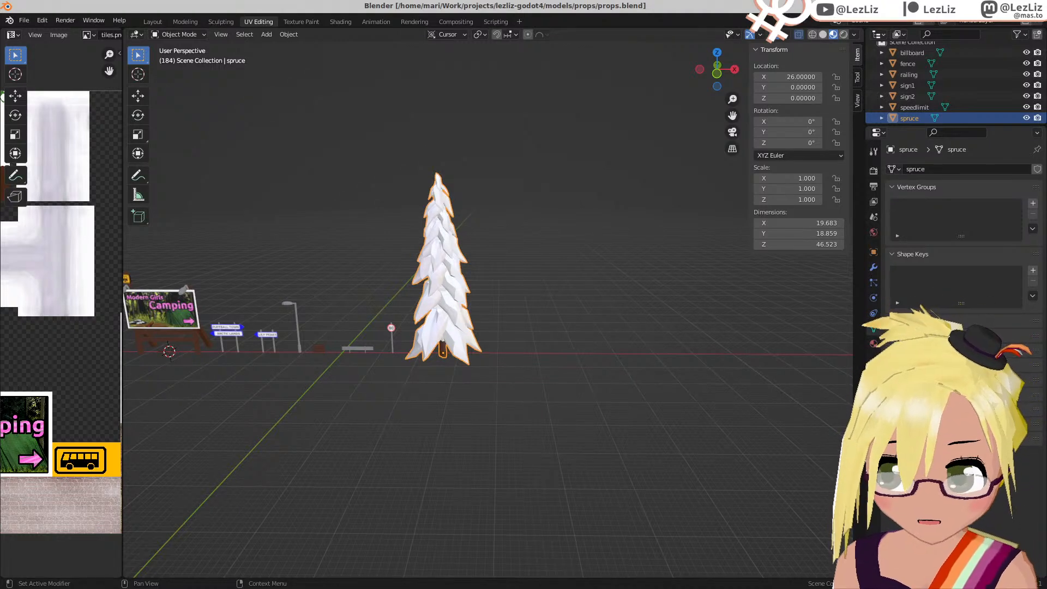
Step: Switch to Godot and raise the Tree node so the reimported spruce stands on the snowy ground
key(alt+Tab)
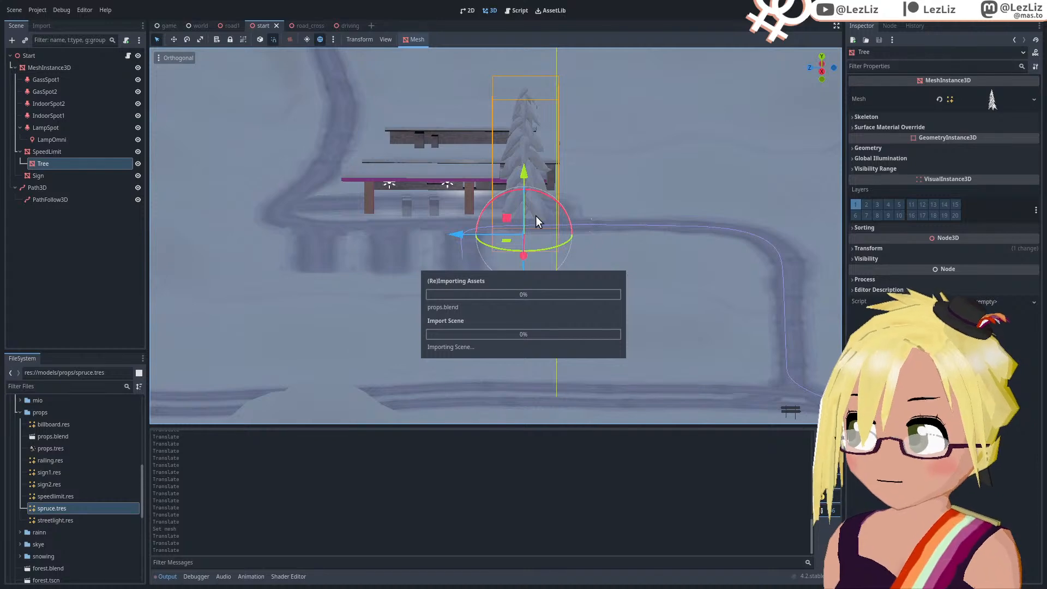
middle_drag(524, 218, 557, 287)
scroll(530, 305, up, 10)
middle_drag(492, 361, 491, 269)
drag(490, 269, 487, 222)
middle_drag(528, 272, 508, 289)
scroll(519, 259, down, 6)
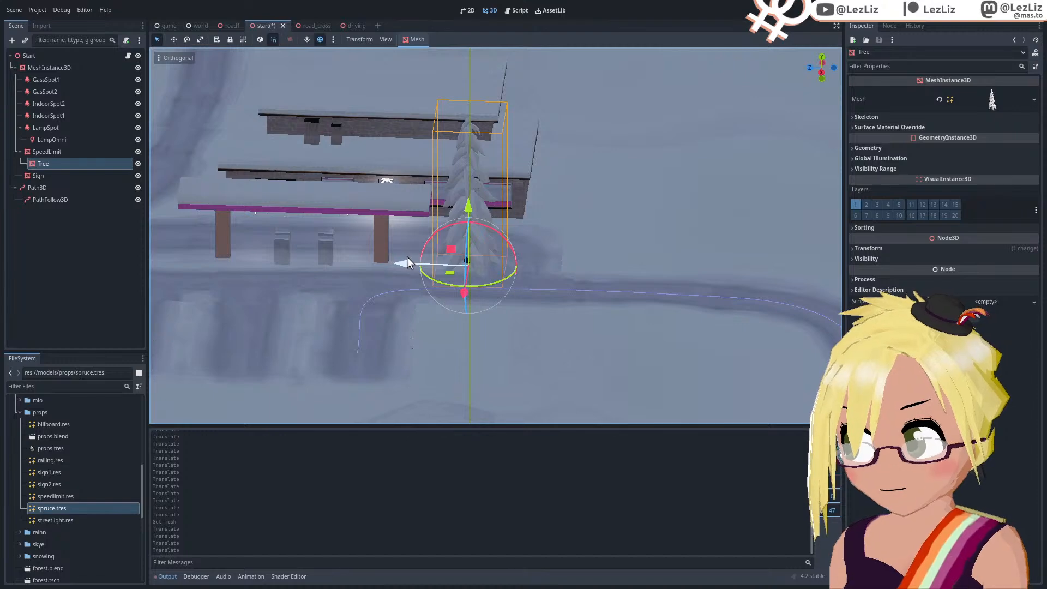
Step: Move the Tree node along Z away from the gas station and shift it slightly along X, beside the road bend
drag(407, 257, 652, 277)
middle_drag(484, 278, 549, 264)
mouse_move(512, 234)
mouse_down()
mouse_move(470, 228)
mouse_move(496, 228)
mouse_up()
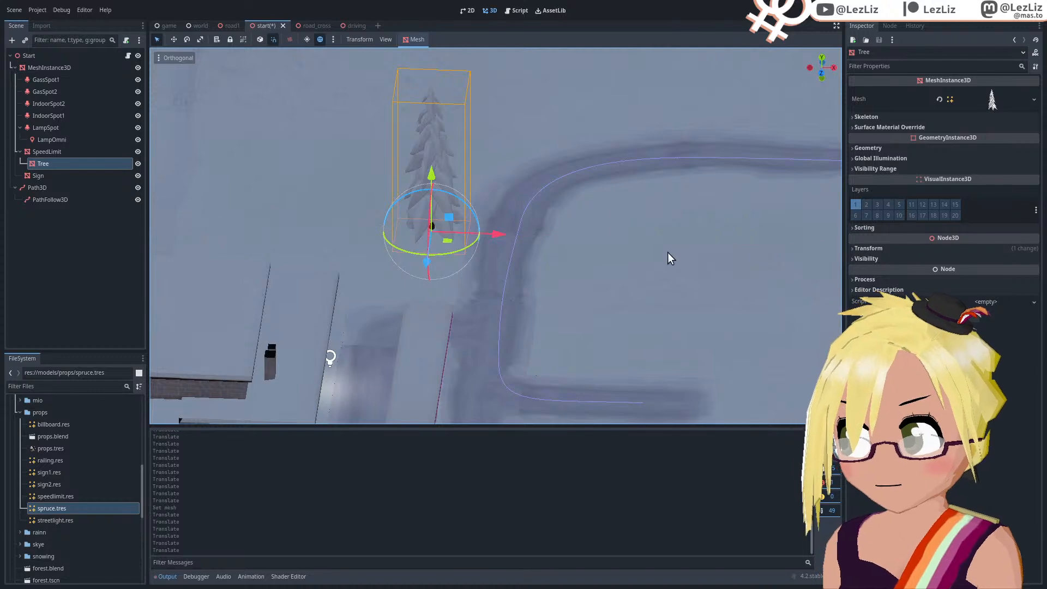
middle_drag(669, 257, 601, 288)
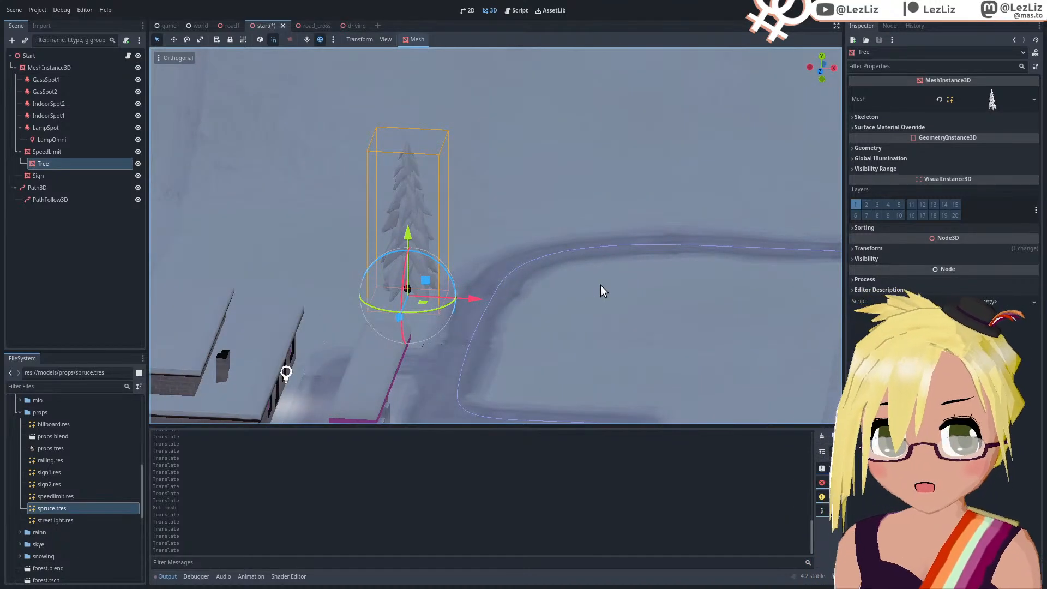
mouse_move(600, 285)
middle_down()
mouse_move(560, 297)
mouse_move(414, 290)
mouse_move(608, 304)
middle_up()
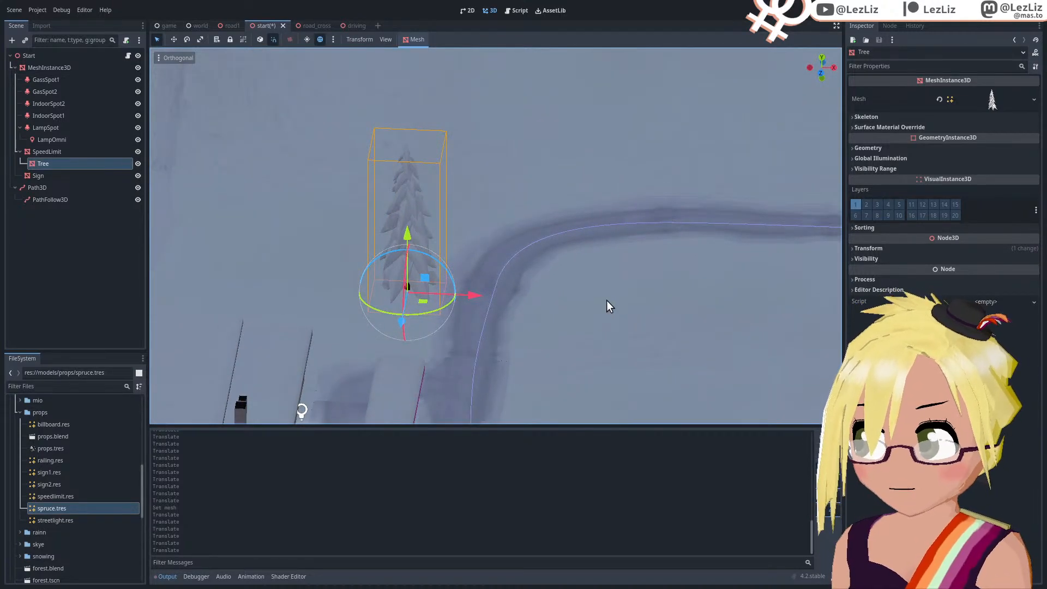
middle_drag(607, 300, 510, 302)
scroll(364, 276, down, 2)
scroll(510, 302, up, 1)
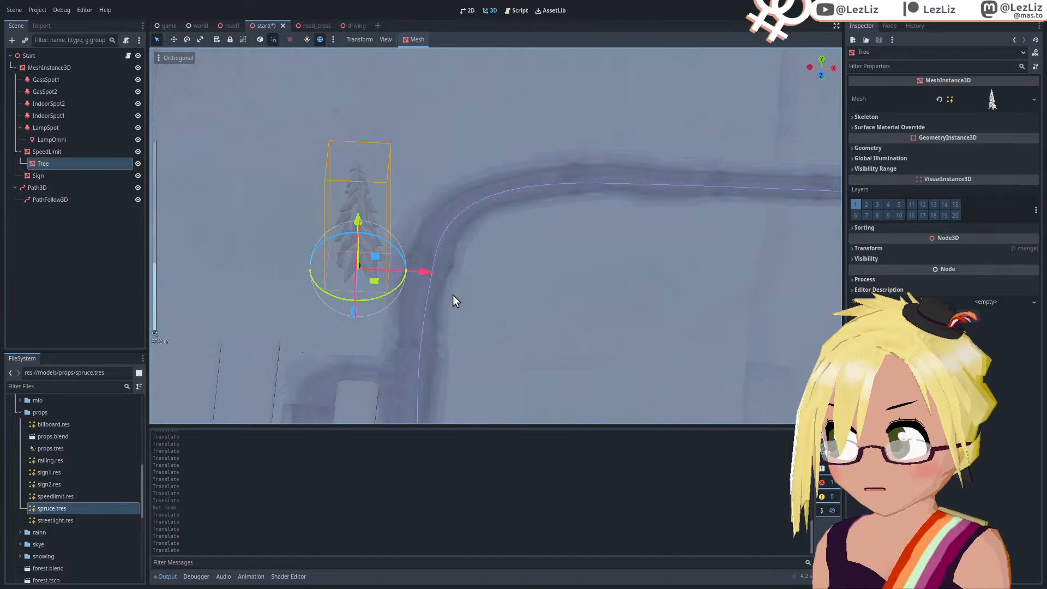
Step: Fine-tune the Tree node's X position so the spruce stands just outside the road bend
shift+middle_drag(378, 301, 487, 275)
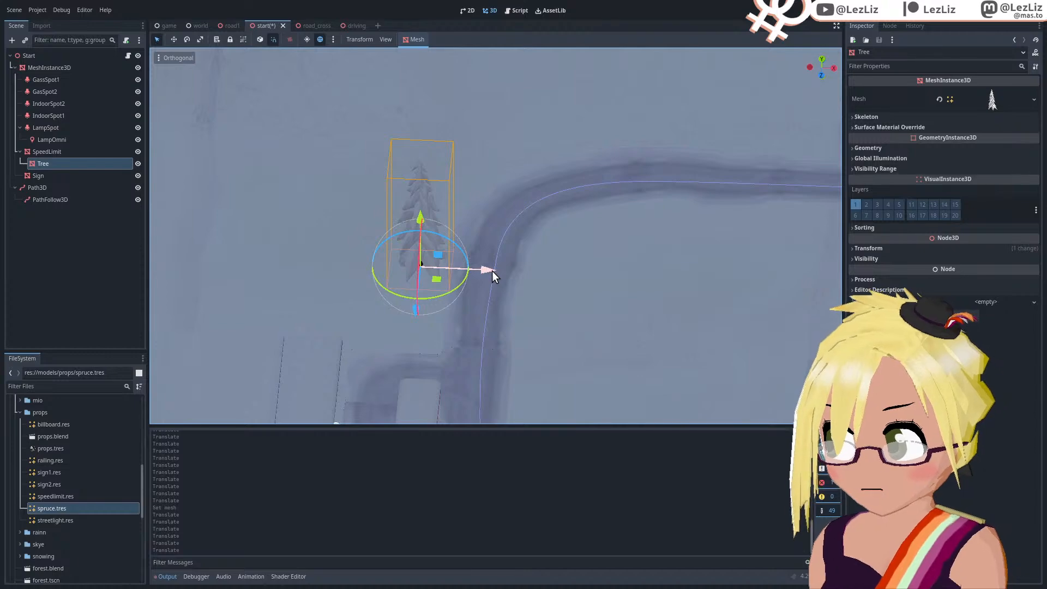
middle_drag(597, 304, 478, 264)
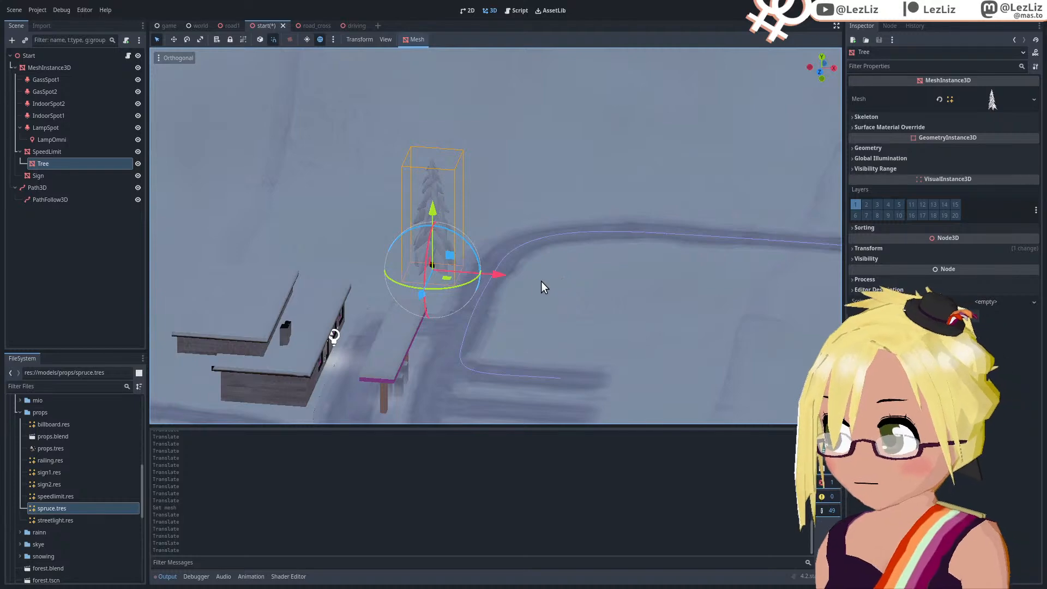
drag(497, 273, 512, 278)
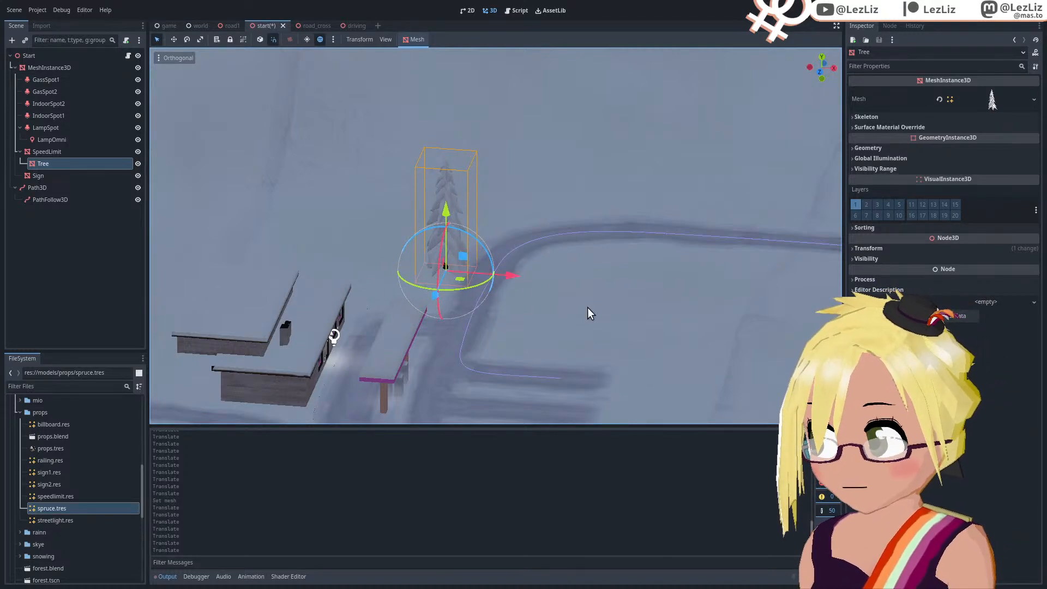
mouse_move(588, 307)
middle_down()
mouse_move(444, 300)
mouse_move(619, 307)
mouse_move(571, 313)
middle_up()
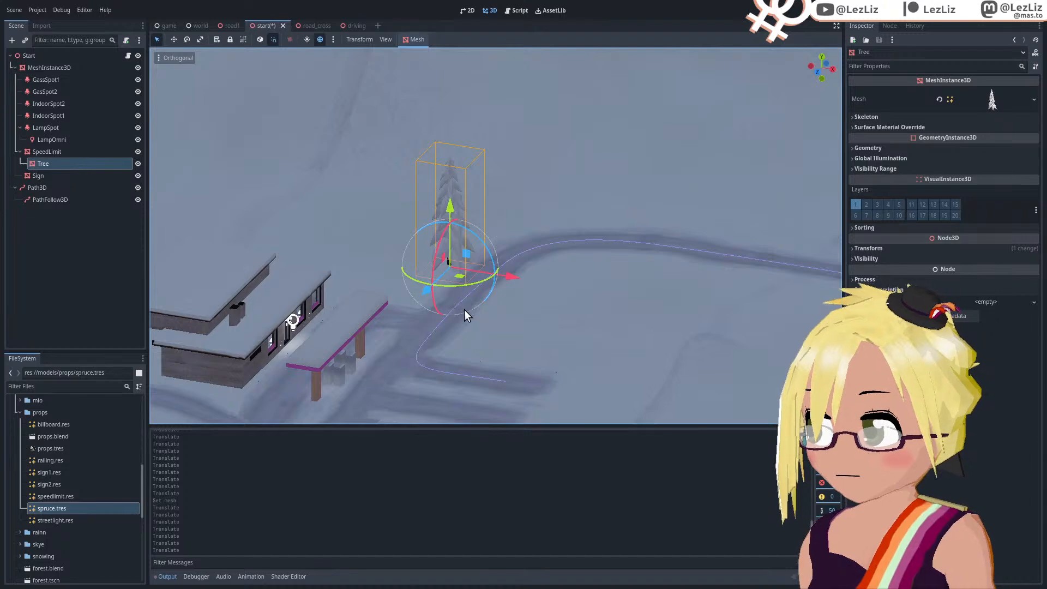
middle_drag(463, 309, 510, 286)
drag(511, 284, 492, 274)
middle_drag(492, 274, 545, 235)
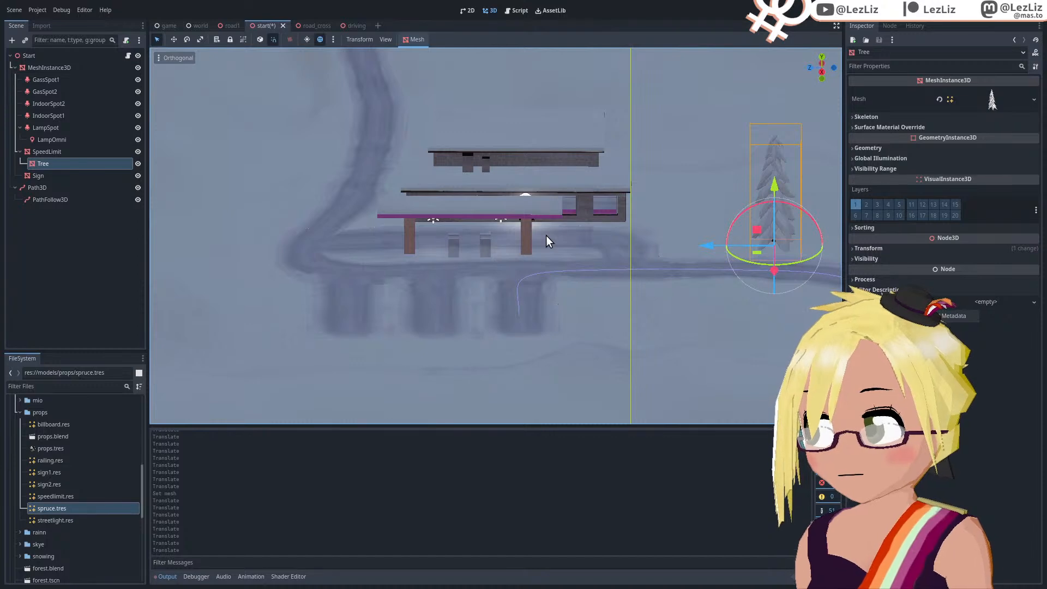
Step: Reparent the Tree node from SpeedLimit to MeshInstance3D, placing it directly above SpeedLimit
shift+middle_drag(690, 277, 567, 287)
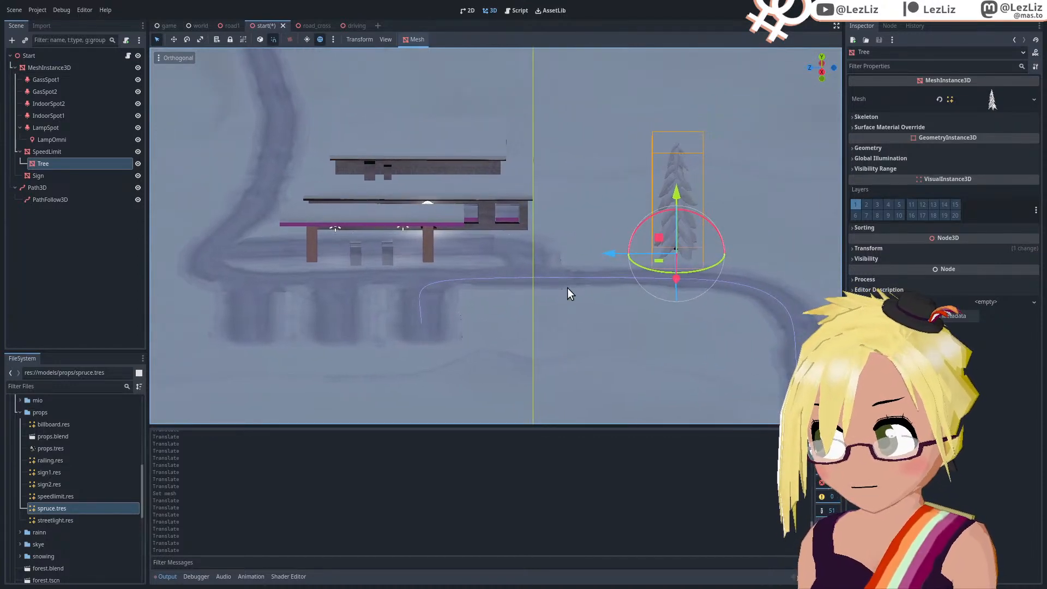
drag(50, 168, 47, 147)
click(45, 153)
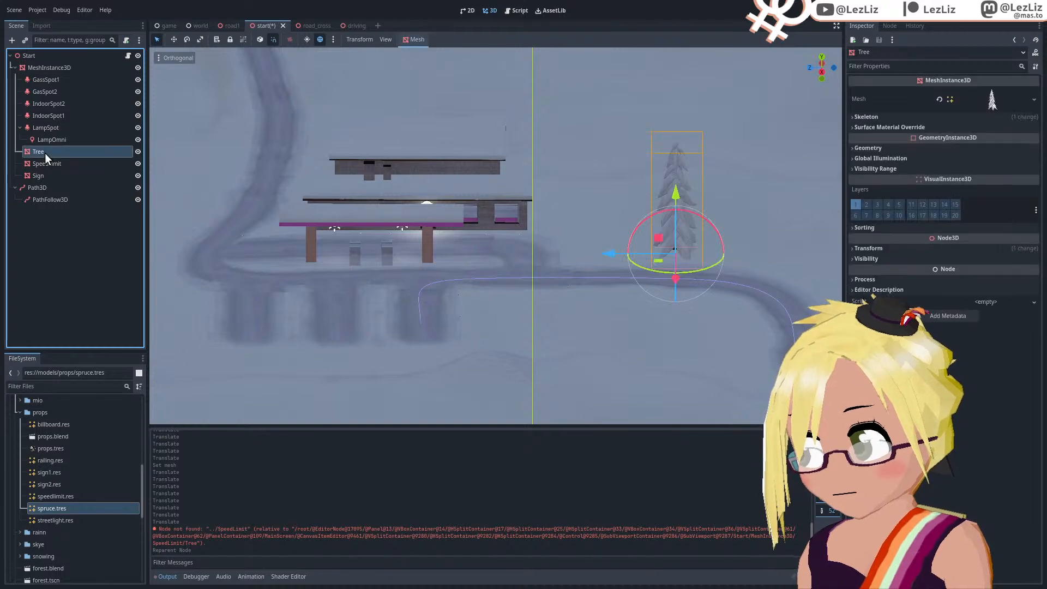
Step: Duplicate the Tree node and move the copy along X to the opposite side of the road, inside the bend
right_click(37, 152)
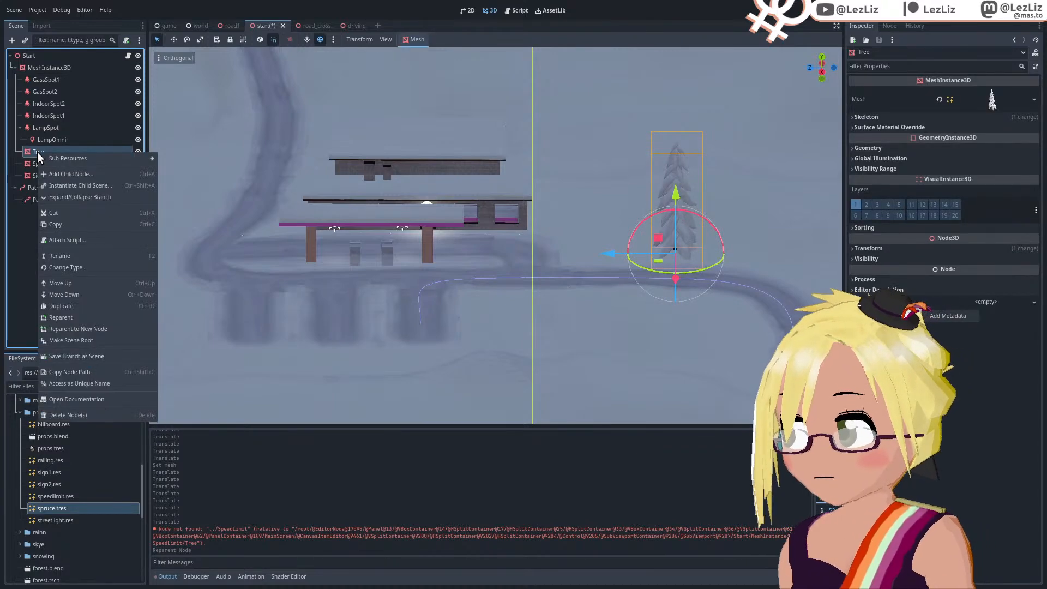
click(87, 306)
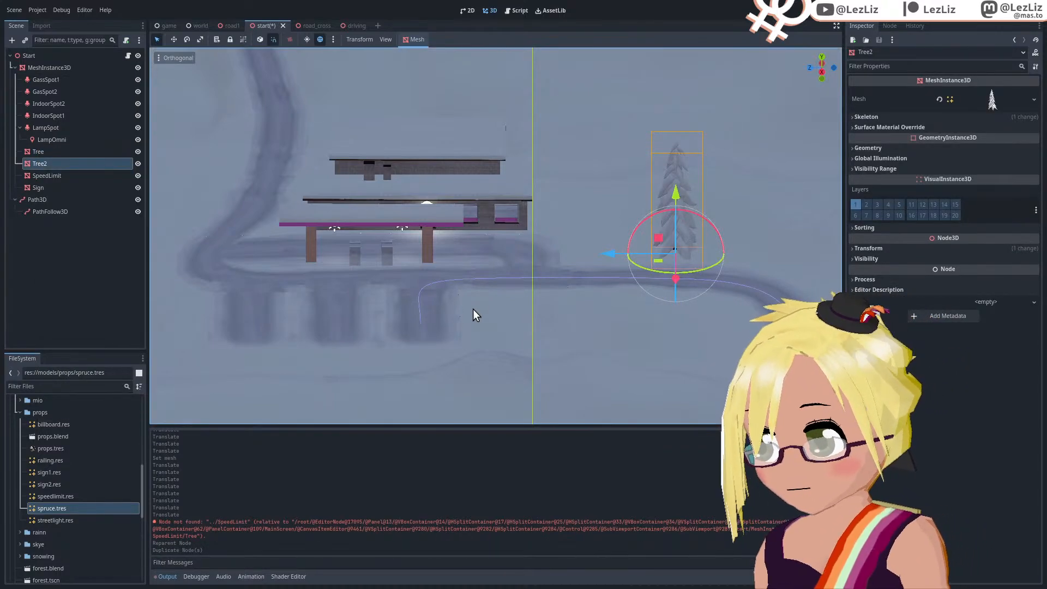
middle_drag(473, 309, 709, 326)
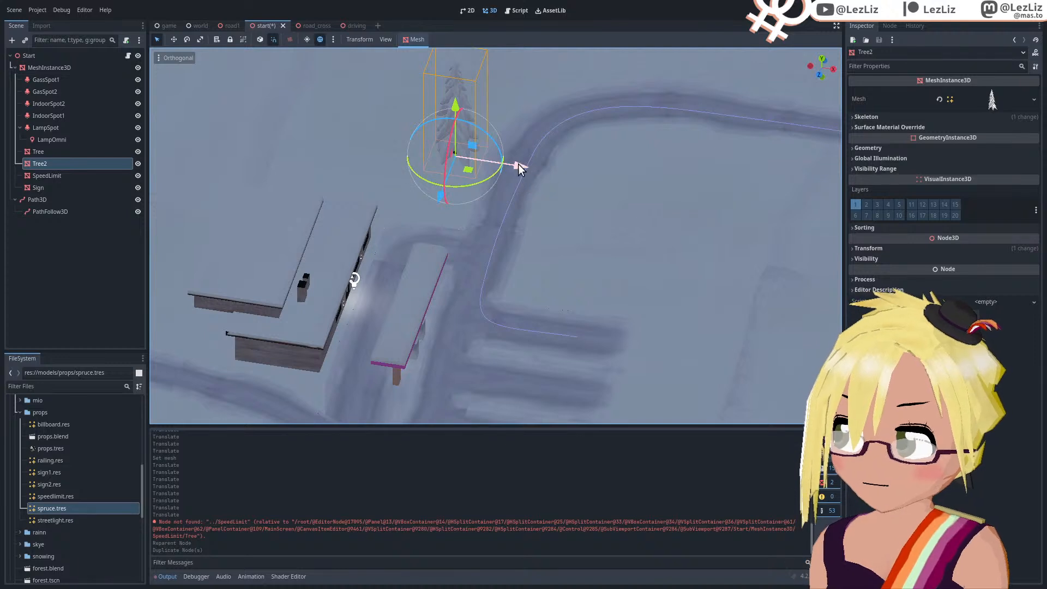
drag(519, 169, 690, 211)
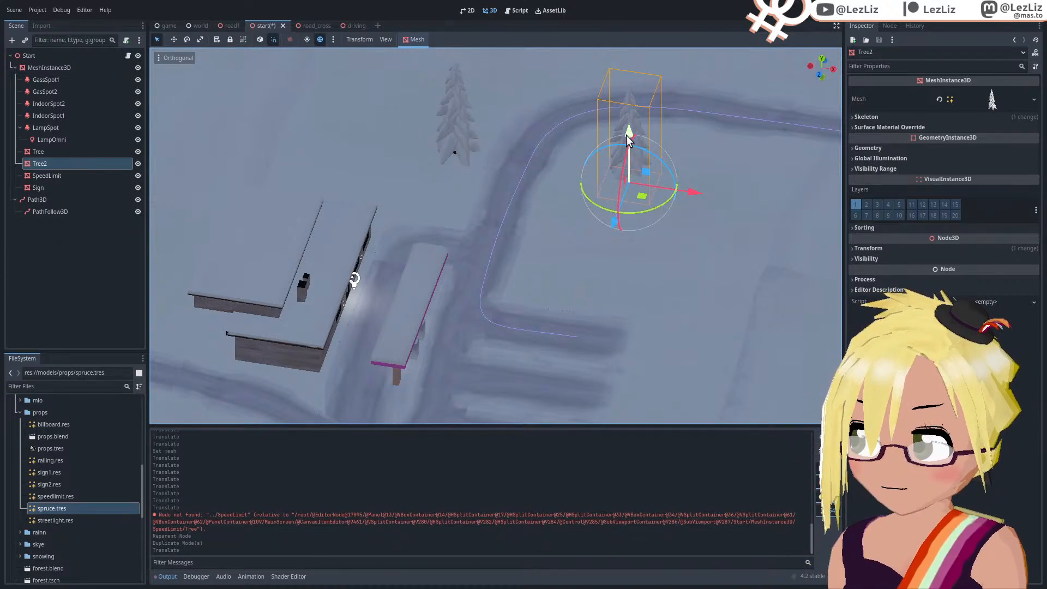
Step: Adjust Tree2's height so its trunk stands on the ground inside the road bend
drag(627, 141, 625, 126)
middle_drag(457, 245, 608, 216)
shift+middle_drag(342, 251, 641, 334)
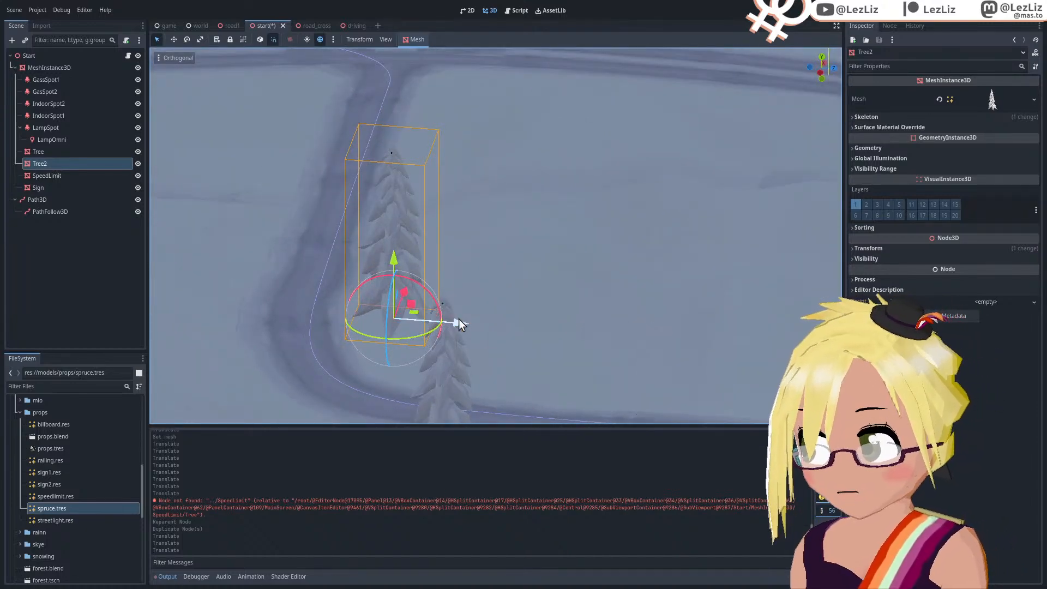
middle_drag(459, 320, 335, 318)
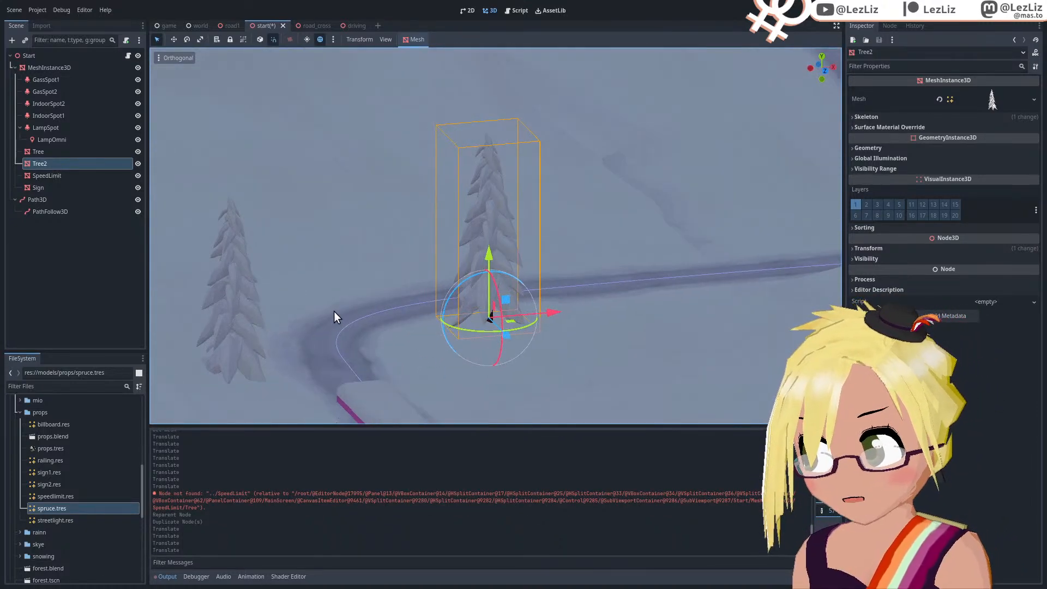
drag(486, 253, 486, 262)
middle_drag(513, 323, 662, 335)
scroll(633, 311, down, 10)
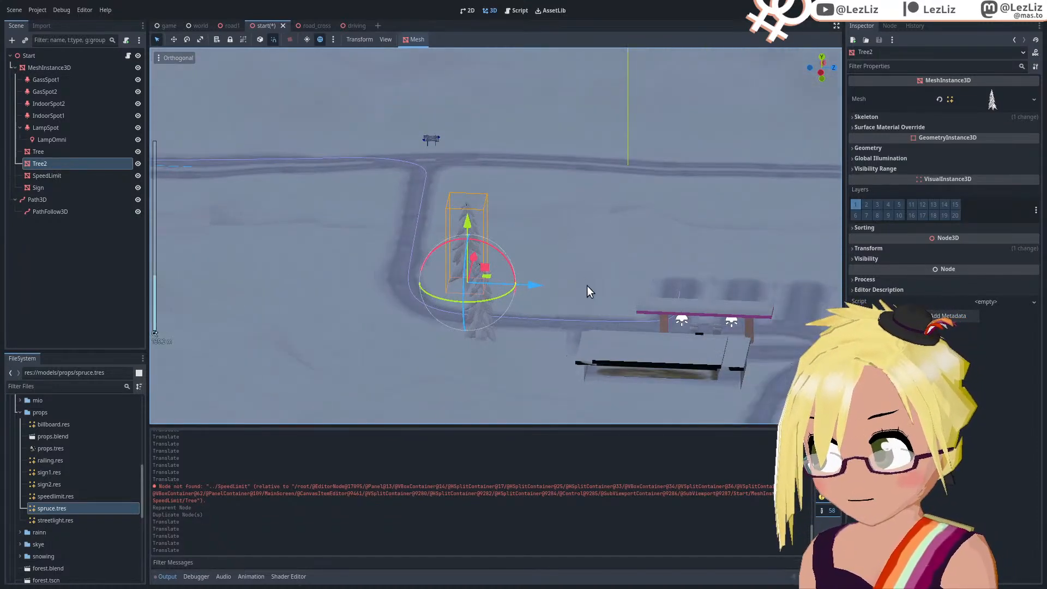
Step: Duplicate Tree2 and move the copy to the far outer side of the road bend, between the two existing spruces
middle_drag(587, 286, 572, 323)
shift+middle_drag(434, 303, 479, 316)
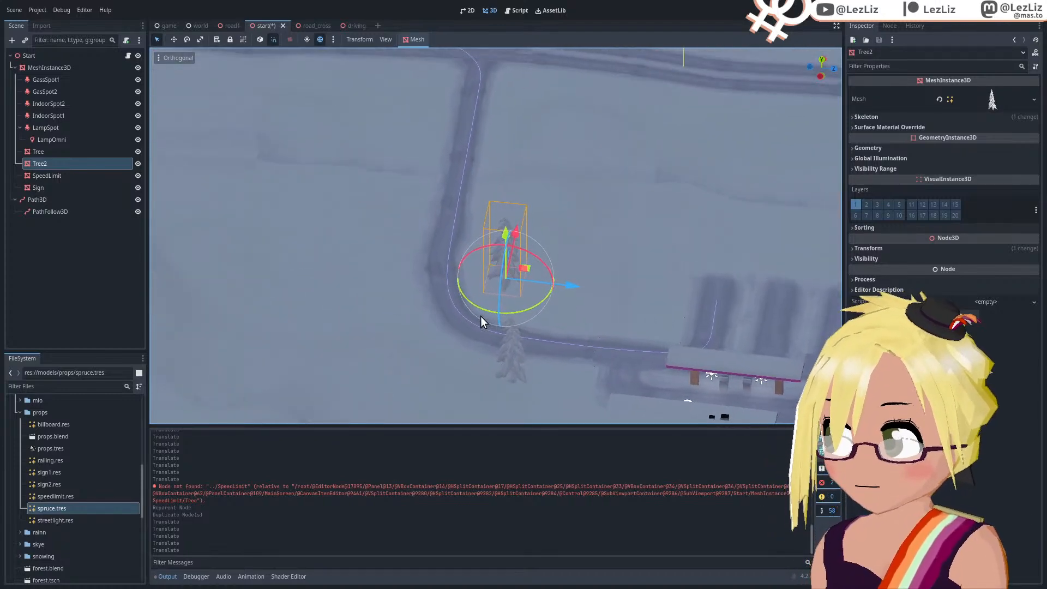
right_click(40, 158)
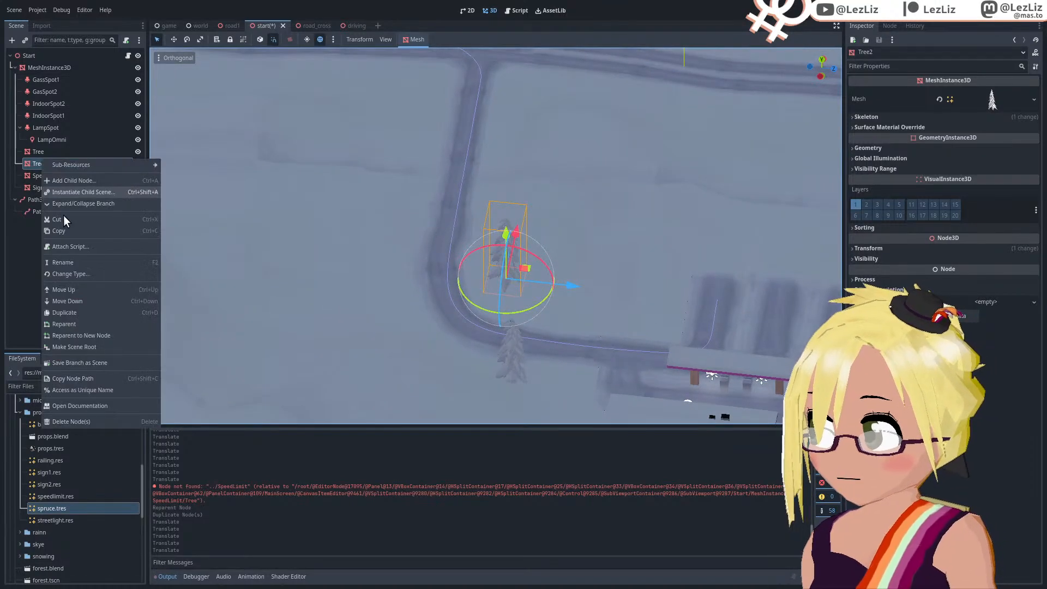
click(87, 312)
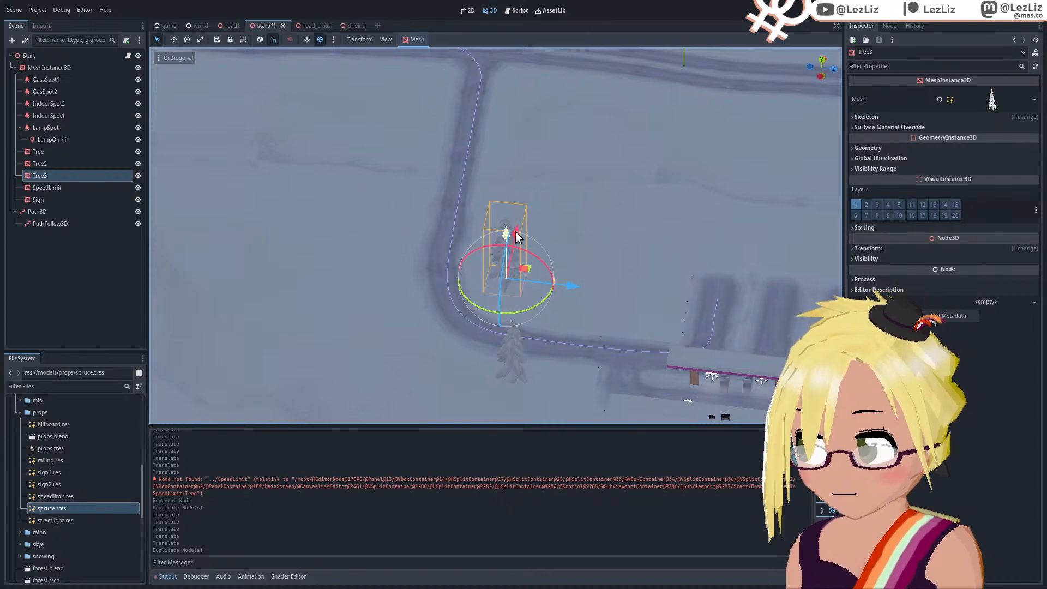
drag(527, 236, 472, 333)
middle_drag(472, 334, 364, 292)
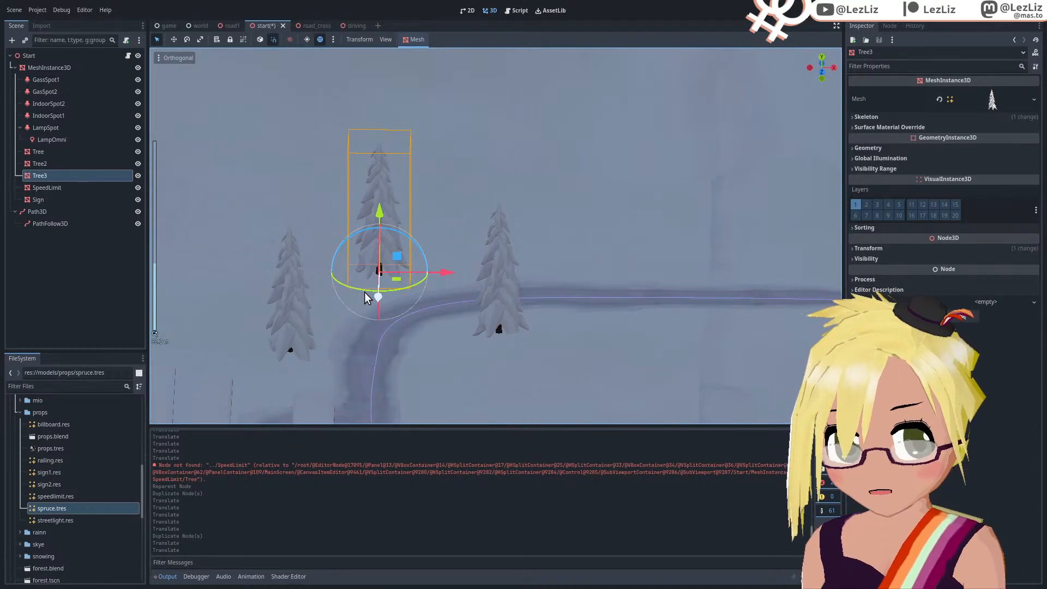
Step: Fine-tune Tree3's height and position on the ground behind the road bend, comparing it with the neighbouring spruces
middle_drag(413, 296, 437, 306)
drag(422, 201, 423, 208)
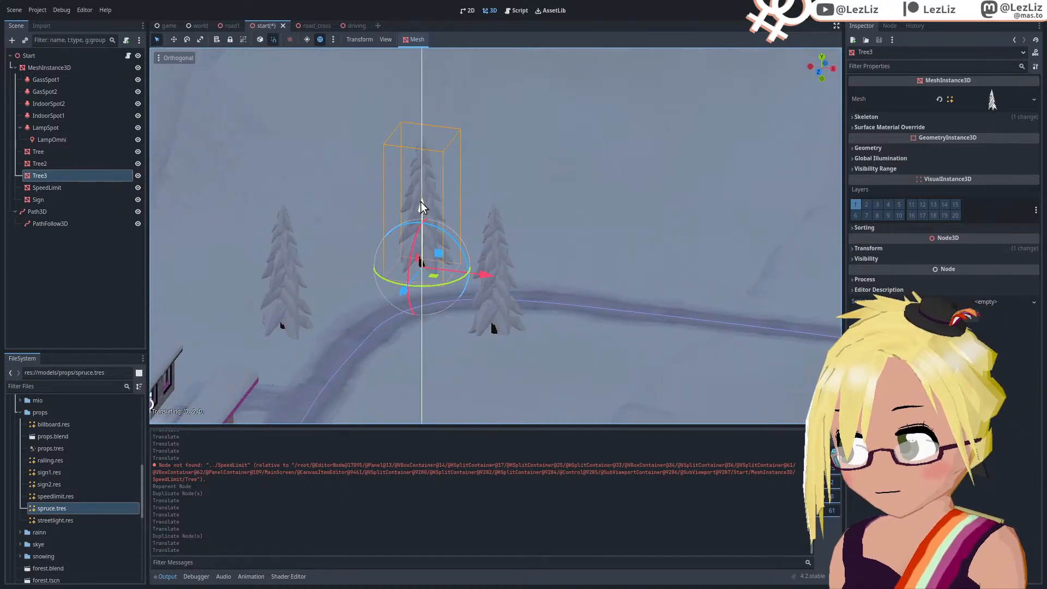
middle_drag(405, 297, 434, 276)
drag(437, 228, 450, 225)
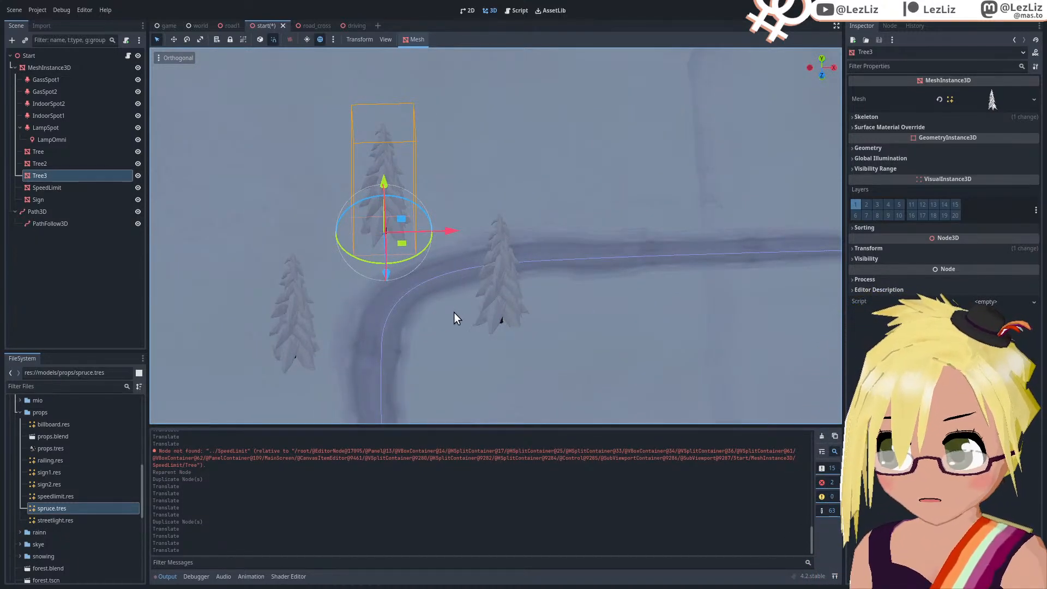
middle_drag(453, 312, 434, 342)
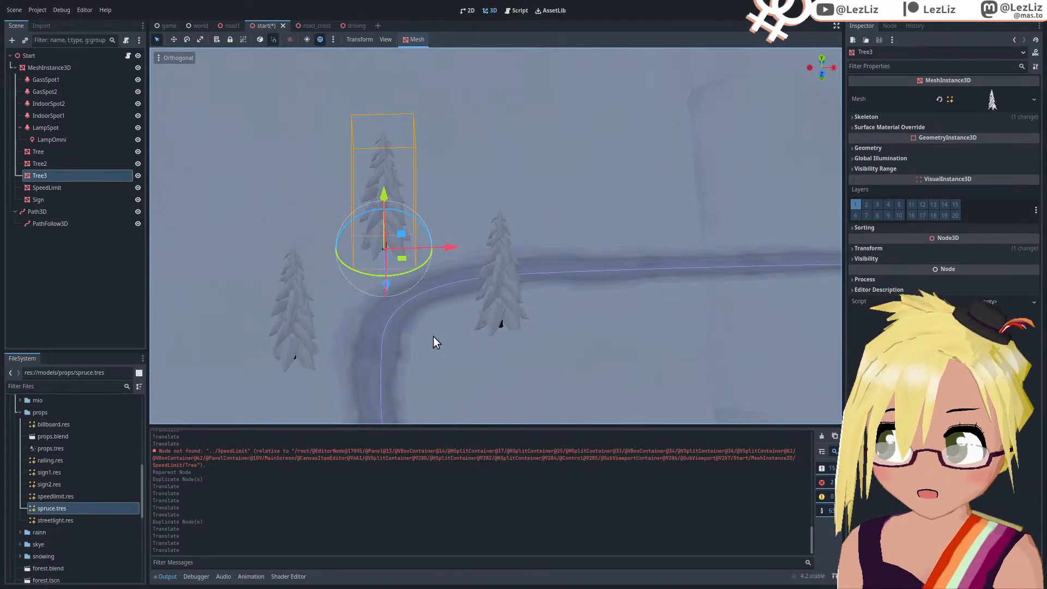
middle_drag(433, 337, 547, 308)
scroll(543, 305, down, 4)
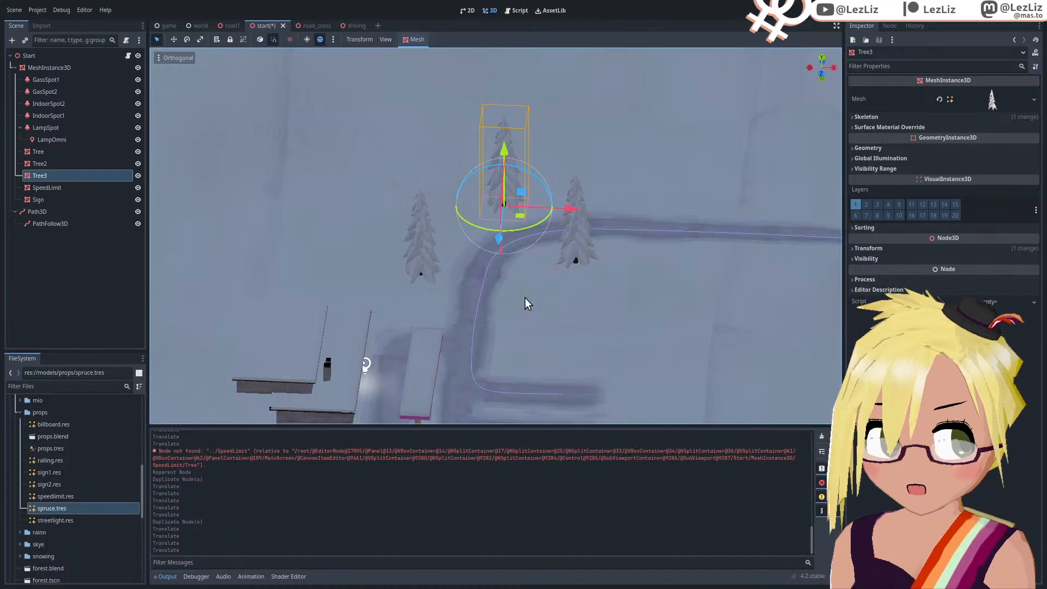
mouse_move(525, 297)
middle_down()
mouse_move(403, 297)
mouse_move(346, 310)
mouse_move(332, 324)
mouse_move(564, 324)
mouse_move(533, 305)
middle_up()
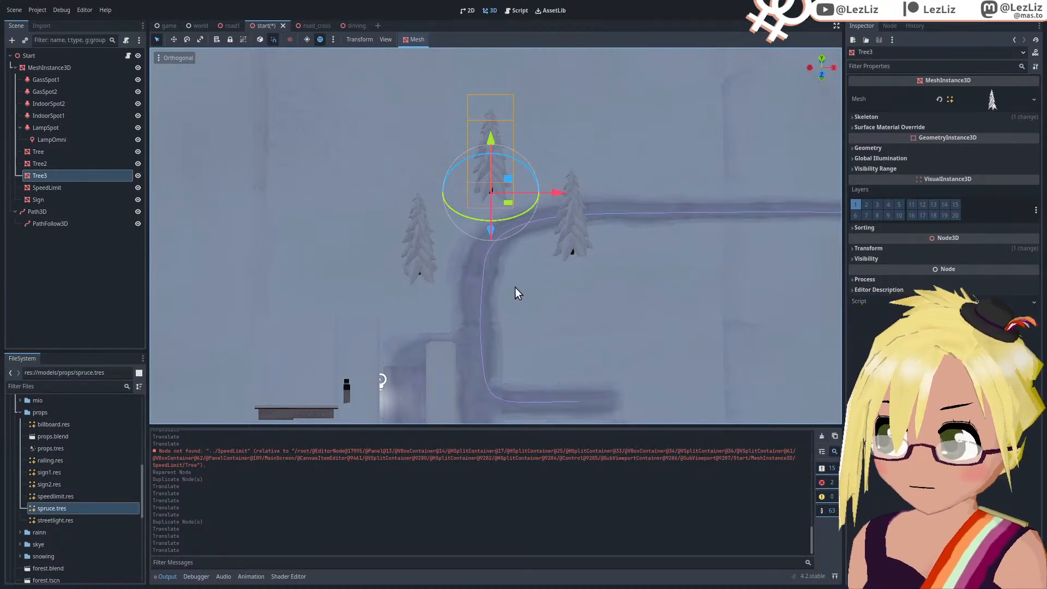
right_click(60, 177)
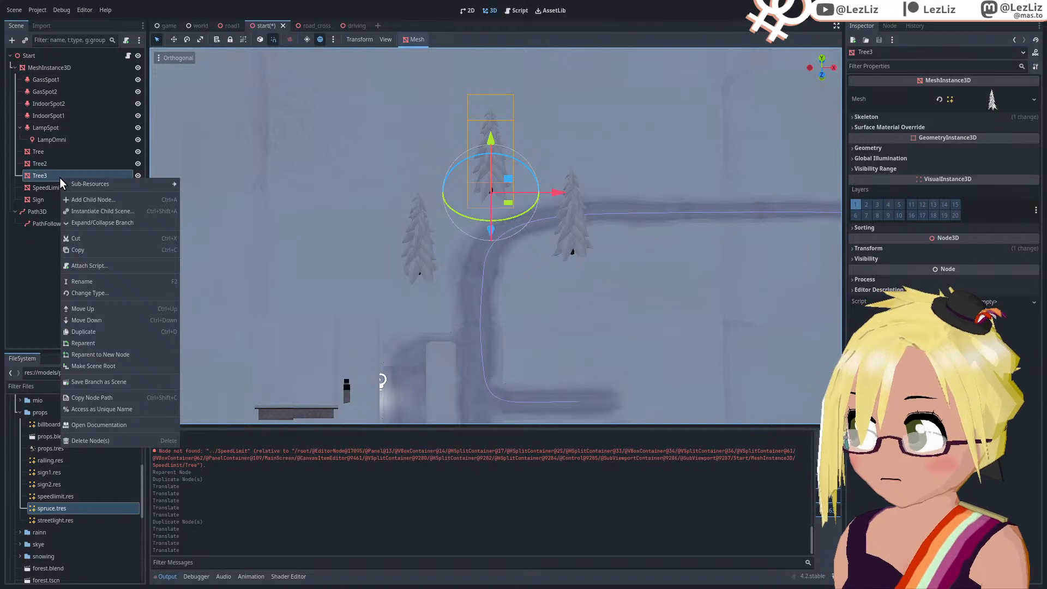
click(53, 177)
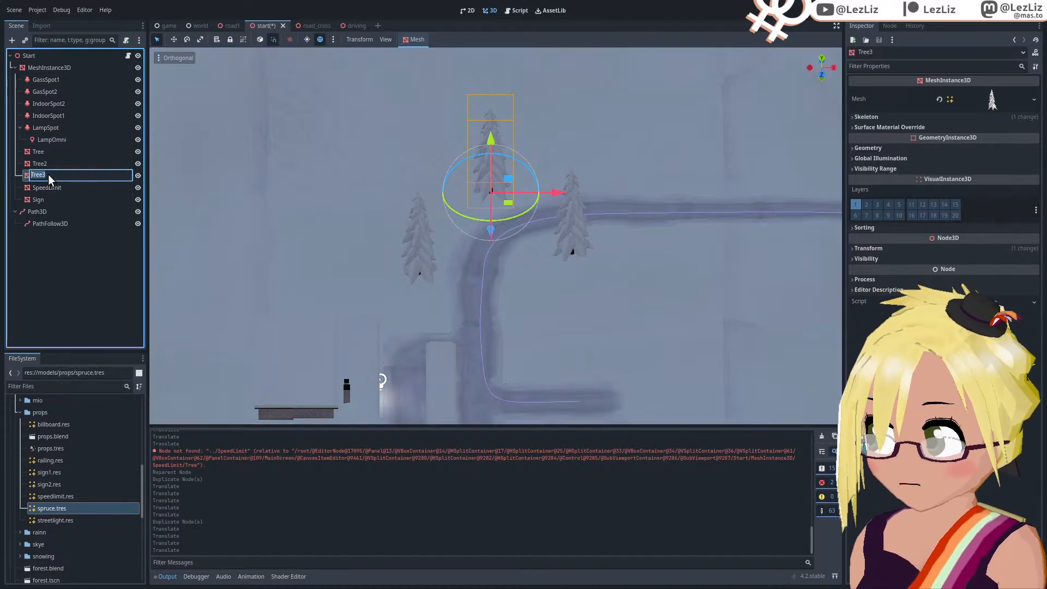
click(51, 182)
click(51, 179)
Step: Duplicate Tree3 and move the copy along Z to the near side of the bend, close to the gas station canopy
right_click(50, 175)
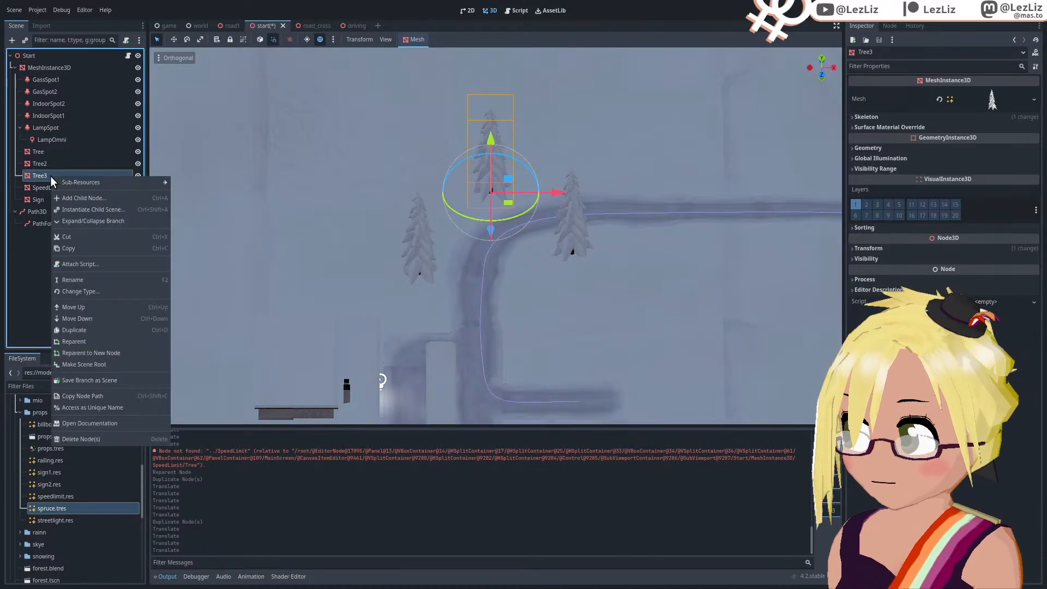
mouse_move(58, 185)
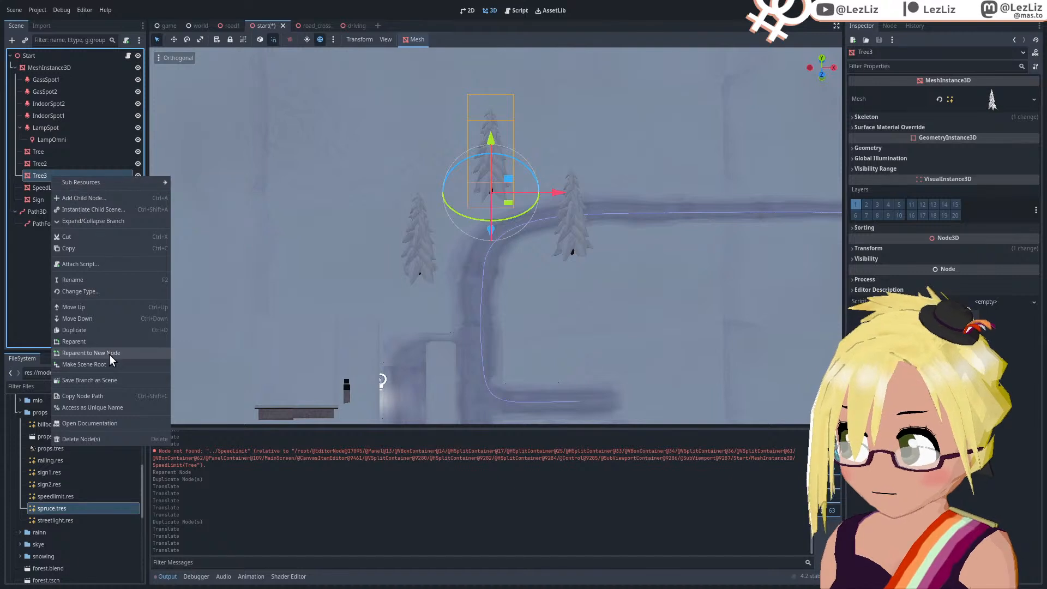
click(97, 330)
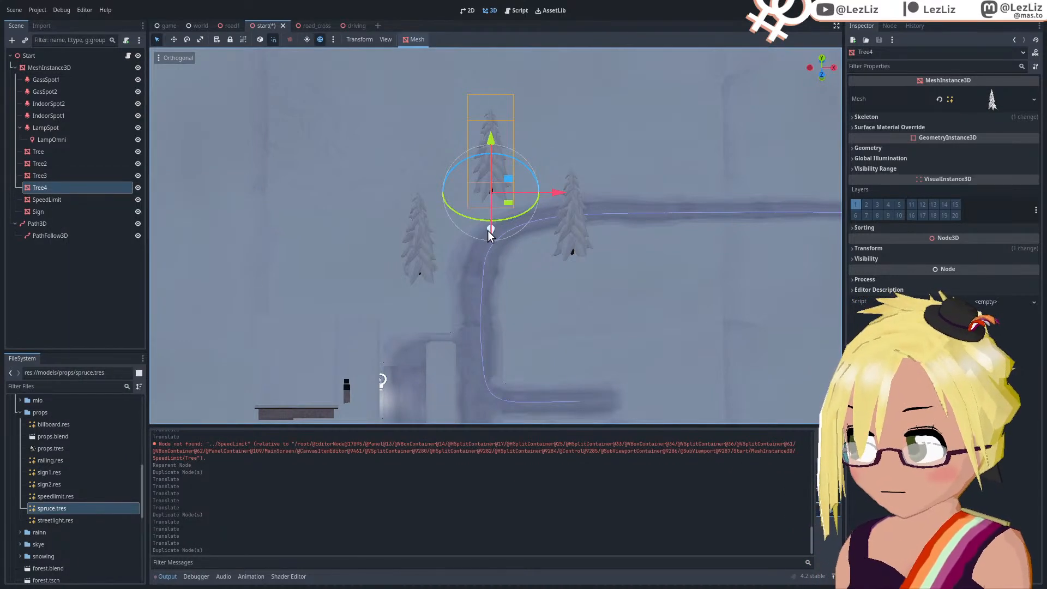
drag(487, 230, 486, 361)
middle_drag(486, 361, 593, 354)
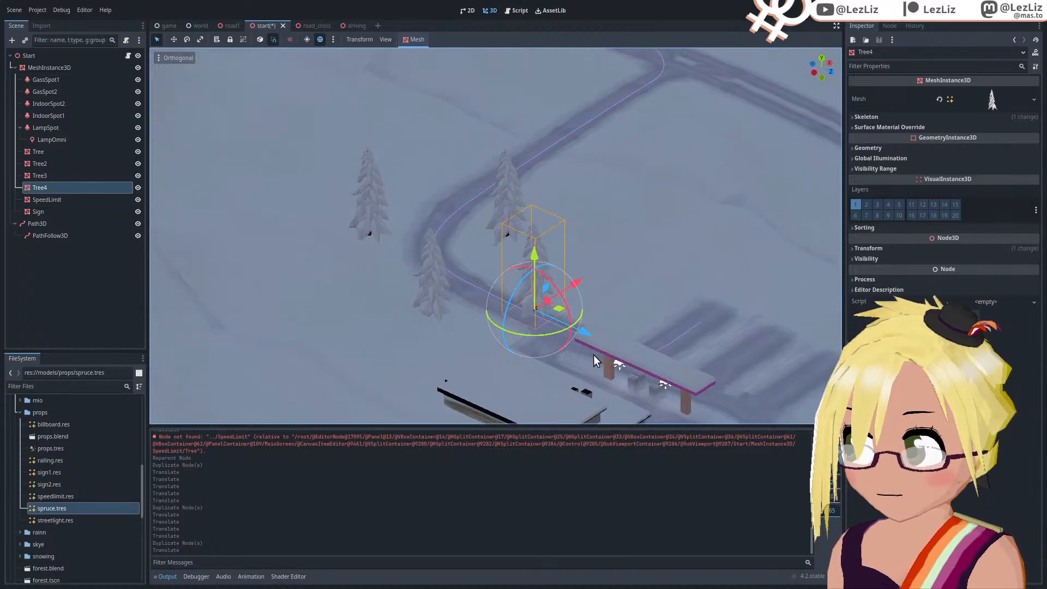
Step: Place Tree4 on the ground across the road from the gas station canopy, beside the parking bays, and save the scene
drag(578, 285, 610, 271)
drag(603, 313, 667, 355)
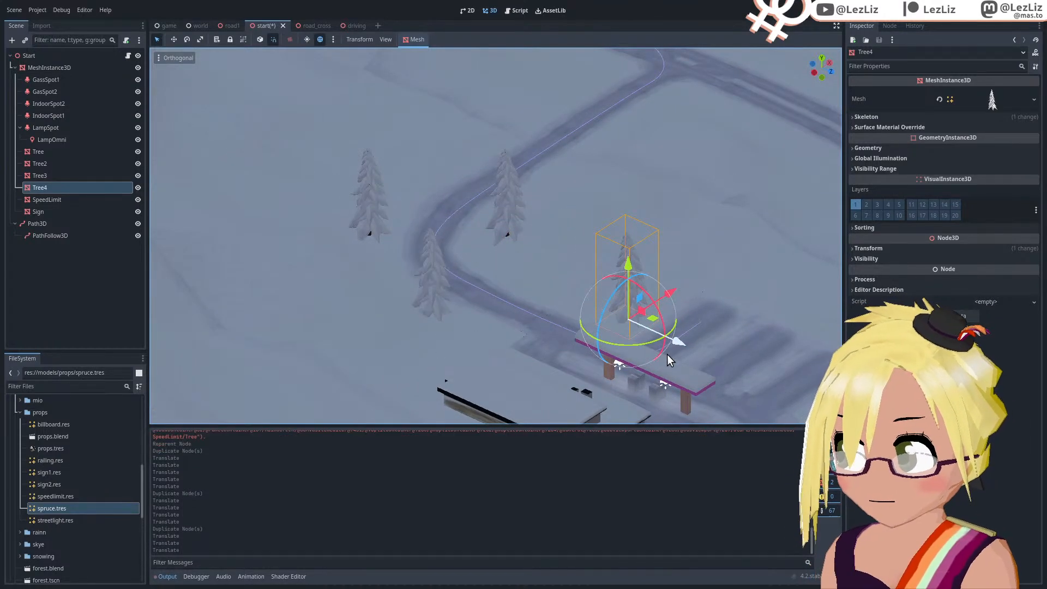
middle_drag(667, 355, 422, 323)
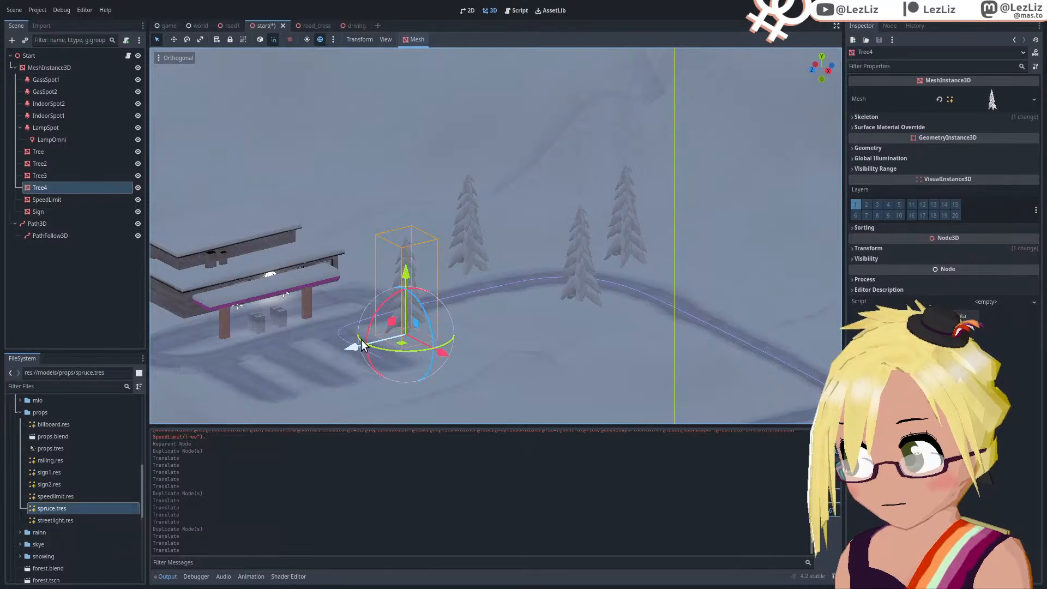
middle_drag(394, 364, 480, 276)
scroll(488, 256, up, 5)
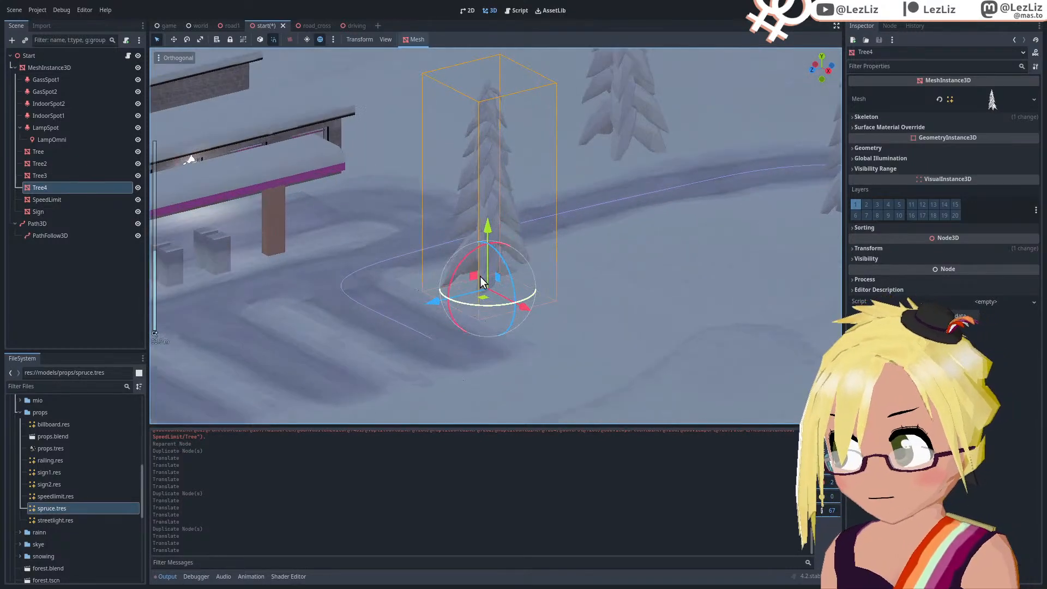
mouse_move(490, 246)
mouse_down()
mouse_move(490, 206)
mouse_move(492, 232)
mouse_up()
scroll(485, 264, down, 9)
middle_drag(487, 271, 497, 310)
key(ctrl+s)
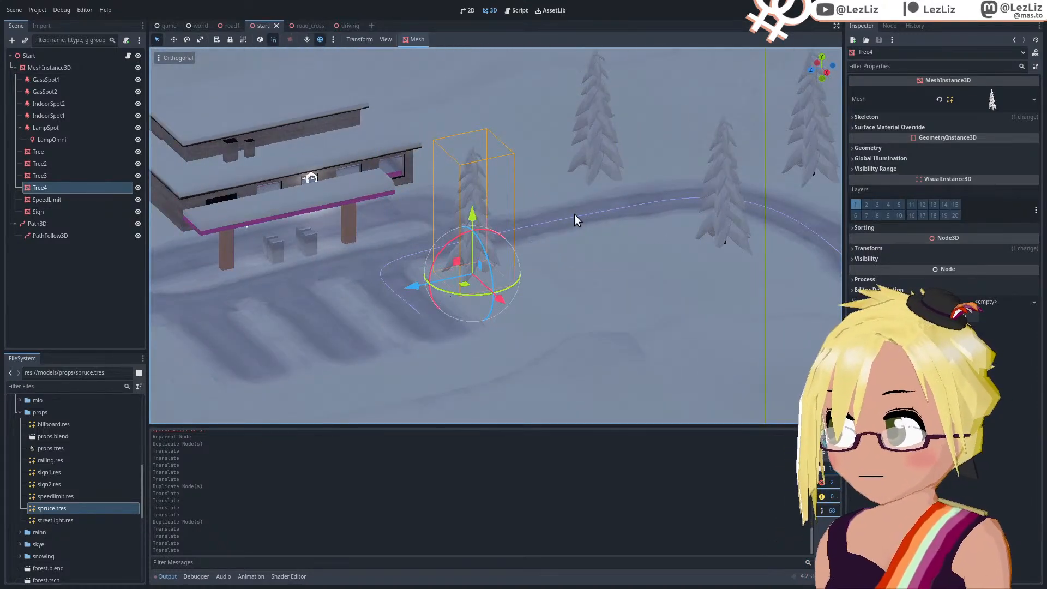
Step: Run the game, load File 1 and check the tree placement during the ride out of the gas station, closing the game at the end
key(F5)
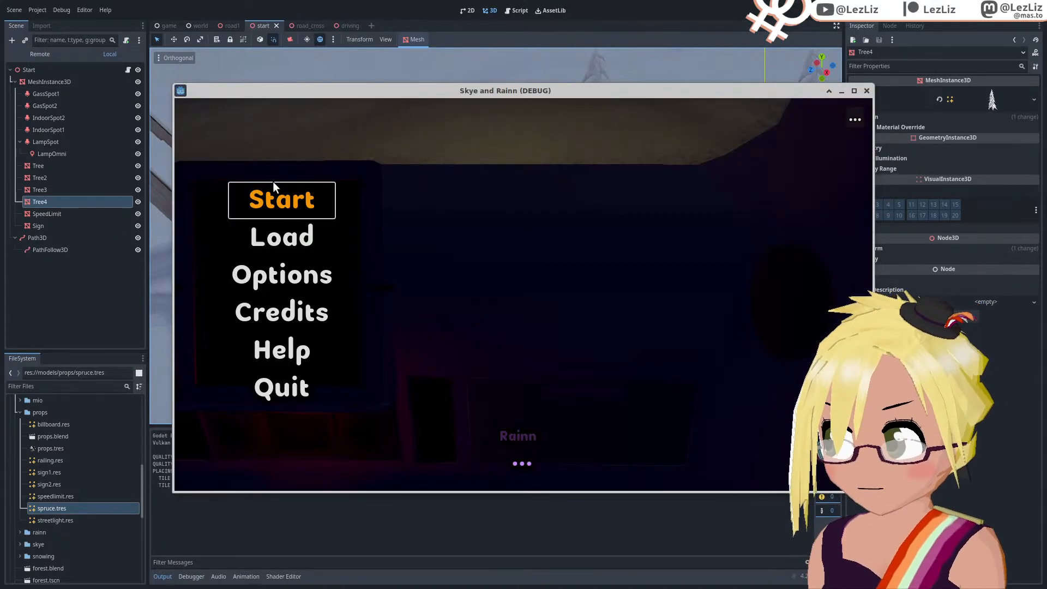
click(294, 203)
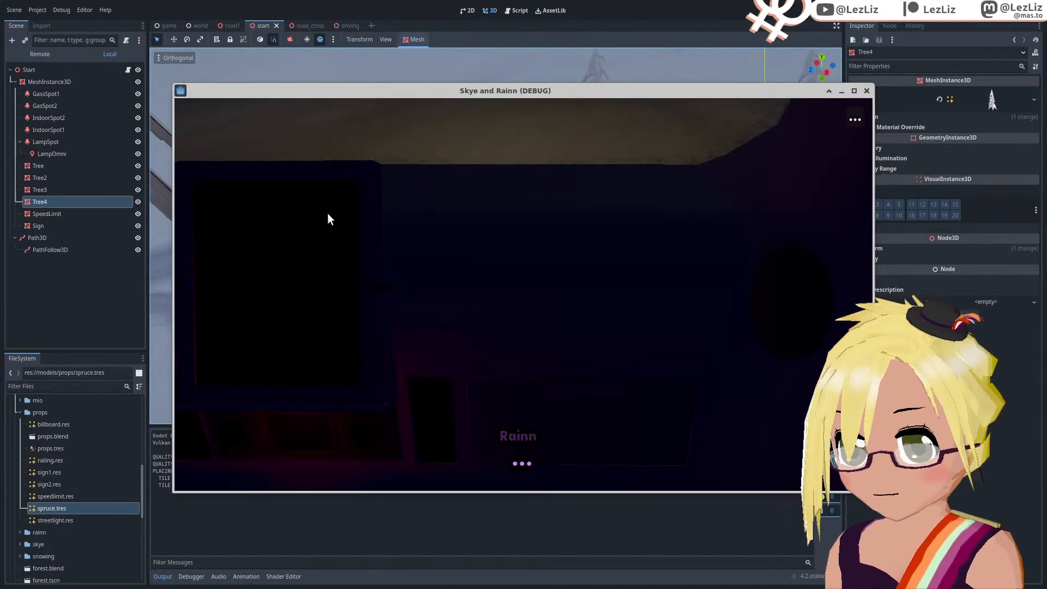
key(Escape)
click(516, 303)
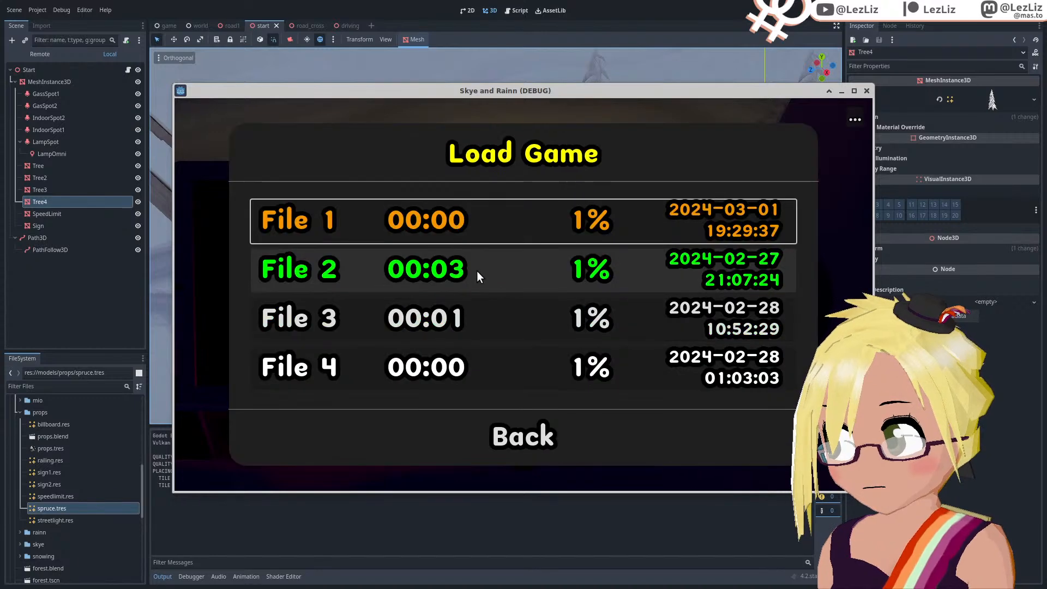
click(449, 237)
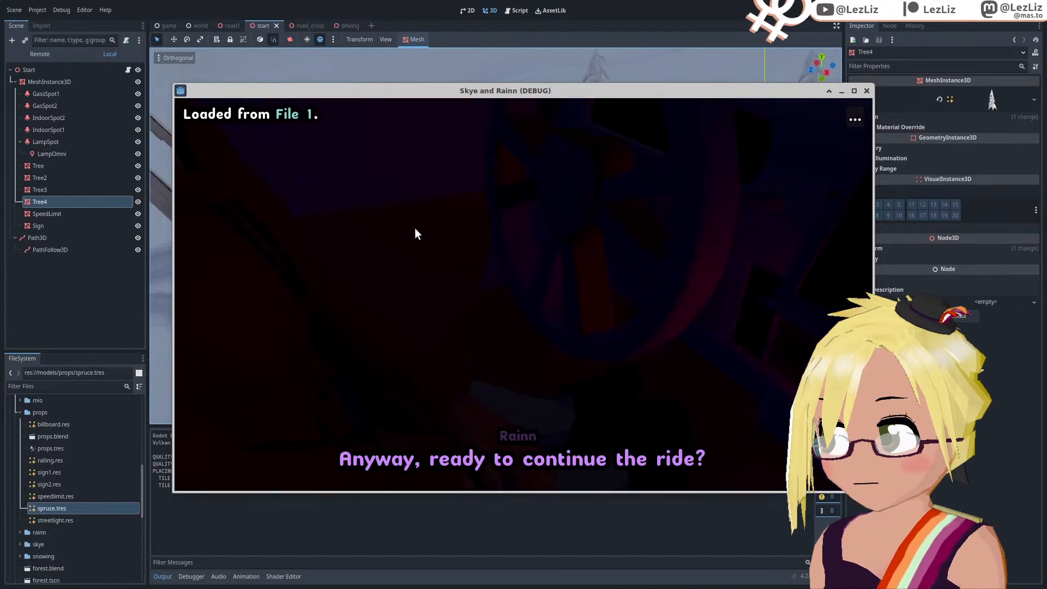
click(455, 237)
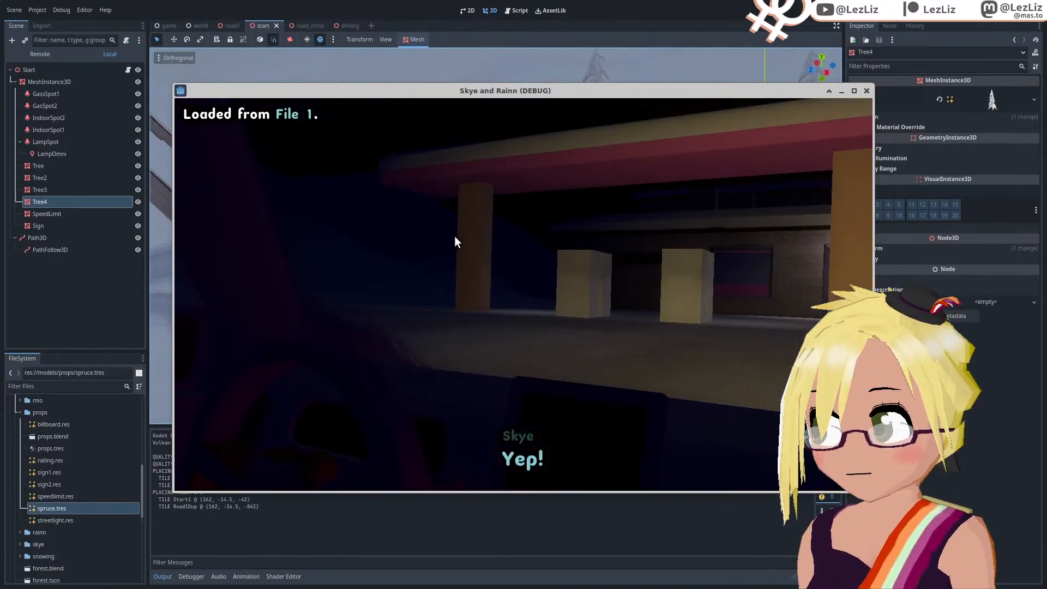
click(454, 236)
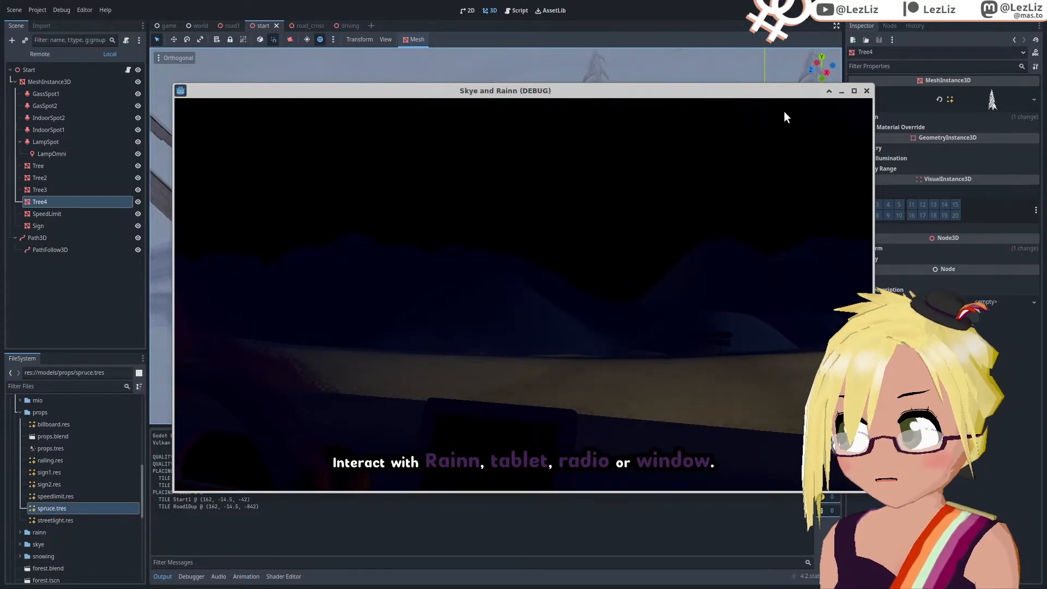
click(866, 91)
Step: Move Tree3 along Z and X, far out from the road bend onto the open snow slope
middle_drag(486, 264, 590, 298)
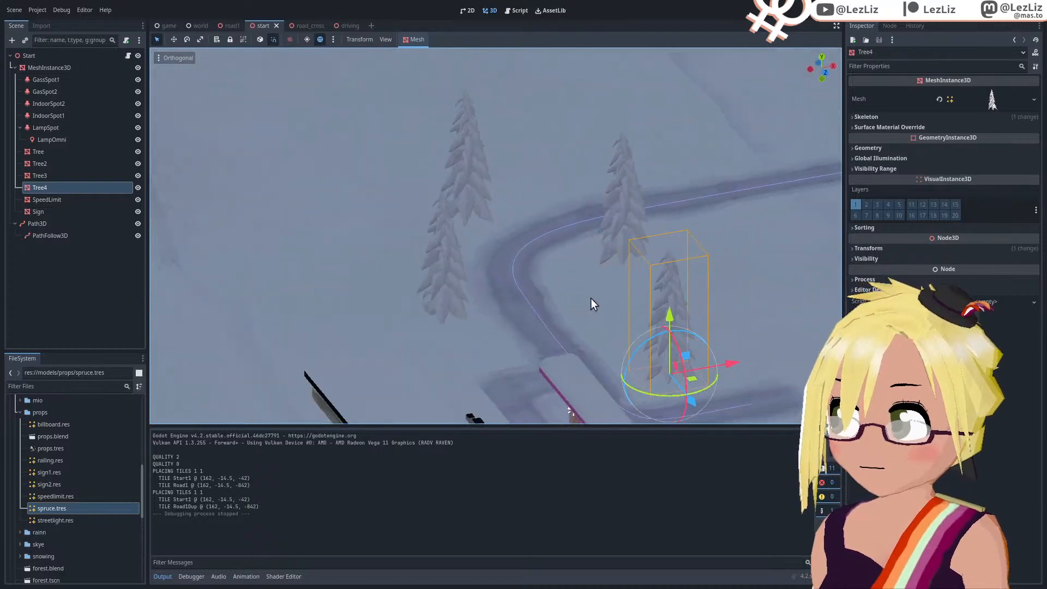
scroll(578, 292, down, 5)
middle_drag(447, 264, 559, 268)
middle_drag(368, 273, 569, 294)
click(522, 259)
scroll(551, 304, up, 3)
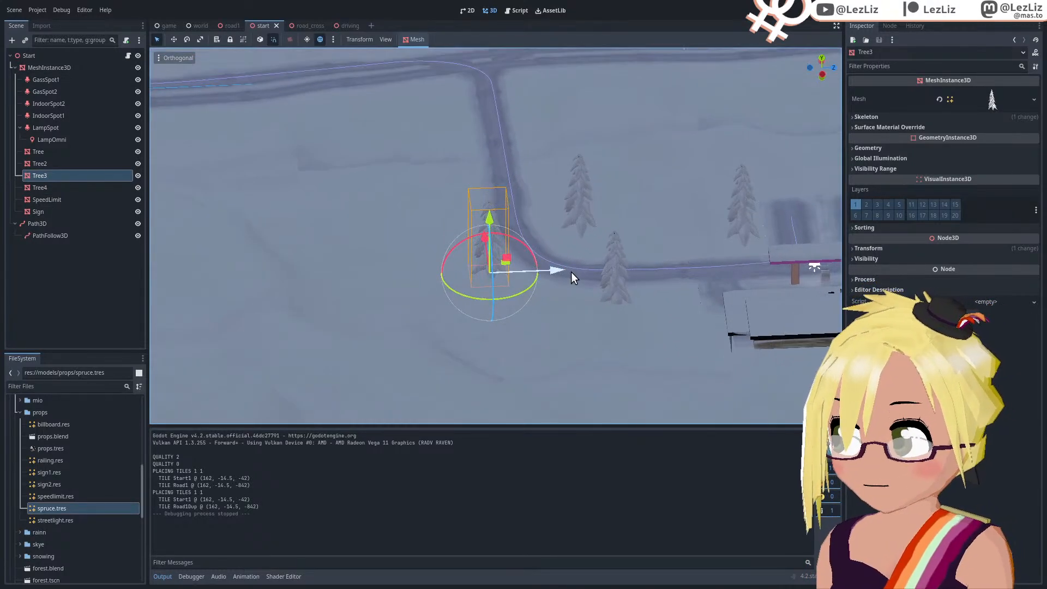
drag(562, 272, 297, 280)
middle_drag(297, 280, 894, 267)
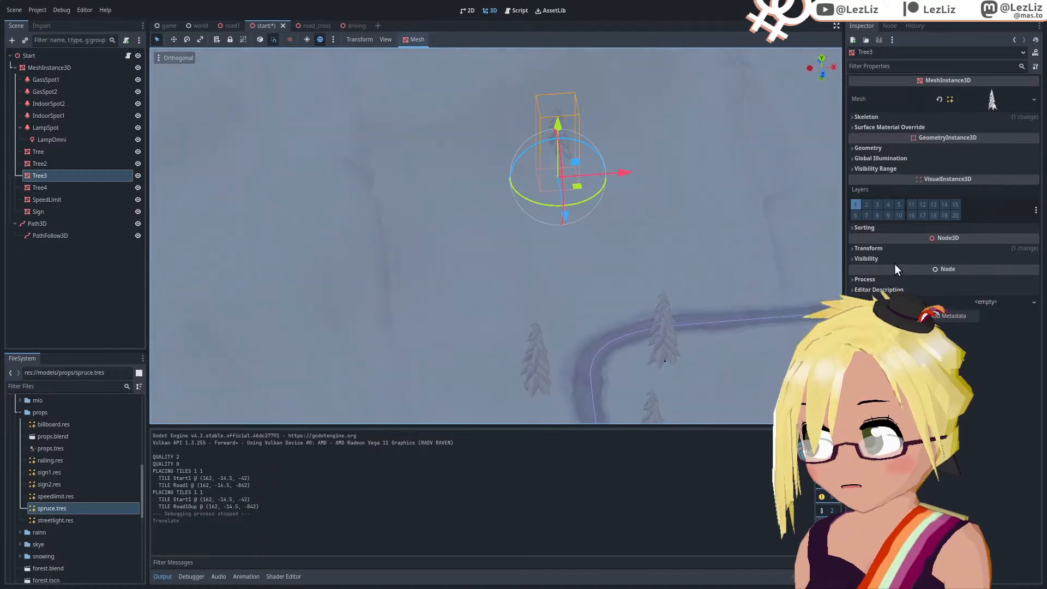
drag(634, 170, 831, 178)
Step: Lower Tree3 towards the slope and refine its position along Z and X
middle_drag(831, 178, 446, 269)
scroll(446, 262, down, 4)
middle_drag(400, 118, 600, 237)
drag(645, 202, 644, 237)
middle_drag(518, 244, 676, 227)
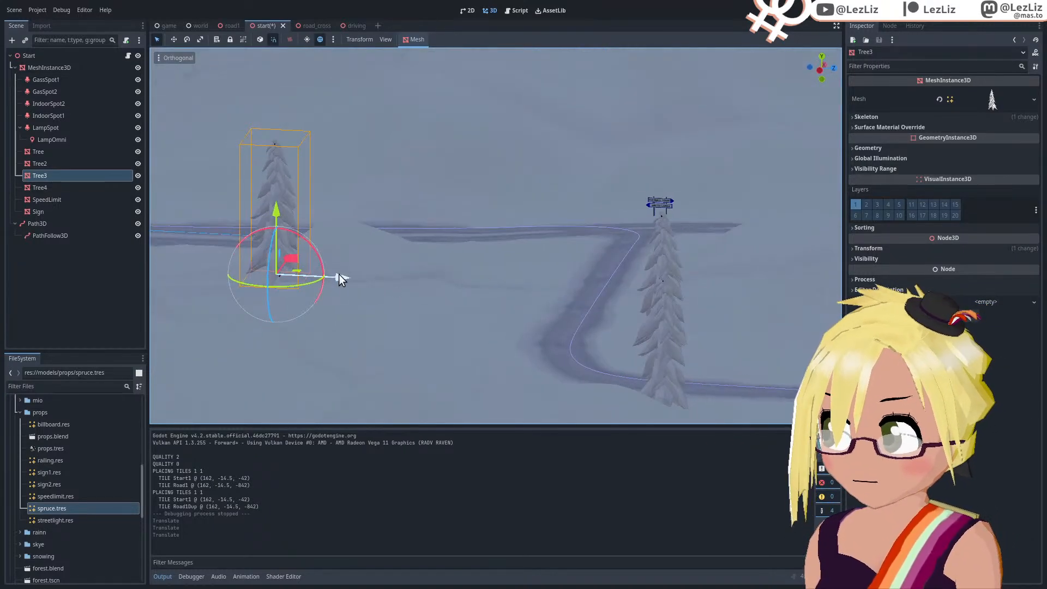
drag(339, 273, 323, 279)
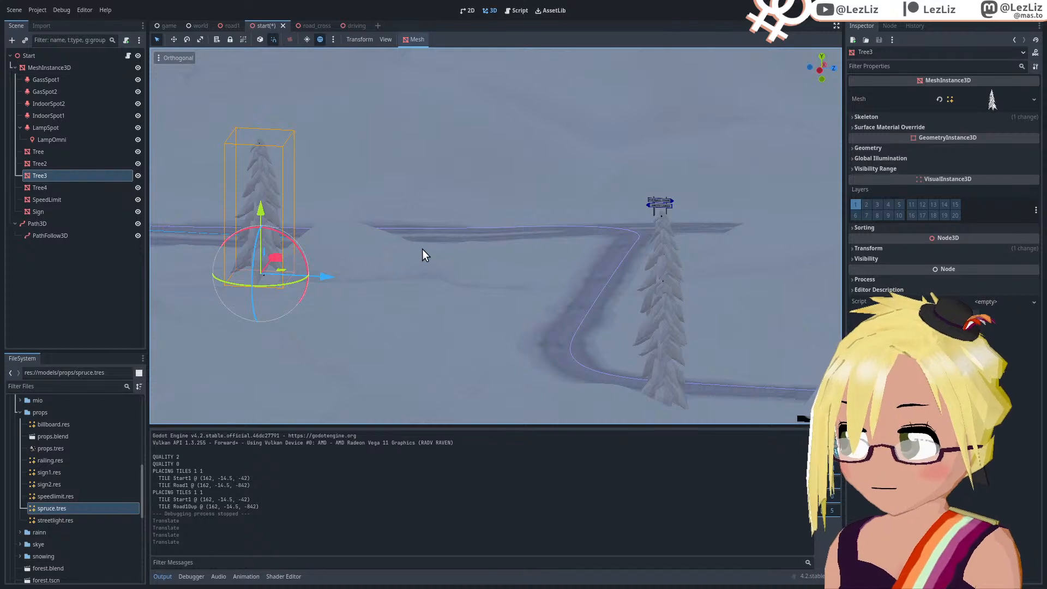
middle_drag(425, 234, 644, 247)
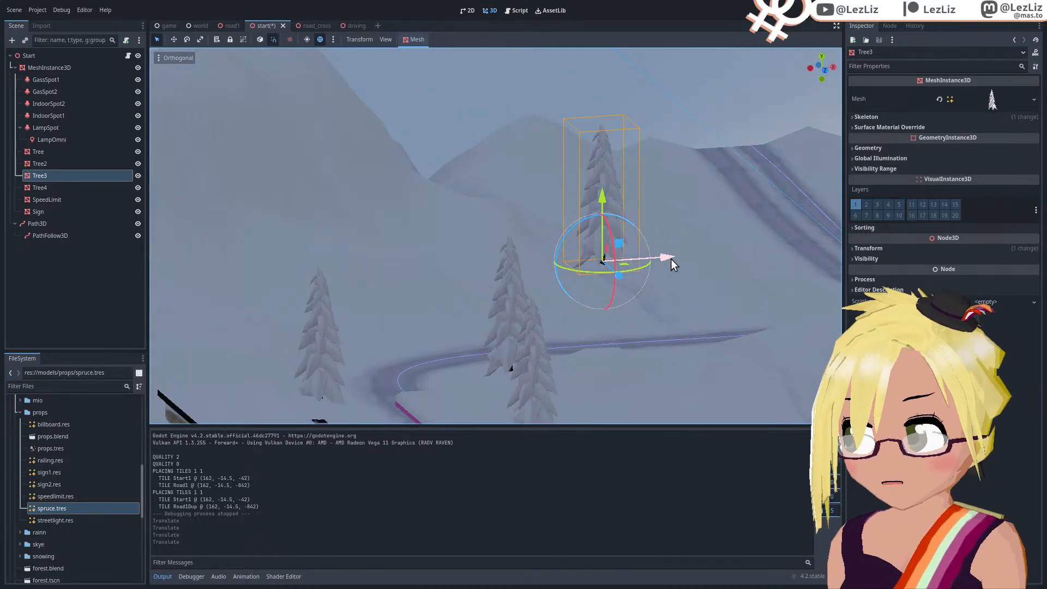
drag(671, 259, 657, 257)
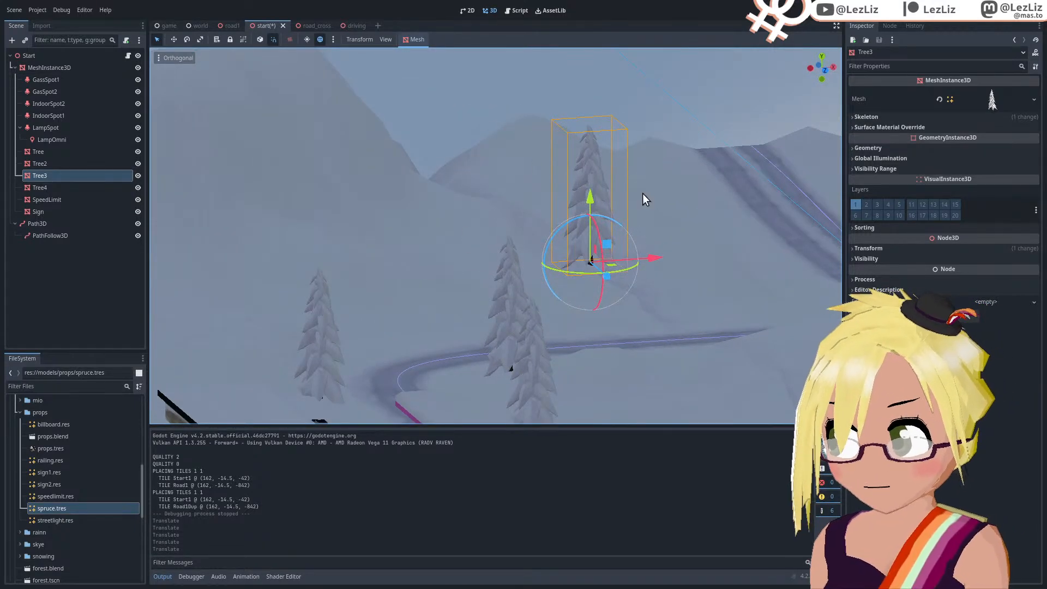
Step: Fine-tune Tree3's height so its trunk base meets the snowy slope
middle_drag(643, 193, 677, 225)
drag(701, 217, 702, 225)
mouse_move(619, 292)
middle_down()
mouse_move(628, 326)
mouse_move(628, 305)
middle_up()
scroll(626, 305, up, 8)
scroll(624, 303, up, 7)
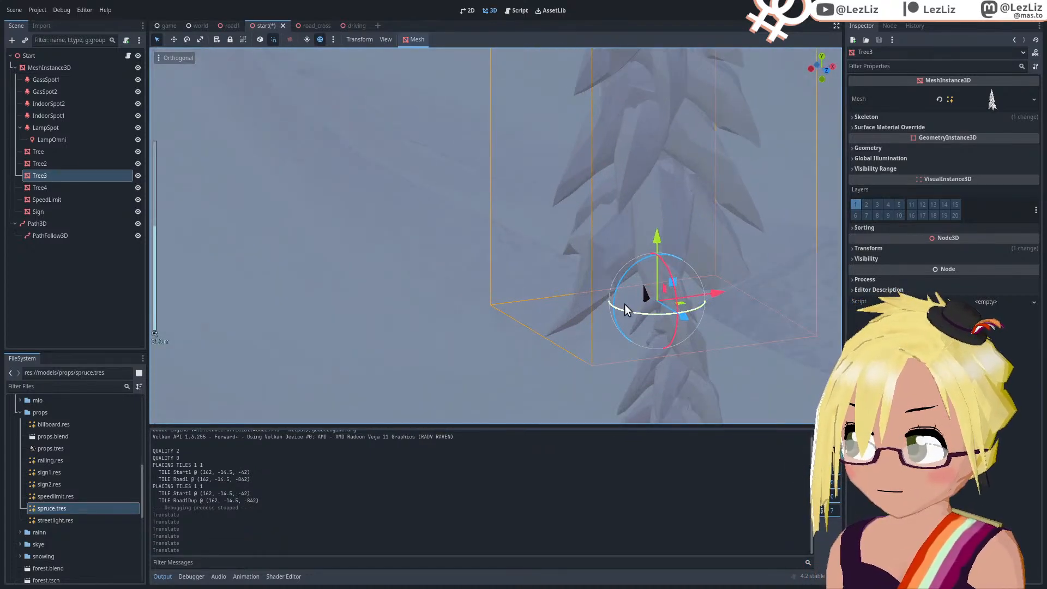
middle_drag(534, 325, 566, 329)
mouse_move(283, 185)
mouse_down()
mouse_move(286, 215)
mouse_move(290, 195)
mouse_up()
scroll(338, 226, down, 5)
scroll(348, 227, down, 10)
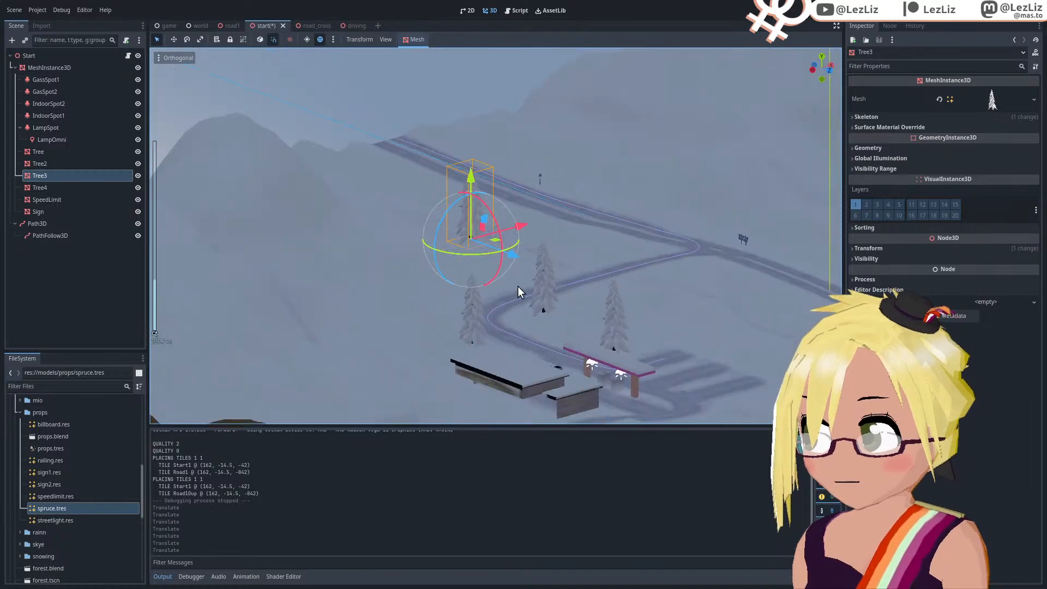
Step: Move the spruce Tree away from the outer side of the road to the ground behind the gas station building
middle_drag(519, 293, 398, 304)
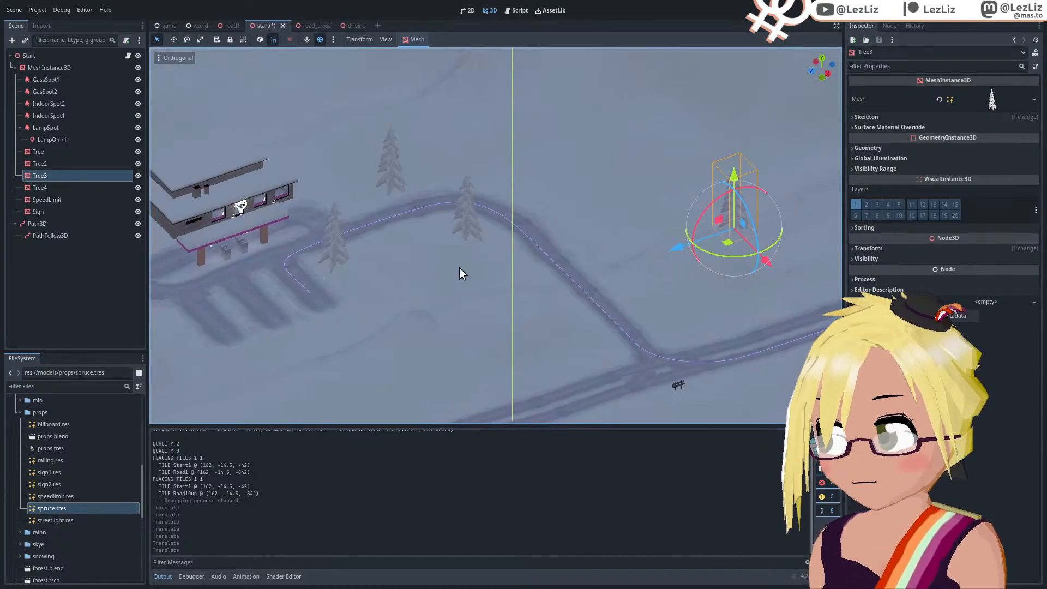
scroll(460, 267, up, 3)
scroll(490, 170, down, 2)
middle_drag(493, 178, 565, 209)
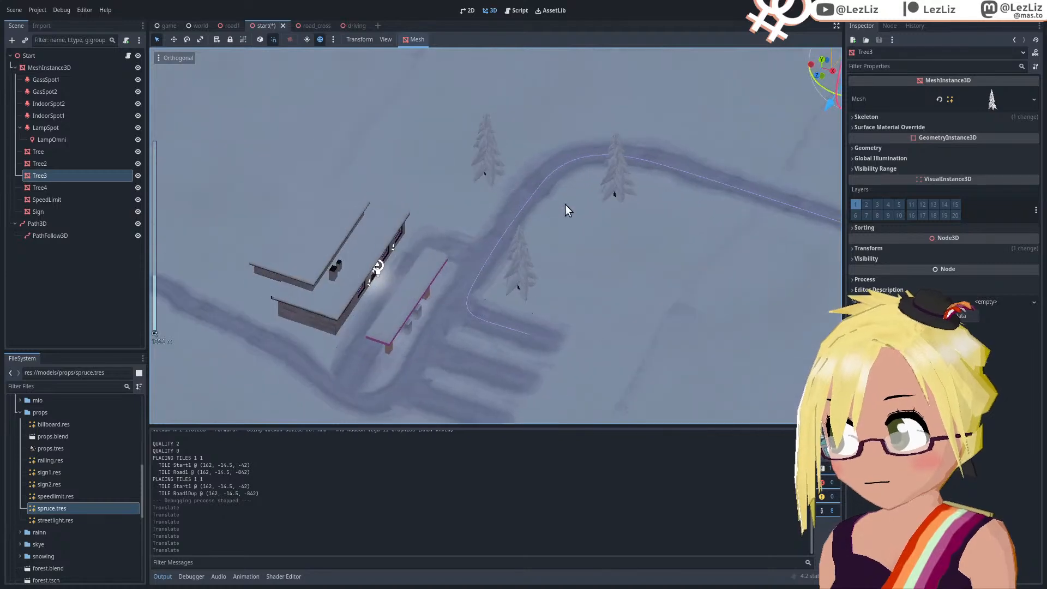
click(486, 156)
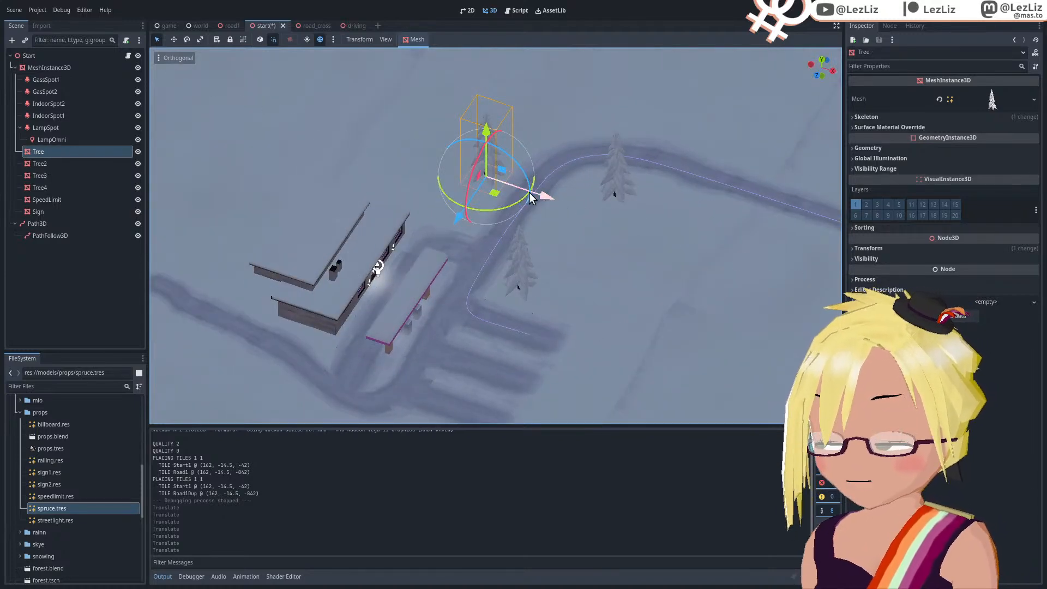
drag(529, 192, 434, 169)
drag(348, 182, 343, 242)
Step: Fine-tune Tree's placement behind the end of the gas station building
middle_drag(344, 241, 221, 205)
scroll(221, 205, up, 5)
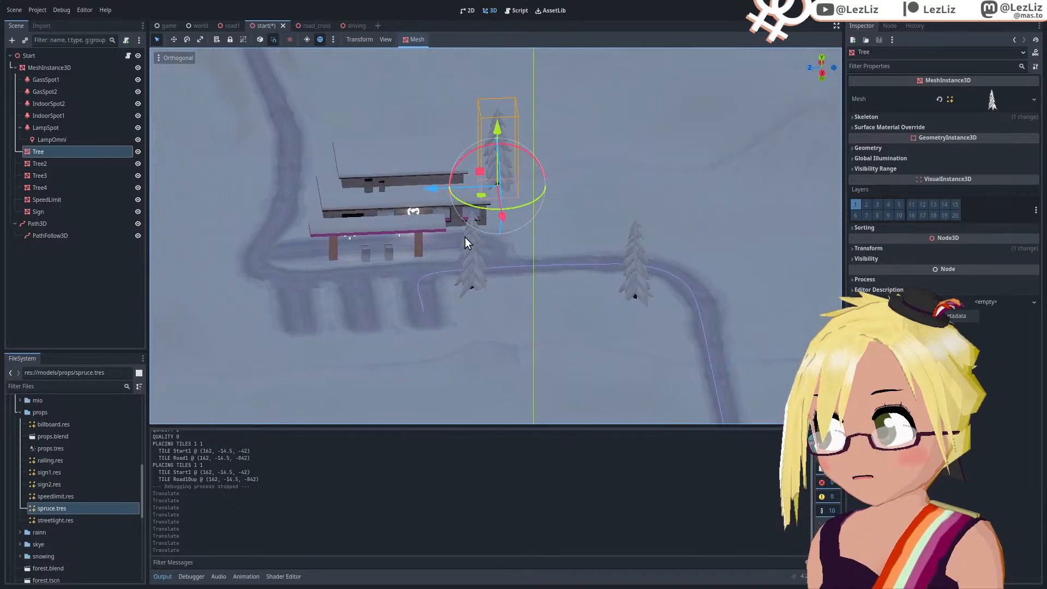
middle_drag(454, 213, 471, 204)
drag(444, 170, 429, 169)
scroll(479, 196, down, 8)
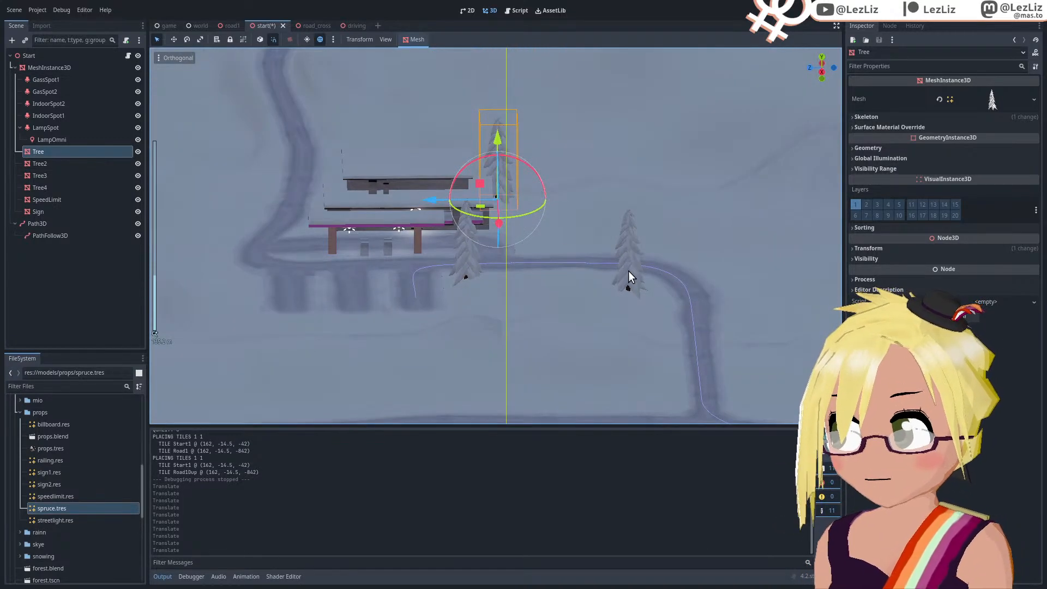
Step: Move Tree2 from inside the bend to the slope on its outer side, adjust its height to the ground, and save the scene
click(628, 271)
middle_drag(597, 274, 521, 276)
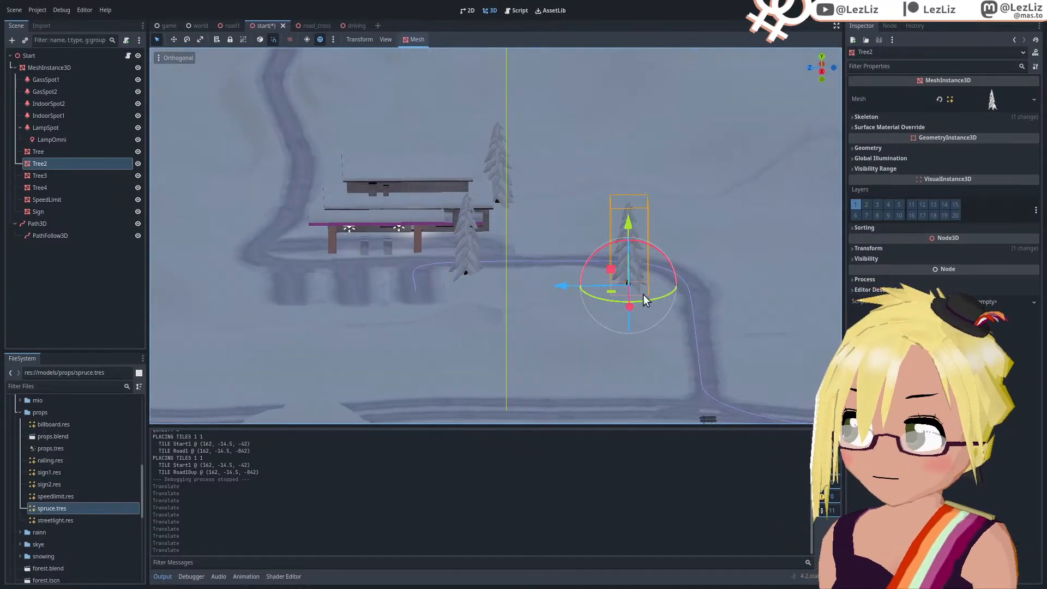
drag(630, 308, 618, 209)
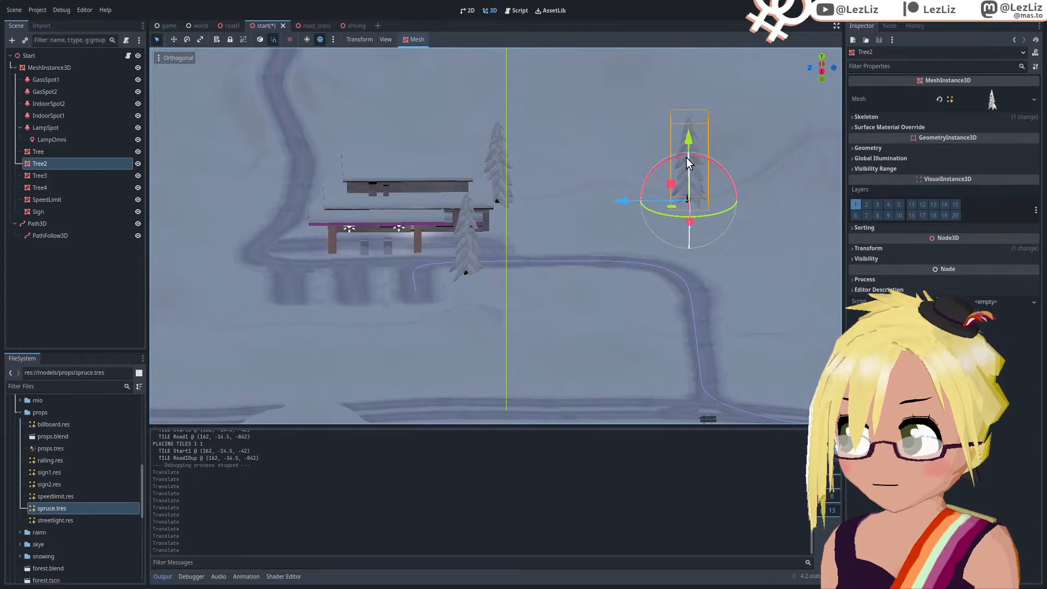
drag(688, 138, 689, 146)
middle_drag(502, 264, 480, 282)
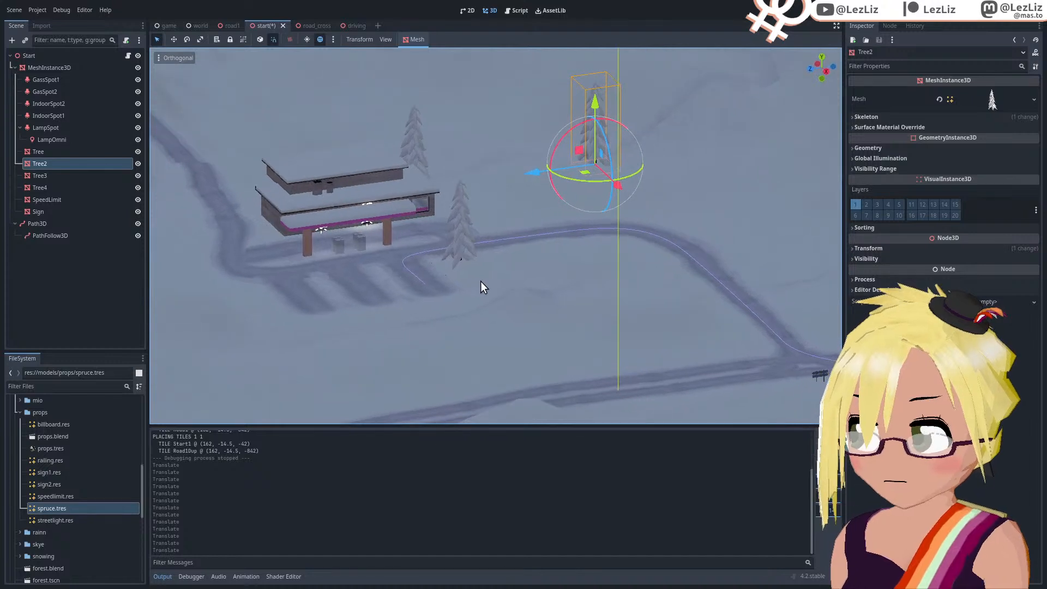
key(ctrl+s)
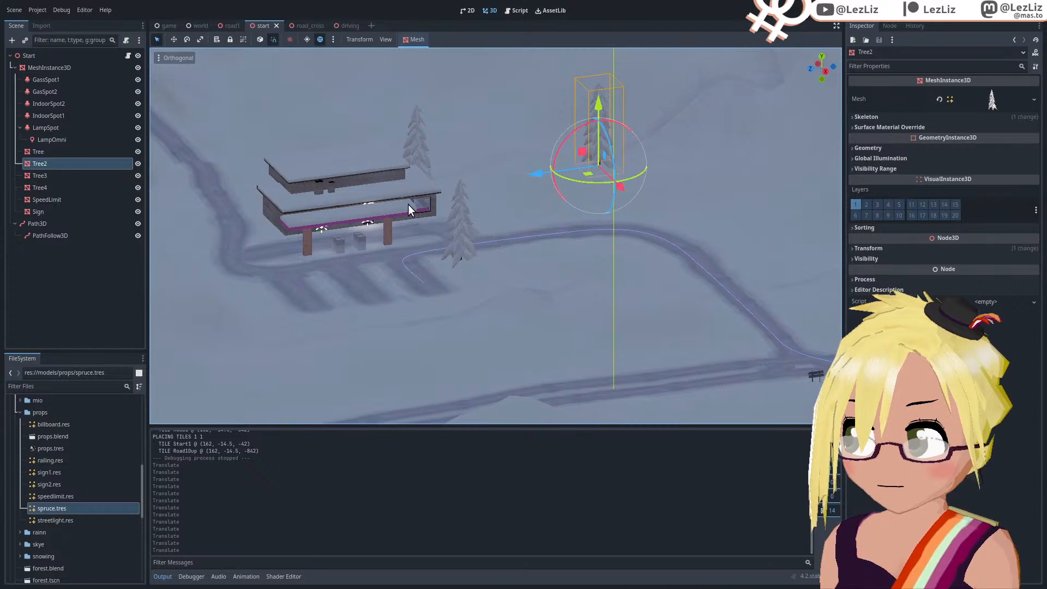
Step: Duplicate Tree and move the copy along Z behind the gas station building
middle_drag(408, 204, 453, 236)
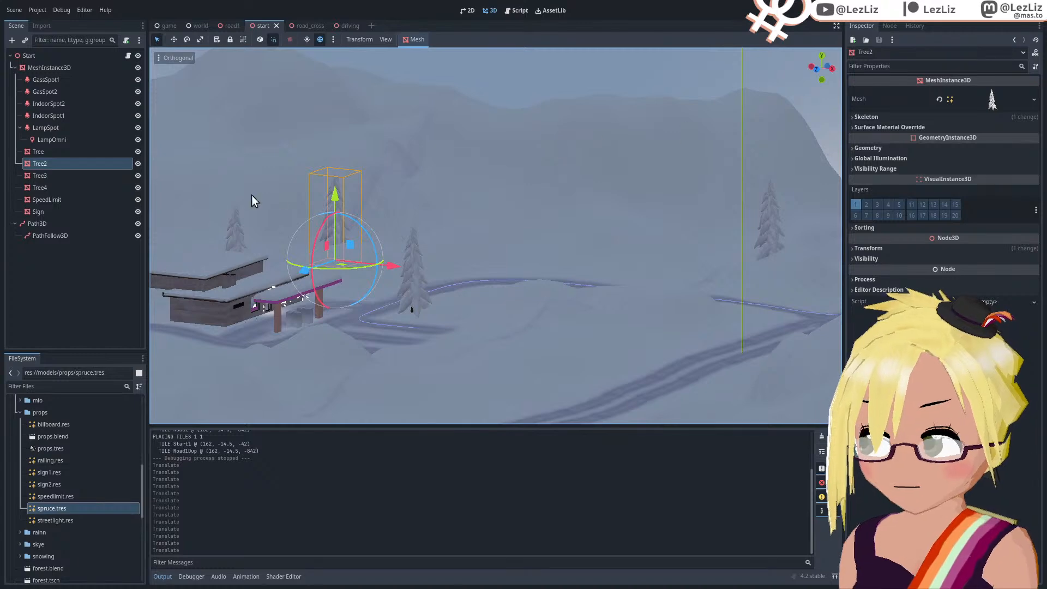
middle_drag(385, 237, 313, 237)
click(407, 87)
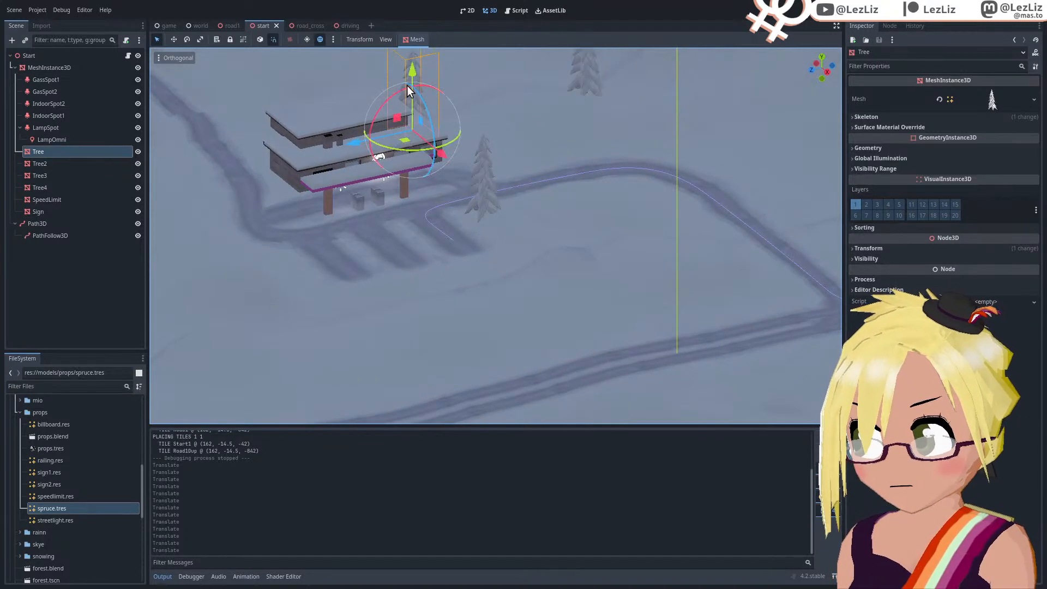
right_click(72, 150)
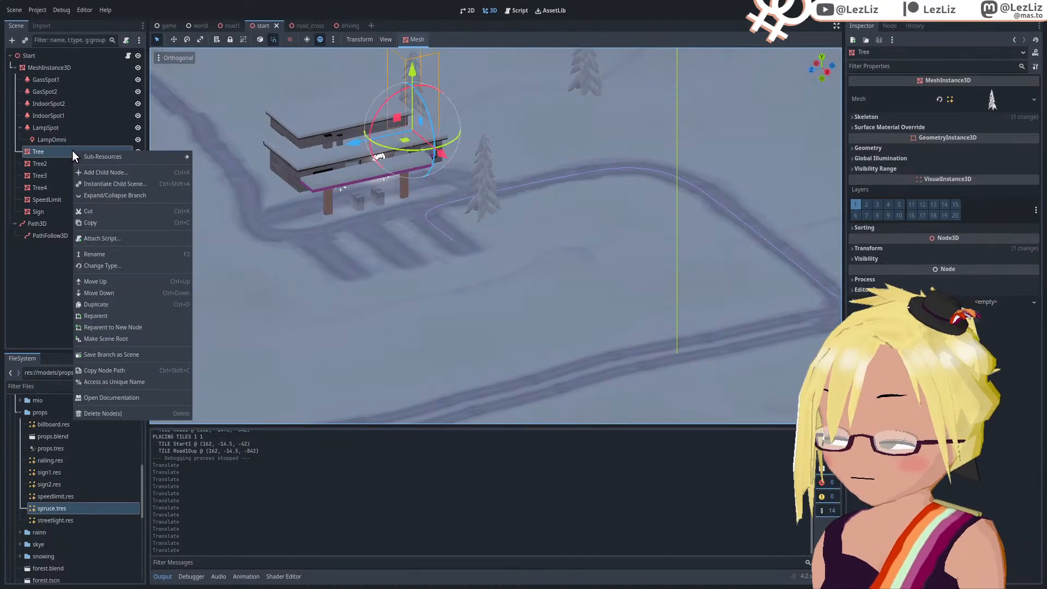
click(118, 301)
middle_drag(300, 198, 454, 245)
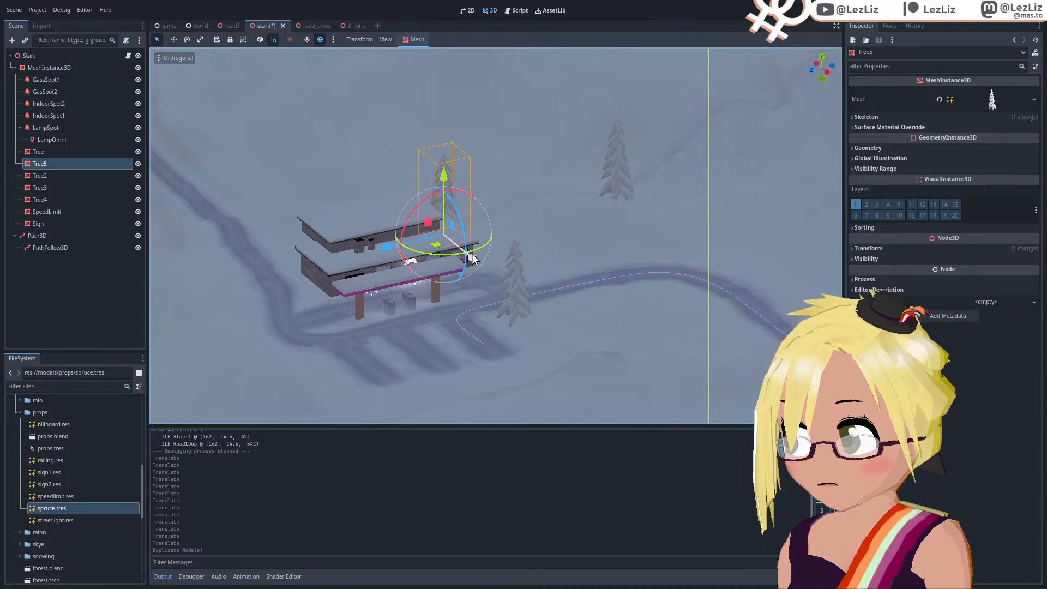
drag(408, 243, 295, 275)
Step: Refine Tree5's position along X and Z behind the gas station, shifting it towards the road that climbs the hill
middle_drag(296, 275, 510, 297)
drag(493, 300, 456, 293)
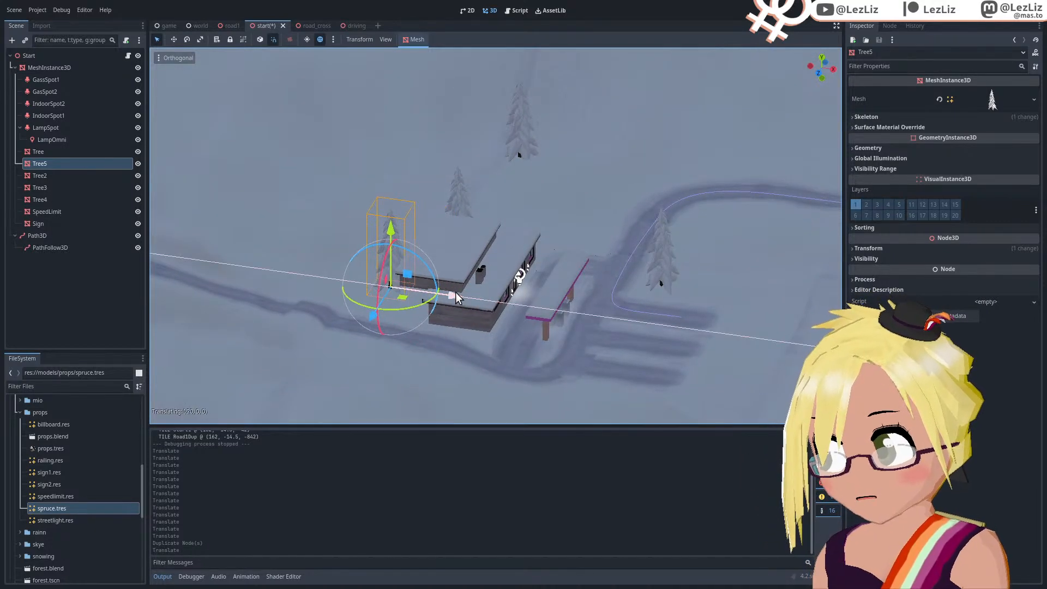
middle_drag(457, 306, 302, 290)
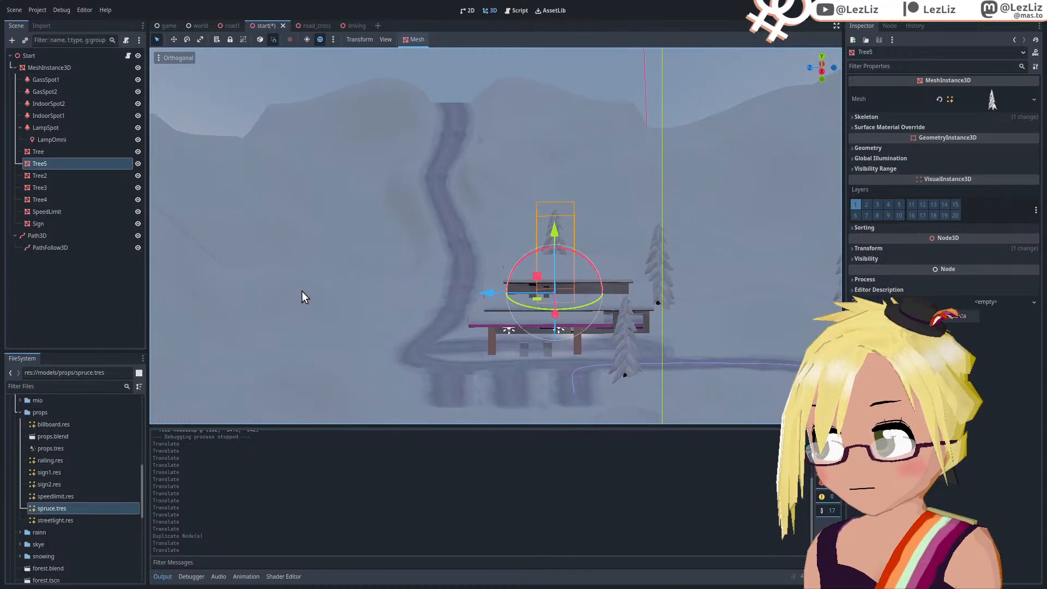
drag(485, 293, 461, 290)
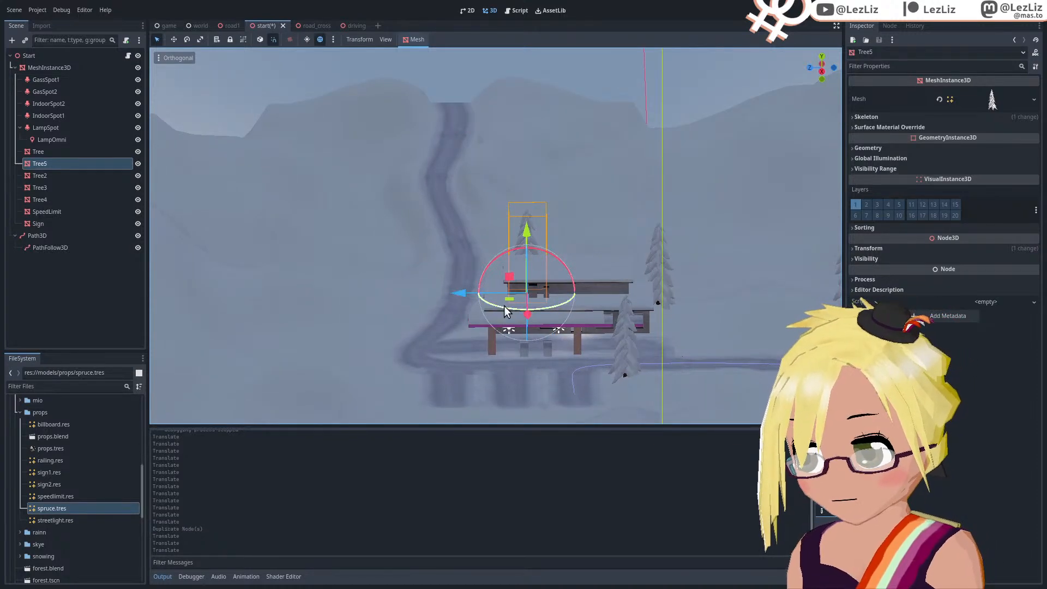
Step: Save the scene, and play the game from its Start option to check the trees before closing it
key(ctrl+s)
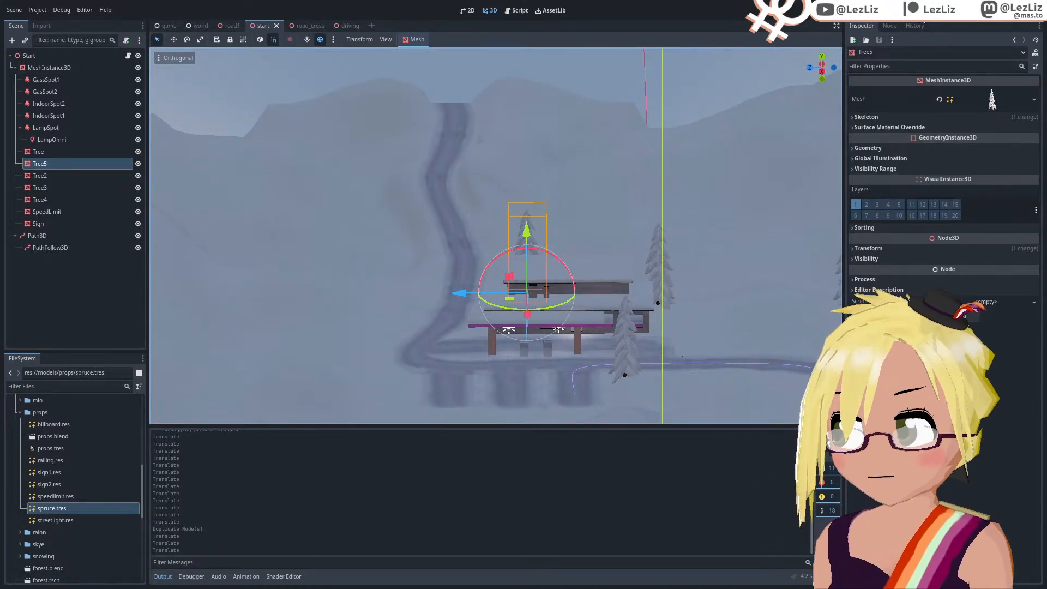
key(F5)
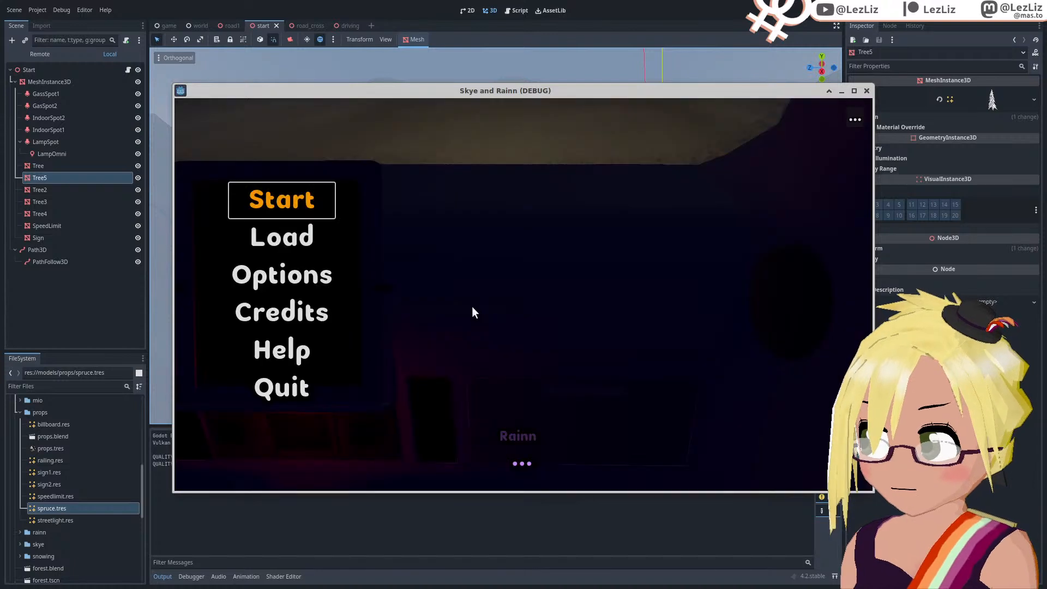
click(307, 210)
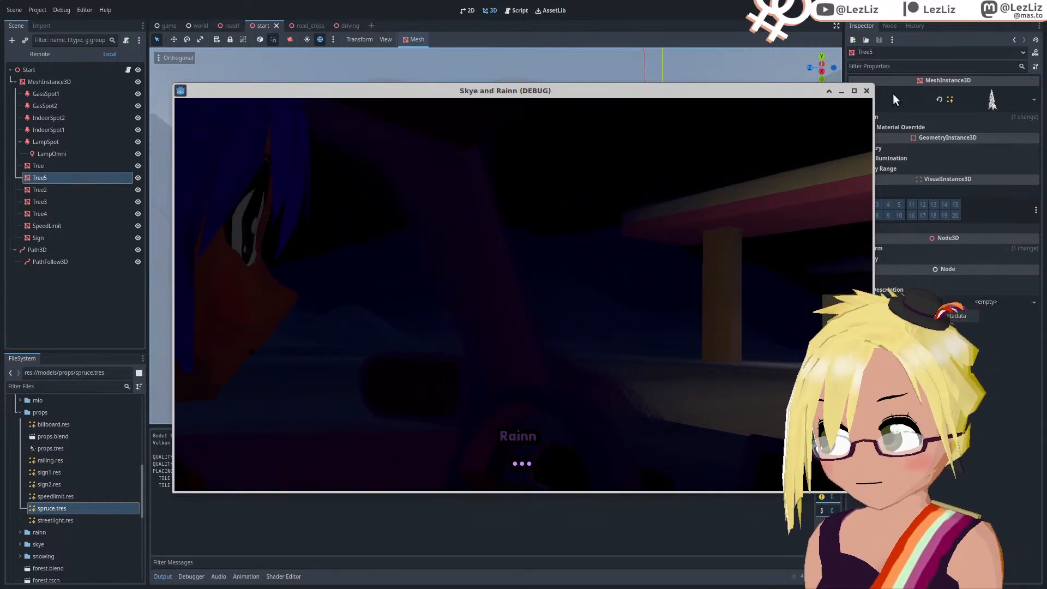
click(866, 91)
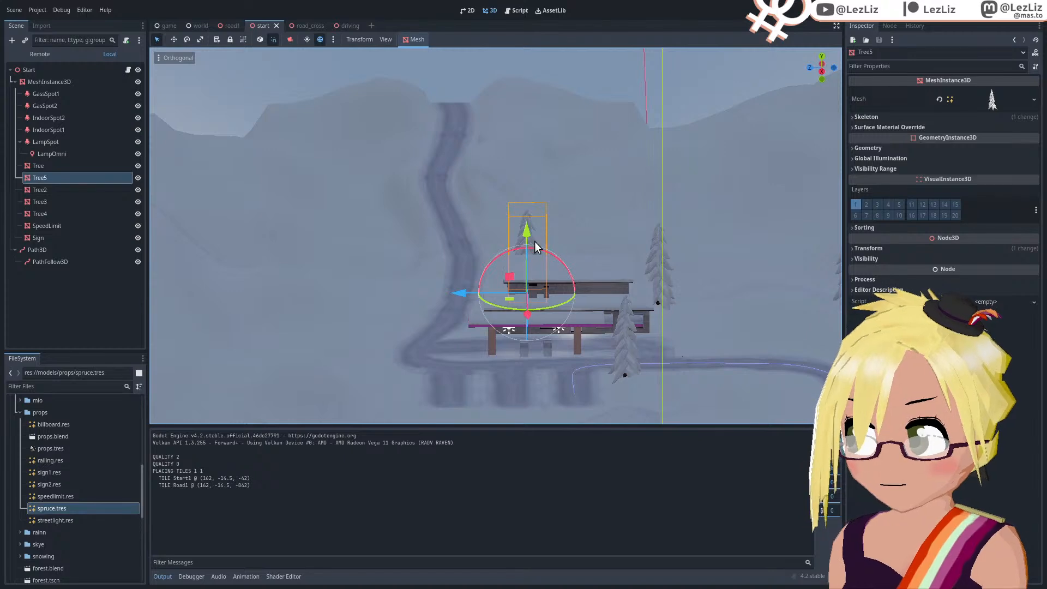
Step: Move Tree5 along Z across the road that climbs the hill, and adjust its X position beside that road
drag(457, 293, 349, 309)
scroll(477, 320, up, 4)
middle_drag(366, 313, 490, 332)
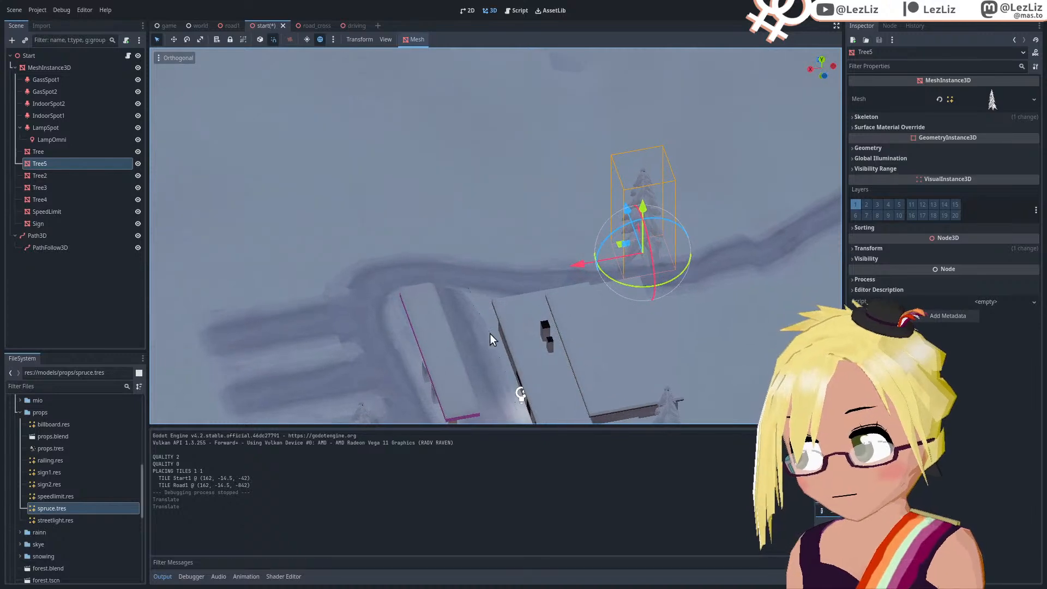
drag(573, 273, 607, 264)
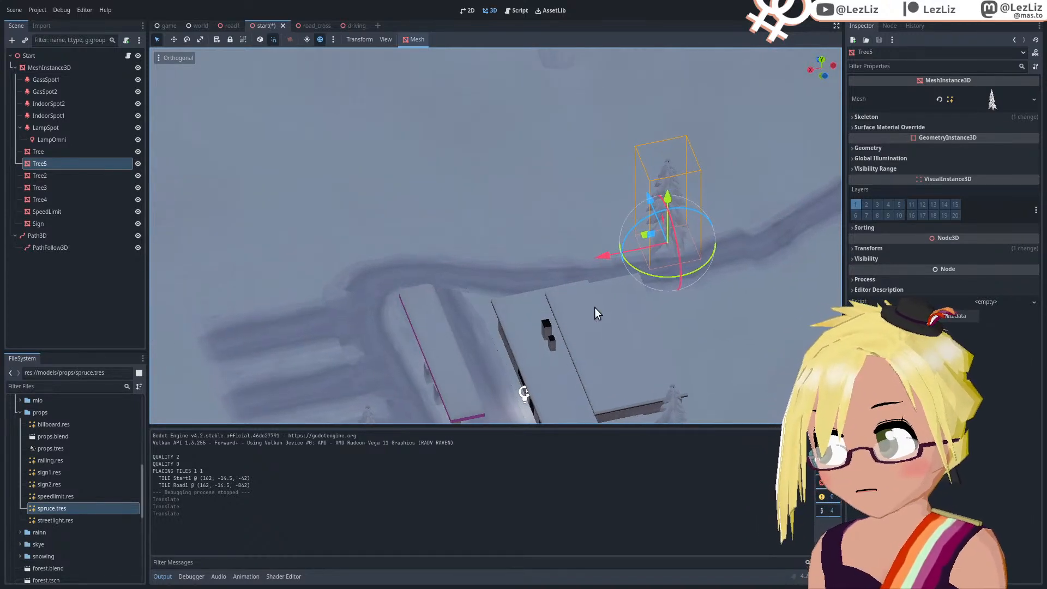
Step: Duplicate Tree5 and move the copy along X and Z to the outer side of the road, near the end of the pump canopy
middle_drag(595, 307, 659, 283)
scroll(568, 302, down, 4)
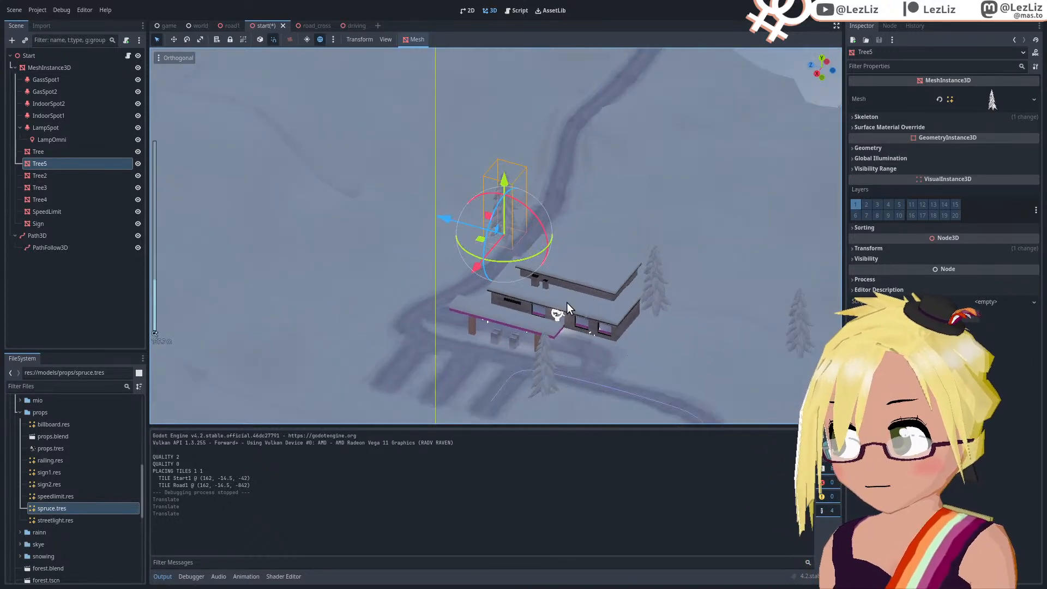
right_click(42, 165)
click(88, 316)
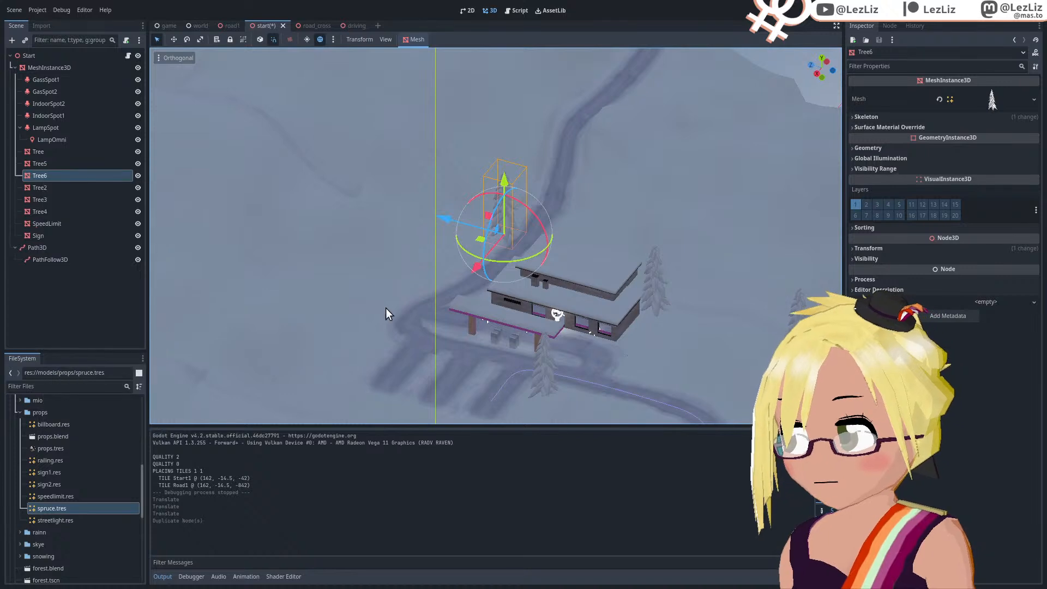
drag(479, 266, 382, 322)
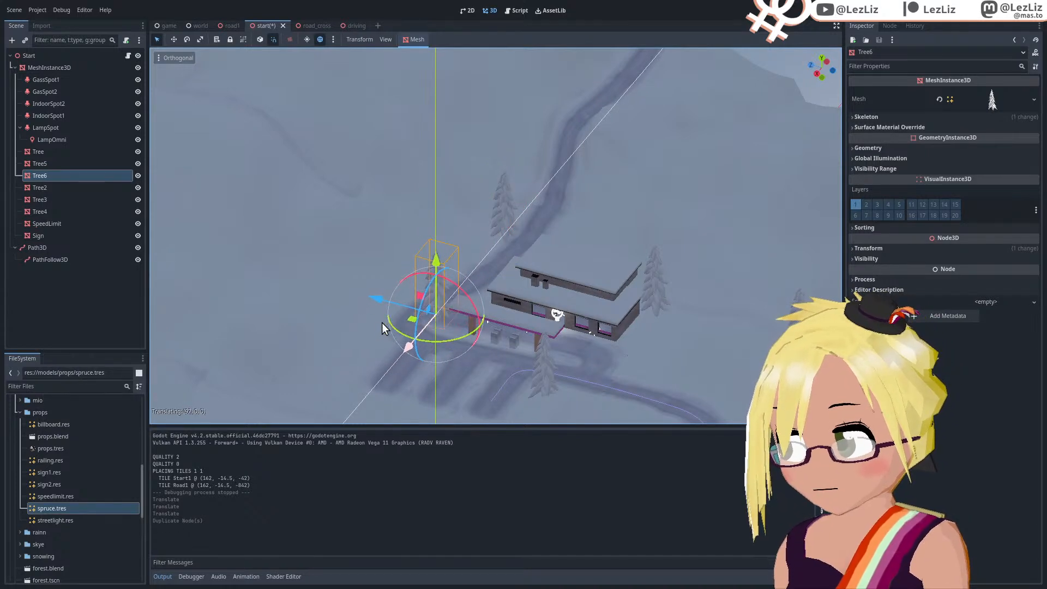
mouse_move(382, 322)
middle_down()
mouse_move(406, 317)
mouse_move(382, 326)
middle_up()
drag(381, 327, 320, 323)
mouse_move(382, 276)
mouse_down()
mouse_move(383, 257)
mouse_move(379, 272)
mouse_up()
middle_drag(378, 273, 258, 322)
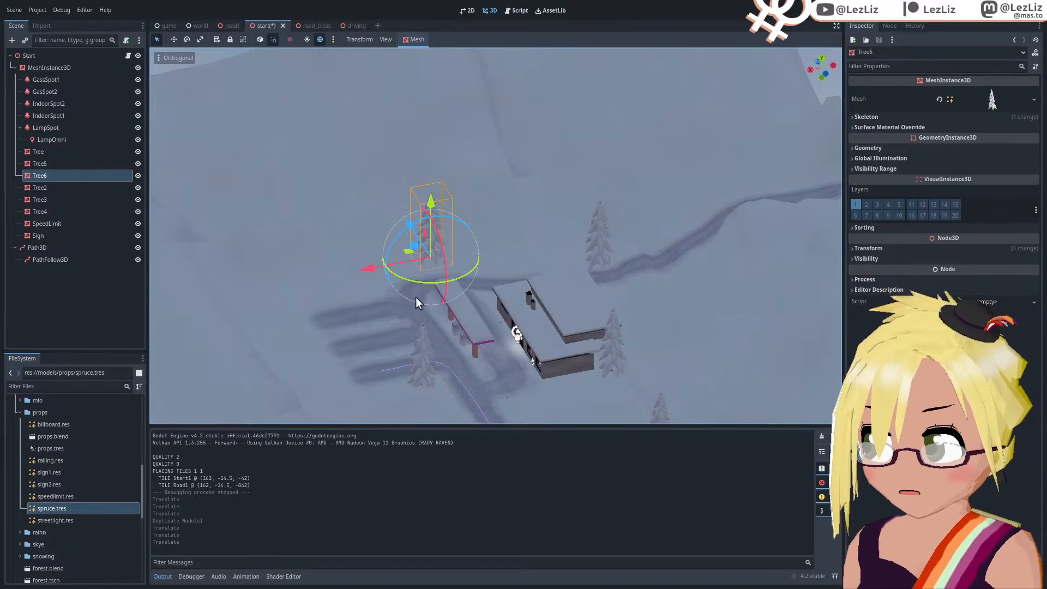
Step: Examine the tree distribution around the gas station, parking bays and roads from several angles
middle_drag(416, 297, 609, 299)
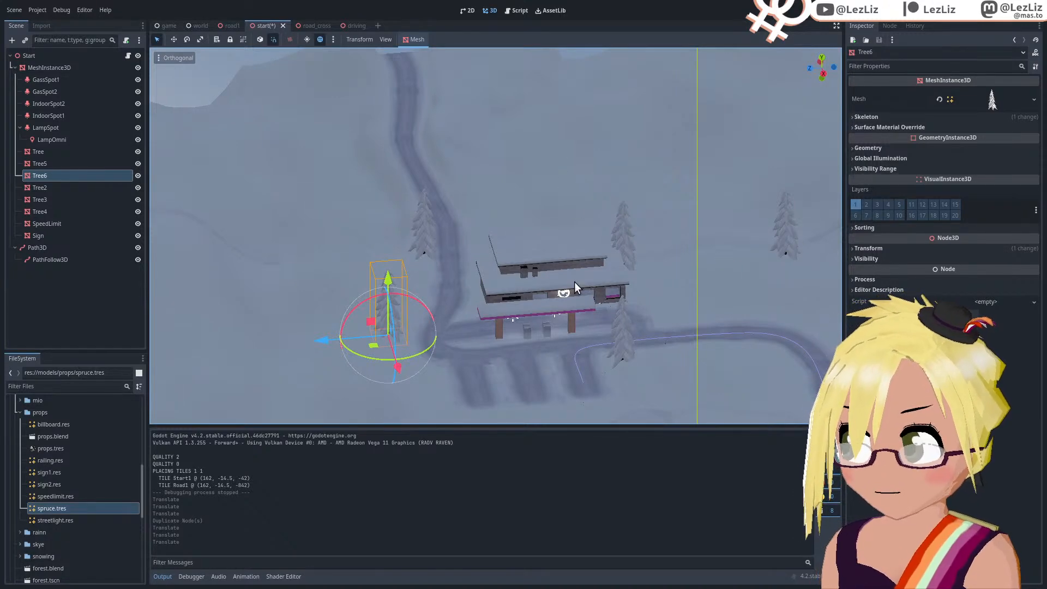
middle_drag(574, 282, 372, 287)
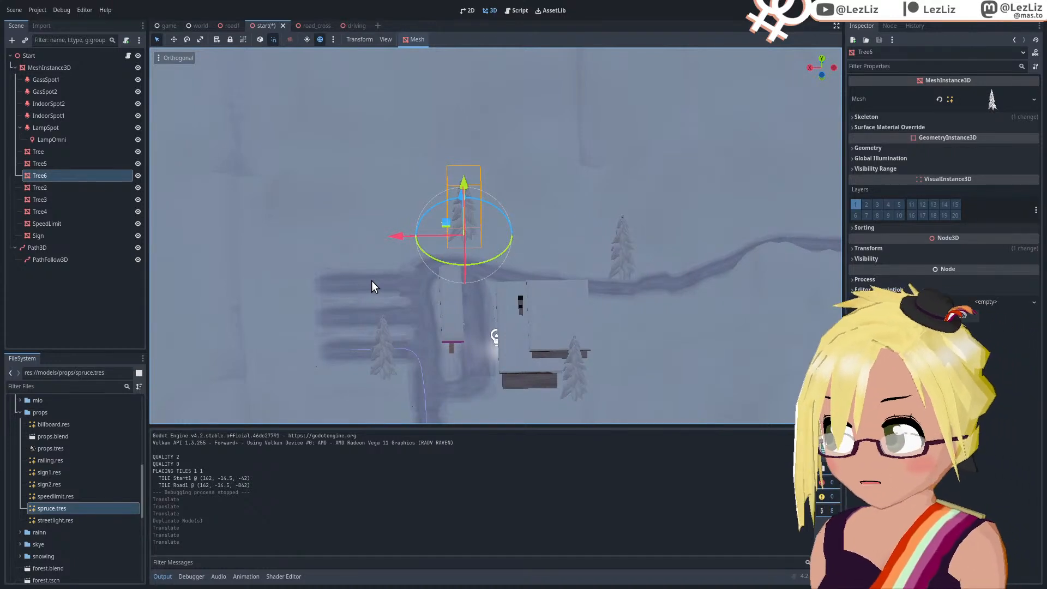
scroll(378, 277, up, 4)
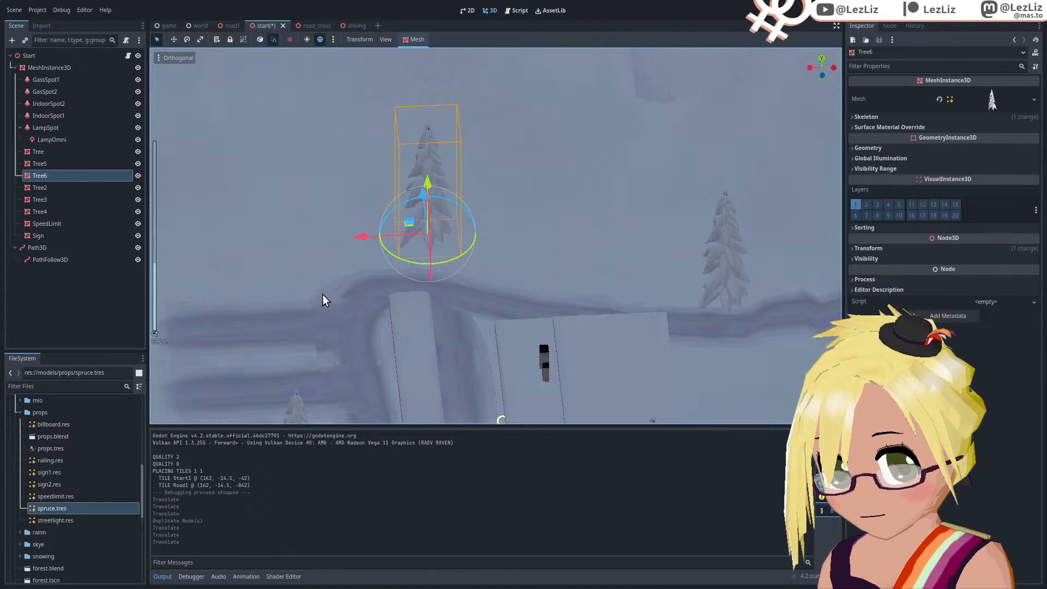
middle_drag(323, 294, 731, 126)
scroll(488, 305, down, 12)
middle_drag(612, 346, 704, 156)
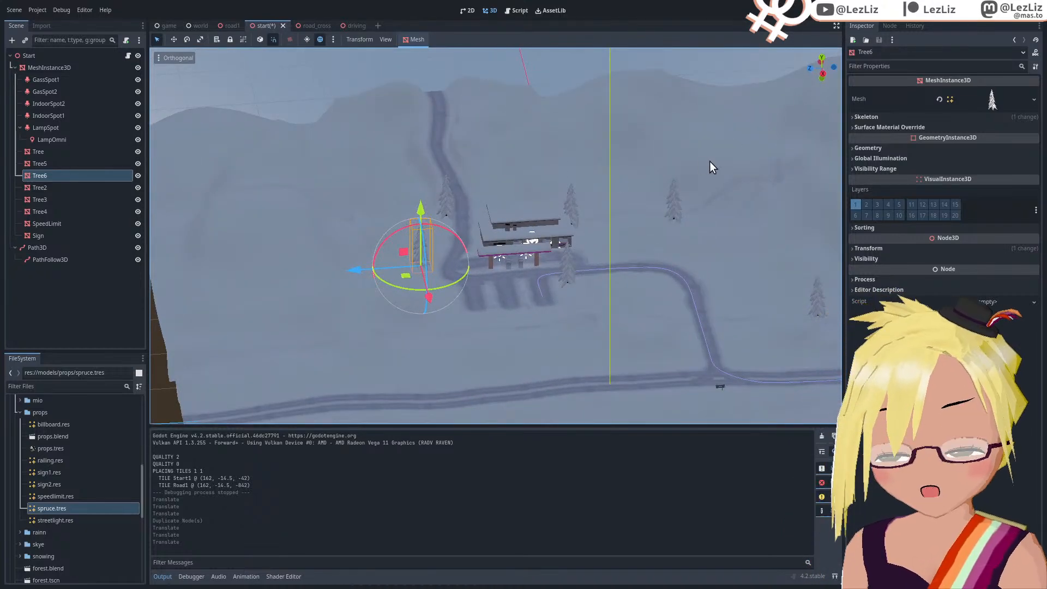
middle_drag(593, 208, 382, 239)
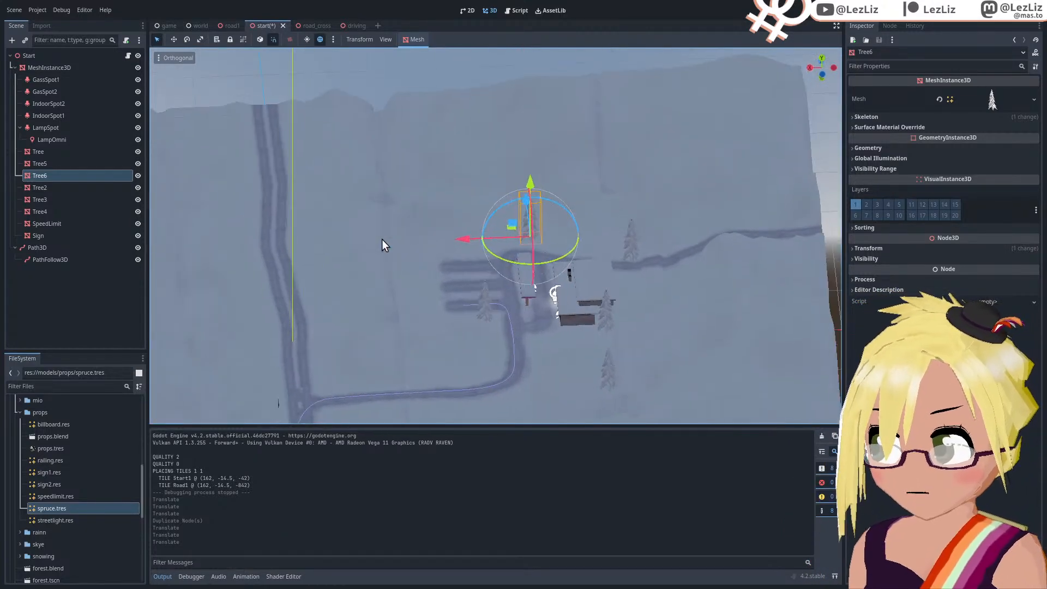
scroll(506, 260, up, 14)
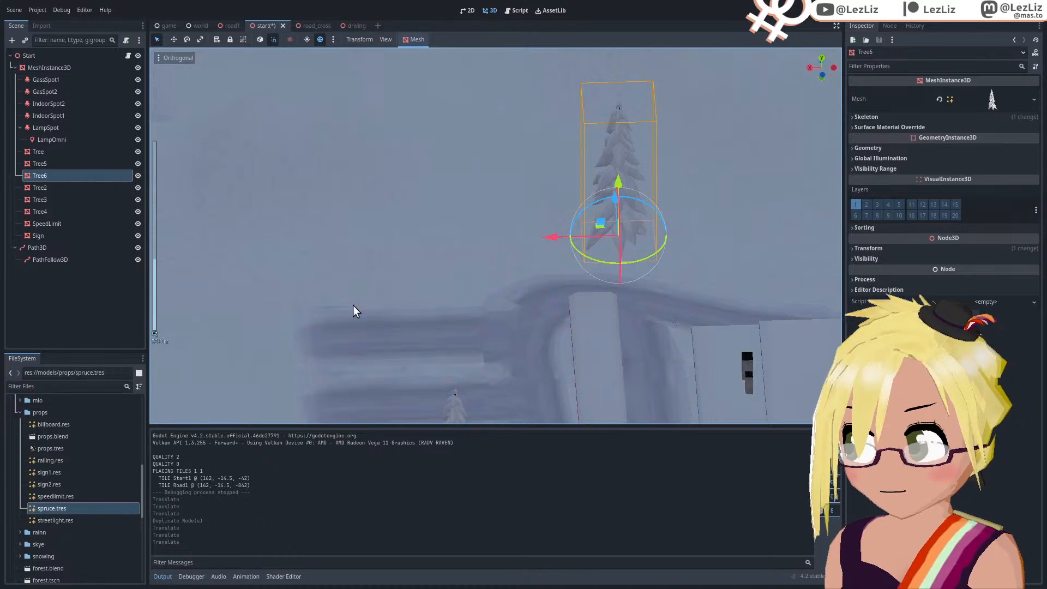
Step: Duplicate Tree6 and move the copy along X onto the slope beyond the parking bays
right_click(38, 180)
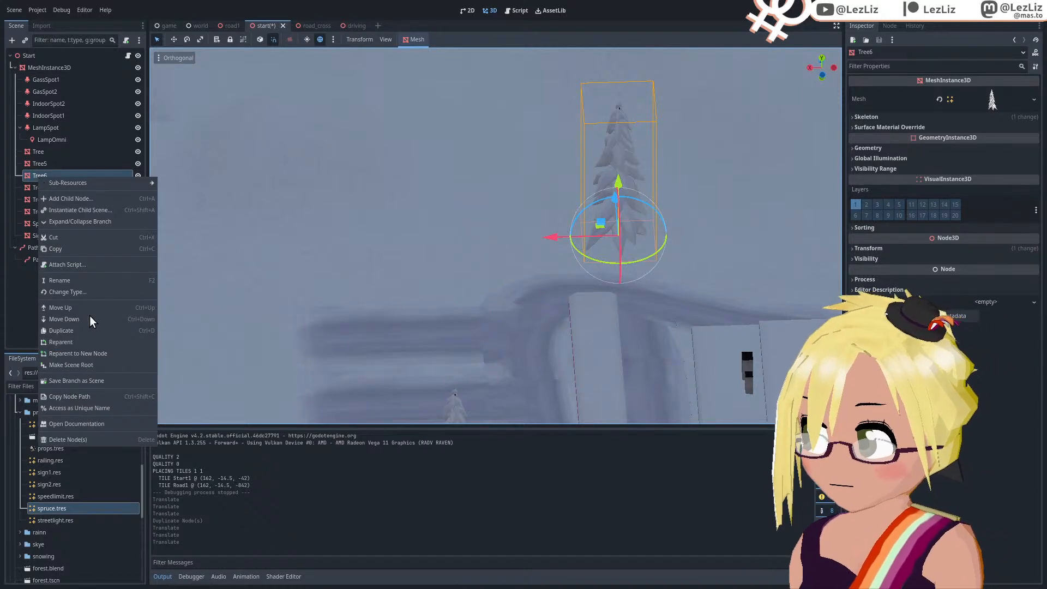
click(87, 331)
drag(561, 241, 285, 257)
middle_drag(285, 257, 371, 340)
shift+middle_drag(460, 330, 652, 223)
scroll(632, 226, up, 4)
drag(490, 207, 329, 190)
Step: Fine-tune Tree7's placement on the slope beyond the parking bays
middle_drag(329, 190, 520, 192)
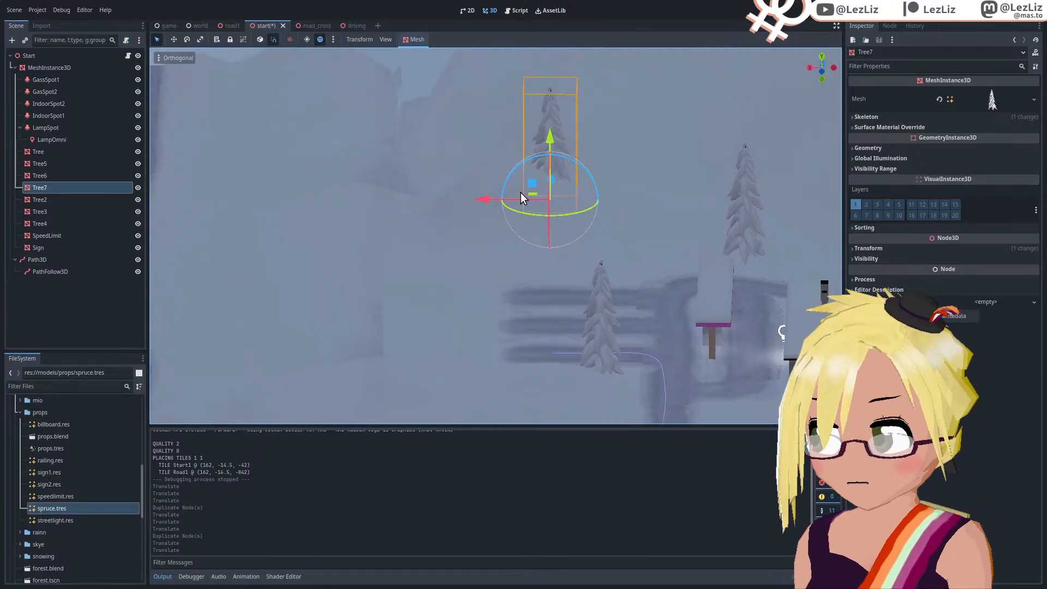
drag(487, 201, 526, 204)
mouse_move(527, 204)
middle_down()
mouse_move(529, 241)
mouse_move(722, 226)
mouse_move(519, 232)
mouse_move(527, 208)
middle_up()
drag(527, 208, 511, 211)
middle_drag(542, 225, 587, 334)
Step: Save the scene, and play the game from its Start option to check the trees along the drive
key(ctrl+s)
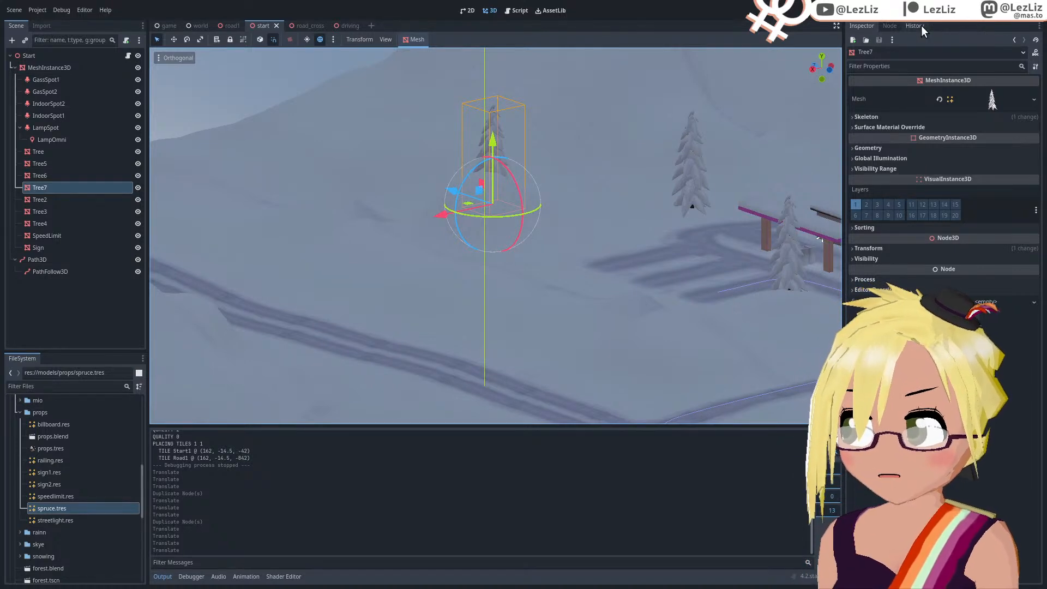
key(F5)
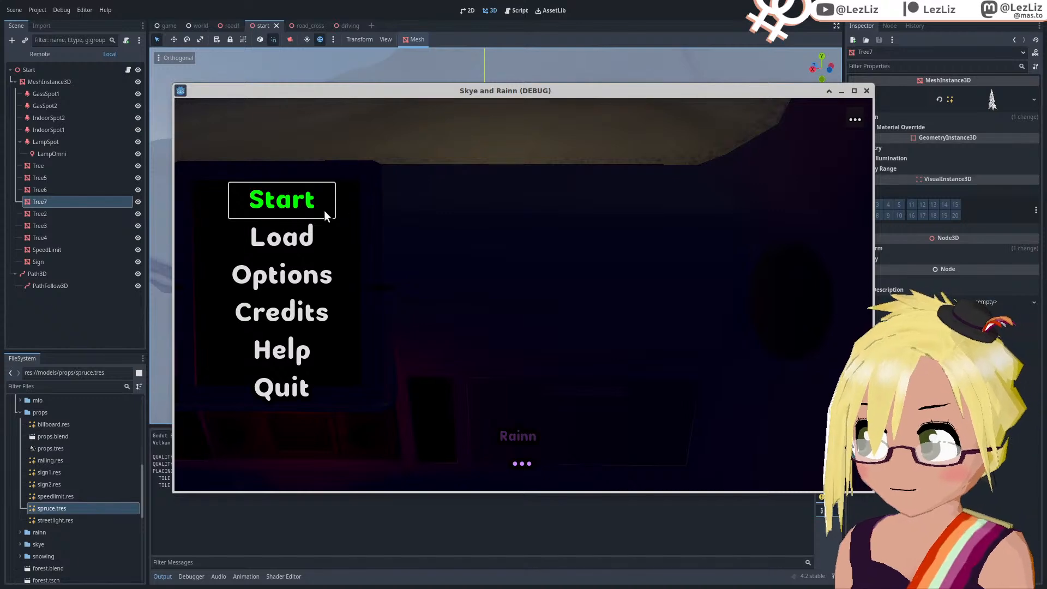
click(297, 202)
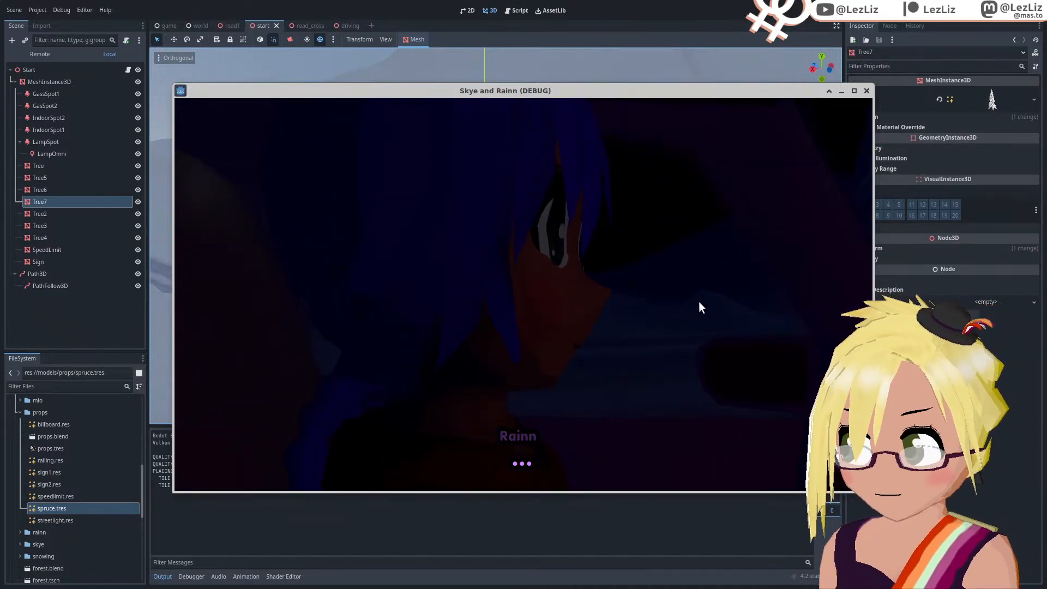
click(867, 91)
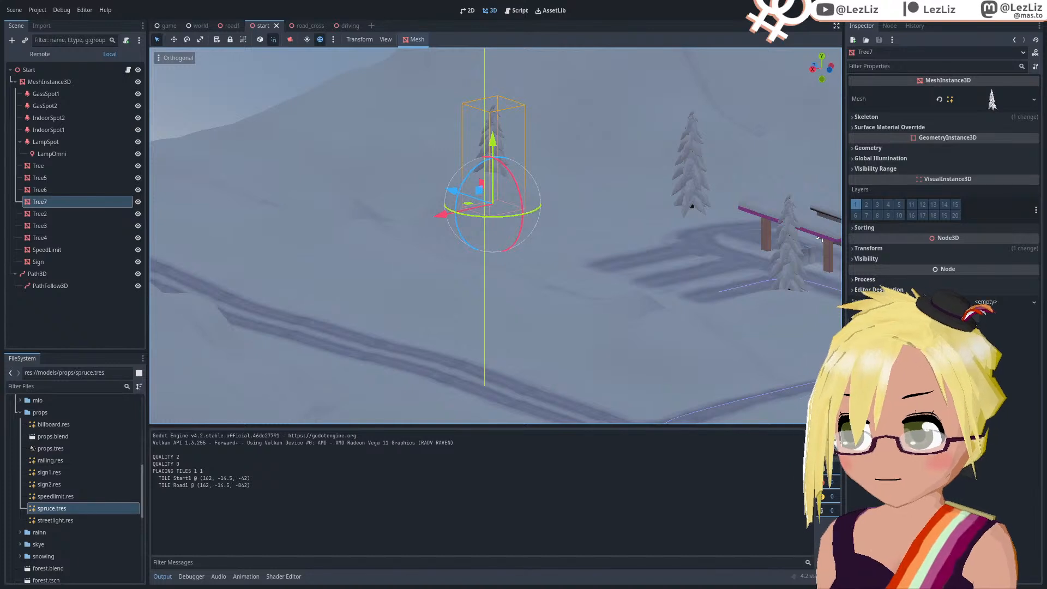
Step: Move Tree7 along X closer to the parking bays, and place the running game window below it with Always on Top enabled
drag(441, 214, 500, 202)
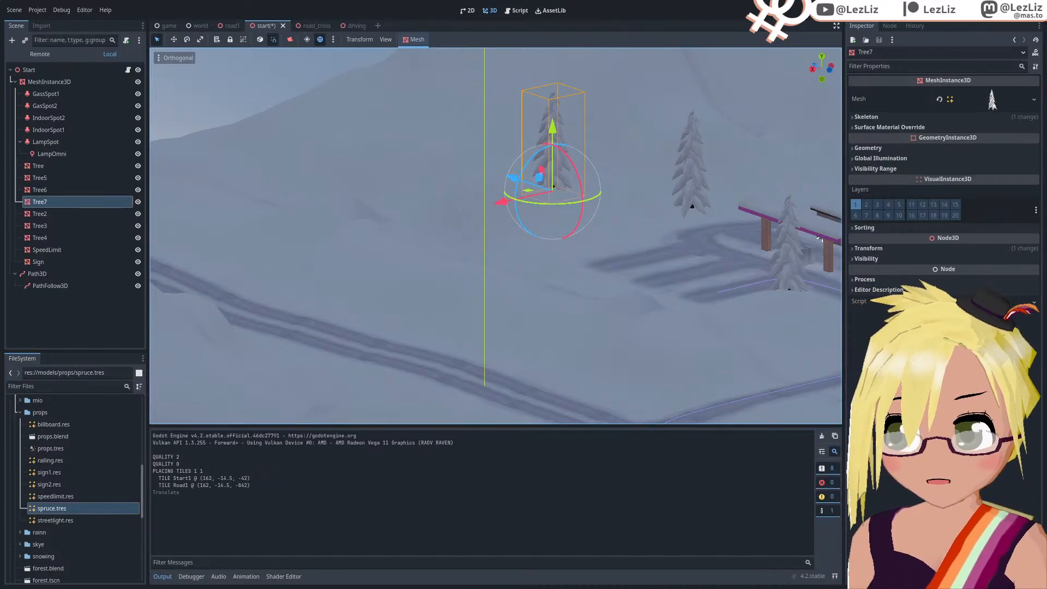
drag(549, 33, 410, 137)
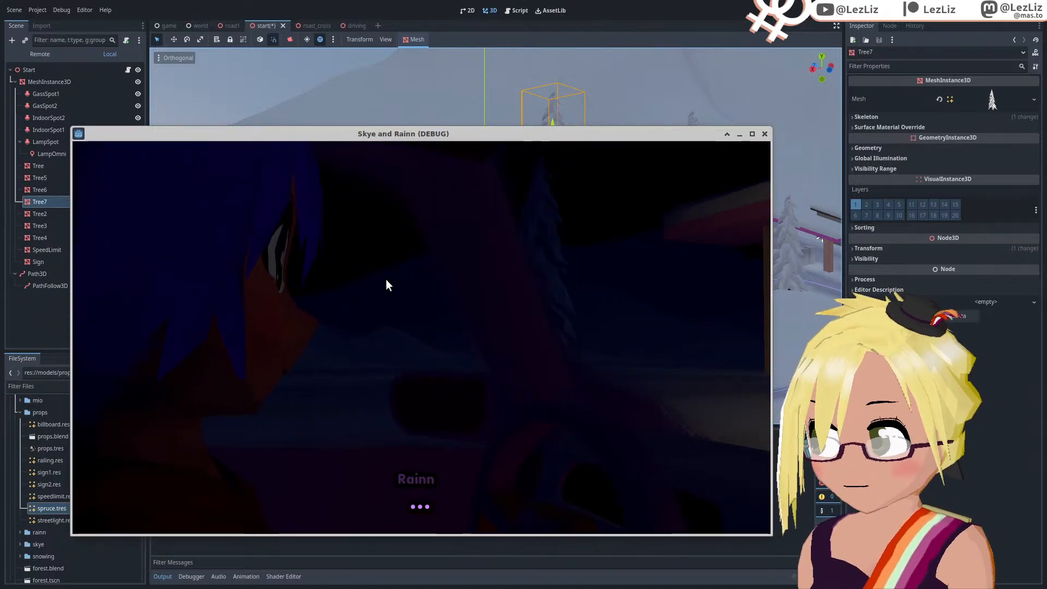
drag(451, 133, 368, 335)
right_click(368, 335)
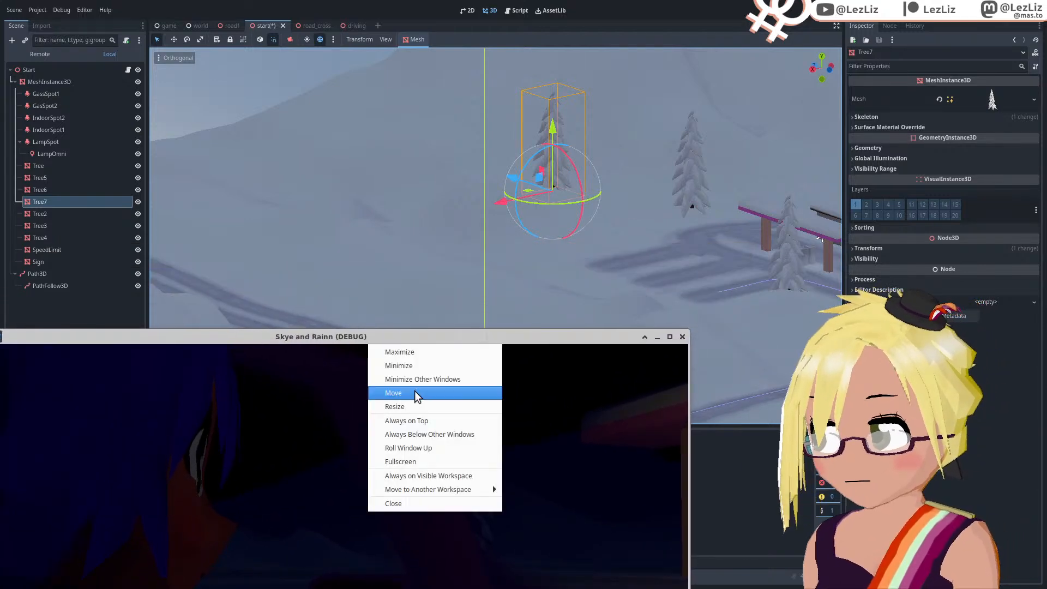
click(420, 420)
Step: Nudge Tree7 slightly further along X towards the gas station and save the scene
mouse_move(501, 202)
mouse_down()
mouse_move(544, 194)
mouse_move(509, 219)
mouse_up()
key(ctrl+s)
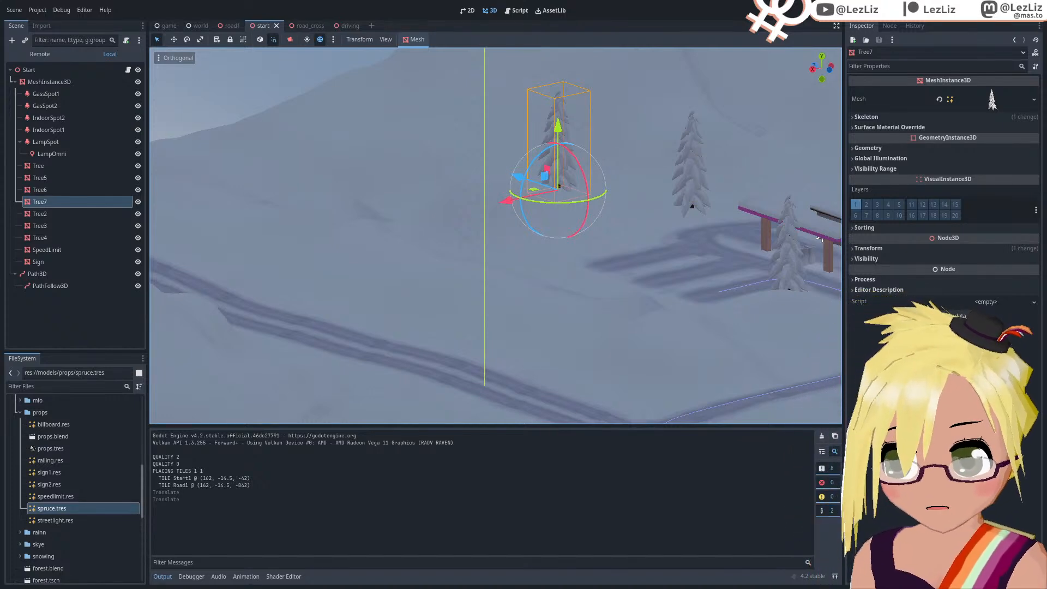
Step: Bring the running game window back into view to check the trees, and close it
key(alt+Tab)
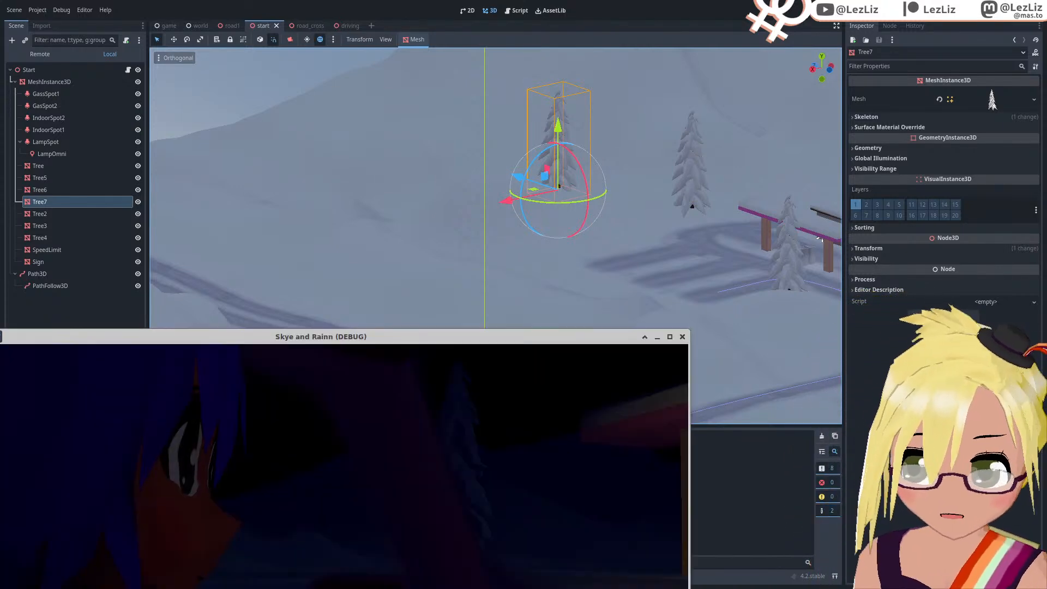
drag(513, 338, 575, 173)
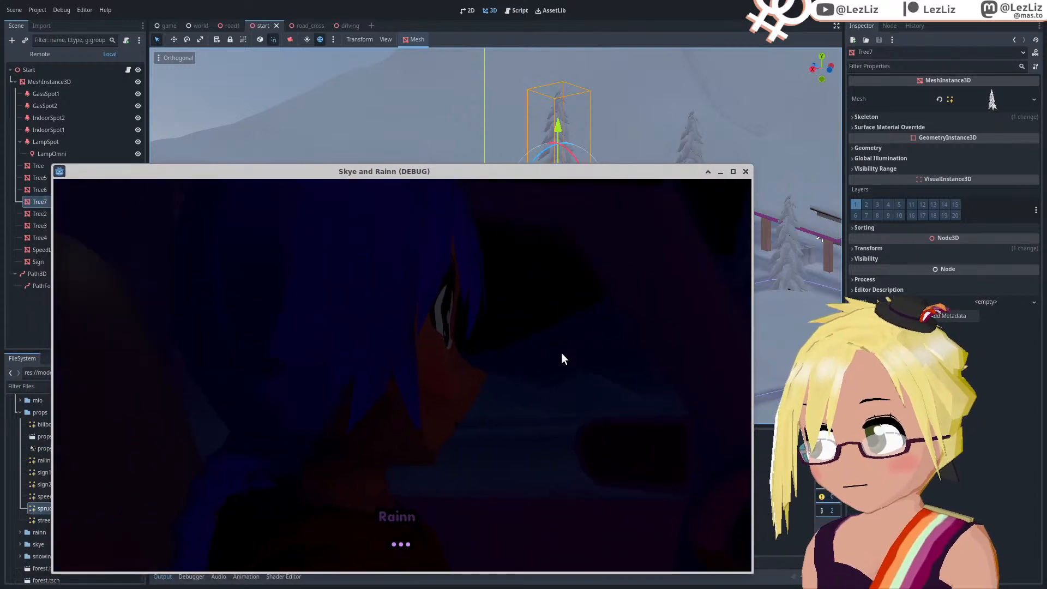
click(746, 171)
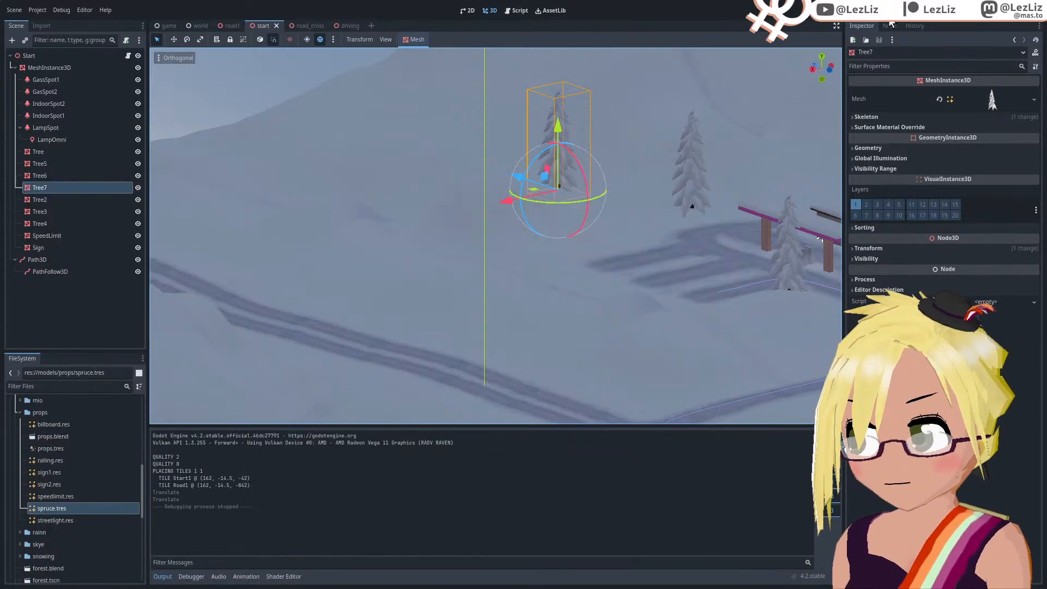
Step: Run the game again from its Start option, watch the drive past the repositioned trees, and close it
key(F5)
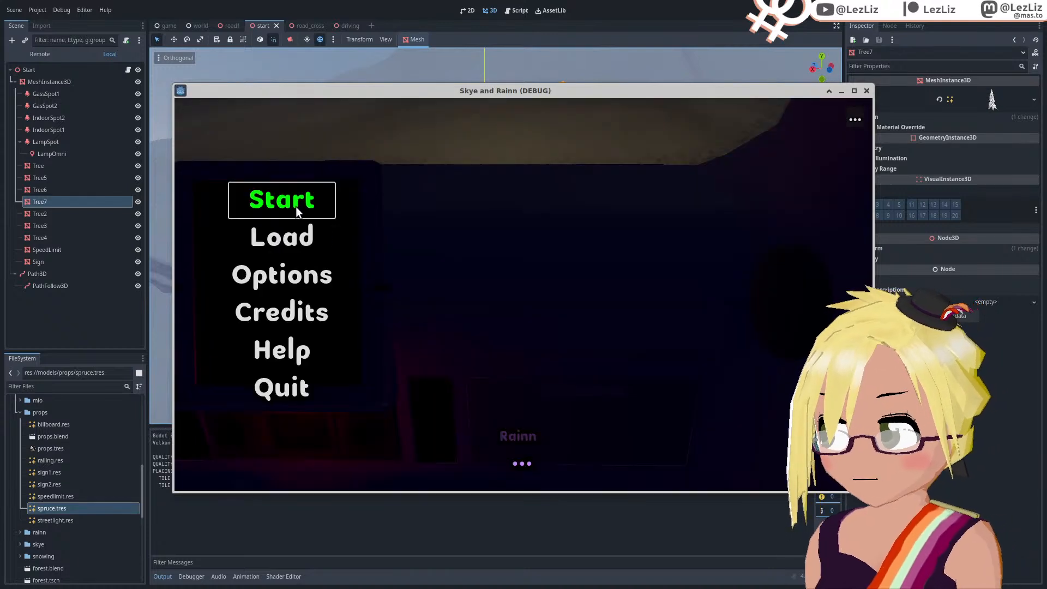
click(295, 210)
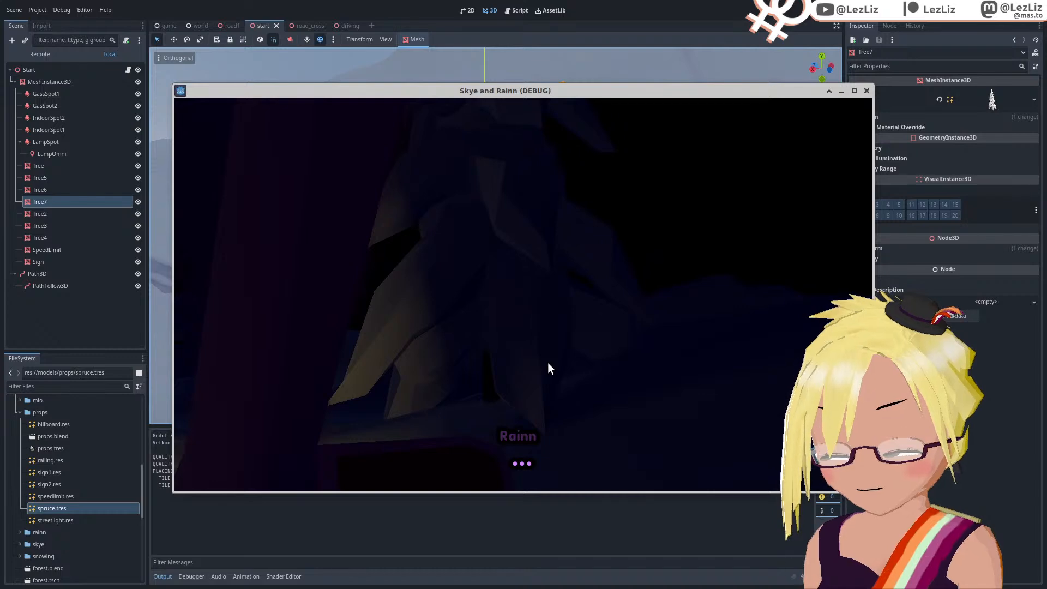
click(863, 93)
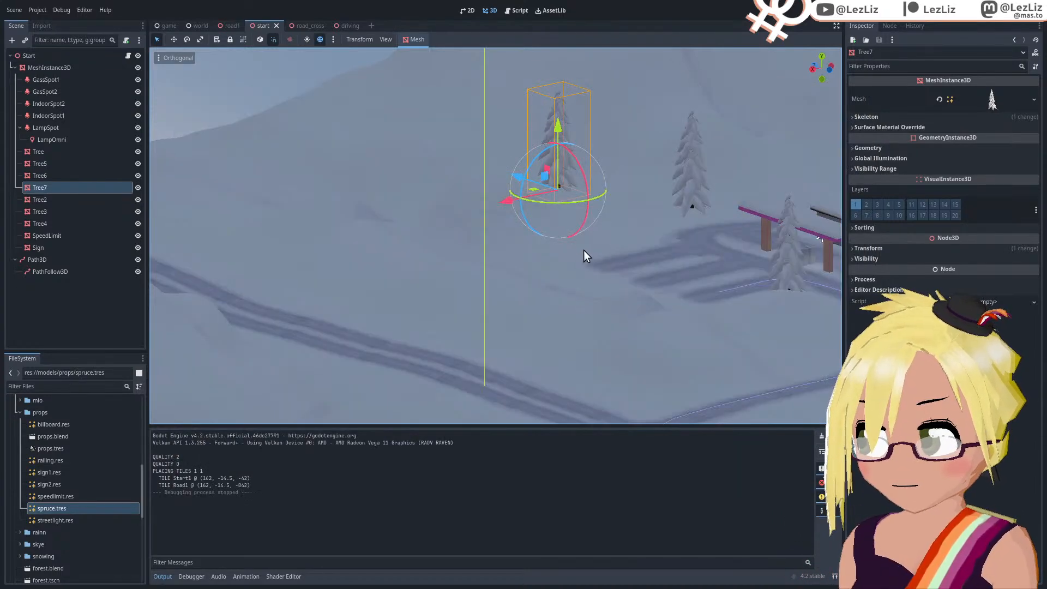
Step: Move Tree4, the spruce beside the parking bays, along Z and X away from the bend of the station's access road
middle_drag(562, 277, 752, 283)
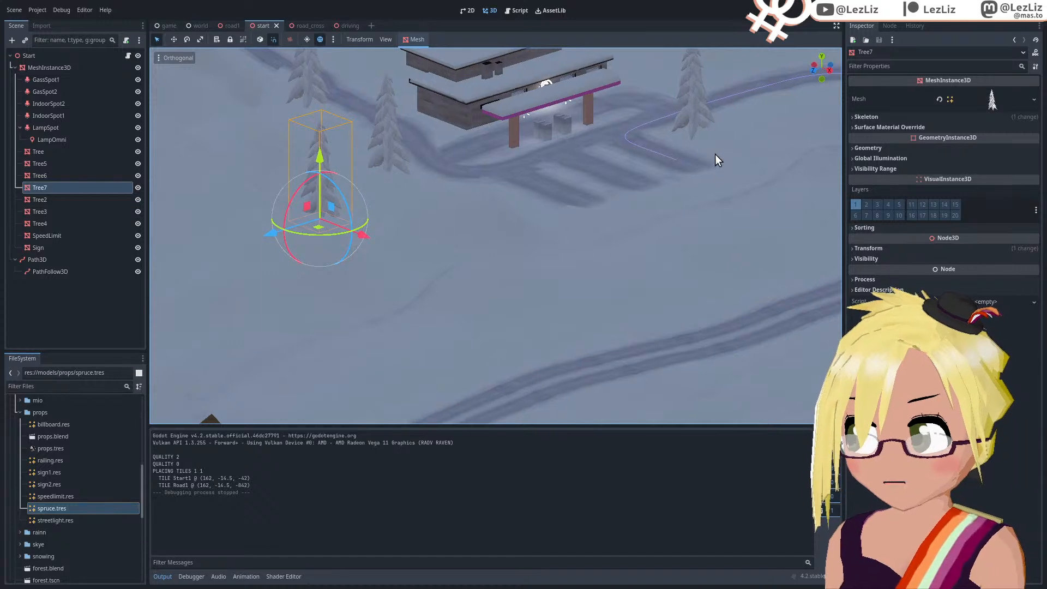
shift+middle_drag(713, 147, 572, 353)
scroll(574, 346, up, 6)
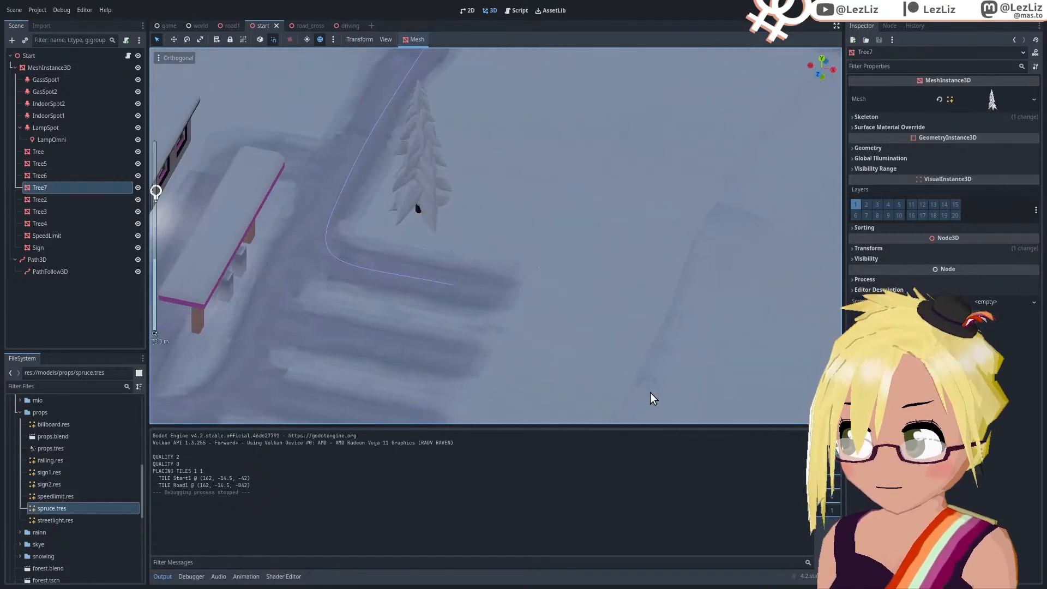
click(424, 208)
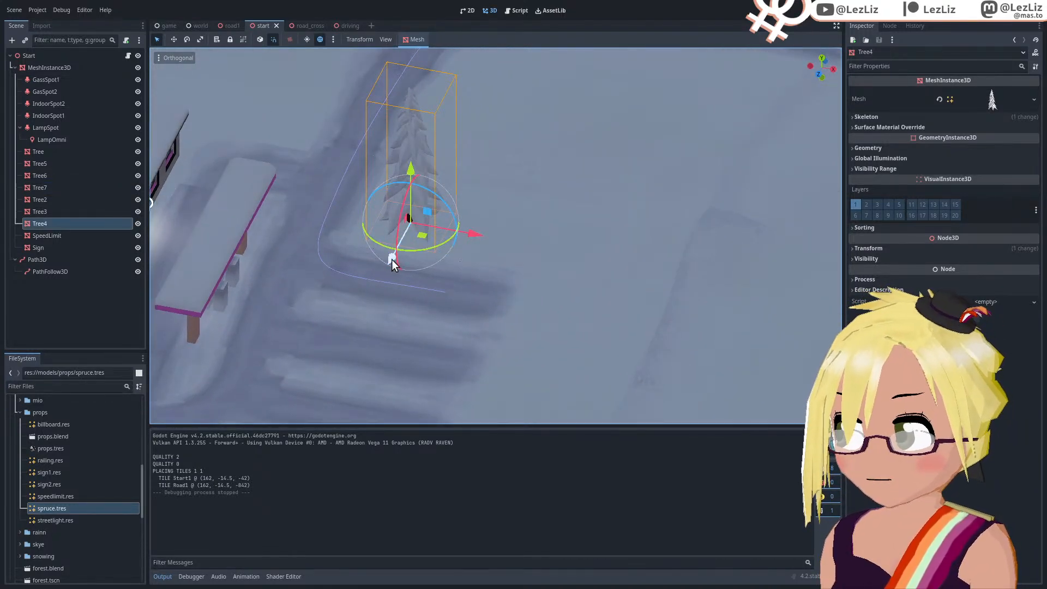
drag(392, 260, 427, 197)
drag(506, 170, 587, 201)
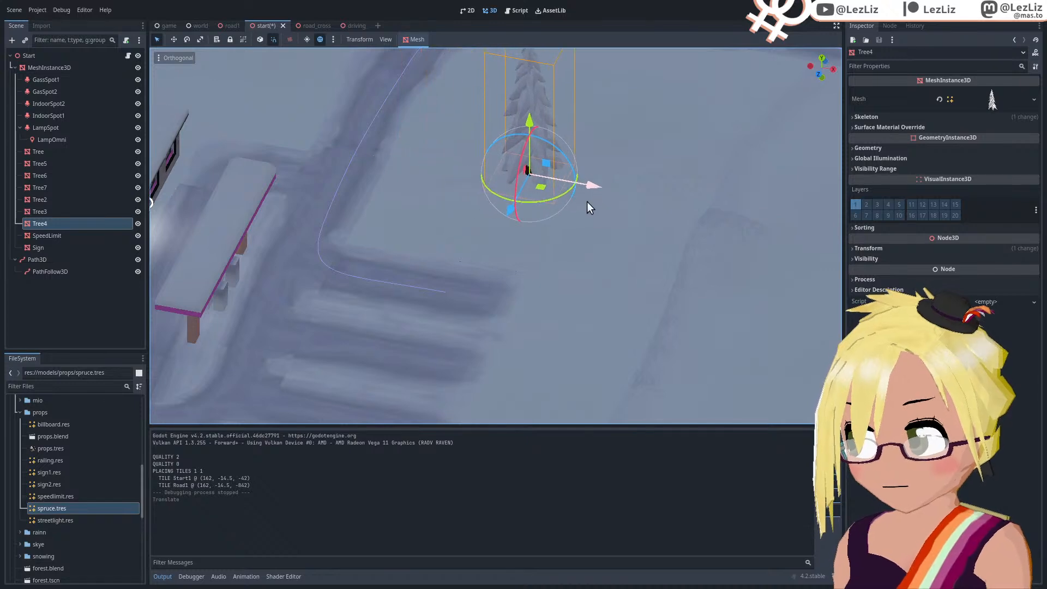
Step: Lower Tree4 slightly so its base meets the snow, and save the scene
middle_drag(486, 253, 527, 227)
shift+middle_drag(479, 281, 591, 184)
scroll(501, 245, up, 6)
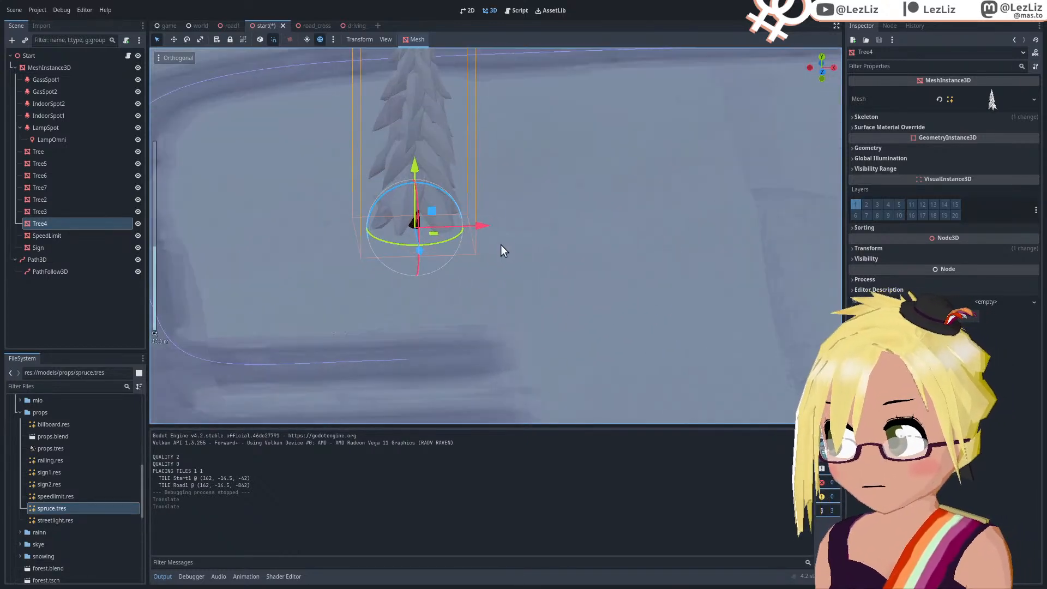
drag(410, 167, 413, 172)
middle_drag(478, 253, 410, 247)
scroll(410, 248, down, 4)
shift+middle_drag(646, 277, 473, 305)
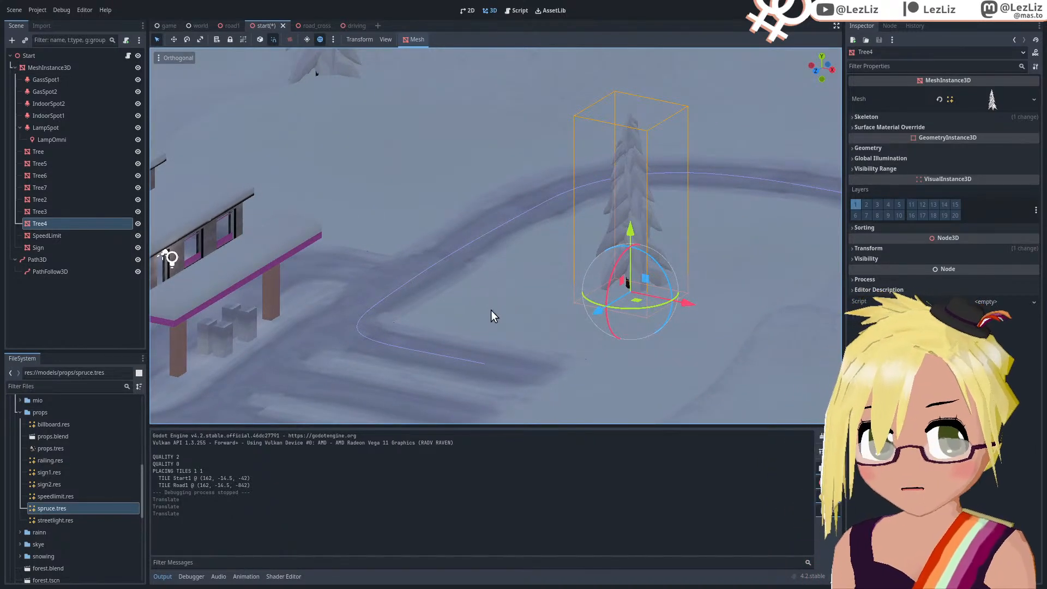
key(ctrl+s)
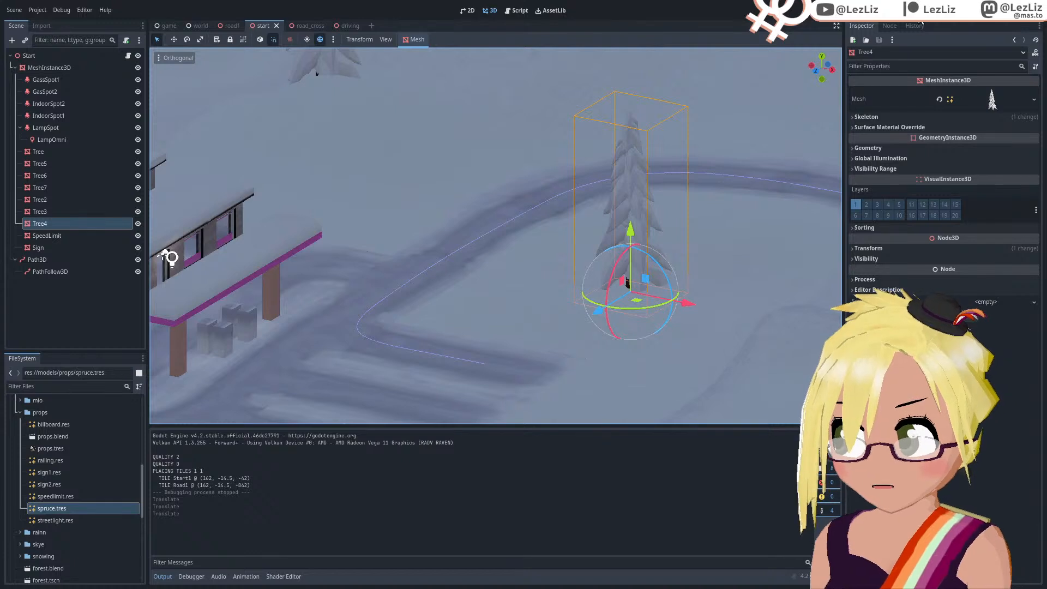
Step: Run the game from Start, load save File 1, watch the drive past the trees, and close the game
key(F5)
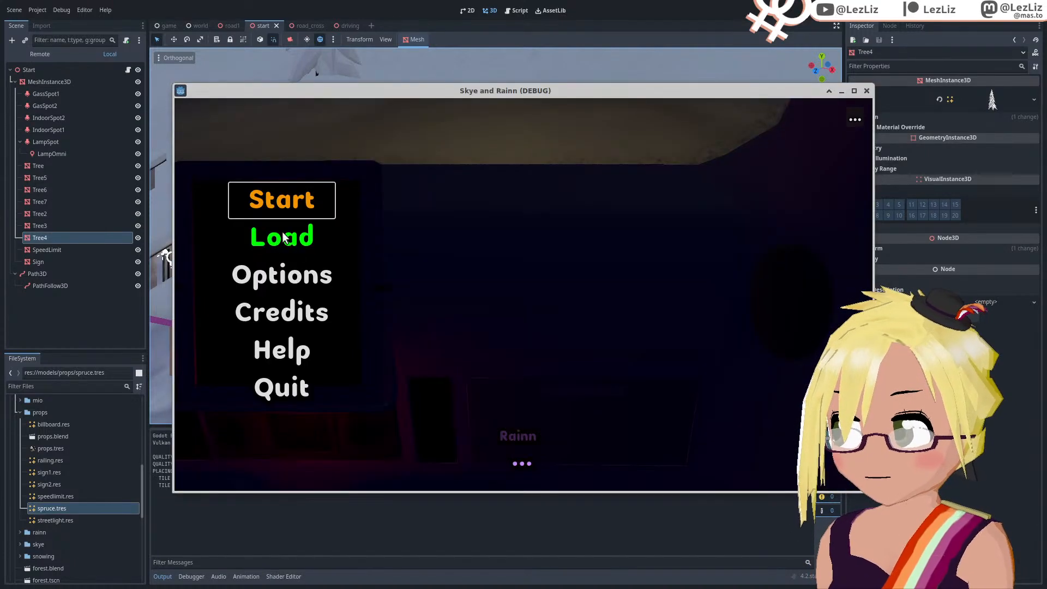
click(279, 209)
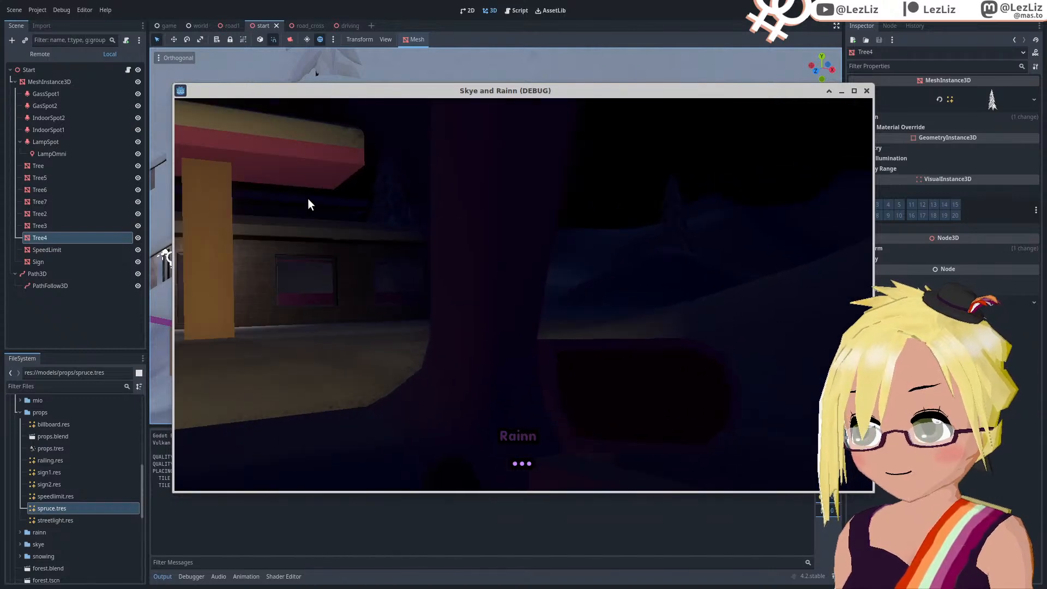
key(Escape)
click(529, 293)
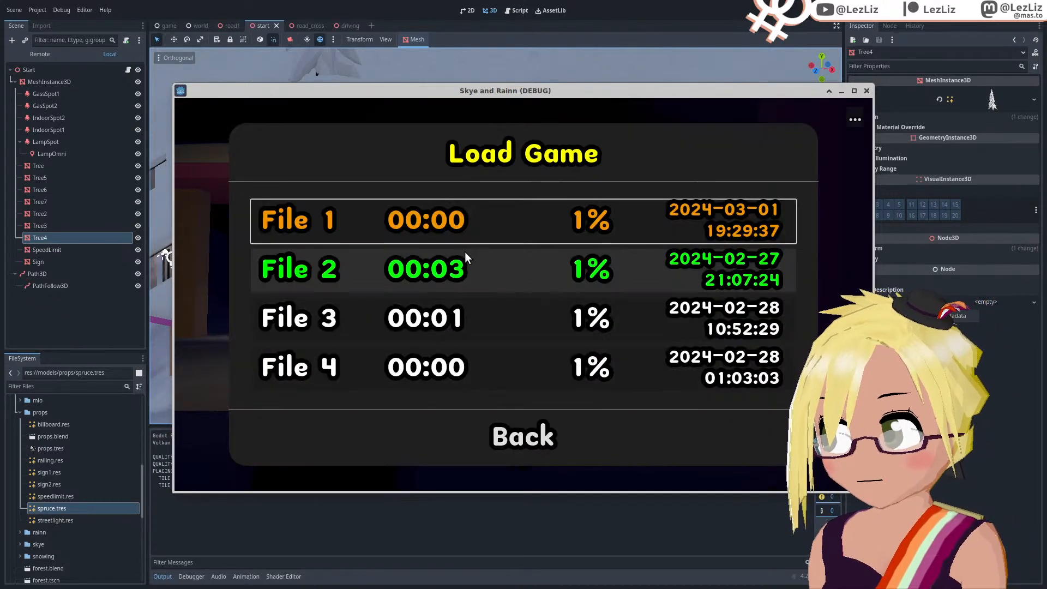
click(444, 234)
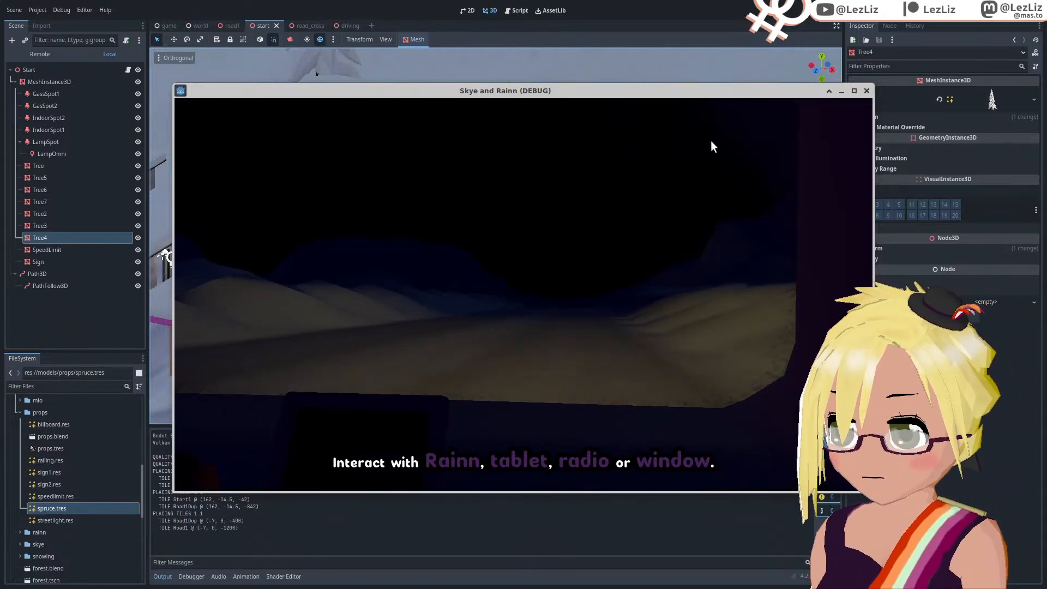
click(866, 91)
Step: Duplicate Tree3 and move the copy along X to the opposite side of the main road
scroll(465, 227, down, 12)
middle_drag(464, 227, 516, 257)
shift+middle_drag(550, 183, 428, 267)
scroll(434, 298, up, 6)
click(395, 221)
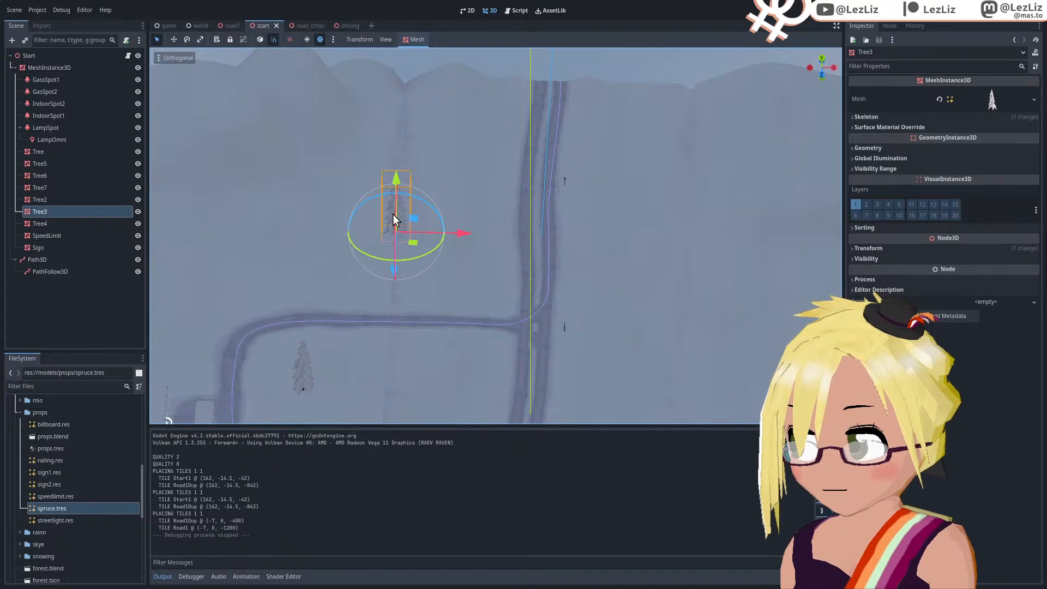
right_click(71, 207)
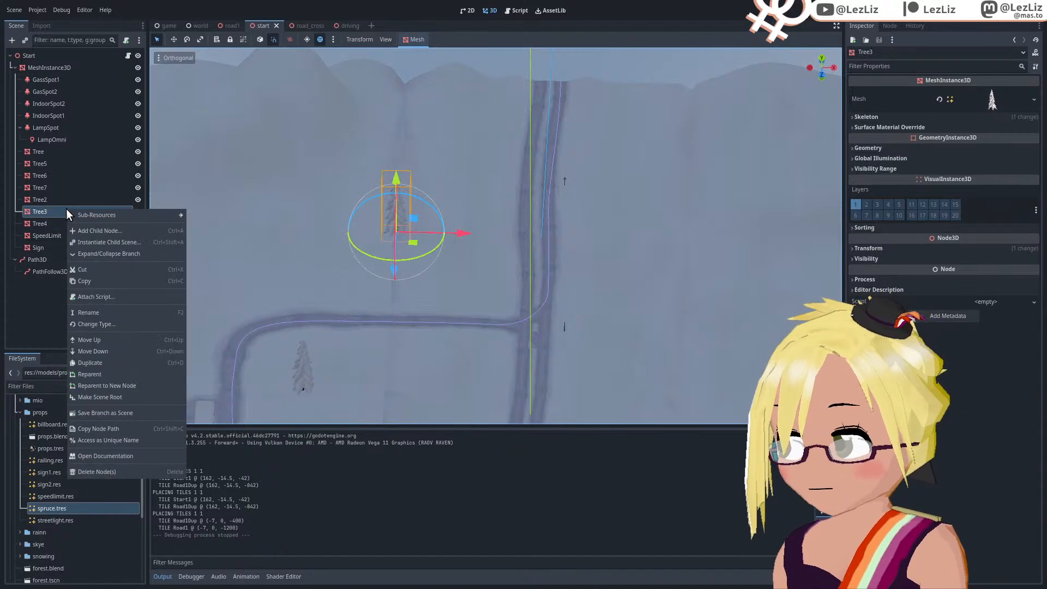
click(114, 364)
drag(461, 234, 730, 249)
Step: Nudge Tree8 slightly on the slope across the main road to refine its placement
middle_drag(378, 344, 786, 273)
scroll(466, 280, up, 6)
scroll(484, 309, up, 2)
drag(457, 302, 449, 301)
middle_drag(450, 301, 545, 326)
scroll(552, 321, up, 10)
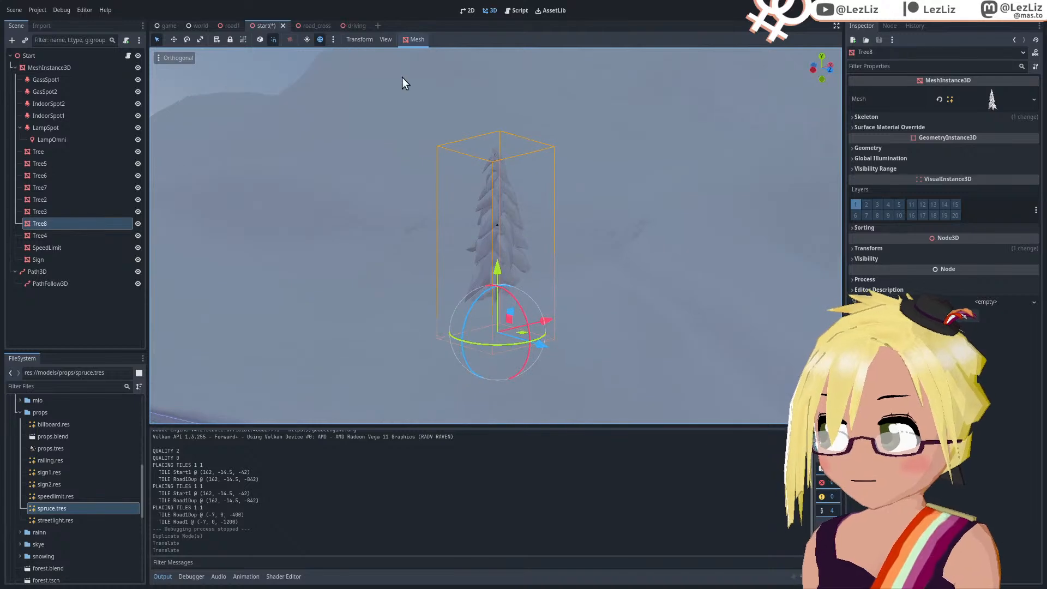
Step: Turn on the preview sunlight, raise Tree8 along Y, and shift it across the snowy slope behind the sign
click(306, 37)
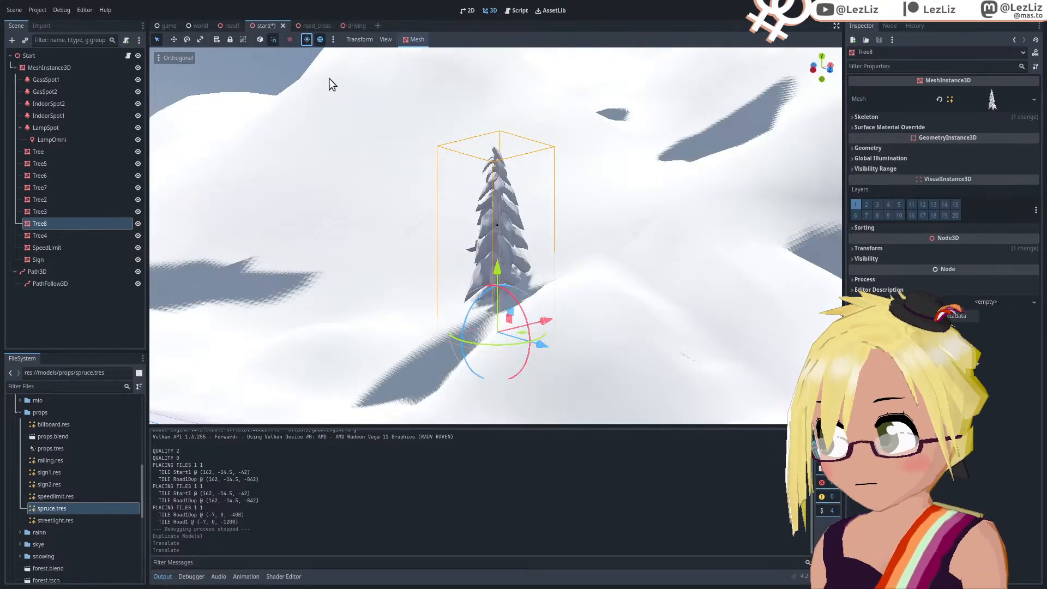
scroll(393, 164, down, 7)
middle_drag(540, 284, 535, 306)
scroll(535, 305, up, 4)
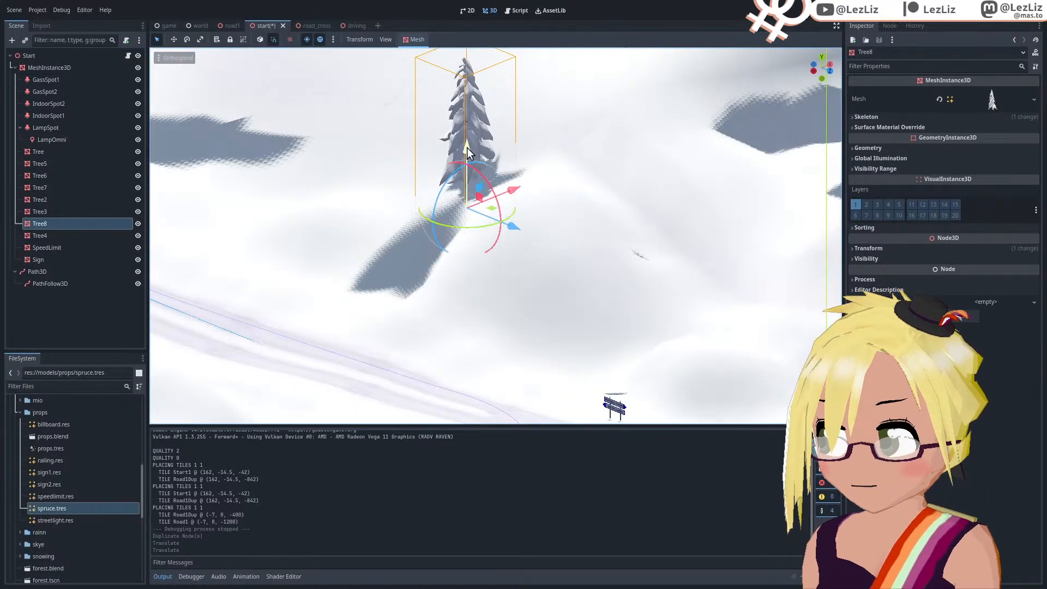
drag(467, 146, 470, 125)
drag(513, 162, 730, 258)
Step: Fine-tune Tree8 along X and Z on the hillside, and lower it so its trunk sits in the snow
scroll(665, 247, down, 8)
middle_drag(729, 252, 597, 281)
scroll(700, 283, up, 8)
shift+middle_drag(700, 283, 531, 273)
scroll(532, 272, up, 4)
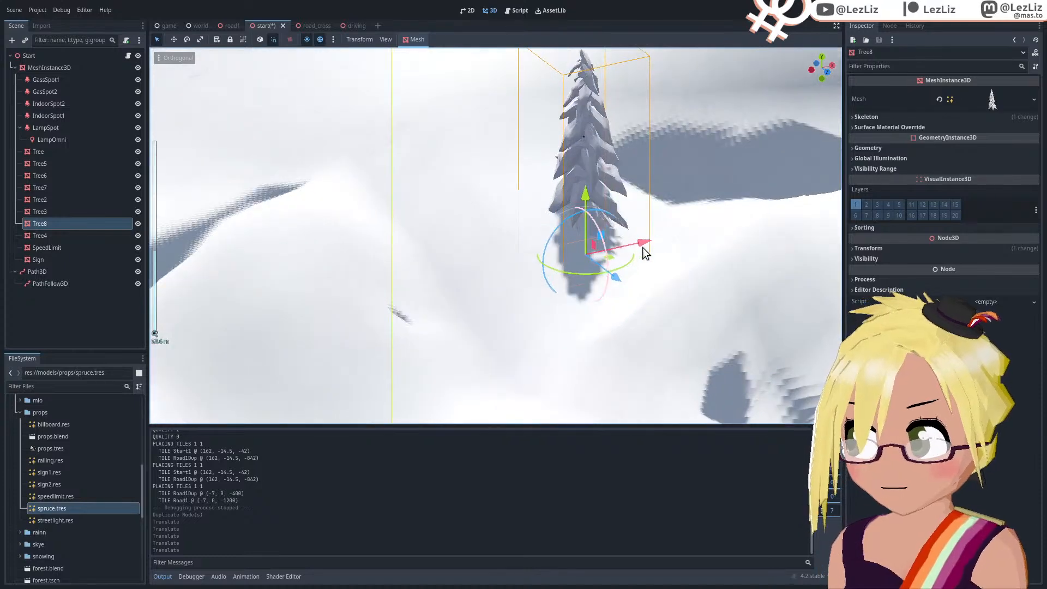
drag(644, 238, 666, 232)
drag(638, 271, 686, 311)
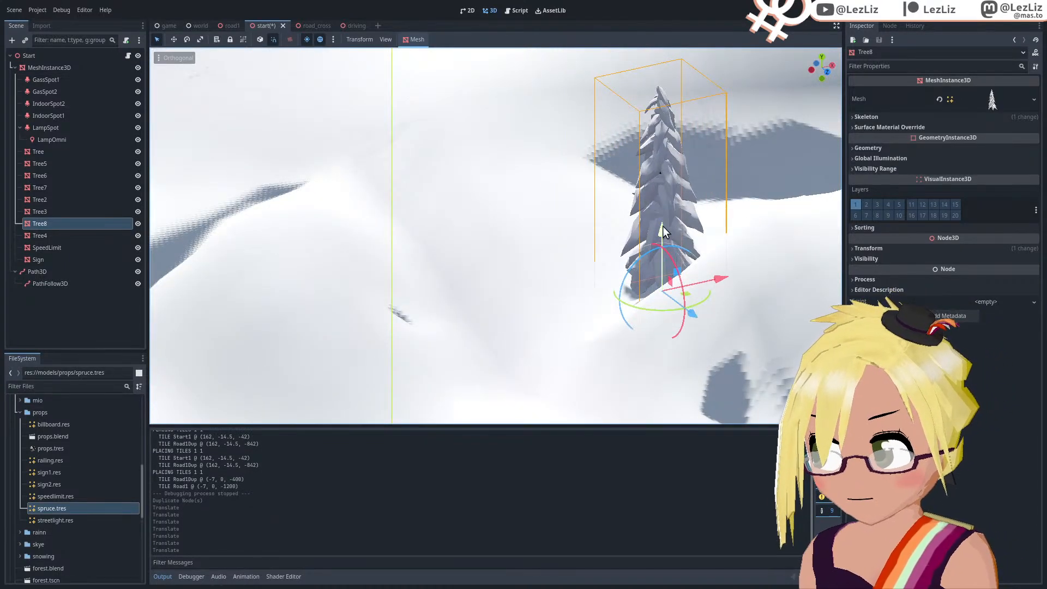
drag(662, 227, 663, 246)
Step: Duplicate Tree8 and move the copy along Z across the hillside behind the sign
scroll(568, 267, down, 16)
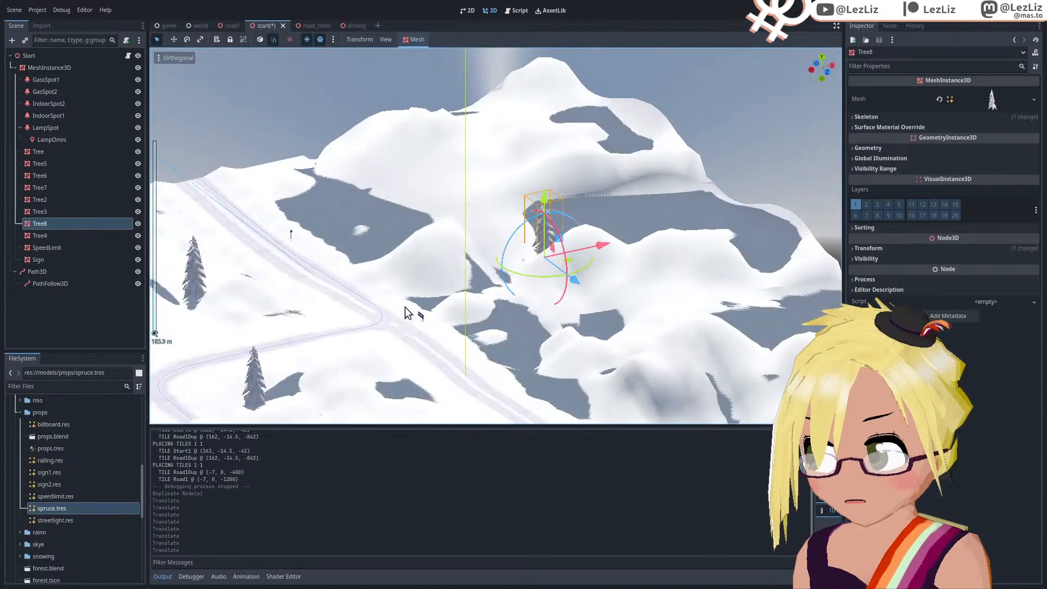
middle_drag(405, 307, 443, 339)
scroll(443, 297, up, 4)
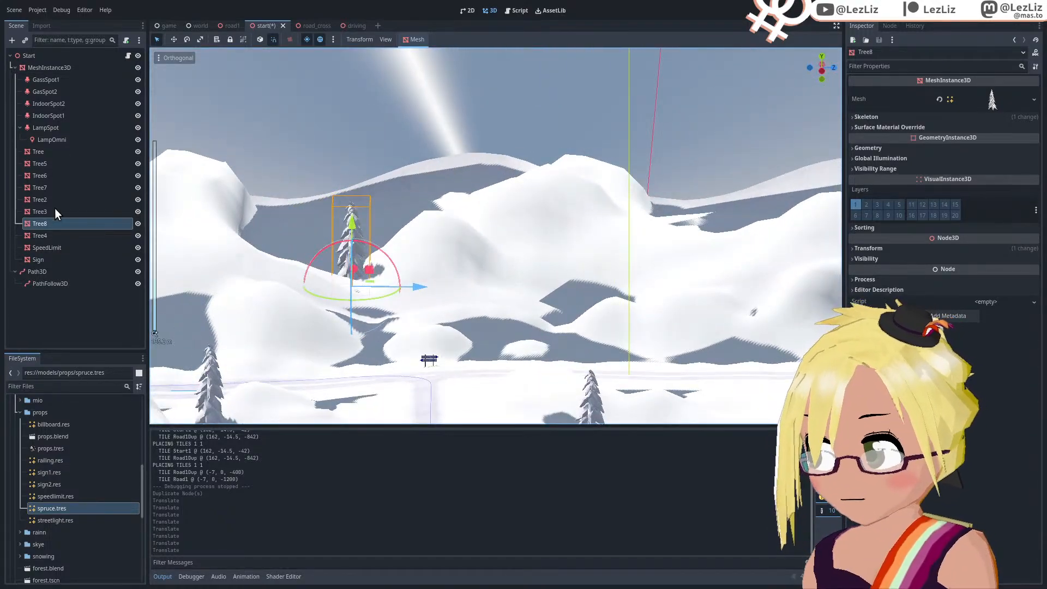
right_click(51, 224)
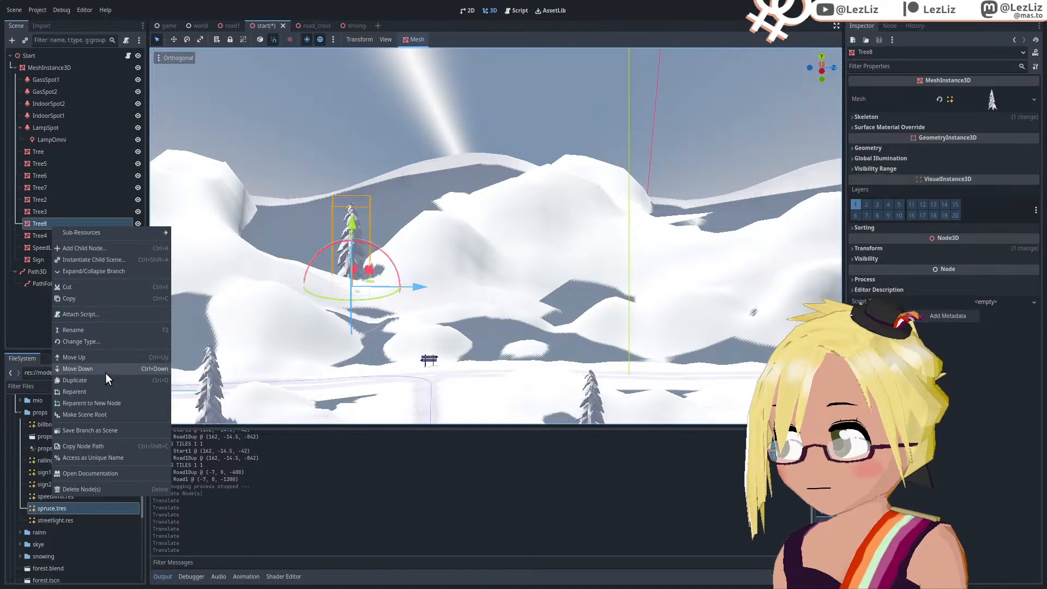
click(76, 380)
drag(421, 289, 643, 293)
Step: Move Tree9 along X closer to the main road and lower it onto the snow
middle_drag(575, 321, 603, 329)
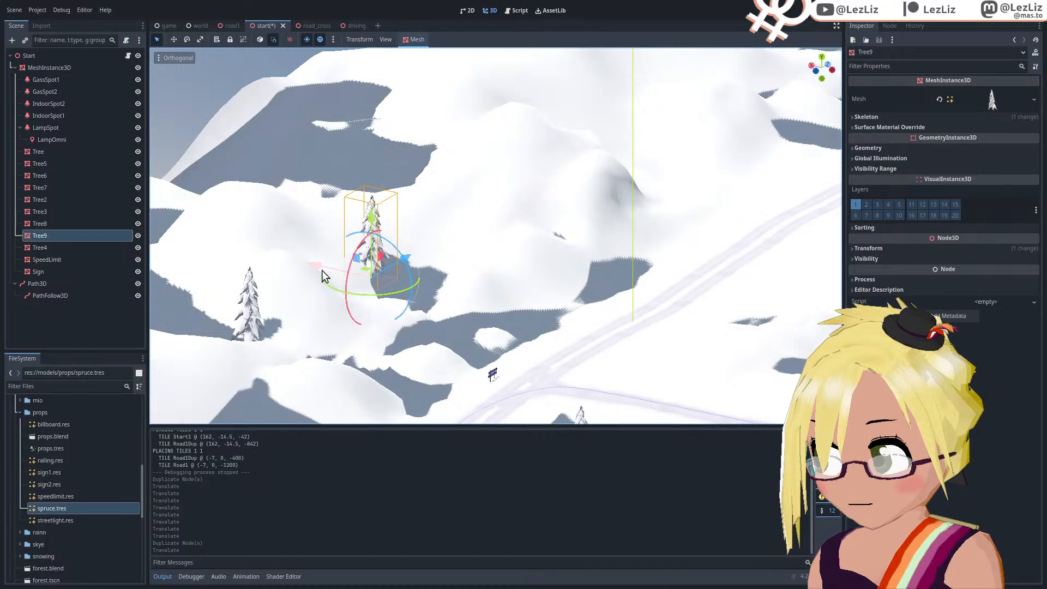
drag(321, 270, 369, 287)
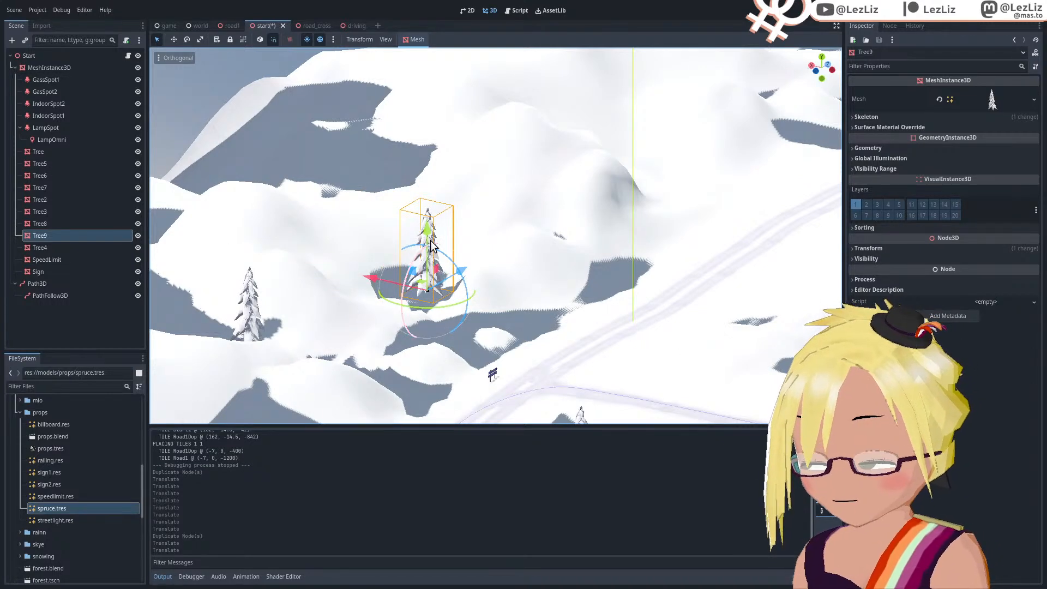
drag(427, 231, 429, 263)
middle_drag(429, 263, 514, 295)
Step: Duplicate Tree9 and move the copy along Z past the sign to the slope near the speed limit sign
right_click(47, 237)
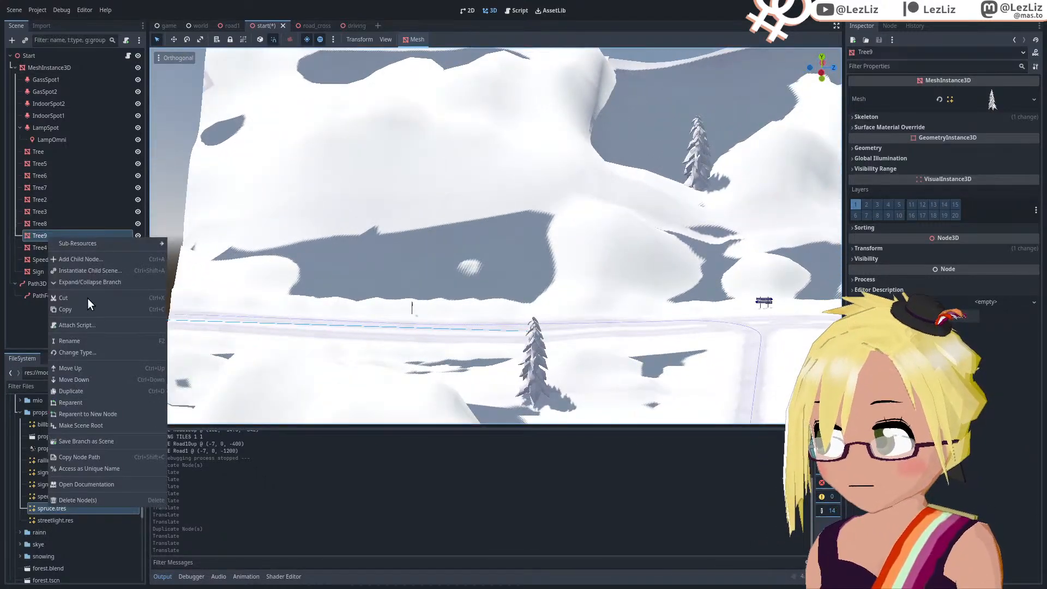
click(95, 390)
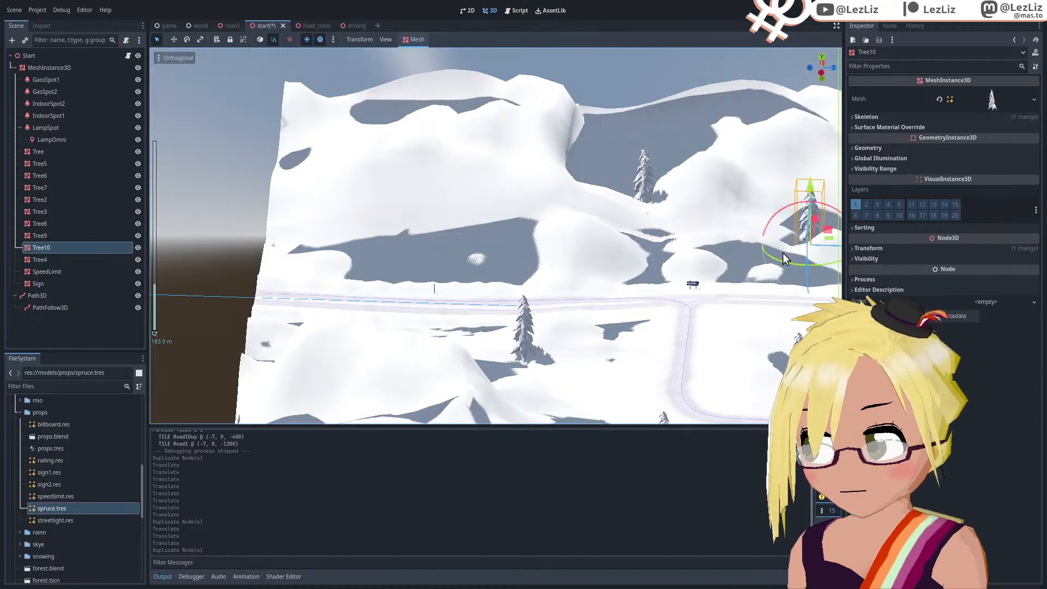
shift+middle_drag(764, 253, 704, 248)
drag(806, 250, 466, 246)
middle_drag(466, 247, 277, 240)
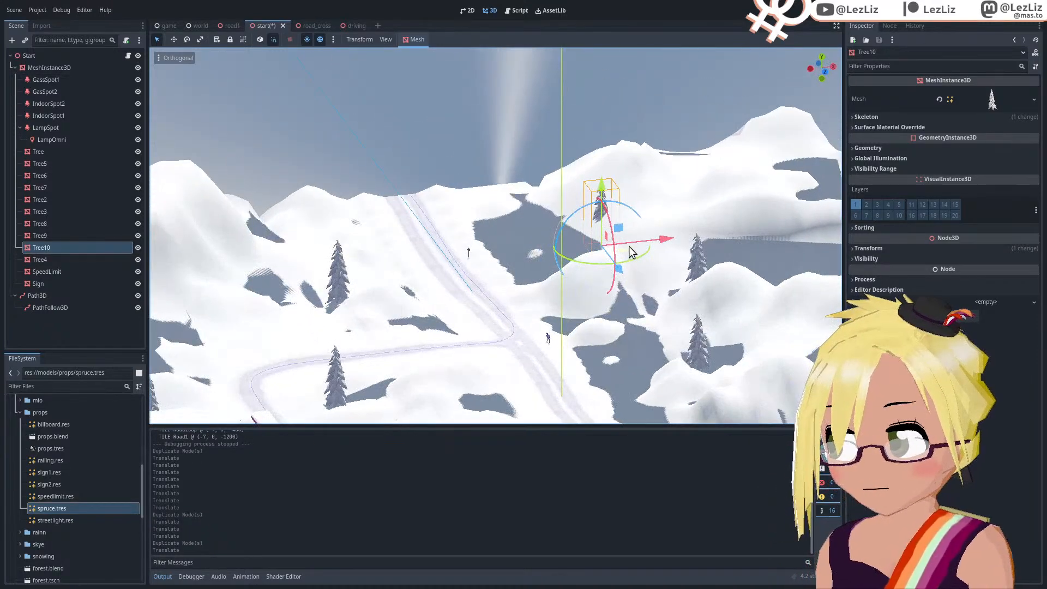
Step: Move Tree10 closer to the main road behind the speed limit sign, and lower it to the ground
shift+middle_drag(700, 263, 624, 273)
scroll(624, 274, up, 8)
drag(617, 270, 486, 280)
middle_drag(273, 318, 582, 206)
scroll(562, 215, up, 5)
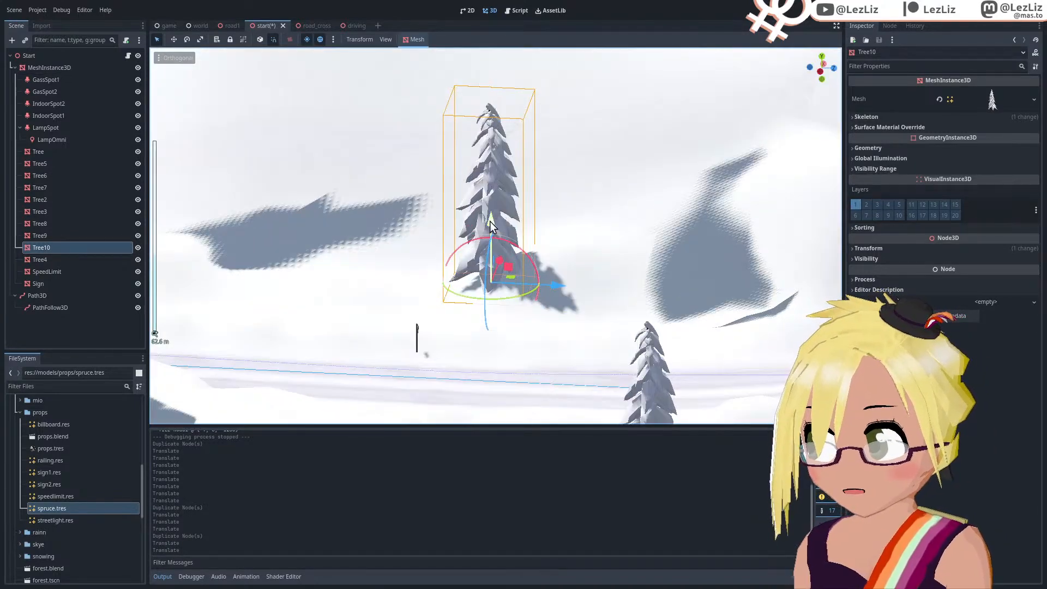
drag(491, 217, 490, 233)
Step: Shift Tree10 along X farther from the main road, turning off the preview sunlight
middle_drag(452, 251, 492, 294)
drag(492, 288, 319, 319)
scroll(314, 317, down, 3)
middle_drag(306, 315, 388, 309)
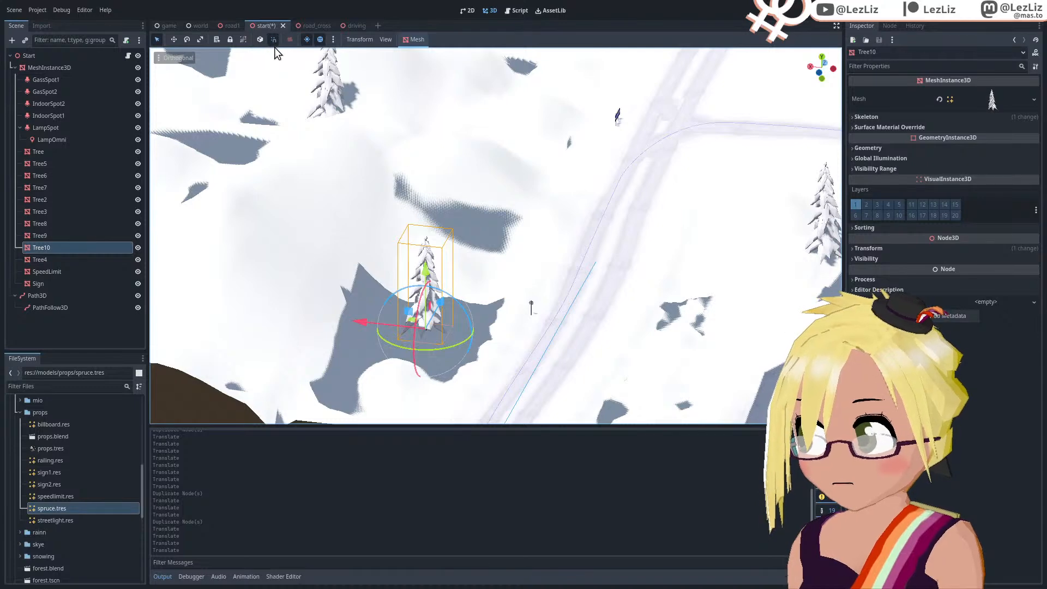
click(307, 41)
middle_drag(443, 259, 436, 223)
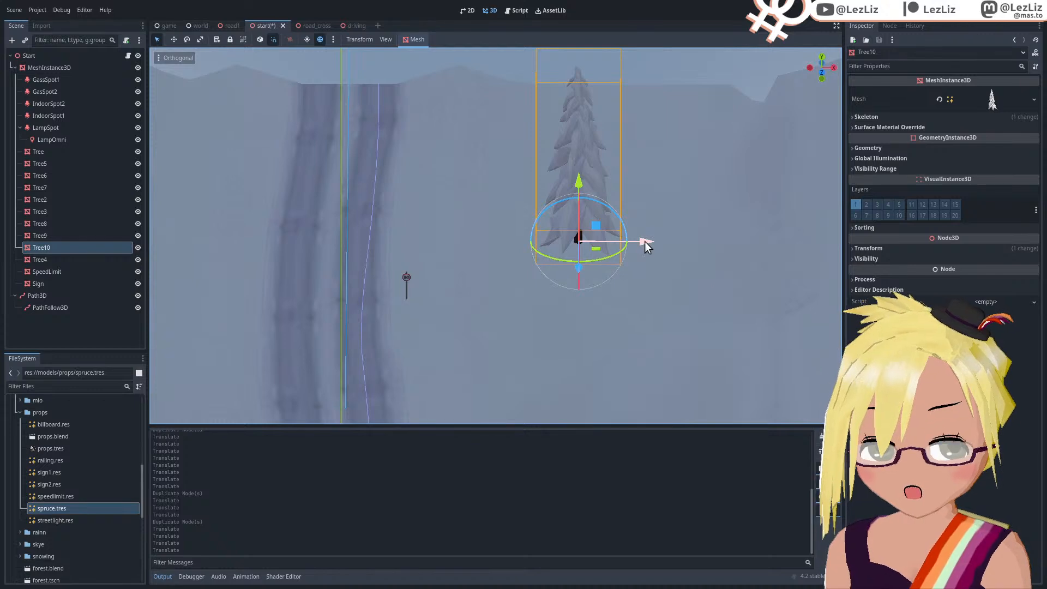
drag(645, 242, 702, 247)
Step: Check Tree10's base from several angles and lower it slightly into the snow
middle_drag(476, 285, 603, 276)
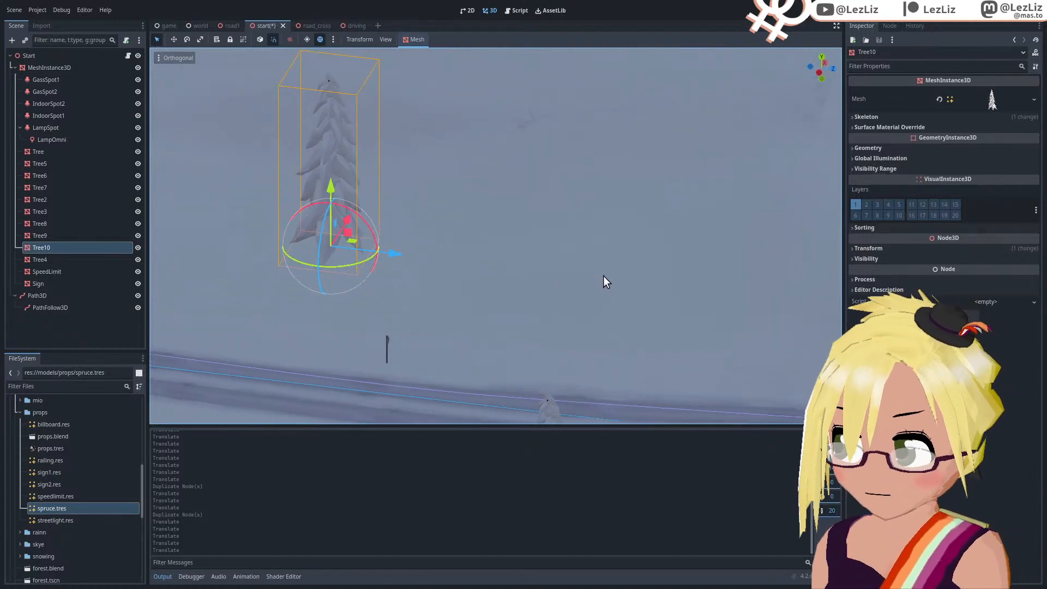
middle_drag(511, 238, 383, 225)
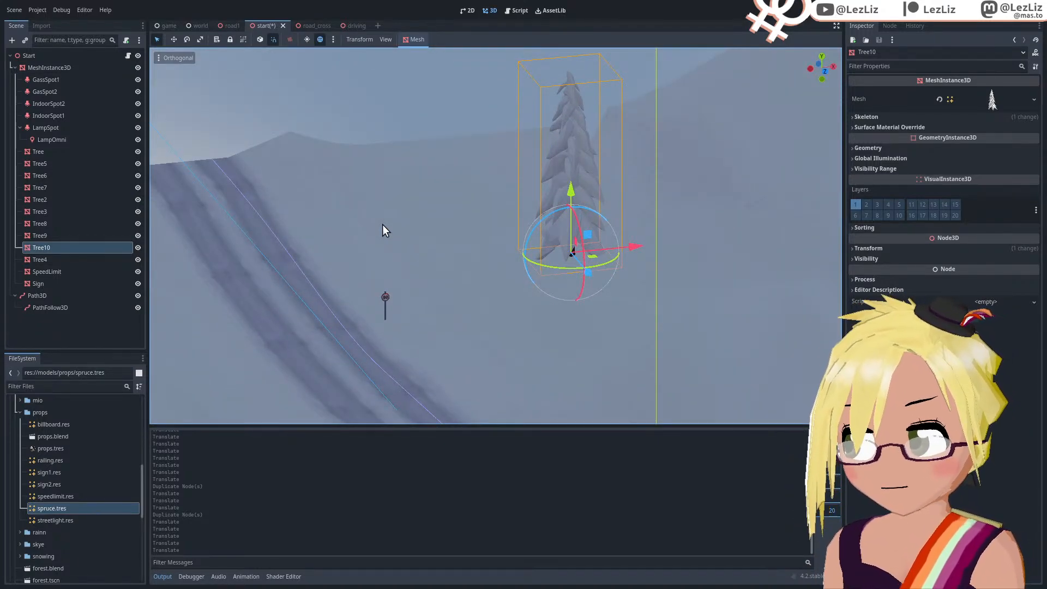
middle_drag(382, 224, 502, 245)
middle_drag(293, 246, 559, 297)
drag(545, 237, 545, 247)
Step: Nudge Tree10 a little farther from the main road along X
scroll(545, 247, down, 8)
middle_drag(529, 253, 450, 290)
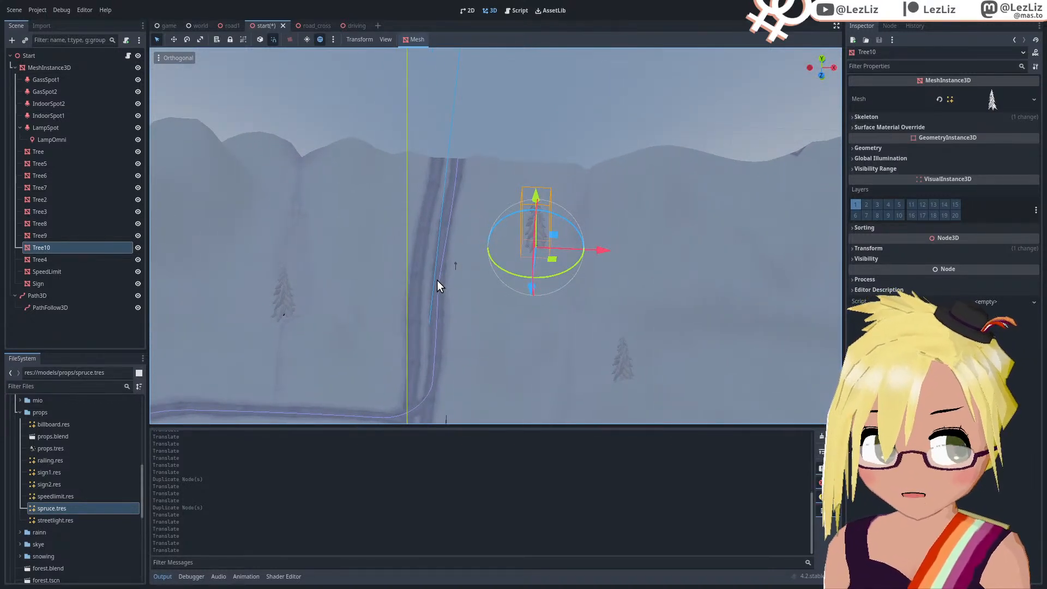
scroll(437, 280, up, 8)
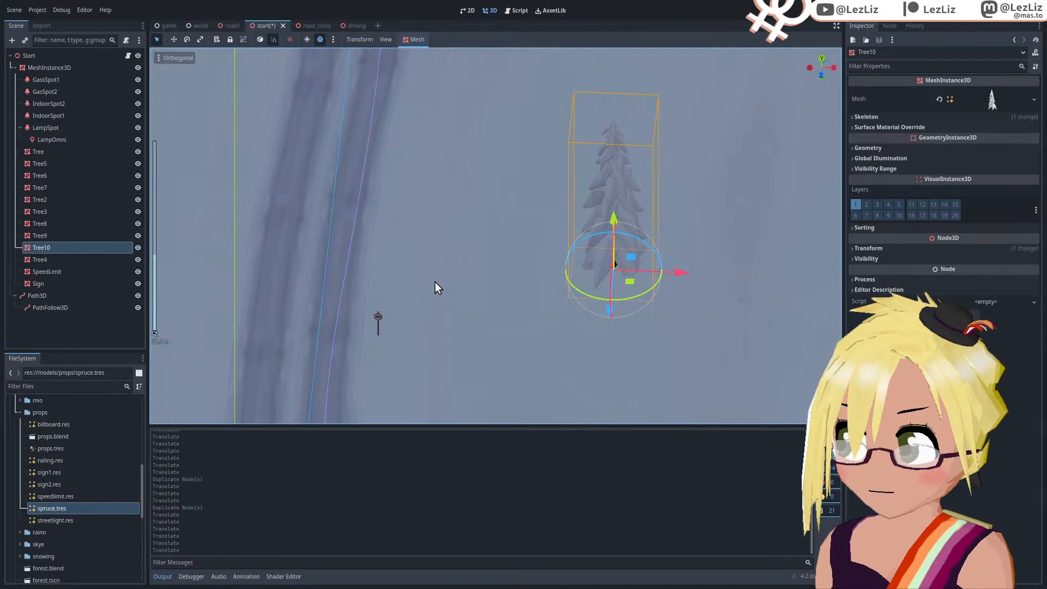
scroll(434, 283, down, 2)
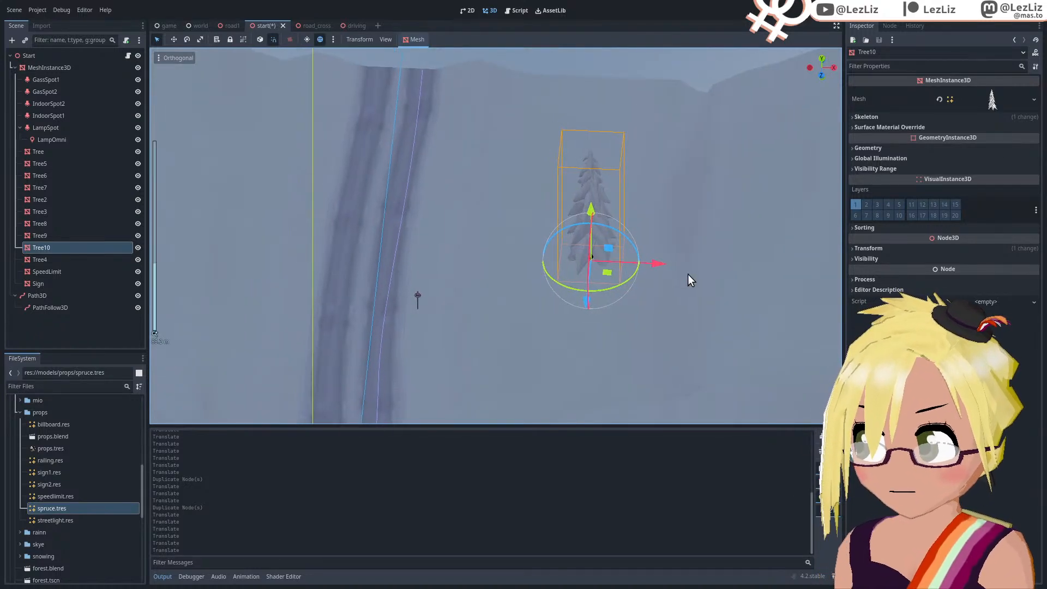
mouse_move(661, 264)
mouse_down()
mouse_move(700, 270)
mouse_move(670, 267)
mouse_up()
middle_drag(444, 264, 545, 238)
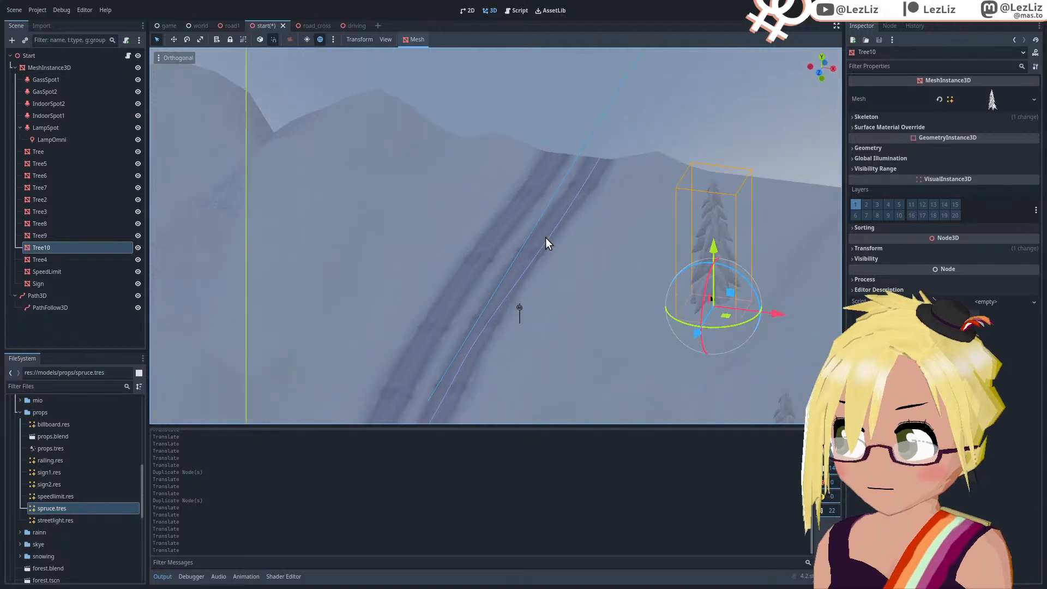
Step: Duplicate Tree10 and move the copy along X to the opposite side of the main road
right_click(62, 248)
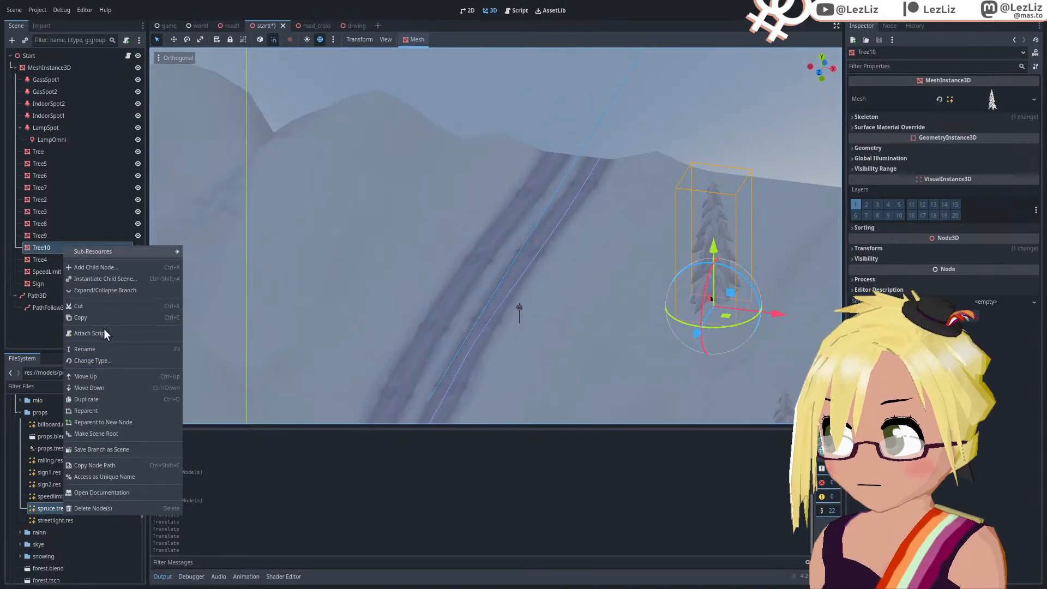
click(86, 399)
drag(779, 314, 346, 258)
middle_drag(345, 257, 535, 274)
scroll(473, 239, up, 3)
Step: Reposition Tree11 on the snowy slope beside the road and raise it slightly toward ground level
drag(472, 239, 503, 192)
mouse_move(503, 192)
middle_down()
mouse_move(524, 210)
mouse_move(587, 193)
mouse_move(626, 162)
mouse_move(518, 191)
middle_up()
drag(314, 254, 369, 221)
middle_drag(369, 222, 406, 212)
drag(389, 212, 364, 218)
middle_drag(364, 218, 401, 169)
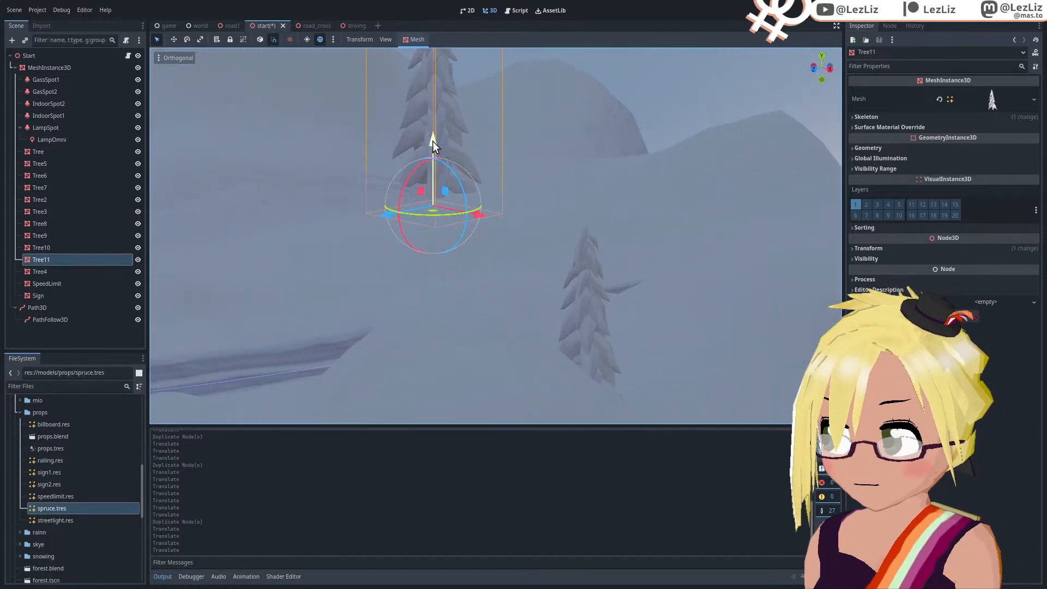
drag(433, 142, 430, 123)
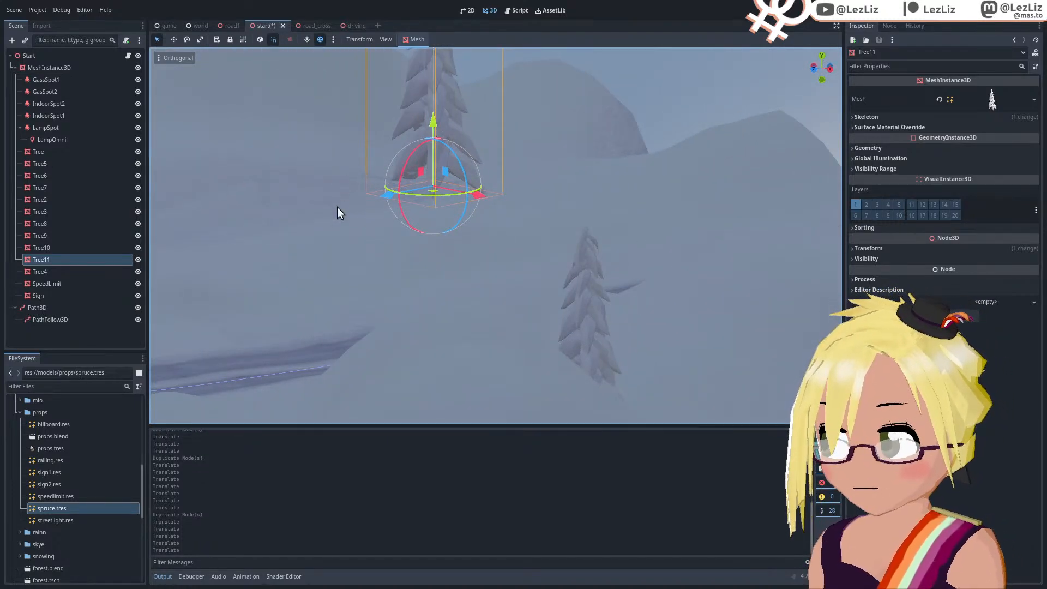
Step: Shift Tree11 across the slope and adjust its base to the snow surface, checking it from several angles
middle_drag(337, 212, 387, 246)
drag(387, 245, 514, 231)
middle_drag(443, 263, 537, 284)
drag(496, 246, 455, 257)
drag(385, 197, 391, 231)
middle_drag(391, 231, 564, 285)
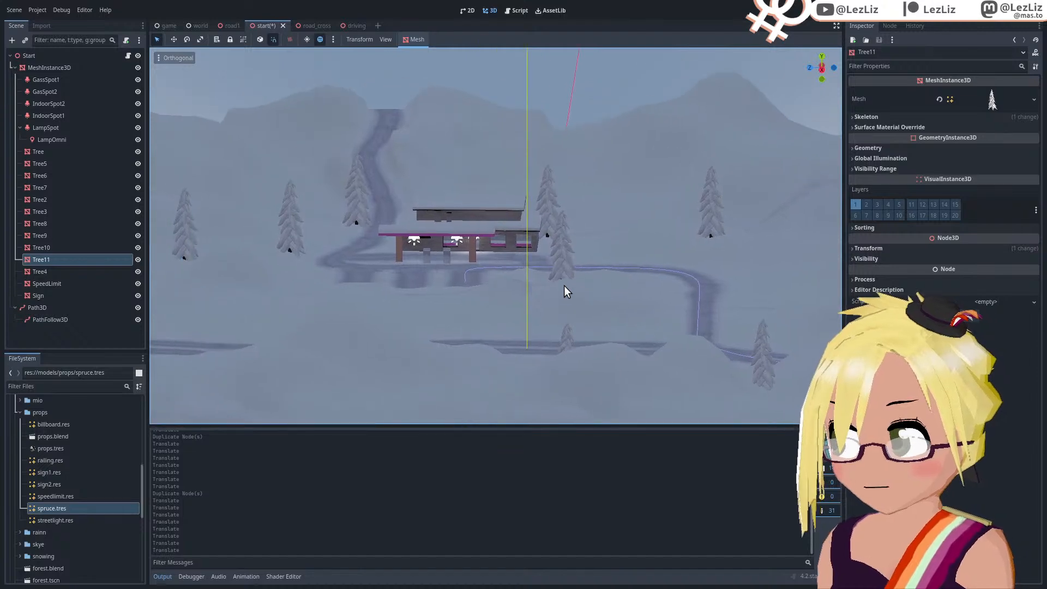
Step: Shift Tree6 beside the gas station slightly along Z and farther up the slope along X
middle_drag(371, 260, 370, 309)
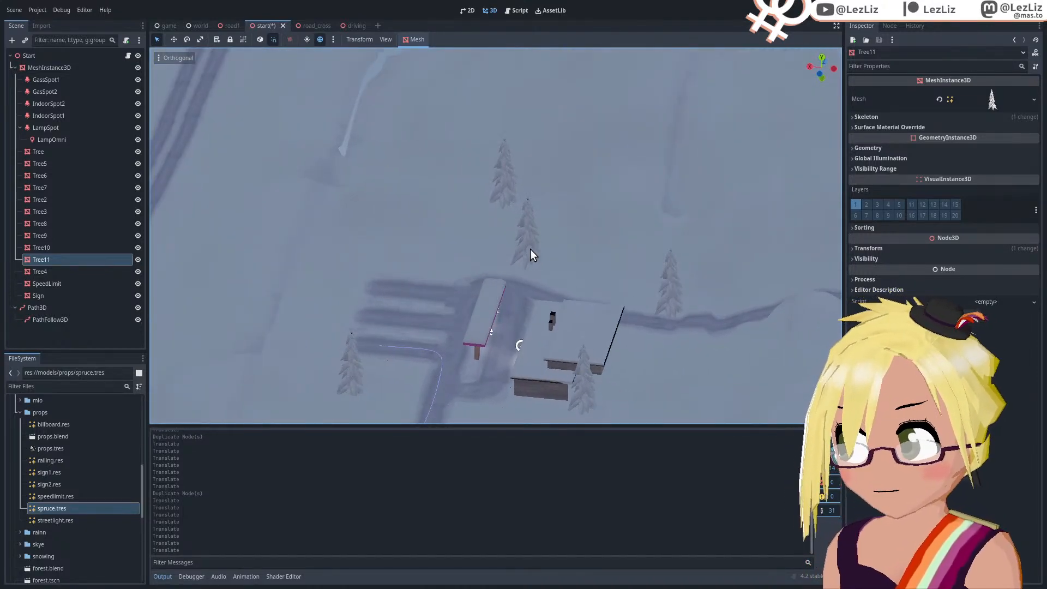
middle_drag(530, 249, 492, 234)
scroll(489, 235, up, 6)
click(471, 243)
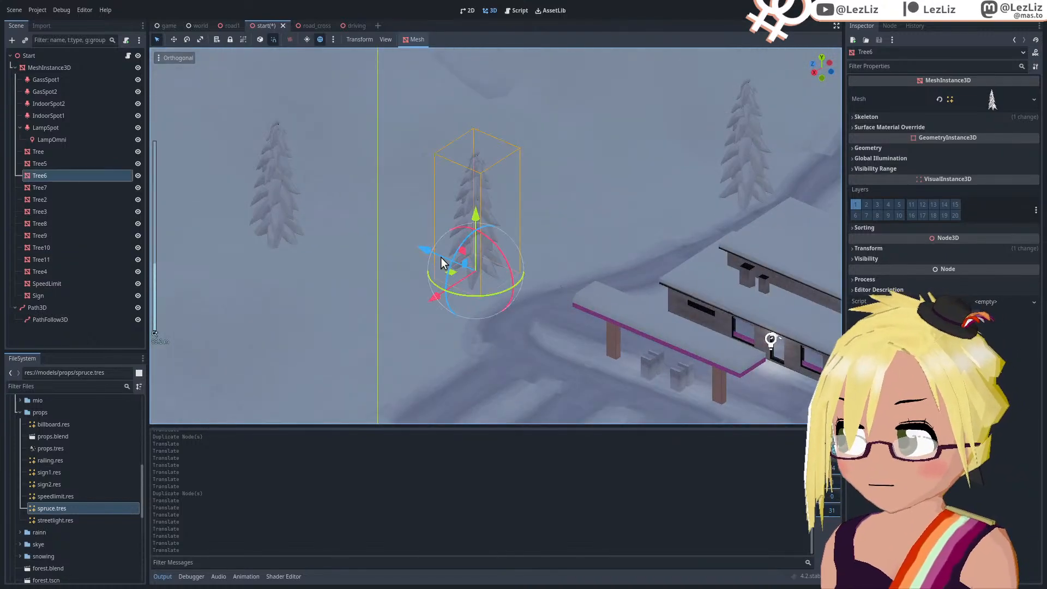
middle_drag(441, 257, 378, 285)
drag(328, 287, 319, 292)
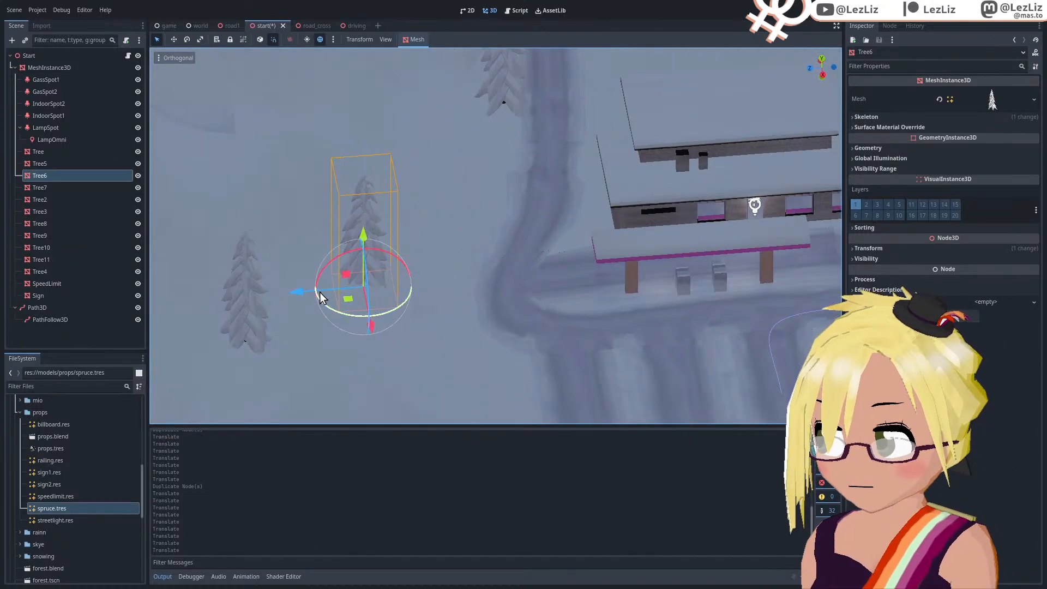
drag(378, 329, 364, 290)
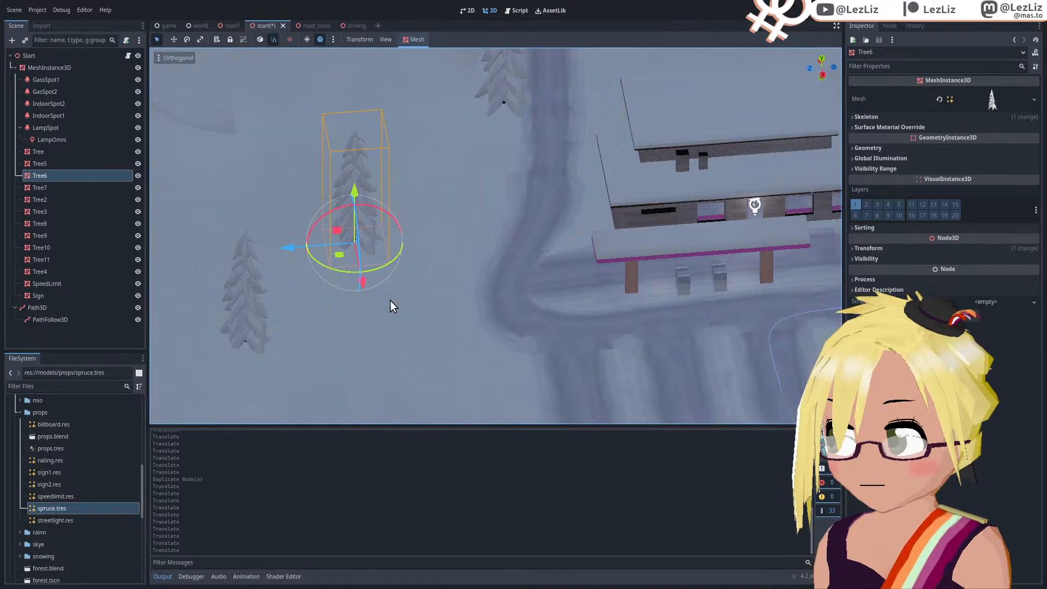
Step: Lower Tree6 slightly into the snow, check it around the gas station, and save the scene
middle_drag(391, 300, 415, 237)
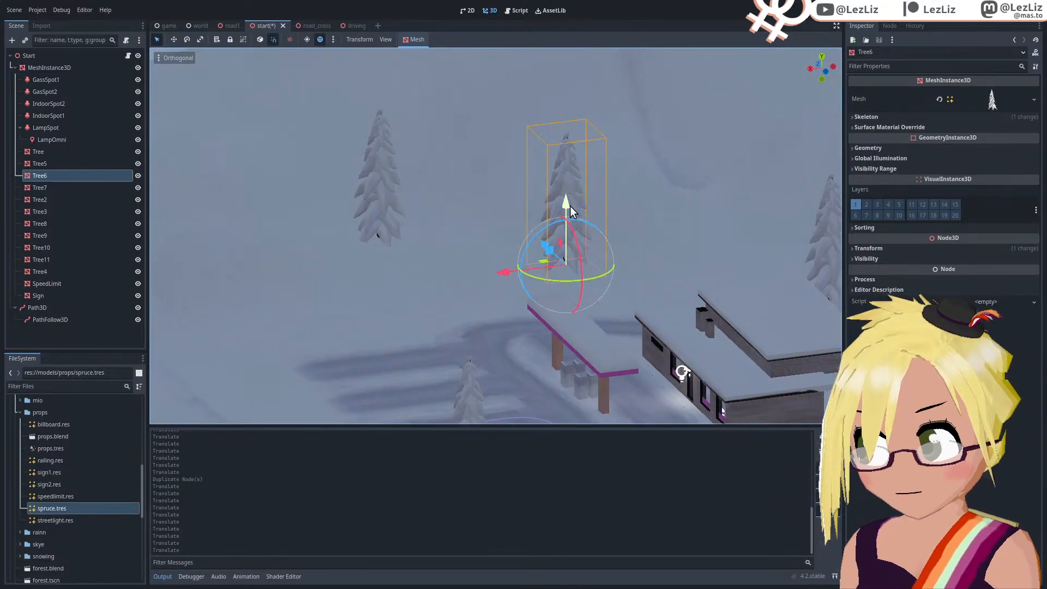
drag(570, 207, 569, 213)
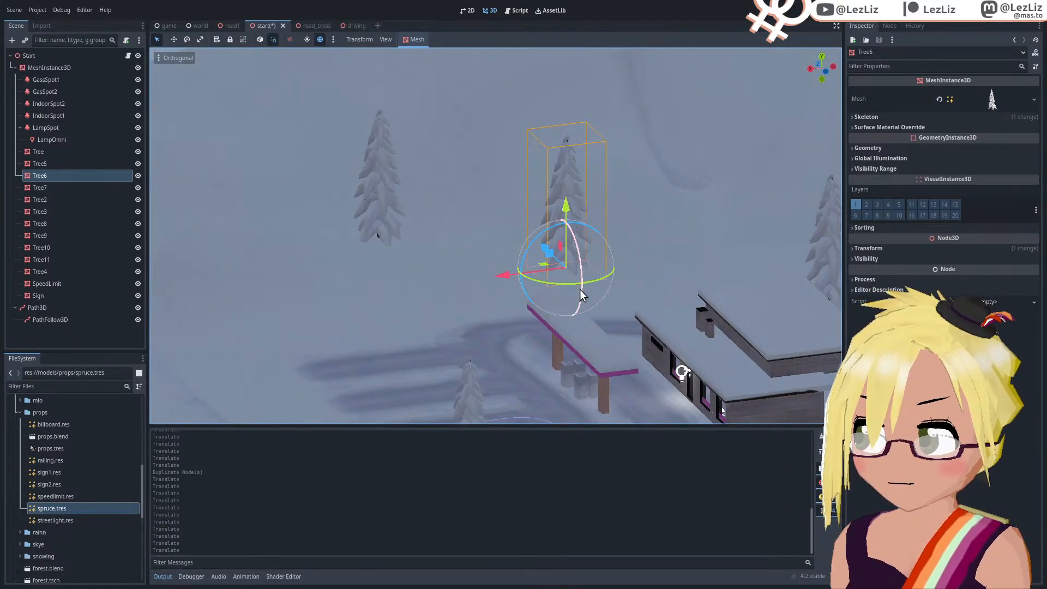
middle_drag(580, 289, 594, 329)
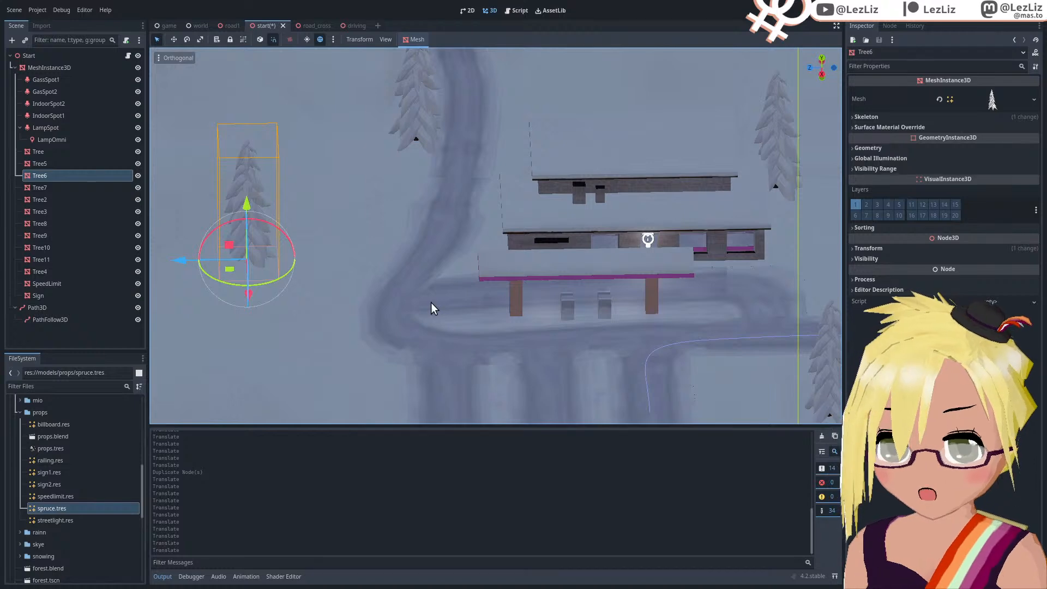
middle_drag(535, 331, 479, 366)
key(ctrl+s)
Step: Examine the tree distribution around the main road, the junction and the gas station
scroll(479, 366, down, 7)
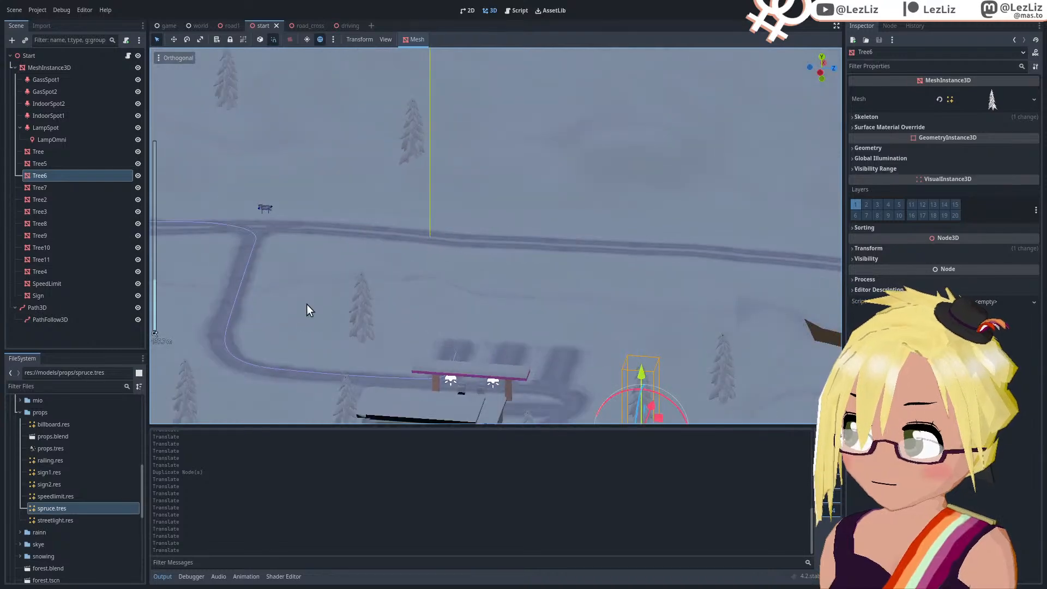
shift+middle_drag(308, 307, 425, 318)
shift+middle_drag(690, 320, 521, 329)
scroll(533, 323, up, 3)
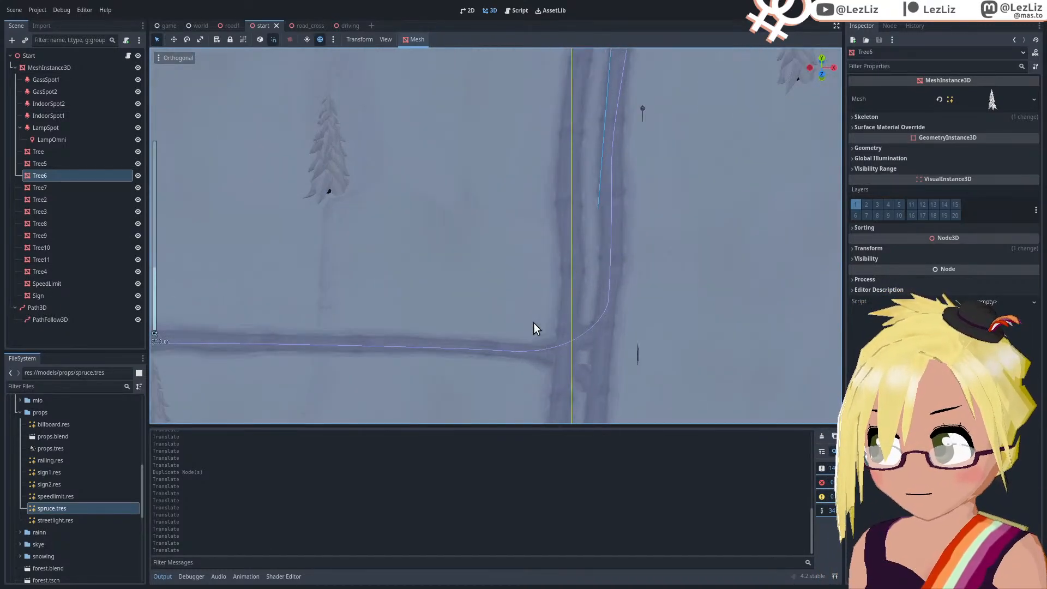
mouse_move(564, 206)
middle_down()
mouse_move(558, 171)
mouse_move(566, 188)
middle_up()
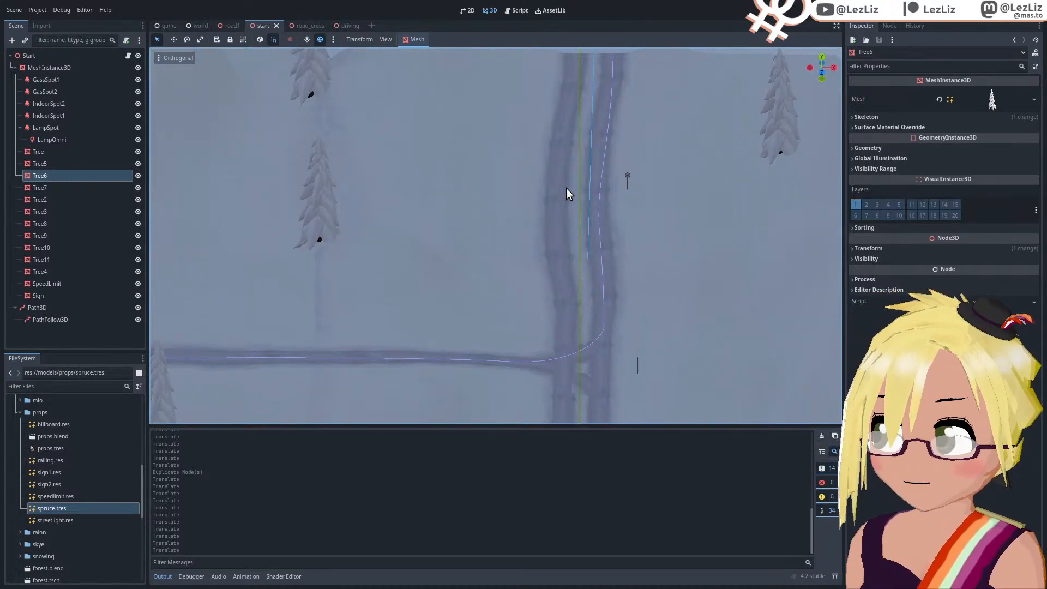
middle_drag(566, 187, 453, 251)
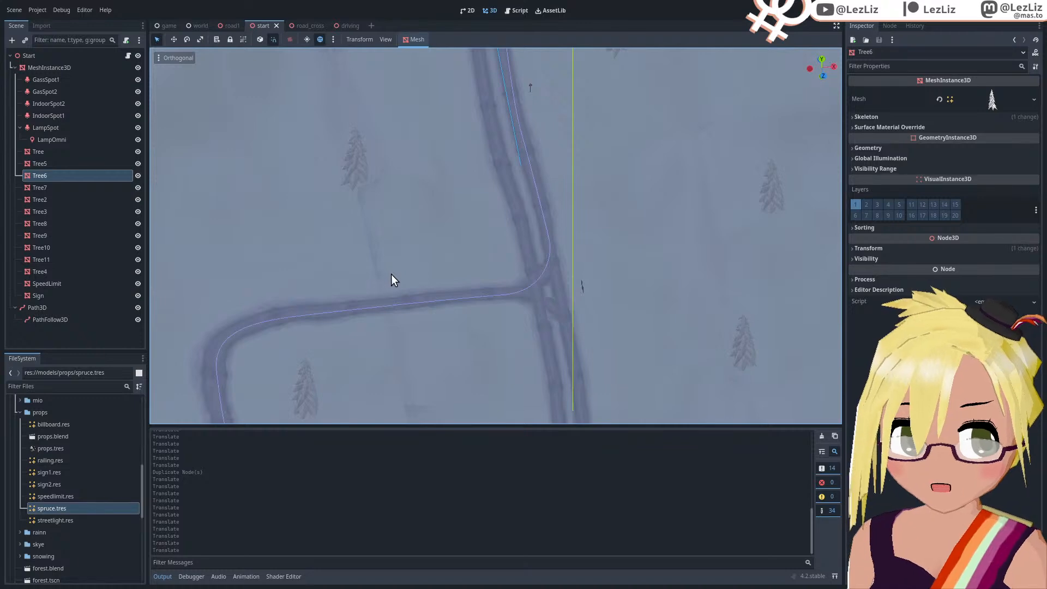
middle_drag(391, 274, 566, 276)
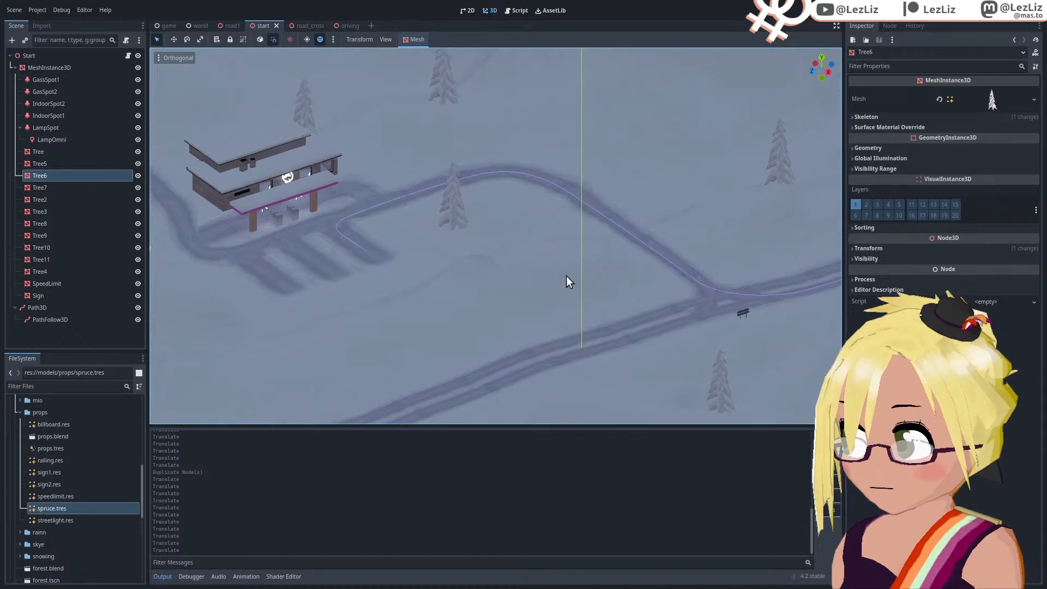
Step: Save the scene, run the game from save File 1, watch the drive past the trees, and close it
key(ctrl+s)
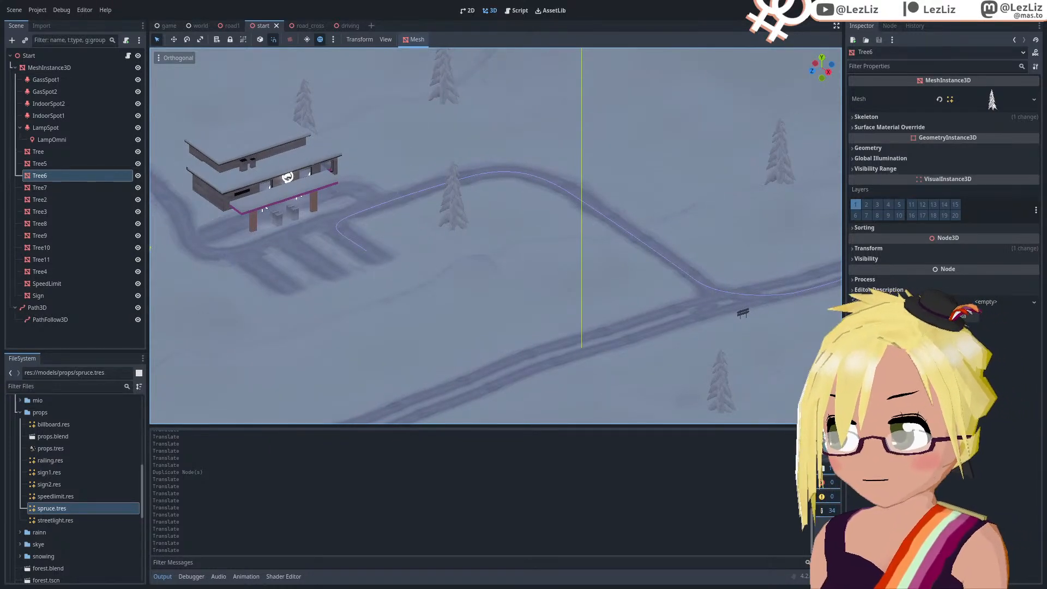
key(F5)
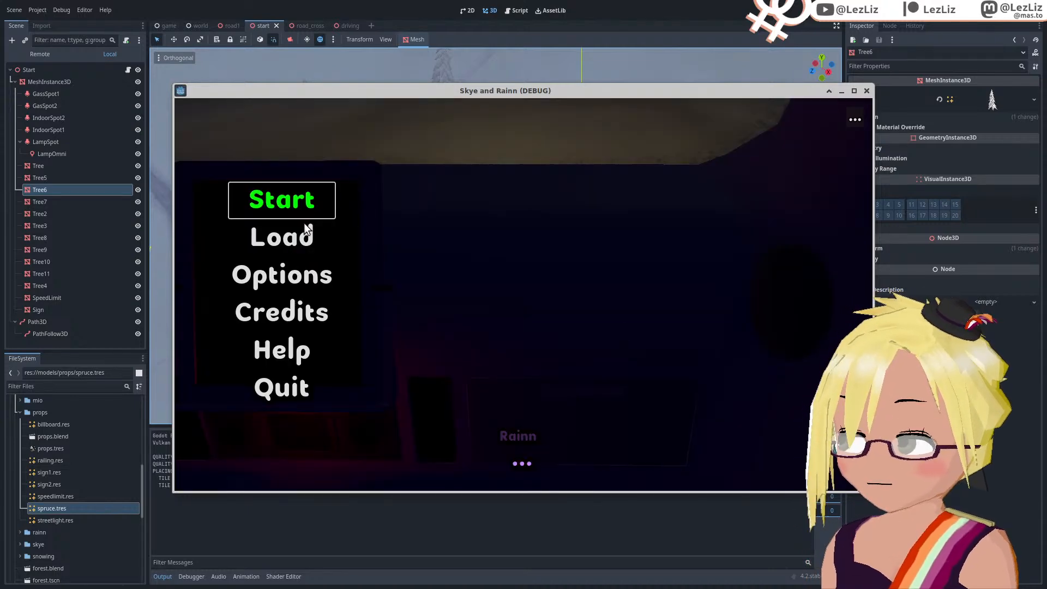
click(304, 231)
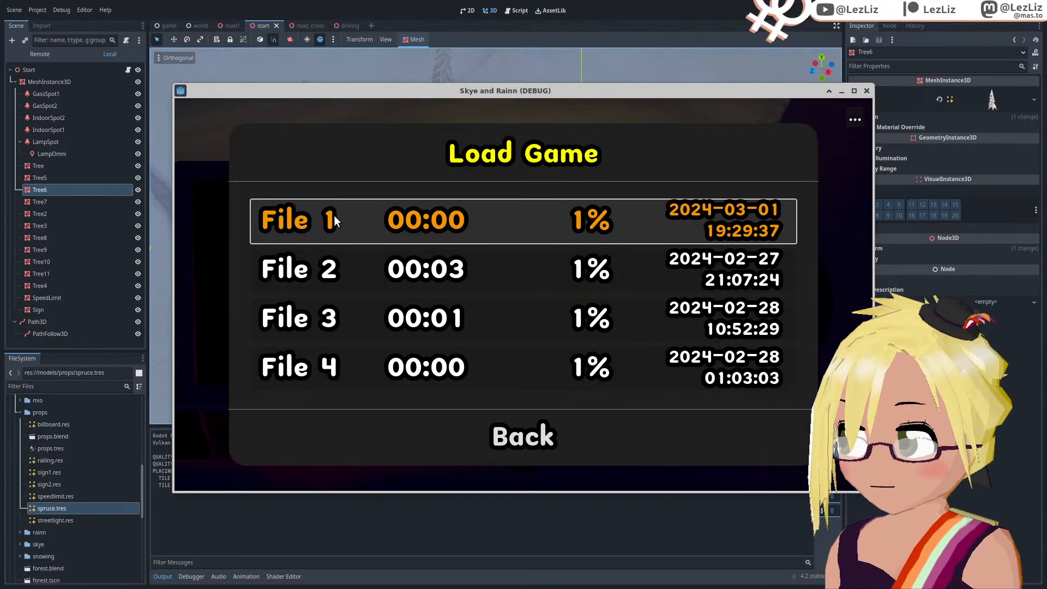
click(363, 222)
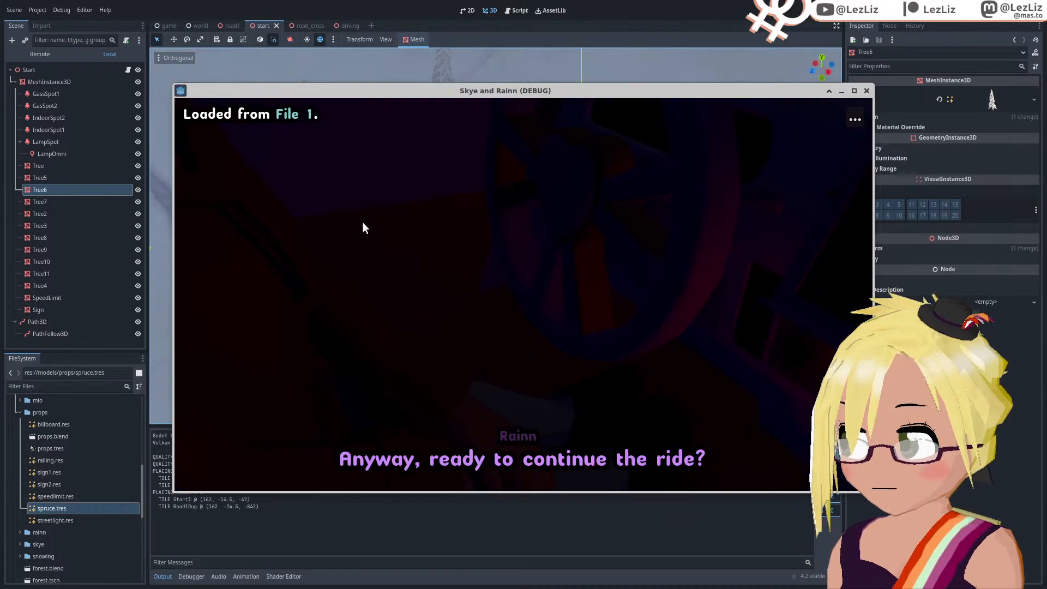
click(395, 220)
click(395, 219)
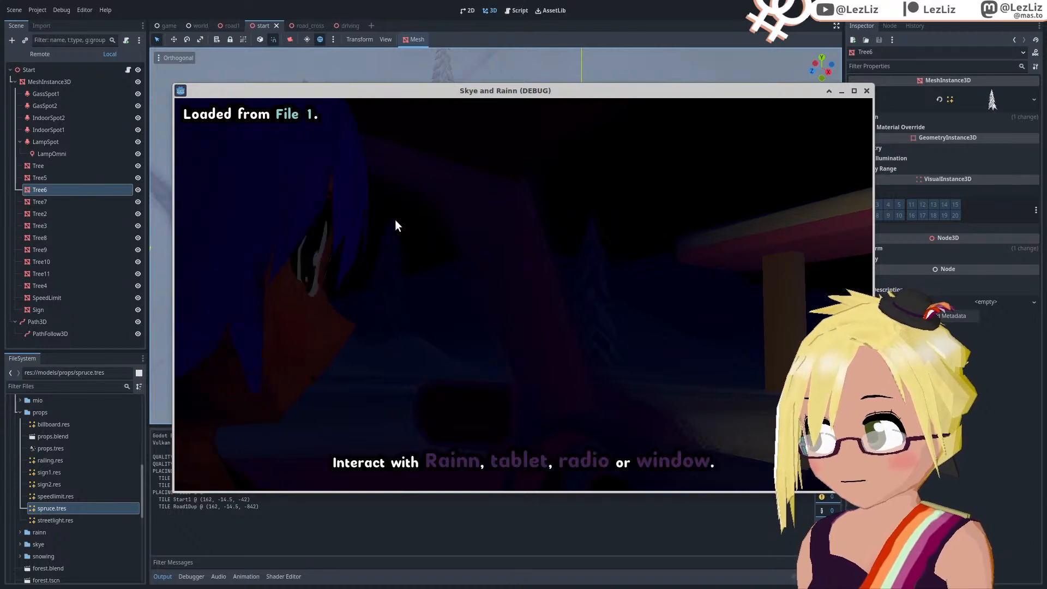
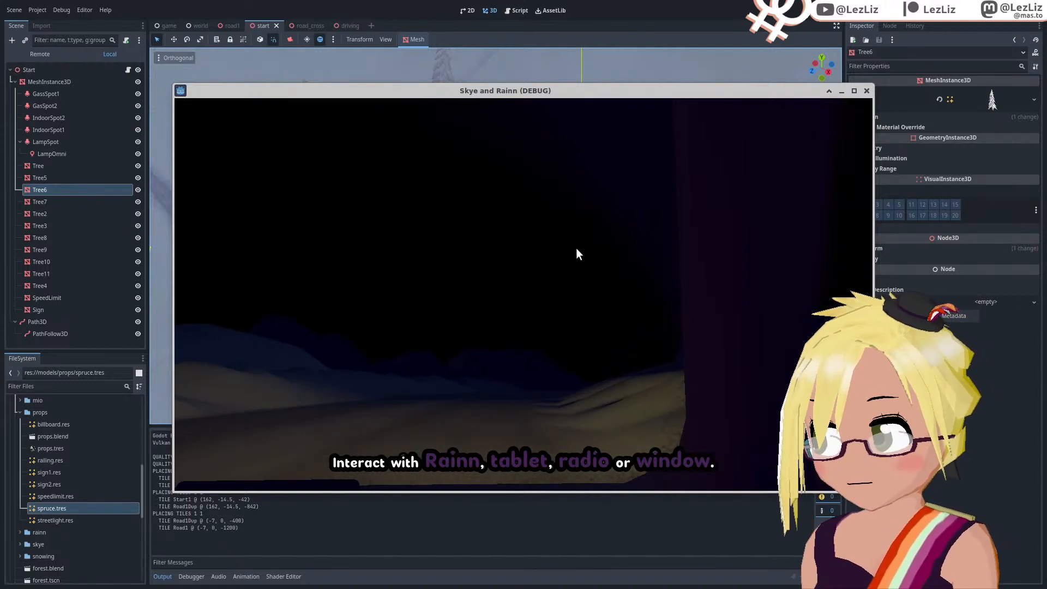
click(865, 91)
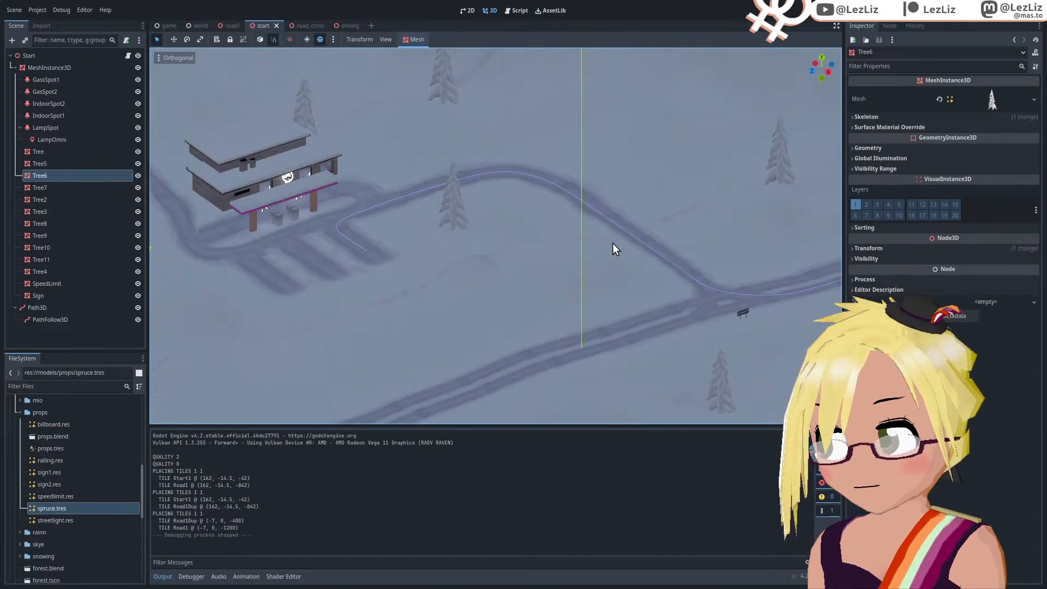
Step: Inspect the gas station building, pump canopy and surrounding parking area from several angles and distances
middle_drag(372, 273, 601, 231)
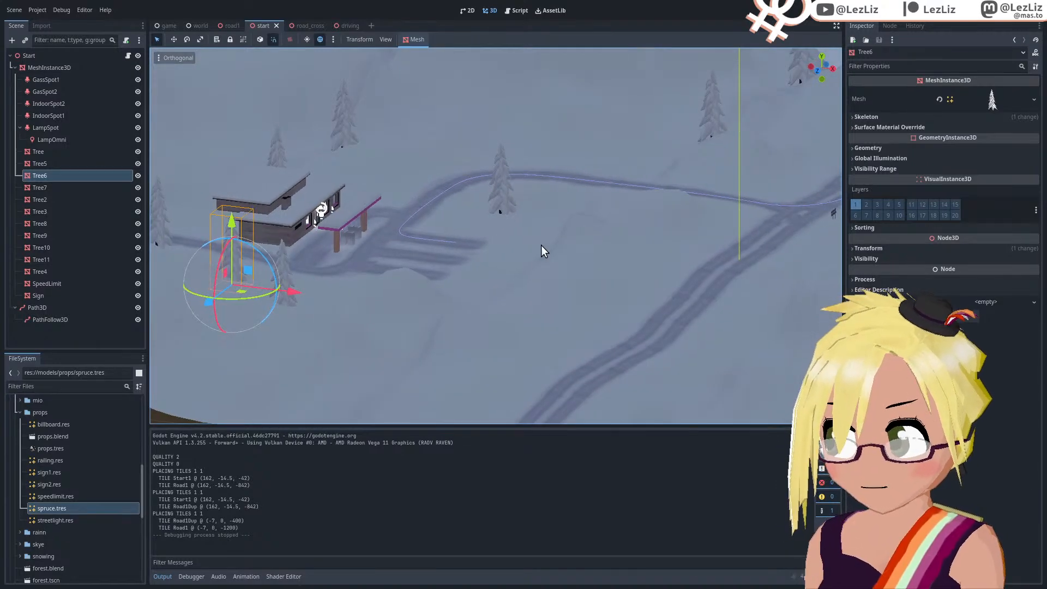
middle_drag(542, 250, 492, 281)
scroll(524, 284, up, 8)
scroll(485, 308, up, 5)
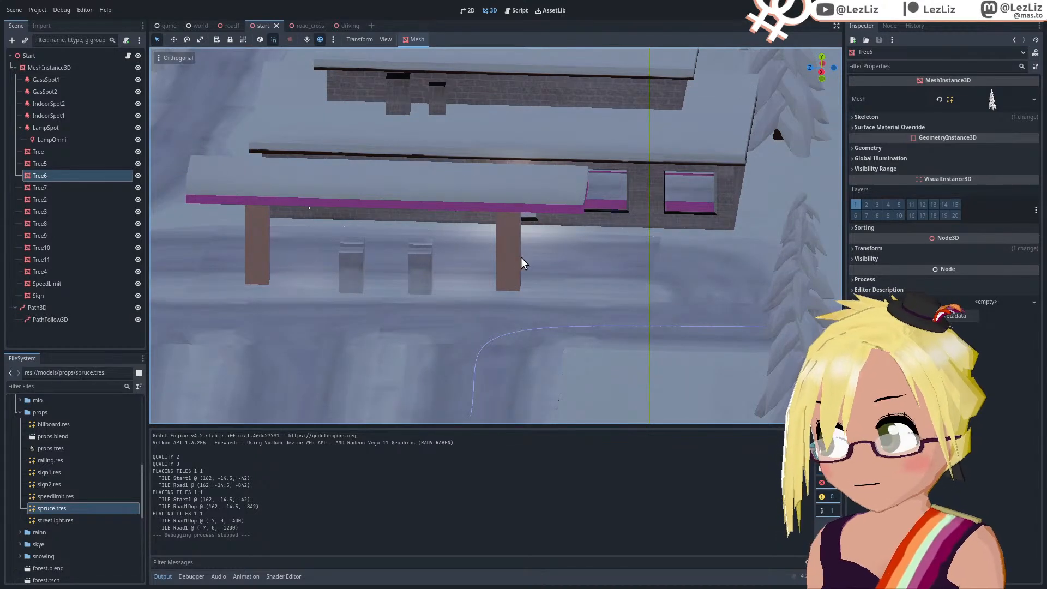
scroll(520, 261, down, 3)
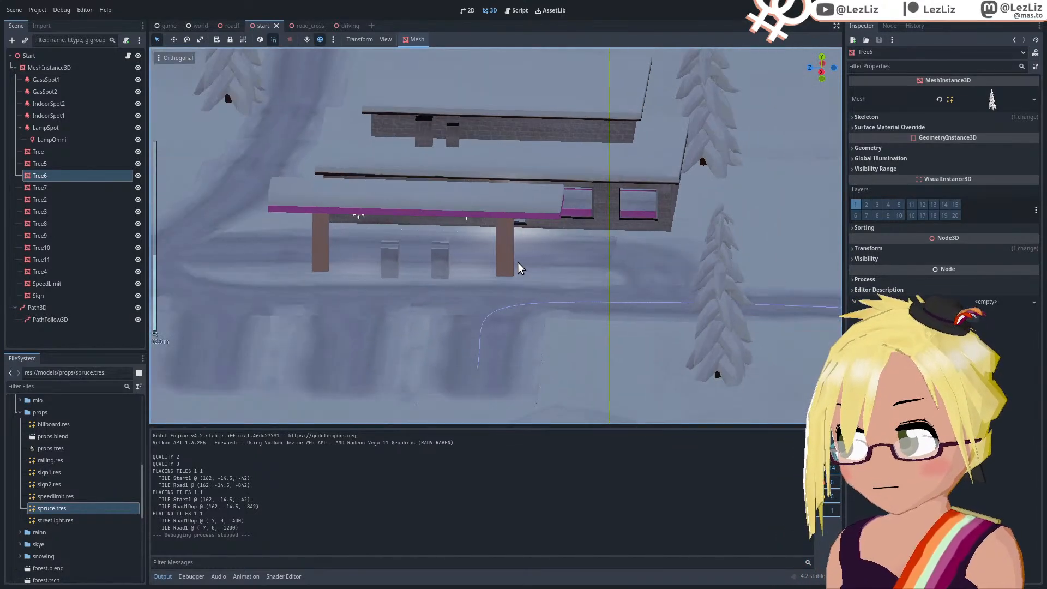
scroll(491, 292, down, 4)
middle_drag(480, 300, 500, 309)
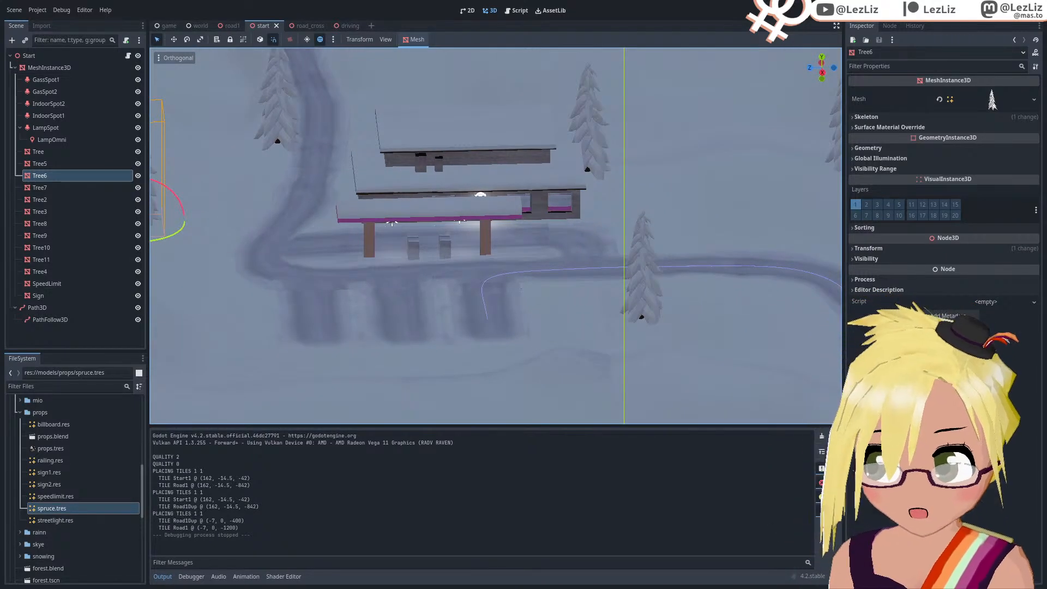
Step: Switch to Blender, add a text object to props.blend beneath the camping billboard, and enlarge the Outliner
key(alt+Tab)
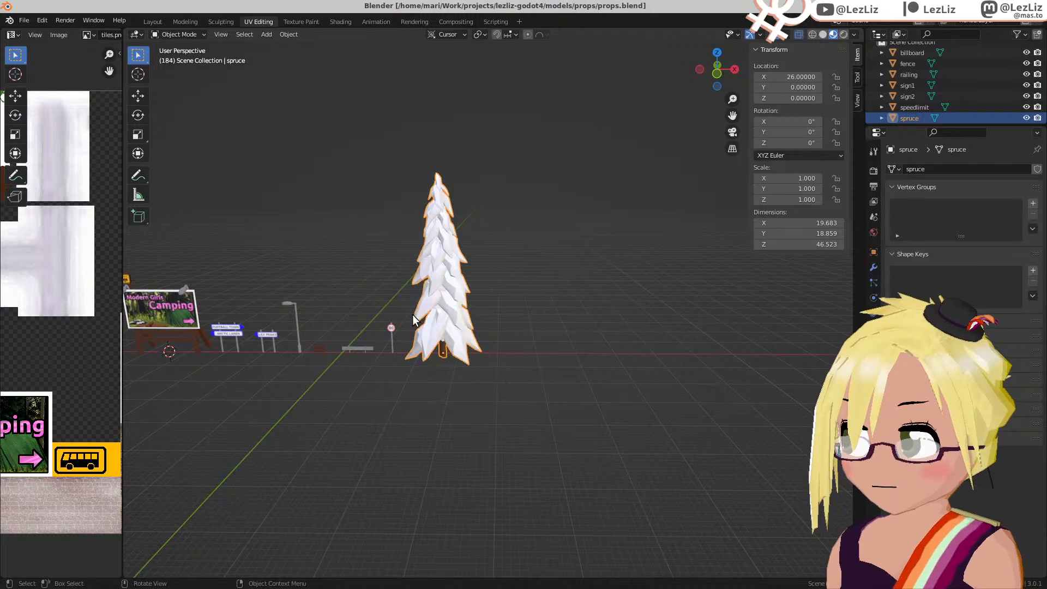
click(266, 35)
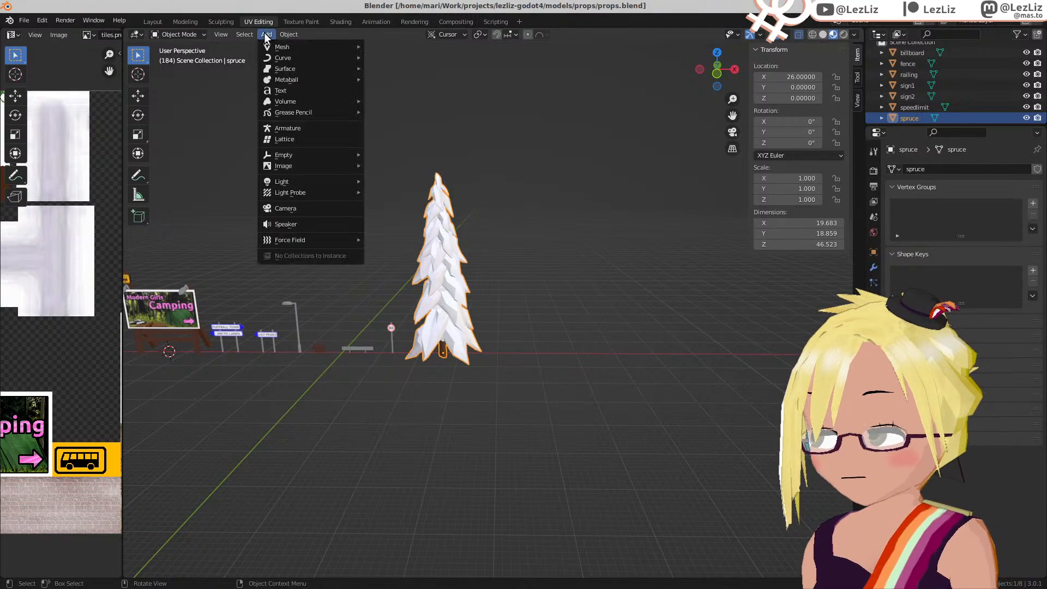
click(303, 89)
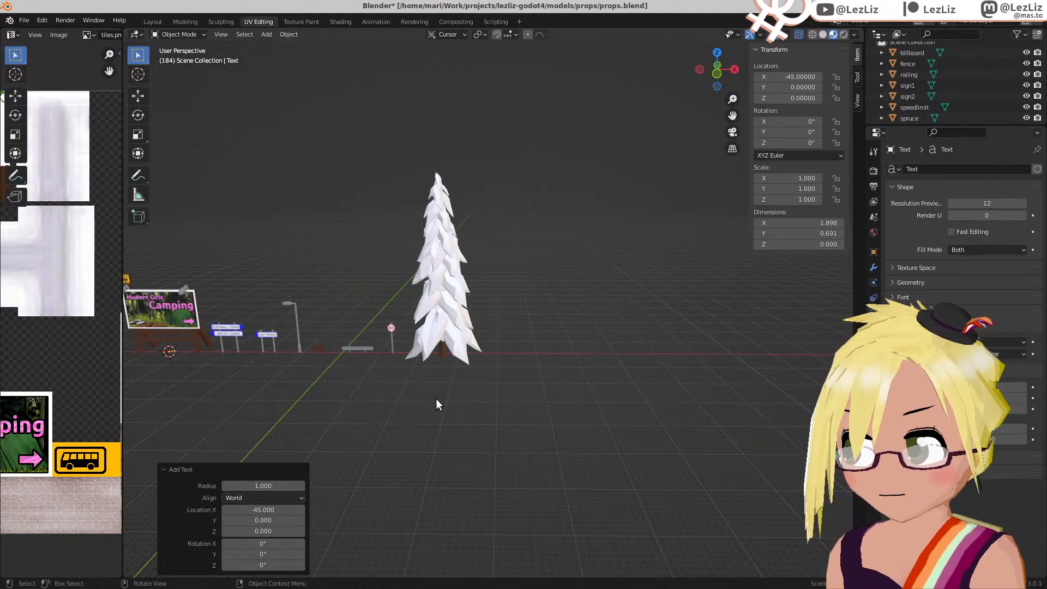
scroll(431, 402, down, 2)
mouse_move(427, 402)
middle_down()
mouse_move(427, 435)
mouse_move(413, 414)
middle_up()
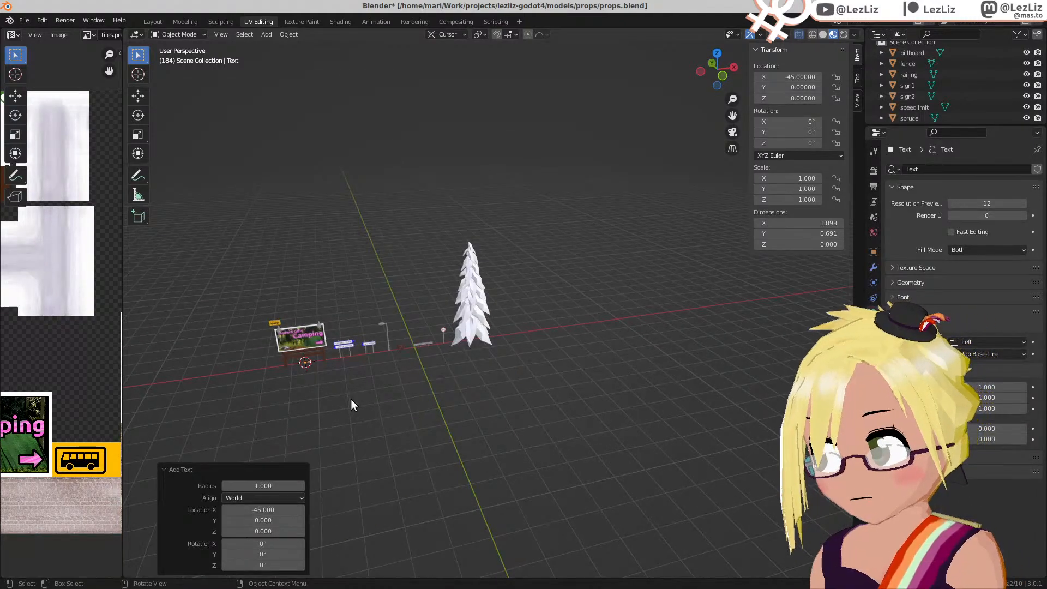
shift+middle_drag(351, 399, 462, 435)
scroll(482, 384, up, 8)
shift+middle_drag(532, 449, 496, 382)
scroll(496, 382, up, 5)
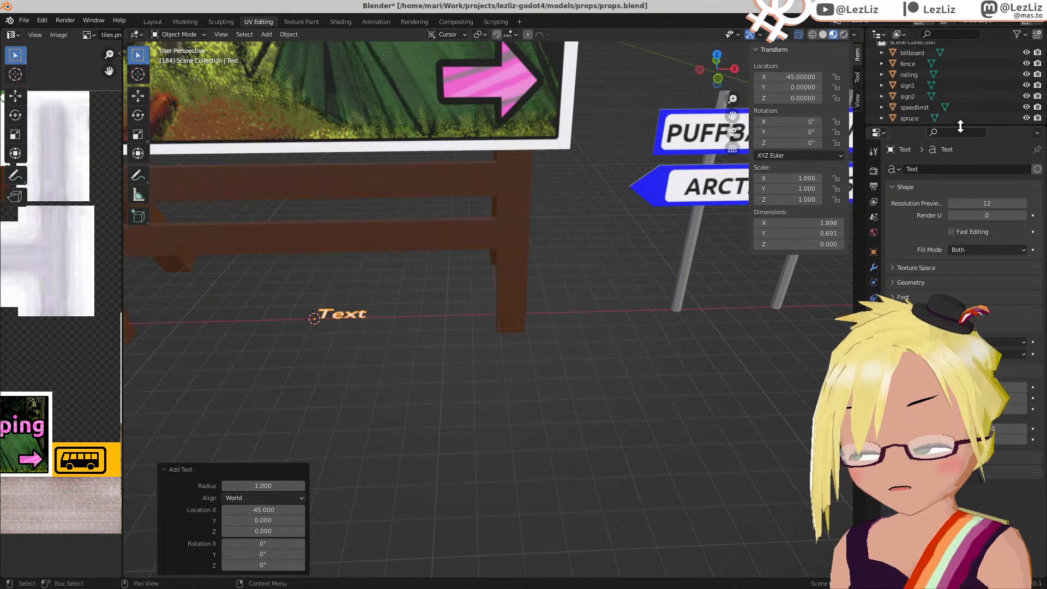
drag(961, 126, 976, 213)
right_click(906, 142)
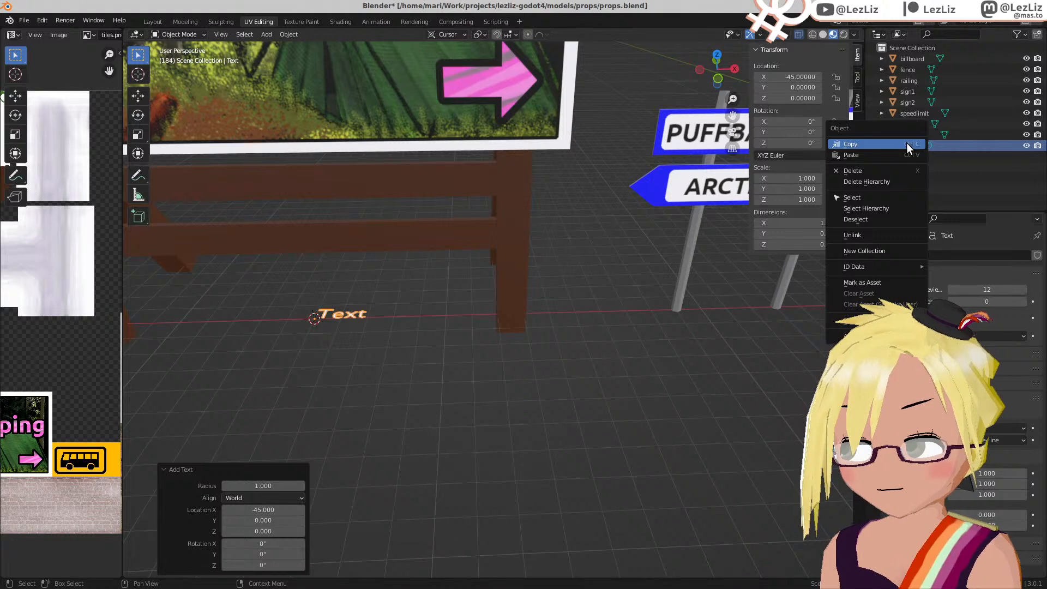
click(906, 143)
click(288, 33)
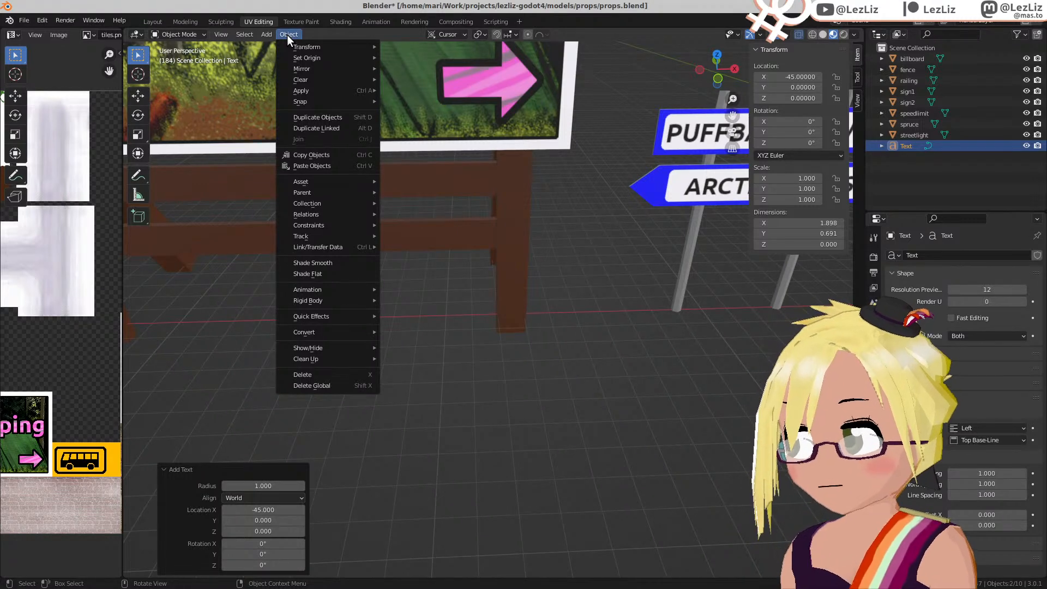
mouse_move(322, 90)
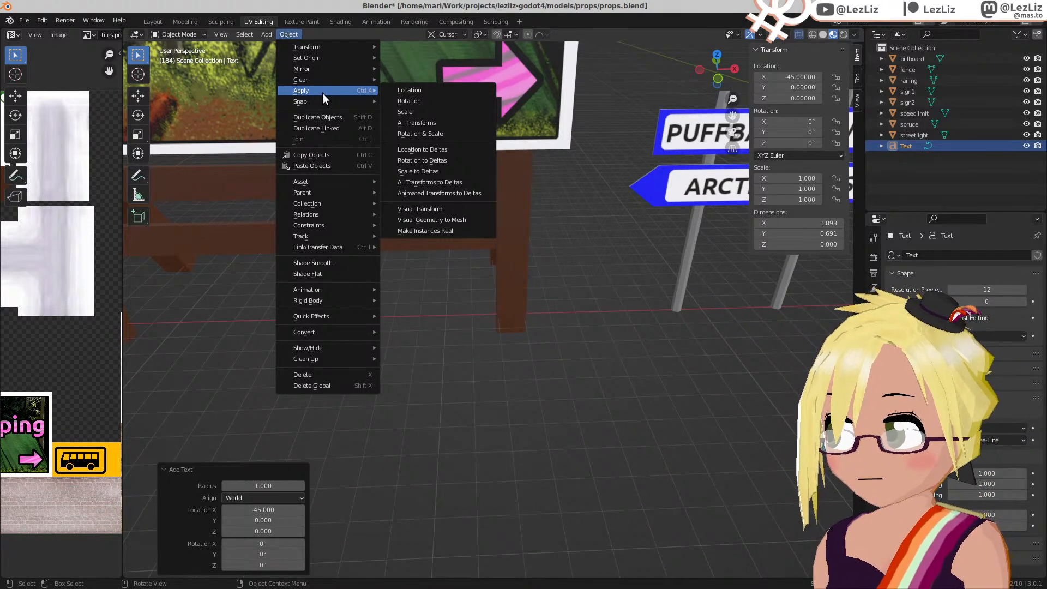
click(360, 269)
Step: Rotate the text object upright by 90° about the X axis in the right orthographic view
scroll(364, 259, down, 4)
middle_drag(365, 260, 486, 300)
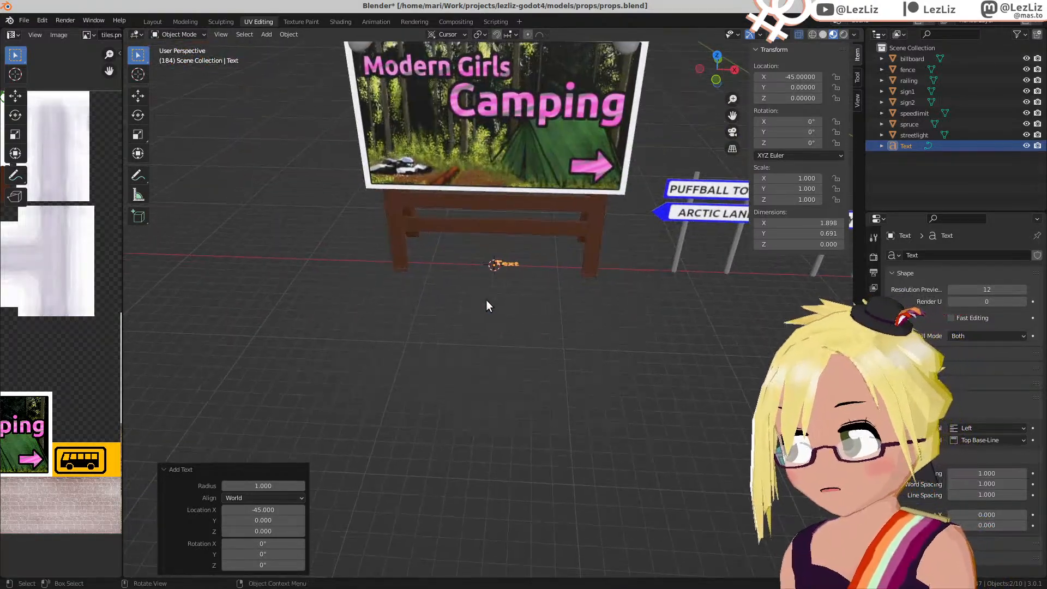
scroll(486, 300, up, 6)
middle_drag(501, 252, 414, 276)
scroll(486, 296, down, 5)
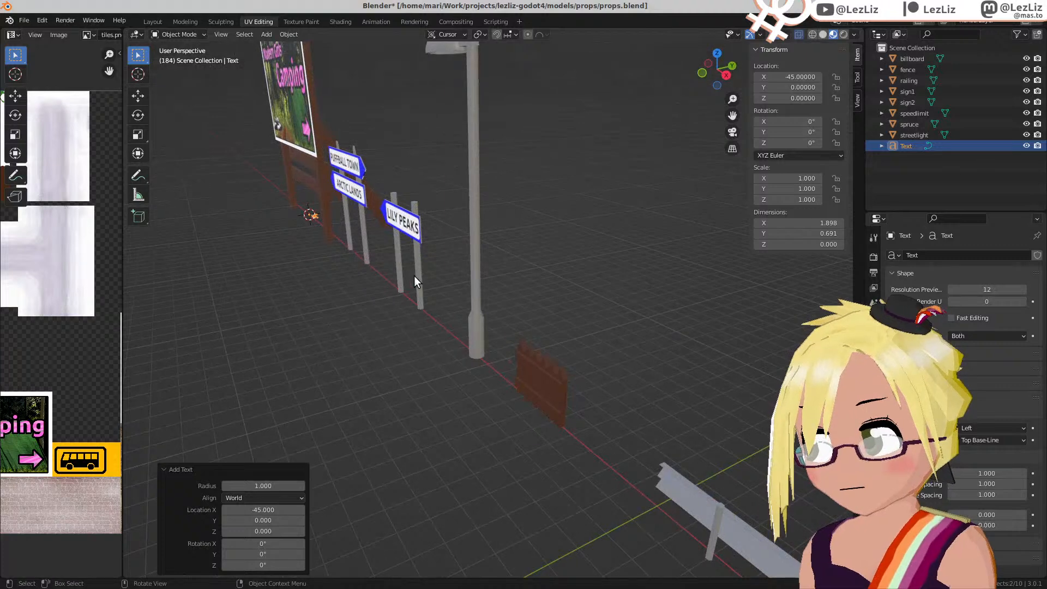
key(KP_1)
key(KP_3)
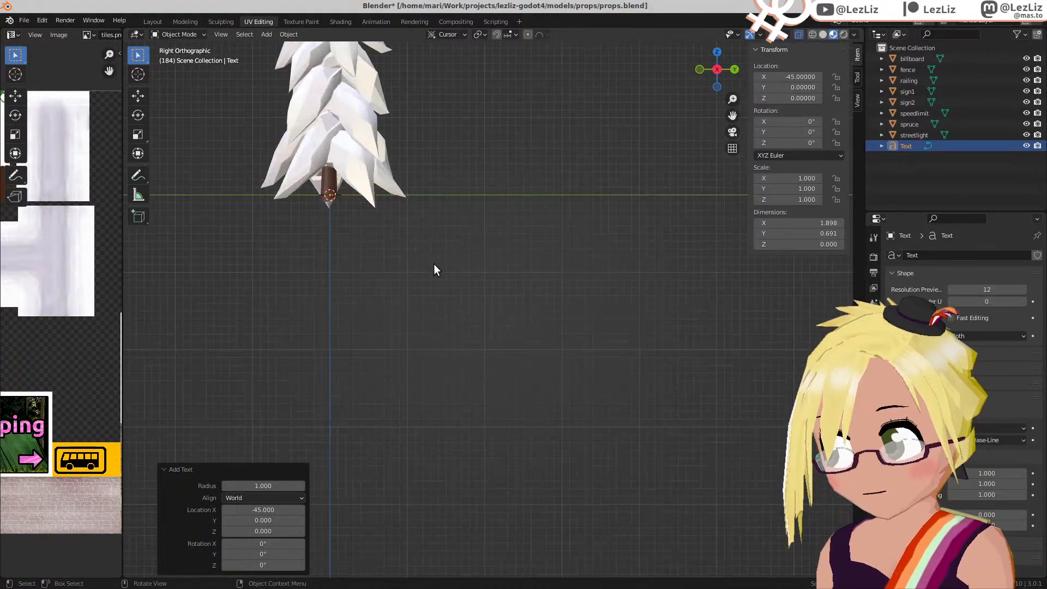
key(r)
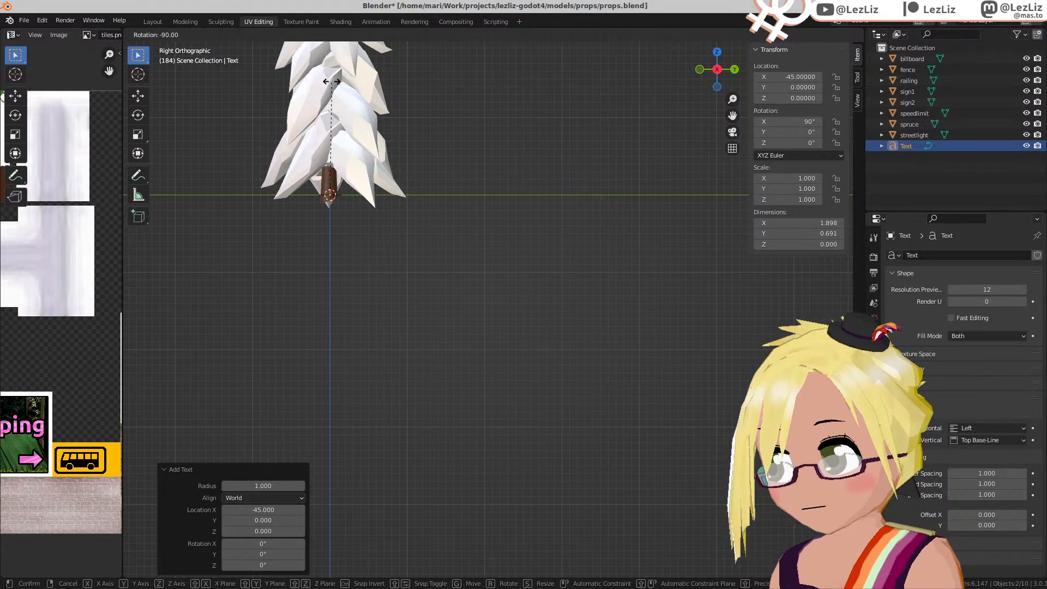
Step: Rotate the text object upright to 90° about X and scale it uniformly to about 10.05
click(331, 82)
middle_drag(356, 254, 490, 318)
key(KP_1)
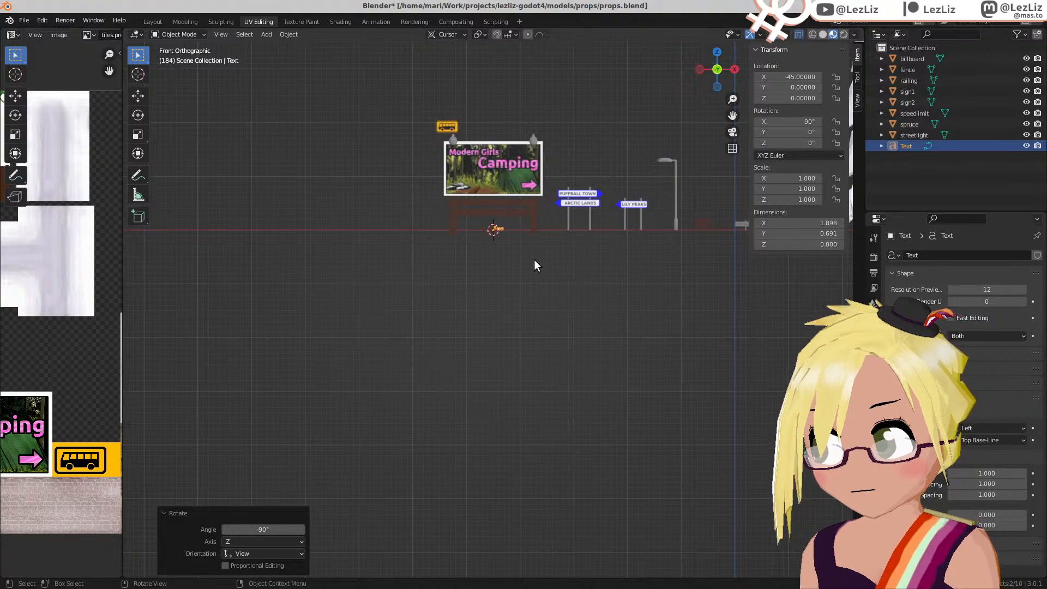
key(s)
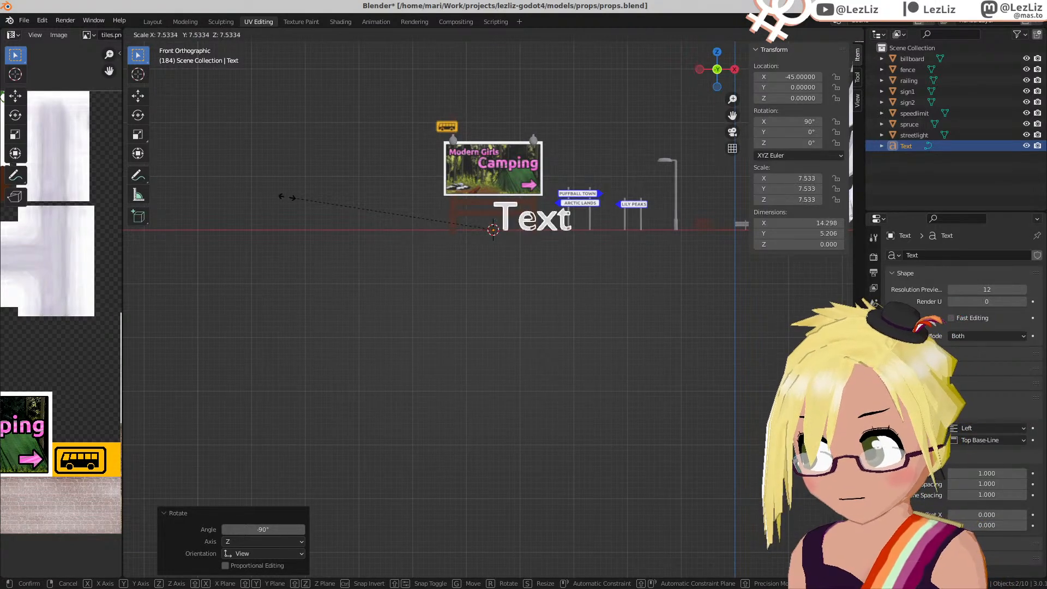
click(216, 190)
Step: Move the text object -40 along X, onto the ground line in the empty space beside the billboard
key(g)
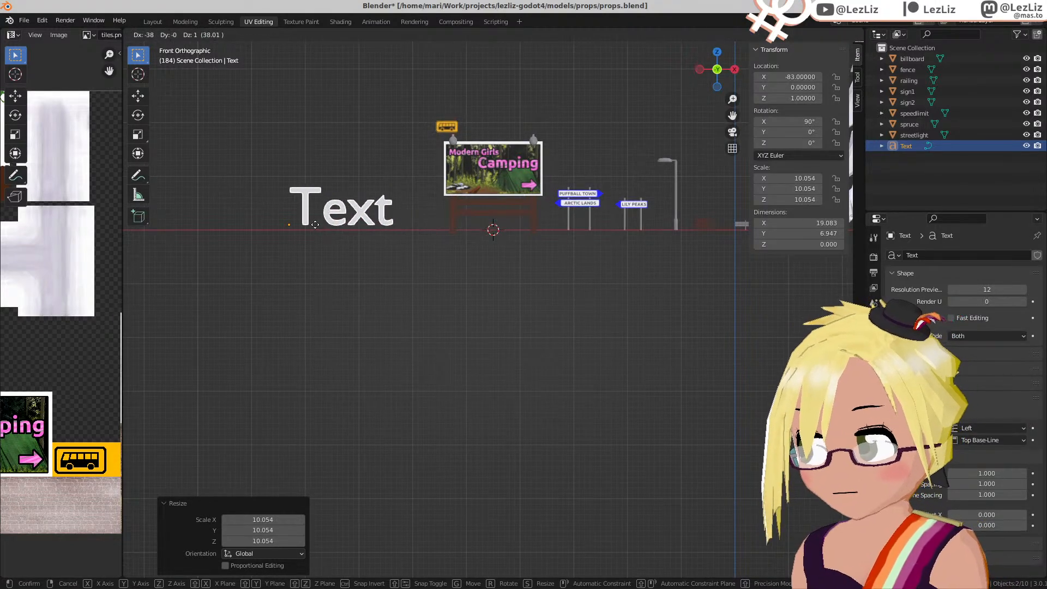
click(304, 232)
scroll(430, 273, up, 3)
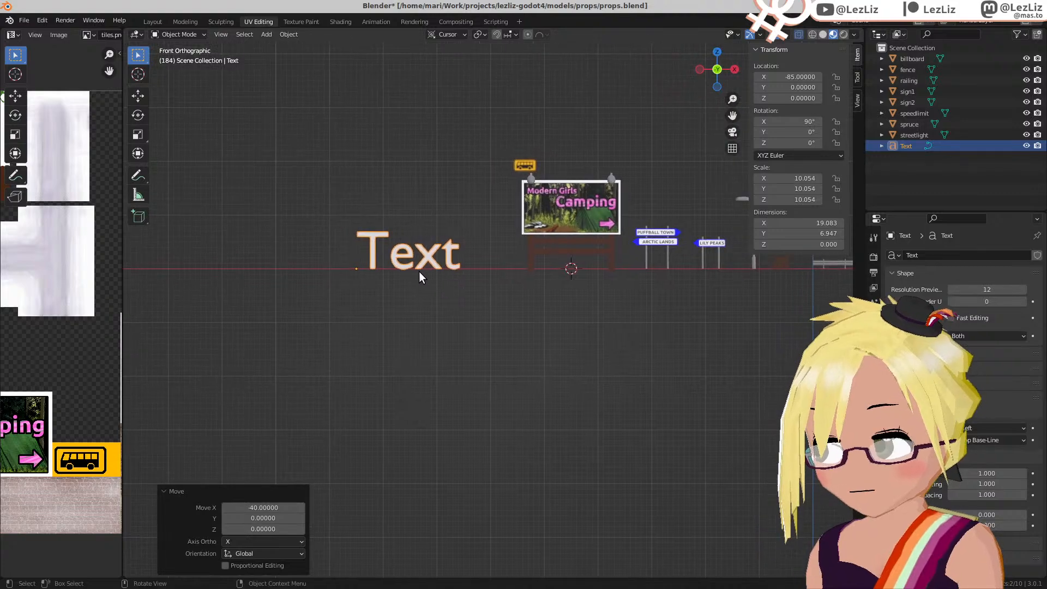
scroll(419, 271, up, 1)
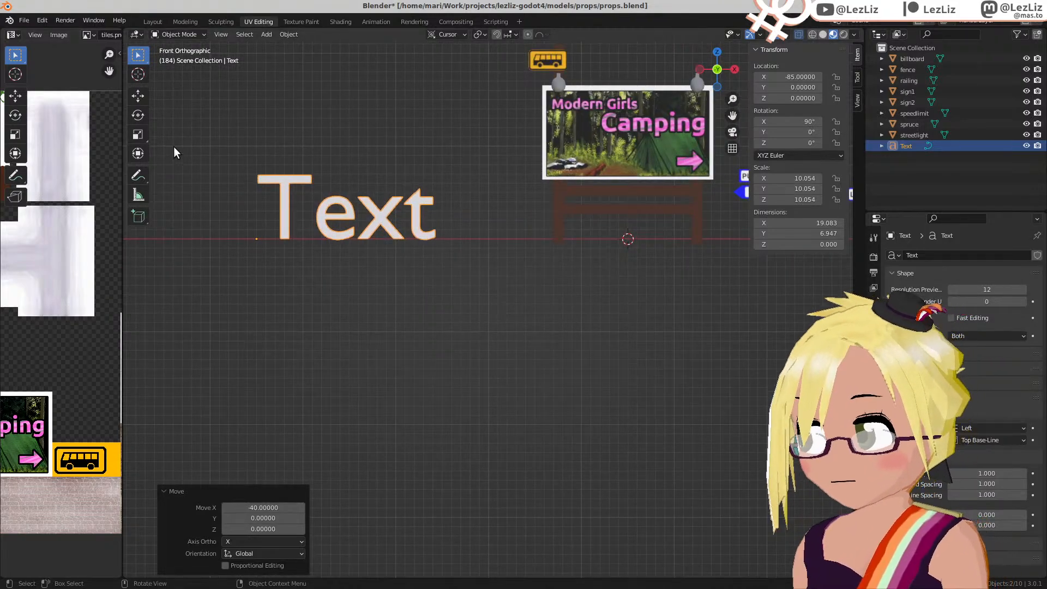
Step: Rename the text object's font data as L
click(924, 255)
text(l)
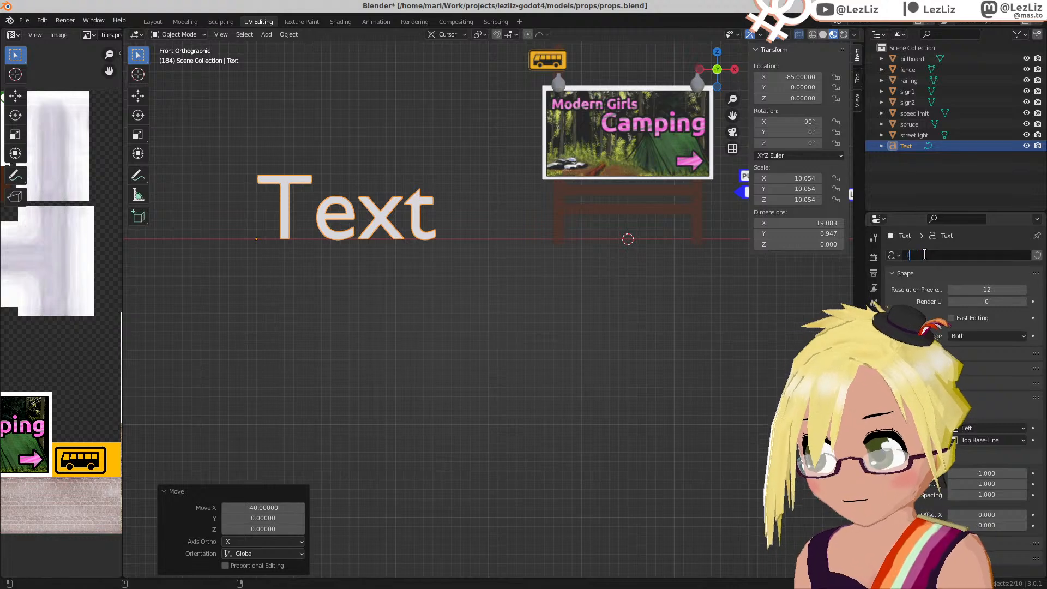
key(Return)
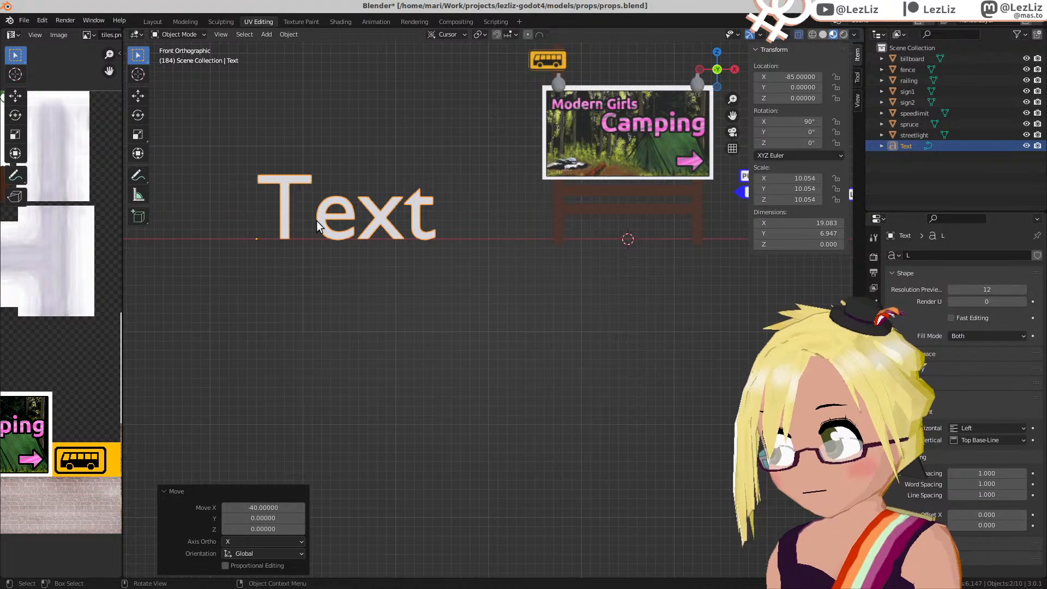
Step: Replace the text object's wording with "LEZ" in capital letters
key(Tab)
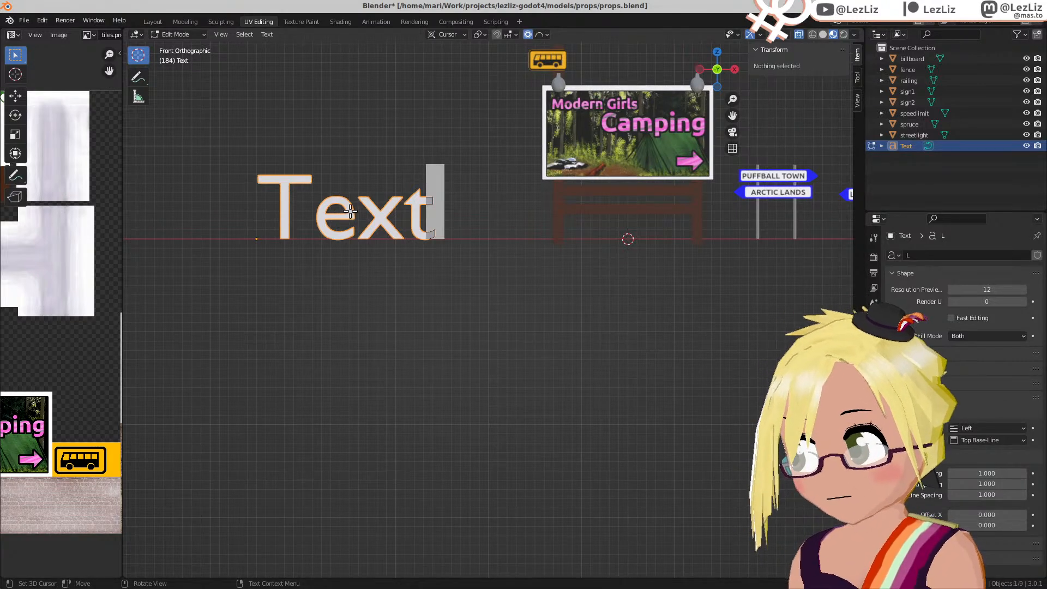
key(BackSpace)
key(BackSpace)
key(BackSpace)
key(BackSpace)
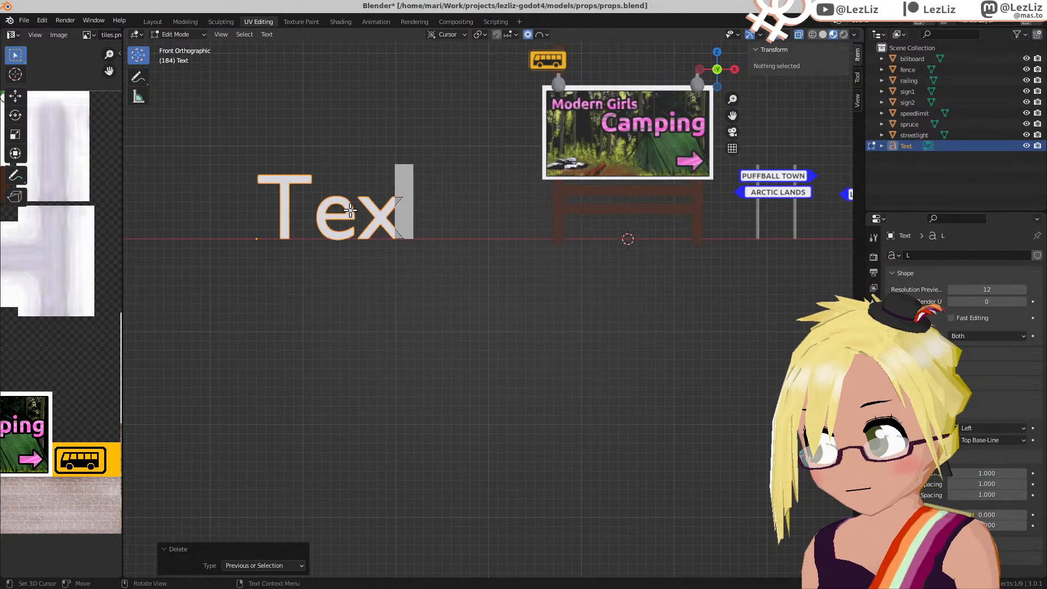
text(L)
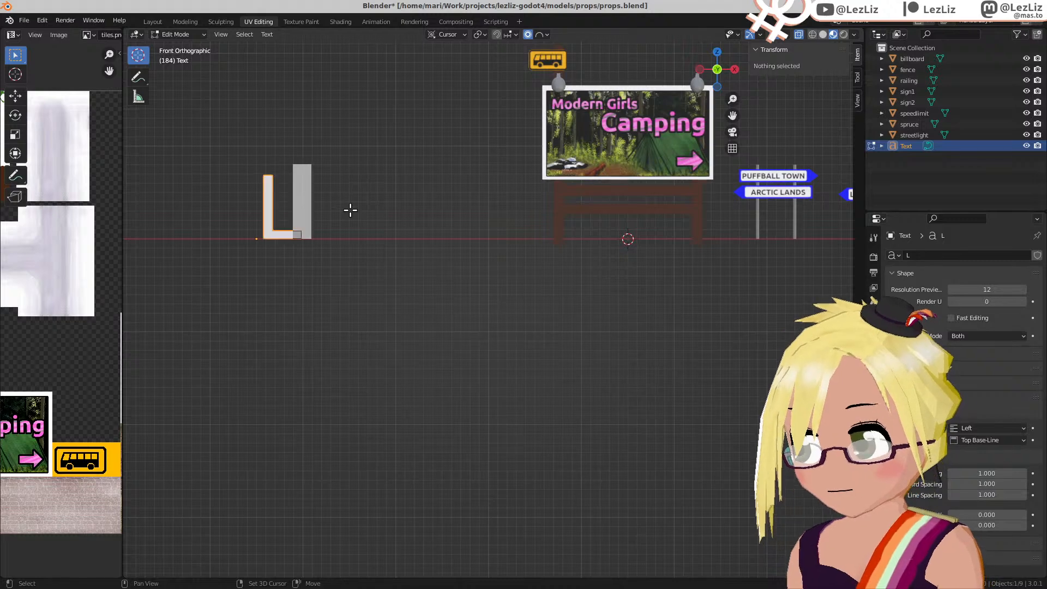
text(EZ)
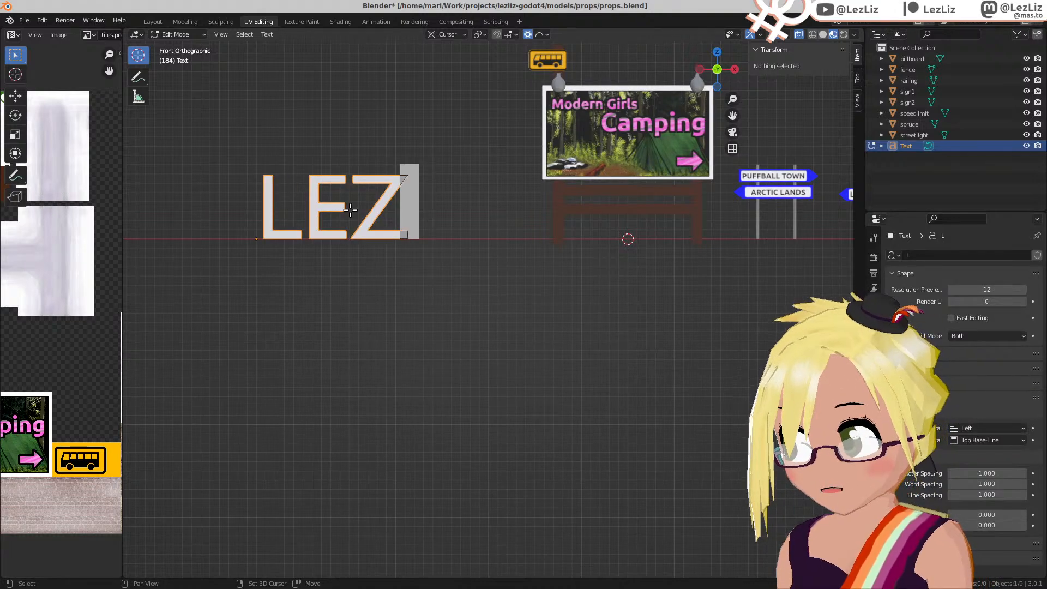
key(BackSpace)
key(BackSpace)
text(ez)
key(BackSpace)
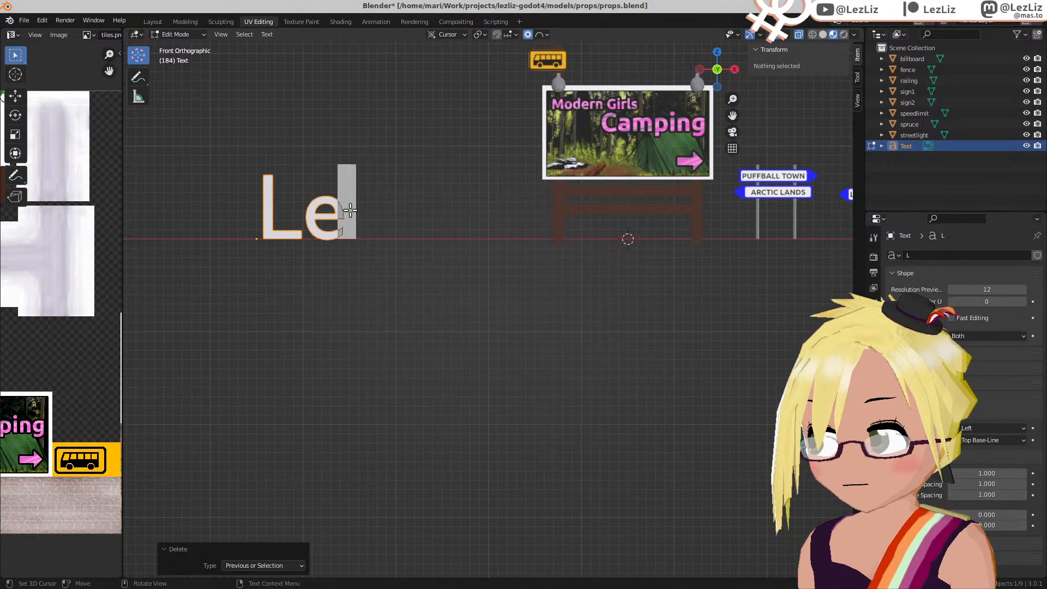
key(BackSpace)
text(EZ)
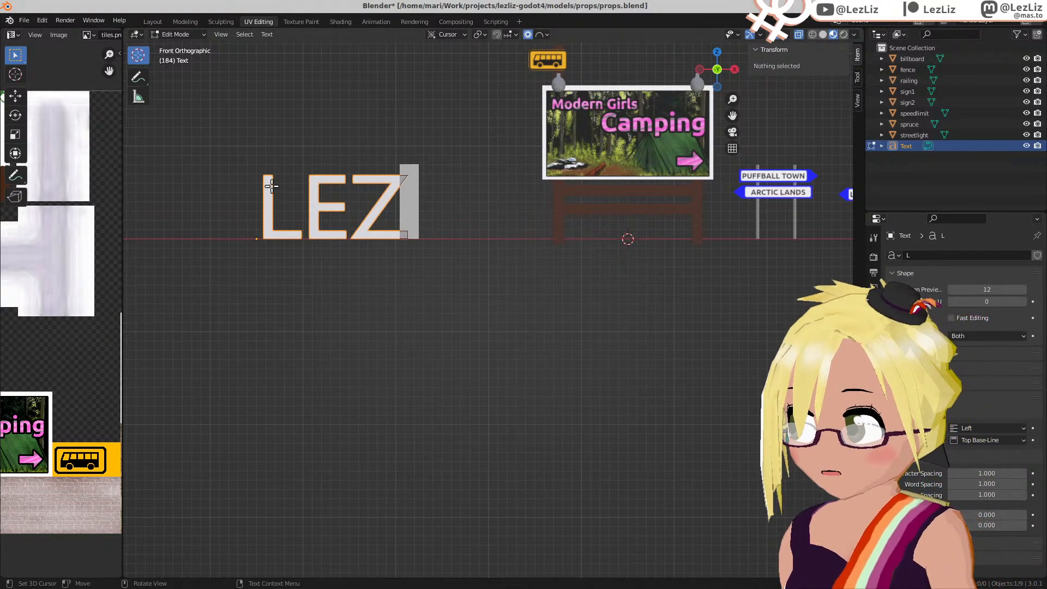
key(Tab)
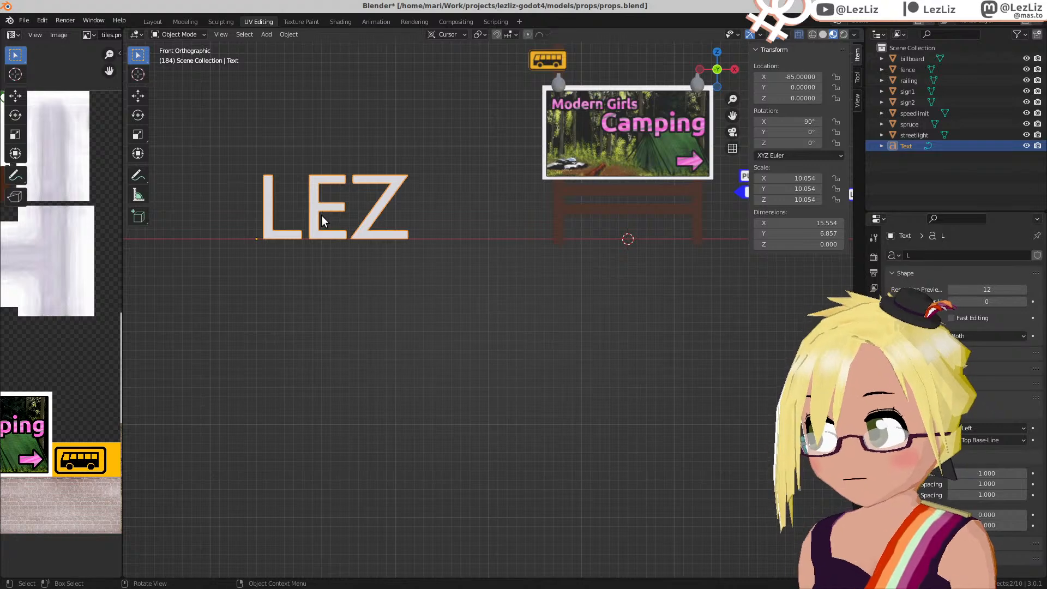
Step: Inspect the LEZ lettering beside the other props from perspective, top, side and front views
scroll(397, 238, down, 1)
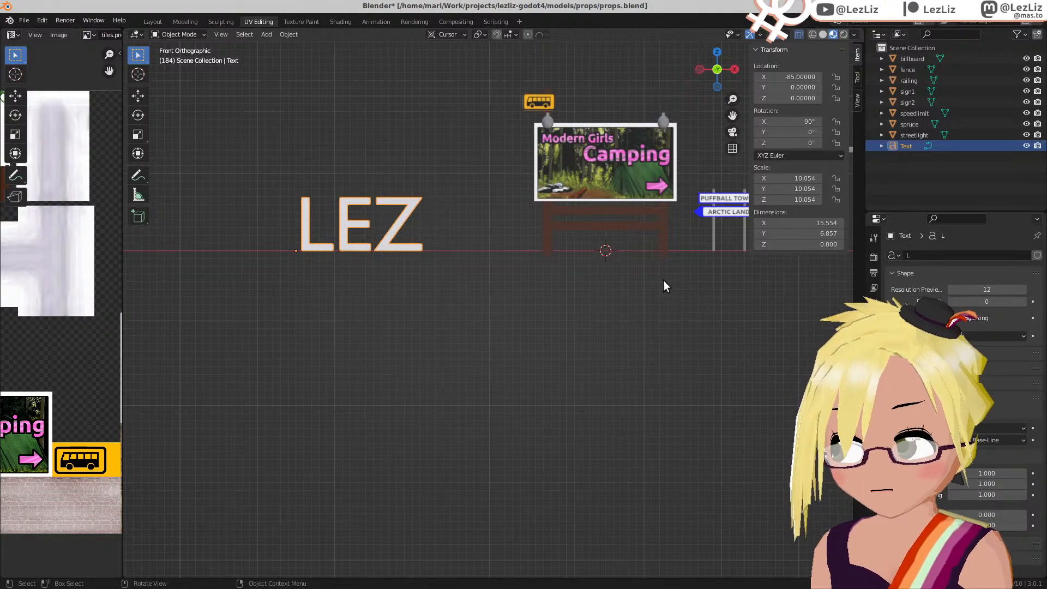
middle_drag(489, 243, 306, 248)
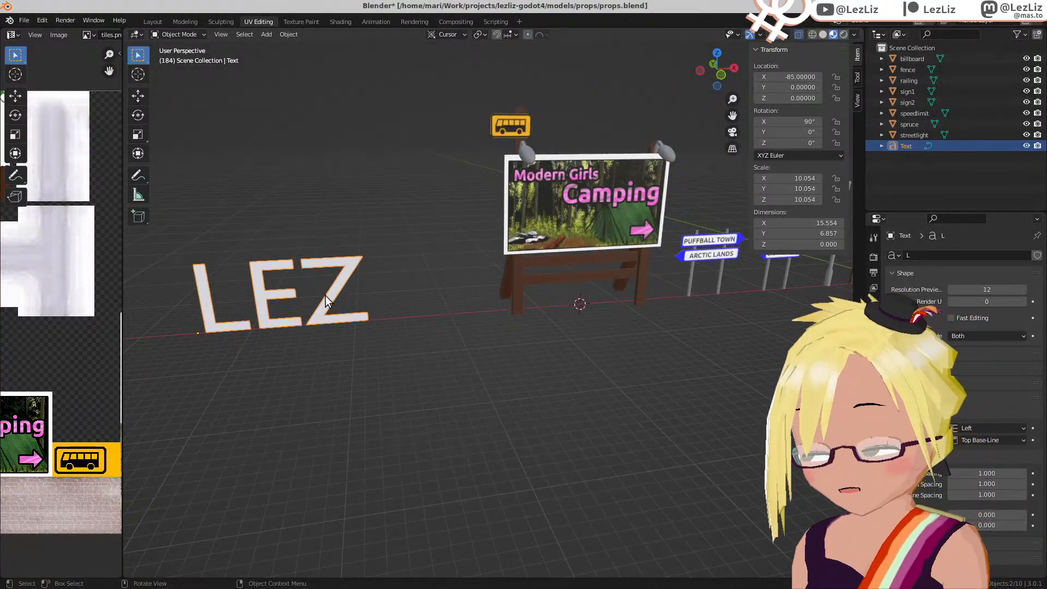
key(KP_7)
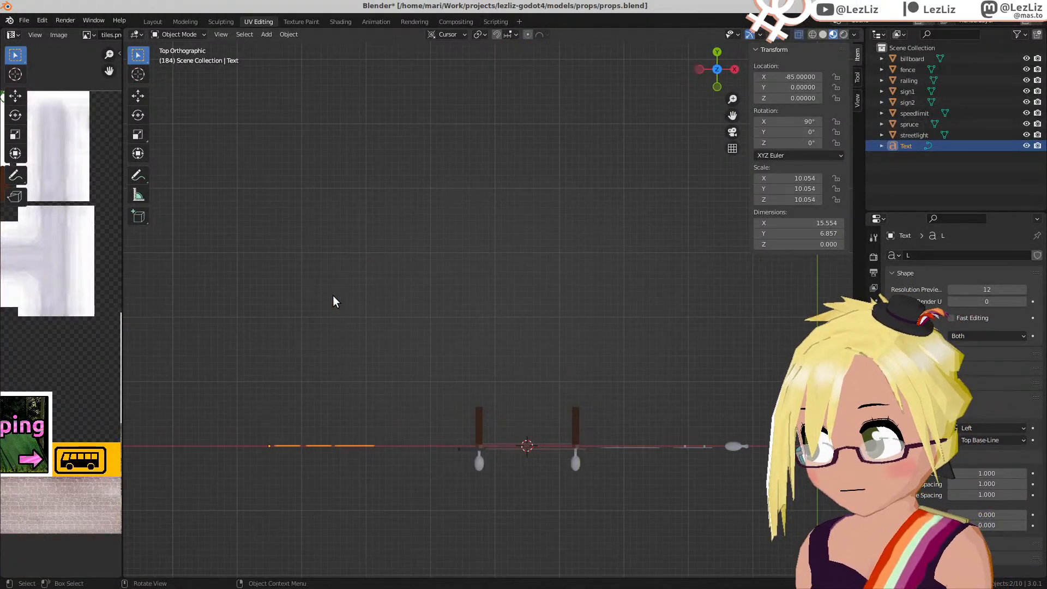
key(KP_1)
key(KP_3)
key(KP_1)
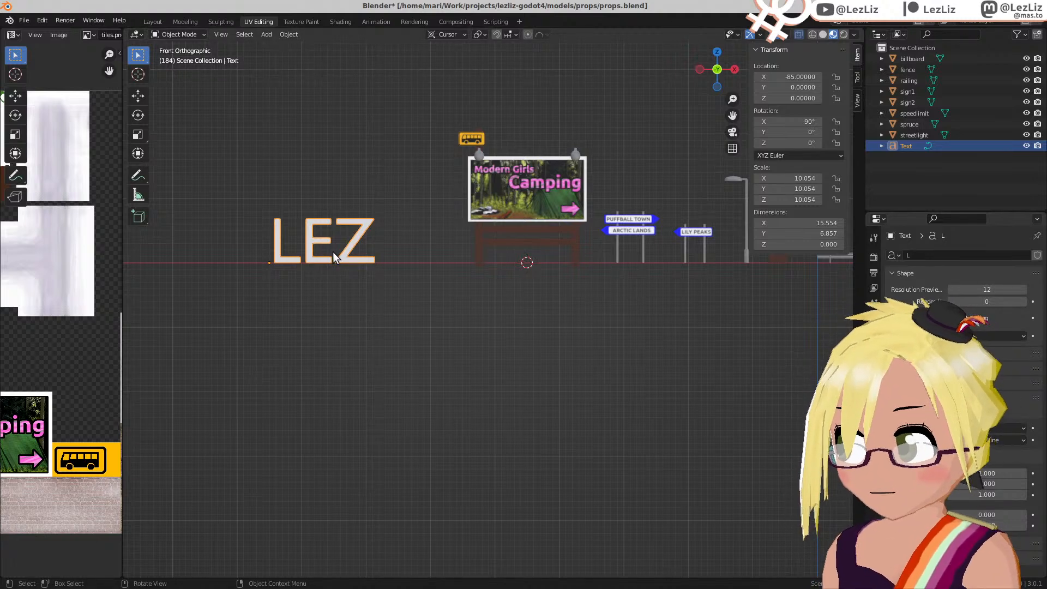
Step: Look through the text object's texture space and font settings
key(Tab)
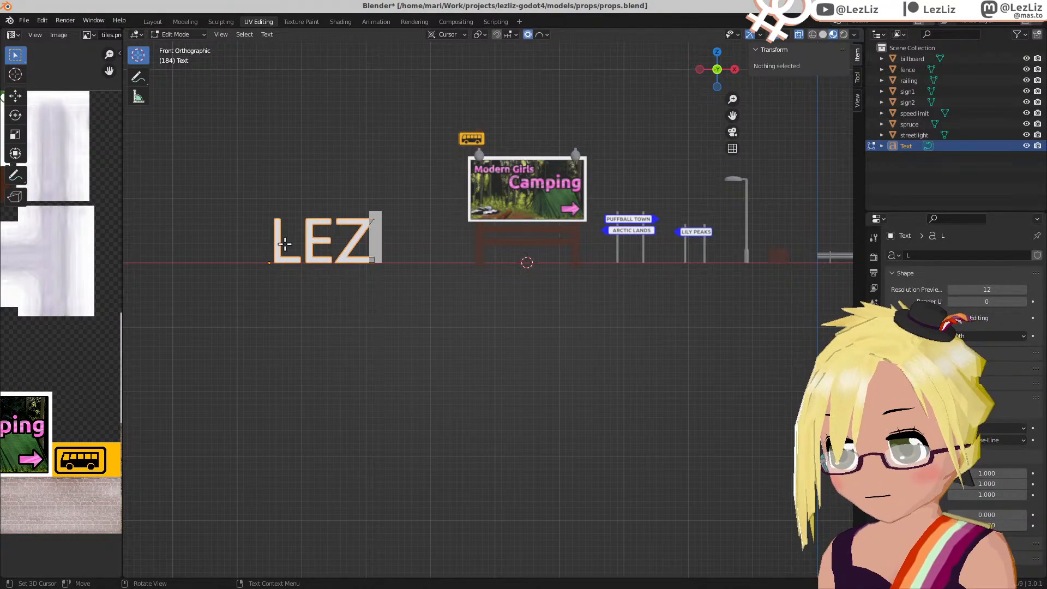
key(Tab)
click(908, 353)
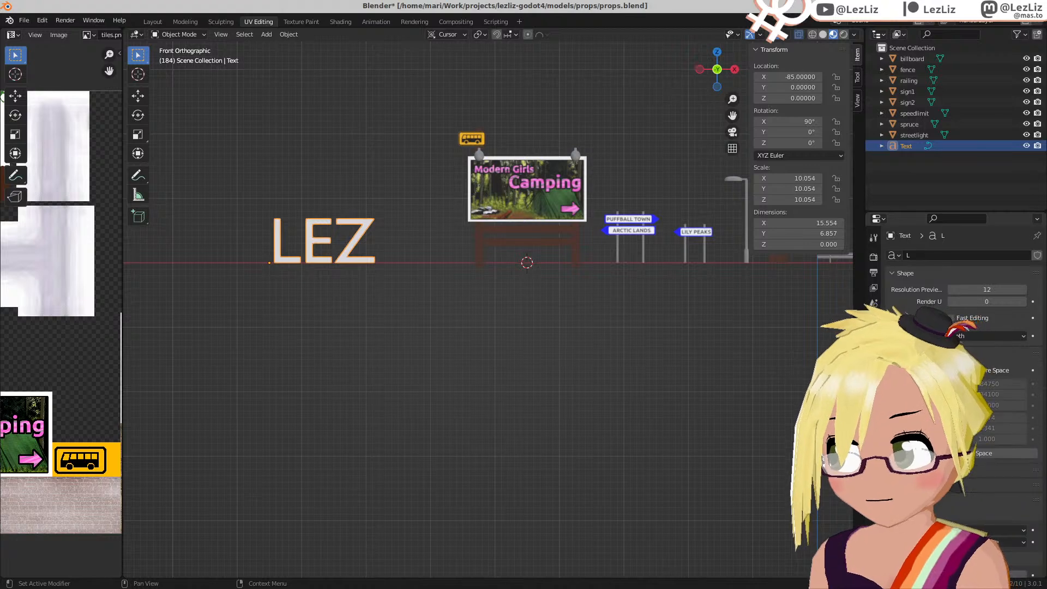
click(907, 354)
click(907, 353)
click(908, 354)
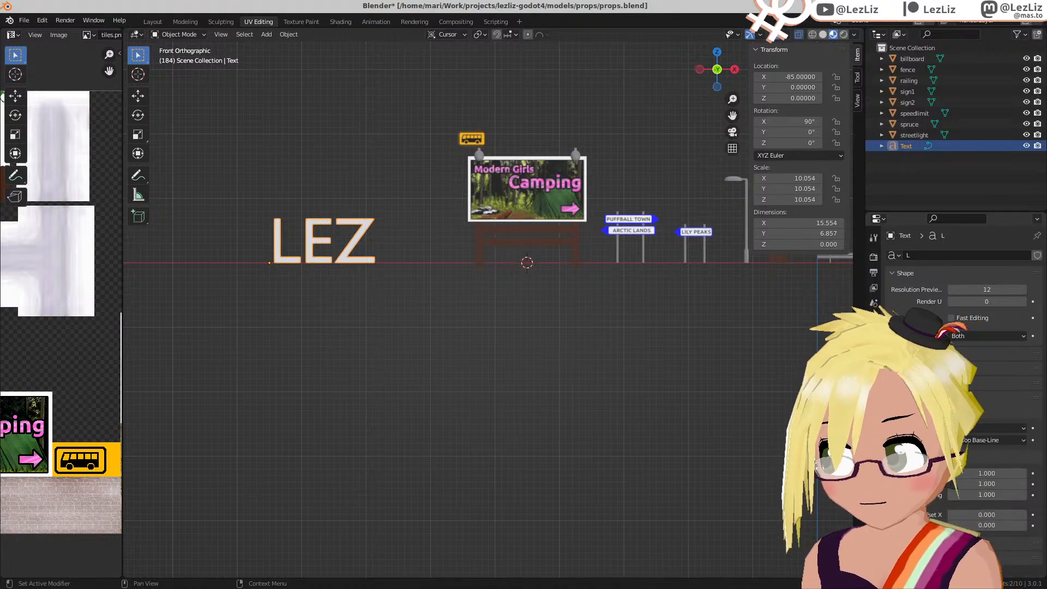
scroll(927, 355, down, 4)
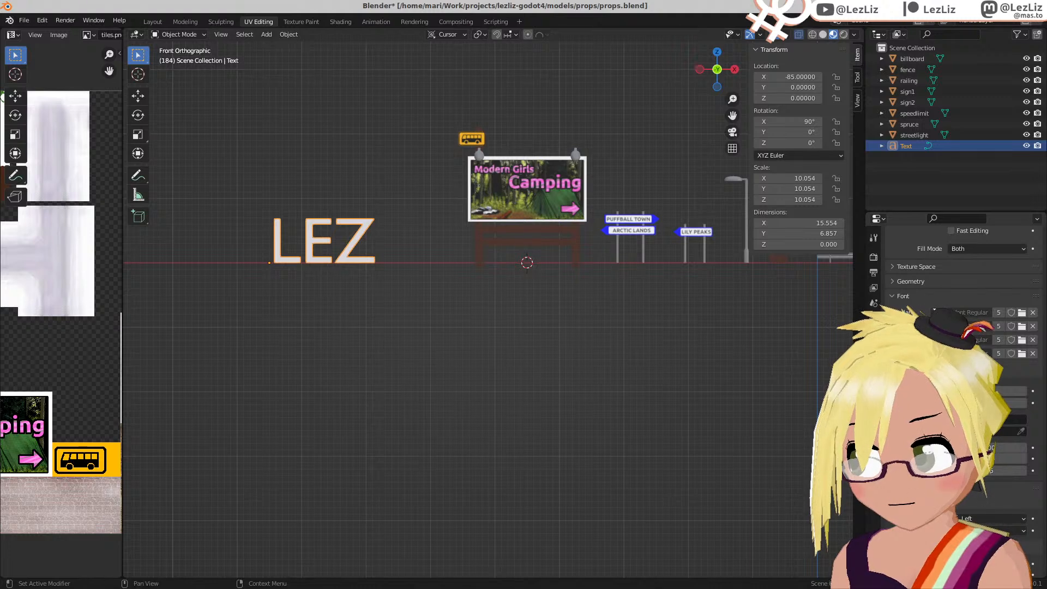
click(937, 313)
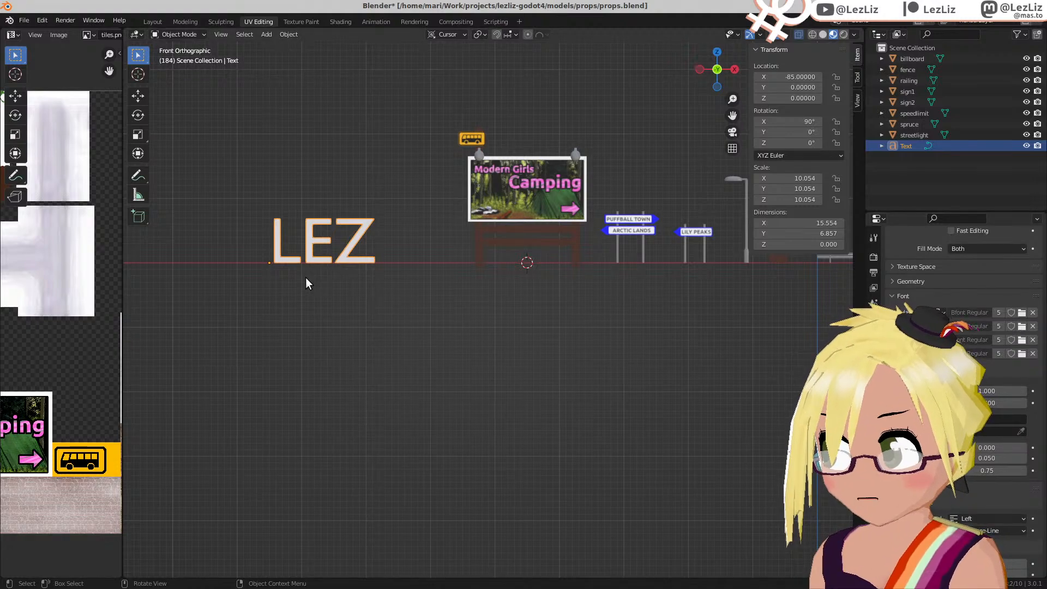
Step: Add a cube and move it -38 along X and 1 along Z, onto the lower corner of the letter L
shift+middle_drag(306, 277, 442, 333)
scroll(446, 333, up, 3)
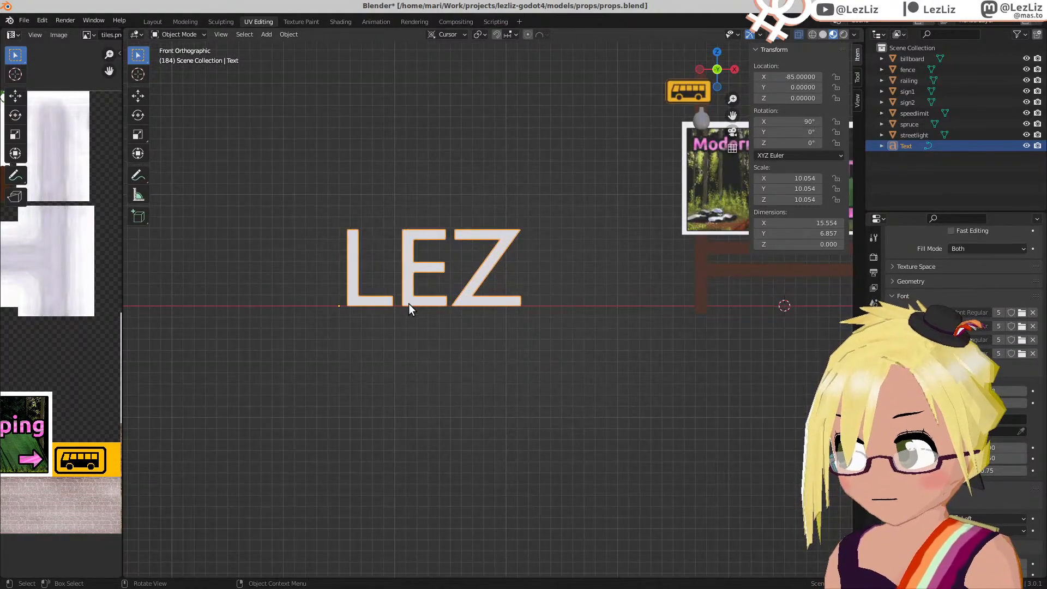
scroll(376, 298, up, 1)
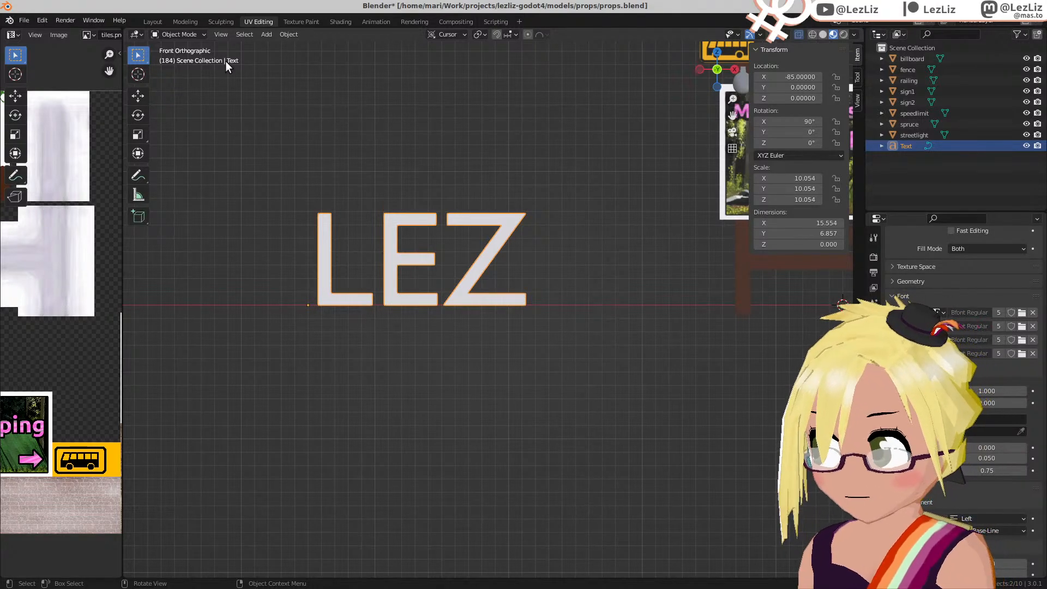
click(270, 34)
mouse_move(320, 46)
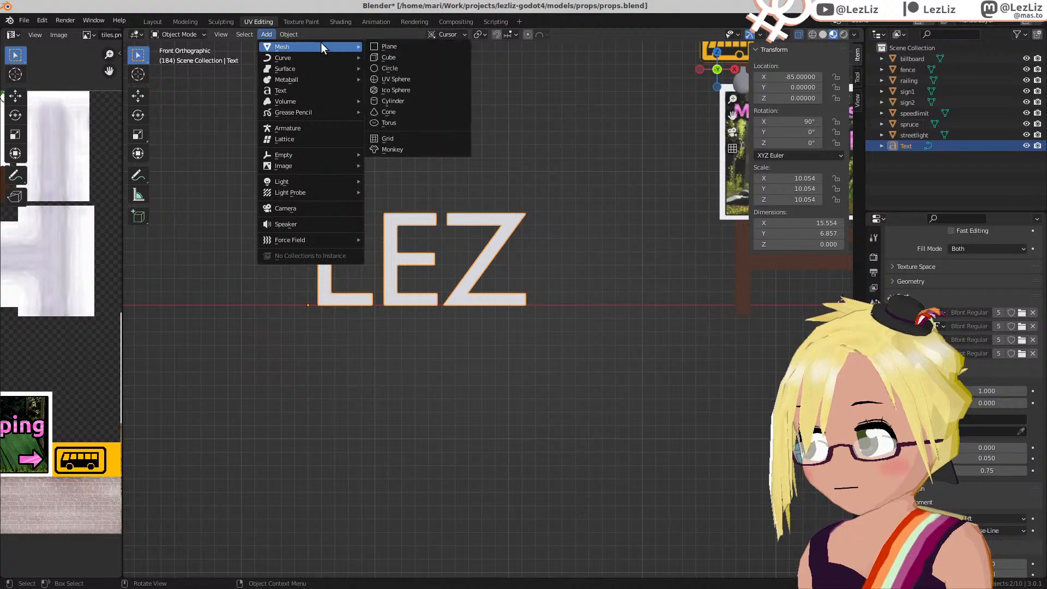
click(407, 53)
scroll(384, 382, down, 5)
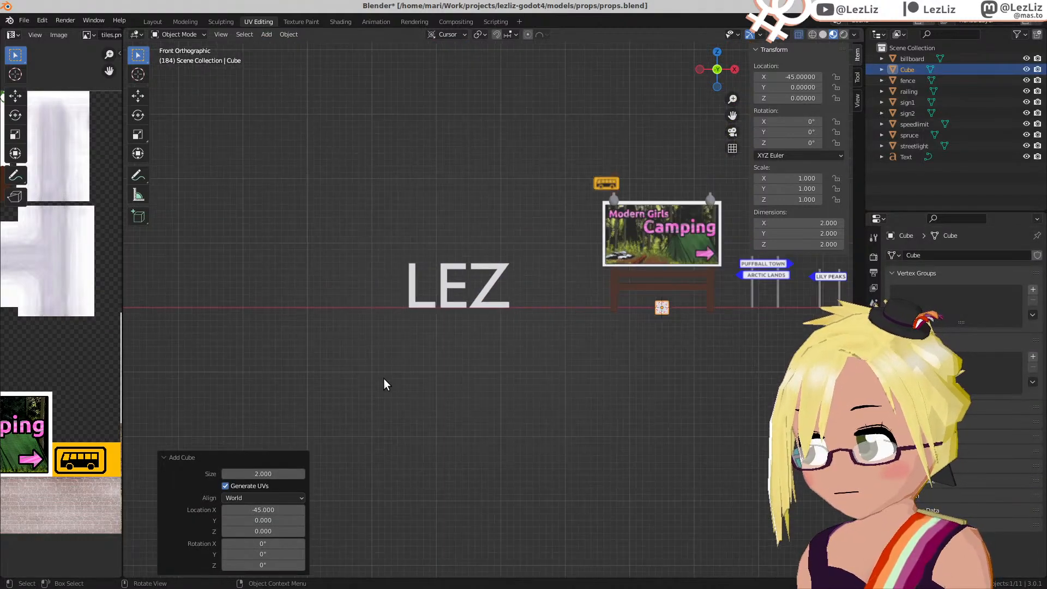
scroll(618, 343, up, 4)
key(g)
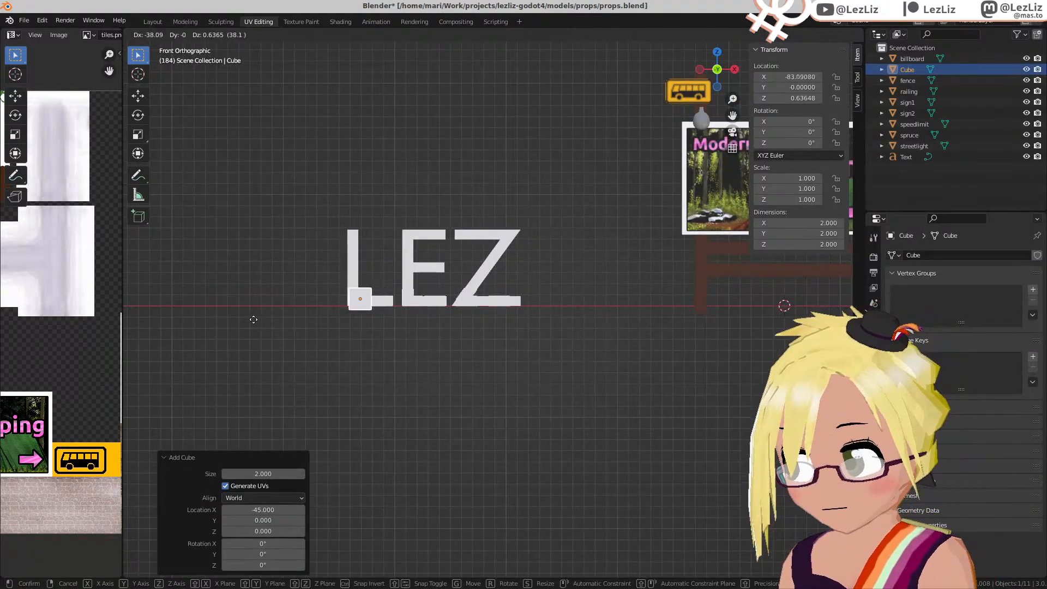
click(256, 308)
Step: Move the cube's left-side vertices about -0.26 along X to line up with the outer edge of the L, level with the ground line
scroll(256, 309, up, 5)
shift+middle_drag(463, 341, 585, 348)
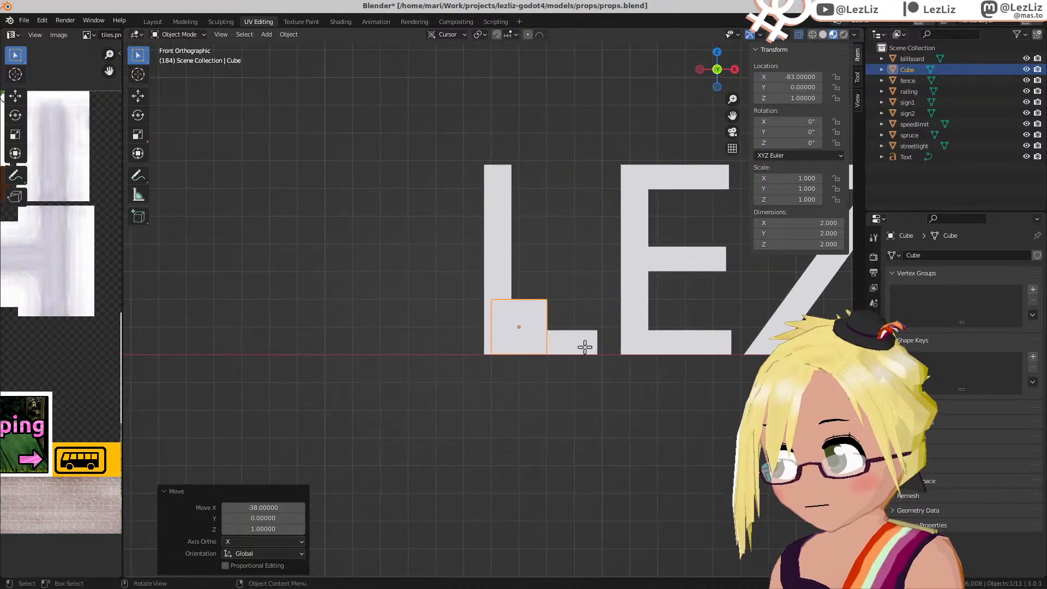
key(Tab)
key(alt+a)
key(b)
drag(472, 274, 503, 409)
key(g)
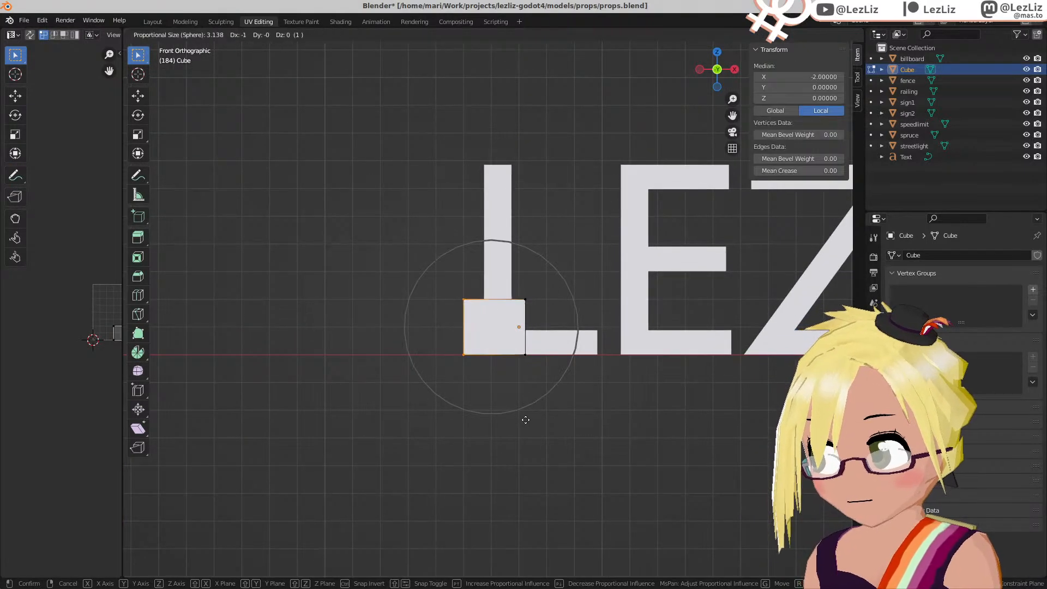
click(529, 419)
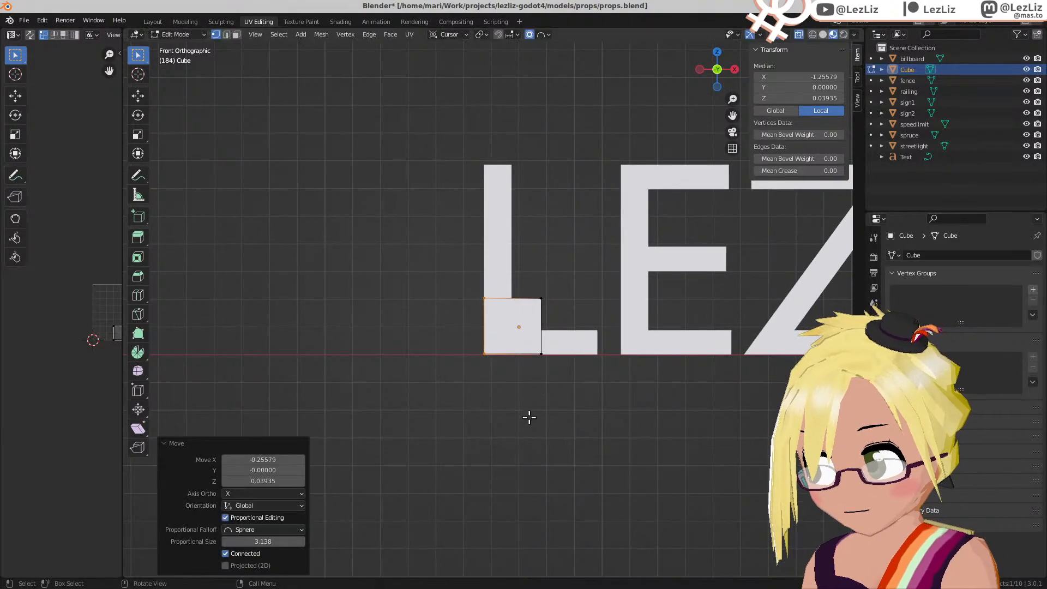
key(g)
key(Escape)
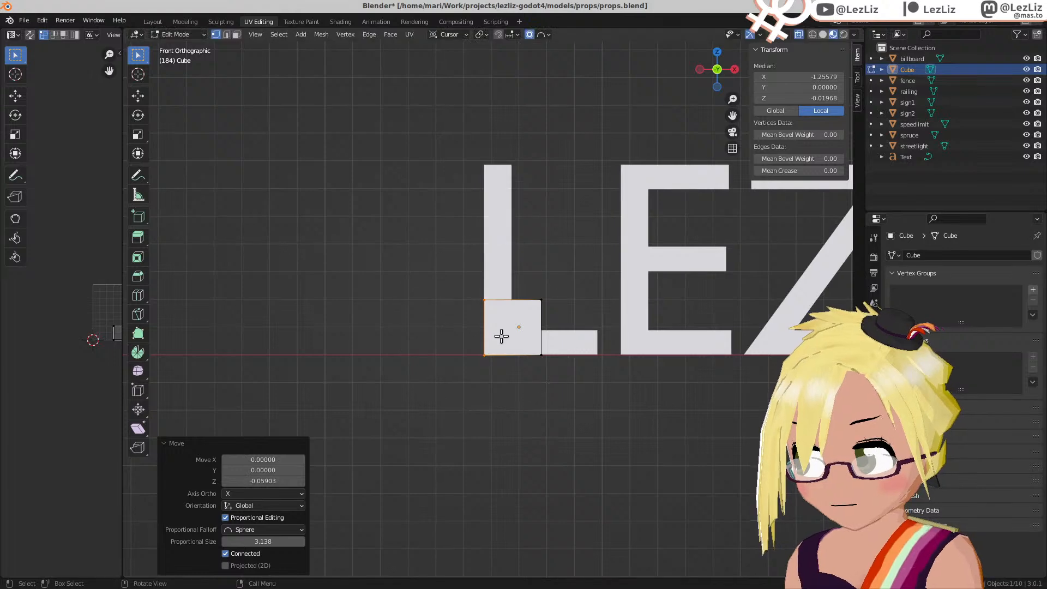
Step: With proportional editing off, move the cube's upper vertices about -1.08 along Z to match the thickness of the L's foot
key(alt+a)
key(b)
drag(467, 280, 584, 331)
key(g)
key(Escape)
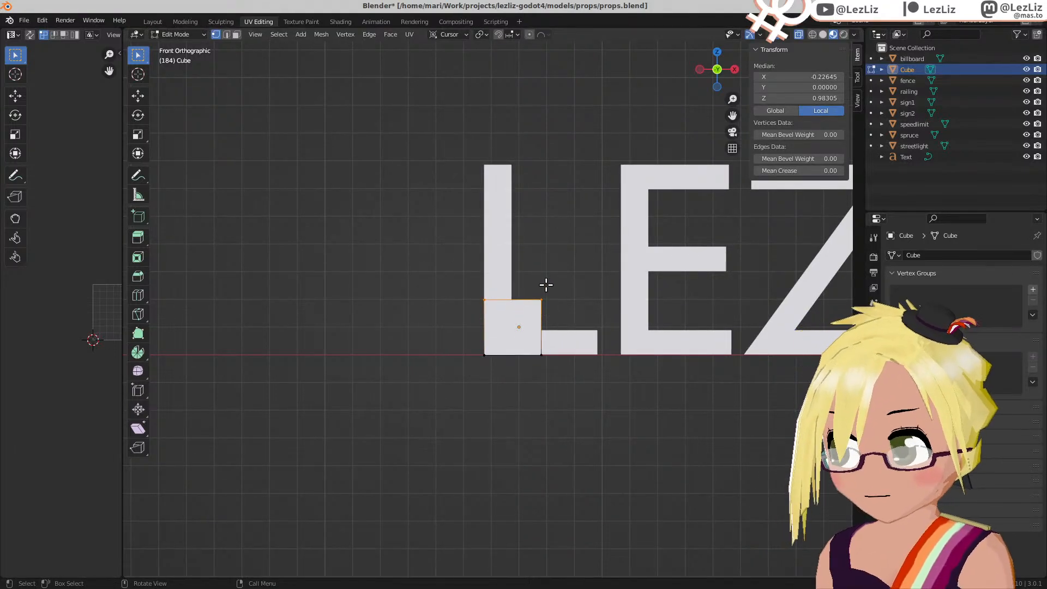
key(g)
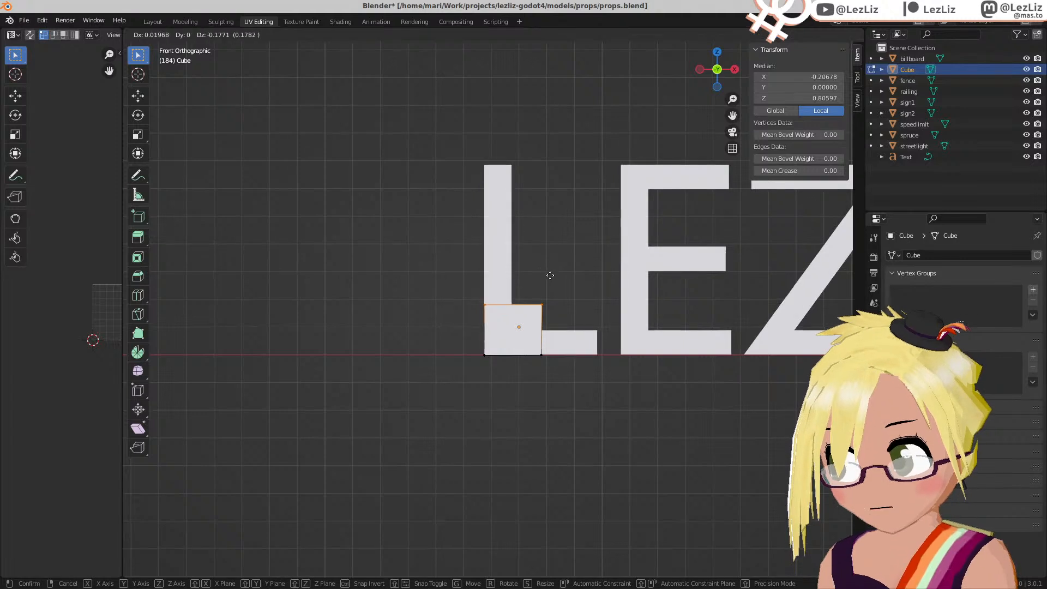
key(z)
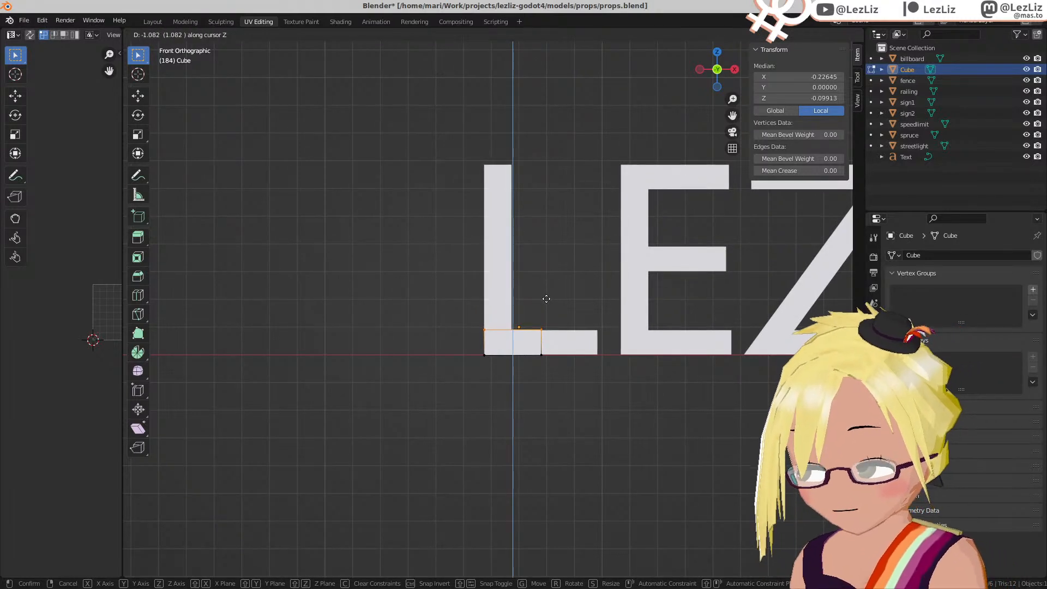
click(546, 298)
Step: Move the cube's right-side vertices inward along X to line up with the inner edge of the L's stem
drag(526, 307, 580, 384)
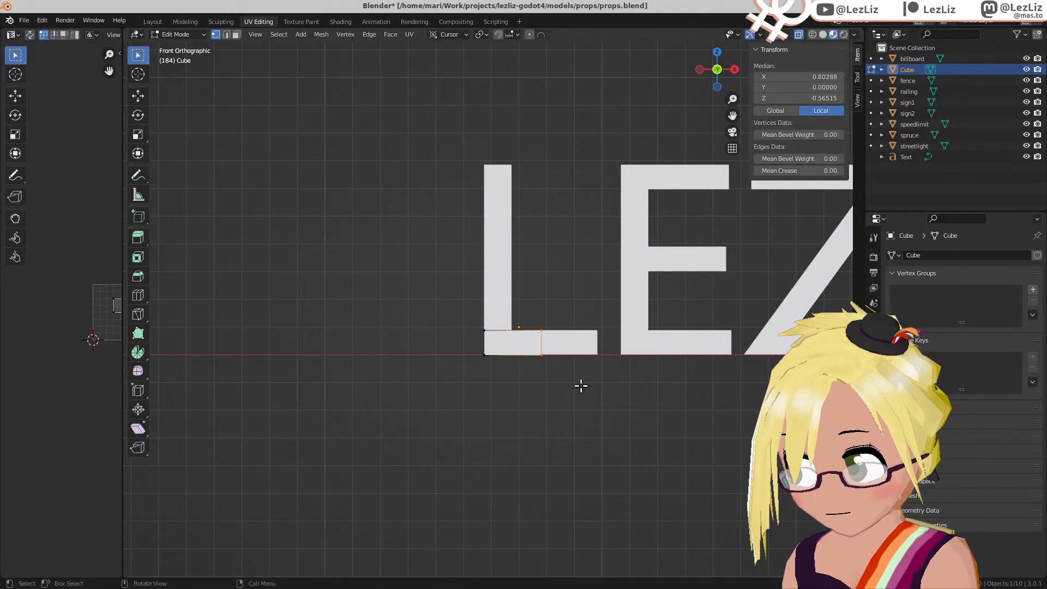
key(g)
key(x)
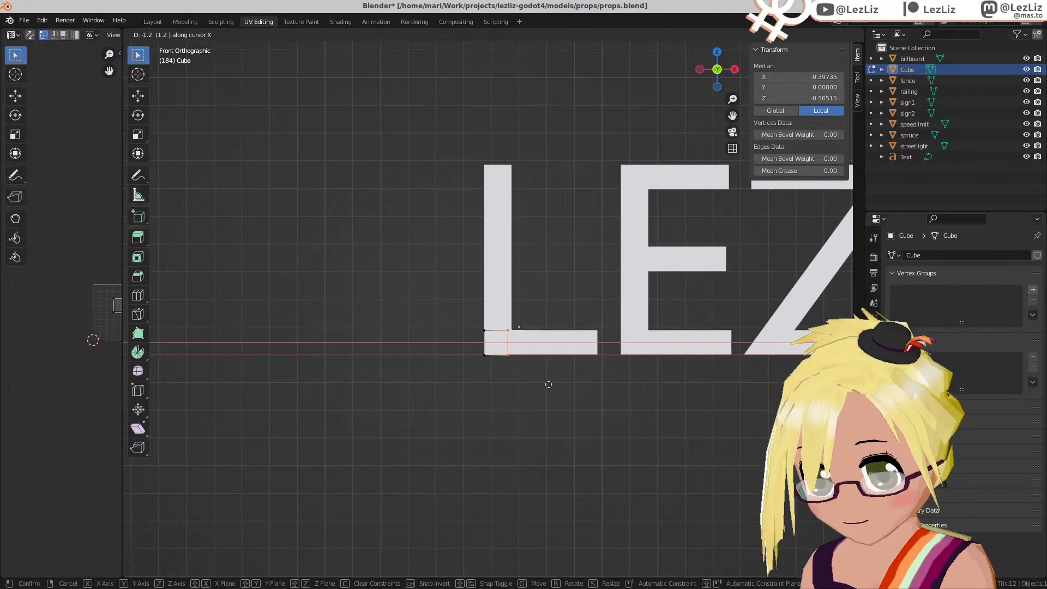
click(553, 386)
Step: Extrude the block's right face 3 units along its normal to form the foot of the L
key(alt+a)
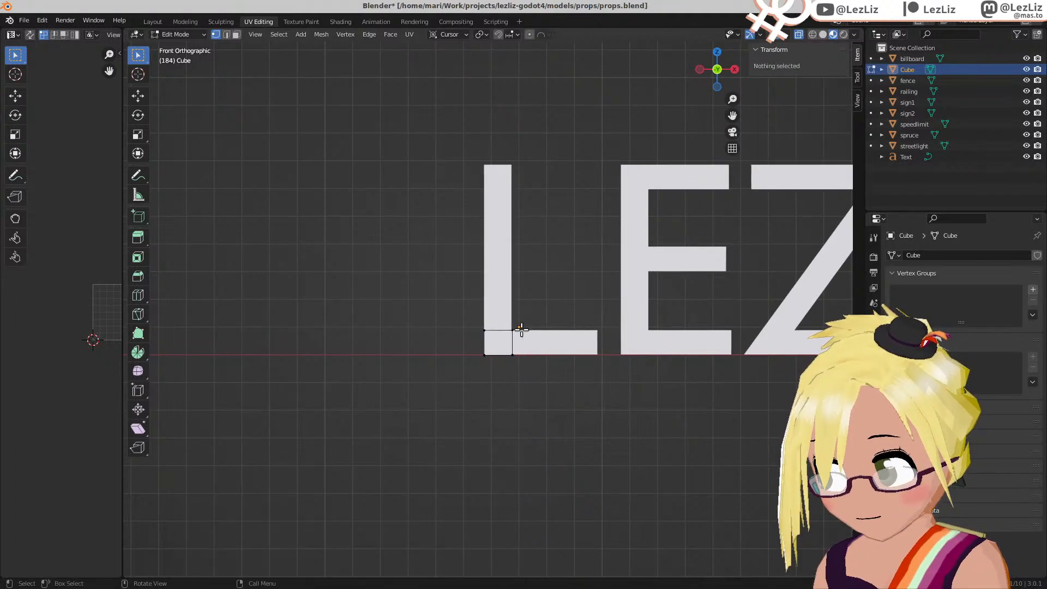
drag(507, 311, 575, 436)
key(e)
click(653, 430)
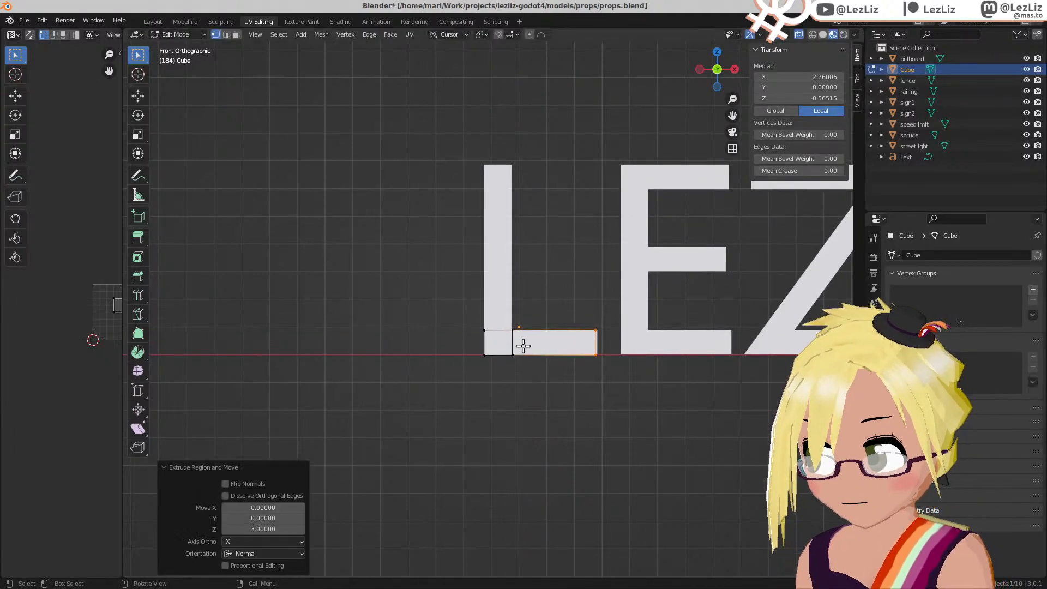
Step: Extrude the corner block's upper face 6 units along its normal to form the stem of the L
key(alt+a)
key(b)
drag(478, 308, 533, 340)
text(e6)
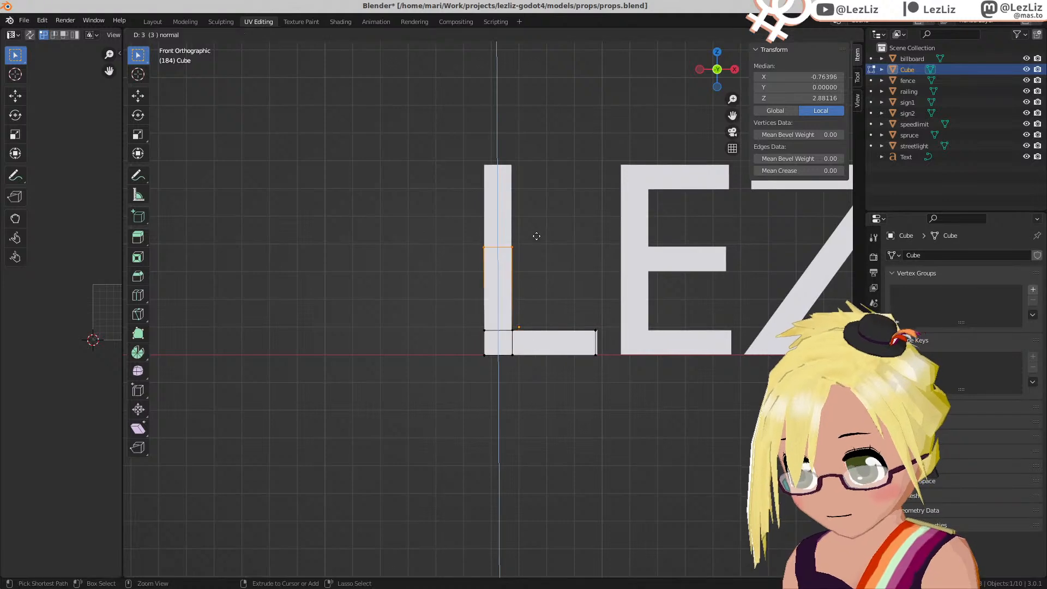
ctrl+click(535, 182)
Step: Duplicate the whole L mesh 5 units along X, onto the letter E of the template
key(alt+a)
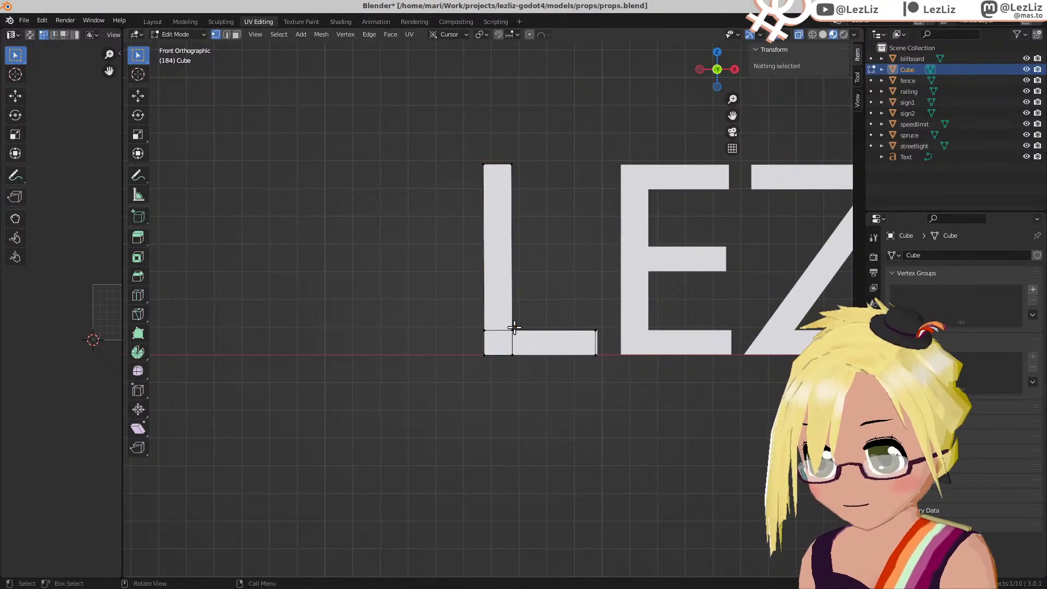
key(l)
scroll(521, 325, down, 1)
shift+middle_drag(557, 300, 444, 304)
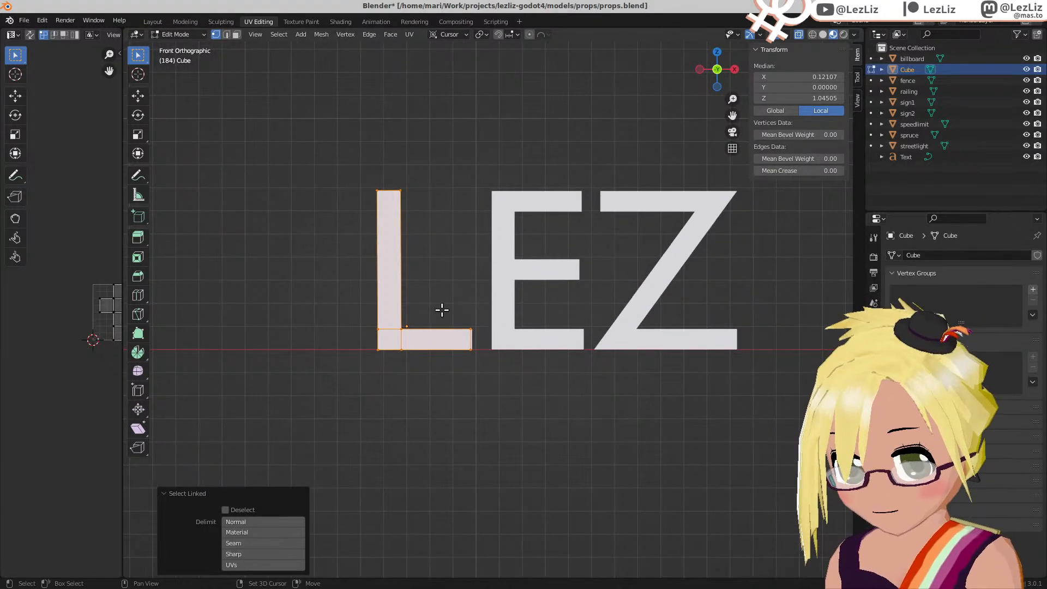
key(shift+d)
text(5)
ctrl+click(565, 312)
Step: Try to divide the E's stem by extruding its upper face -4, 1 and 2 units, and inspect it in perspective
key(alt+a)
key(b)
drag(484, 162, 557, 246)
text(e4)
key(e)
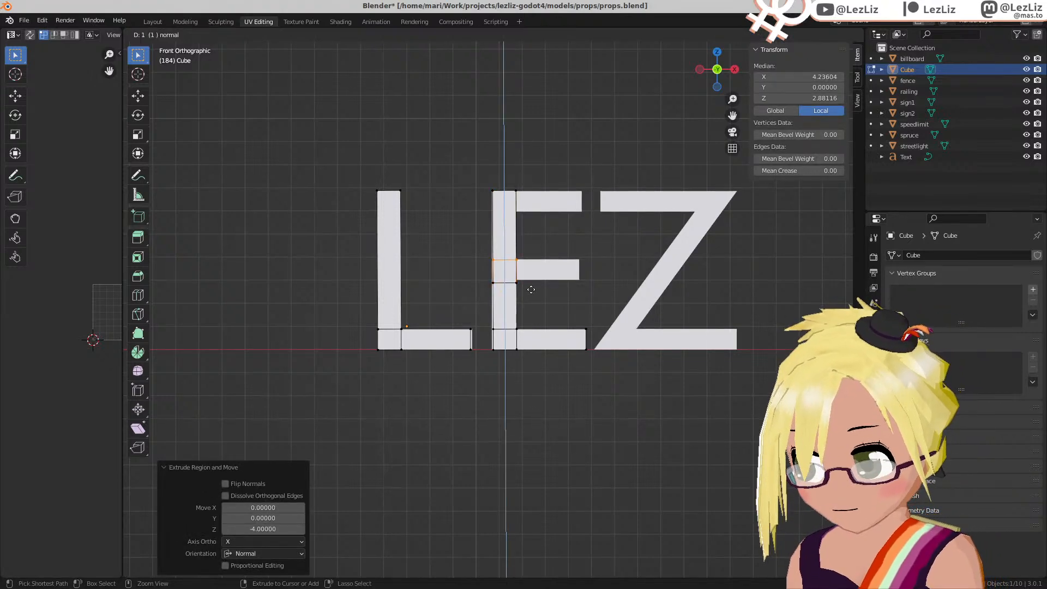
ctrl+click(531, 289)
key(e)
ctrl+click(532, 251)
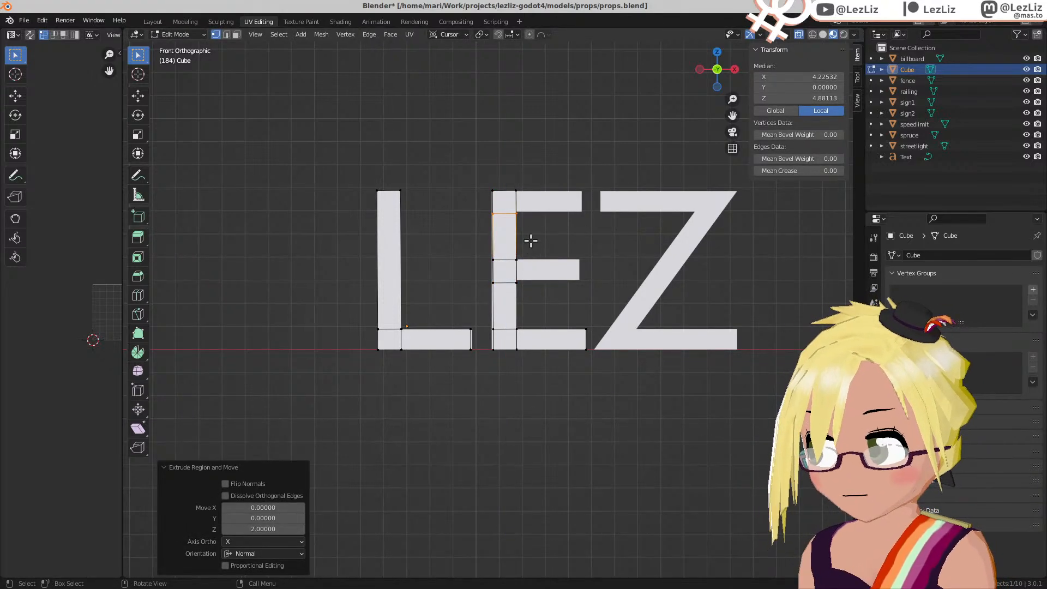
middle_drag(531, 241, 463, 263)
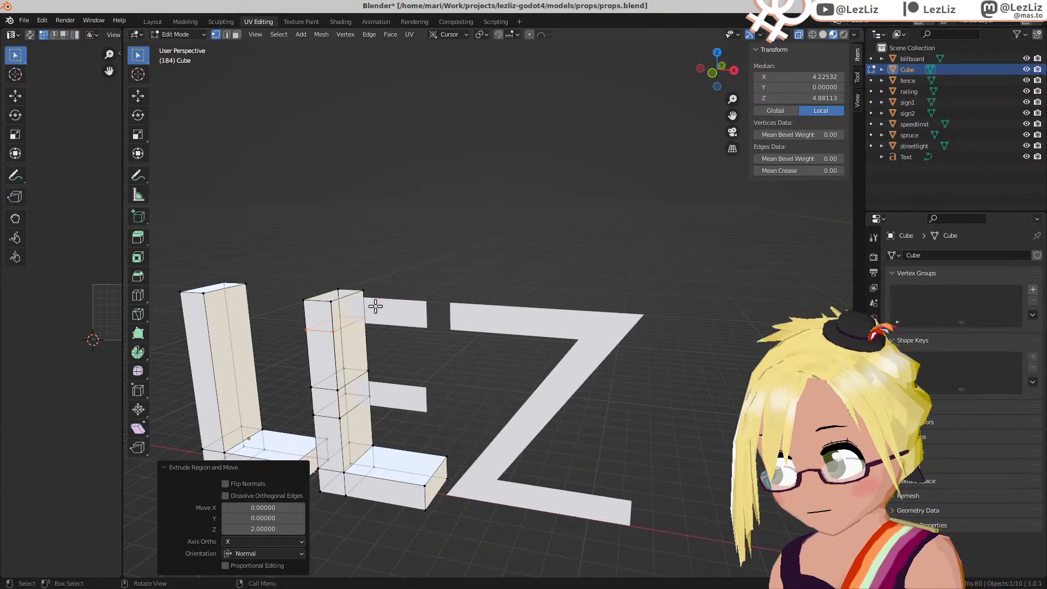
Step: Undo the three extrusions made on the E's stem
key(ctrl+z)
key(ctrl+z)
key(ctrl+z)
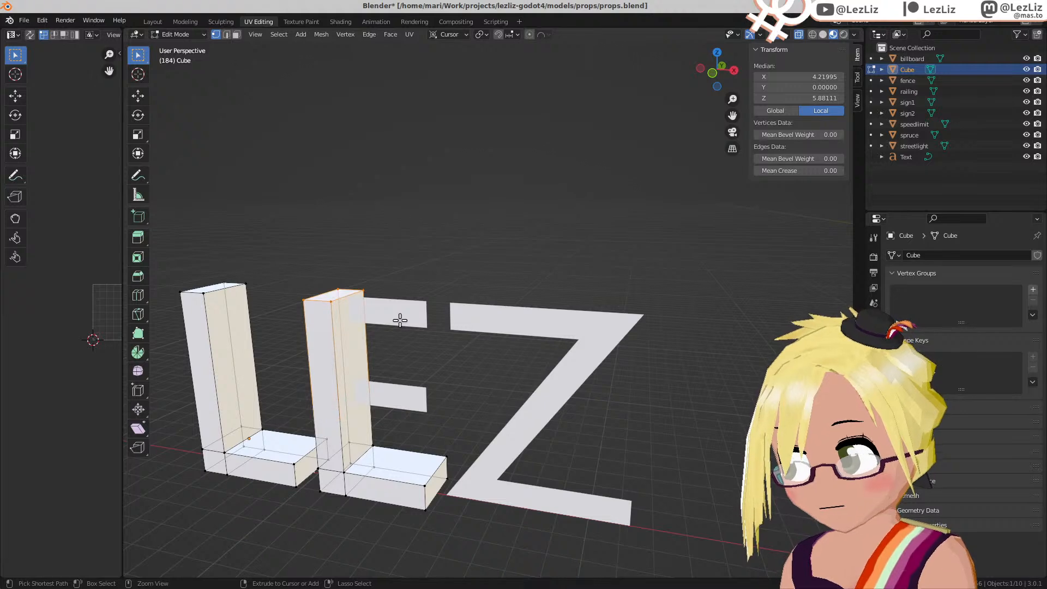
Step: In front view, move the upper vertices of the E's stem -4 along Z, just below the middle arm
key(KP_1)
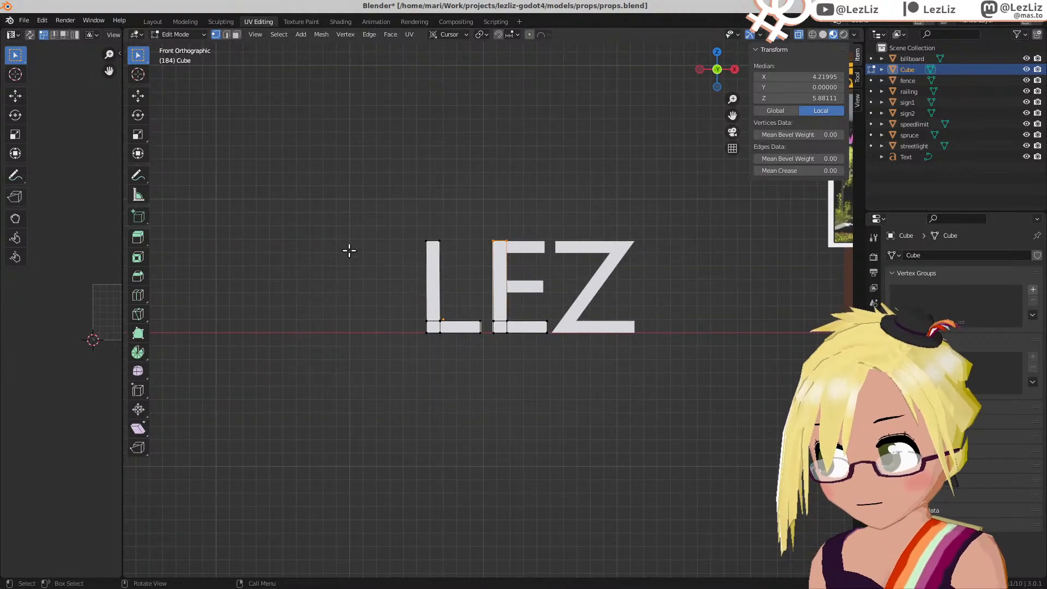
scroll(349, 251, up, 2)
key(g)
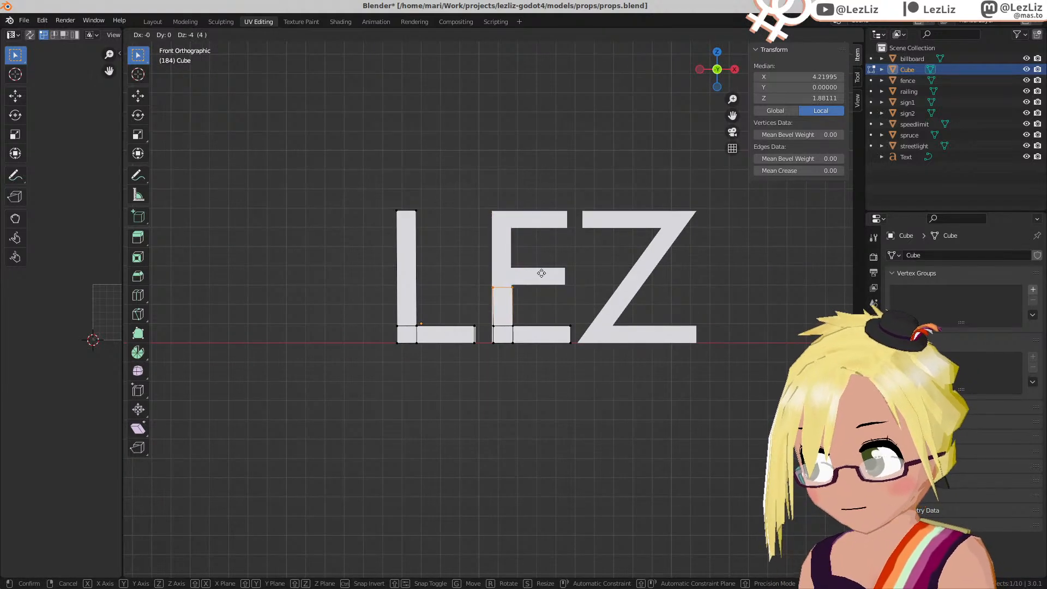
ctrl+click(540, 274)
Step: Extrude the E stem's upper face successively by 1, 2 and 1 units, creating segments for the middle and upper arms
scroll(522, 273, up, 1)
key(e)
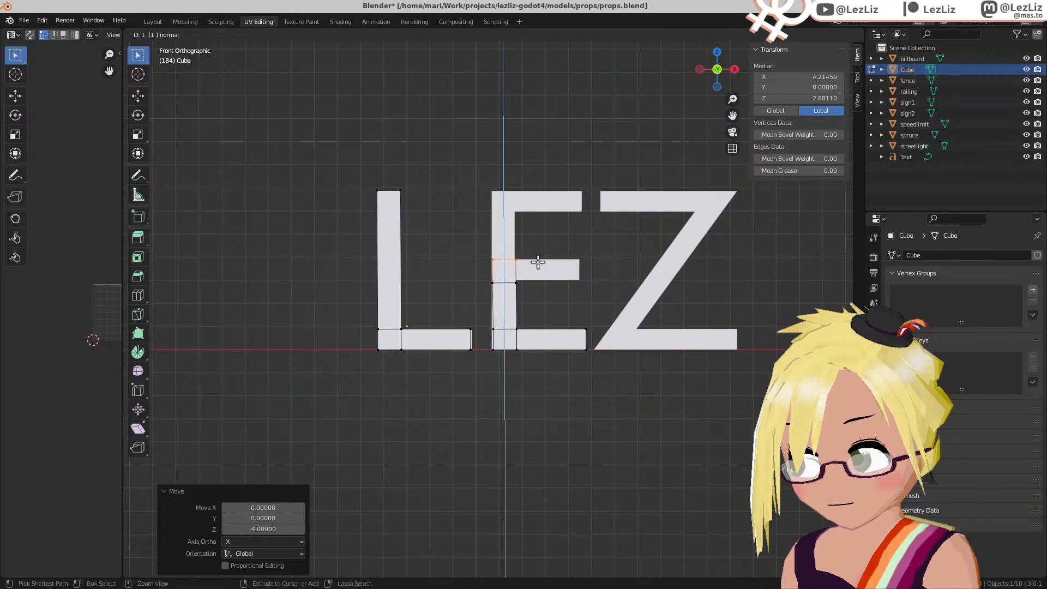
ctrl+click(537, 258)
key(e)
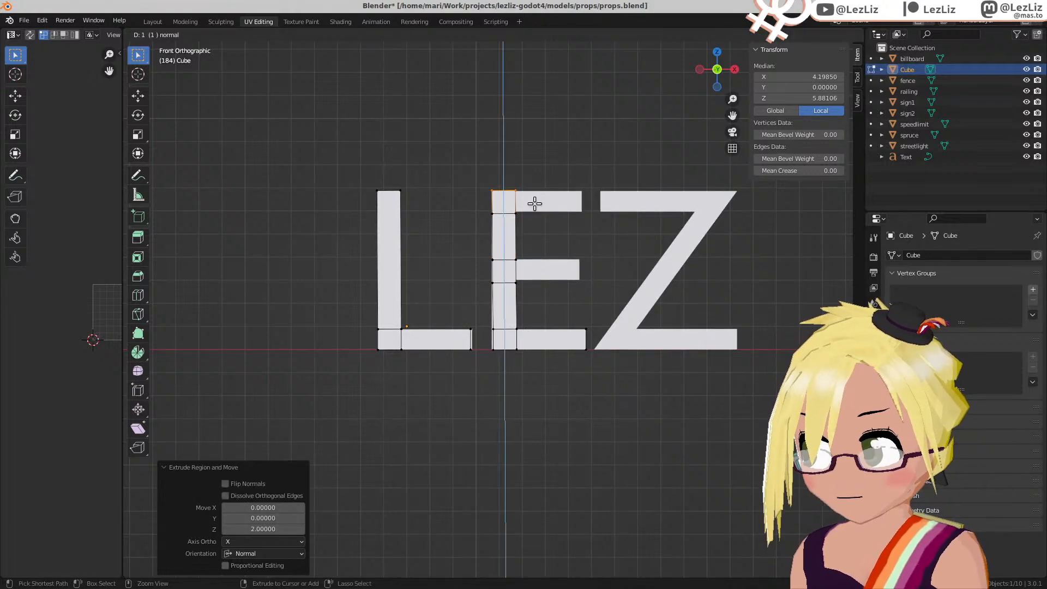
ctrl+click(535, 205)
Step: Extrude the right face of the E stem's middle segment 3 units to form the middle arm
key(alt+a)
key(b)
drag(536, 280, 547, 288)
key(e)
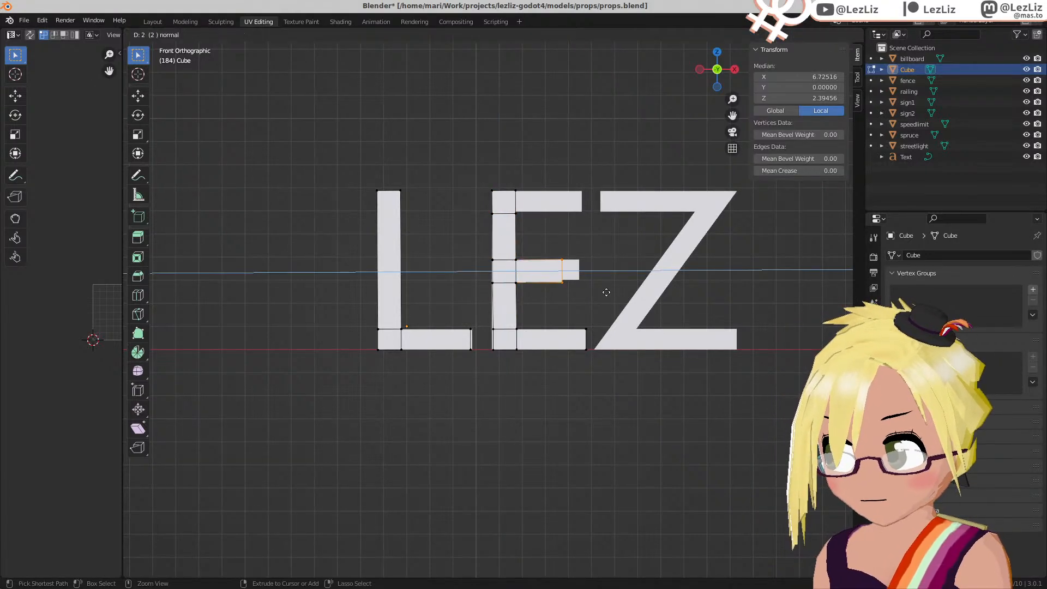
ctrl+click(610, 292)
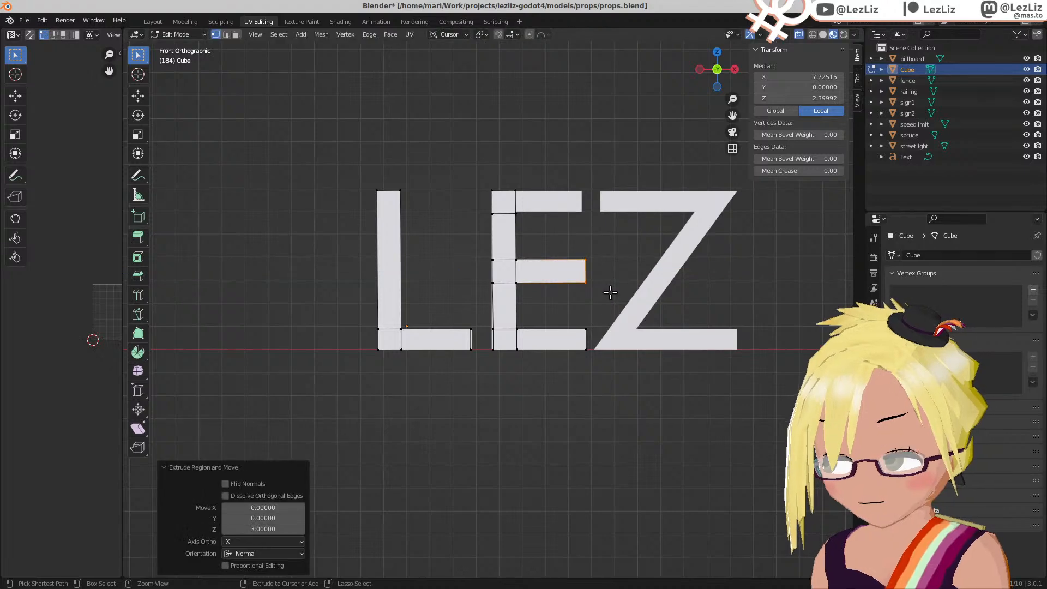
Step: Extrude the right face of the E stem's topmost segment 3 units to form the upper arm
key(alt+a)
key(b)
drag(507, 183, 611, 295)
key(e)
ctrl+click(612, 234)
Step: Shorten the E's middle arm by moving its end vertices about -0.307 along X to match the template
key(alt+a)
key(b)
key(g)
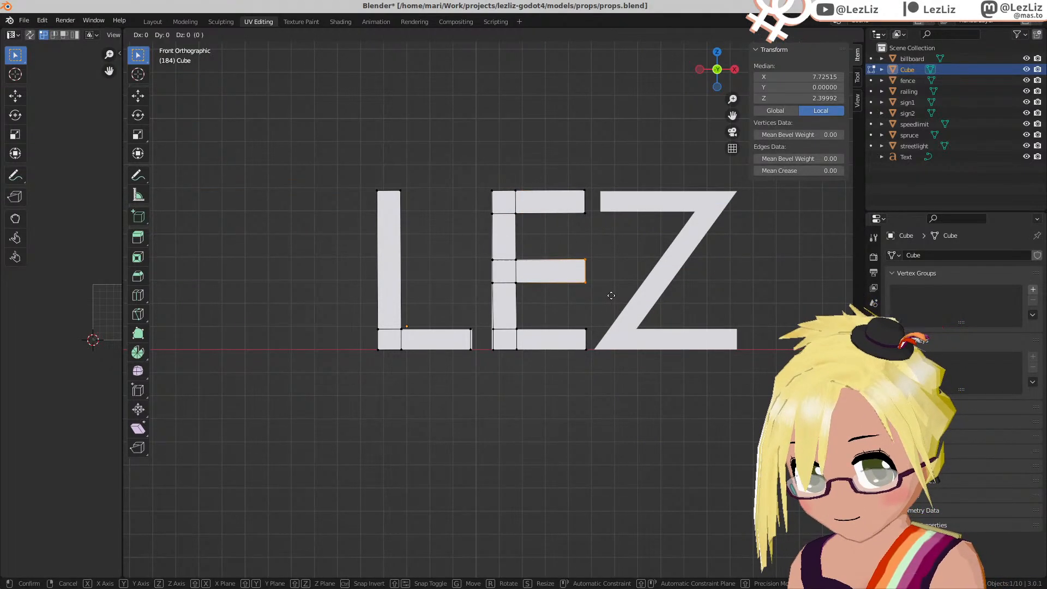
key(x)
click(605, 296)
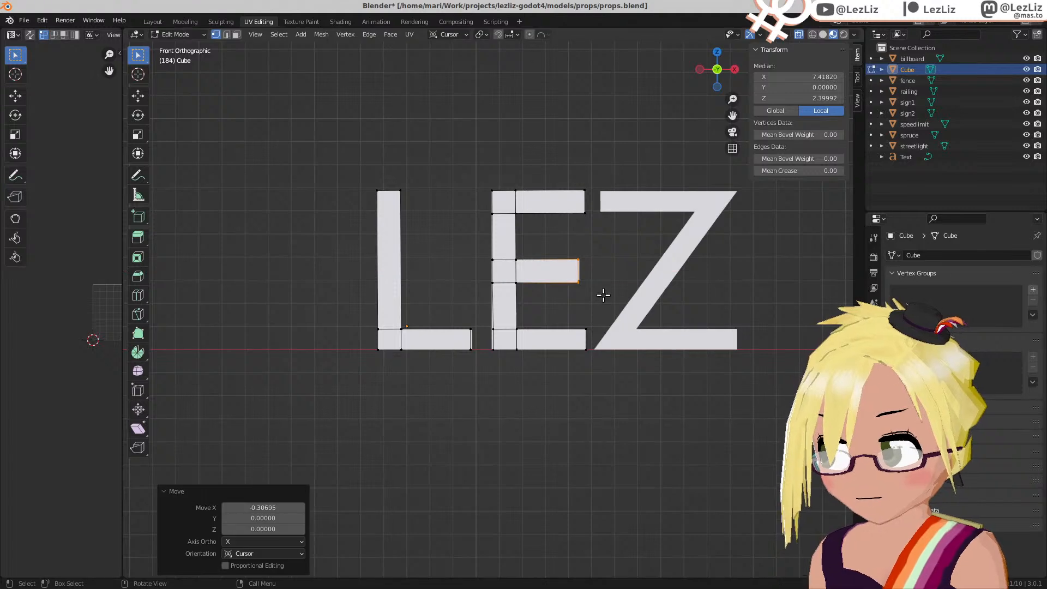
Step: Duplicate the L mesh 10 units along X, onto the letter Z of the template
scroll(603, 294, down, 1)
shift+middle_drag(601, 292, 546, 304)
key(alt+a)
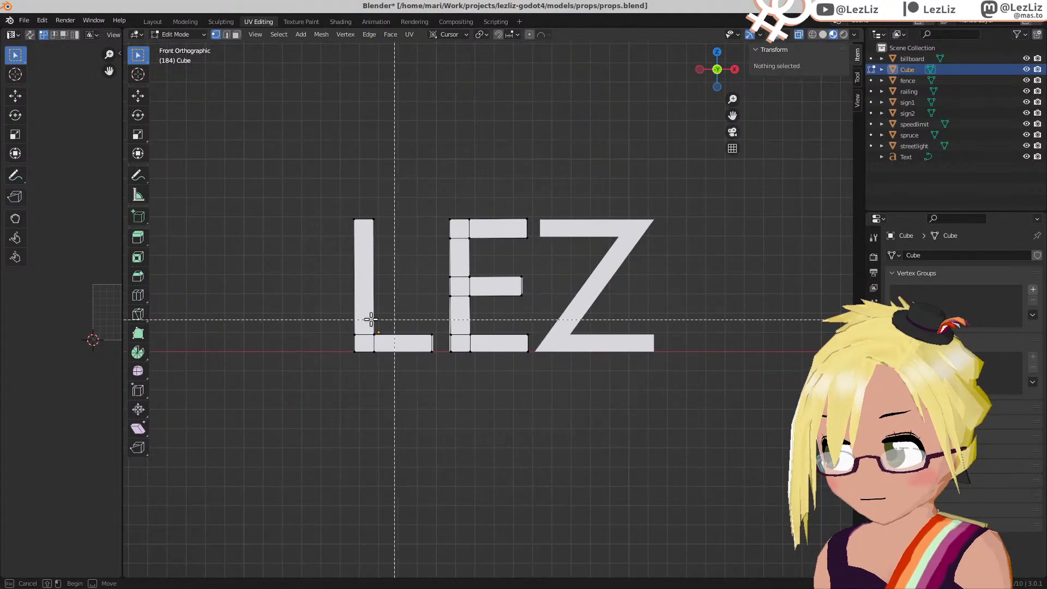
drag(335, 196, 430, 365)
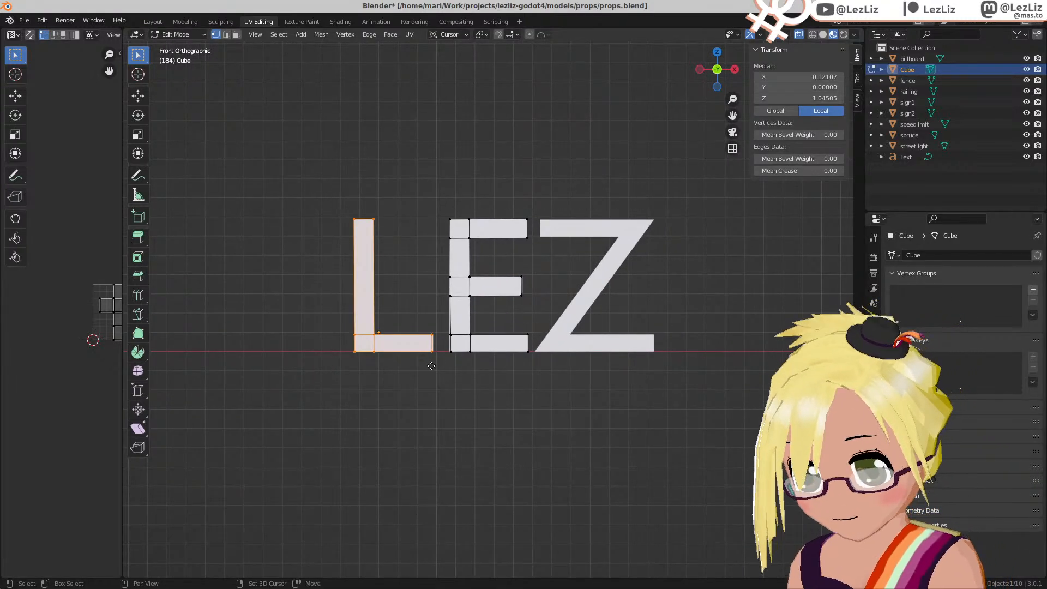
key(shift+d)
text(x10)
key(Return)
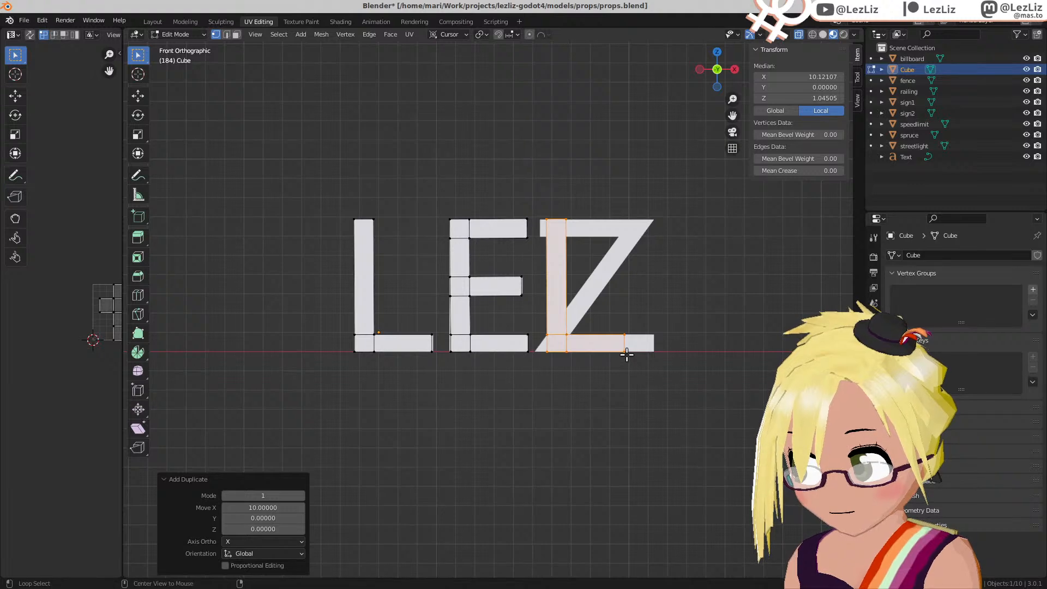
click(627, 355)
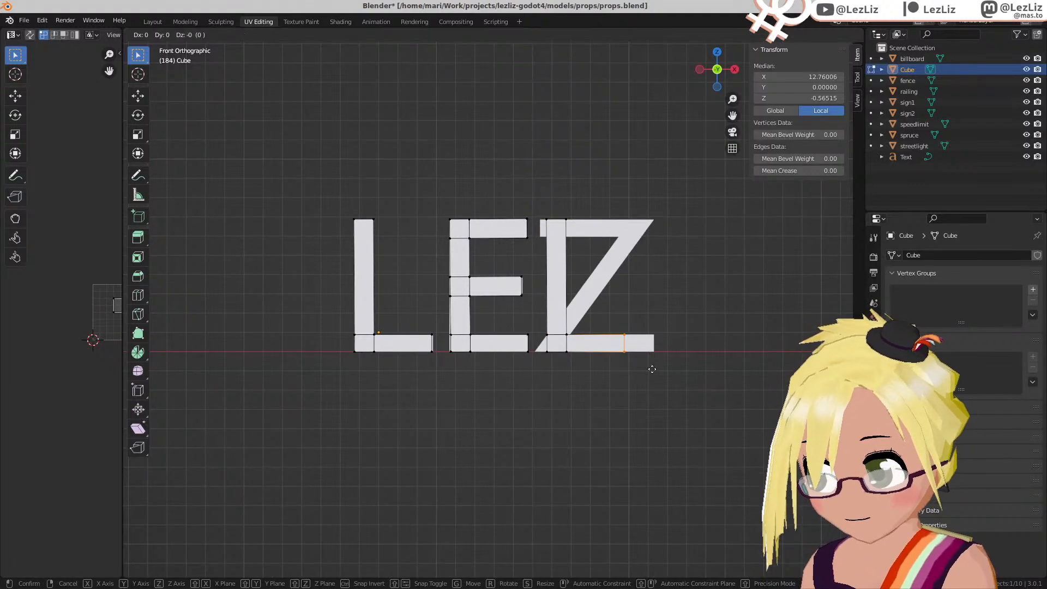
key(alt+a)
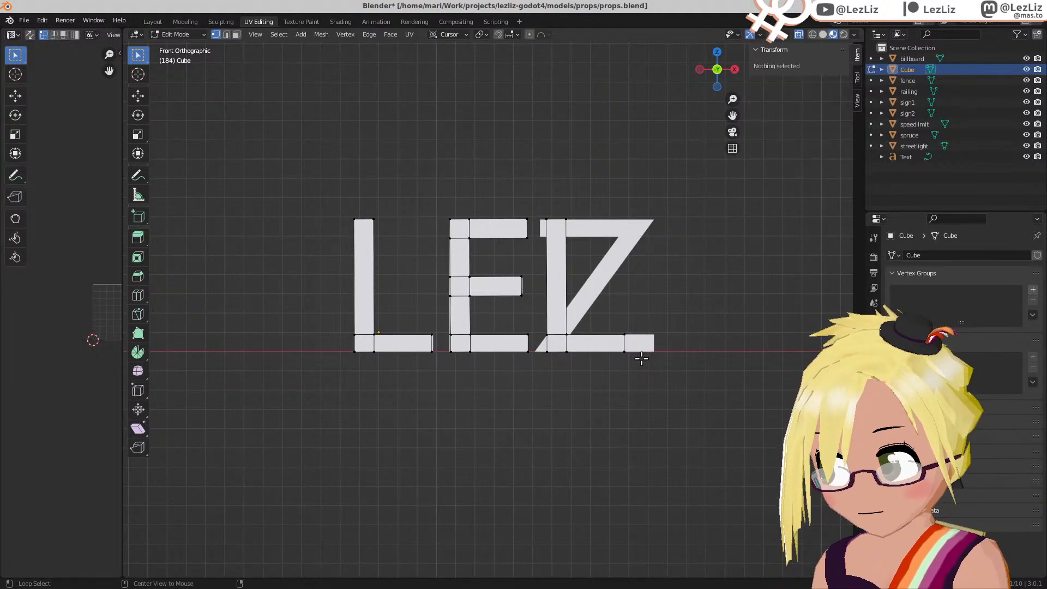
Step: Move the copied stem's upper vertices about 3.43 along X and -0.91 along Z to form the Z's diagonal
key(b)
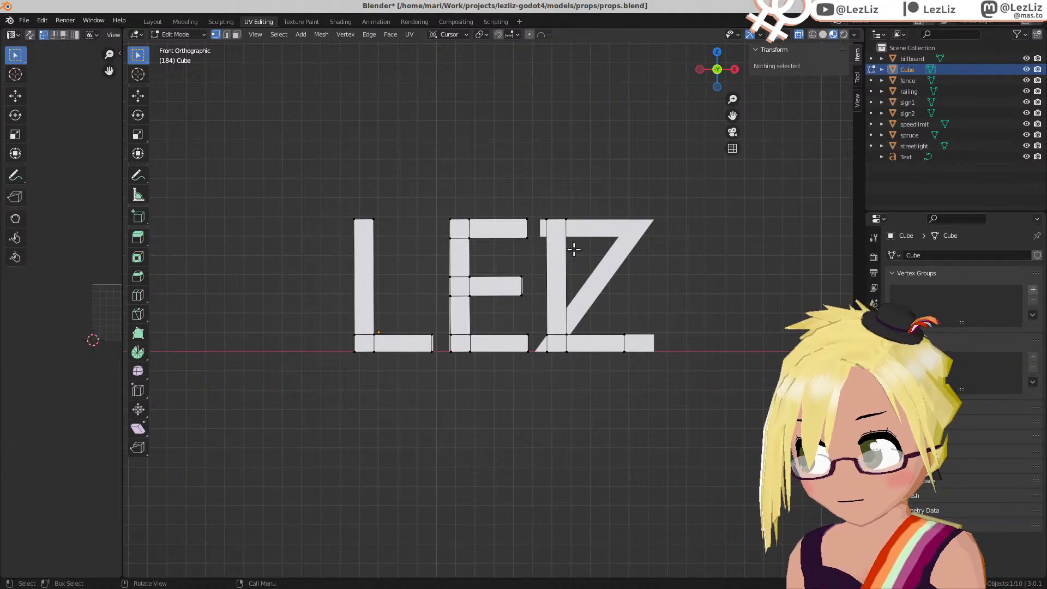
drag(544, 214, 589, 248)
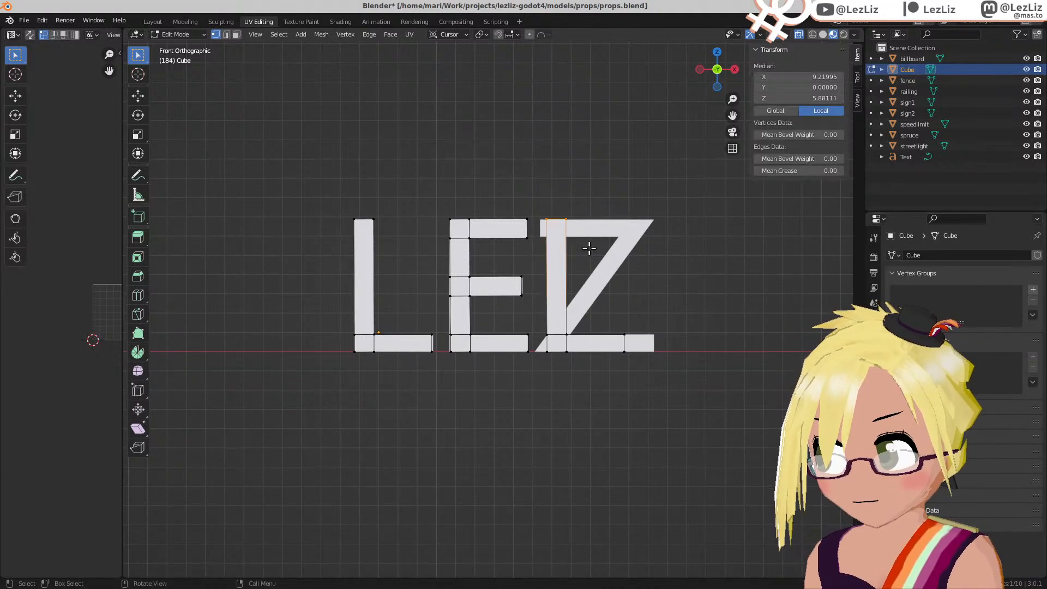
key(g)
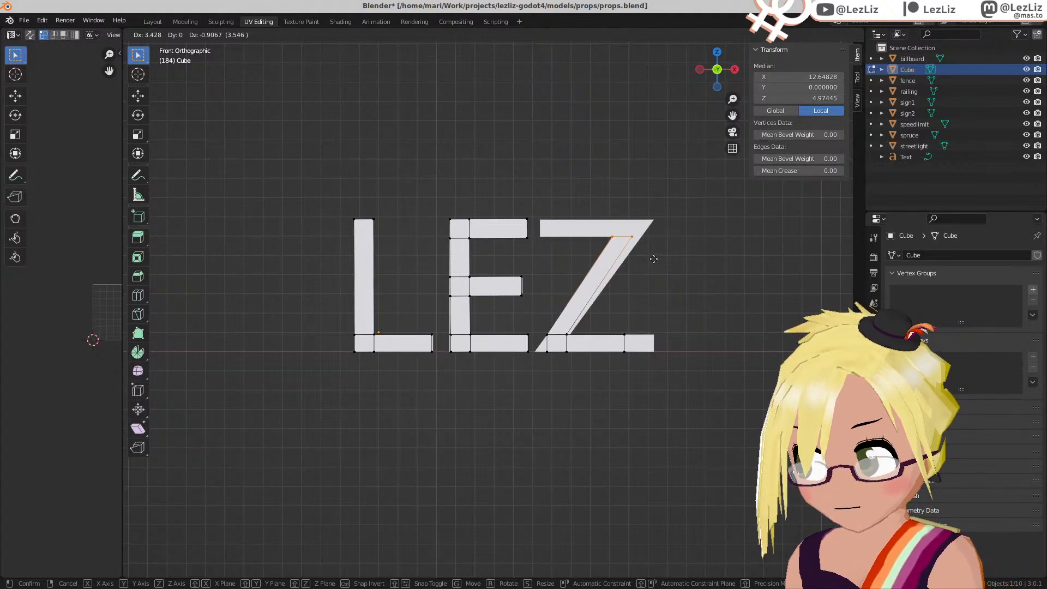
click(649, 257)
Step: Extrude the upper end of the Z's diagonal 1 unit and that new block's left face 4 units to form the upper bar
key(e)
key(1)
click(643, 238)
key(alt+a)
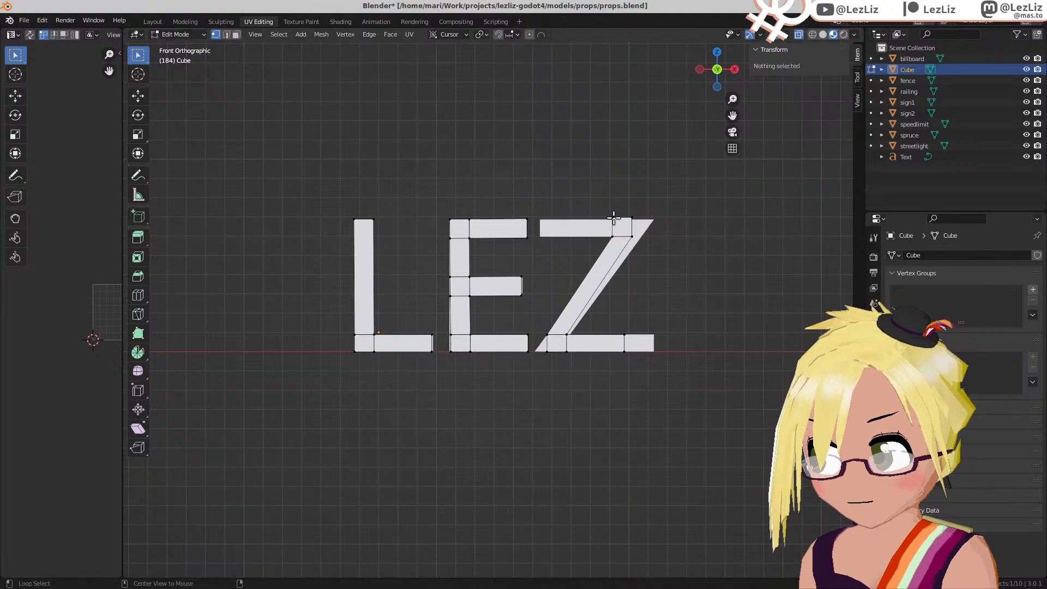
drag(602, 205, 620, 241)
key(e)
key(4)
click(552, 251)
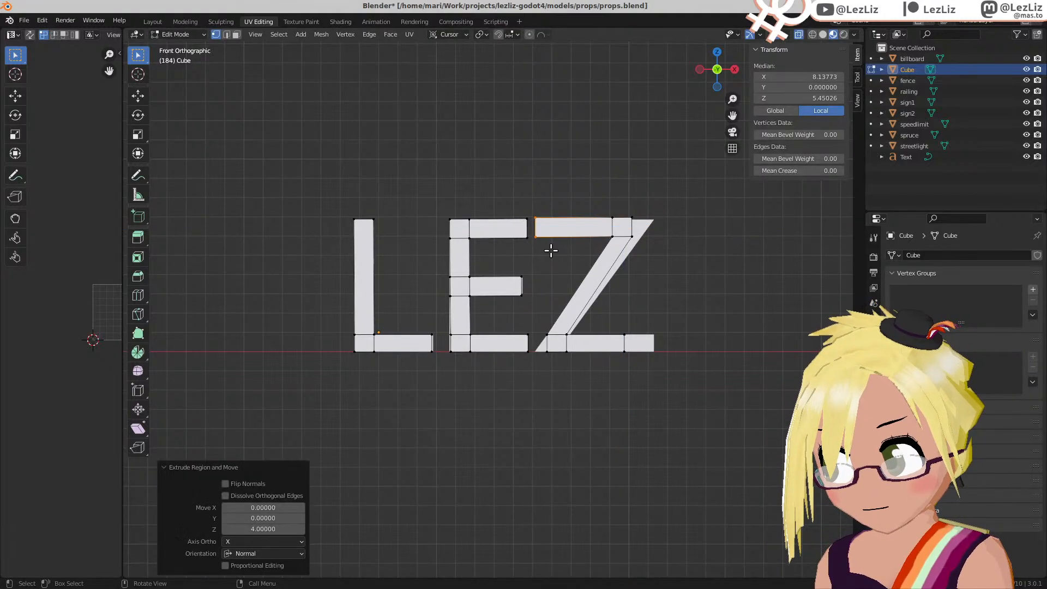
Step: Check the mesh letters in perspective and front view, leave edit mode, and delete the template text object
middle_drag(550, 251, 597, 319)
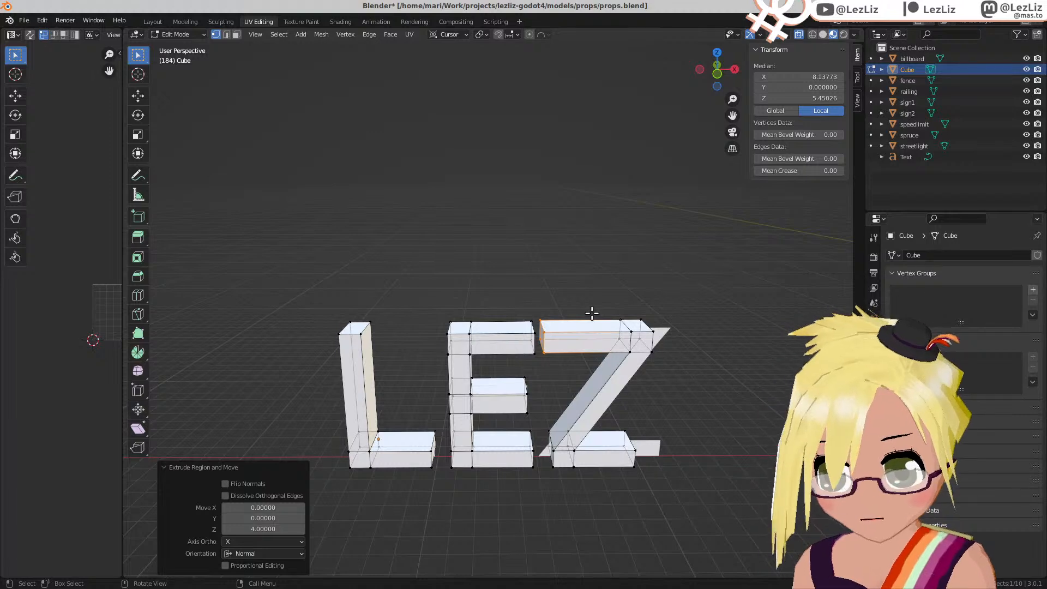
key(KP_1)
scroll(592, 313, up, 3)
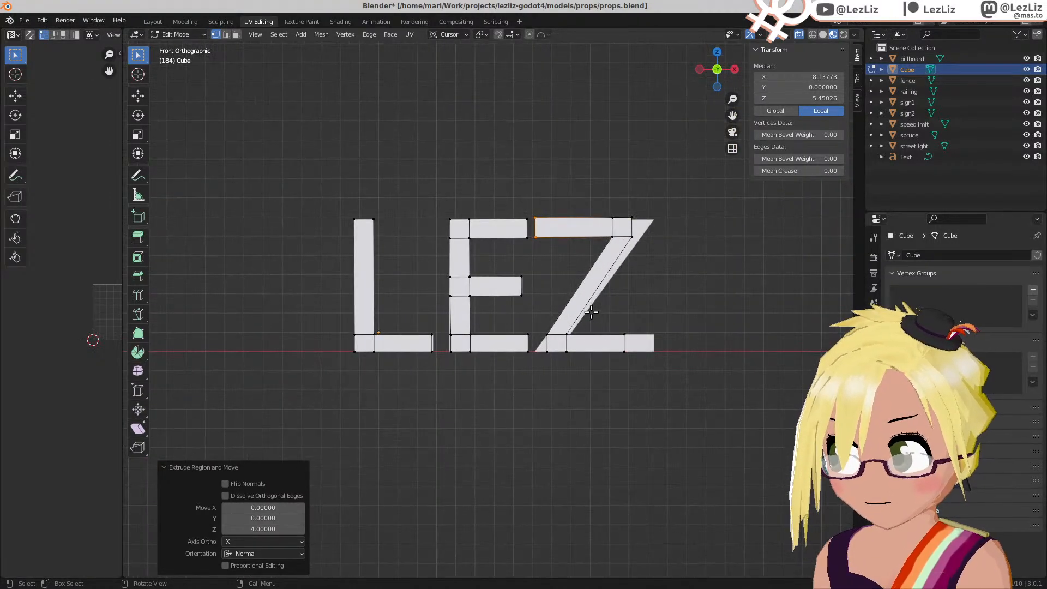
scroll(559, 273, up, 2)
key(Tab)
key(Delete)
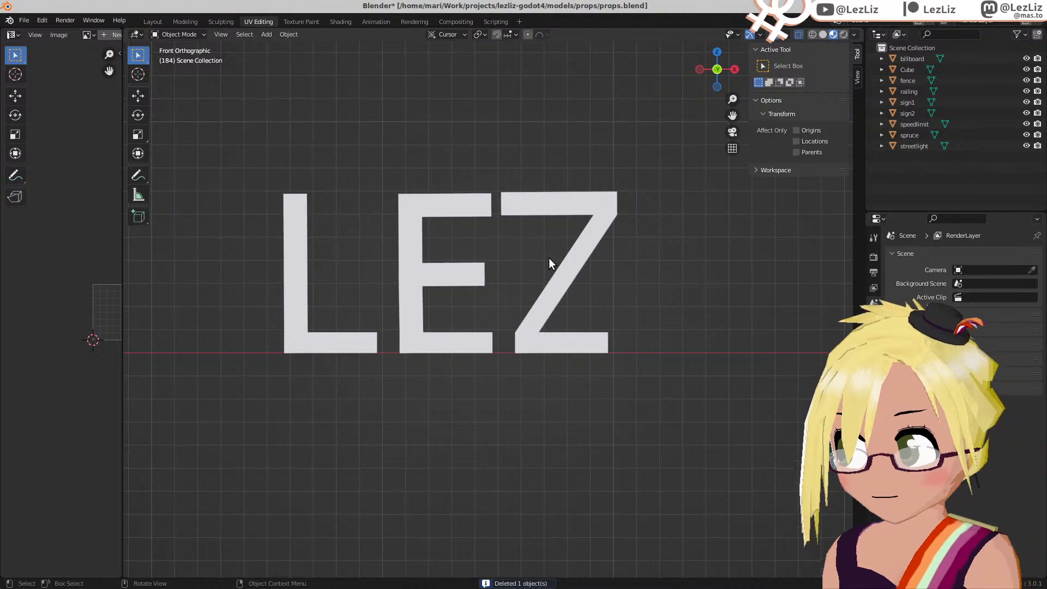
Step: Open the LEZ letter mesh for editing and snap all of its vertices to the grid
click(549, 305)
key(Tab)
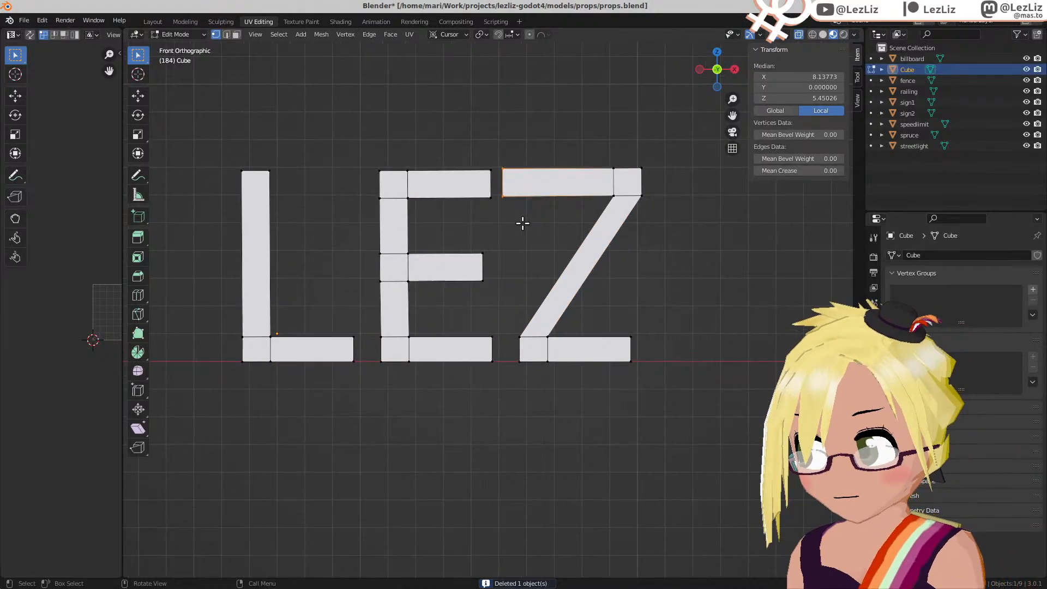
scroll(523, 223, down, 1)
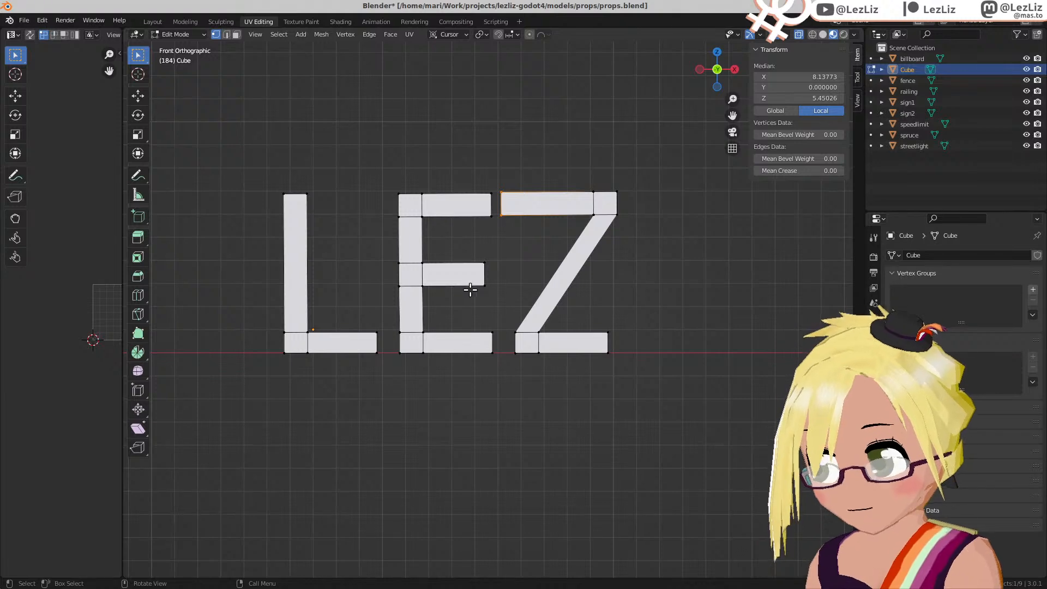
key(a)
key(shift+s)
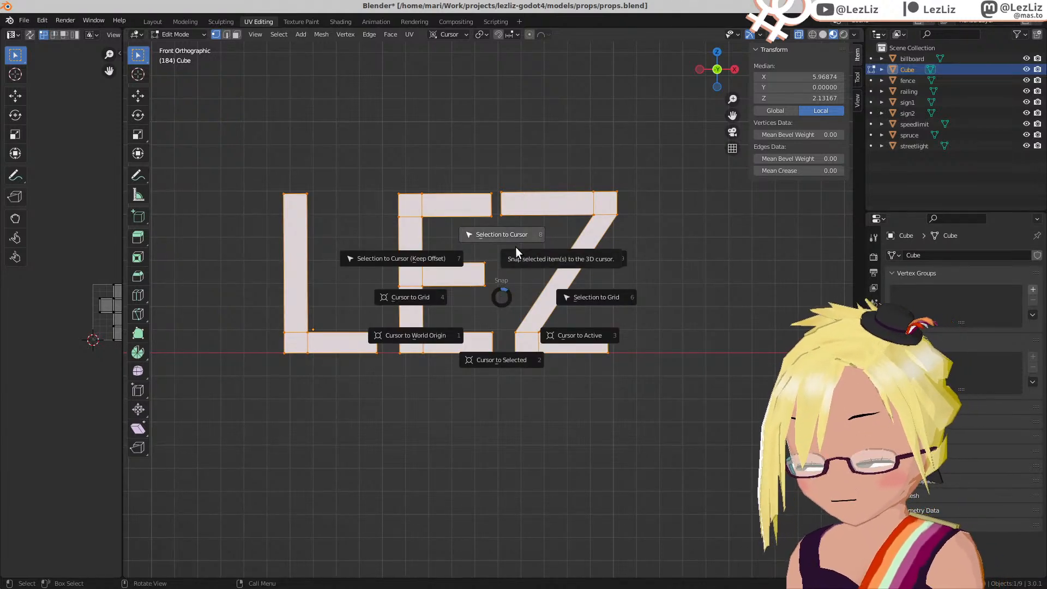
click(593, 297)
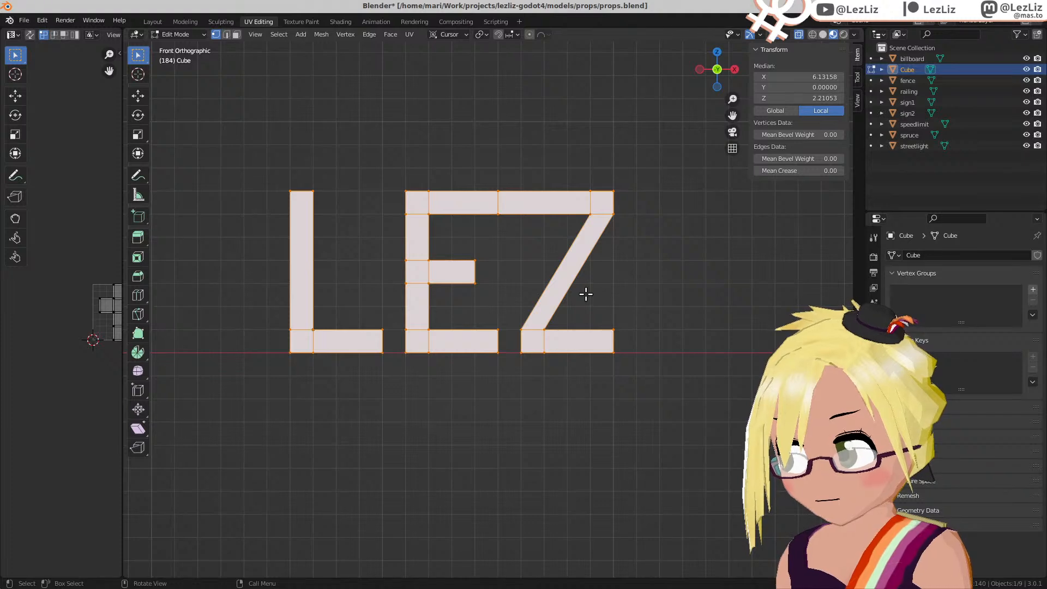
Step: Move the whole Z 1 unit along X, and shorten its upper bar by moving its left end 1 unit along X
key(alt+a)
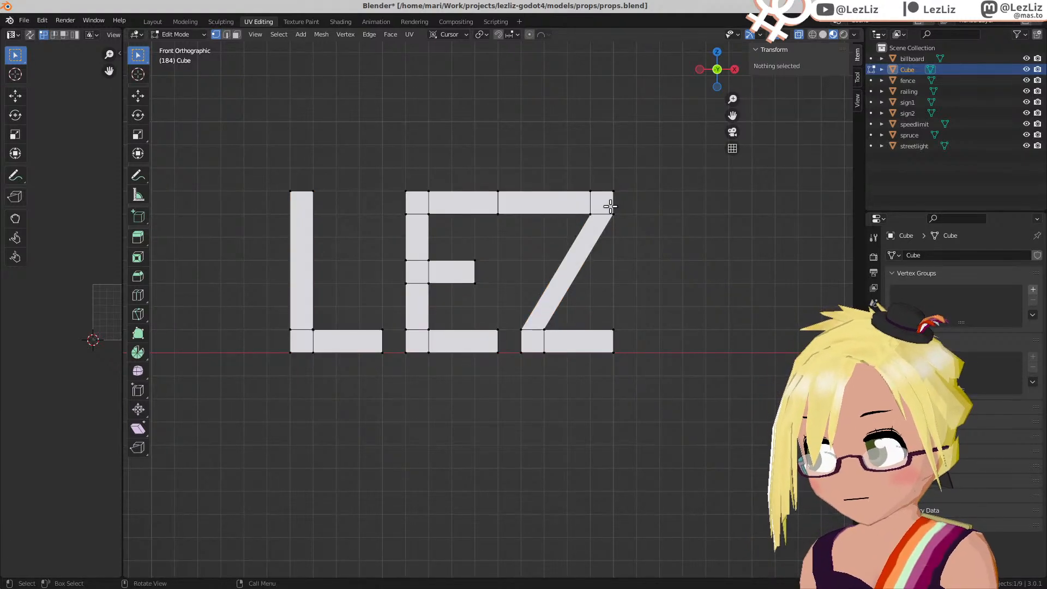
key(l)
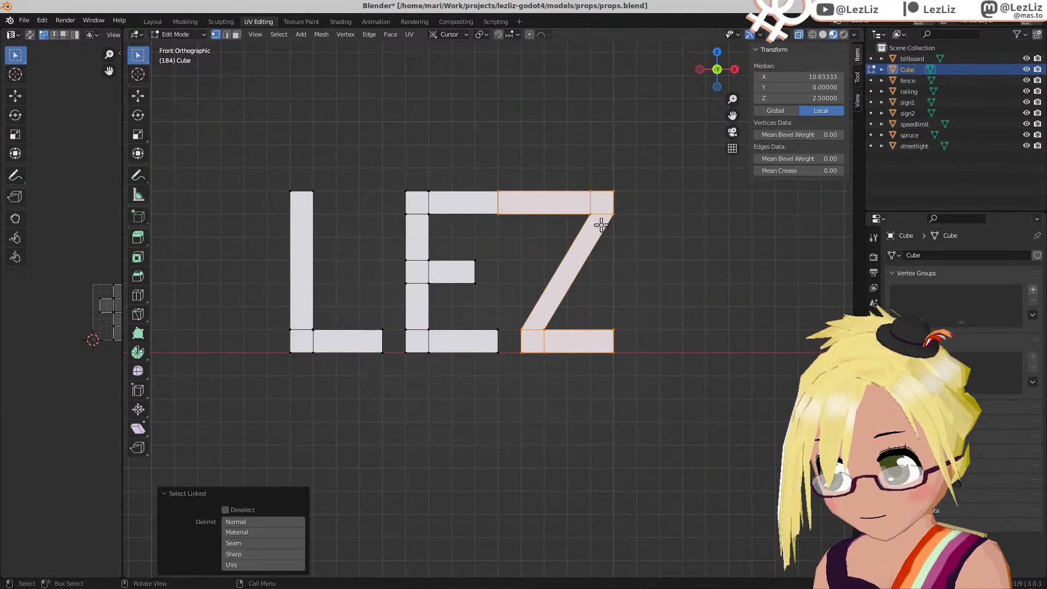
key(g)
click(628, 235)
click(522, 191)
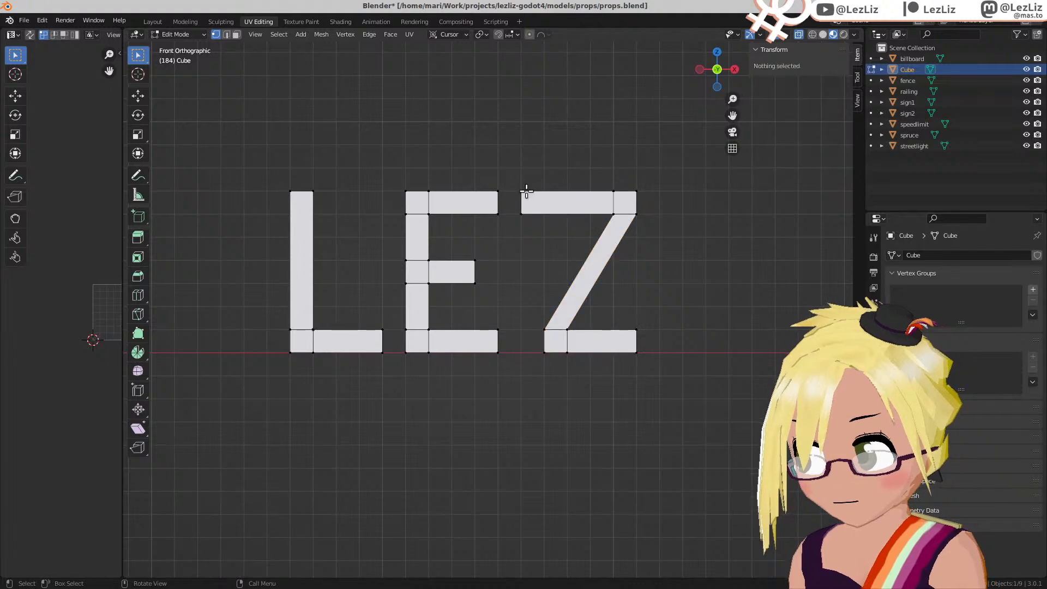
key(g)
click(560, 231)
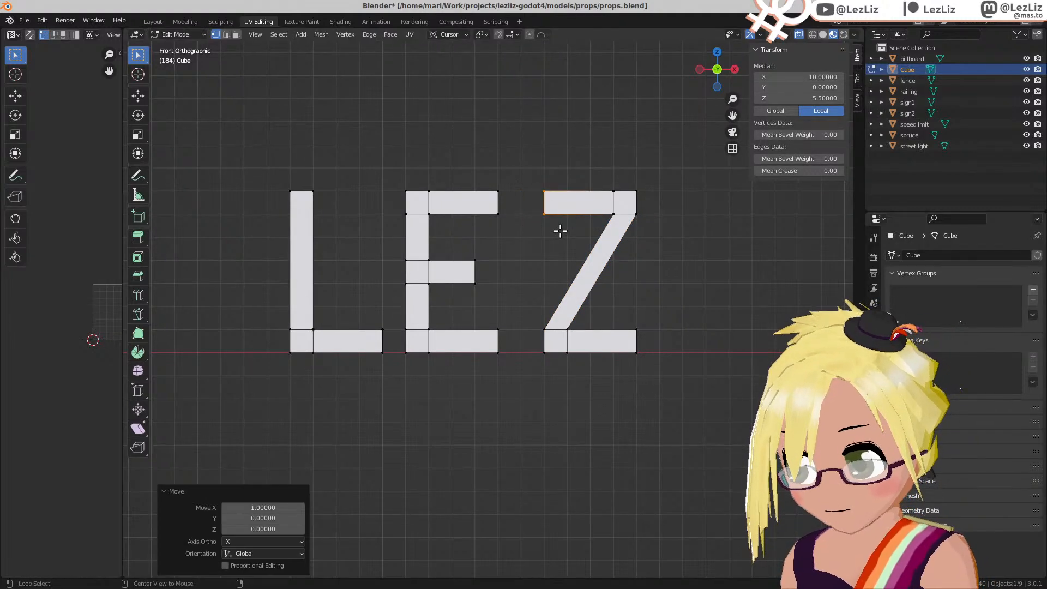
Step: Move the whole letter Z -1 unit along X and leave edit mode
key(alt+a)
key(l)
key(g)
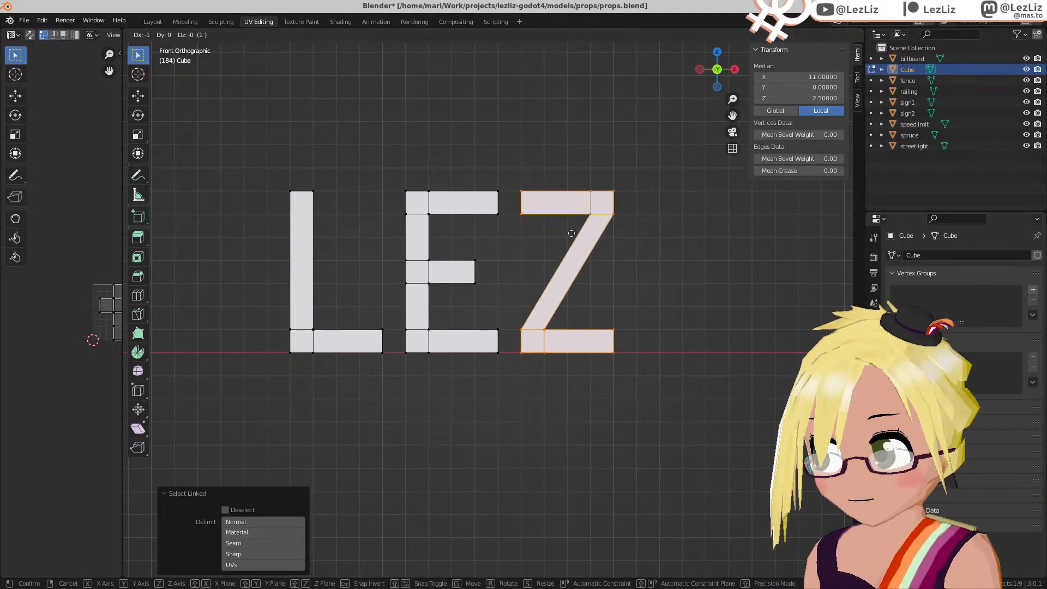
click(568, 234)
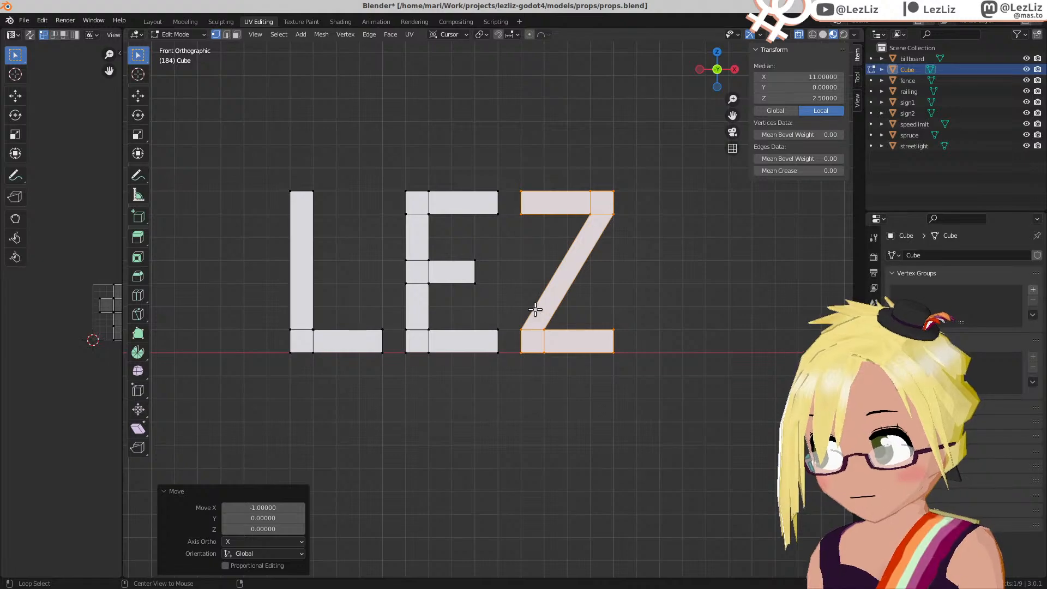
middle_drag(535, 309, 474, 299)
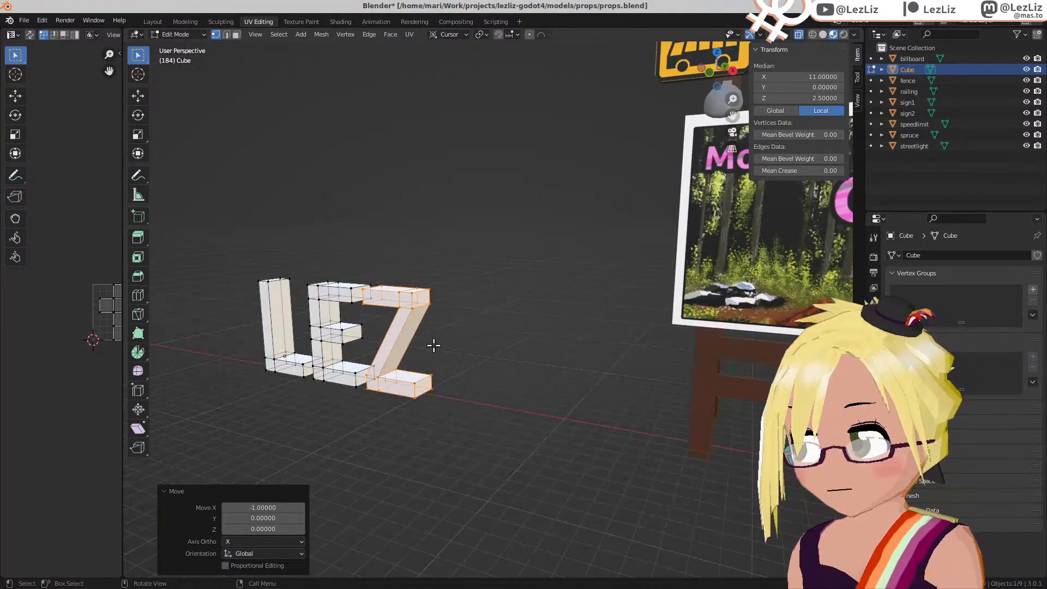
key(Tab)
Step: Rename the letters object and its mesh data to lez
mouse_move(450, 349)
middle_down()
mouse_move(584, 350)
mouse_move(467, 349)
middle_up()
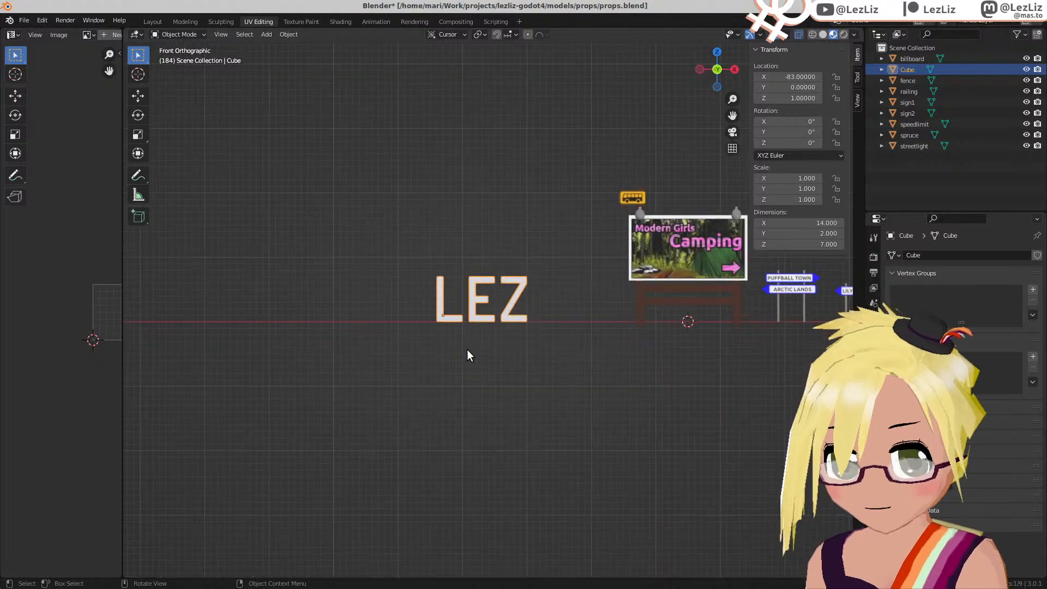
scroll(482, 345, up, 3)
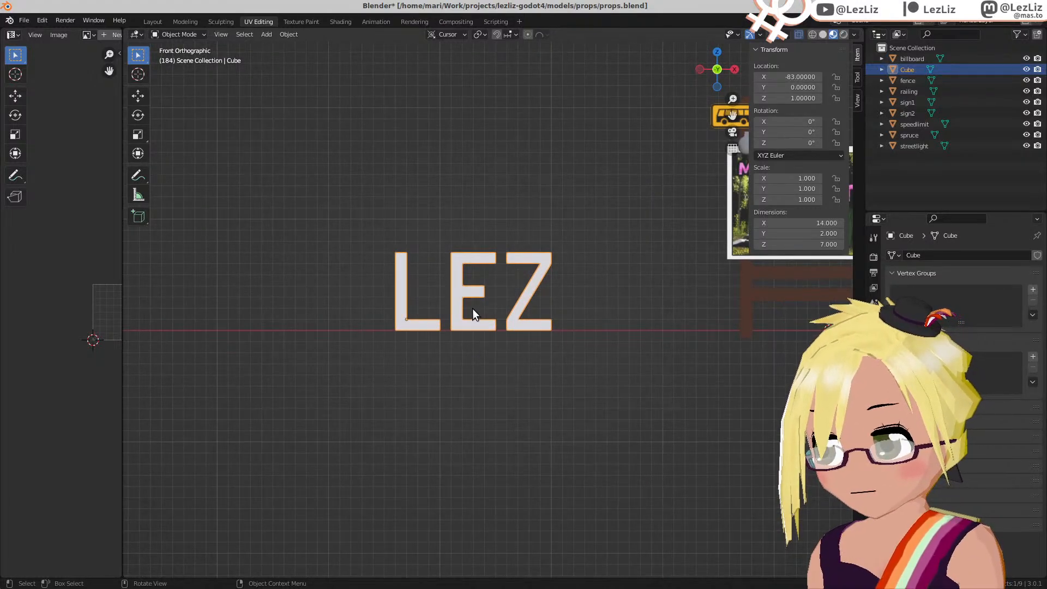
shift+middle_drag(472, 309, 368, 286)
scroll(368, 287, down, 3)
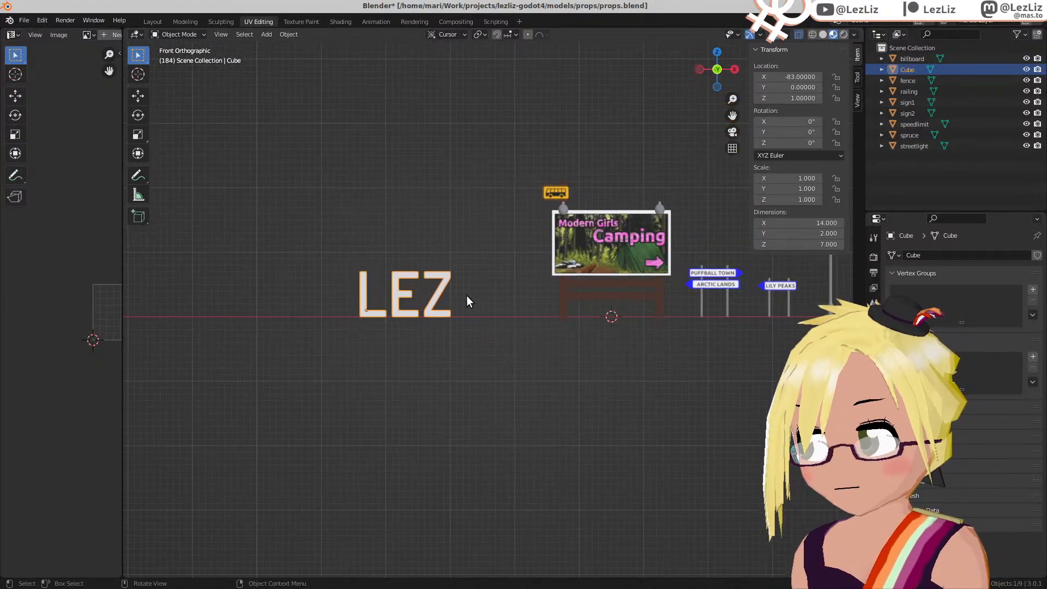
double_click(916, 70)
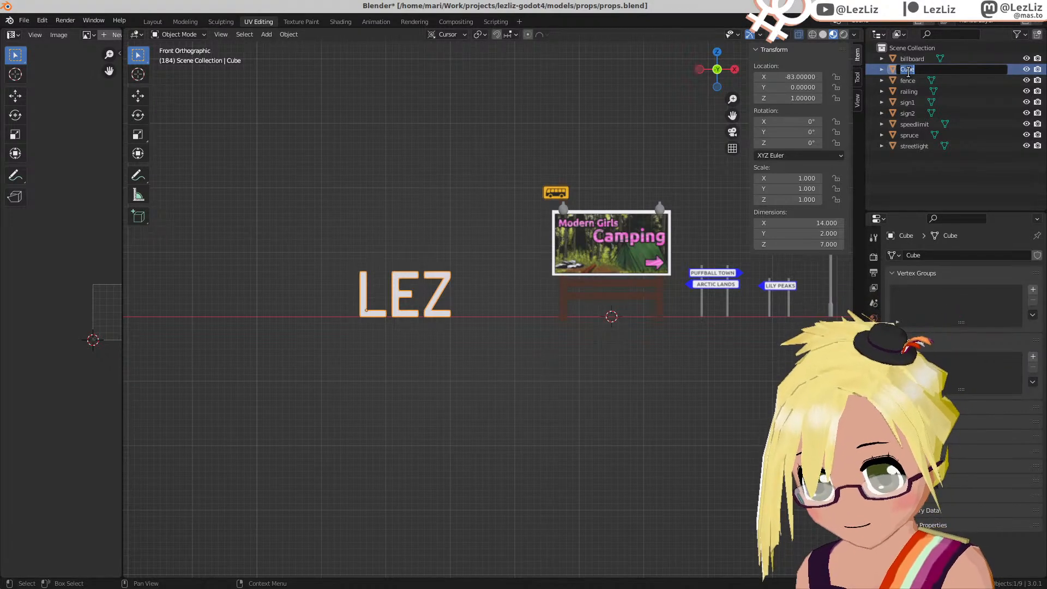
text(lez)
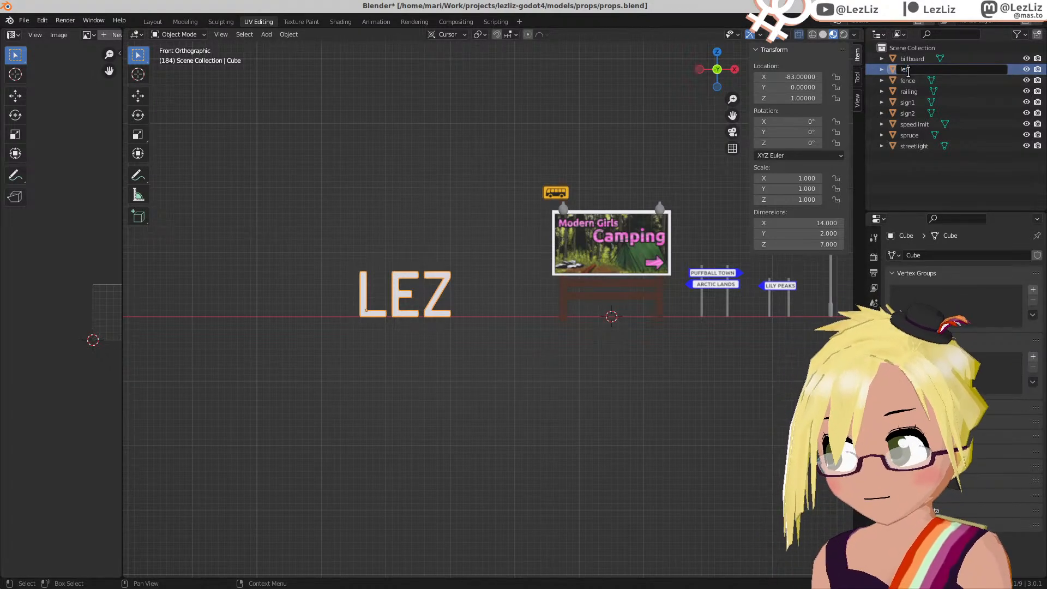
key(Return)
click(916, 254)
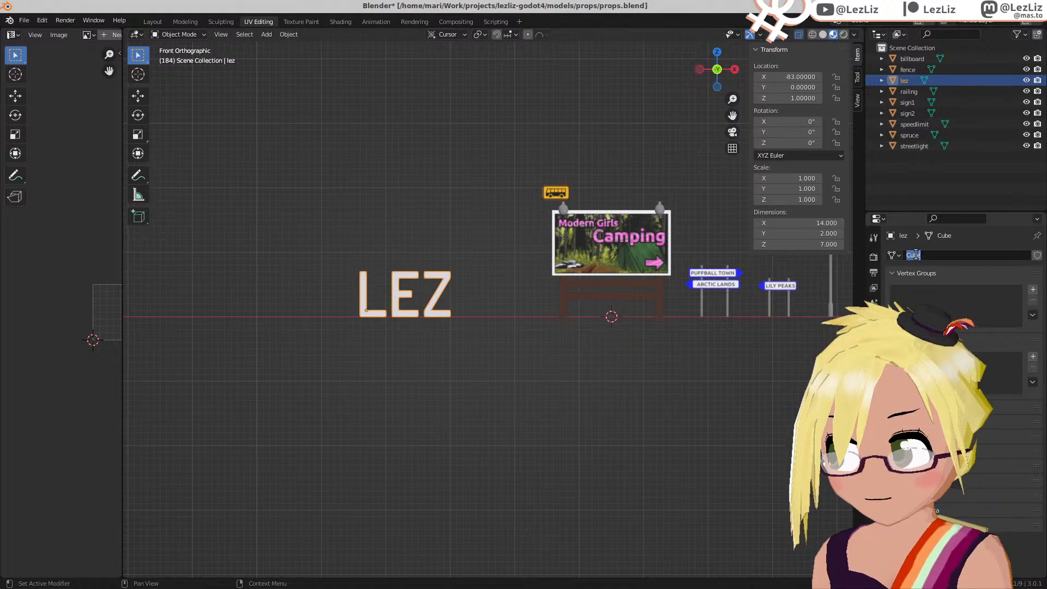
text(lez)
key(Return)
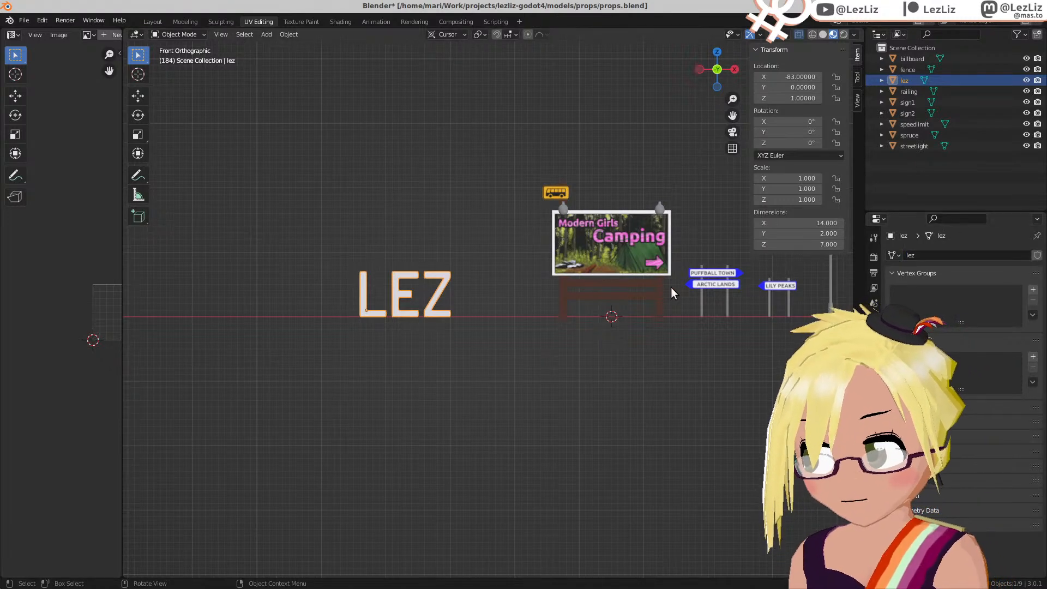
Step: Enter edit mode on the lez mesh, widen the UV editor and assign the shared material named Material
key(Tab)
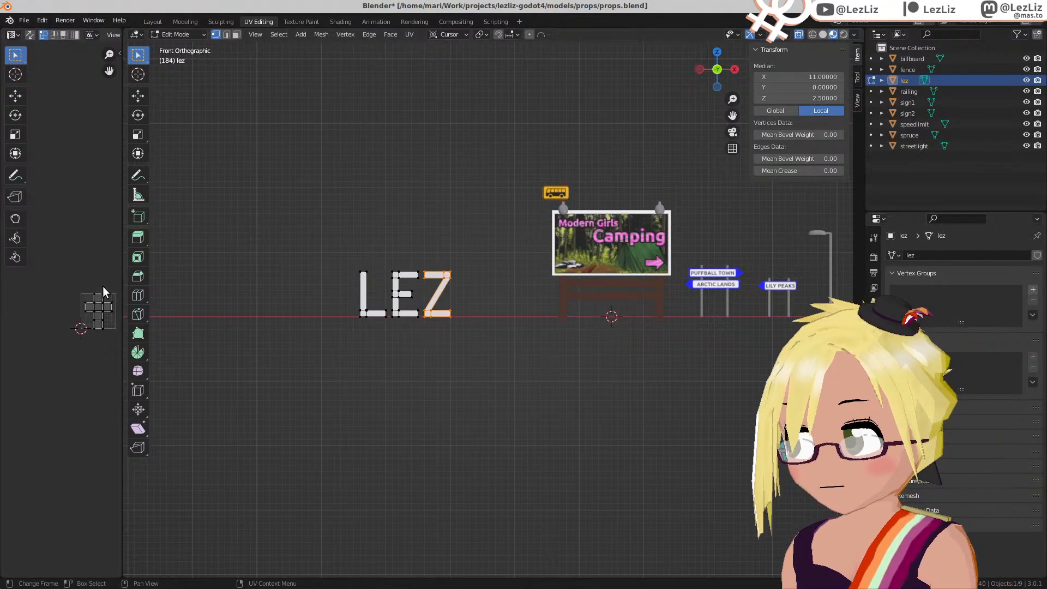
drag(122, 269, 303, 268)
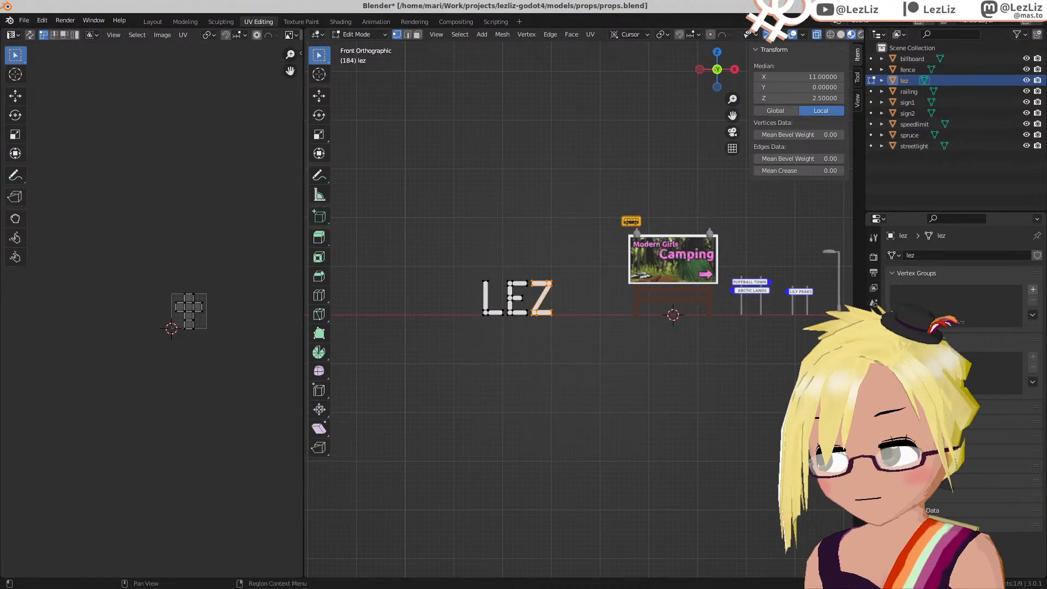
click(874, 430)
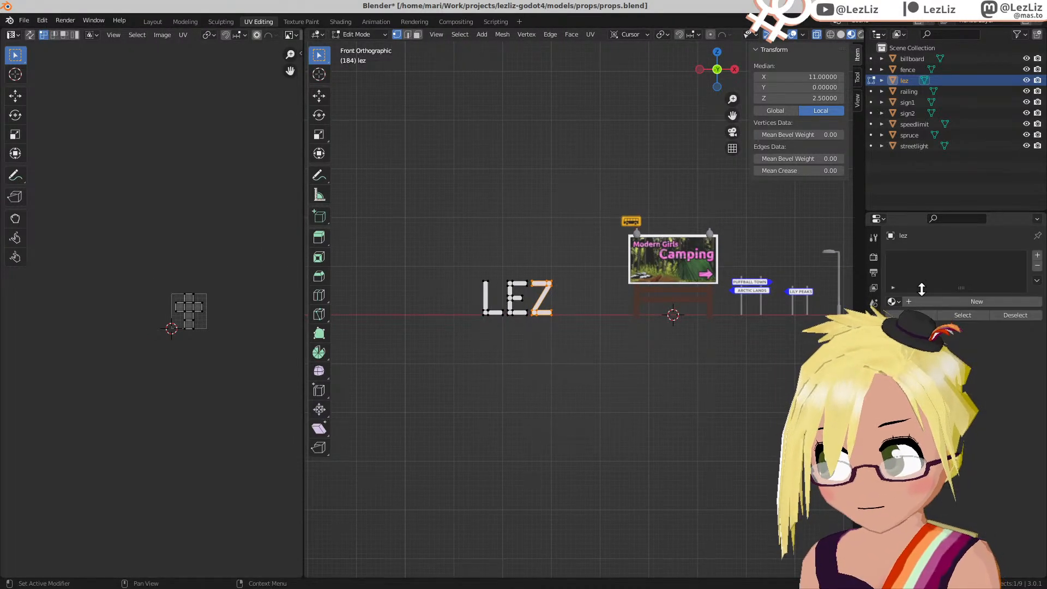
click(977, 301)
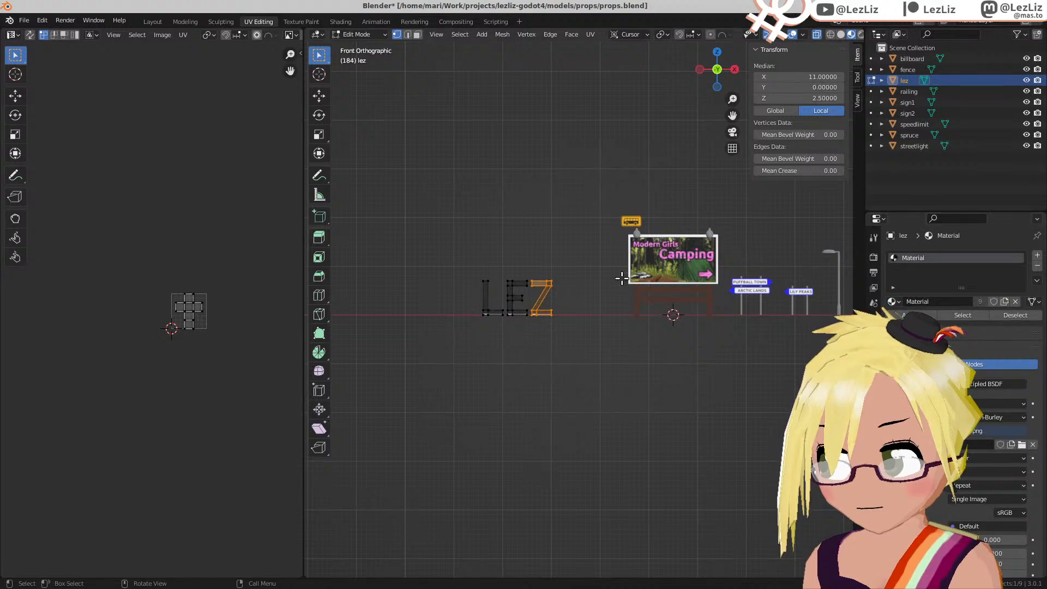
Step: Select the whole lez mesh and scale all of its UVs down to about 0.05 of their size
key(a)
scroll(622, 278, up, 2)
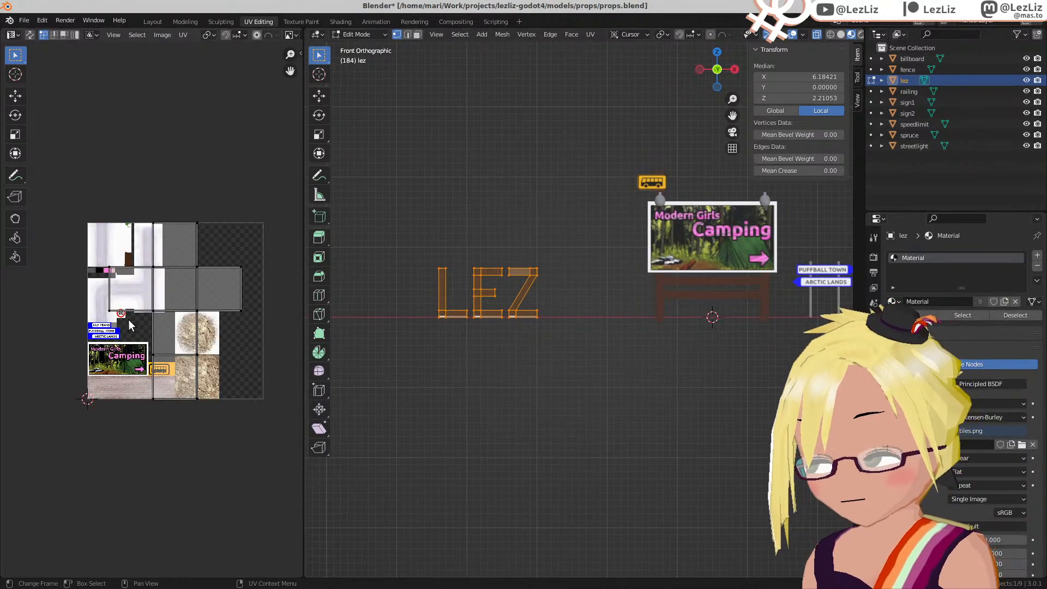
key(a)
click(157, 35)
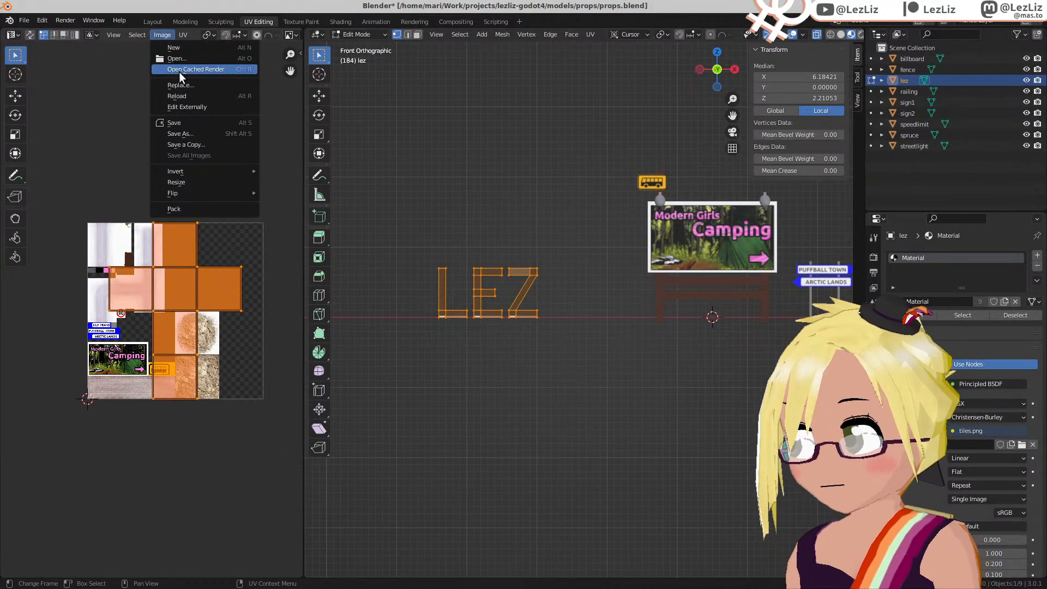
click(179, 33)
click(136, 164)
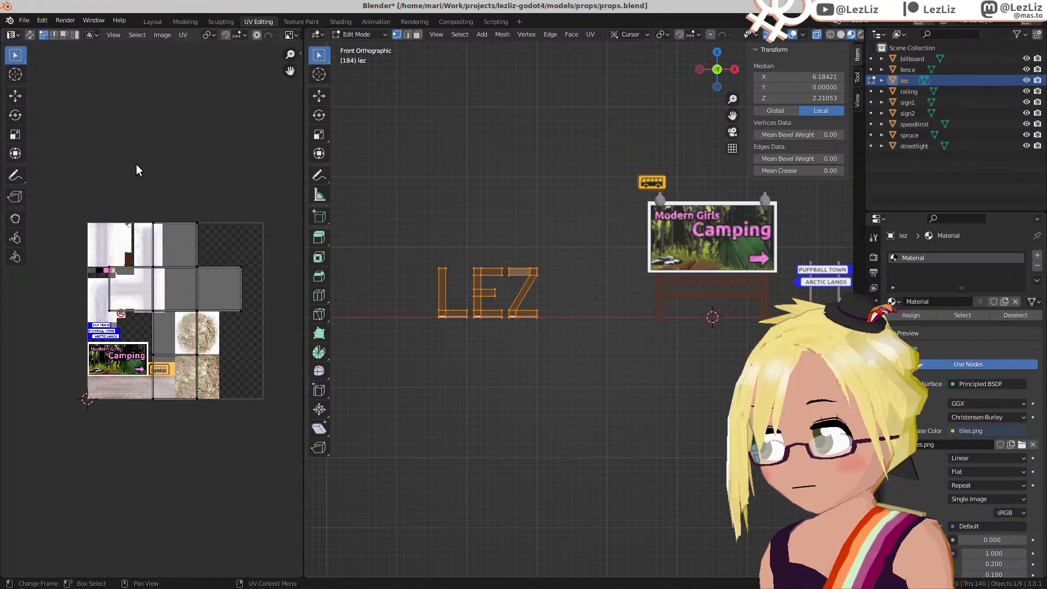
key(a)
key(s)
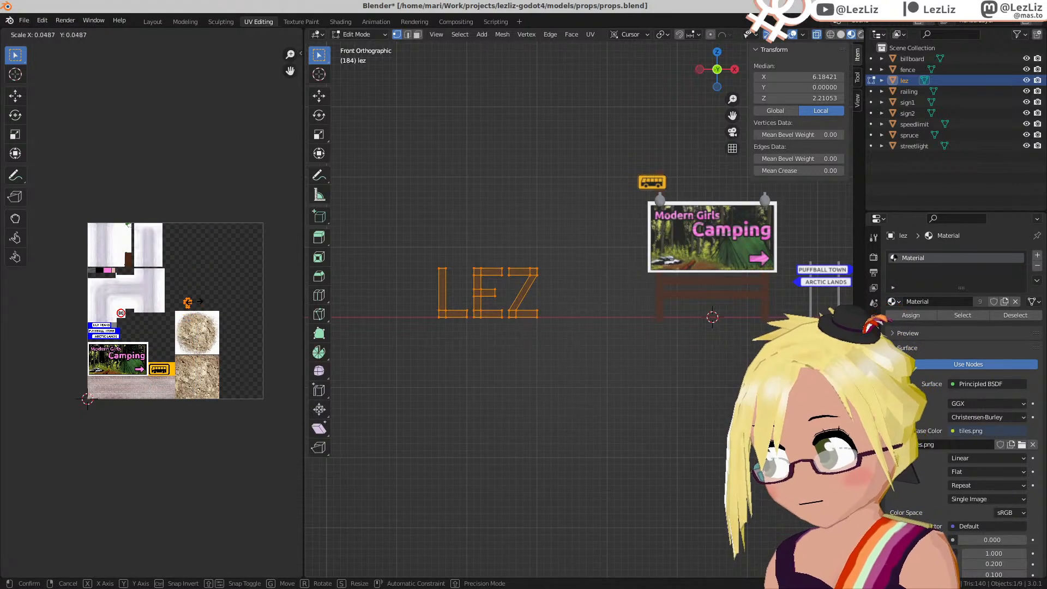
click(194, 301)
Step: Move the shrunken UVs onto the pink swatch of the texture and scale them down to fit inside it
scroll(82, 315, up, 5)
key(g)
click(228, 293)
middle_drag(227, 294, 369, 329)
key(g)
click(108, 248)
key(s)
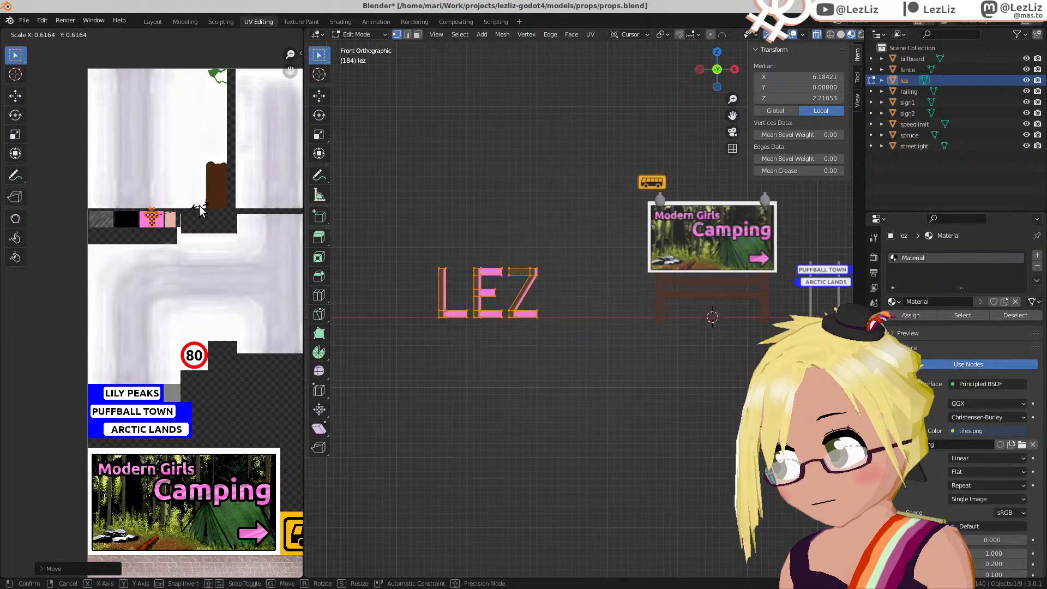
click(215, 216)
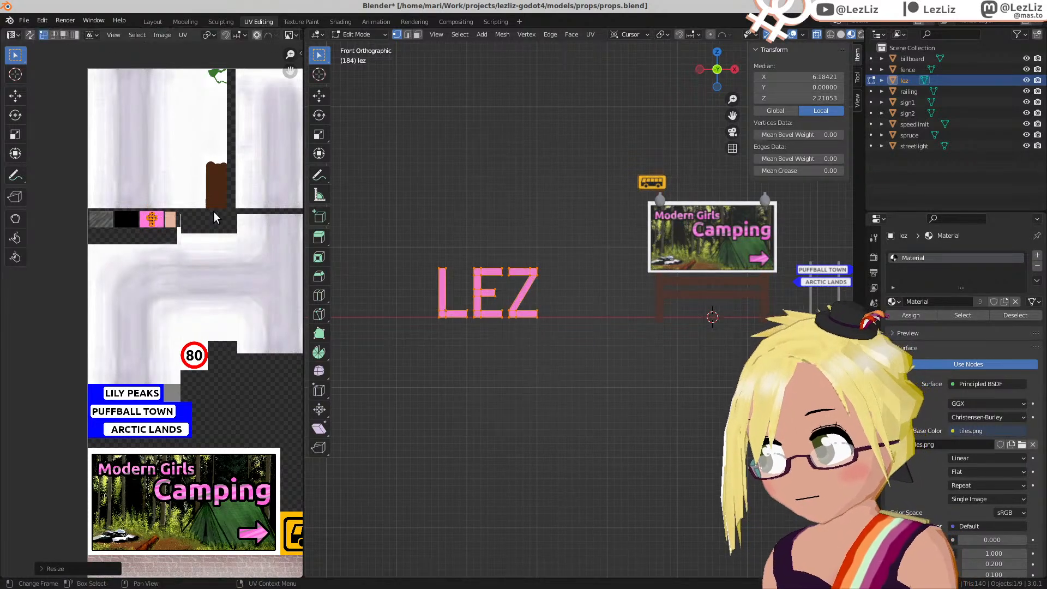
Step: Leave edit mode, save props.blend and switch to the level.xcf texture image in GIMP
scroll(197, 226, down, 2)
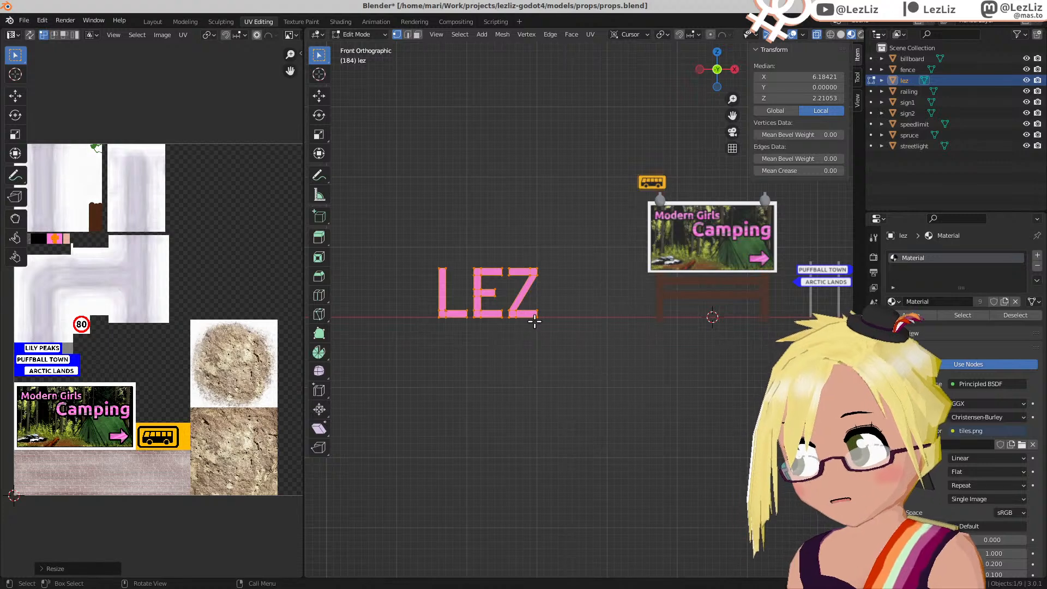
scroll(157, 218, up, 4)
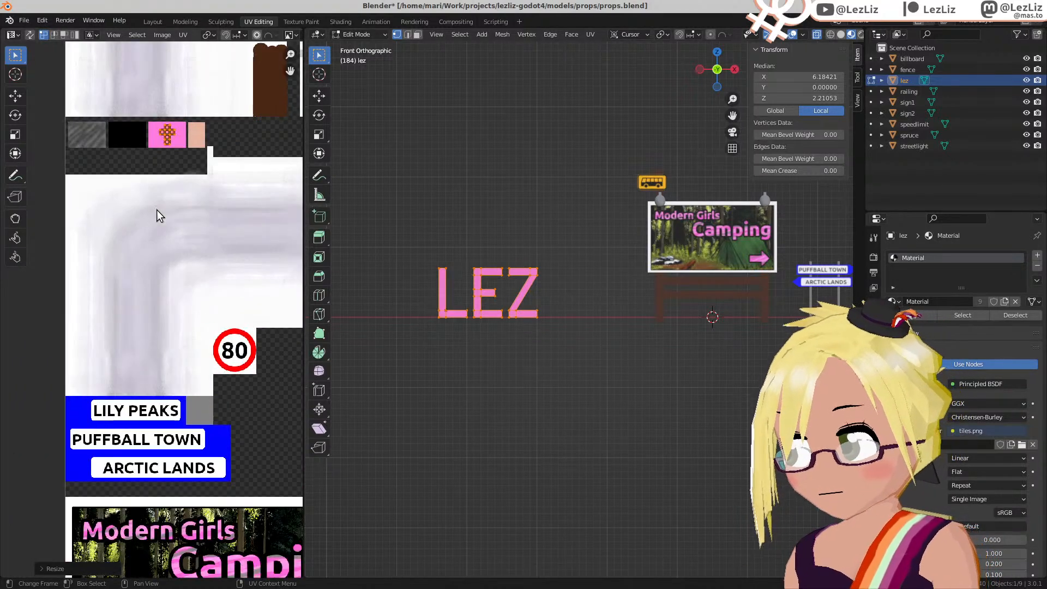
middle_drag(180, 200, 166, 276)
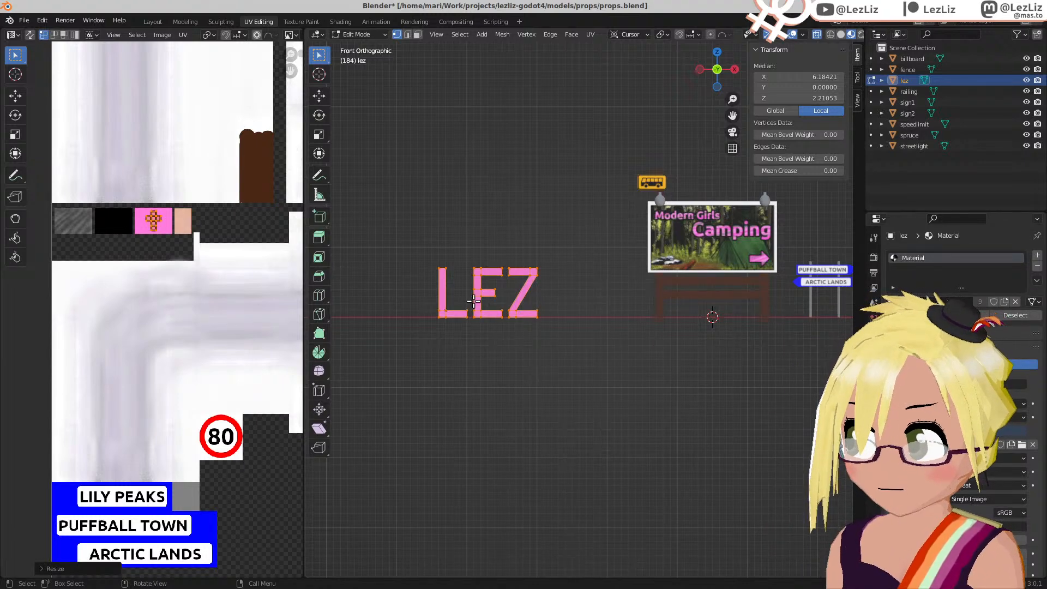
scroll(496, 274, down, 4)
key(Tab)
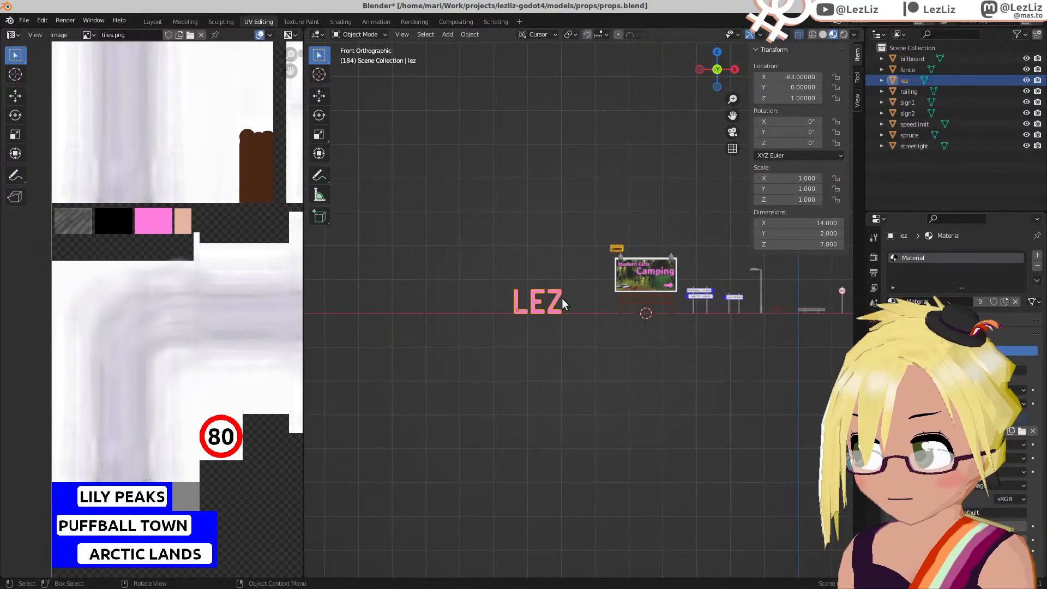
middle_drag(562, 300, 498, 298)
key(KP_1)
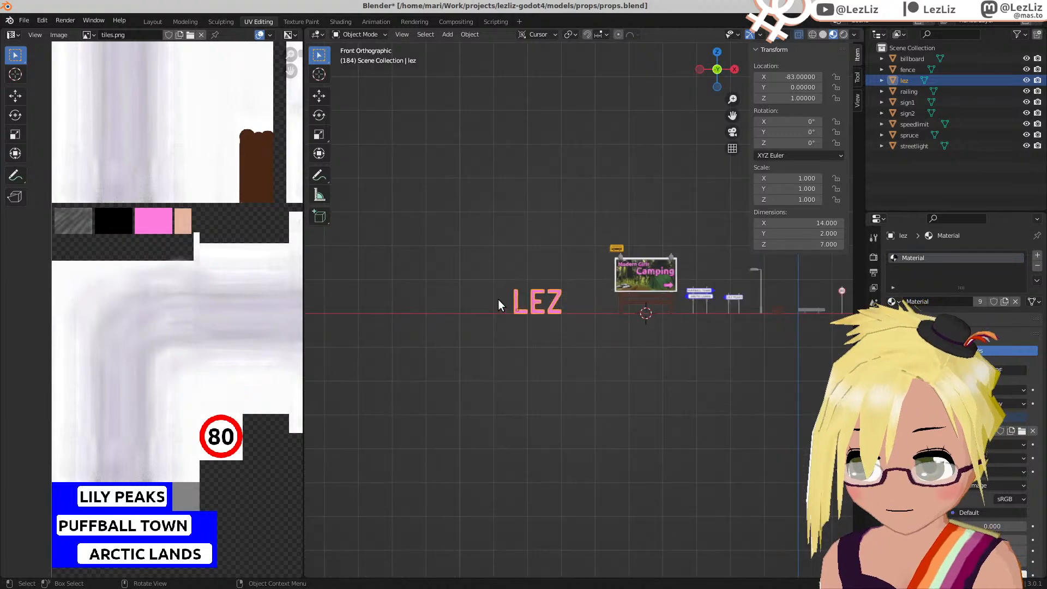
key(ctrl+s)
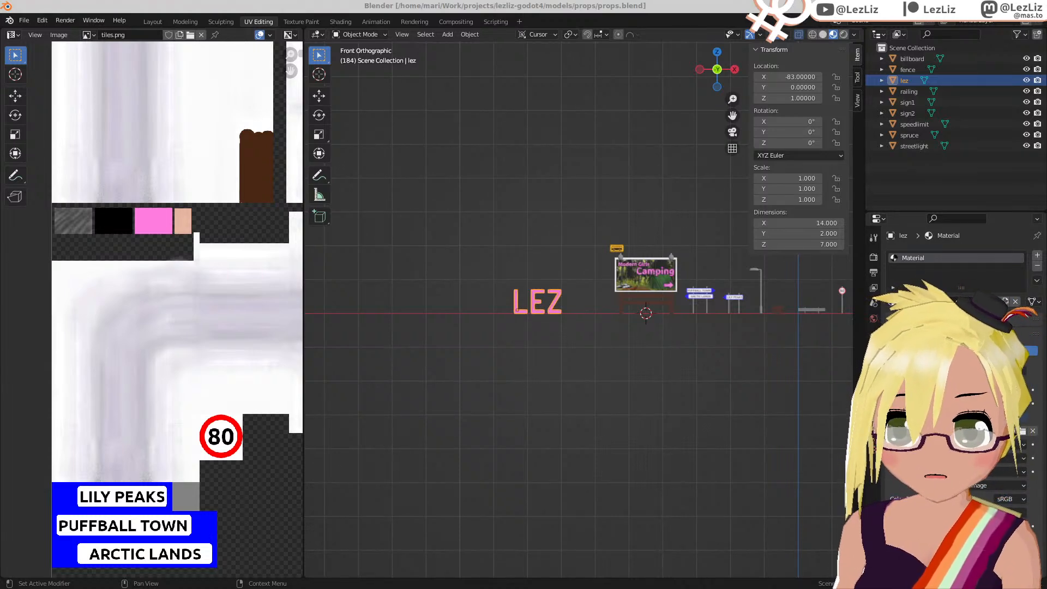
key(alt+Tab)
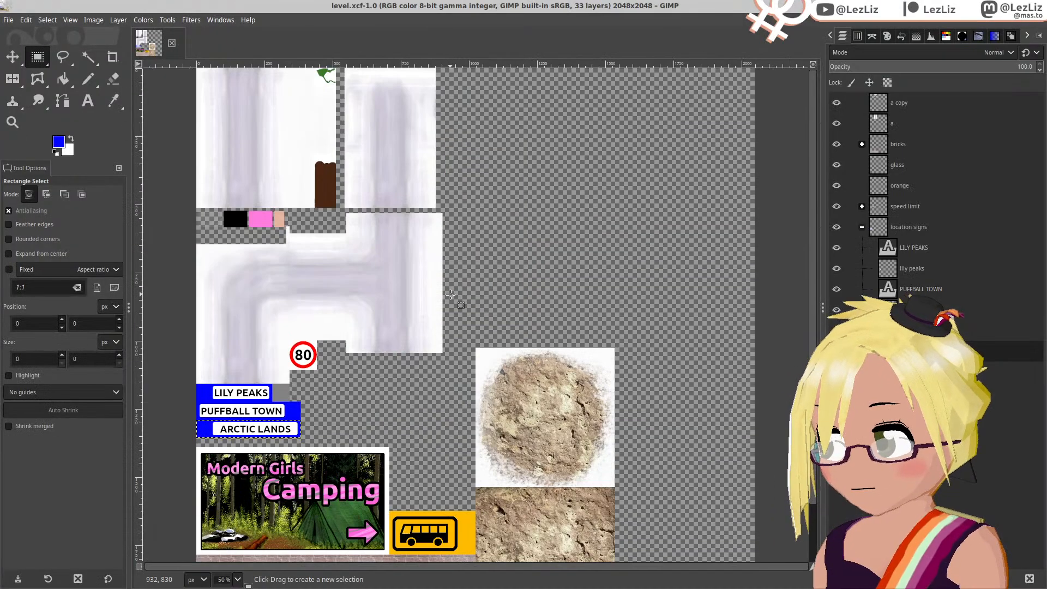
Step: Examine the small colour swatches in level.xcf and toggle the visibility of layers a #1 and orange to identify their contents
middle_drag(363, 320, 436, 225)
middle_drag(439, 273, 464, 410)
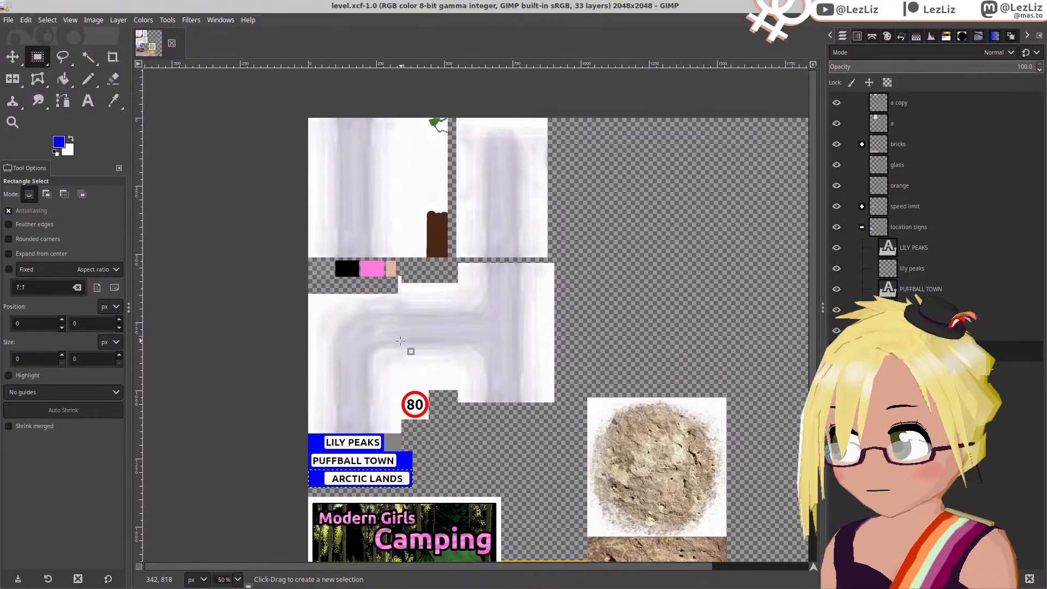
middle_drag(426, 376, 470, 413)
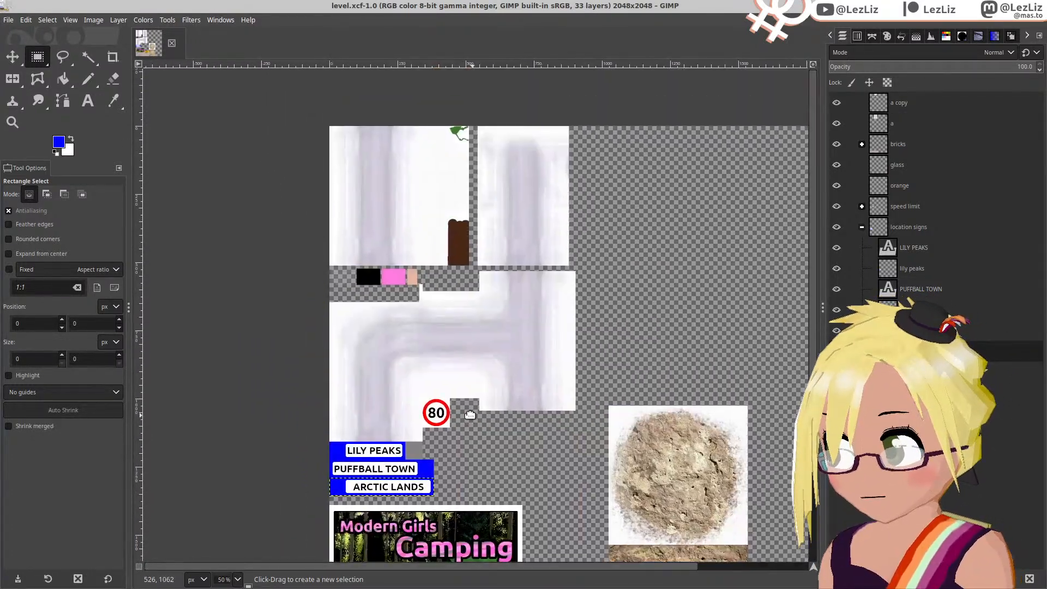
ctrl+scroll(404, 272, up, 5)
middle_drag(388, 319, 435, 301)
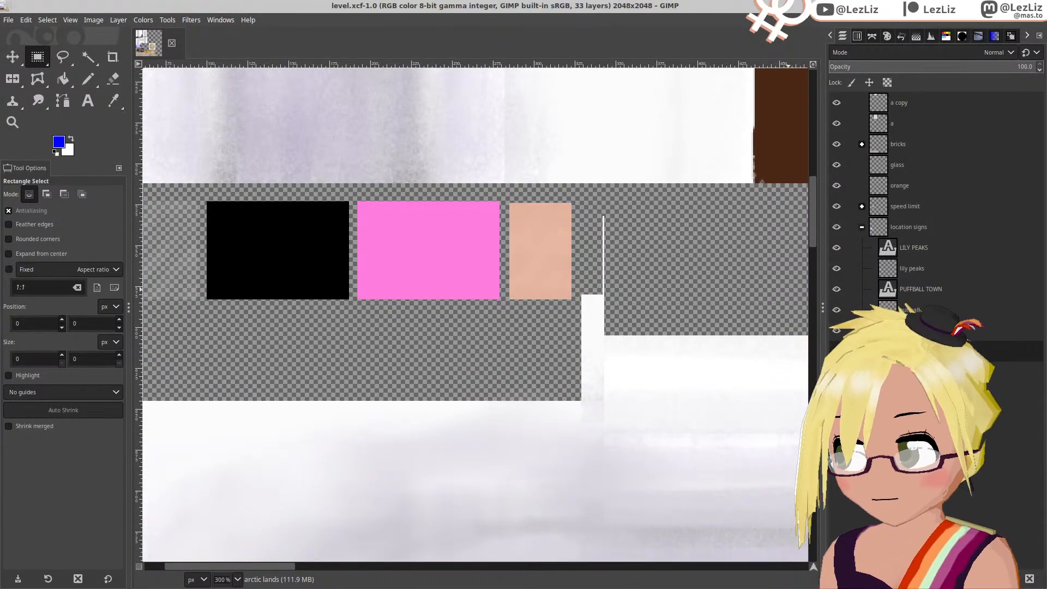
click(906, 455)
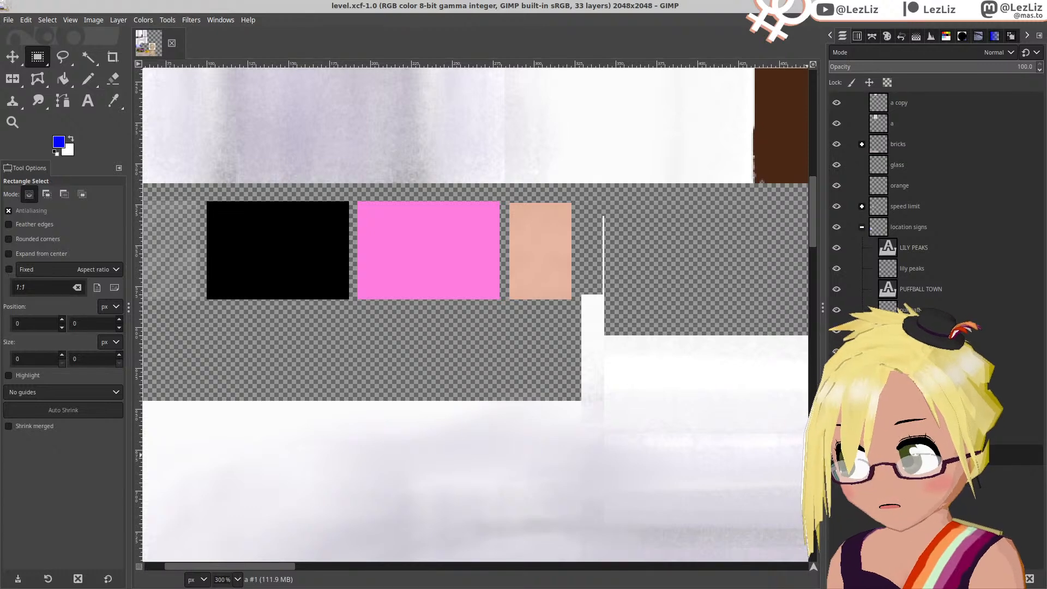
click(837, 455)
click(836, 455)
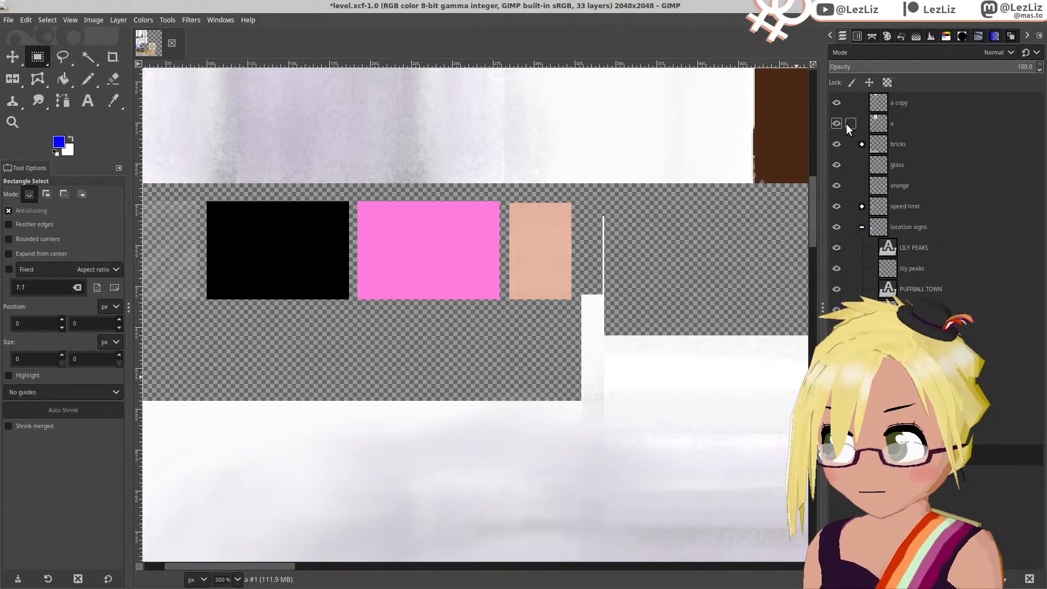
click(836, 186)
click(836, 186)
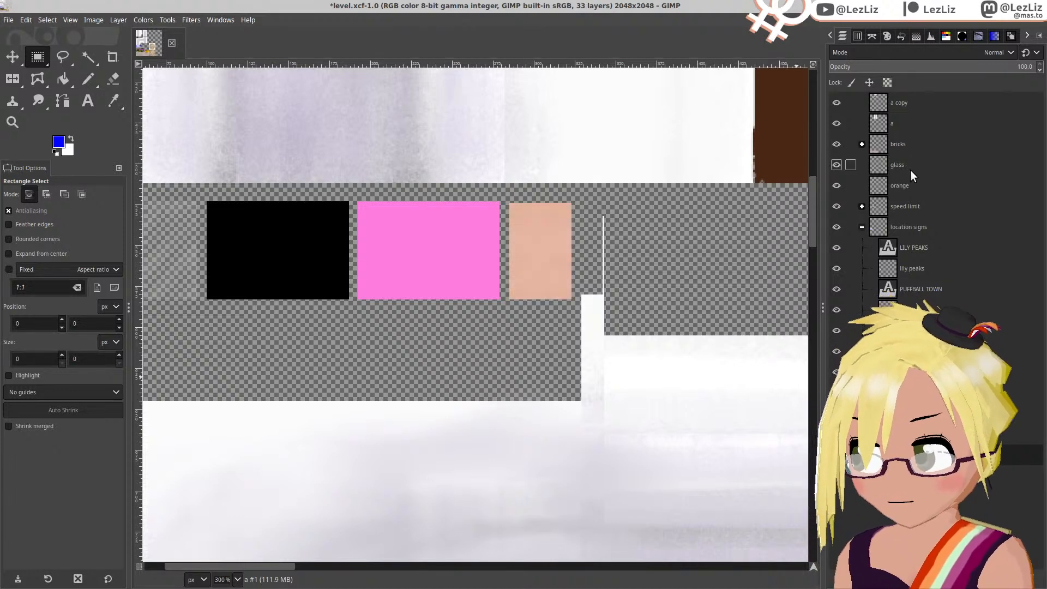
Step: Duplicate the orange layer, place the copy directly beneath the peach swatch and set its opacity to 100
click(914, 187)
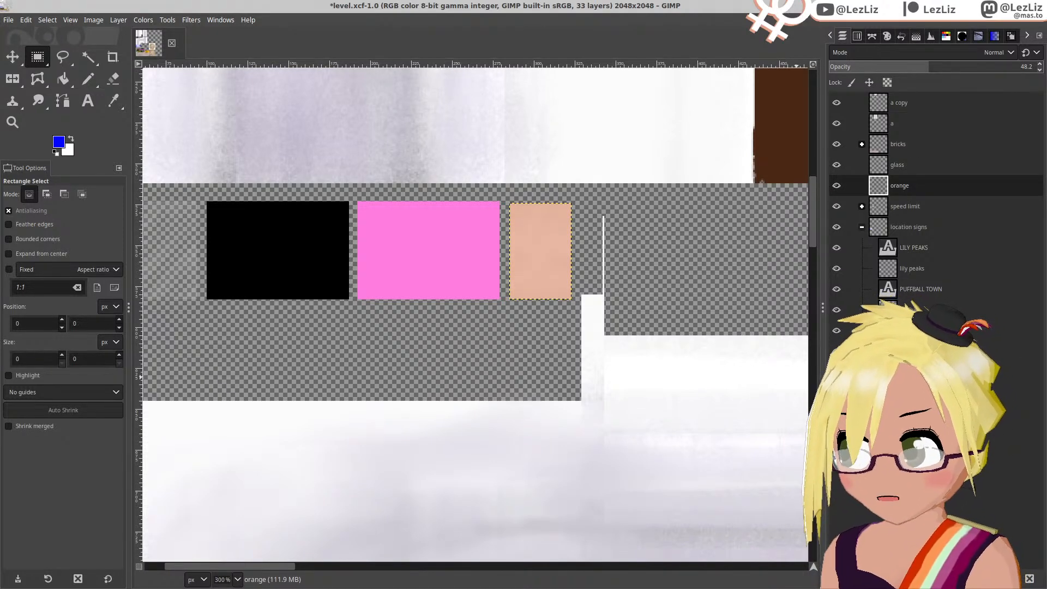
key(shift+ctrl+d)
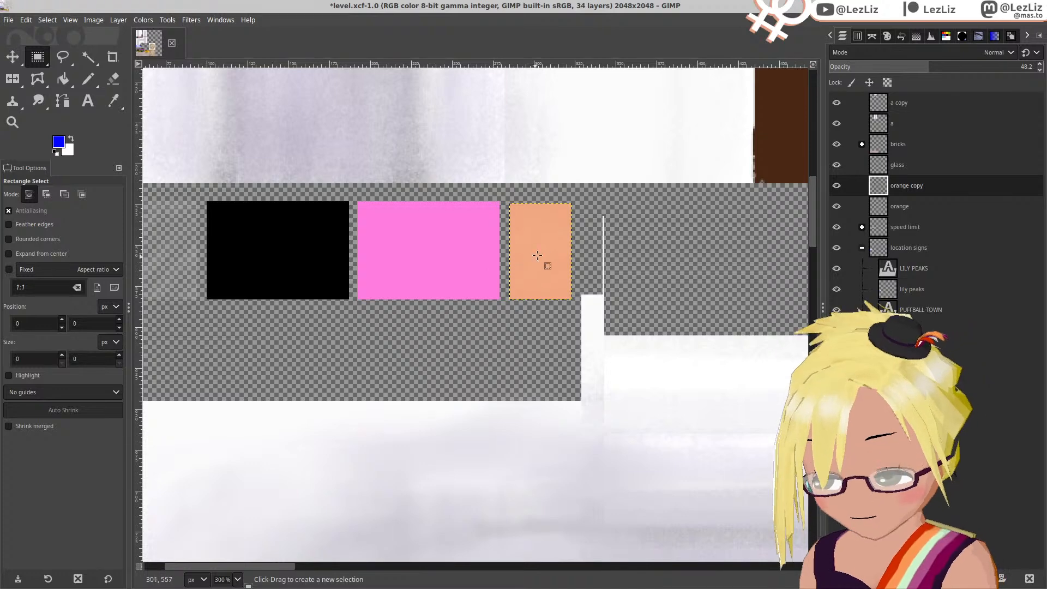
key(m)
drag(543, 234, 544, 334)
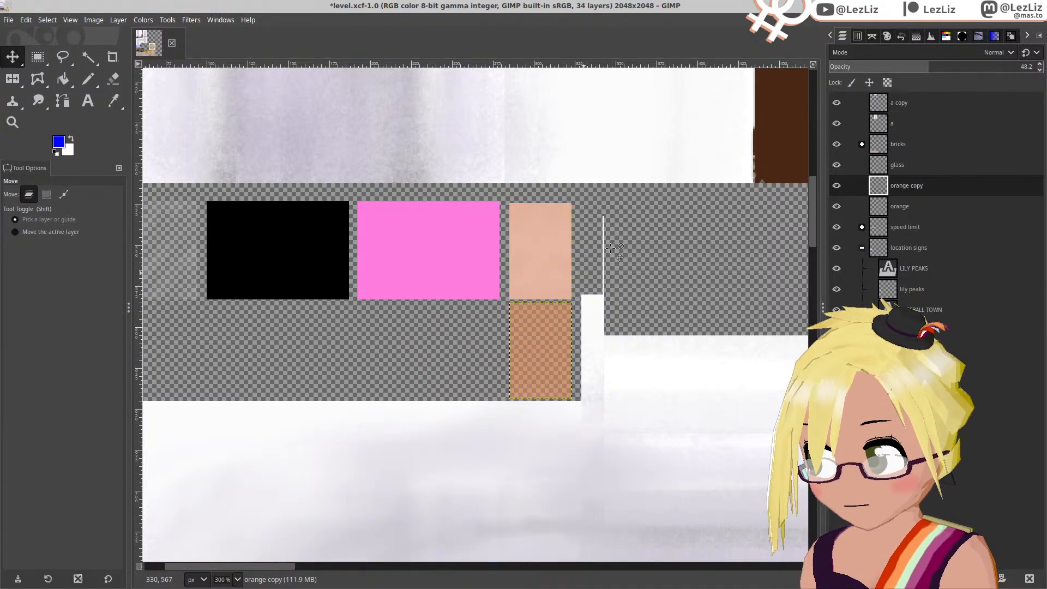
drag(926, 64, 1041, 66)
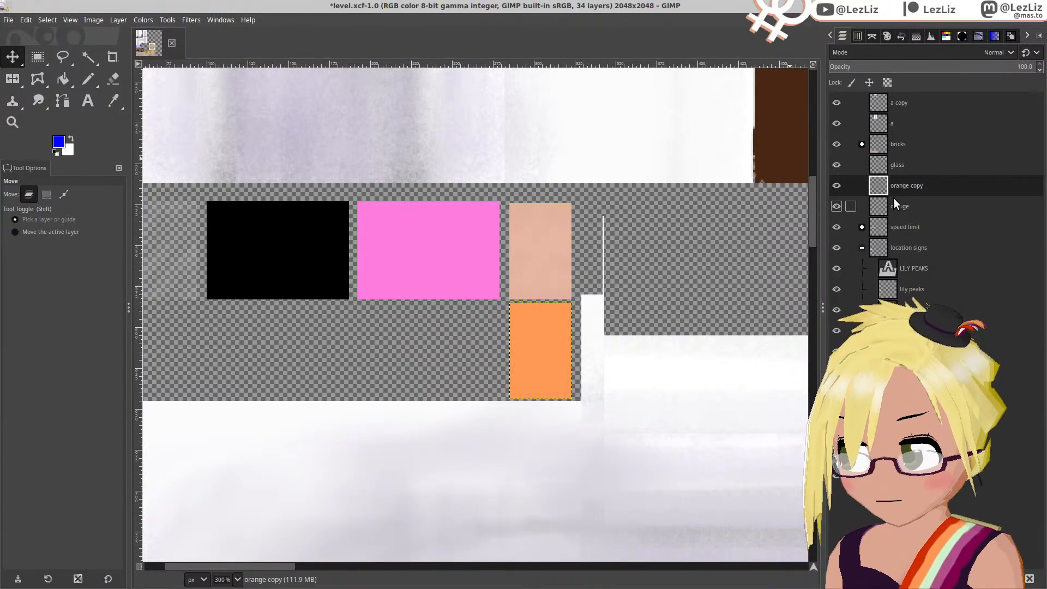
Step: Move the orange copy layer down the stack to just above layer a #1, merge it down and save level.xcf
drag(927, 186, 928, 466)
right_click(897, 464)
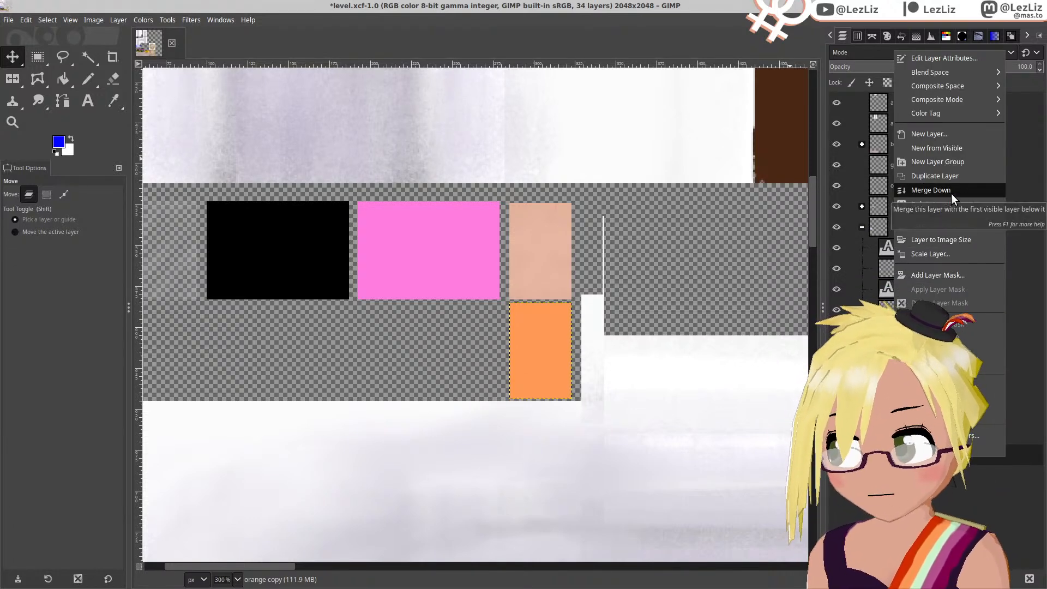
click(930, 189)
key(ctrl+s)
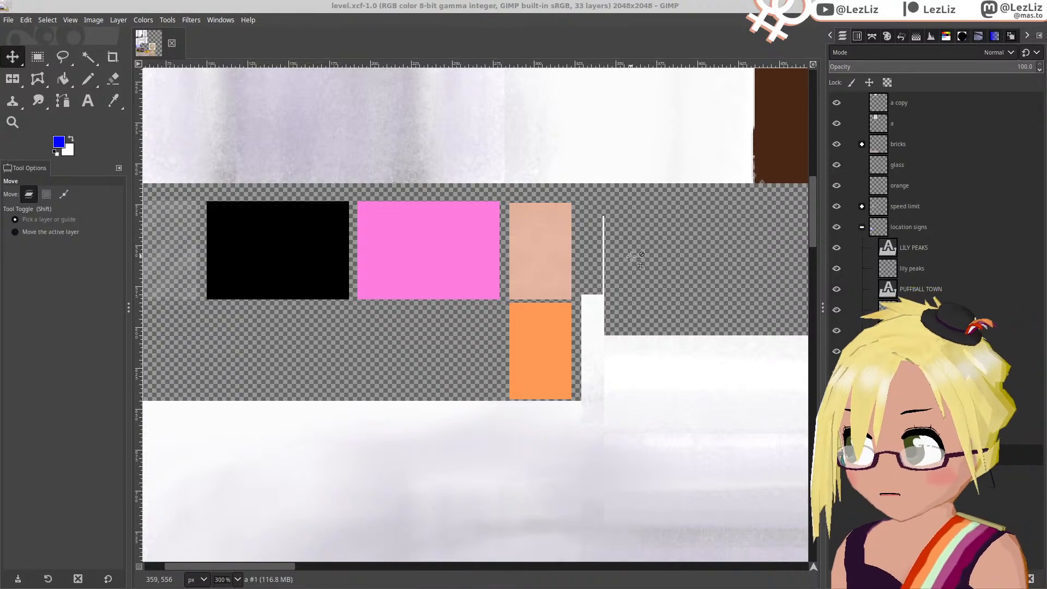
Step: Save level.xcf again, export the image to models/level/level.png and switch to Blender
scroll(551, 282, down, 3)
scroll(545, 274, up, 3)
ctrl+scroll(545, 274, down, 2)
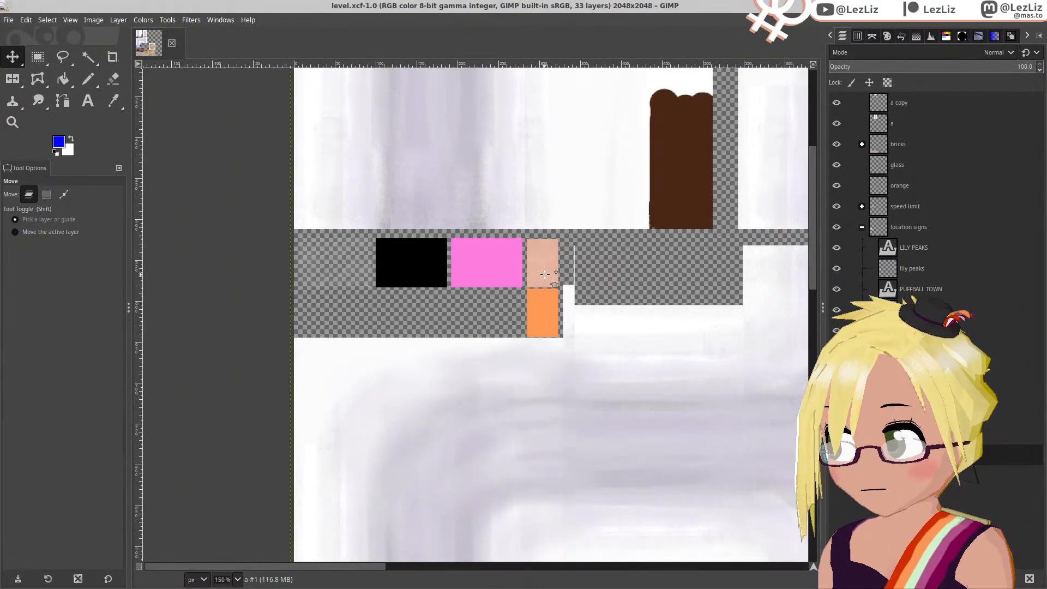
scroll(503, 270, right, 2)
ctrl+scroll(503, 297, down, 1)
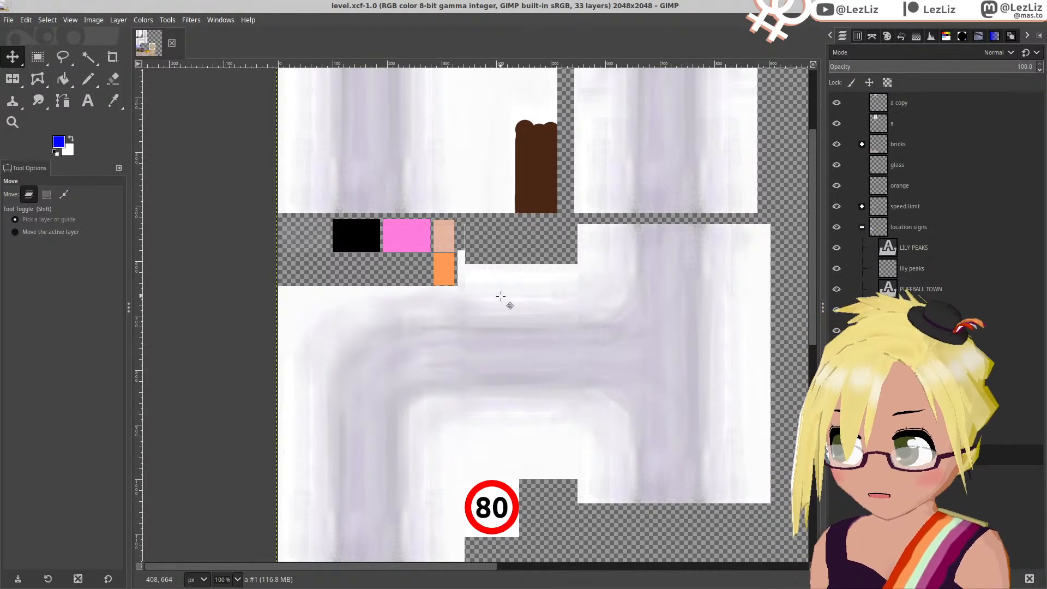
key(ctrl)
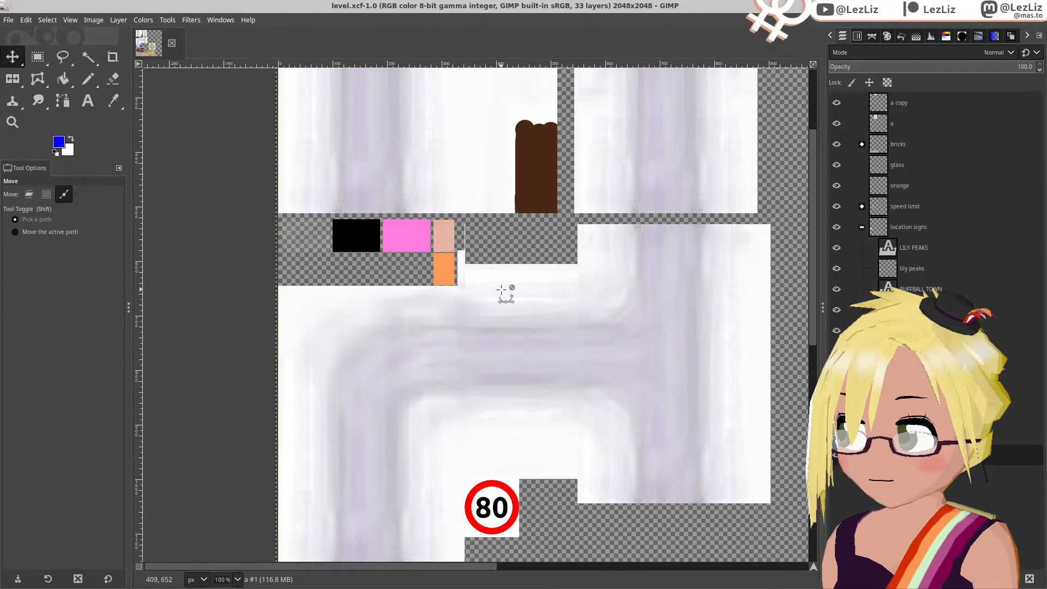
key(ctrl+s)
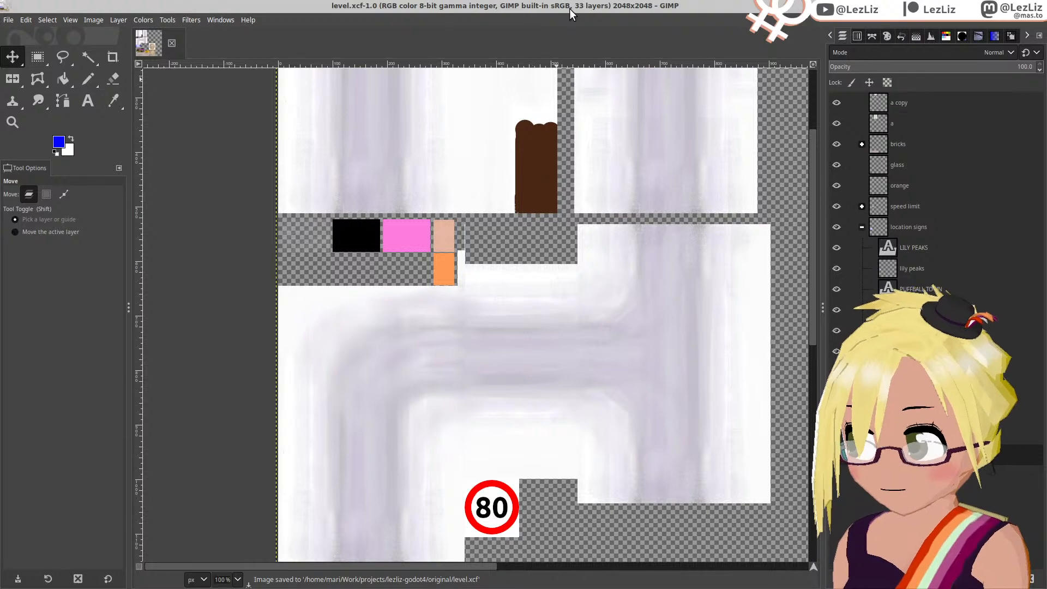
drag(568, 8, 1046, 27)
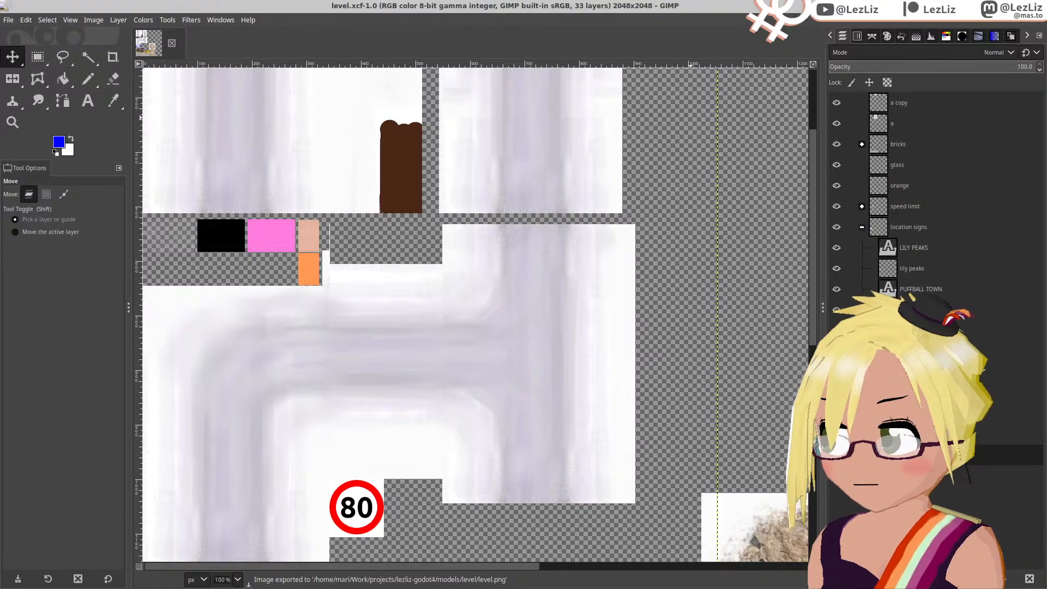
key(alt+Tab)
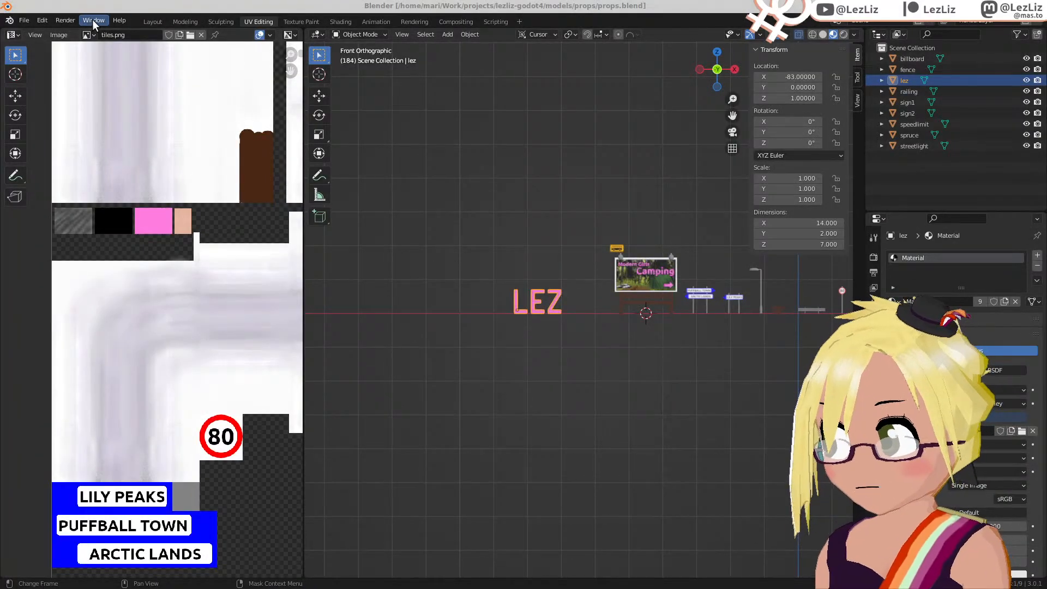
Step: Reload the tiles.png image and move all of the lez mesh's UVs from the pink swatch onto the new orange swatch
click(63, 36)
click(85, 94)
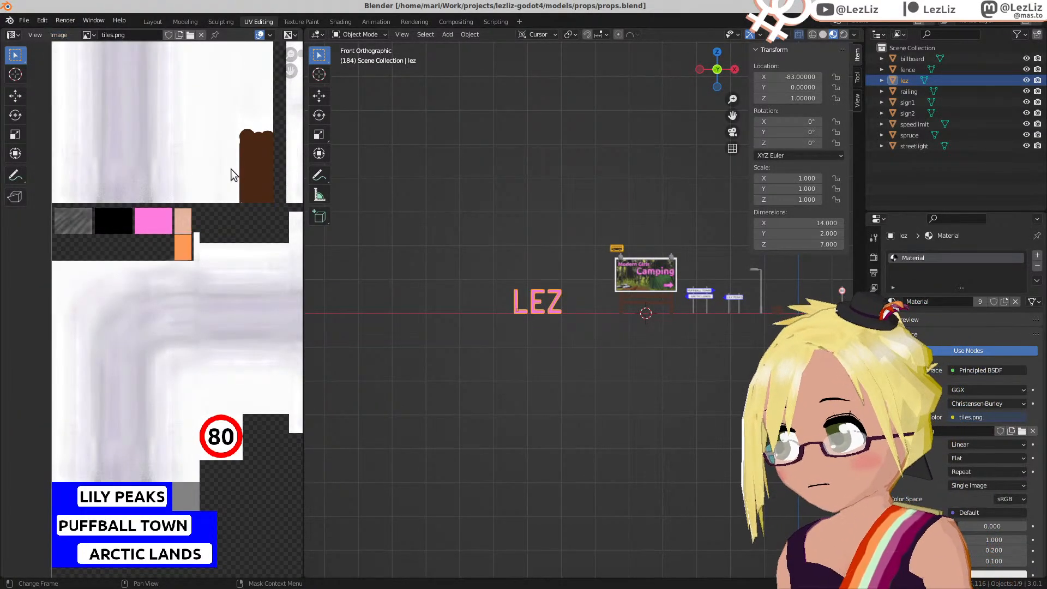
key(Tab)
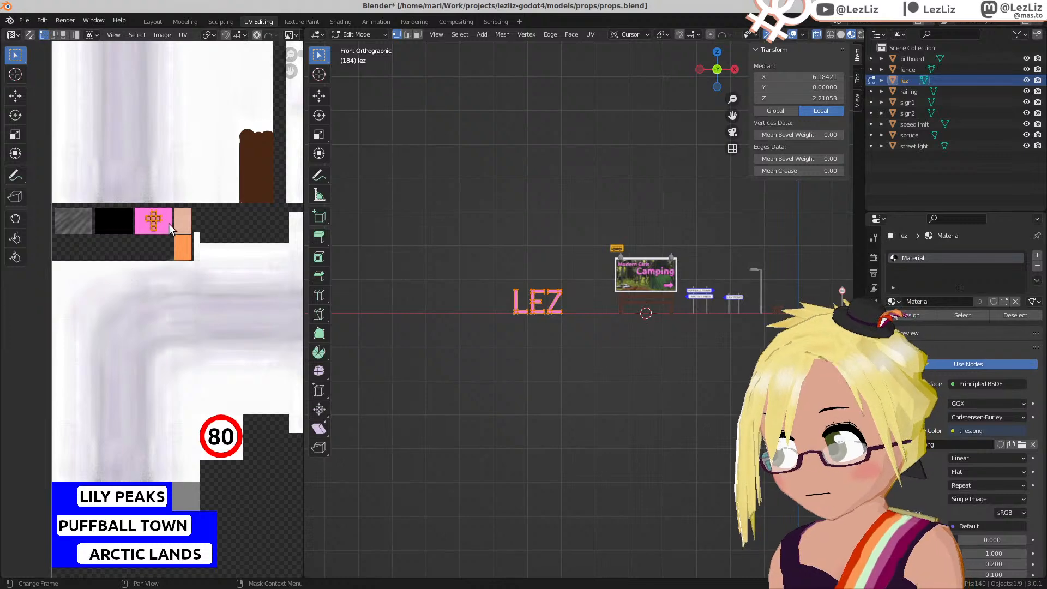
scroll(168, 224, up, 2)
key(g)
click(202, 223)
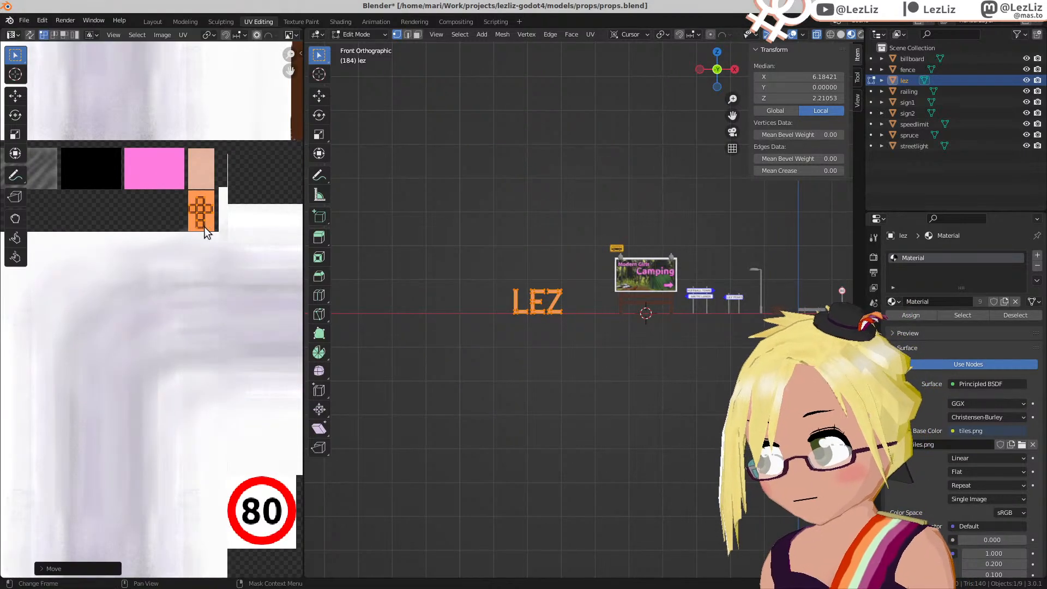
Step: Leave edit mode on the lez mesh, save props.blend and switch to the Godot editor
key(Tab)
scroll(554, 330, down, 3)
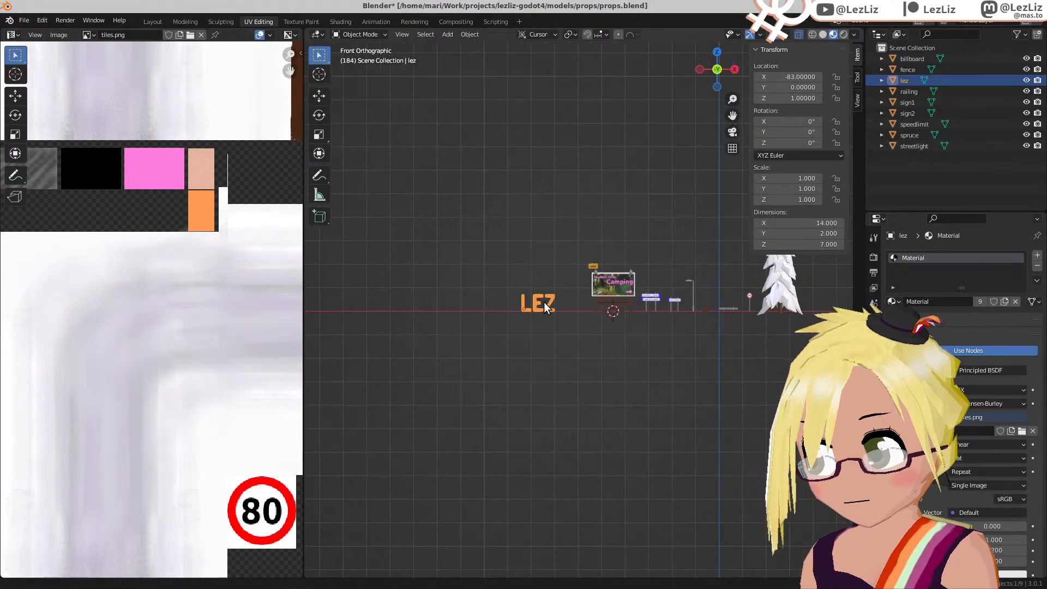
ctrl+scroll(544, 302, down, 3)
key(ctrl+s)
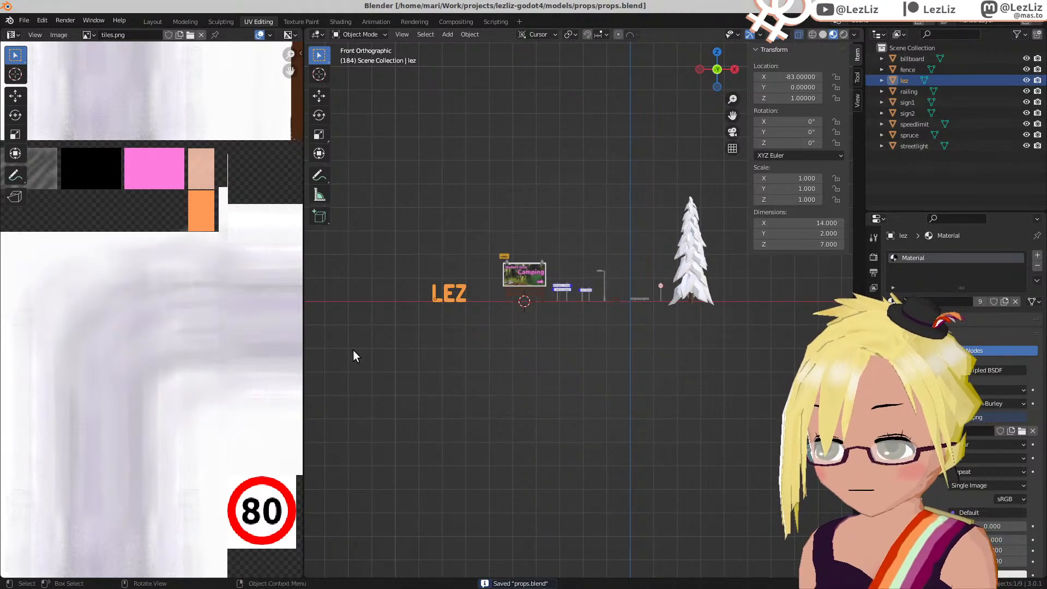
key(alt+Tab)
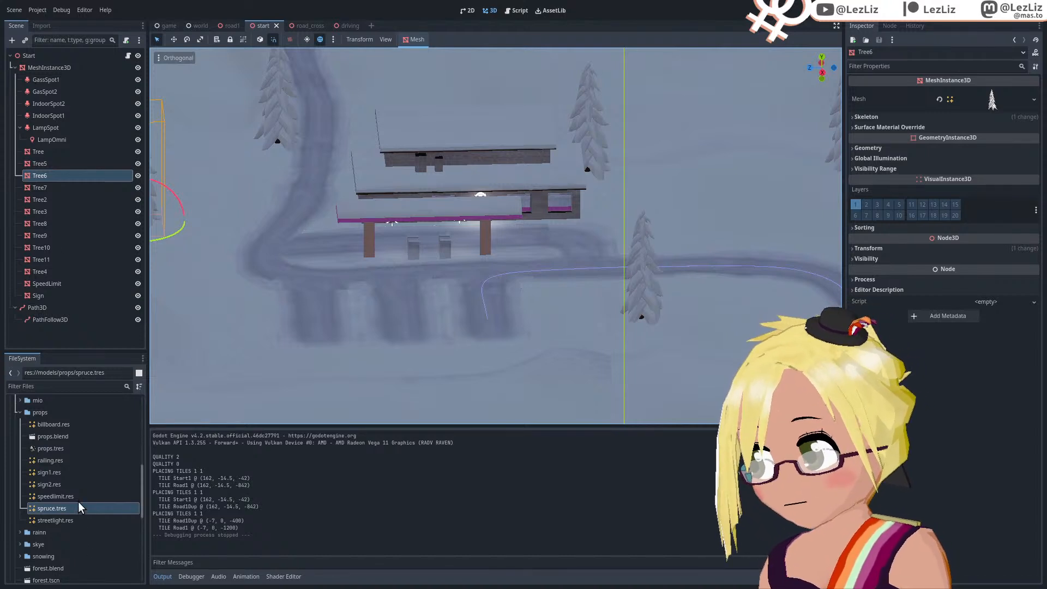
Step: Open the advanced import settings of props.blend and enable saving the props_lez mesh to a file
double_click(64, 440)
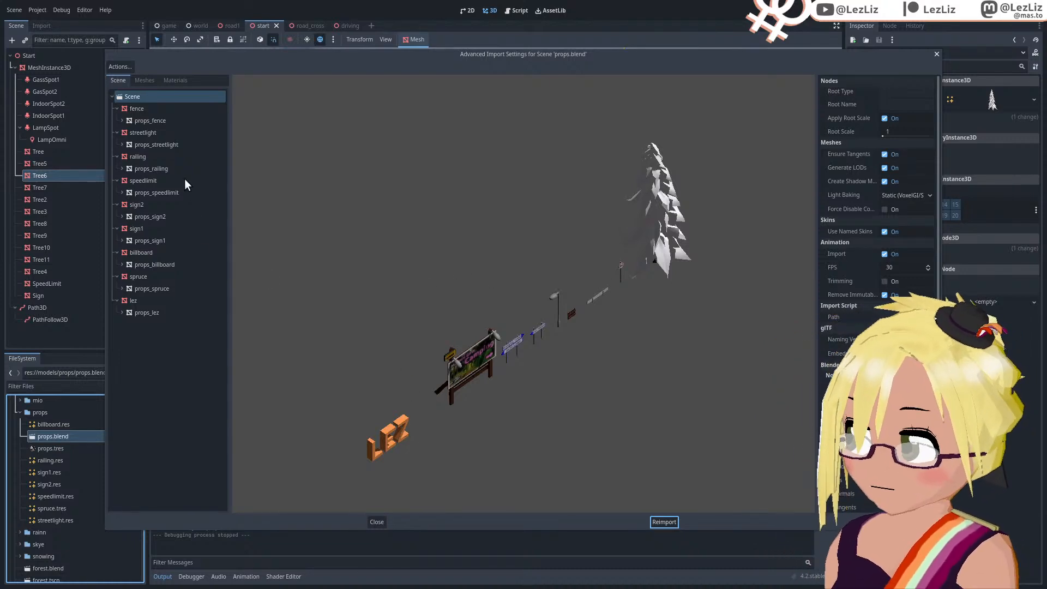
click(147, 313)
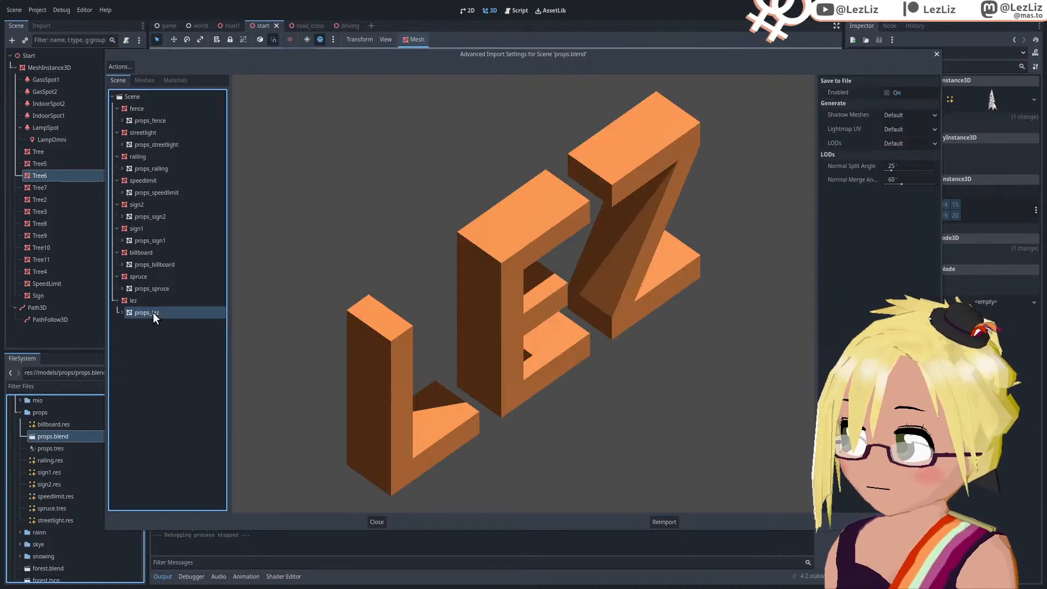
click(896, 94)
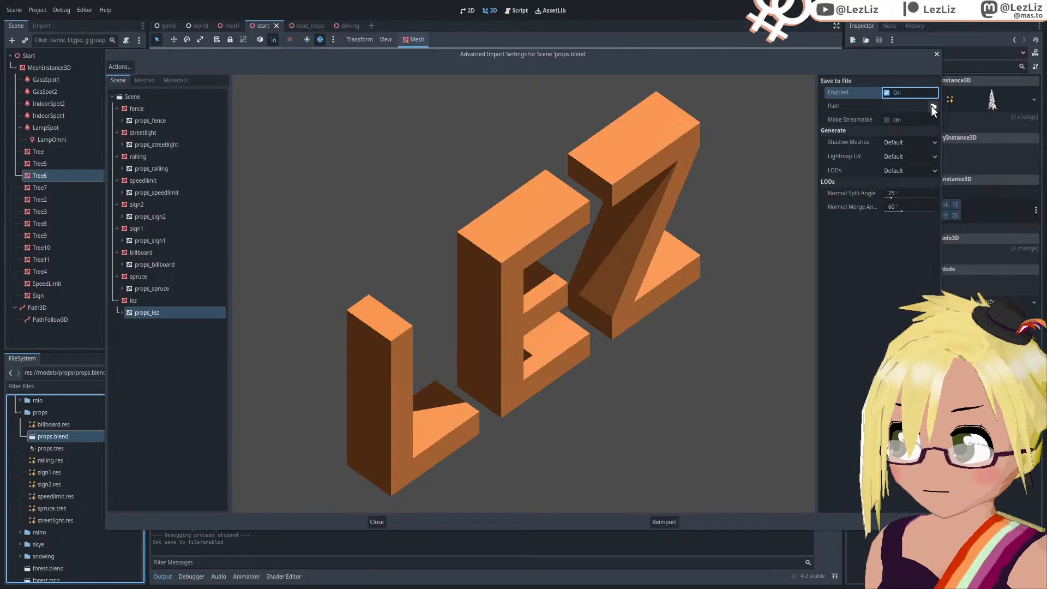
Step: Set the props_lez mesh's save path to lez.res in res://models/props/ and reimport the scene
click(932, 106)
click(328, 198)
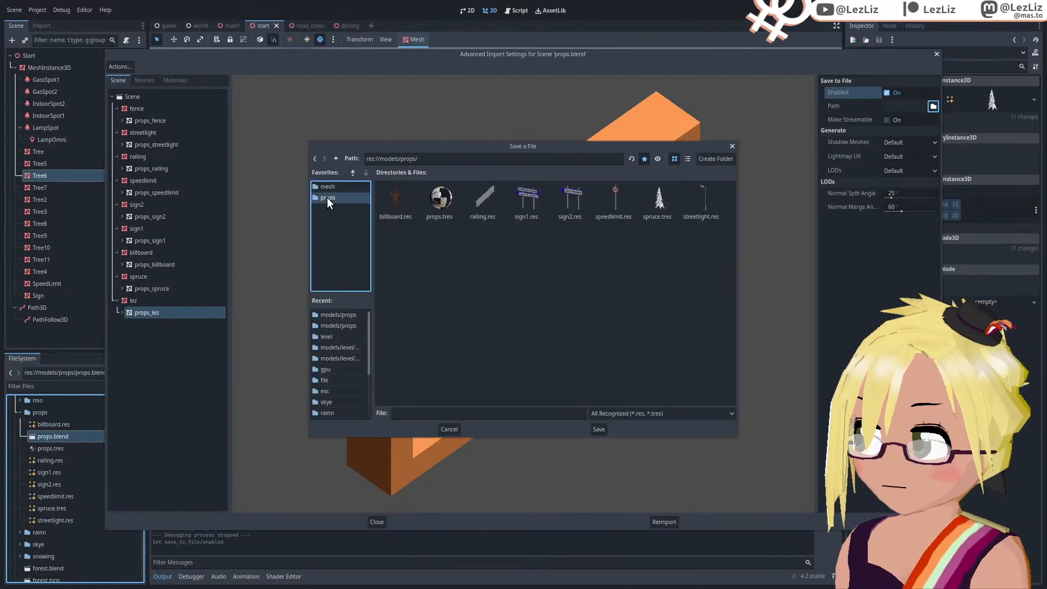
click(415, 415)
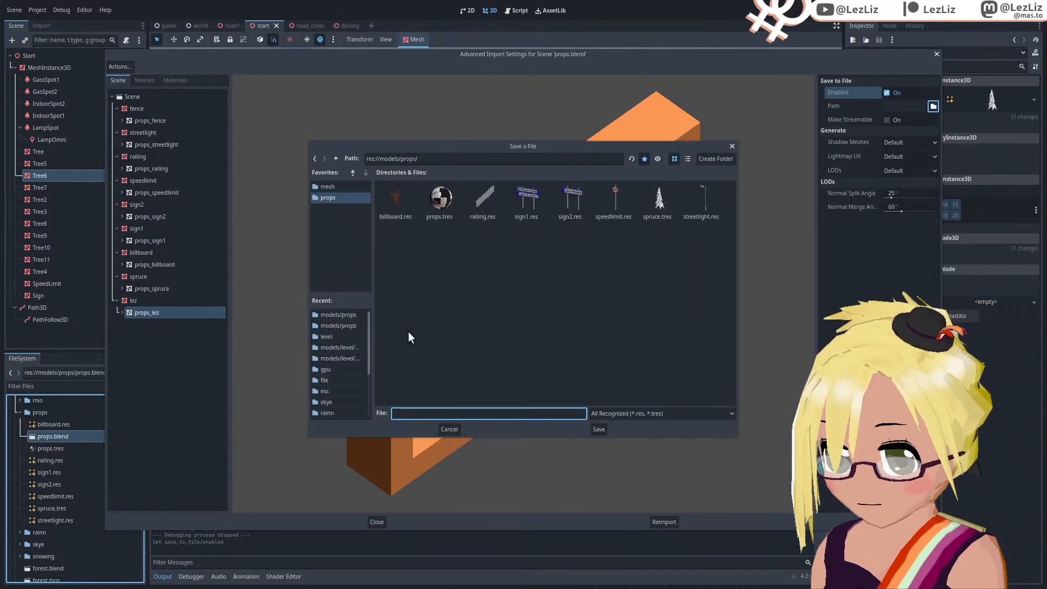
text(lwz.)
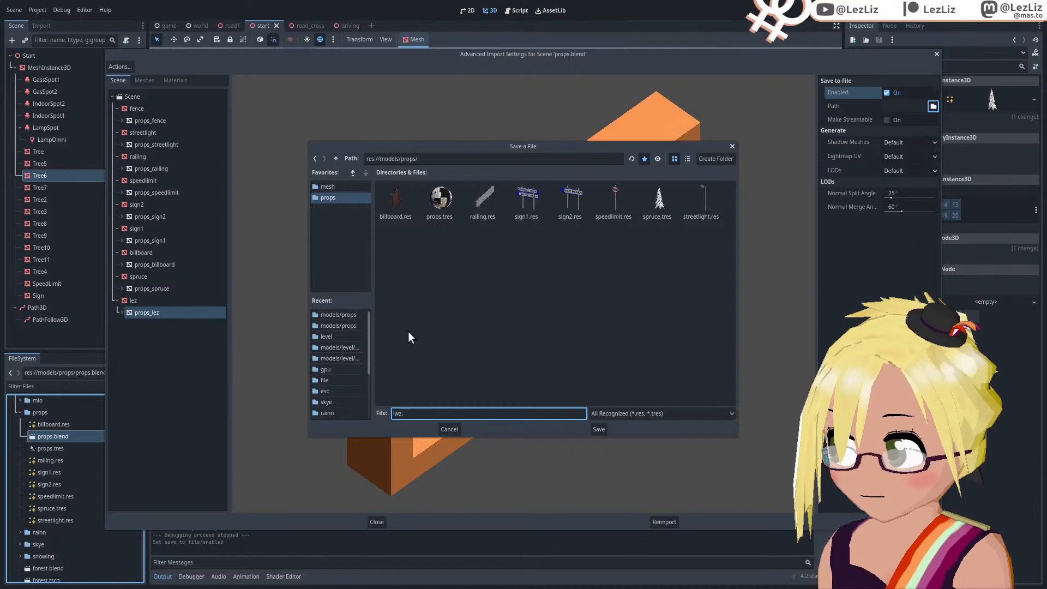
key(BackSpace)
text(ez.res)
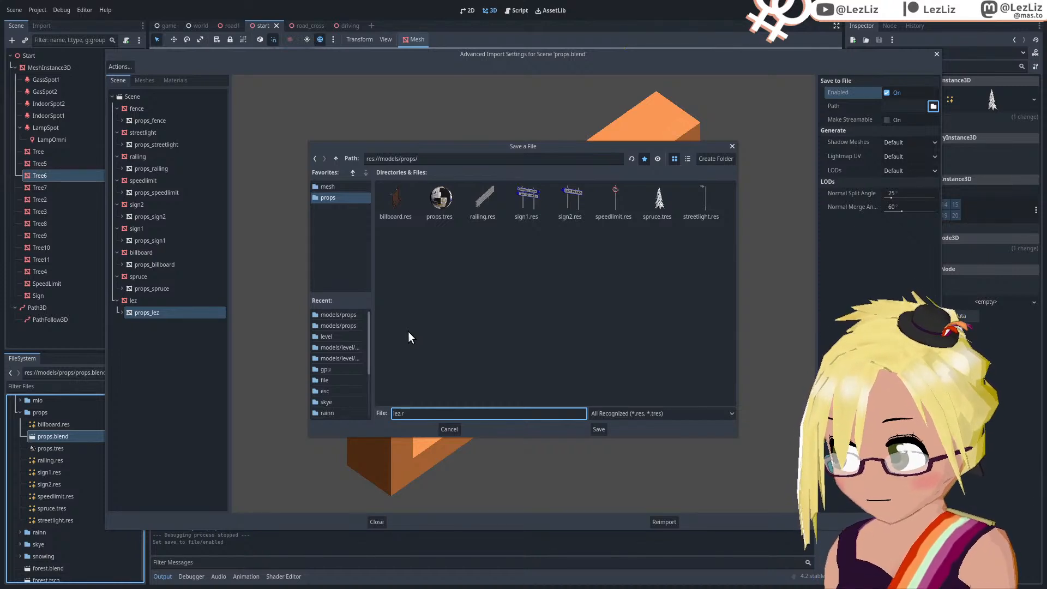
key(Return)
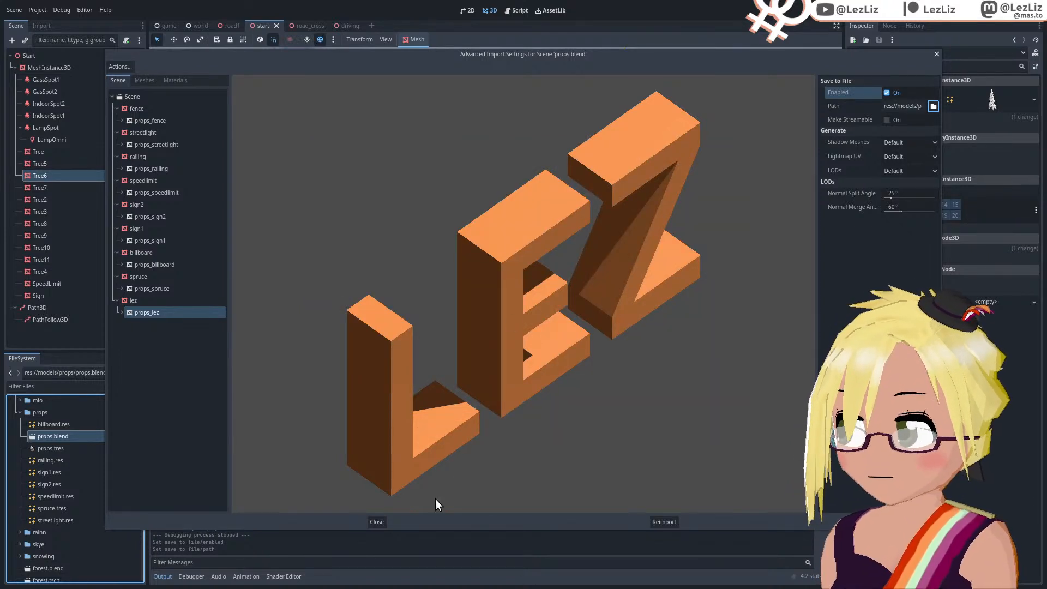
click(668, 522)
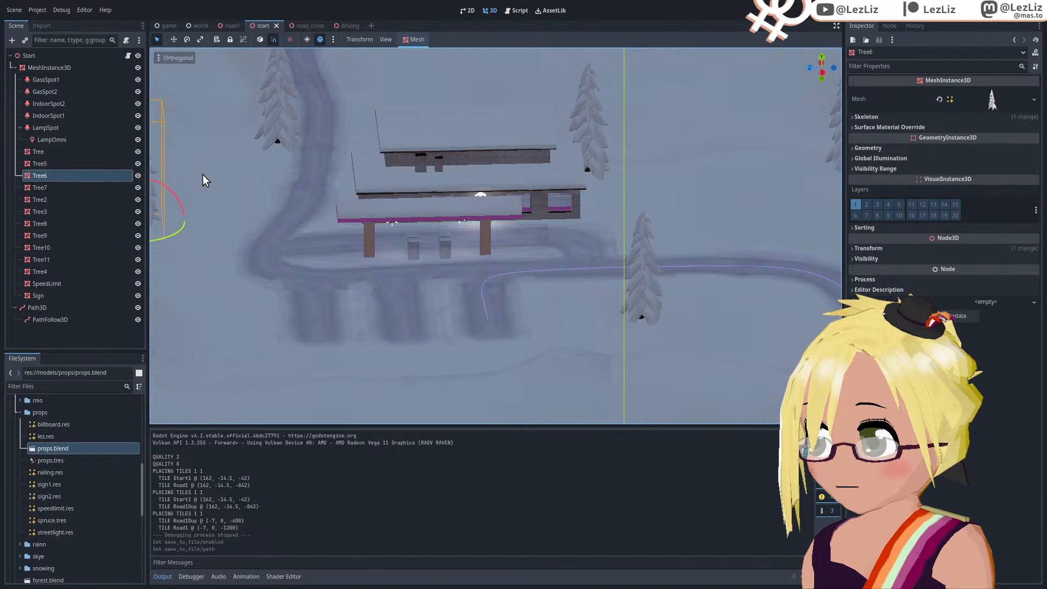
Step: Duplicate the first Tree node and assign the lez.res mesh to the copy
click(52, 151)
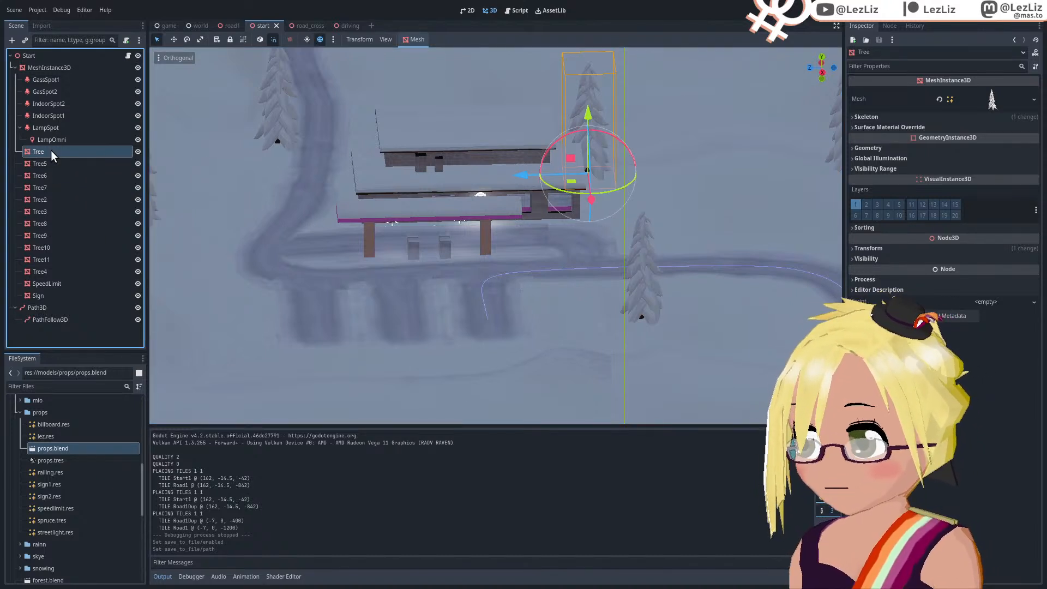
right_click(51, 150)
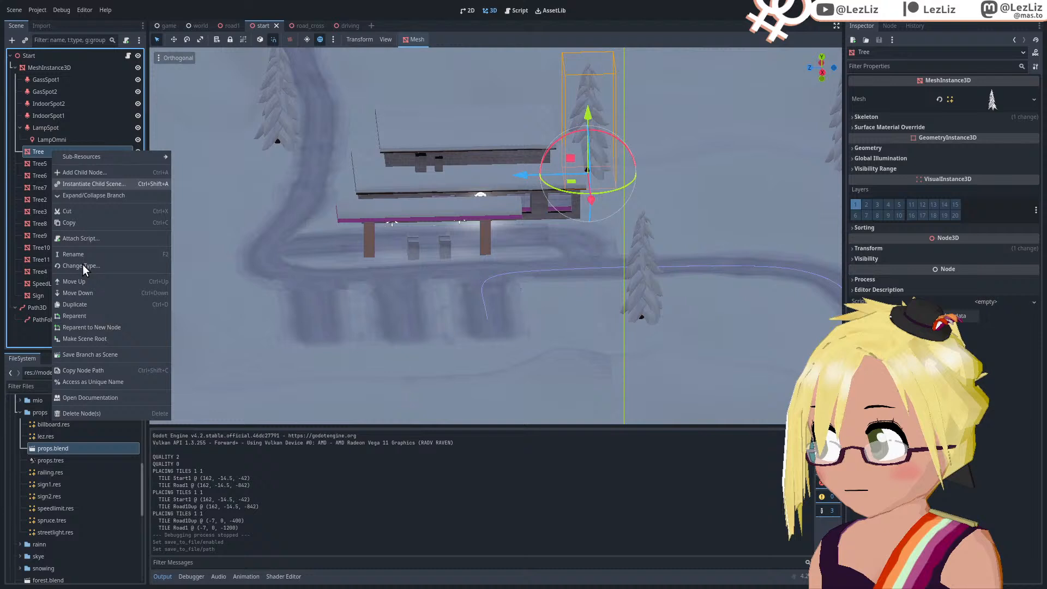
click(98, 304)
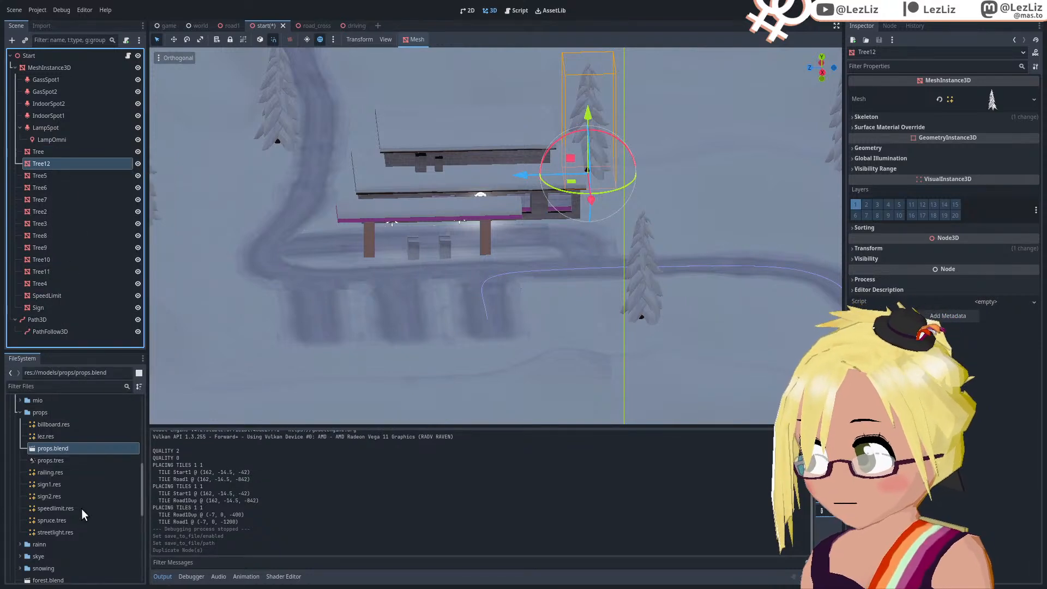
click(53, 438)
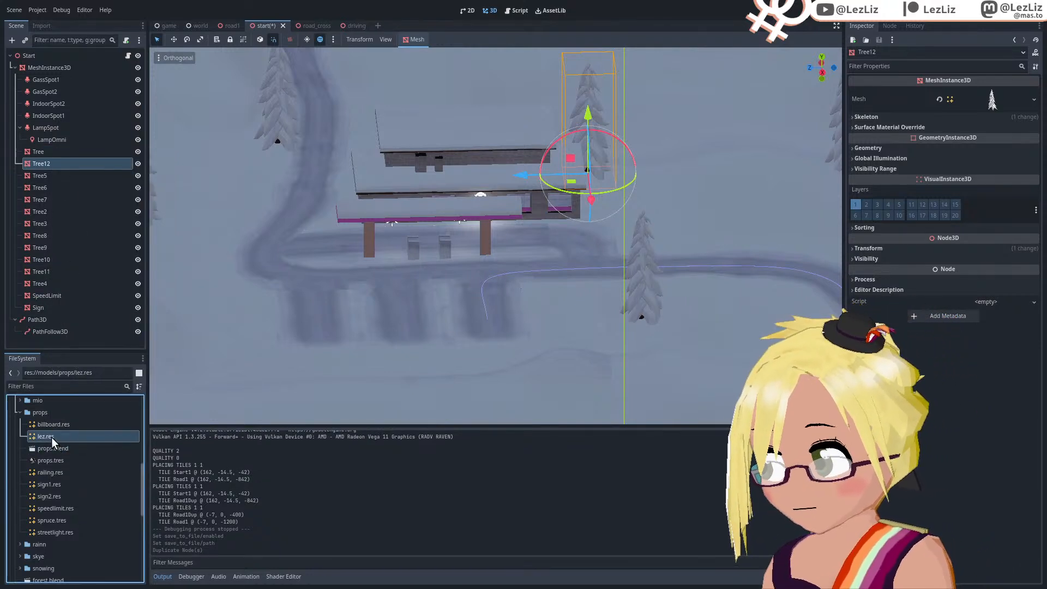
drag(51, 437, 992, 99)
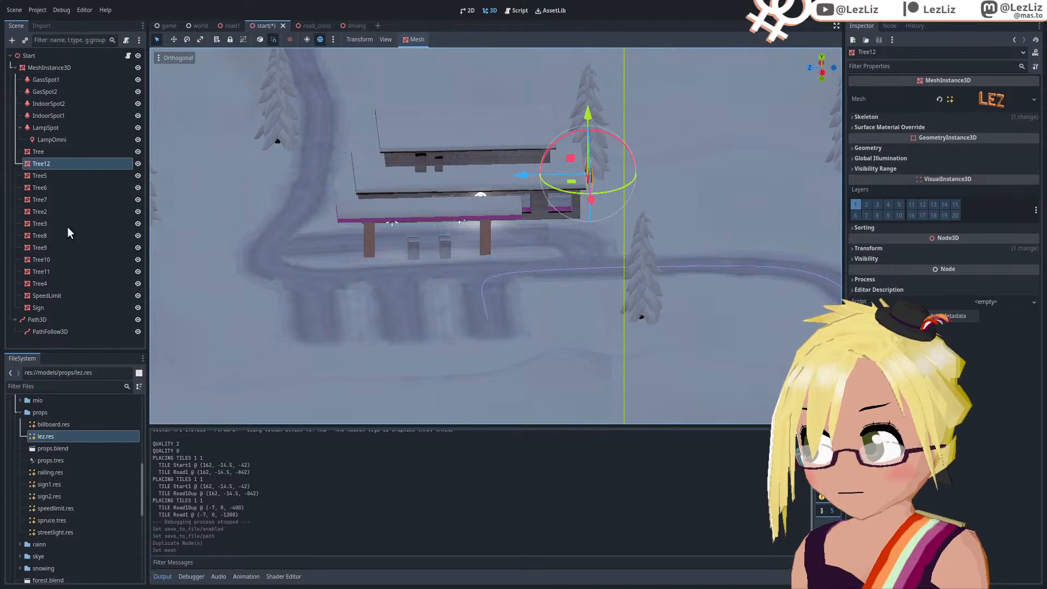
Step: Move the new LEZ letters to the front of the gas station canopy and rotate them 90° about Y to face the road
drag(591, 198, 444, 263)
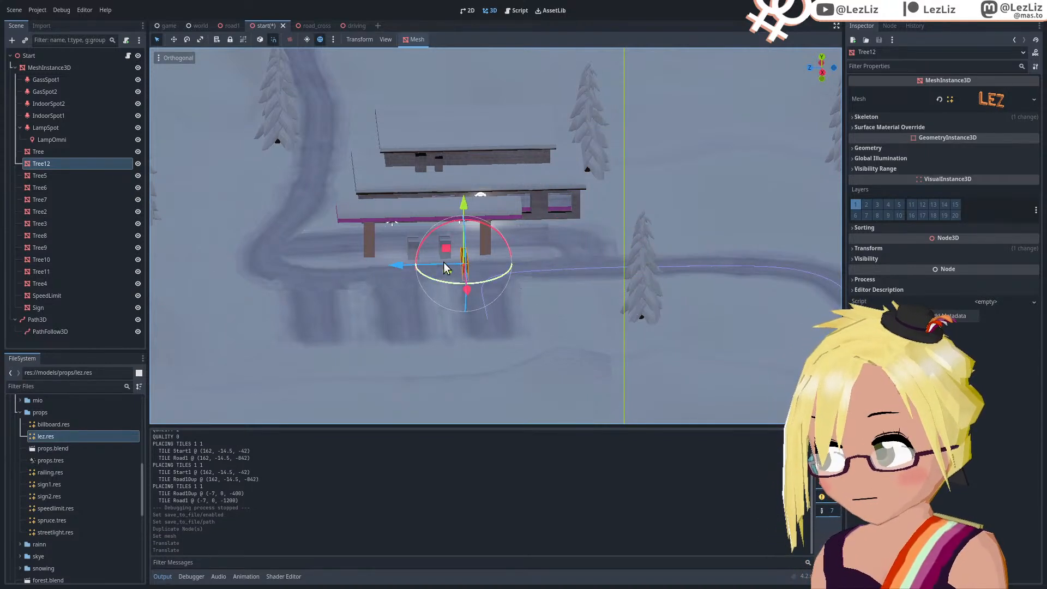
drag(511, 271, 483, 172)
scroll(429, 279, up, 6)
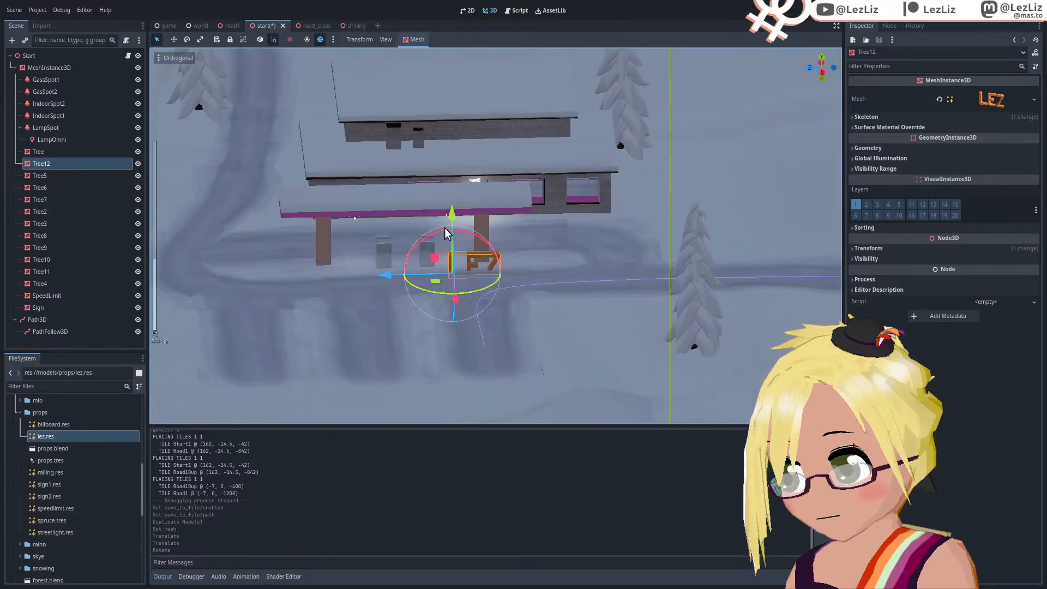
drag(429, 279, 438, 150)
scroll(572, 287, down, 4)
middle_drag(571, 287, 605, 288)
scroll(454, 218, up, 4)
scroll(455, 216, up, 2)
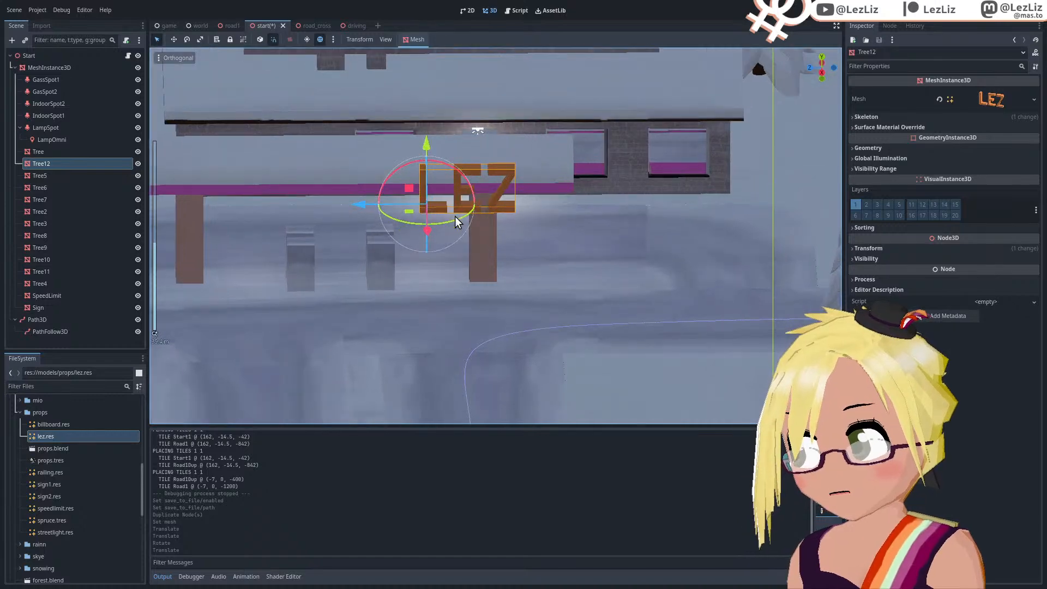
Step: Rename the Tree12 node as Lez
scroll(455, 216, down, 2)
shift+middle_drag(535, 256, 353, 329)
scroll(519, 300, up, 4)
scroll(342, 320, down, 4)
double_click(53, 162)
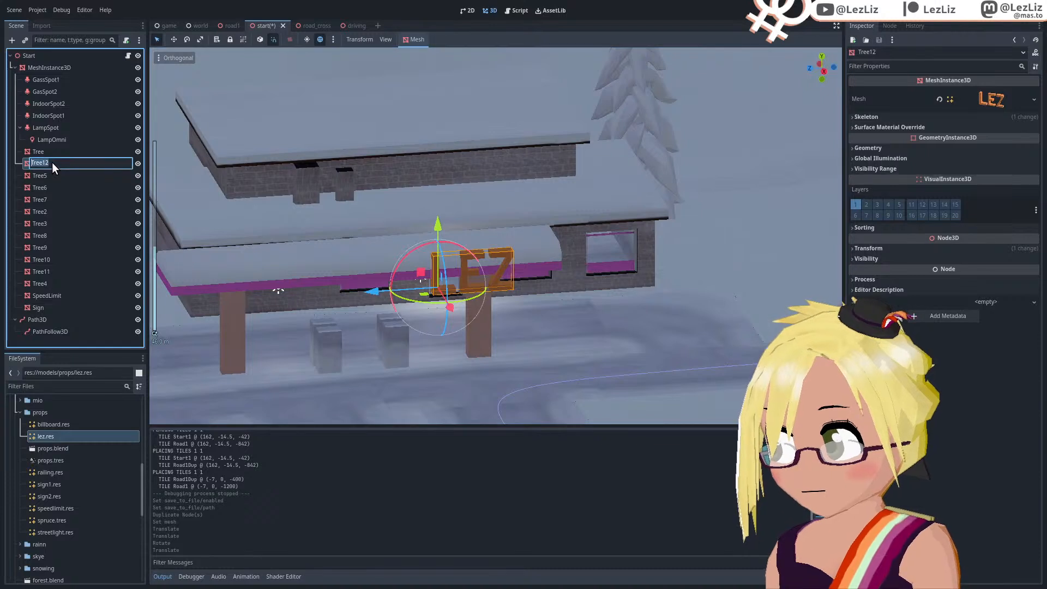
text(Lez)
key(Return)
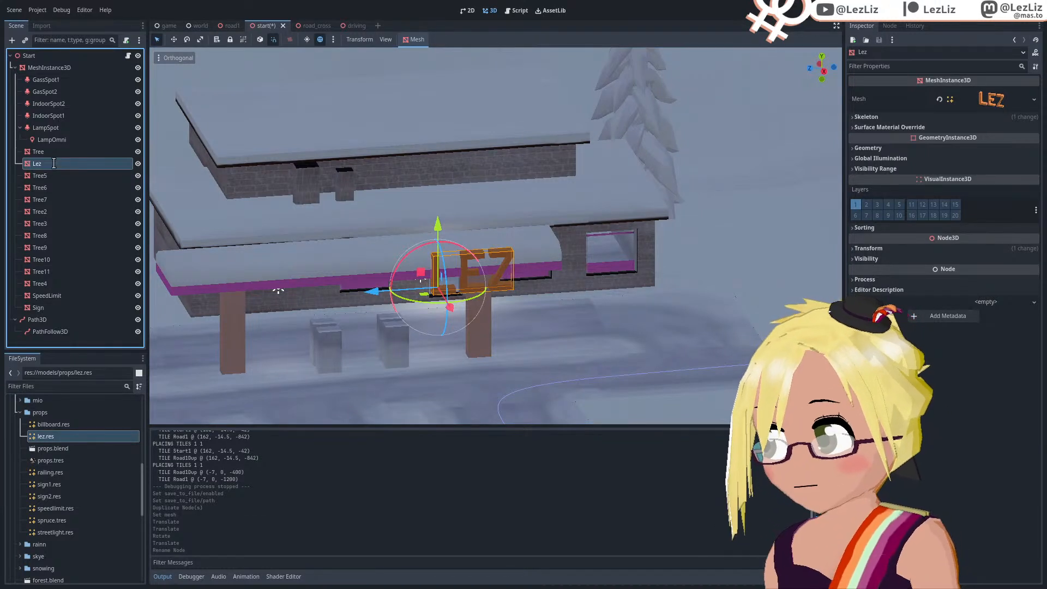
Step: Duplicate the Lez node and move the copy past the canopy's right end, back towards the main building
right_click(35, 165)
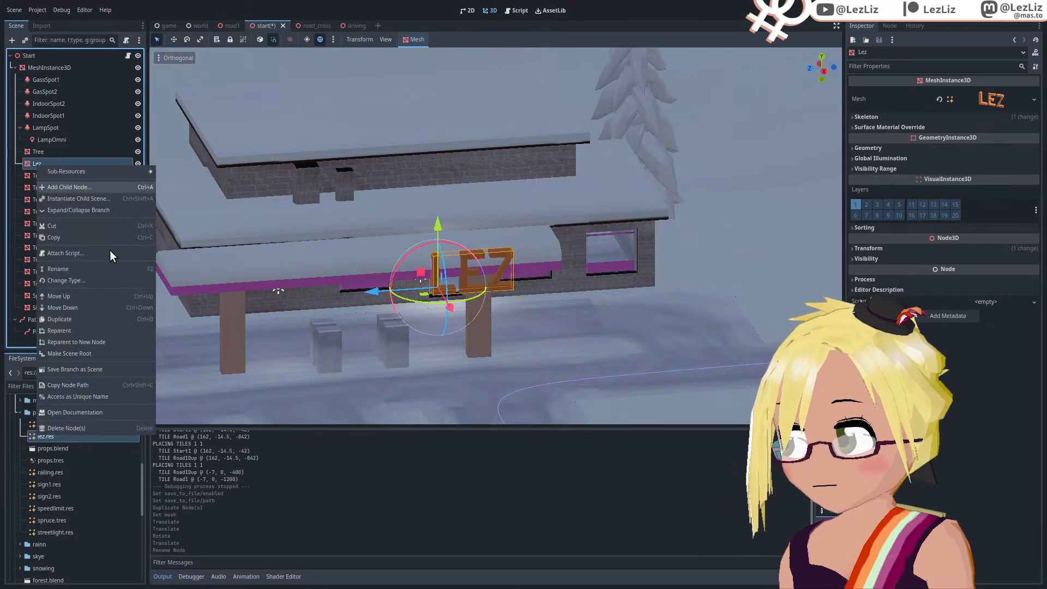
click(123, 318)
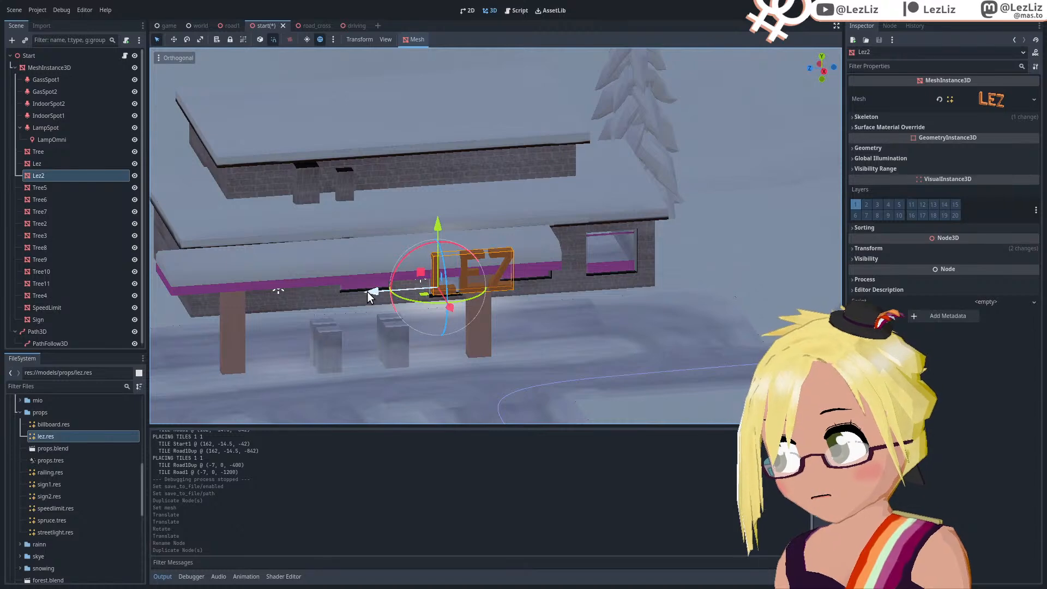
drag(369, 292, 619, 305)
middle_drag(367, 297, 502, 329)
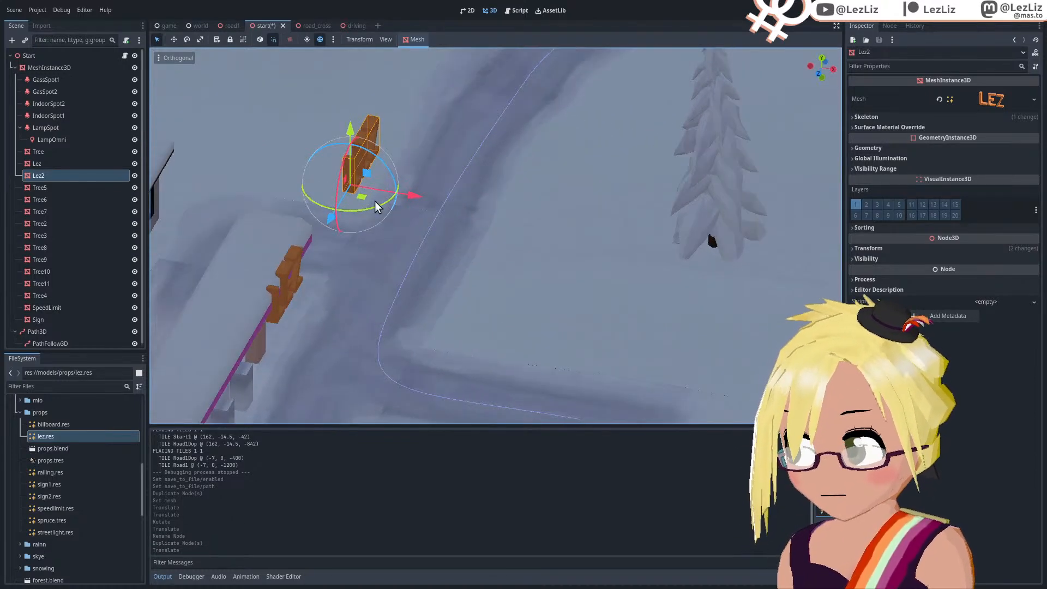
shift+middle_drag(329, 238, 633, 273)
drag(657, 228, 408, 210)
middle_drag(408, 211, 471, 243)
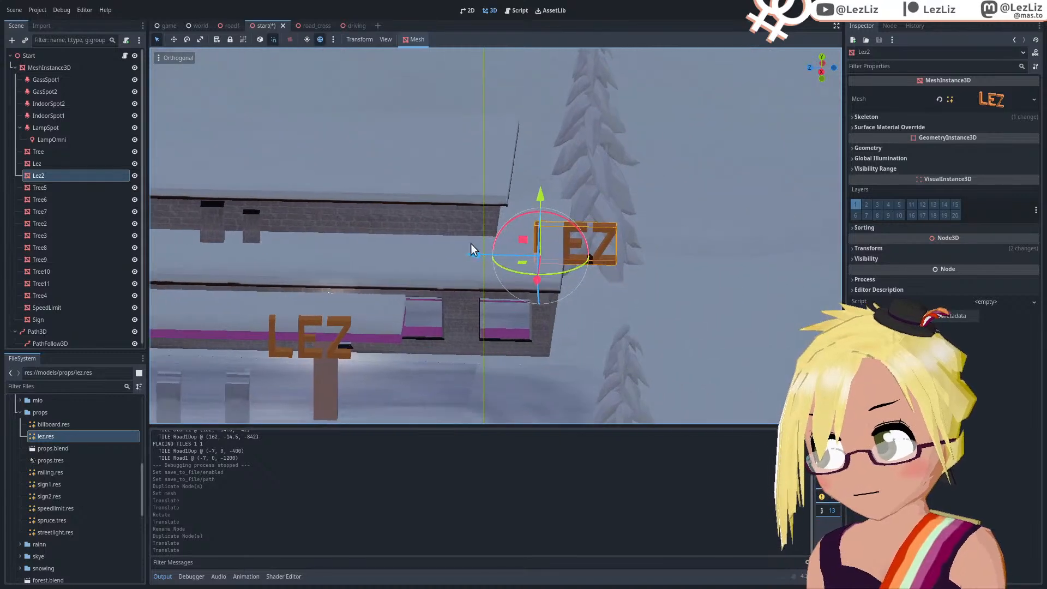
Step: Position the duplicated letters on the front edge of the building's lower roof, above the right-hand windows
scroll(606, 274, up, 4)
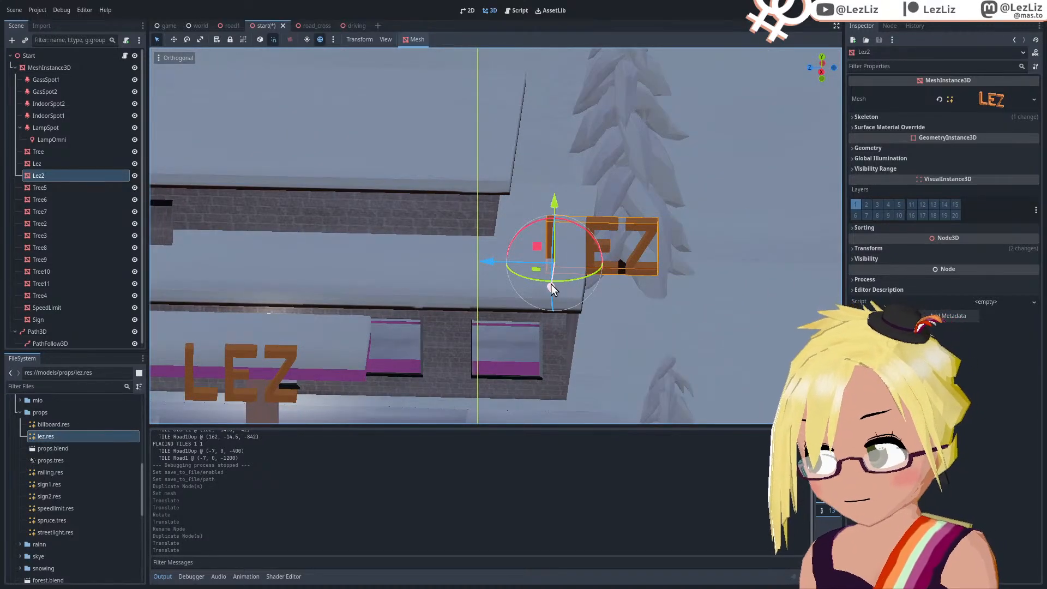
drag(551, 284, 545, 304)
drag(551, 223, 551, 219)
drag(473, 284, 373, 274)
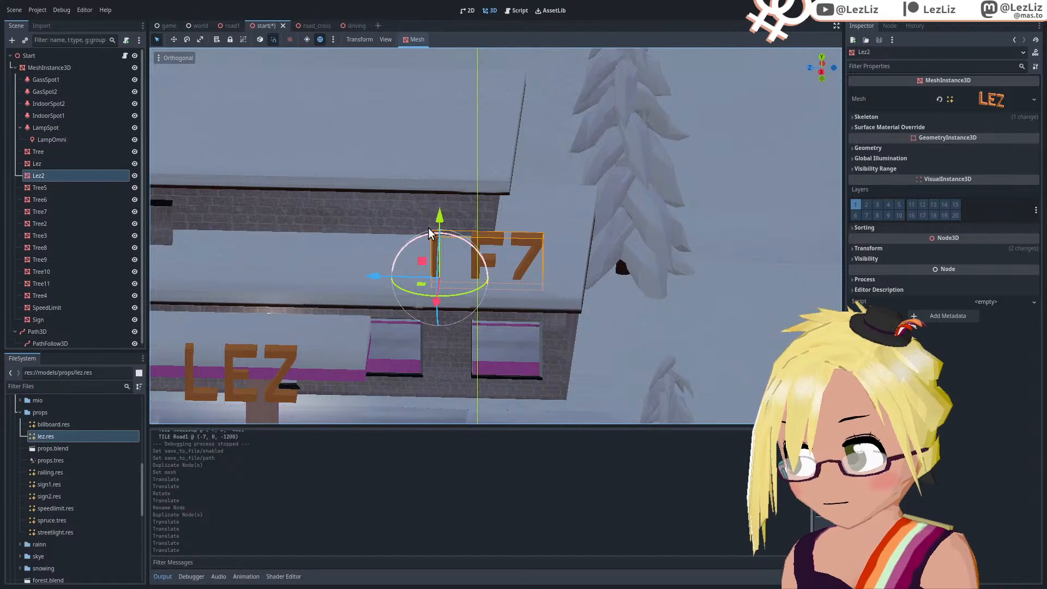
drag(442, 219, 444, 213)
middle_drag(444, 212, 433, 263)
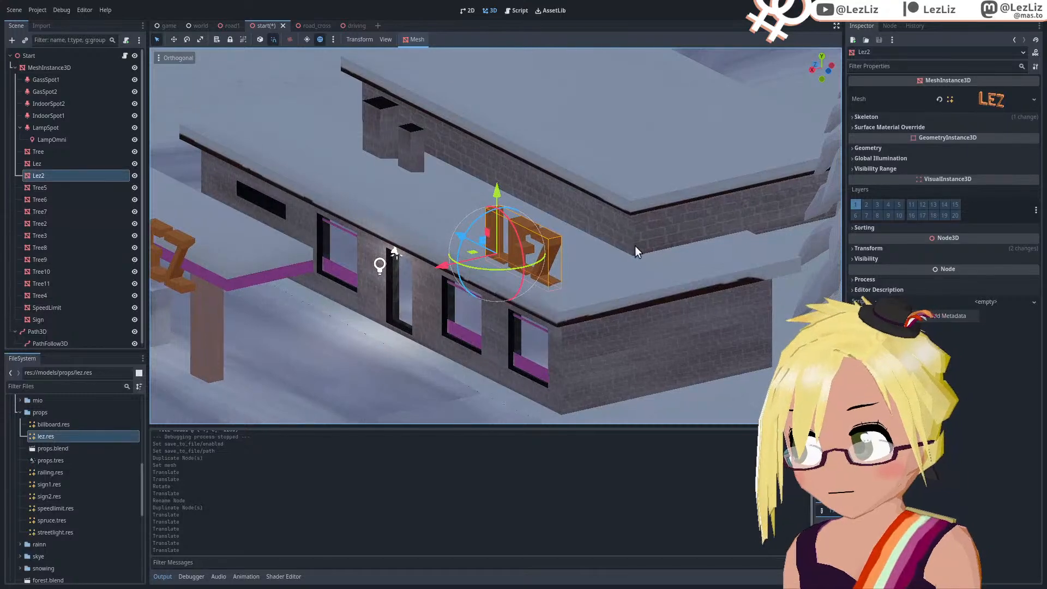
scroll(394, 296, down, 4)
middle_drag(395, 296, 538, 284)
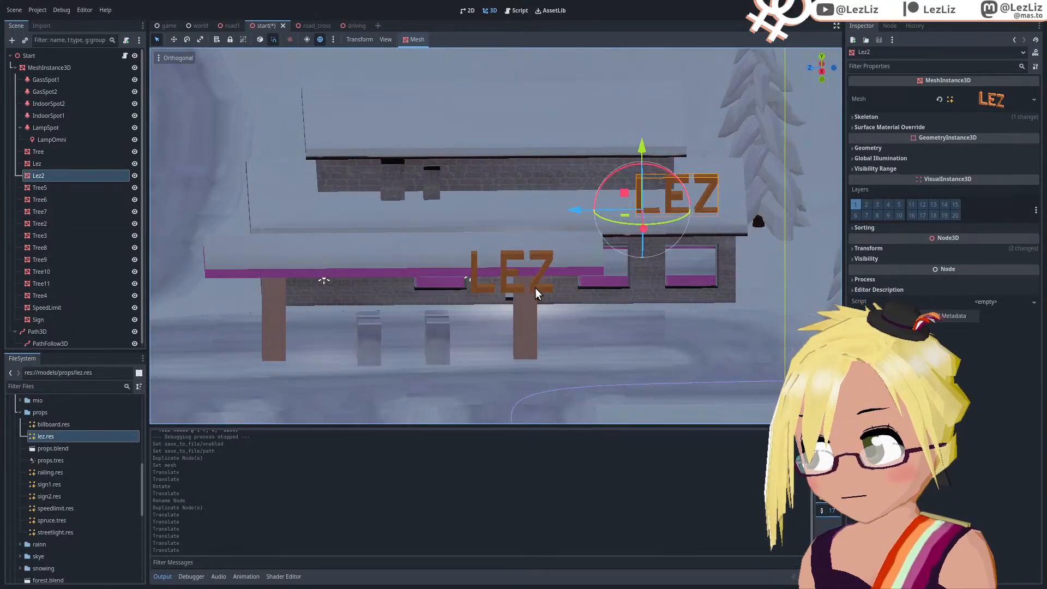
Step: Move the original Lez letters along the canopy to its left end
click(535, 287)
drag(410, 286, 165, 287)
shift+middle_drag(311, 305, 629, 256)
Step: Set the canopy letters' scale to 0.5 on all axes and raise them to a Y position of 30 m
click(868, 248)
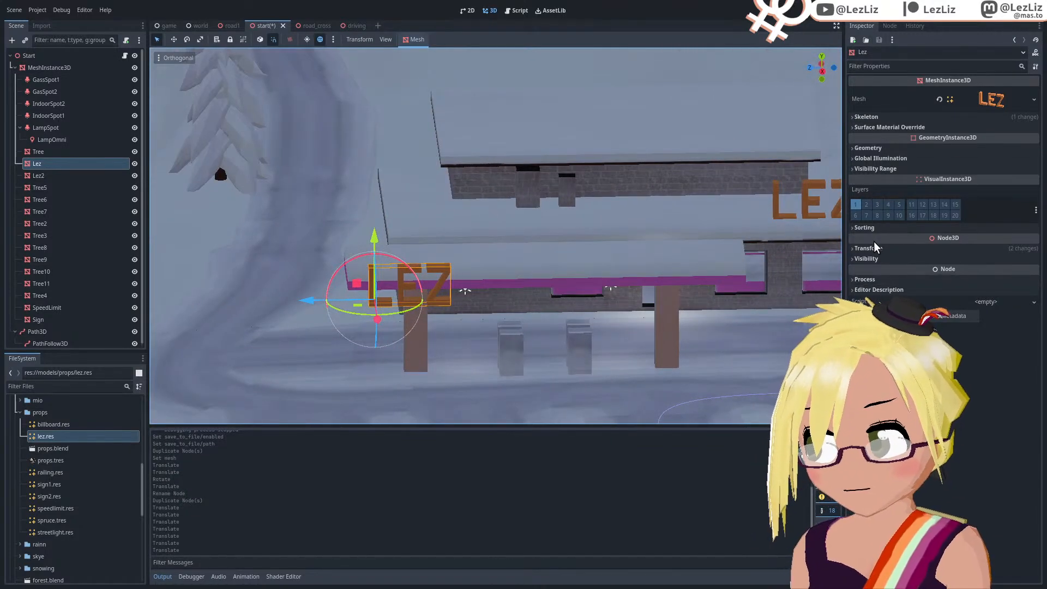
click(889, 323)
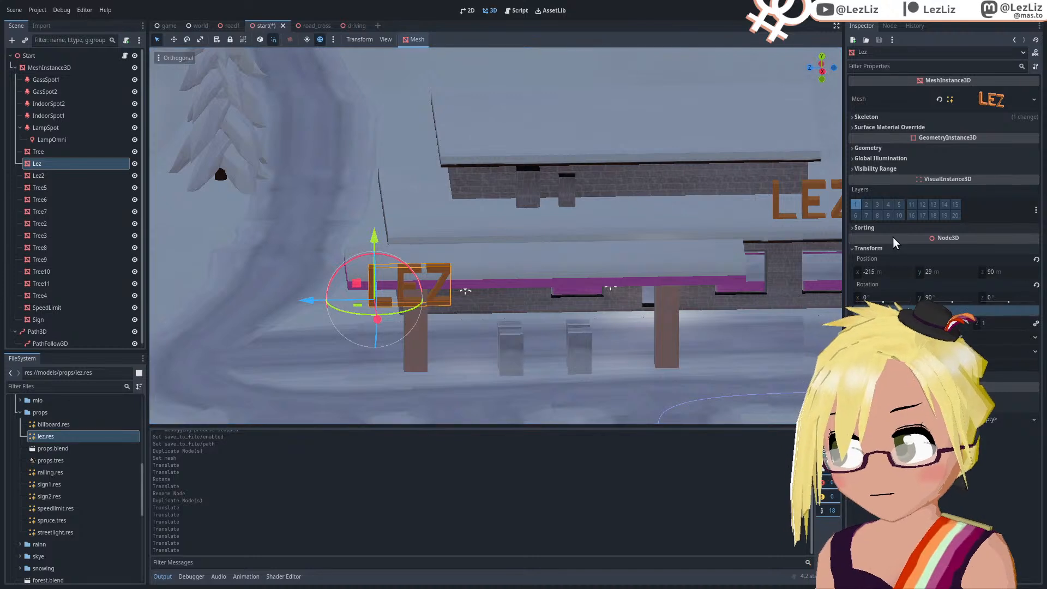
text(0.5)
key(Return)
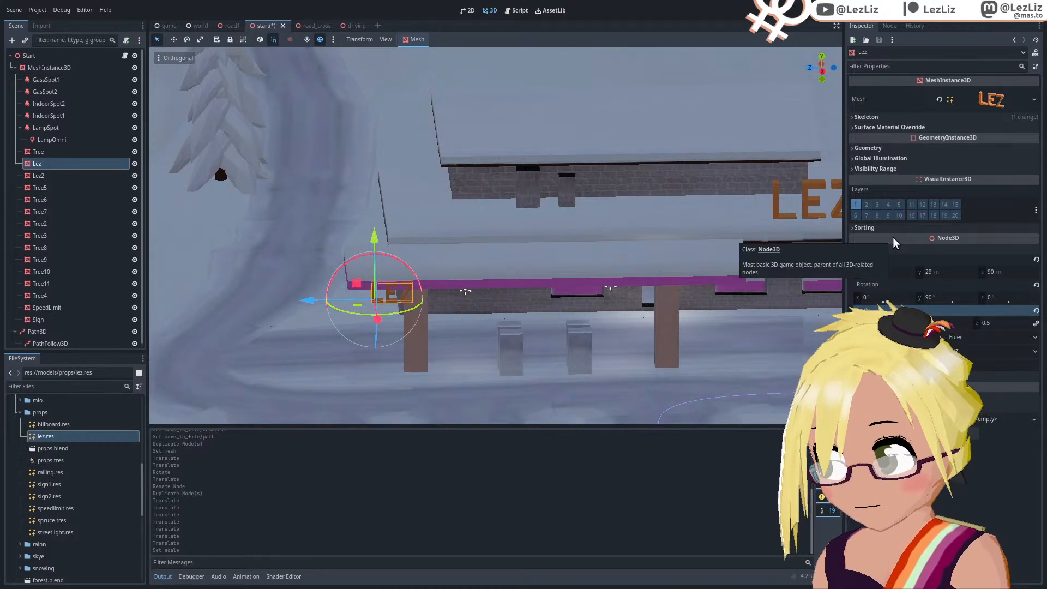
drag(376, 239, 378, 233)
shift+middle_drag(428, 340, 342, 244)
scroll(512, 294, up, 7)
scroll(485, 305, down, 2)
scroll(342, 245, down, 2)
middle_drag(454, 250, 514, 258)
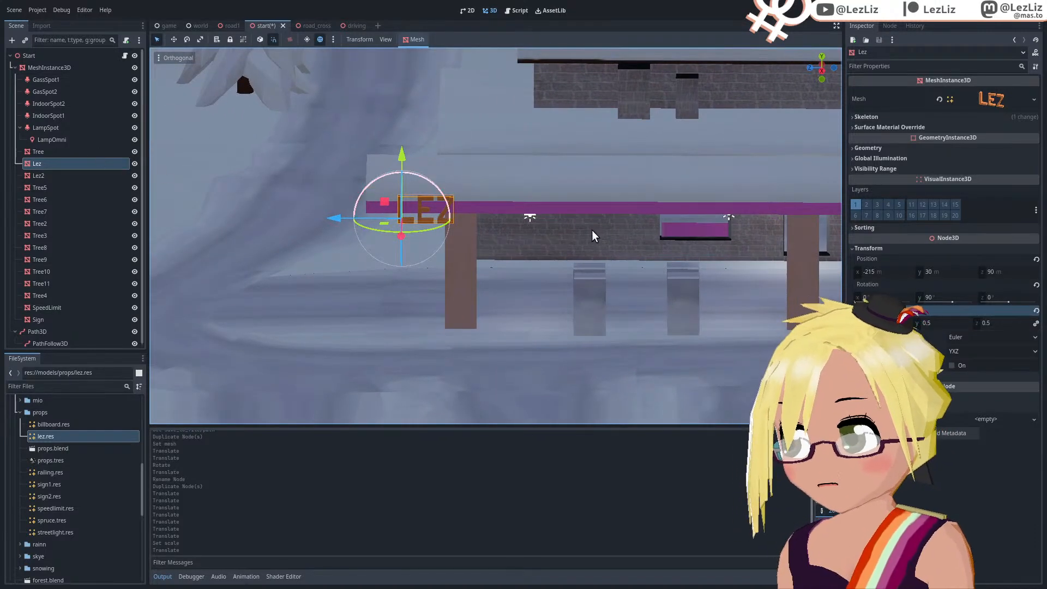
Step: Add an OmniLight3D as a child of the Lez node
click(10, 39)
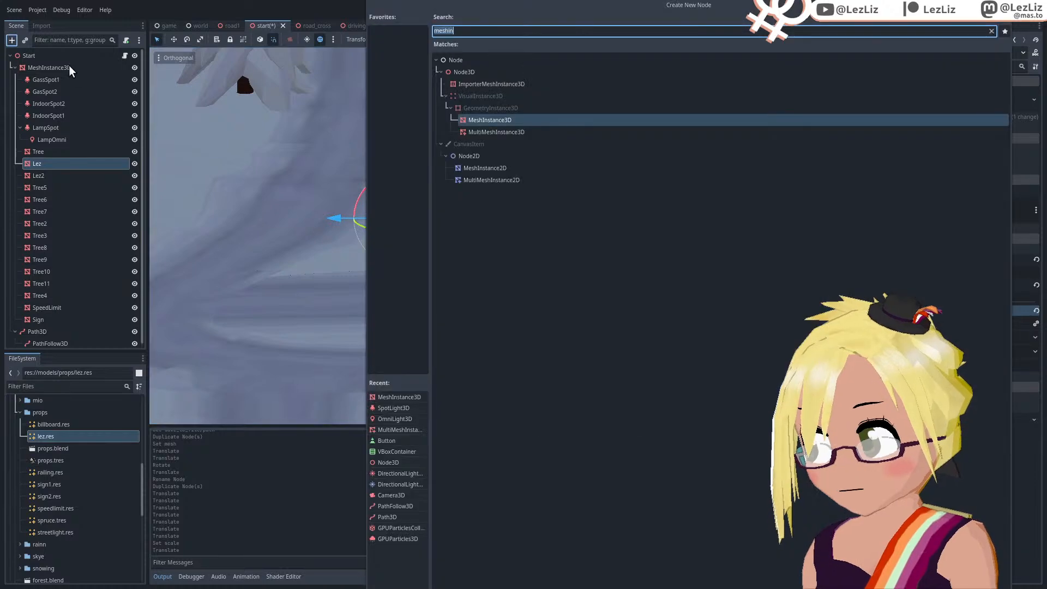
text(omni)
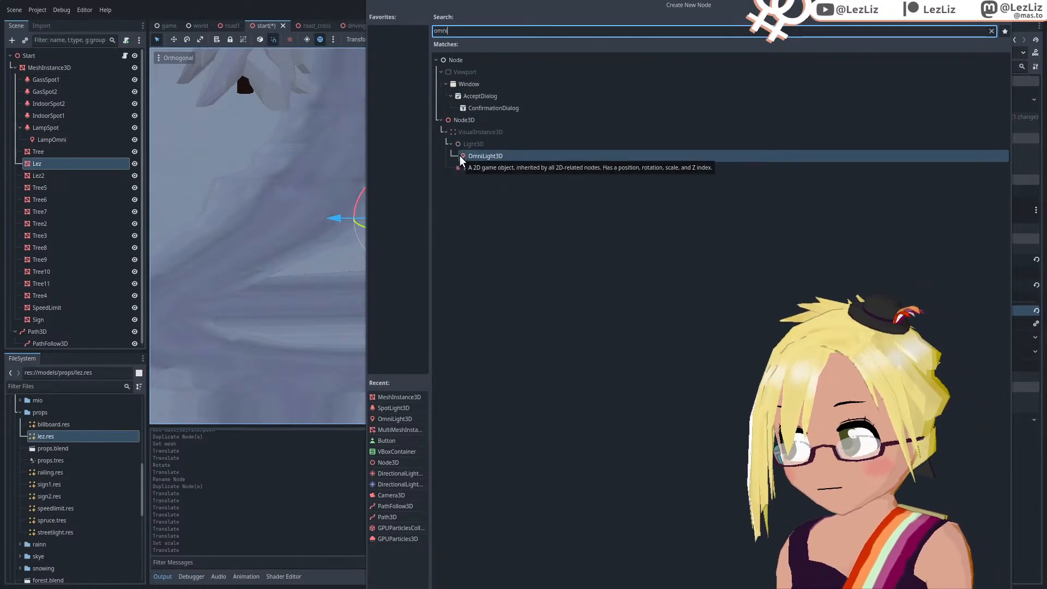
double_click(459, 155)
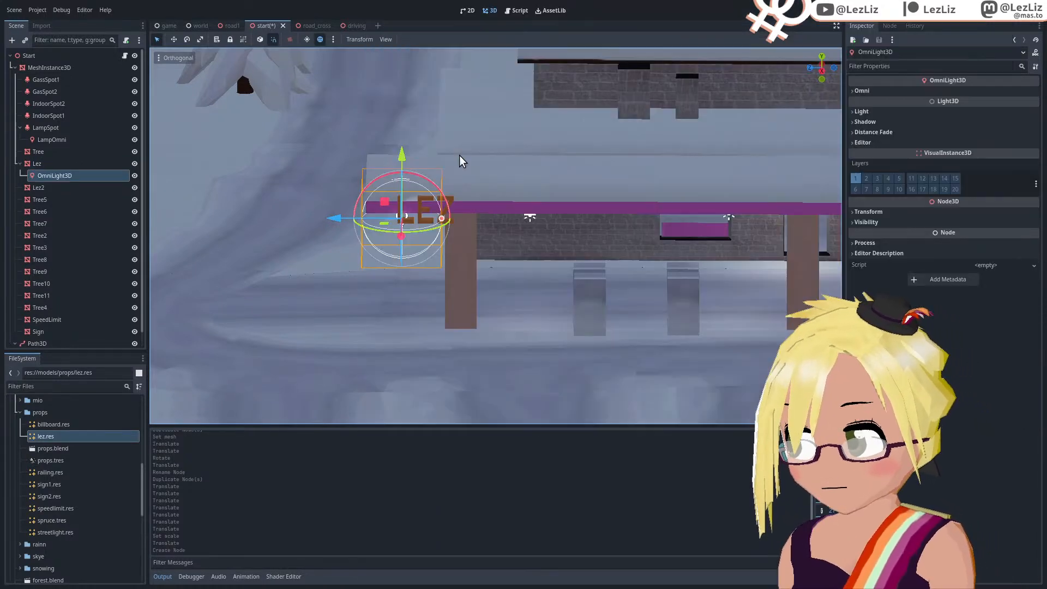
Step: Move the omni light in front of the canopy letters, centred on the word and raised slightly
middle_drag(420, 285, 586, 269)
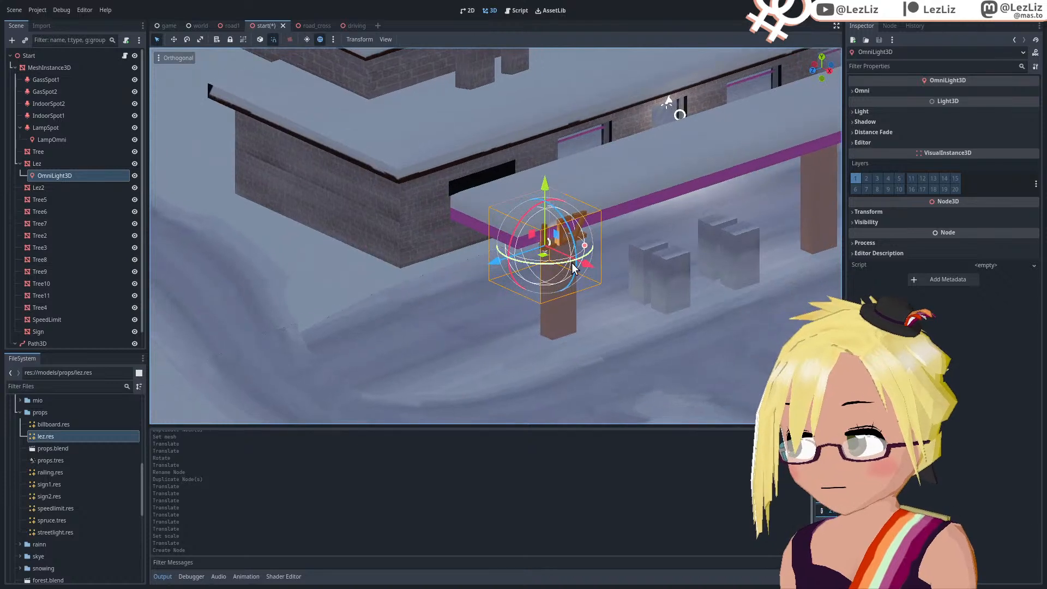
mouse_move(588, 270)
mouse_down()
mouse_move(611, 273)
mouse_move(601, 274)
mouse_up()
drag(507, 269, 519, 267)
drag(573, 191, 578, 184)
middle_drag(597, 275, 546, 267)
middle_drag(378, 274, 425, 266)
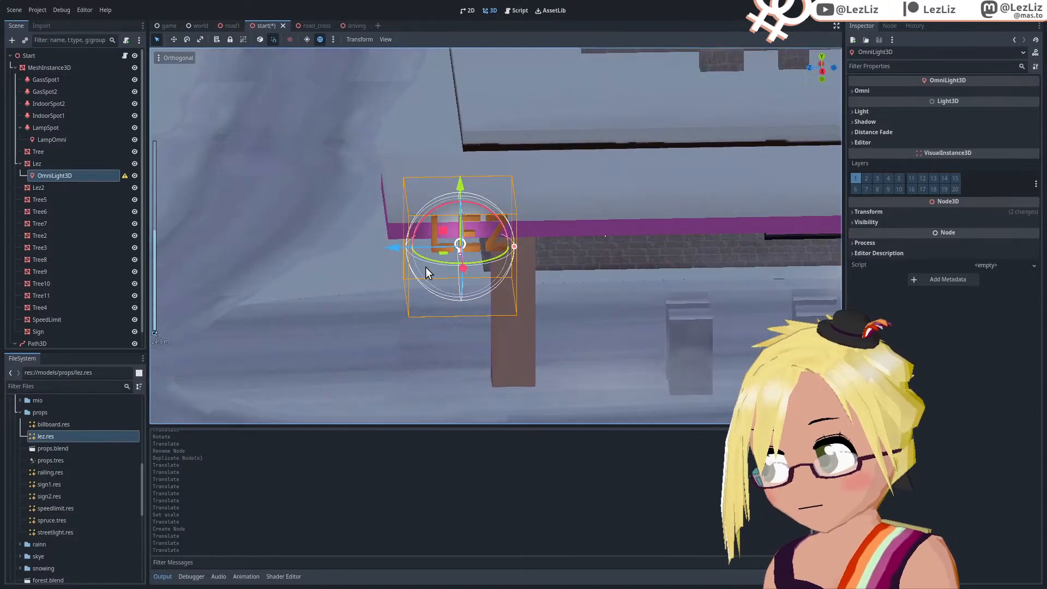
drag(398, 250, 405, 250)
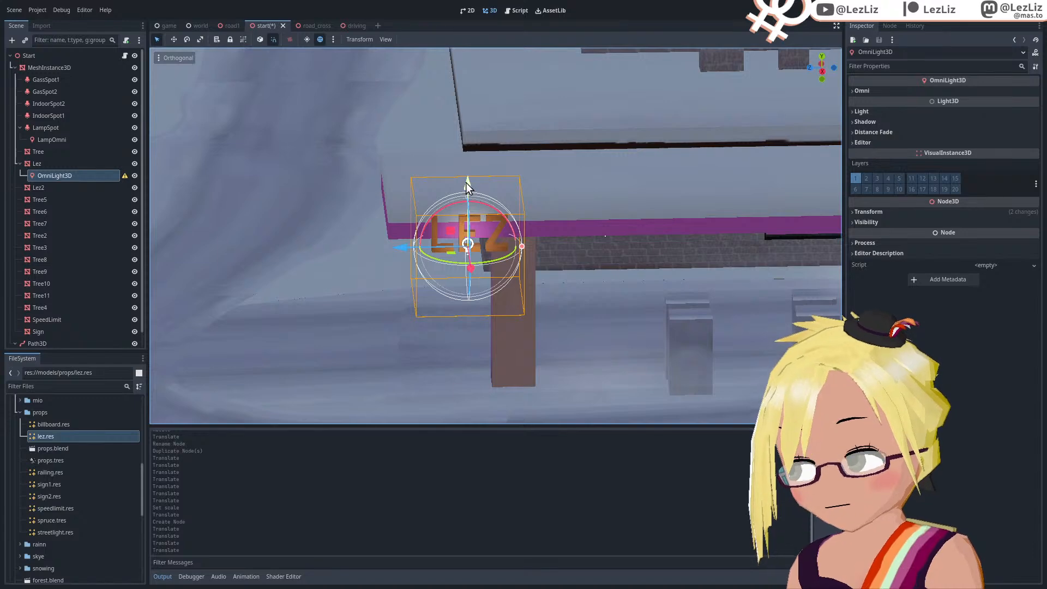
drag(468, 188, 472, 175)
middle_drag(472, 175, 493, 287)
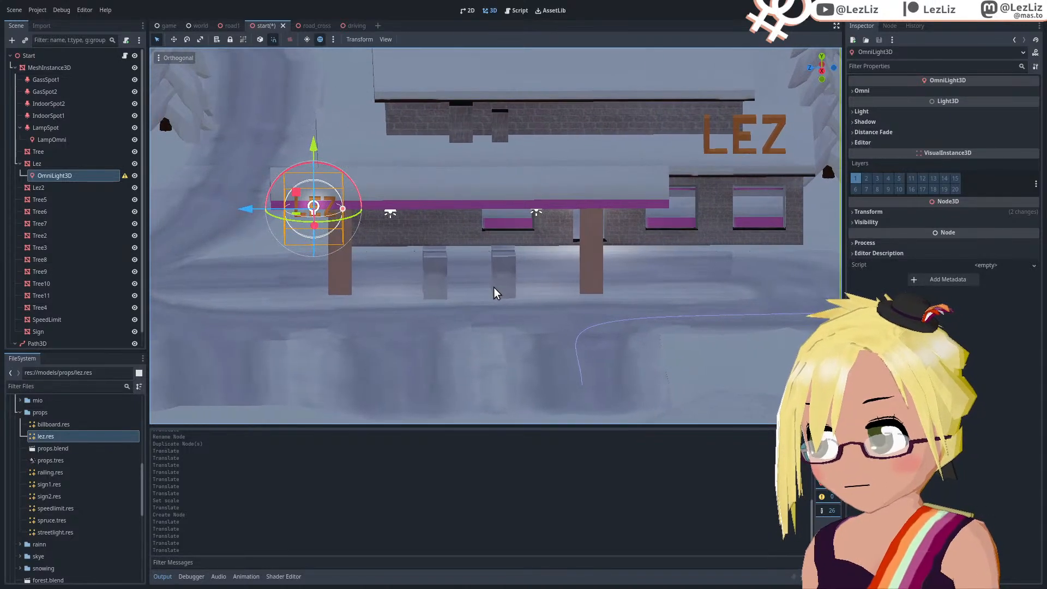
Step: Raise the omni light's energy to 3.734
shift+middle_drag(335, 224, 468, 247)
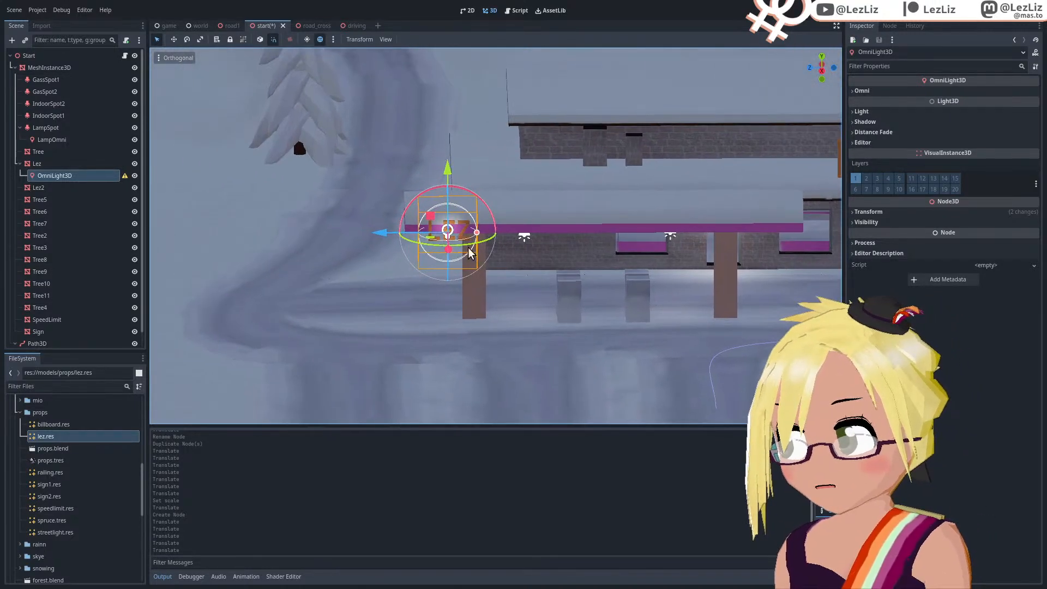
scroll(468, 247, up, 8)
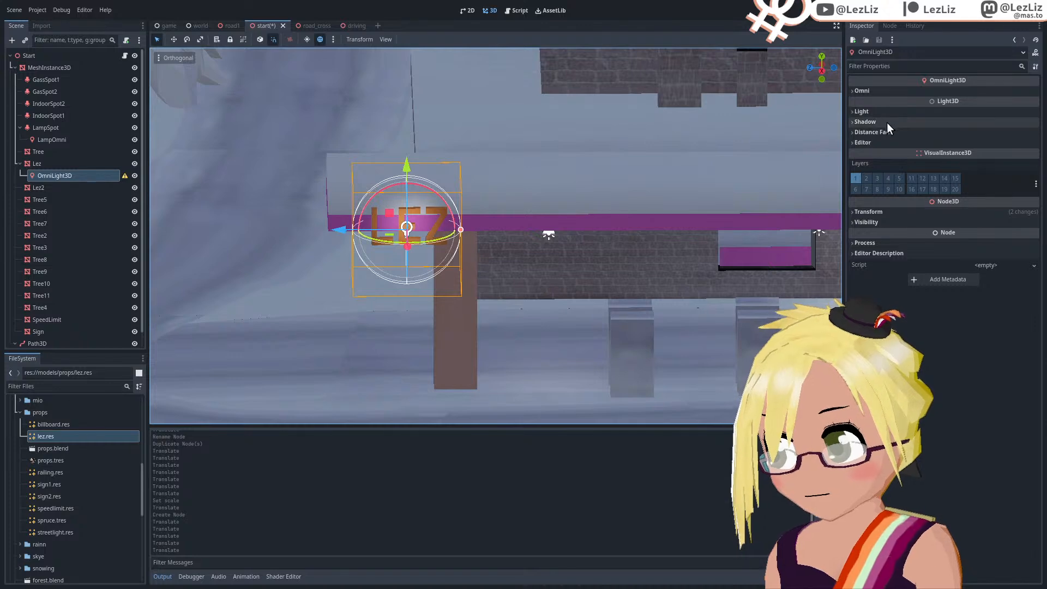
click(863, 111)
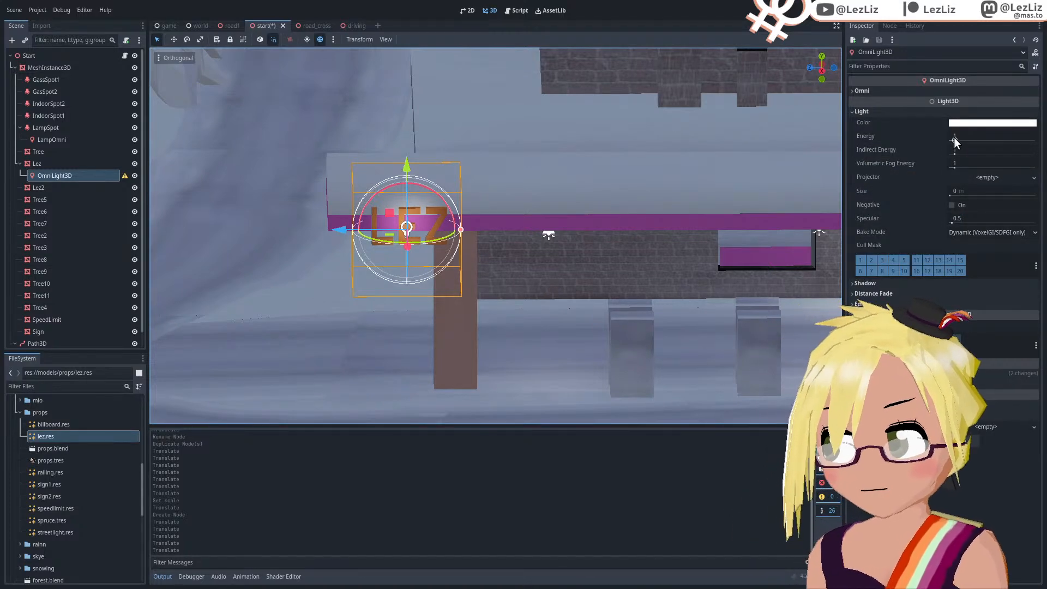
drag(953, 136, 968, 142)
scroll(512, 240, down, 3)
scroll(362, 254, down, 5)
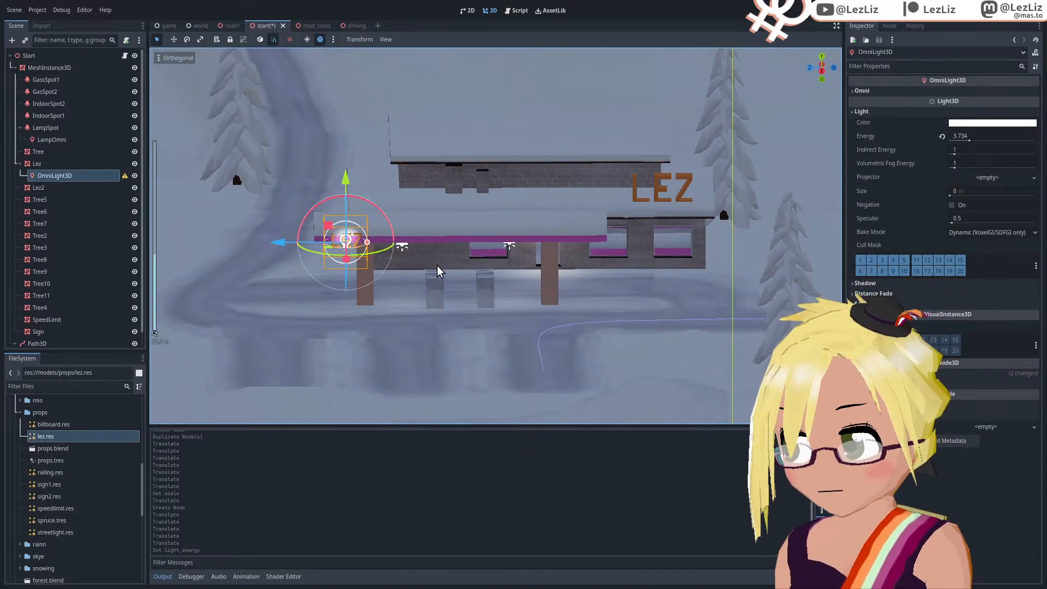
Step: Save the start scene, run the project and start the game to check the lettering in play
key(ctrl+s)
key(ctrl+s)
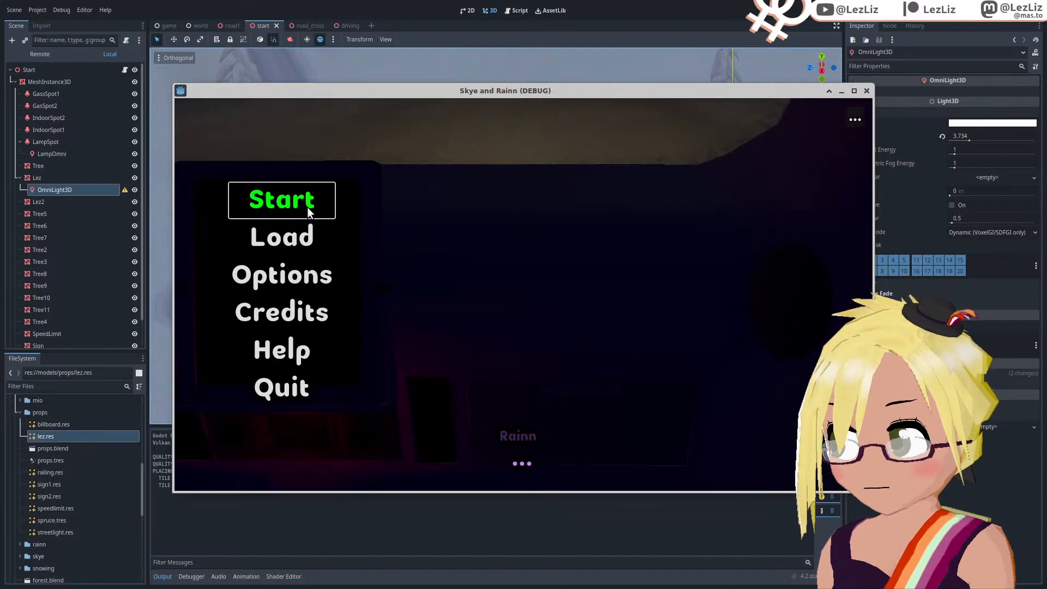
click(306, 207)
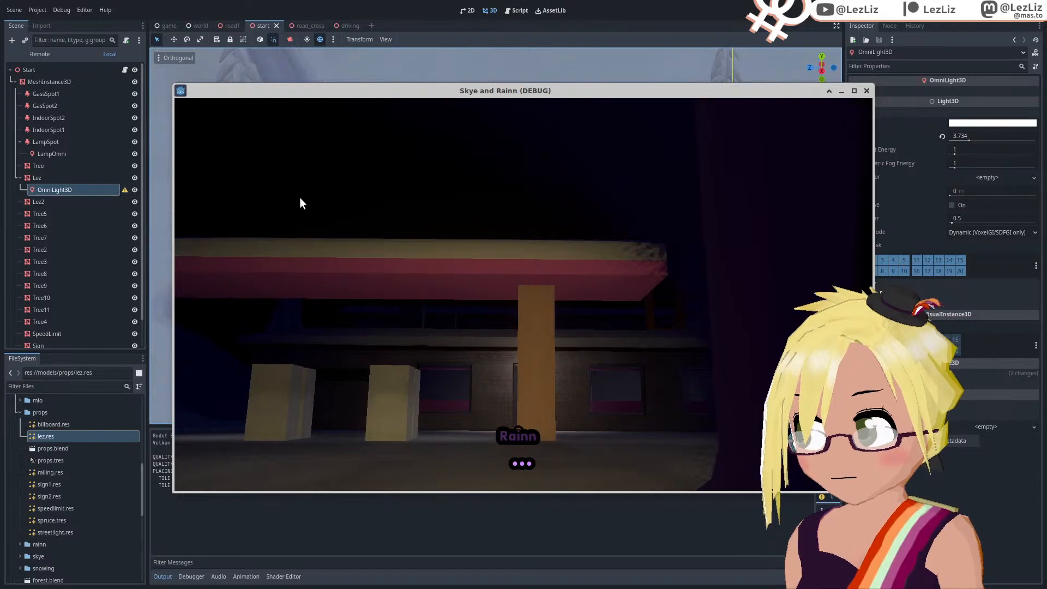
Step: Mute the running game's music and sound, set its brightness to about half, and resume play to inspect the station before closing the game
key(Escape)
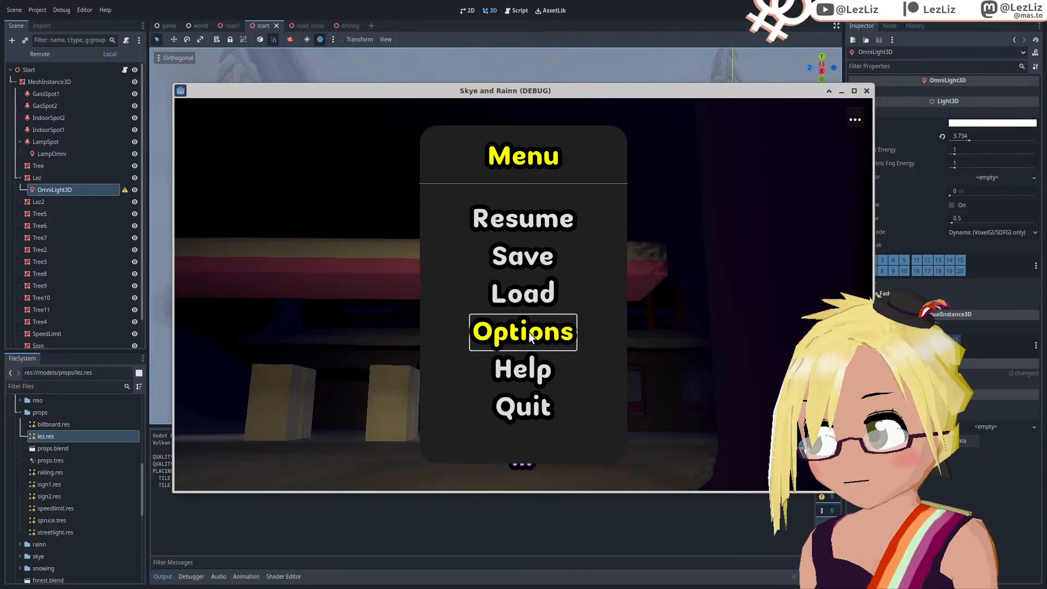
click(524, 333)
drag(590, 196, 395, 243)
drag(598, 280, 397, 286)
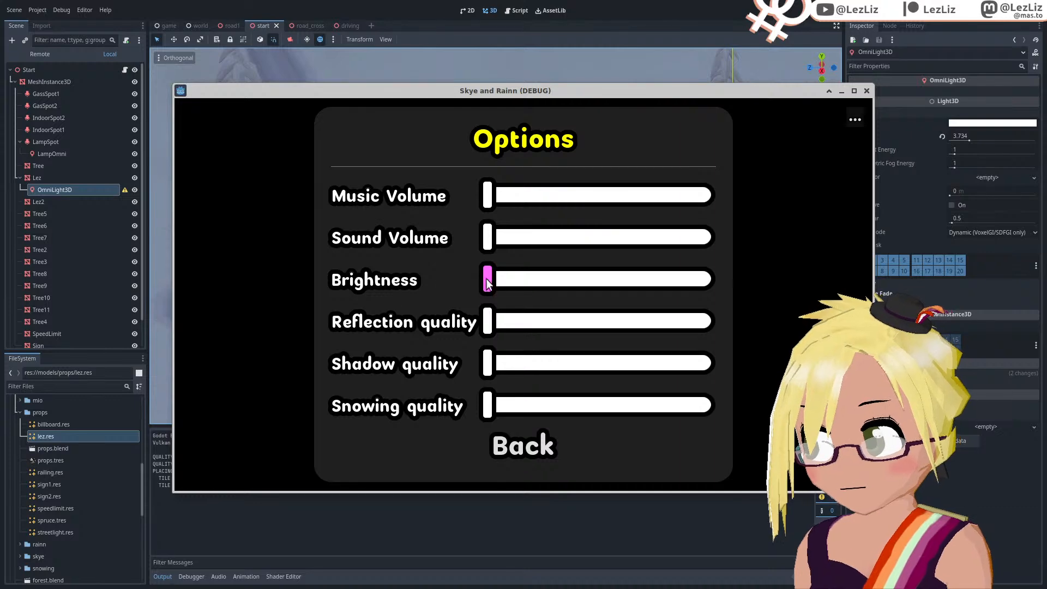
drag(487, 282, 592, 293)
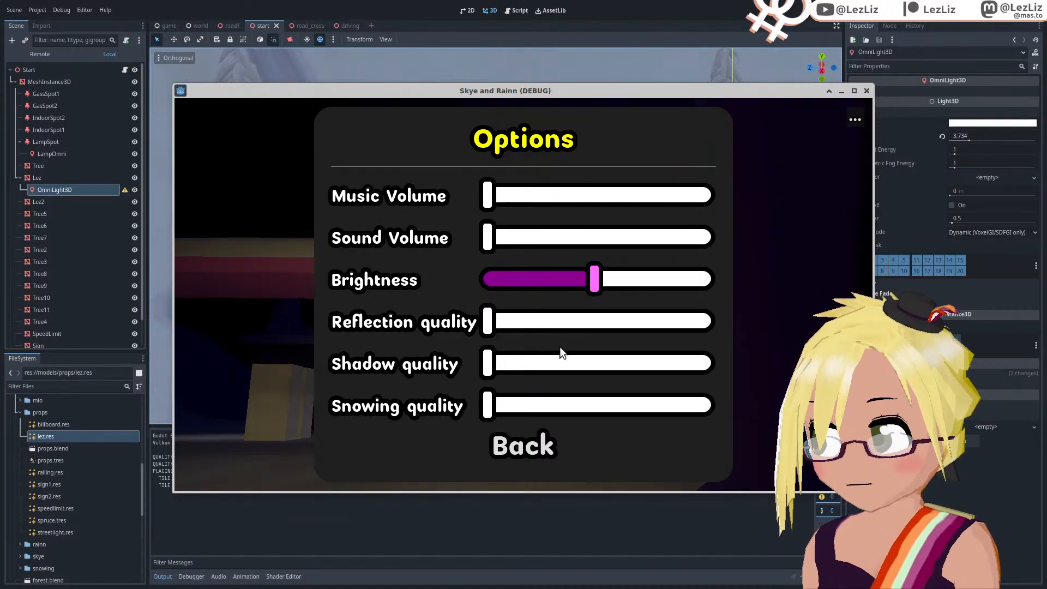
click(527, 447)
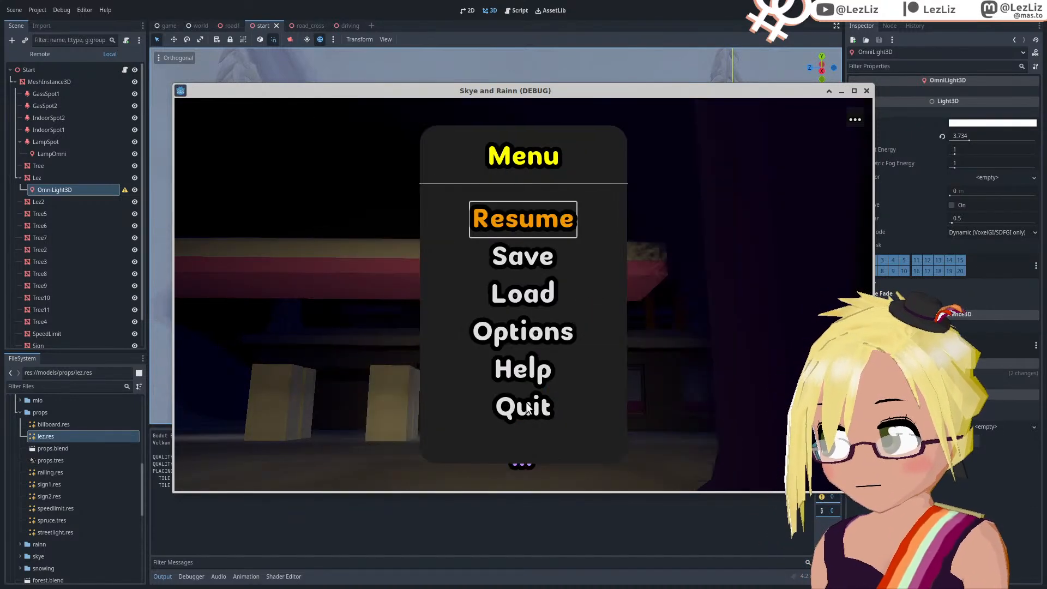
click(521, 220)
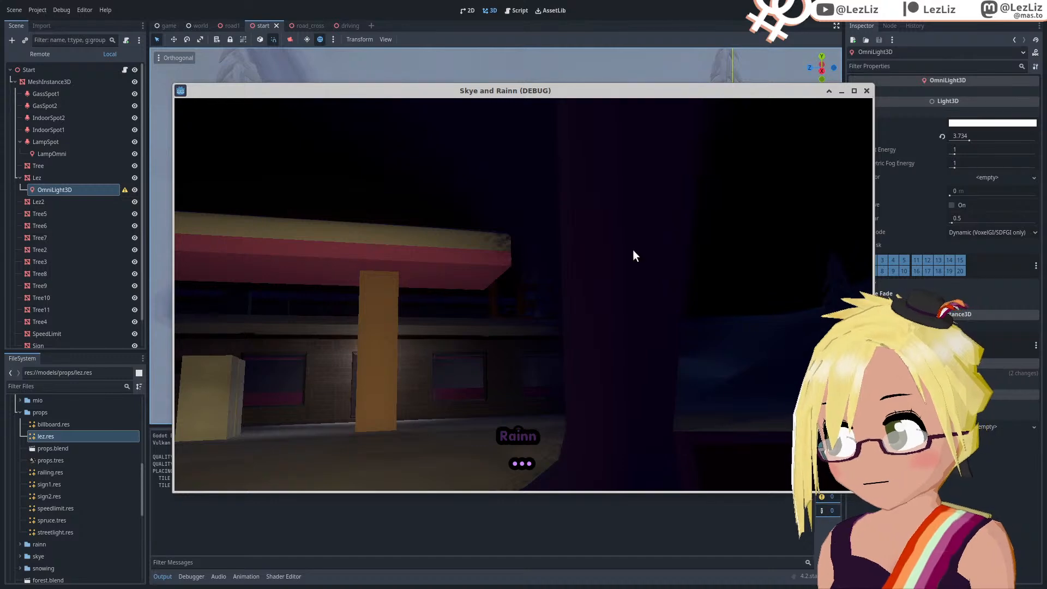
click(866, 94)
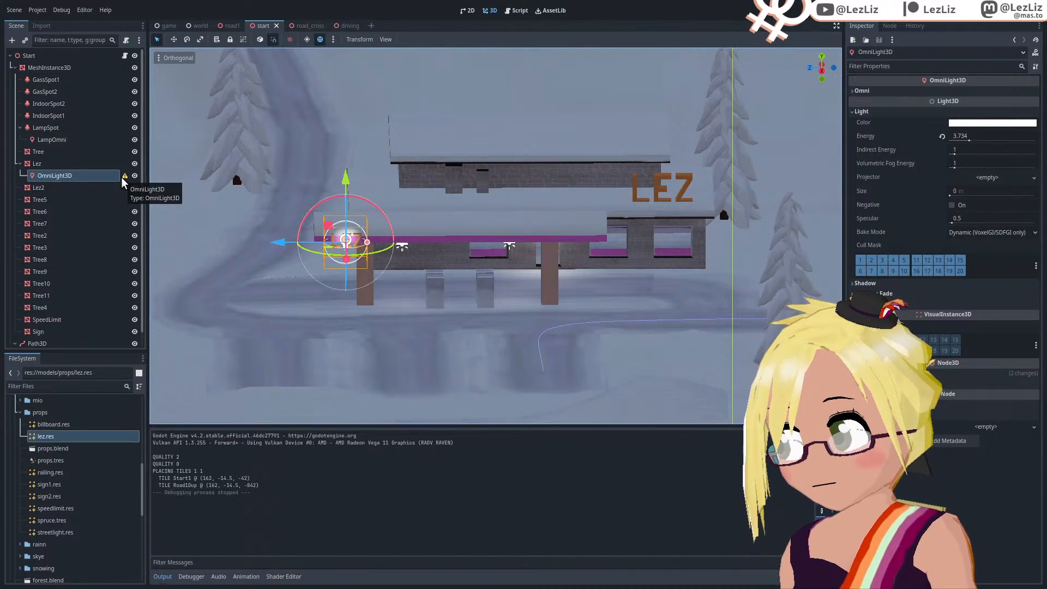
Step: Read the configuration warning on the canopy letters' OmniLight3D and reset the light's scale to 1
click(78, 181)
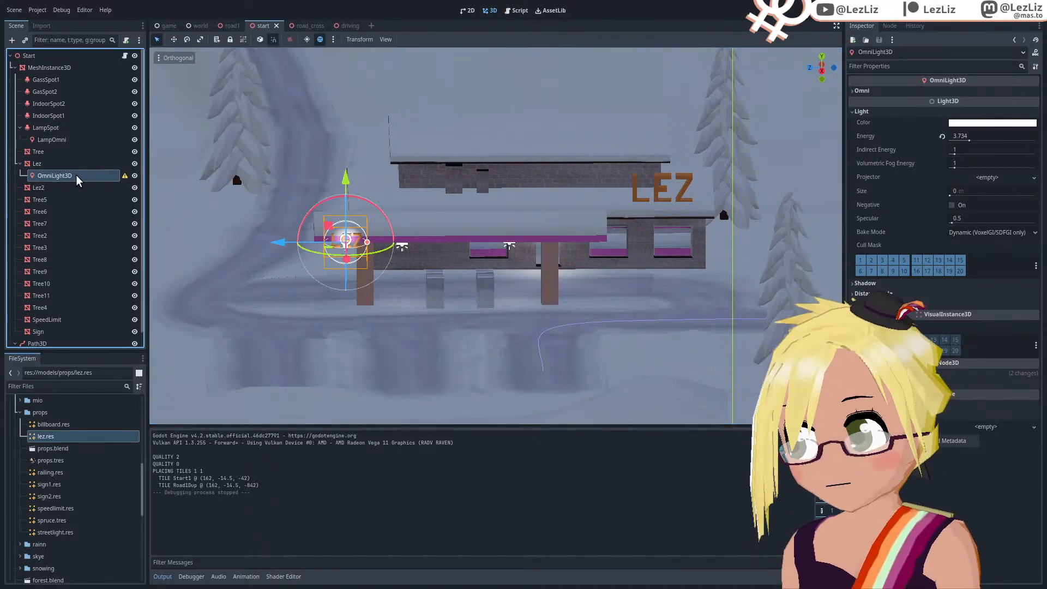
click(125, 176)
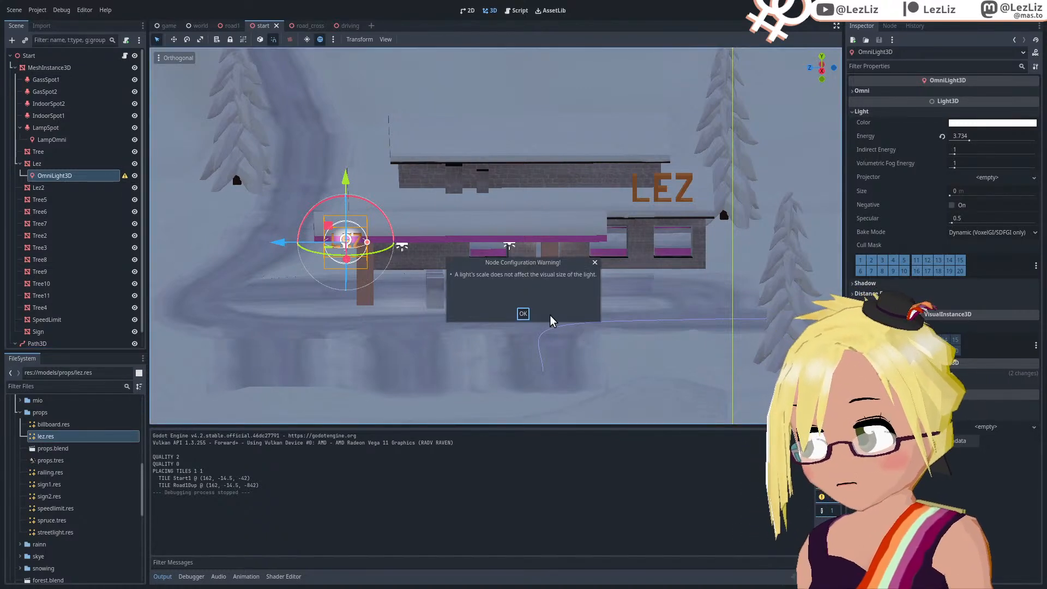
click(522, 313)
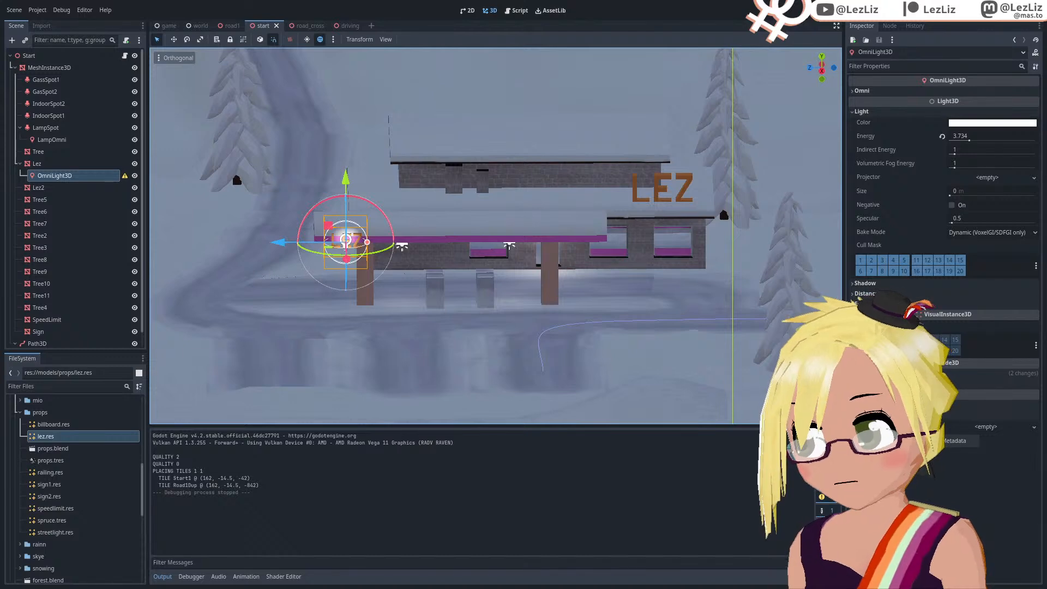
click(873, 374)
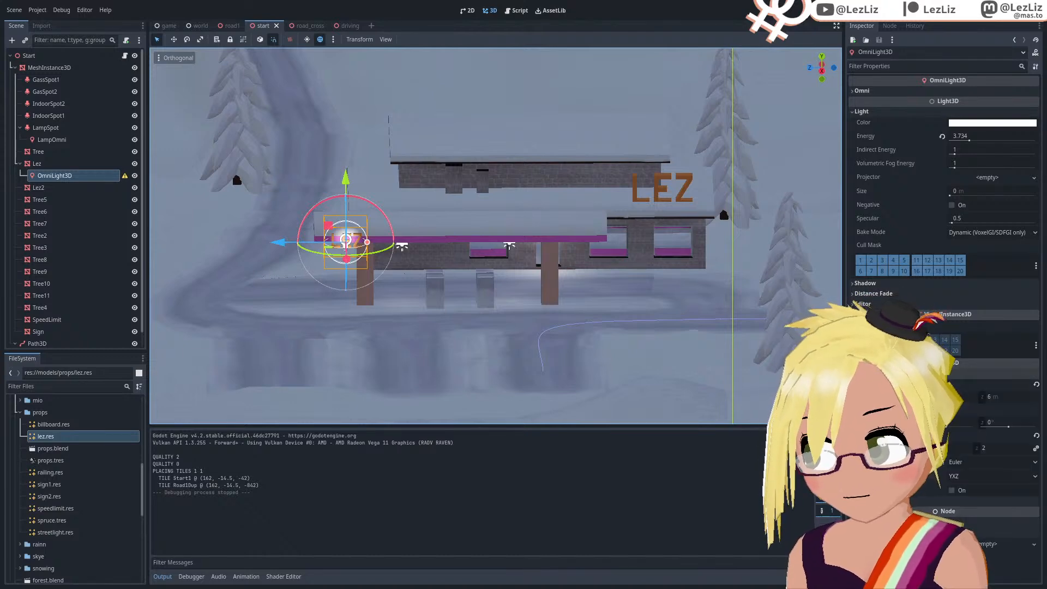
click(1036, 436)
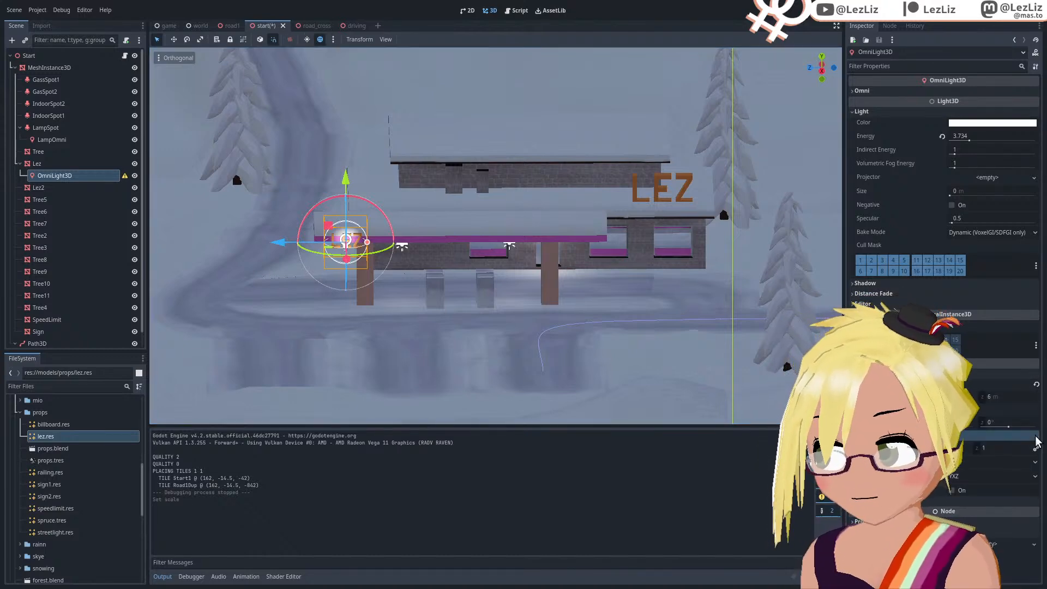
Step: Select the large LEZ letters on the station roof (Lez2) and bring them into close view
scroll(670, 178, up, 2)
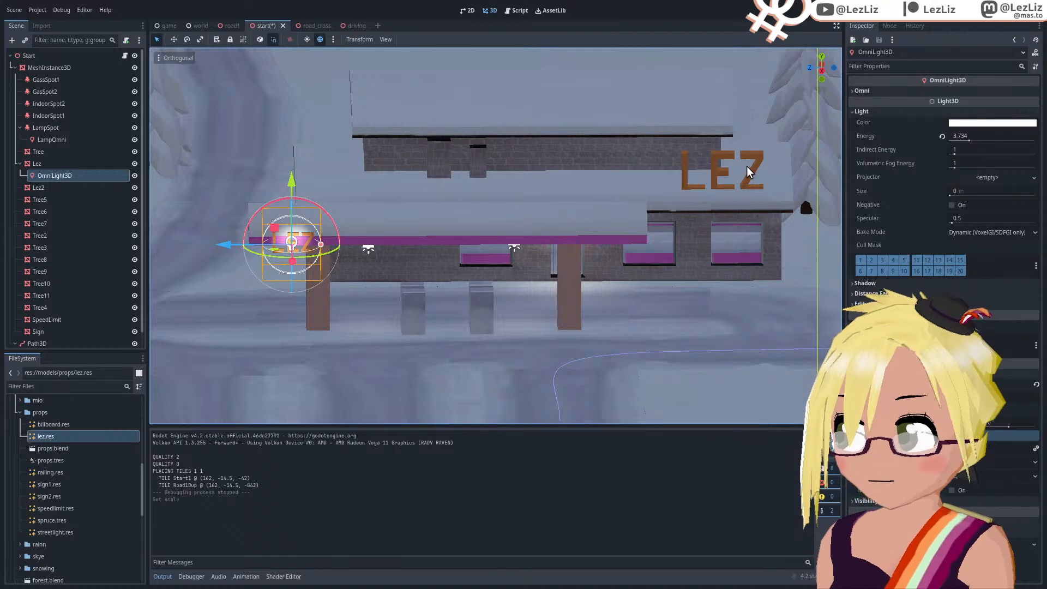
shift+middle_drag(762, 218, 595, 261)
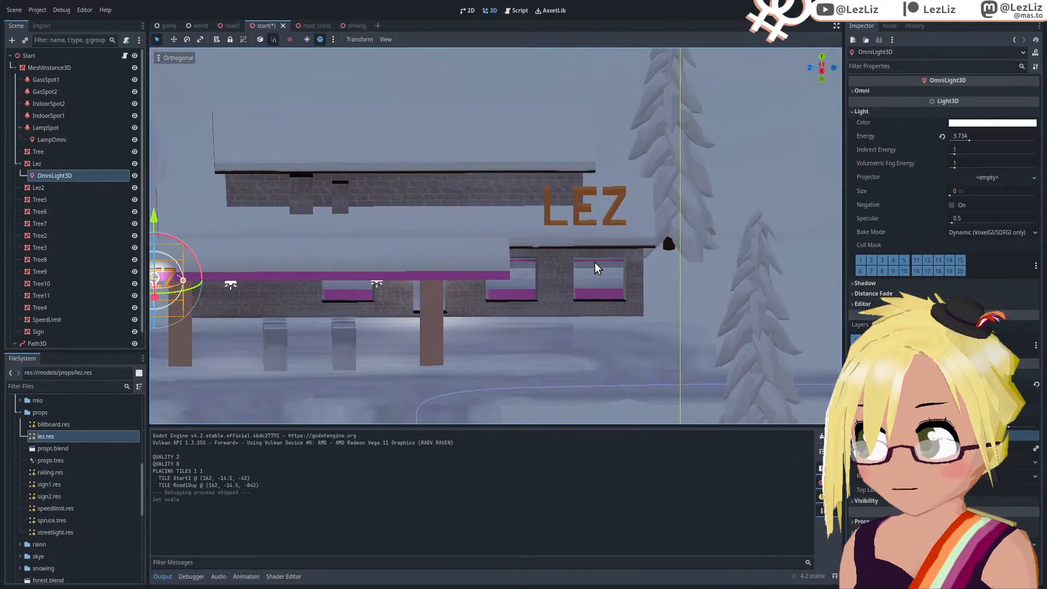
click(620, 193)
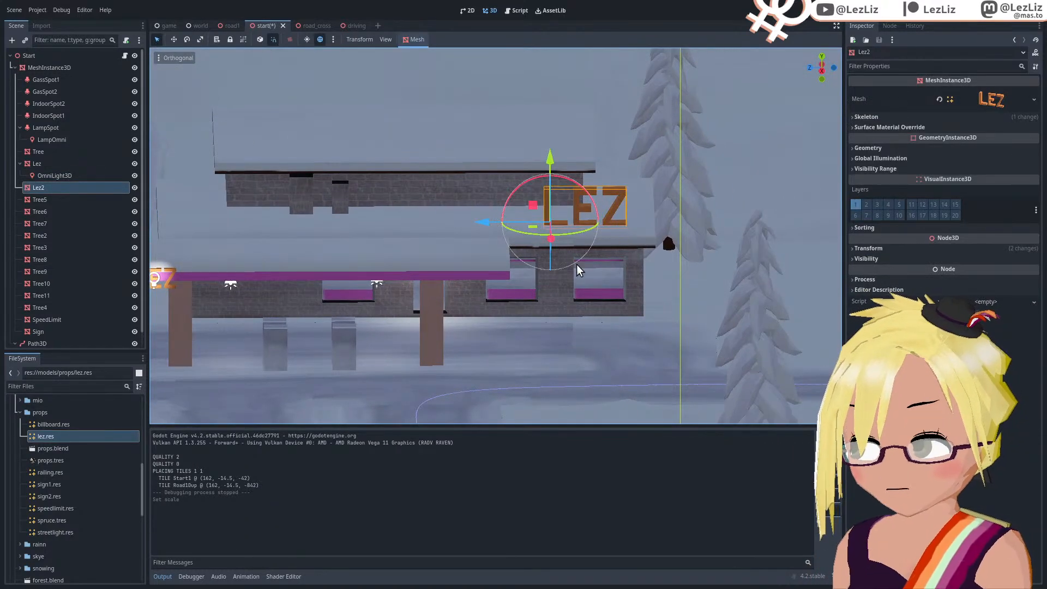
shift+middle_drag(577, 309, 595, 366)
scroll(573, 326, up, 8)
middle_drag(574, 327, 586, 360)
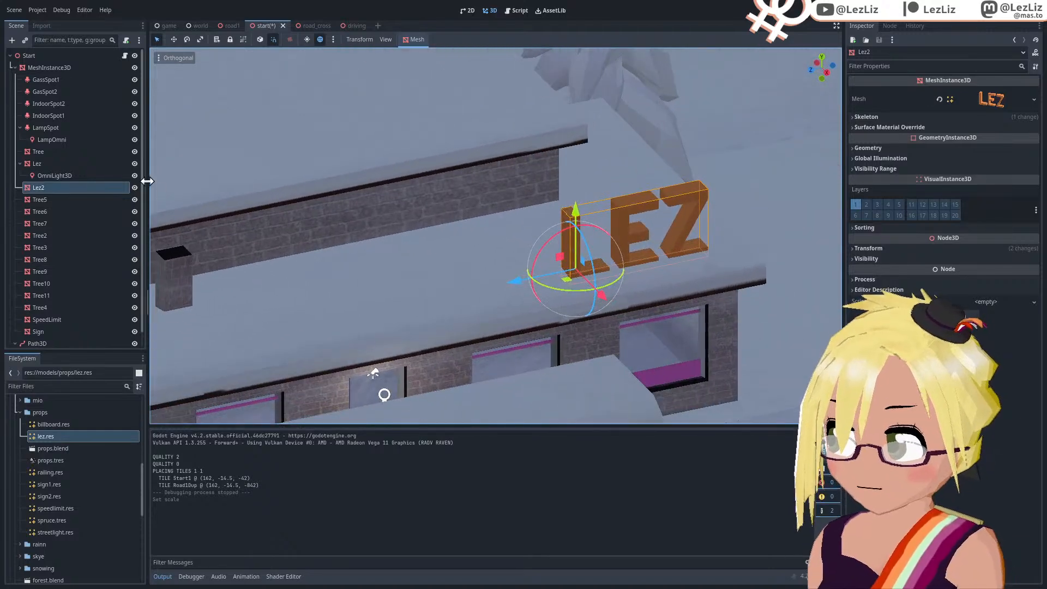
Step: Examine the roof letters' placement on the station from several angles and distances
click(11, 40)
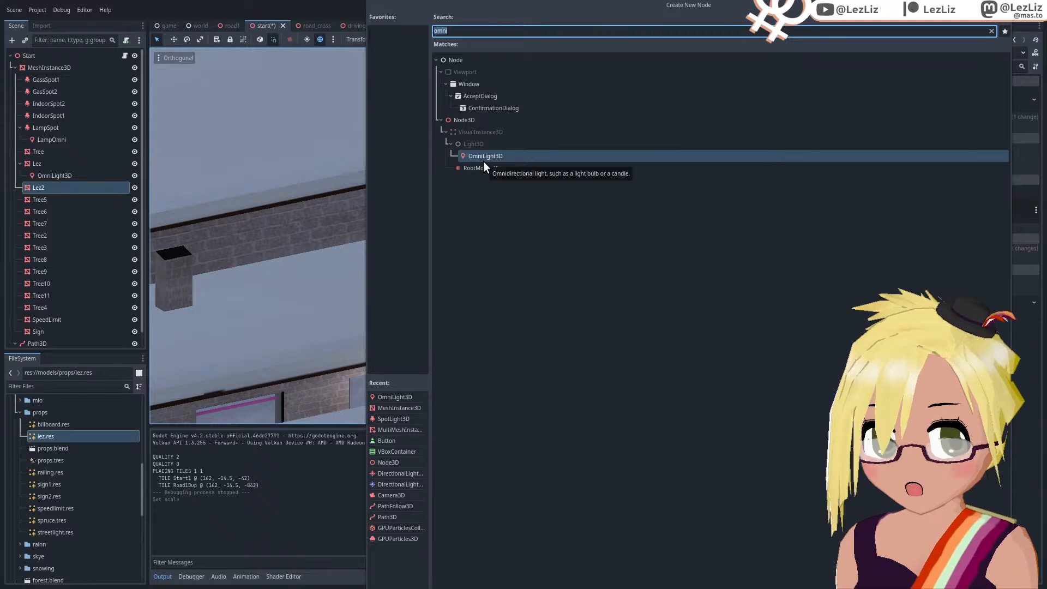
key(Escape)
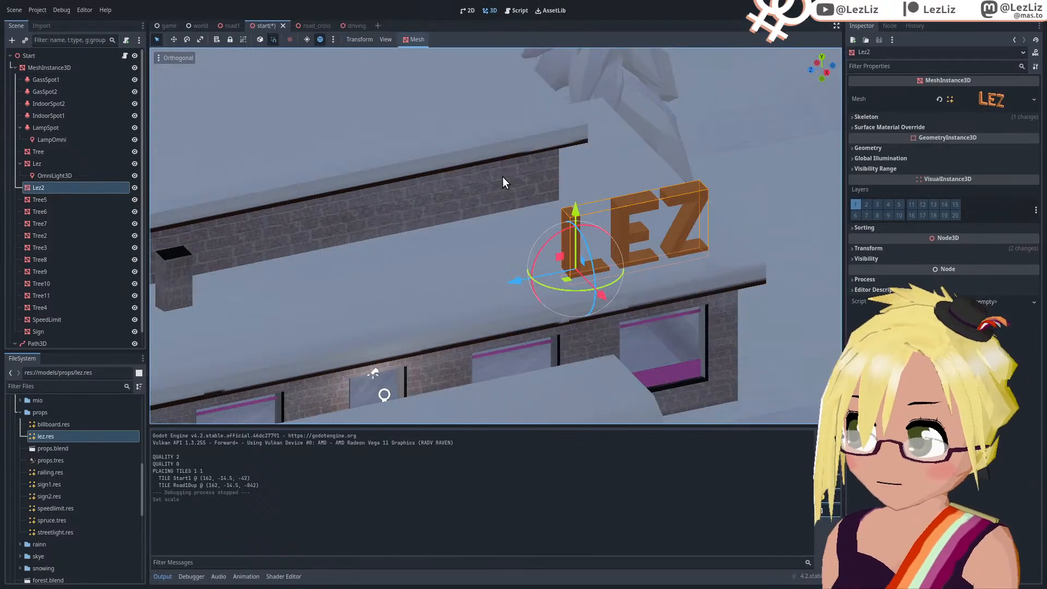
middle_drag(548, 312, 486, 306)
scroll(485, 306, down, 5)
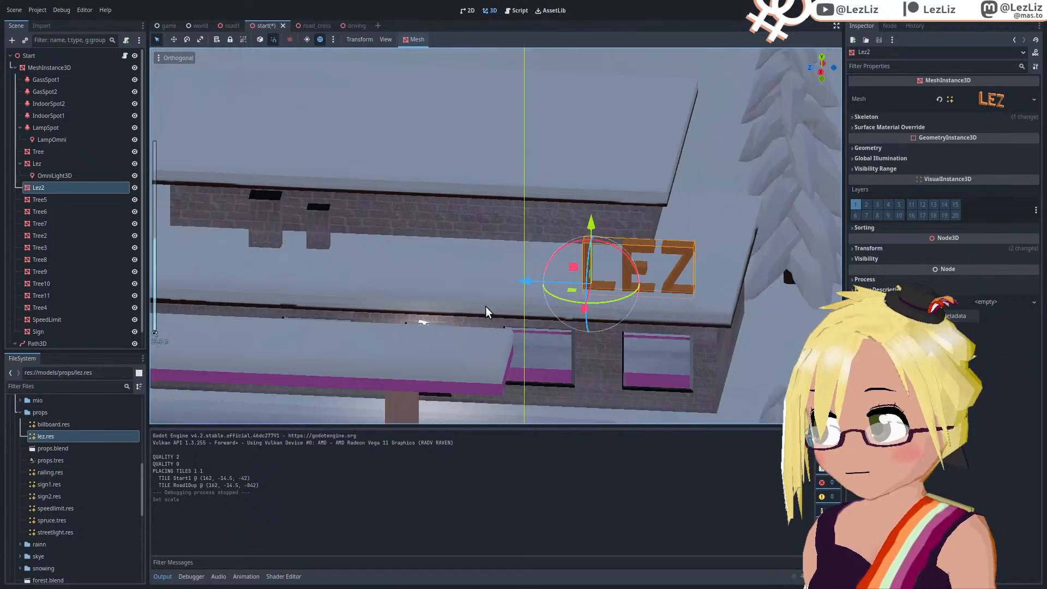
mouse_move(384, 339)
middle_down()
mouse_move(361, 348)
mouse_move(492, 326)
mouse_move(331, 318)
mouse_move(551, 344)
mouse_move(665, 341)
mouse_move(514, 327)
mouse_move(502, 313)
mouse_move(514, 313)
mouse_move(358, 334)
mouse_move(374, 330)
middle_up()
scroll(367, 344, down, 7)
scroll(332, 318, down, 5)
scroll(514, 313, up, 20)
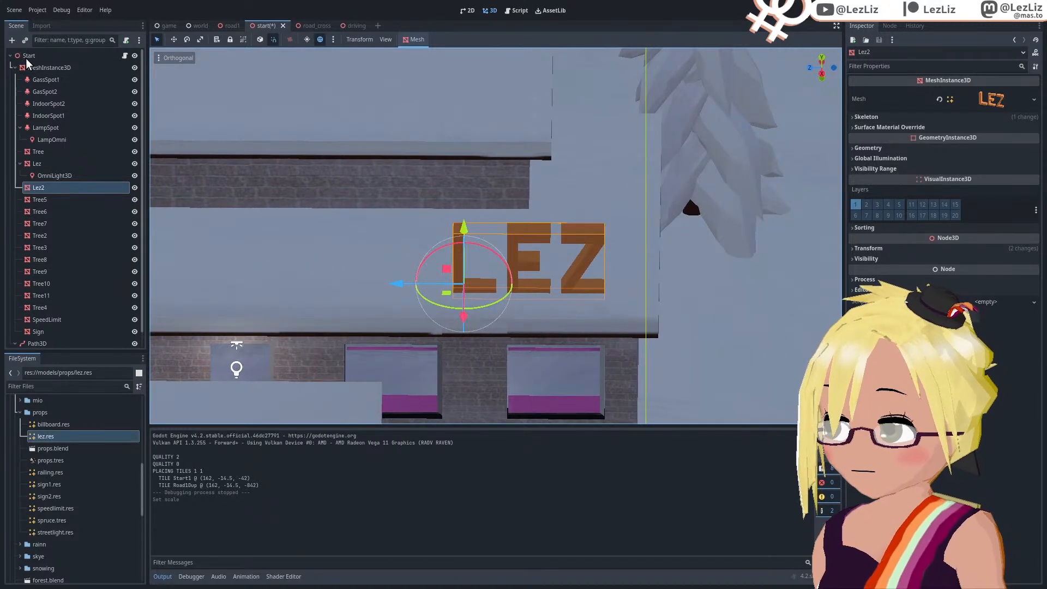
scroll(324, 232, down, 6)
shift+middle_drag(355, 305, 554, 159)
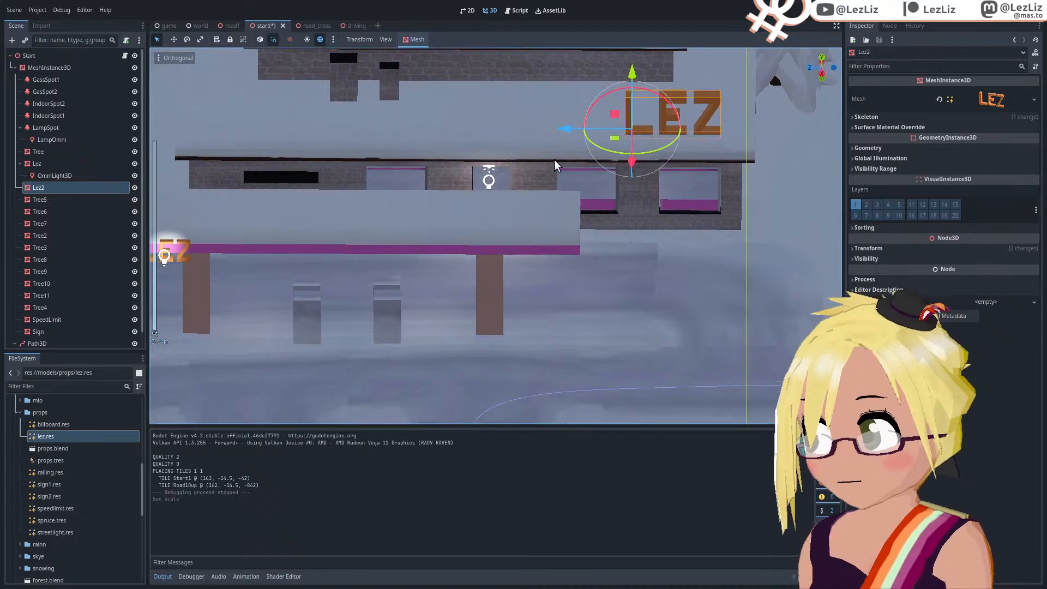
scroll(269, 255, down, 10)
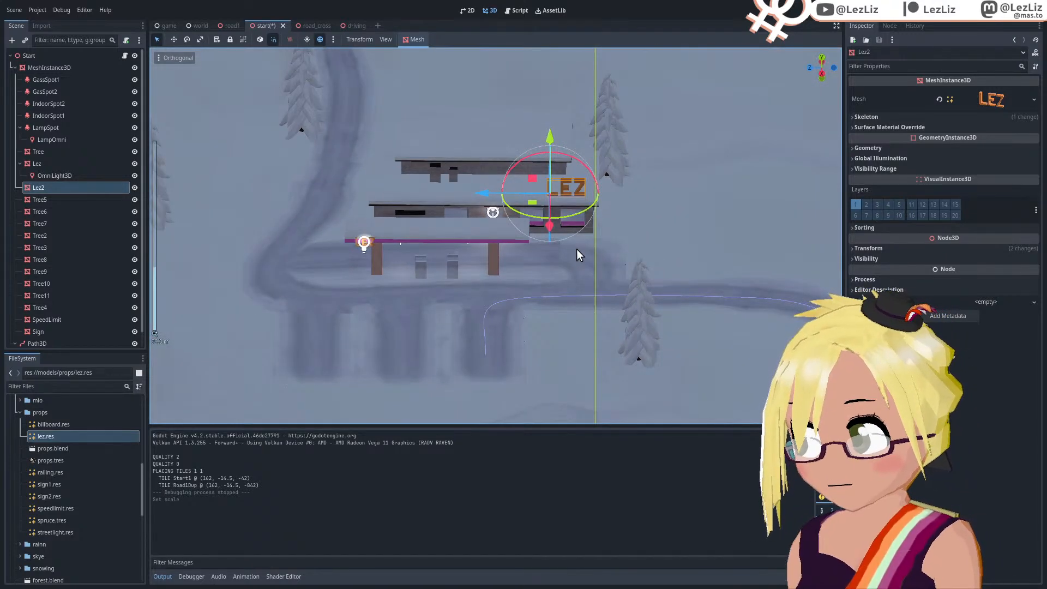
scroll(502, 276, up, 10)
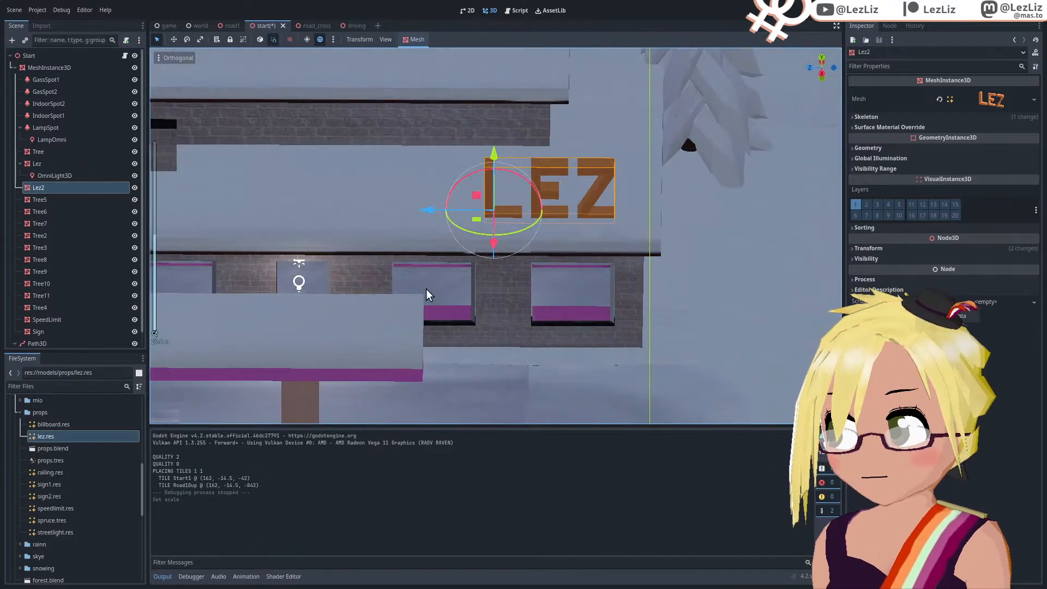
middle_drag(427, 289, 438, 266)
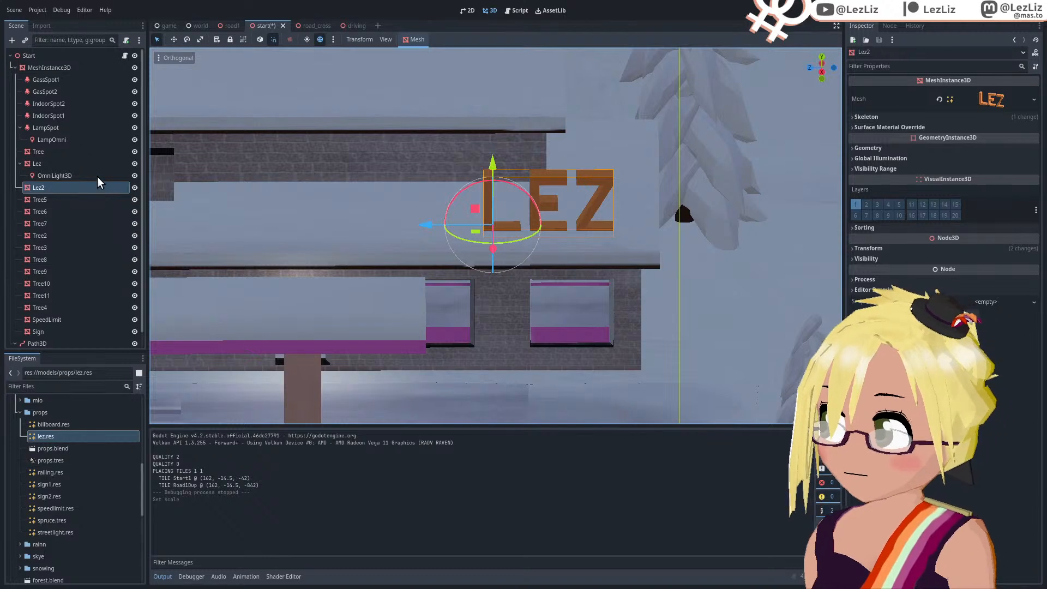
Step: Add an OmniLight3D as a child of Lez2 and raise it beside the letter L
click(11, 40)
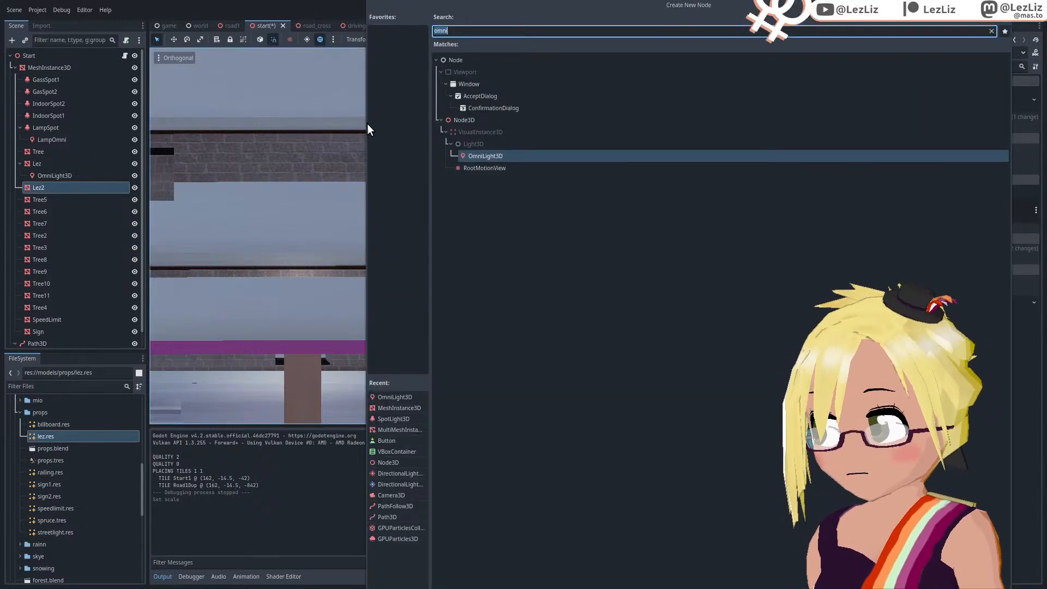
double_click(490, 156)
drag(490, 250, 490, 258)
drag(493, 168, 493, 143)
drag(428, 205, 423, 204)
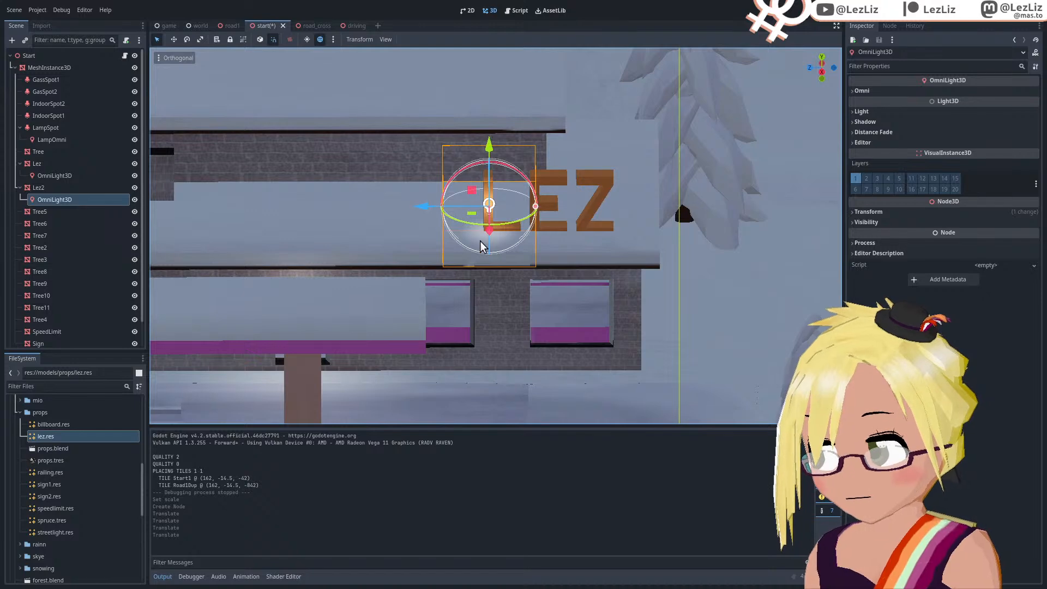
Step: Move the new omni light out in front of the roof letters, towards the middle of the word and slightly higher
click(863, 112)
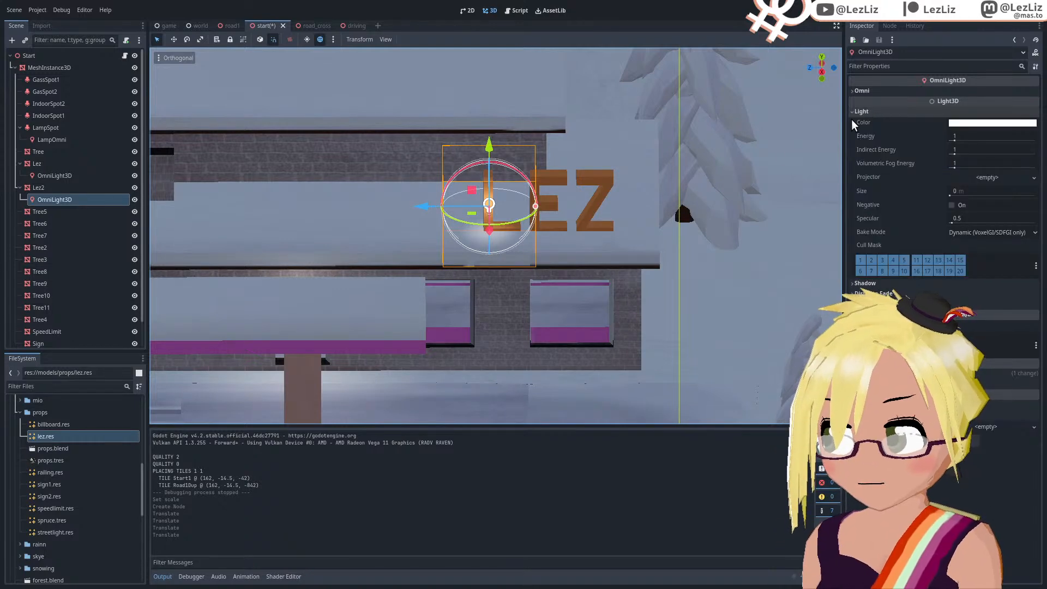
middle_drag(507, 281, 483, 241)
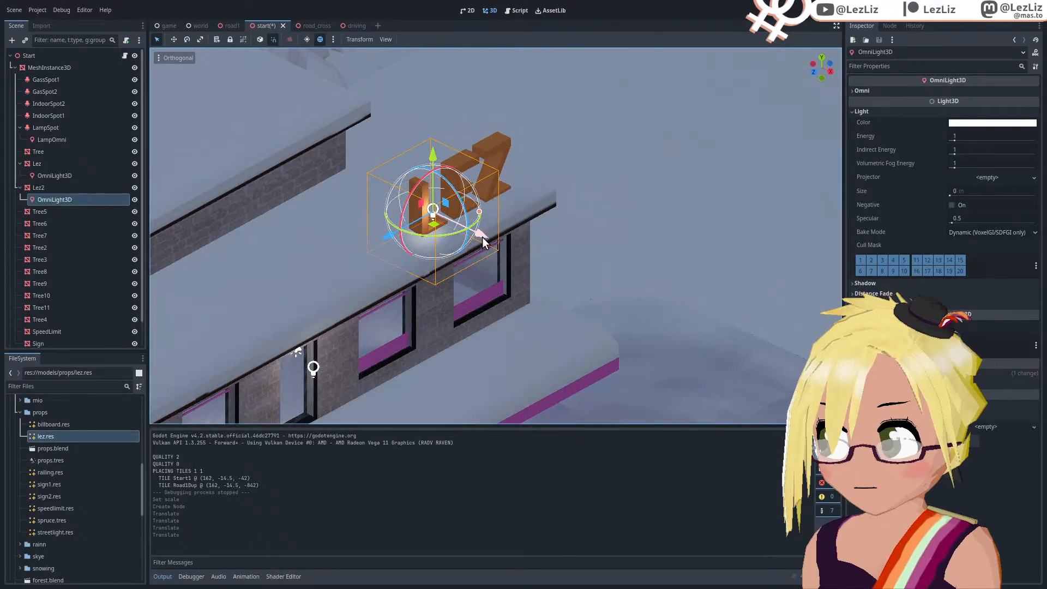
drag(482, 242, 504, 254)
drag(412, 251, 437, 240)
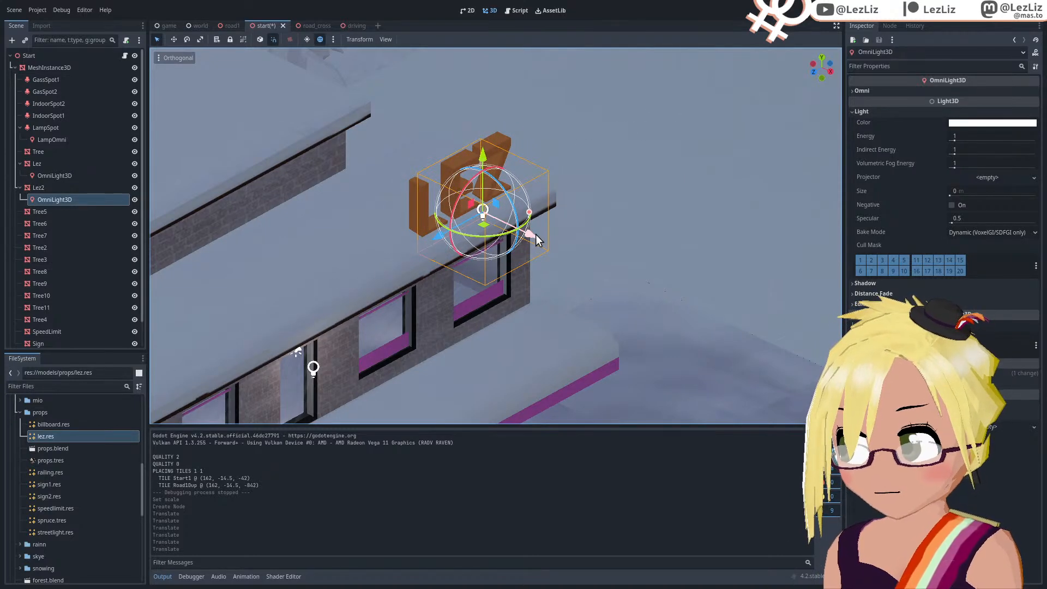
drag(536, 237, 523, 230)
middle_drag(522, 231, 522, 178)
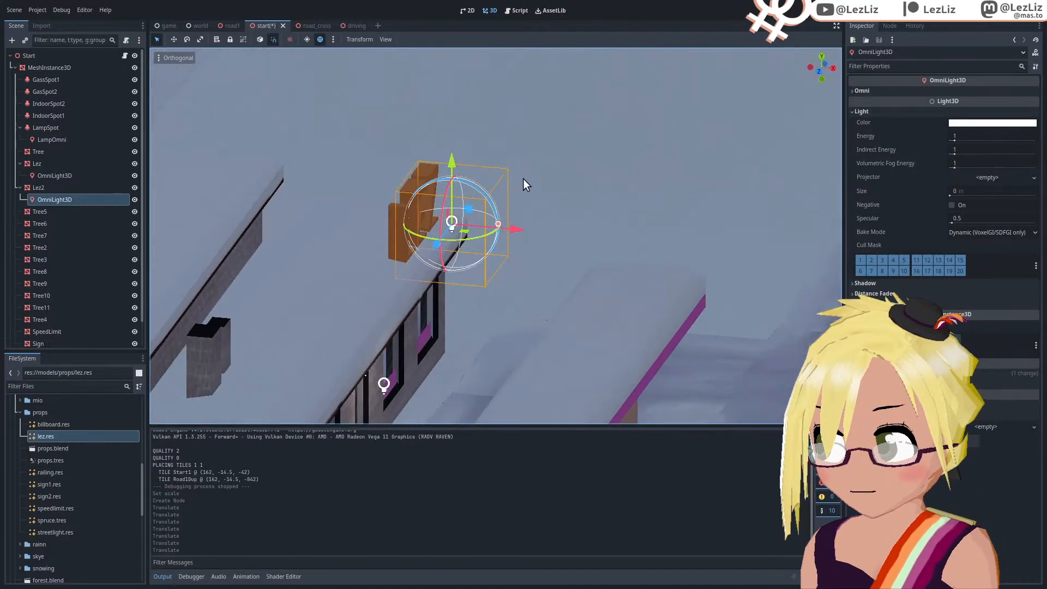
drag(453, 162, 457, 144)
middle_drag(541, 222, 394, 230)
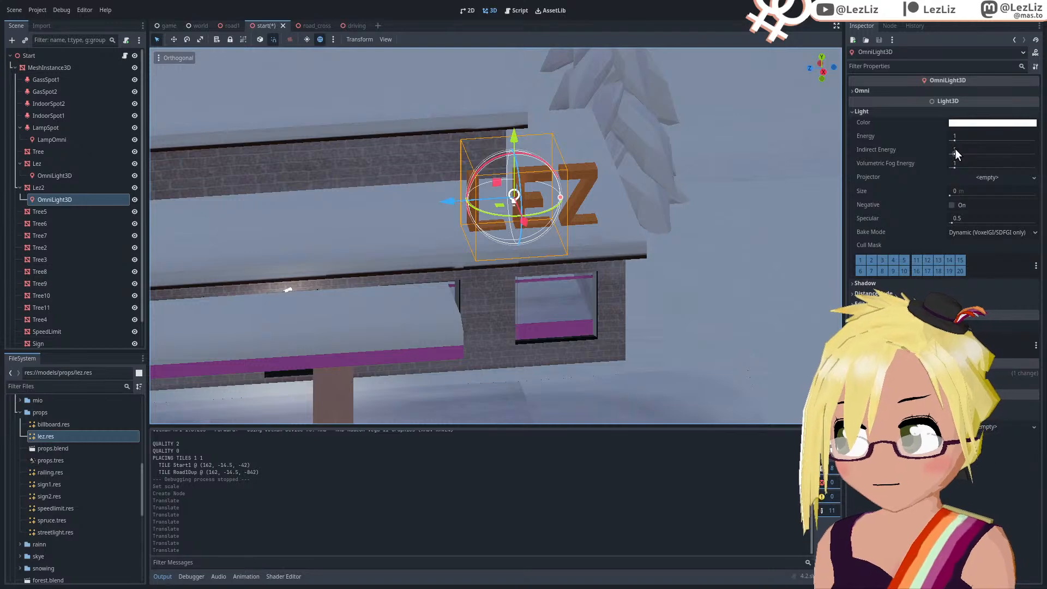
Step: Set the roof letters' omni light to a range of 12.236 and an energy of 3.329
click(862, 90)
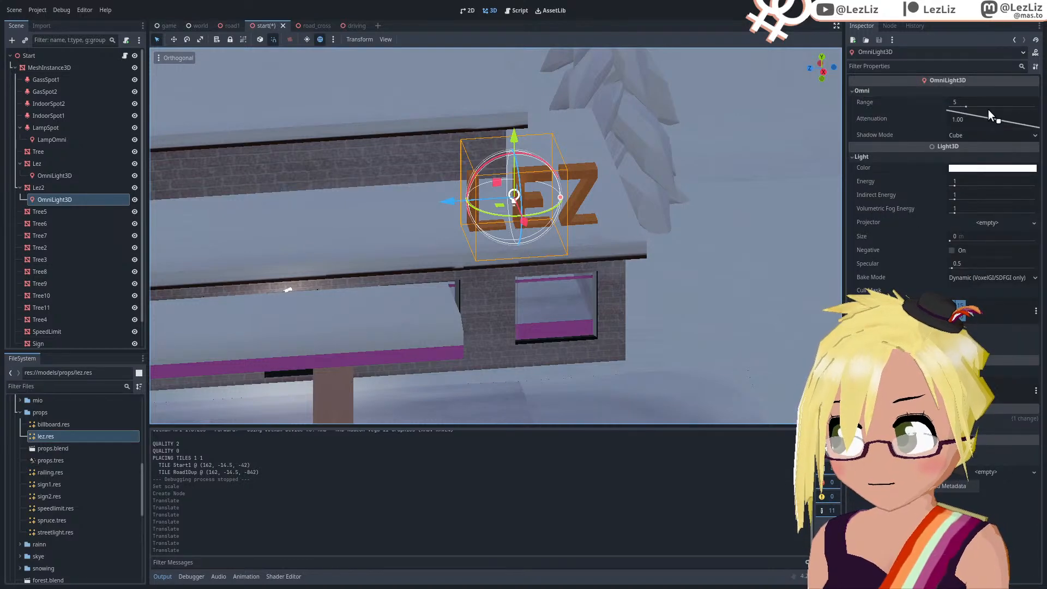
drag(963, 106, 974, 105)
middle_drag(387, 173, 521, 319)
middle_drag(505, 243, 479, 228)
scroll(479, 227, up, 3)
drag(955, 185, 967, 184)
middle_drag(570, 222, 480, 212)
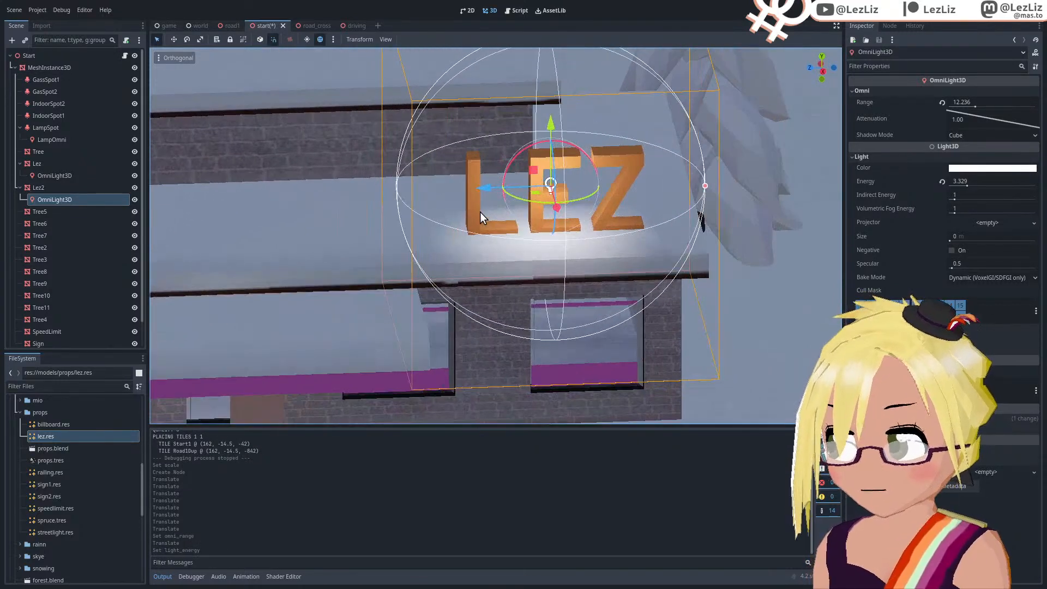
Step: Set the roof light's attenuation to 0.482 and fine-tune its position, shifting it slightly along the word and raising it
drag(486, 192, 484, 188)
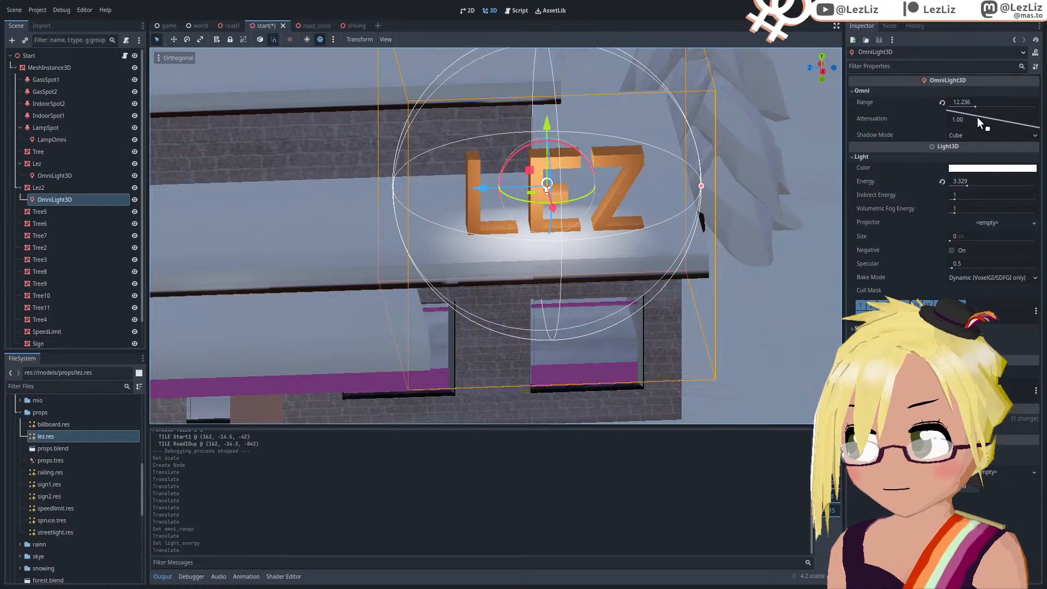
drag(992, 119, 1004, 120)
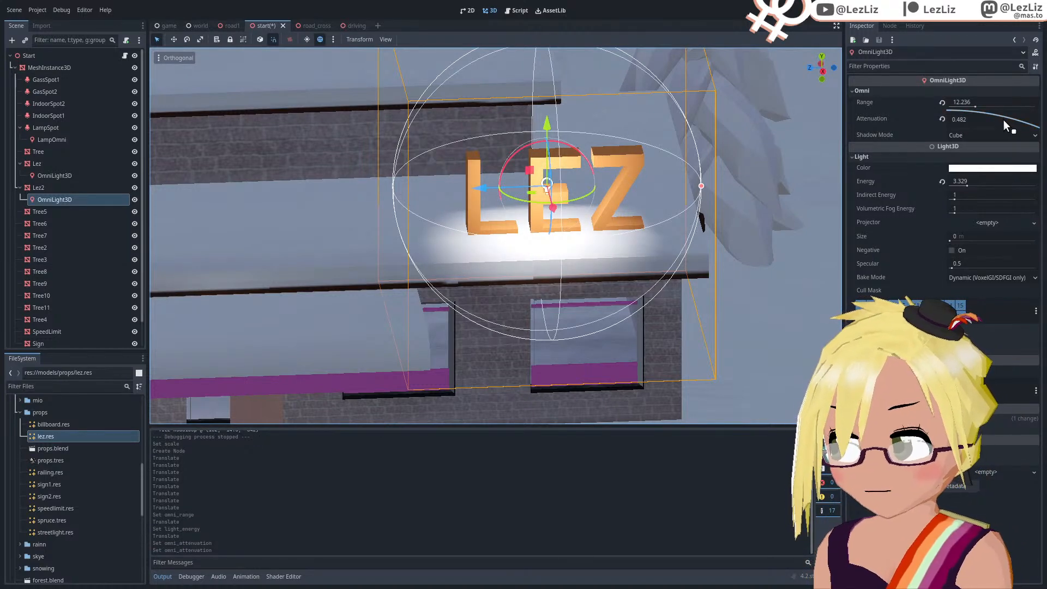
middle_drag(525, 189, 607, 201)
drag(492, 126, 492, 107)
middle_drag(553, 216, 485, 218)
scroll(485, 219, down, 2)
scroll(485, 218, down, 4)
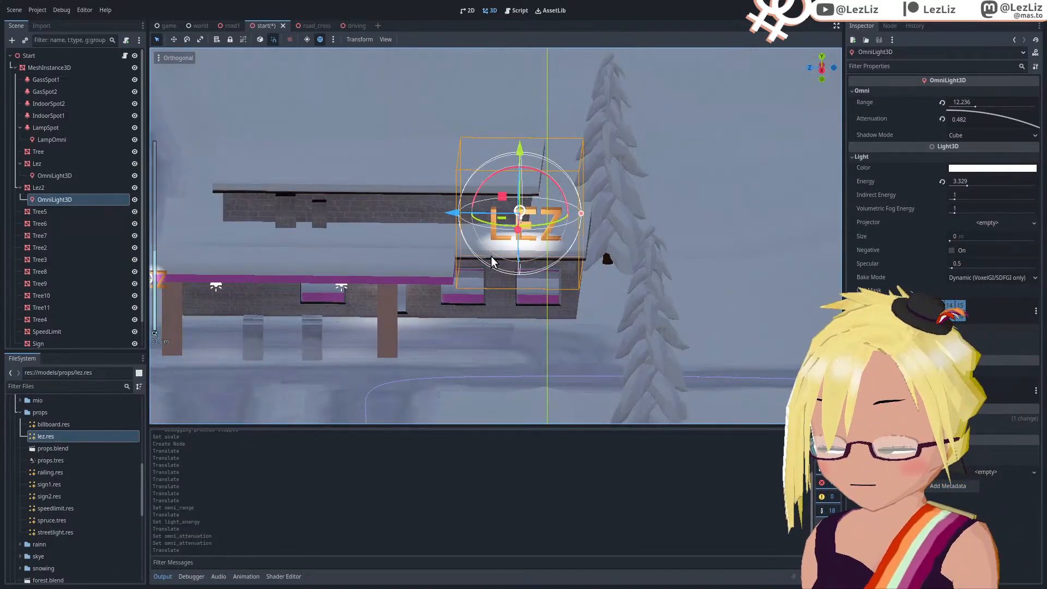
Step: Save the scene and run the game from its start menu to check the lit roof letters
key(ctrl+s)
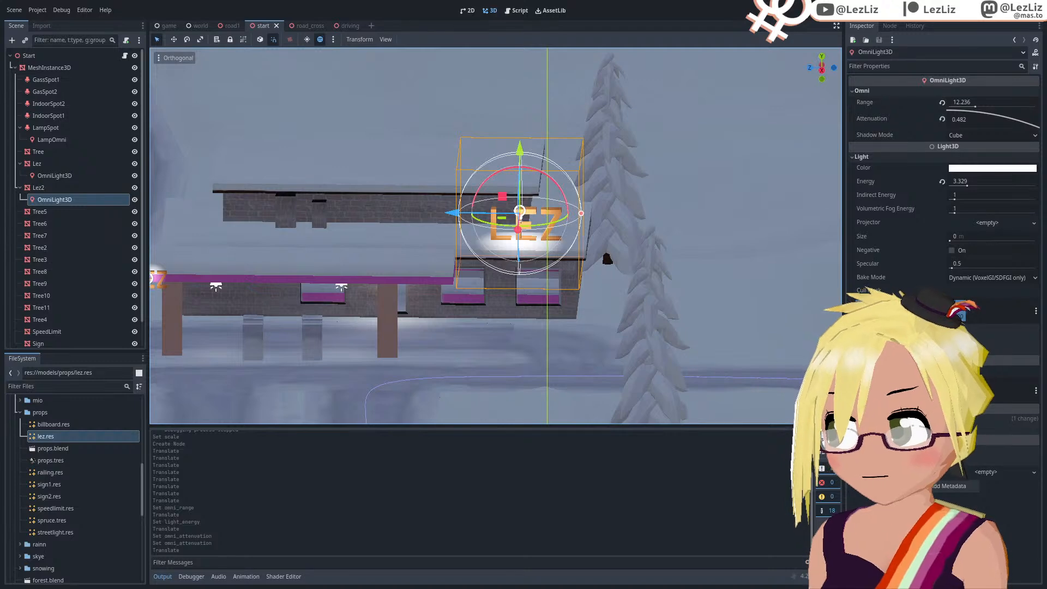
key(F5)
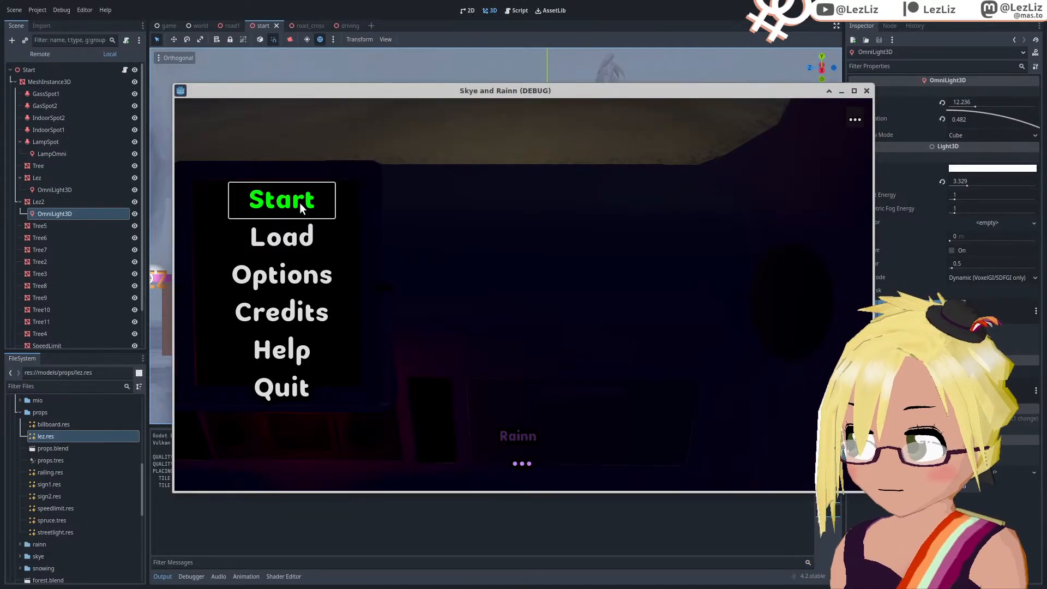
click(298, 200)
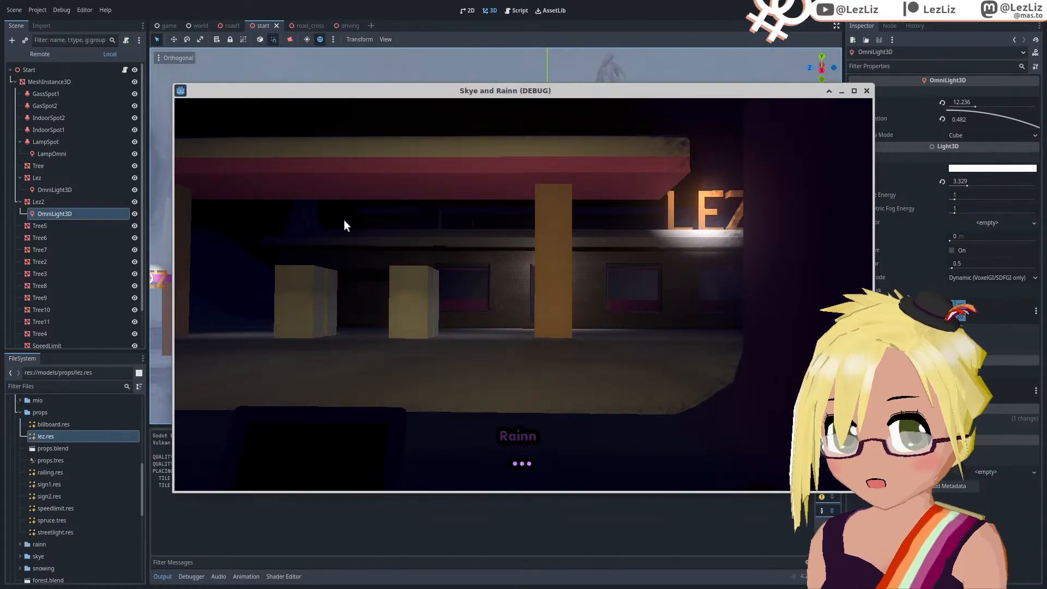
Step: Set the roof light's energy to 1.512, check it in the running game, and save the scene with the game closed
drag(462, 90, 1046, 99)
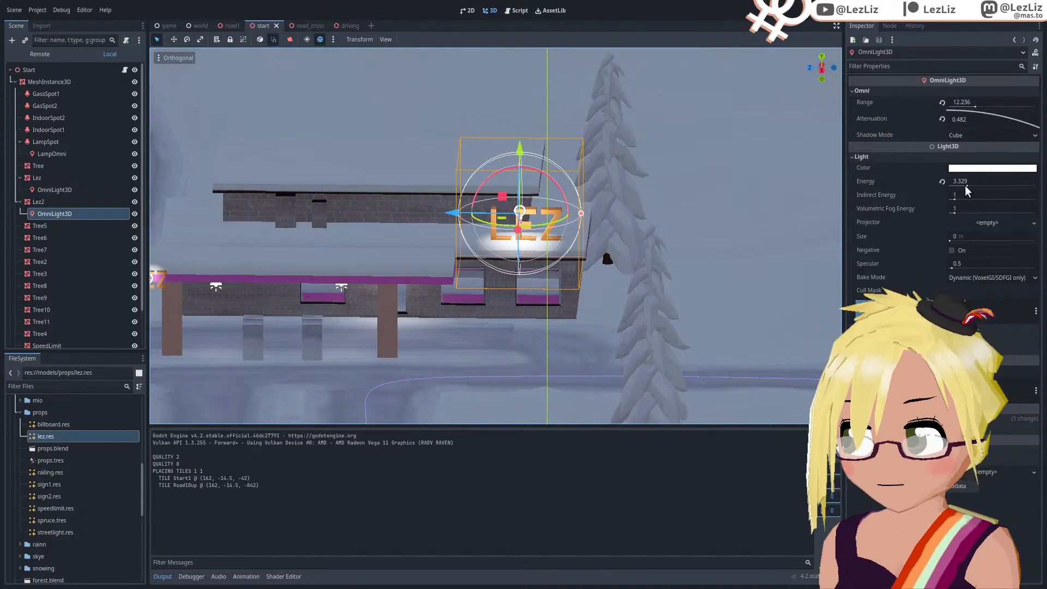
drag(966, 189, 960, 190)
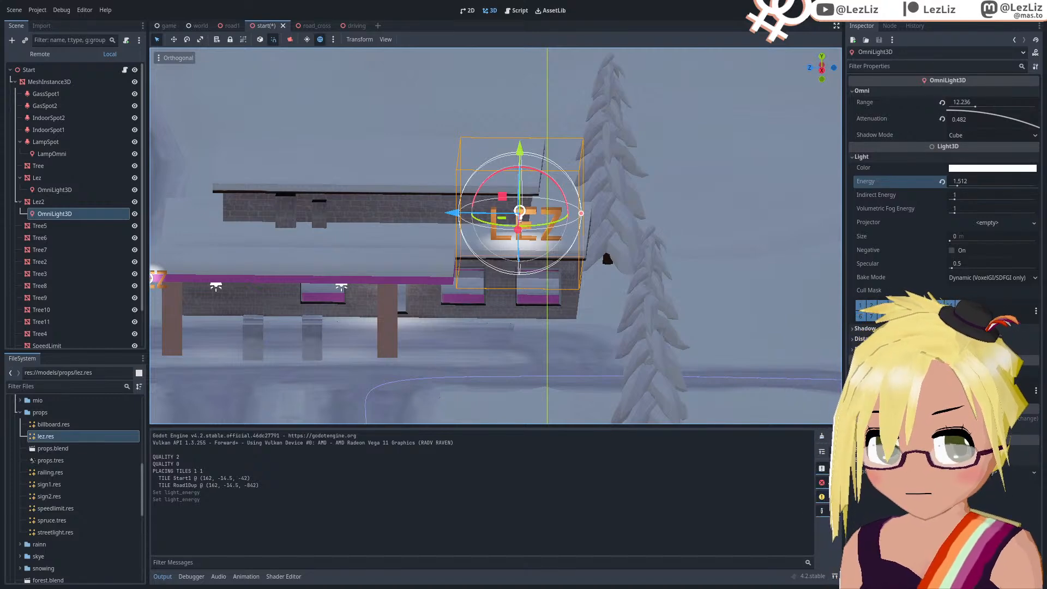
drag(1028, 37, 496, 98)
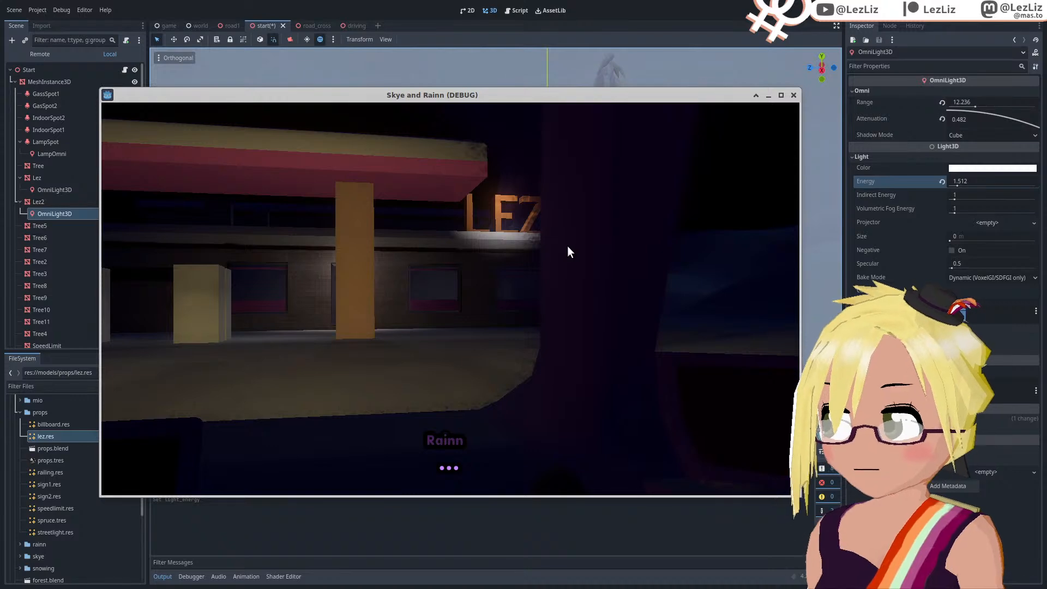
click(794, 95)
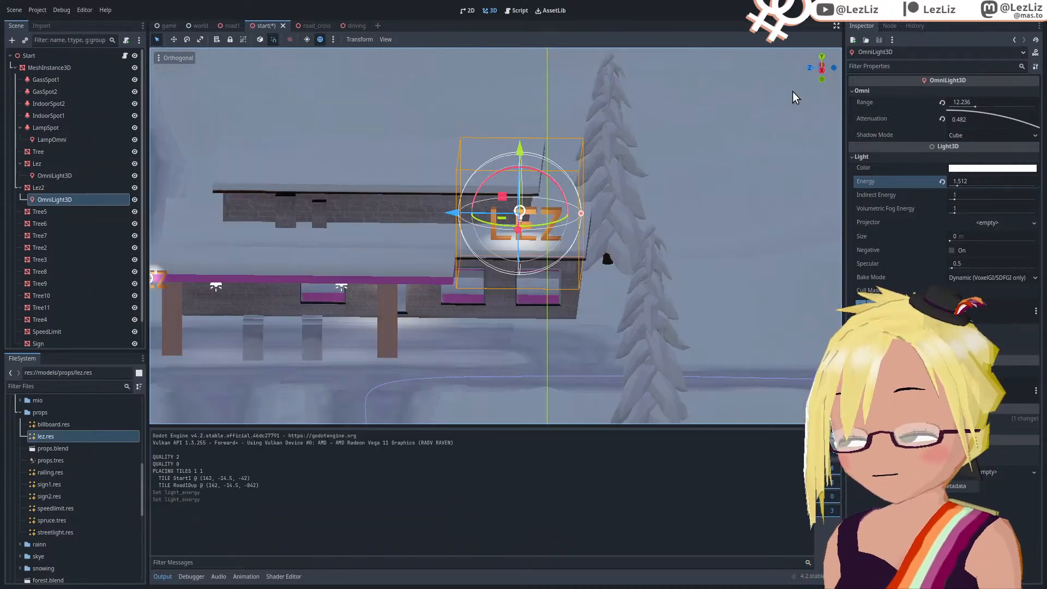
key(ctrl+s)
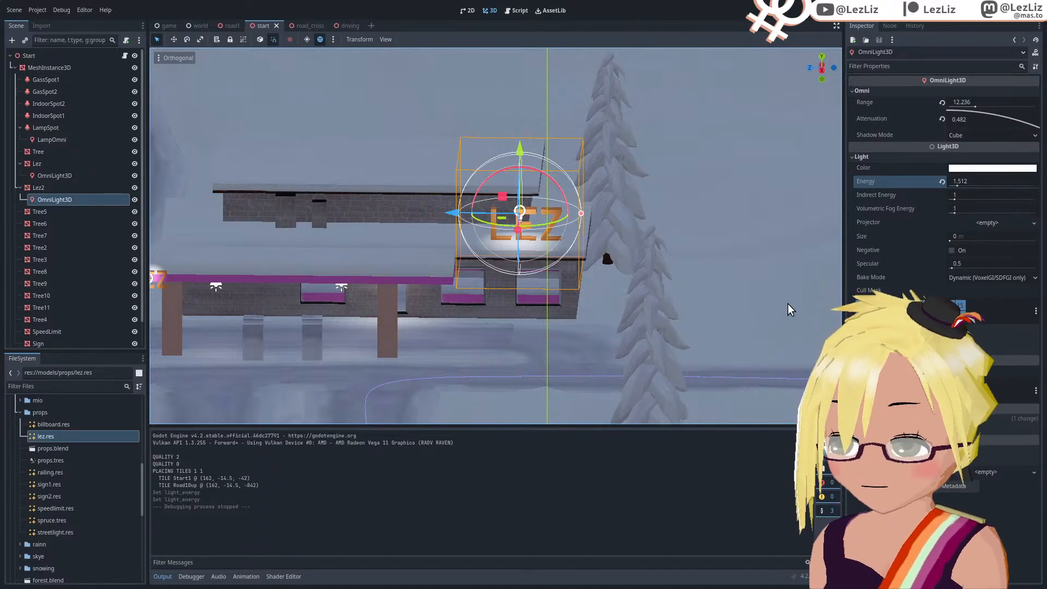
scroll(486, 327, down, 2)
scroll(486, 322, down, 4)
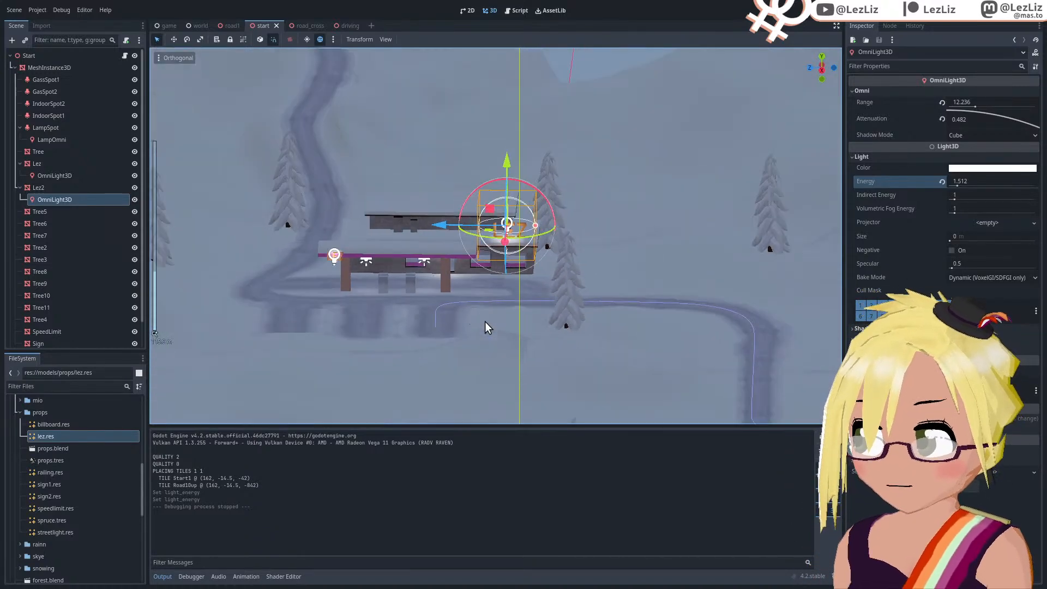
middle_drag(485, 321, 424, 329)
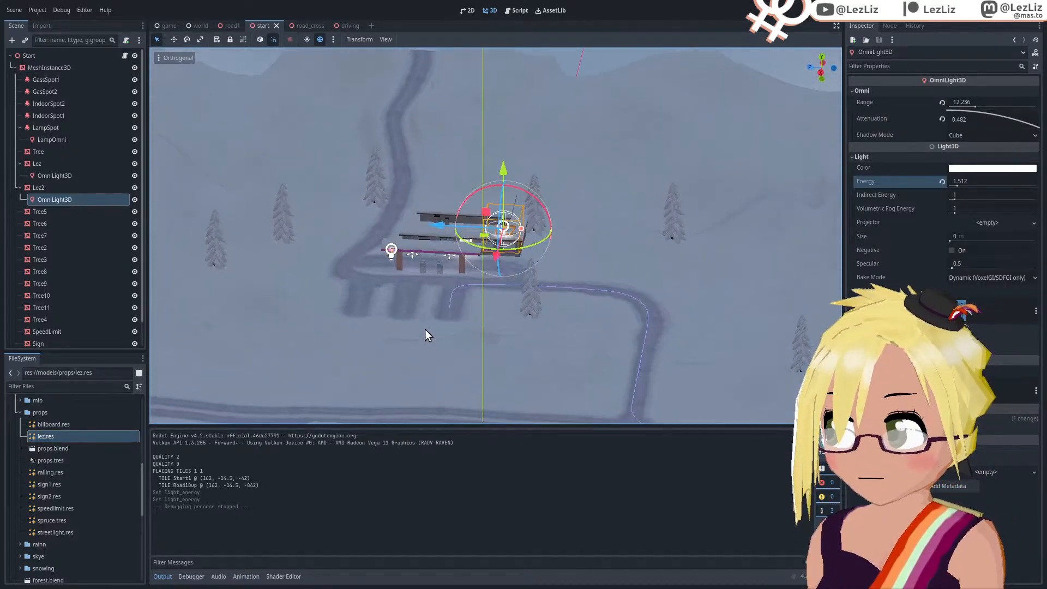
scroll(441, 329, up, 4)
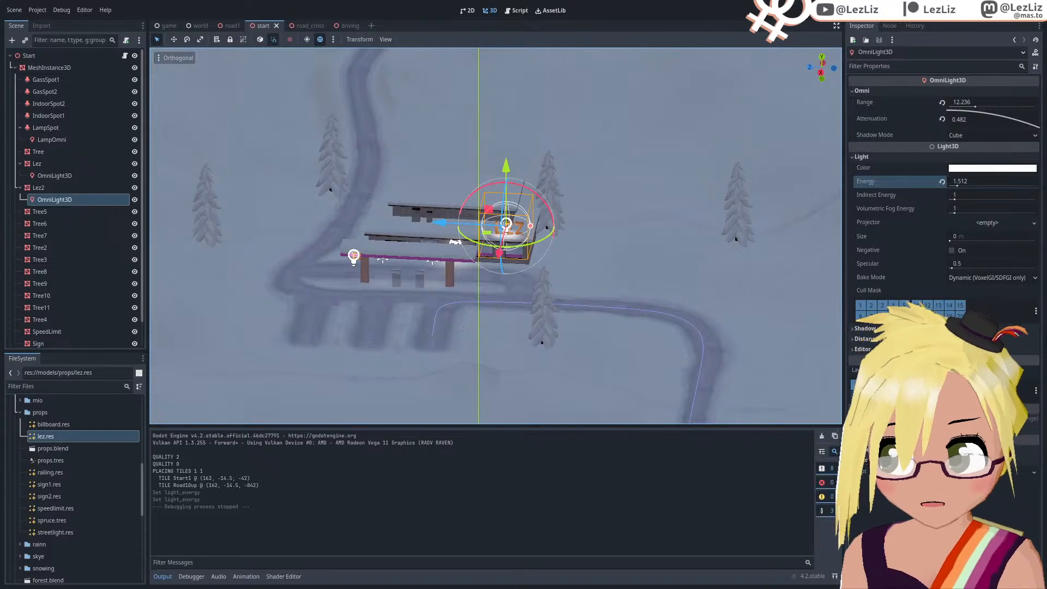
Step: Switch to Amai Mind Map and mark the "speed limit sign" task under "extra decor for the big road" with a green check
key(alt+Tab)
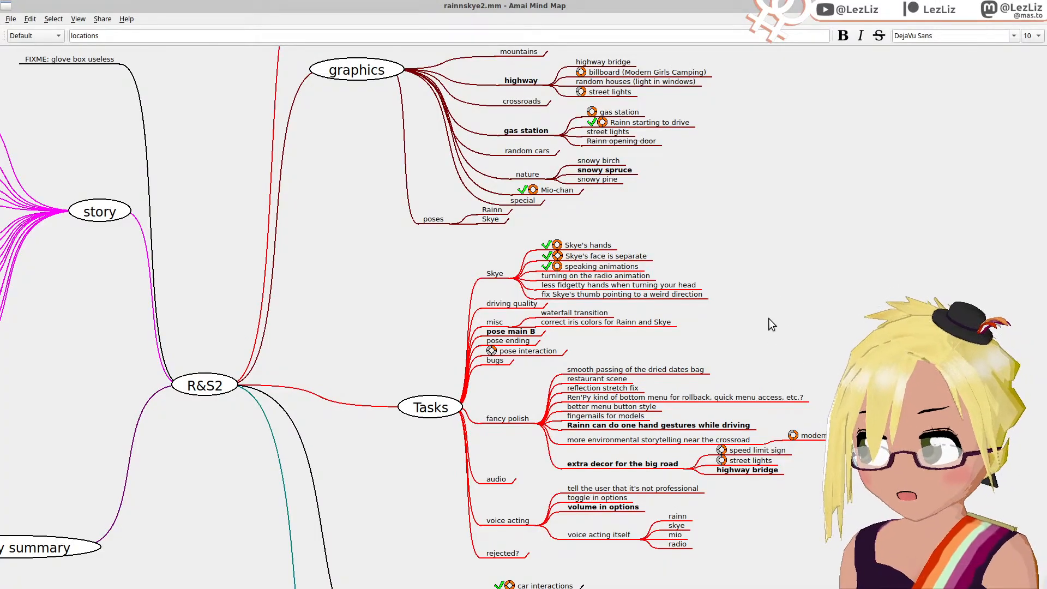
drag(719, 210, 715, 138)
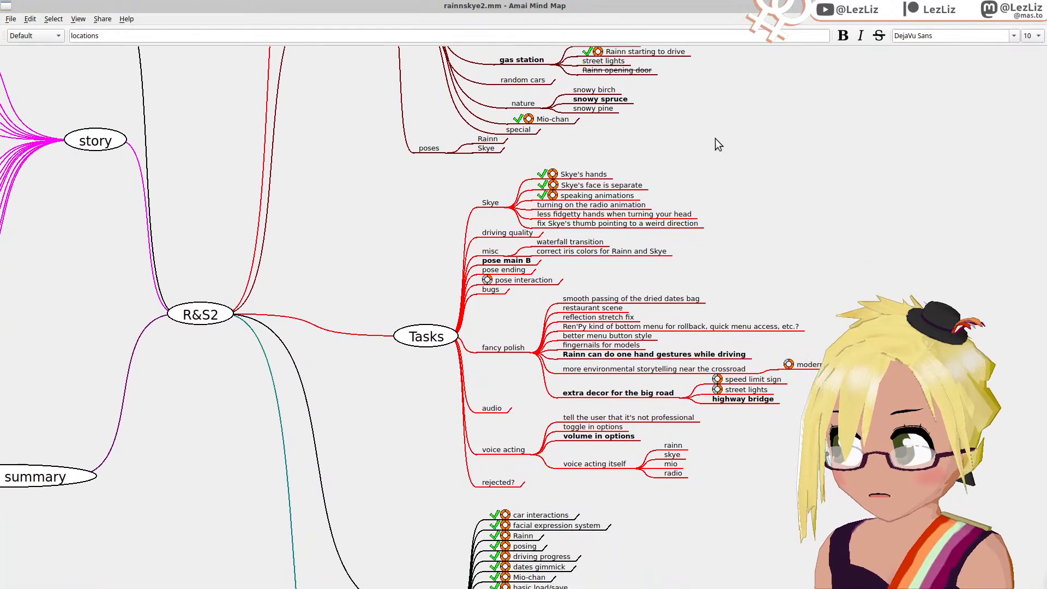
click(736, 381)
key(plus)
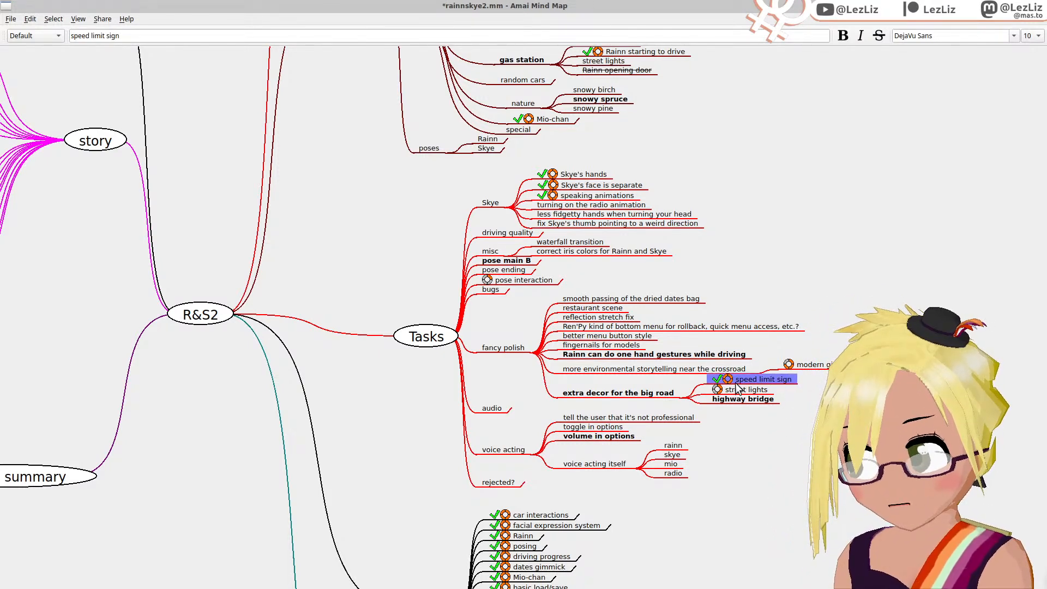
click(625, 395)
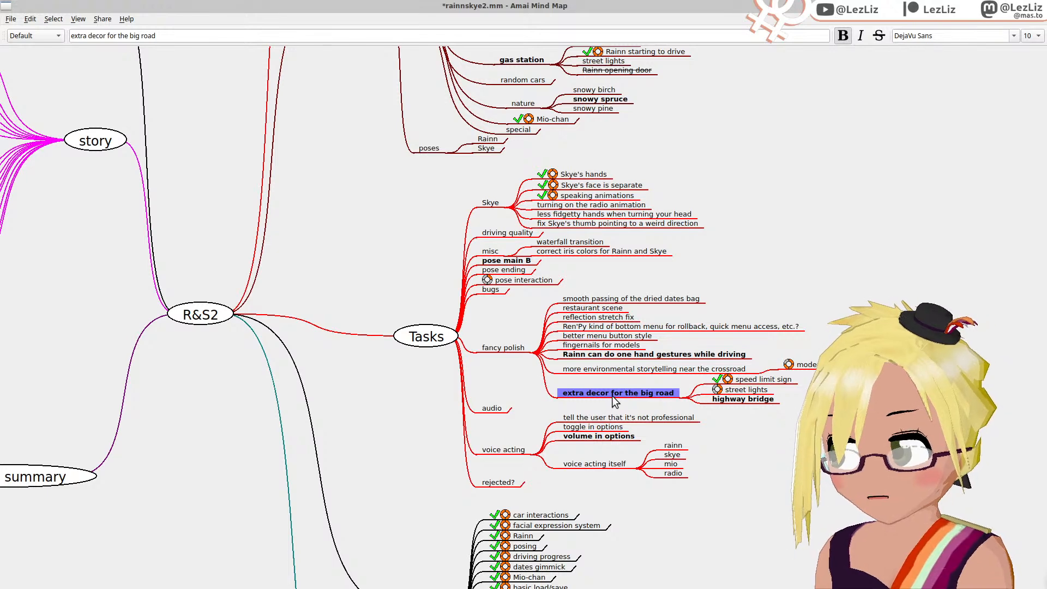
Step: Add the orange ring marker to the "snowy spruce" node under nature and save the mind map
drag(765, 183, 732, 253)
click(577, 179)
key(ctrl+1)
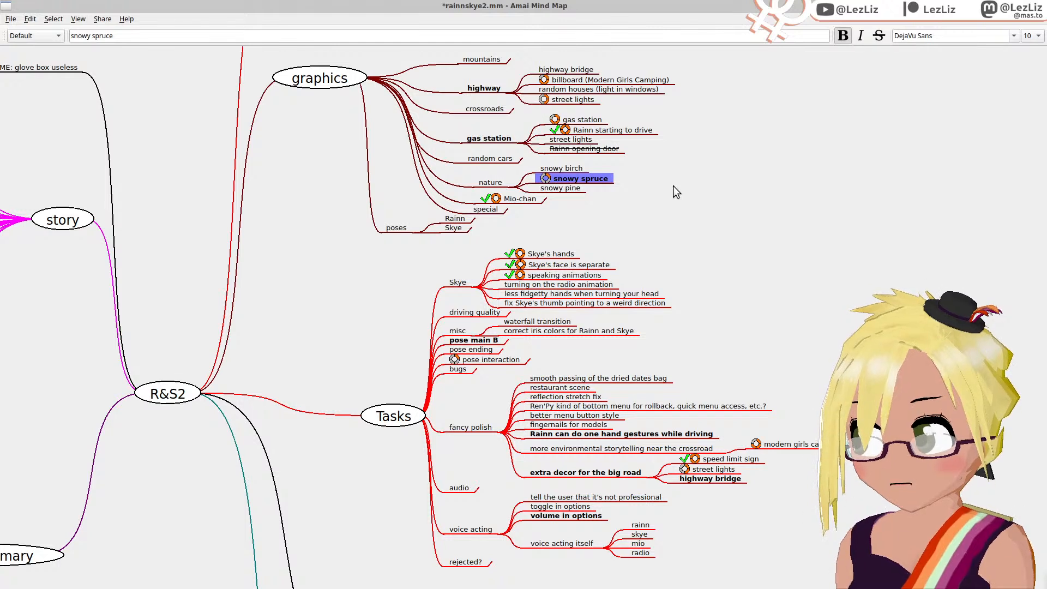
drag(673, 186, 643, 208)
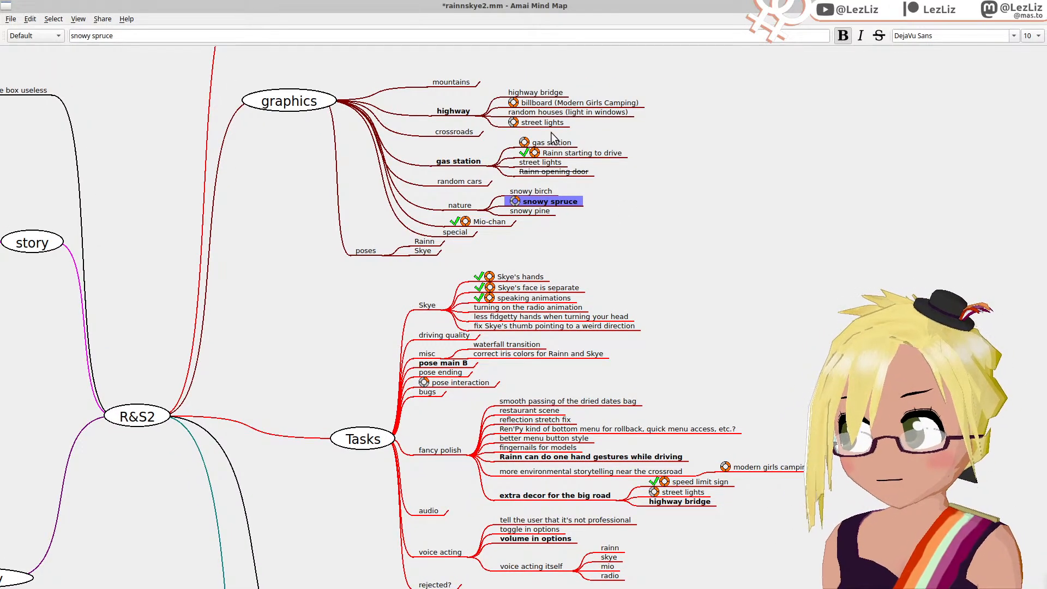
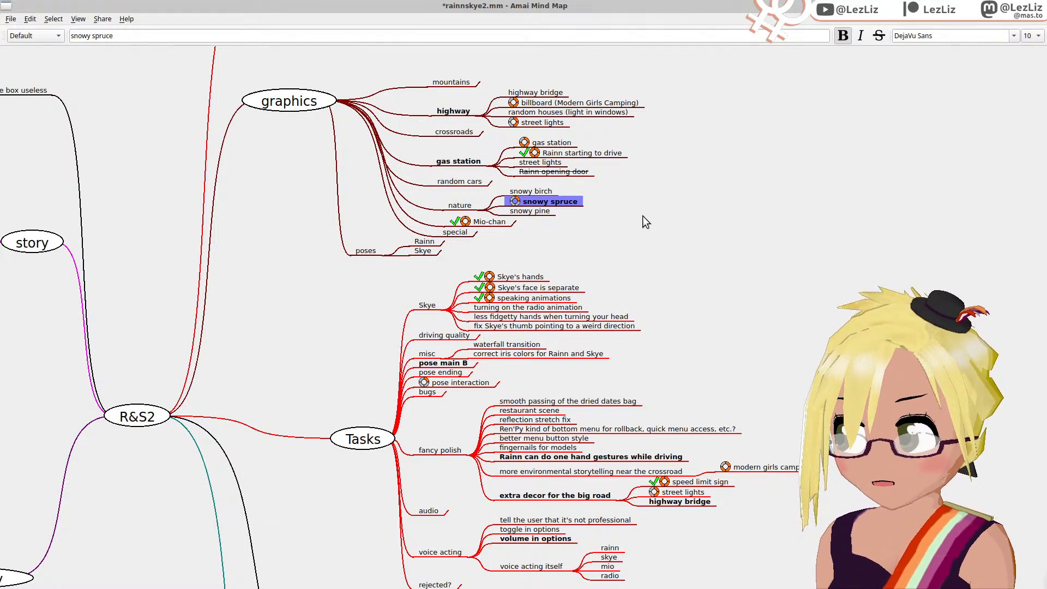
key(ctrl+s)
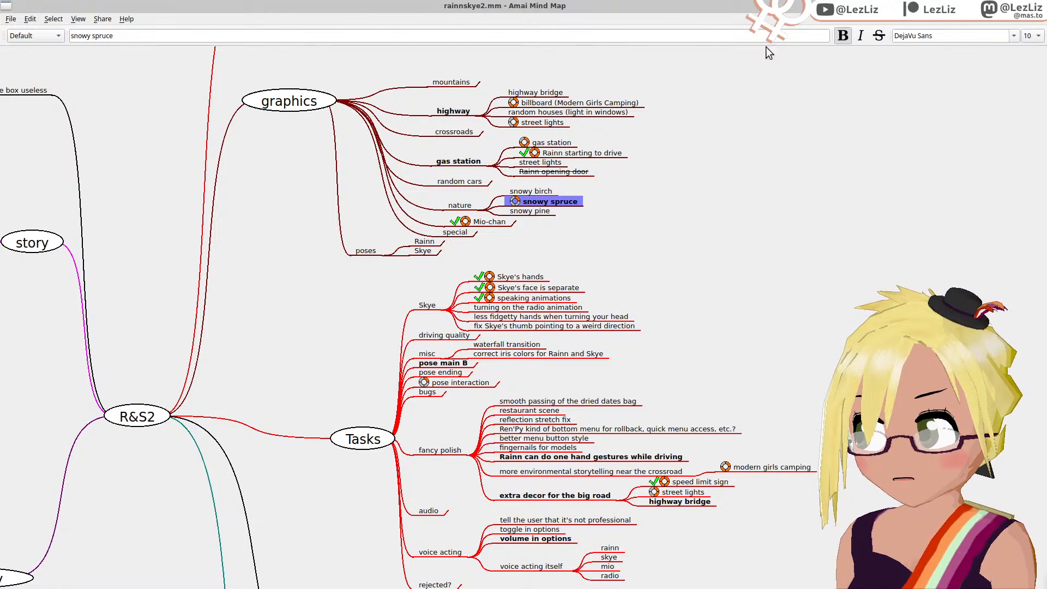
Step: Switch back to Godot, collapse the Lez and Lez2 nodes, and move the Tree node directly below Lez2
key(alt+Tab)
middle_drag(478, 276, 524, 291)
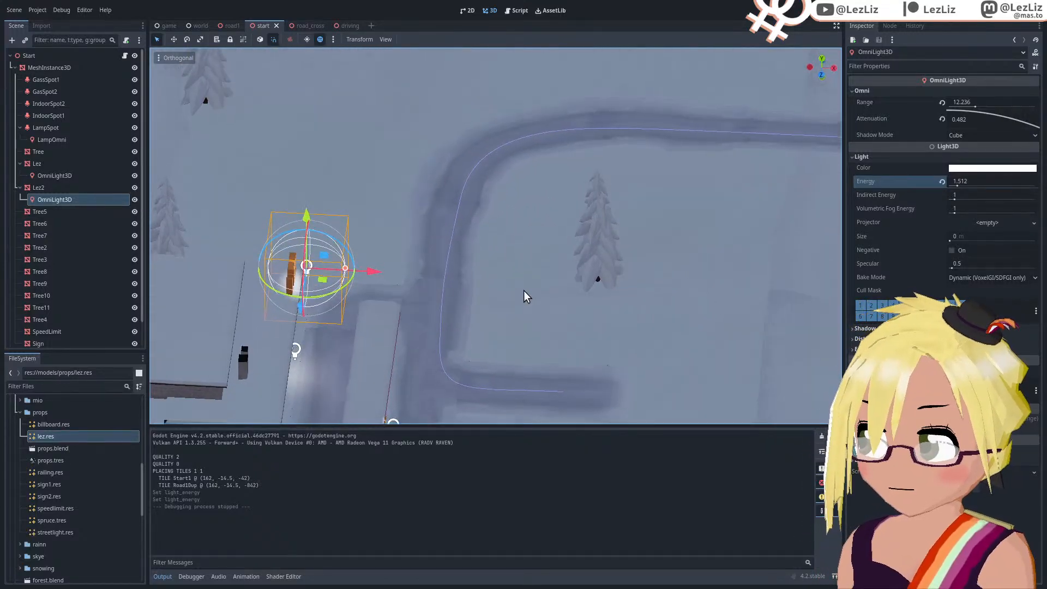
click(19, 188)
click(18, 164)
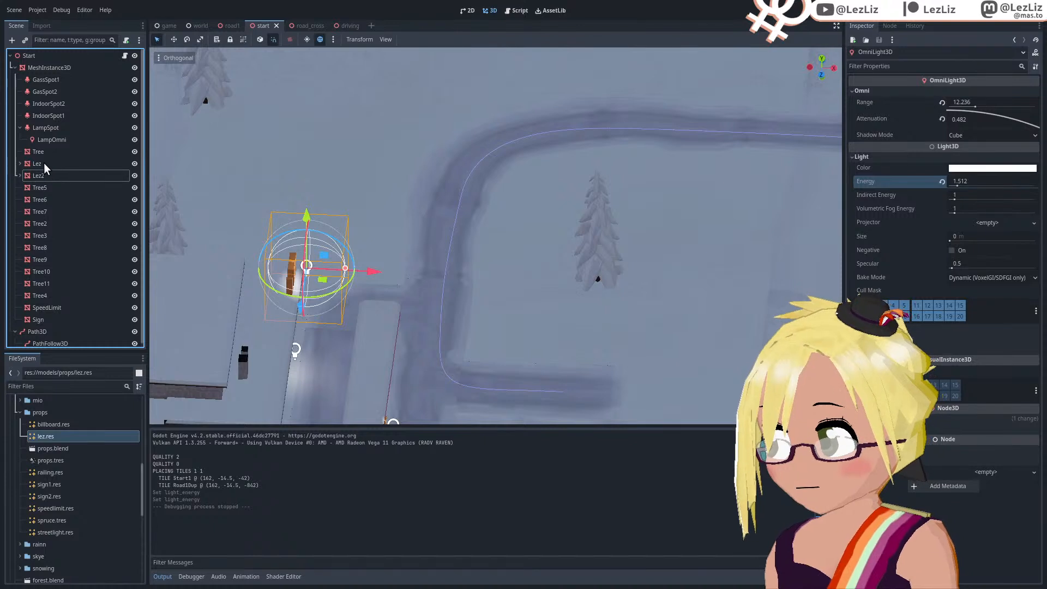
drag(43, 150, 47, 179)
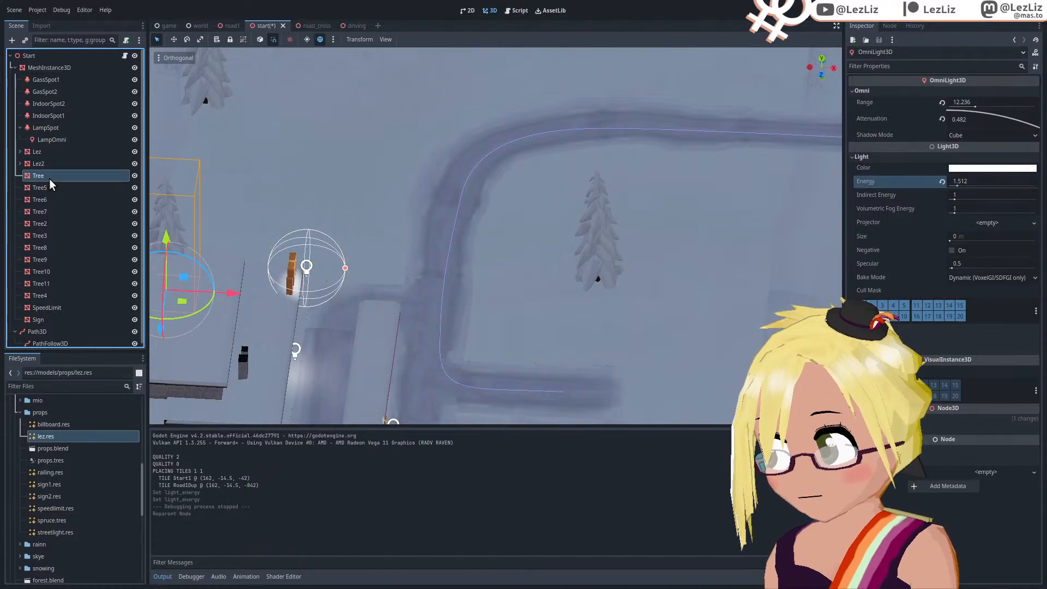
Step: Add a Node3D, place it under MeshInstance3D just above the Tree node, and rename it Trees
click(11, 40)
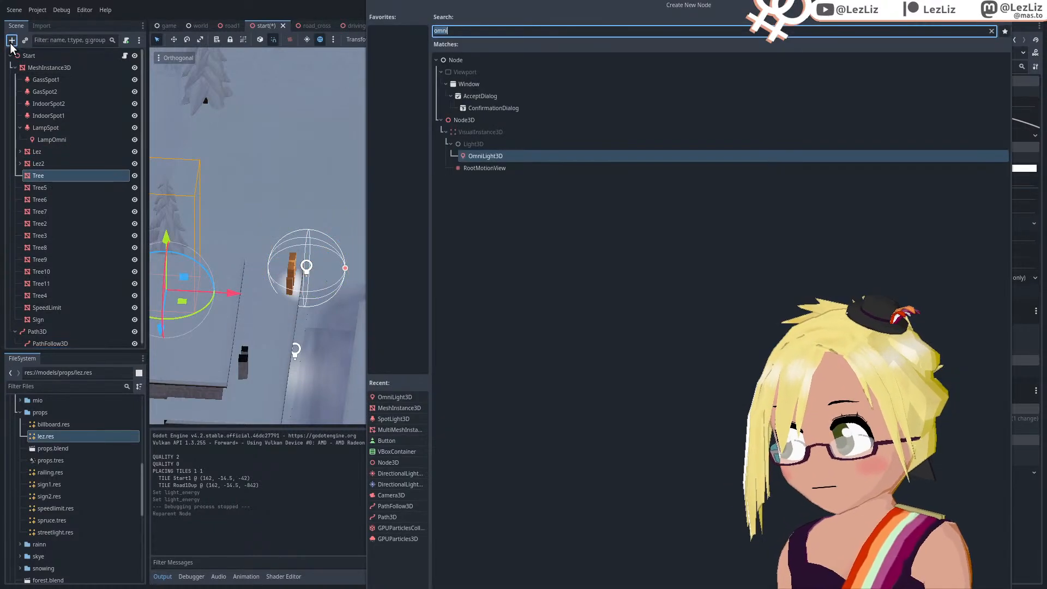
click(475, 121)
double_click(475, 121)
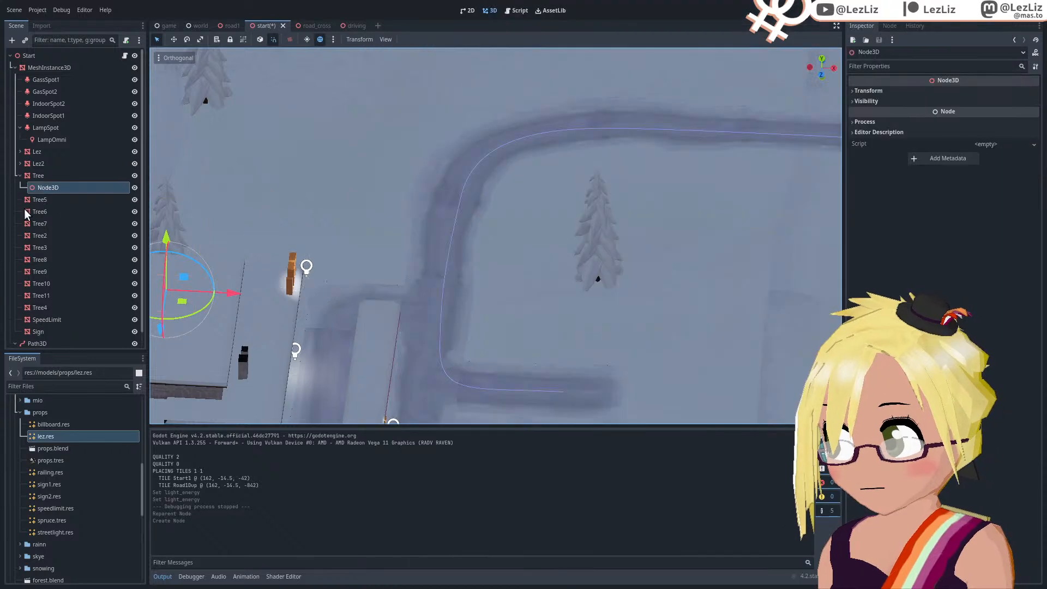
click(43, 187)
drag(54, 176, 48, 175)
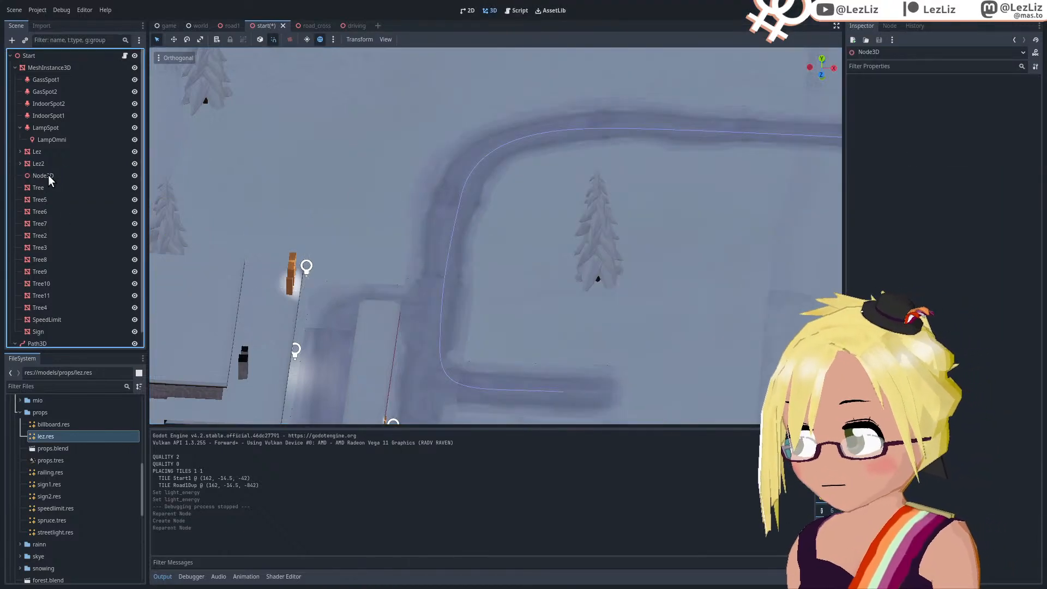
double_click(48, 175)
text(Tre)
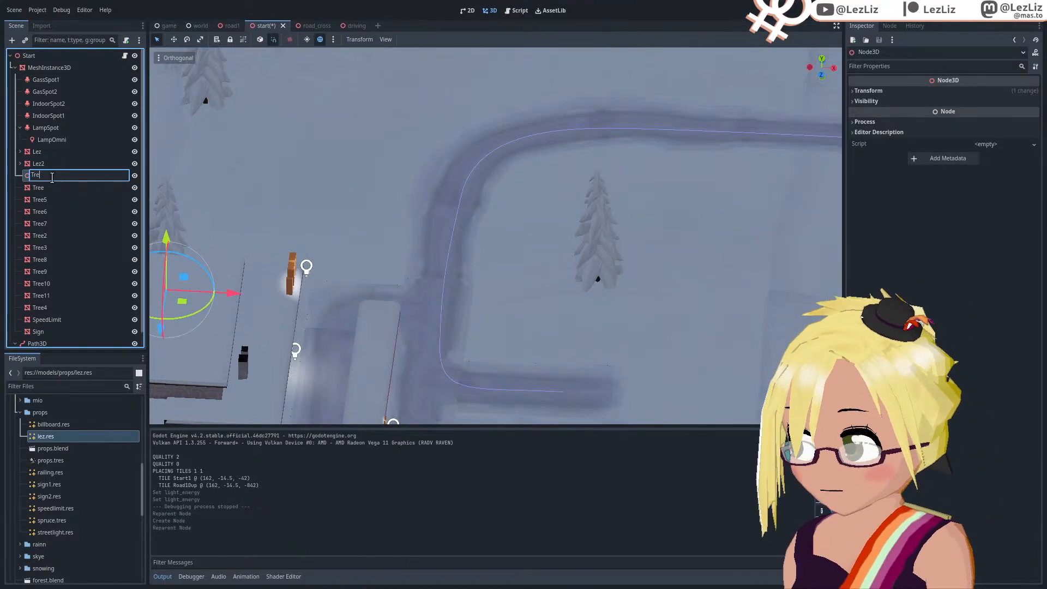
text(es)
key(Return)
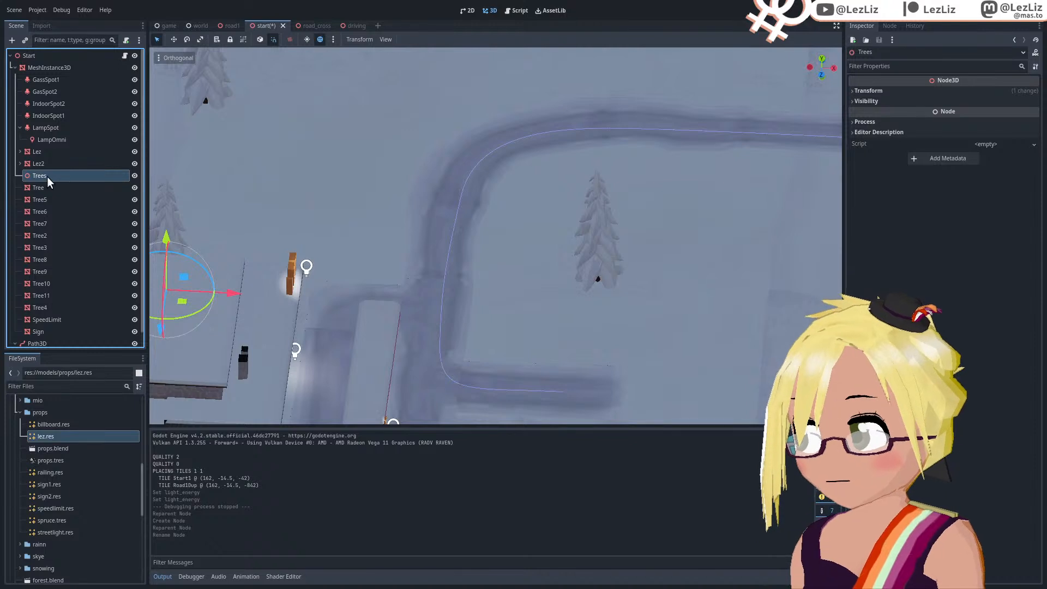
Step: Reset the Trees node's position to 0 m on all axes
click(855, 92)
click(1034, 92)
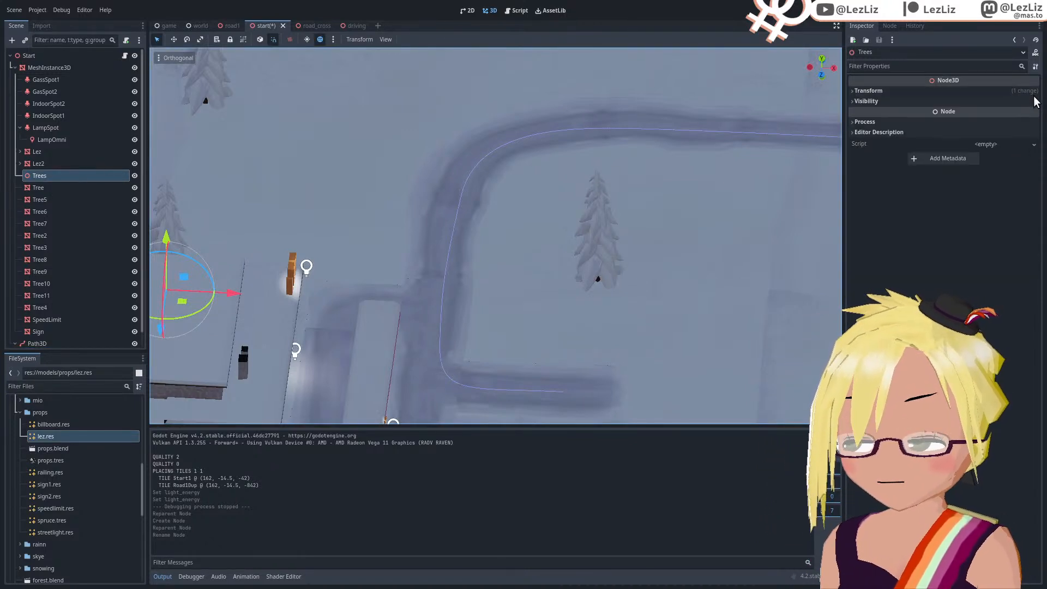
click(1034, 93)
click(1038, 102)
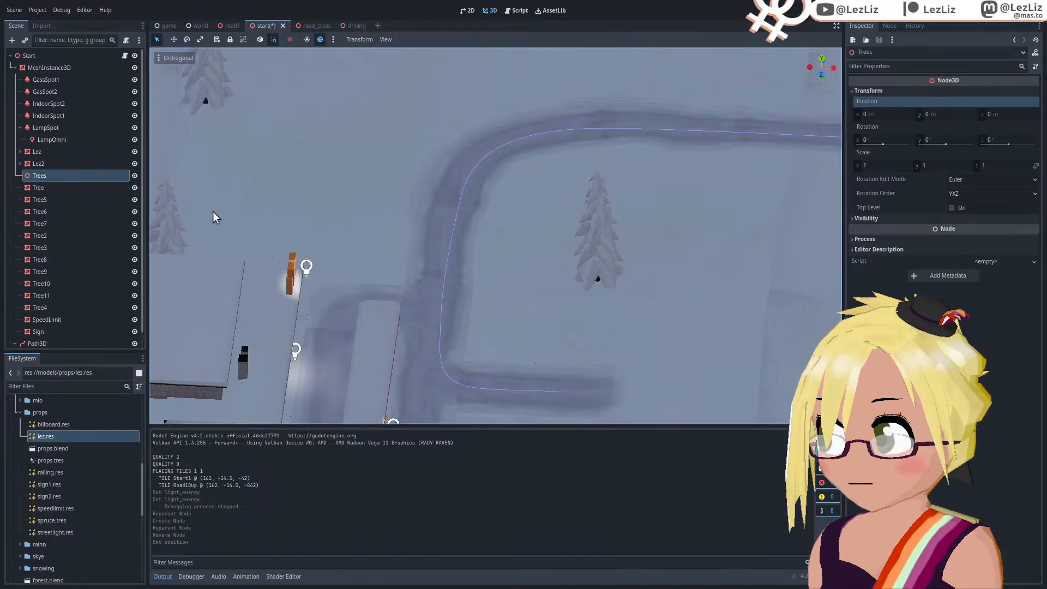
Step: Reparent all the tree meshes, Tree through Tree11, under the Trees node and save the scene with that branch collapsed
mouse_move(58, 189)
mouse_down()
mouse_move(45, 175)
mouse_move(57, 197)
mouse_up()
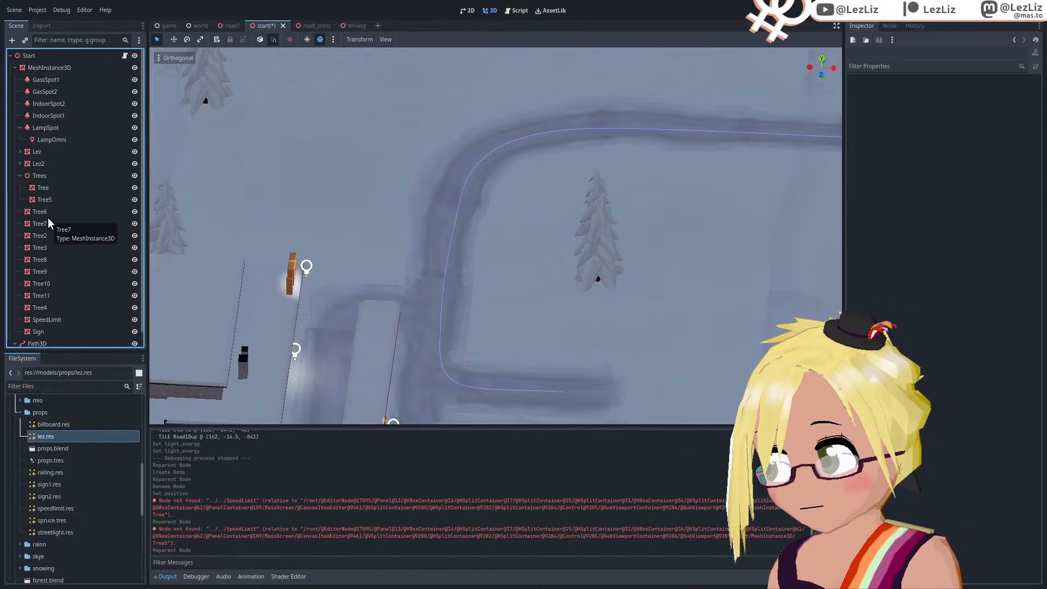
middle_drag(339, 340, 353, 306)
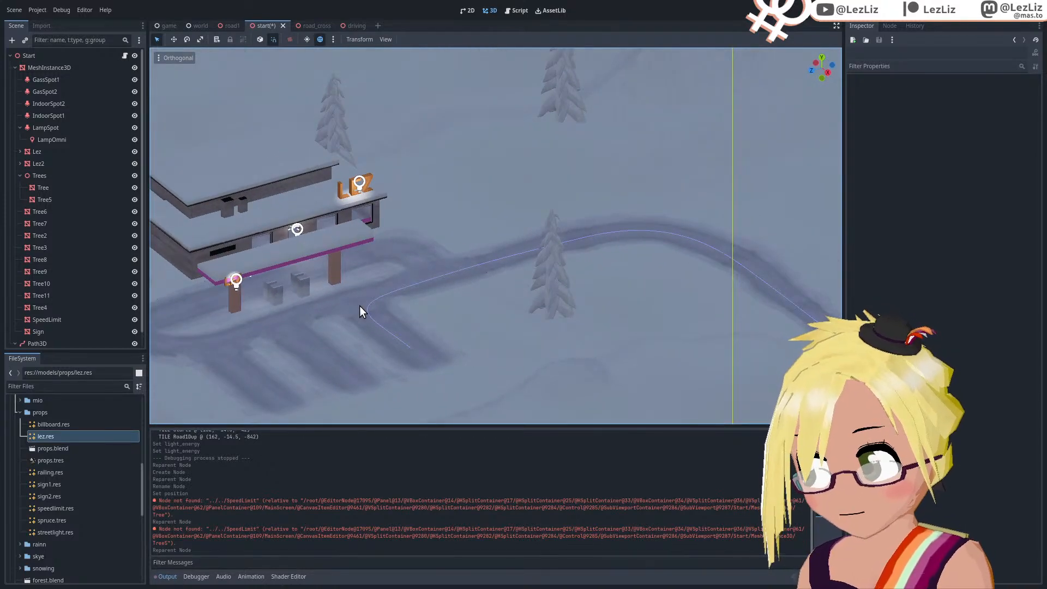
drag(42, 213, 75, 197)
click(48, 231)
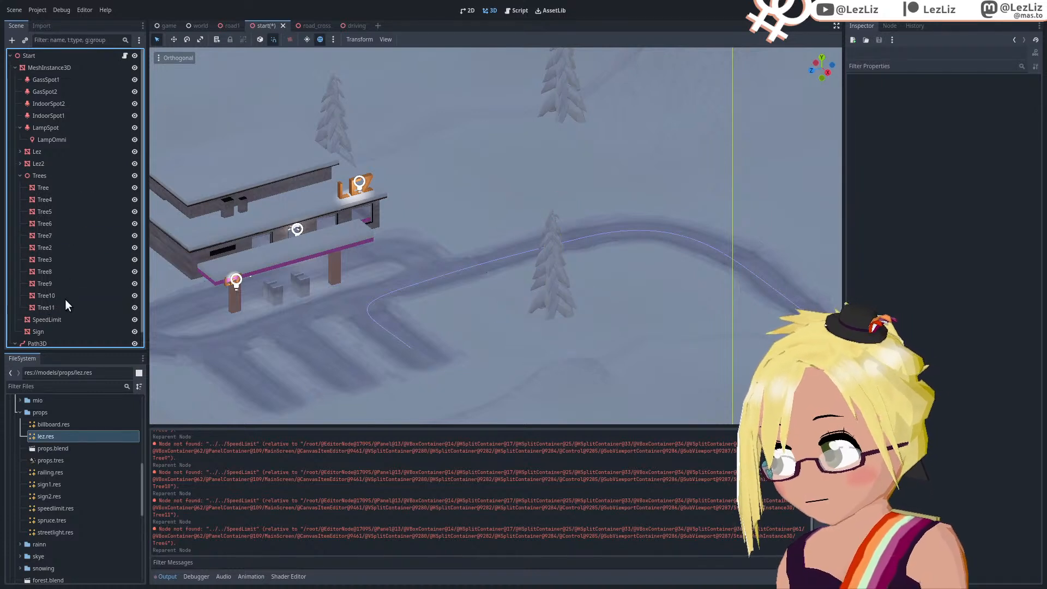
scroll(58, 208, down, 1)
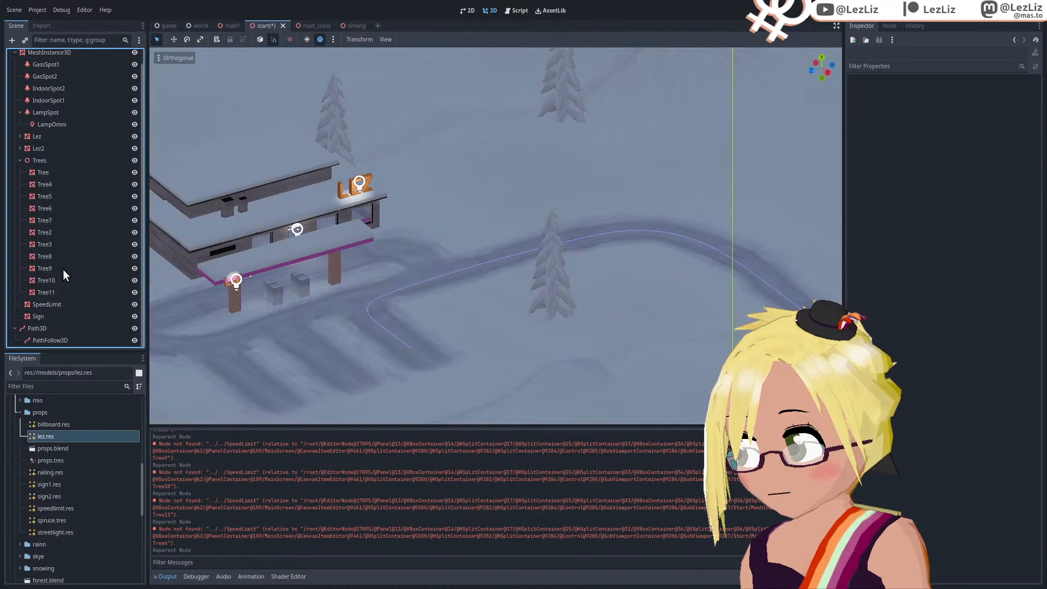
click(19, 160)
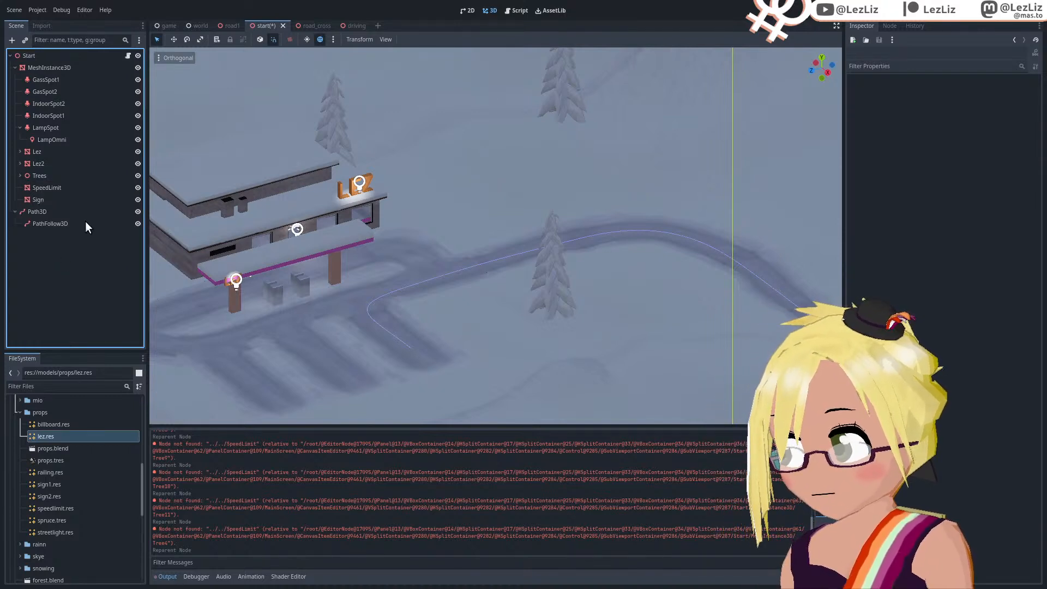
key(ctrl+s)
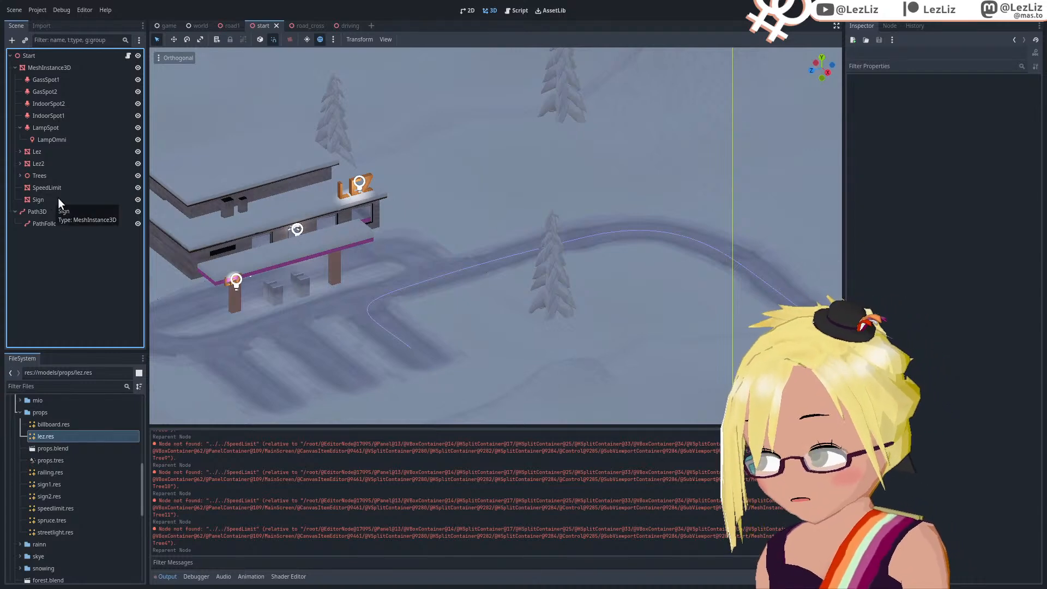
Step: Add a MeshInstance3D node to the start scene and place it under the parent MeshInstance3D between SpeedLimit and Sign
middle_drag(388, 217, 411, 213)
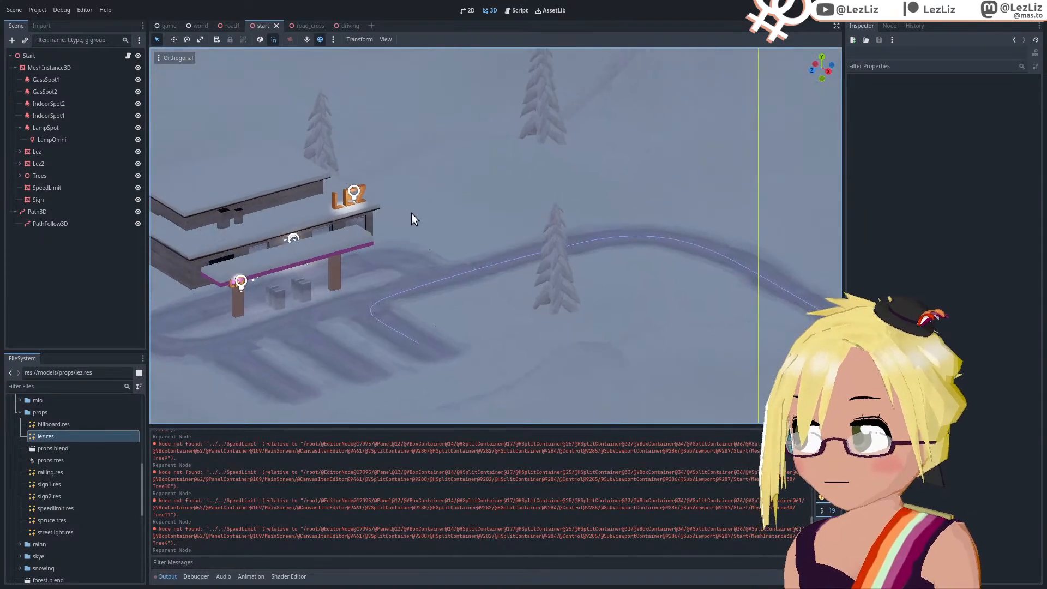
click(48, 187)
click(47, 152)
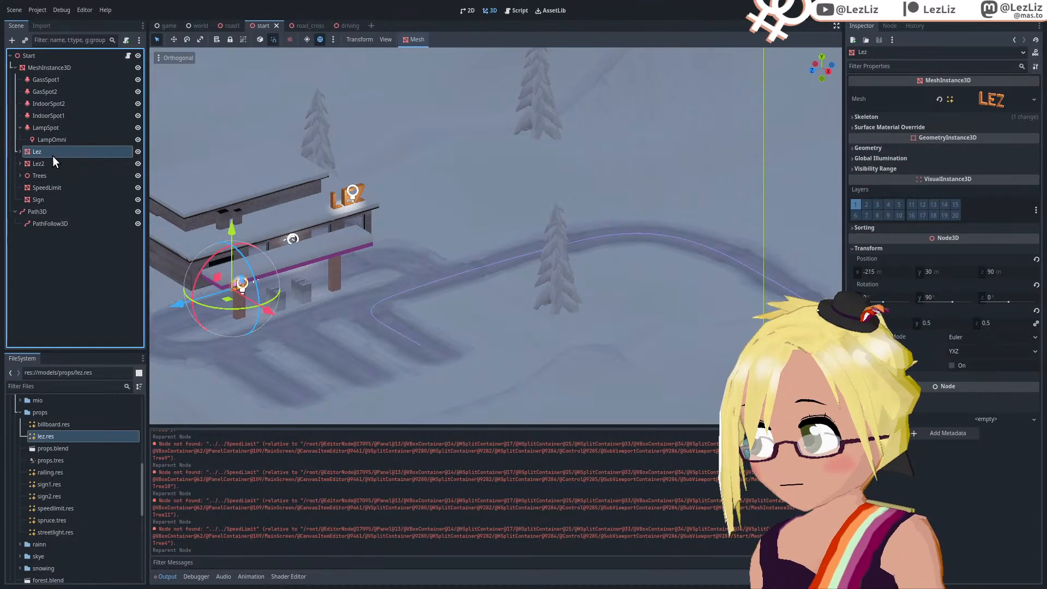
click(46, 200)
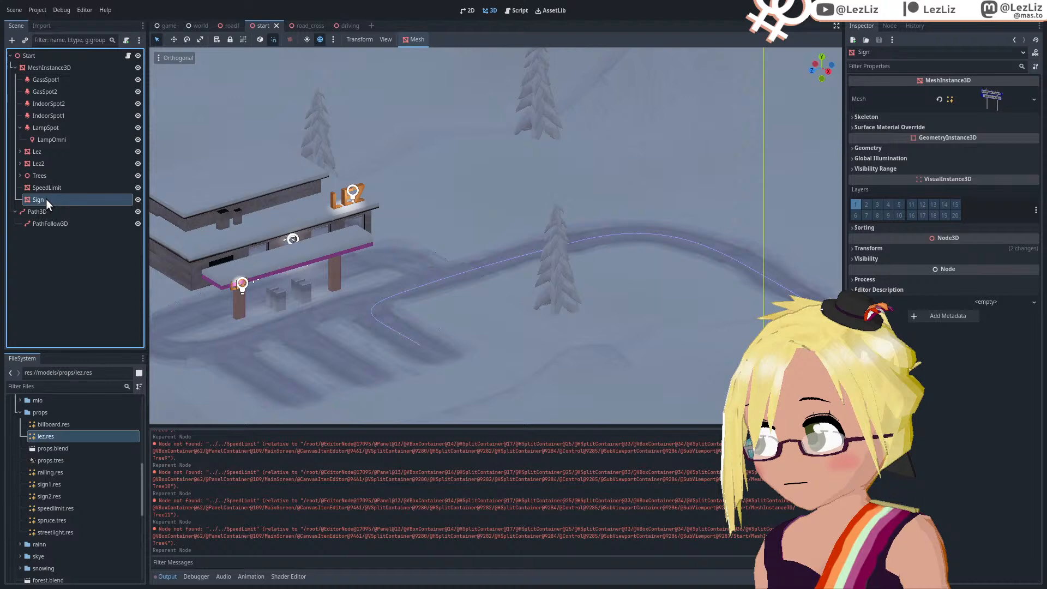
click(11, 41)
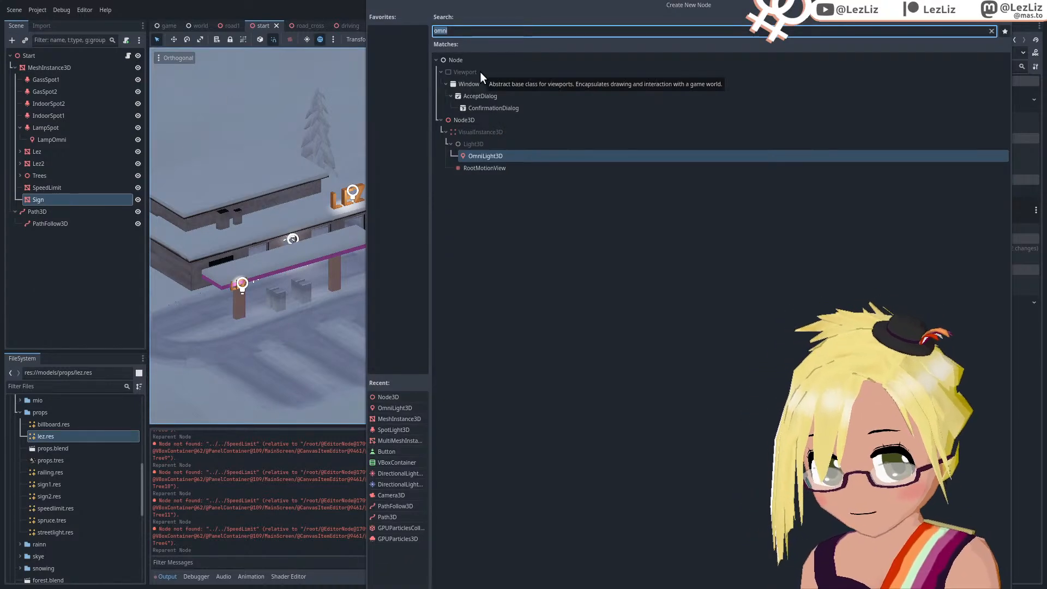
text(mon)
key(BackSpace)
text(de)
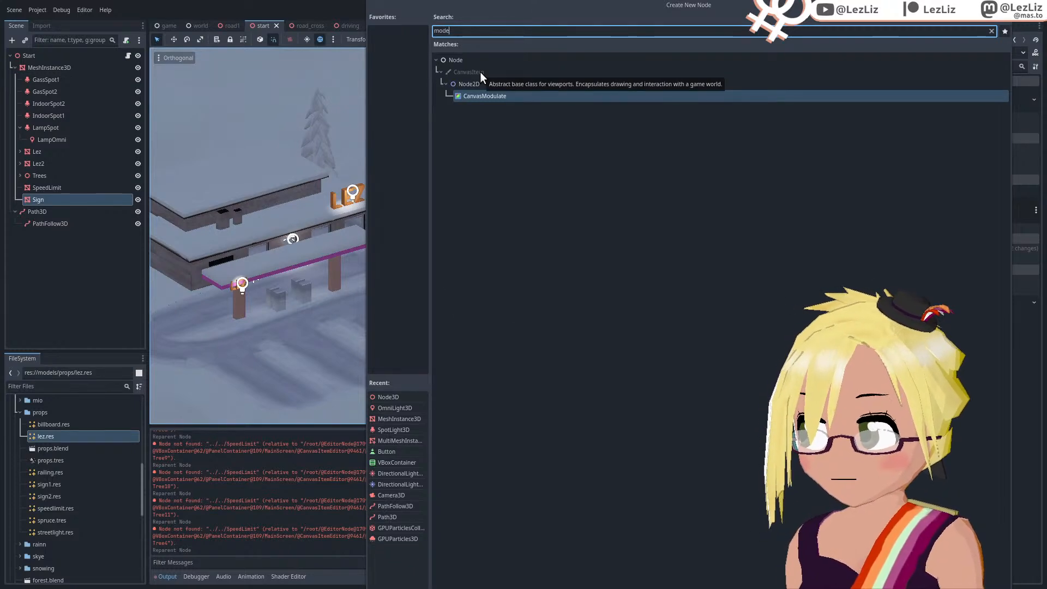
key(BackSpace)
key(BackSpace)
key(BackSpace)
key(BackSpace)
text(insta)
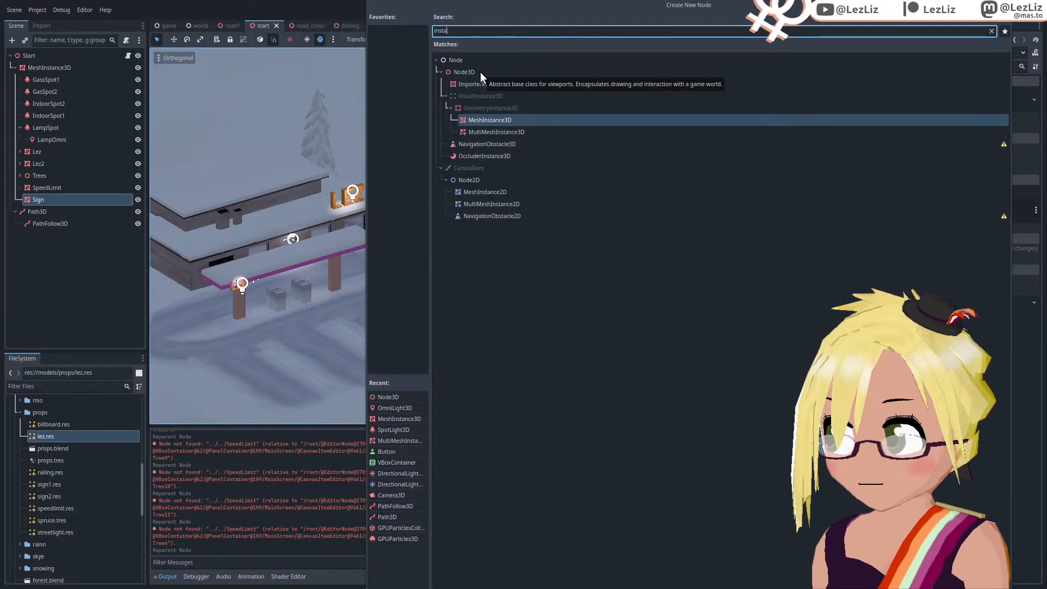
double_click(489, 120)
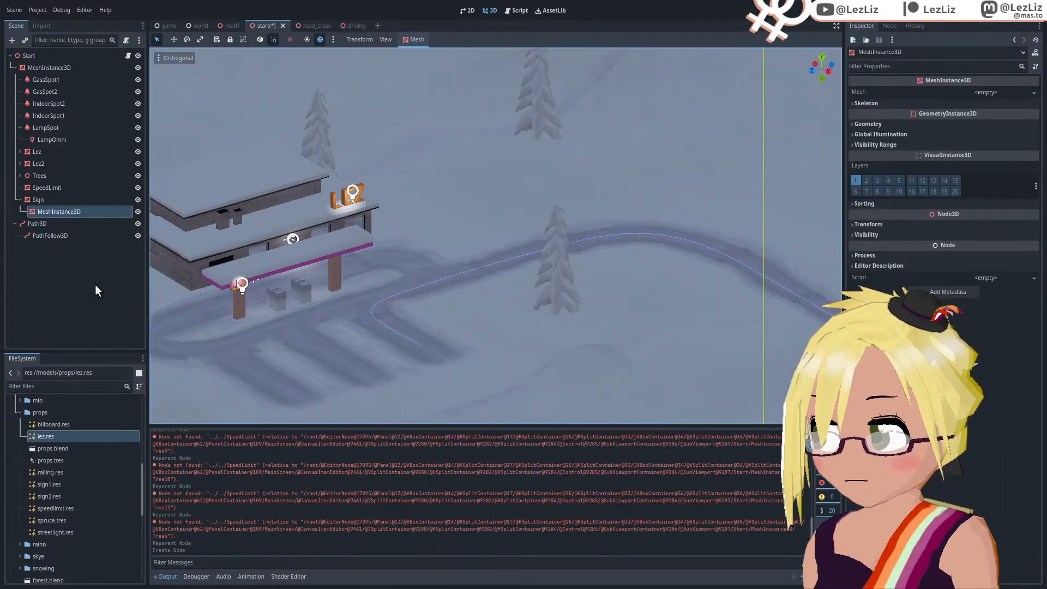
drag(55, 208, 60, 194)
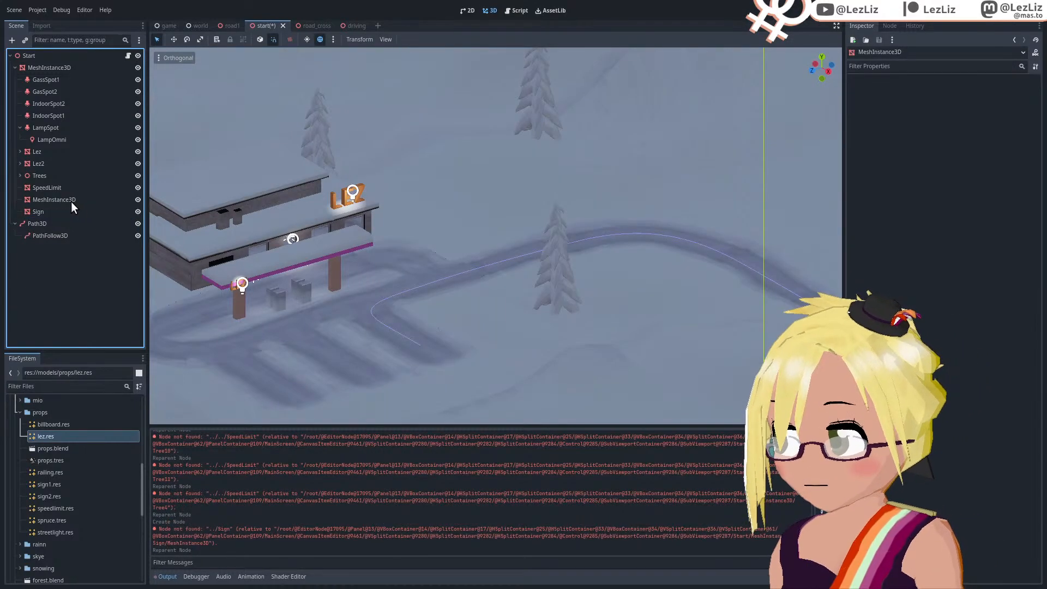
Step: Move the new MeshInstance3D from the road junction to the gas station forecourt beside the canopy
scroll(454, 209, down, 15)
mouse_move(671, 237)
shift+middle_down()
mouse_move(521, 239)
mouse_move(665, 213)
mouse_move(683, 220)
shift+middle_up()
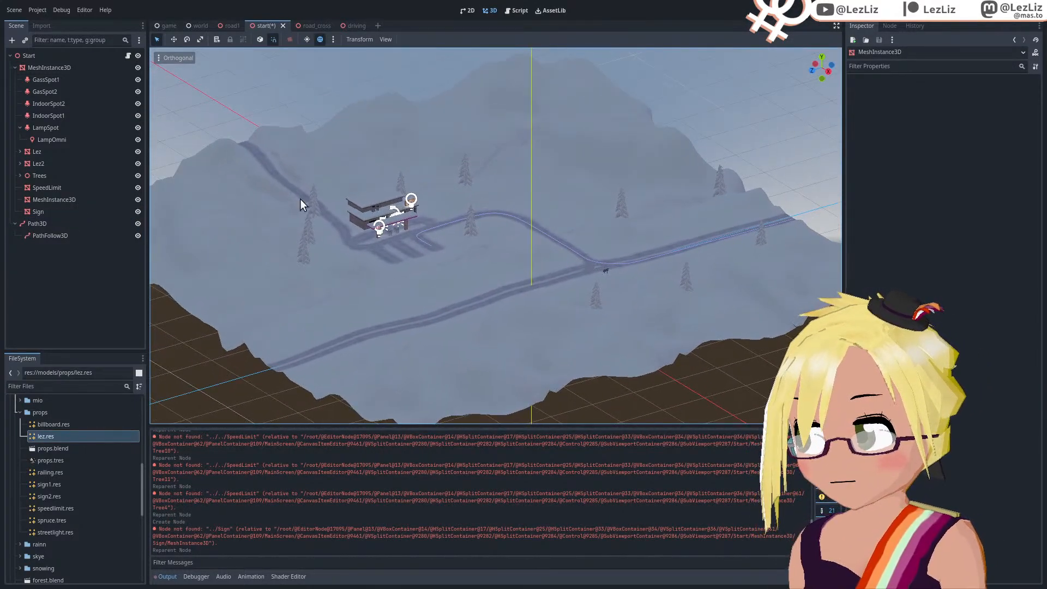
click(63, 199)
scroll(704, 305, up, 5)
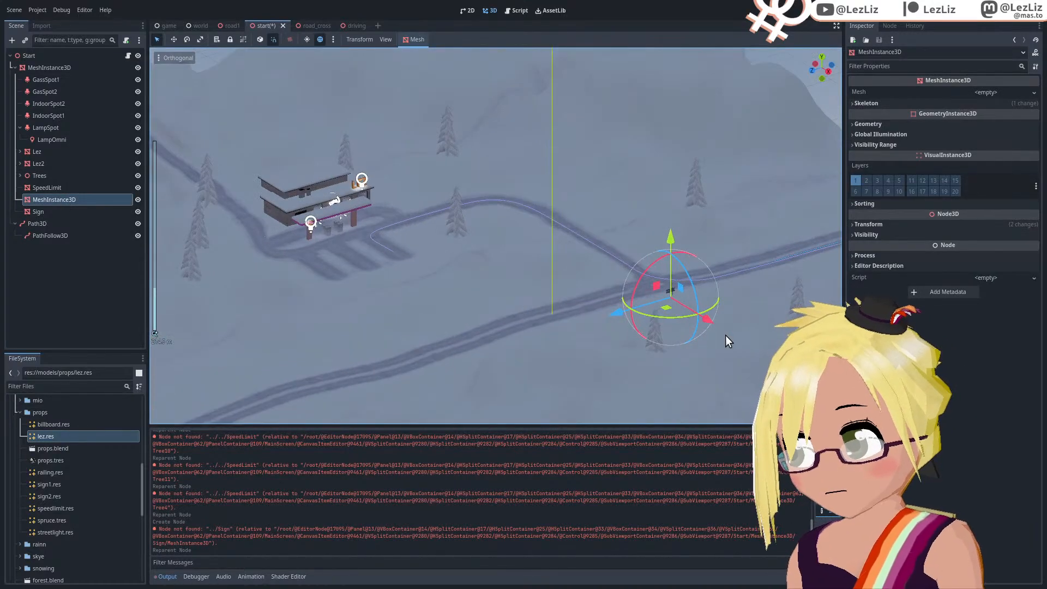
drag(700, 322, 550, 218)
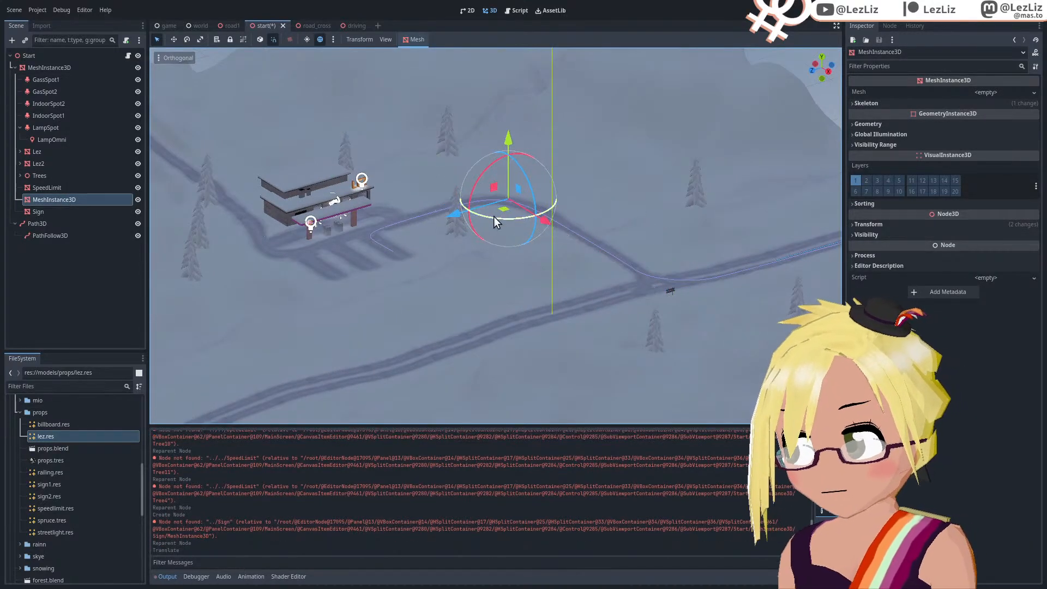
drag(459, 219, 364, 249)
scroll(362, 245, up, 9)
middle_drag(362, 246, 480, 260)
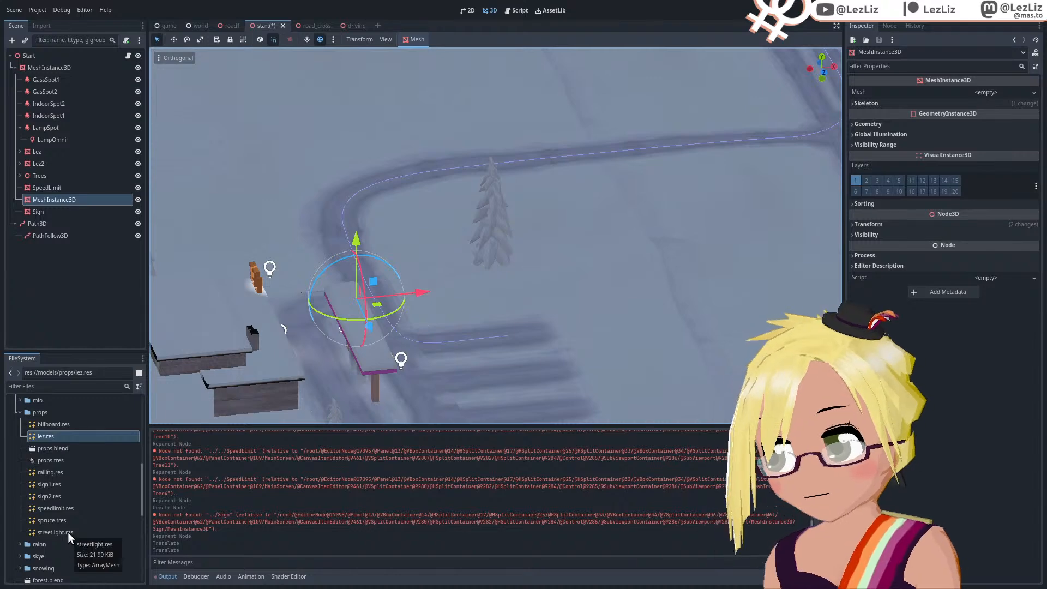
Step: Assign streetlight.res as the new node's mesh and shift the streetlight along the road by the gas station
drag(68, 532, 980, 98)
scroll(270, 324, up, 8)
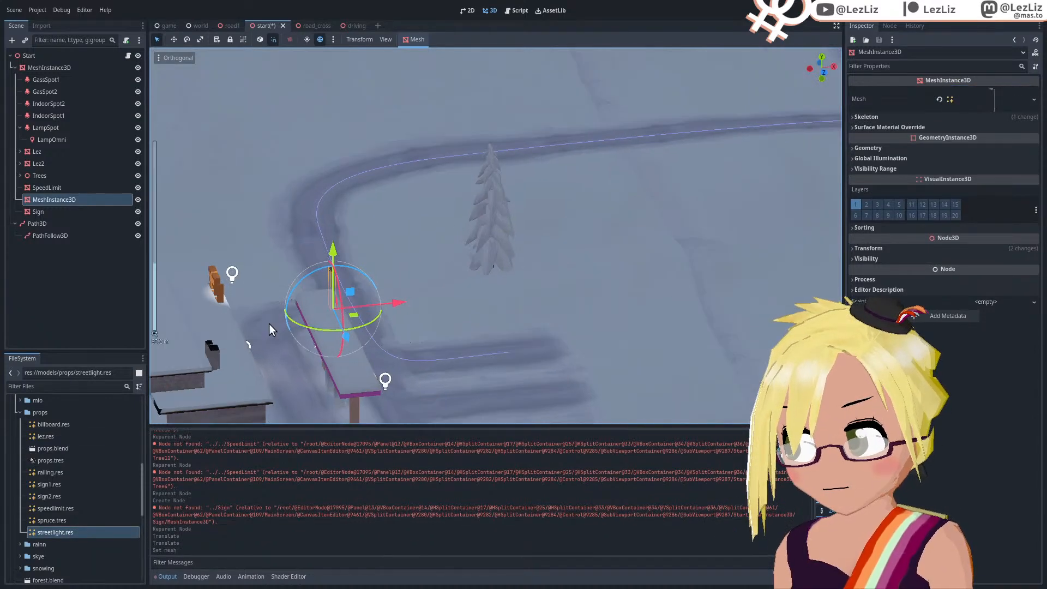
shift+middle_drag(286, 321, 453, 261)
scroll(306, 267, up, 6)
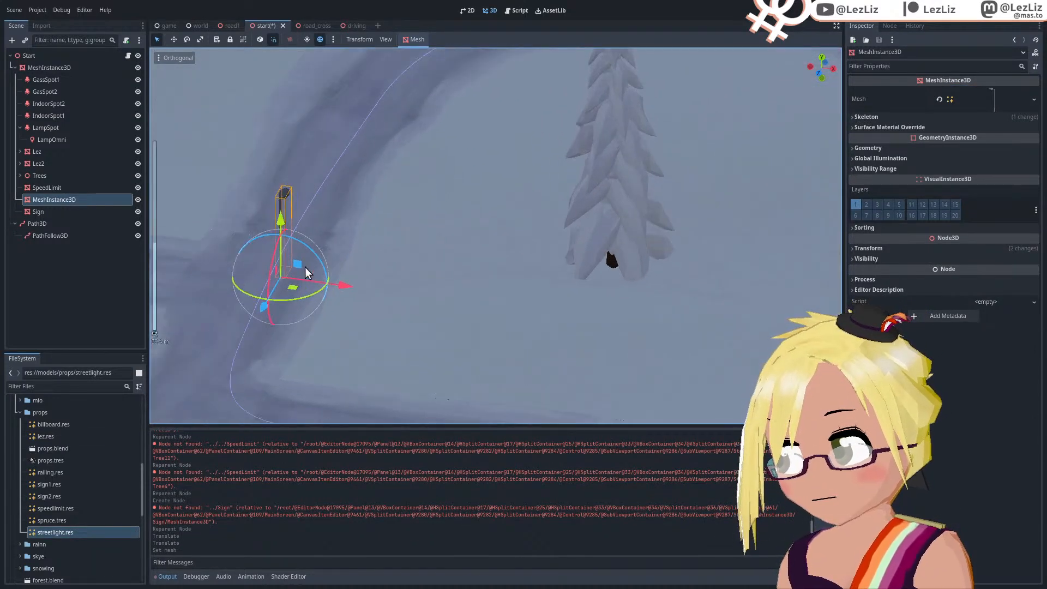
drag(243, 225, 237, 188)
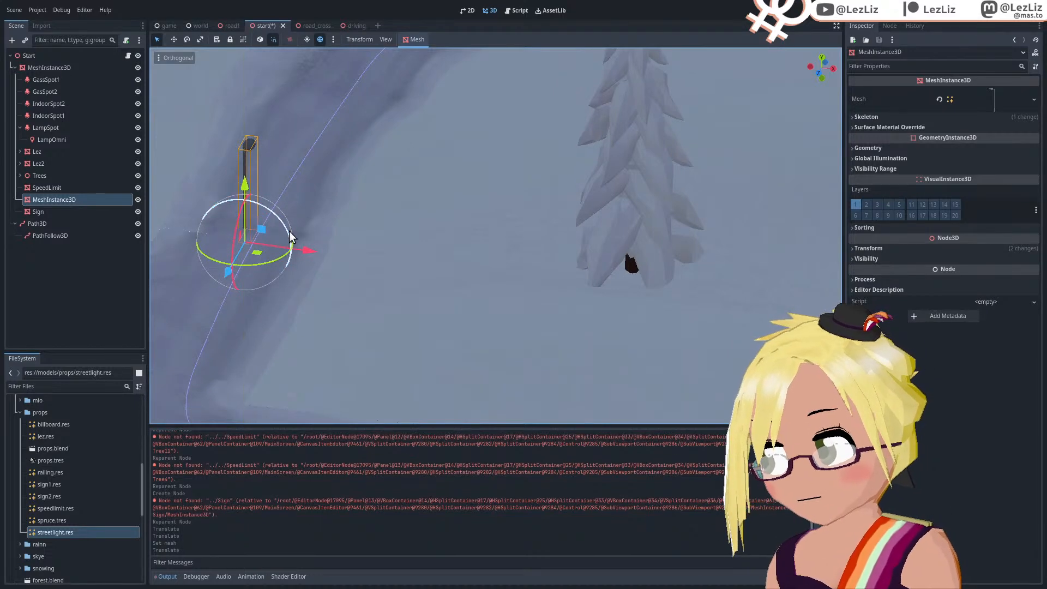
Step: Rotate the streetlight so its lamp faces the road, position it at the road's inner edge opposite the canopy, and save the scene
shift+middle_drag(289, 231, 554, 361)
scroll(413, 324, up, 2)
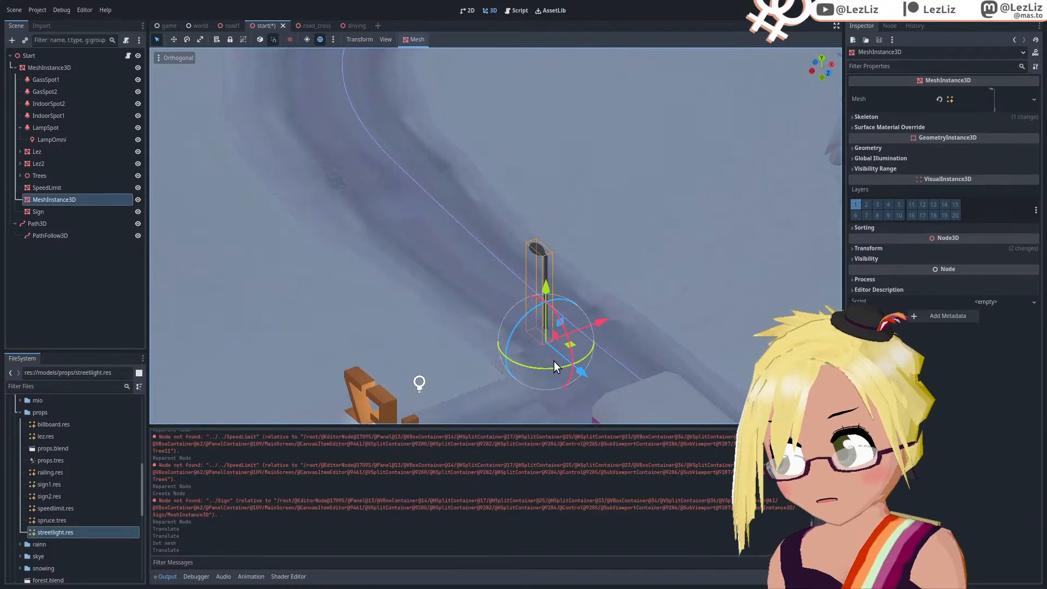
drag(545, 369, 663, 282)
middle_drag(663, 281, 564, 249)
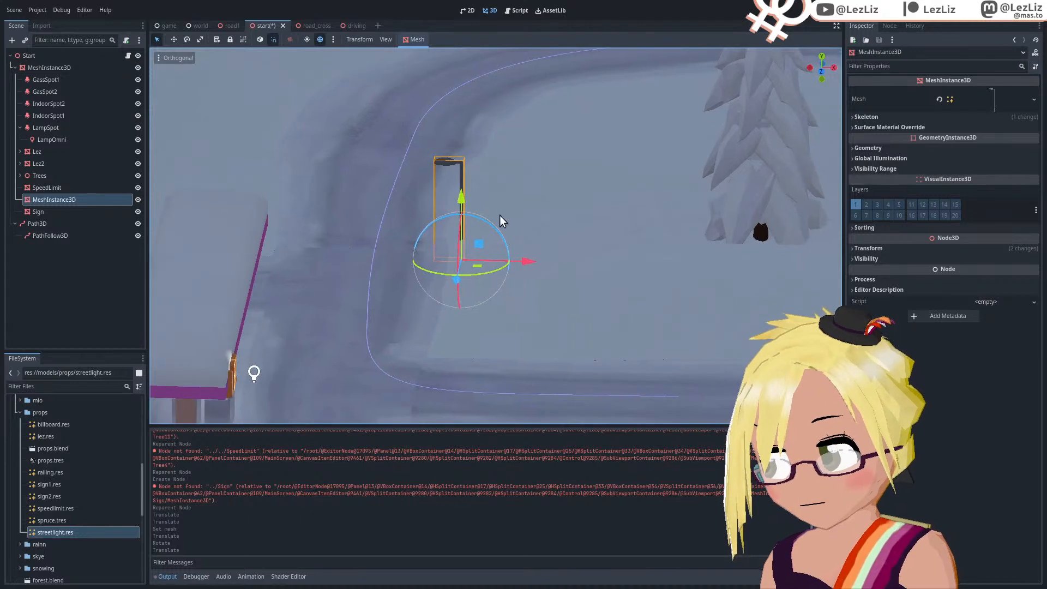
mouse_move(465, 188)
mouse_down()
mouse_move(459, 163)
mouse_move(460, 191)
mouse_move(459, 178)
mouse_up()
middle_drag(459, 179, 500, 241)
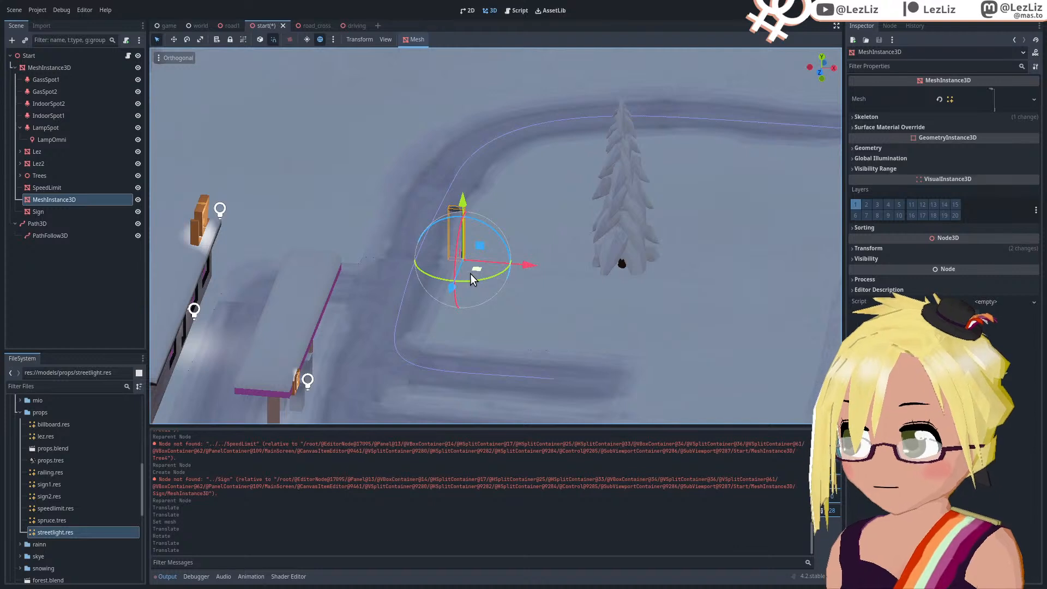
scroll(385, 238, up, 2)
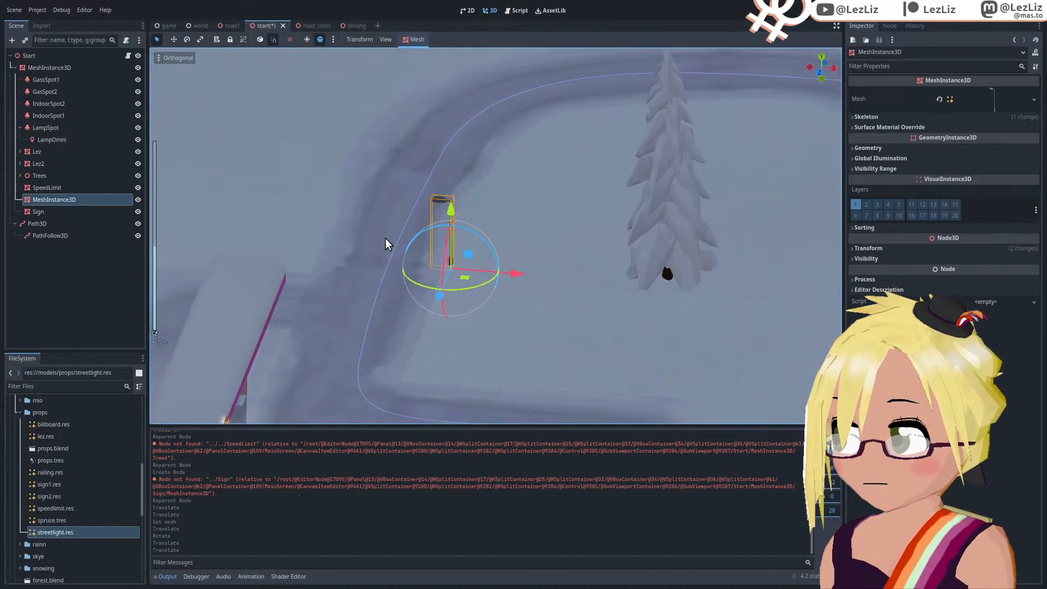
key(ctrl+s)
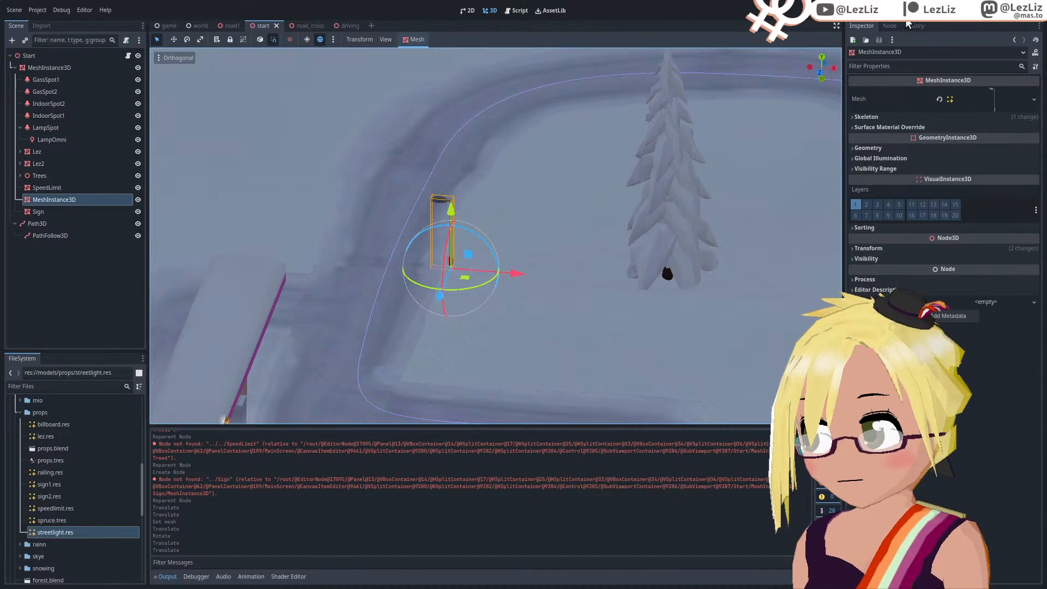
Step: Run the game, start a new session to check how the streetlight looks from the car, and close the game
key(F5)
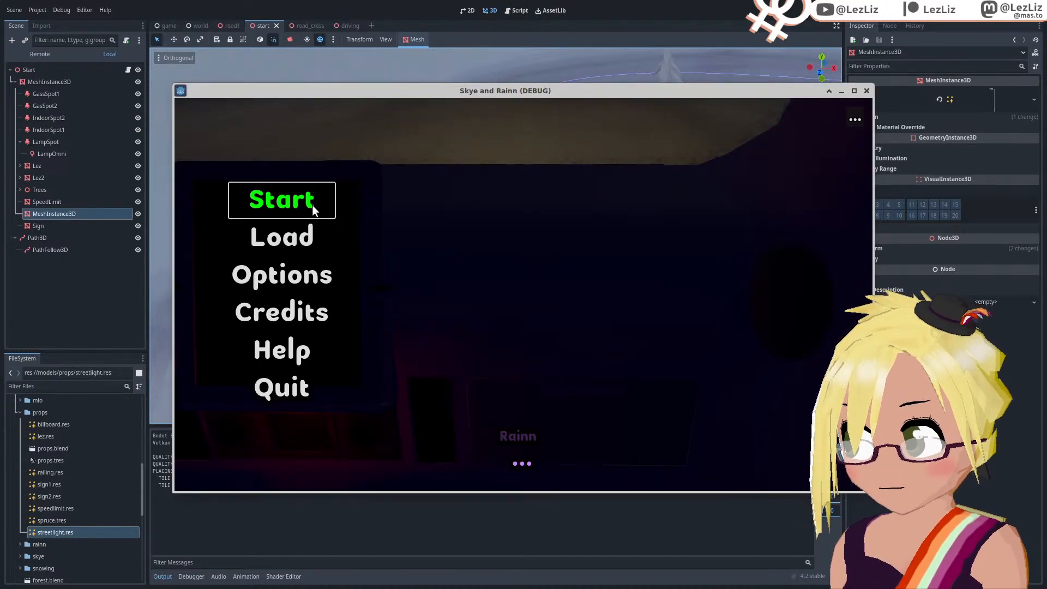
click(312, 203)
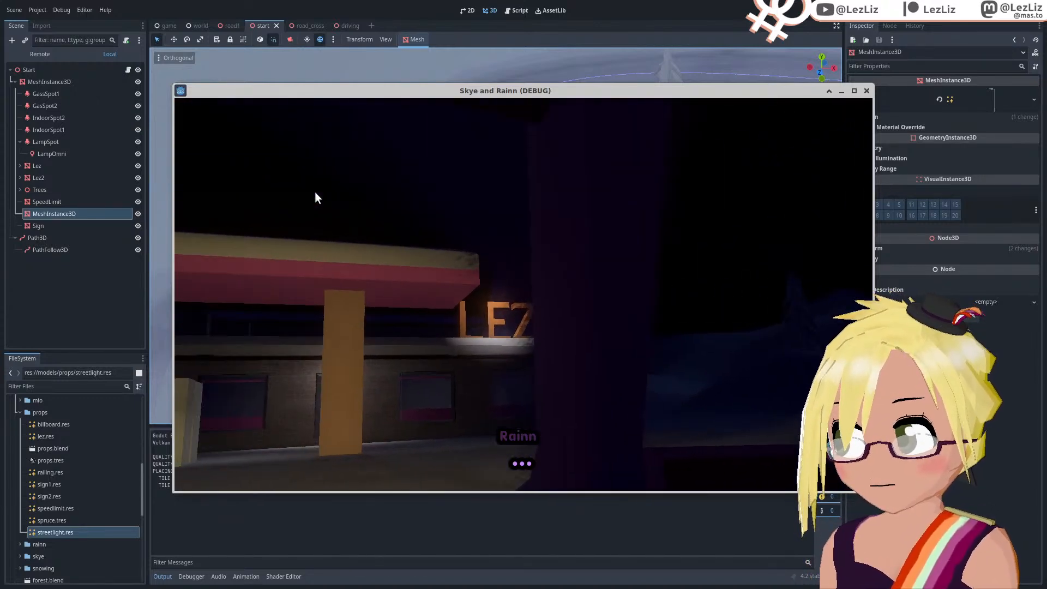
key(Escape)
click(506, 301)
click(384, 212)
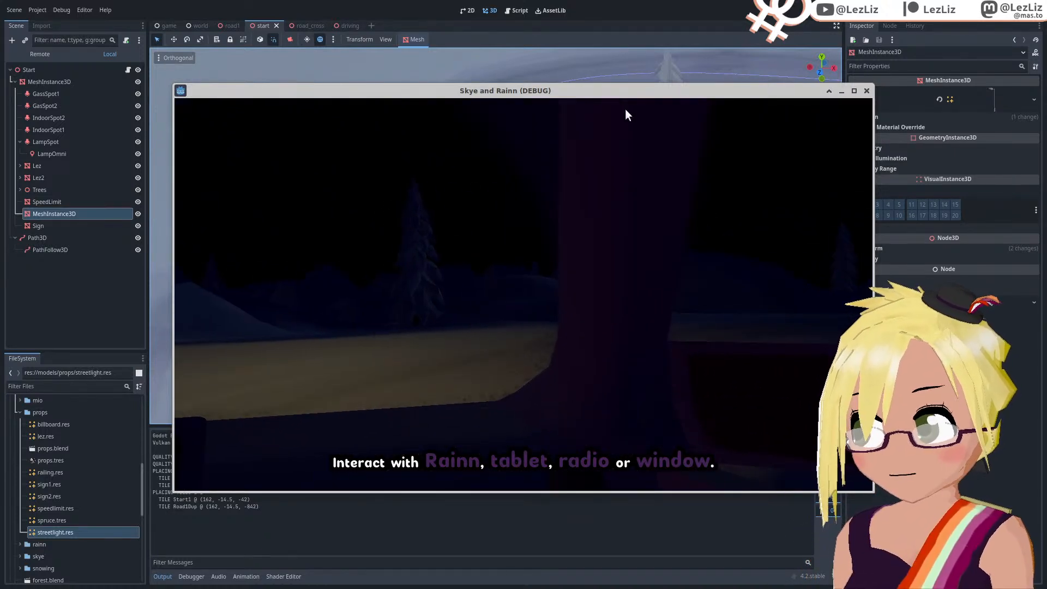
click(866, 91)
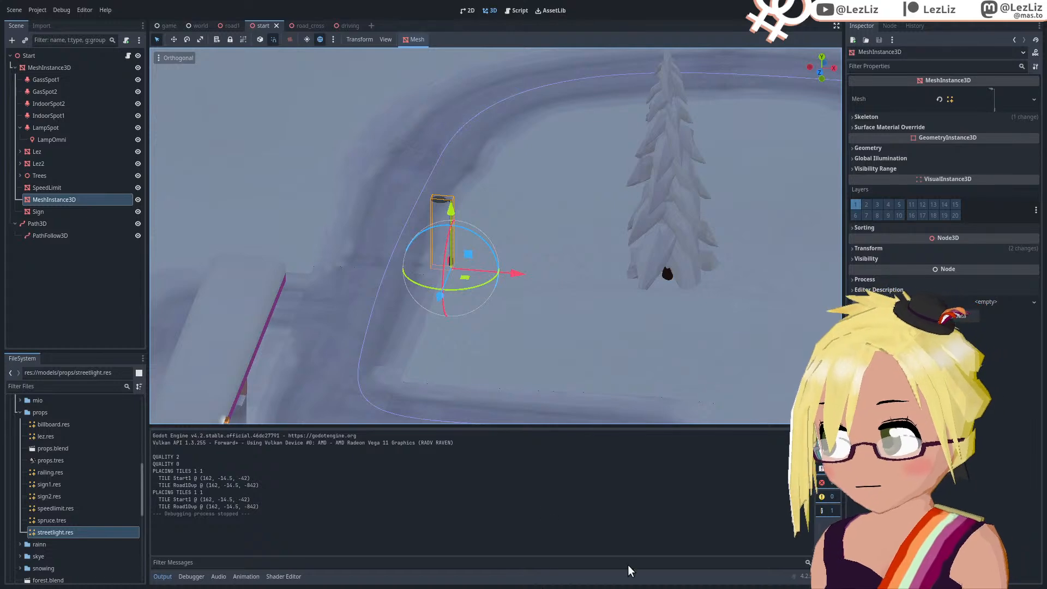
Step: Switch to Blender and scale the entire streetlight mesh by 1.5 in Edit Mode
key(alt+Tab)
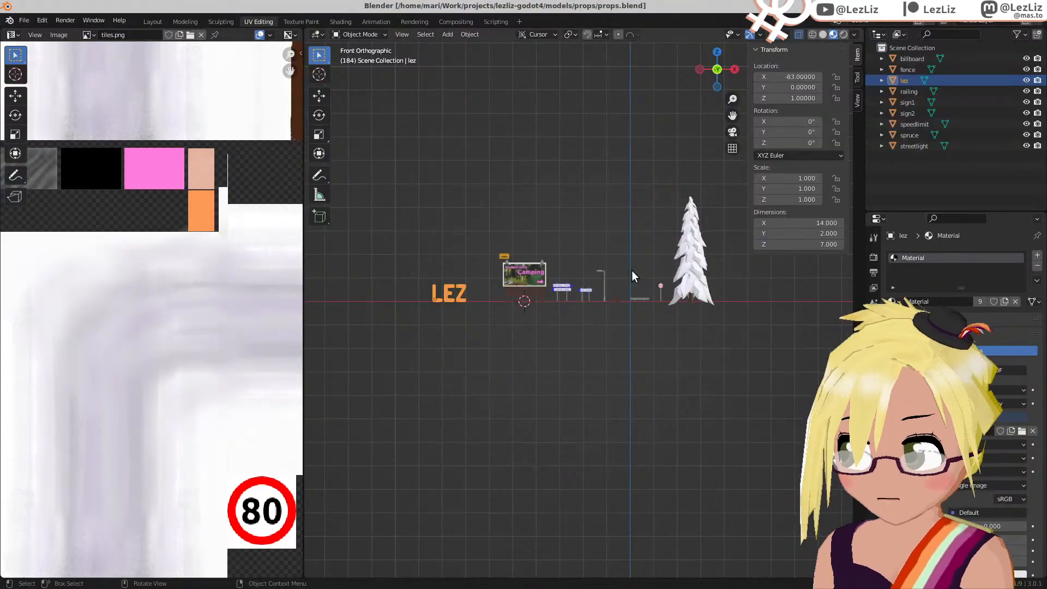
scroll(627, 266, up, 2)
click(620, 247)
scroll(611, 252, up, 3)
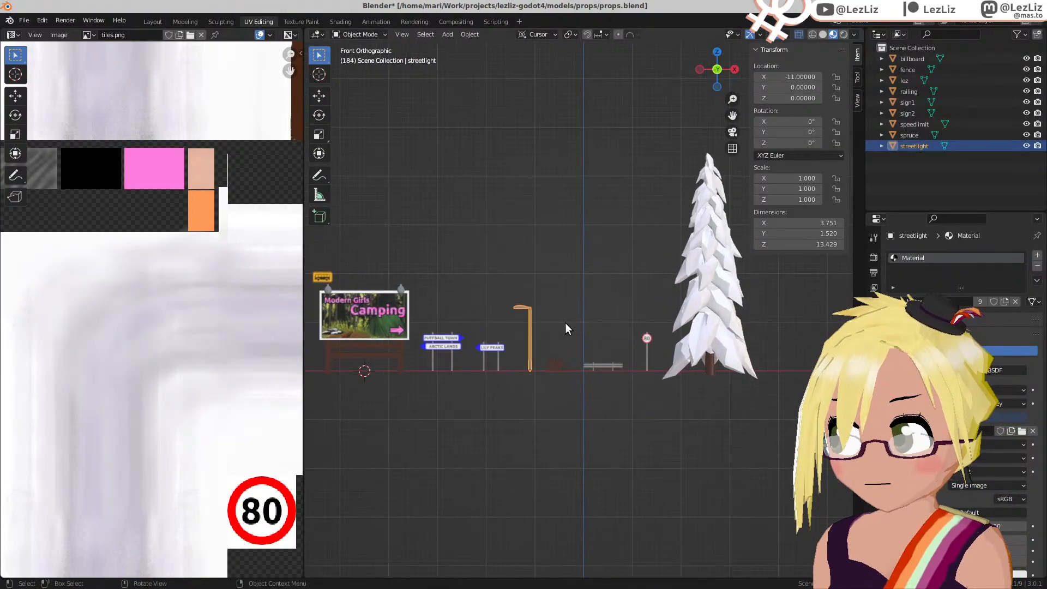
key(Tab)
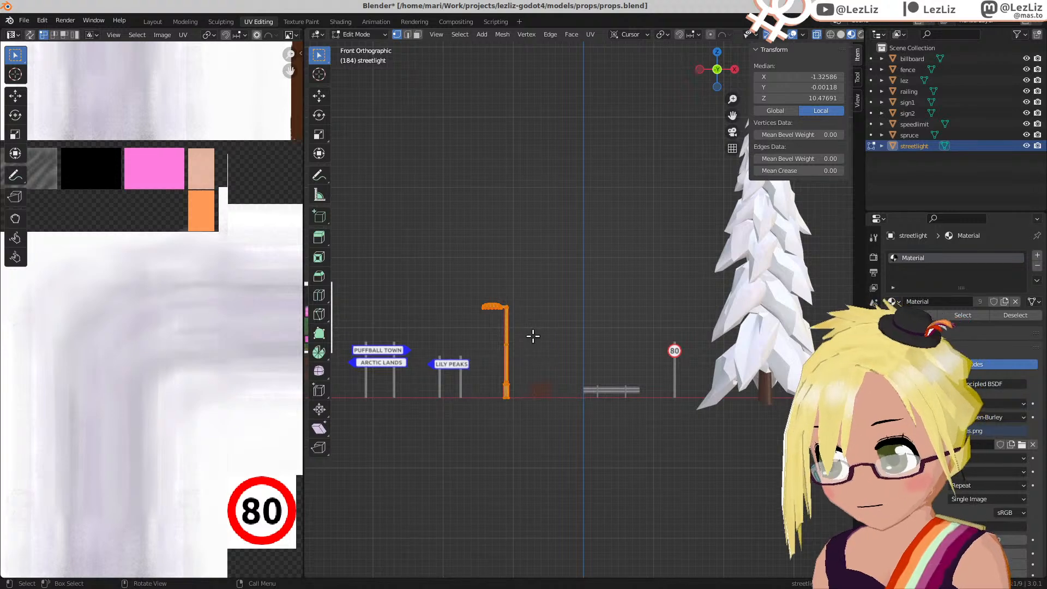
text(s)
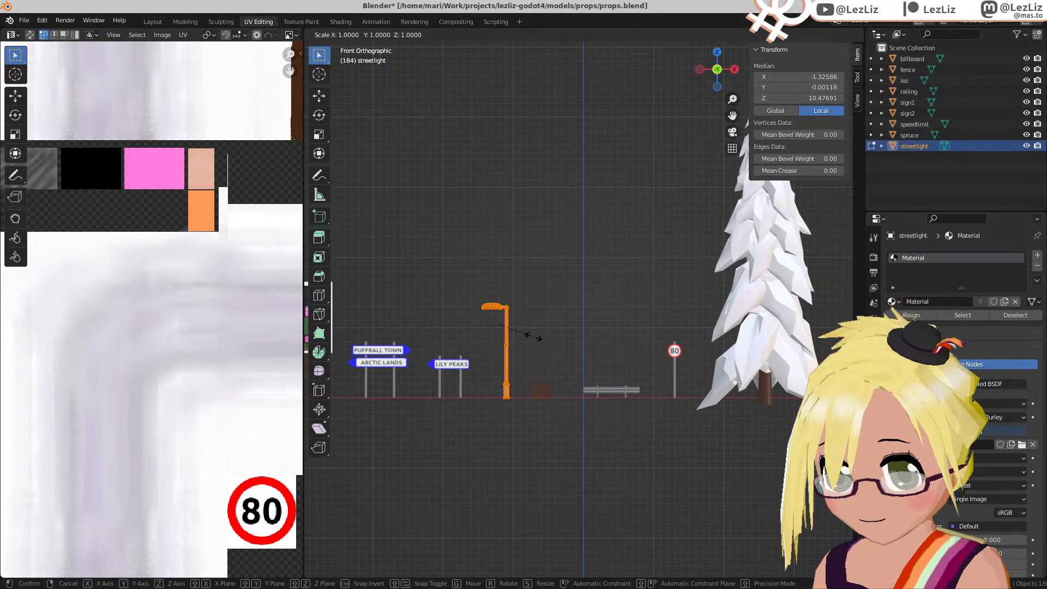
text(1.5)
key(Return)
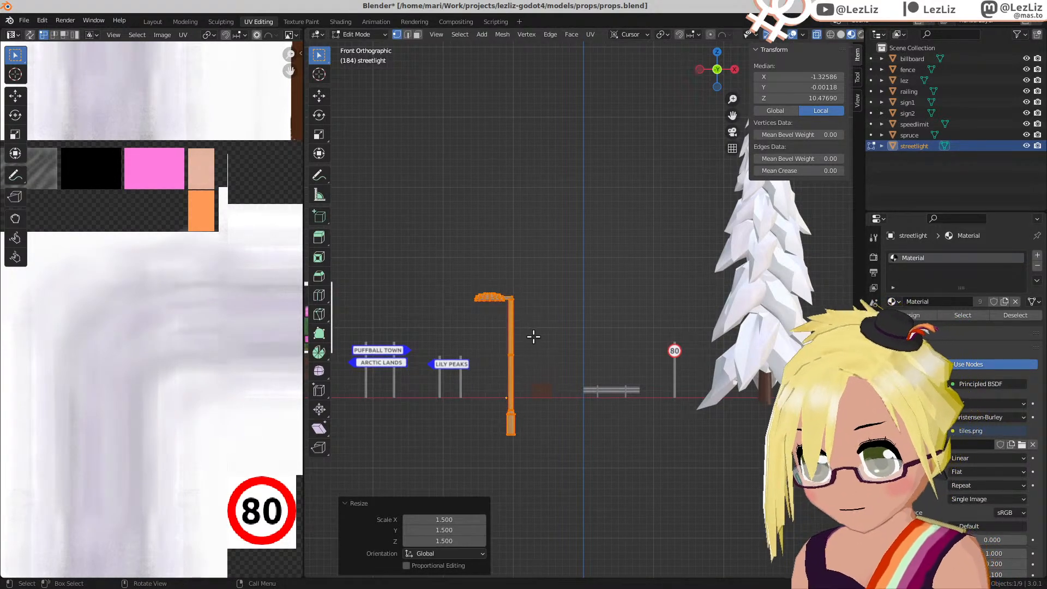
Step: Move the streetlight mesh up about 5.4 units so its base stands on the ground line, and save props.blend
scroll(534, 337, up, 2)
key(g)
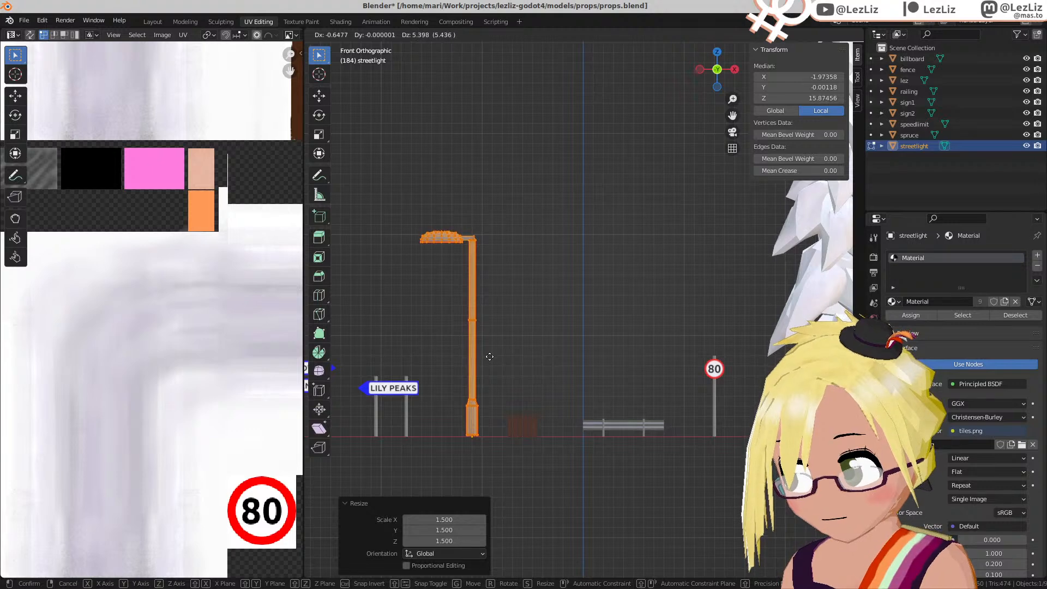
click(490, 356)
key(Tab)
scroll(533, 363, down, 3)
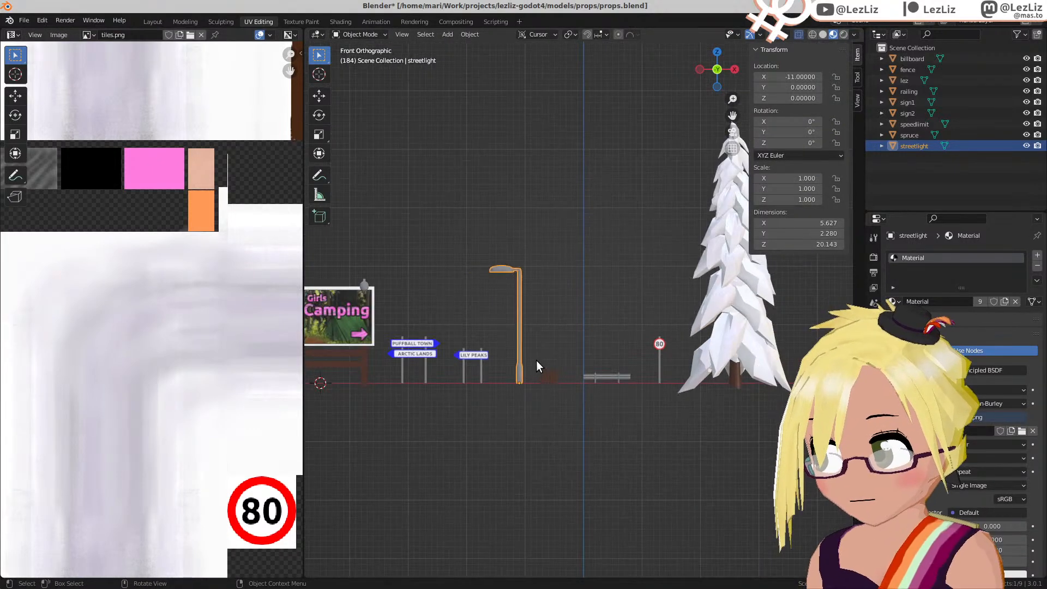
key(ctrl+s)
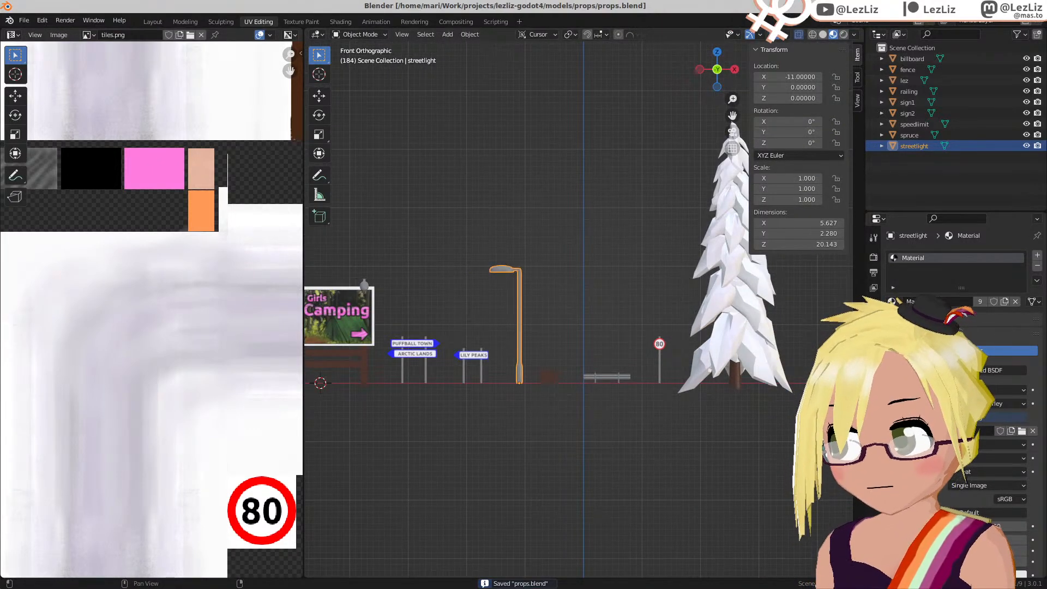
Step: Switch to Godot and rename the streetlight's mesh node as LampPost
key(alt+Tab)
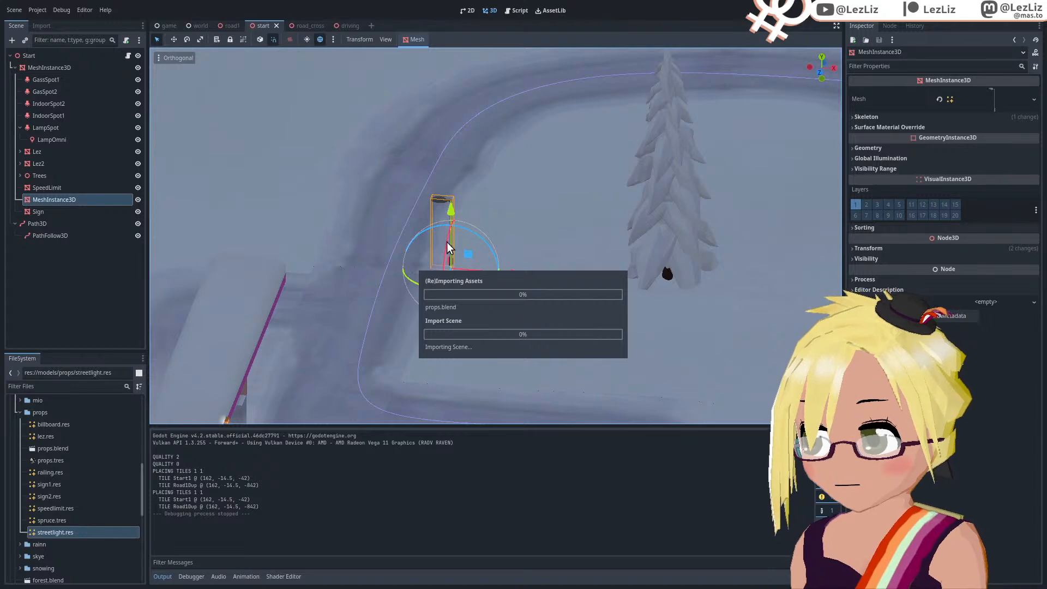
middle_drag(437, 246, 395, 223)
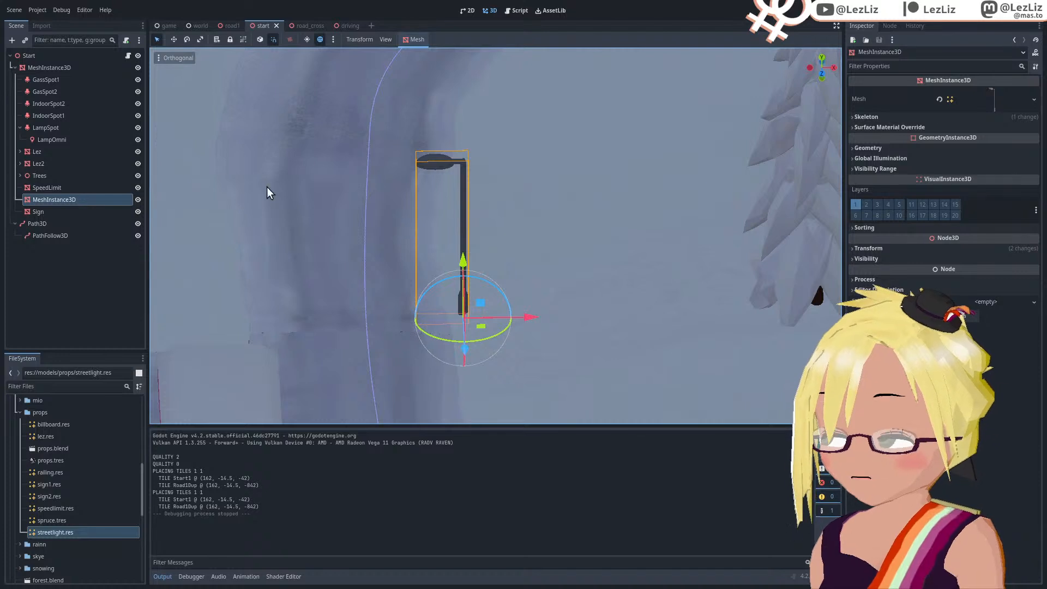
right_click(58, 202)
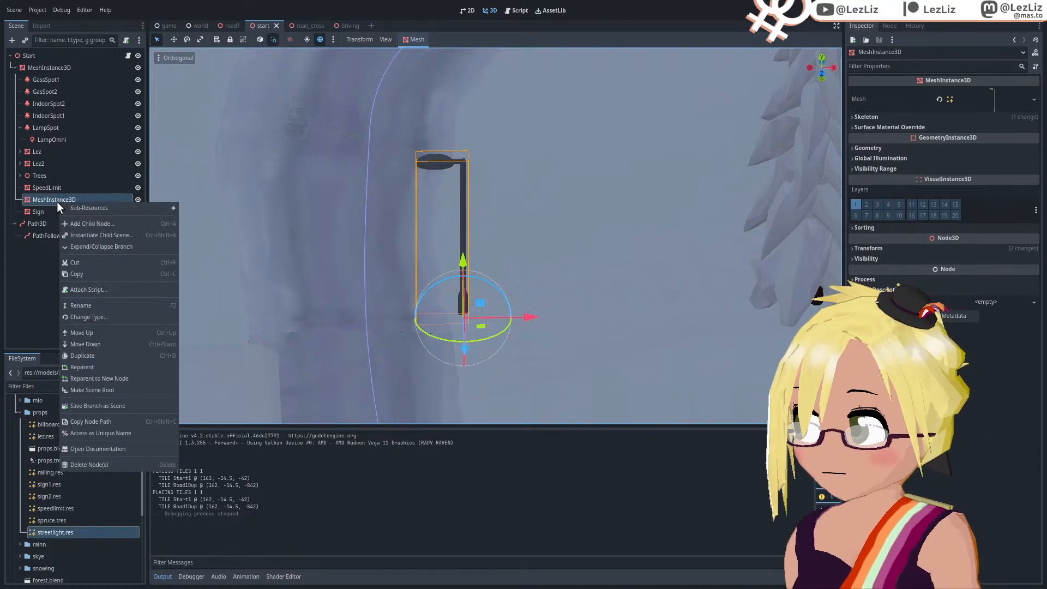
click(40, 201)
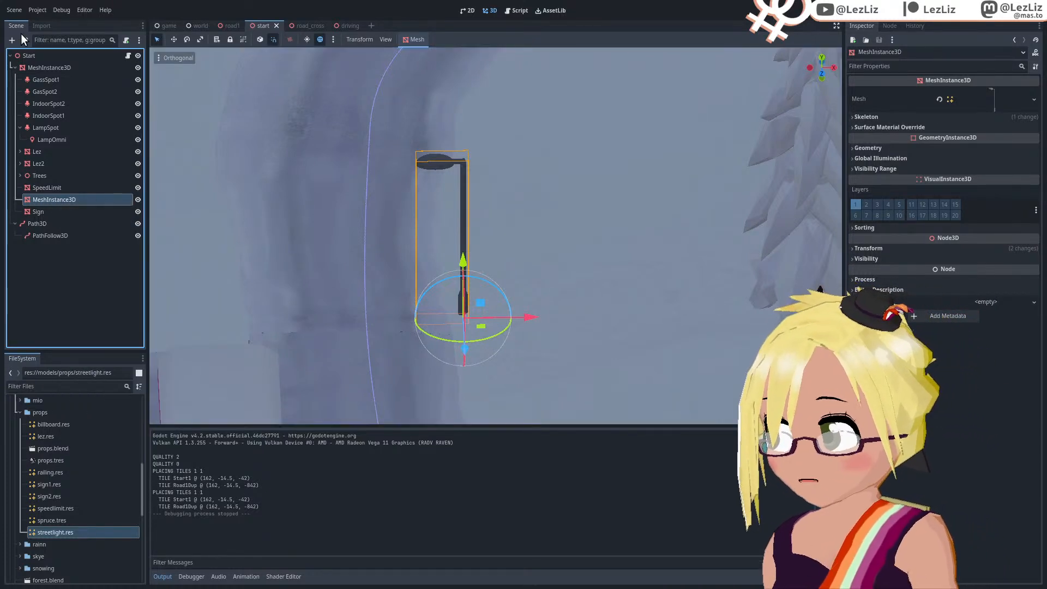
double_click(46, 202)
text(La)
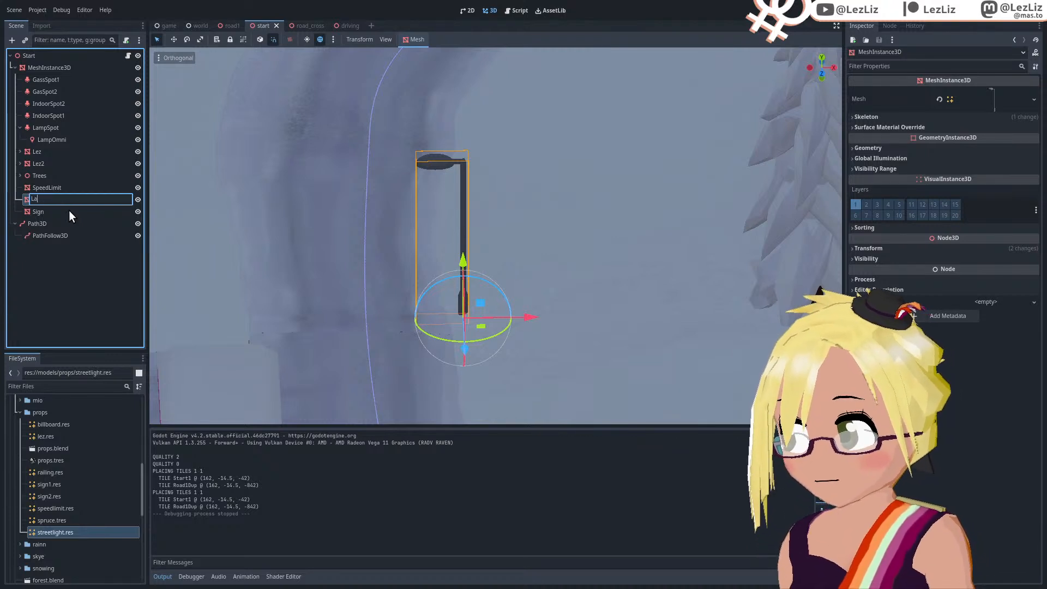
text(mppos)
key(BackSpace)
key(BackSpace)
key(BackSpace)
text(Post)
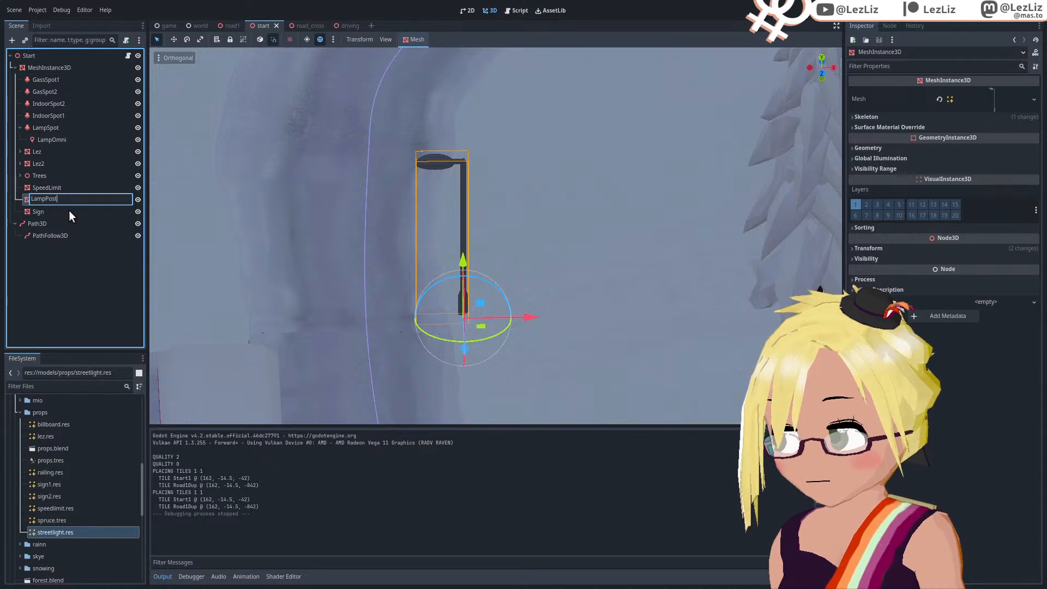
key(Return)
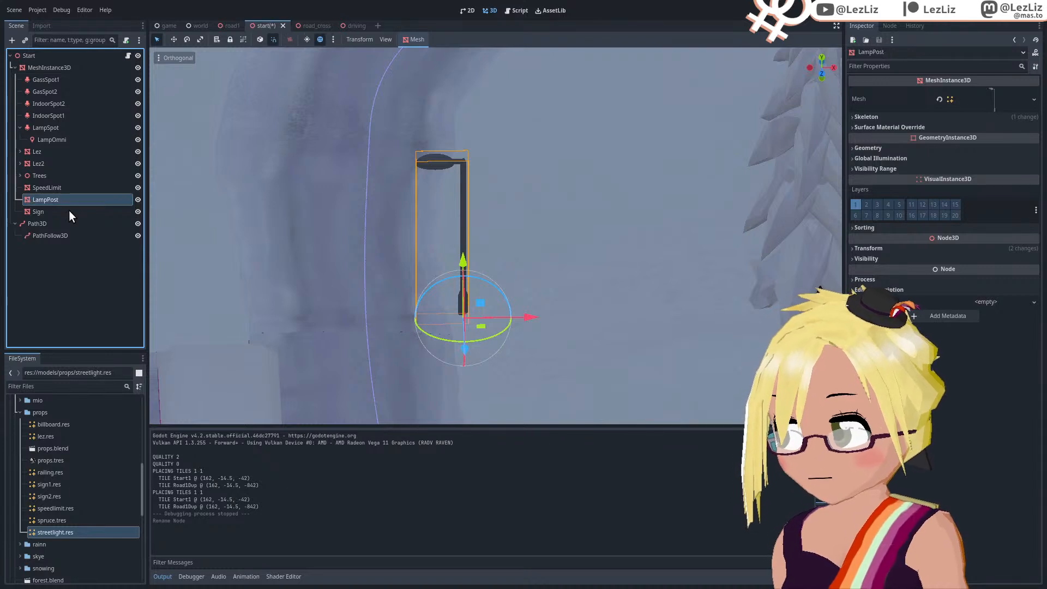
Step: Add a SpotLight3D as a child of LampPost and move it up and over to the lamp head
click(11, 41)
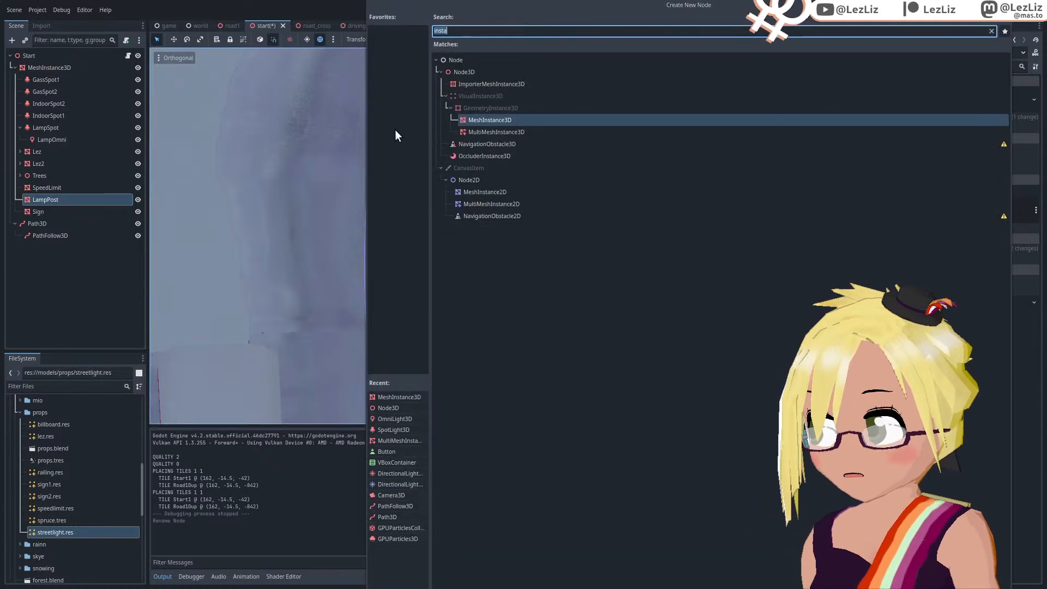
text(spotli)
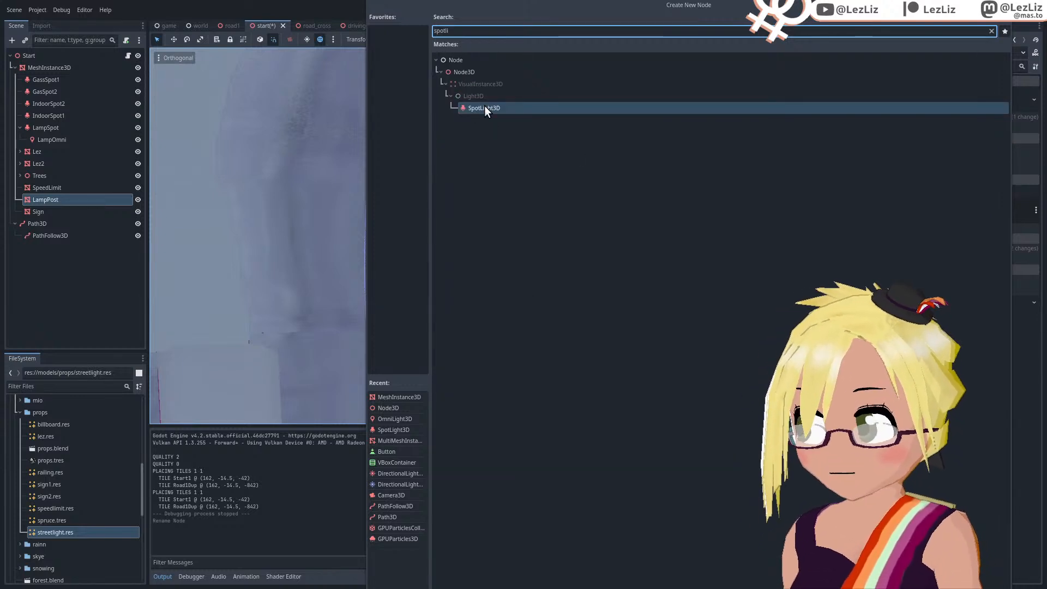
double_click(484, 108)
drag(461, 245, 459, 107)
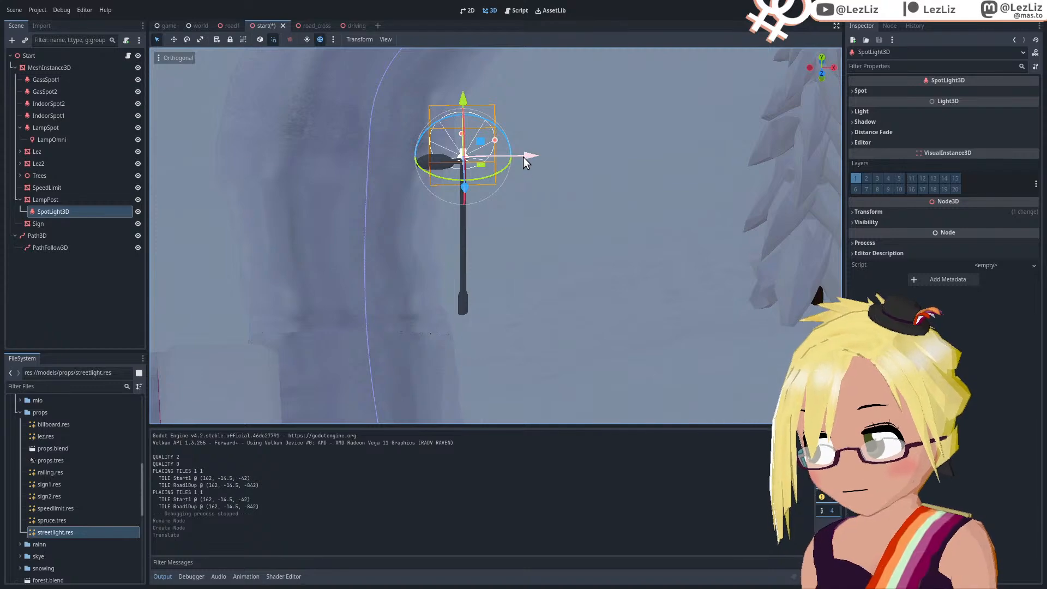
drag(528, 158, 493, 159)
Step: Rotate the spotlight so its cone points straight down from the lamp head
middle_drag(402, 269, 586, 244)
scroll(625, 105, up, 4)
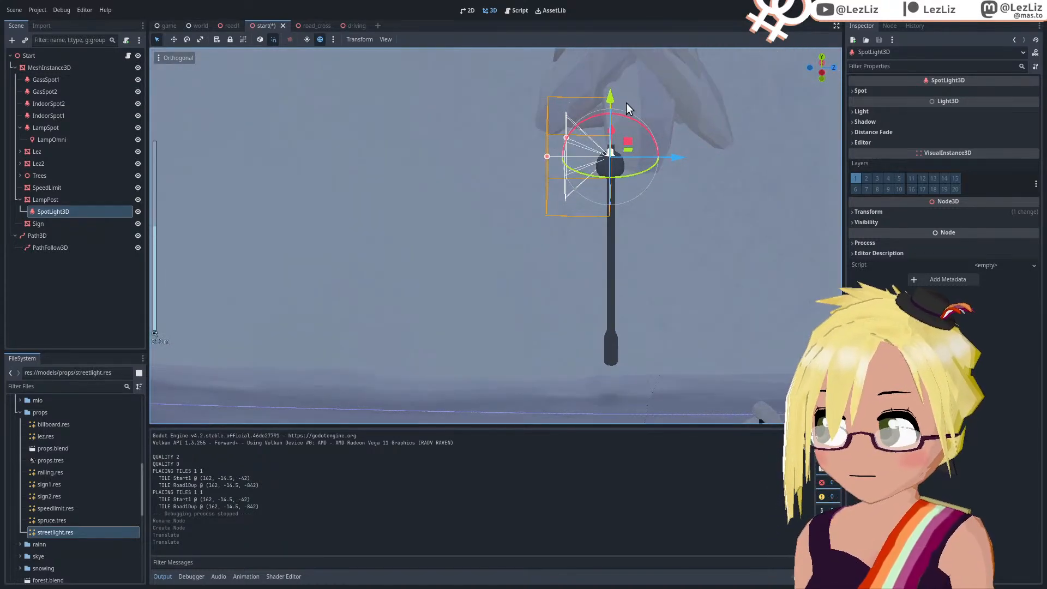
middle_drag(626, 103, 632, 77)
shift+middle_drag(625, 136, 603, 246)
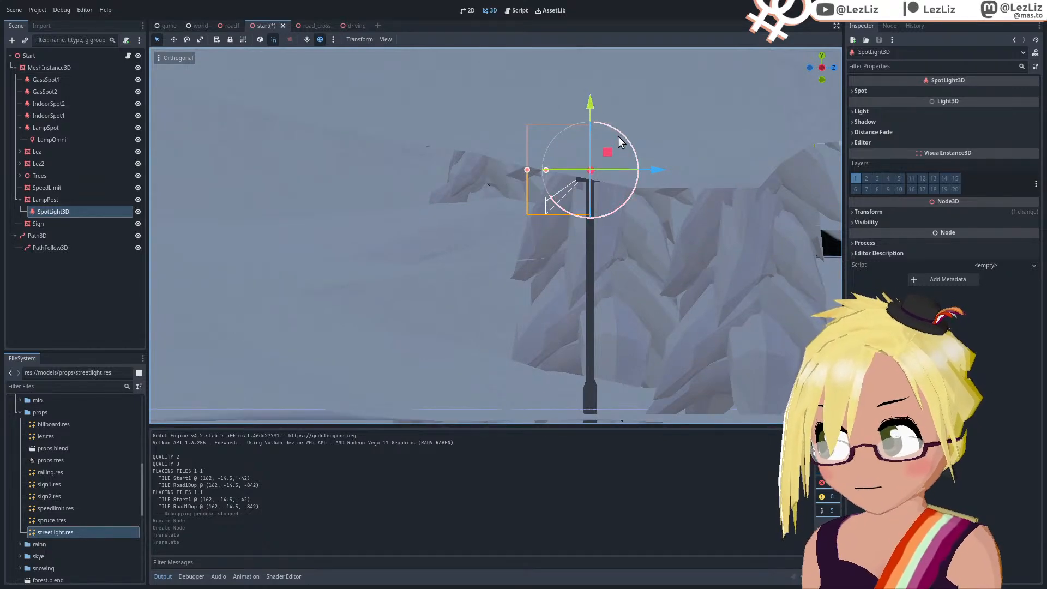
drag(617, 136, 553, 142)
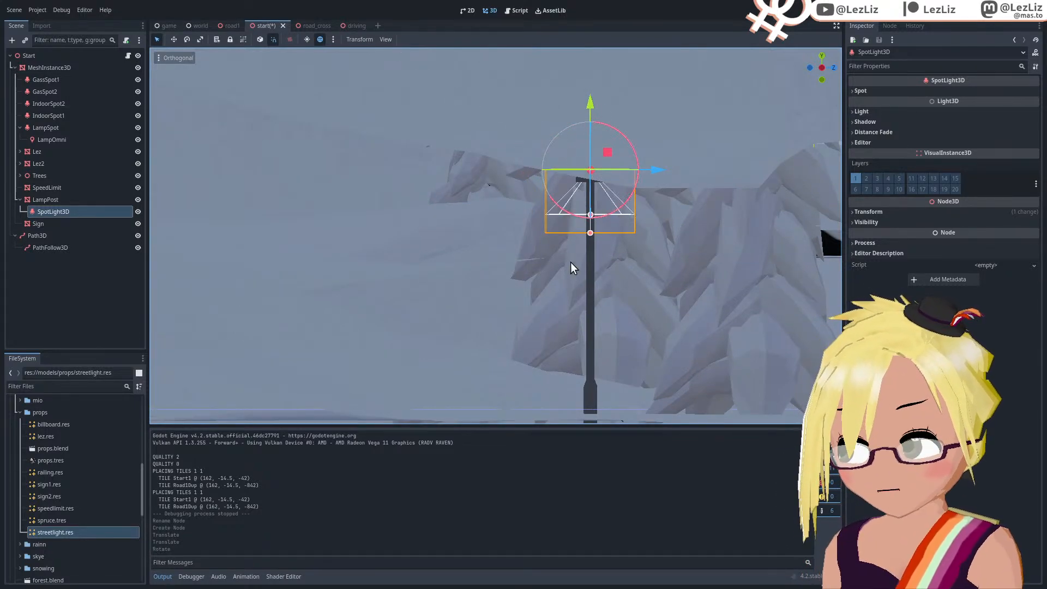
middle_drag(570, 263, 627, 324)
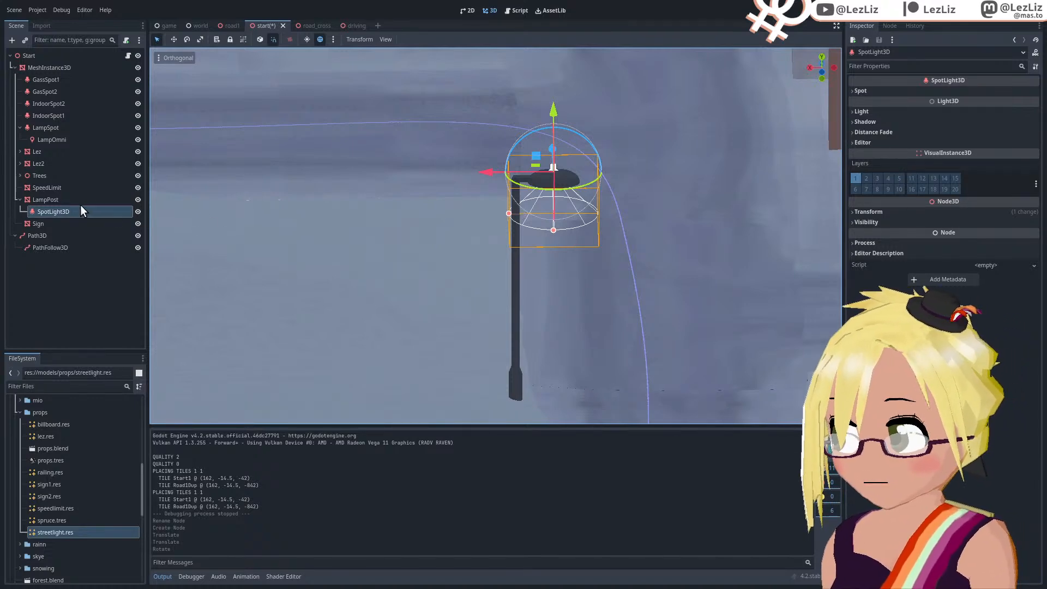
Step: Extend the streetlight spotlight's range to 30 m so its cone reaches past the ground
scroll(492, 256, down, 5)
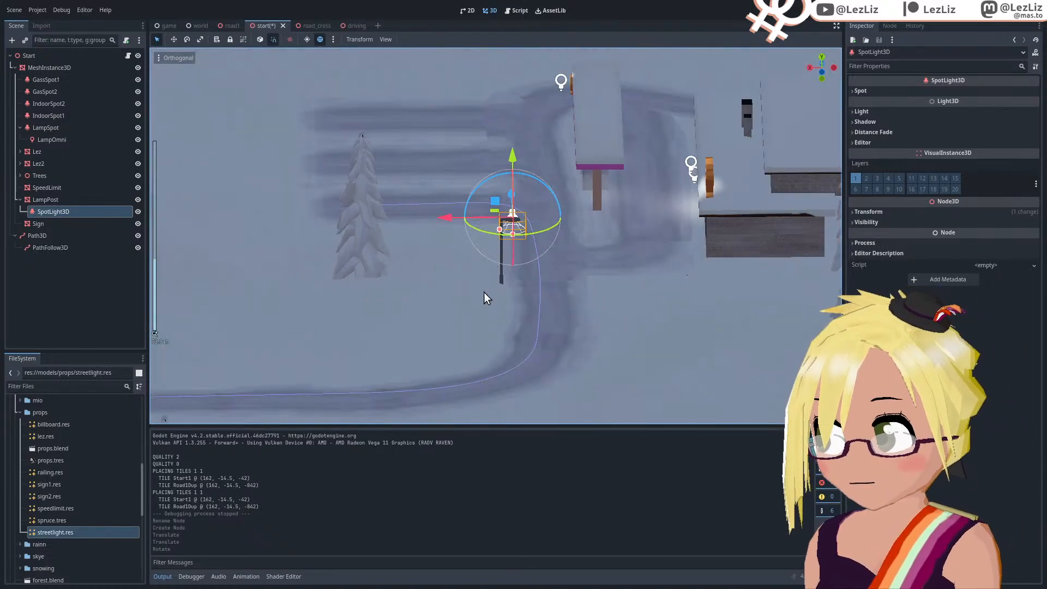
click(539, 309)
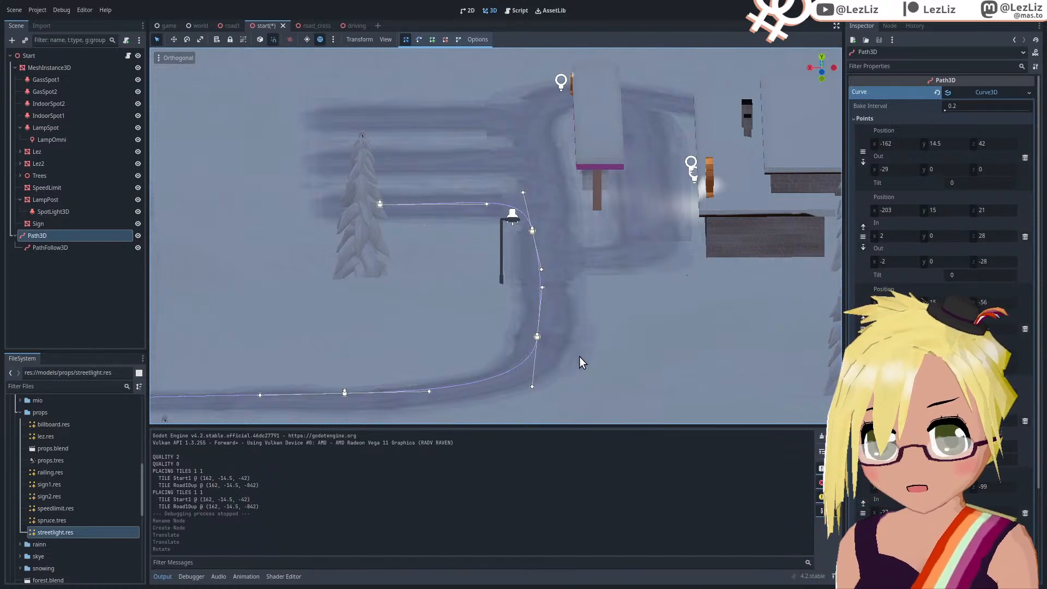
scroll(562, 284, up, 8)
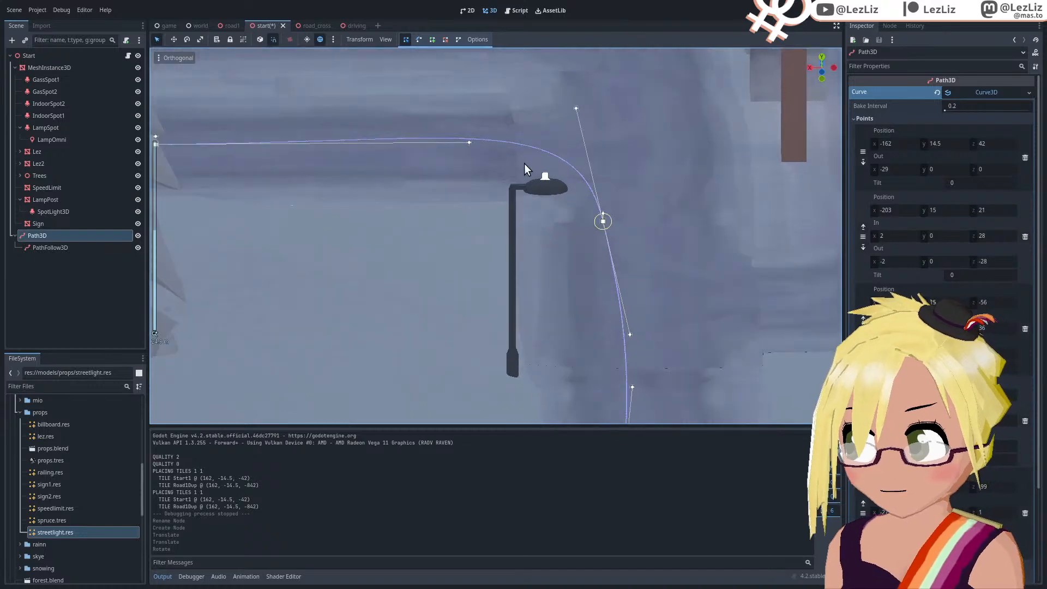
click(573, 144)
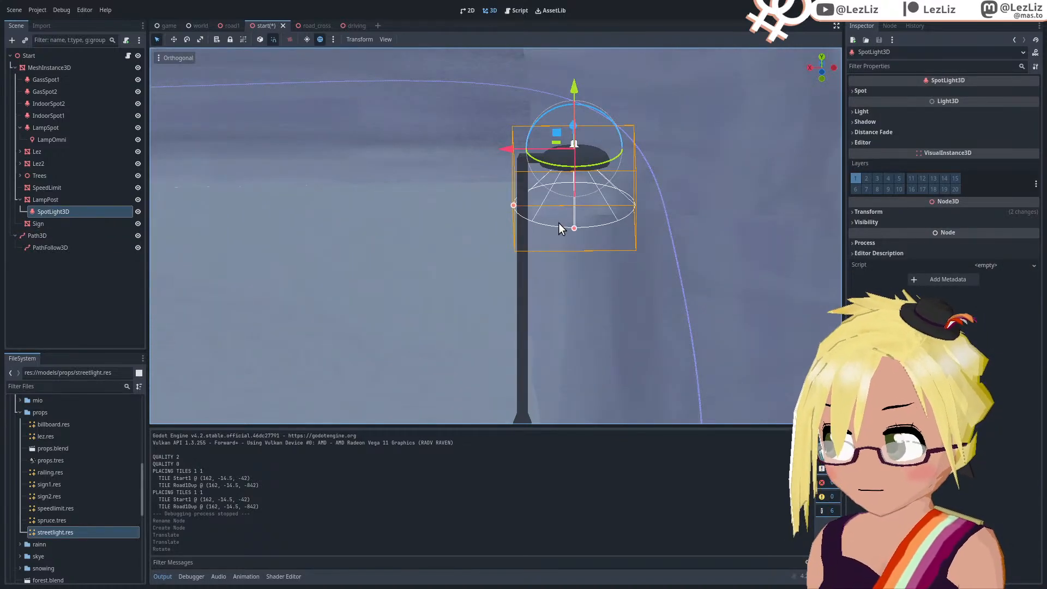
scroll(506, 214, down, 6)
middle_drag(475, 238, 471, 215)
shift+middle_drag(564, 248, 499, 252)
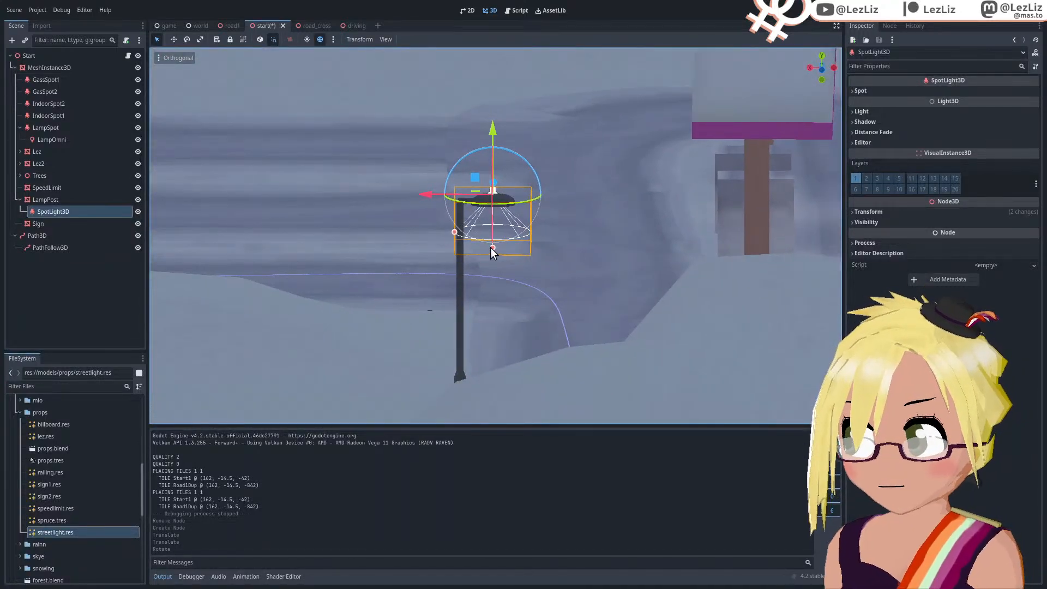
drag(492, 247, 496, 336)
scroll(496, 335, down, 1)
middle_drag(496, 335, 515, 348)
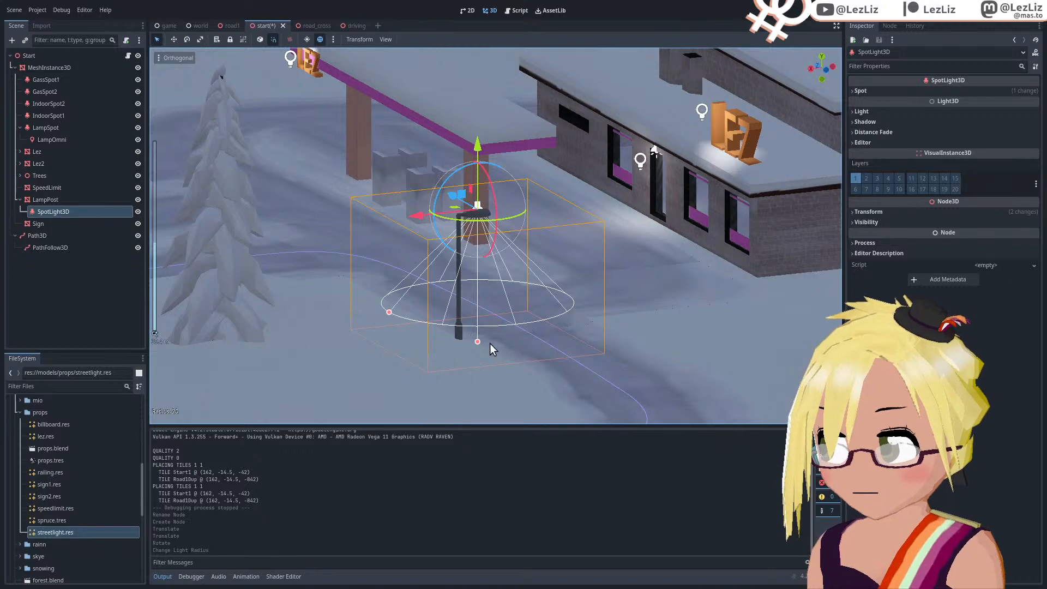
drag(489, 342, 496, 410)
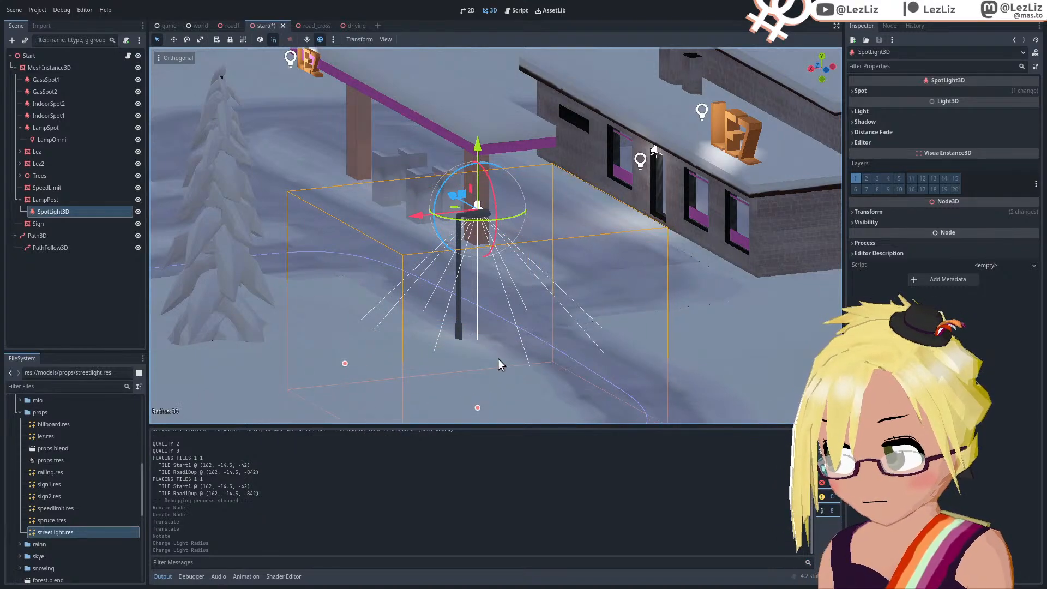
Step: Widen the spotlight's cone angle to about 46.14°
middle_drag(499, 360, 602, 219)
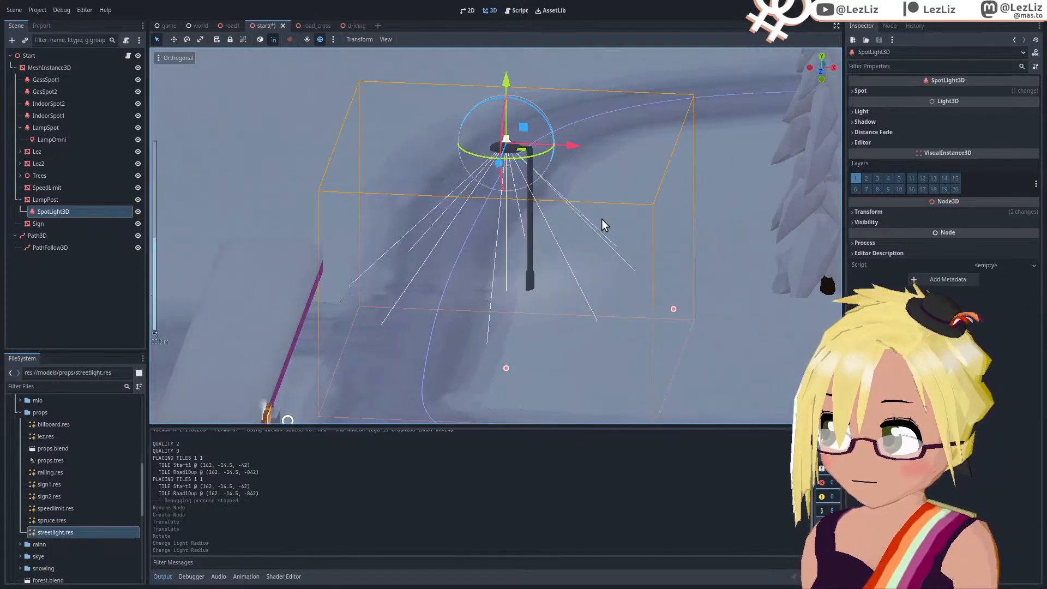
click(859, 90)
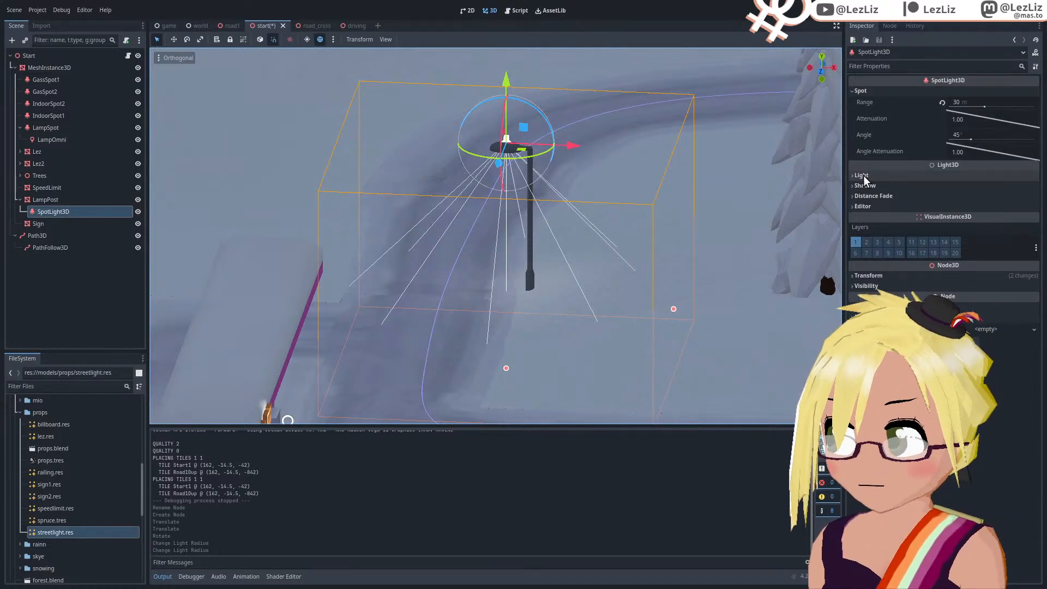
middle_drag(473, 184, 484, 162)
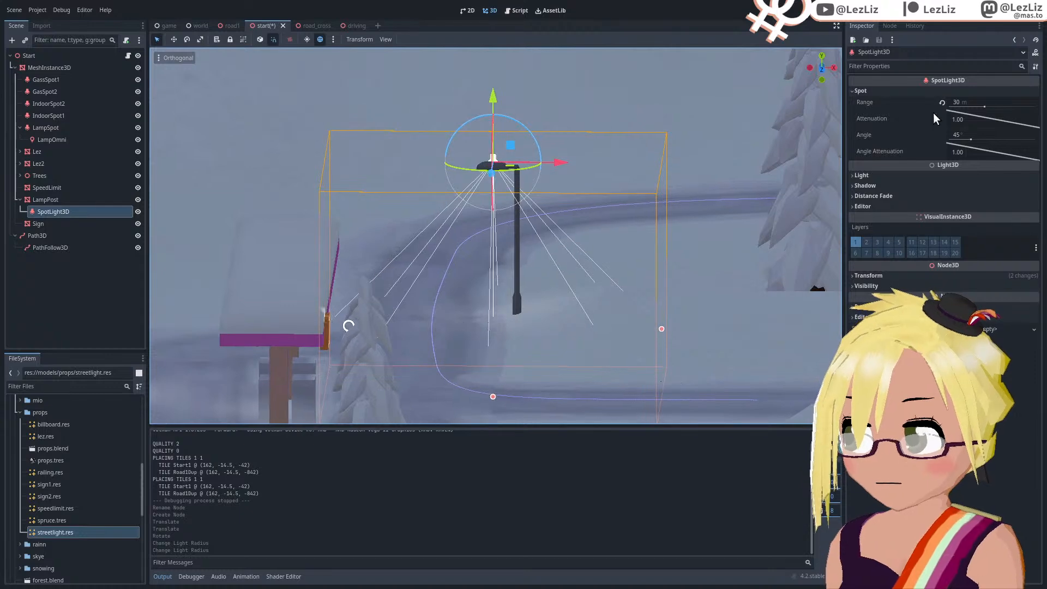
drag(970, 140, 971, 135)
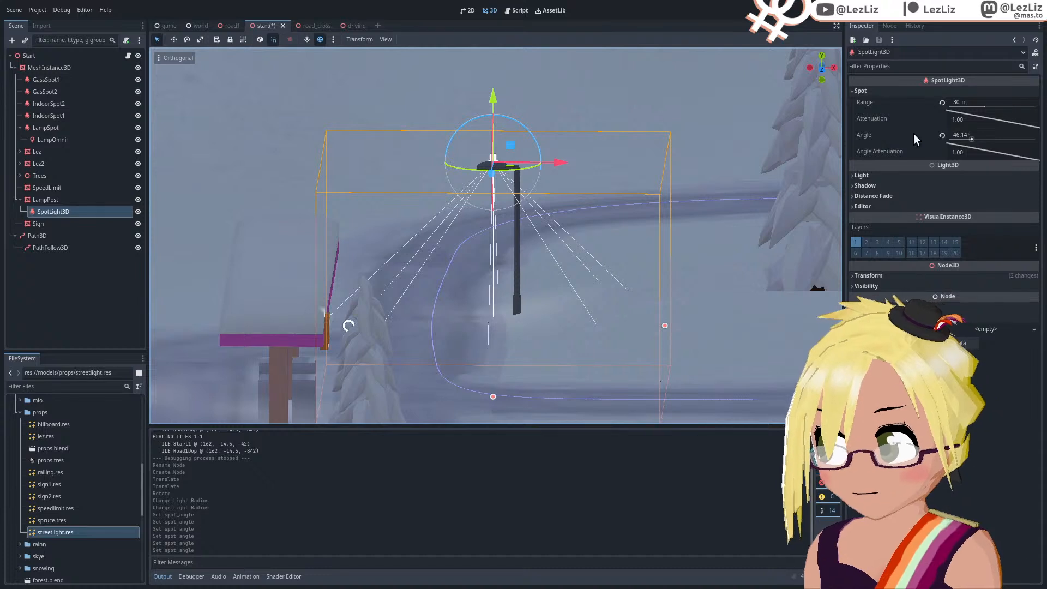
Step: Enable shadows for the streetlight's spotlight and save the start scene
click(862, 175)
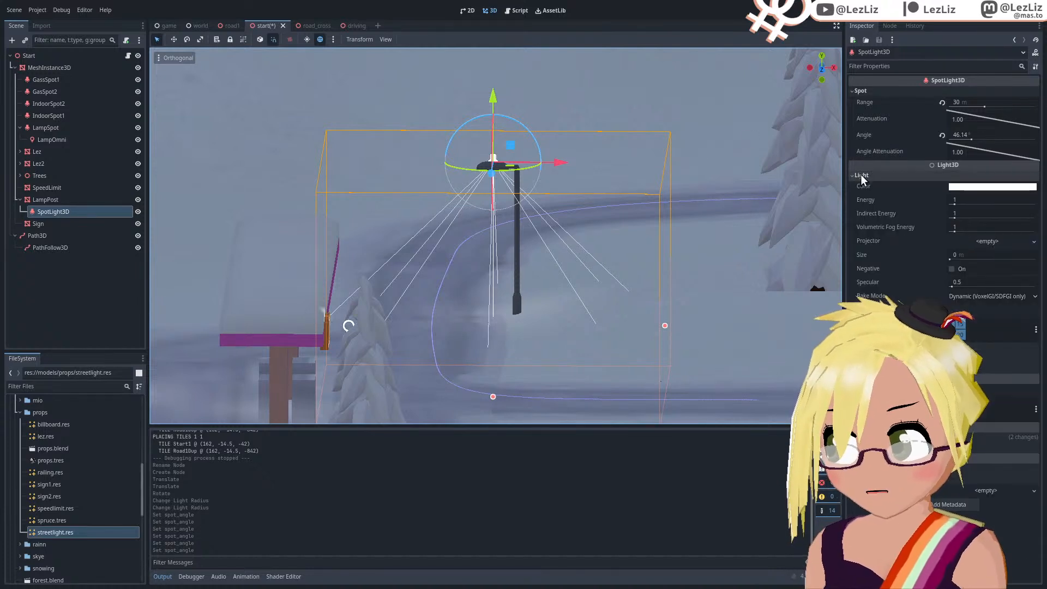
click(861, 176)
click(862, 183)
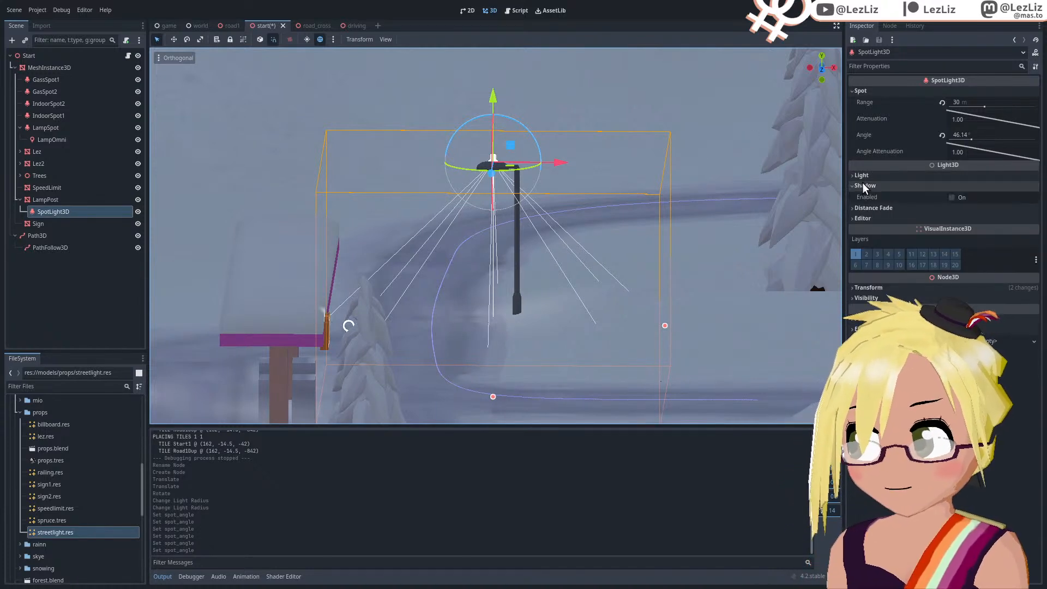
click(951, 197)
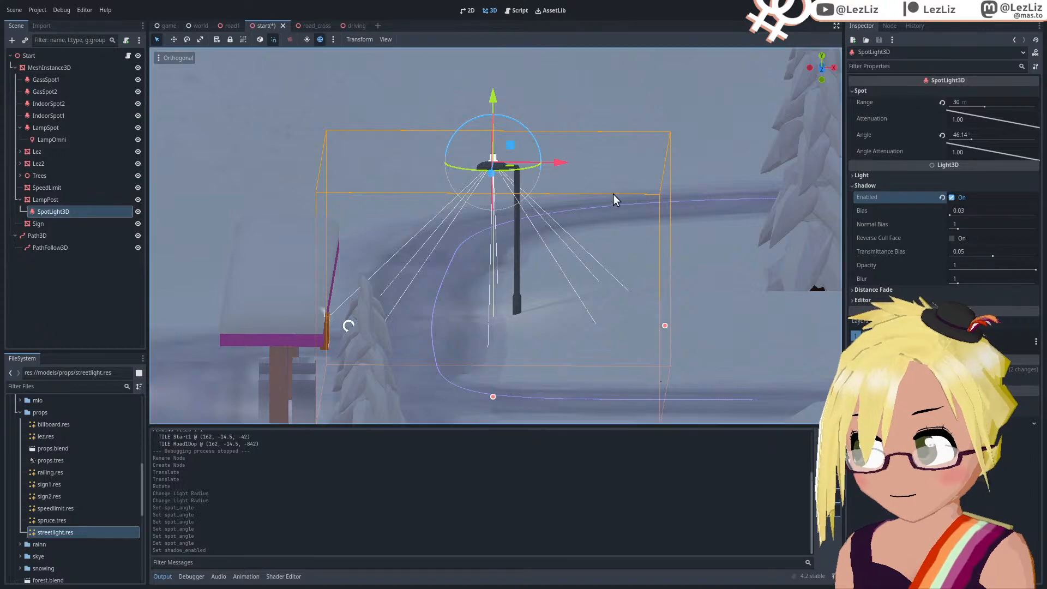
middle_drag(613, 194, 591, 215)
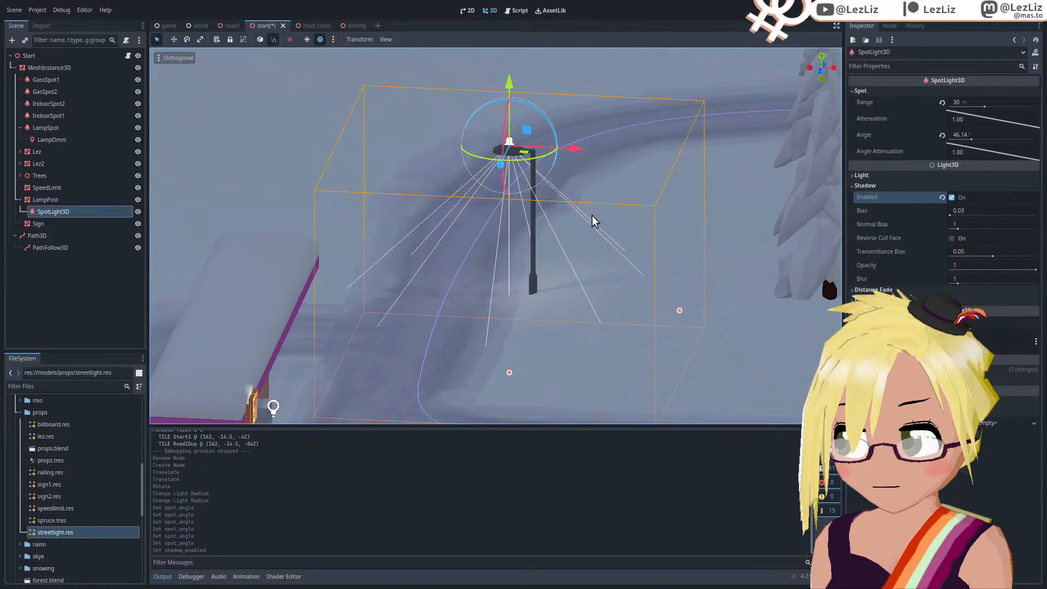
scroll(592, 215, down, 3)
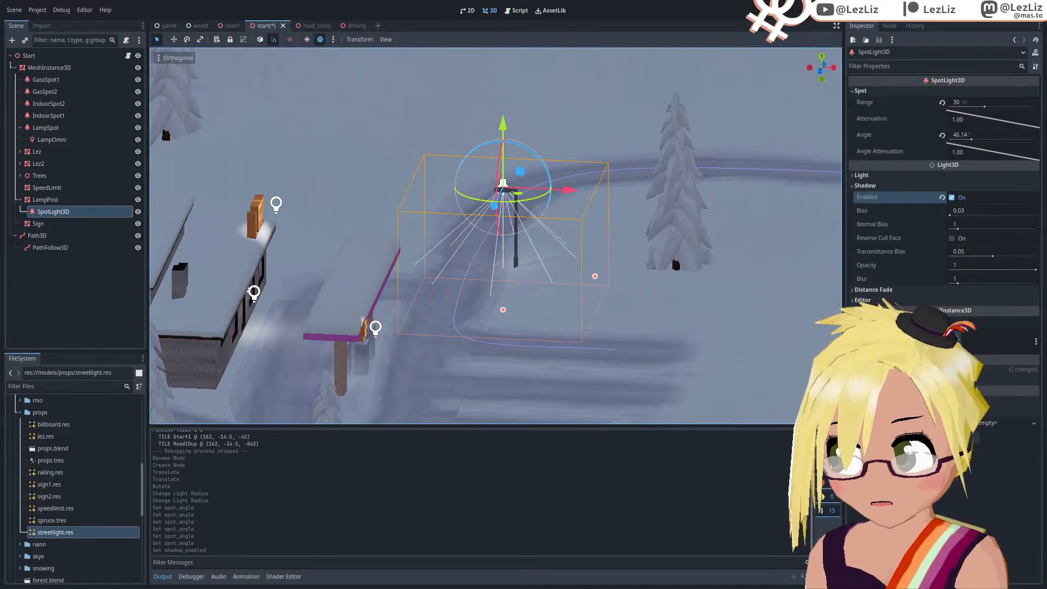
scroll(581, 237, up, 5)
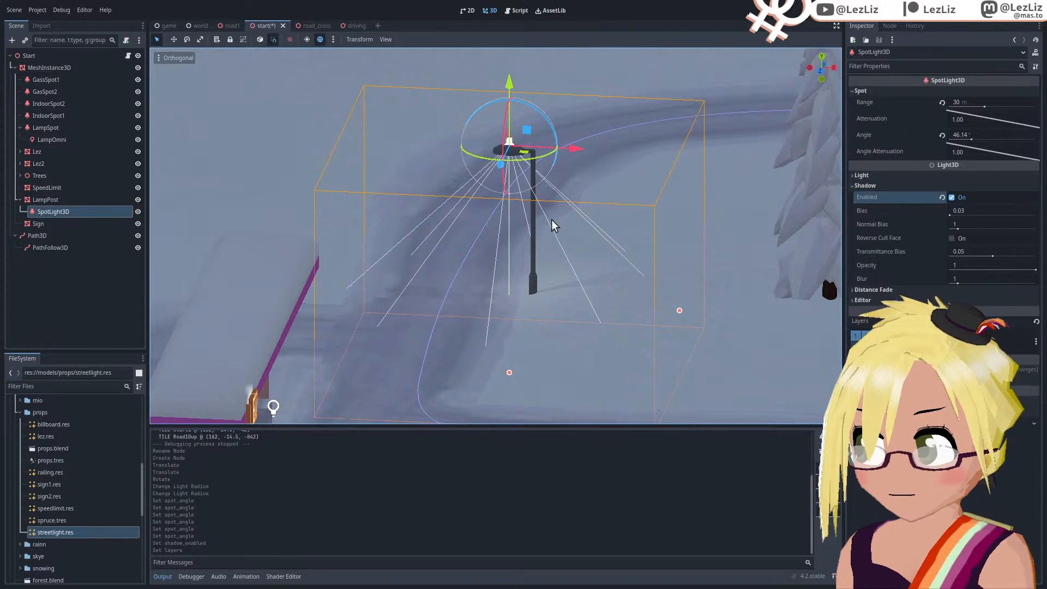
middle_drag(552, 219, 589, 255)
key(ctrl+s)
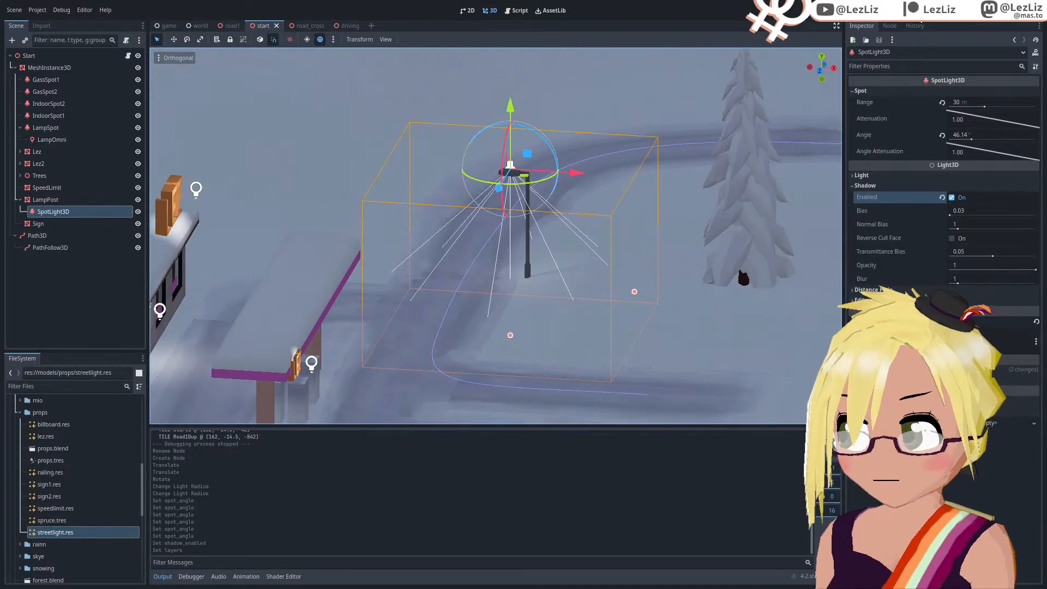
Step: Run the game and load the File 1 save to check the streetlight's lighting
key(F5)
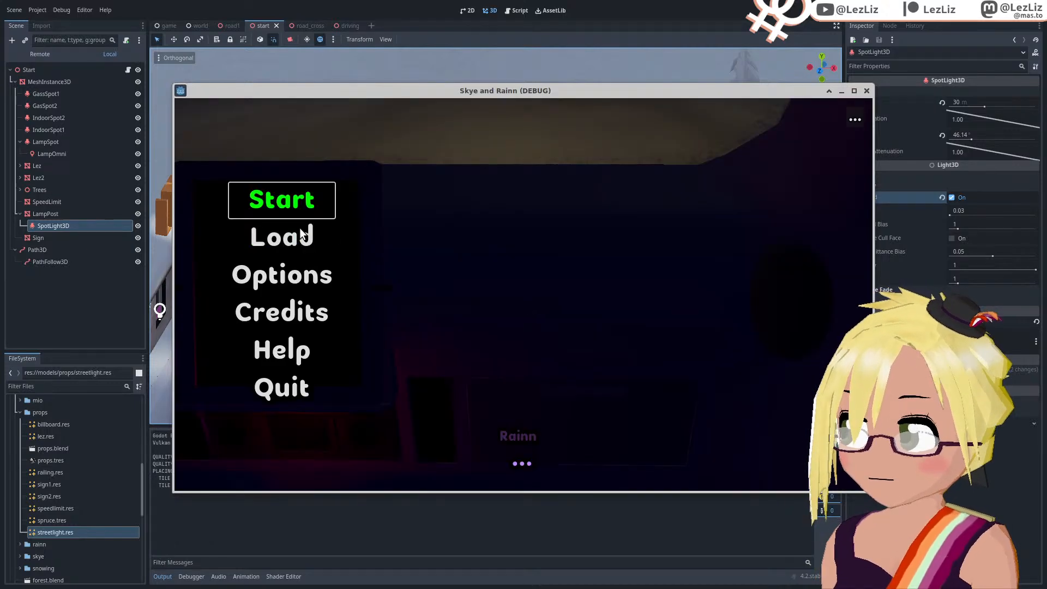
click(302, 233)
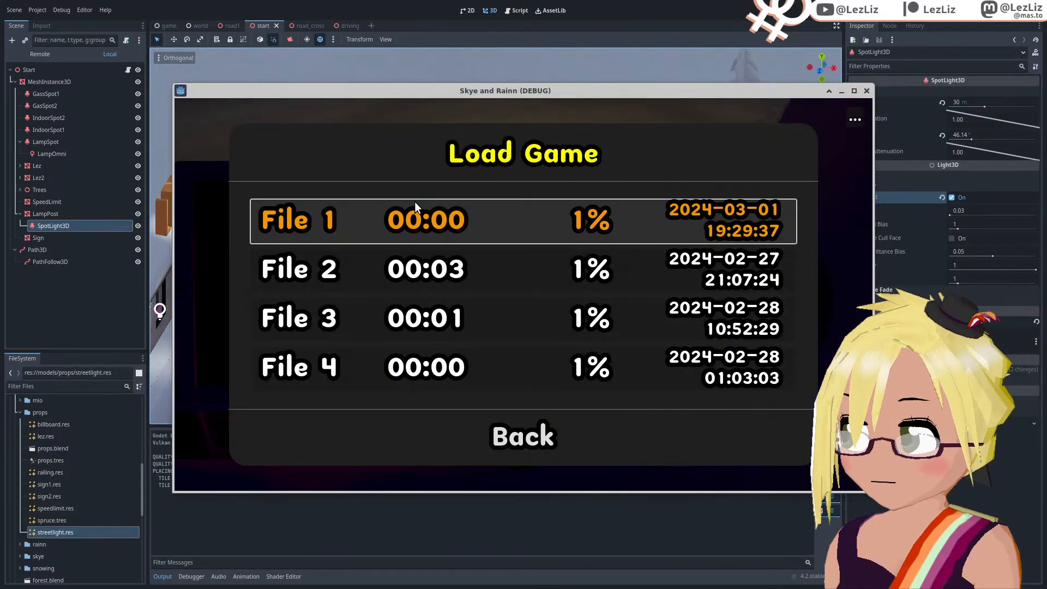
click(392, 224)
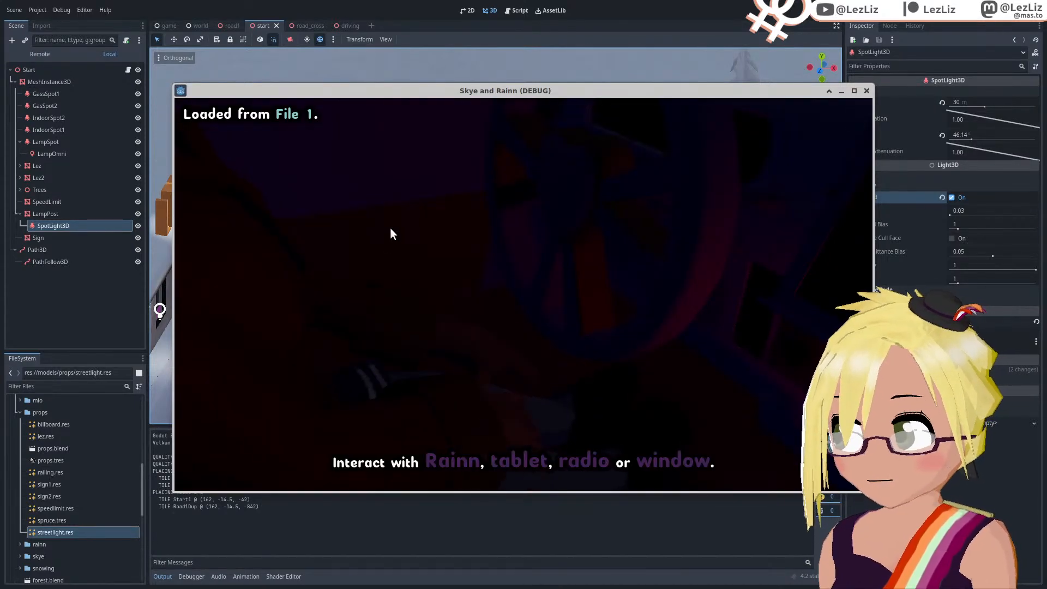
Step: Look toward the roadside in the running game to check the streetlight's lighting, and close the game
key(Right)
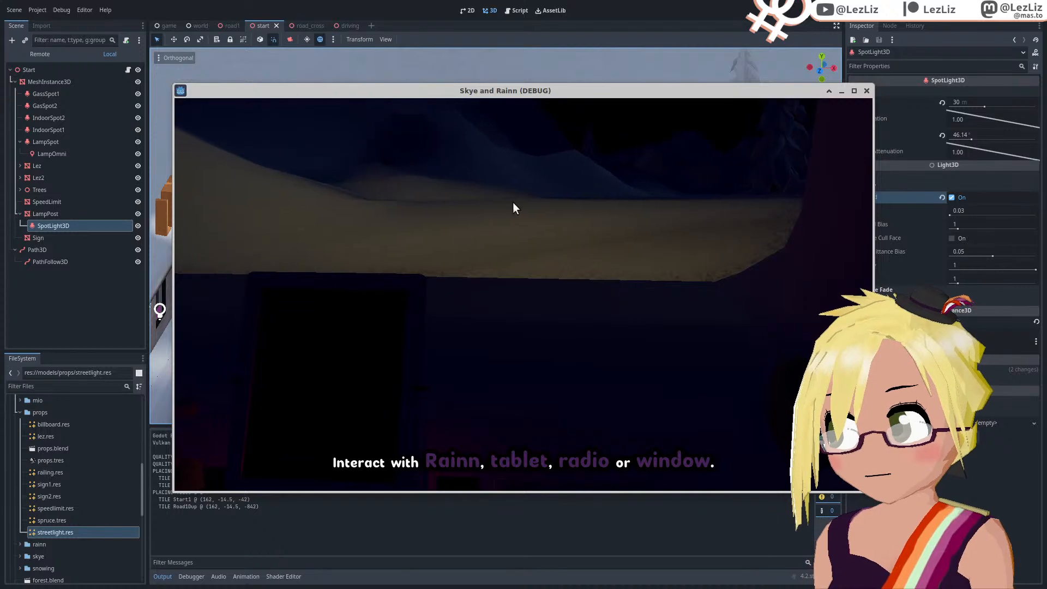
click(868, 91)
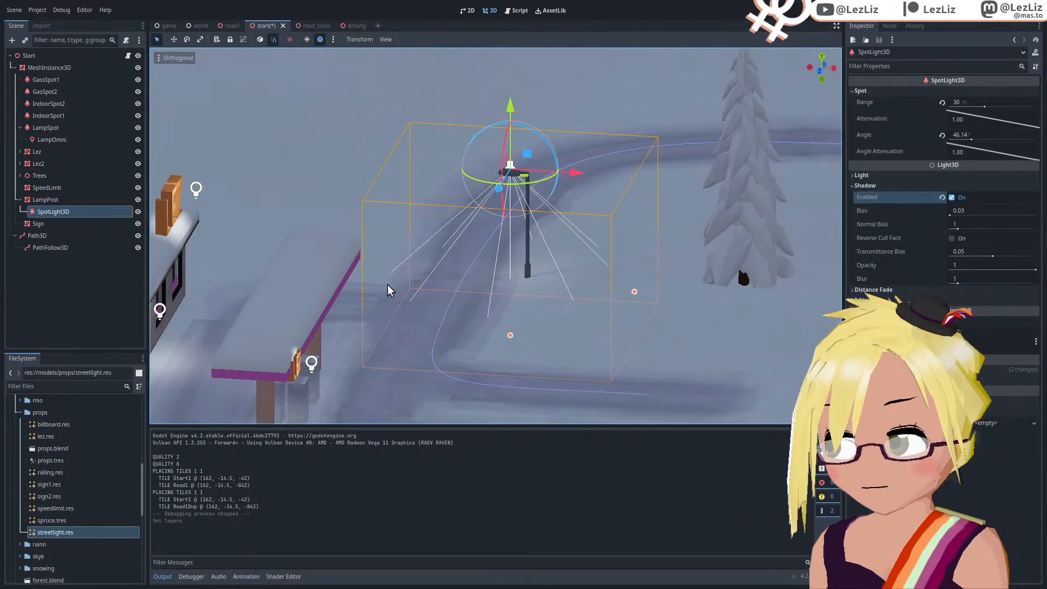
Step: Disable shadows for the streetlight's spotlight, check the light around the lamp post, and save the start scene
middle_drag(387, 284, 505, 297)
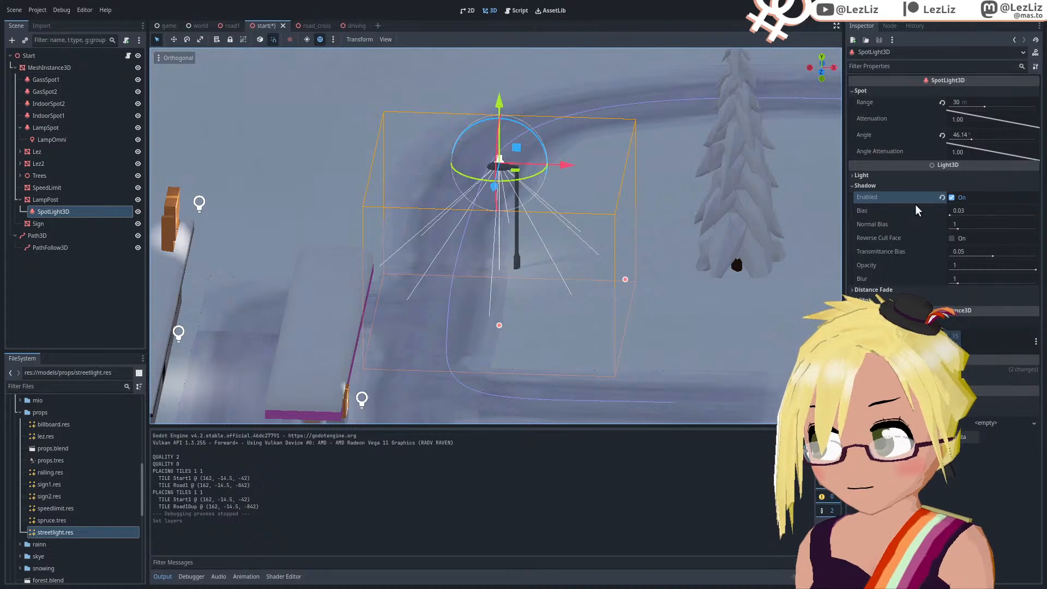
scroll(593, 187, up, 3)
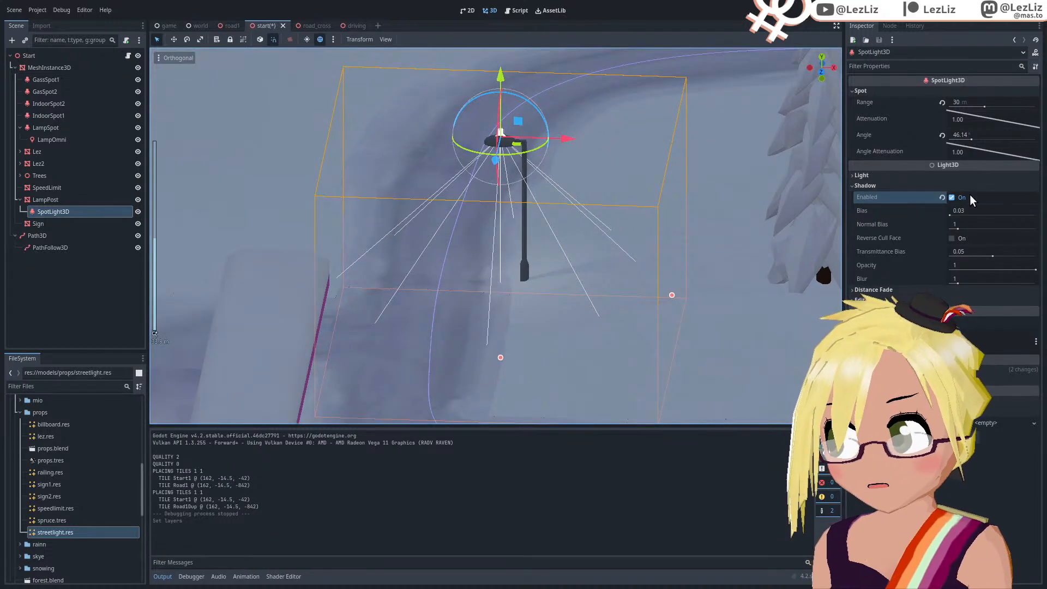
click(952, 198)
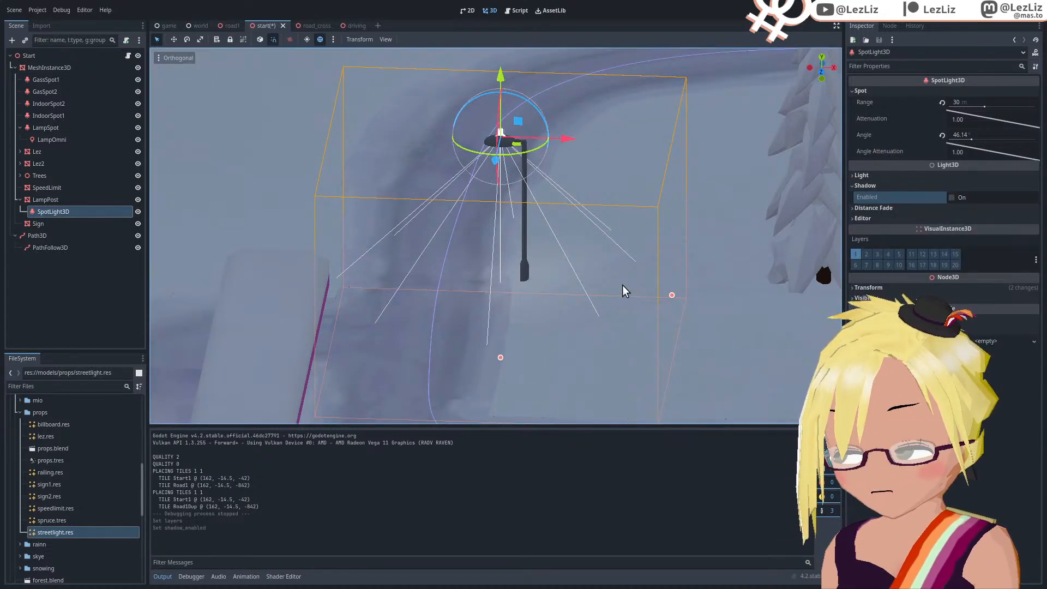
mouse_move(450, 289)
middle_down()
mouse_move(529, 297)
mouse_move(604, 284)
mouse_move(440, 301)
middle_up()
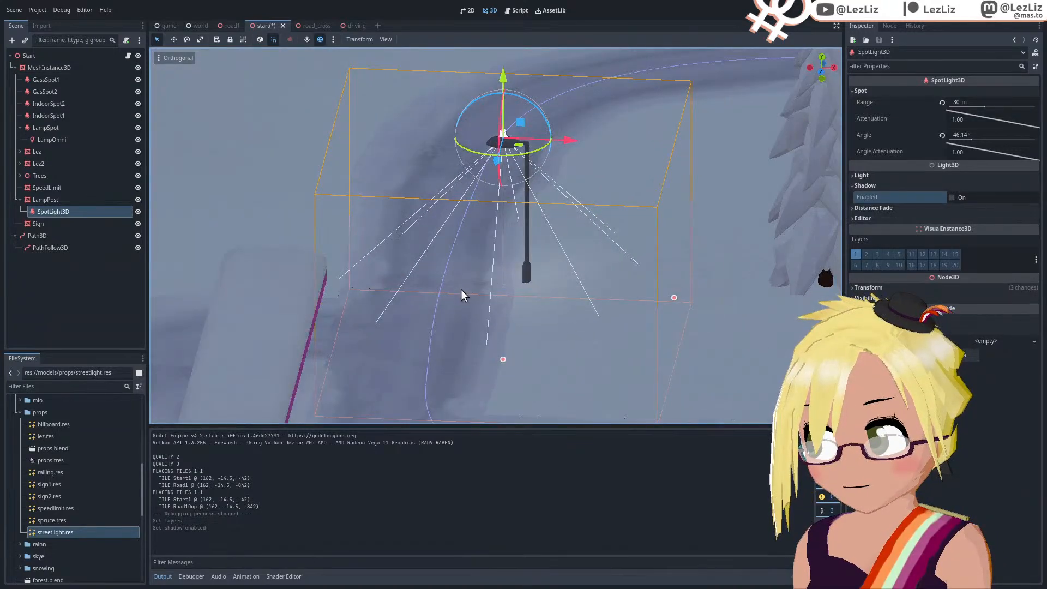
middle_drag(460, 289, 483, 293)
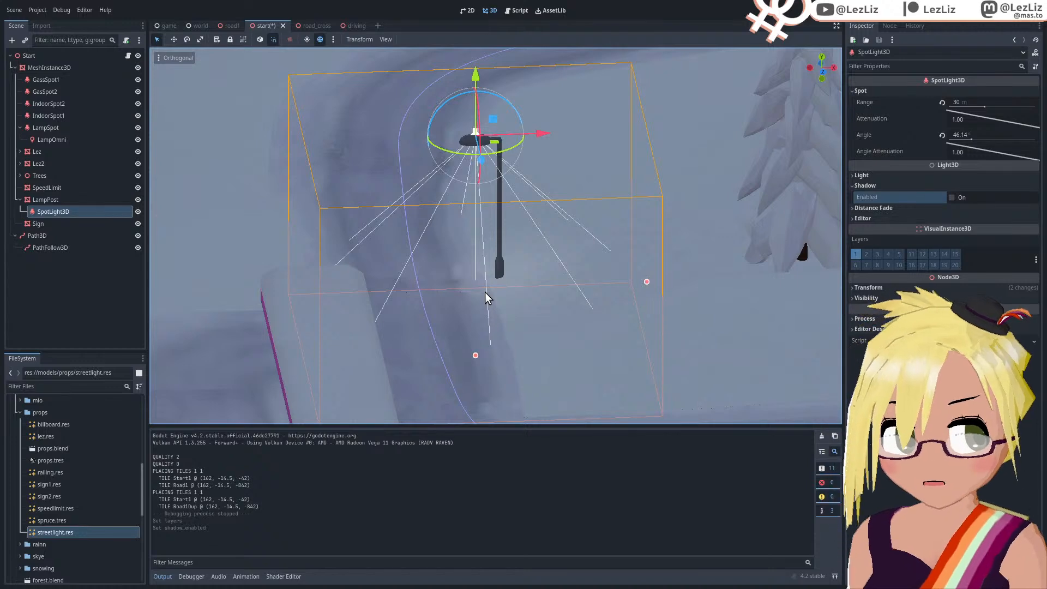
key(ctrl+s)
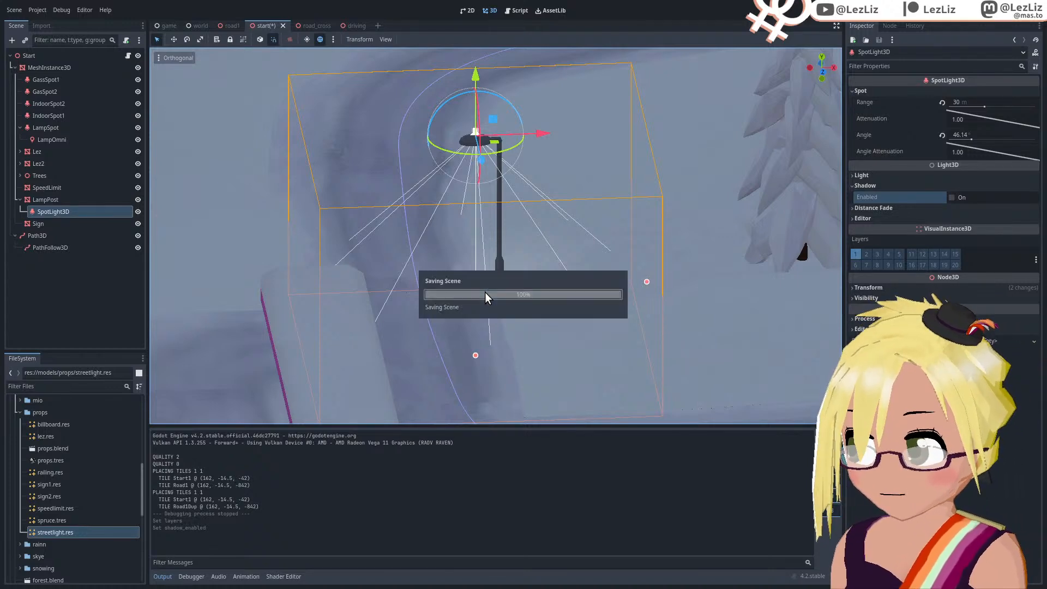
Step: Examine the lamp post's spotlight cone and its coverage of the surrounding road from several angles, including straight above
middle_drag(488, 292, 413, 287)
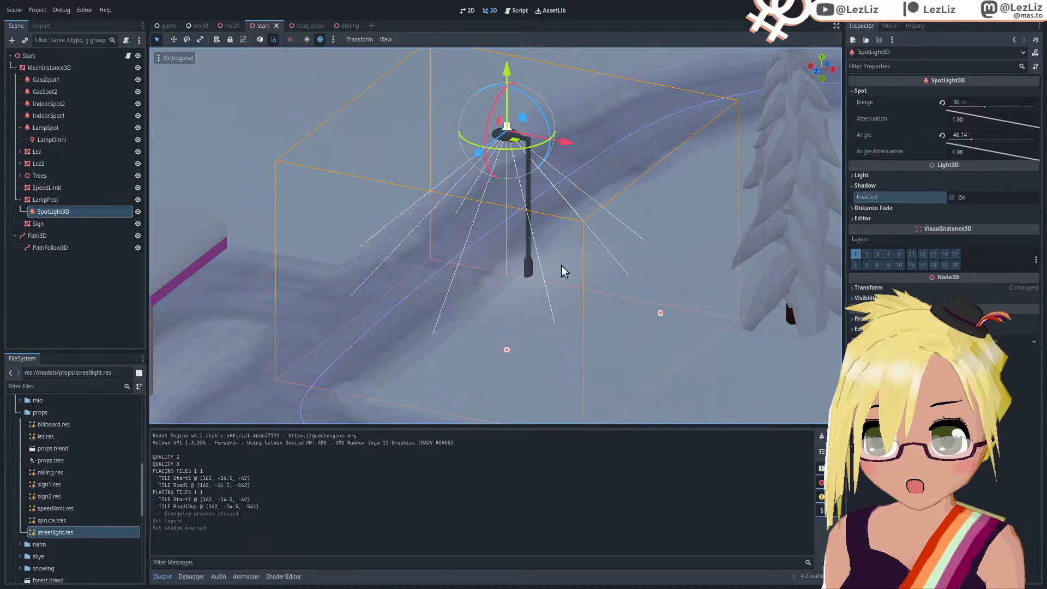
middle_drag(511, 263, 565, 252)
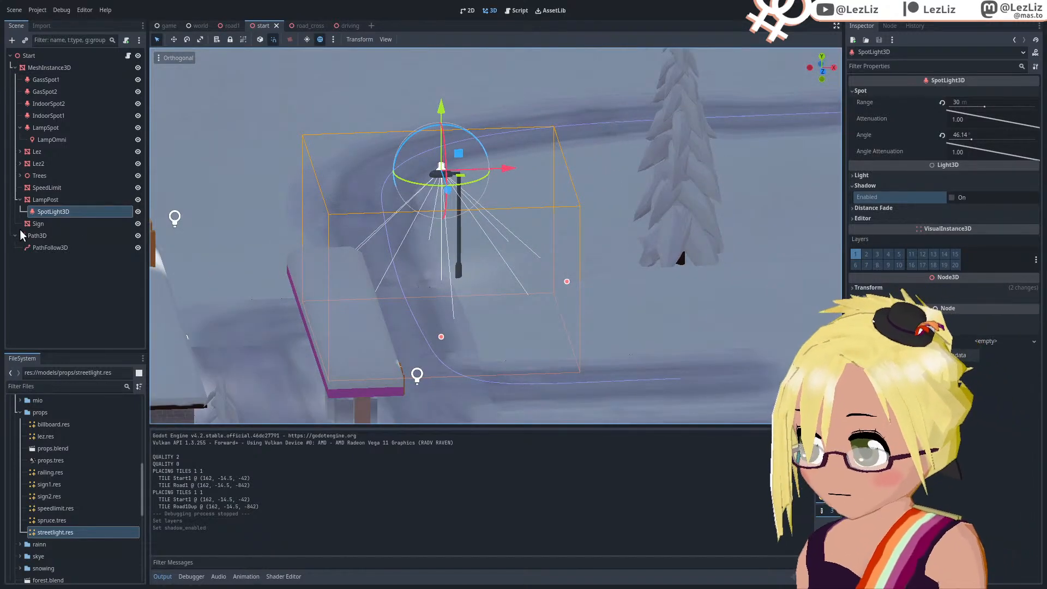
scroll(421, 240, down, 5)
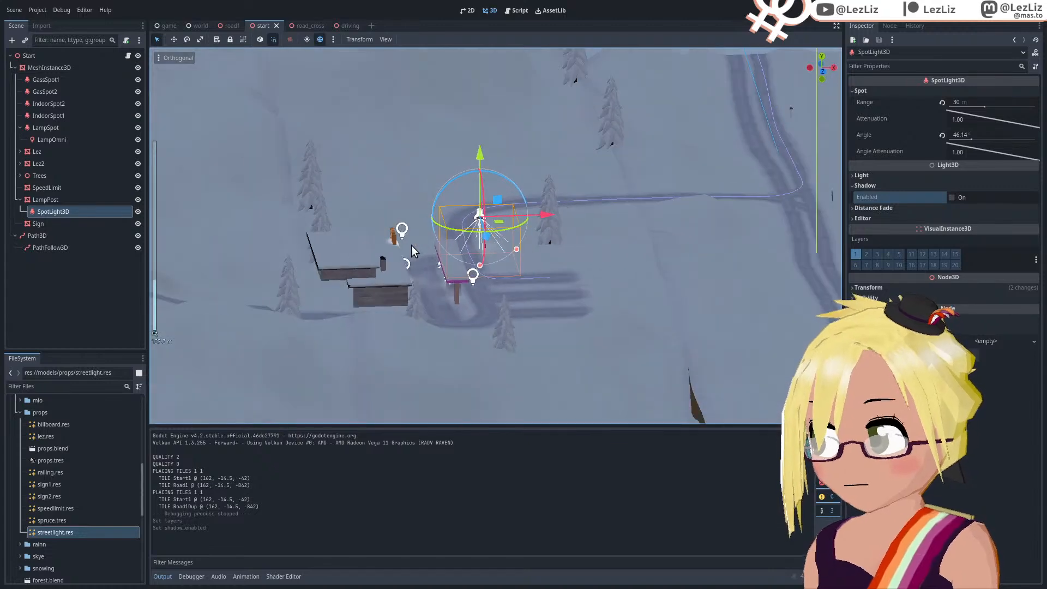
middle_drag(408, 283, 354, 292)
middle_drag(519, 287, 428, 260)
scroll(427, 260, up, 5)
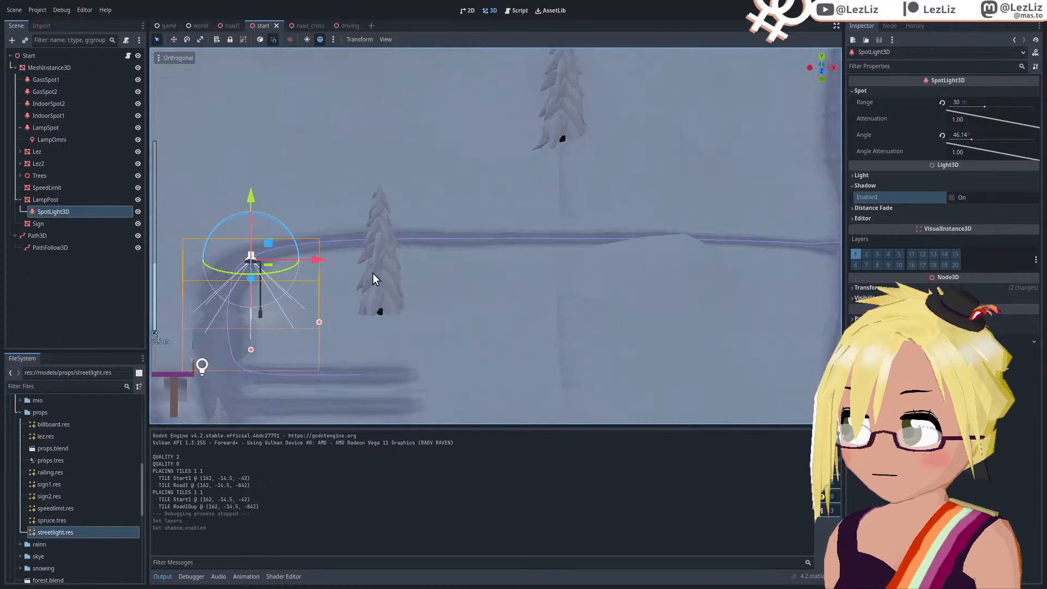
key(KP_7)
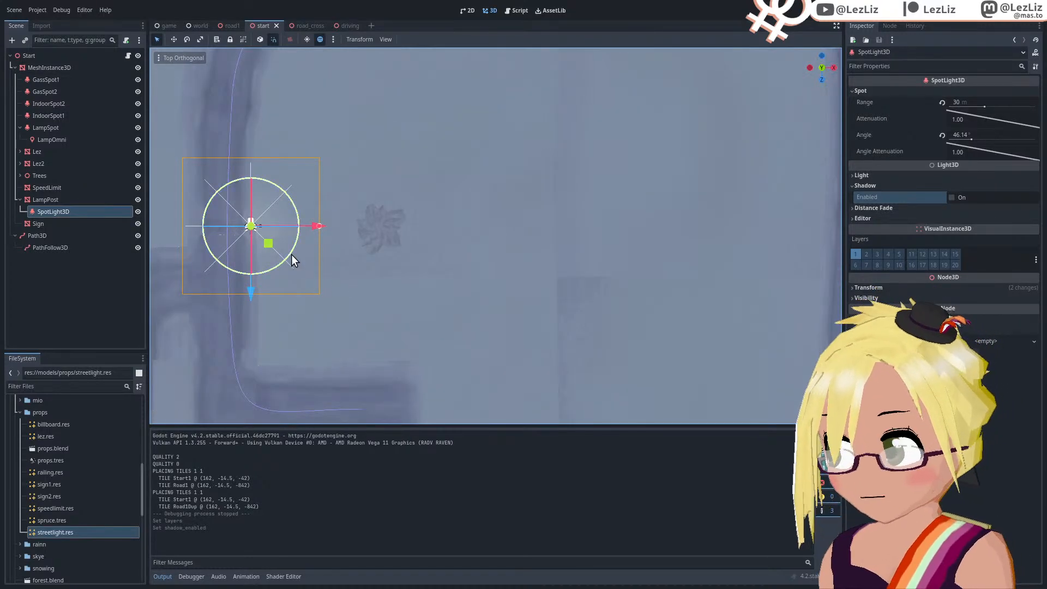
shift+middle_drag(291, 254, 493, 165)
scroll(493, 165, up, 7)
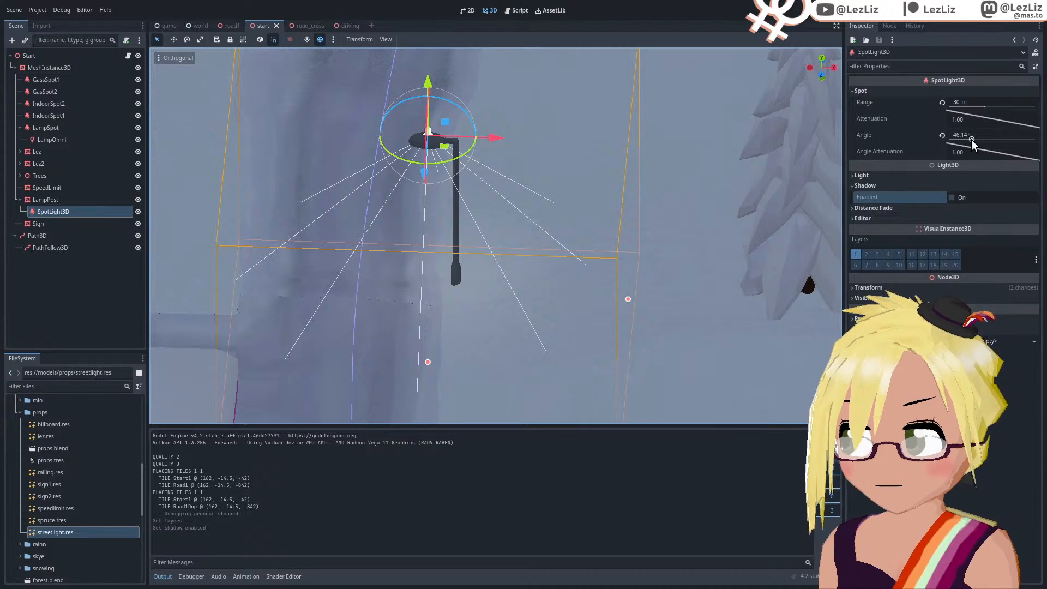
Step: Set the lamp post spotlight's angle to 55.25°, its range to 43.367 m and its attenuation to 0.0883
drag(971, 139, 988, 114)
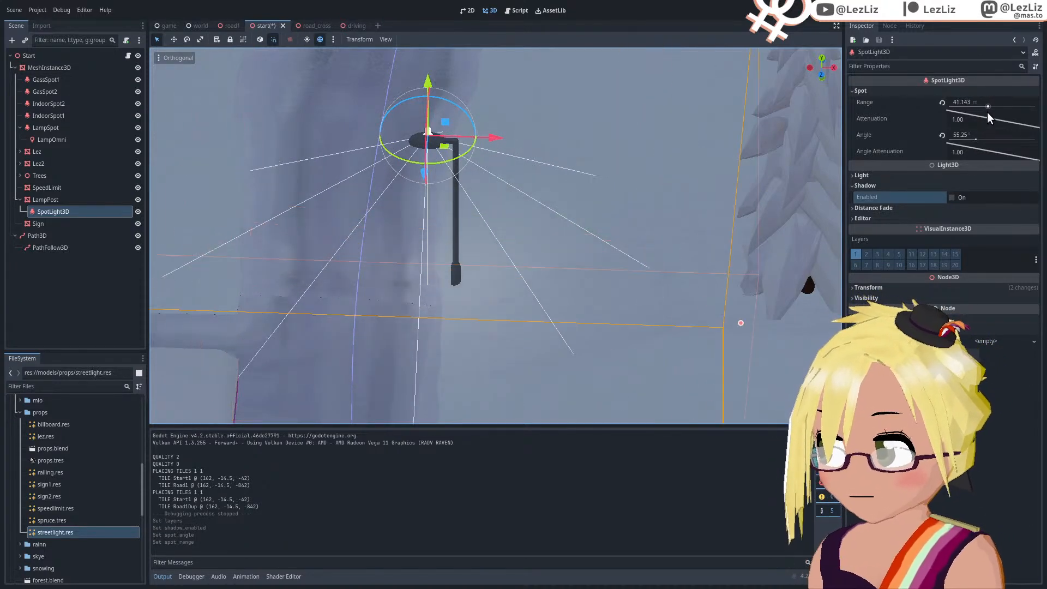
middle_drag(682, 158, 572, 129)
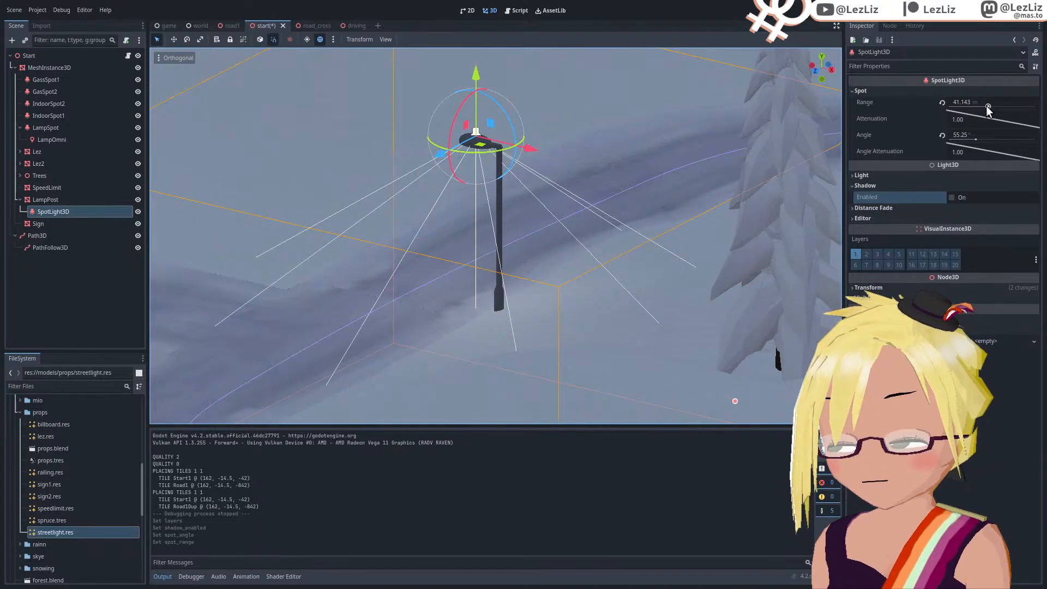
drag(987, 107, 1022, 116)
middle_drag(489, 143, 546, 130)
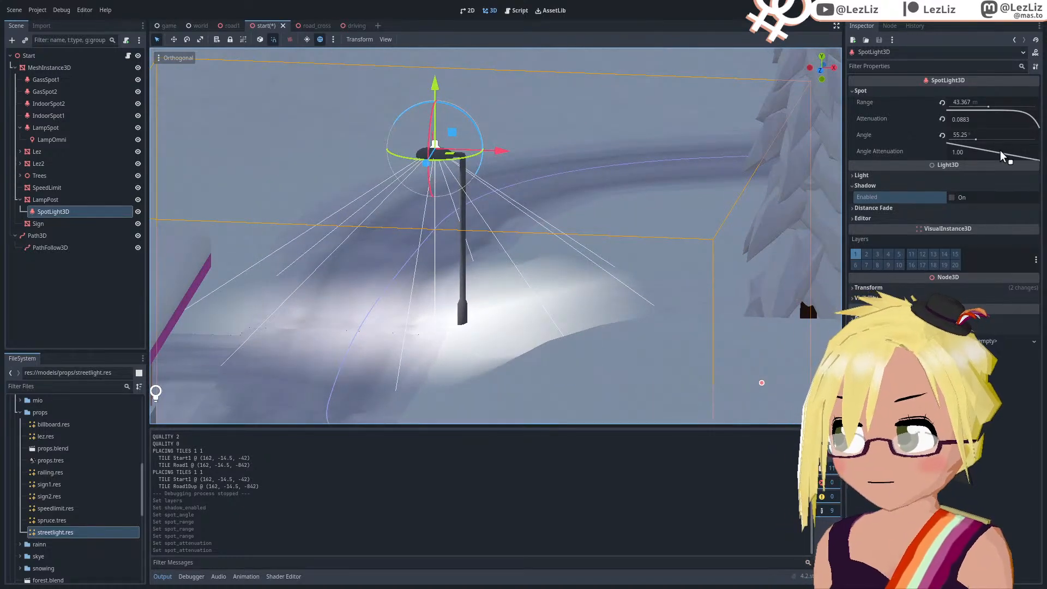
Step: Narrow the lamp post spotlight's angle to 45° and set its angle attenuation to 0.933, with a range of 43.367 m
drag(1003, 156, 1017, 151)
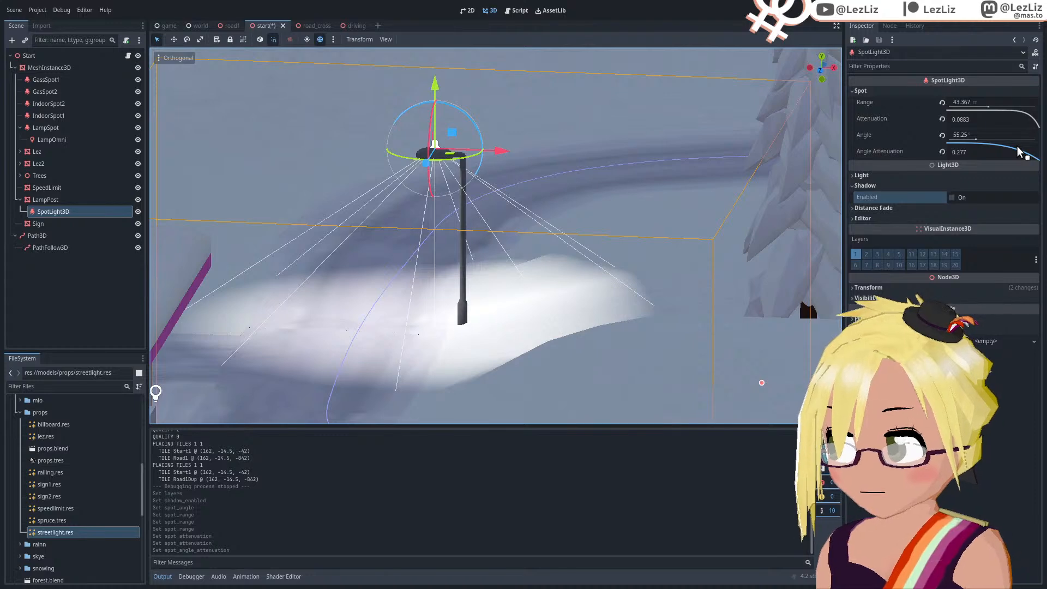
middle_drag(572, 180, 510, 213)
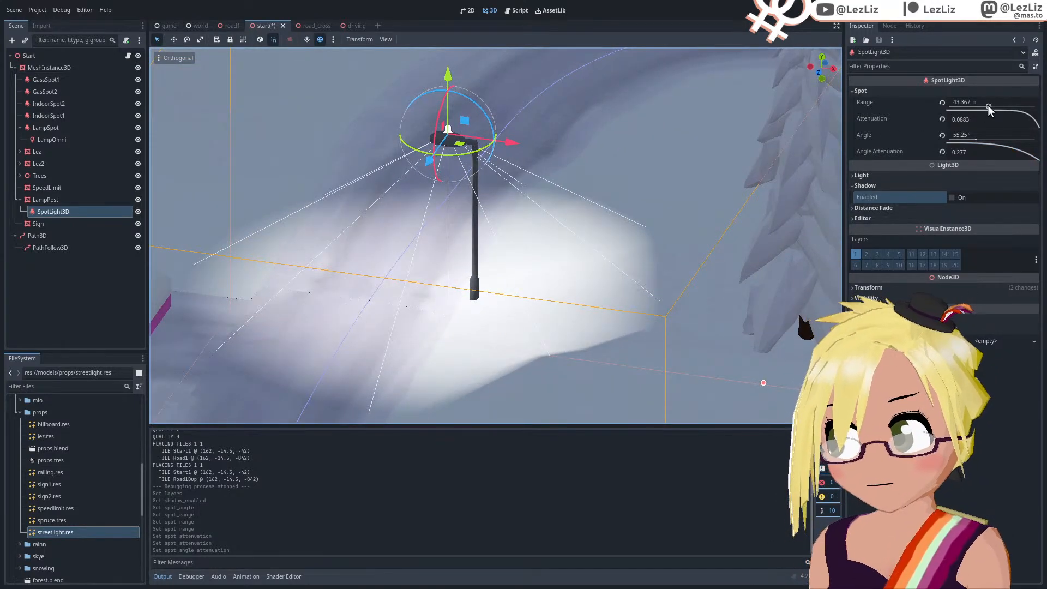
drag(973, 137, 986, 162)
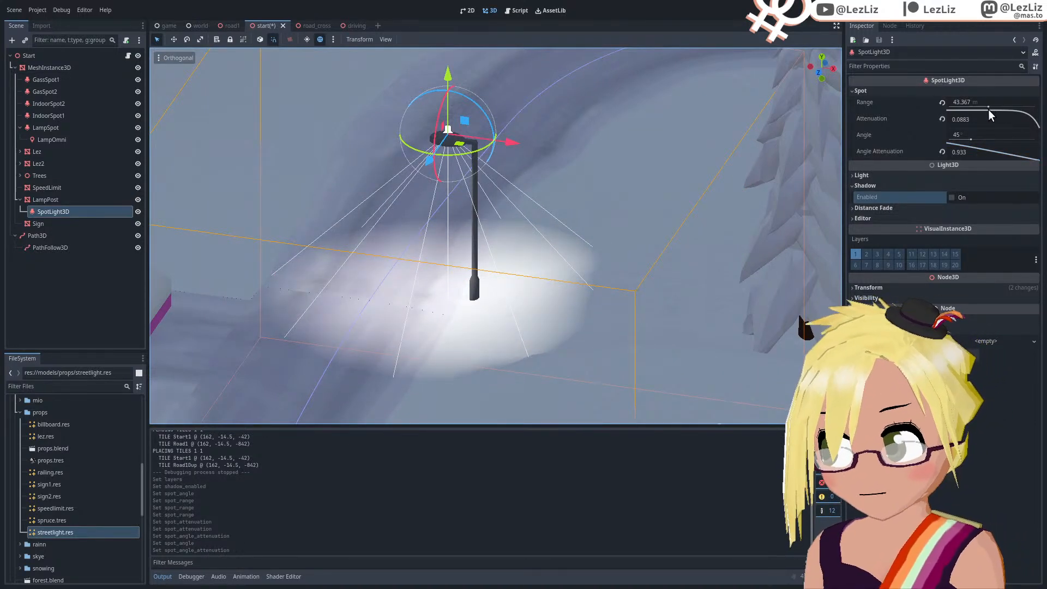
drag(984, 106, 987, 106)
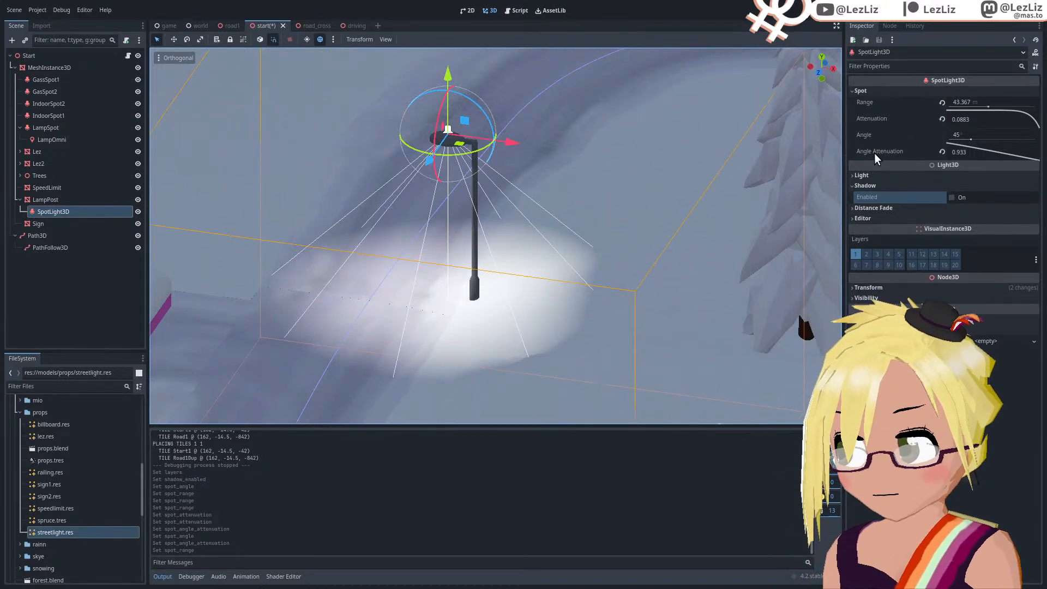
Step: Rotate the lamp post's spotlight slightly so its cone tilts away from the pole towards the road
scroll(446, 183, down, 2)
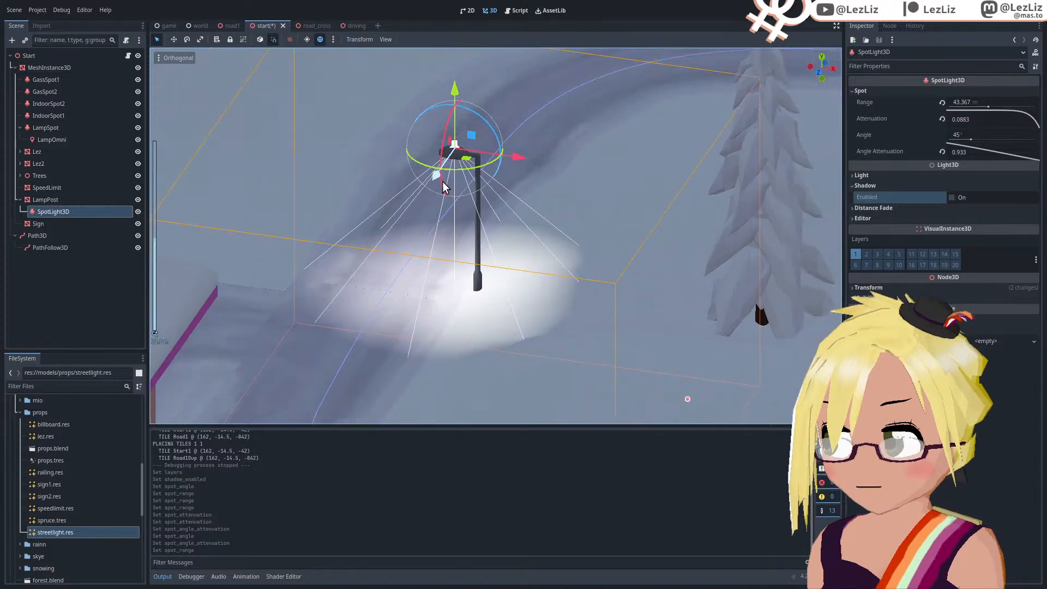
mouse_move(444, 183)
middle_down()
mouse_move(463, 149)
mouse_move(455, 172)
mouse_move(450, 156)
mouse_move(441, 165)
mouse_move(460, 144)
mouse_move(444, 175)
middle_up()
scroll(461, 161, up, 2)
scroll(441, 165, up, 2)
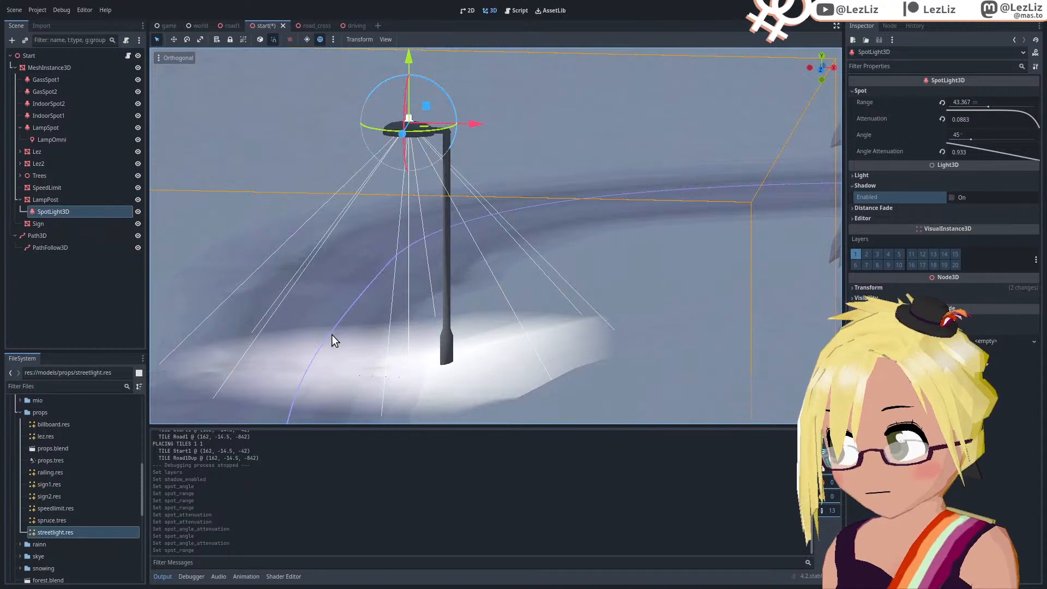
drag(450, 104, 454, 113)
middle_drag(432, 233, 445, 260)
scroll(383, 275, down, 6)
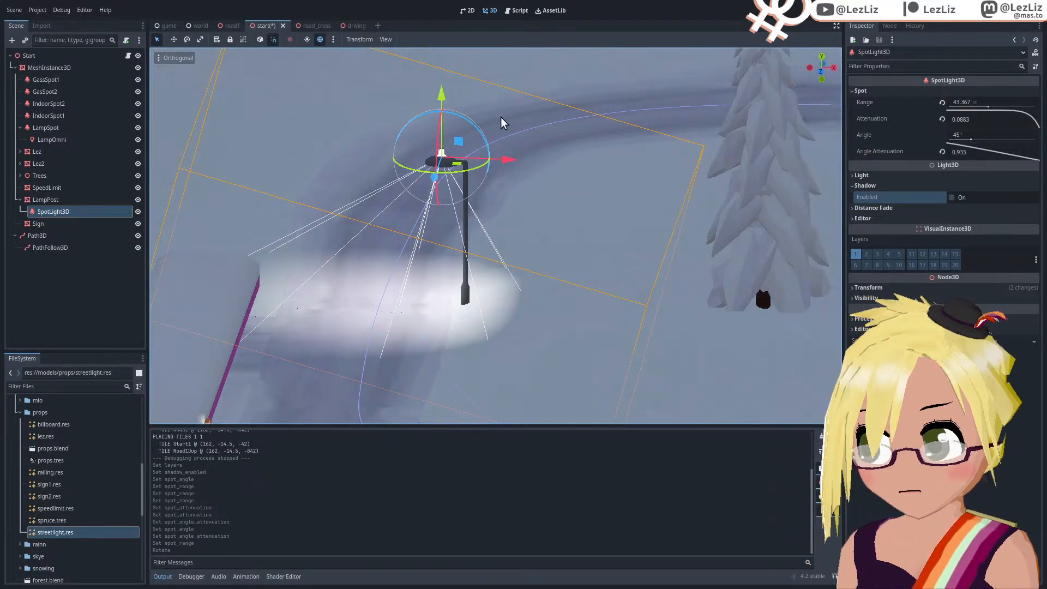
scroll(501, 117, up, 3)
mouse_move(470, 124)
mouse_down()
mouse_move(461, 122)
mouse_move(463, 136)
mouse_move(461, 125)
mouse_up()
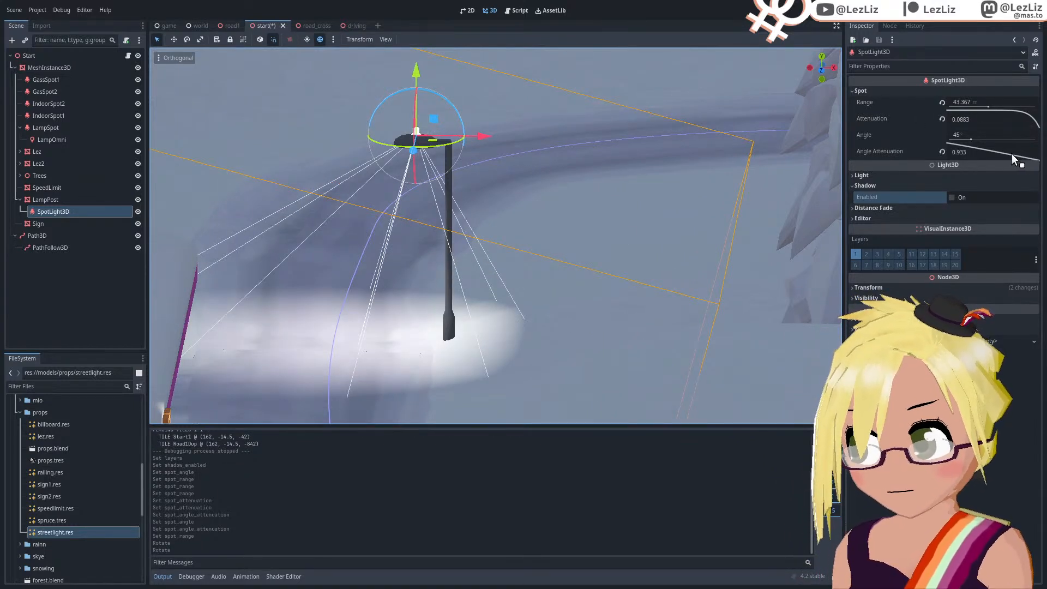
Step: Set the spotlight's angle attenuation to 2.46 and save the start scene
drag(994, 150, 977, 158)
mouse_move(485, 197)
middle_down()
mouse_move(402, 229)
mouse_move(483, 204)
mouse_move(474, 208)
middle_up()
scroll(399, 228, down, 4)
key(ctrl+s)
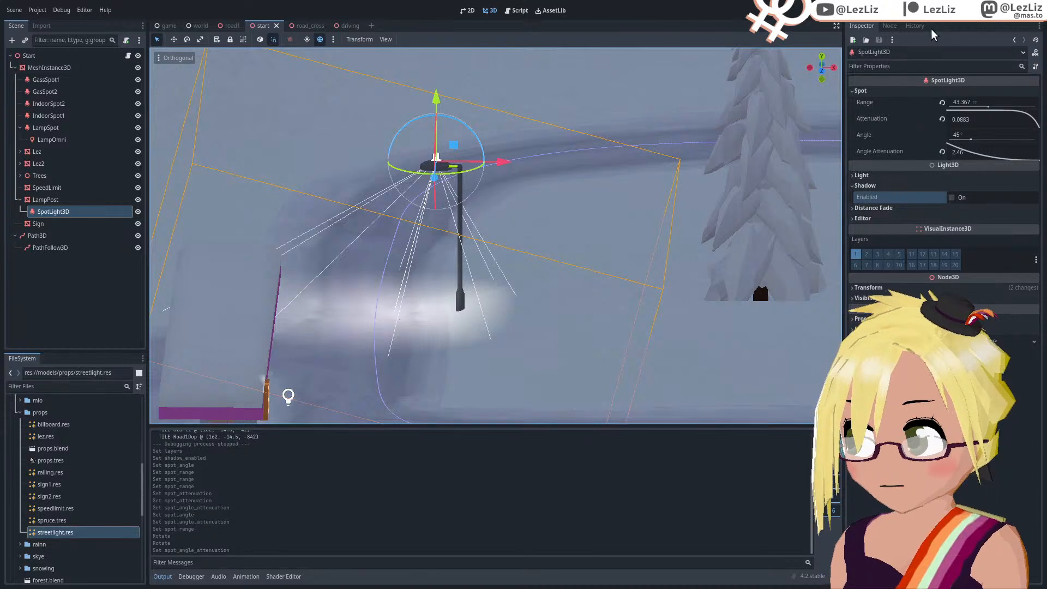
Step: Run the project, start the game to check the street lamp's lighting, and close the game window
key(F5)
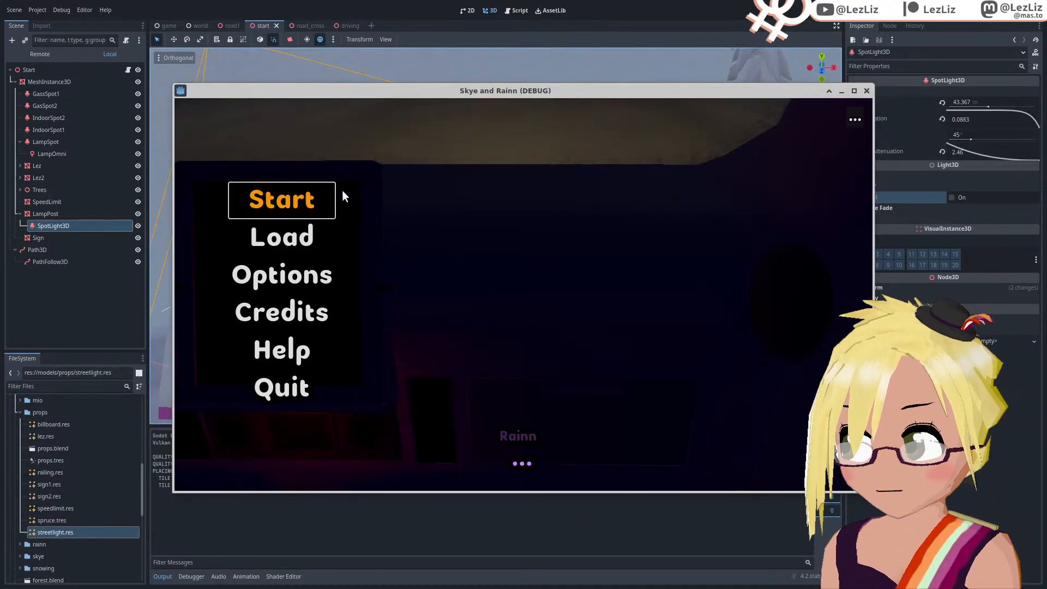
click(317, 198)
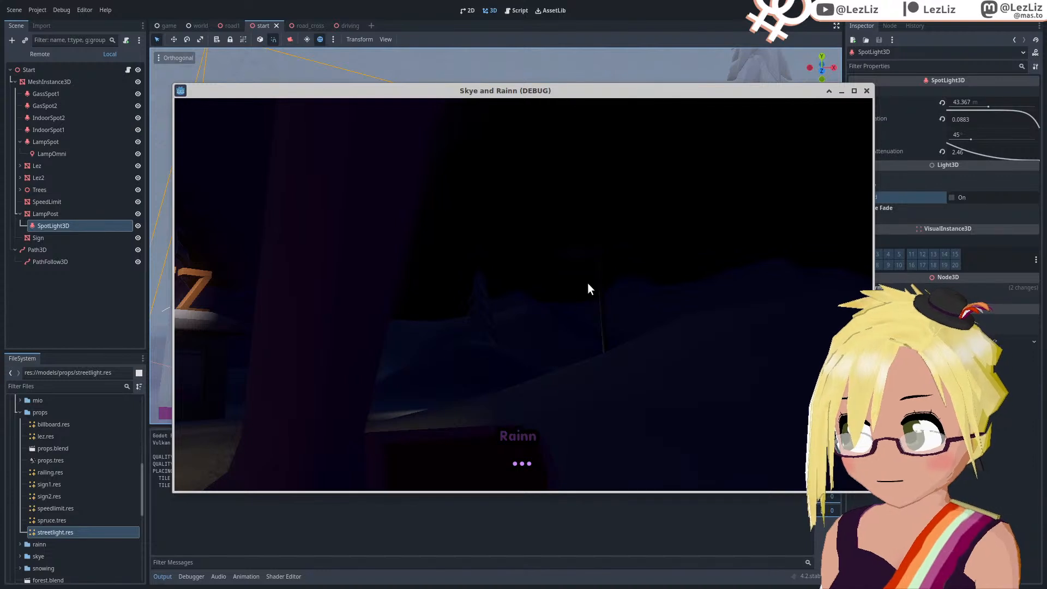
click(867, 91)
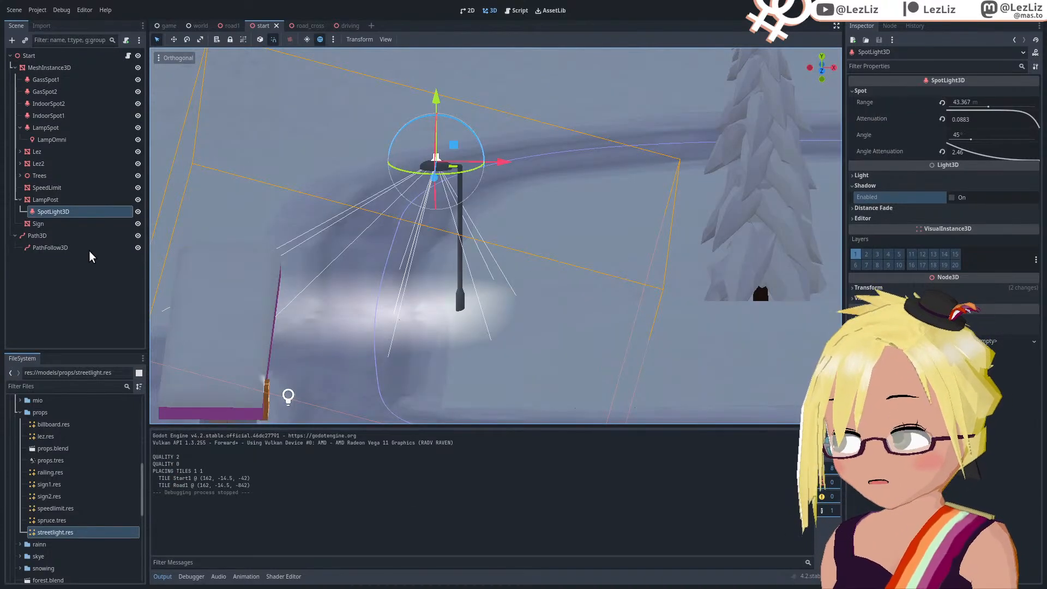
Step: Create a new 3D scene named street_light in the models/props folder
click(48, 415)
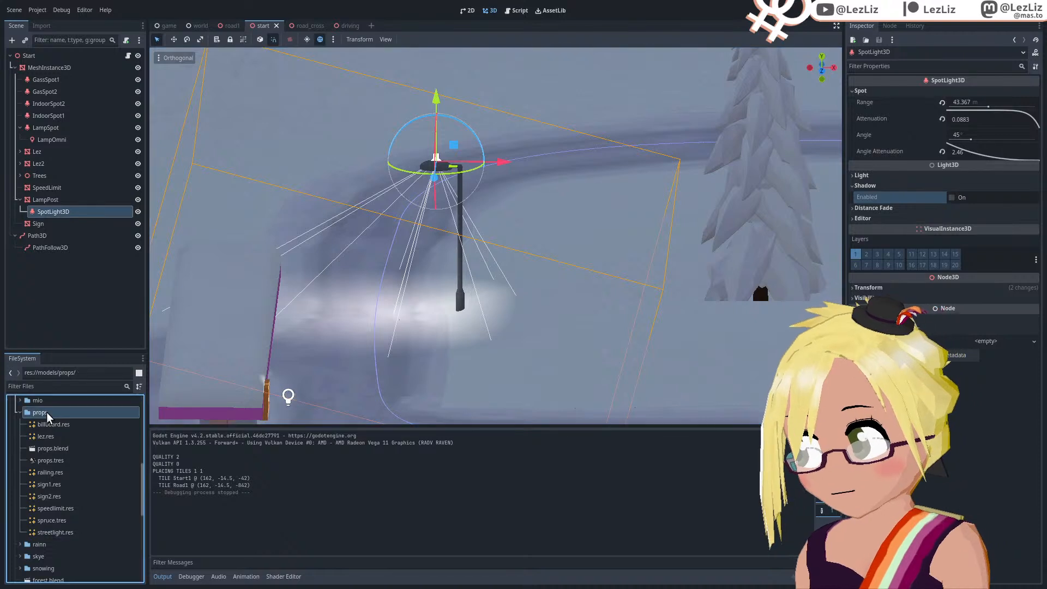
right_click(47, 416)
mouse_move(155, 421)
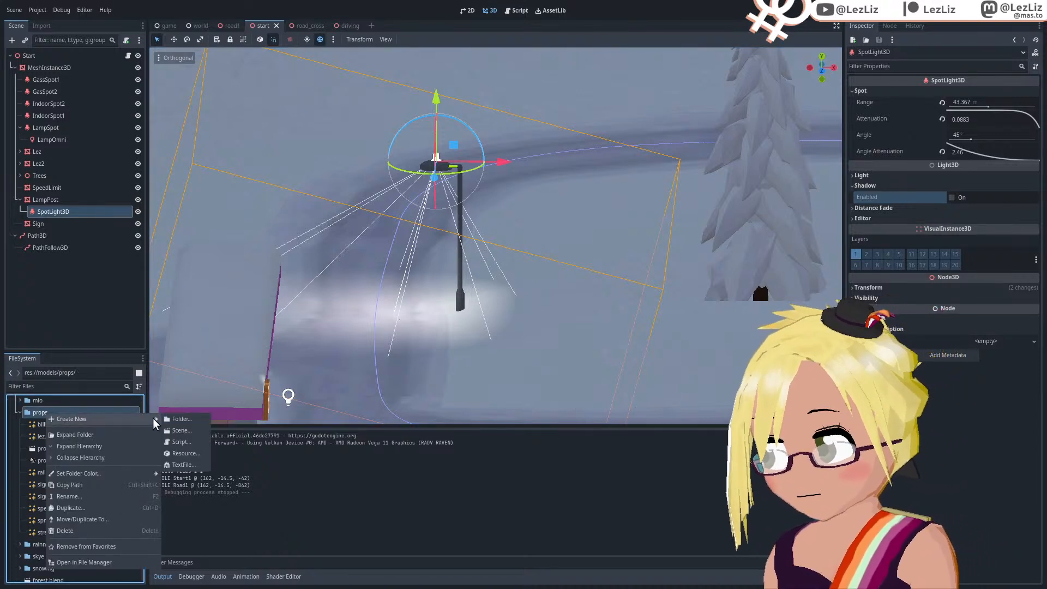
click(194, 430)
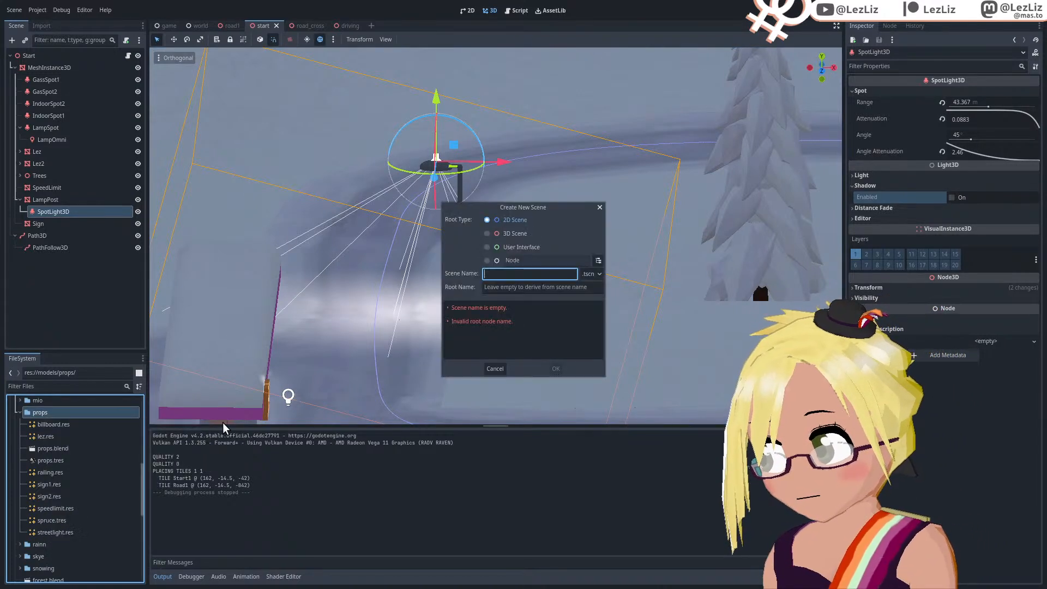
click(487, 234)
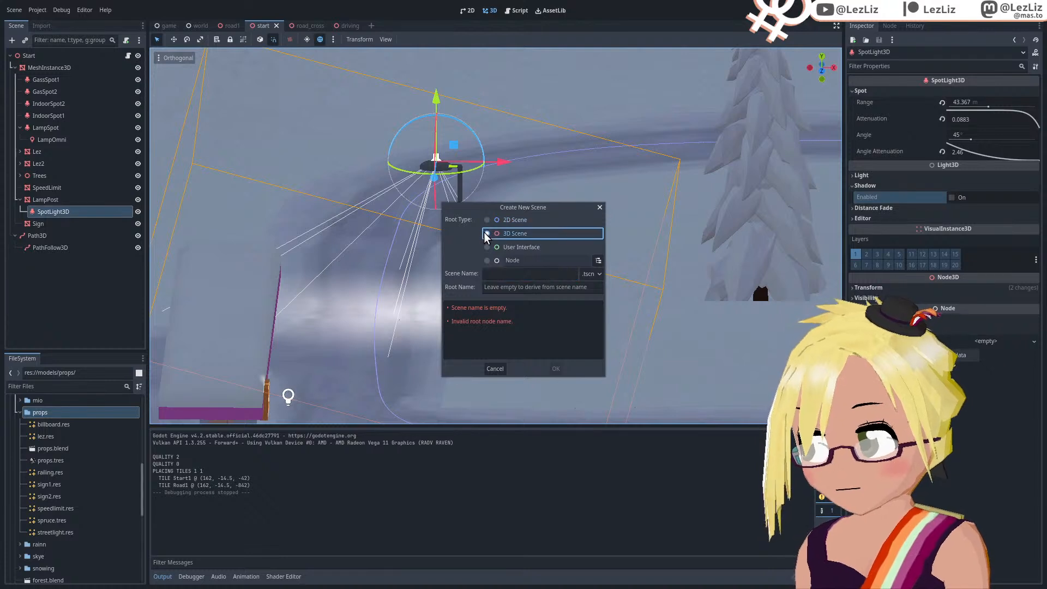
click(515, 275)
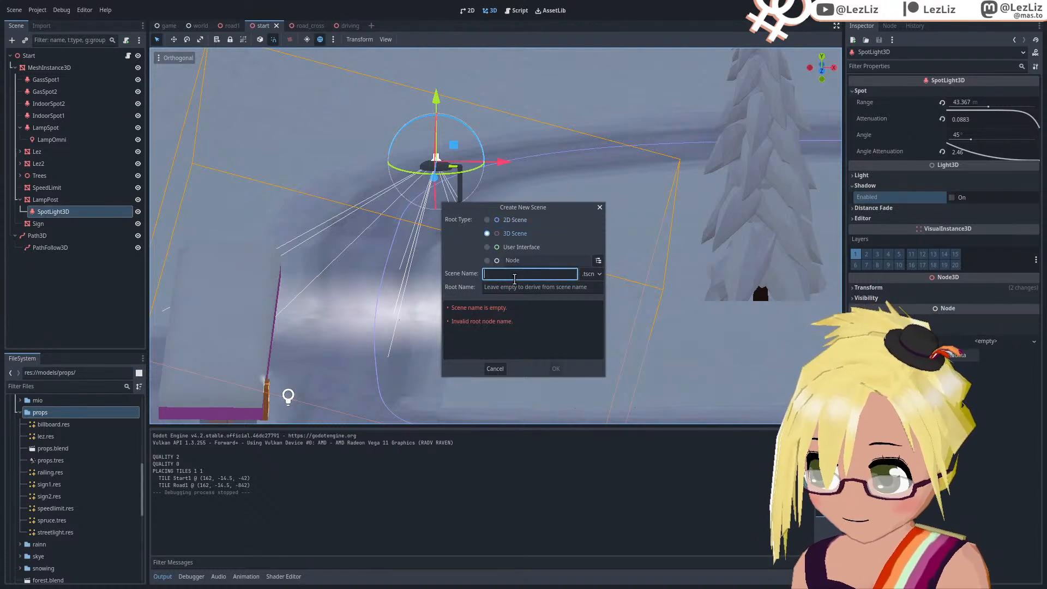
text(Street)
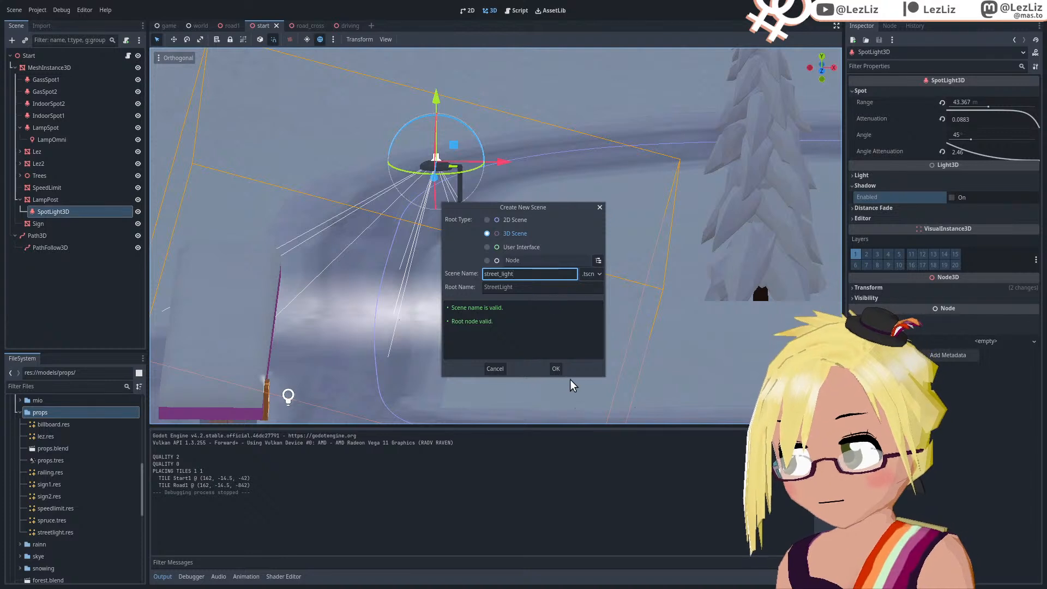
click(554, 369)
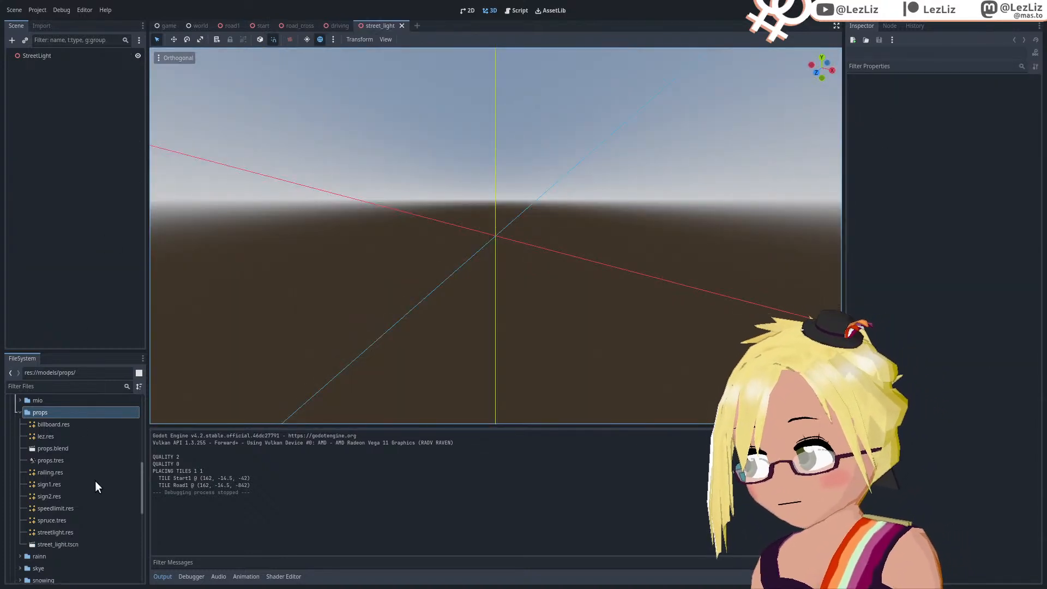
Step: Return to the start scene and copy the LampPost node together with its child spotlight
scroll(92, 471, up, 6)
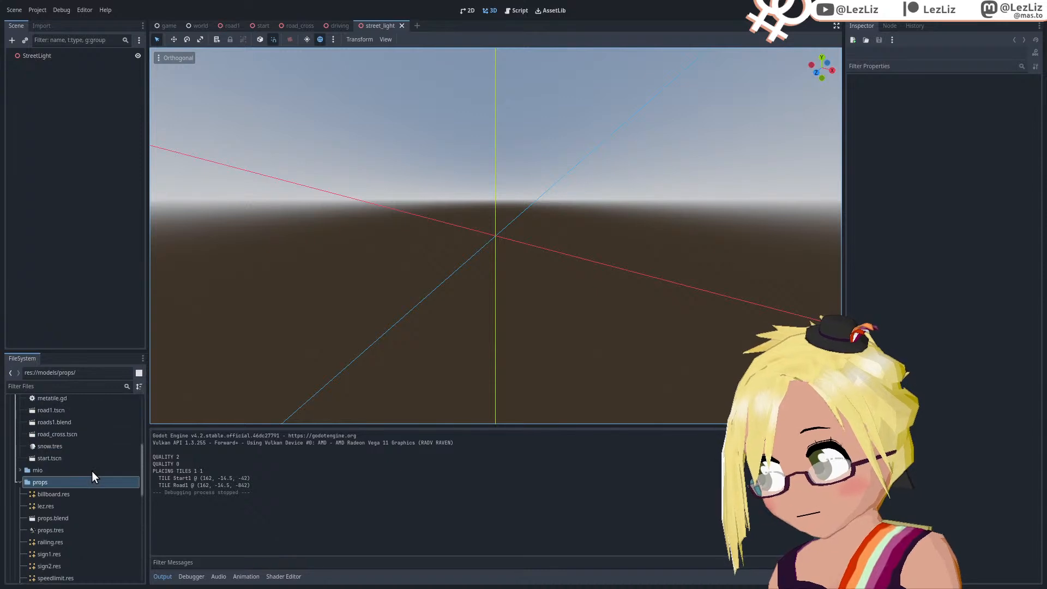
scroll(91, 478, down, 1)
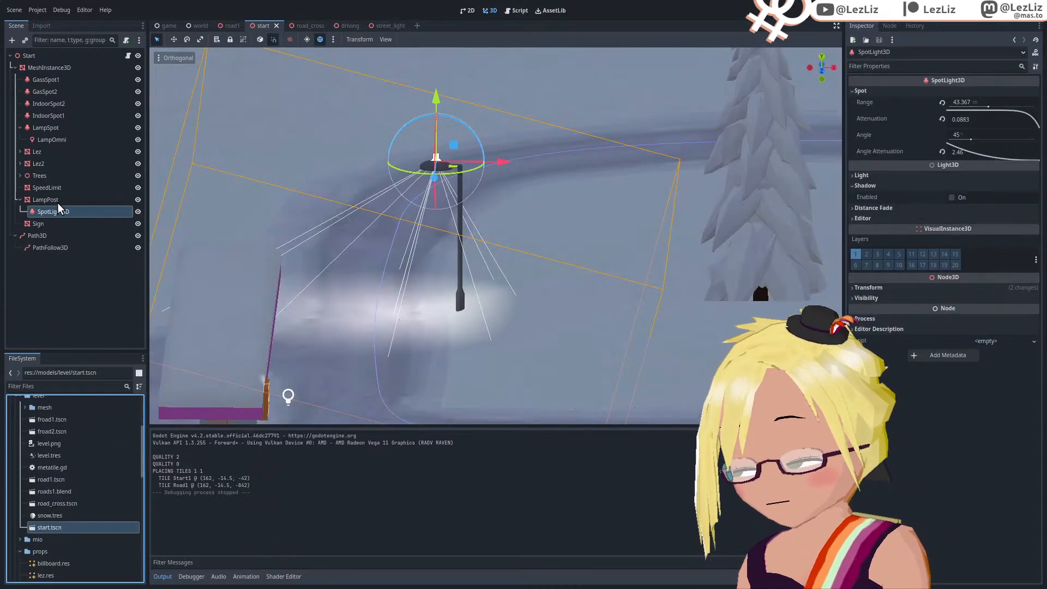
click(55, 200)
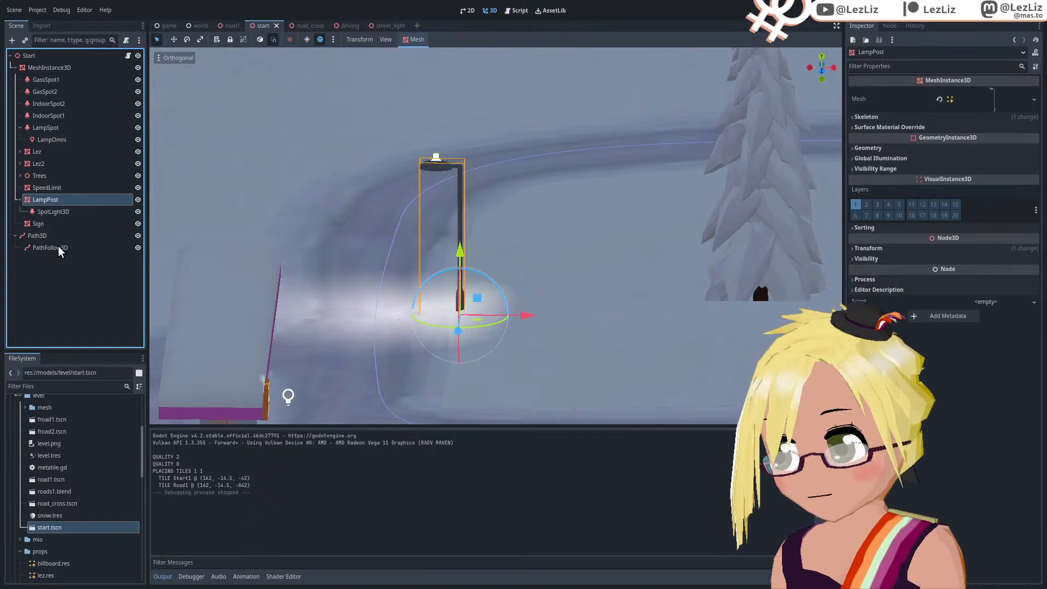
scroll(100, 443, down, 5)
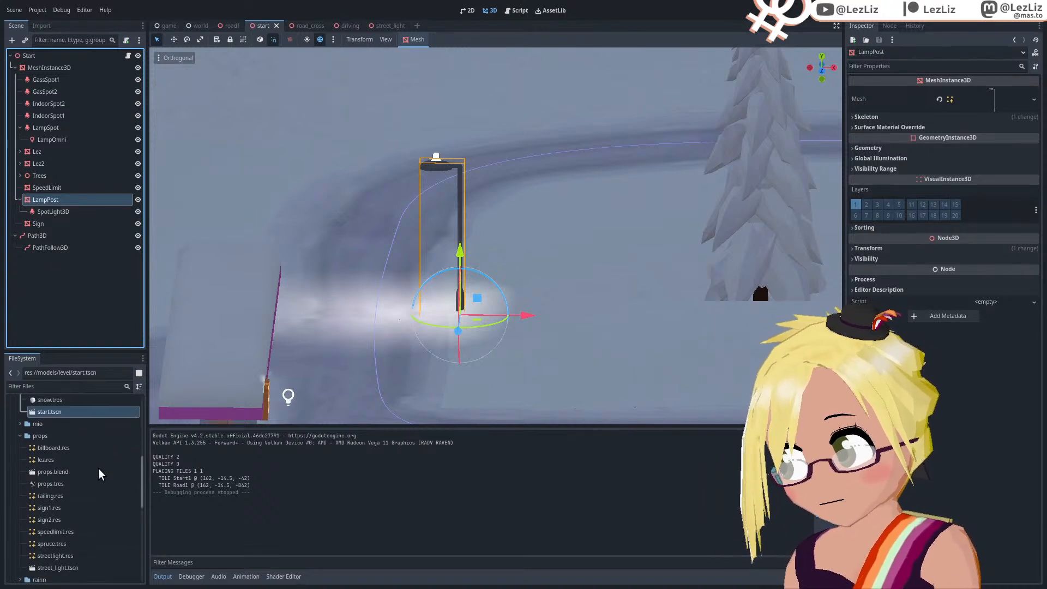
scroll(87, 494, down, 1)
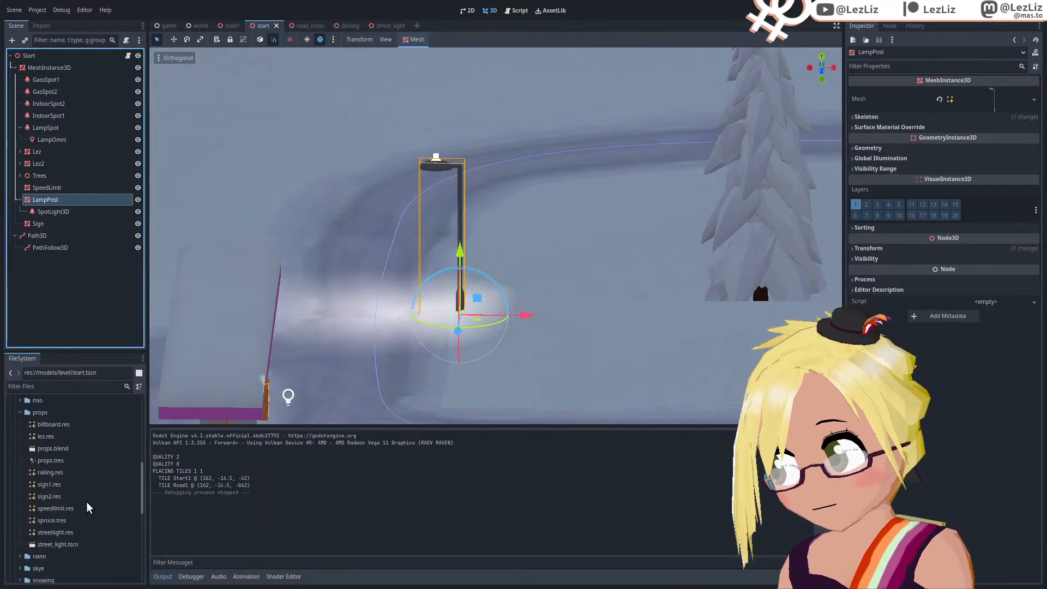
Step: Open the street_light scene and paste the copied LampPost as a child of the StreetLight root
double_click(71, 544)
click(41, 57)
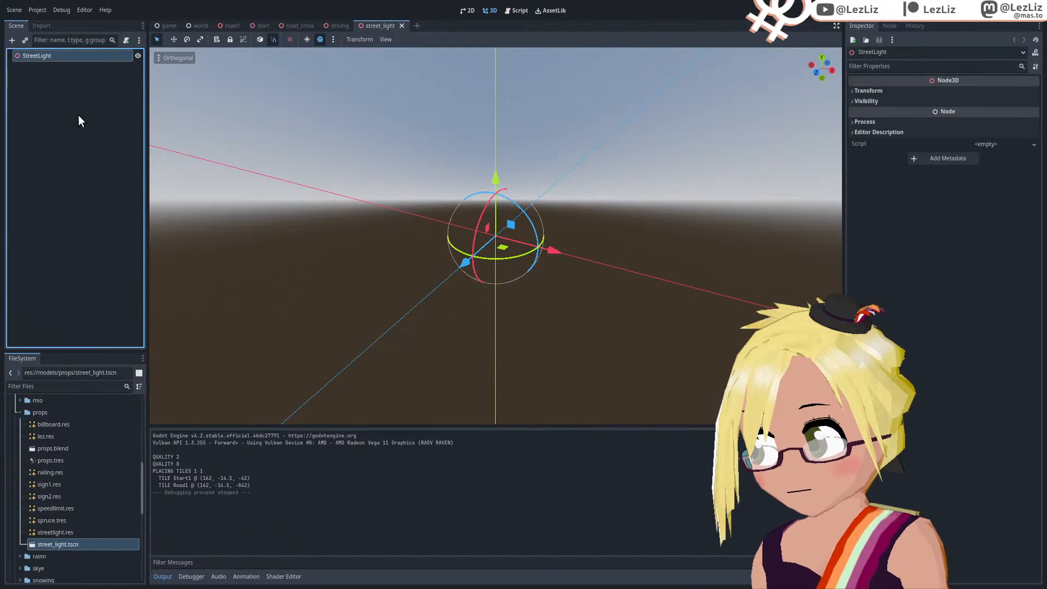
key(ctrl+v)
scroll(417, 245, down, 3)
middle_drag(417, 238, 540, 292)
scroll(540, 293, down, 3)
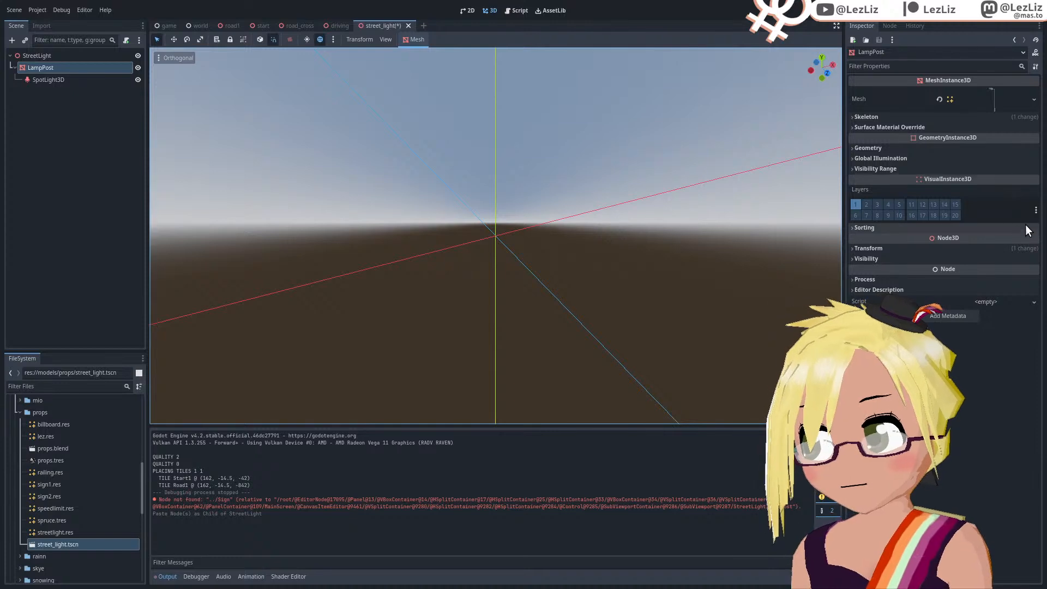
Step: Reset the LampPost node's position to the scene origin
click(912, 249)
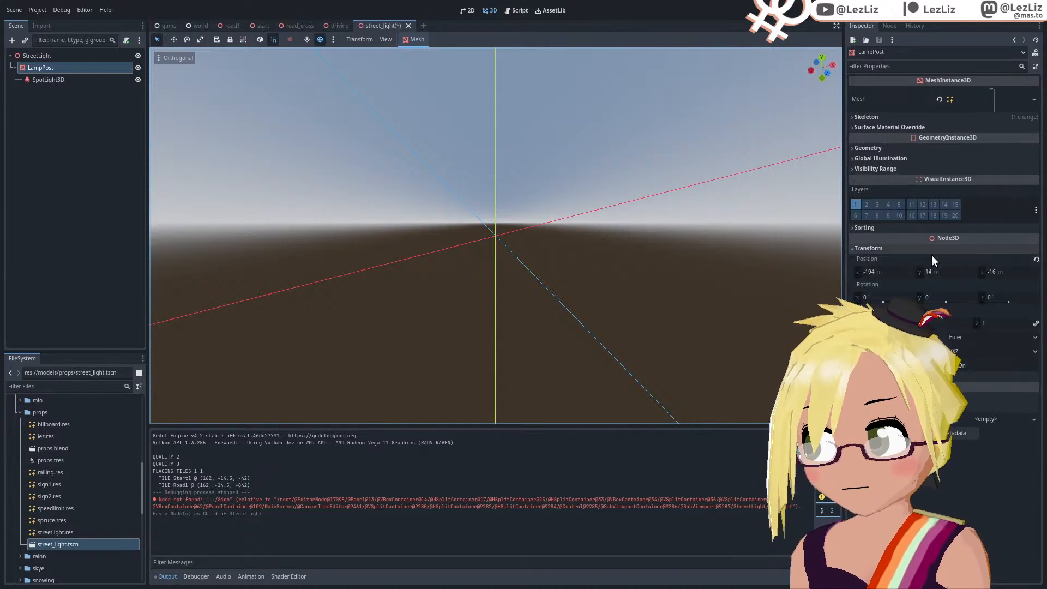
click(1037, 261)
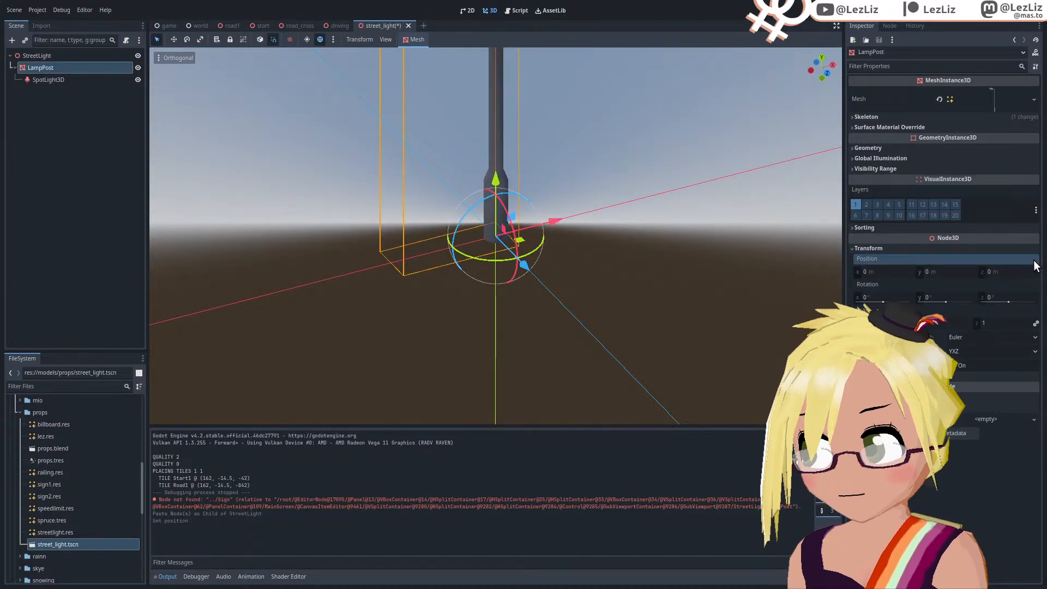
Step: Lower the LampPost's SpotLight3D slightly so that it sits inside the lamp head
middle_drag(498, 169, 564, 158)
scroll(471, 160, down, 15)
scroll(475, 211, up, 9)
shift+middle_drag(540, 216, 533, 308)
middle_drag(532, 308, 490, 264)
click(60, 80)
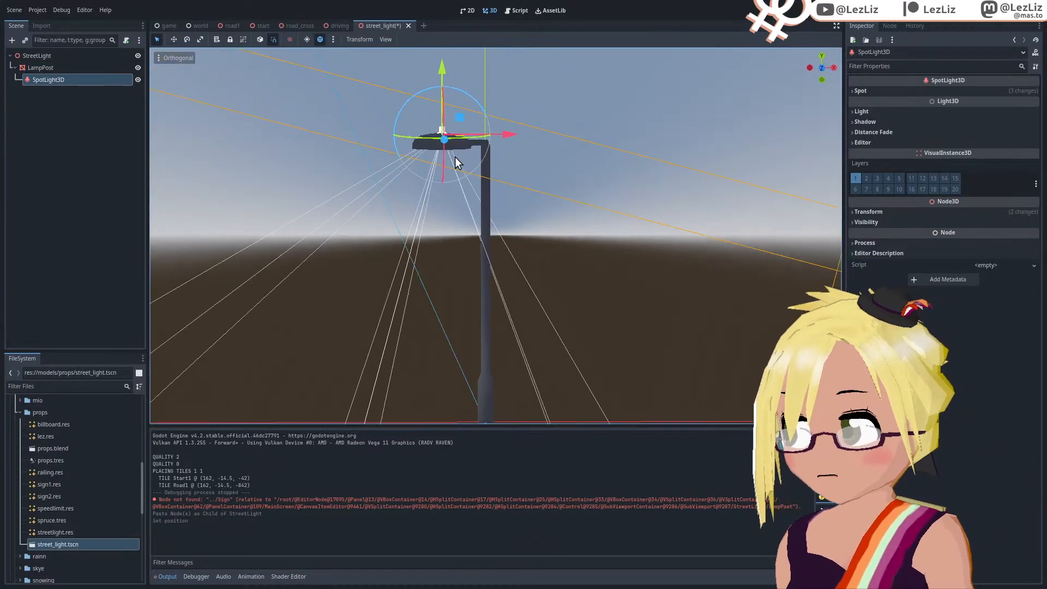
mouse_move(455, 156)
shift+middle_down()
mouse_move(449, 128)
mouse_move(455, 141)
shift+middle_up()
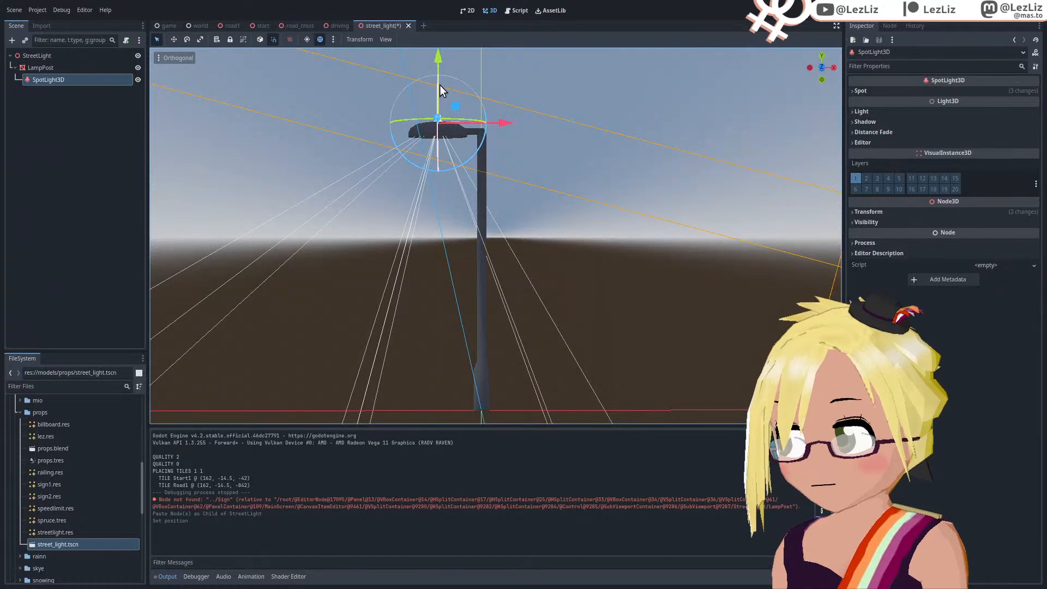
drag(438, 58, 442, 64)
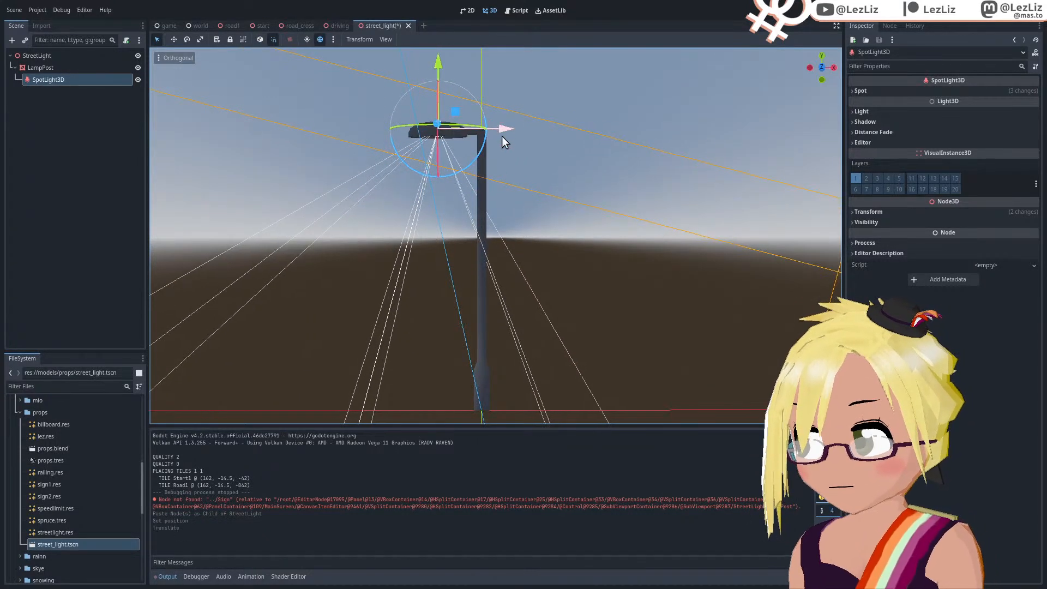
Step: Add an OmniLight3D as a child of the LampPost node
click(40, 68)
click(11, 40)
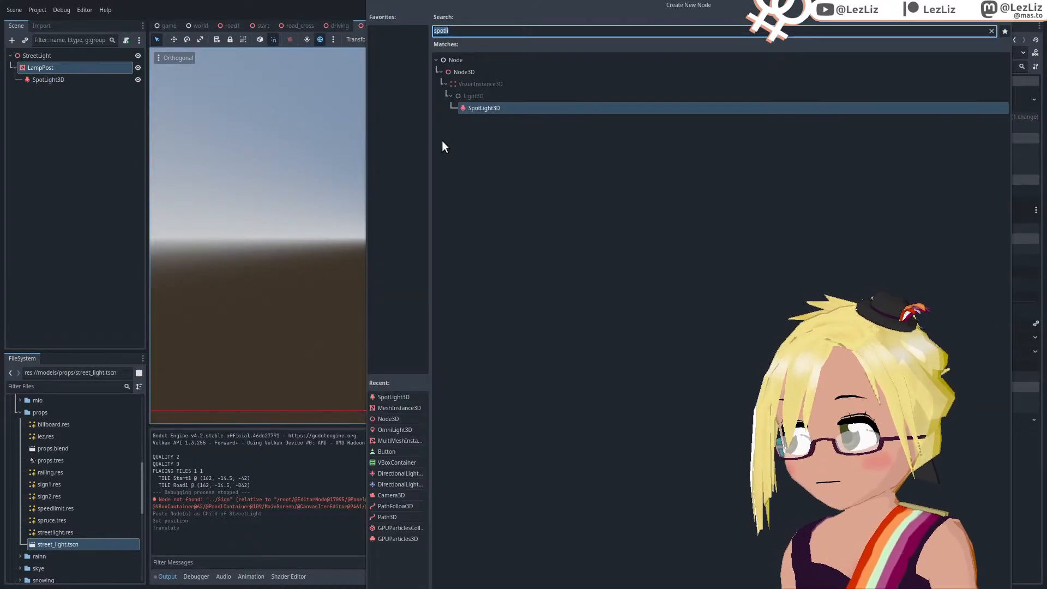
text(omni)
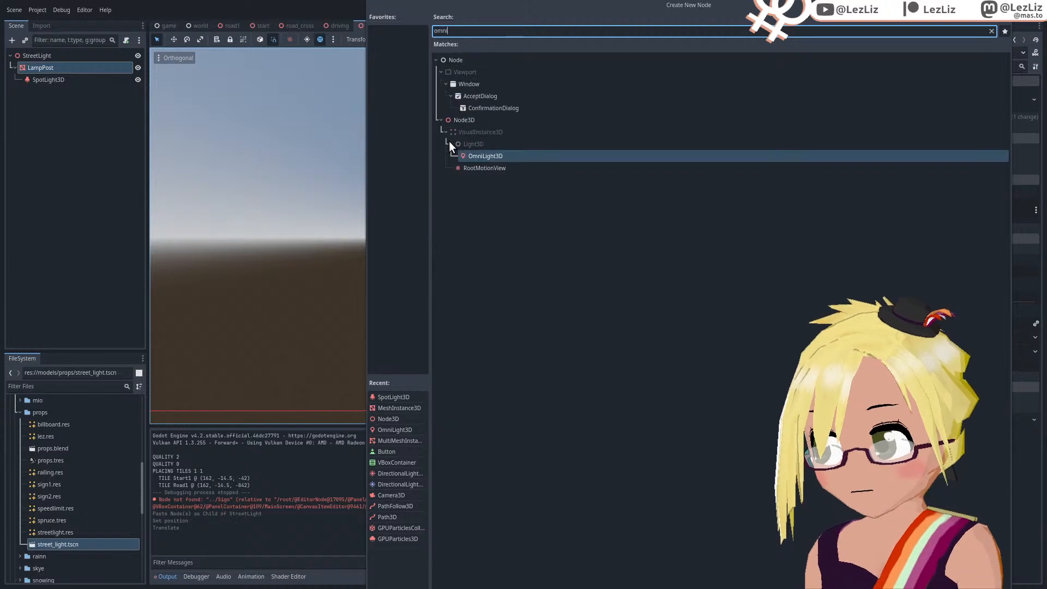
double_click(495, 156)
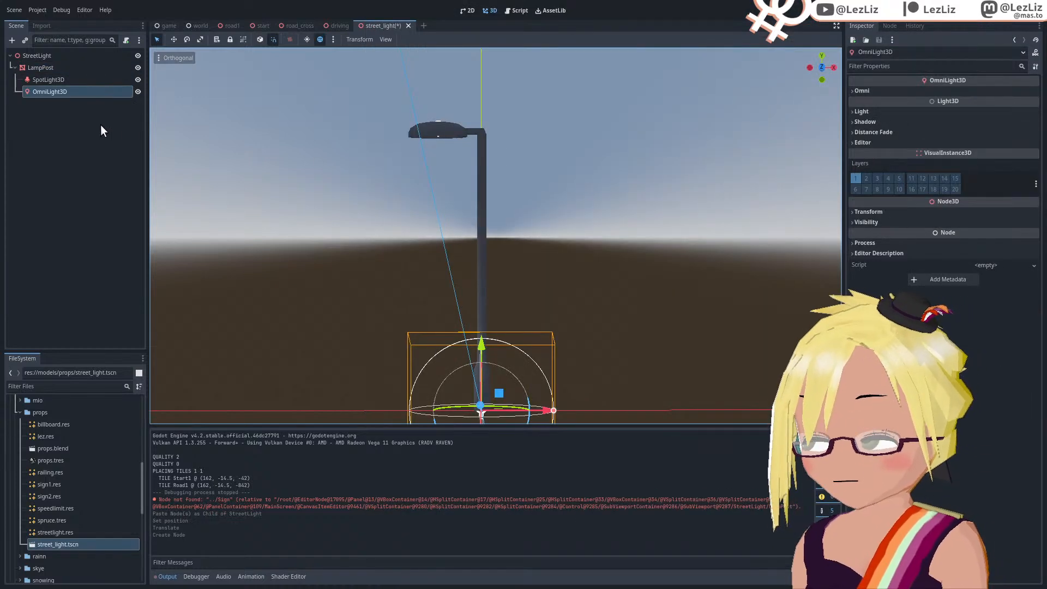
Step: Turn off the preview sunlight and environment, and move the OmniLight3D up to just below the lamp head
click(306, 40)
click(320, 39)
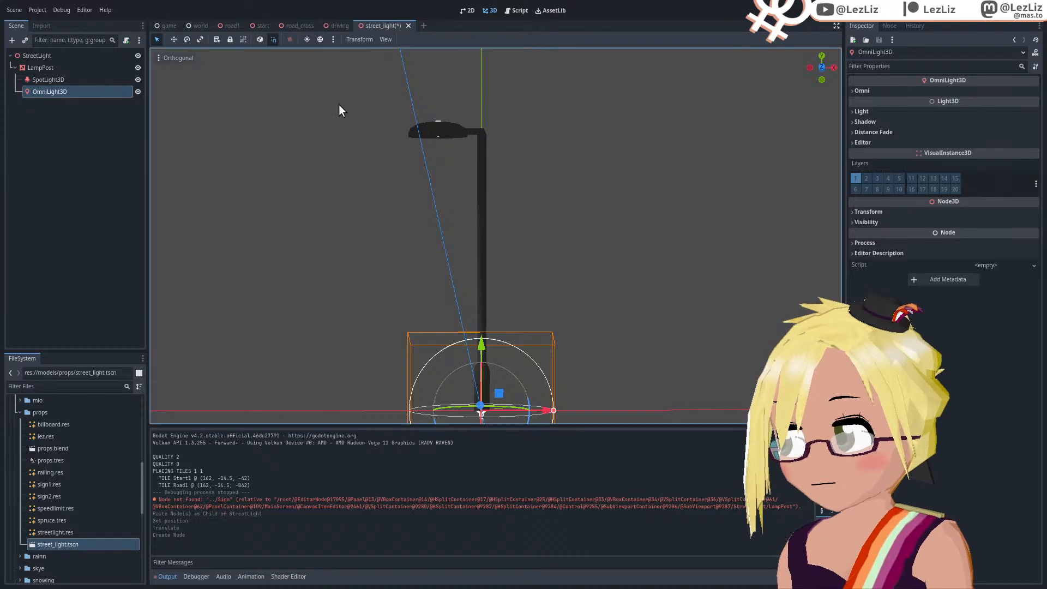
drag(478, 358, 468, 103)
drag(554, 151, 509, 151)
drag(438, 90, 441, 82)
scroll(453, 197, up, 6)
middle_drag(453, 198, 459, 227)
scroll(543, 184, down, 2)
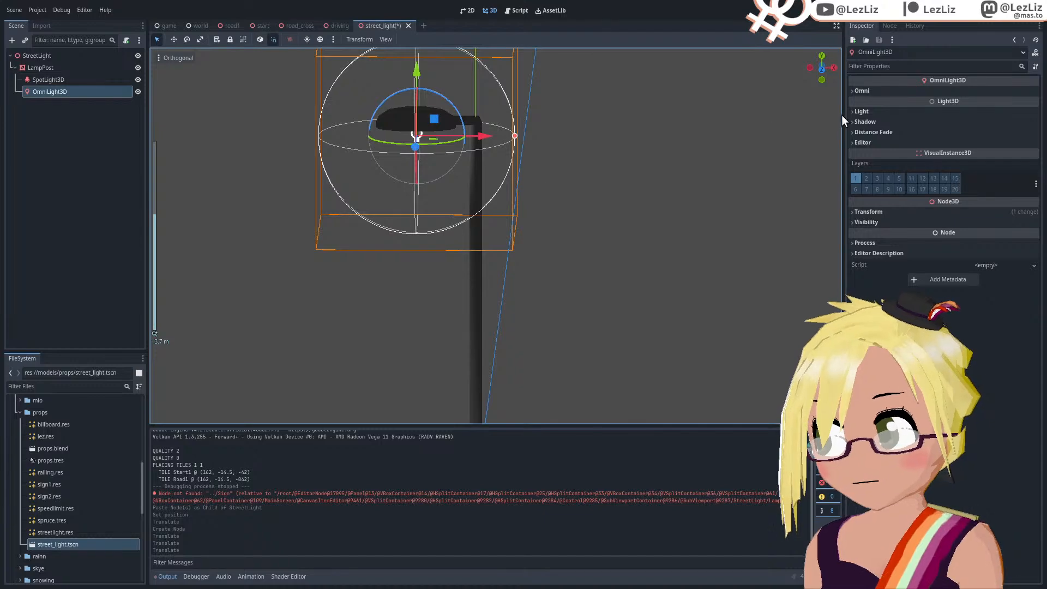
Step: Set the OmniLight3D's energy to 3.025 and enlarge its range by about half so that it reaches past the pole
click(857, 111)
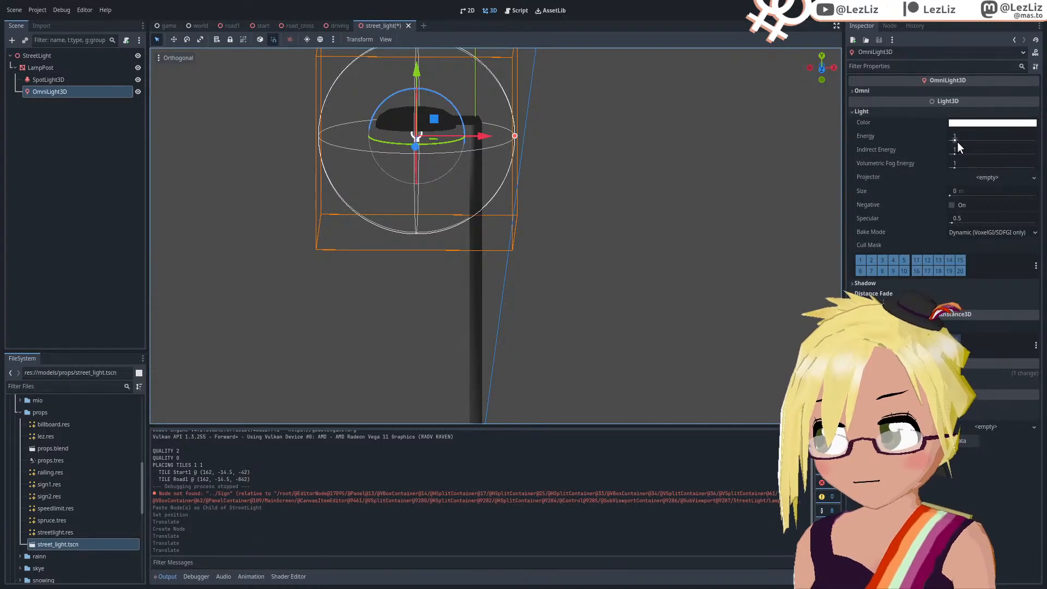
drag(954, 140, 964, 136)
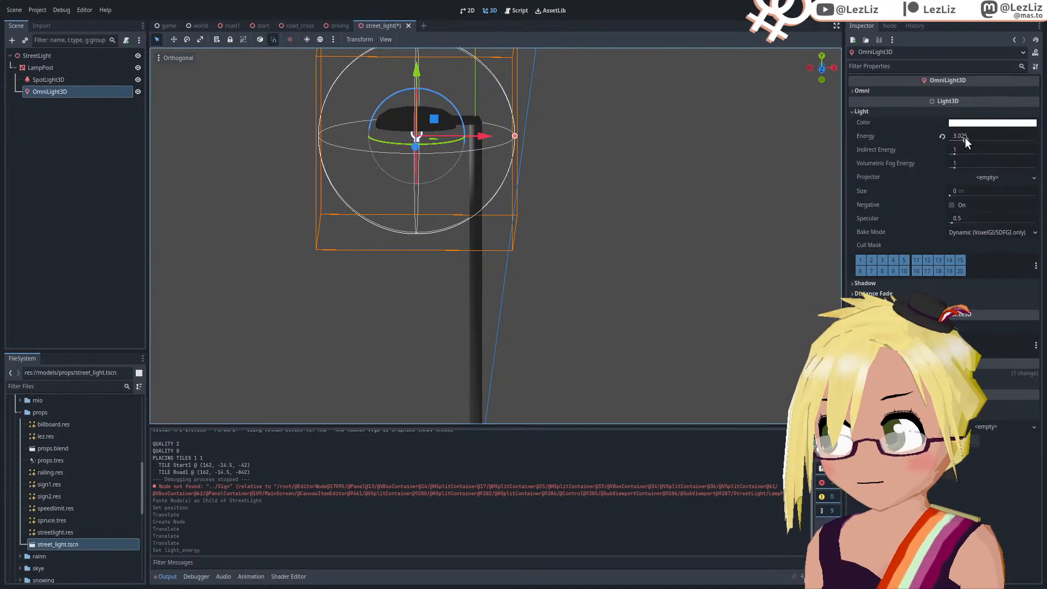
mouse_move(540, 174)
middle_down()
mouse_move(509, 180)
mouse_move(472, 148)
mouse_move(587, 173)
mouse_move(540, 193)
middle_up()
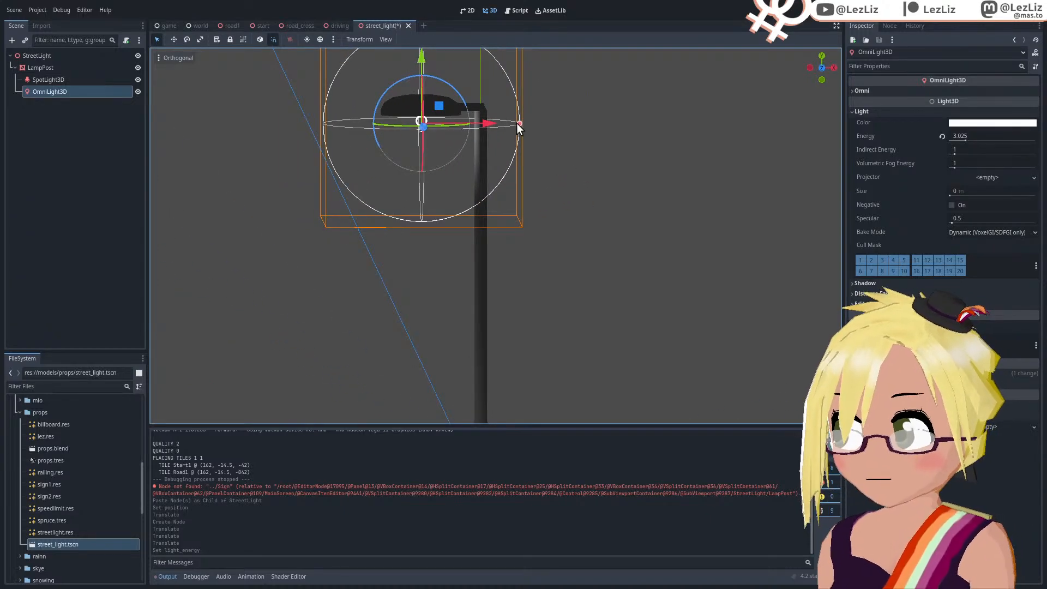
drag(519, 121, 569, 120)
middle_drag(568, 125, 529, 217)
scroll(462, 189, down, 5)
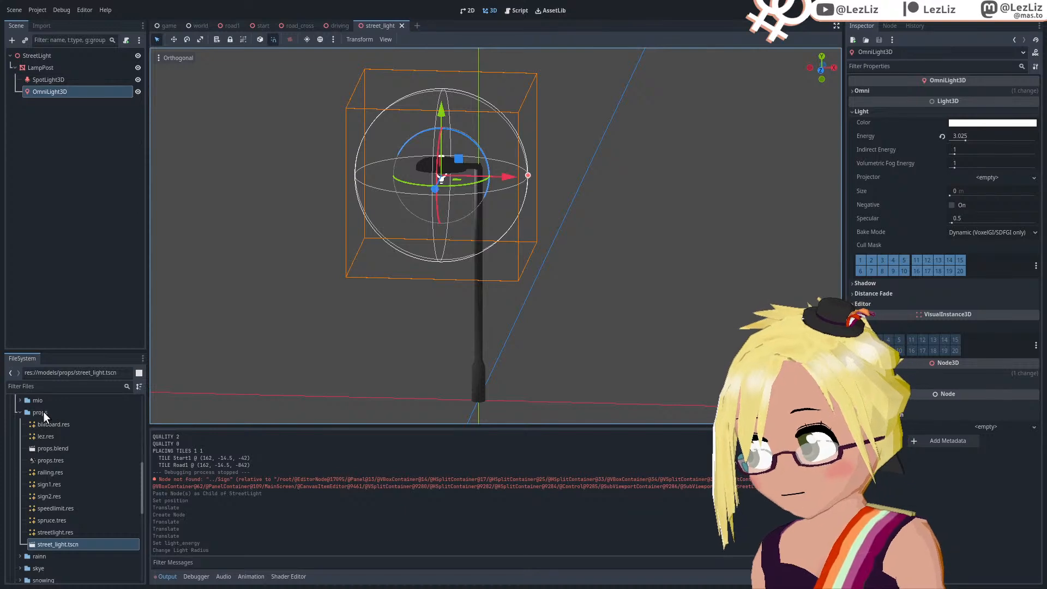
Step: Open the start scene, instance street_light.tscn at the LampPost's location, and make the instance a direct child of MeshInstance3D
scroll(63, 463, up, 3)
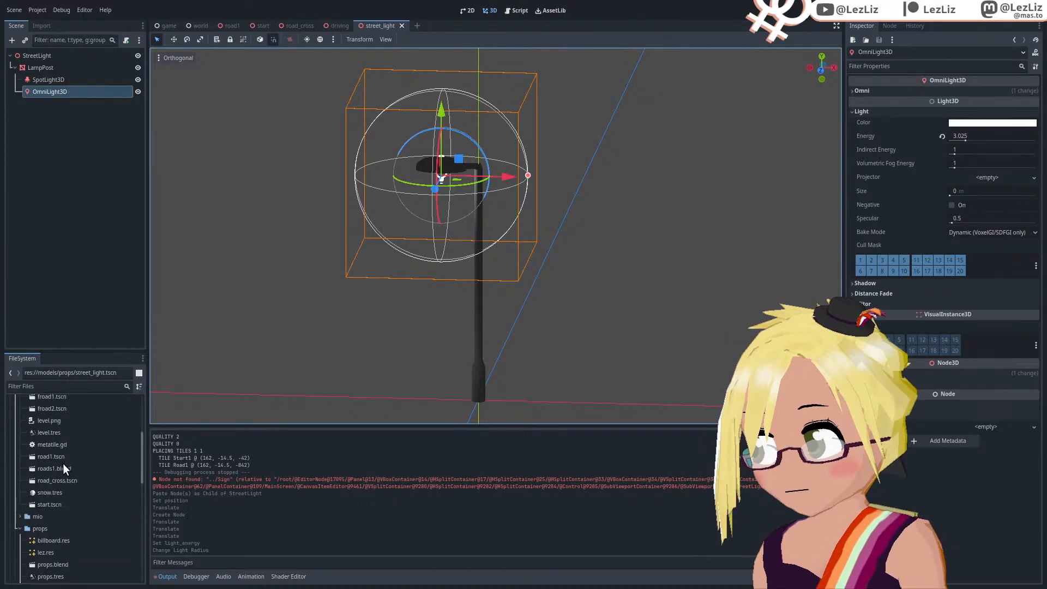
scroll(67, 499, up, 2)
double_click(55, 504)
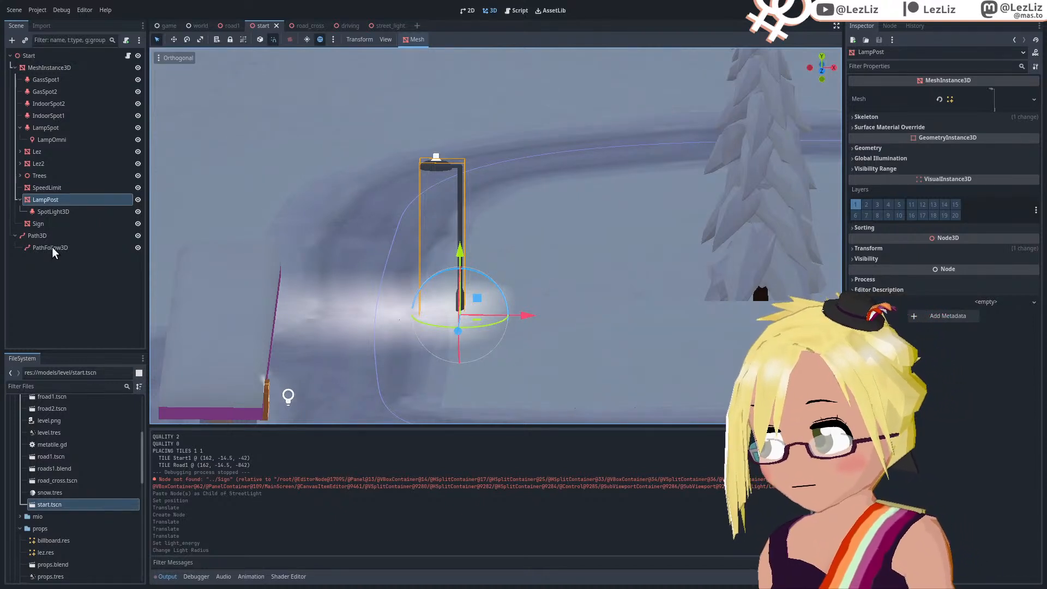
scroll(97, 472, down, 2)
scroll(96, 474, down, 5)
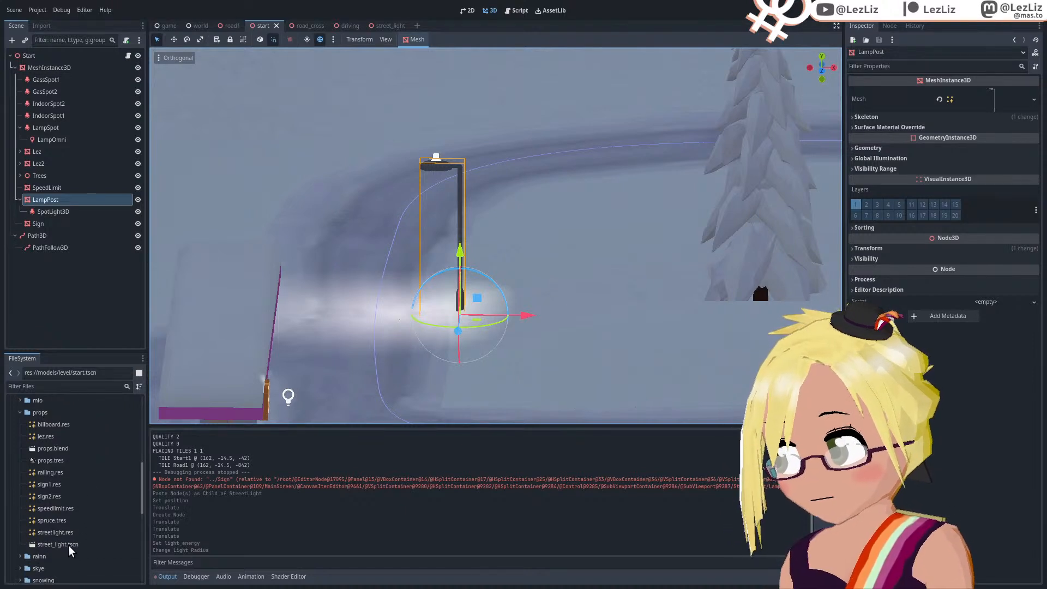
drag(70, 548, 57, 196)
click(54, 213)
Step: Toggle the old LampPost's visibility to compare its lighting with that of the StreetLight instance
click(138, 212)
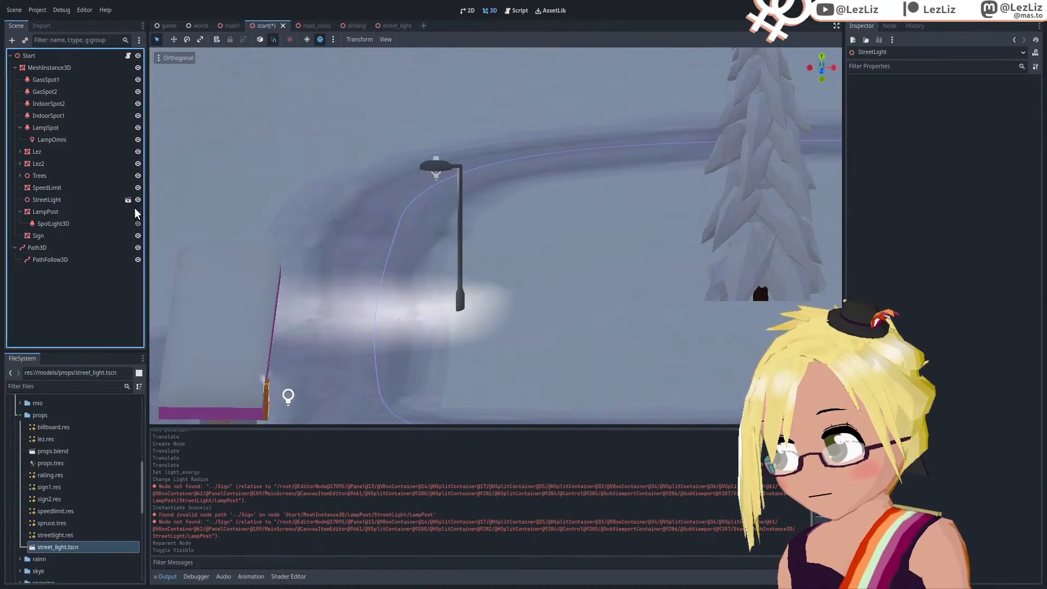
click(138, 212)
click(137, 212)
click(137, 212)
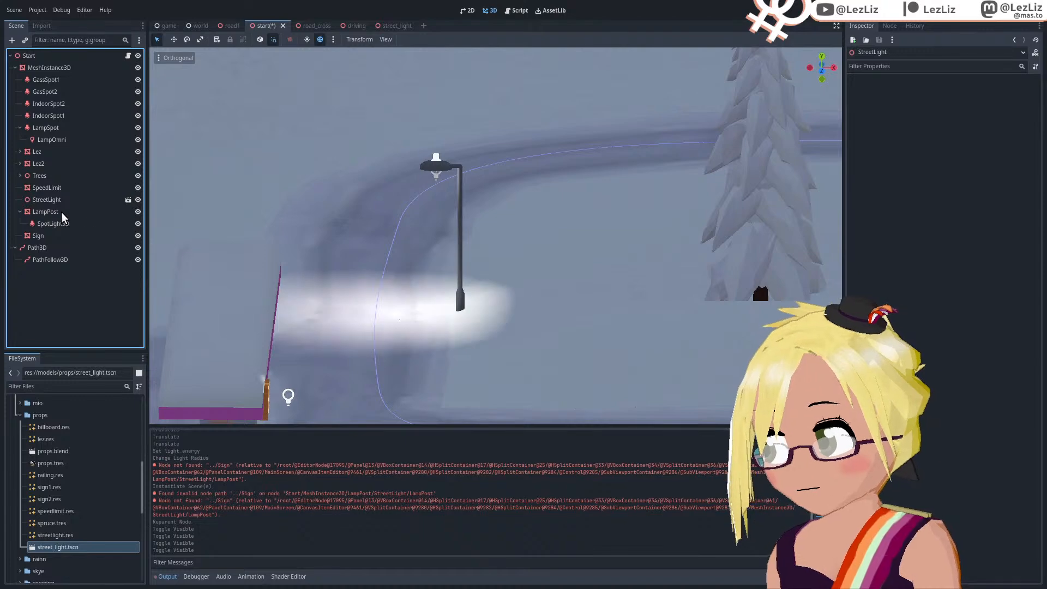
Step: Delete the old LampPost node together with its child spotlight
click(63, 212)
key(Delete)
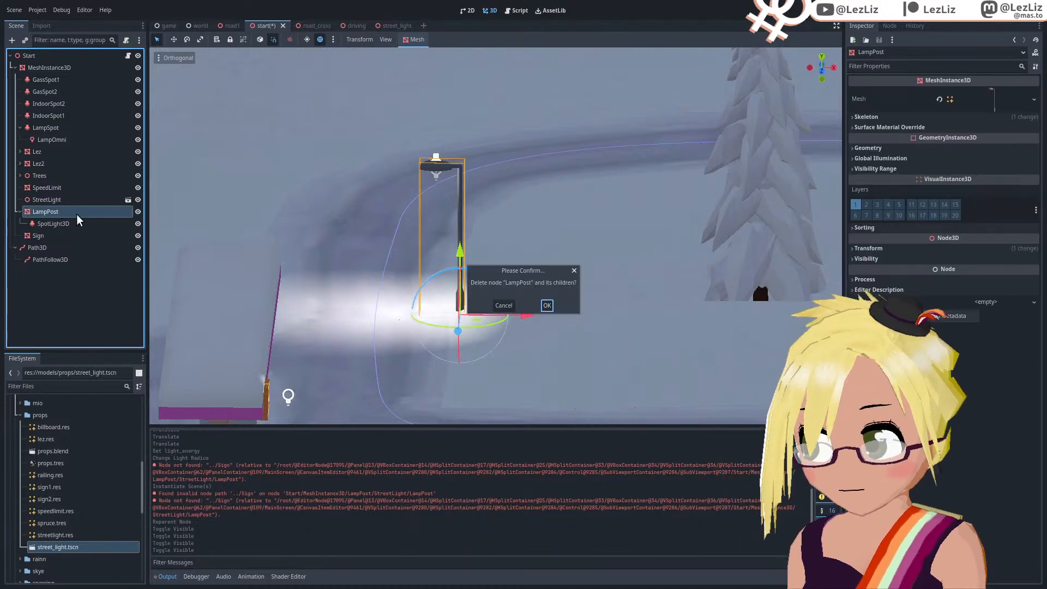
click(547, 305)
Step: Select the StreetLight instance and examine from several angles how it lights the road
click(64, 202)
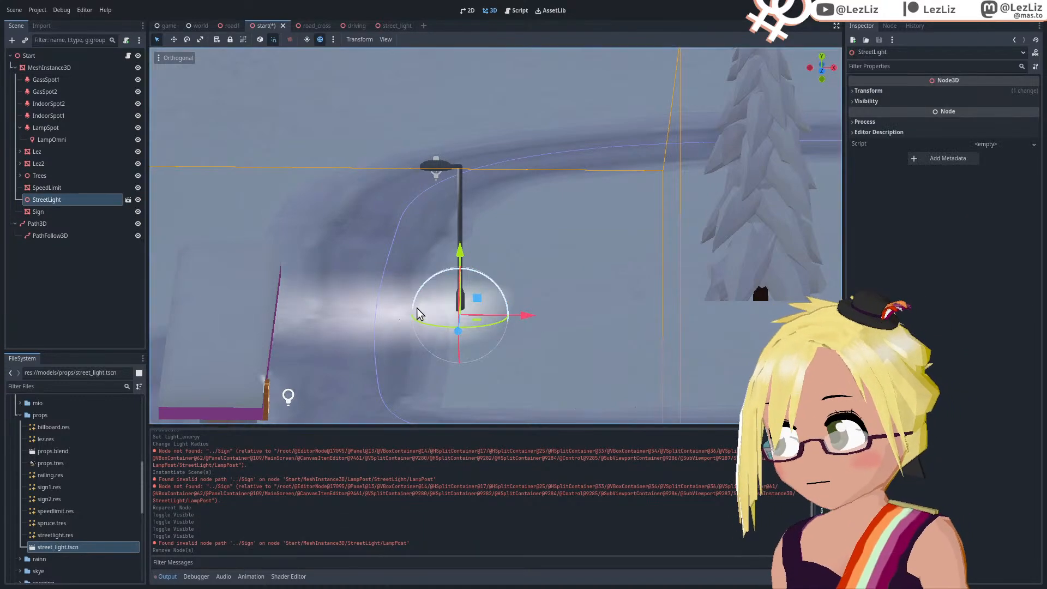
middle_drag(417, 308, 528, 294)
scroll(421, 269, up, 3)
middle_drag(423, 274, 338, 294)
scroll(273, 299, down, 2)
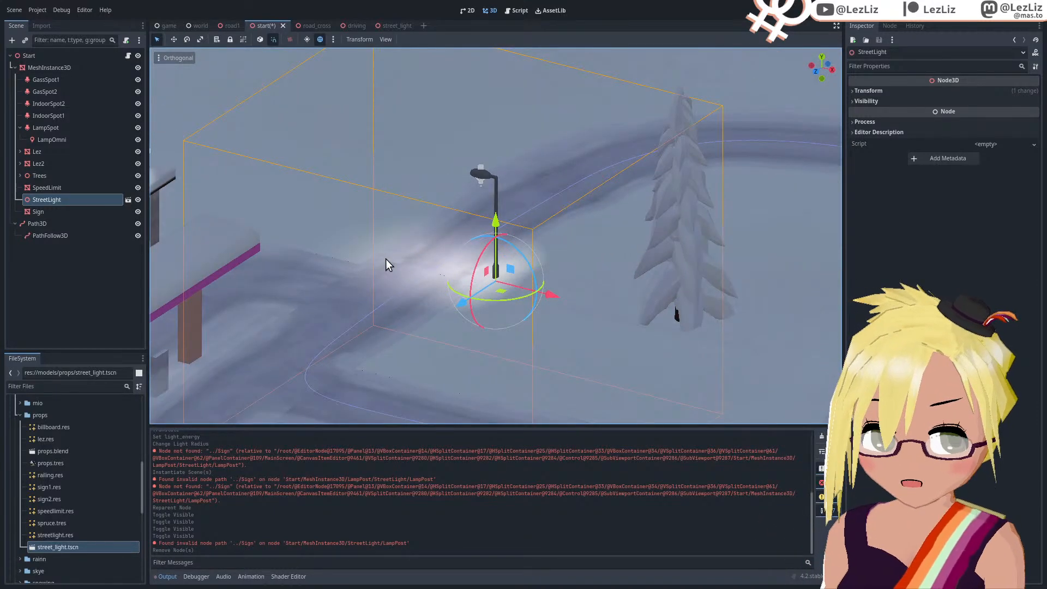
middle_drag(385, 258, 470, 272)
scroll(352, 215, down, 3)
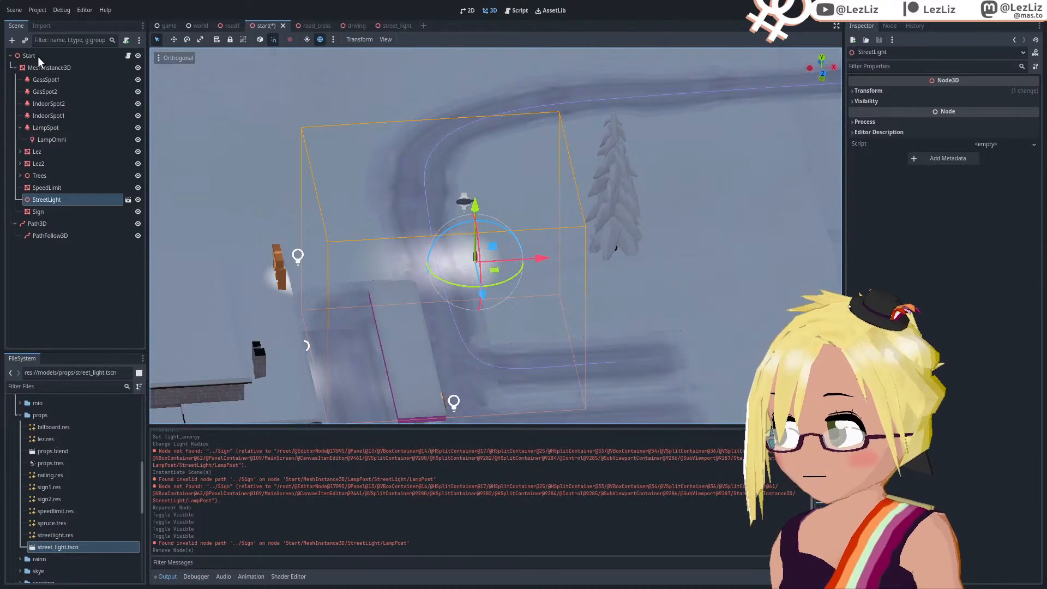
Step: Add a Node3D under MeshInstance3D and place it directly above StreetLight in the node order
click(39, 57)
click(40, 66)
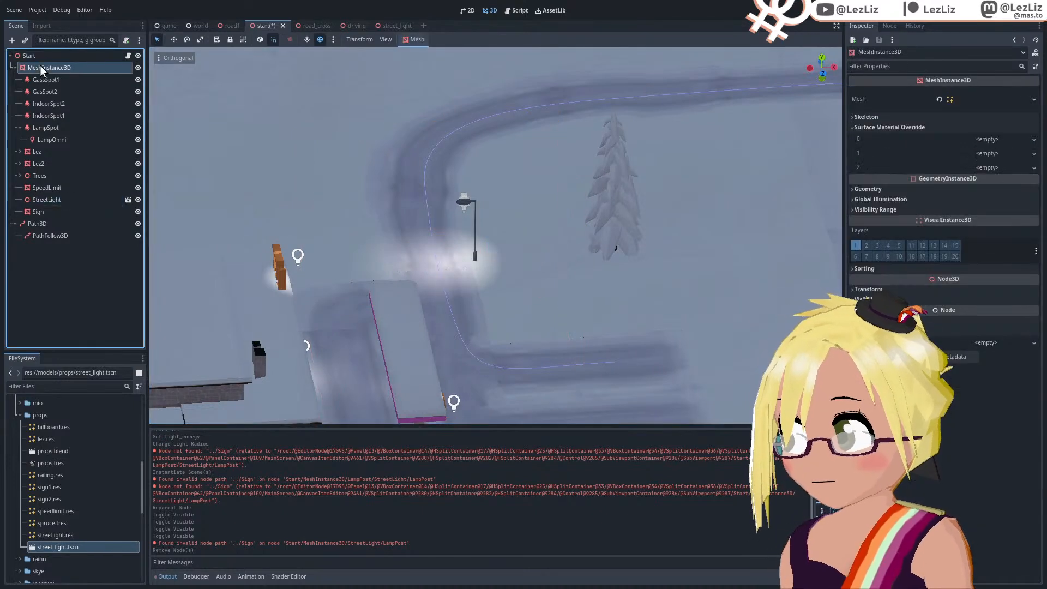
click(12, 40)
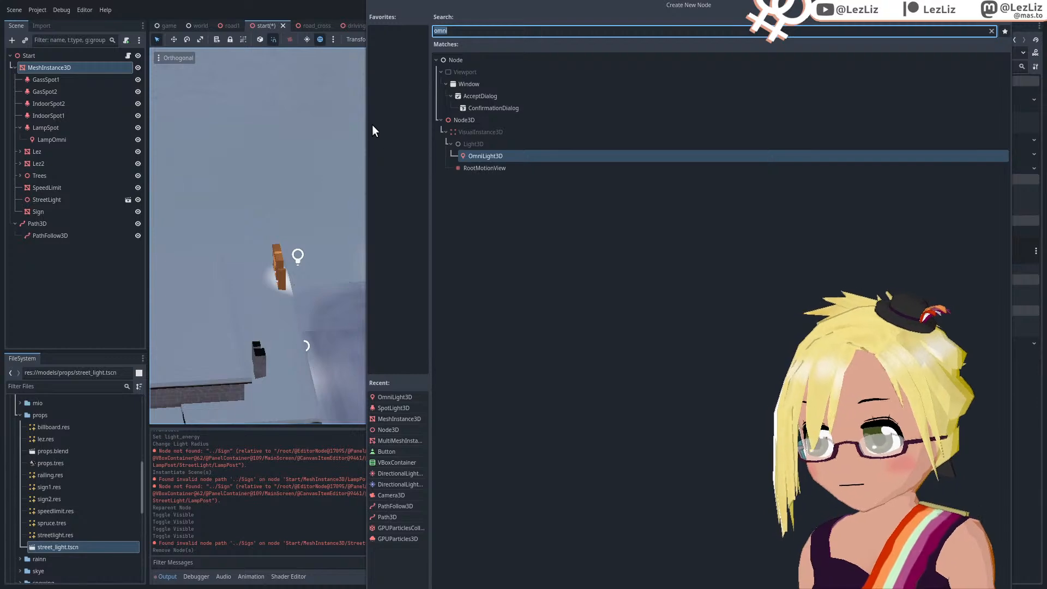
text(node)
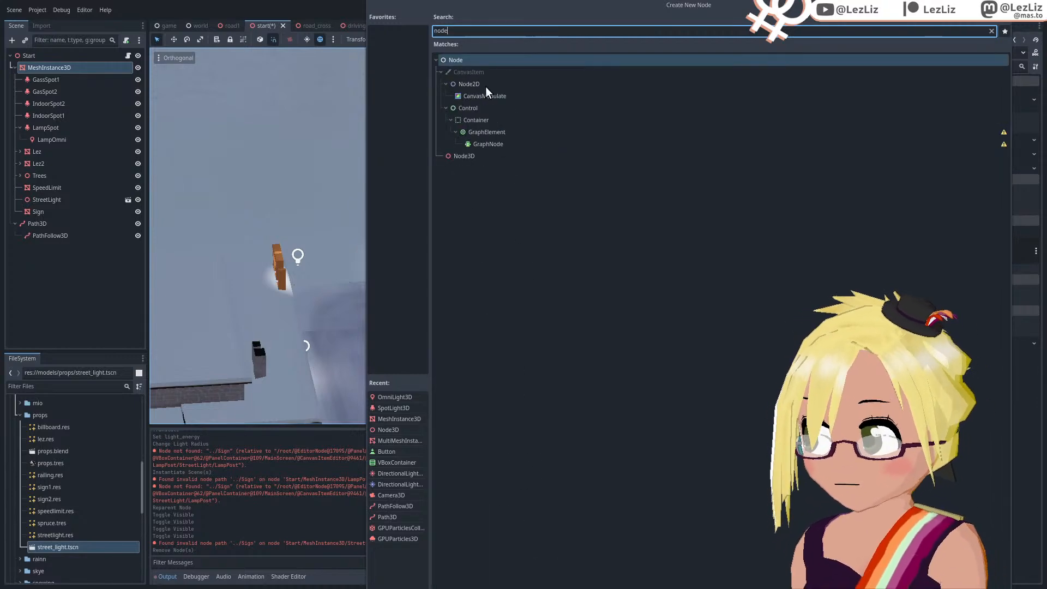
double_click(464, 156)
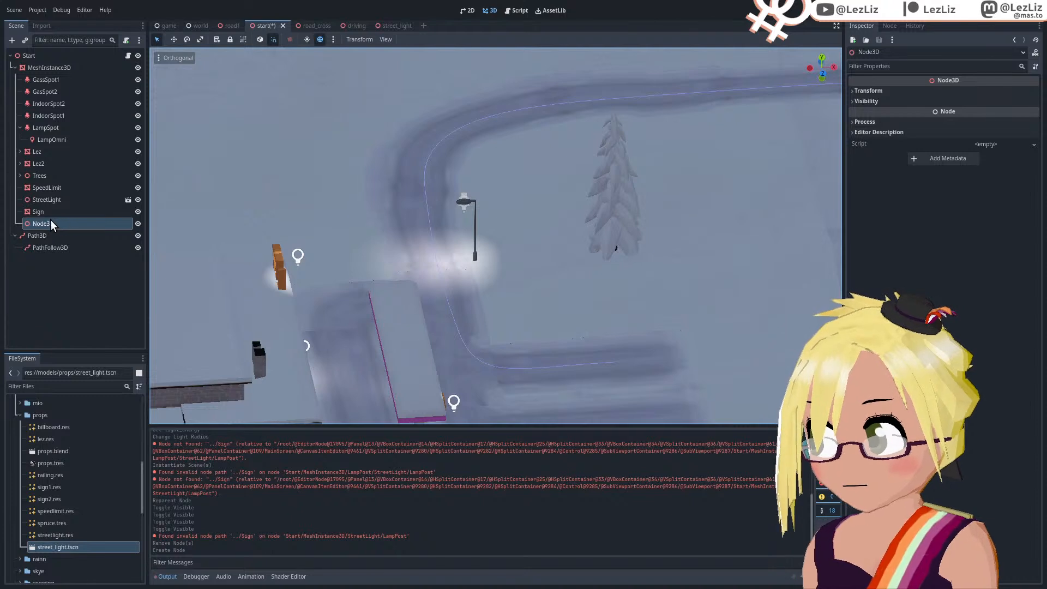
drag(50, 224, 57, 201)
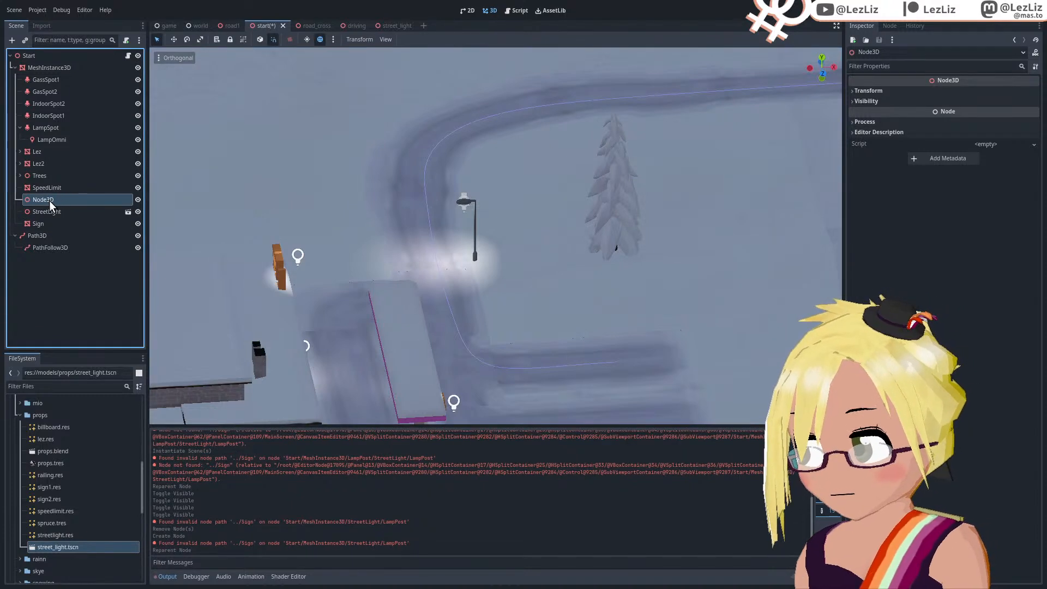
Step: Rename the new Node3D as StreetLights and make the StreetLight instance its child
double_click(49, 201)
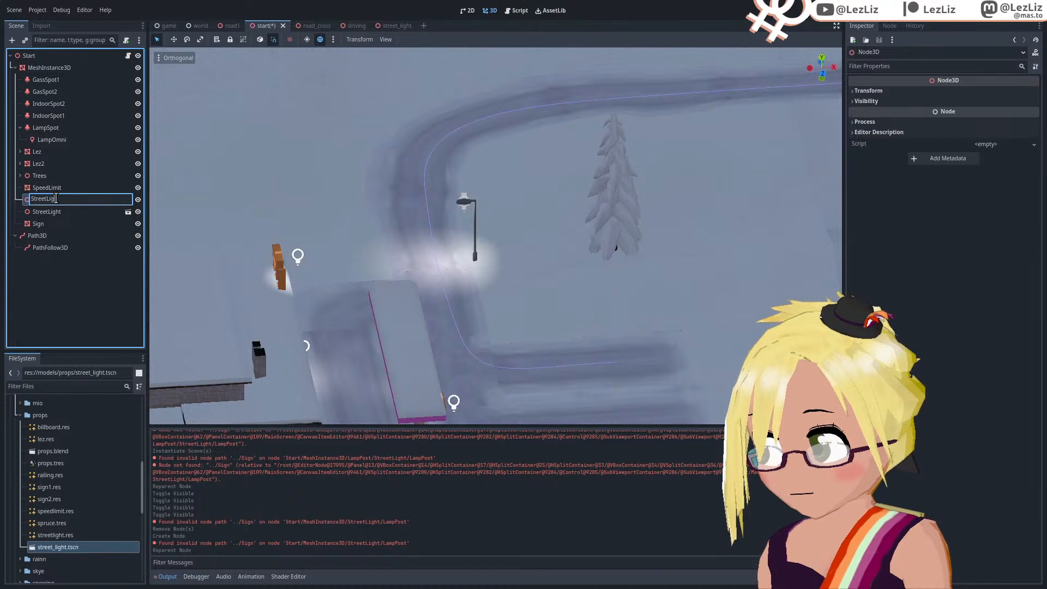
text(StreetLights)
key(Return)
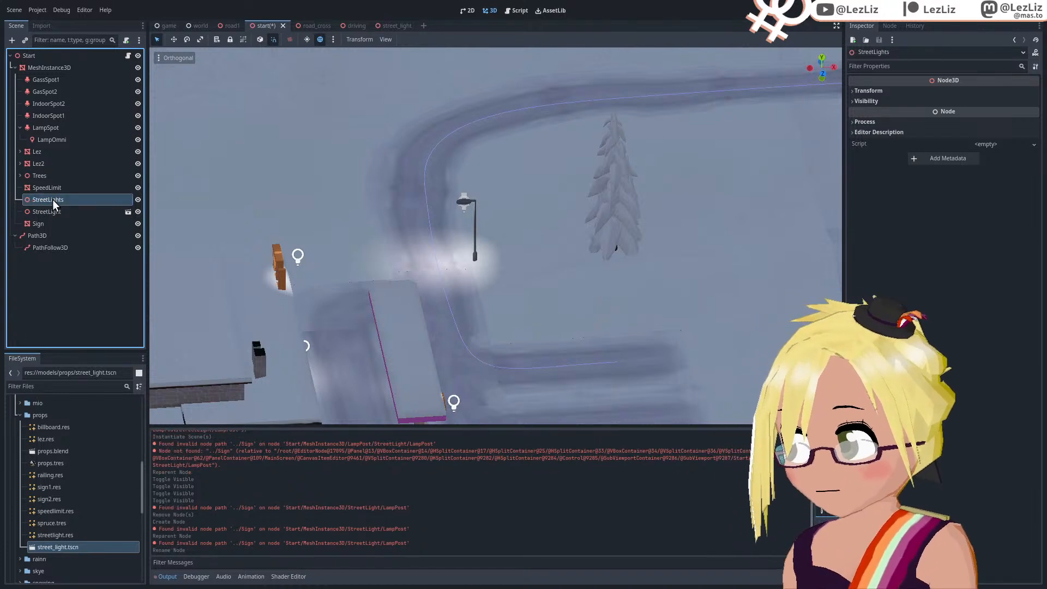
click(51, 212)
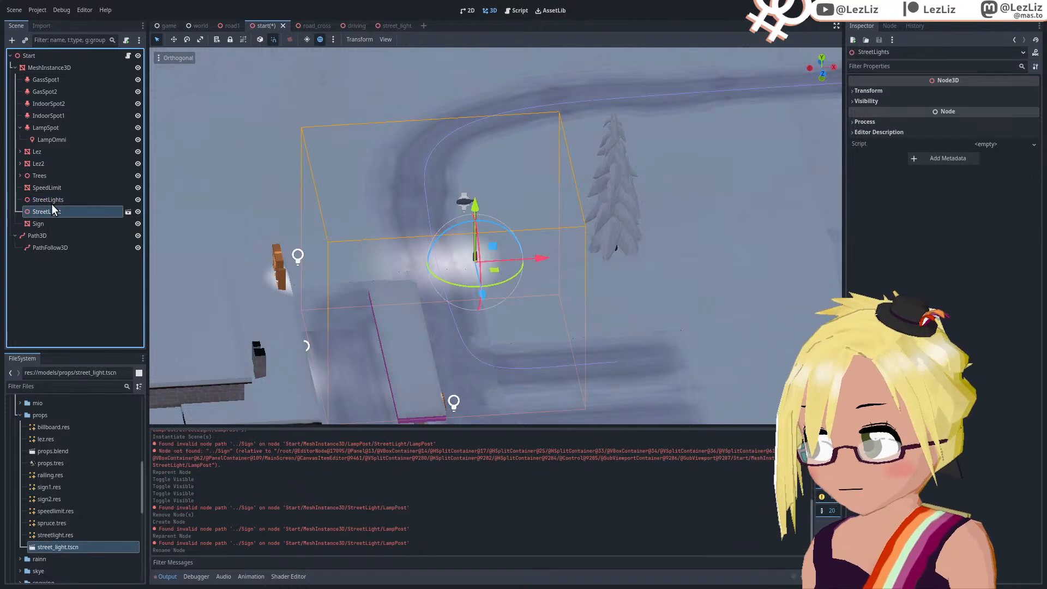
drag(57, 200, 56, 200)
Step: Duplicate the StreetLight instance, then move and rotate the copy beside the road farther along toward the bend
click(64, 212)
right_click(62, 212)
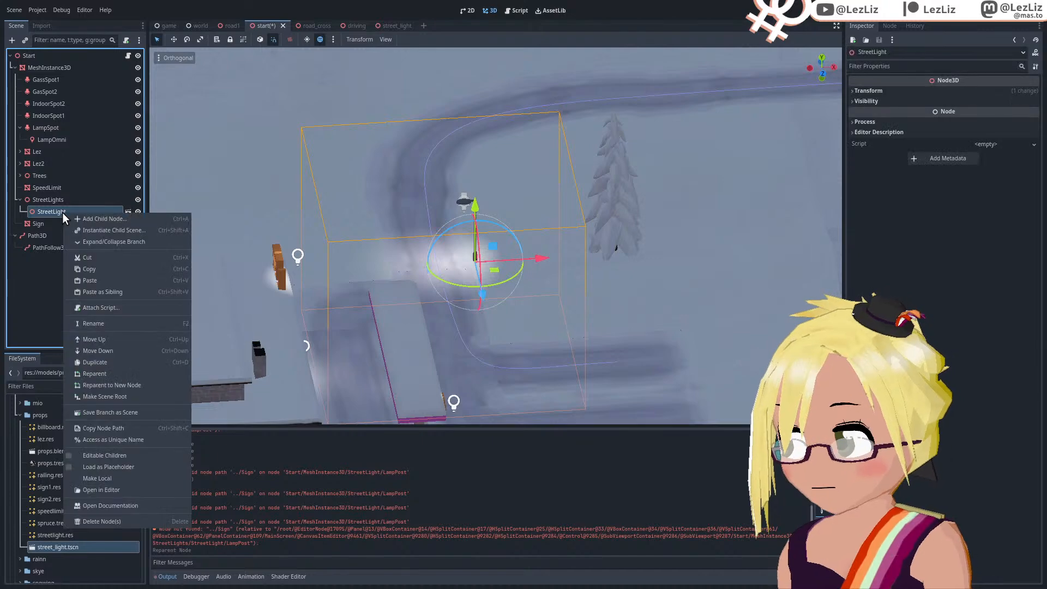
click(129, 363)
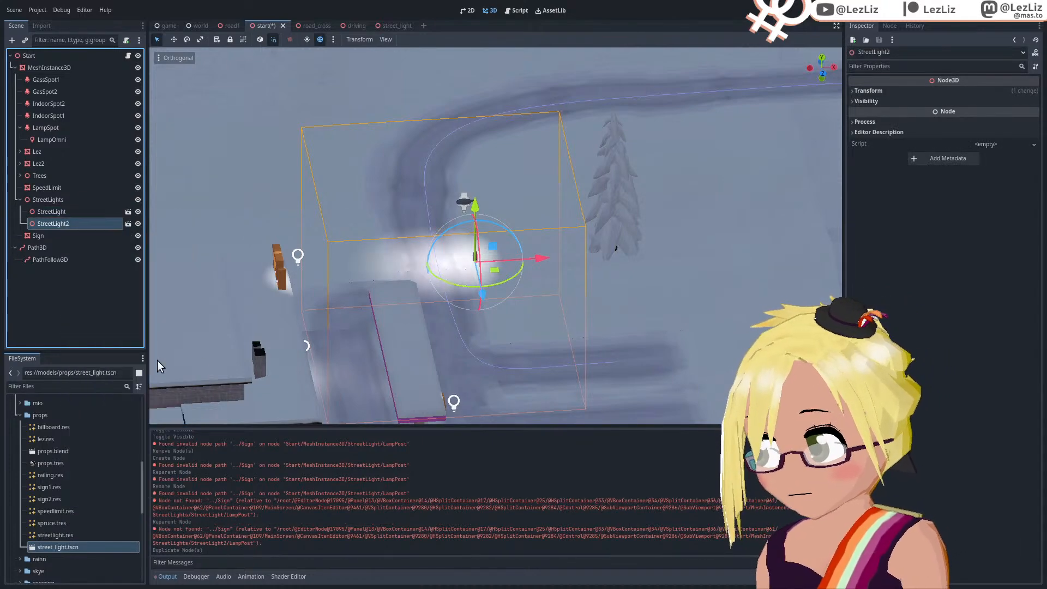
middle_drag(561, 343, 476, 294)
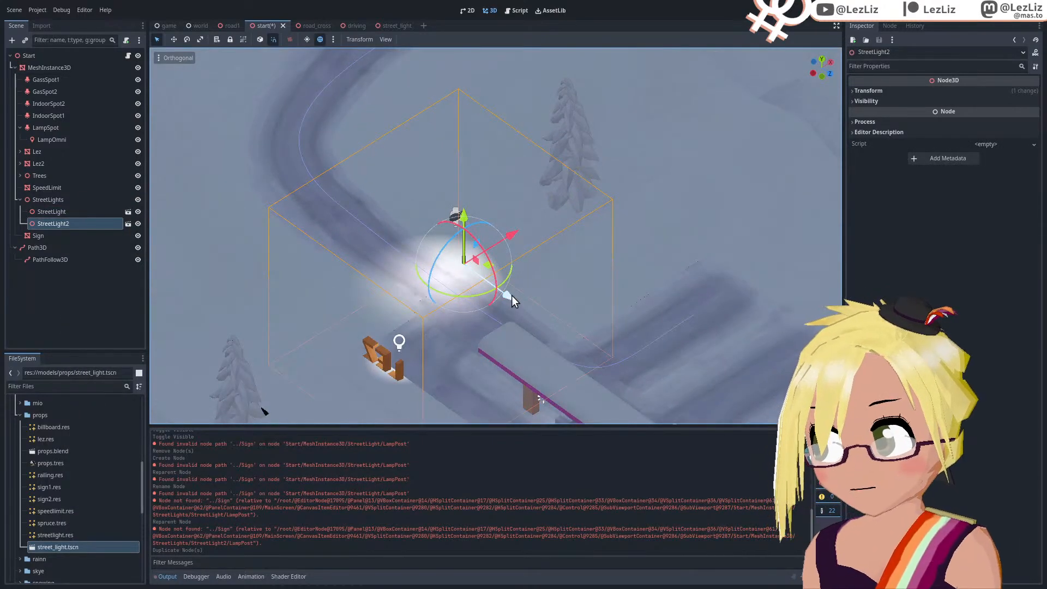
drag(511, 296, 223, 201)
middle_drag(447, 269, 496, 282)
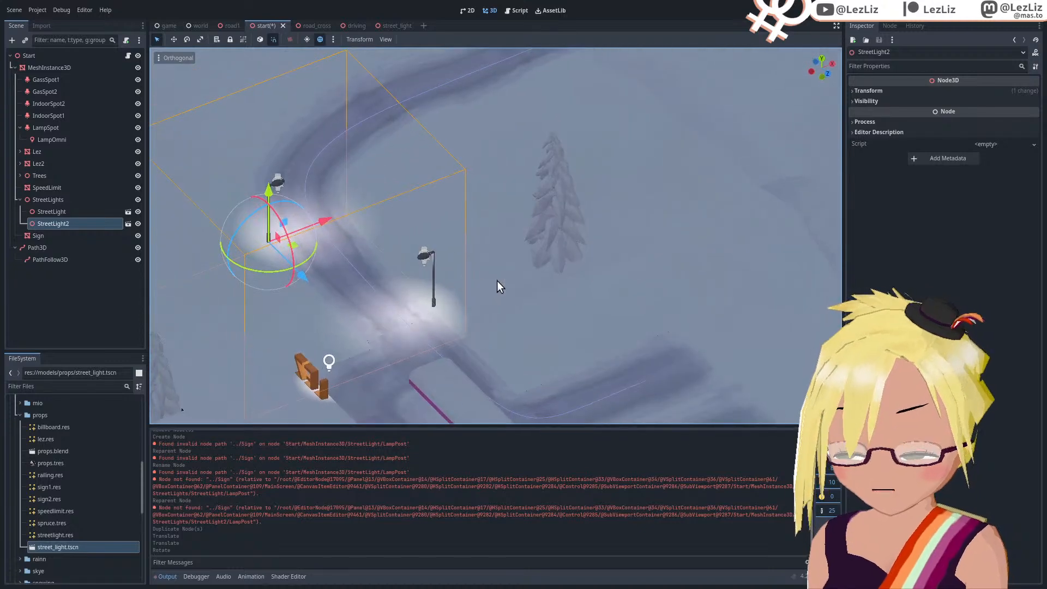
Step: Nudge StreetLight2 slightly to fine-tune its position beside the road, and check the placement from several angles
middle_drag(377, 264, 355, 241)
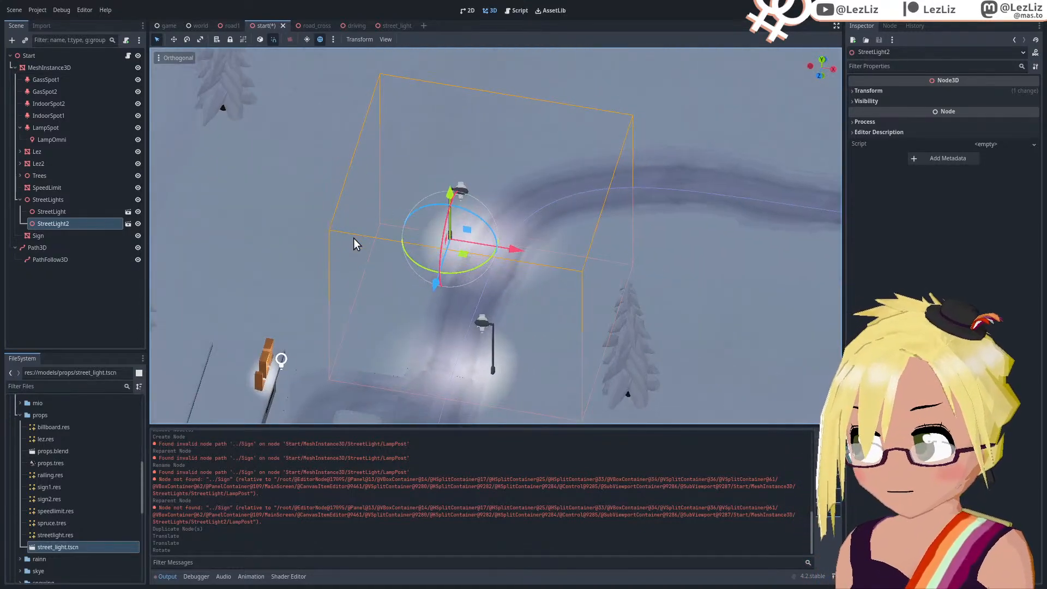
scroll(451, 311, up, 4)
drag(427, 304, 431, 306)
scroll(451, 315, down, 5)
mouse_move(470, 323)
middle_down()
mouse_move(519, 292)
mouse_move(485, 303)
mouse_move(474, 330)
mouse_move(452, 327)
mouse_move(487, 319)
mouse_move(450, 296)
mouse_move(420, 326)
mouse_move(489, 322)
middle_up()
scroll(448, 296, up, 3)
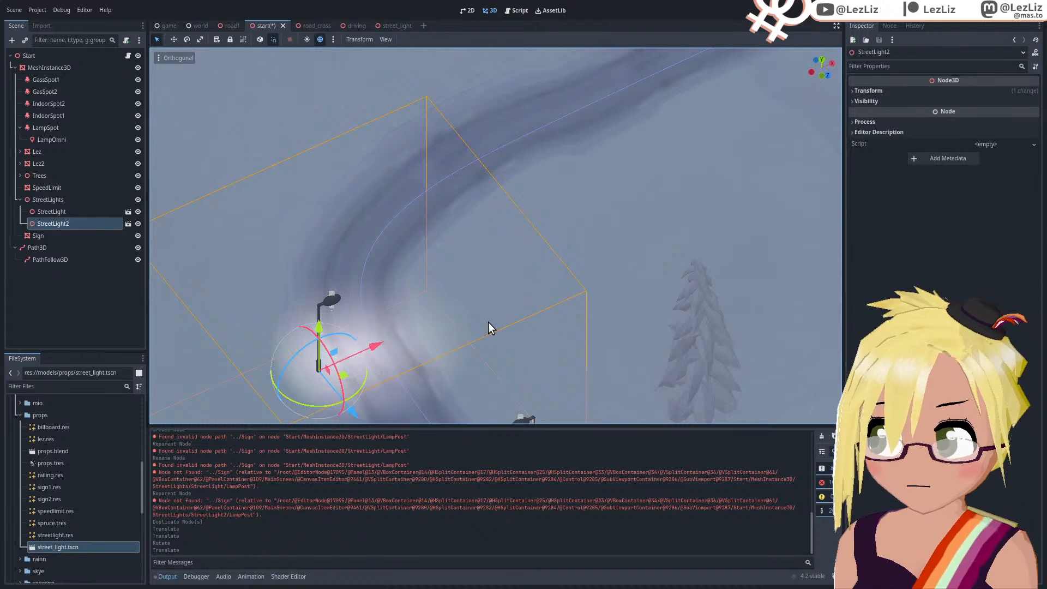
middle_drag(489, 322, 538, 266)
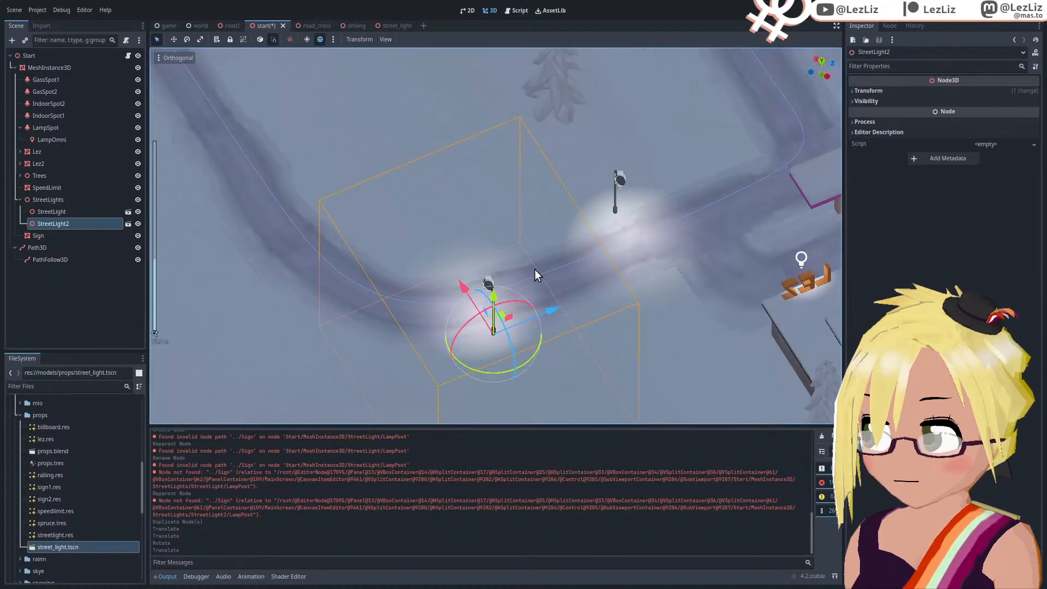
Step: Duplicate StreetLight2 in the top view and move the copy past the bend to the outer edge of the road
key(KP_7)
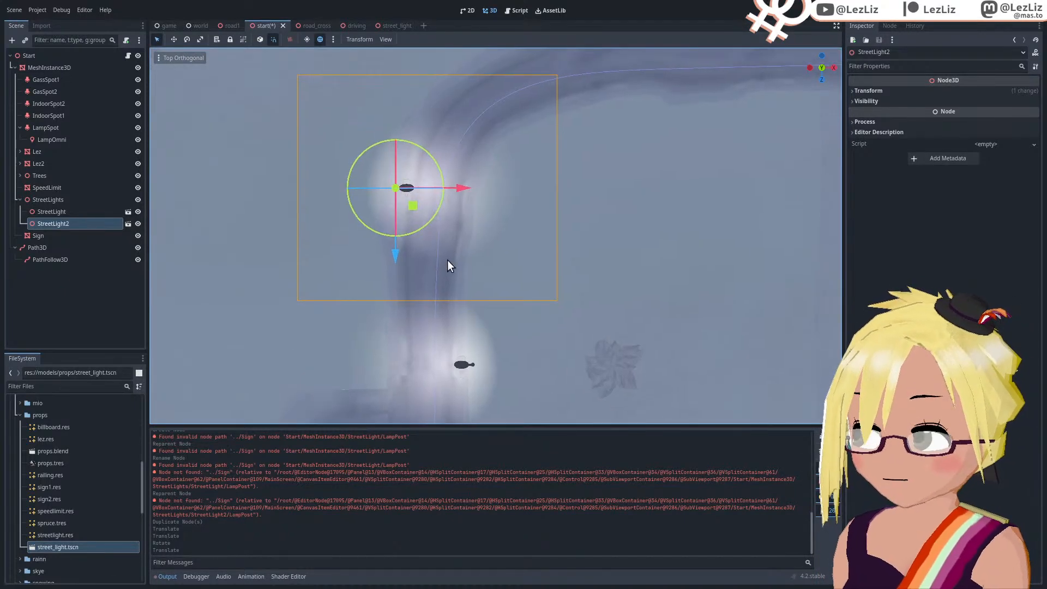
shift+middle_drag(447, 260, 430, 300)
right_click(60, 223)
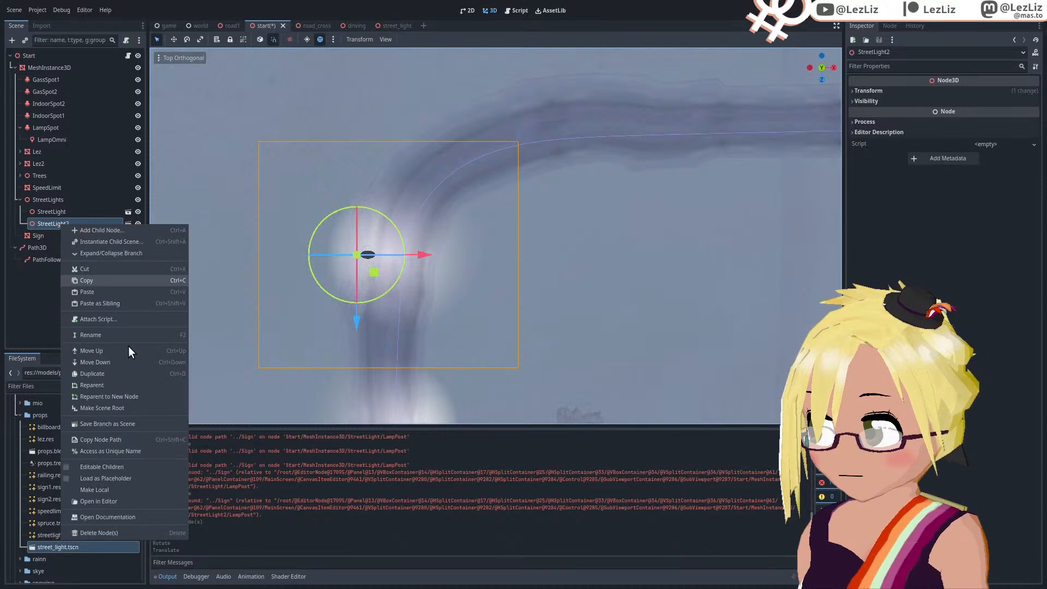
click(132, 368)
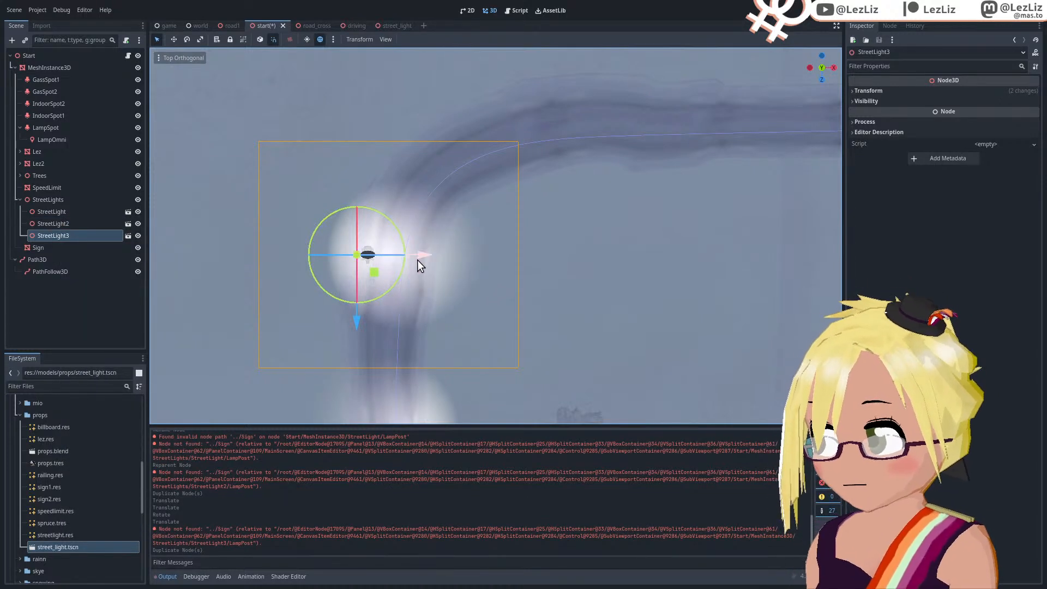
drag(418, 260, 689, 279)
drag(620, 319, 626, 119)
shift+middle_drag(627, 119, 551, 235)
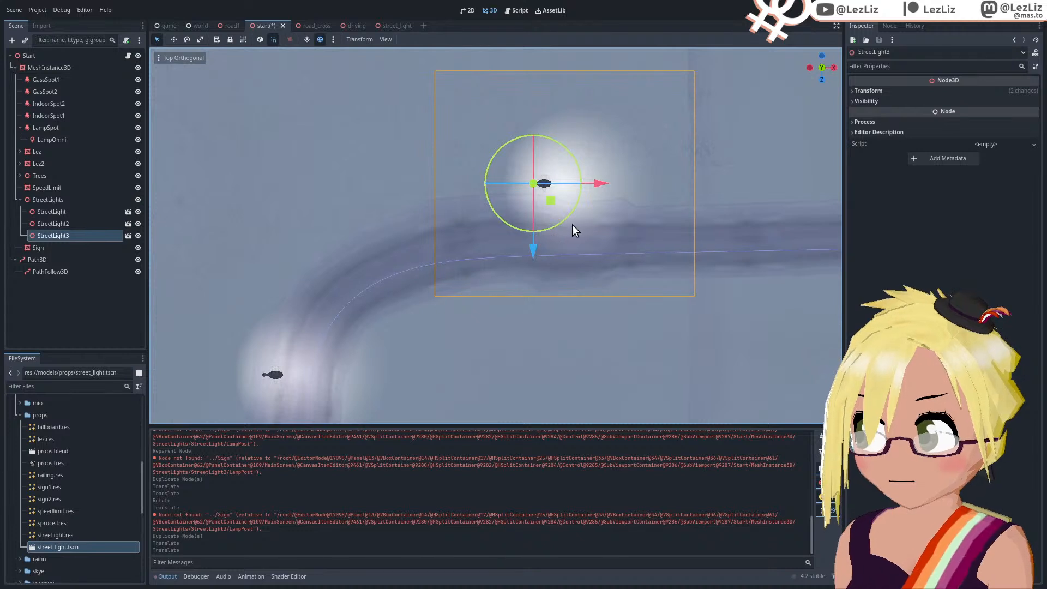
scroll(561, 245, down, 6)
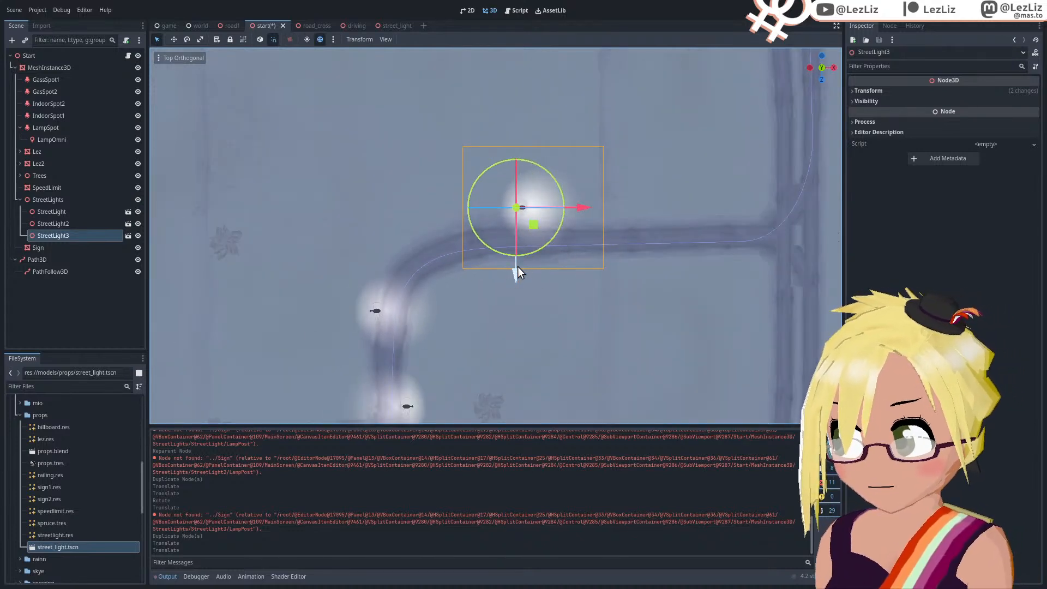
drag(517, 268, 512, 276)
drag(583, 218, 542, 219)
scroll(529, 221, up, 6)
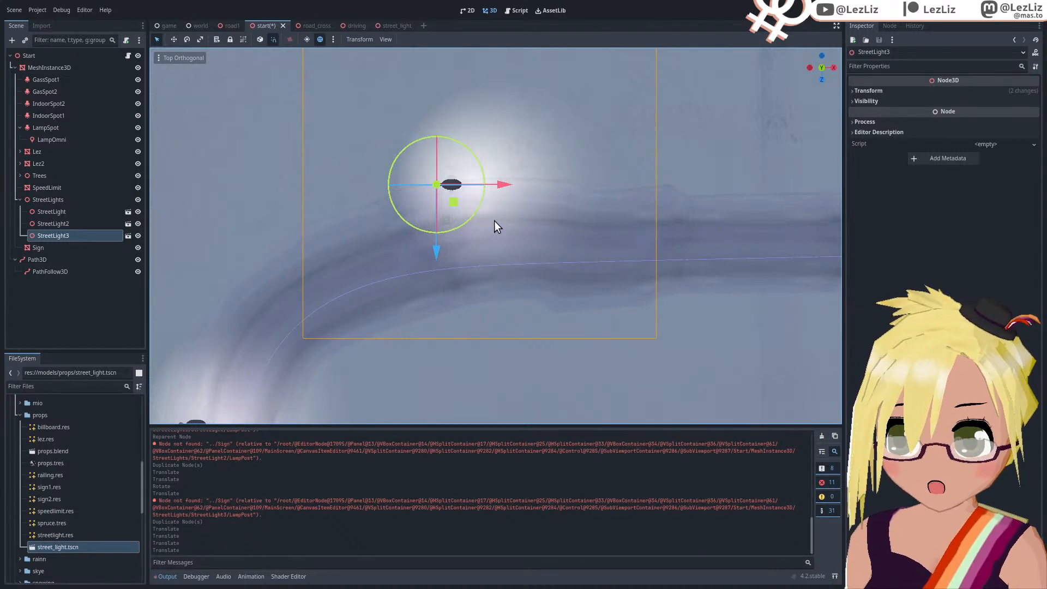
Step: Rotate StreetLight3 so its lamp faces the road, nudge it toward the roadside, and refine its angle
drag(476, 212, 414, 244)
middle_drag(435, 246, 564, 118)
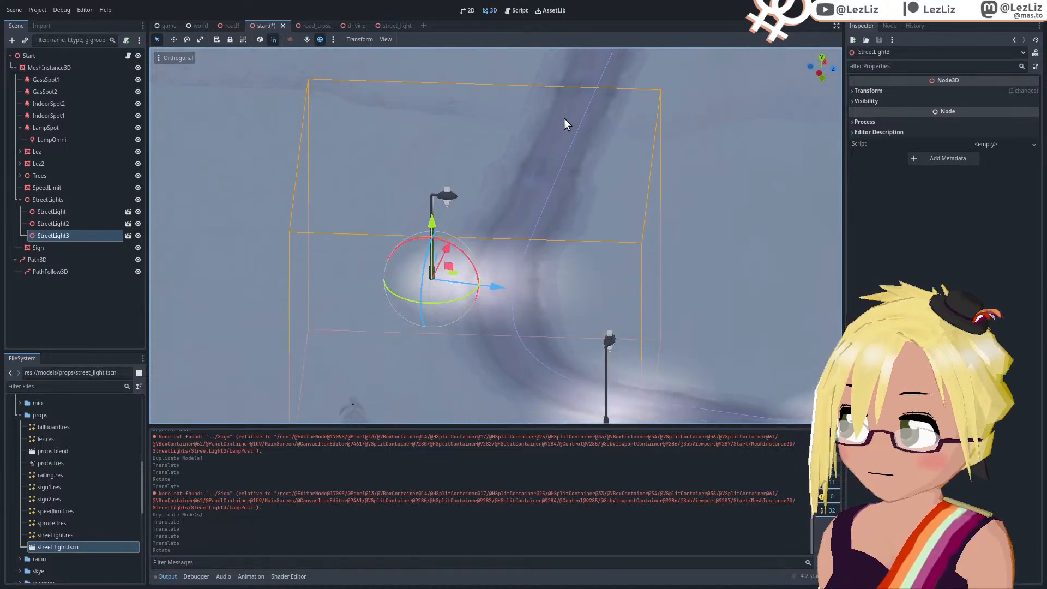
scroll(509, 309, up, 2)
drag(488, 298, 496, 299)
mouse_move(496, 299)
middle_down()
mouse_move(545, 269)
mouse_move(512, 309)
middle_up()
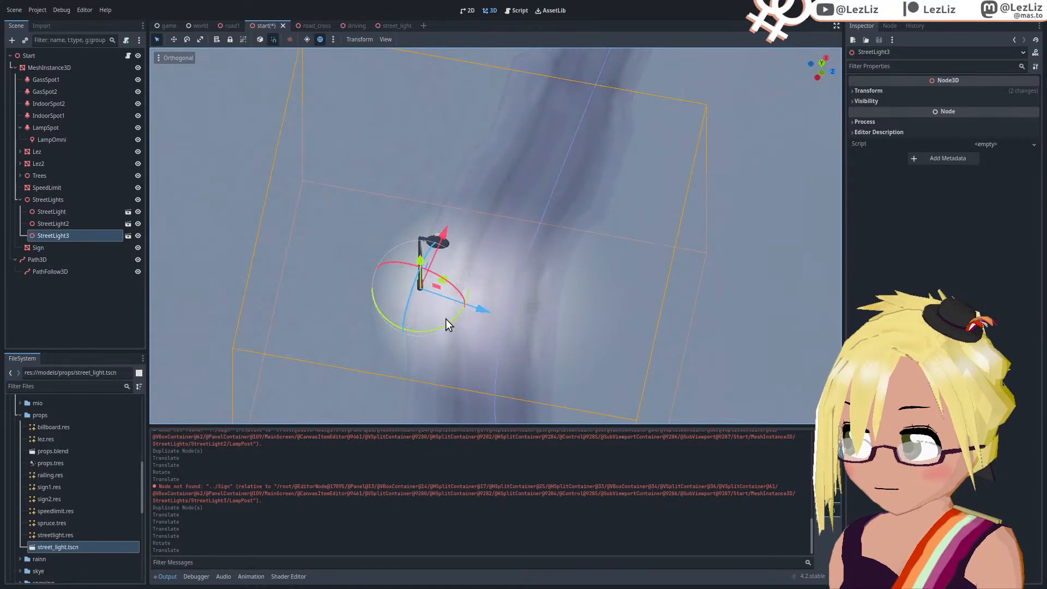
mouse_move(446, 320)
mouse_down()
mouse_move(463, 315)
mouse_move(454, 319)
mouse_up()
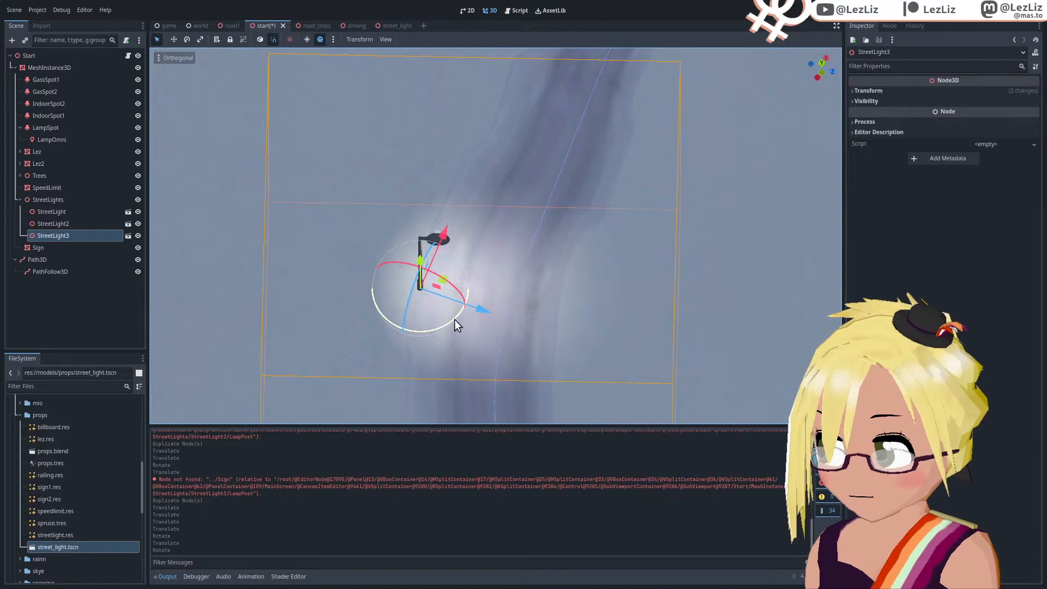
Step: Duplicate StreetLight3, move the copy across the road nearer the junction, and rotate it to face the road
middle_drag(454, 319, 438, 219)
key(KP_7)
scroll(535, 231, down, 6)
right_click(51, 235)
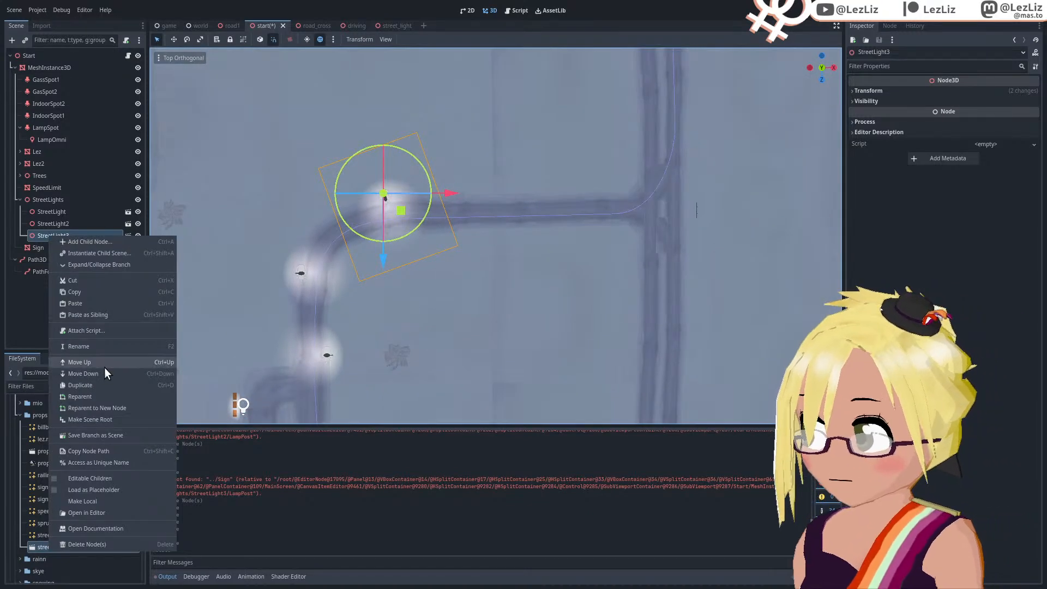
click(137, 385)
drag(453, 195, 619, 197)
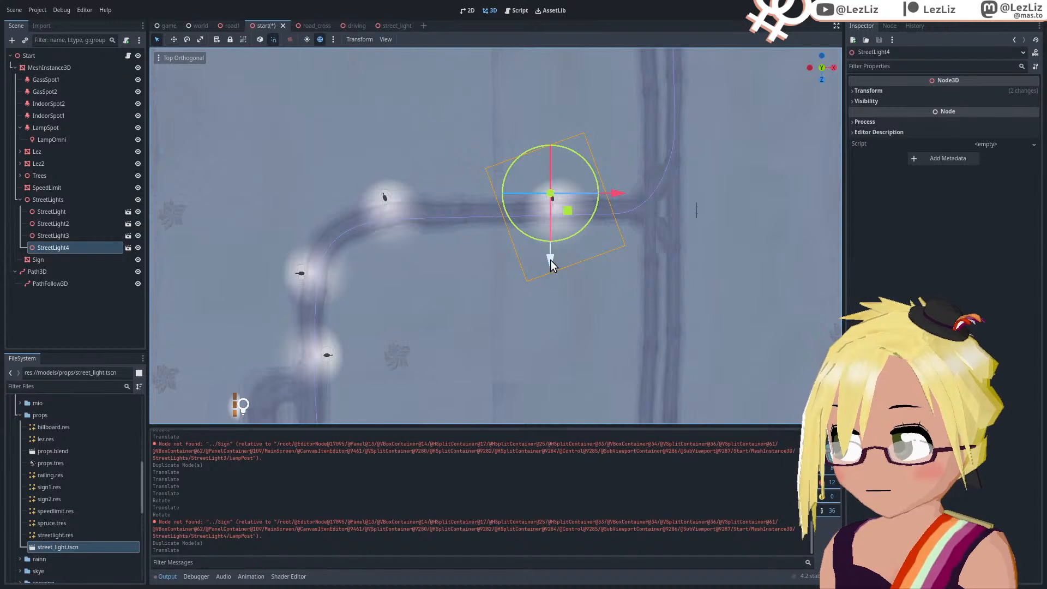
drag(551, 260, 545, 299)
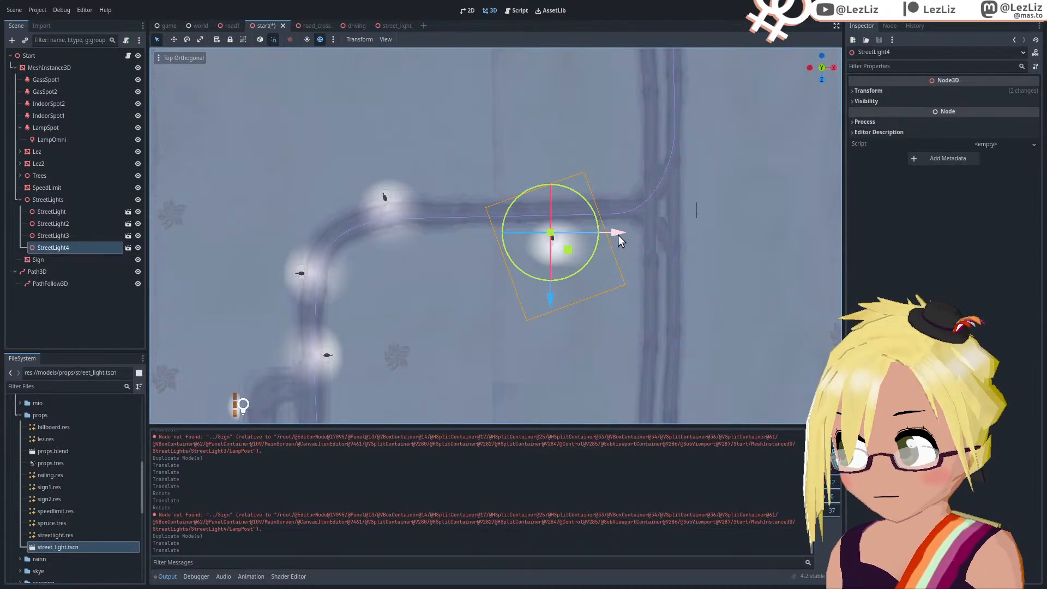
drag(594, 249, 489, 169)
Step: Shift StreetLight3 slightly farther from the bend and off the road, adjust its rotation, and save the start scene
middle_drag(489, 169, 435, 279)
click(483, 142)
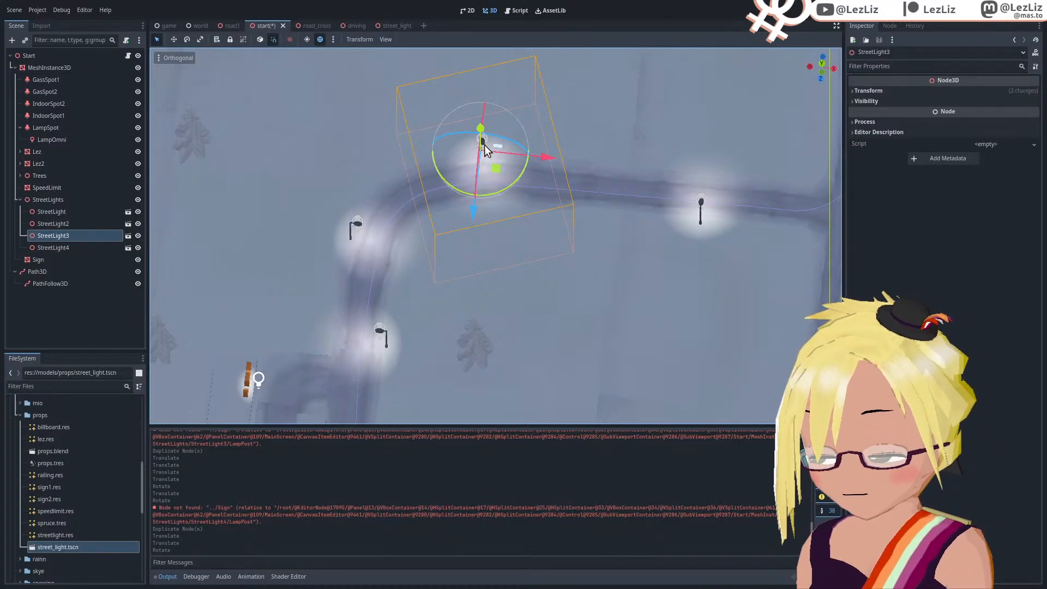
key(KP_7)
drag(546, 152, 581, 155)
drag(512, 217, 513, 205)
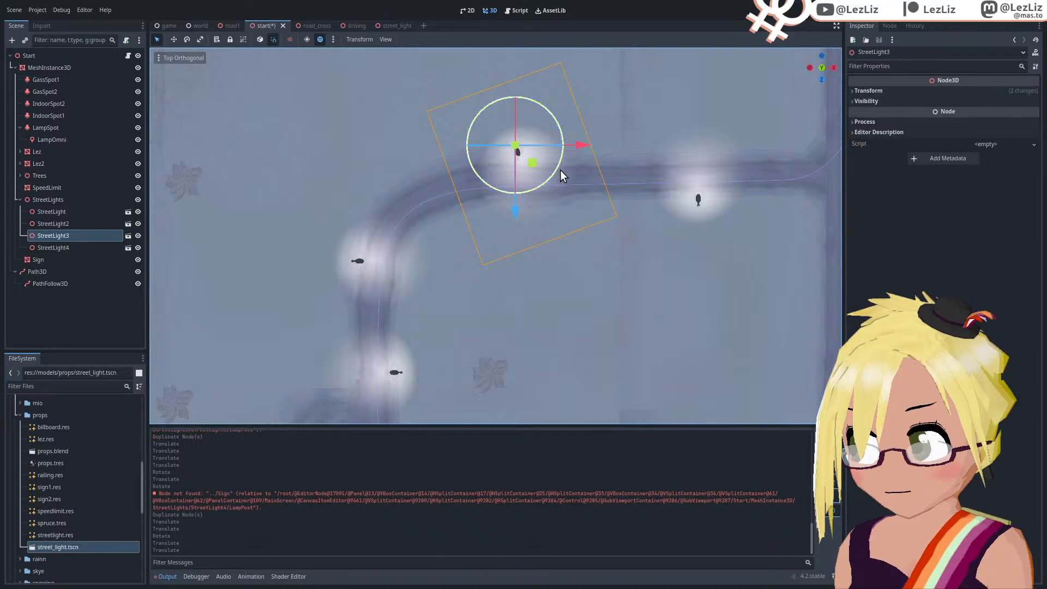
drag(558, 168, 548, 175)
middle_drag(506, 212, 418, 176)
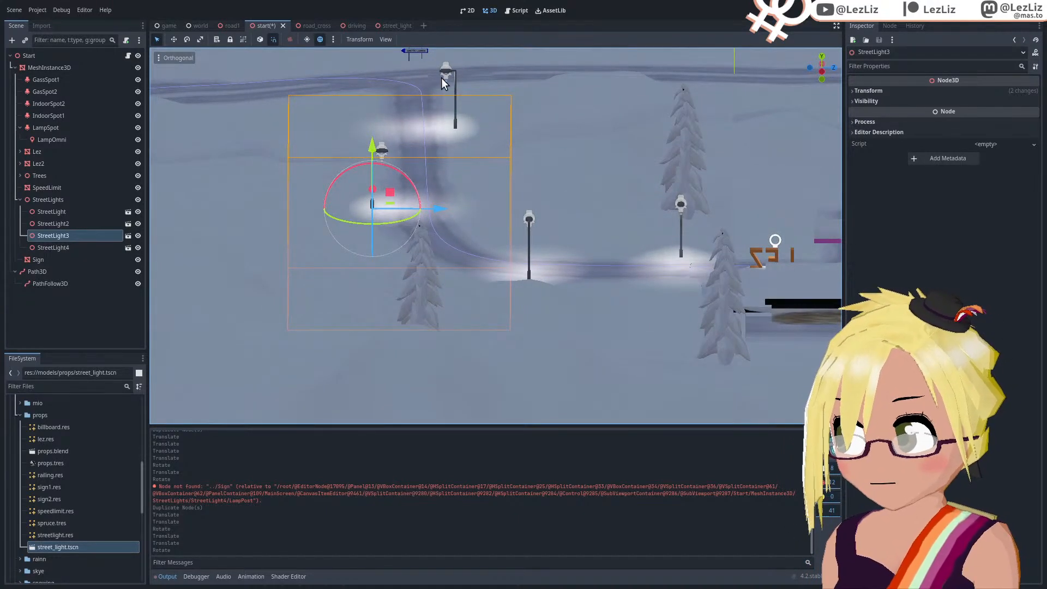
key(ctrl+s)
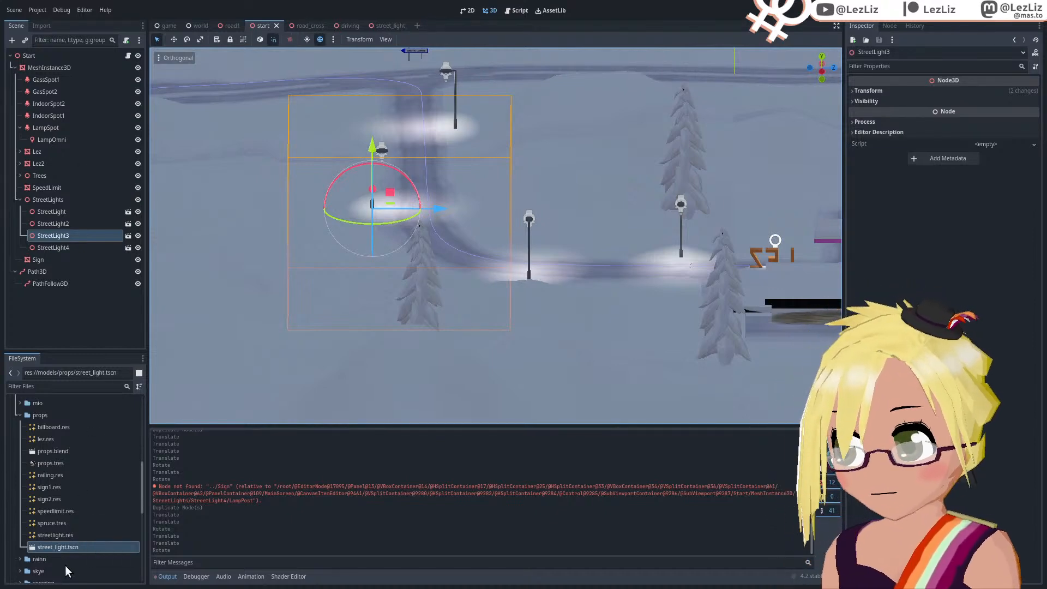
Step: Tilt SpotLight3D in the street_light scene farther outward from the post in the front view and save the scene
double_click(60, 547)
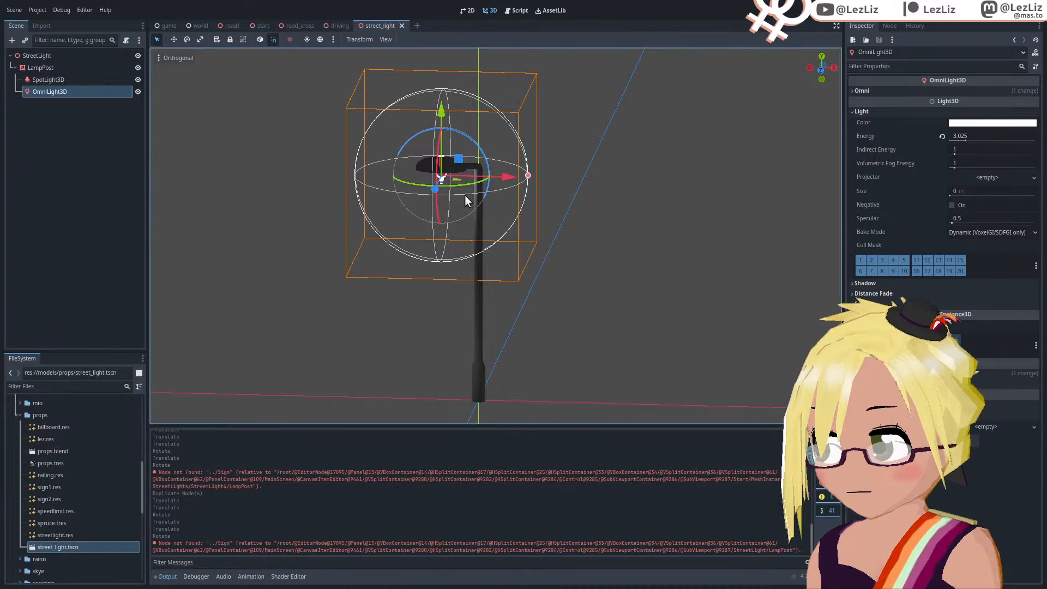
click(57, 80)
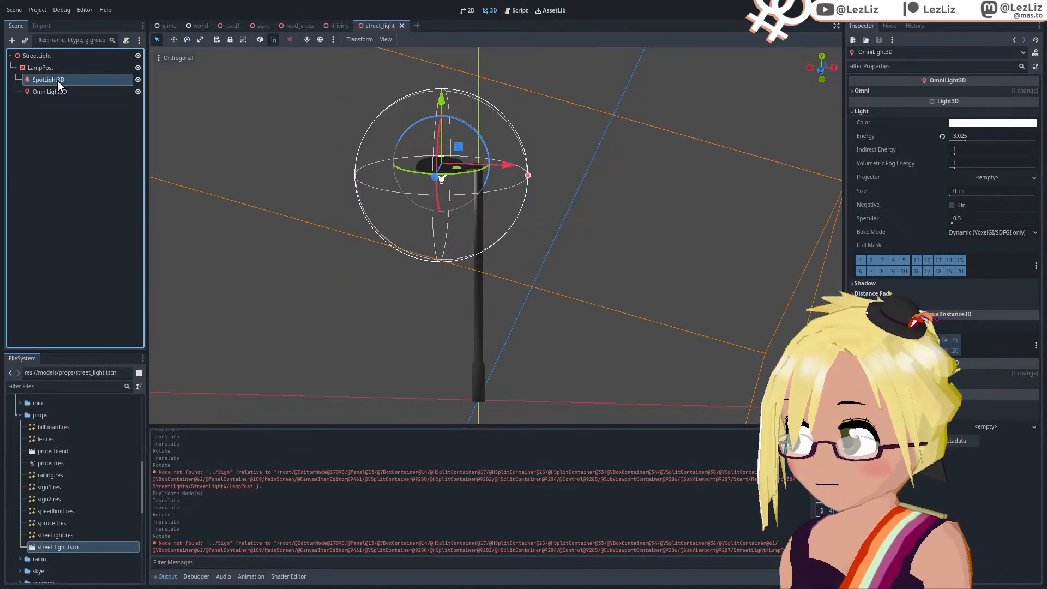
key(KP_3)
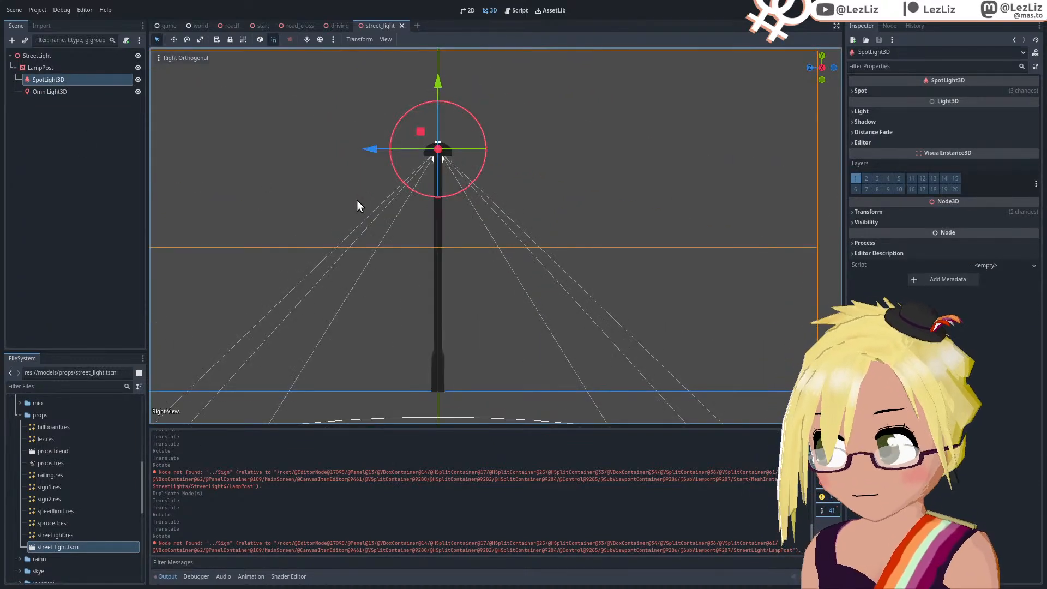
key(KP_1)
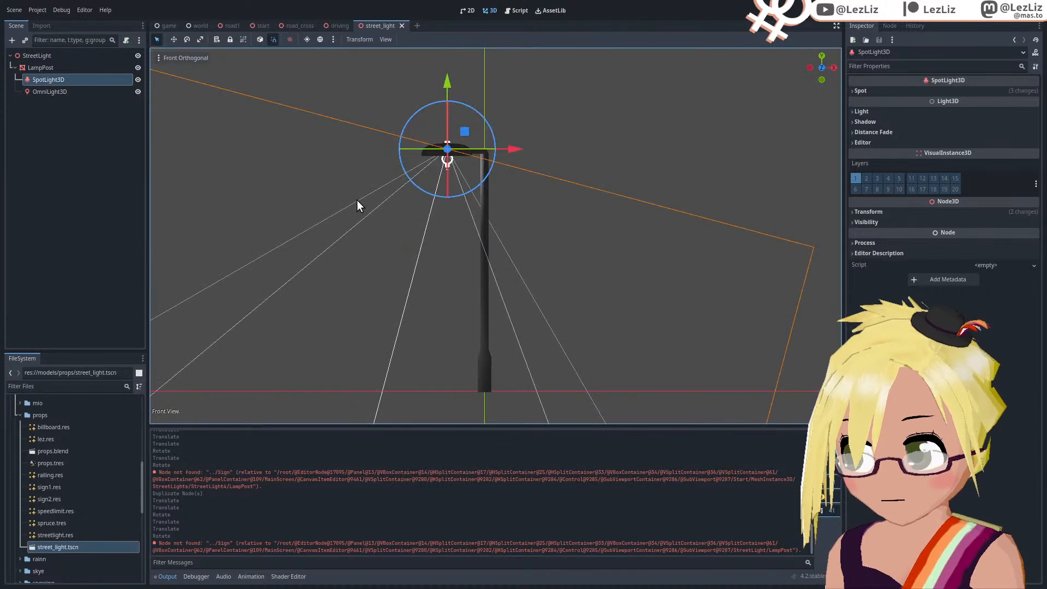
scroll(358, 200, down, 3)
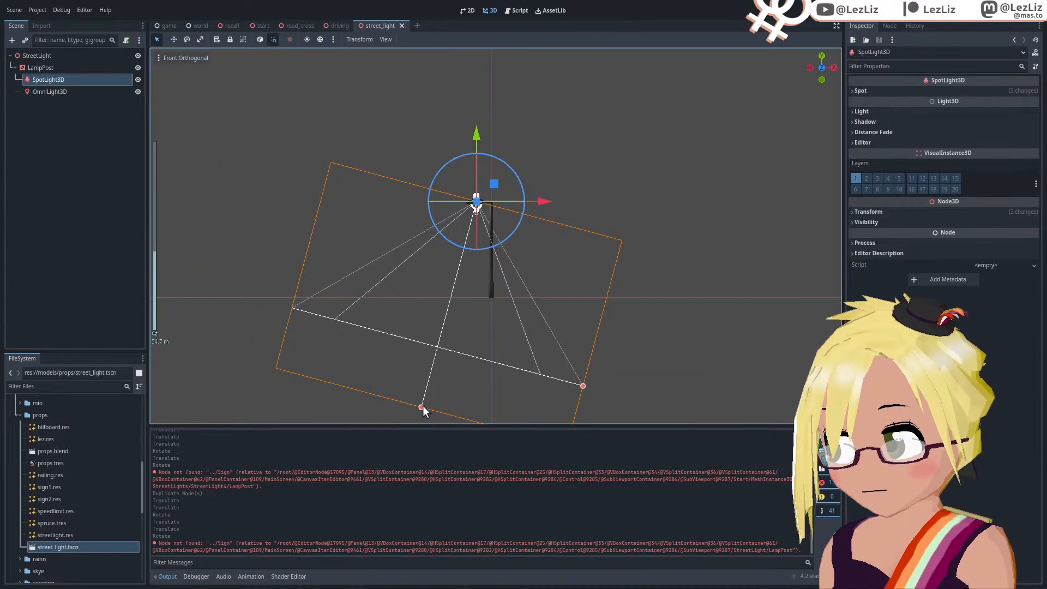
click(507, 166)
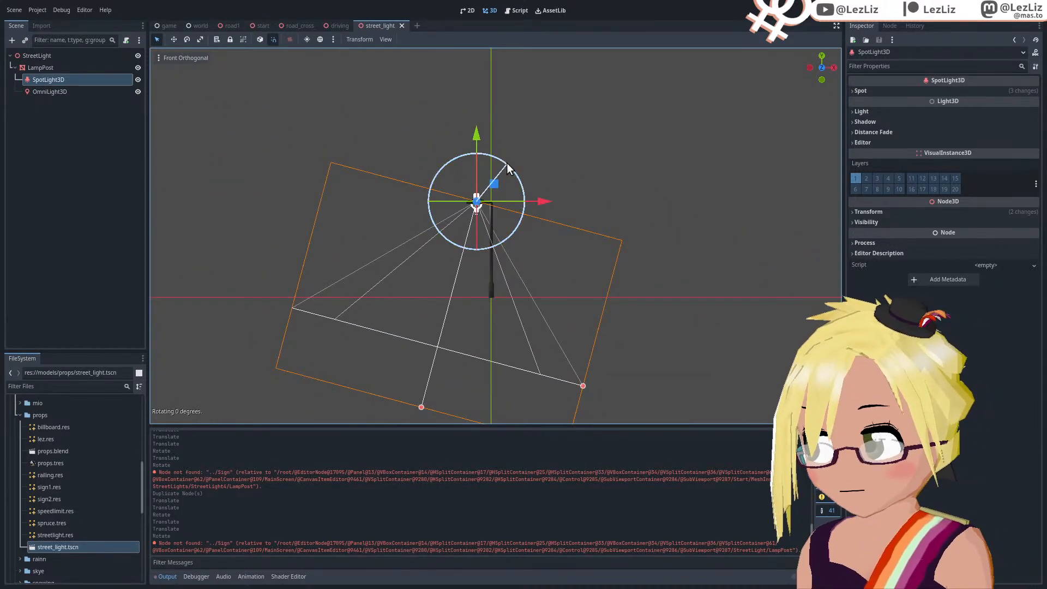
drag(507, 164, 513, 170)
middle_drag(518, 168, 544, 168)
key(KP_1)
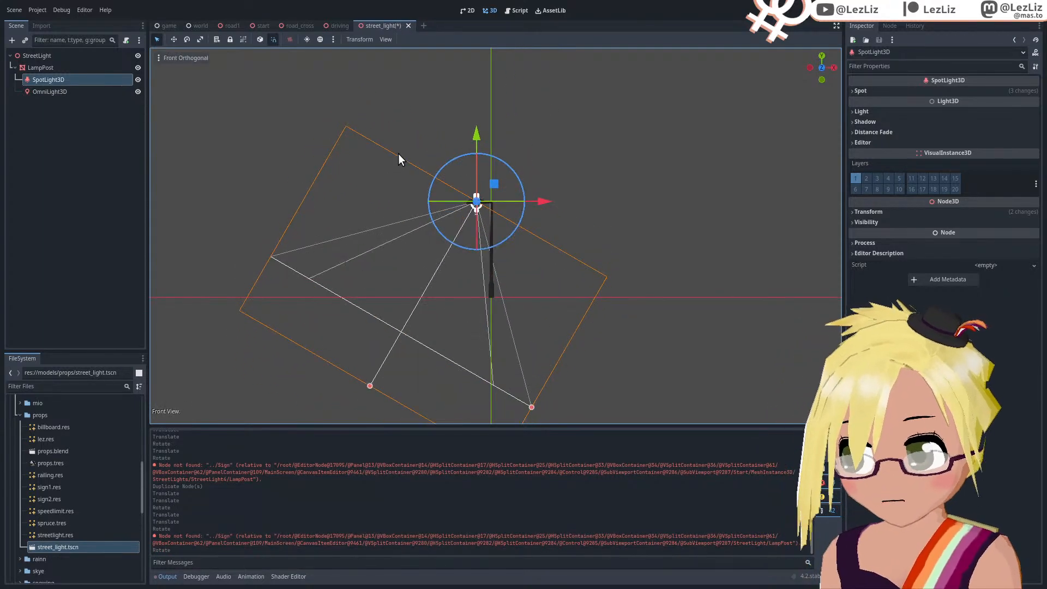
key(ctrl+s)
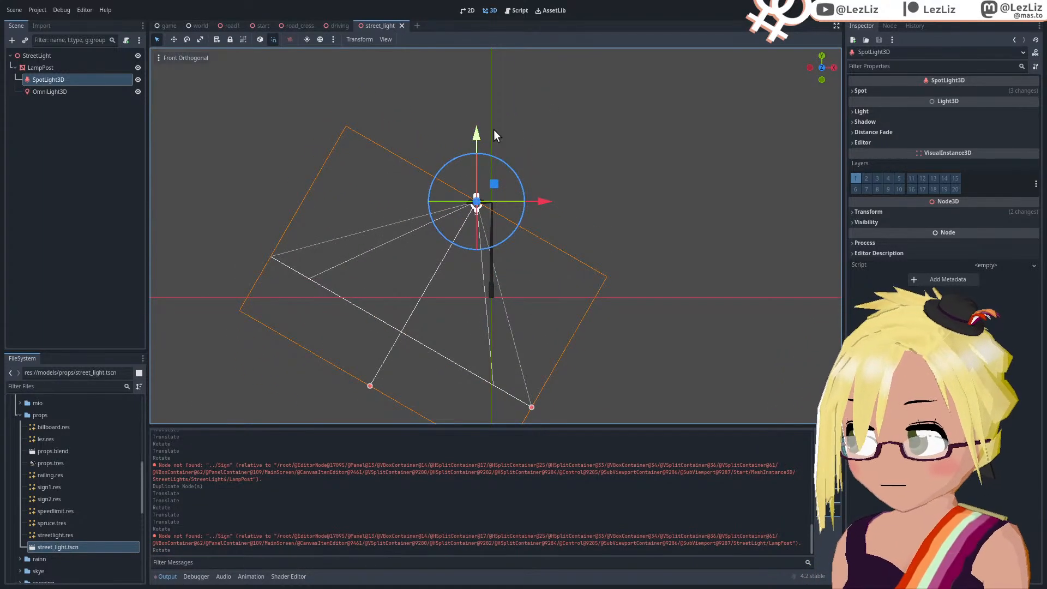
Step: Return to the start scene and examine how the tilted spotlights illuminate the road
scroll(76, 460, up, 4)
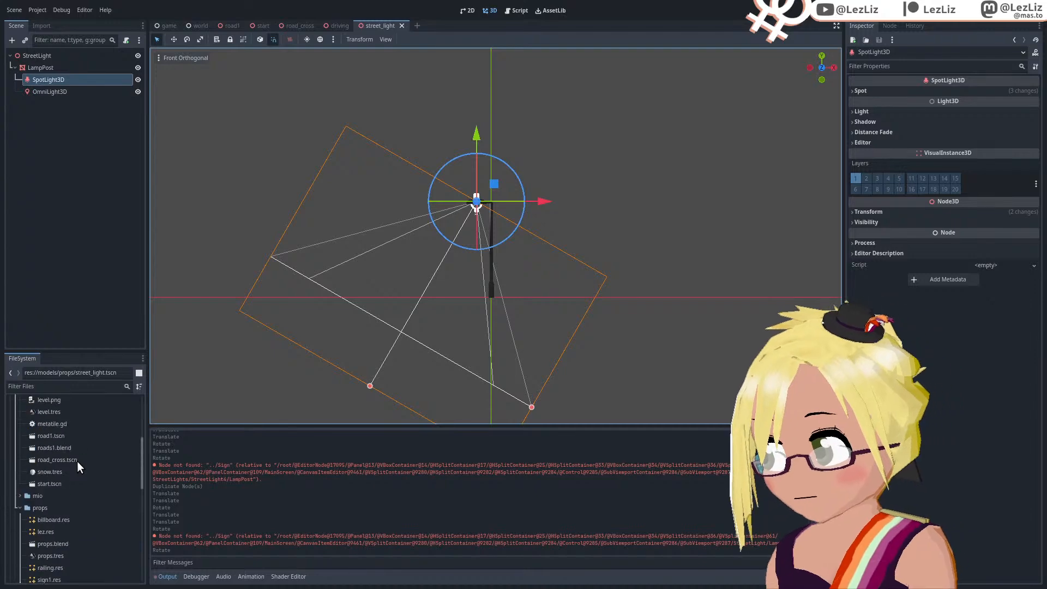
double_click(57, 484)
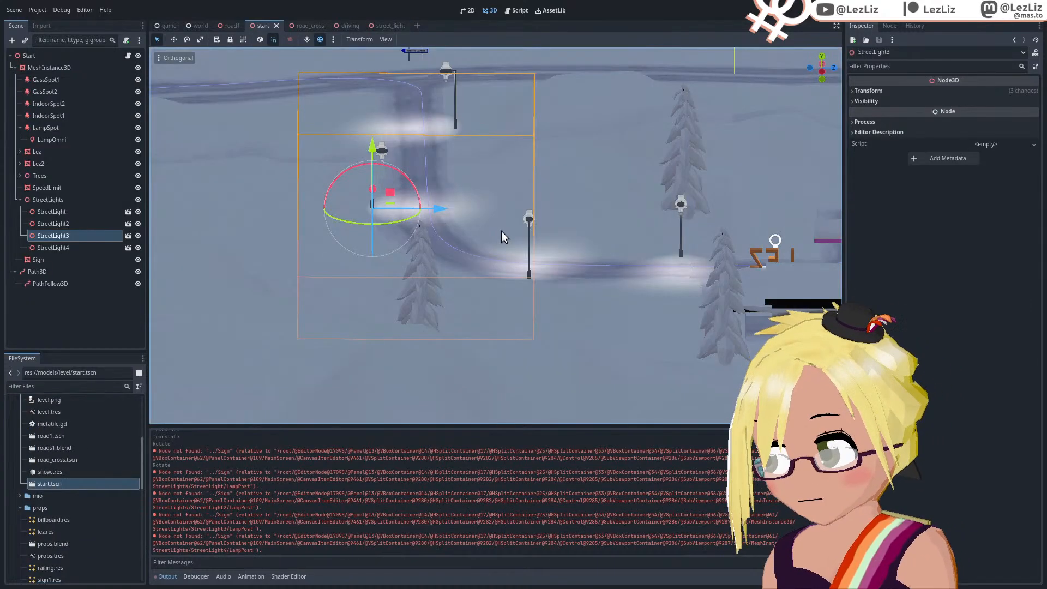
middle_drag(502, 231, 334, 244)
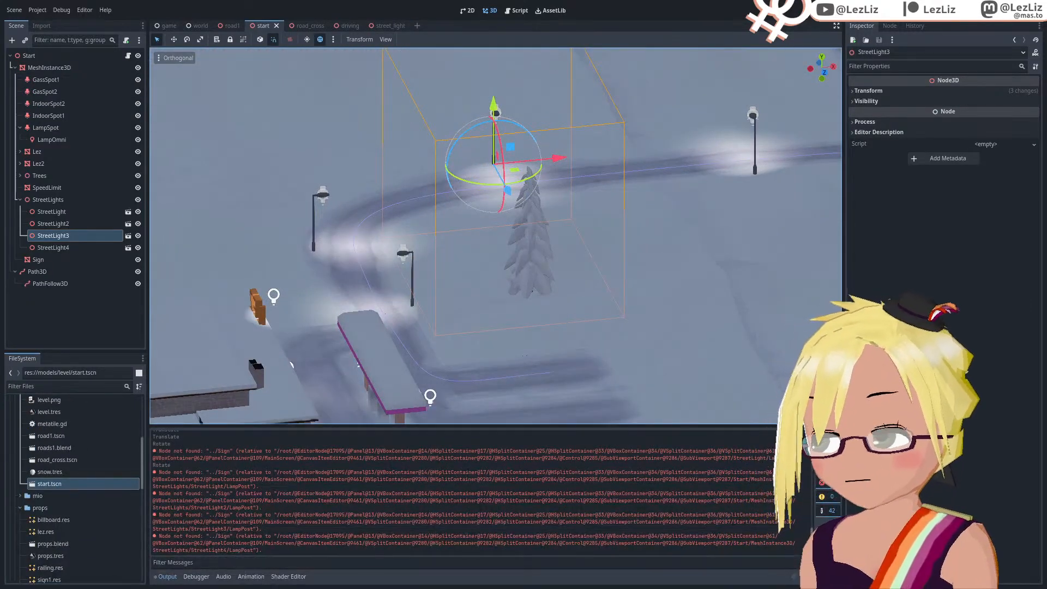
Step: Run the project, load a saved game to check the street lights while driving, and close the game window
key(F5)
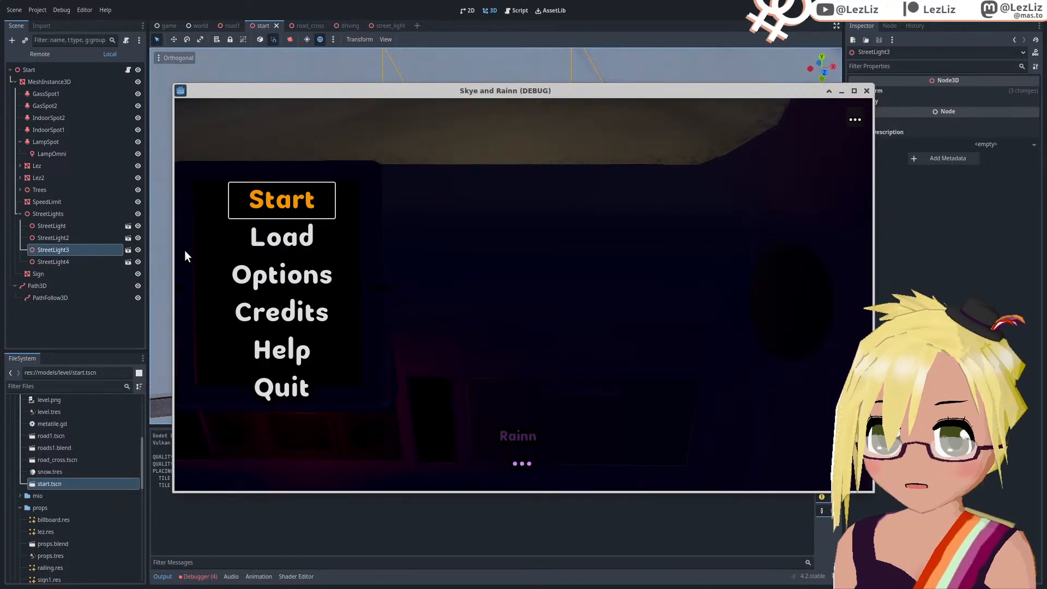
click(303, 240)
click(326, 218)
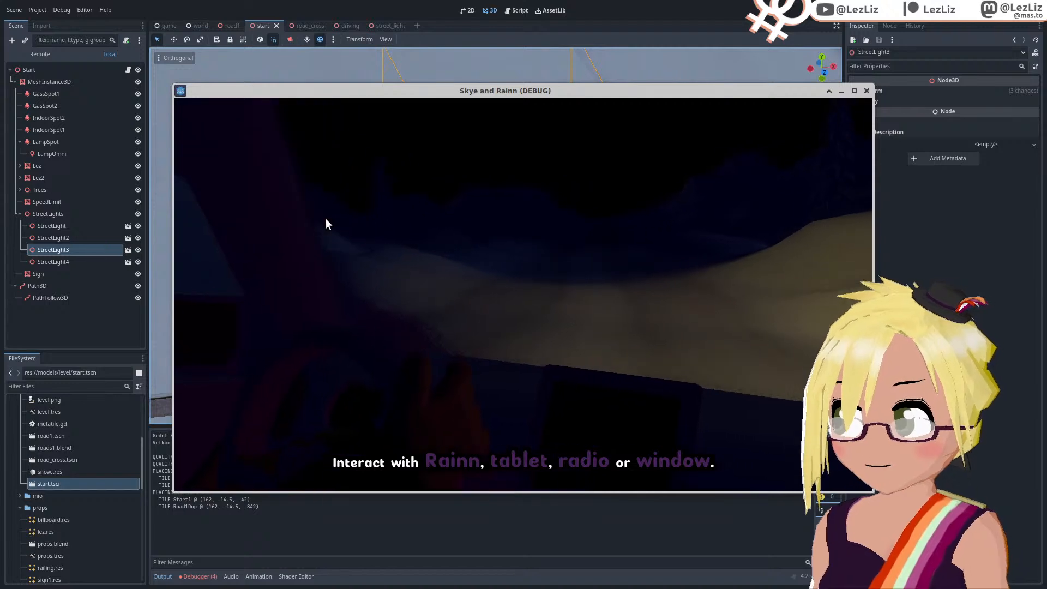
click(867, 91)
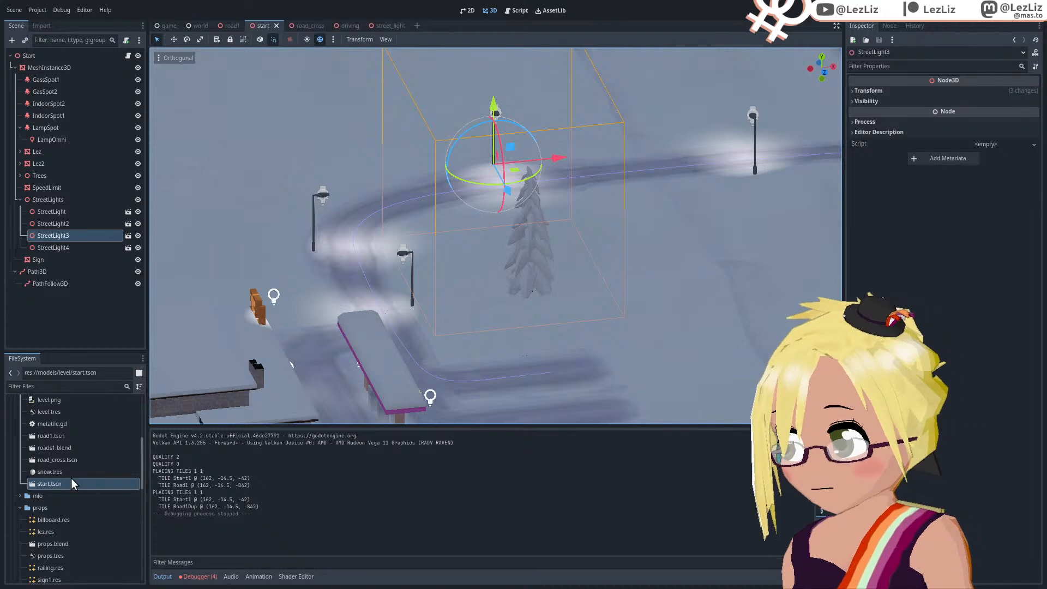
Step: Open the street_light scene, lower SpotLight3D's light energy to about 0.595, and save the scene
scroll(70, 469, down, 3)
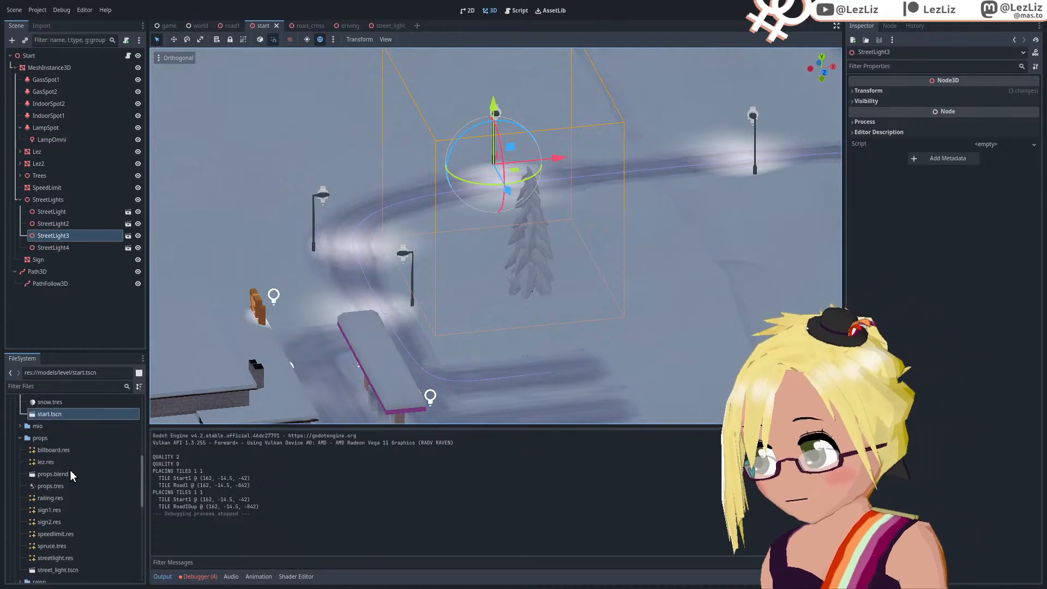
double_click(58, 570)
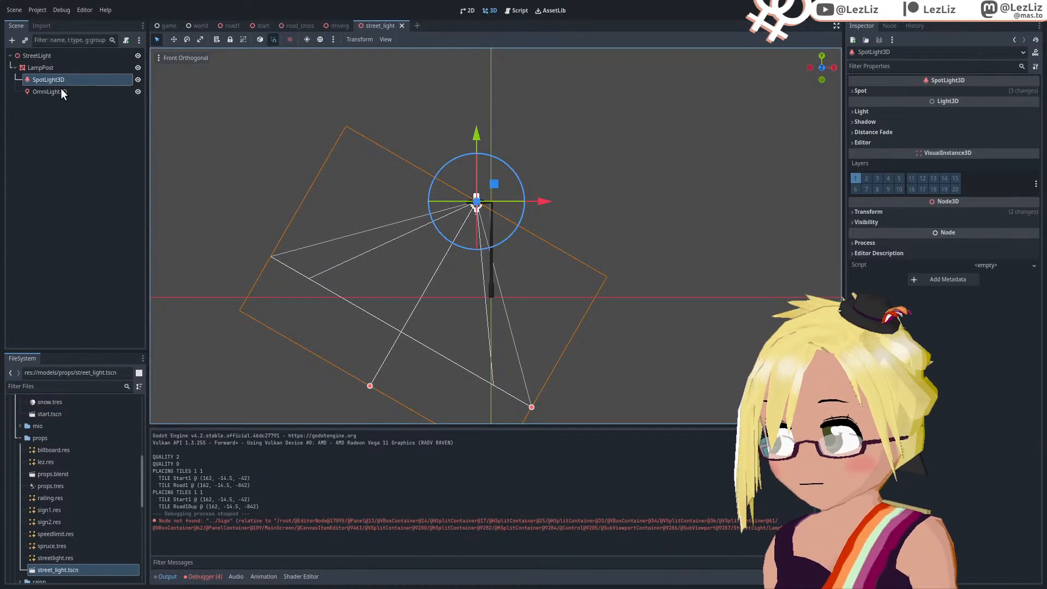
click(860, 111)
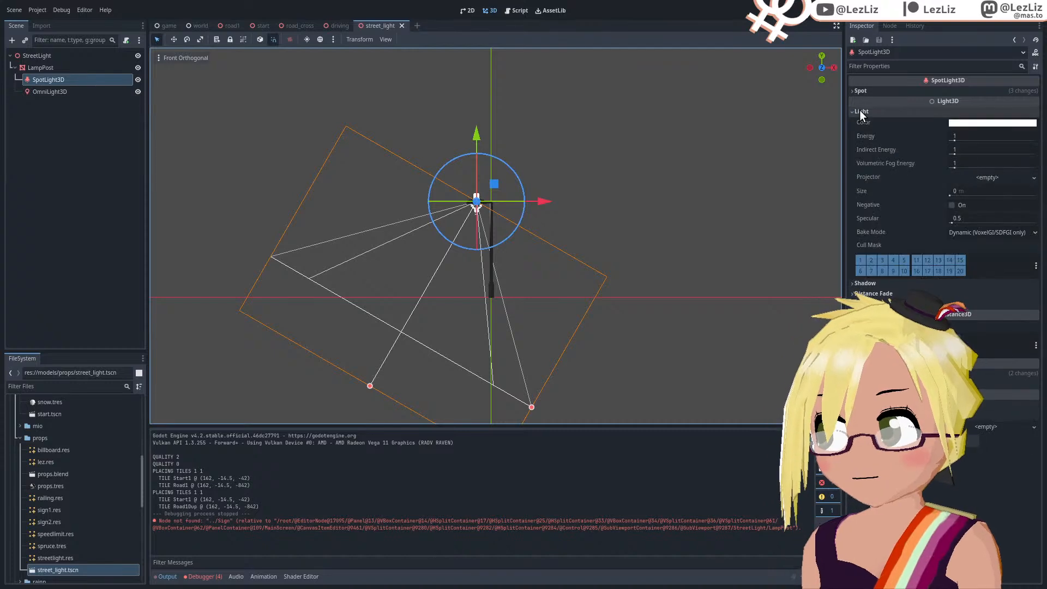
click(863, 90)
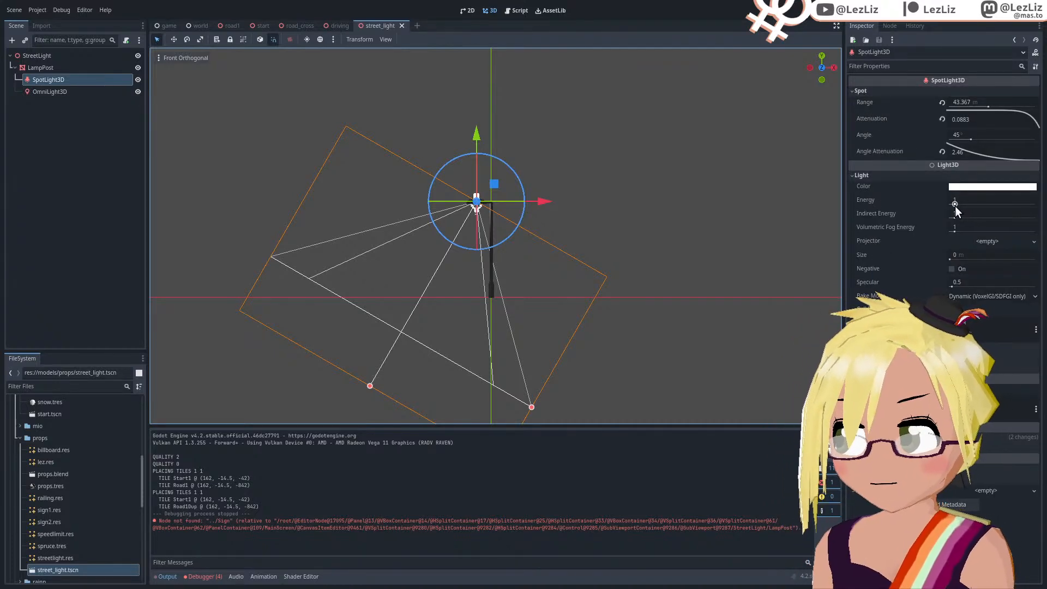
drag(954, 204, 951, 205)
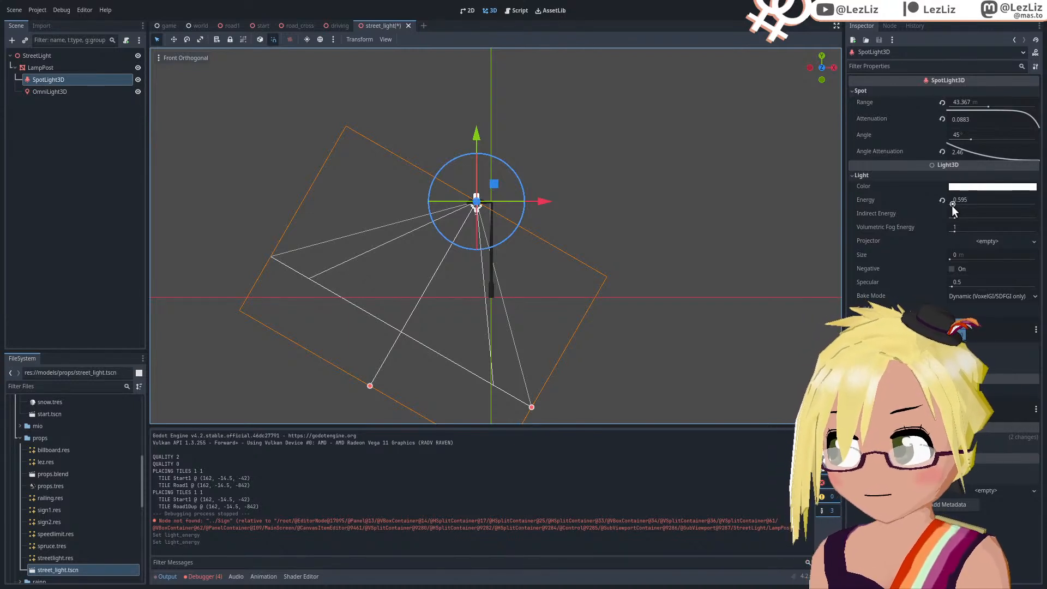
key(ctrl+s)
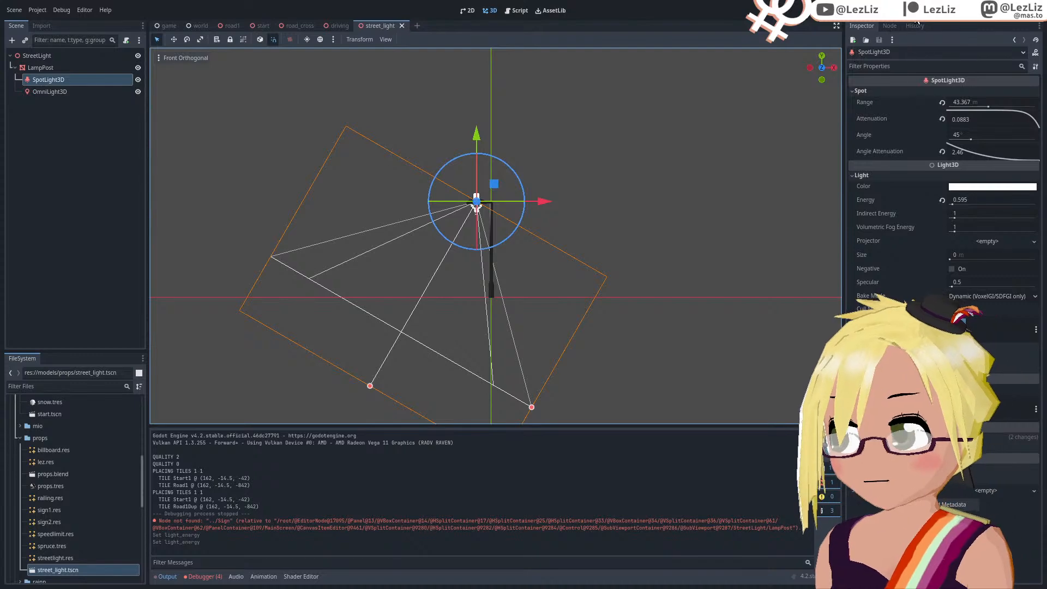
Step: Run the project, load a saved game to check the dimmed street lights, and move the game window aside
key(F5)
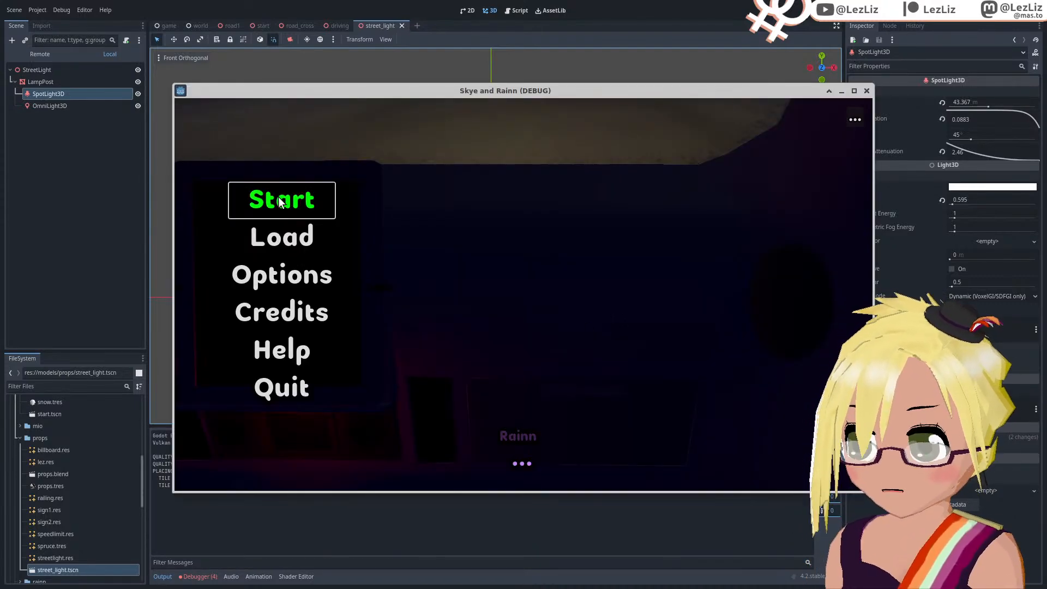
click(284, 236)
click(470, 223)
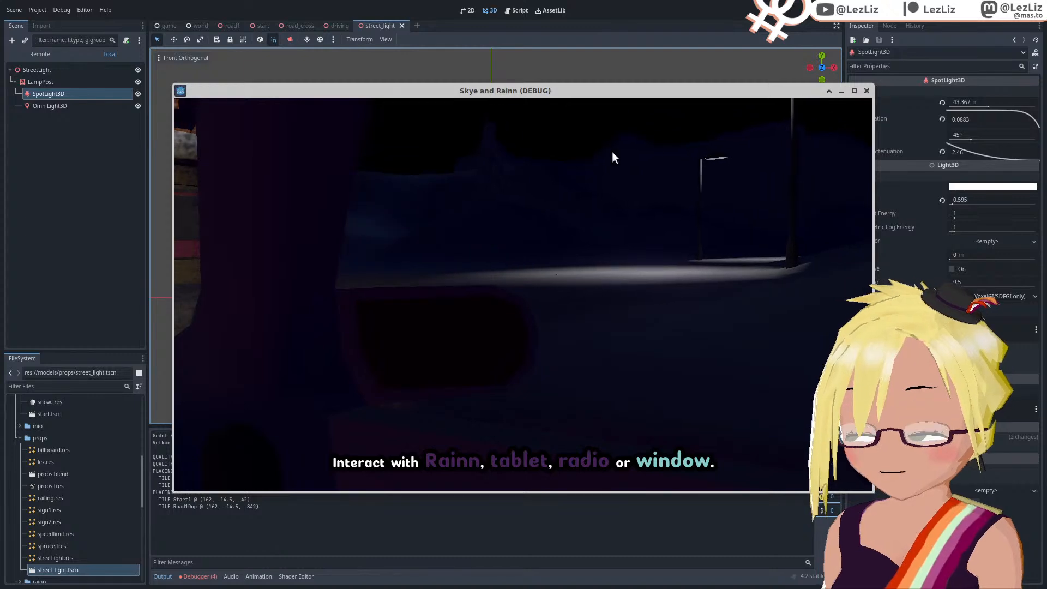
drag(621, 94, 1046, 94)
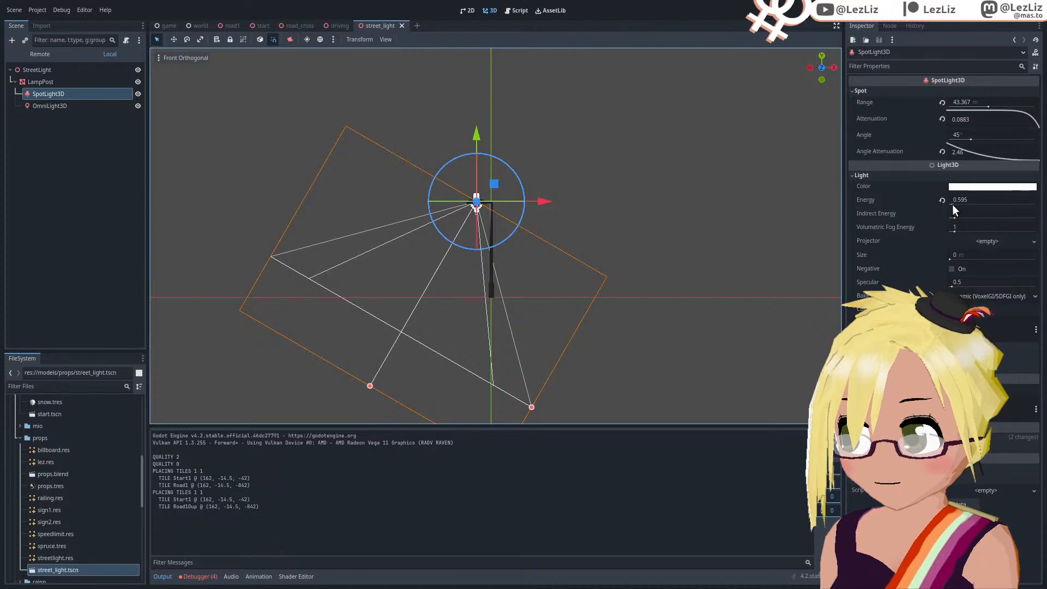
Step: Reduce SpotLight3D's light energy to 0.52, stop the running game, and save the street_light scene
drag(953, 204, 950, 204)
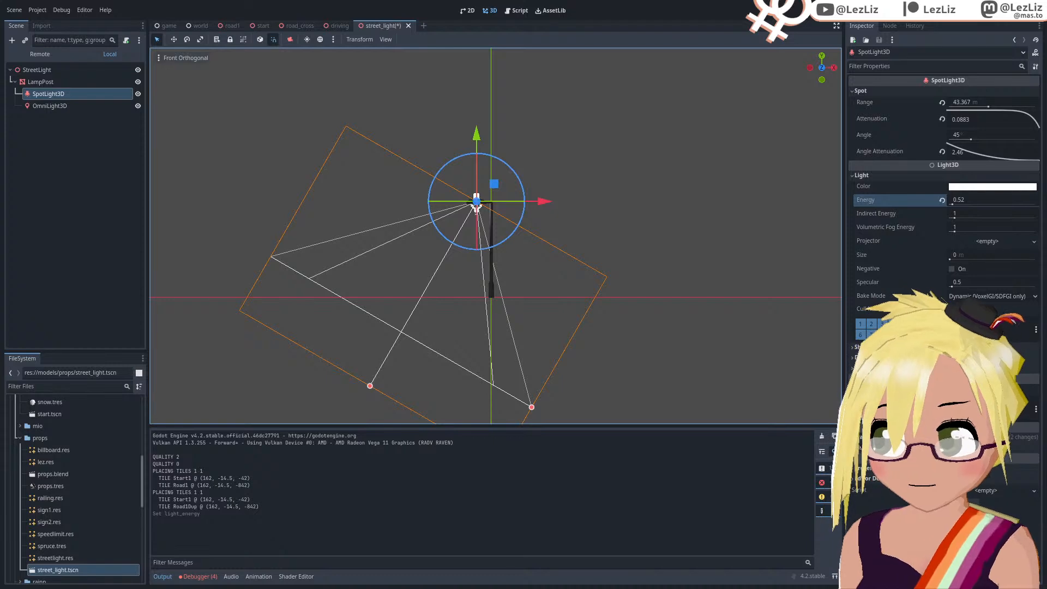
click(644, 46)
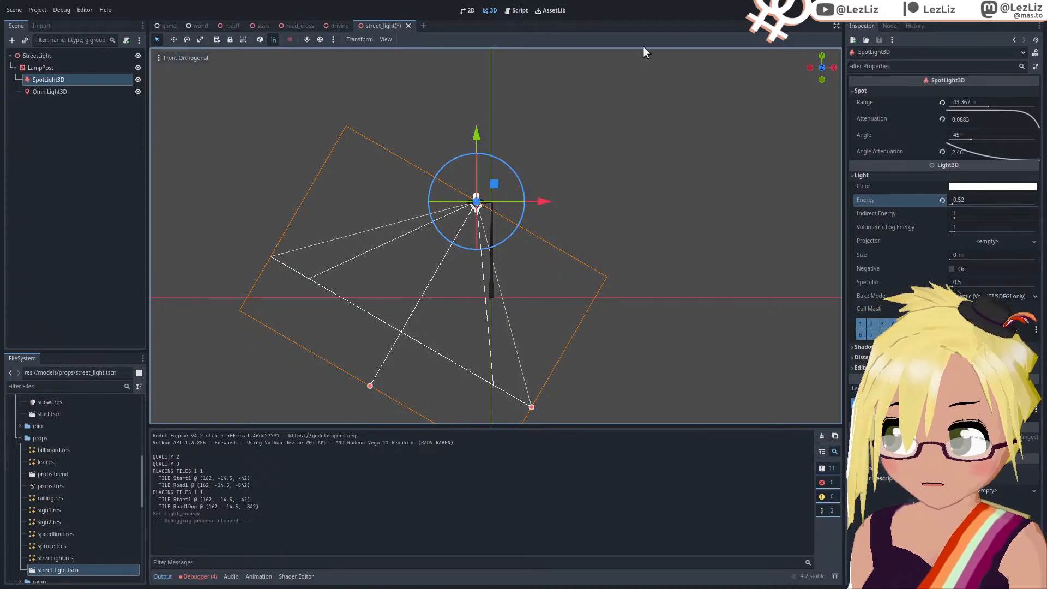
key(ctrl+s)
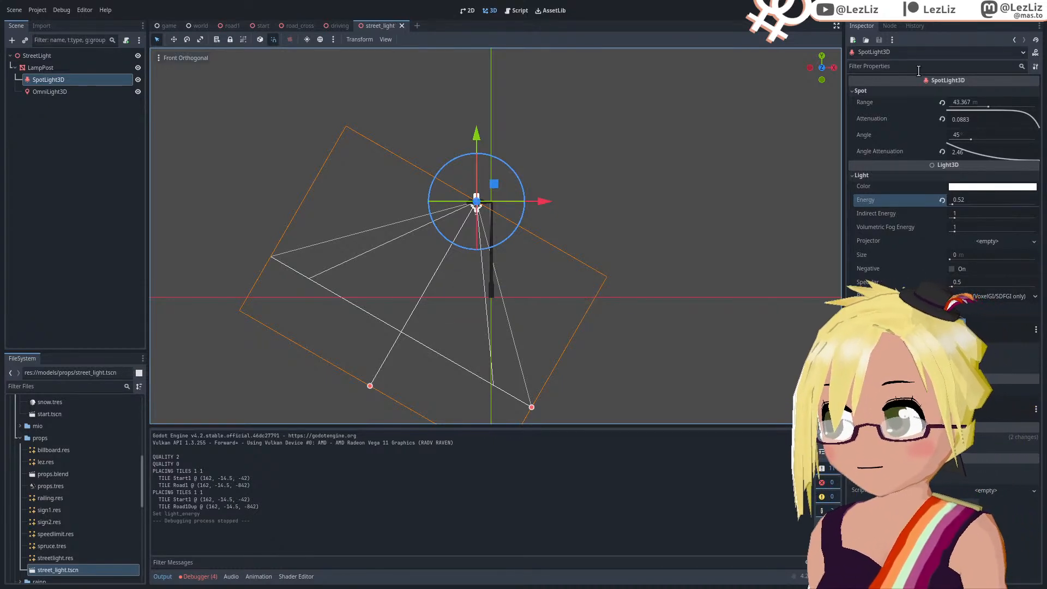
Step: Run the project again, load File 1 to check the street lights from the car, and close the game window
key(F5)
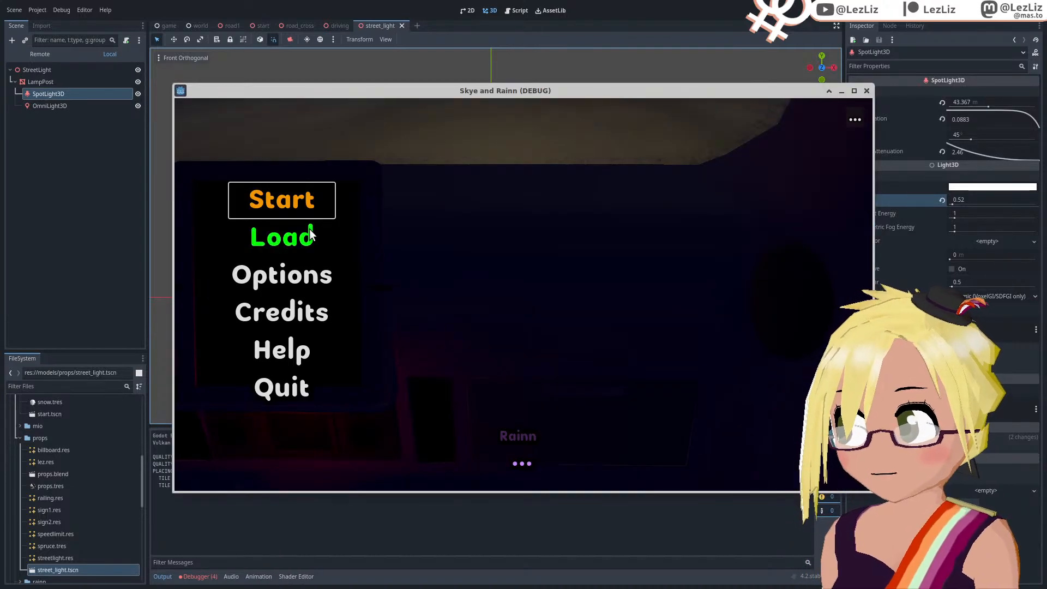
key(Up)
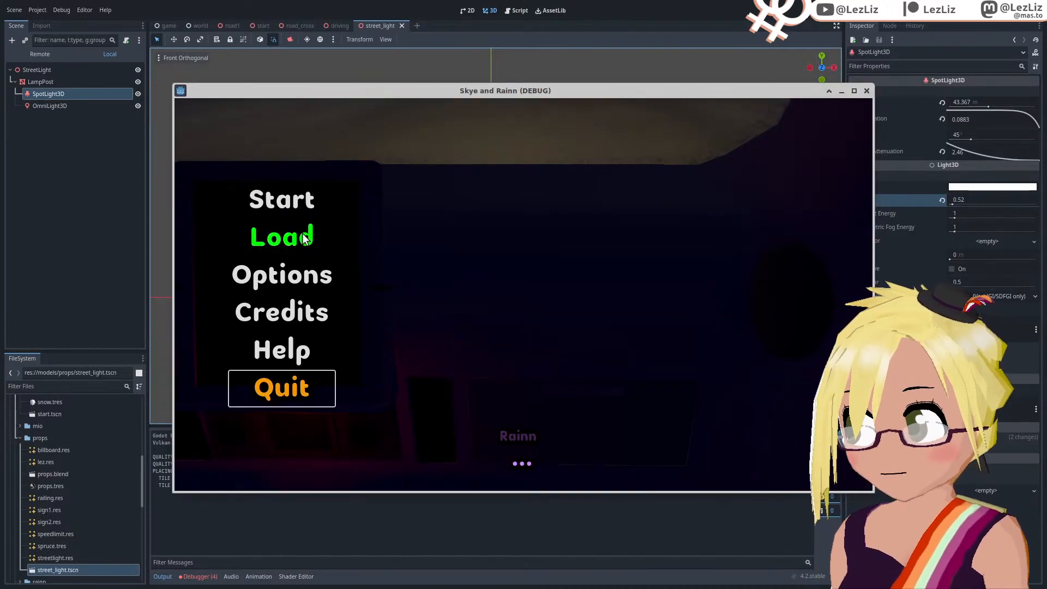
click(290, 206)
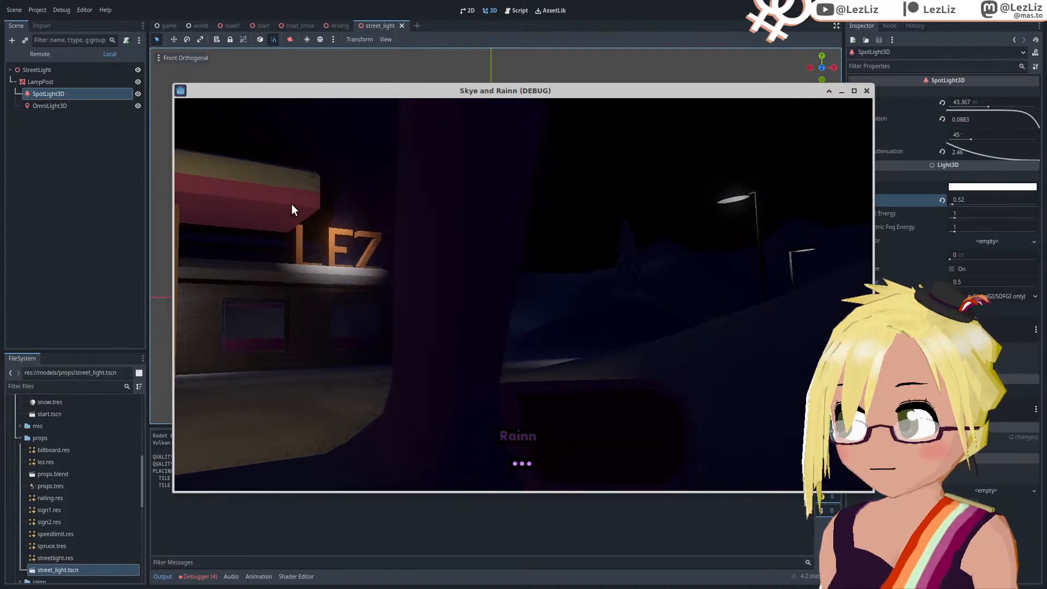
click(518, 290)
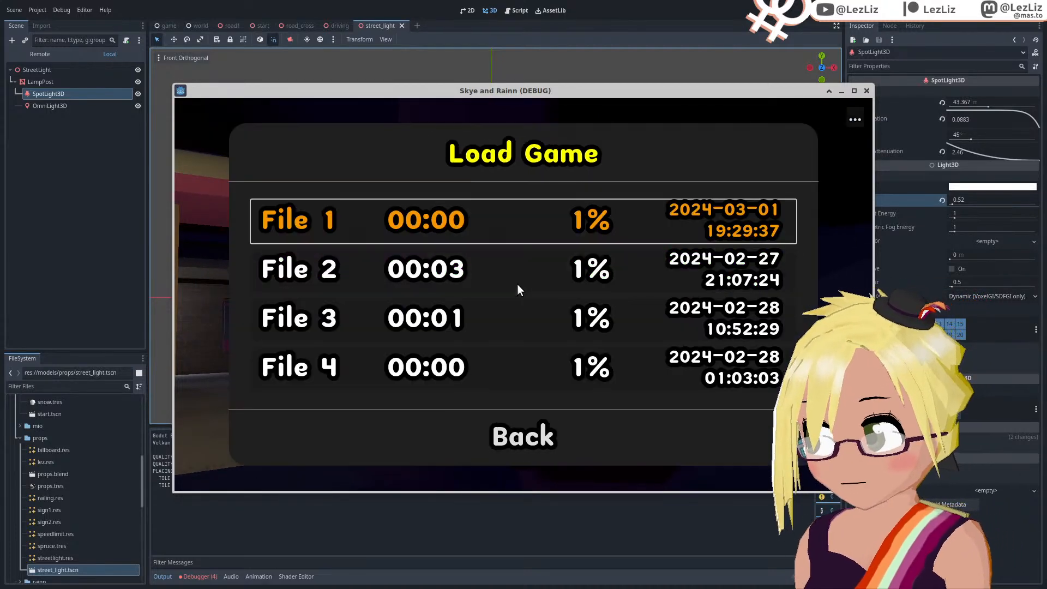
click(443, 227)
click(387, 226)
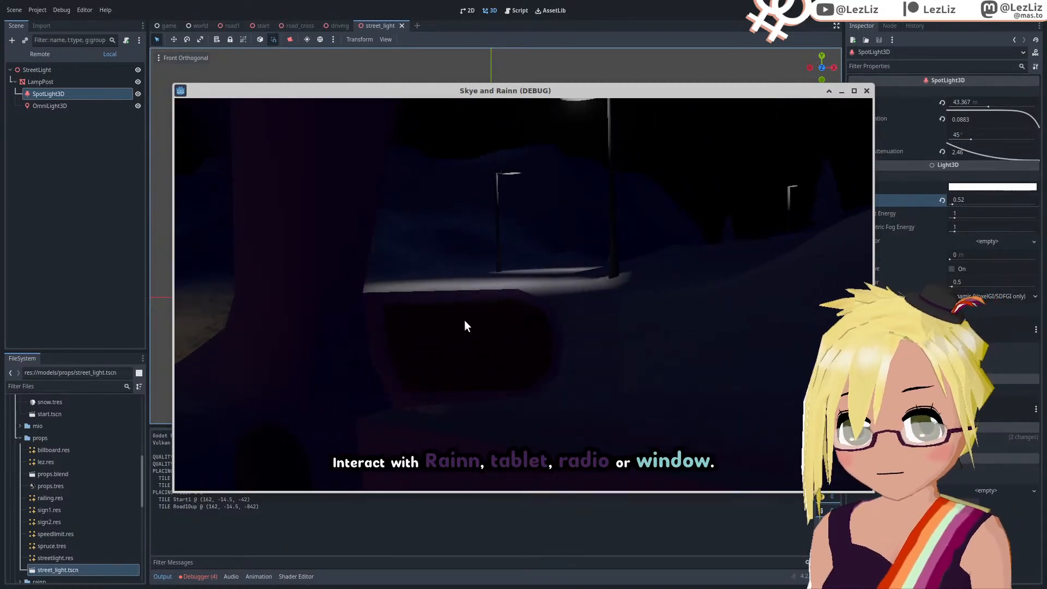
click(867, 90)
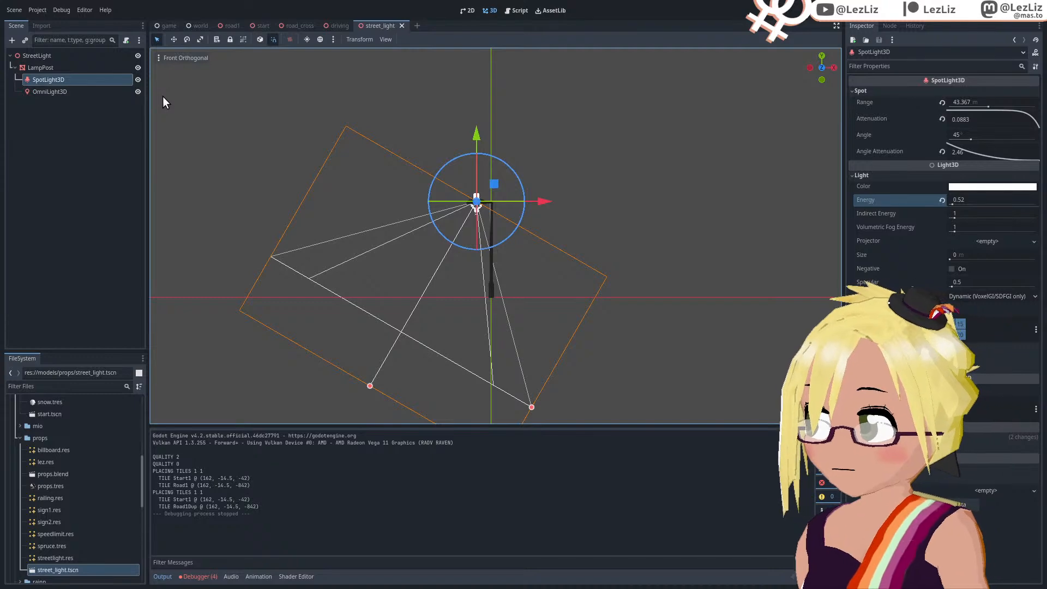
Step: Add a MeshInstance3D under the StreetLight root and assign it a new PlaneMesh
middle_drag(401, 257, 347, 322)
scroll(476, 323, up, 2)
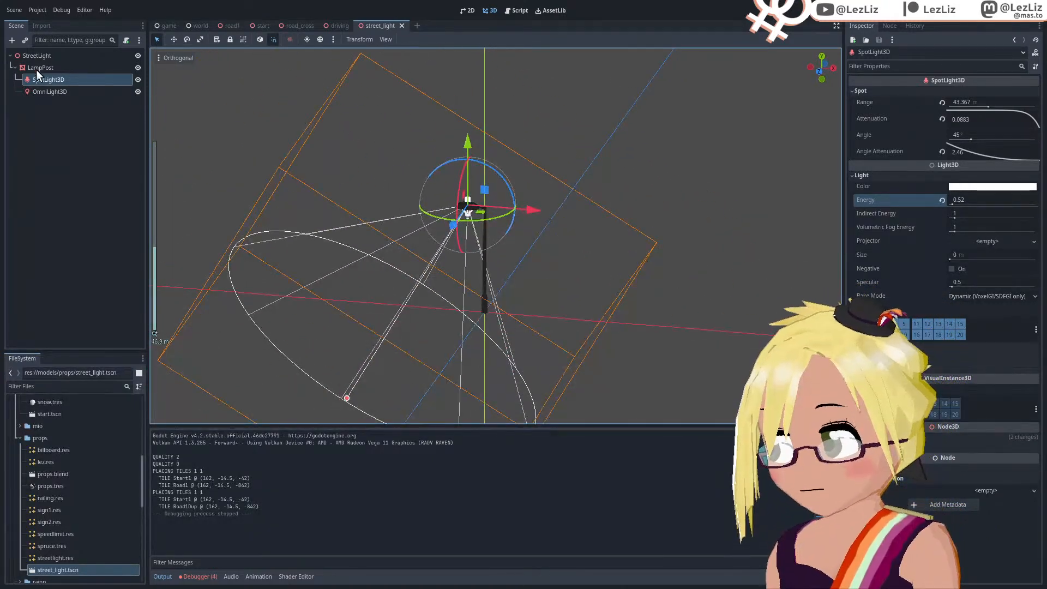
click(24, 56)
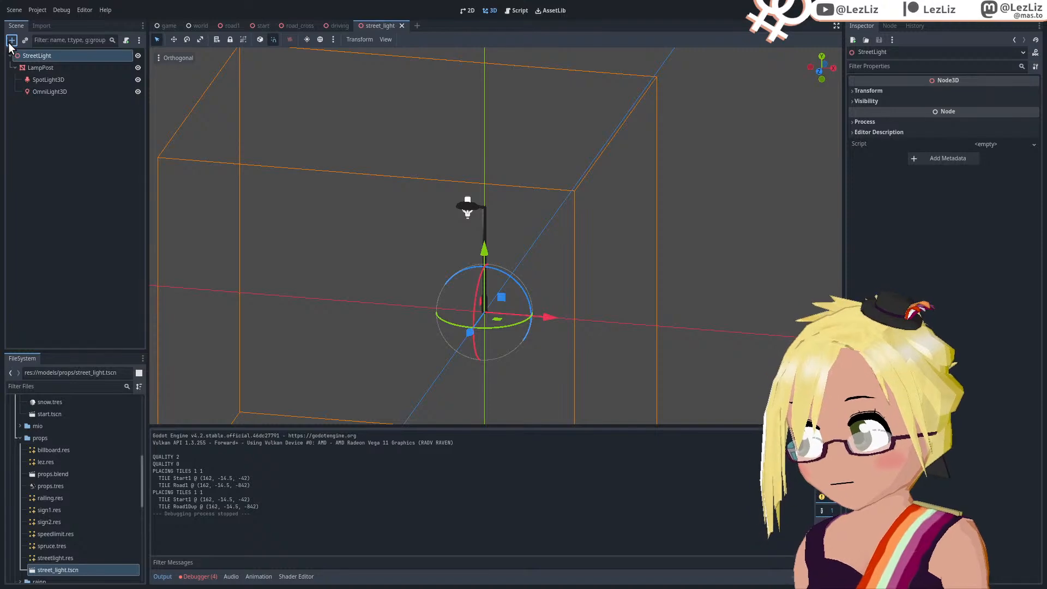
click(11, 40)
text(meshin)
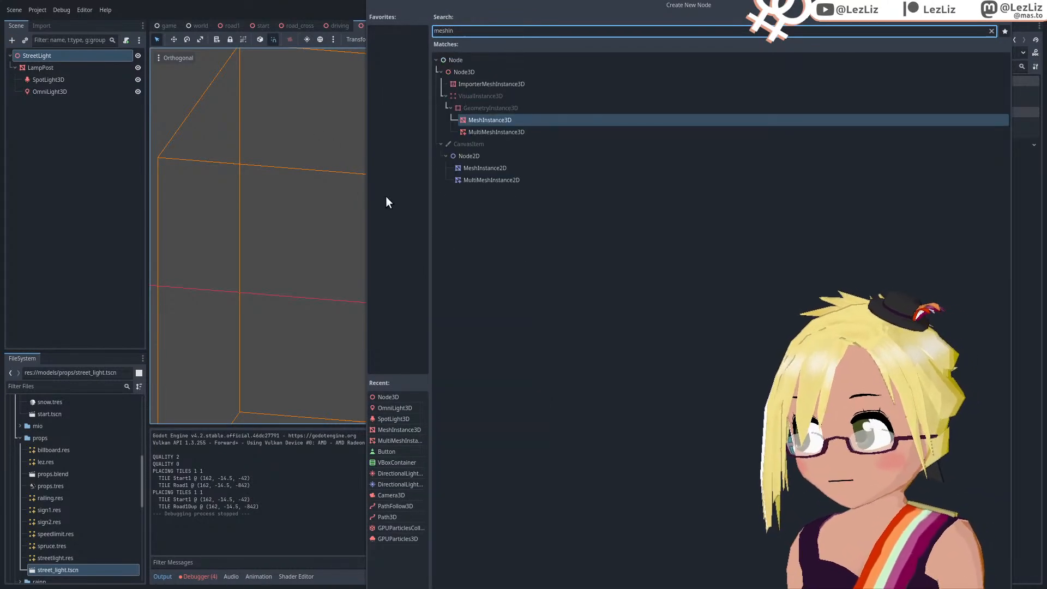
double_click(506, 118)
click(1000, 91)
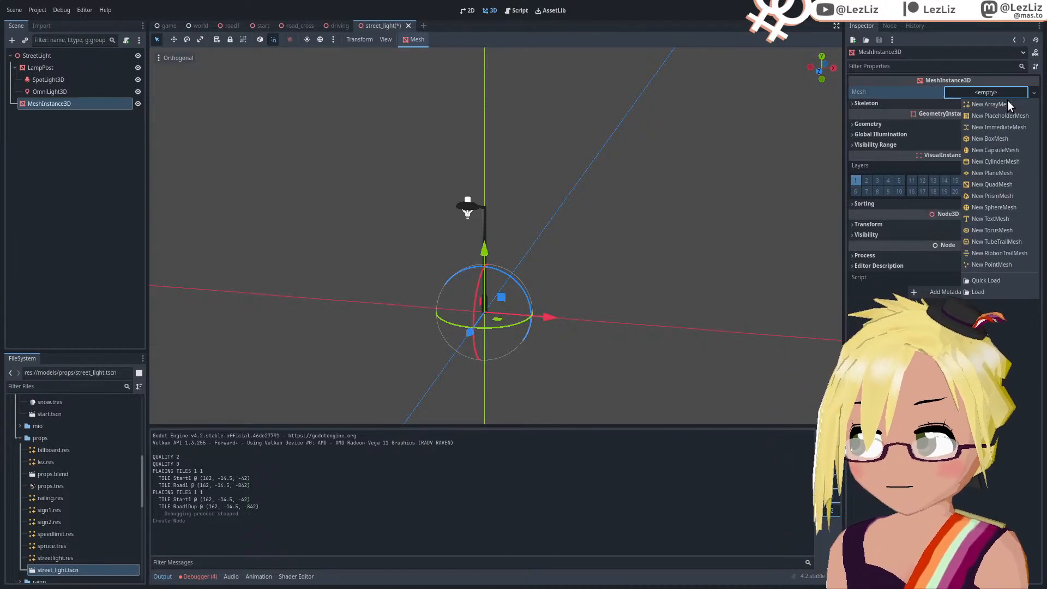
click(1001, 173)
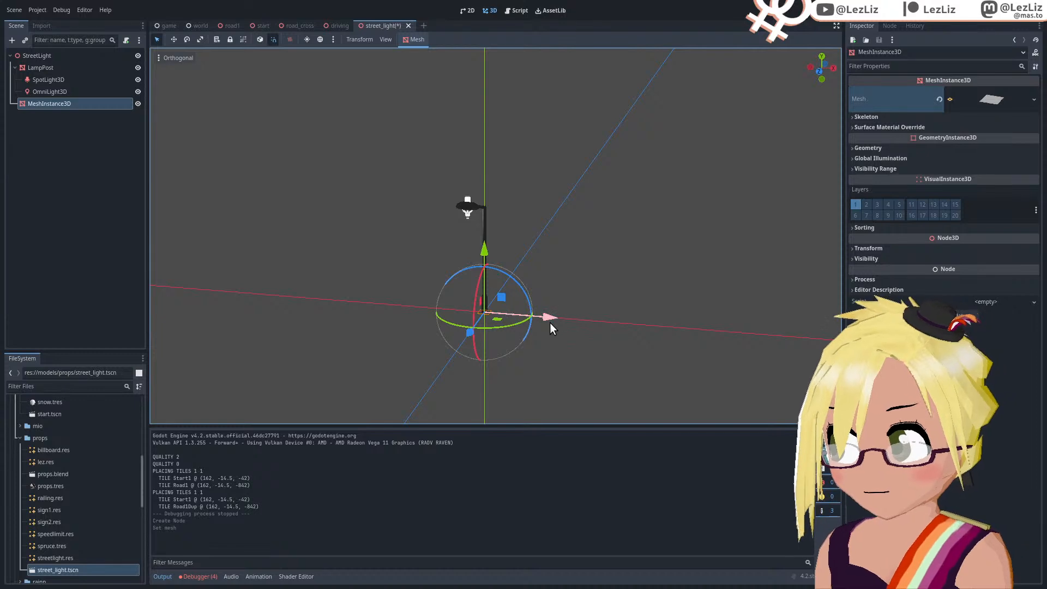
Step: Set the plane mesh's size to 100 m by 100 m so it forms a ground beneath the lamp post
click(983, 101)
click(963, 184)
text(100)
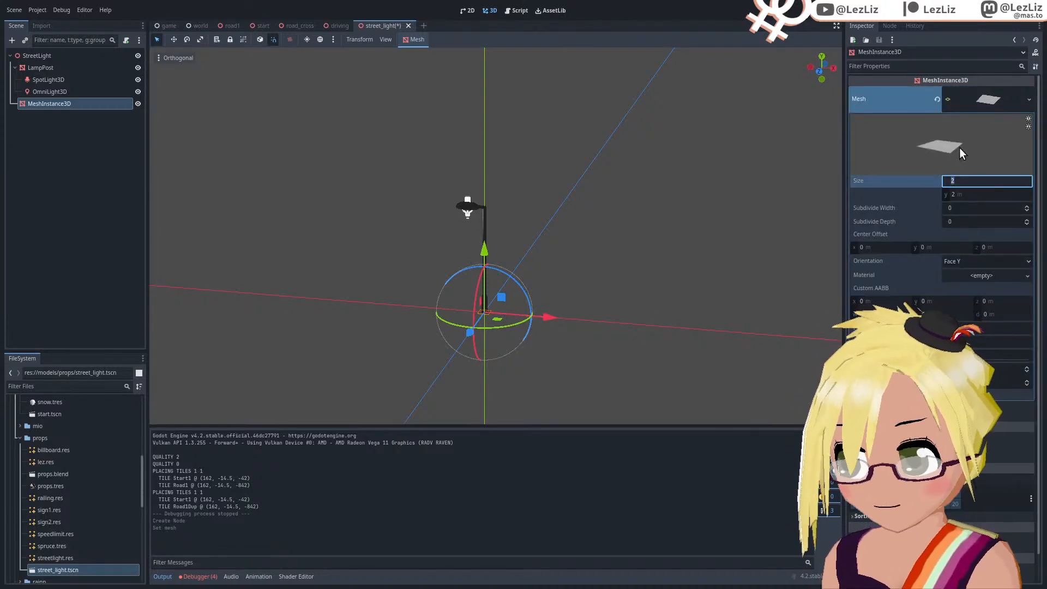
key(Return)
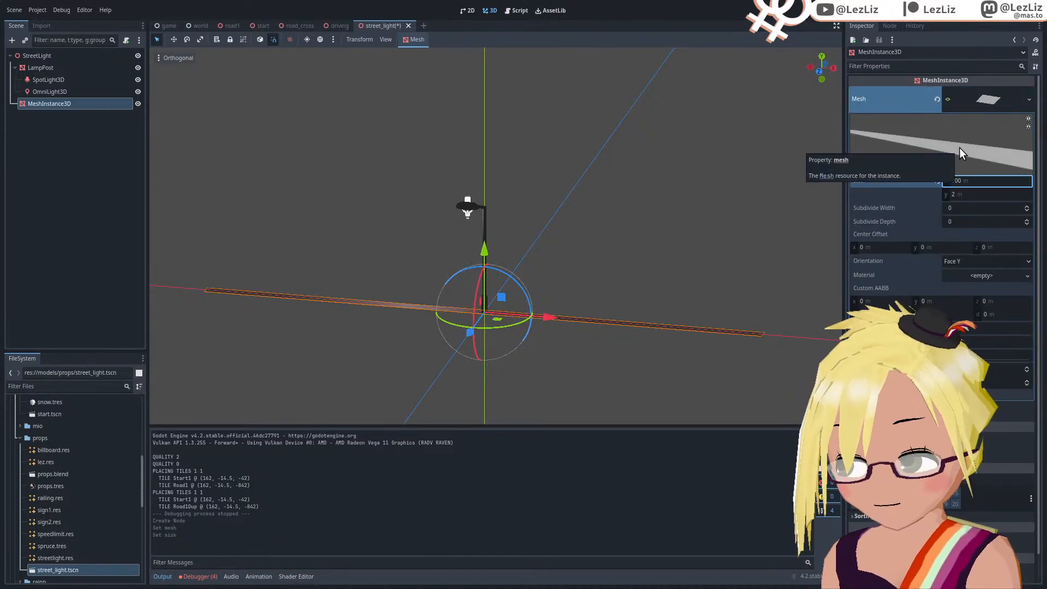
click(971, 192)
text(100)
key(Return)
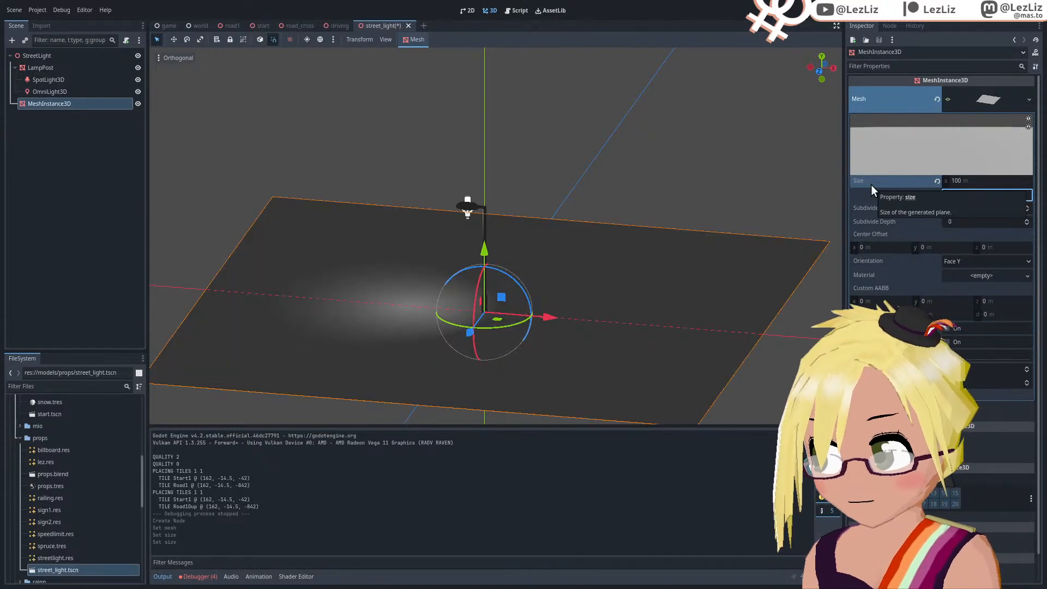
middle_drag(334, 313, 377, 325)
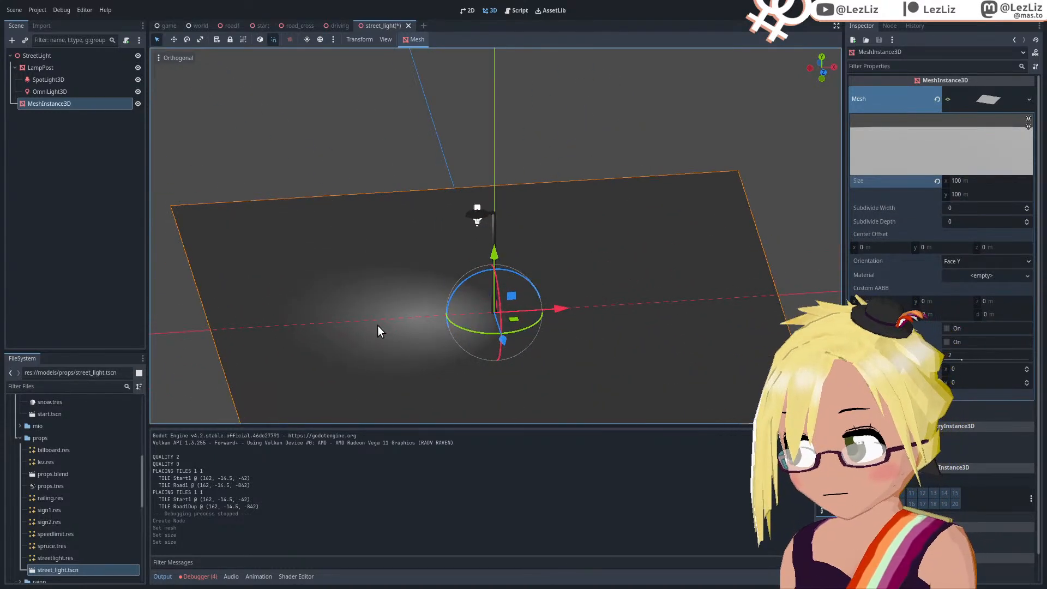
Step: Copy the Environment node from the world scene and paste it under the StreetLight root in the street_light scene
scroll(80, 519, down, 3)
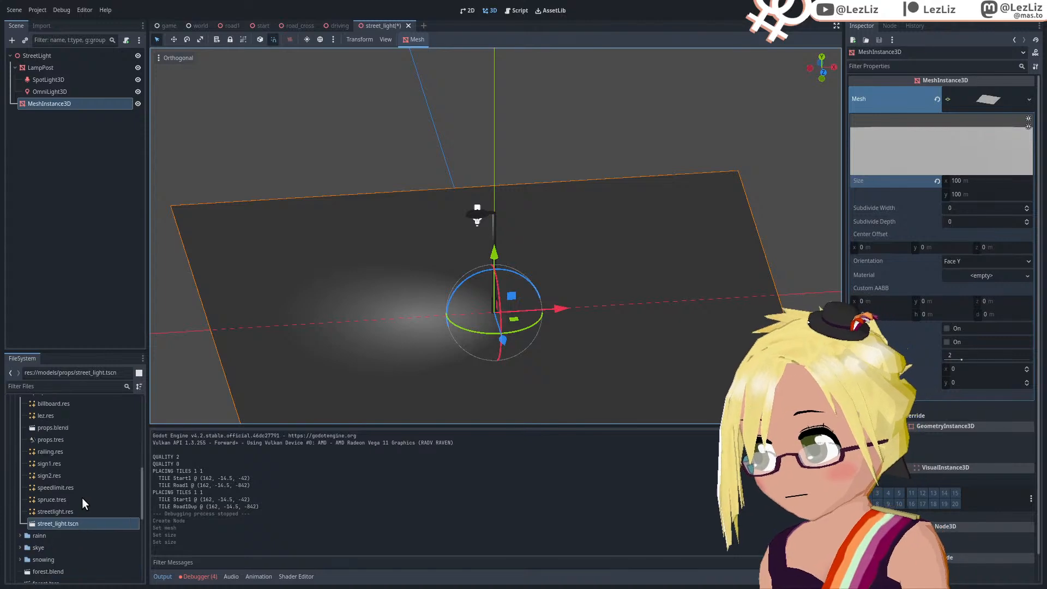
scroll(79, 494, down, 2)
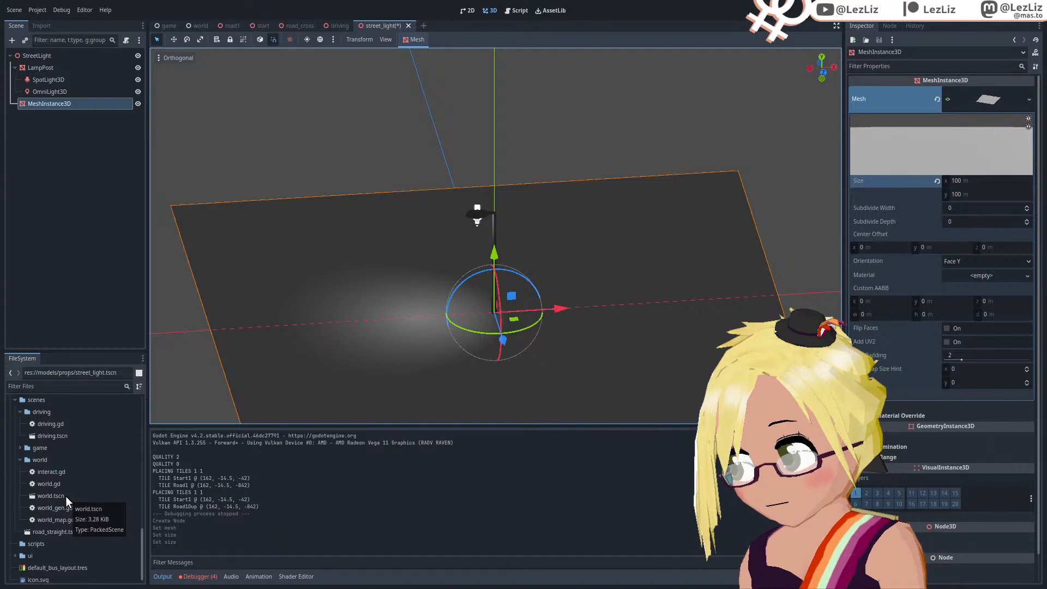
double_click(63, 496)
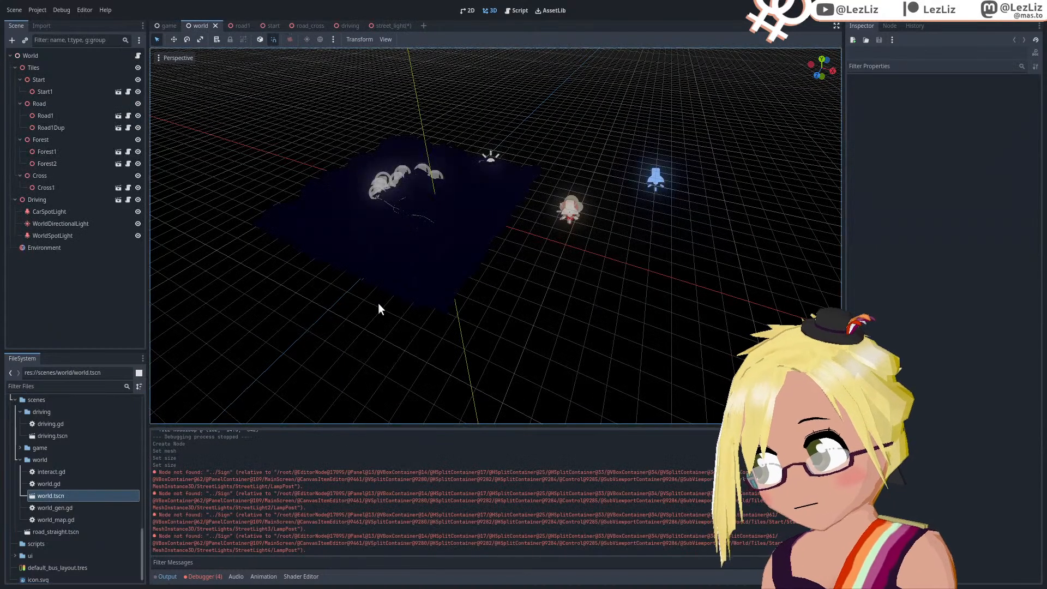
click(65, 248)
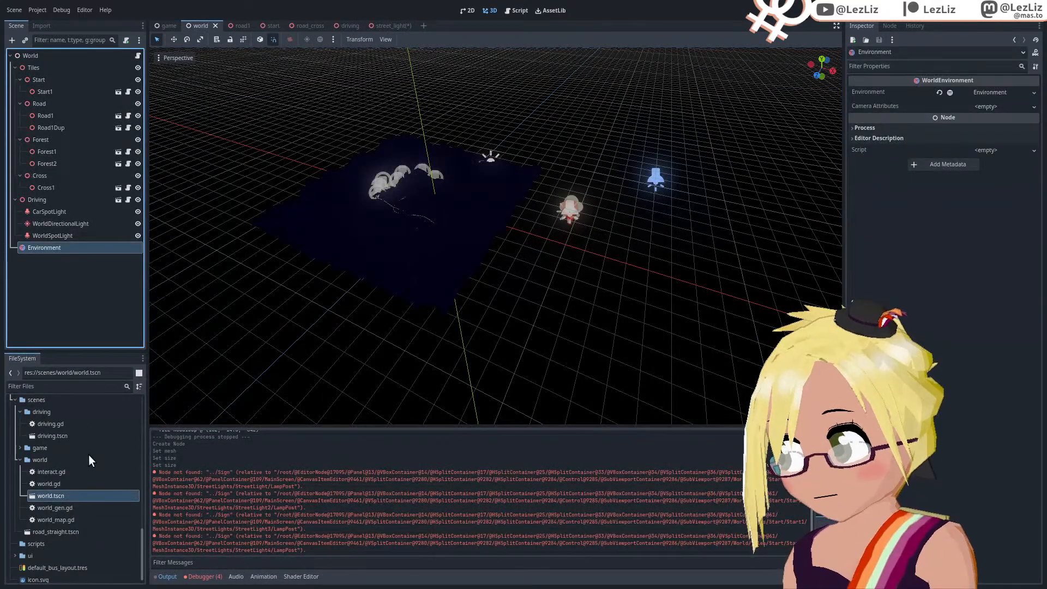
scroll(89, 455, up, 5)
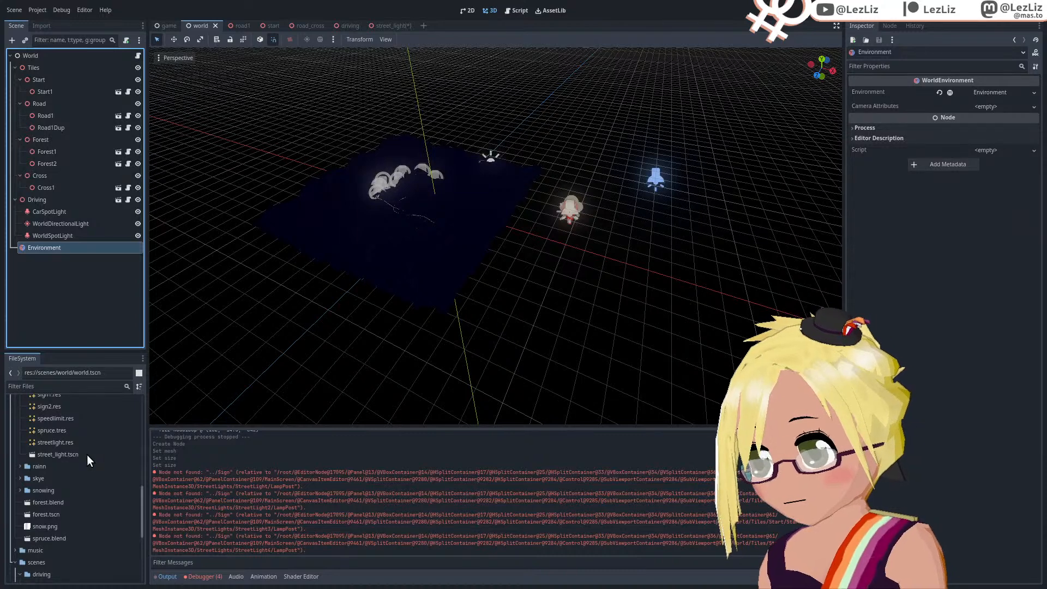
double_click(87, 453)
click(41, 55)
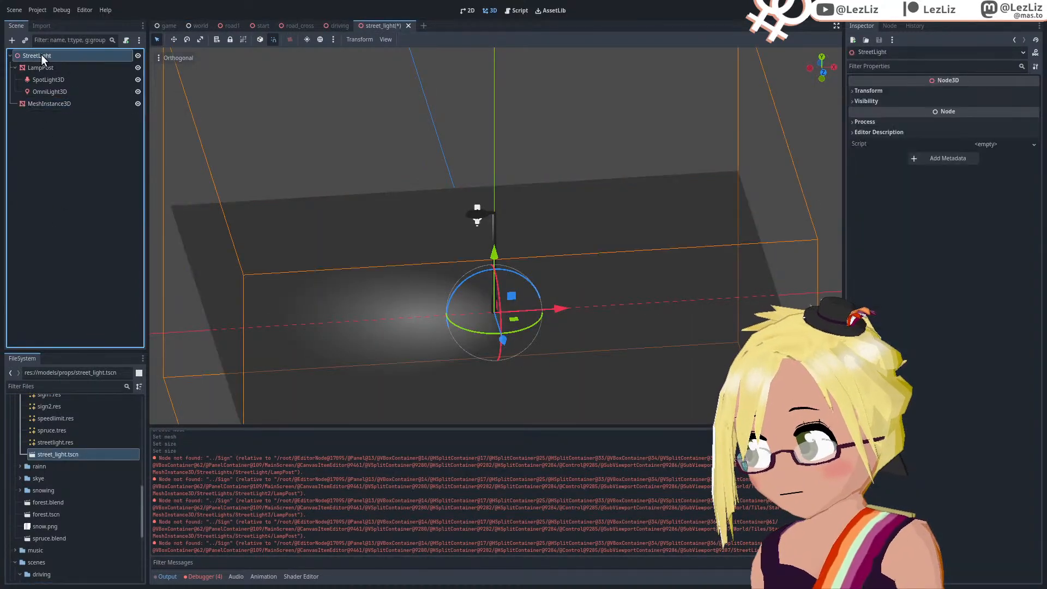
key(ctrl+v)
middle_drag(480, 339, 513, 305)
scroll(461, 343, up, 2)
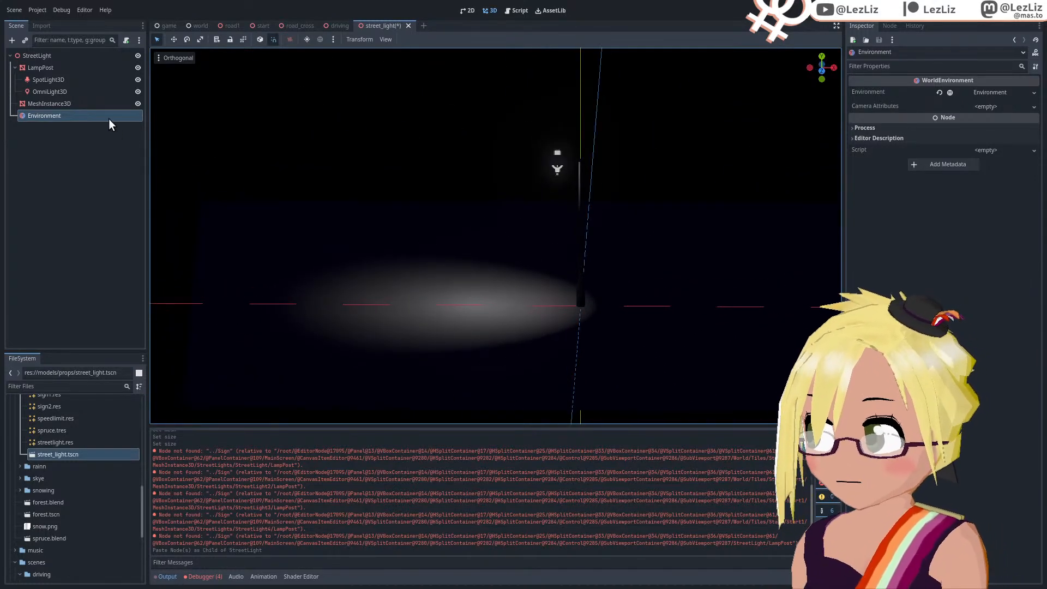
Step: Set the SpotLight3D's energy to 0.216 and tint its colour pale yellow with RGB 255, 255, 193
click(61, 82)
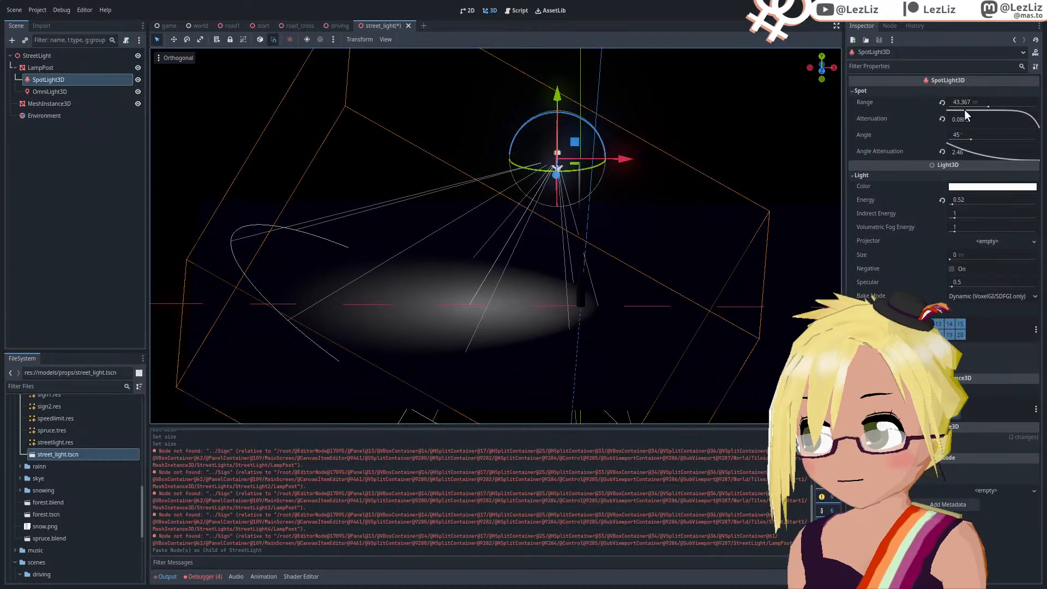
mouse_move(952, 204)
mouse_down()
mouse_move(1045, 234)
mouse_move(952, 225)
mouse_up()
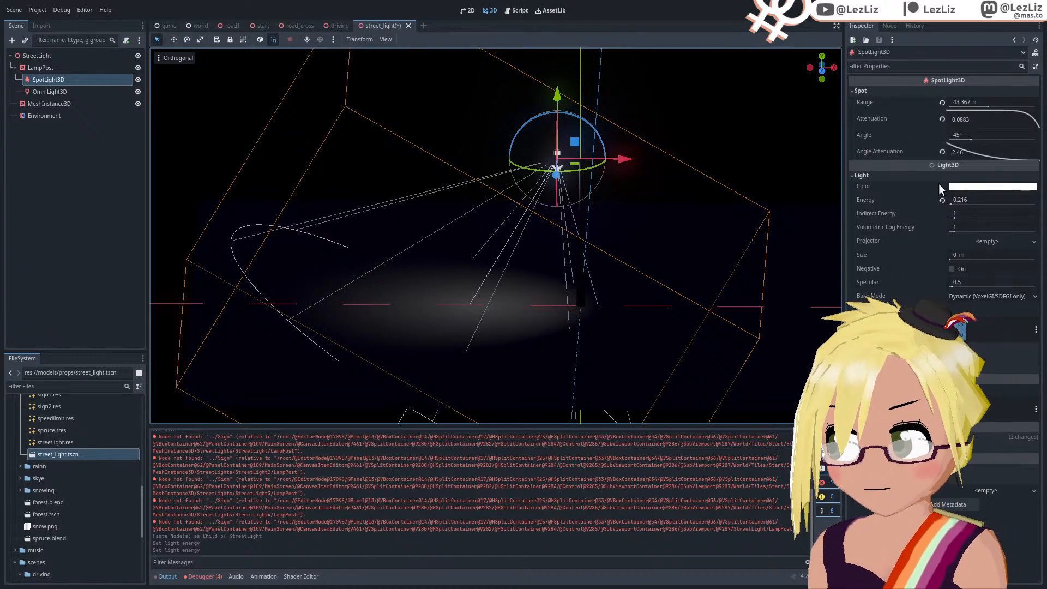
click(957, 187)
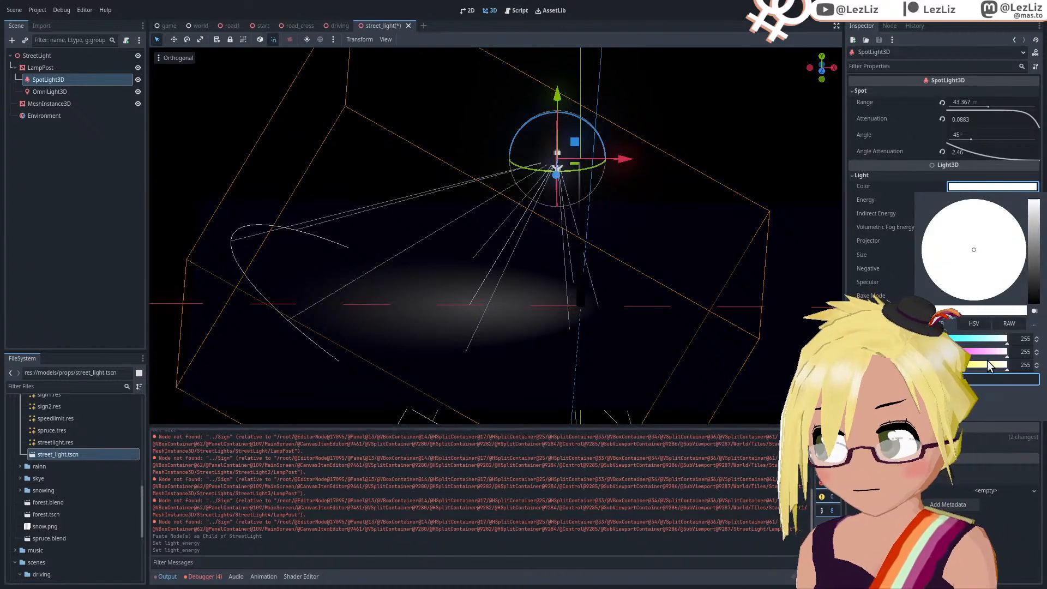
click(996, 365)
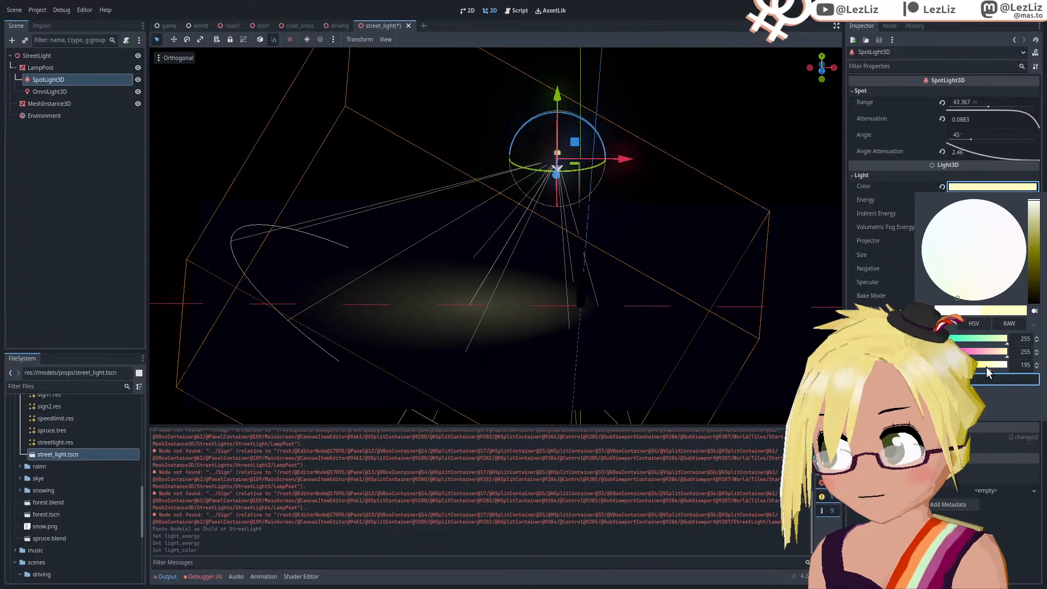
click(986, 366)
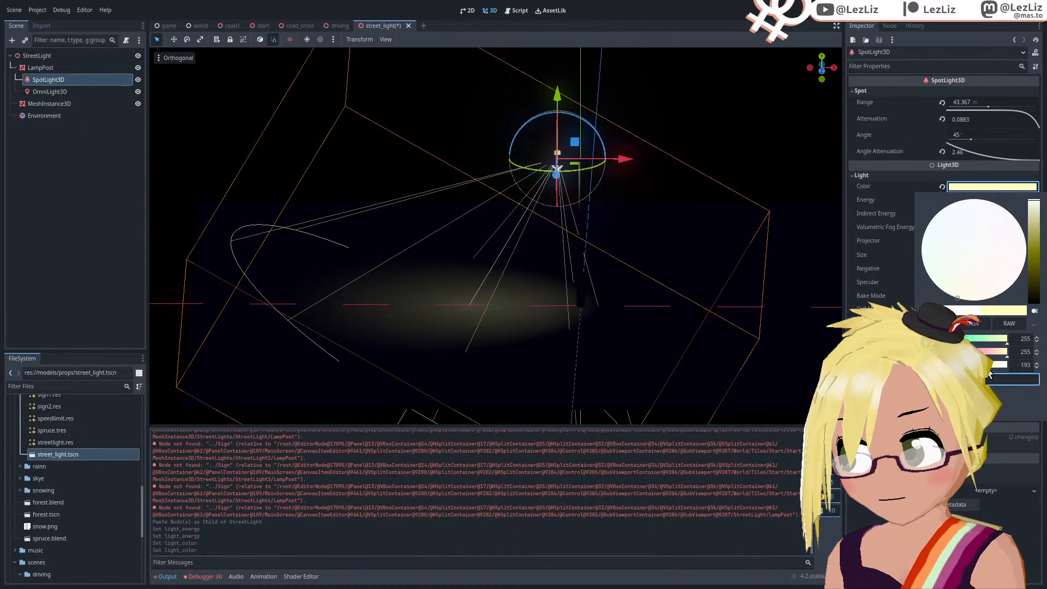
click(879, 161)
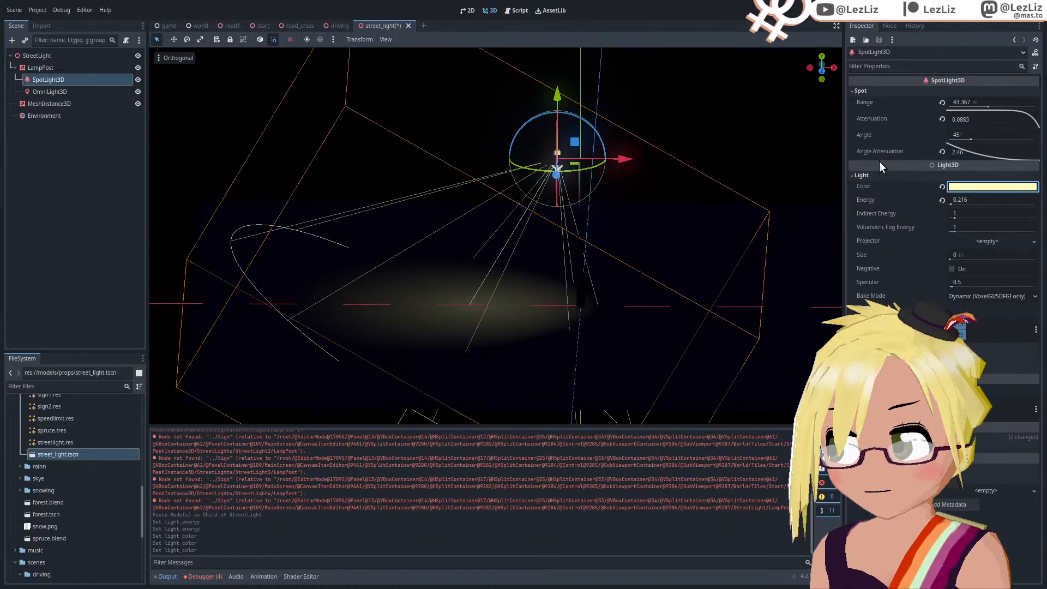
Step: Set the SpotLight3D's attenuation to about 0.297
drag(1026, 120, 1000, 152)
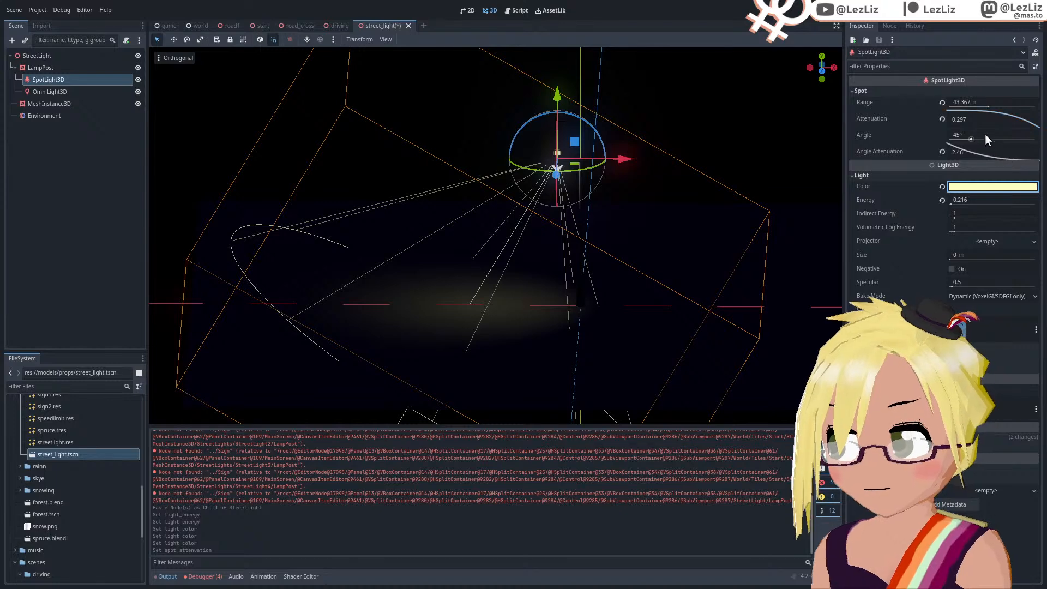
middle_drag(480, 246, 457, 246)
Step: Delete the preview Environment and MeshInstance3D ground plane nodes from the street_light scene
click(36, 117)
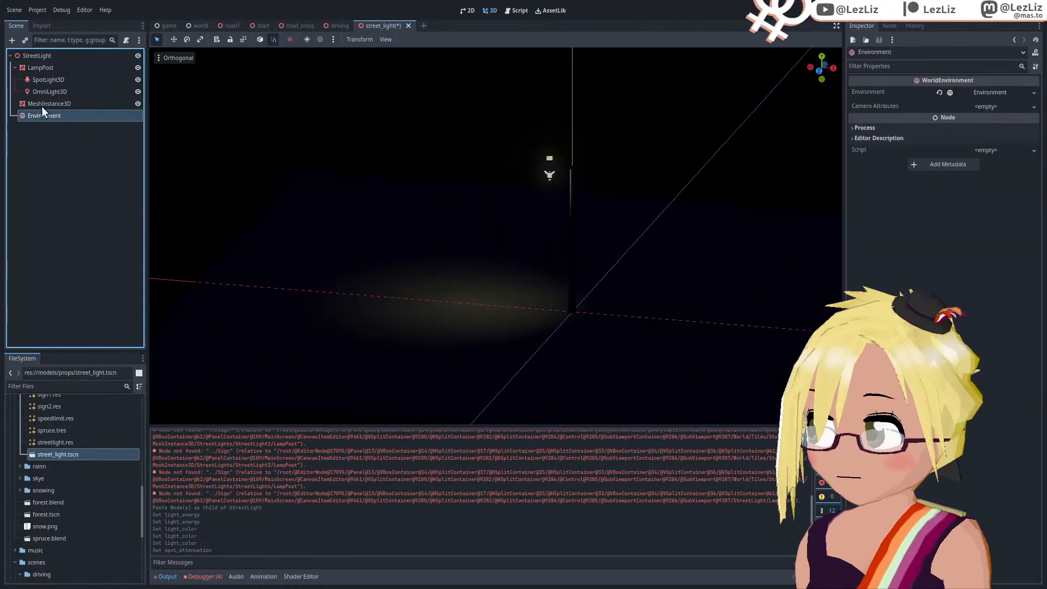
ctrl+click(47, 102)
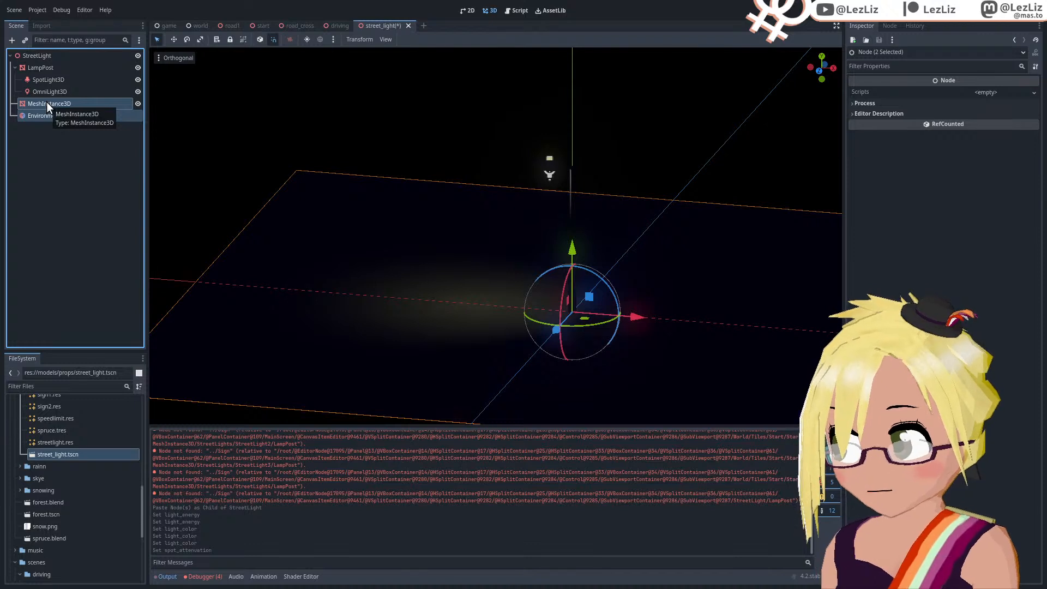
key(Delete)
click(546, 306)
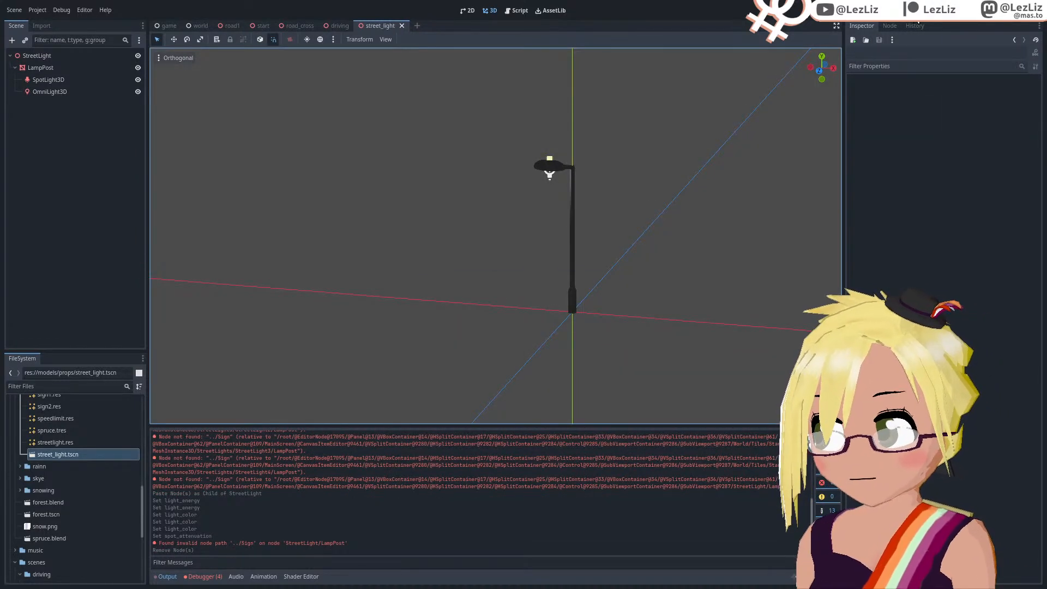
Step: Run the project, load File 1 to check the yellow-tinted street lights from the car, and close the game window
key(F5)
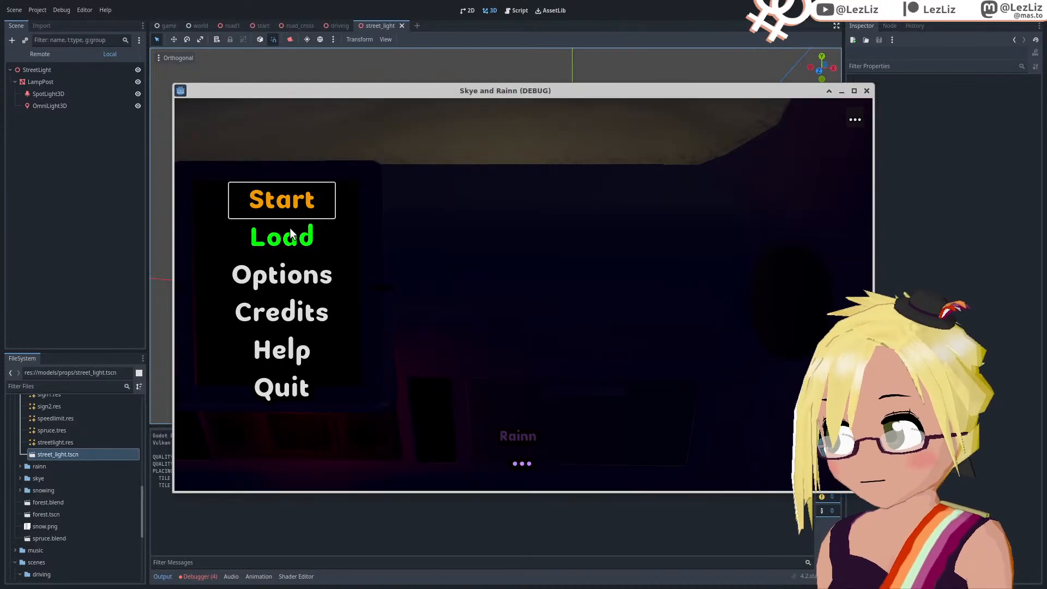
click(290, 229)
click(396, 220)
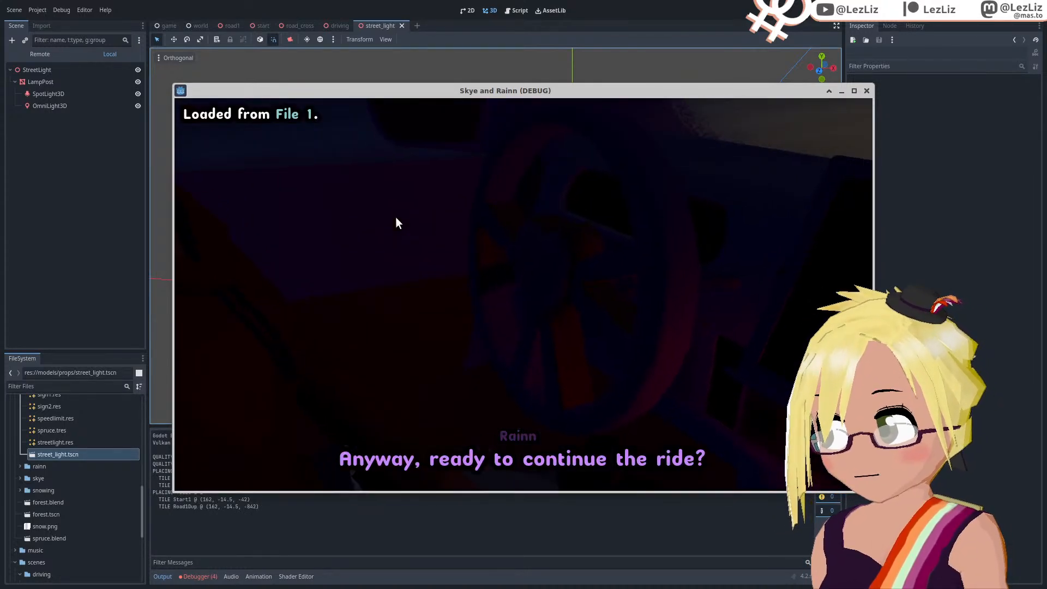
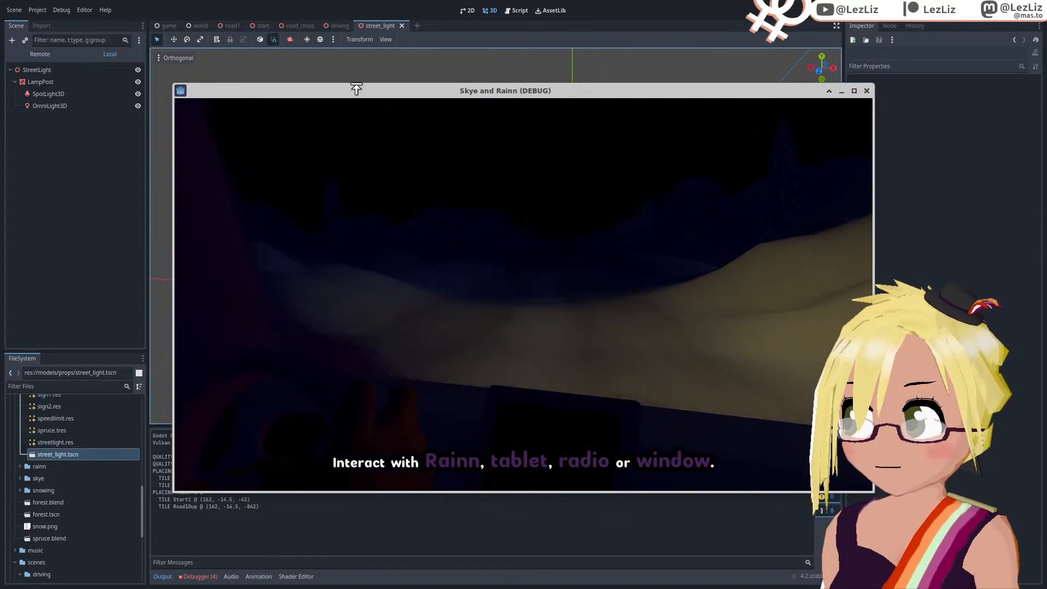
click(865, 91)
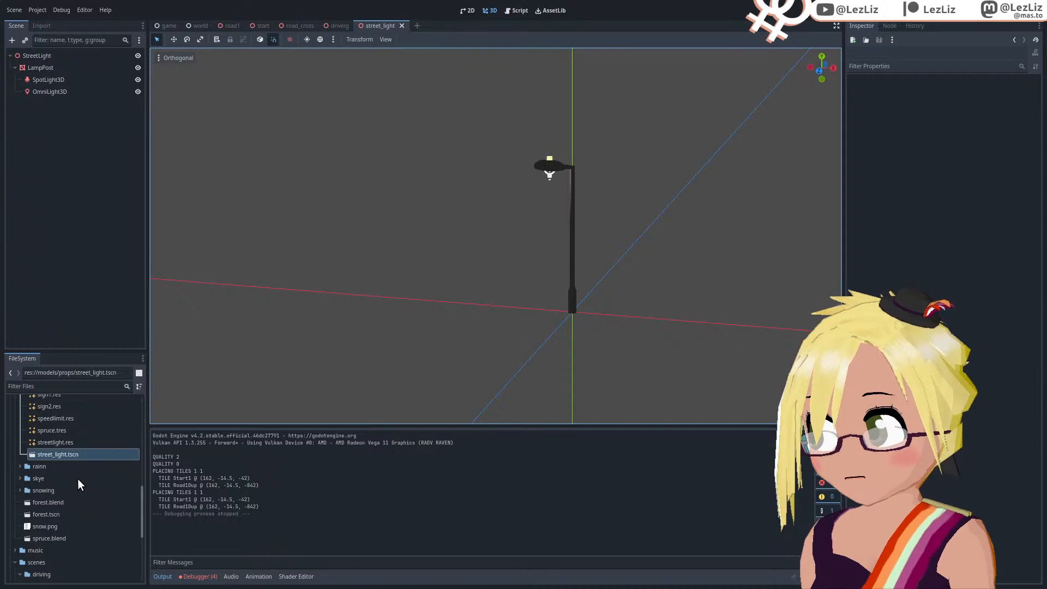
Step: Open the start.tscn scene from the project's models/level folder
scroll(77, 493, up, 2)
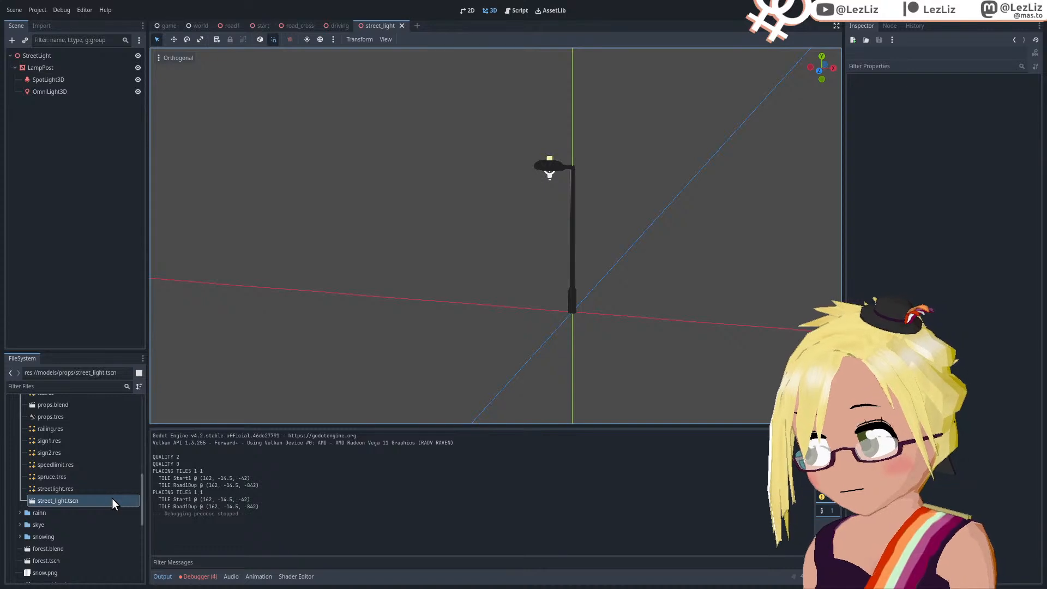
scroll(110, 498, up, 5)
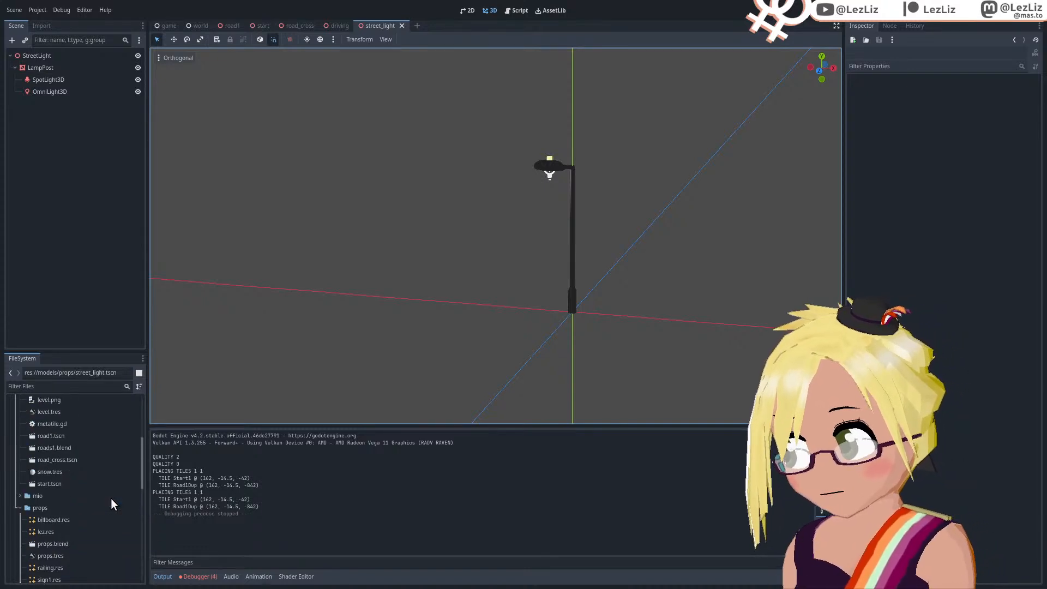
scroll(111, 498, up, 5)
scroll(110, 505, up, 1)
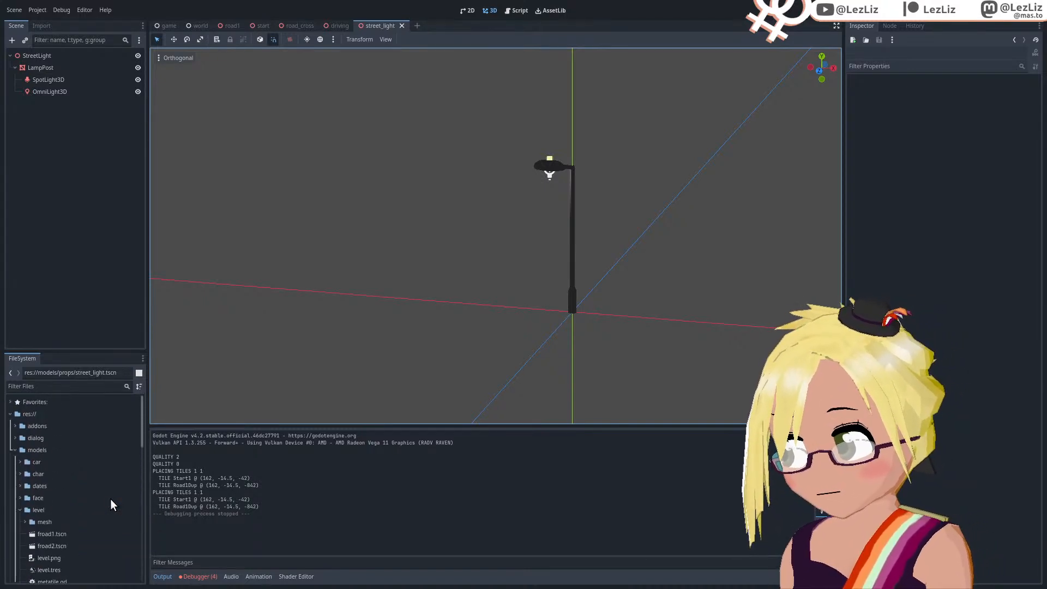
scroll(110, 499, down, 3)
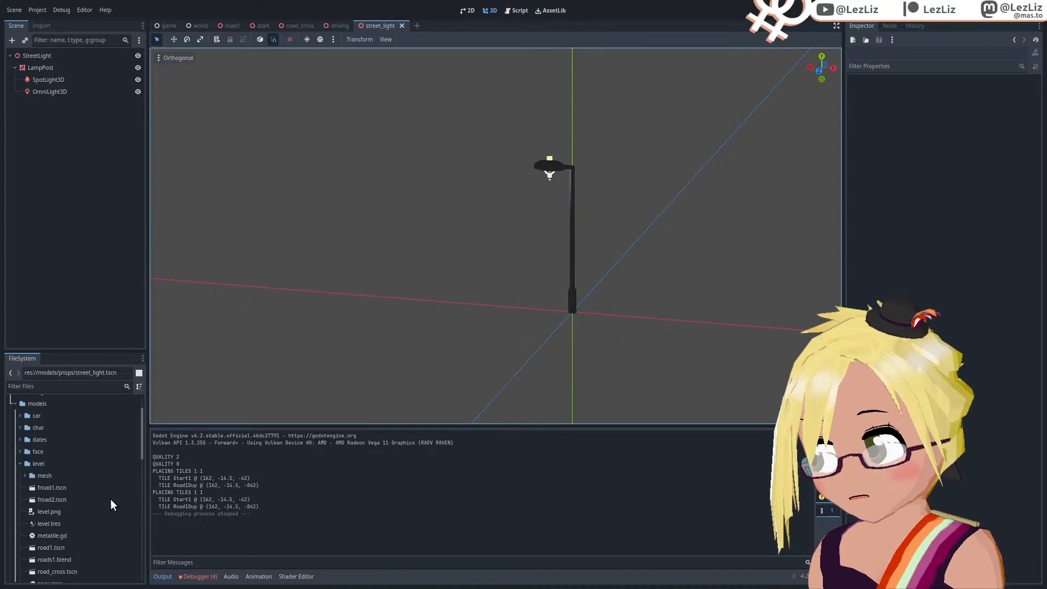
scroll(110, 499, down, 1)
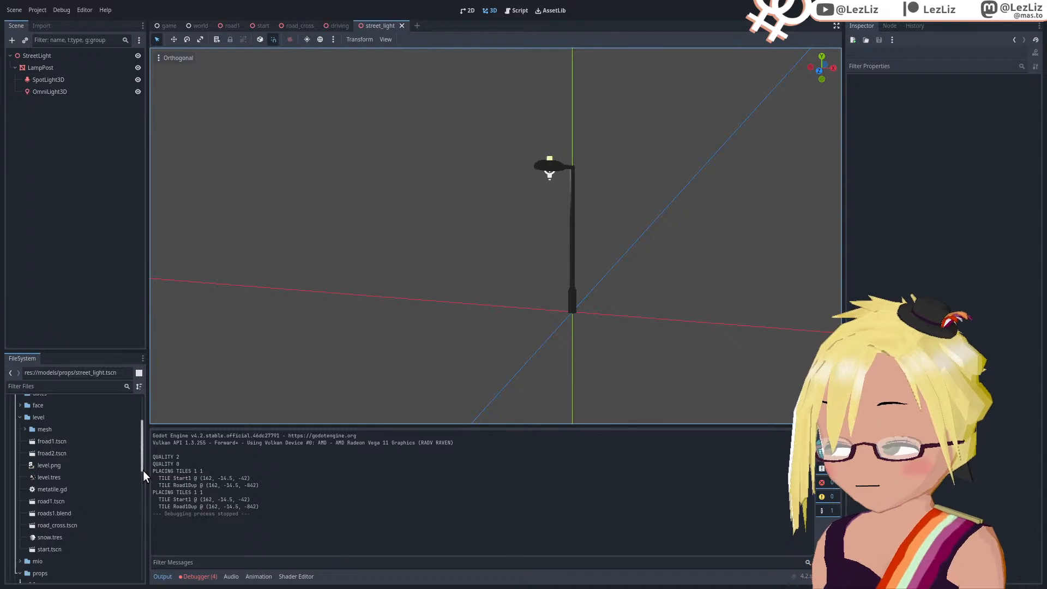
drag(143, 470, 107, 487)
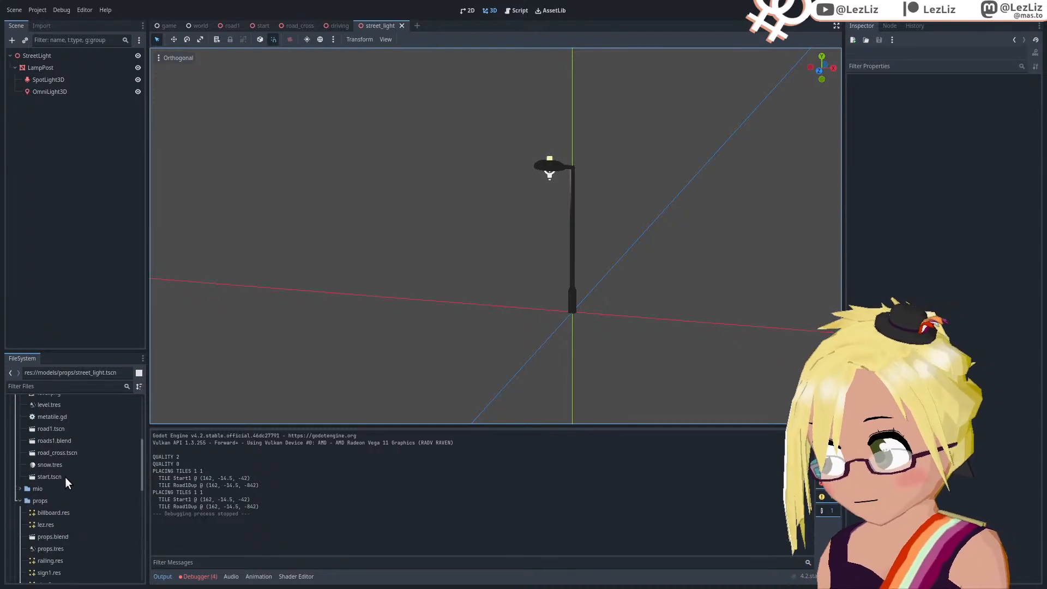
double_click(49, 476)
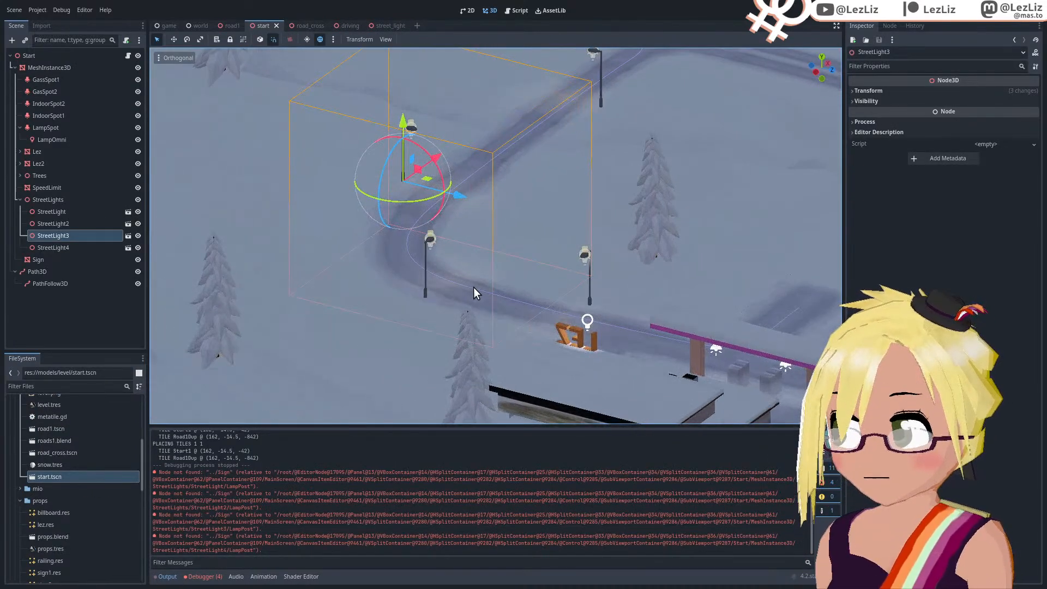
Step: Duplicate StreetLight4, the lamp nearest the road junction, within the StreetLights group
scroll(474, 293, up, 5)
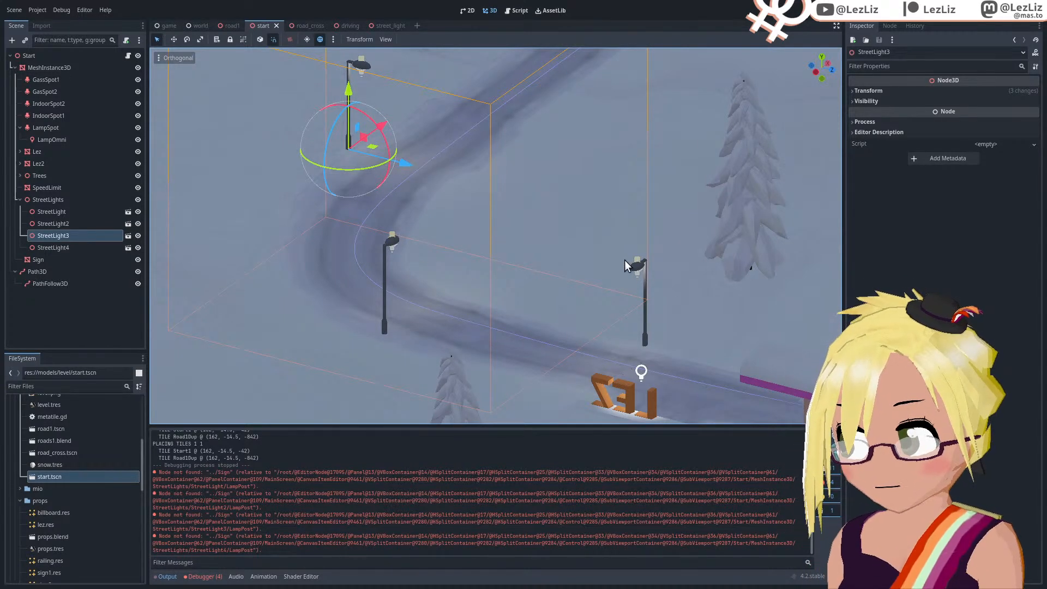
middle_drag(377, 238, 434, 261)
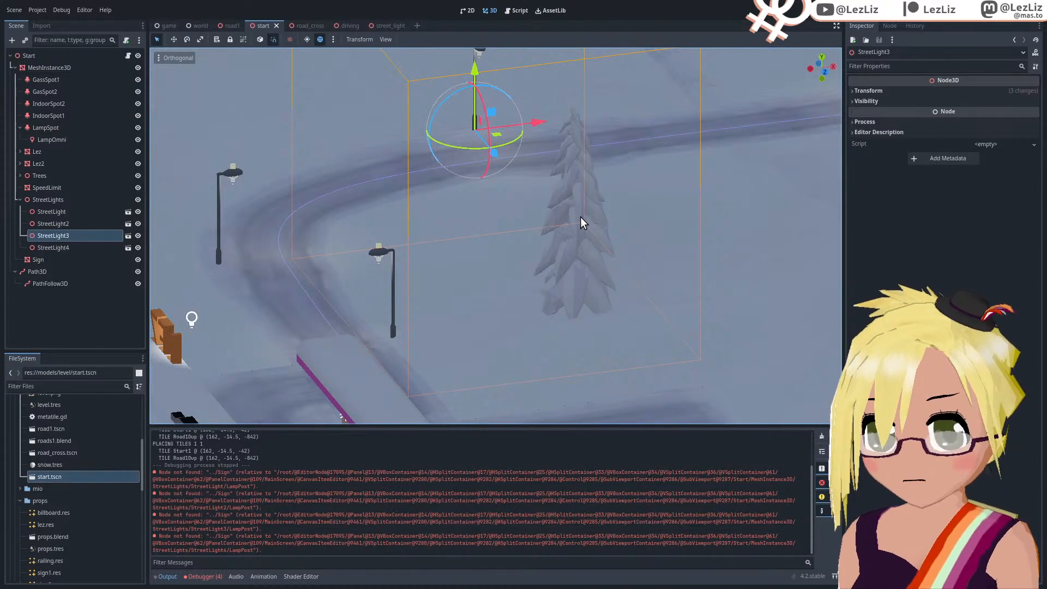
middle_drag(616, 253, 590, 284)
middle_drag(679, 261, 452, 322)
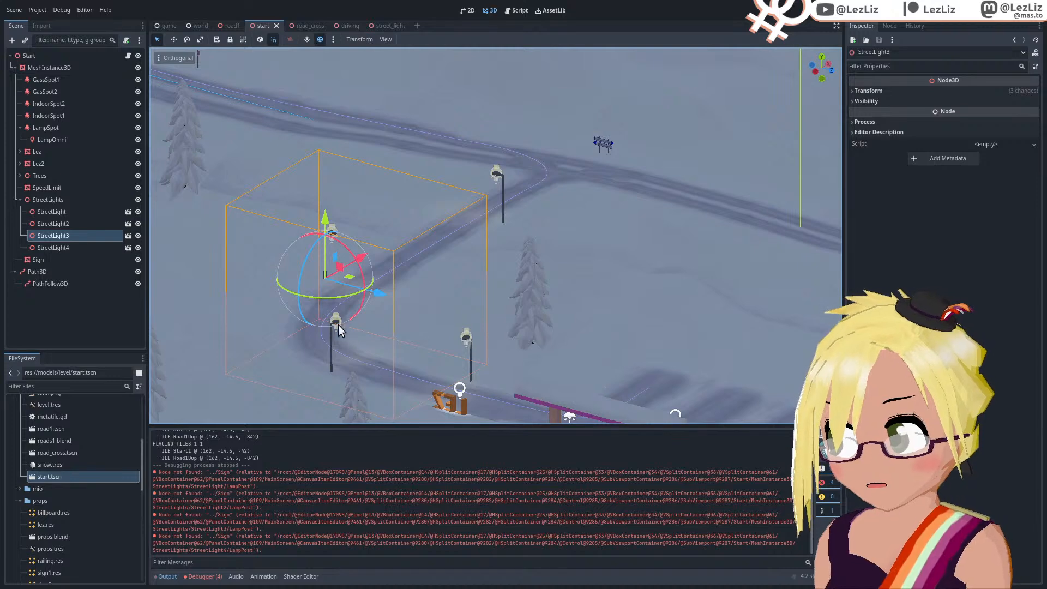
middle_drag(569, 220, 358, 247)
key(KP_7)
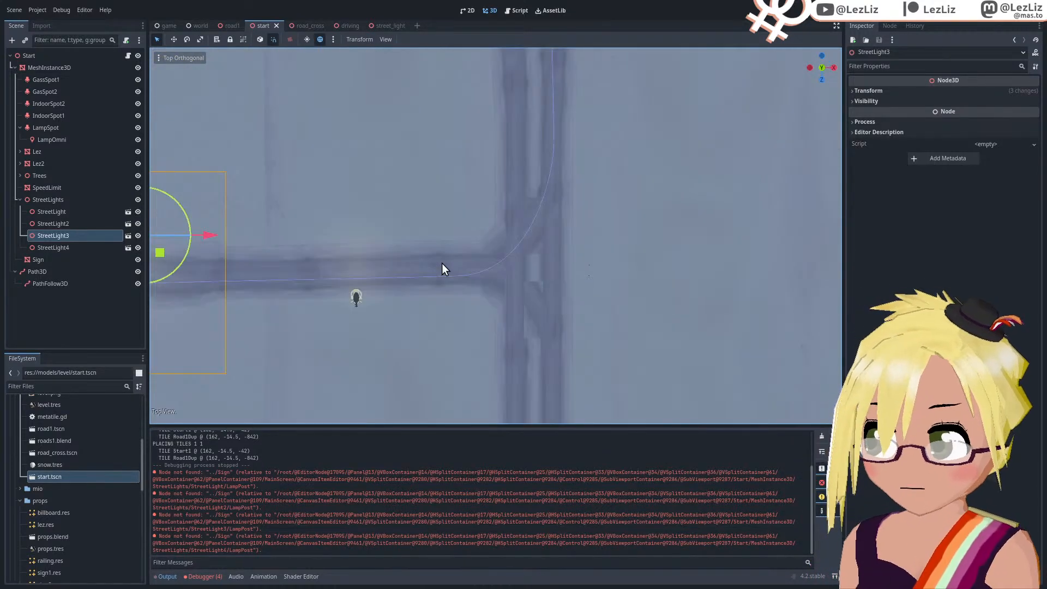
scroll(444, 262, down, 2)
shift+middle_drag(489, 257, 477, 325)
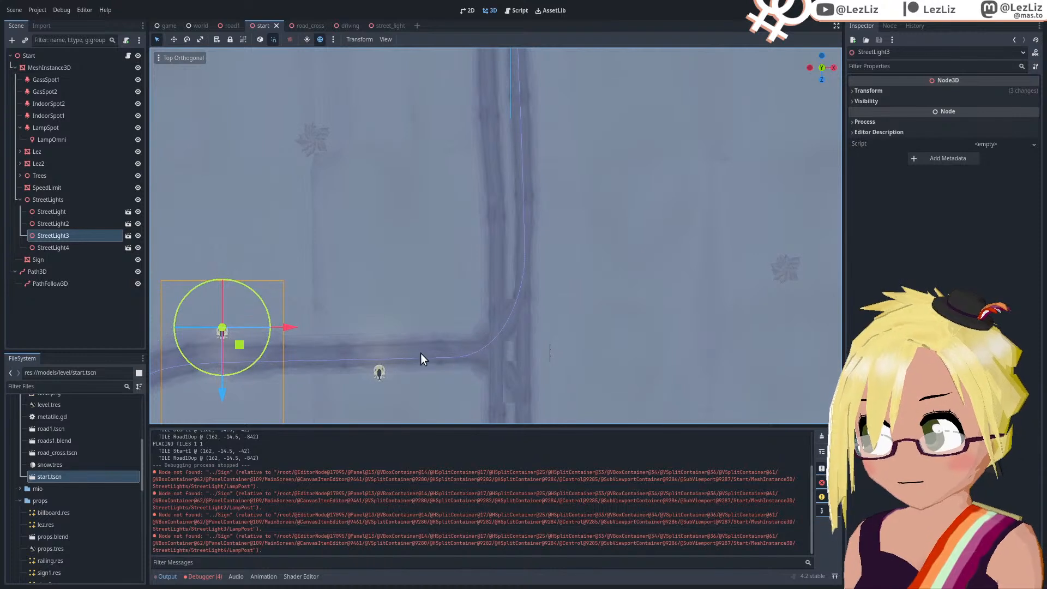
click(378, 376)
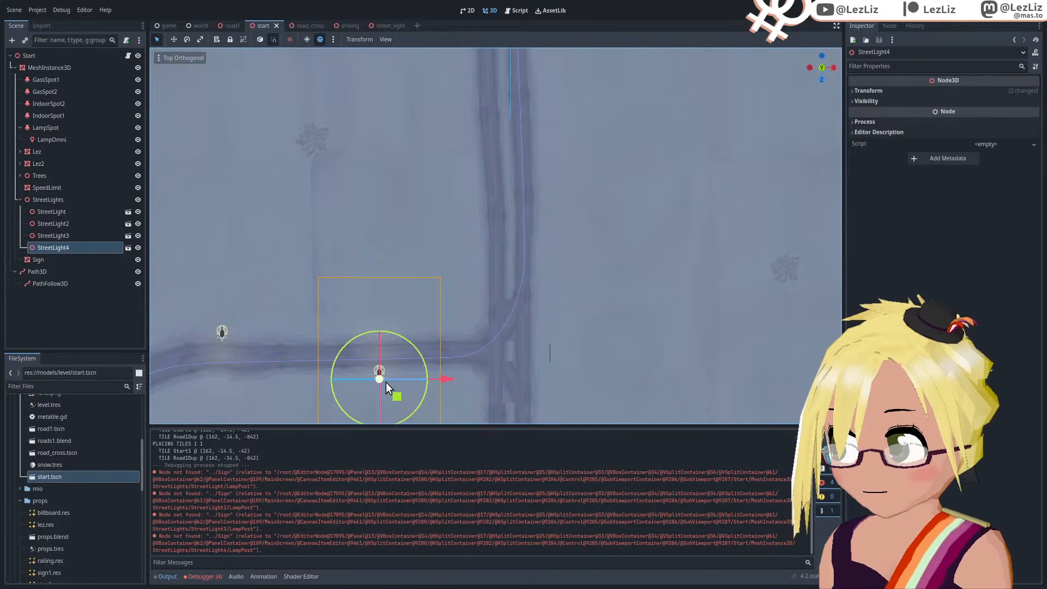
right_click(65, 247)
click(117, 398)
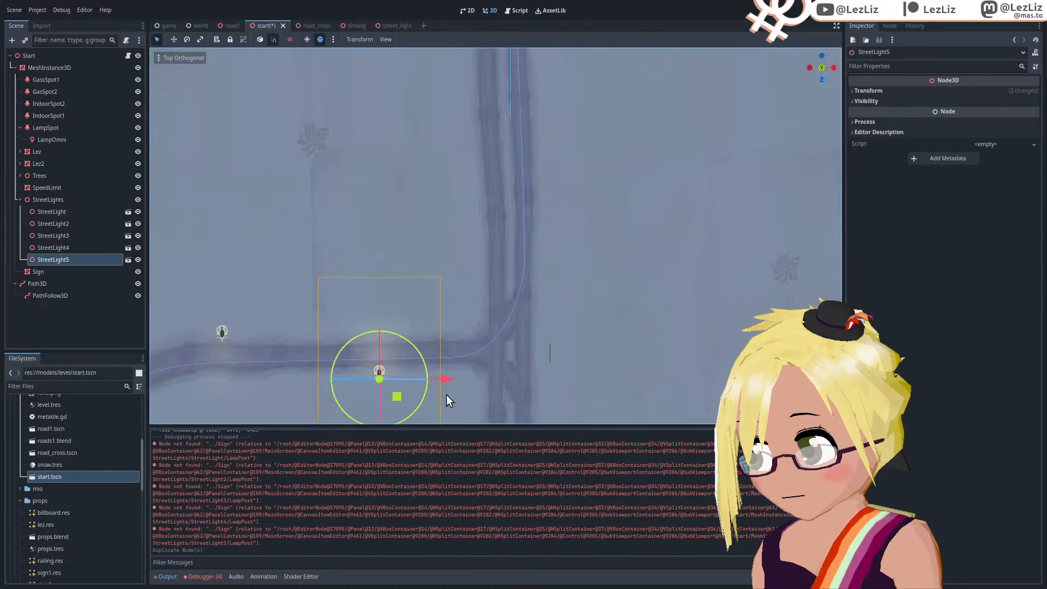
Step: Move the duplicated street light to the outer side of the main road beyond the junction and rotate it to face the road
drag(444, 382, 527, 344)
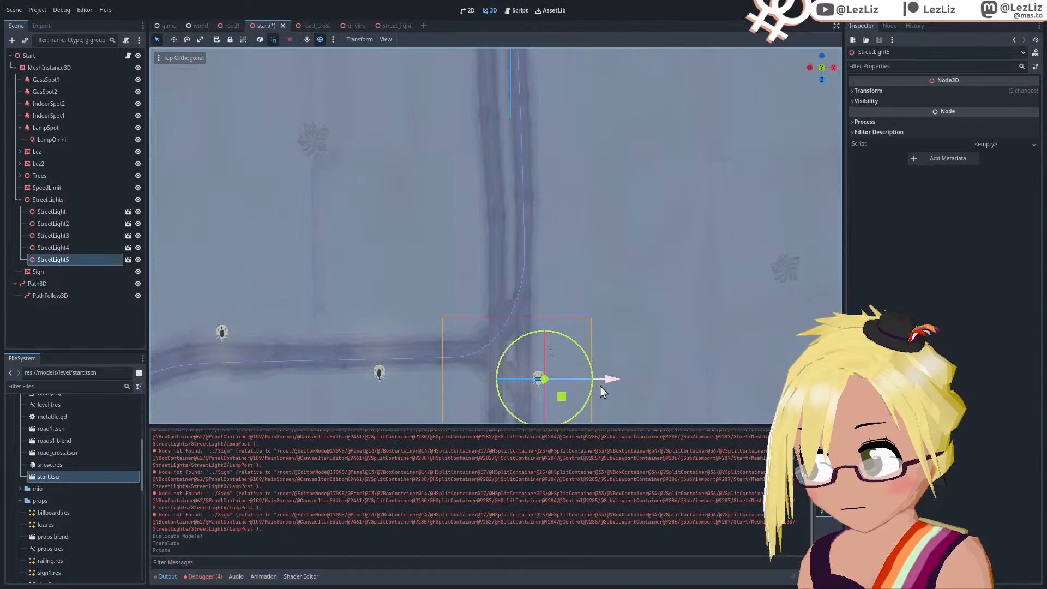
scroll(547, 397, down, 2)
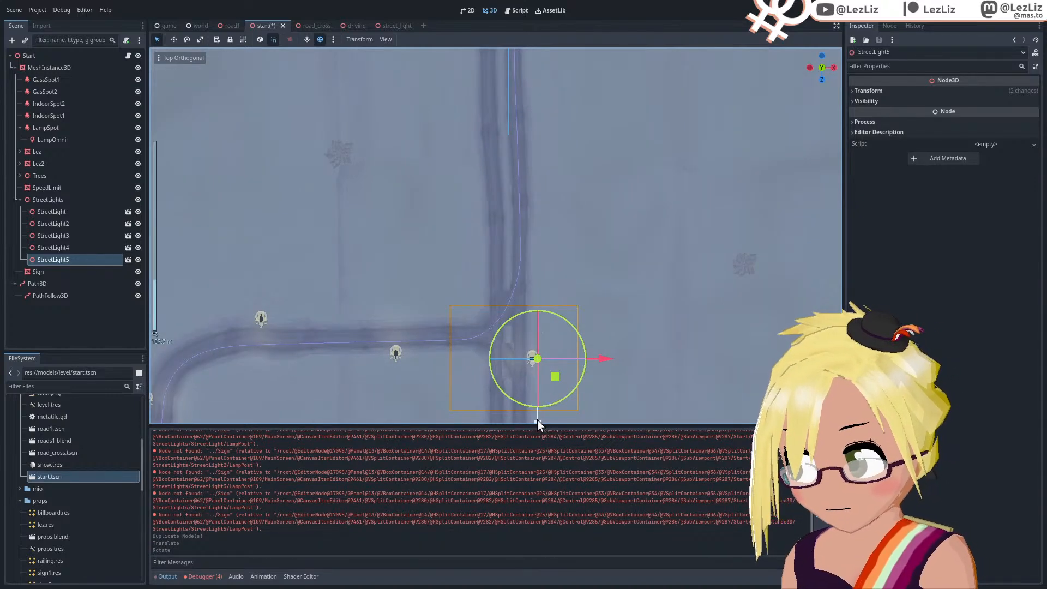
drag(538, 420, 531, 277)
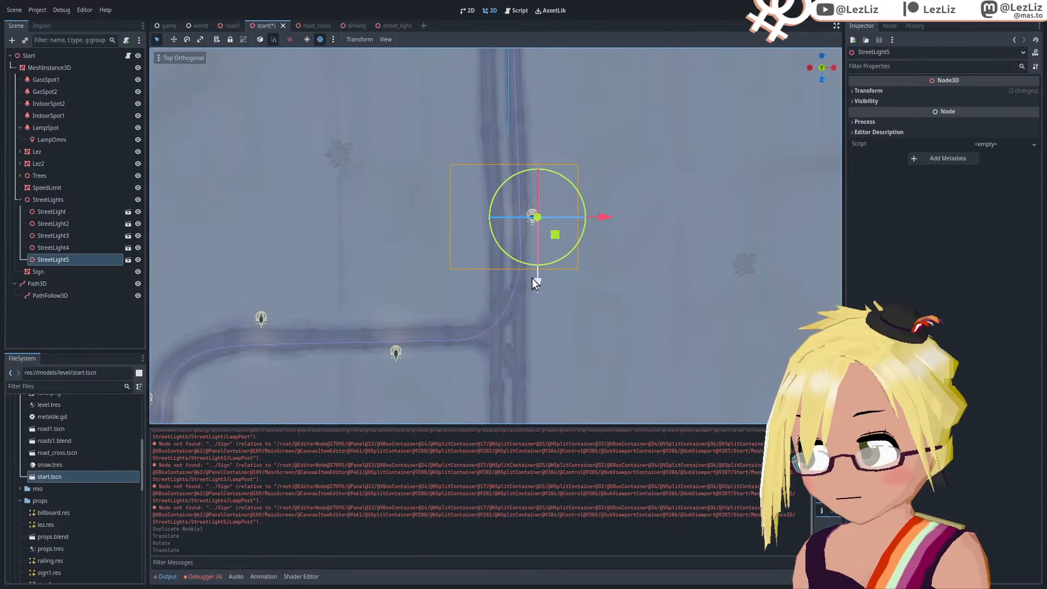
Step: Lower the duplicated street light vertically so its base sits on the snowy ground beside the main road
middle_drag(479, 282, 453, 219)
scroll(555, 296, up, 3)
scroll(532, 258, up, 6)
middle_drag(531, 258, 595, 267)
scroll(673, 243, up, 4)
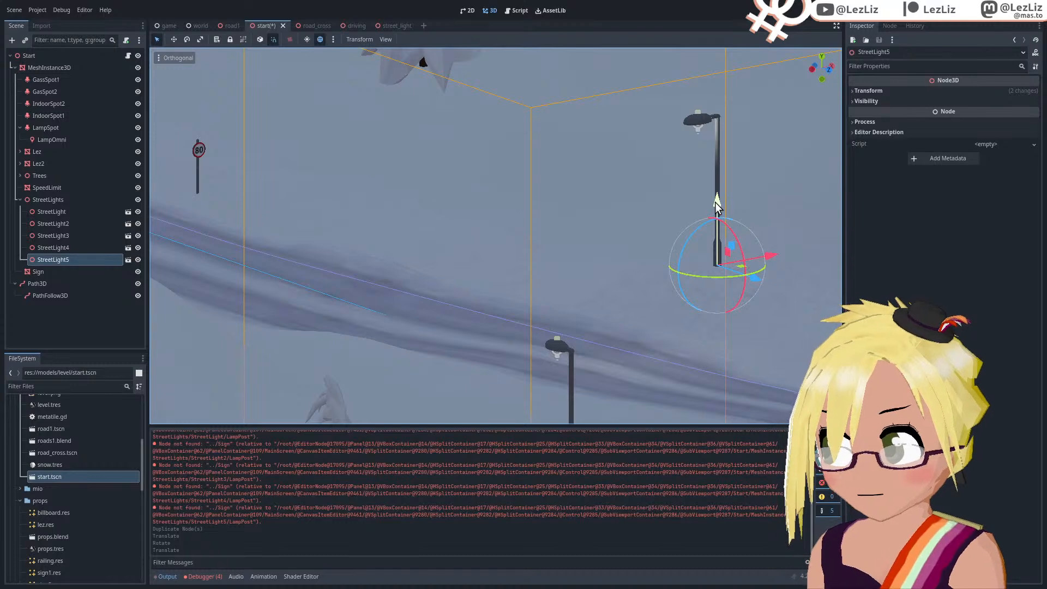
drag(716, 201, 714, 294)
Step: Shift the duplicated street light slightly farther from the main road's edge and check its placement from above
middle_drag(682, 298, 593, 314)
scroll(546, 334, down, 2)
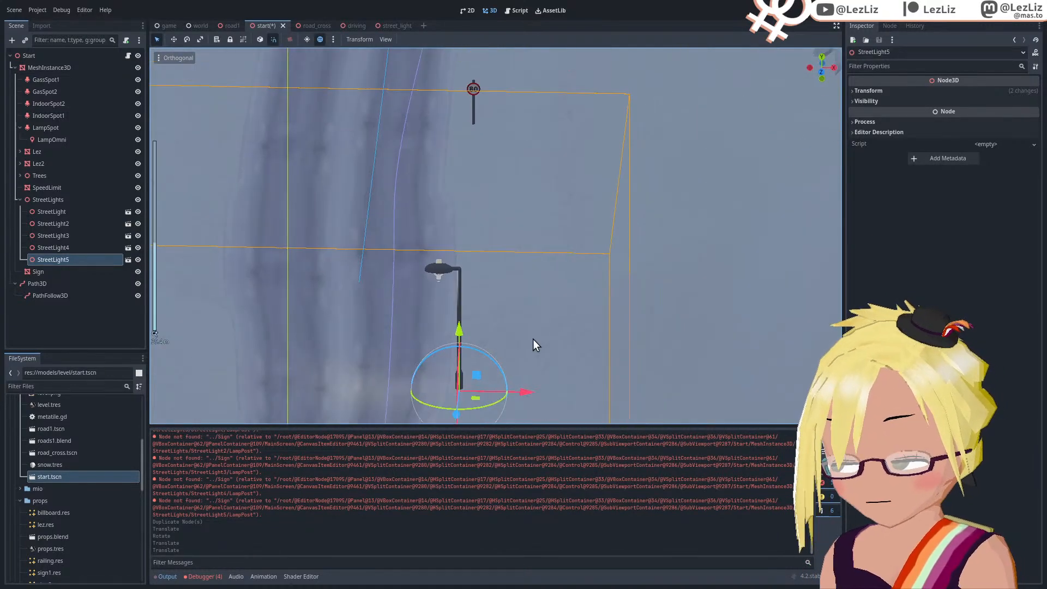
drag(524, 394, 536, 393)
scroll(522, 280, down, 3)
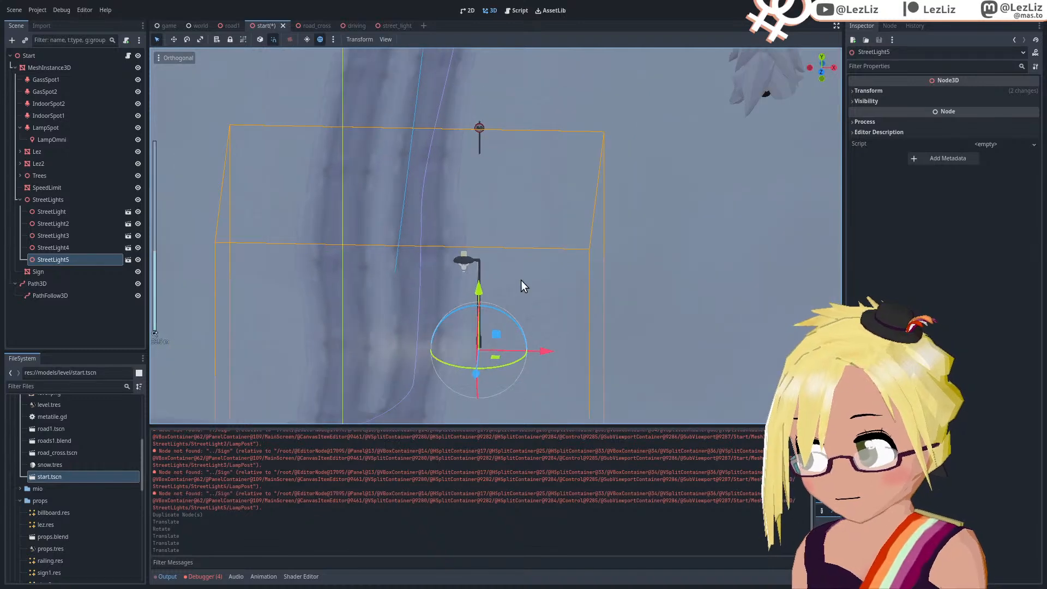
mouse_move(551, 267)
middle_down()
mouse_move(663, 248)
mouse_move(660, 281)
mouse_move(637, 283)
mouse_move(677, 231)
mouse_move(568, 276)
middle_up()
key(KP_7)
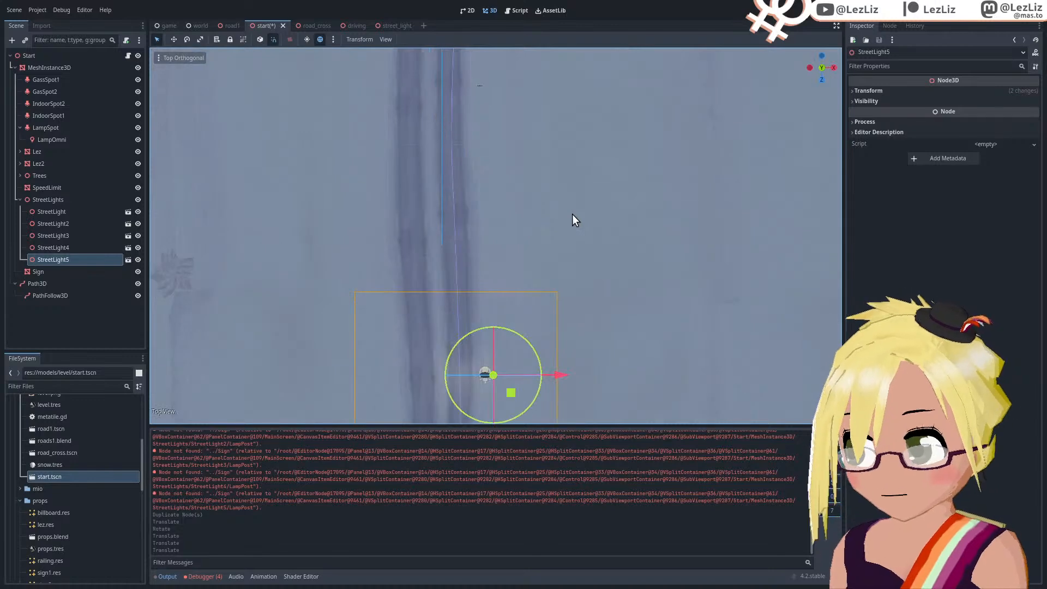
Step: Duplicate StreetLight5 and move the copy along the main road, farther from the junction, near the 80 speed-limit sign
scroll(524, 273, down, 2)
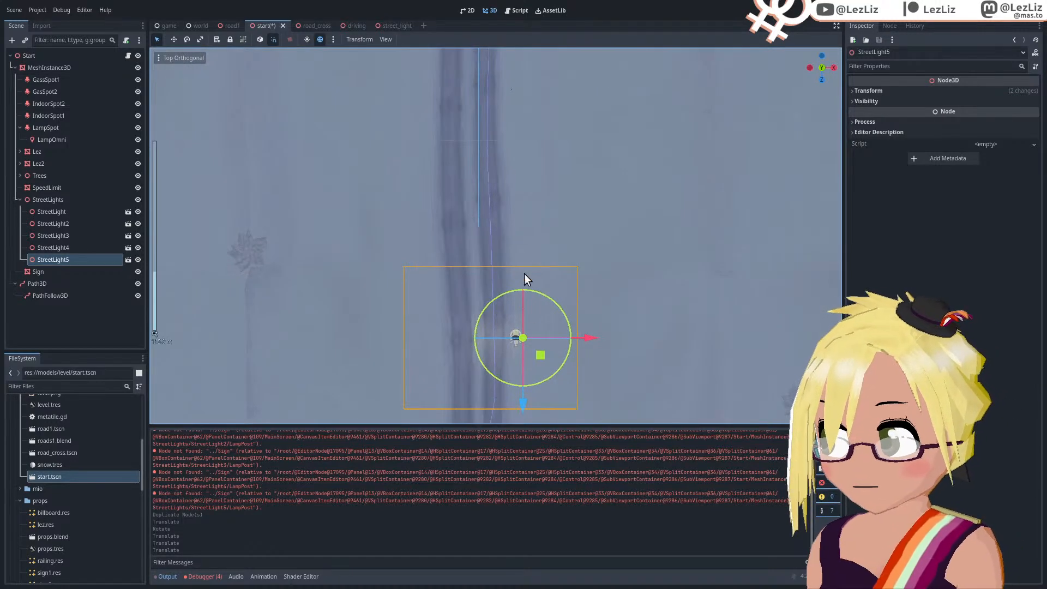
right_click(41, 256)
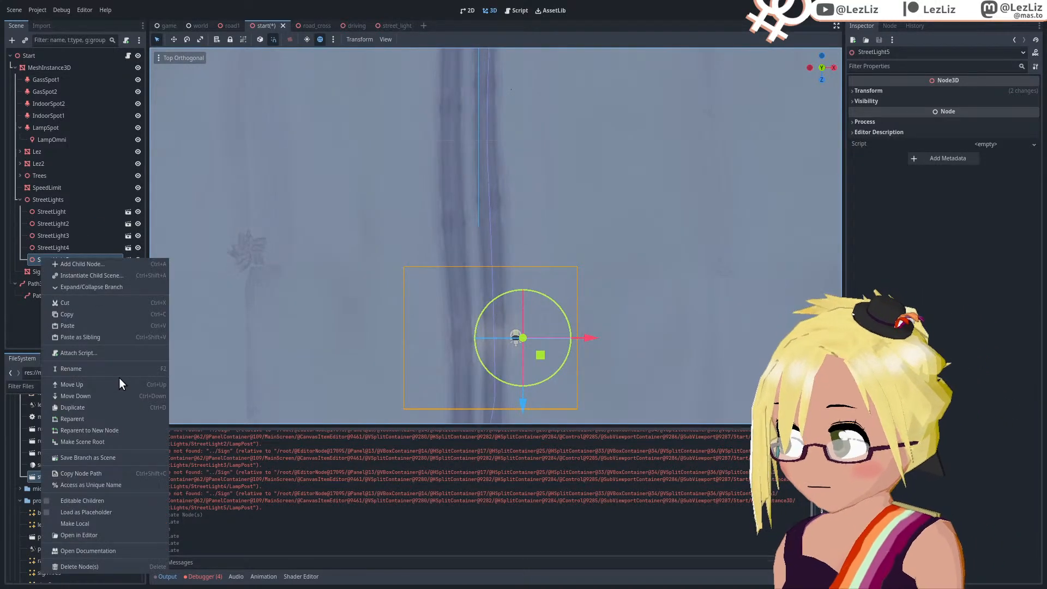
click(107, 410)
drag(523, 401, 522, 154)
shift+middle_drag(509, 168, 587, 169)
scroll(497, 236, up, 17)
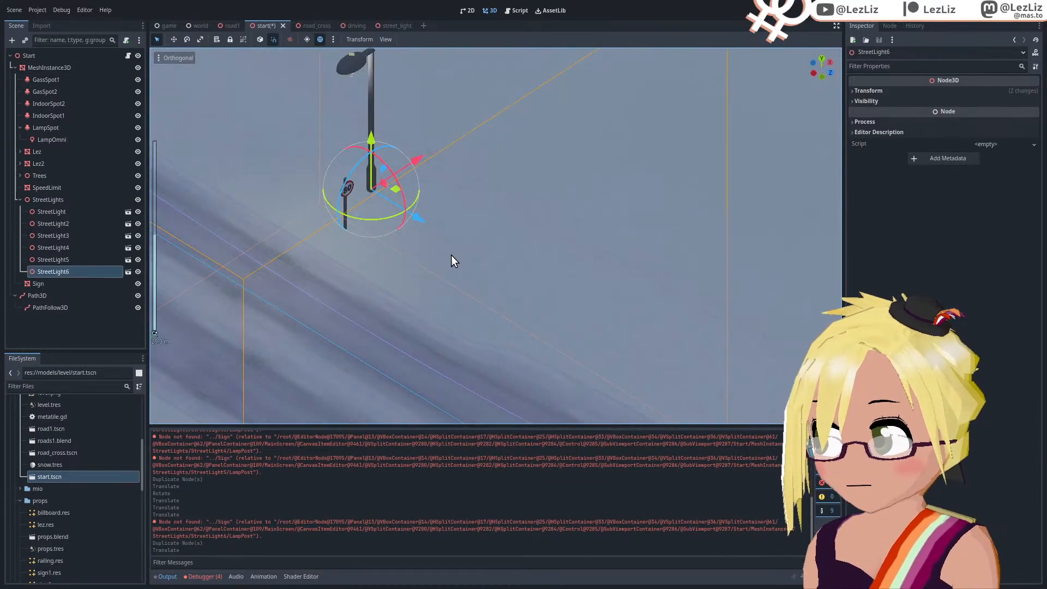
Step: Lower the duplicated street light beside the 80 speed-limit sign toward the snowy ground
middle_drag(450, 254, 420, 215)
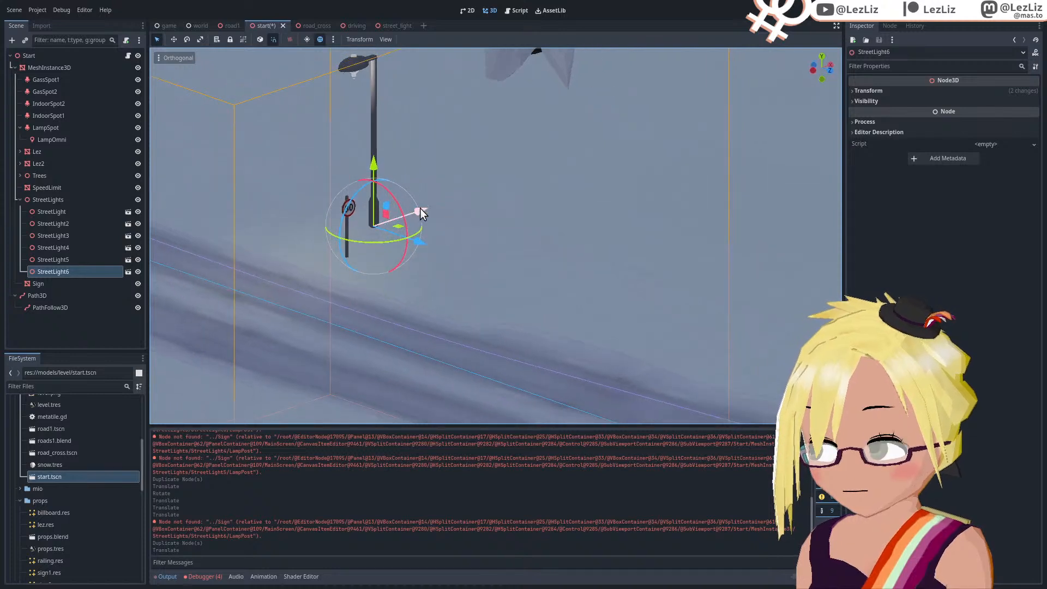
click(378, 170)
mouse_move(378, 170)
mouse_down()
mouse_move(375, 179)
mouse_move(379, 169)
mouse_up()
drag(419, 216, 417, 279)
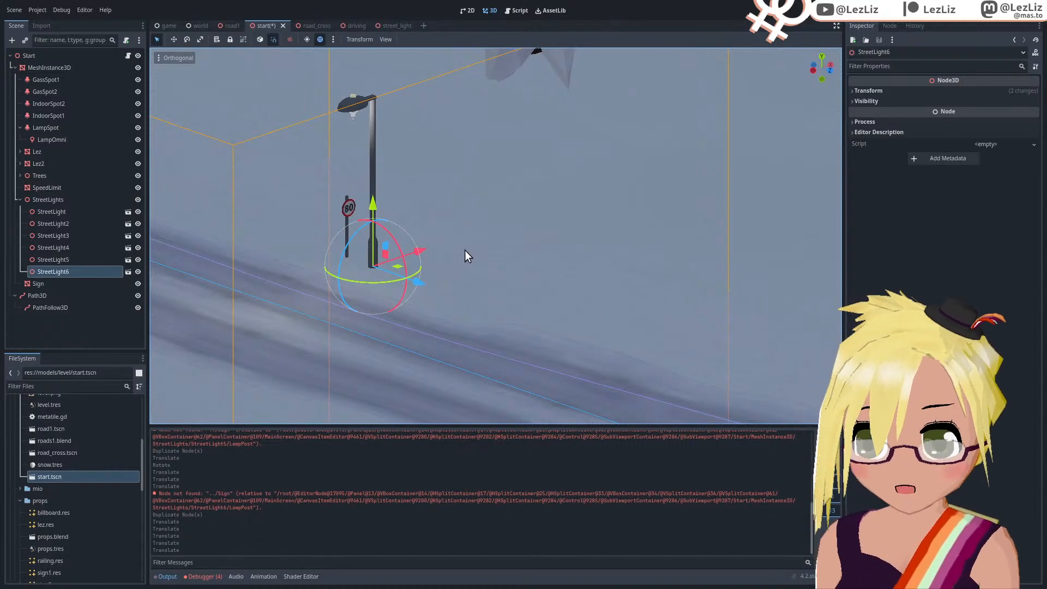
Step: Fine-tune StreetLight6's height so its base rests on the snow beside the road, and check its placement from several angles
middle_drag(465, 251, 425, 180)
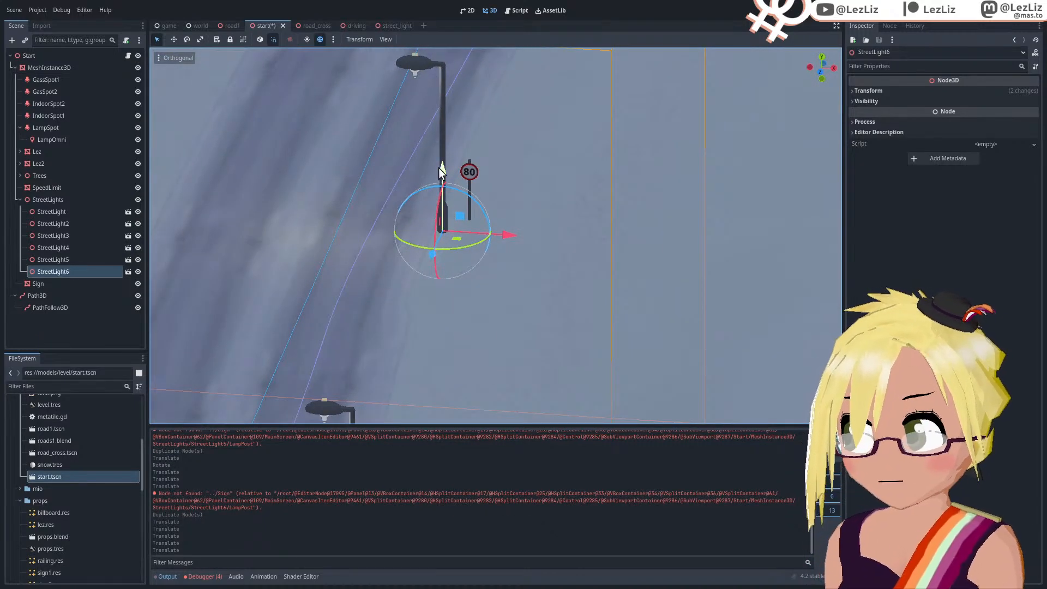
drag(438, 168, 560, 264)
key(x)
drag(493, 276, 500, 263)
middle_drag(433, 289, 458, 245)
scroll(508, 282, up, 2)
scroll(458, 246, up, 2)
drag(412, 188, 414, 187)
scroll(439, 257, down, 10)
middle_drag(466, 268, 362, 299)
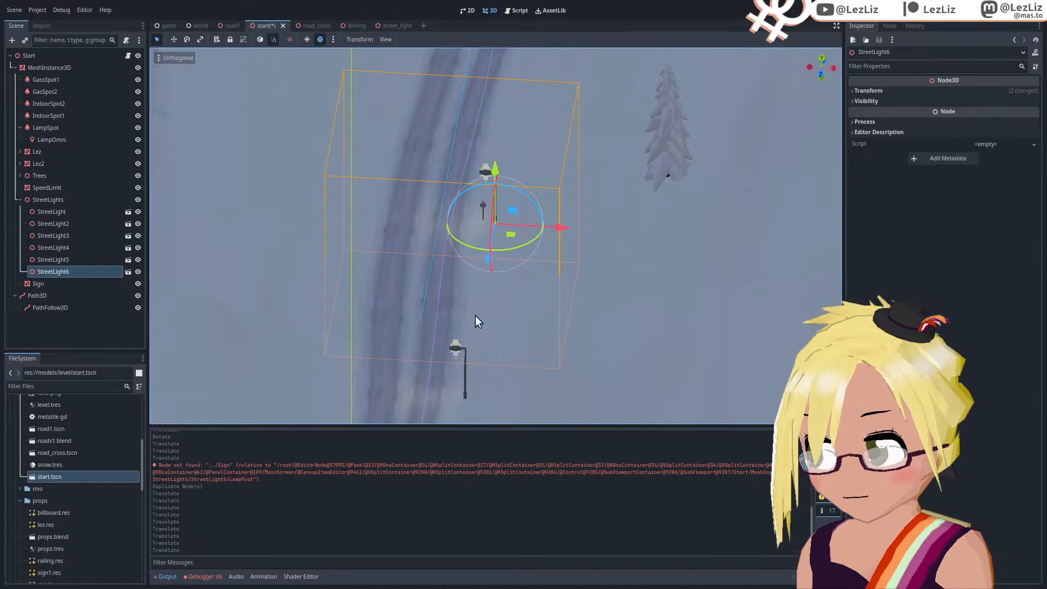
middle_drag(476, 315, 489, 198)
scroll(493, 221, down, 2)
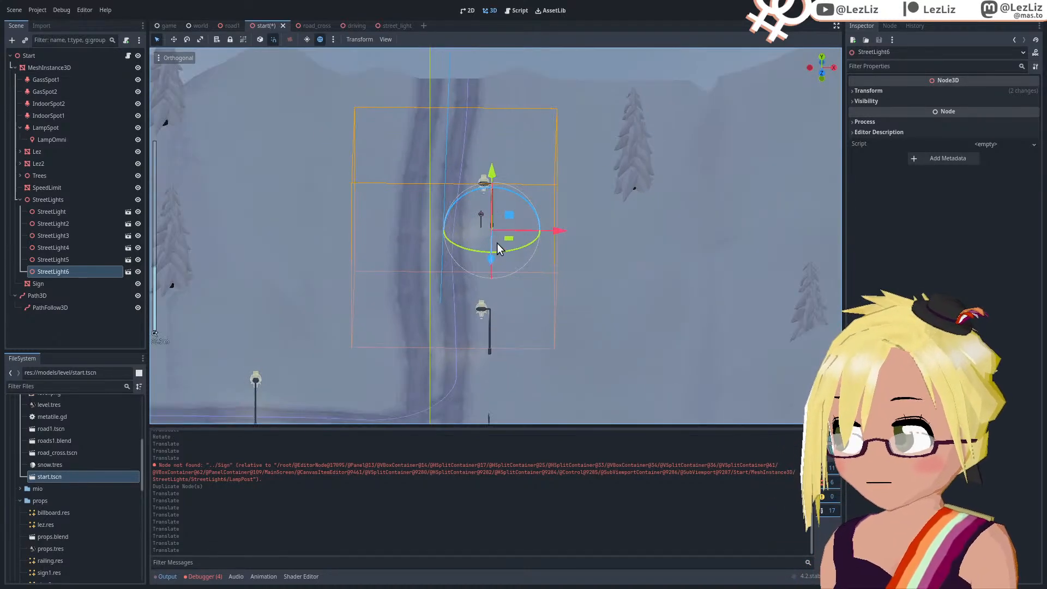
Step: Duplicate StreetLight6 and move the copy farther along the main road, past the speed-limit sign
key(KP_7)
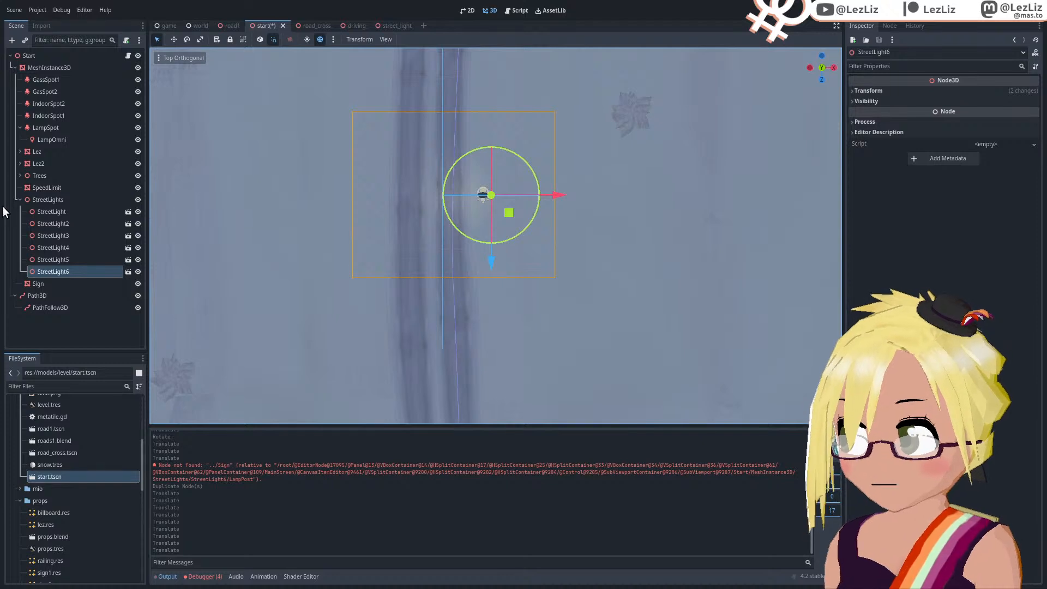
right_click(40, 268)
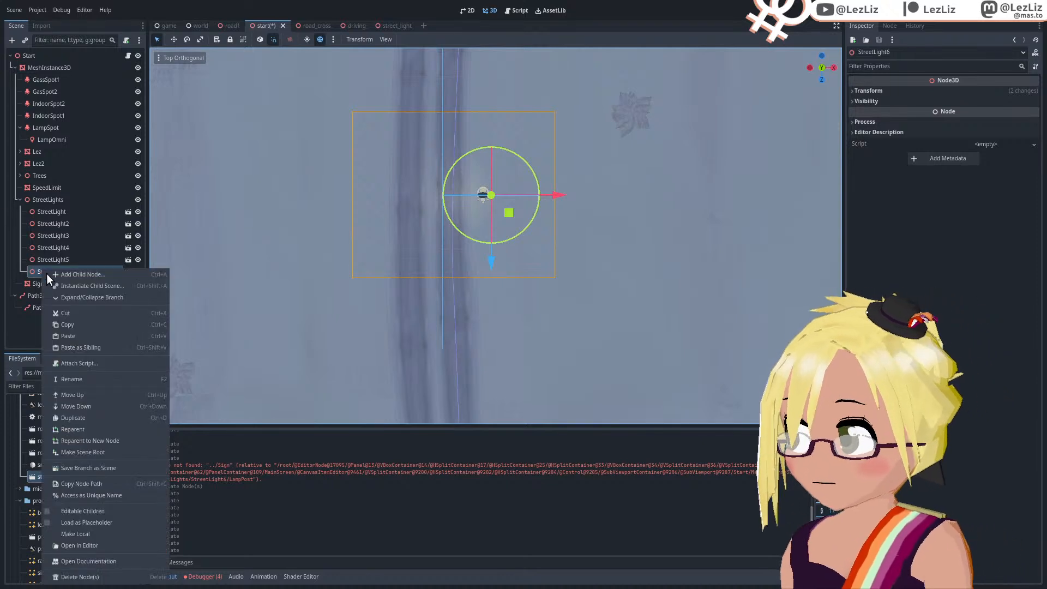
click(95, 417)
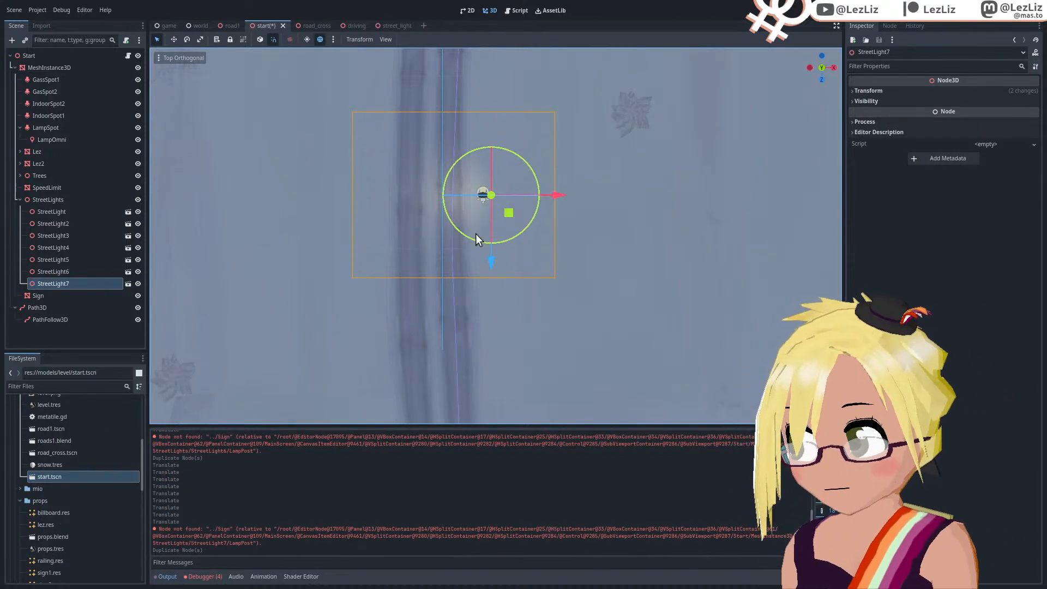
shift+middle_drag(397, 221, 434, 308)
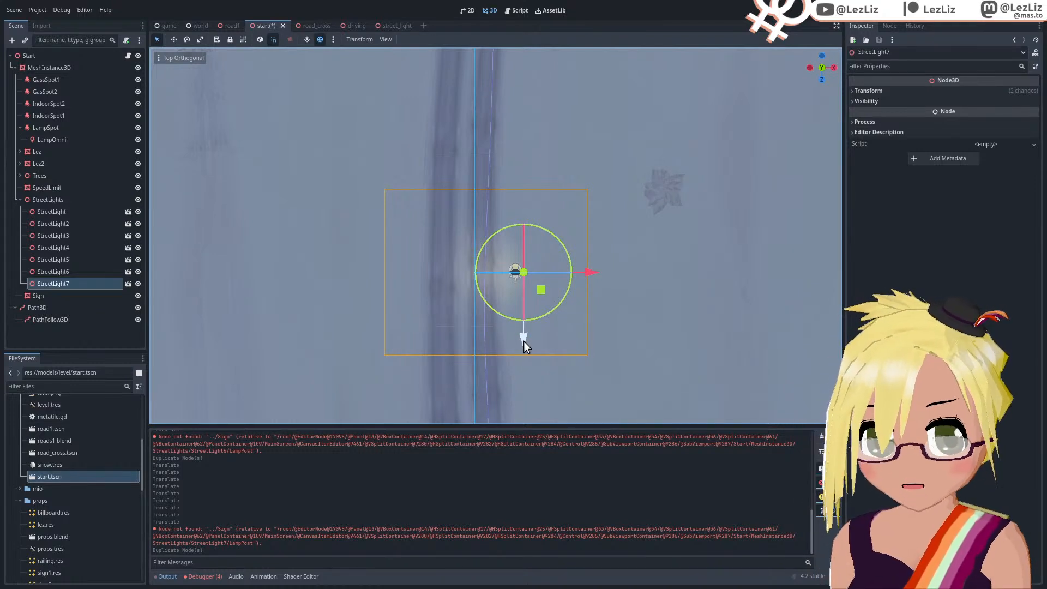
drag(524, 341, 497, 126)
scroll(497, 126, down, 2)
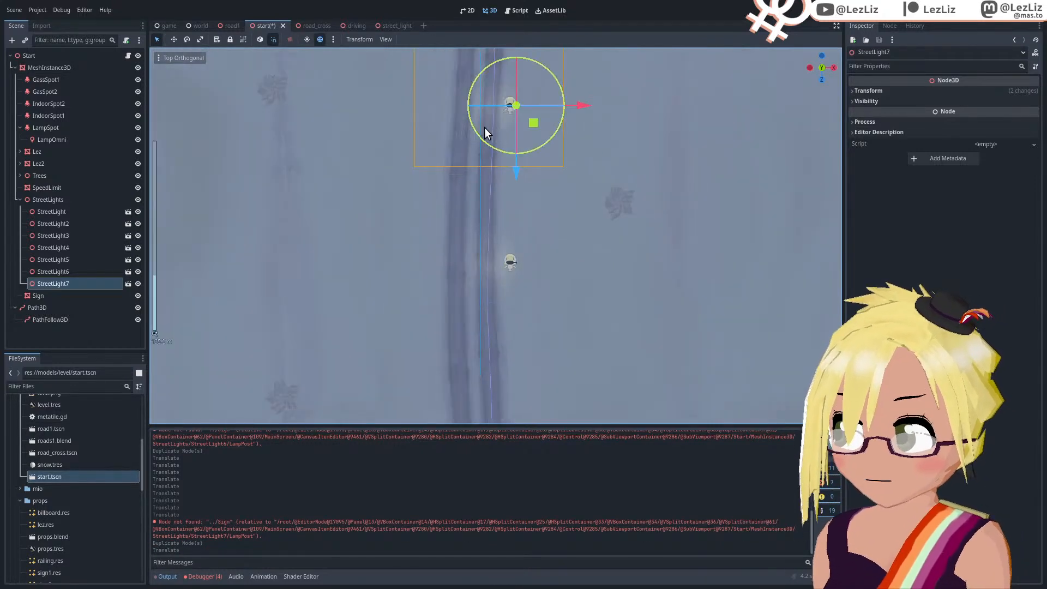
shift+middle_drag(476, 164, 448, 295)
Step: Adjust StreetLight7's height so its base meets the snowy ground beside the far end of the main road
middle_drag(473, 333, 448, 207)
scroll(447, 206, down, 2)
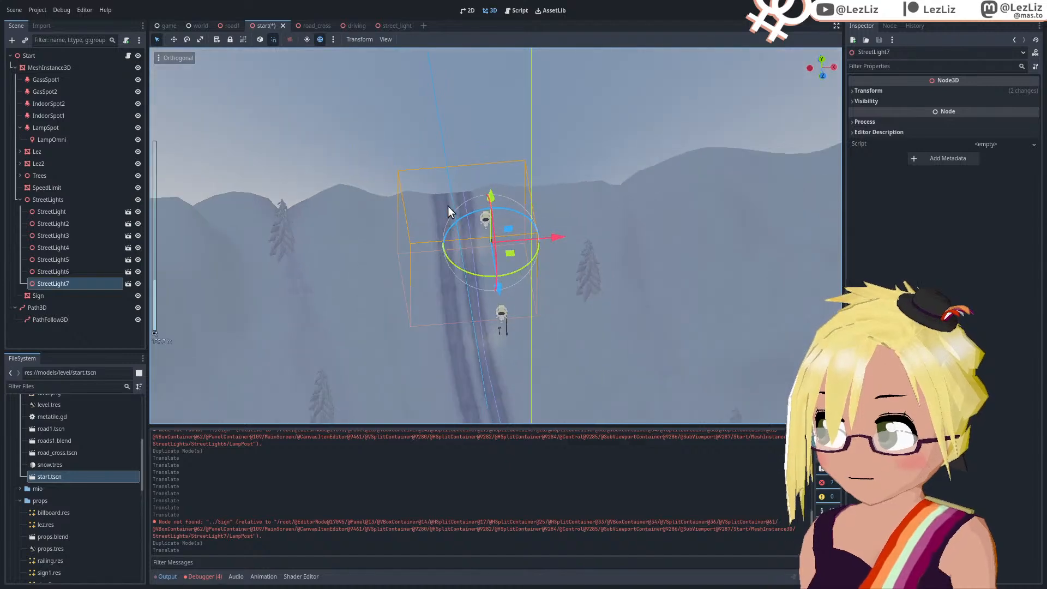
middle_drag(440, 313, 482, 225)
scroll(396, 293, down, 6)
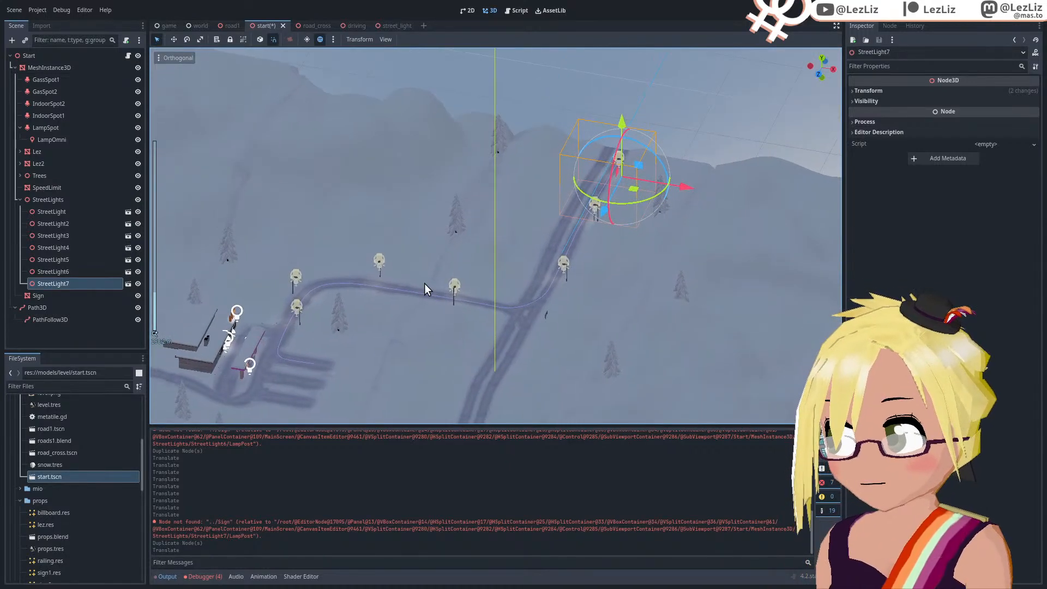
middle_drag(425, 283, 359, 300)
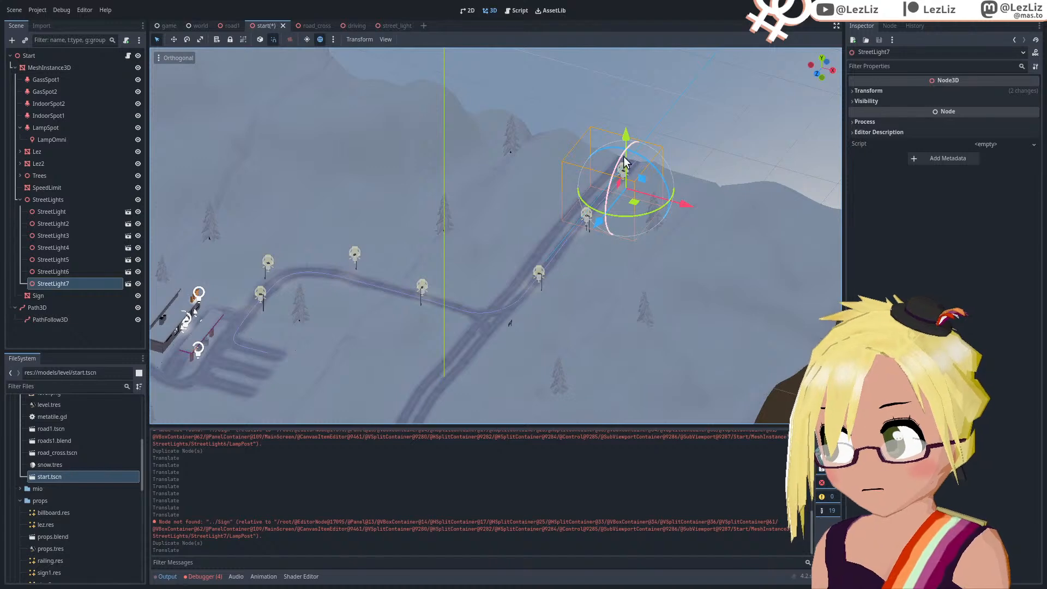
scroll(625, 156, up, 8)
middle_drag(516, 246, 411, 212)
scroll(560, 279, up, 8)
mouse_move(439, 232)
mouse_down()
mouse_move(437, 240)
mouse_move(431, 228)
mouse_up()
middle_drag(530, 304, 626, 346)
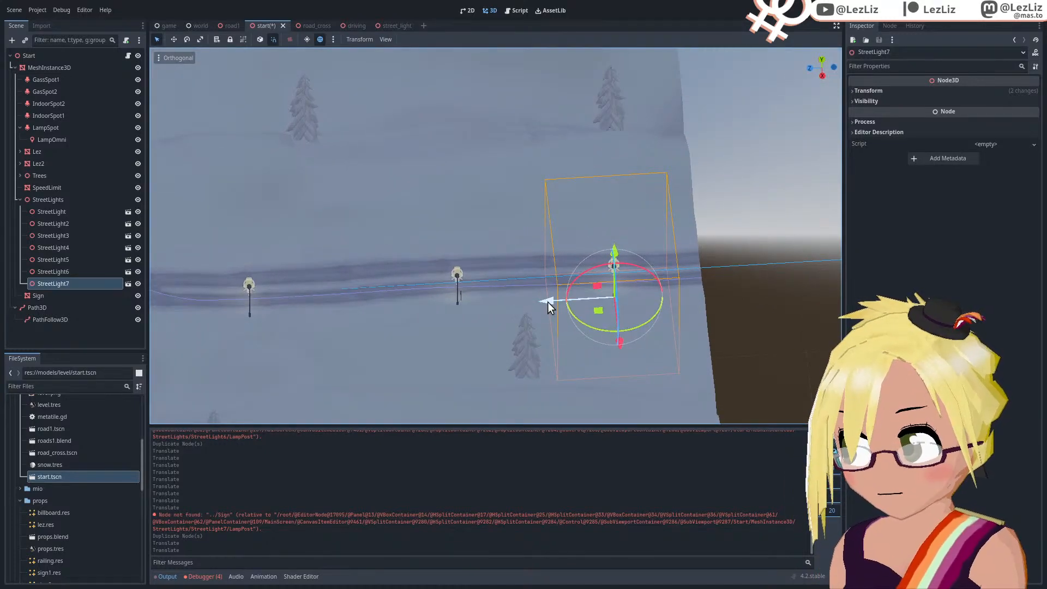
Step: Shift StreetLight7, StreetLight6 and StreetLight5 along the main road so they are evenly spaced between the junction and the terrain edge
drag(550, 302, 594, 300)
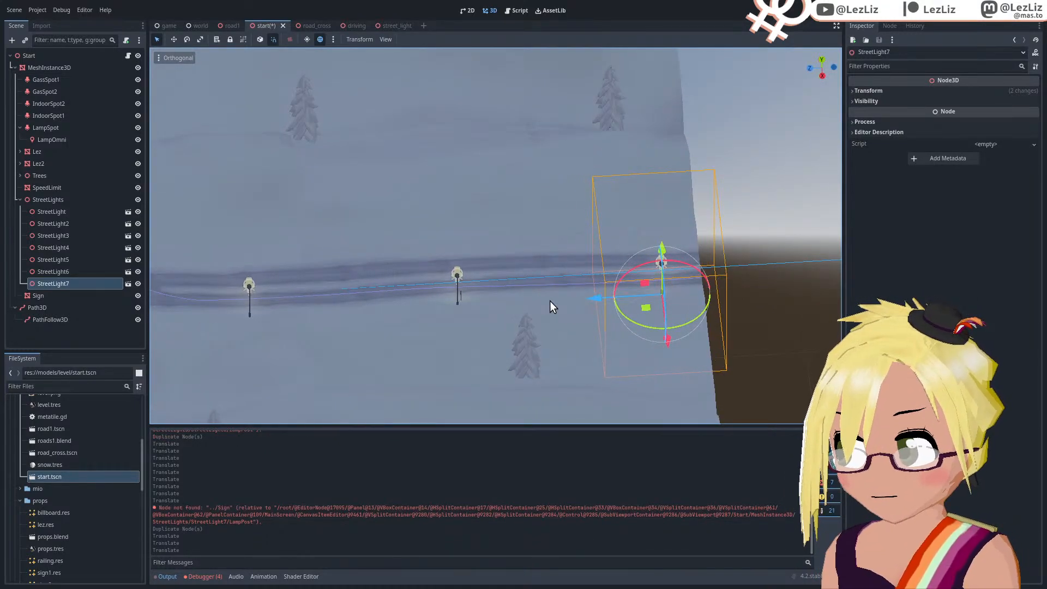
middle_drag(550, 300, 512, 294)
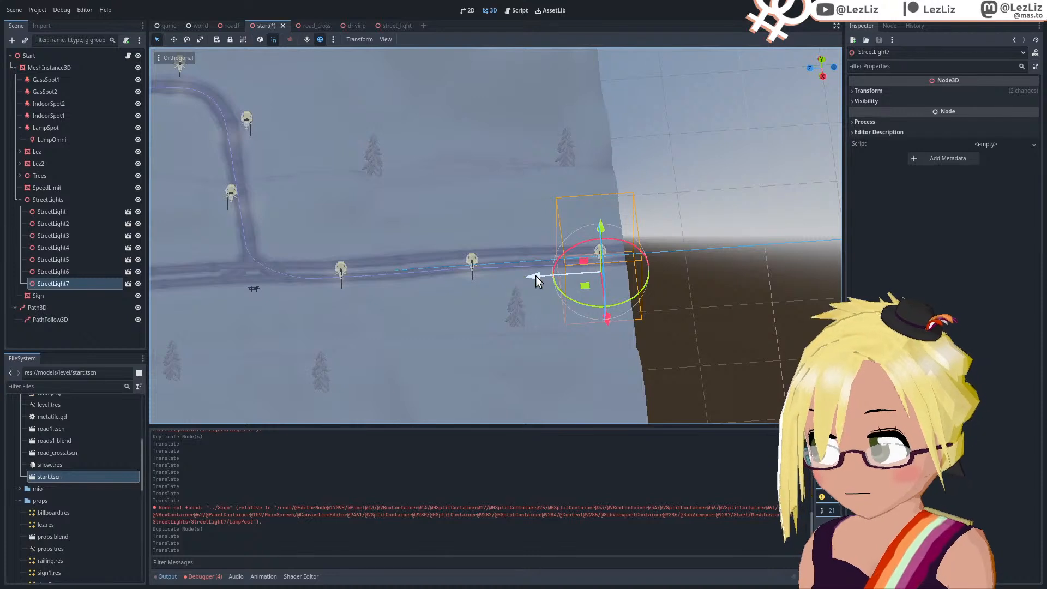
drag(535, 277, 509, 276)
click(475, 261)
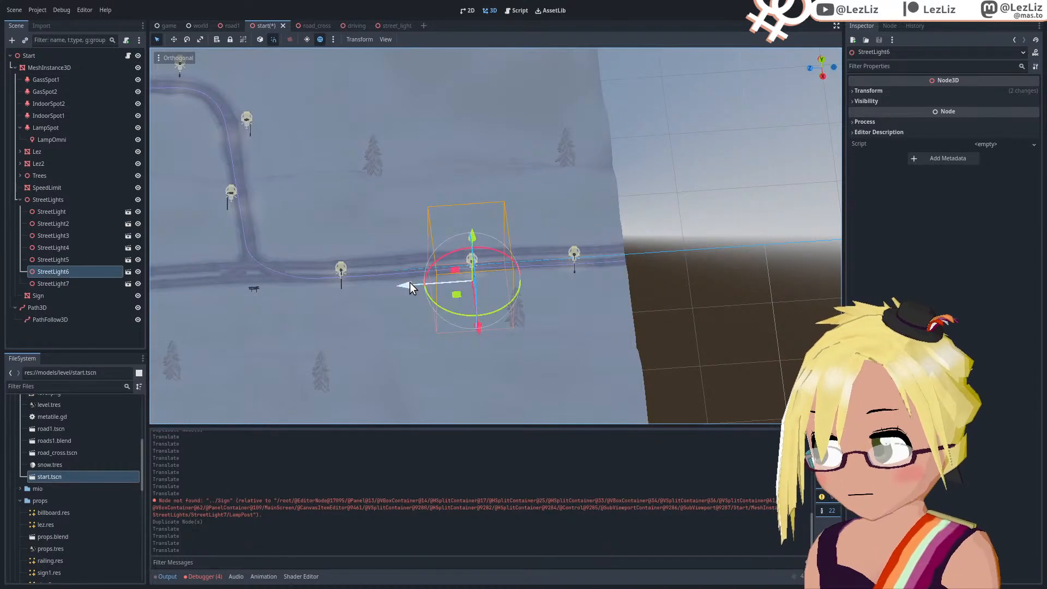
drag(410, 283, 393, 286)
click(341, 273)
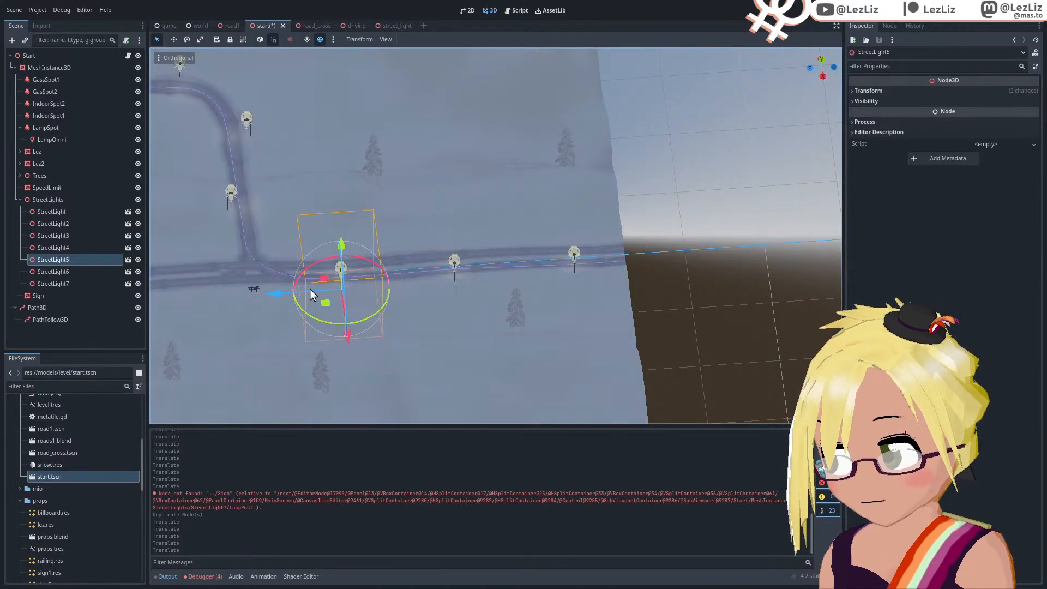
drag(266, 293, 240, 293)
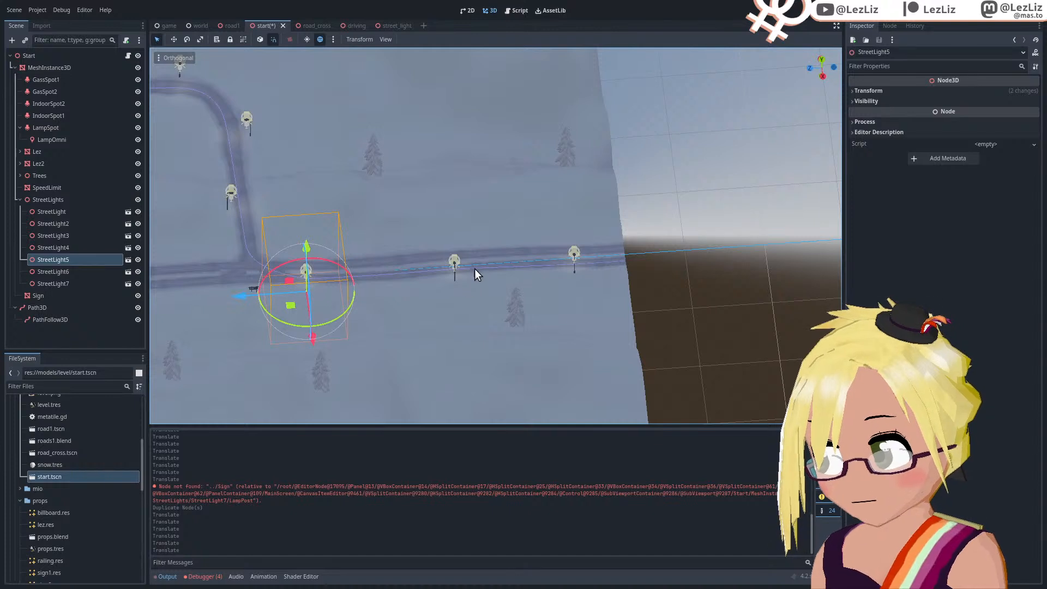
click(453, 262)
drag(391, 286, 382, 284)
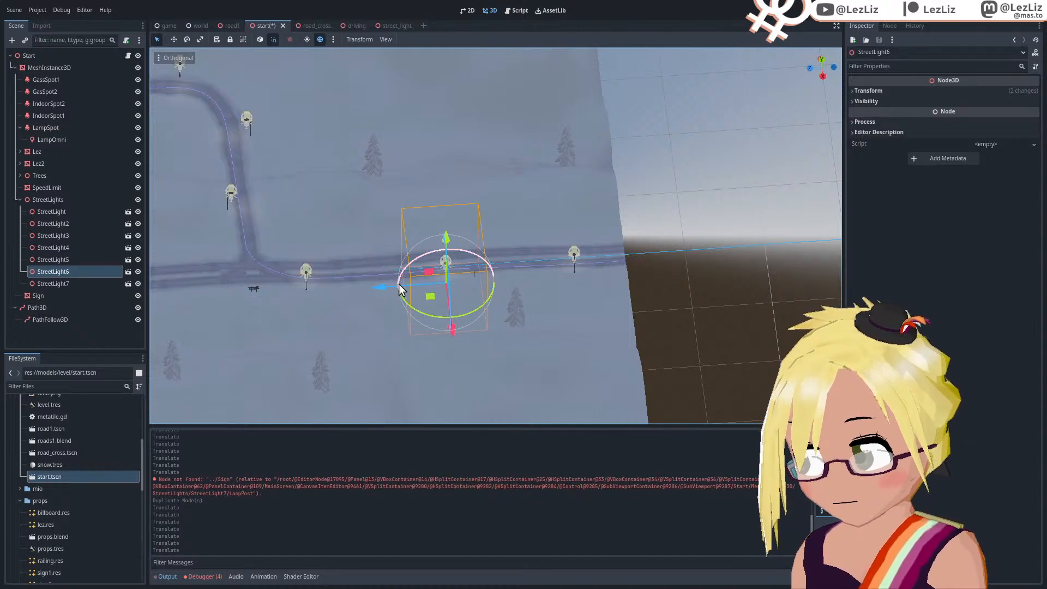
Step: Review the street lights' spacing along the roads from above and save the start scene
key(KP_7)
scroll(438, 257, down, 8)
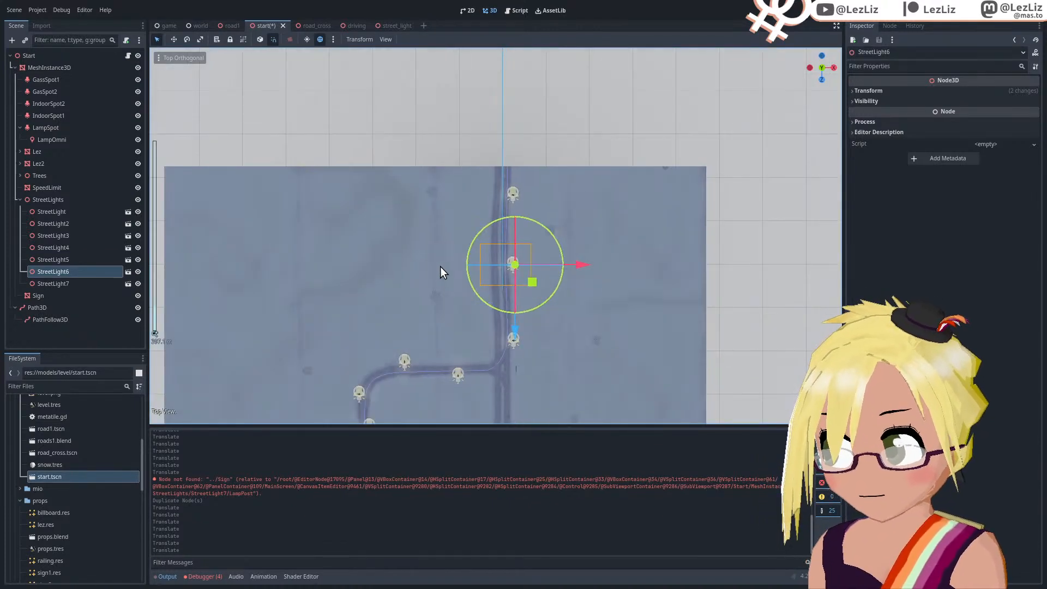
shift+middle_drag(440, 266, 418, 148)
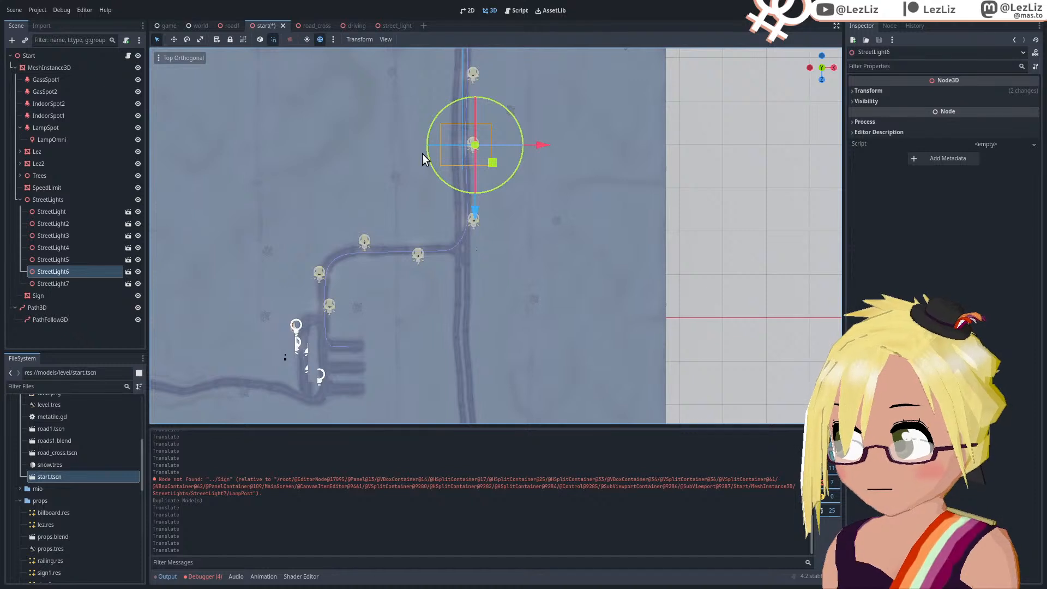
scroll(421, 194, down, 5)
shift+middle_drag(449, 267, 430, 207)
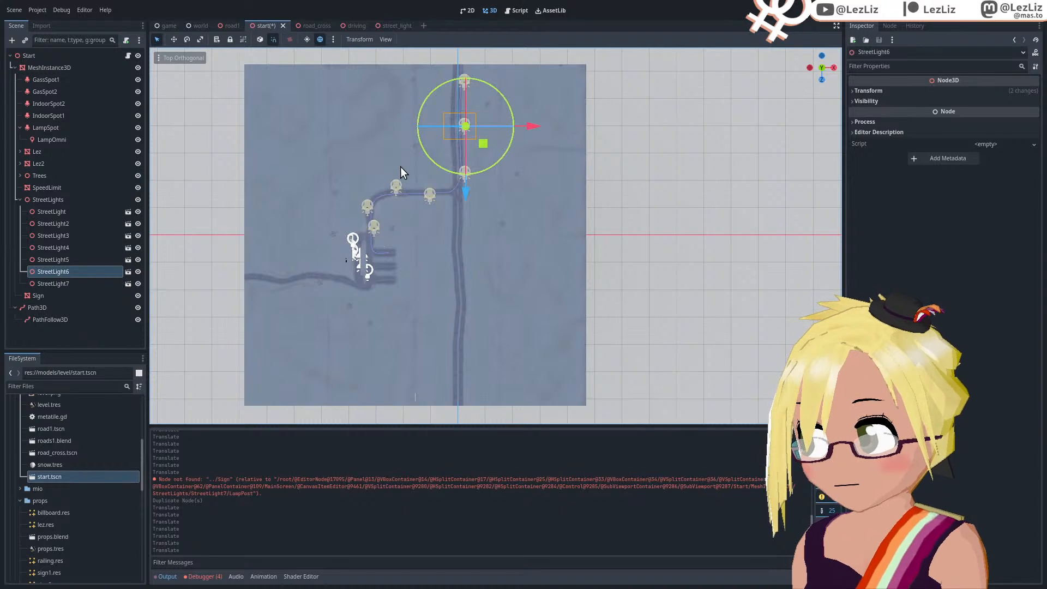
scroll(401, 165, up, 6)
shift+middle_drag(425, 141, 454, 342)
scroll(454, 341, up, 4)
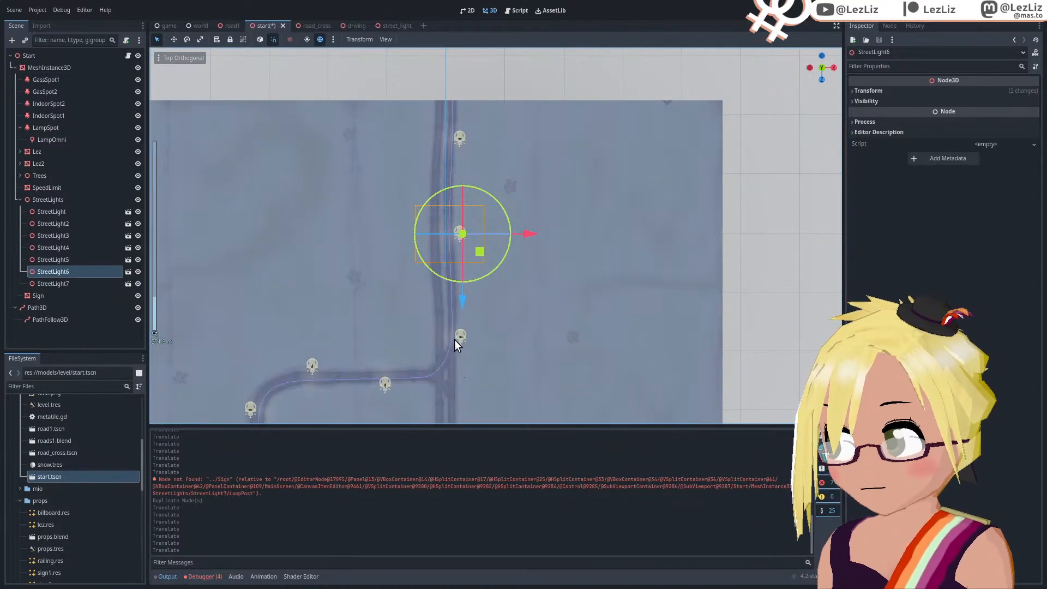
key(ctrl+s)
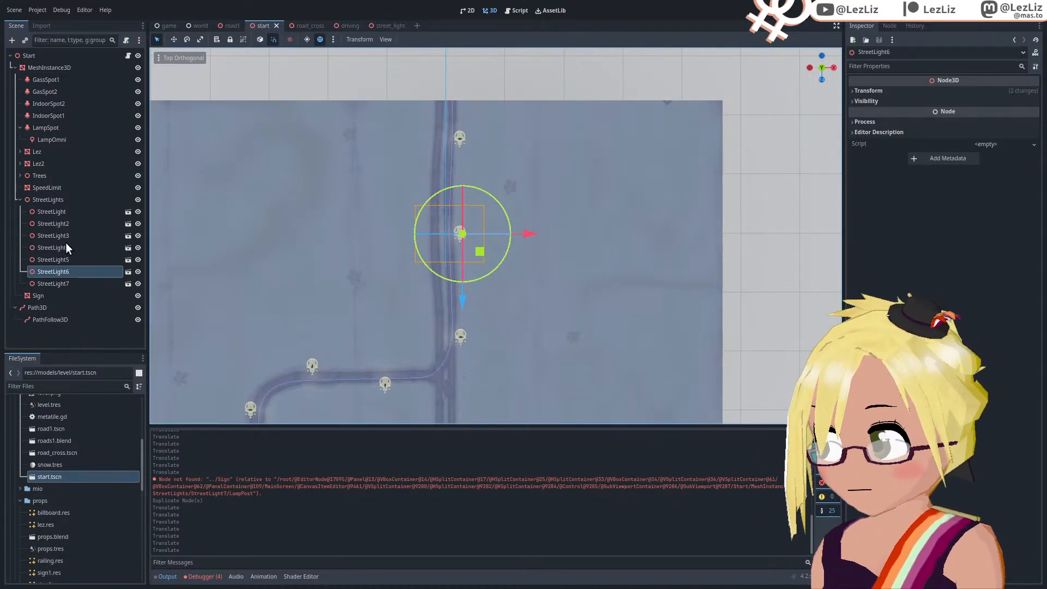
Step: Copy the StreetLights group from the start scene and paste it under MeshInstance3D in road1.tscn
click(49, 199)
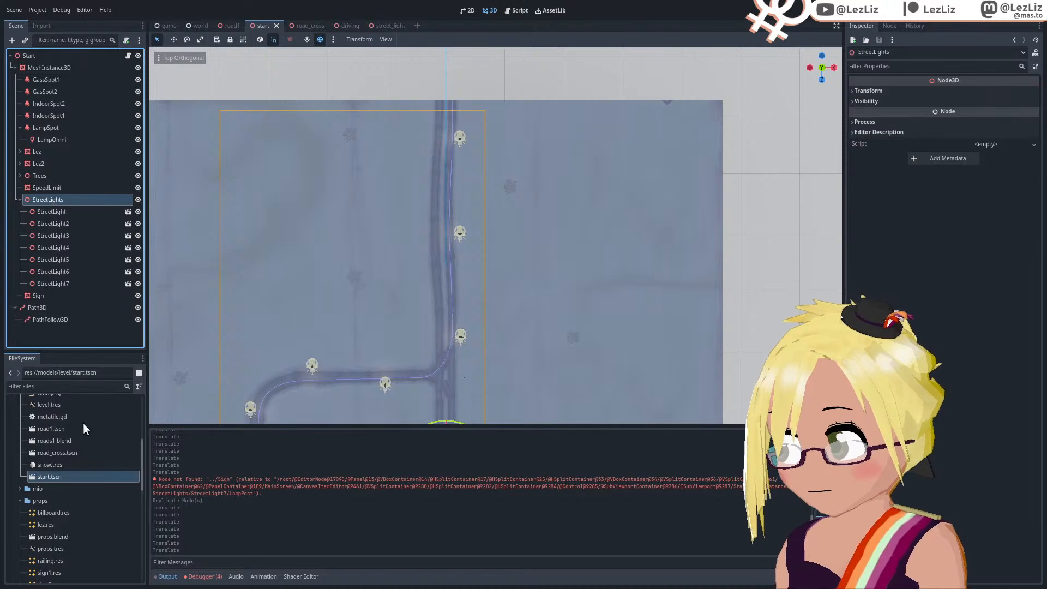
scroll(90, 452, up, 1)
double_click(66, 452)
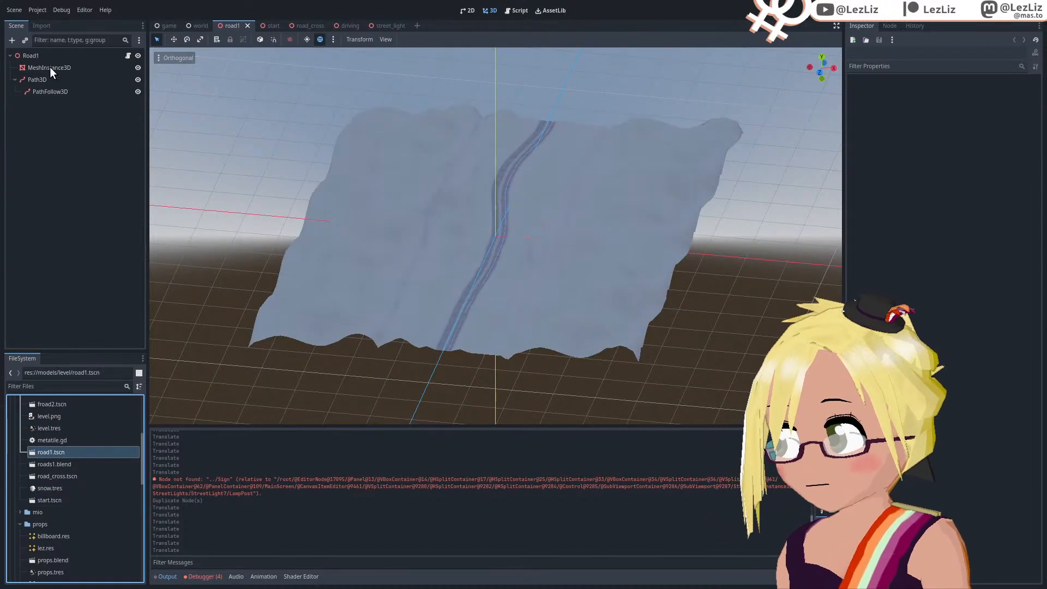
click(50, 67)
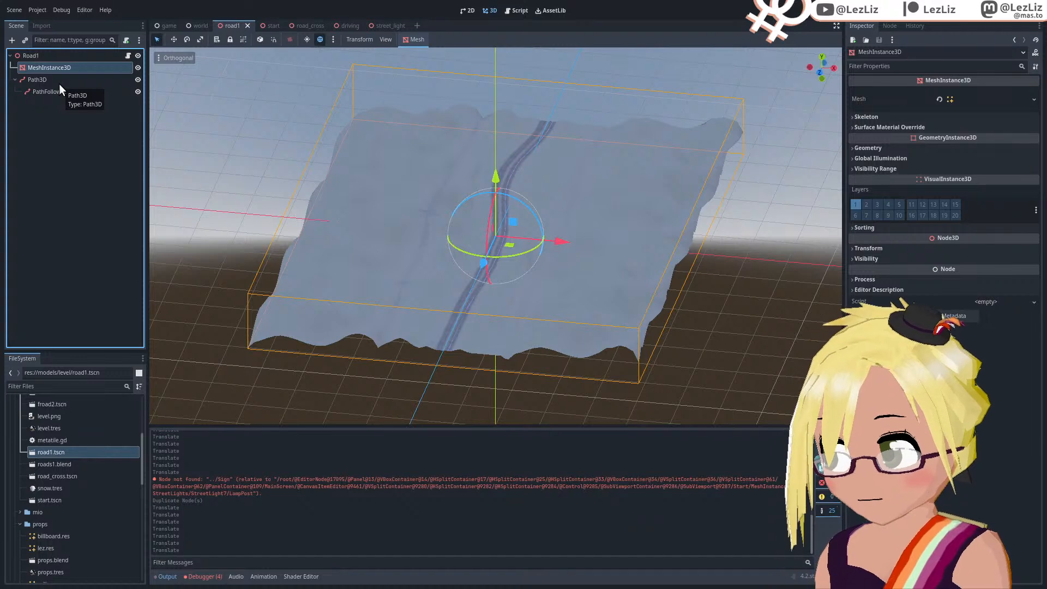
key(ctrl+v)
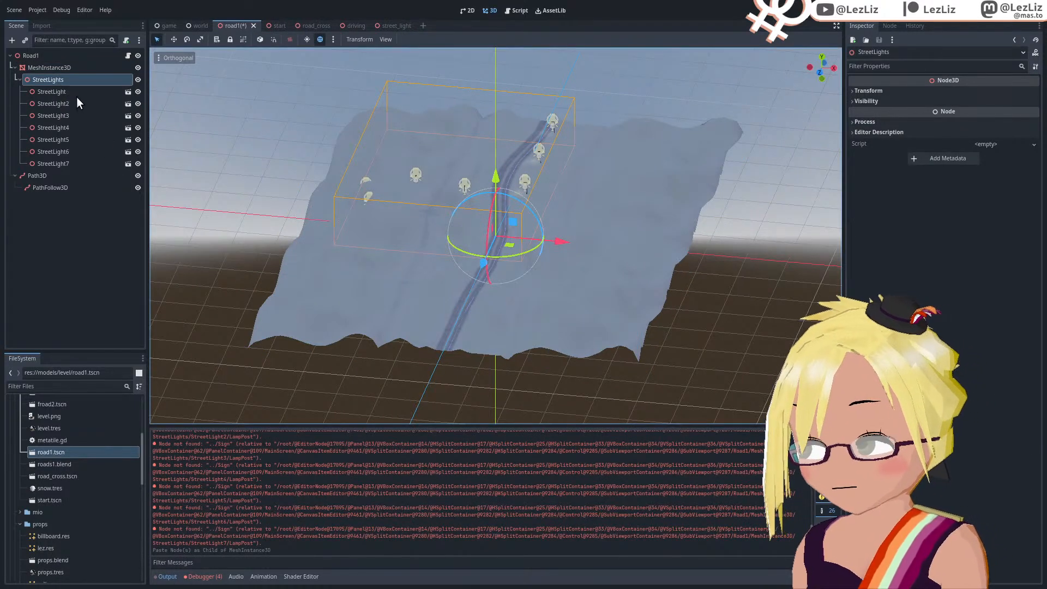
Step: Move StreetLight across the terrain to the +X side of the road, close to the road's +Z end
click(70, 90)
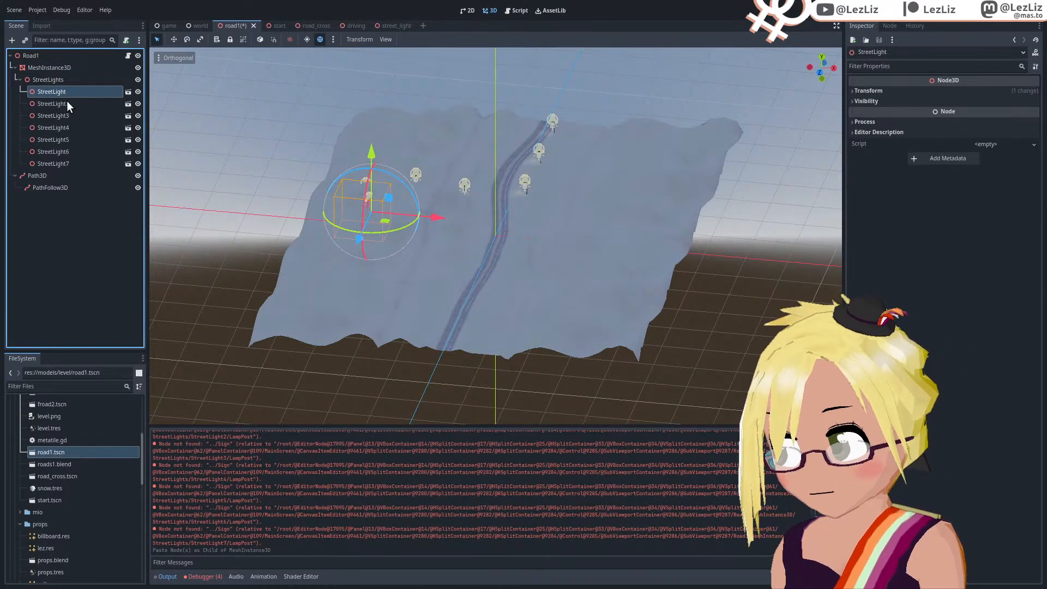
shift+click(66, 103)
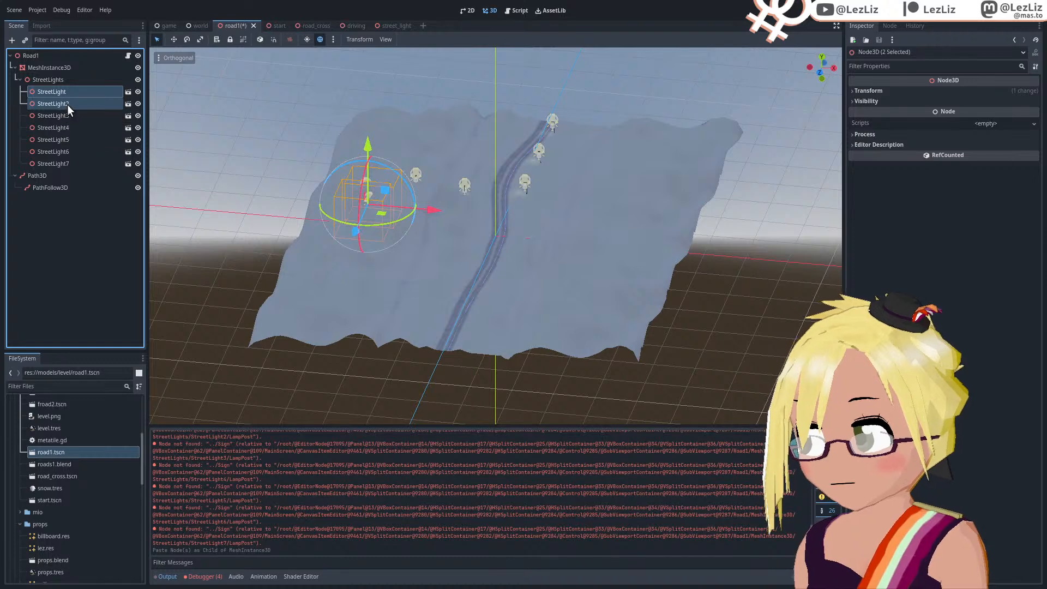
double_click(61, 94)
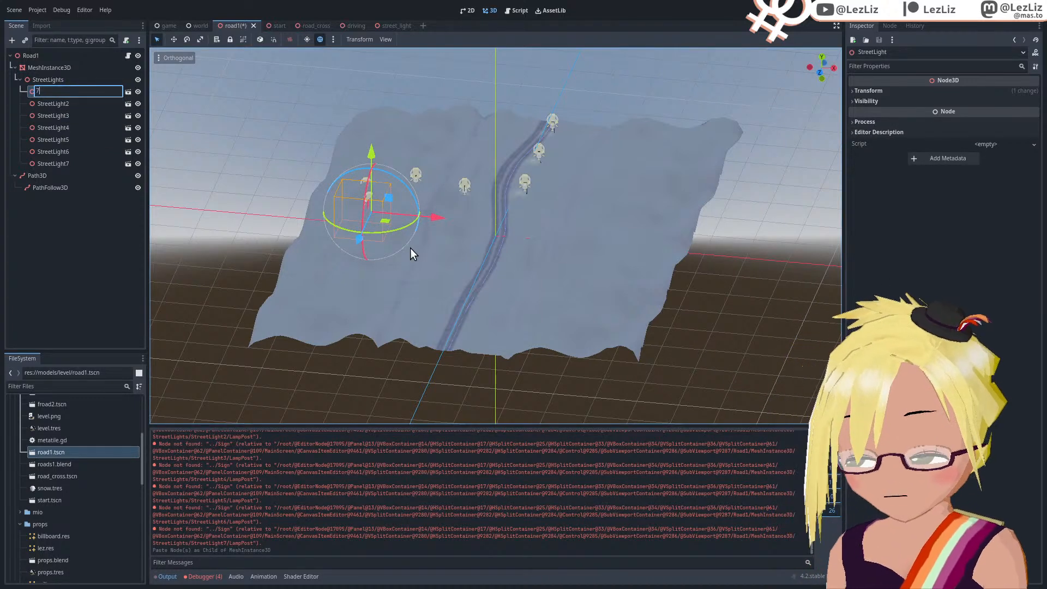
key(Escape)
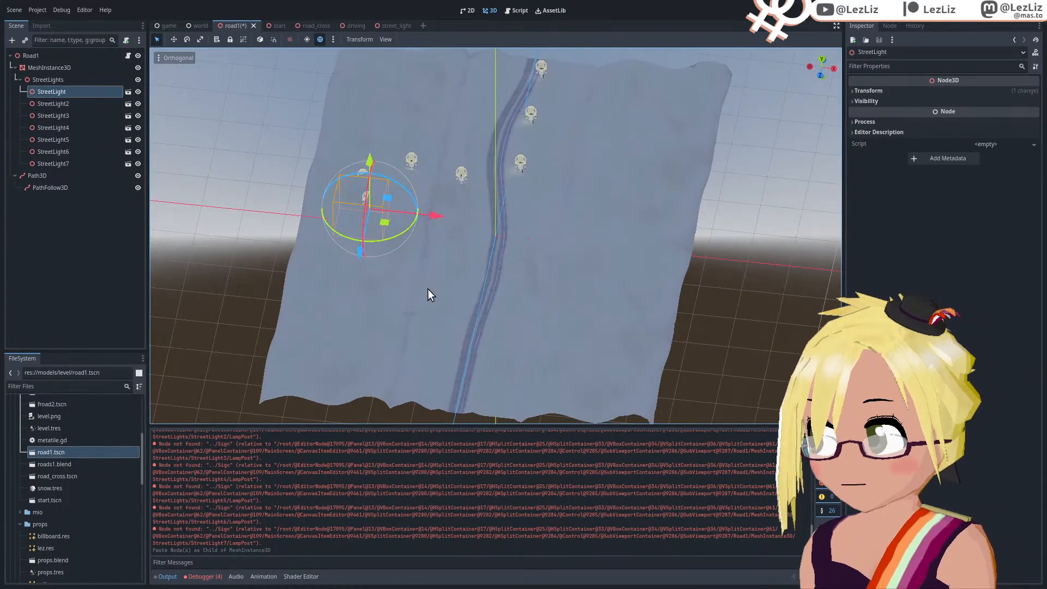
key(KP_7)
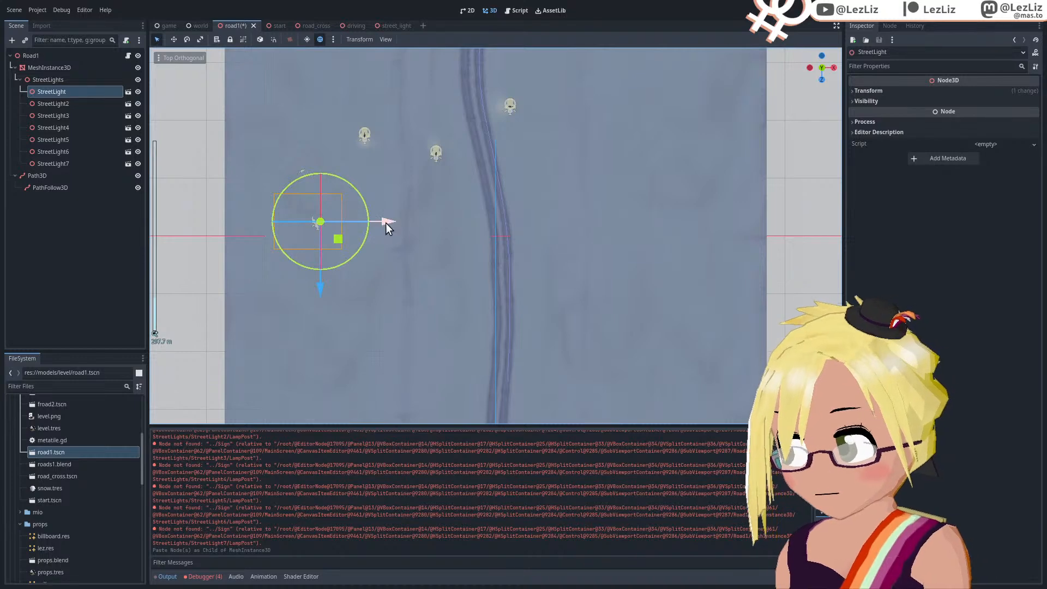
drag(385, 222, 592, 245)
scroll(591, 271, down, 8)
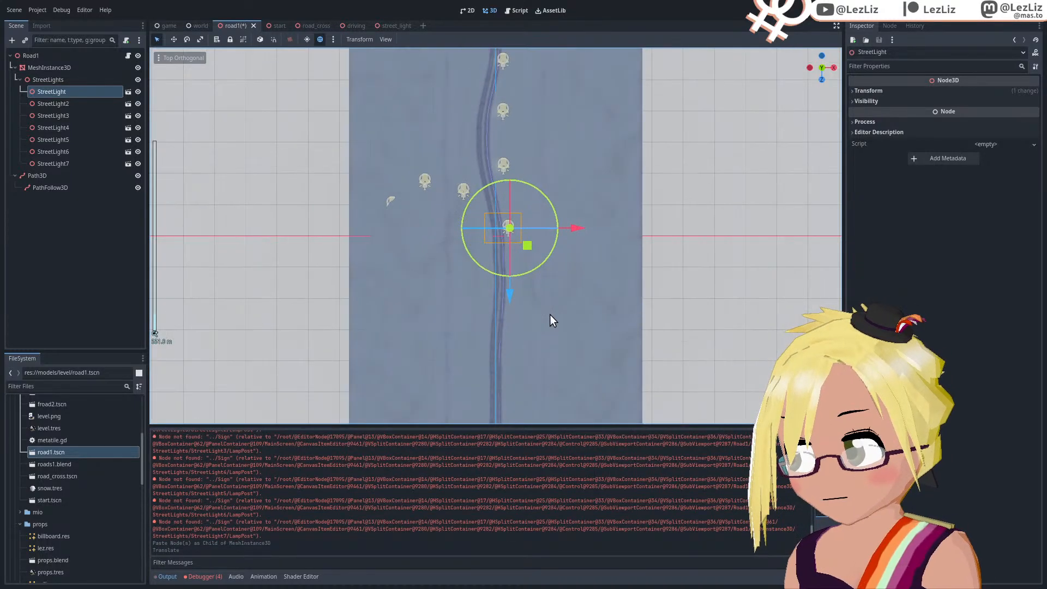
shift+middle_drag(550, 315, 539, 202)
drag(503, 192, 502, 367)
Step: Move StreetLight2 to the +X side of the road, between StreetLight and the terrain's middle
click(56, 105)
drag(414, 104, 572, 104)
drag(524, 173, 505, 279)
scroll(526, 188, down, 3)
shift+middle_drag(526, 157, 522, 200)
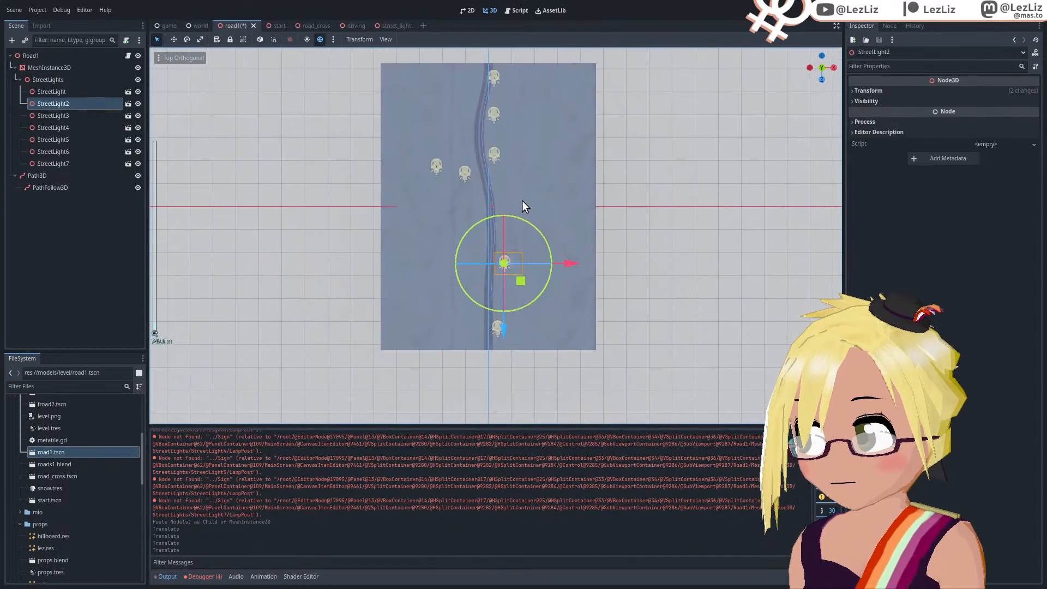
drag(503, 330, 500, 339)
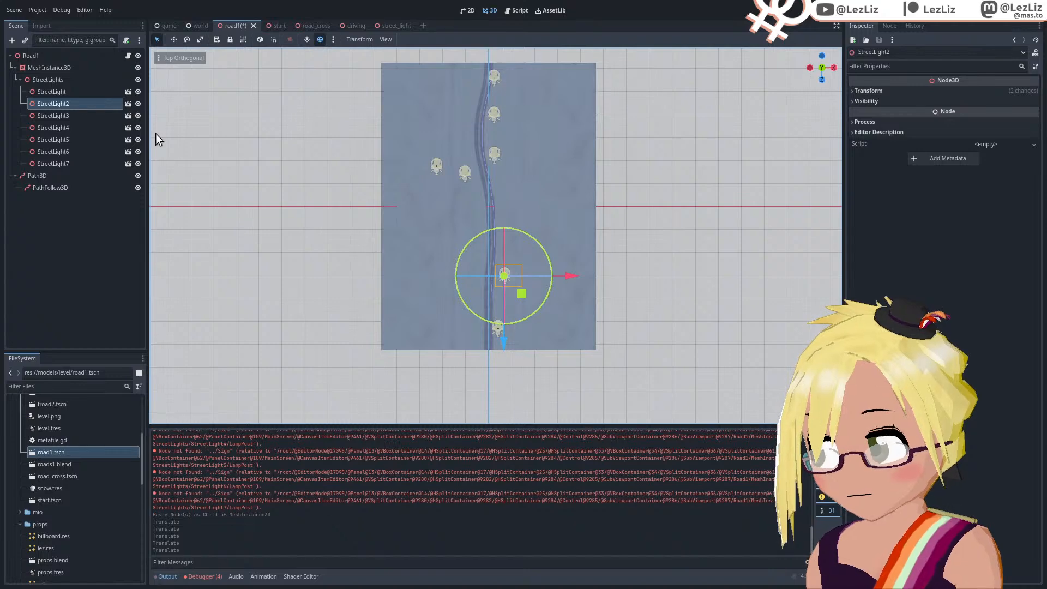
Step: Try placing StreetLight3 on the +X side of the road, one gap further along from StreetLight2
click(73, 116)
drag(499, 164, 568, 190)
drag(506, 232, 512, 292)
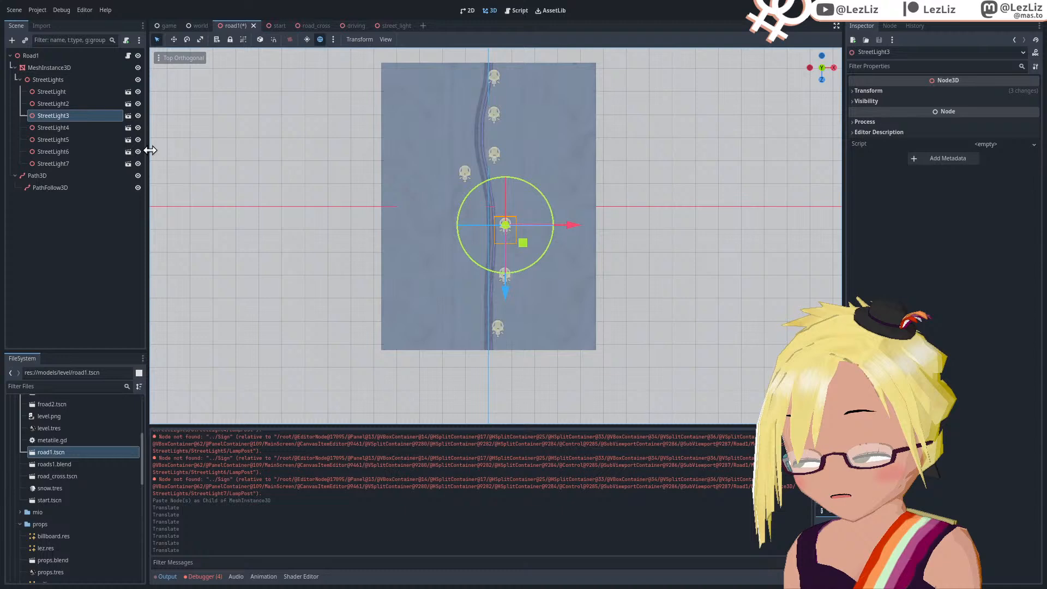
Step: Bring StreetLight4 across to the +X side of the road near the middle of the terrain, in line with the other lights
click(72, 128)
drag(535, 178, 573, 188)
drag(505, 237, 516, 261)
scroll(581, 208, up, 6)
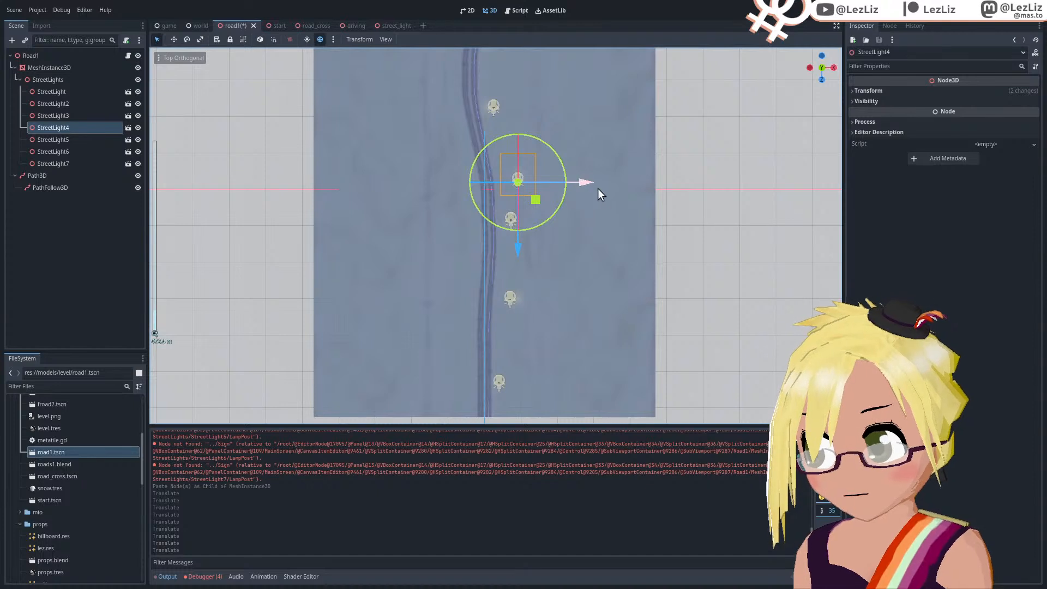
drag(579, 177, 577, 185)
scroll(578, 184, down, 4)
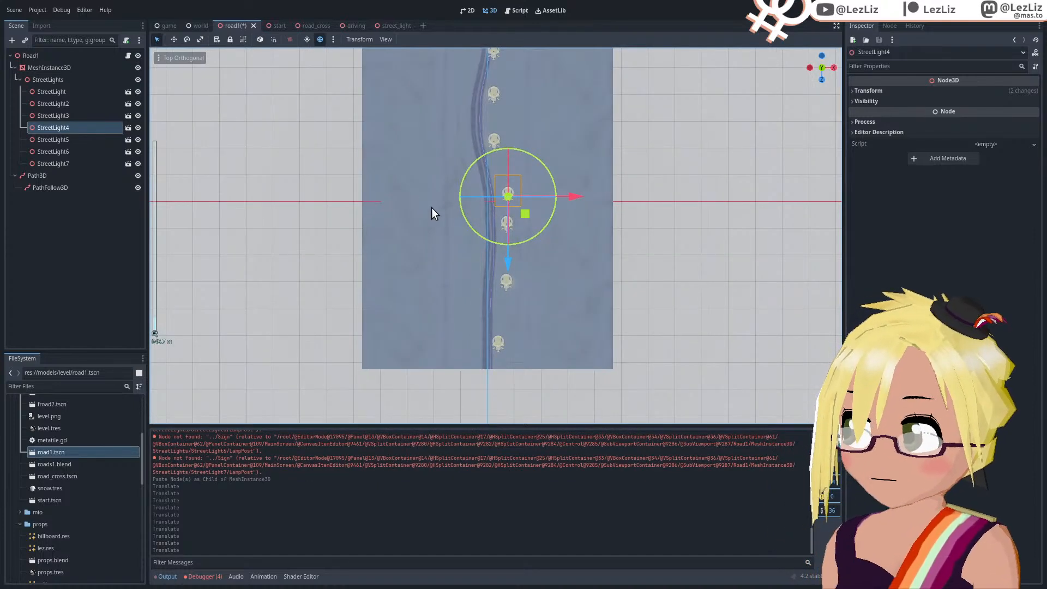
scroll(475, 252, down, 3)
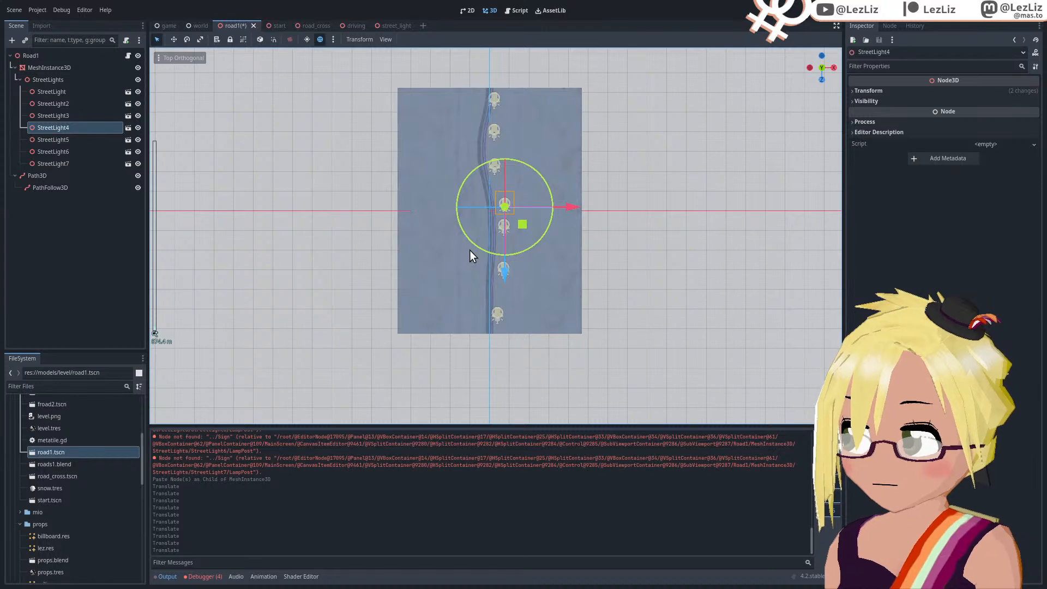
scroll(509, 230, up, 2)
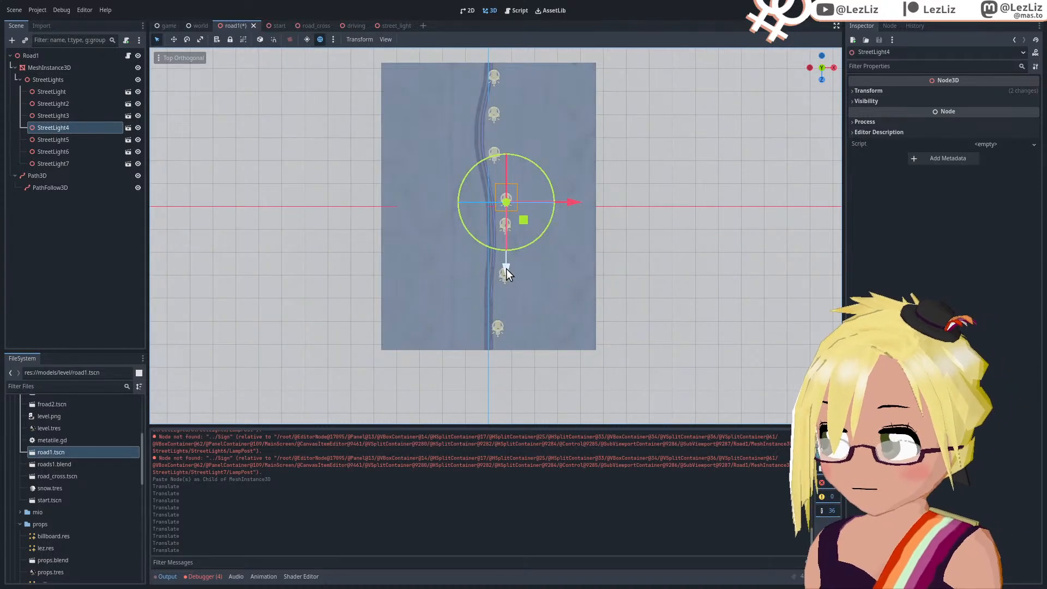
drag(507, 268, 506, 280)
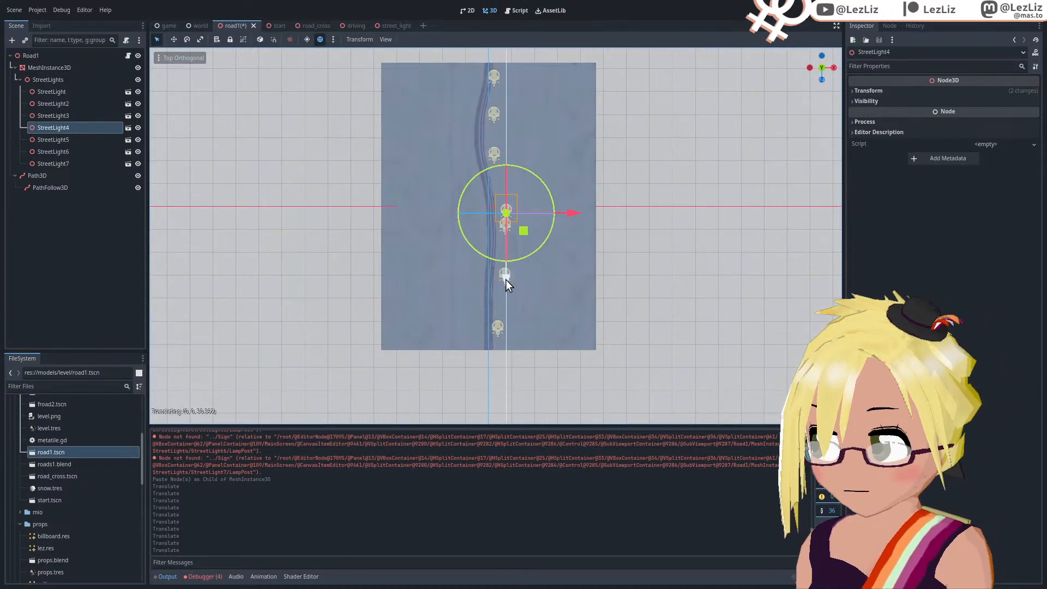
Step: Shift StreetLight5 and StreetLight6 along the road toward StreetLight4 to even out their spacing
click(495, 155)
drag(494, 226, 491, 231)
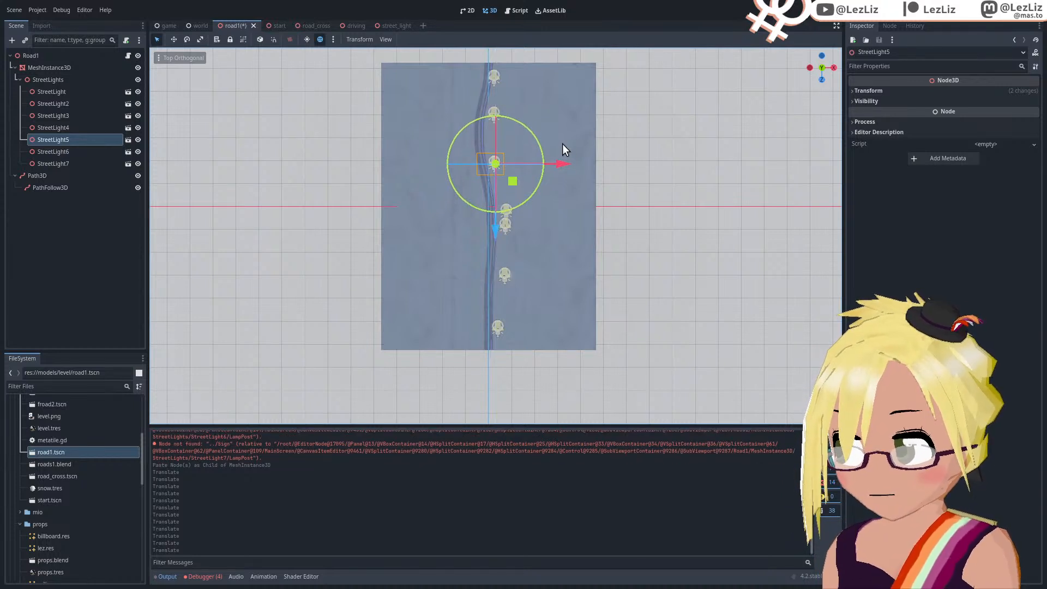
drag(562, 164, 554, 157)
click(493, 113)
drag(495, 173, 495, 192)
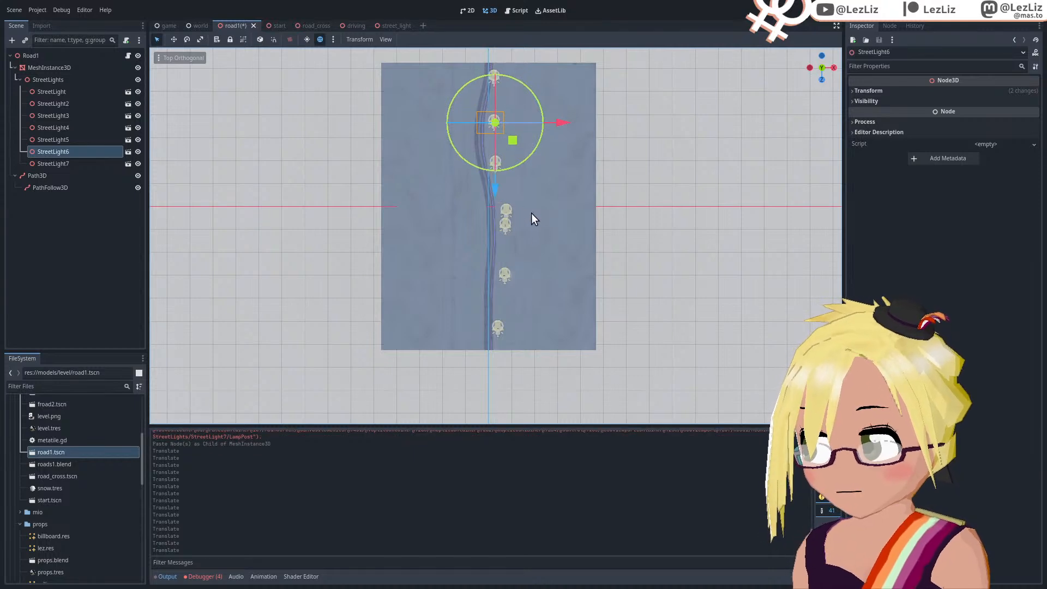
Step: Delete the surplus StreetLight3 node that crowds StreetLight4
click(504, 227)
click(67, 92)
click(64, 104)
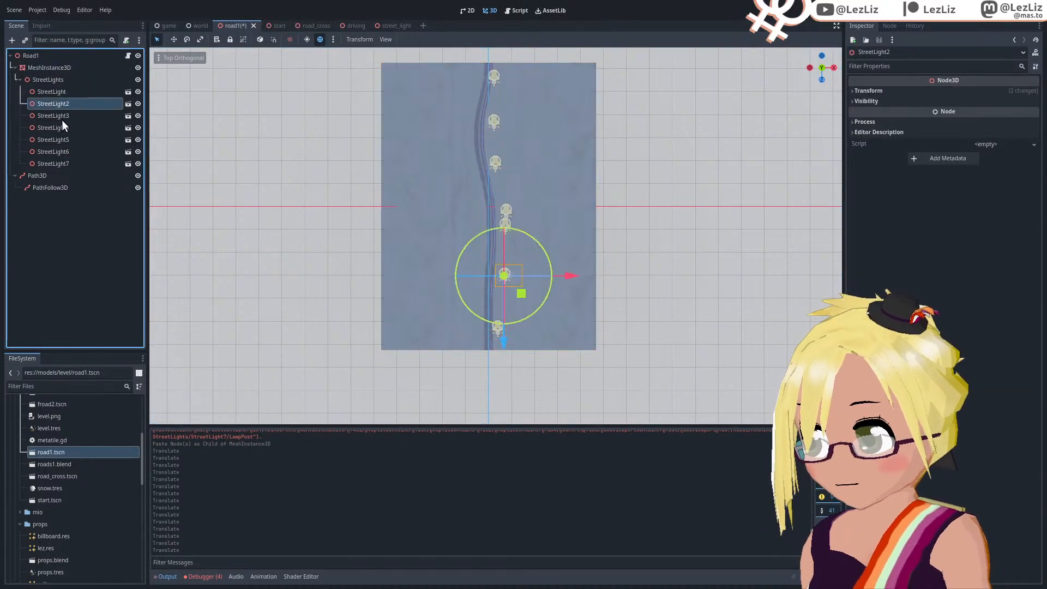
click(61, 119)
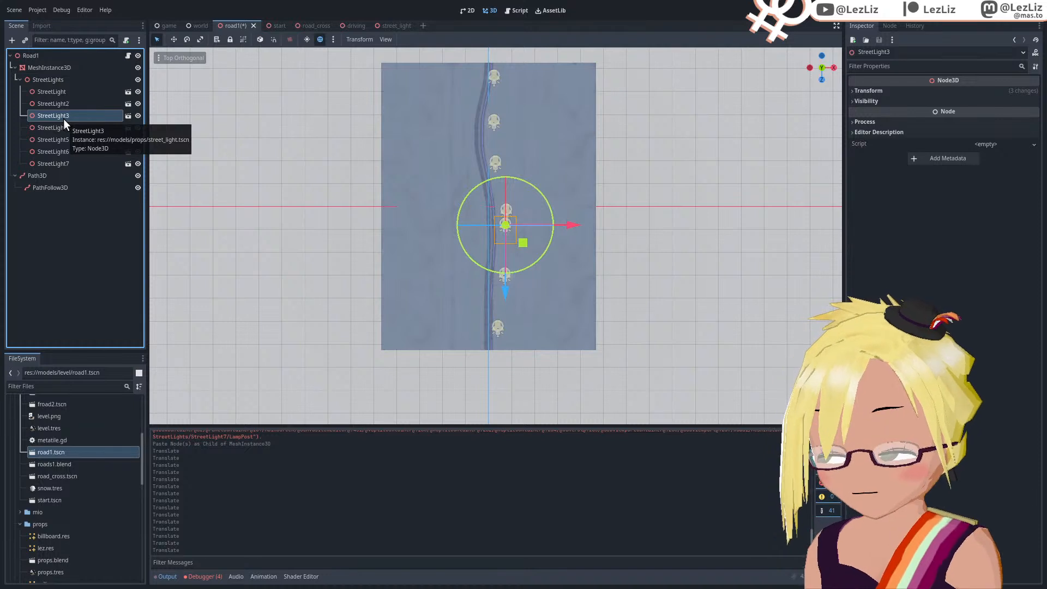
key(Delete)
click(546, 305)
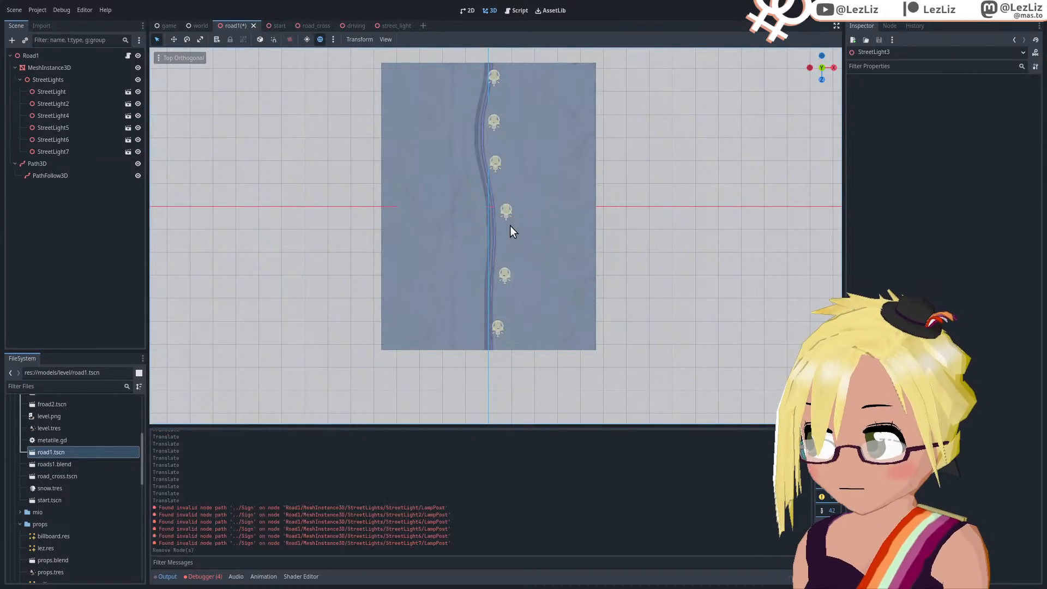
Step: Slide StreetLight4 along the road so it sits evenly between StreetLight2 and StreetLight5, and check the remaining lights
click(505, 211)
drag(506, 274, 503, 277)
click(500, 276)
click(64, 127)
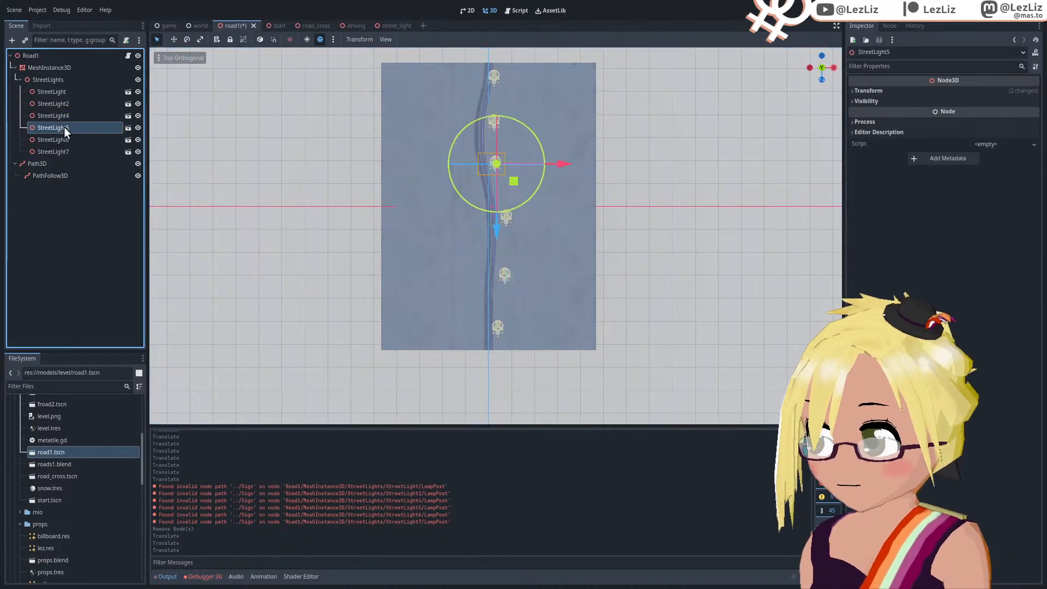
click(74, 116)
click(67, 137)
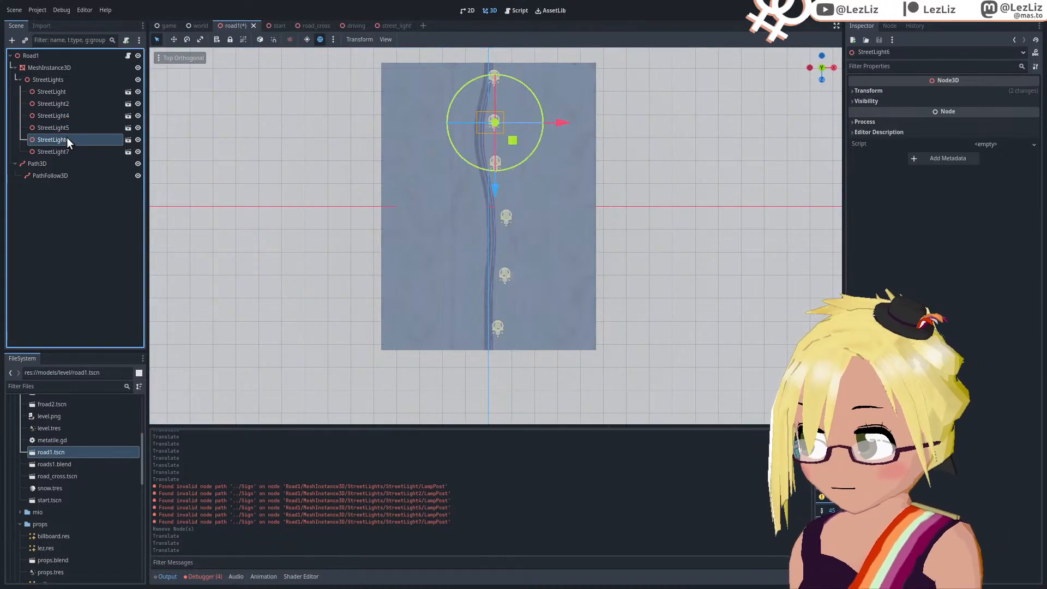
click(69, 151)
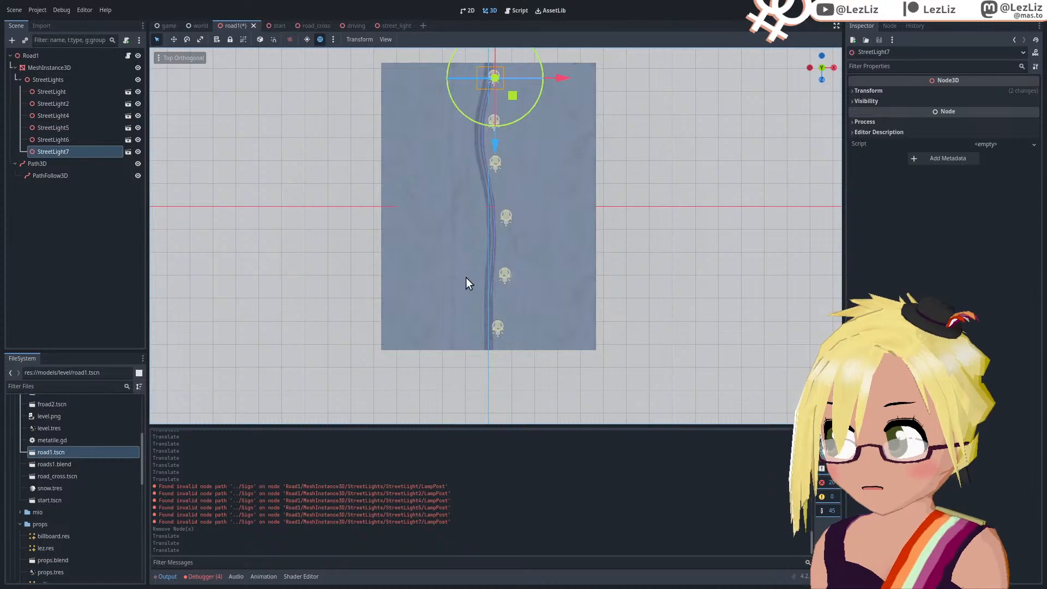
Step: Adjust StreetLight's sideways distance from the road at the road's +Z end
click(74, 92)
drag(555, 333, 568, 329)
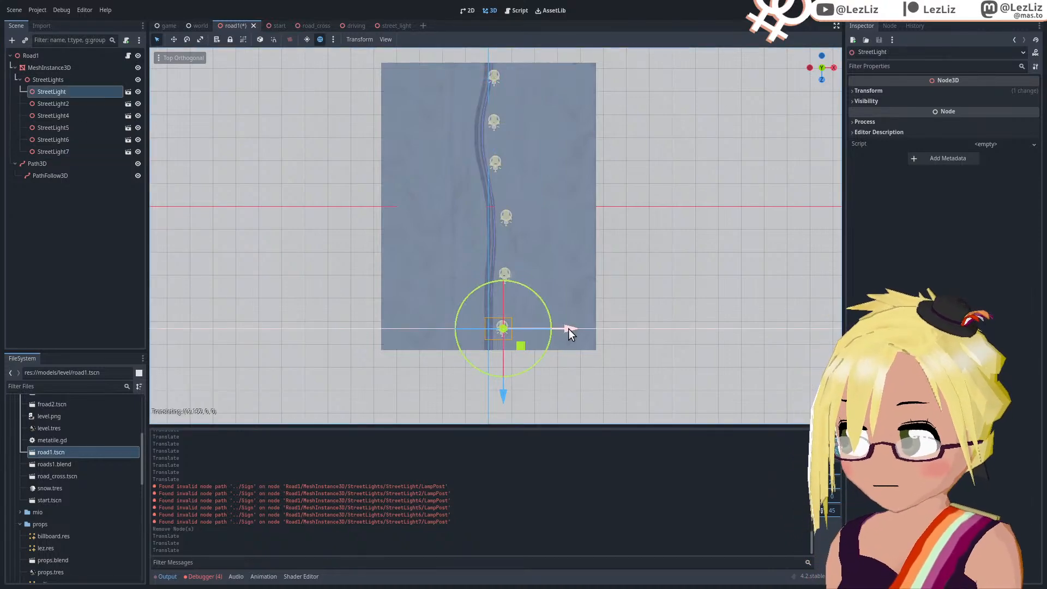
middle_drag(465, 350, 382, 322)
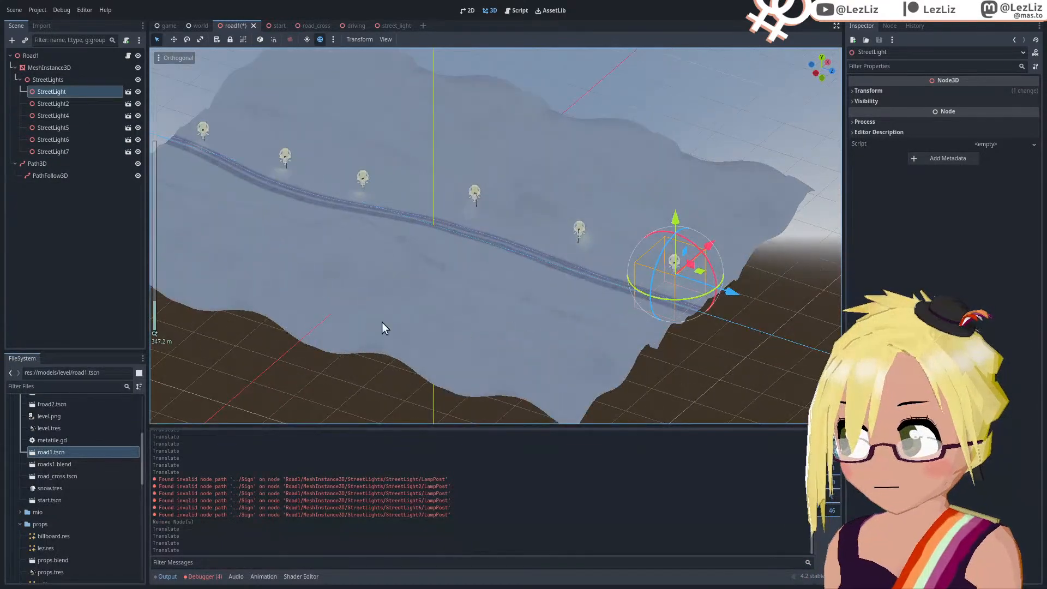
middle_drag(512, 237, 589, 323)
scroll(643, 314, up, 5)
drag(660, 293, 604, 291)
Step: Lower StreetLight until its base meets the snow and nudge it closer to the road edge
middle_drag(359, 270, 578, 189)
scroll(541, 340, up, 2)
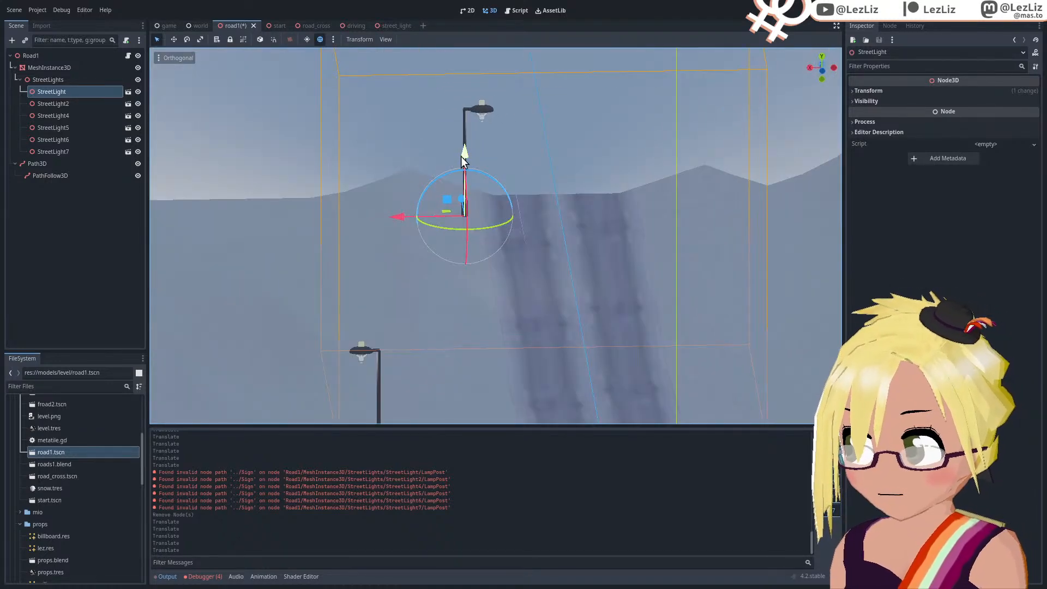
drag(461, 157, 493, 235)
middle_drag(492, 234, 603, 325)
scroll(600, 323, up, 3)
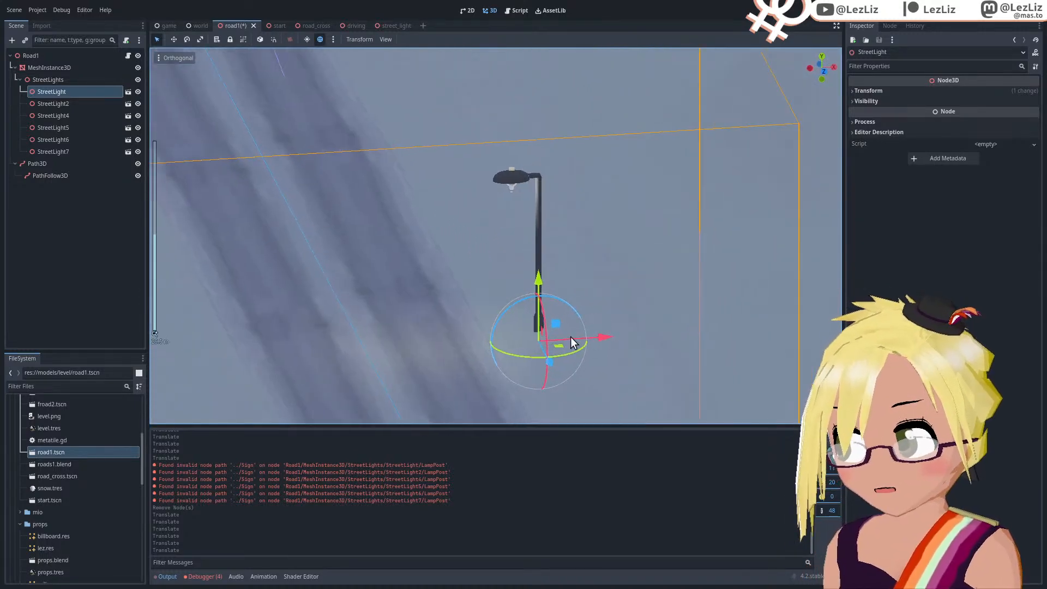
drag(591, 344, 570, 344)
Step: Rotate StreetLight2 half a turn so its lamp faces the road, and move it to the road edge
scroll(499, 226, down, 8)
middle_drag(499, 225, 439, 169)
scroll(439, 170, down, 4)
middle_drag(453, 257, 636, 316)
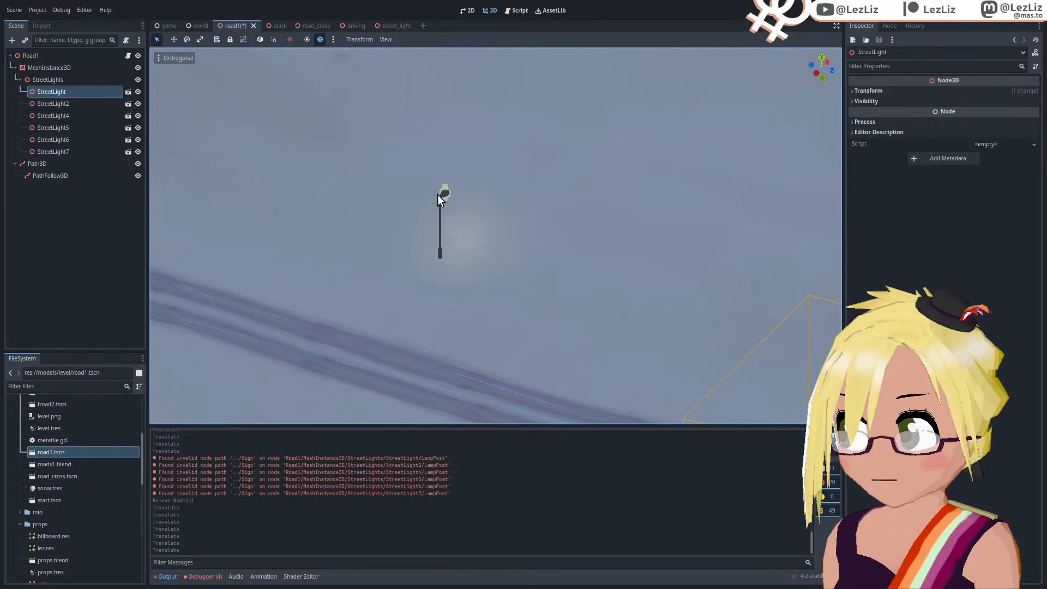
click(437, 194)
key(KP_7)
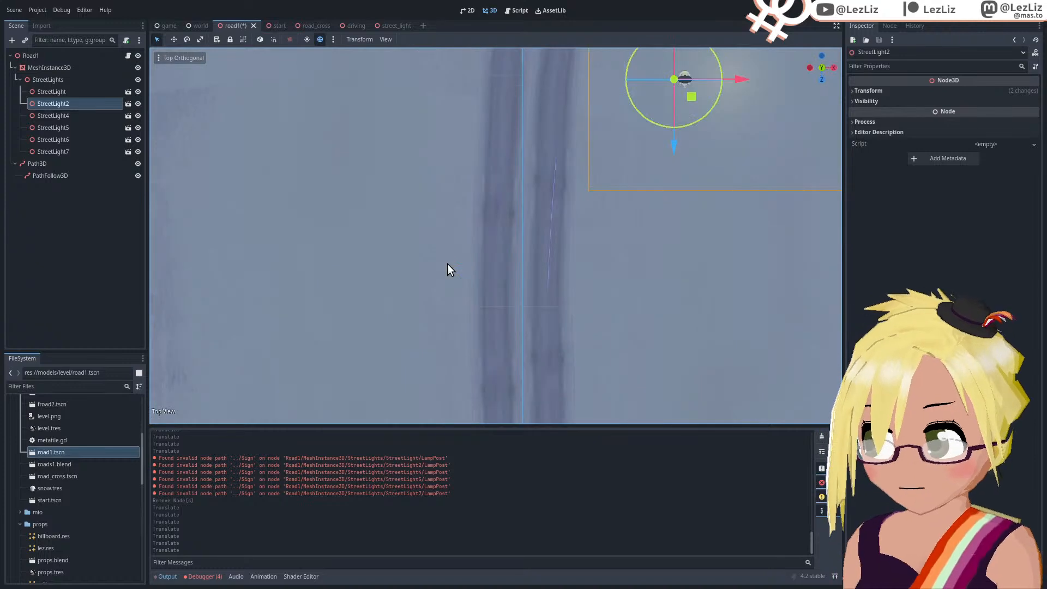
shift+middle_drag(568, 255, 534, 324)
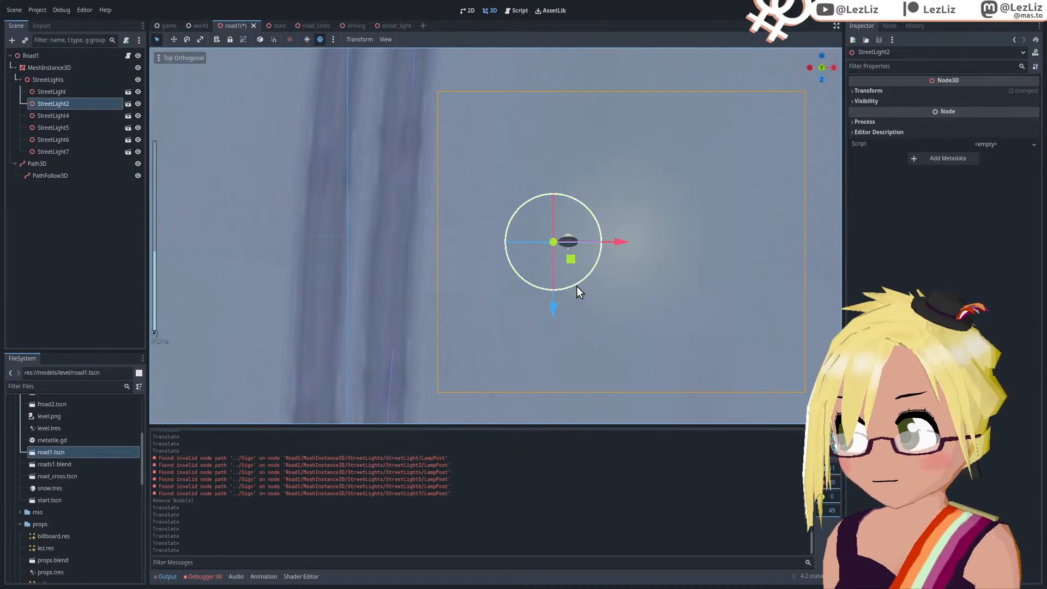
drag(577, 286, 522, 184)
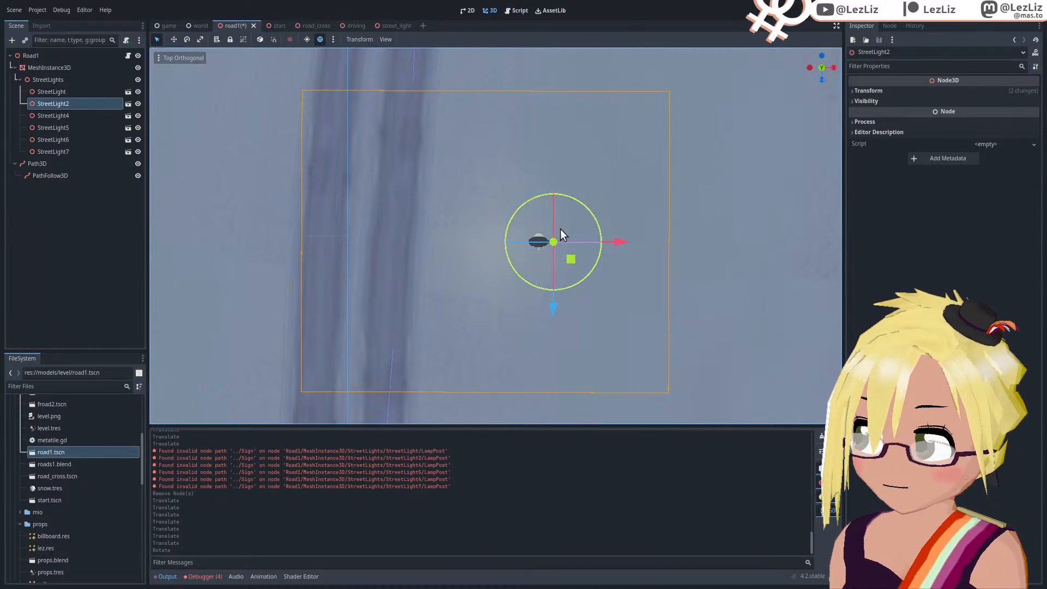
drag(615, 241, 491, 232)
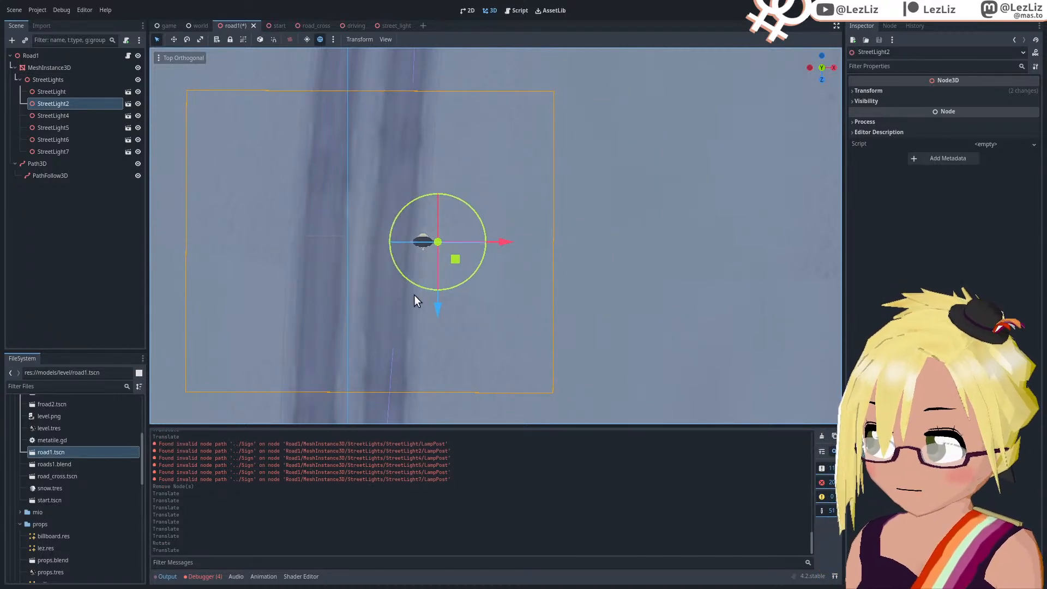
Step: Lower StreetLight2 so its base rests on the snowy ground beside the road
middle_drag(414, 295, 542, 100)
middle_drag(532, 252, 437, 257)
scroll(591, 155, up, 8)
drag(584, 182, 581, 275)
middle_drag(581, 275, 433, 168)
Step: Turn StreetLight4's lamp toward the road and set the post at the road edge with its base on the snow
scroll(437, 284, down, 3)
scroll(437, 285, down, 5)
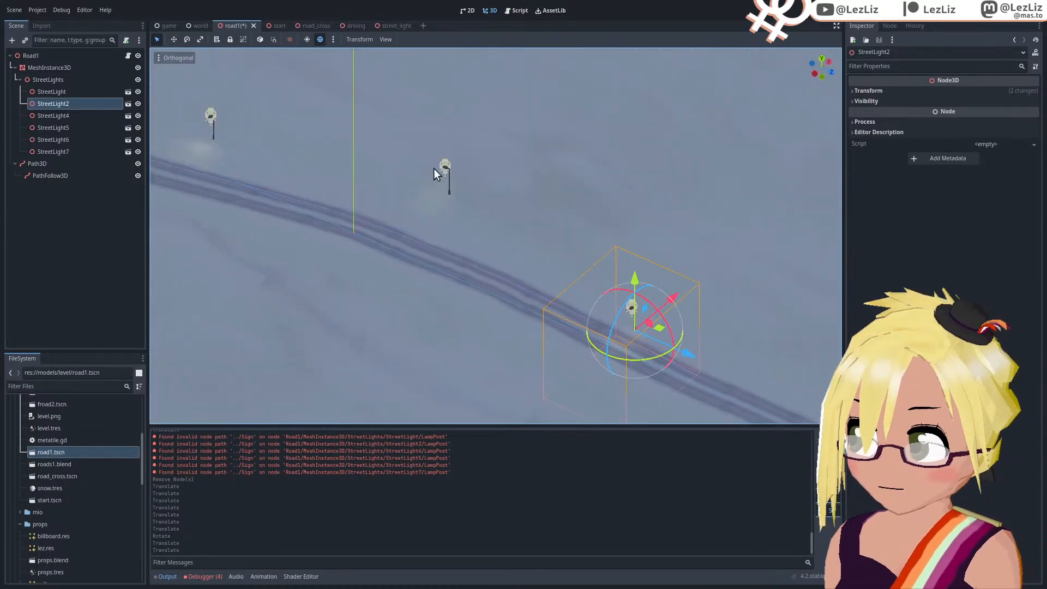
click(450, 173)
key(KP_7)
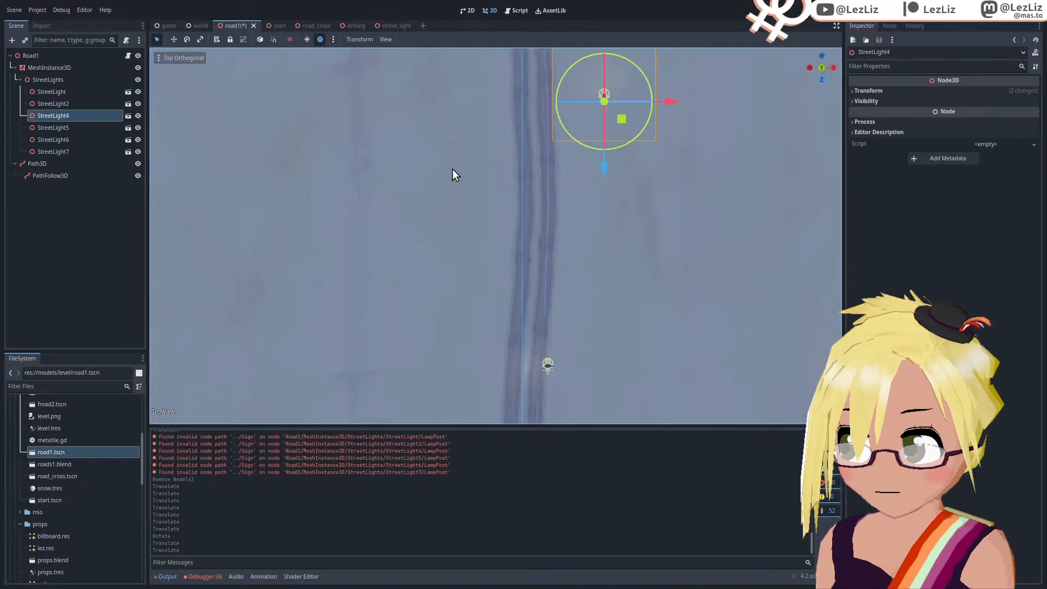
shift+middle_drag(513, 257, 443, 392)
scroll(613, 272, up, 15)
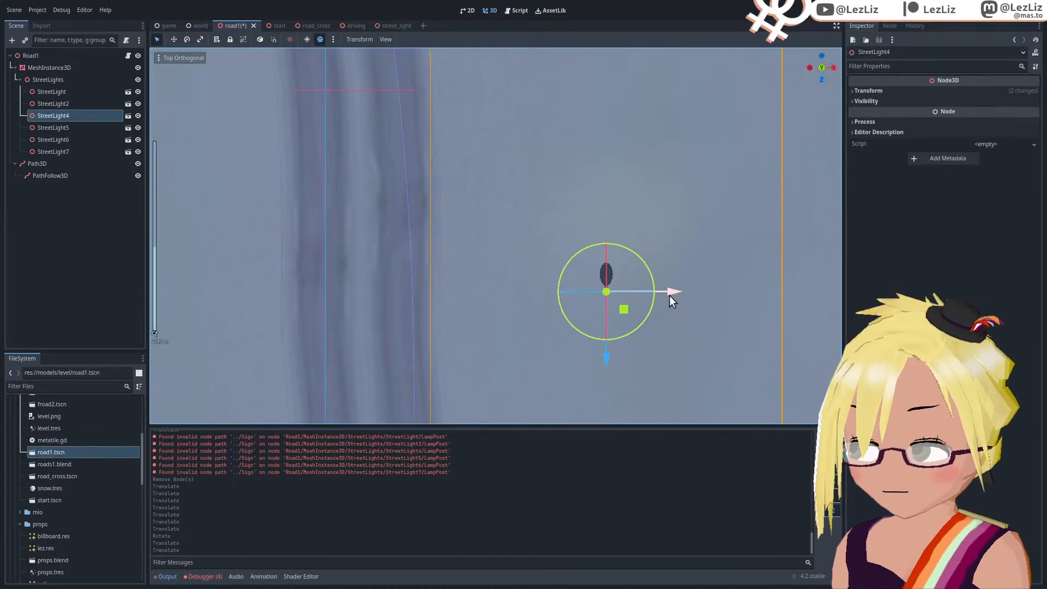
drag(649, 277, 519, 275)
middle_drag(335, 299, 551, 191)
drag(466, 138, 483, 252)
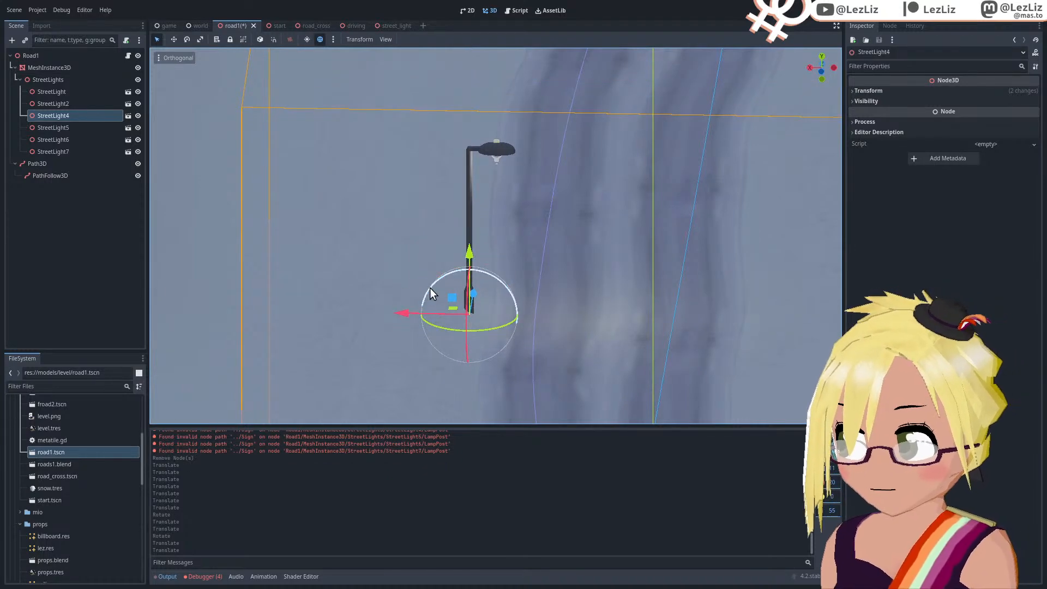
Step: Nudge StreetLight4 sideways at the road edge, and move StreetLight5 across the snow to the edge of the road
drag(401, 312, 404, 313)
middle_drag(601, 283, 513, 137)
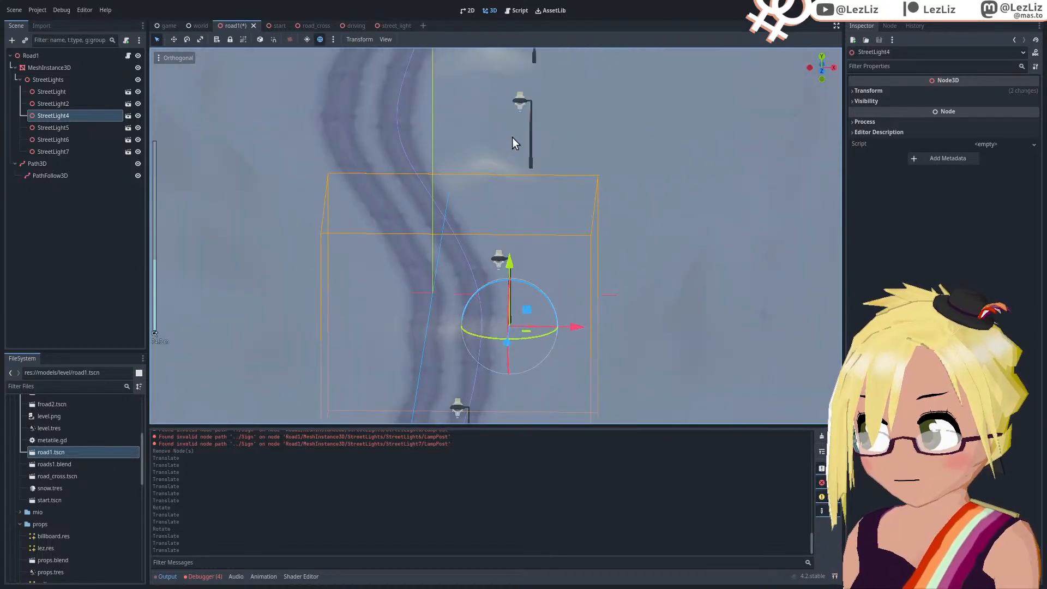
click(529, 111)
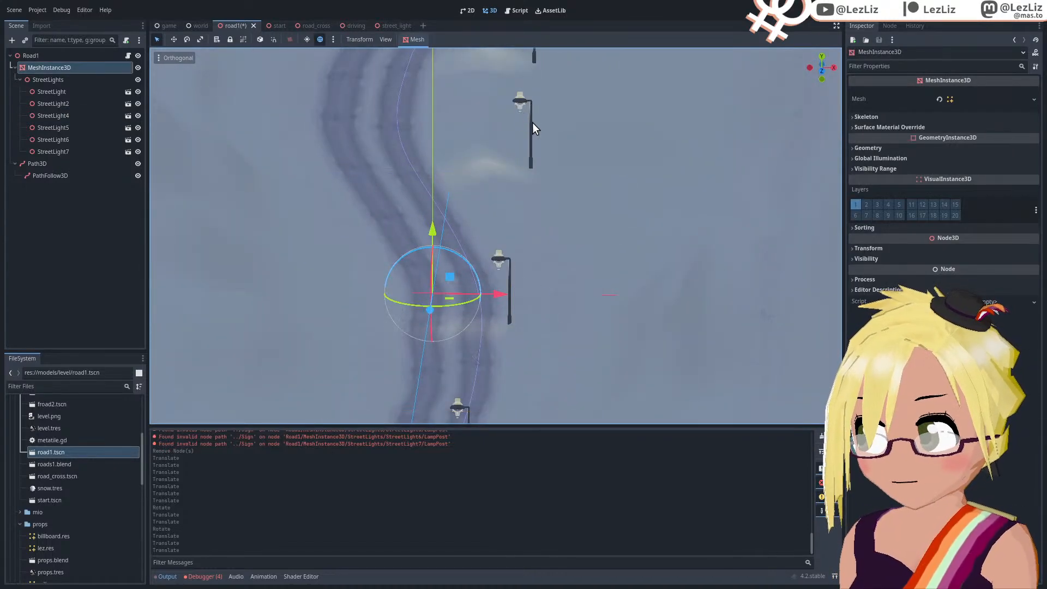
click(59, 104)
click(58, 116)
click(58, 128)
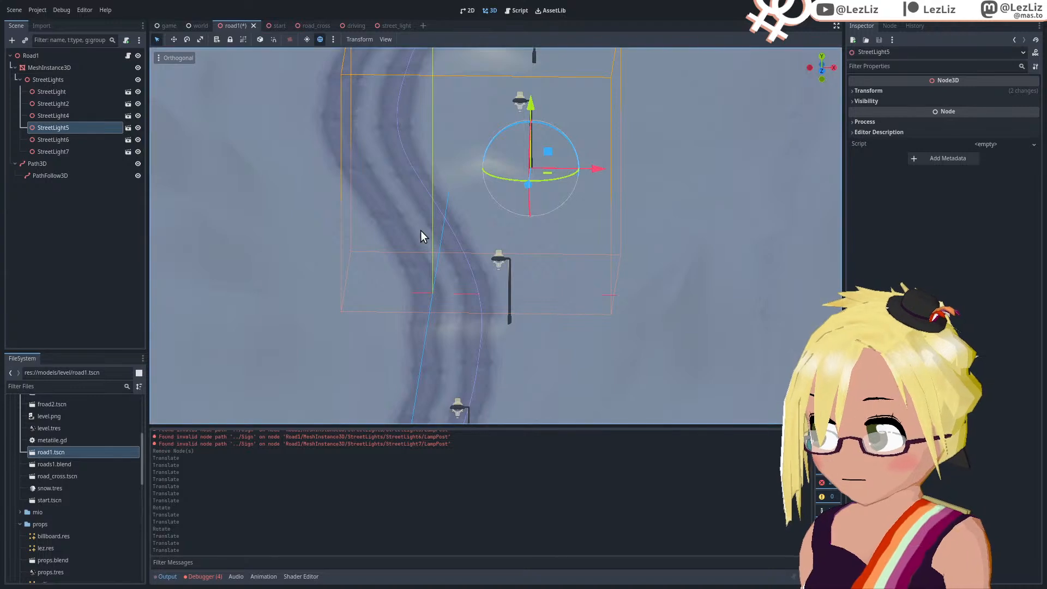
key(KP_7)
scroll(427, 212, up, 2)
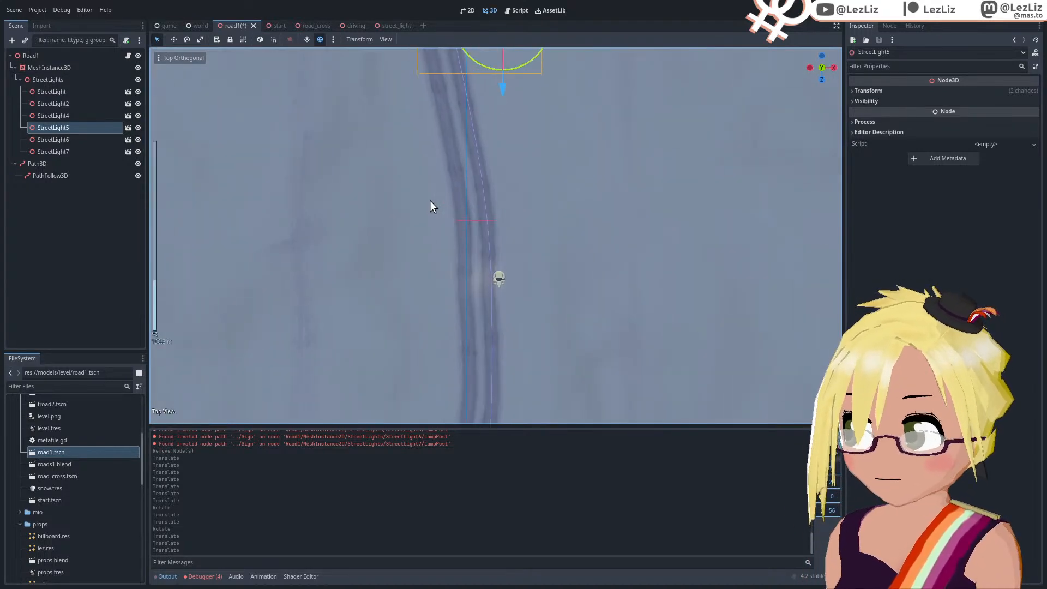
scroll(430, 201, down, 6)
shift+middle_drag(456, 138, 459, 273)
scroll(474, 267, up, 15)
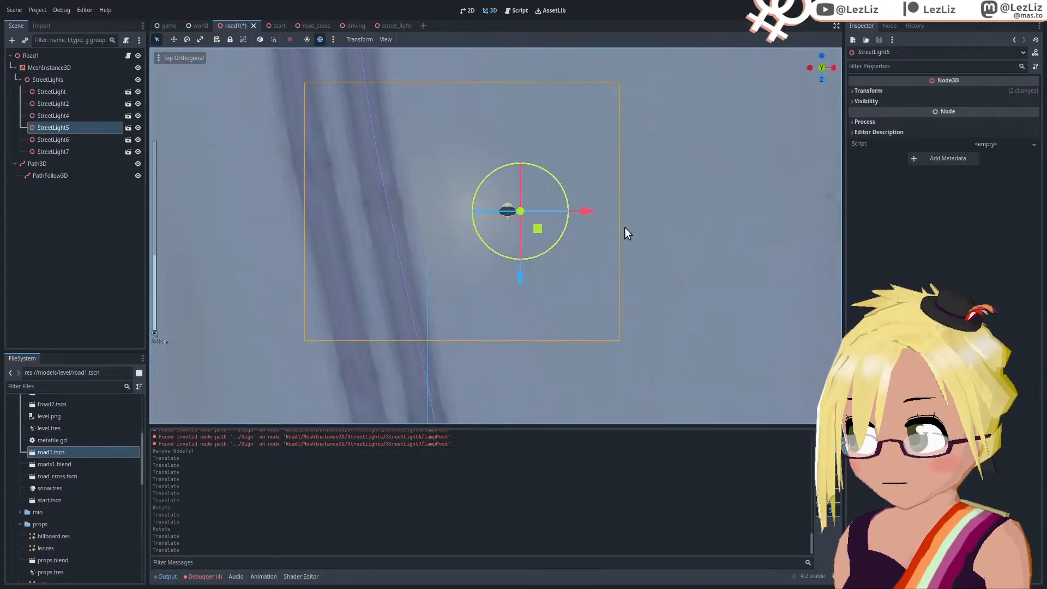
drag(588, 212, 491, 214)
Step: Lower StreetLight5 until its base rests on the snow and fine-tune its distance from the road
middle_drag(410, 267, 484, 203)
scroll(480, 197, up, 8)
drag(456, 173, 458, 198)
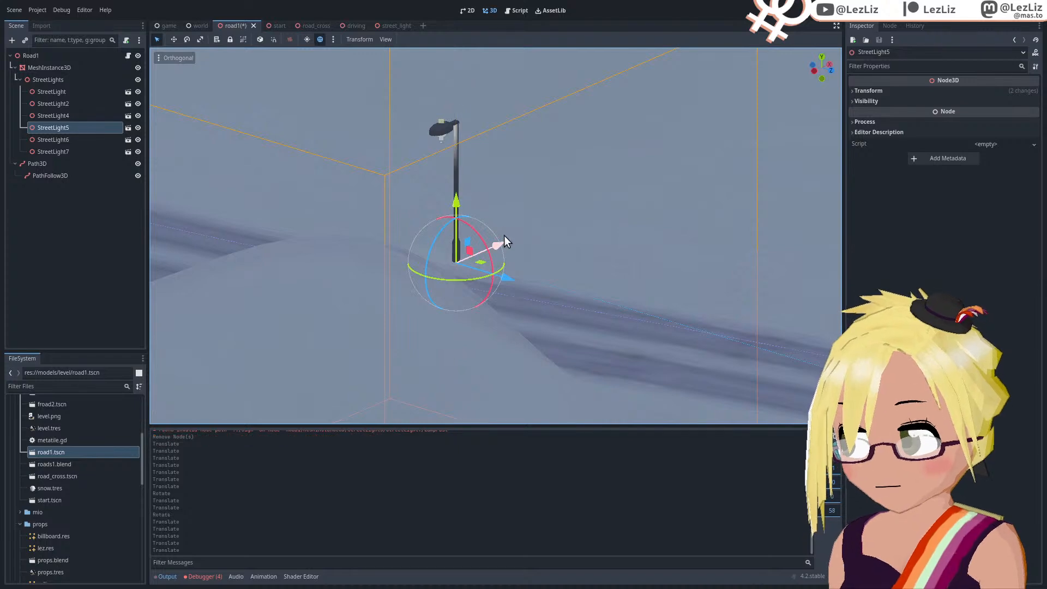
drag(504, 235, 504, 238)
Step: Move StreetLight6 to the edge of the curved road and lower its base onto the snow
middle_drag(581, 224, 263, 170)
scroll(440, 283, down, 2)
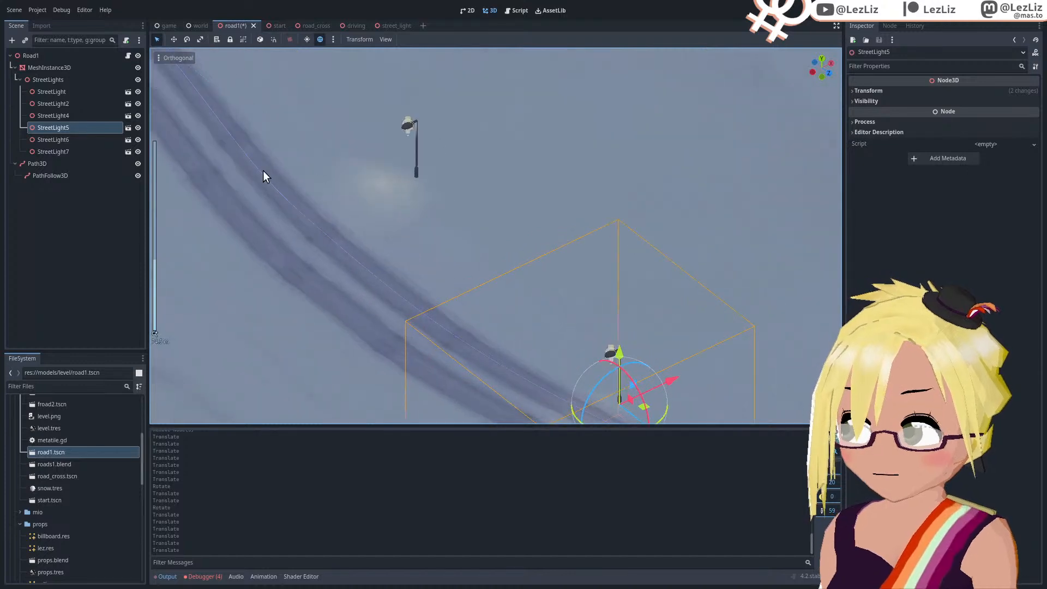
click(53, 117)
click(57, 149)
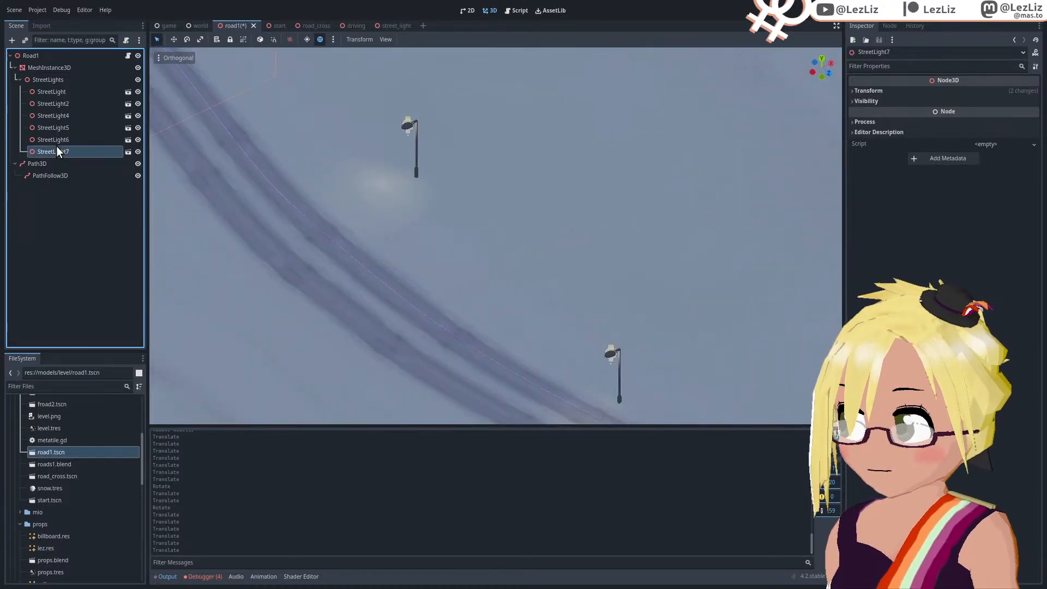
click(59, 140)
drag(465, 152, 394, 185)
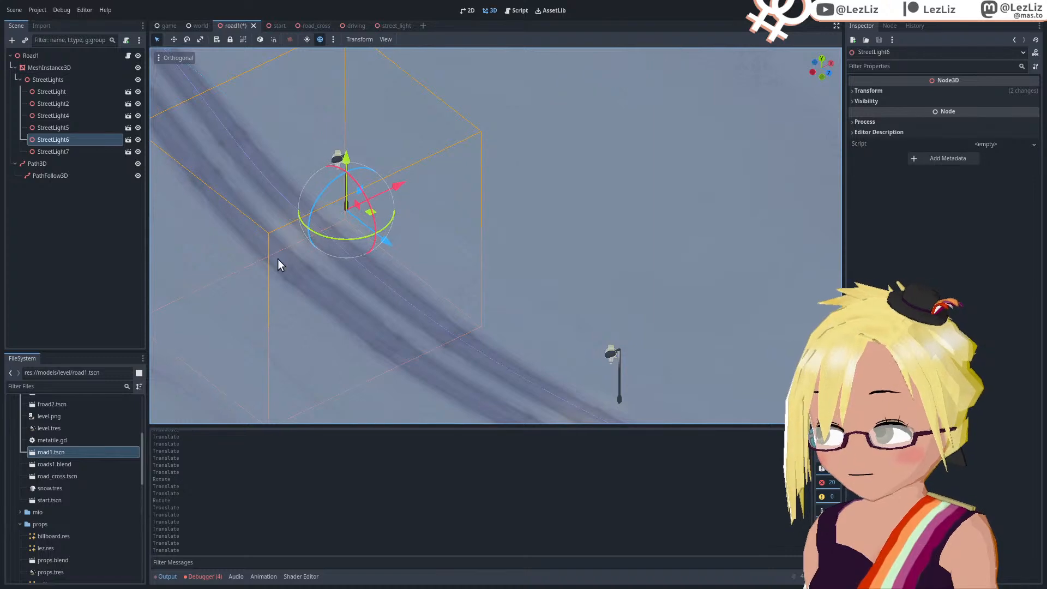
middle_drag(277, 259, 499, 277)
scroll(501, 281, up, 12)
drag(499, 279, 497, 297)
Step: Shift StreetLight7 slightly toward the road and lower it so its base sits on the snow
middle_drag(562, 259, 352, 291)
scroll(352, 290, down, 10)
shift+middle_drag(474, 276, 689, 318)
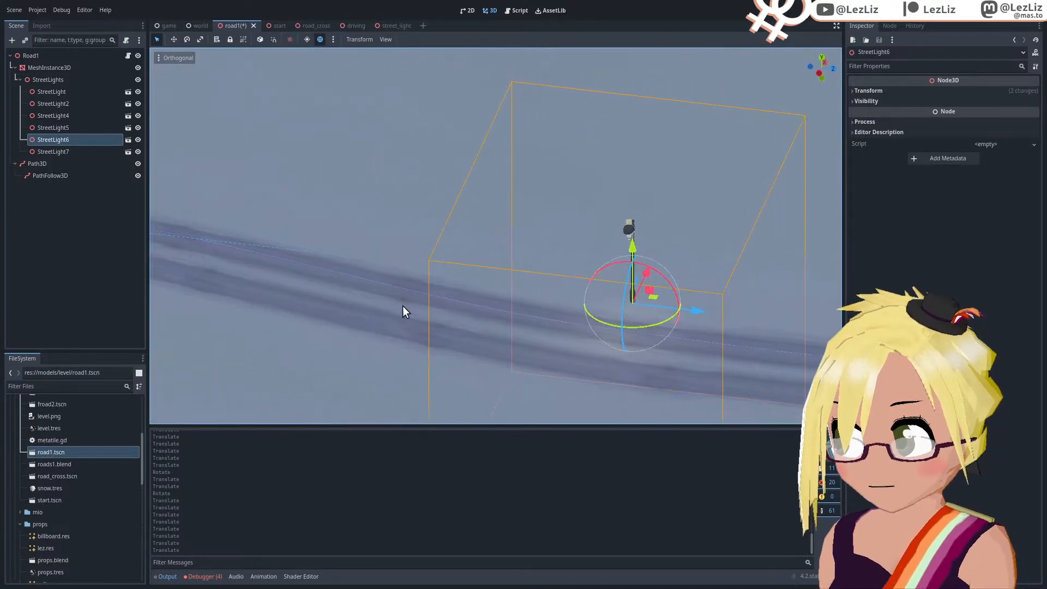
middle_drag(403, 306, 425, 305)
scroll(415, 304, down, 8)
middle_drag(298, 273, 320, 277)
shift+middle_drag(404, 269, 585, 273)
middle_drag(440, 281, 551, 251)
scroll(447, 302, up, 8)
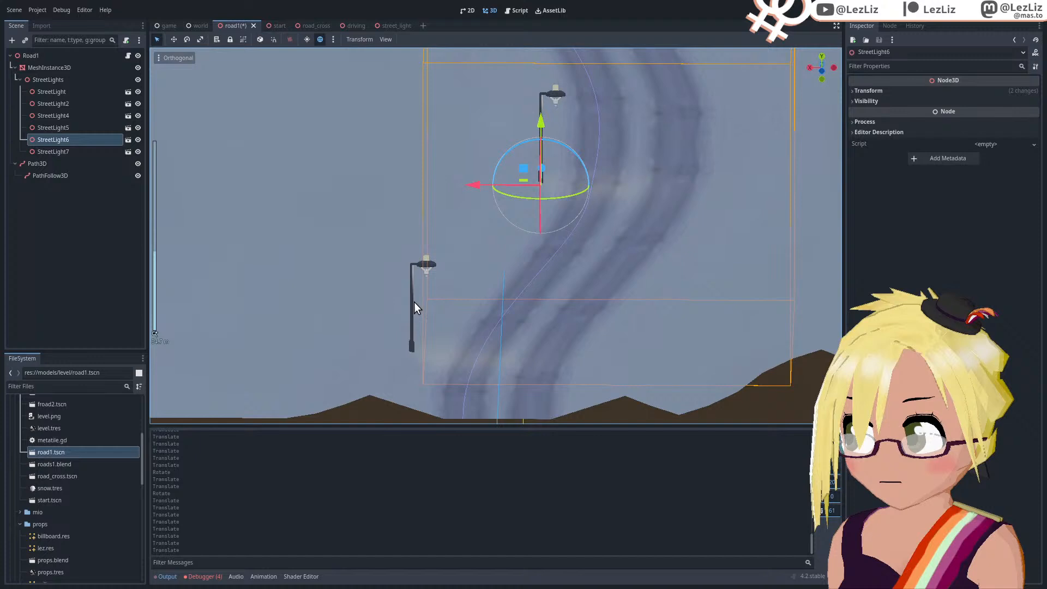
click(411, 270)
drag(347, 354, 356, 354)
drag(415, 287, 419, 292)
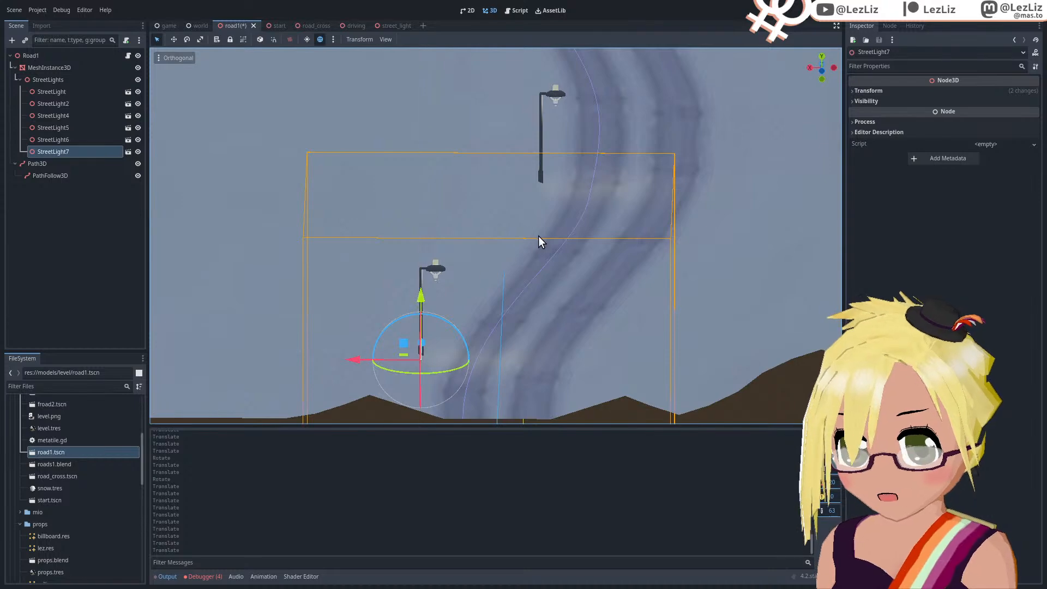
Step: Check the whole row of street lights along the road and save the road1 scene
middle_drag(539, 236, 488, 294)
scroll(313, 264, down, 6)
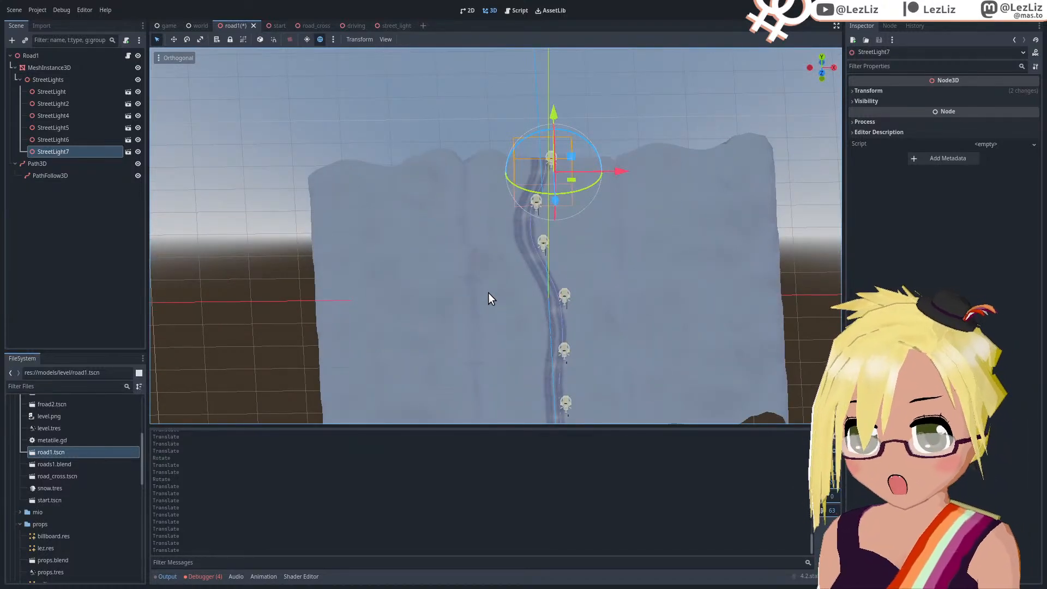
key(ctrl+s)
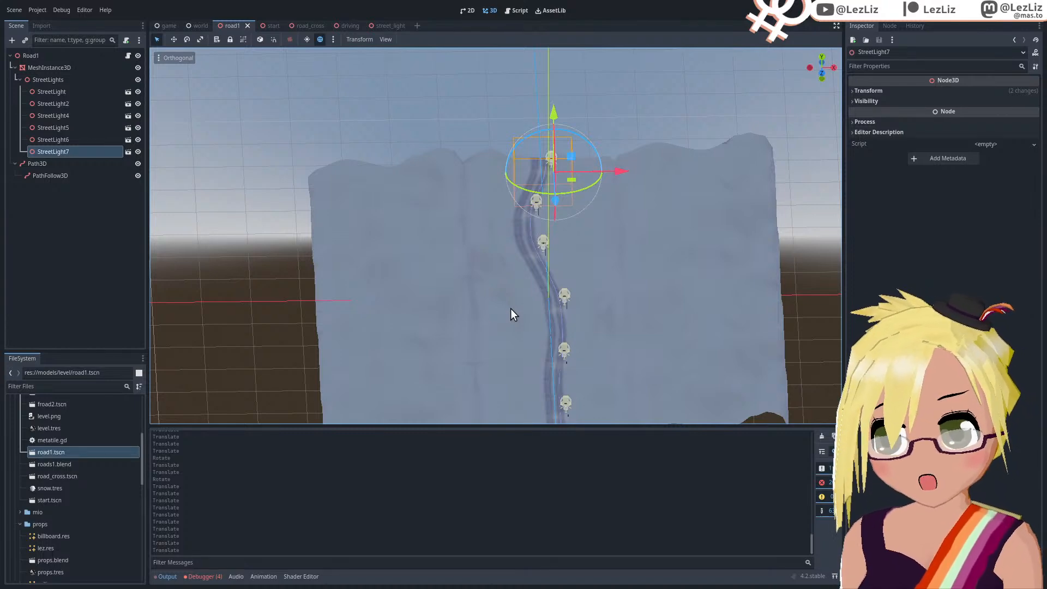
Step: Nudge StreetLight5 and StreetLight6 a little closer to the road edge
middle_drag(561, 343, 537, 303)
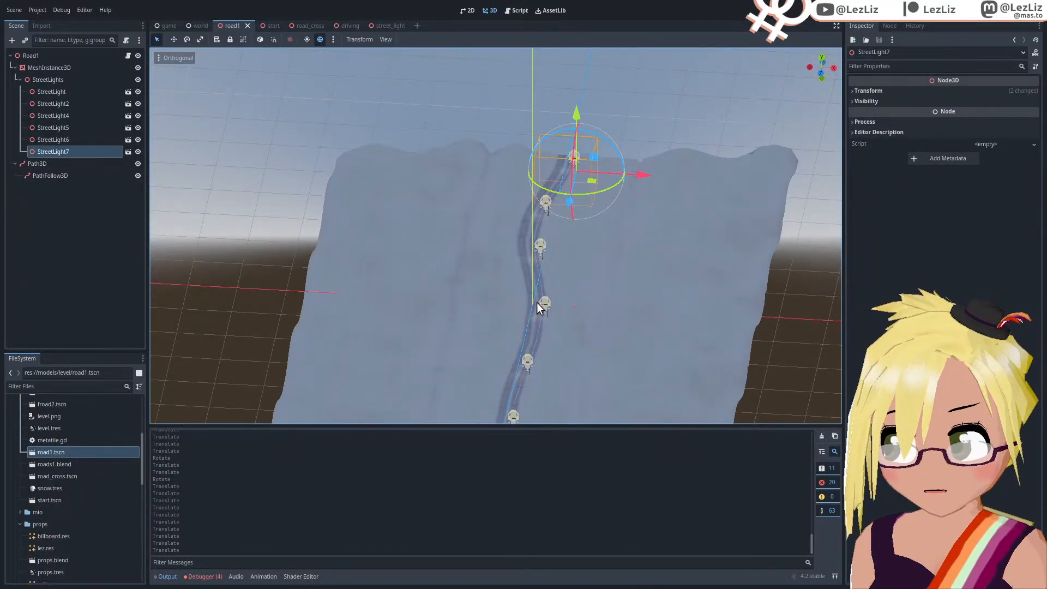
middle_drag(539, 309, 548, 242)
scroll(541, 201, up, 20)
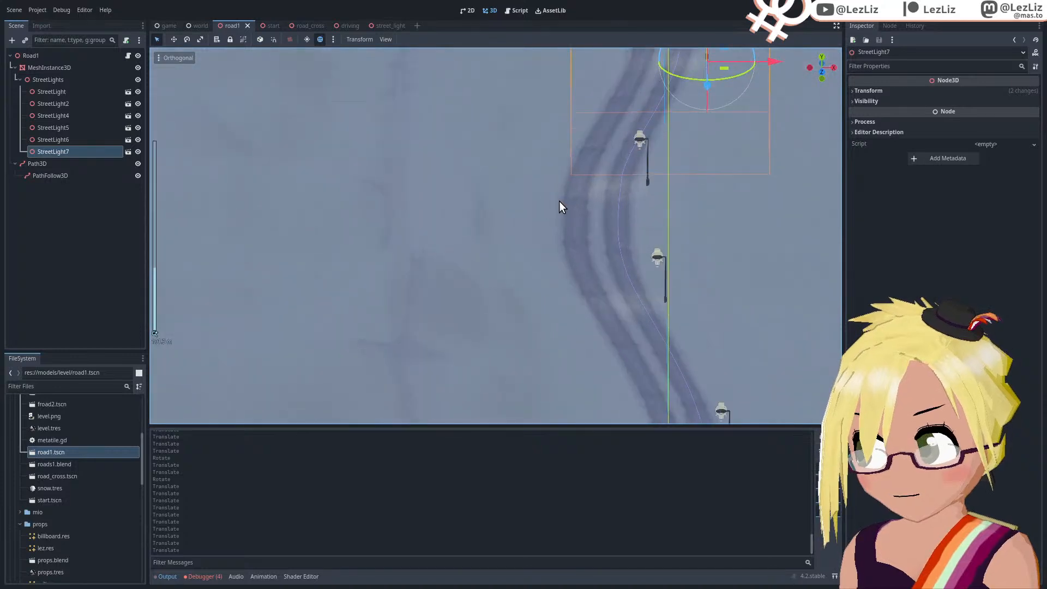
click(728, 271)
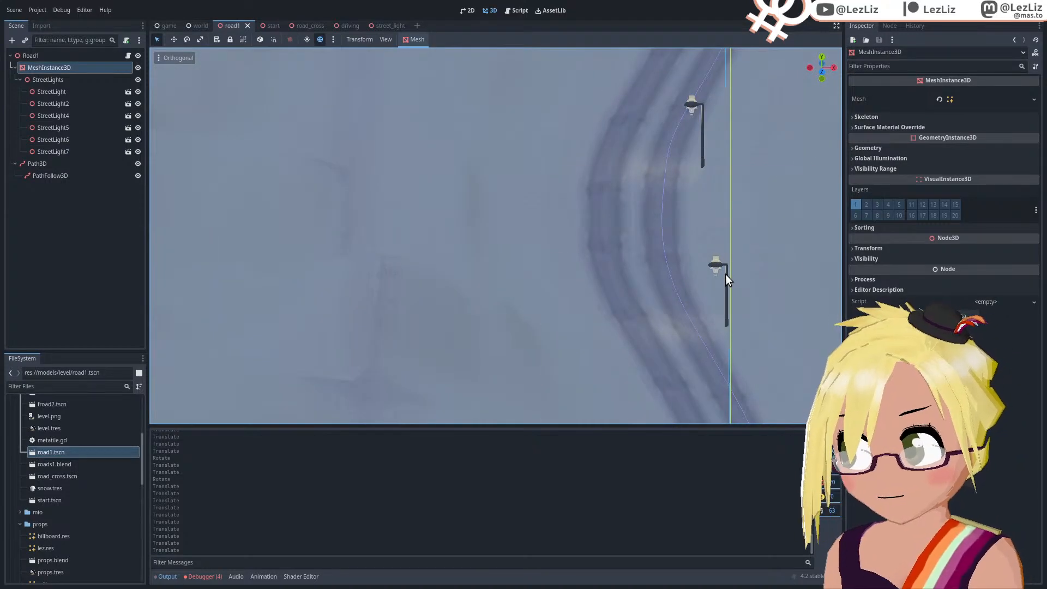
click(725, 274)
drag(795, 335, 790, 335)
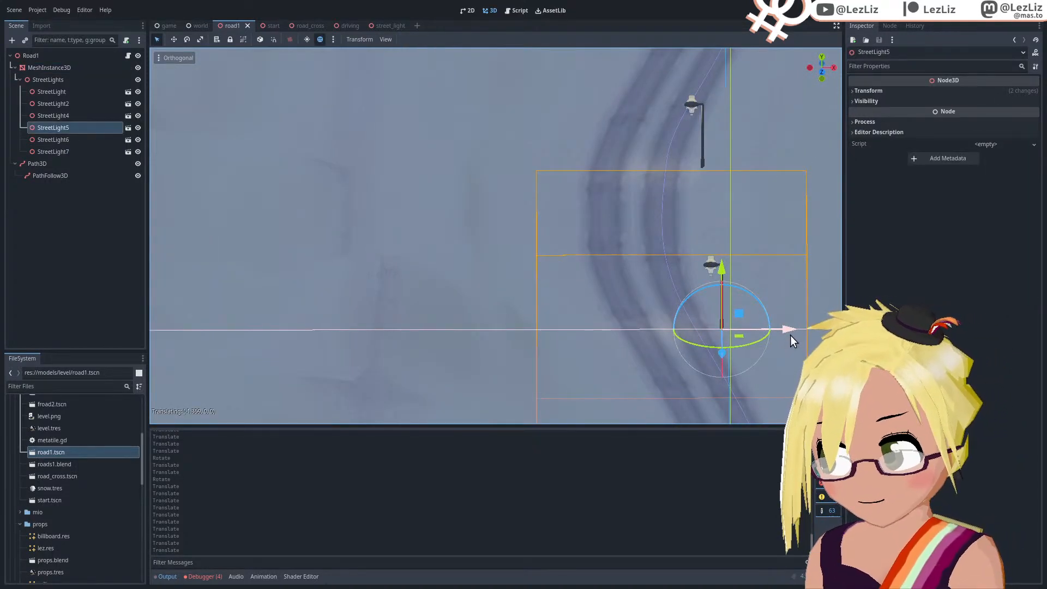
click(703, 108)
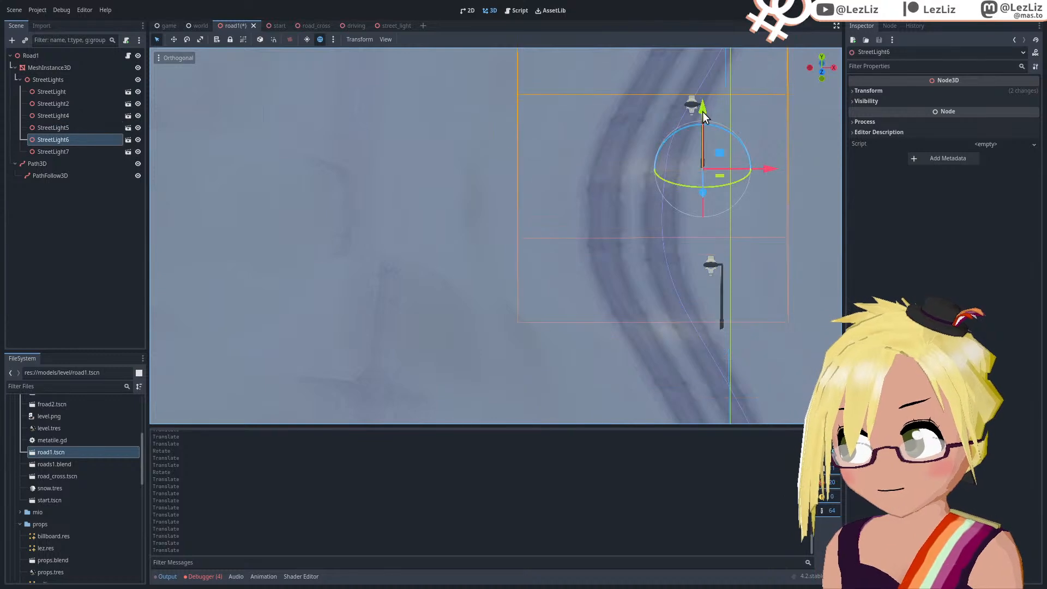
drag(770, 165, 759, 166)
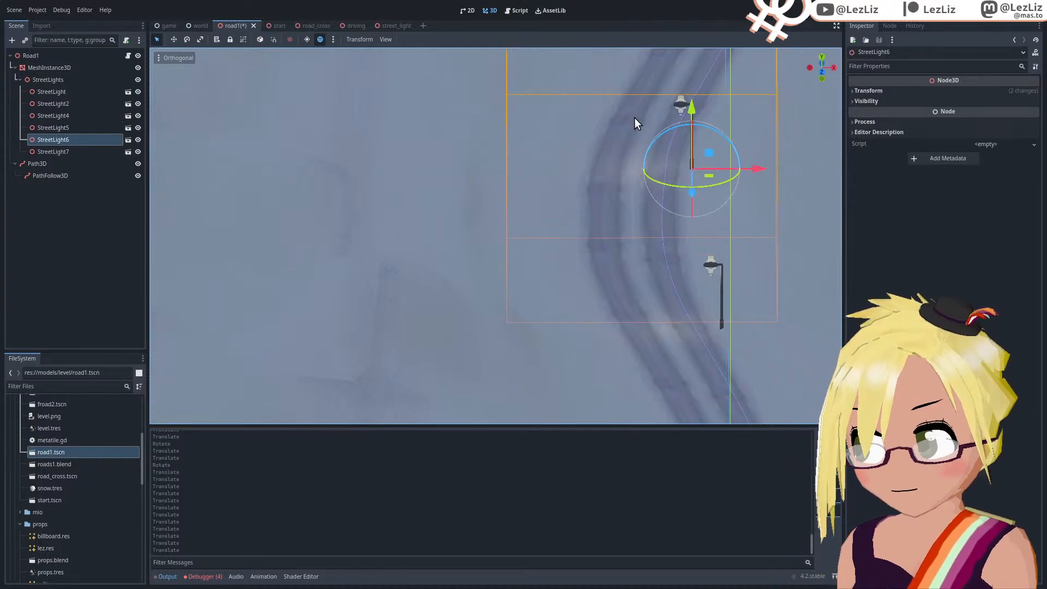
Step: Move StreetLight7 closer to the road edge and lower it slightly so its base meets the snow
shift+middle_drag(633, 122, 562, 288)
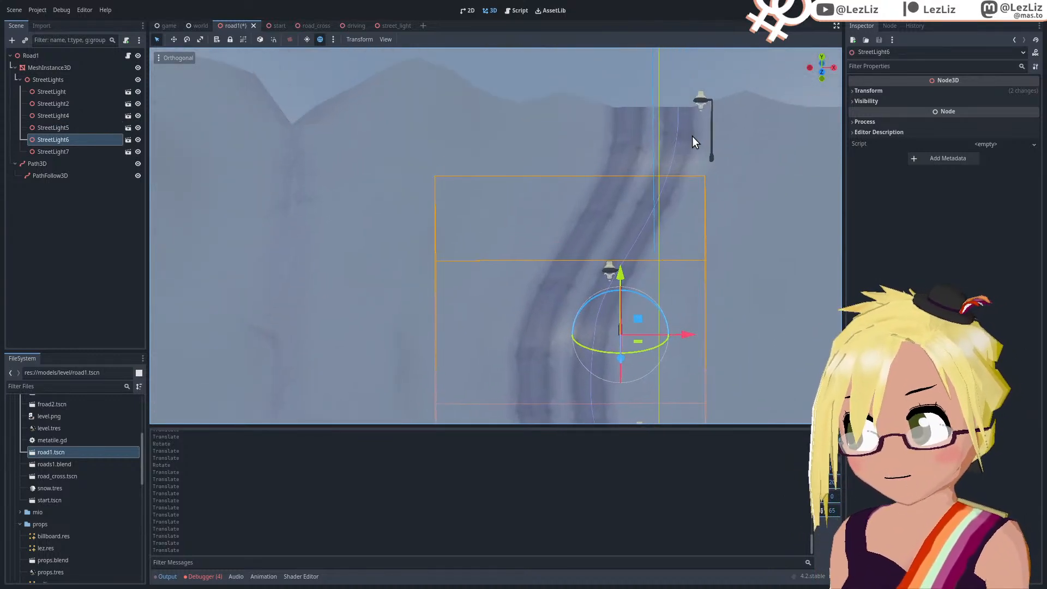
click(712, 130)
click(711, 132)
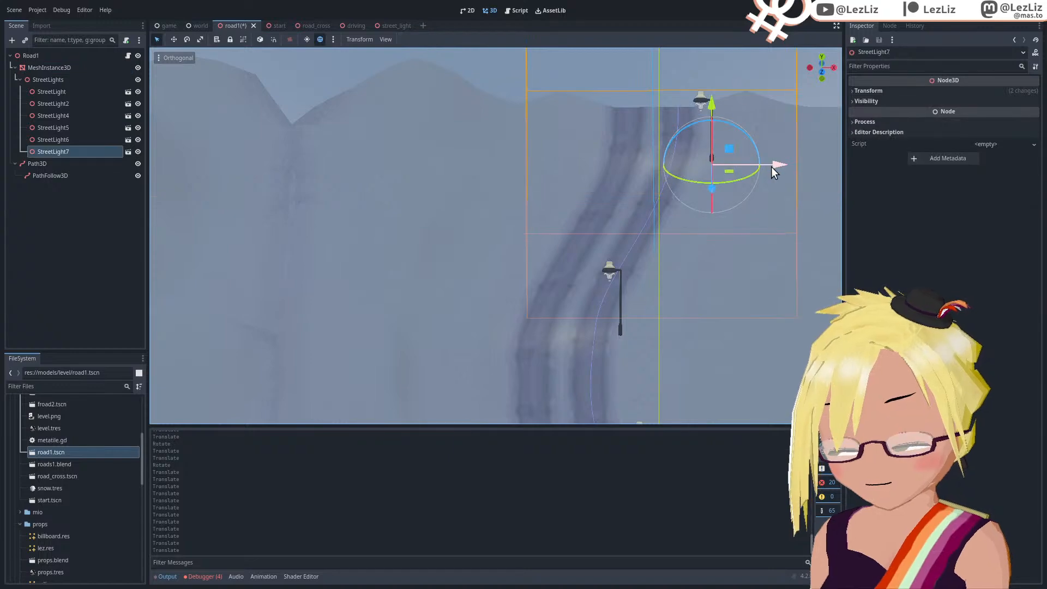
drag(771, 166, 757, 168)
shift+middle_drag(631, 191, 675, 243)
shift+middle_drag(360, 283, 644, 104)
shift+middle_drag(196, 273, 604, 278)
scroll(421, 204, up, 5)
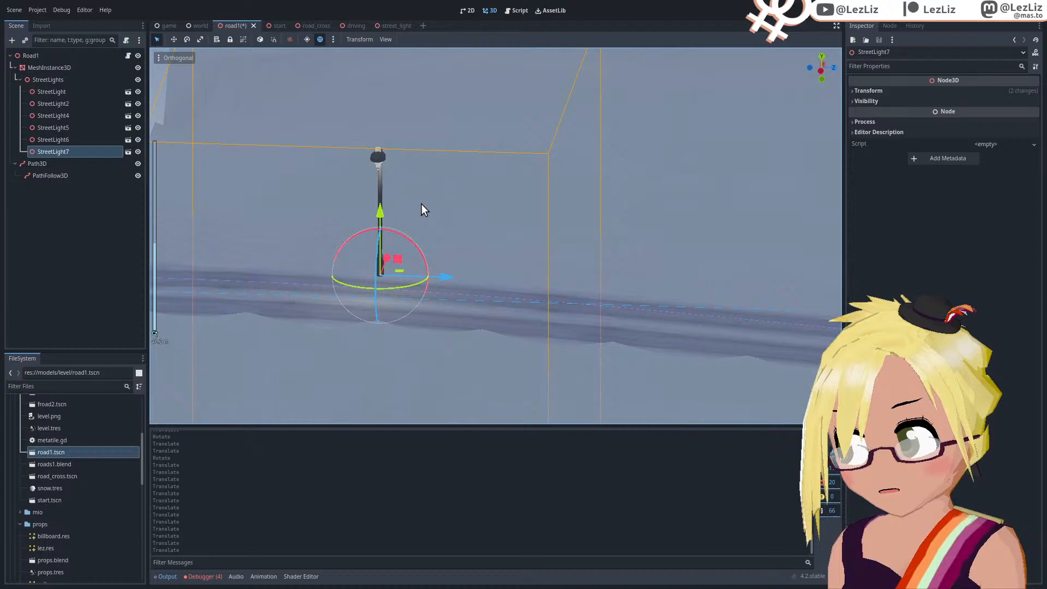
click(378, 215)
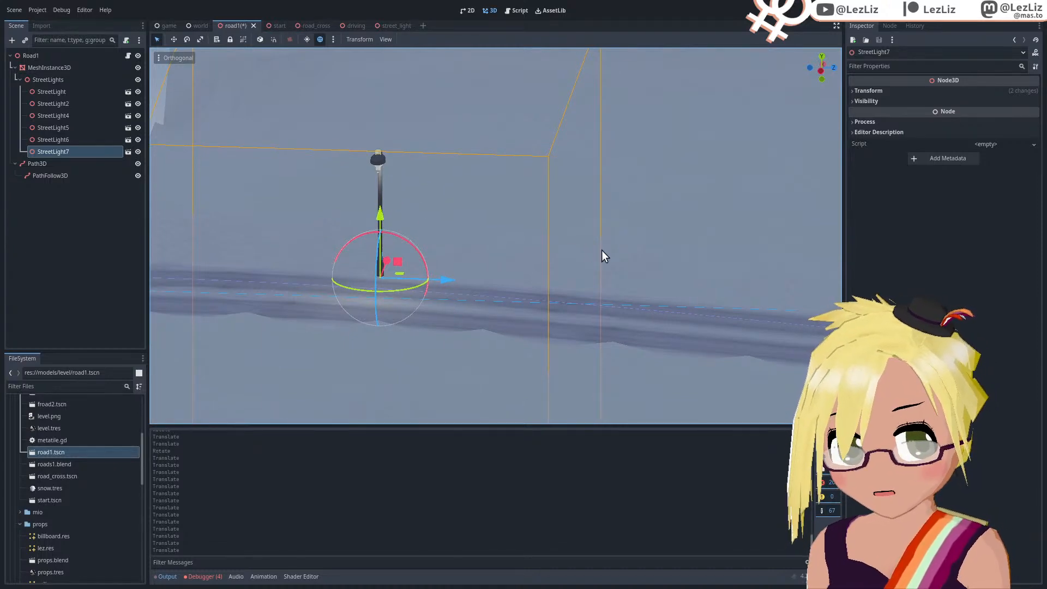
Step: Adjust StreetLight6's height so its base rests on the snow at its position beside the curve
middle_drag(601, 249, 476, 267)
scroll(503, 273, down, 5)
middle_drag(682, 303, 430, 145)
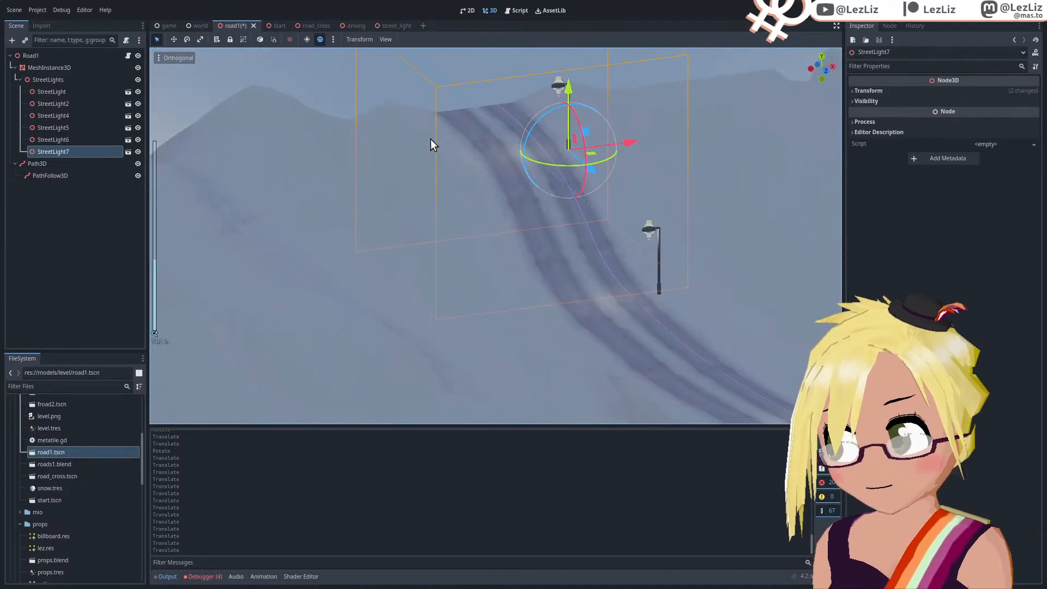
click(656, 231)
middle_drag(656, 231, 606, 221)
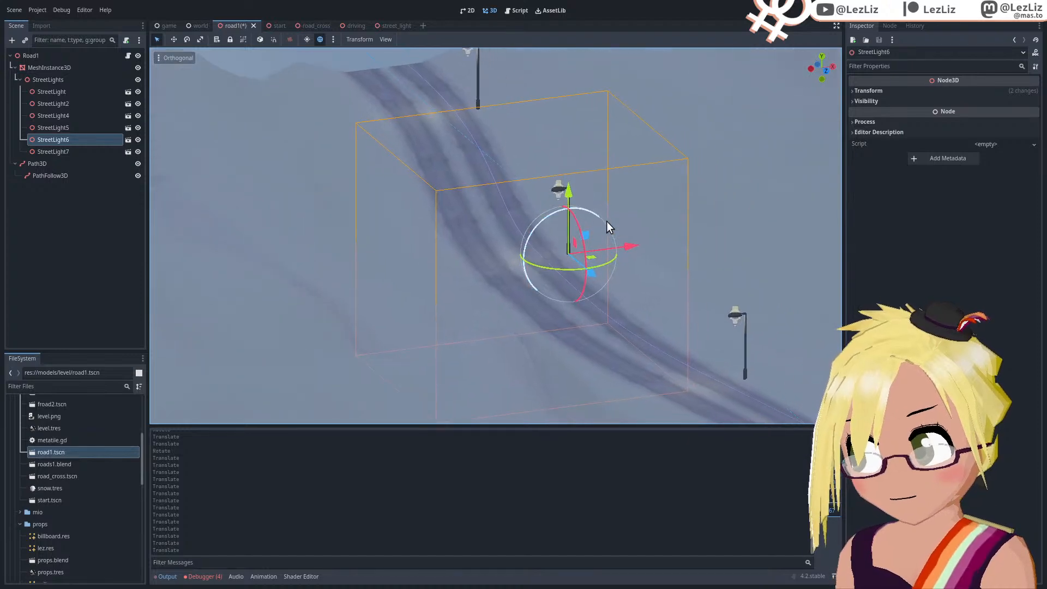
scroll(606, 221, up, 5)
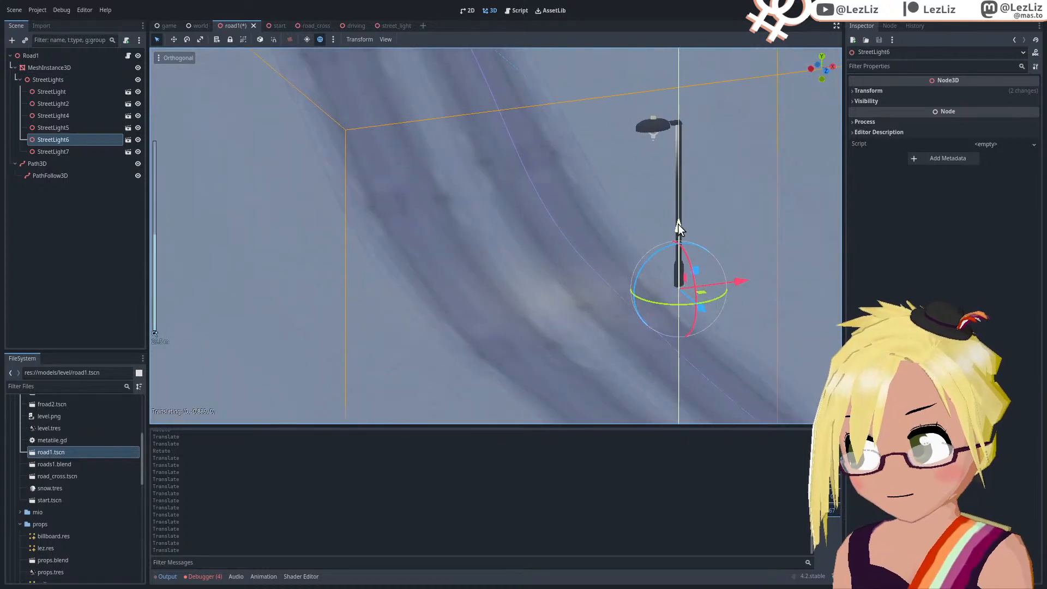
Step: Adjust StreetLight5's height so its base meets the snow beside the road
scroll(678, 224, down, 5)
middle_drag(709, 260, 617, 219)
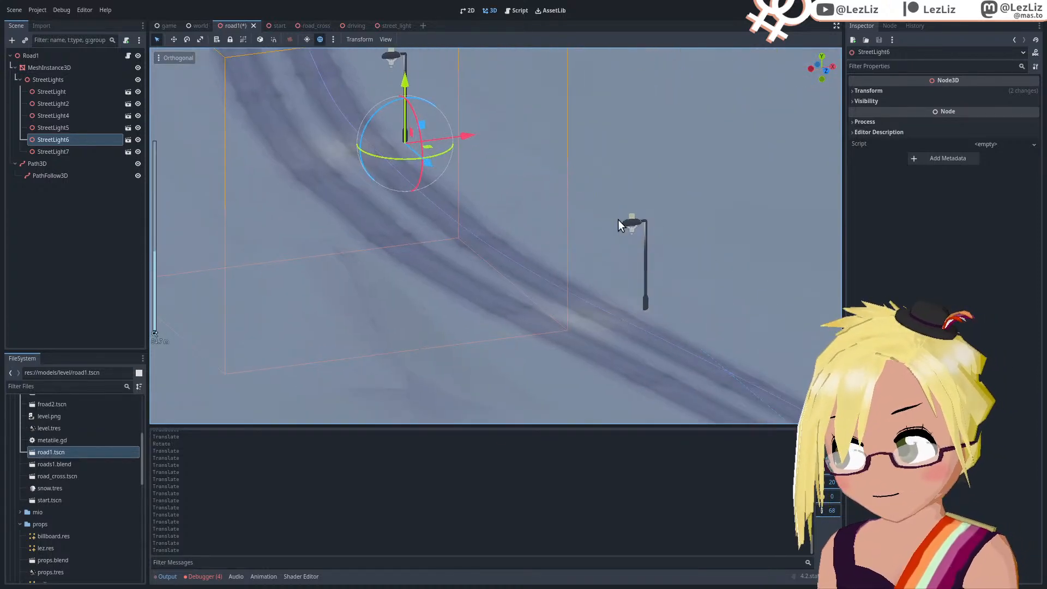
click(645, 247)
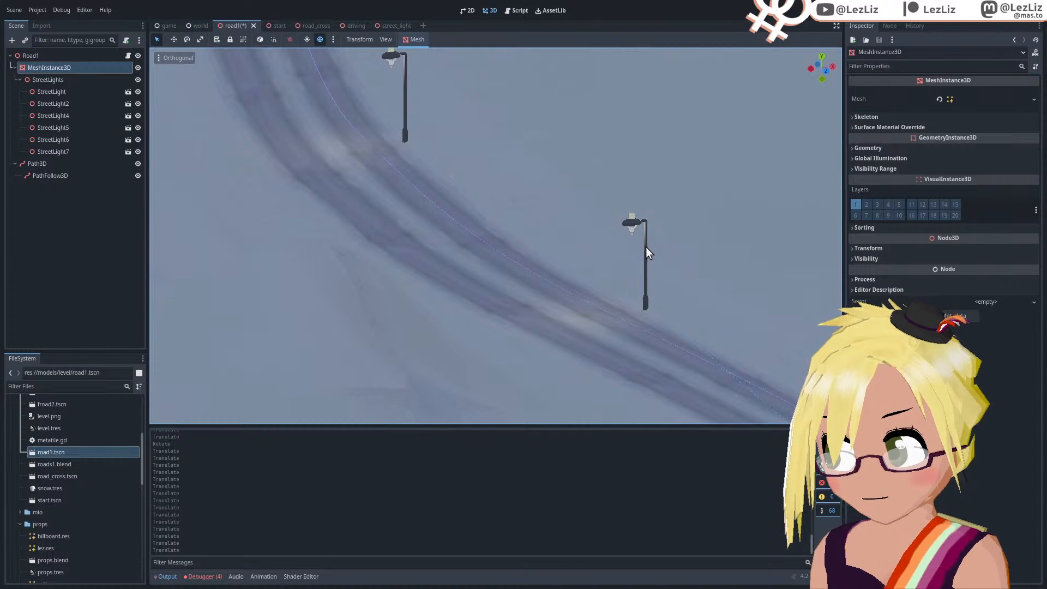
click(646, 246)
middle_drag(646, 246, 649, 255)
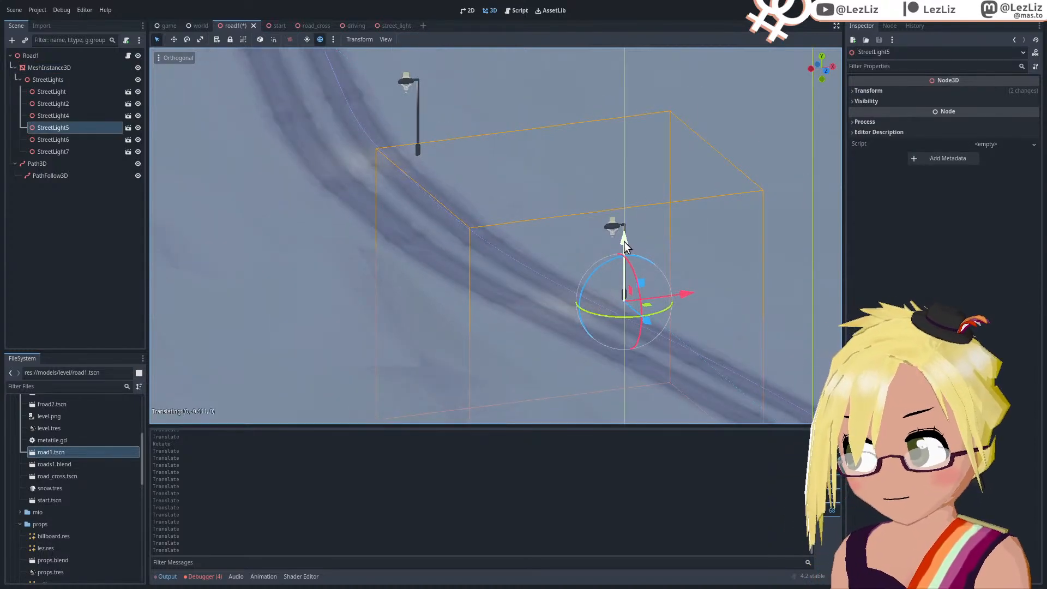
Step: Move StreetLight4 slightly closer to the road and adjust its height so its base rests on the snow
shift+middle_drag(694, 297, 463, 133)
shift+middle_drag(634, 258, 440, 216)
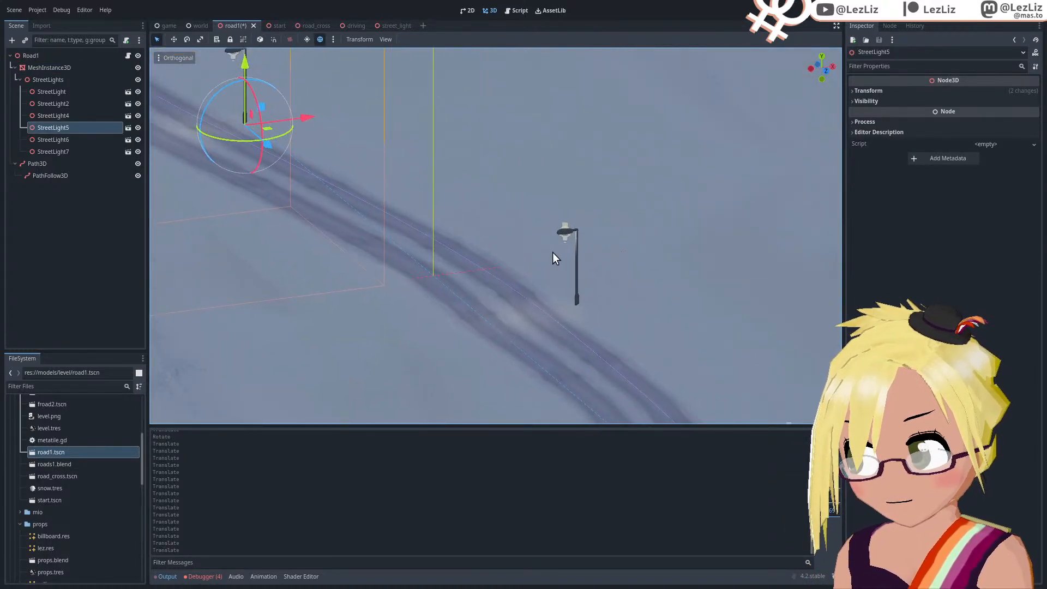
click(578, 252)
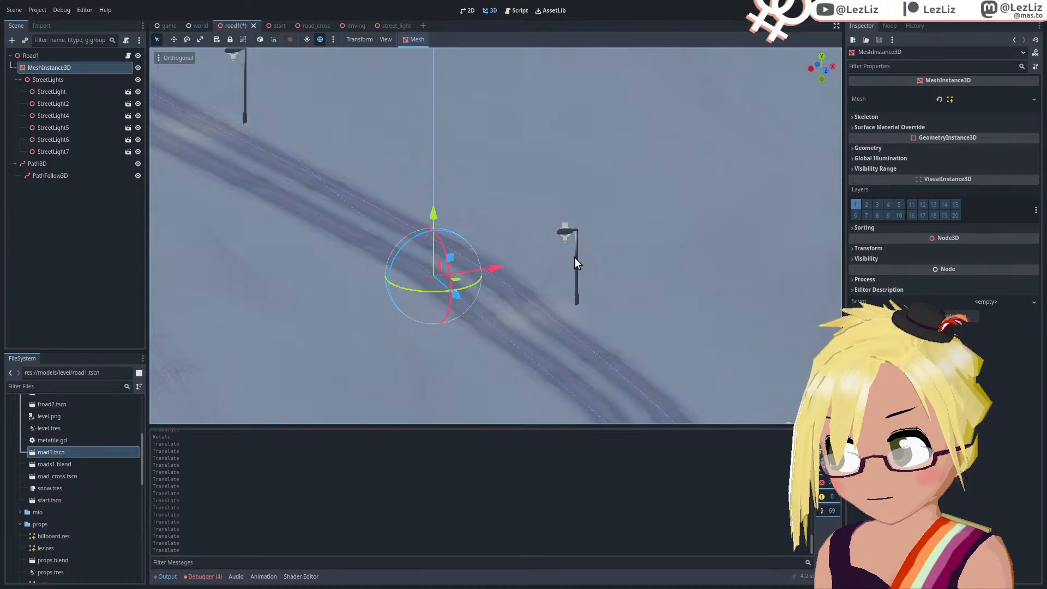
click(576, 257)
scroll(653, 301, up, 3)
scroll(653, 301, up, 2)
drag(688, 337, 674, 341)
drag(615, 294, 573, 300)
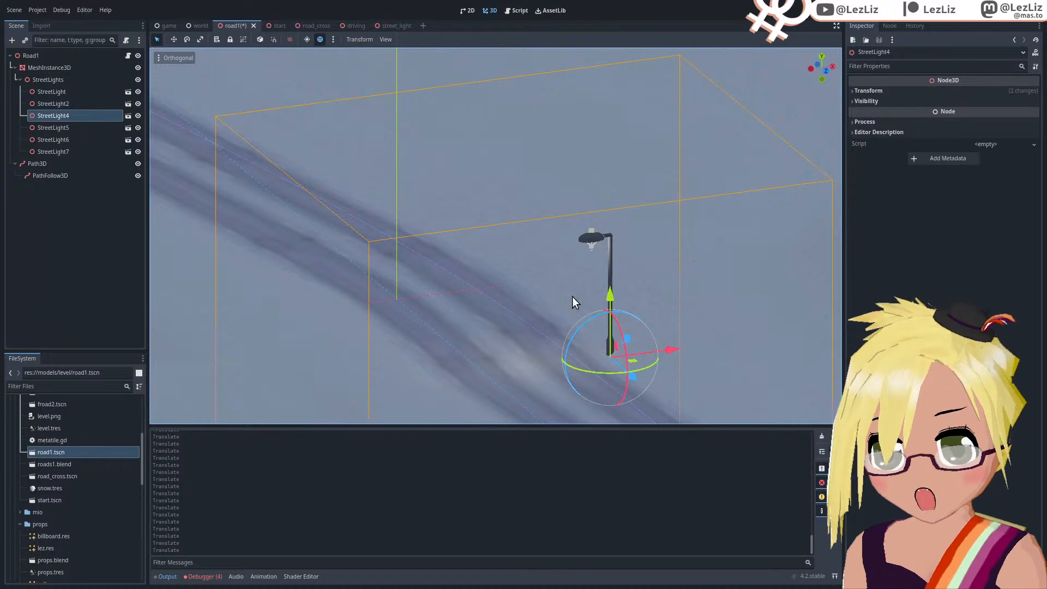
Step: Move StreetLight2 slightly closer to the road edge and adjust its height so its base meets the snow
scroll(573, 300, down, 5)
shift+middle_drag(639, 353, 412, 158)
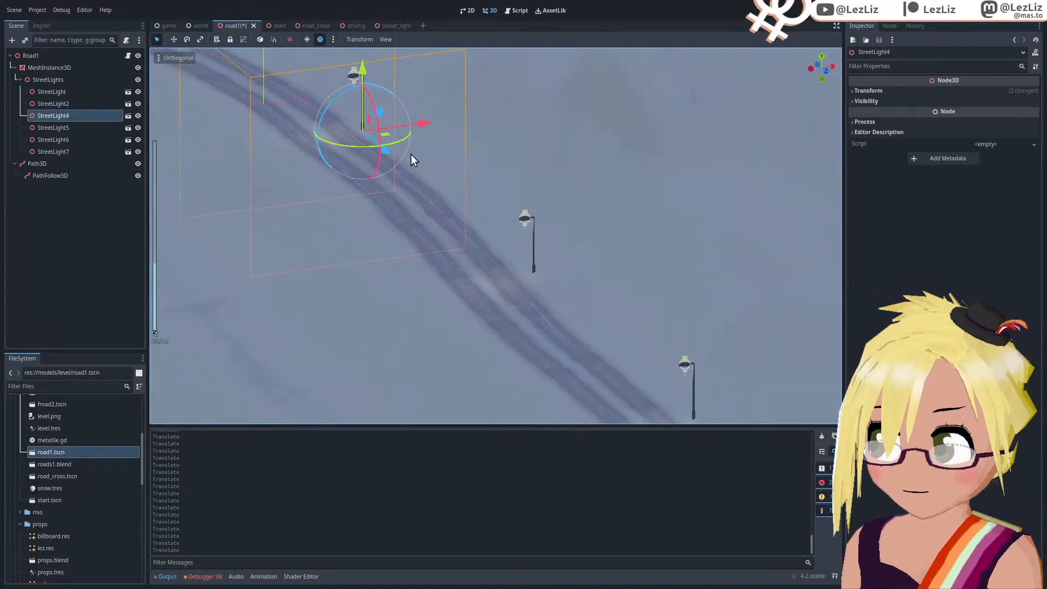
click(533, 236)
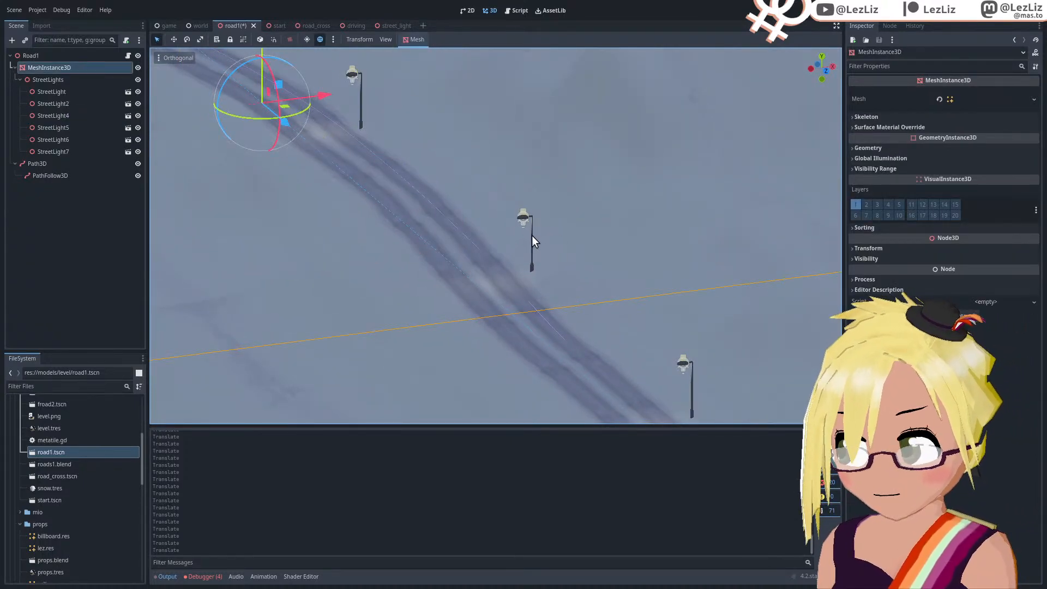
click(531, 235)
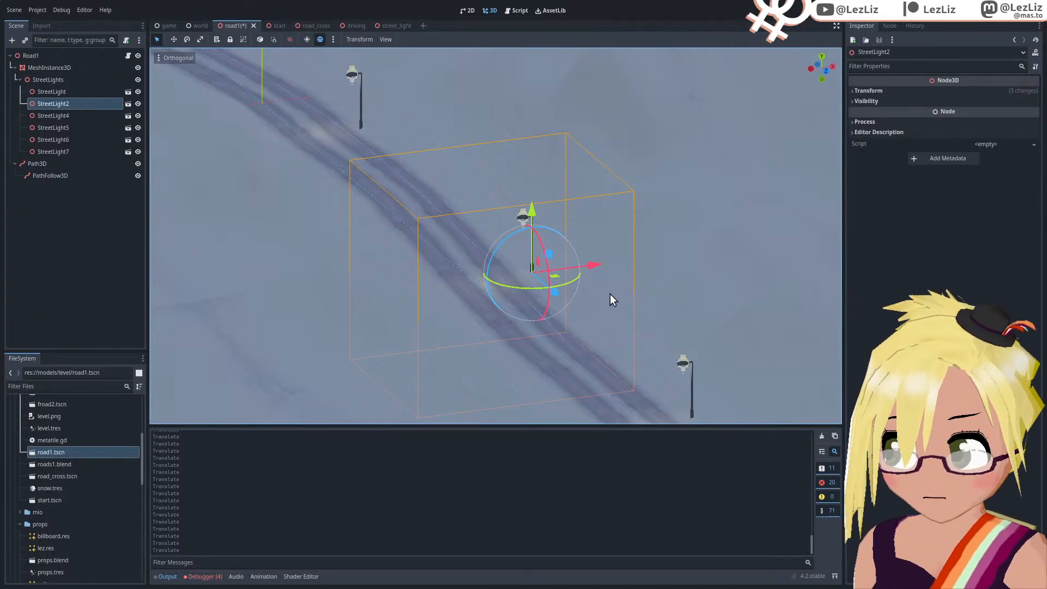
scroll(548, 254, up, 4)
drag(552, 267, 531, 263)
drag(462, 215, 463, 221)
Step: Move StreetLight closer to the road edge and lower it slightly so its base rests on the snow
shift+middle_drag(603, 218, 448, 84)
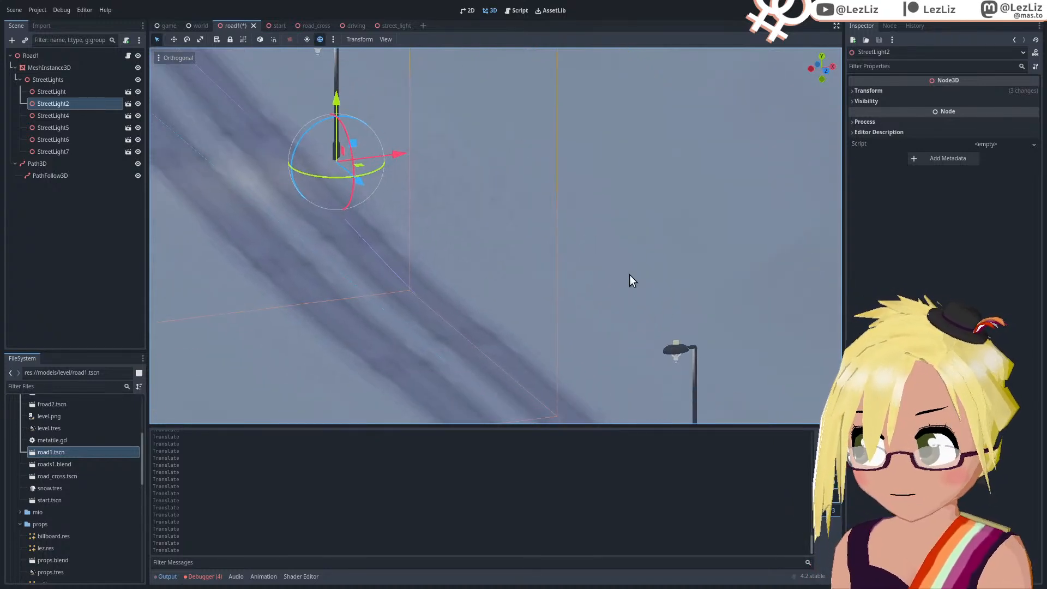
scroll(638, 289, down, 4)
click(641, 343)
shift+middle_drag(639, 336, 542, 252)
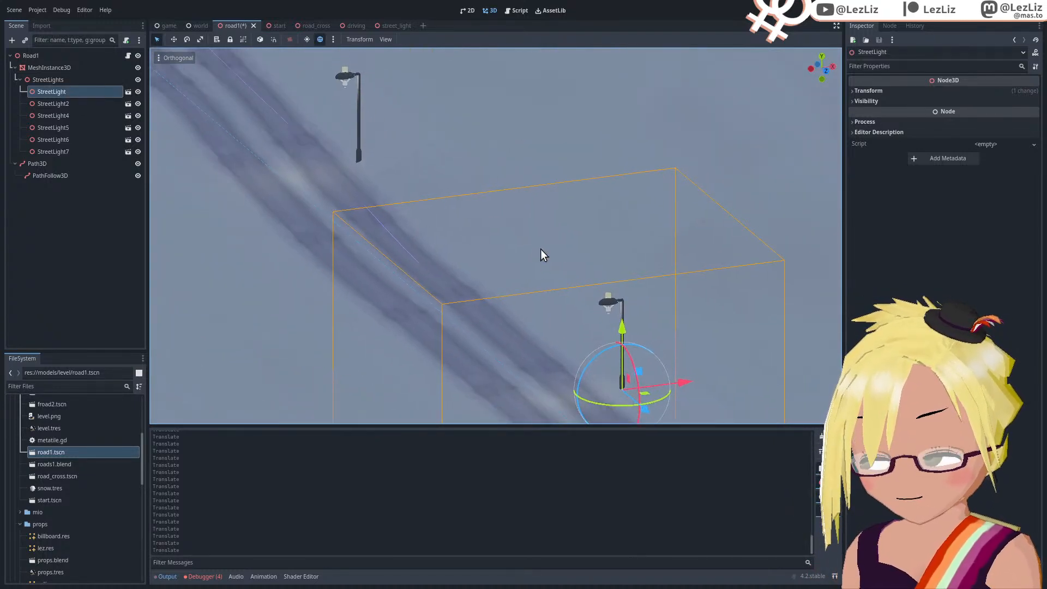
drag(624, 303, 602, 304)
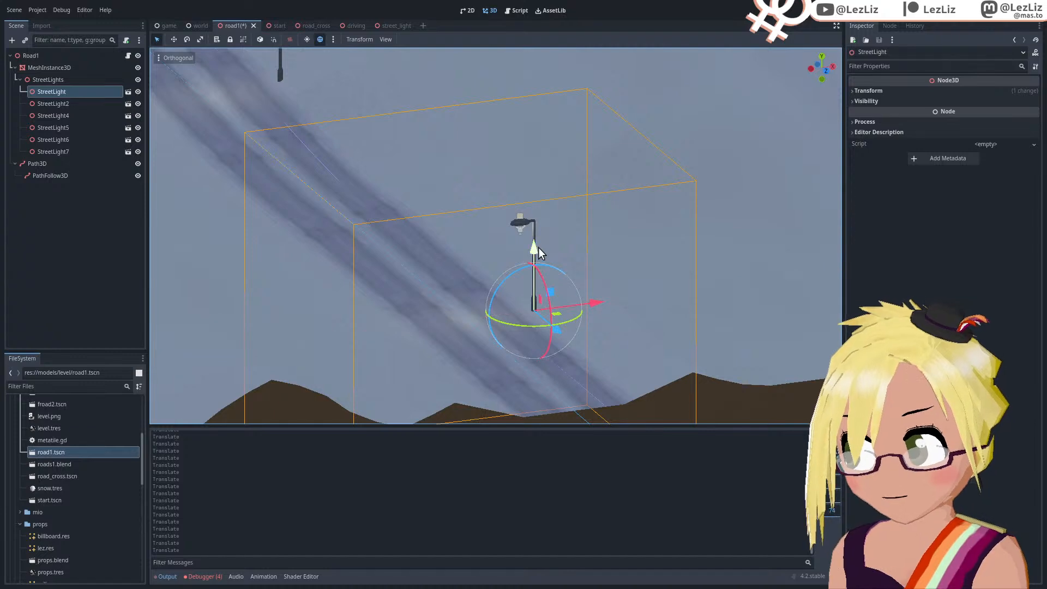
drag(538, 247, 538, 252)
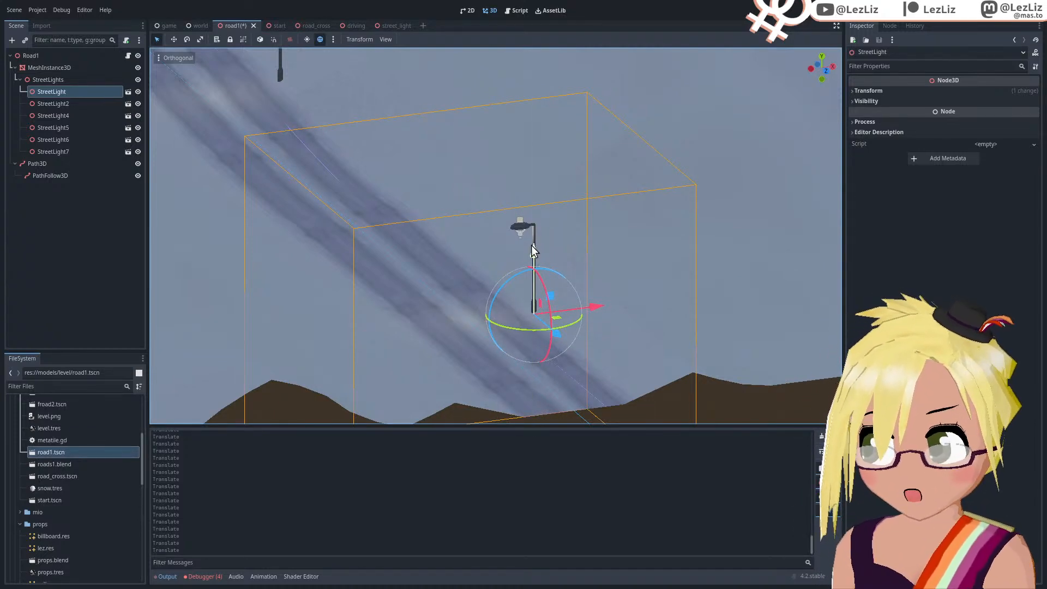
scroll(423, 218, up, 6)
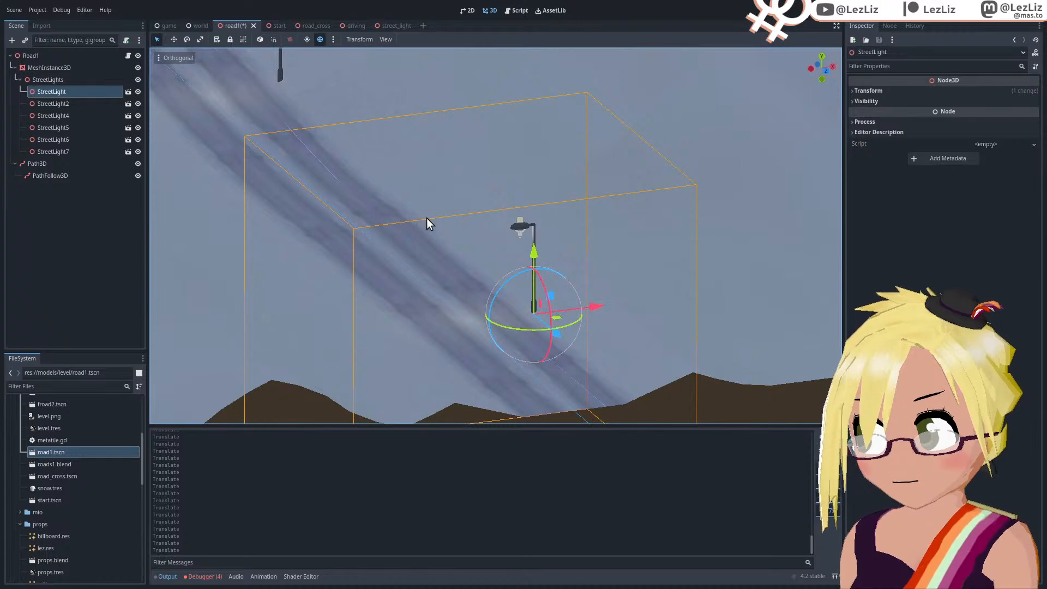
Step: Save the road1 scene with the repositioned street lights
scroll(379, 228, down, 8)
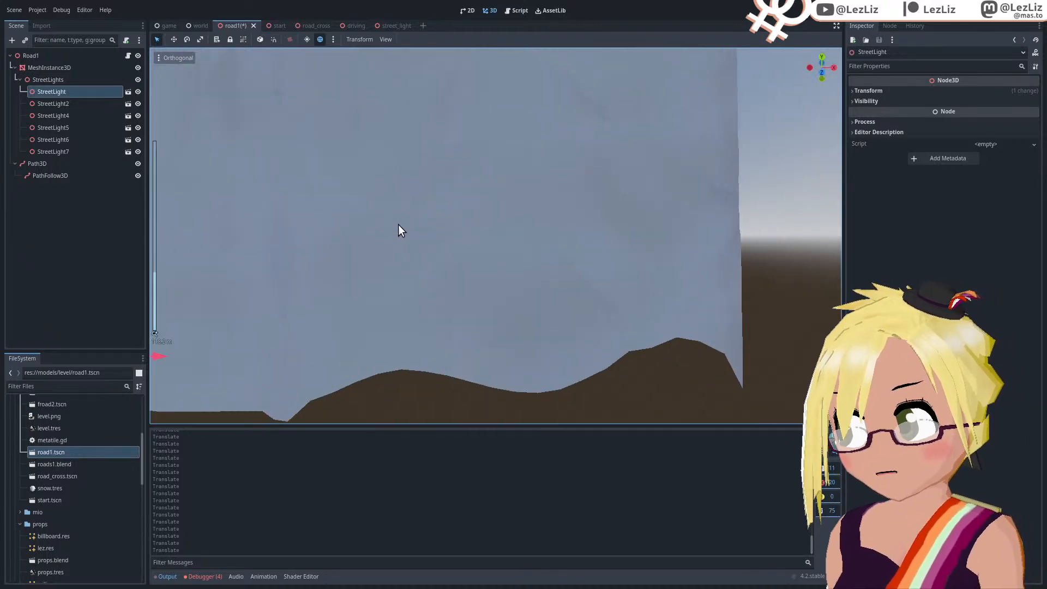
middle_drag(512, 221, 547, 284)
scroll(552, 222, down, 4)
scroll(471, 284, down, 2)
key(ctrl+s)
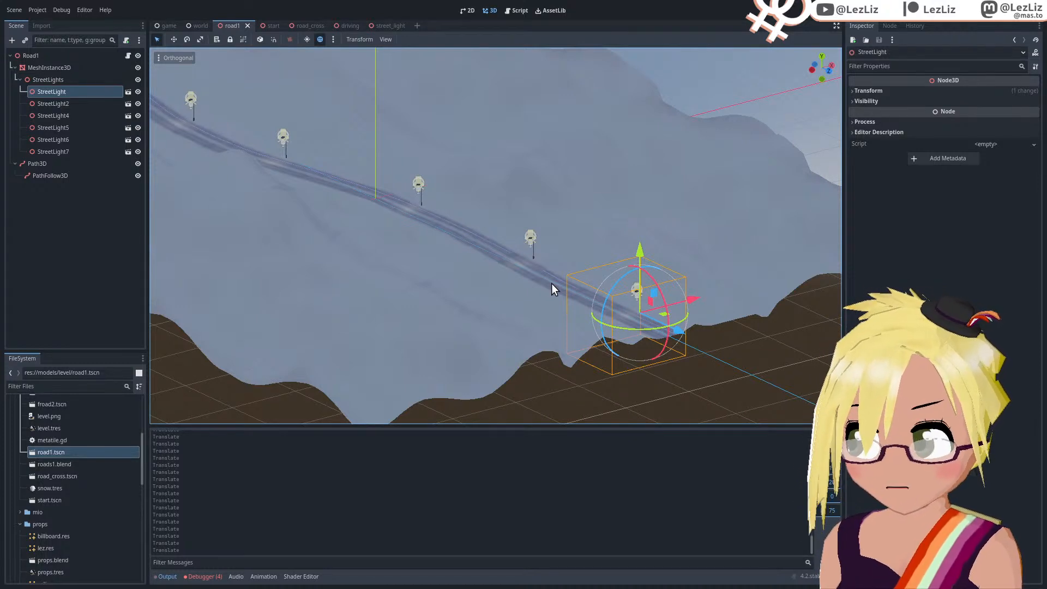
middle_drag(552, 283, 512, 292)
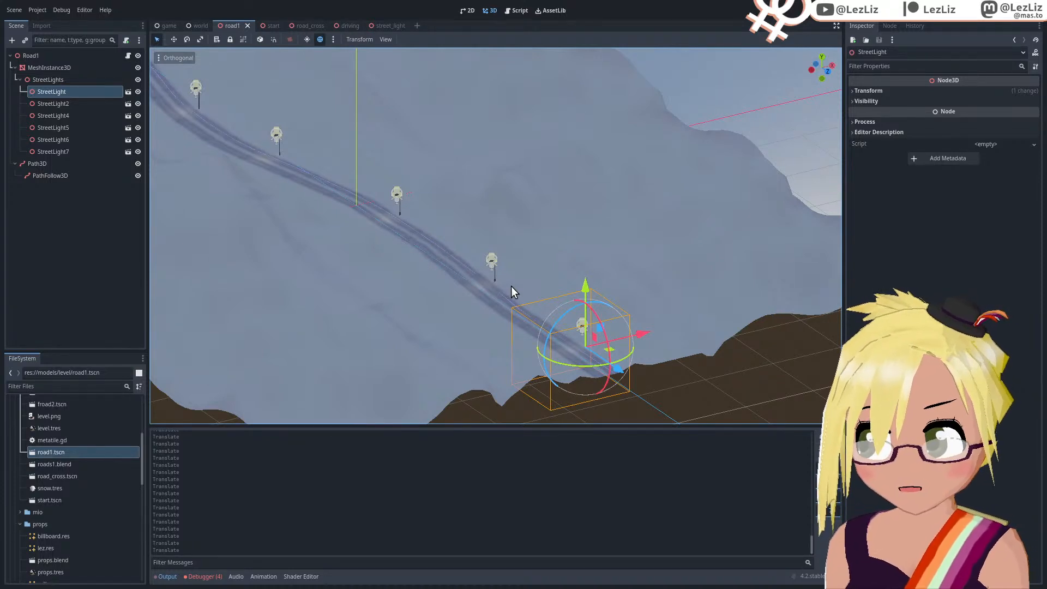
middle_drag(512, 286, 509, 288)
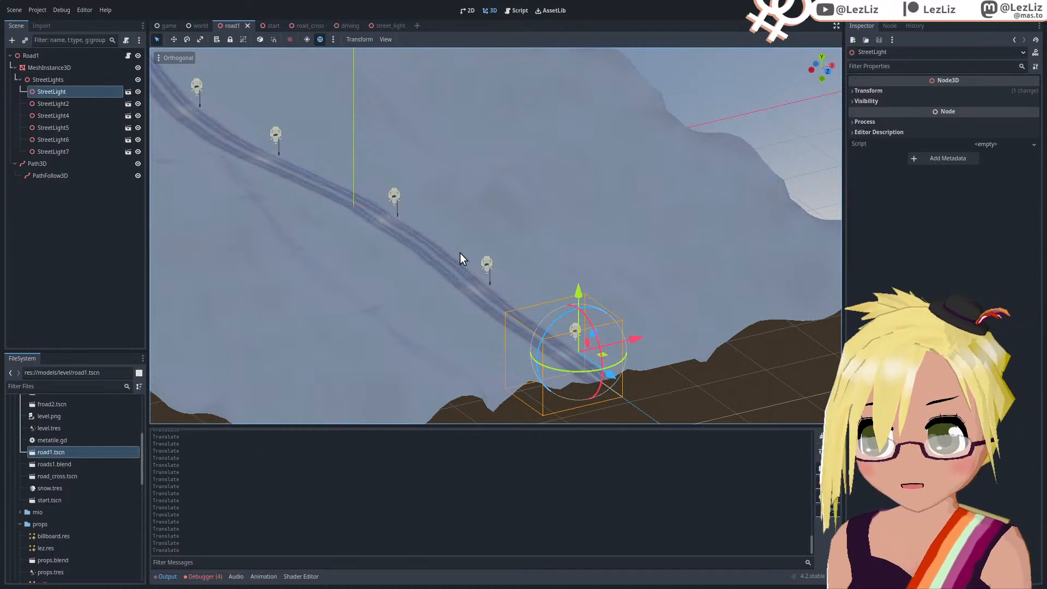
middle_drag(511, 289, 625, 277)
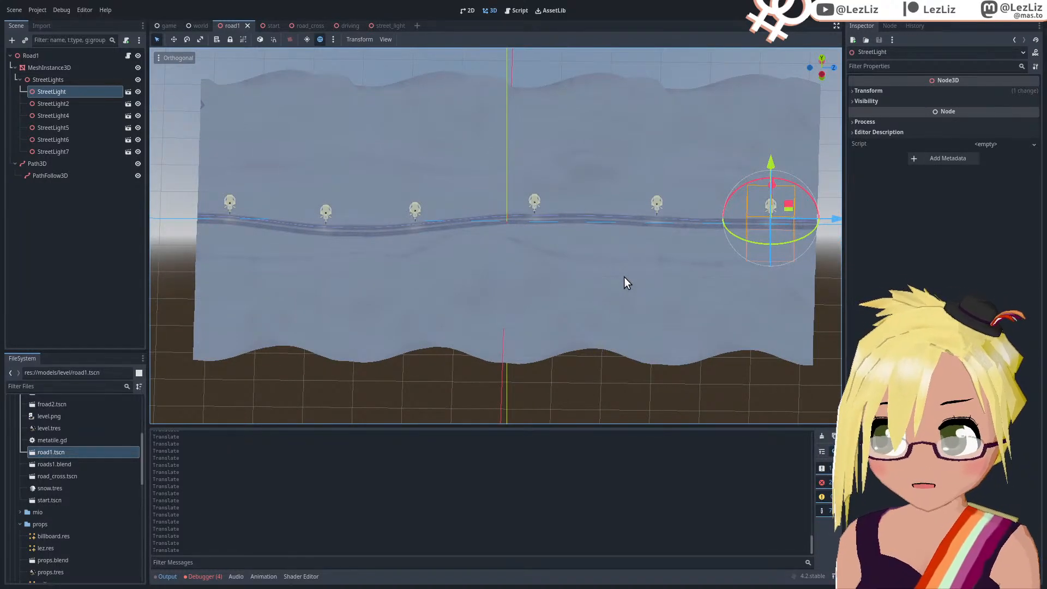
middle_drag(624, 277, 472, 267)
scroll(475, 275, up, 3)
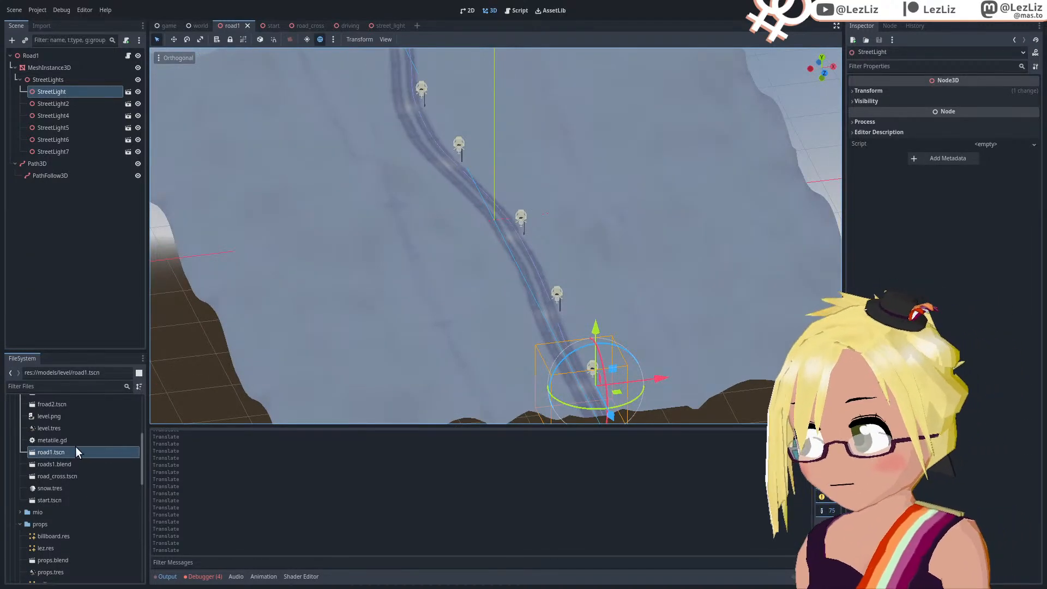
Step: Open the skye.tscn scene from the models/skye folder and look at the Skye character
scroll(75, 446, down, 2)
scroll(63, 466, up, 5)
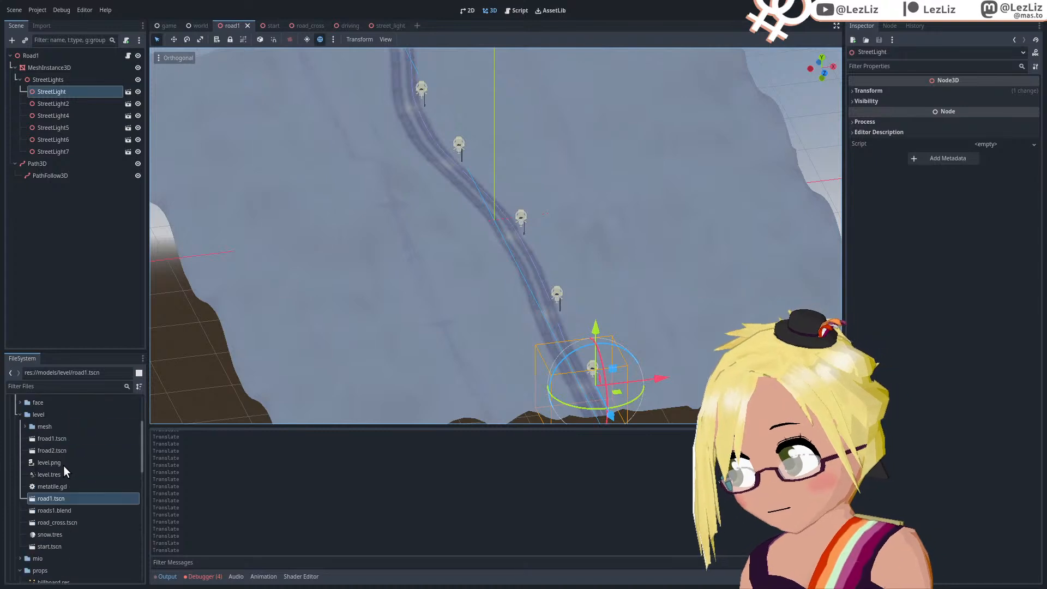
click(19, 425)
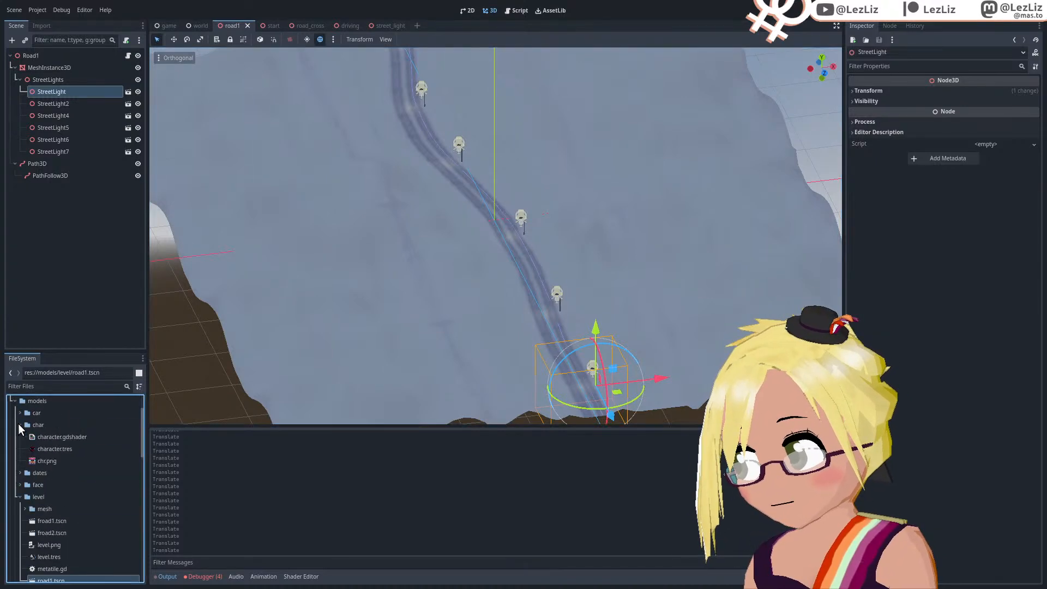
click(19, 425)
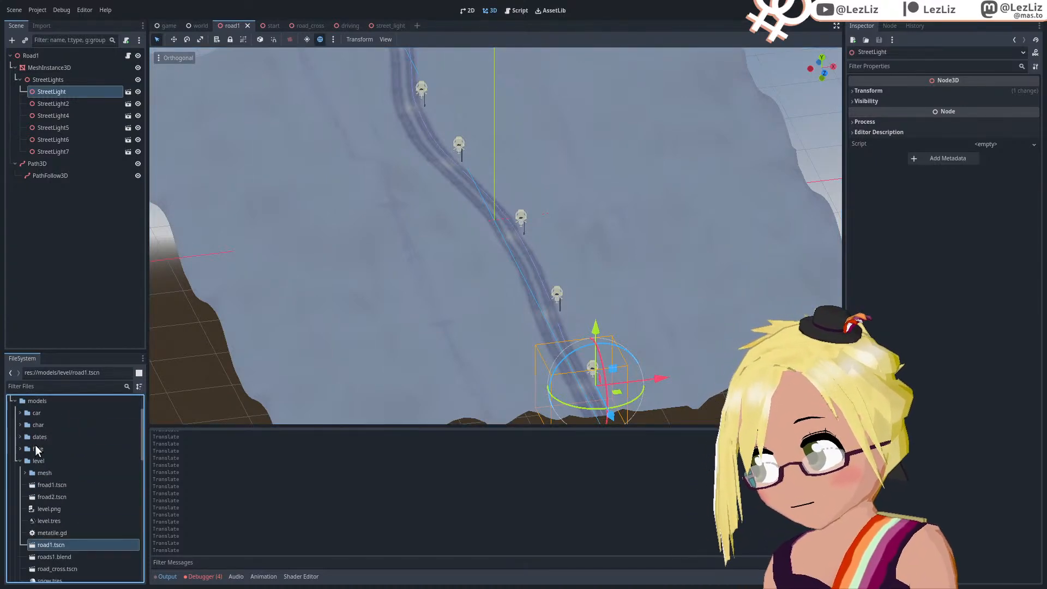
scroll(50, 468, down, 6)
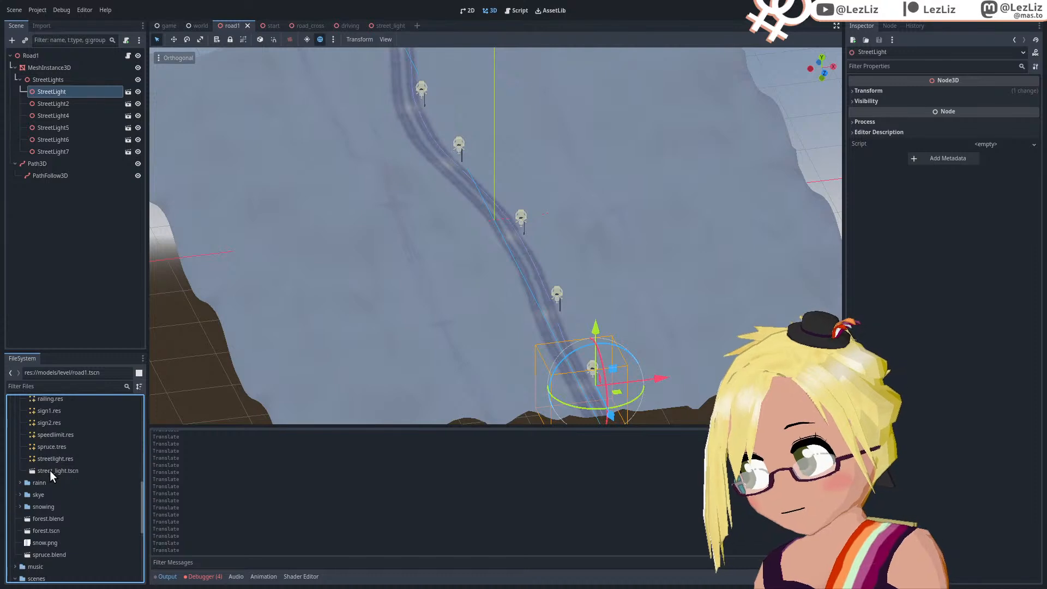
click(20, 495)
scroll(53, 487, down, 3)
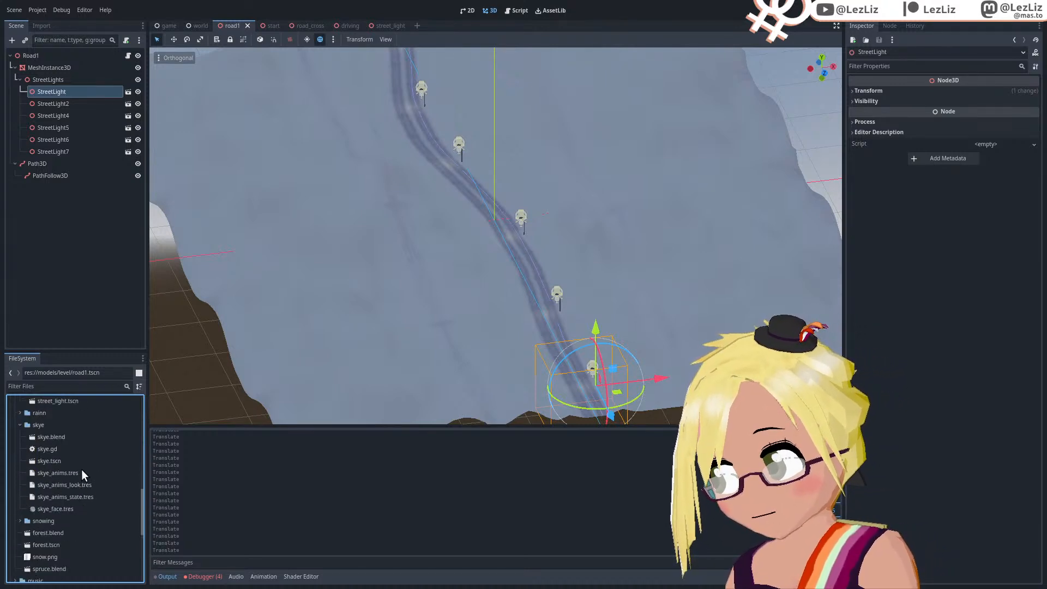
double_click(57, 461)
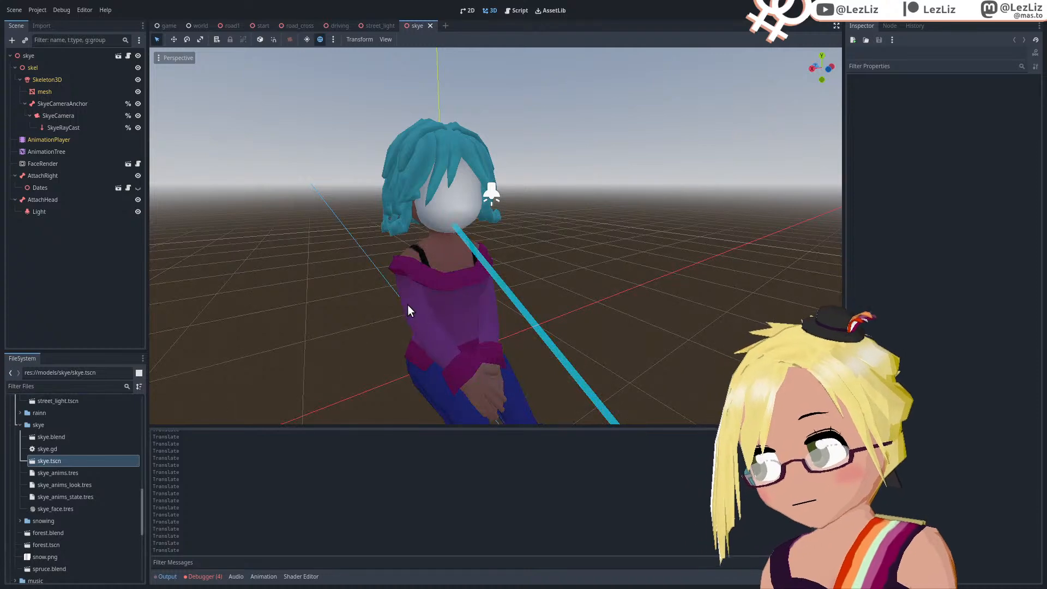
middle_drag(444, 312, 539, 231)
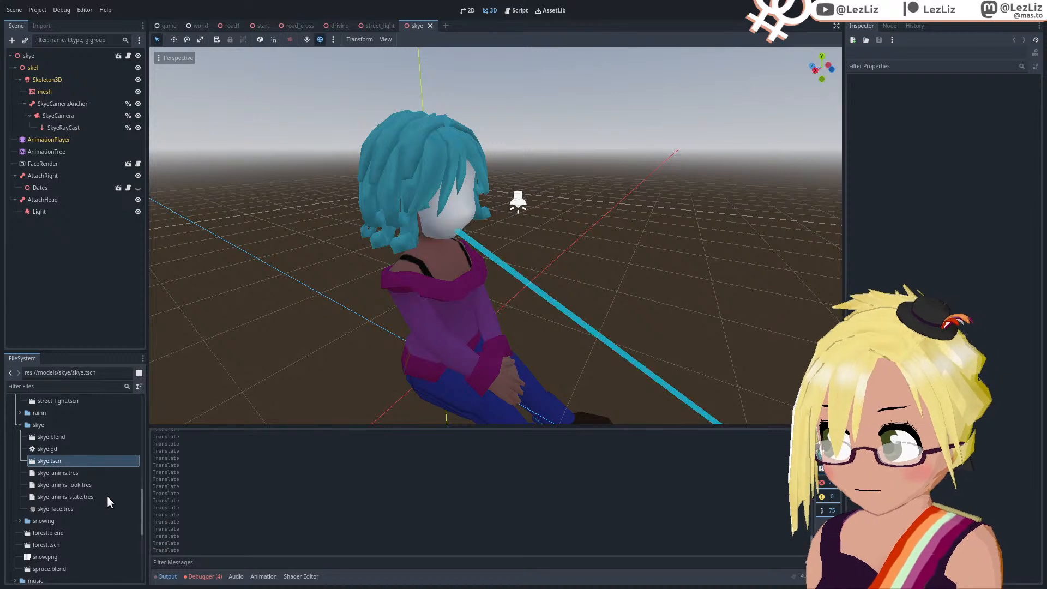
Step: Open the driving.tscn scene from scenes/driving and examine the car and the placement of its lights
scroll(107, 495, up, 3)
scroll(107, 496, up, 2)
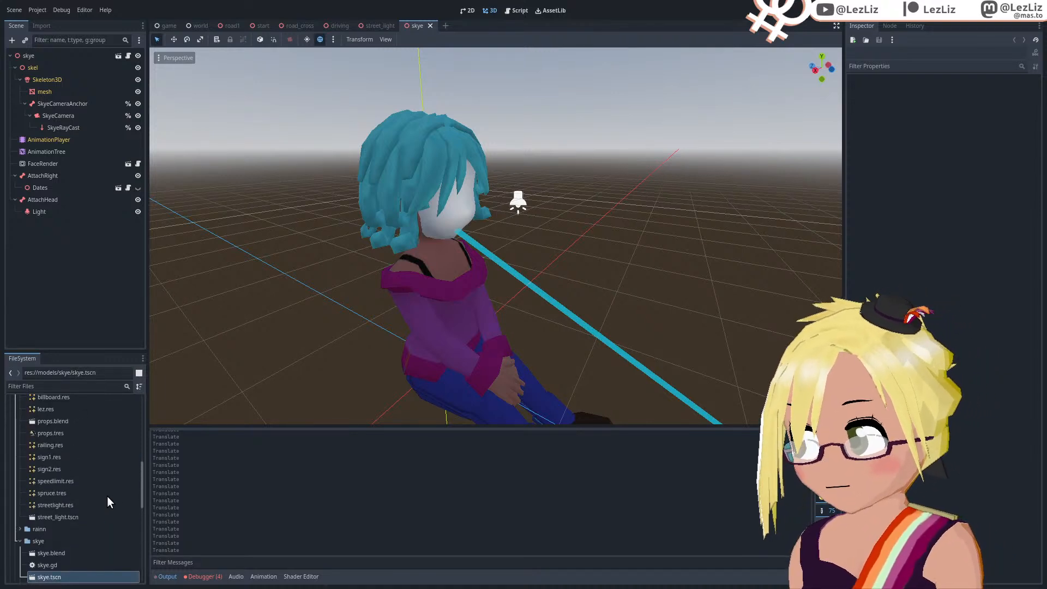
scroll(93, 506, up, 5)
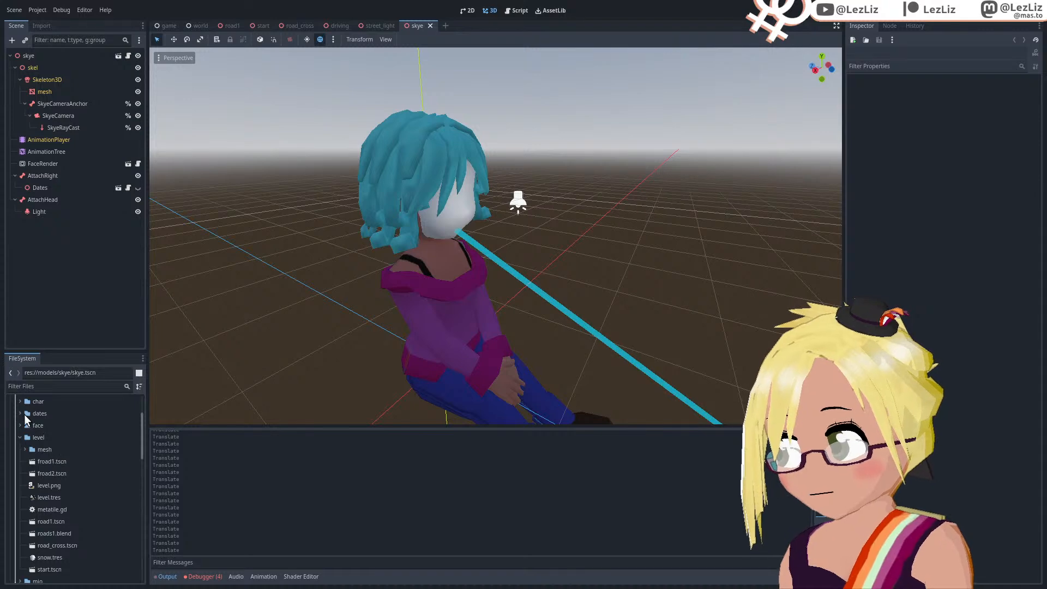
scroll(67, 463, down, 10)
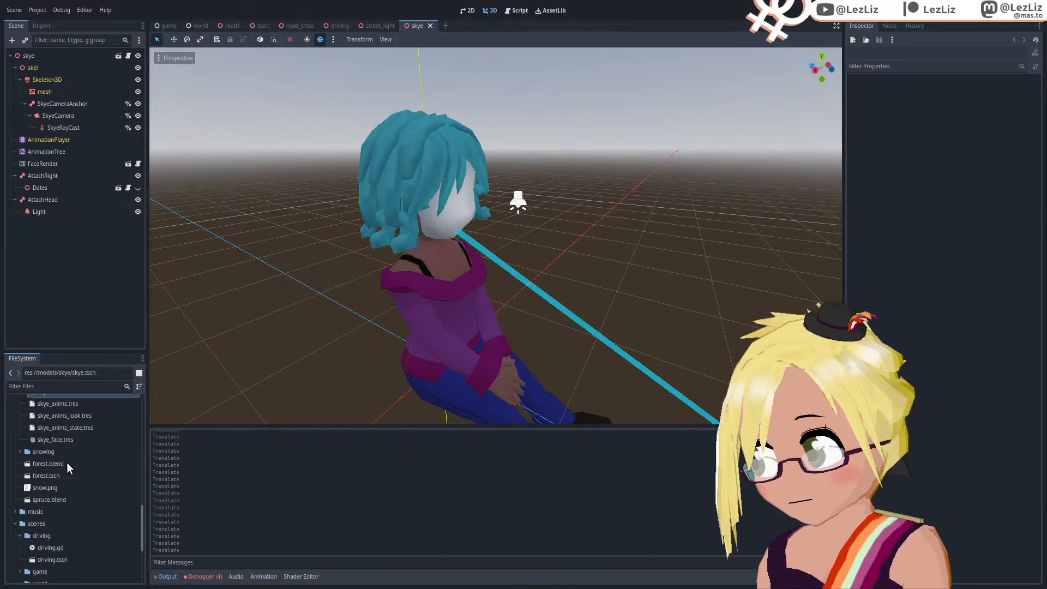
double_click(64, 488)
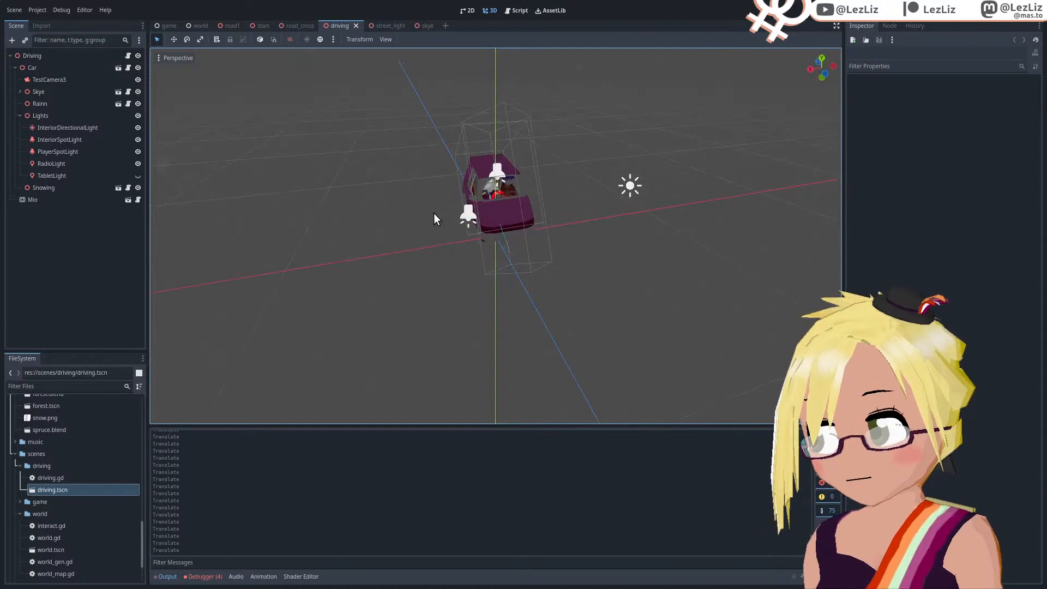
middle_drag(433, 219, 579, 252)
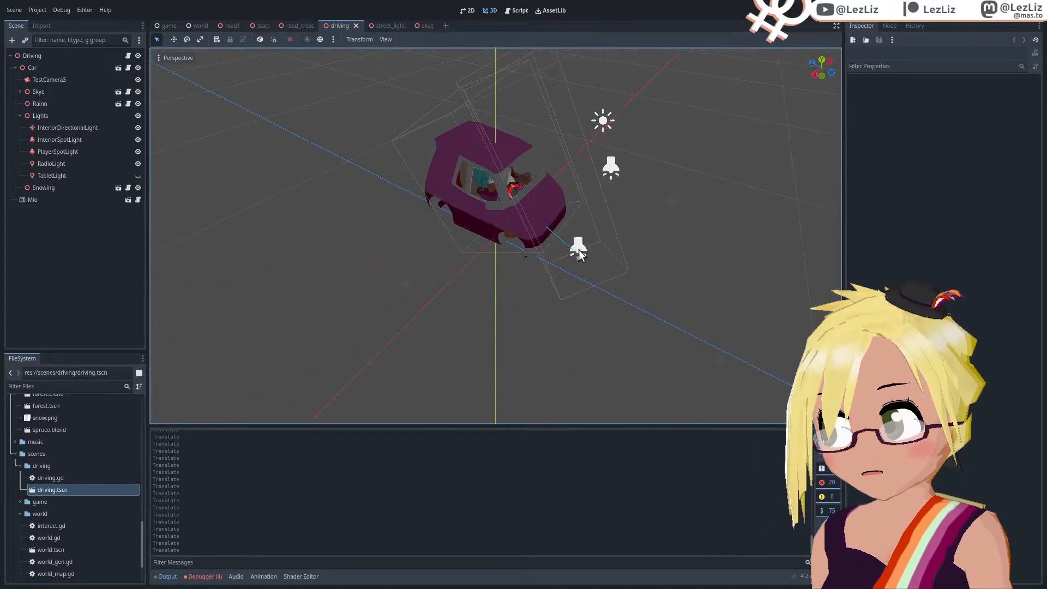
middle_drag(610, 137, 650, 158)
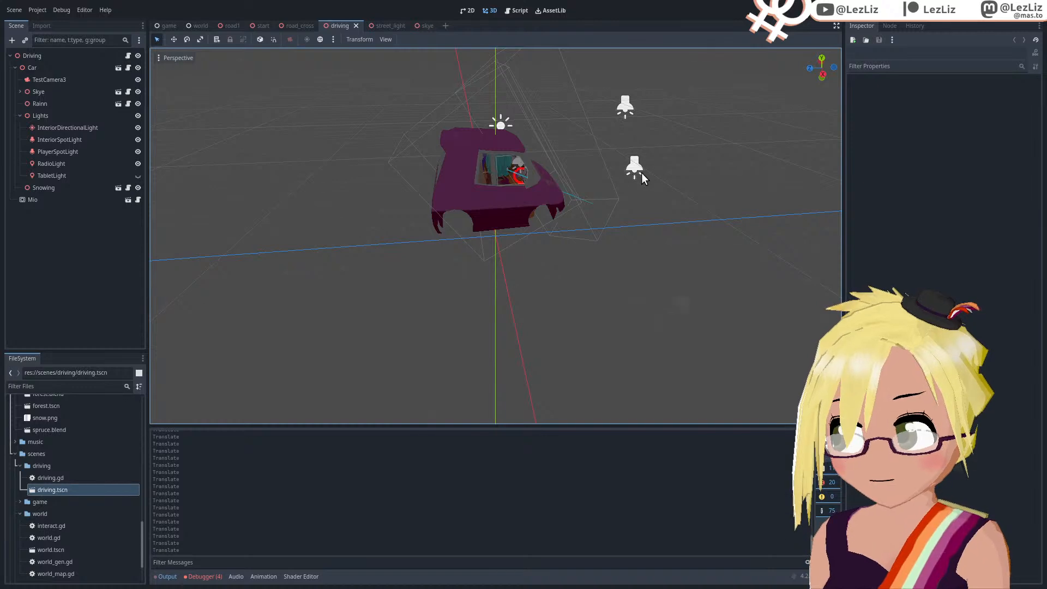
middle_drag(642, 172, 473, 142)
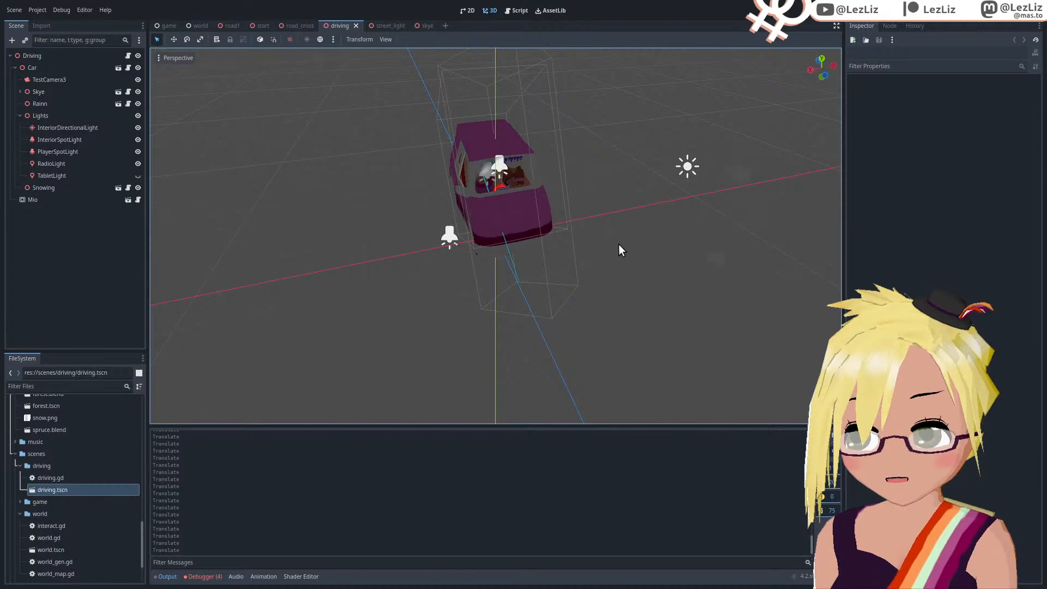
middle_drag(618, 244, 694, 261)
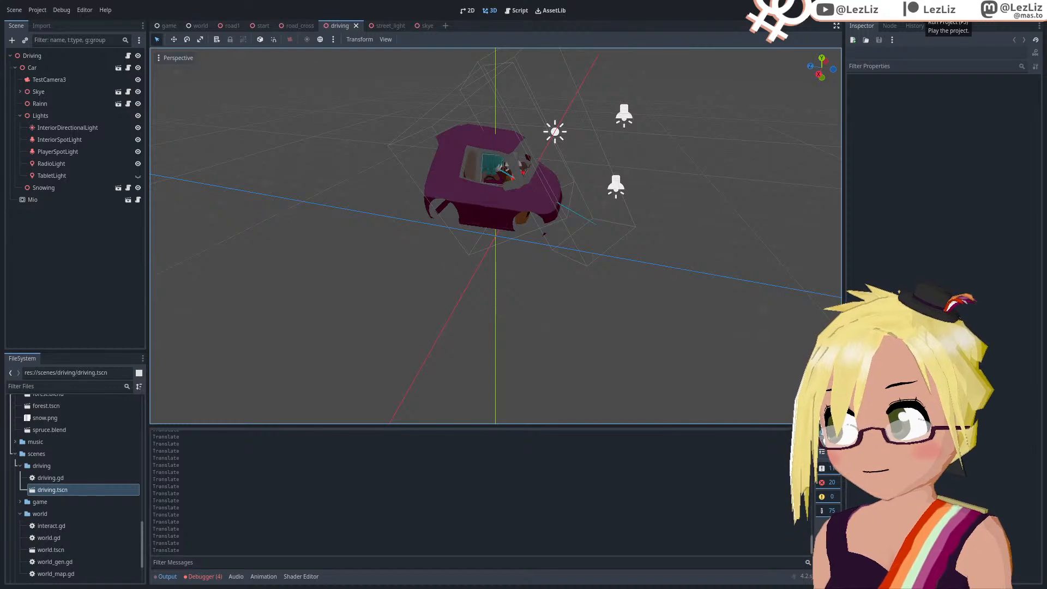
middle_drag(486, 244, 551, 210)
scroll(552, 210, up, 3)
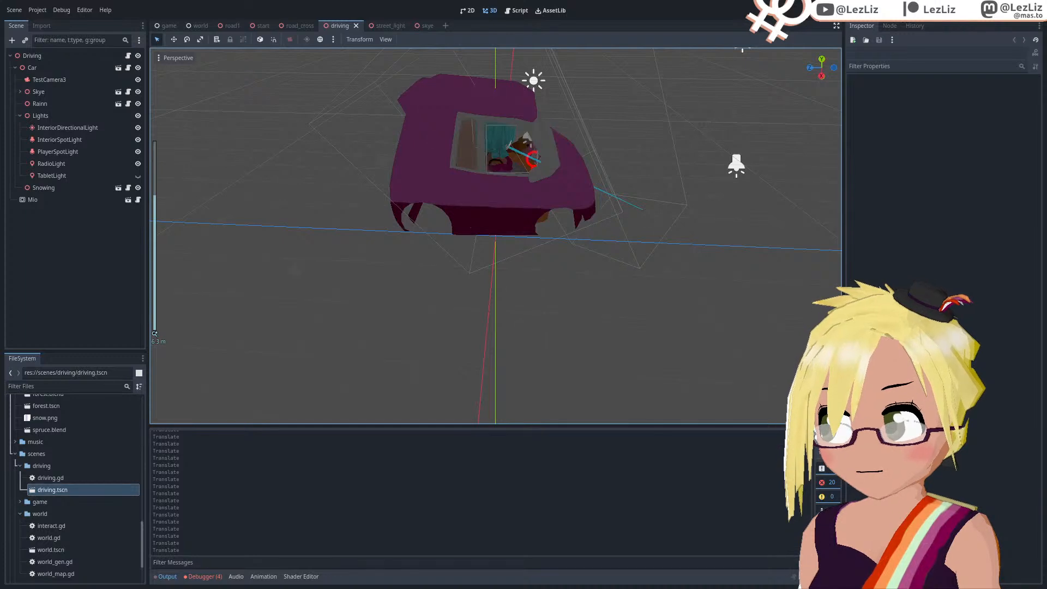
Step: Test-run the driving scene from a loaded game in a maximized window to check the street lights along the road, and close it
key(F6)
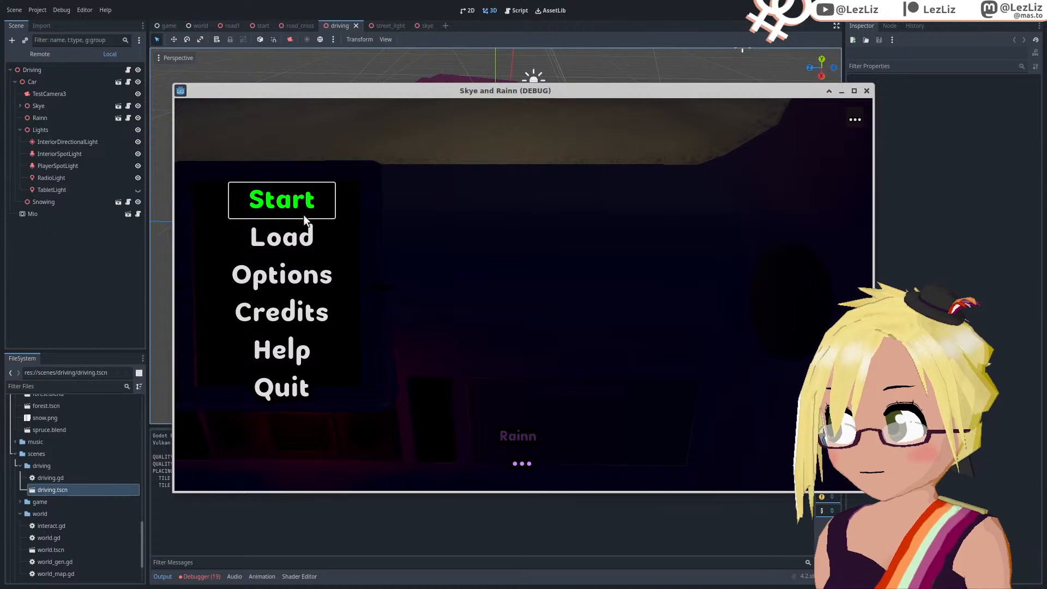
click(297, 236)
click(446, 221)
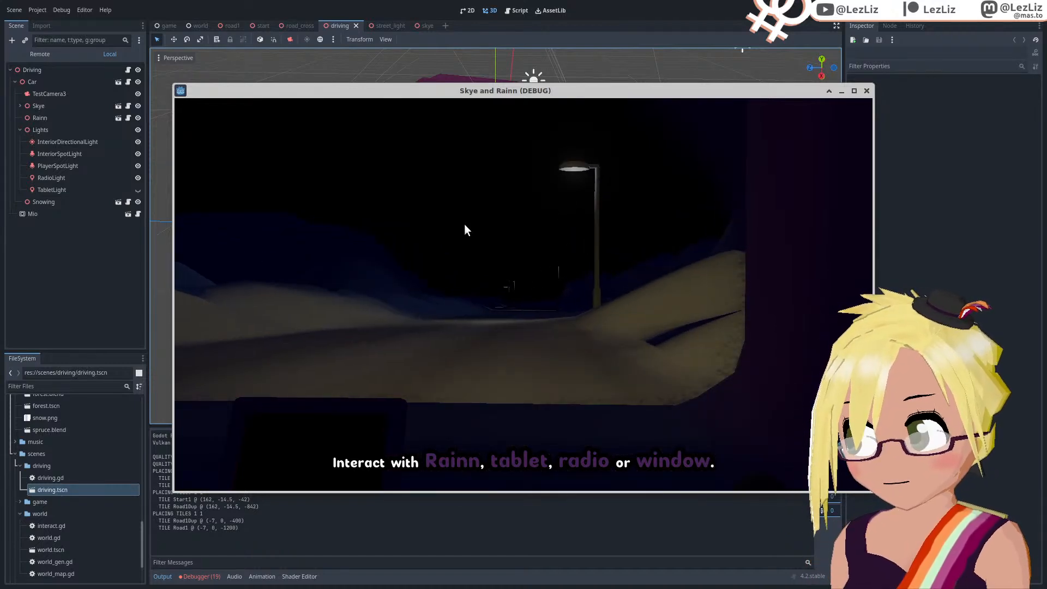
click(854, 90)
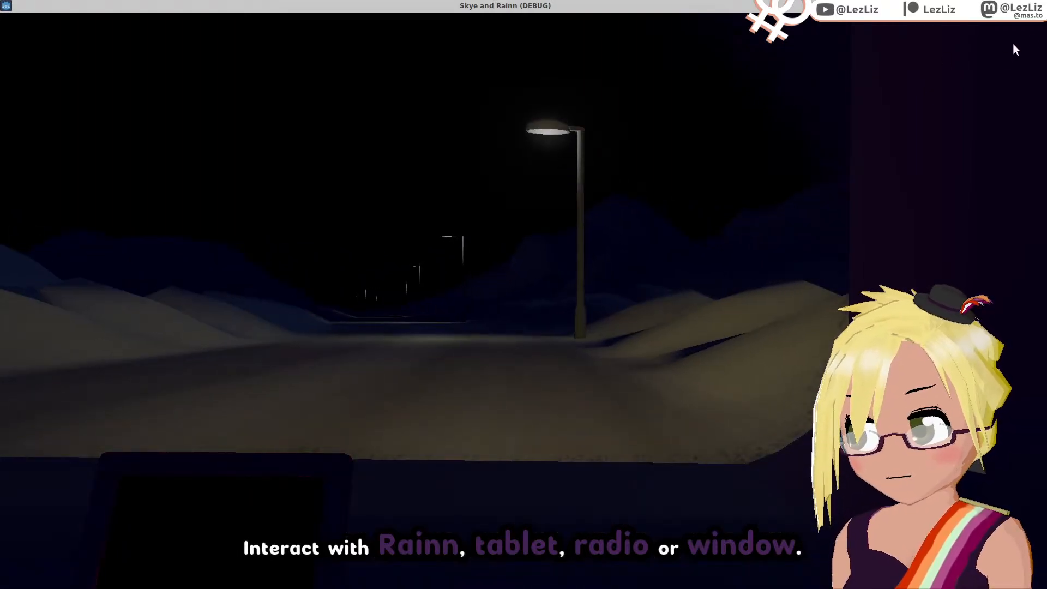
click(1040, 6)
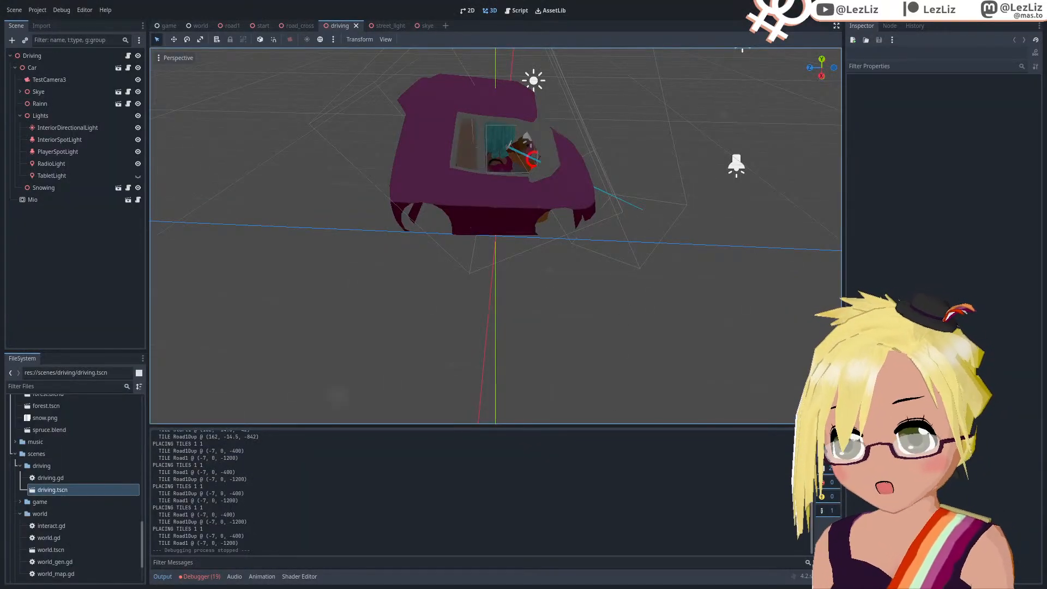
Step: Switch to Blender and examine the streetlight model in props.blend
key(alt+Tab)
middle_drag(570, 321, 602, 332)
scroll(561, 317, up, 2)
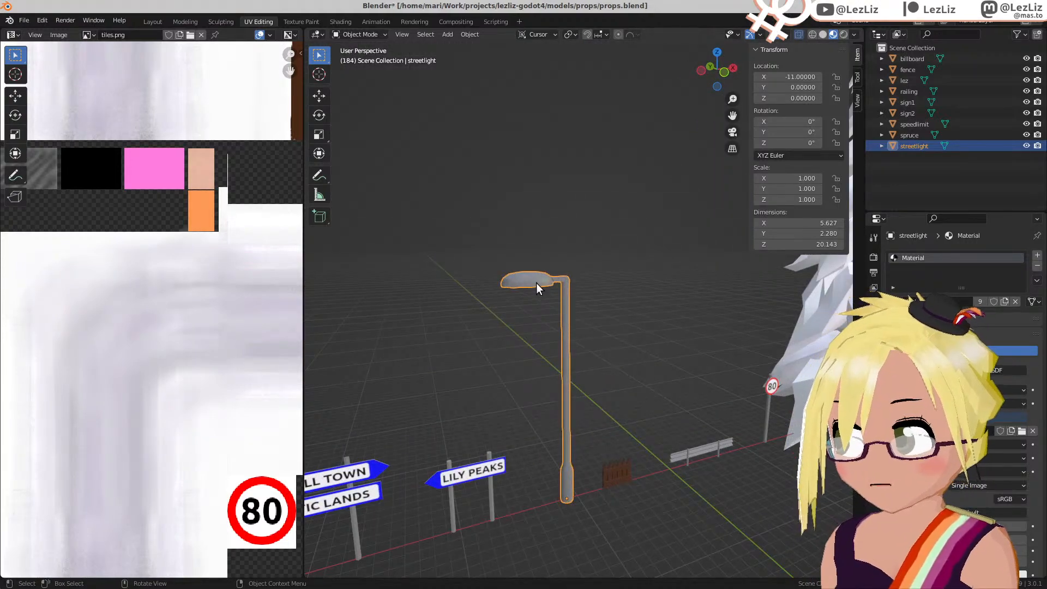
Step: Select only the streetlight's lamp head in Edit Mode, rotate it about -12.6° around the X axis, and save props.blend
scroll(536, 287, up, 4)
key(Tab)
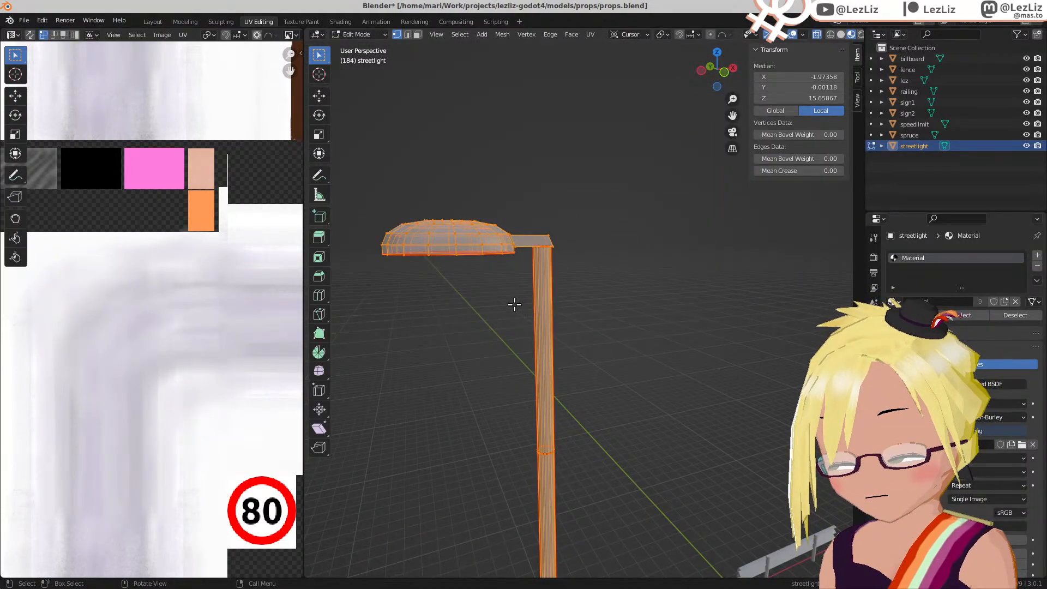
key(alt+a)
key(l)
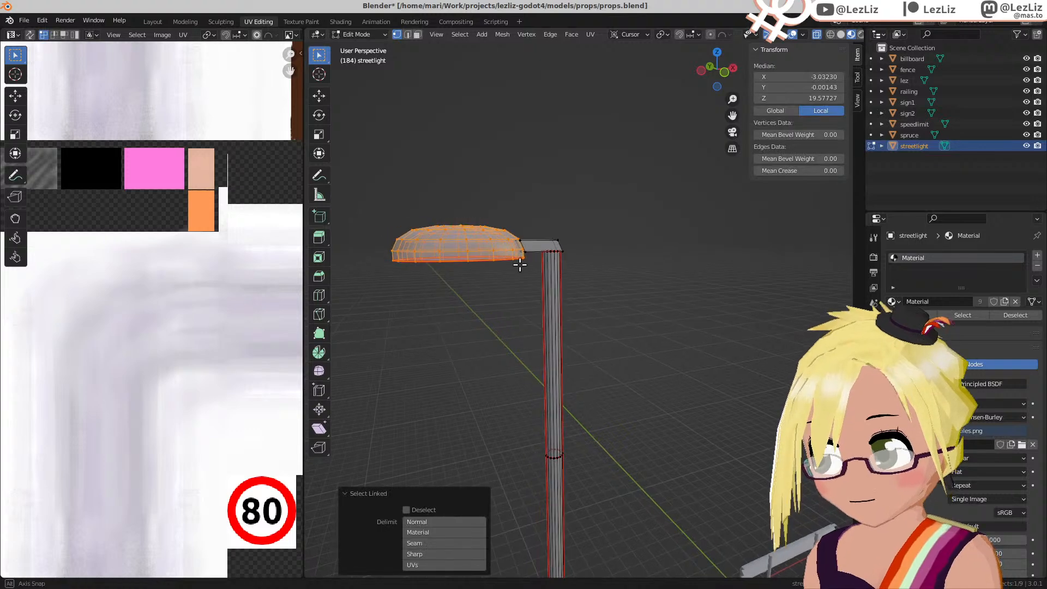
middle_drag(518, 262, 581, 271)
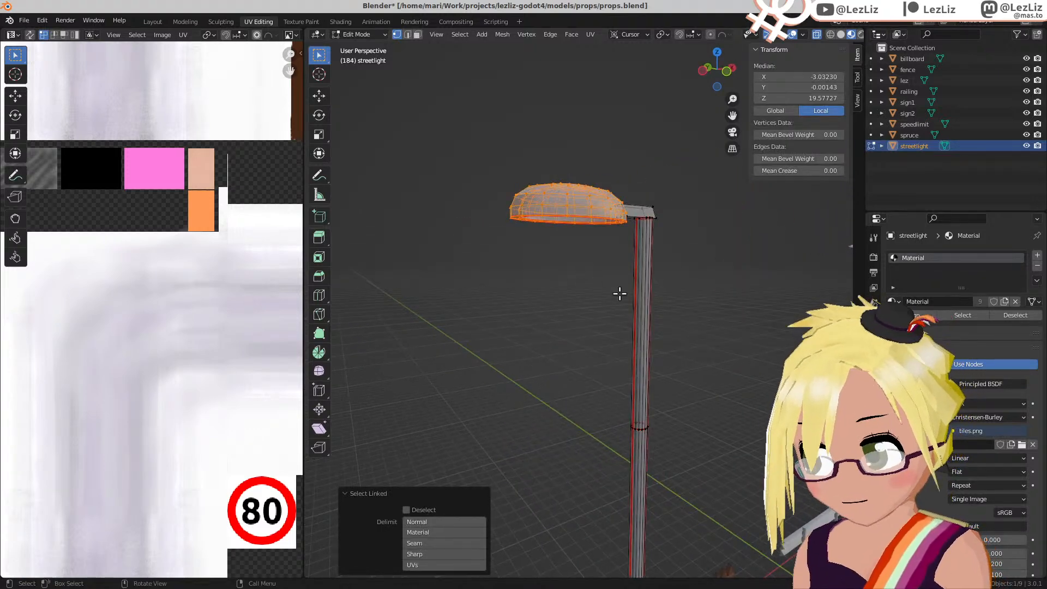
key(r)
key(x)
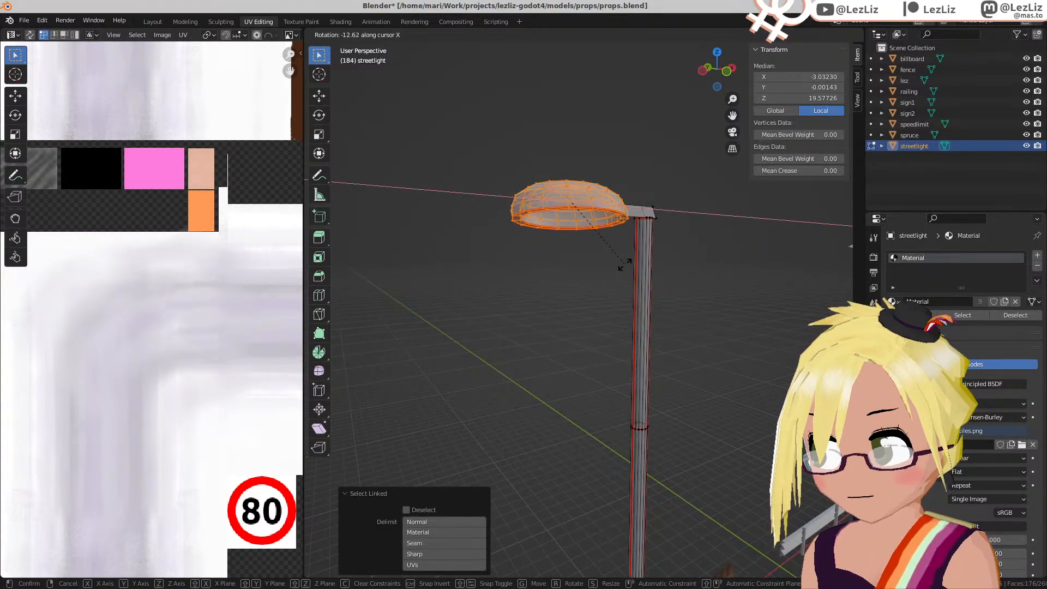
click(625, 264)
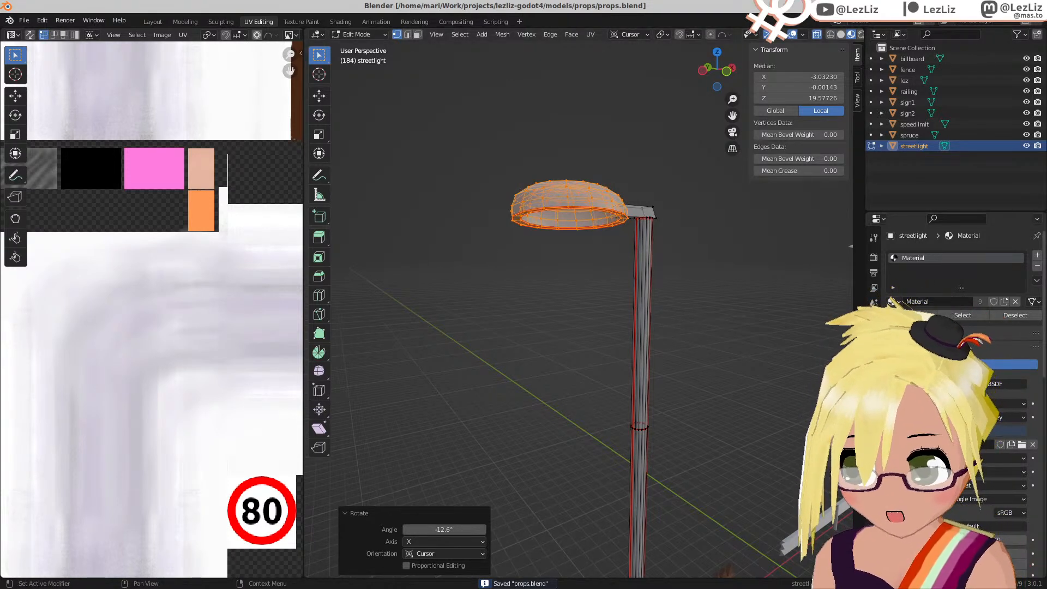
Step: Switch to Godot, run the game and open its list of saved games to test the tilted streetlight head
key(alt+Tab)
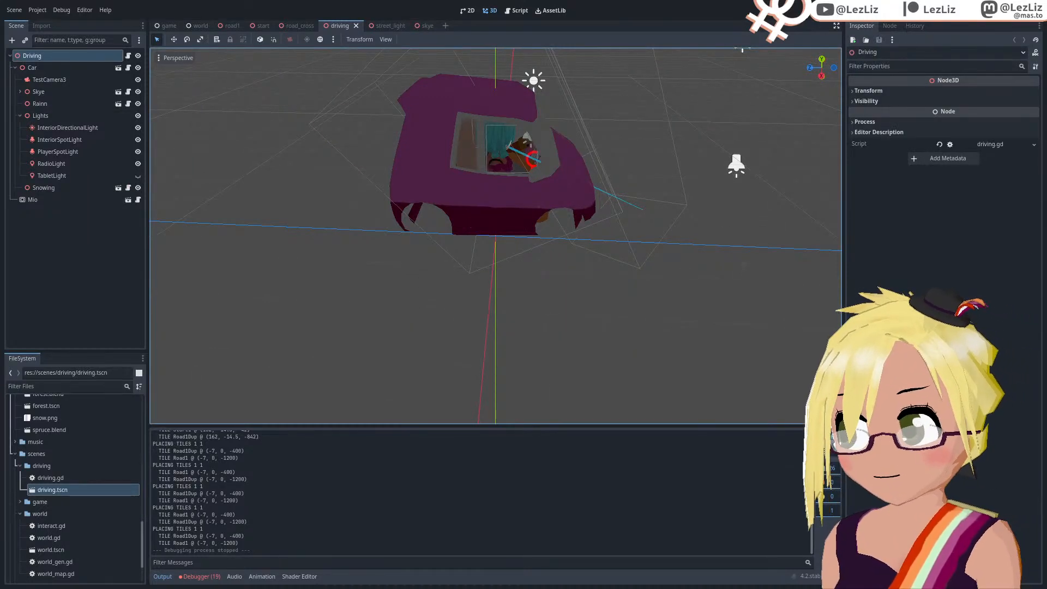
click(894, 10)
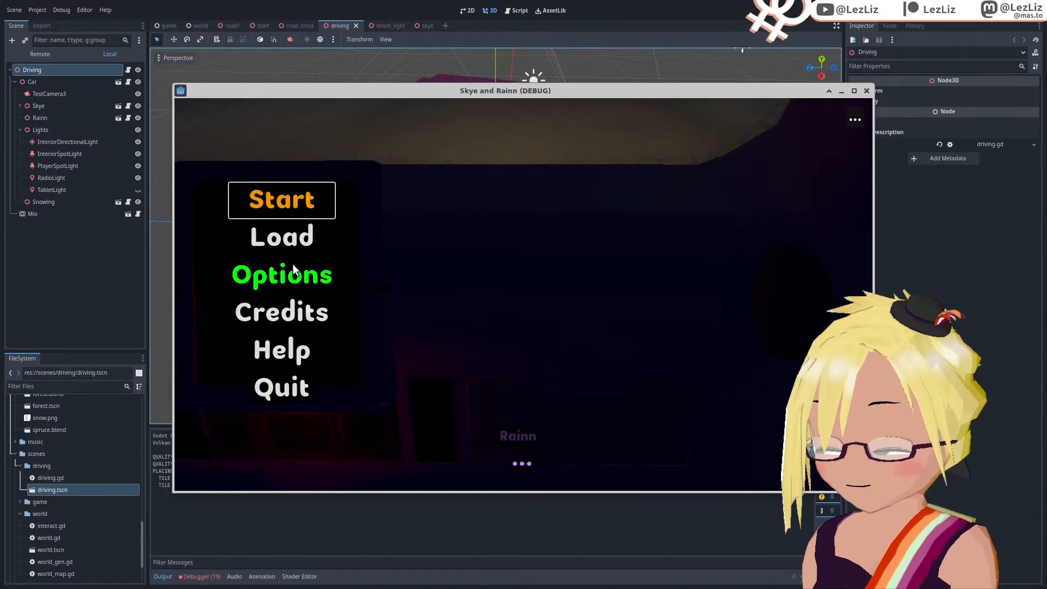
click(283, 240)
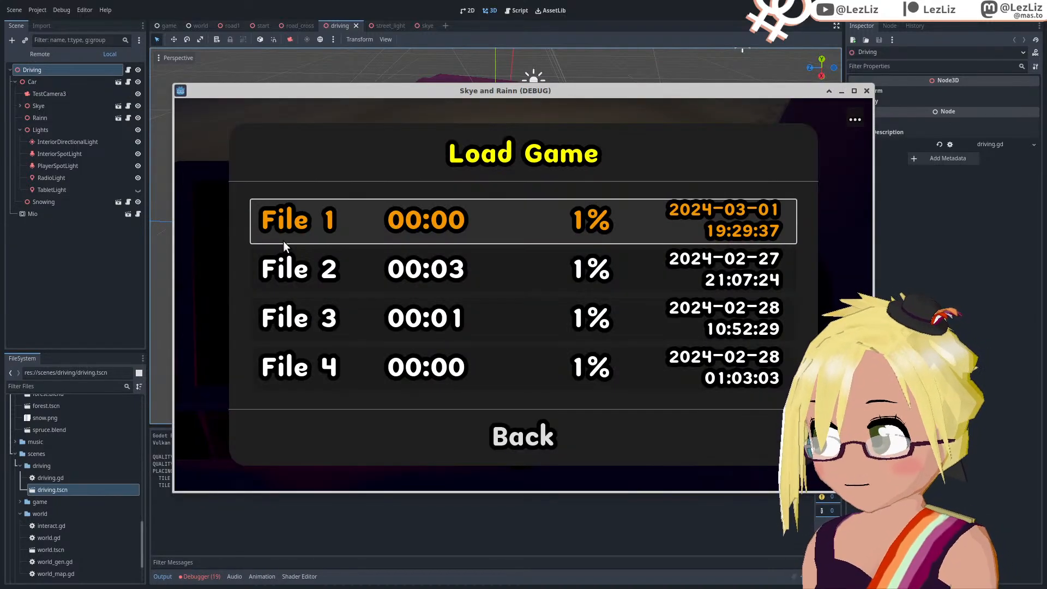
Step: Load the File 1 save in the running game, watch the street lights along the road, and close the game
click(371, 222)
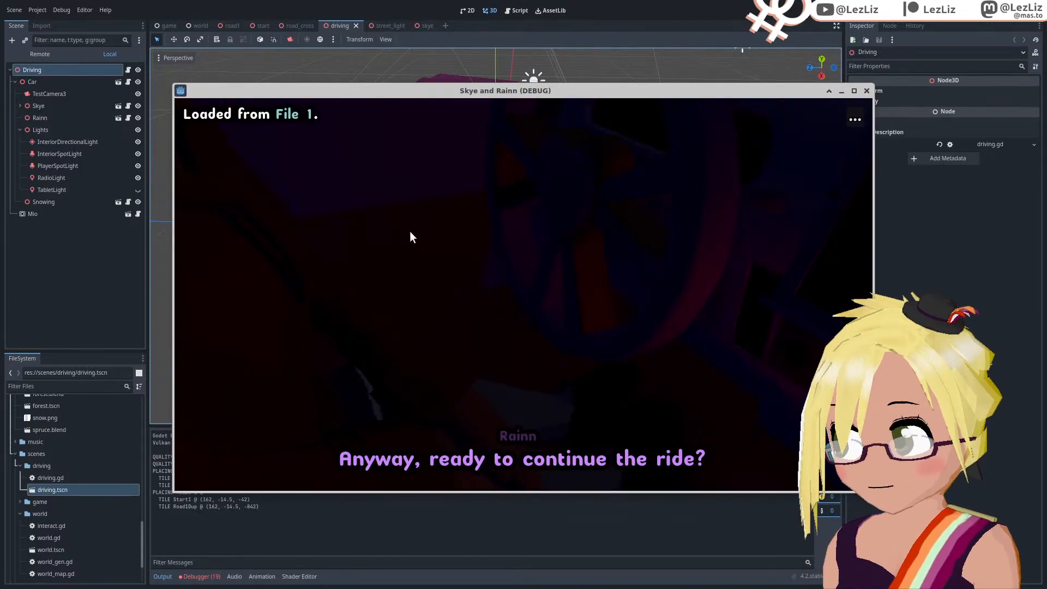
click(410, 231)
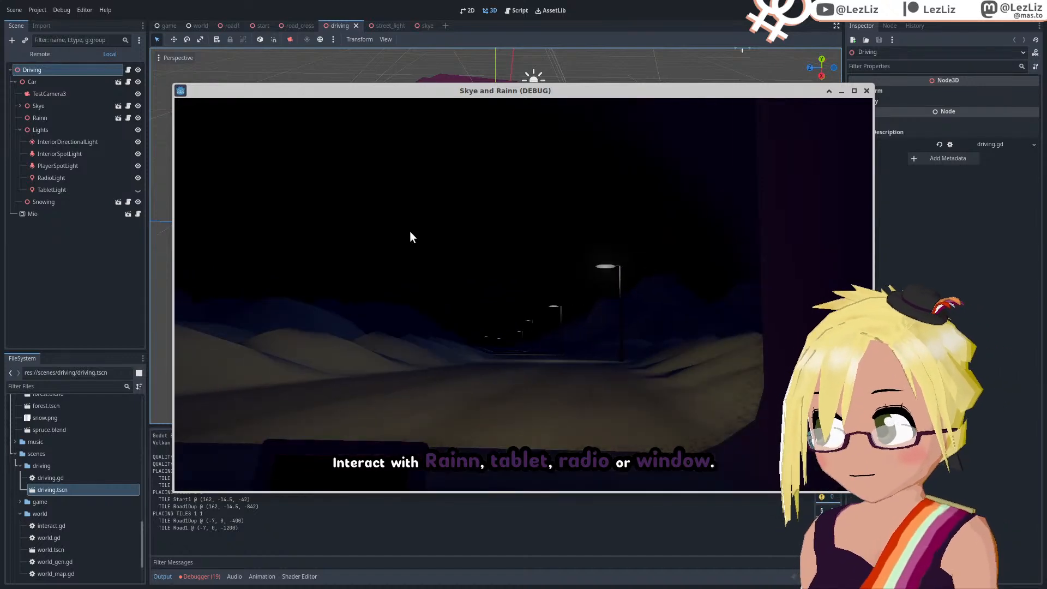
click(866, 91)
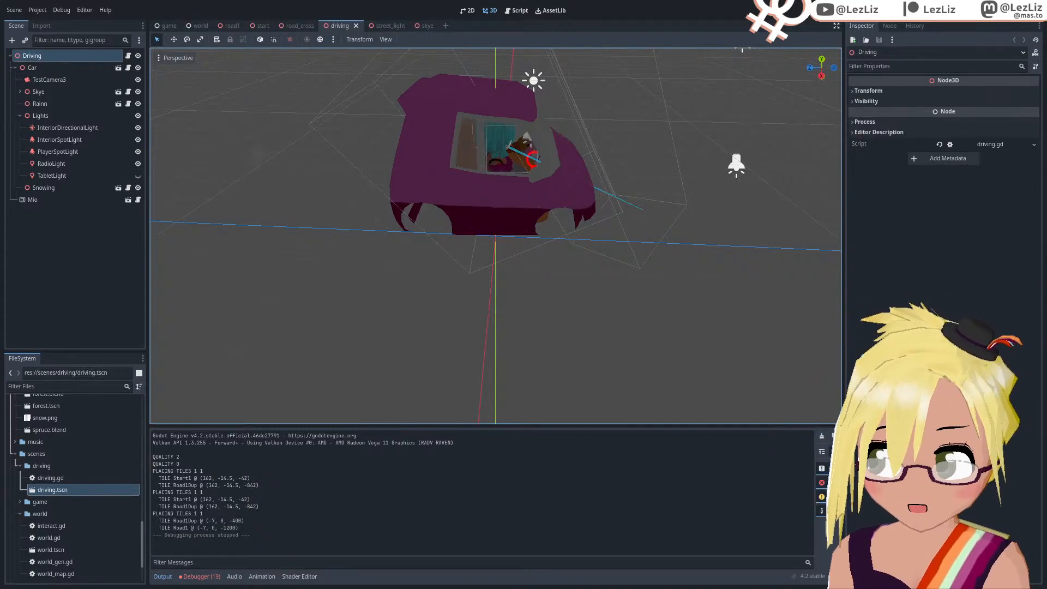
Step: Switch to Blender and rotate the street light's selected lamp head about -5° around the cursor's X axis
key(alt+Tab)
middle_drag(650, 275, 626, 279)
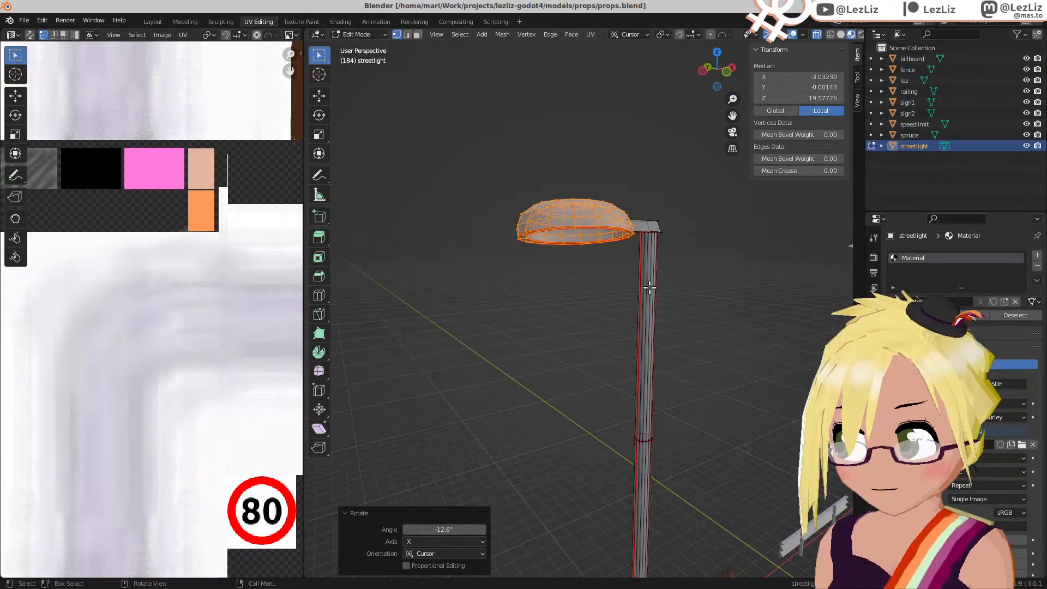
key(r)
key(x)
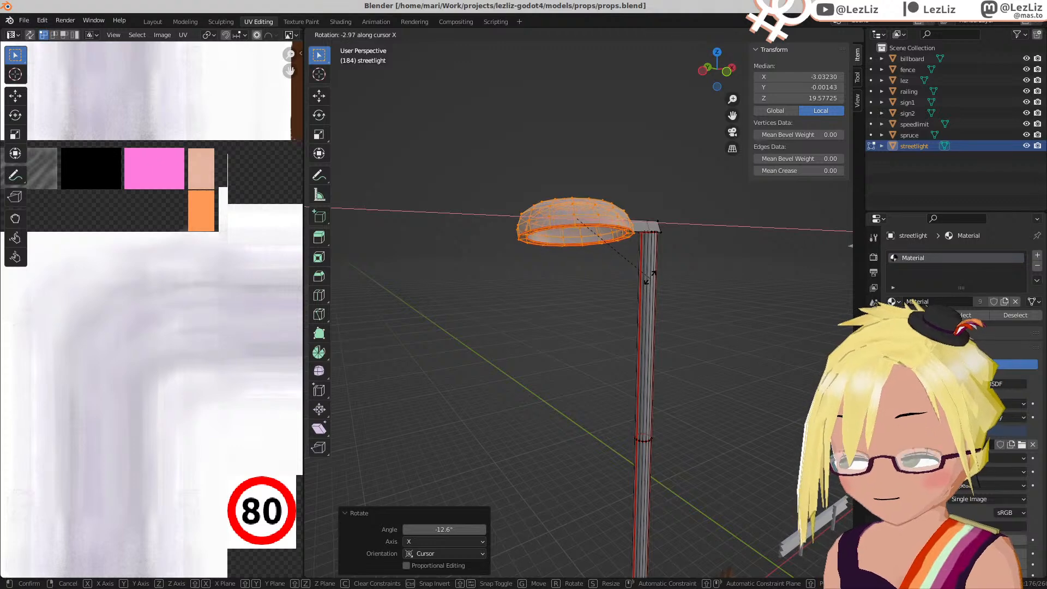
click(649, 273)
key(Tab)
Step: Duplicate the street light in the top view and place the copy 8 units along Y from the original
scroll(649, 276, down, 6)
middle_drag(647, 304, 589, 320)
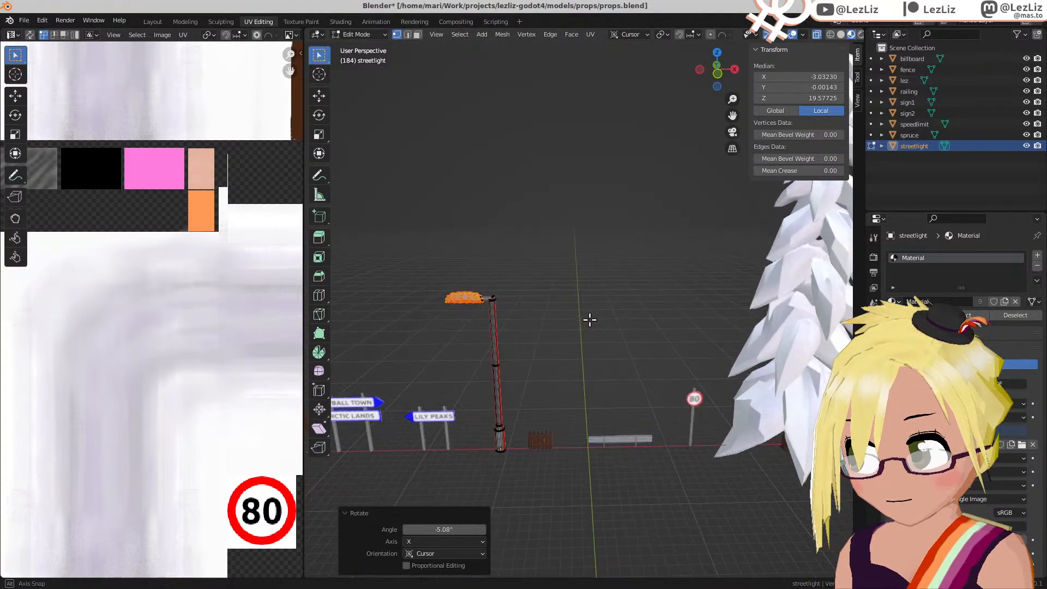
key(KP_7)
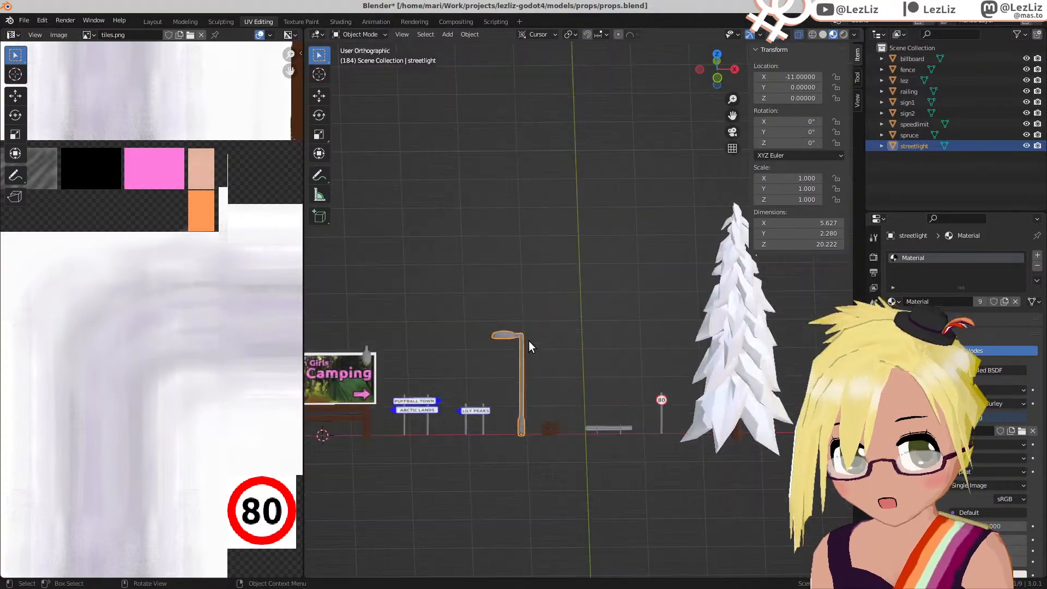
scroll(520, 456, up, 2)
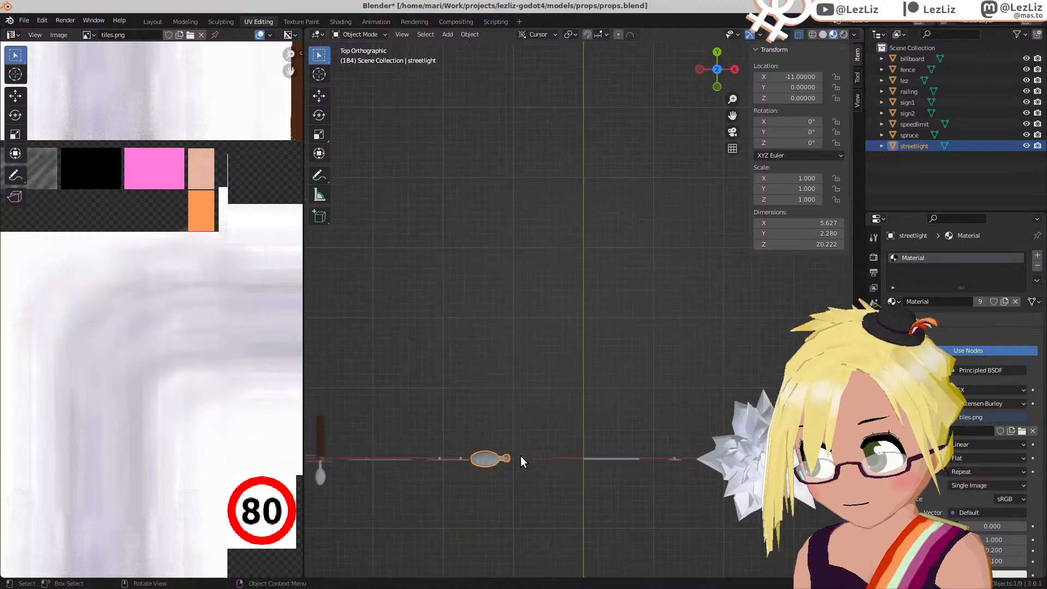
shift+middle_drag(495, 476, 627, 407)
scroll(627, 407, up, 1)
key(shift+d)
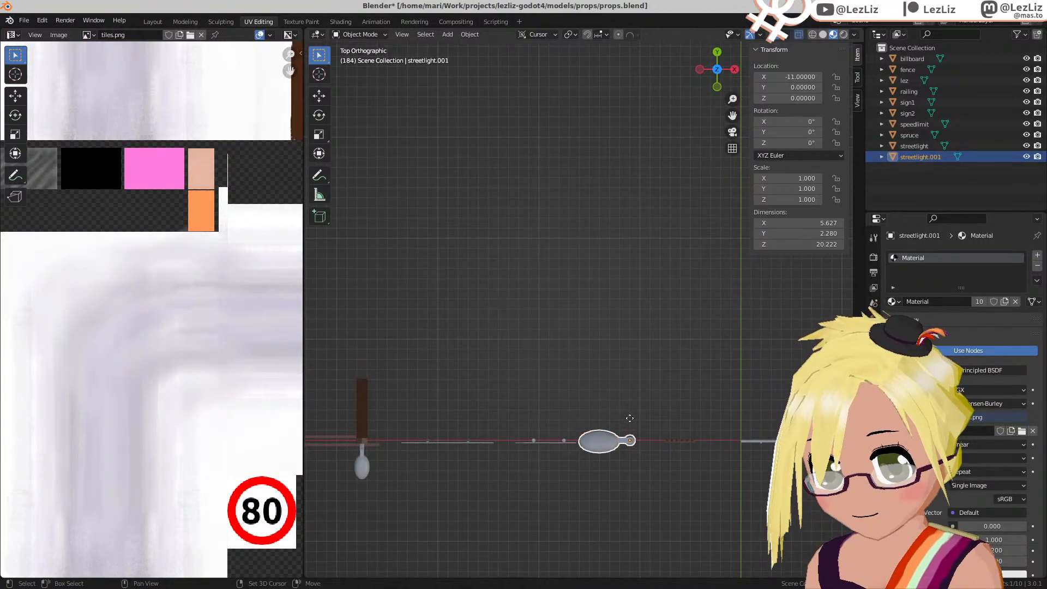
click(627, 344)
Step: Rotate the lamp head of the duplicated street light about 45° around the cursor's X axis
middle_drag(627, 345, 596, 327)
scroll(596, 327, up, 2)
key(Tab)
middle_drag(493, 315, 639, 313)
scroll(557, 312, up, 2)
key(r)
key(x)
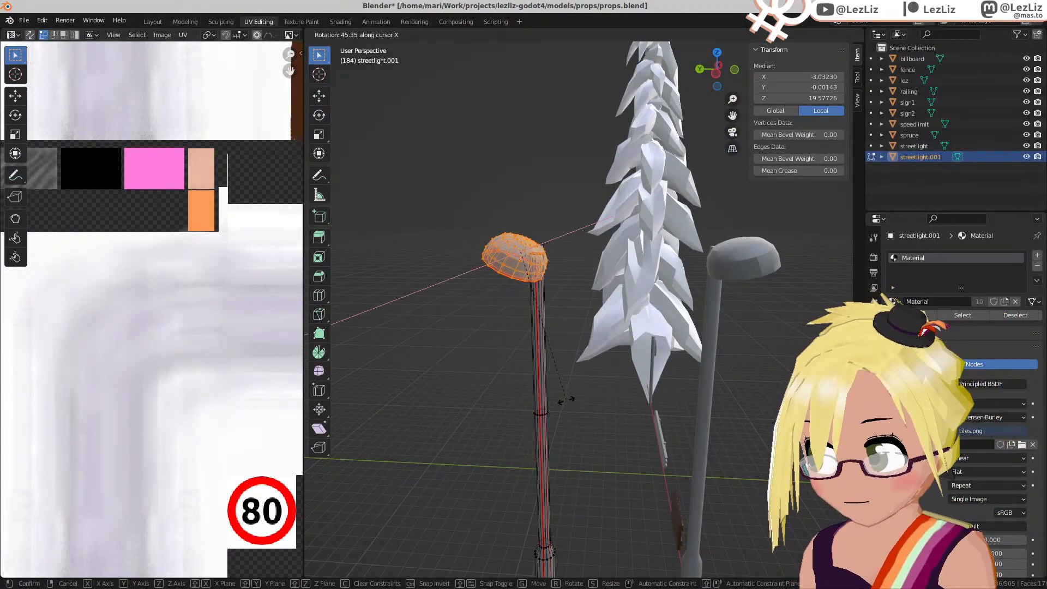
click(566, 399)
scroll(569, 394, down, 2)
key(Tab)
middle_drag(593, 390, 568, 372)
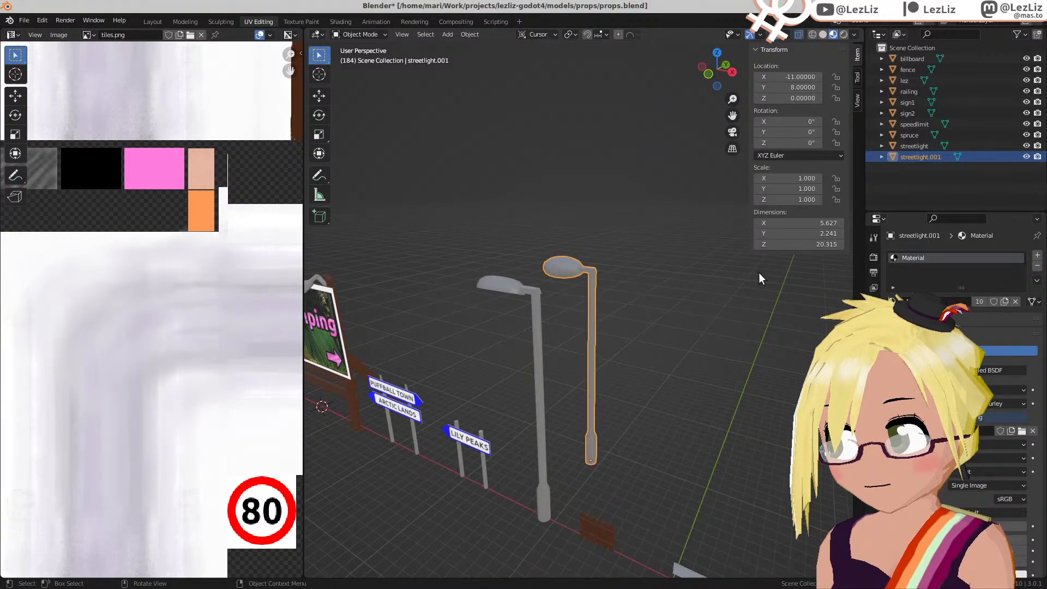
Step: Rename the duplicated street light object as streetlight1 and save props.blend
double_click(924, 157)
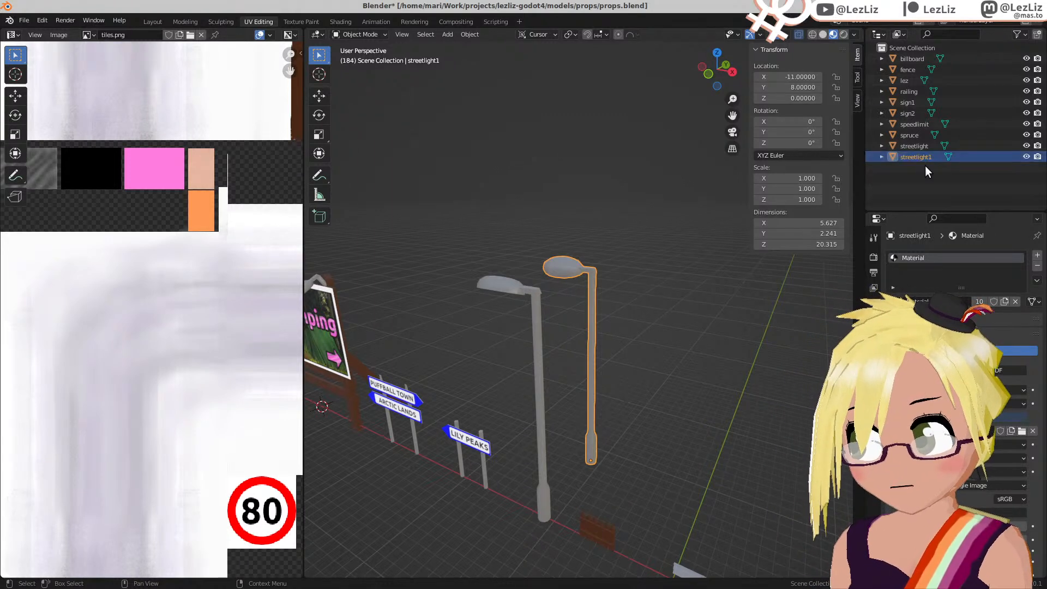
key(ctrl+s)
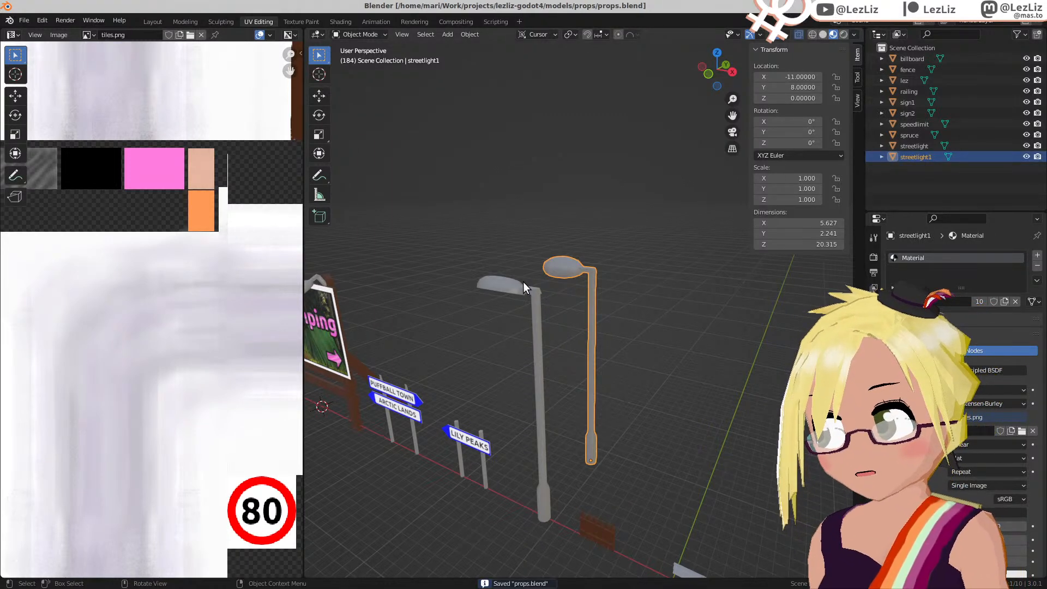
middle_drag(543, 332, 516, 332)
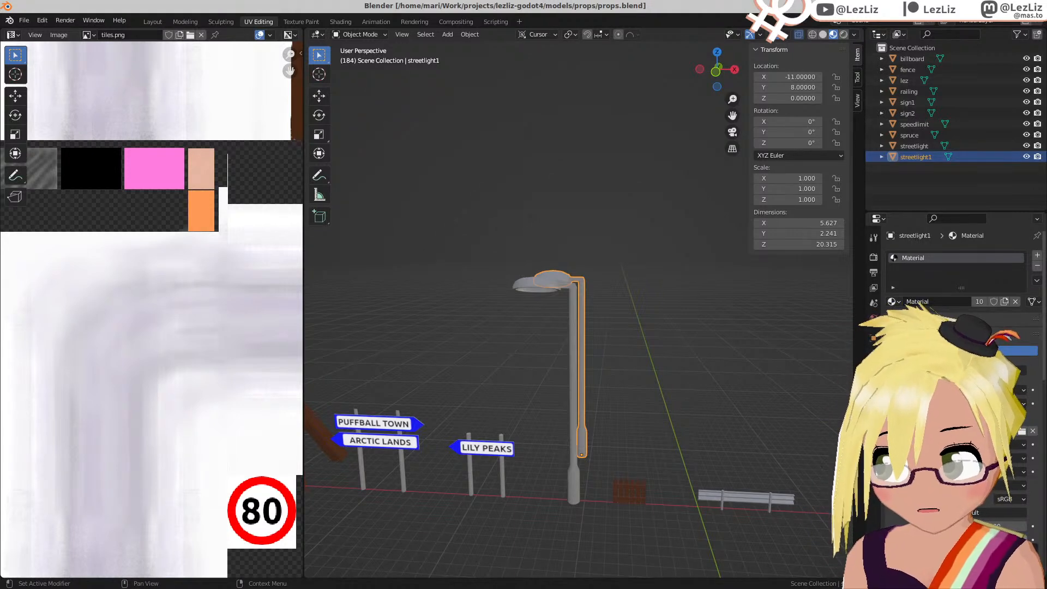
Step: Switch to Godot, run the game from the File 1 save to check the roadside street lights, and close it
key(alt+Tab)
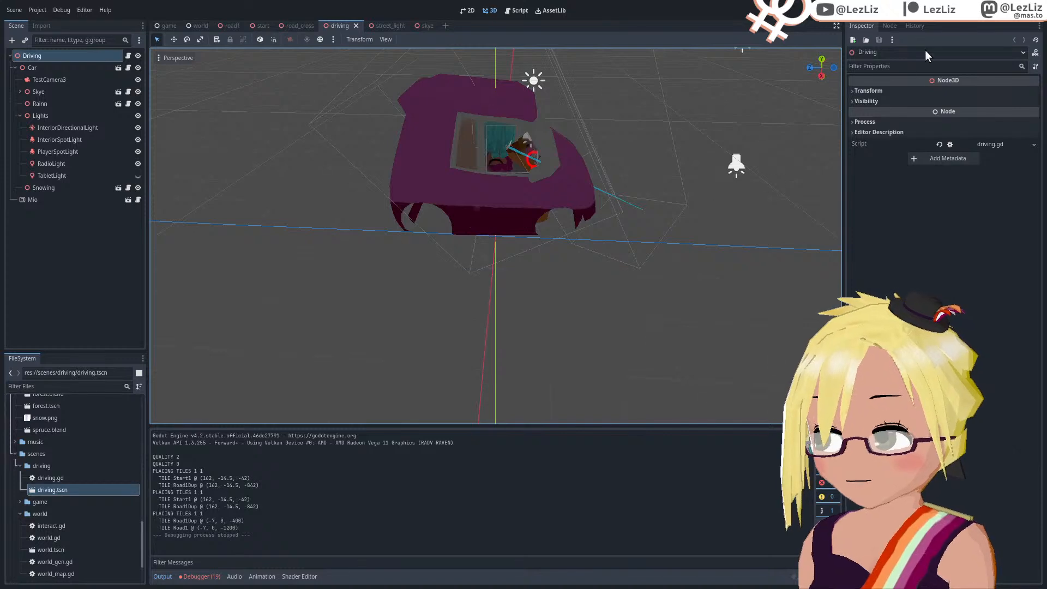
key(F6)
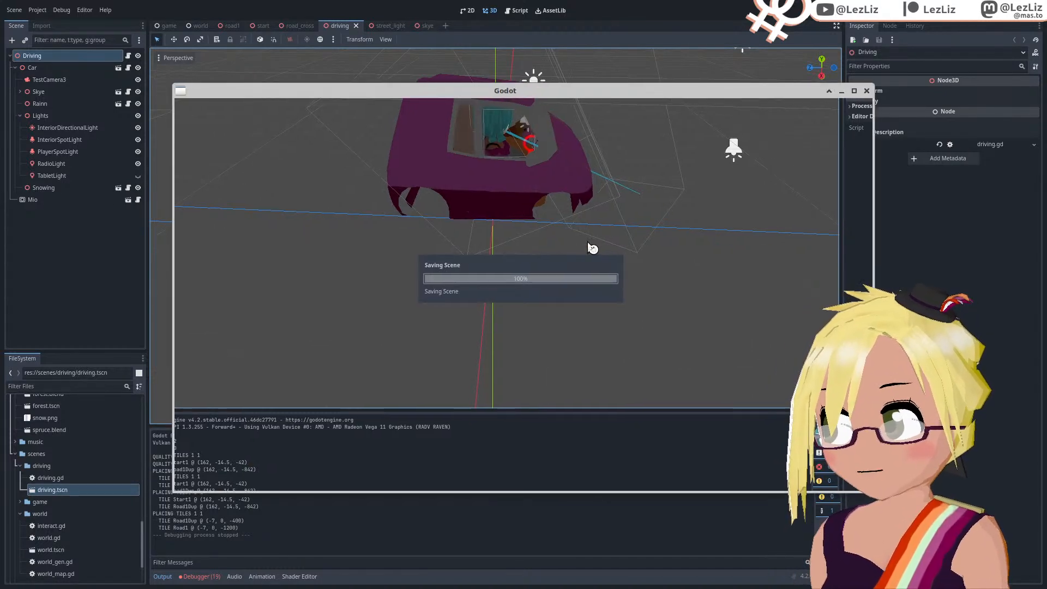
key(Down)
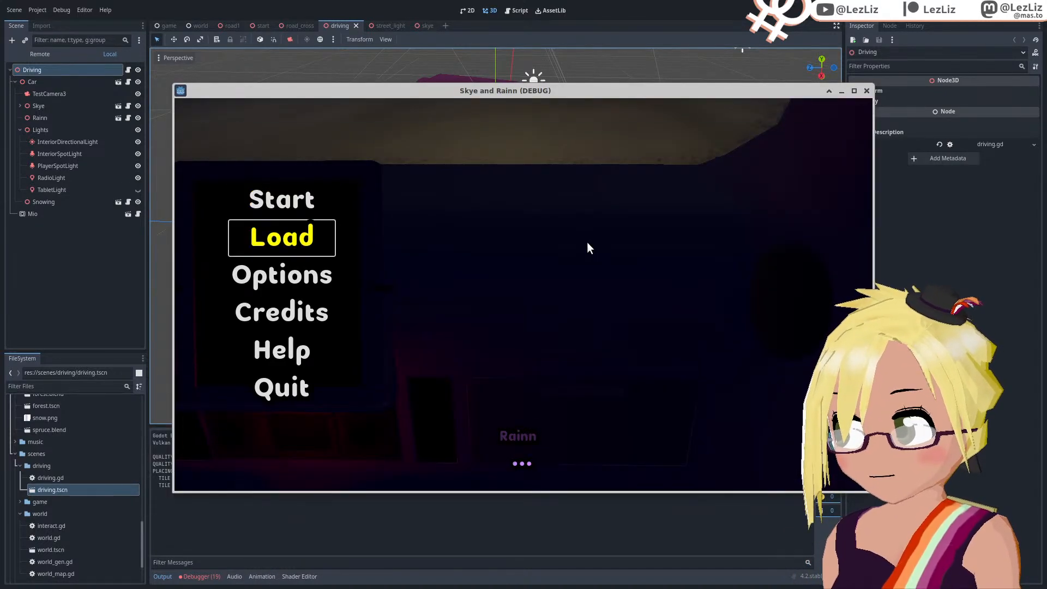
key(Return)
key(Return)
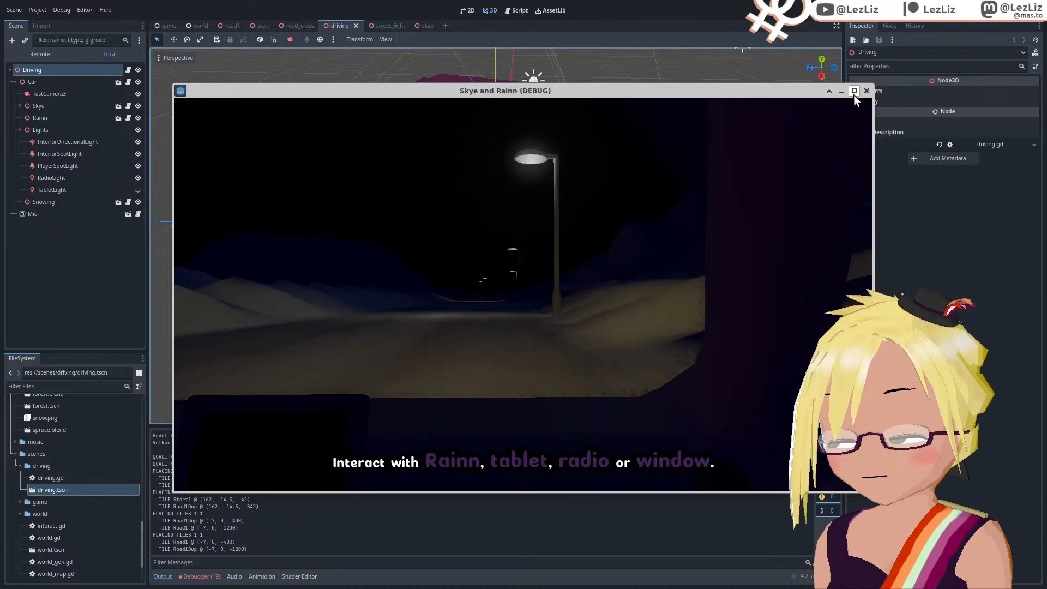
click(866, 91)
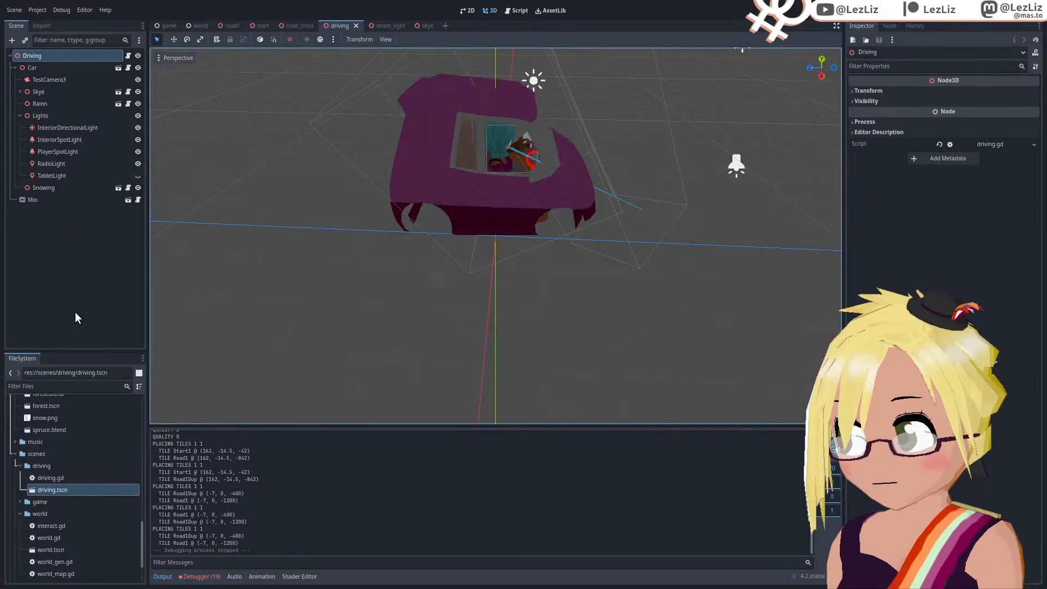
Step: Open the road1.tscn scene from the project's level models folder
scroll(85, 489, up, 7)
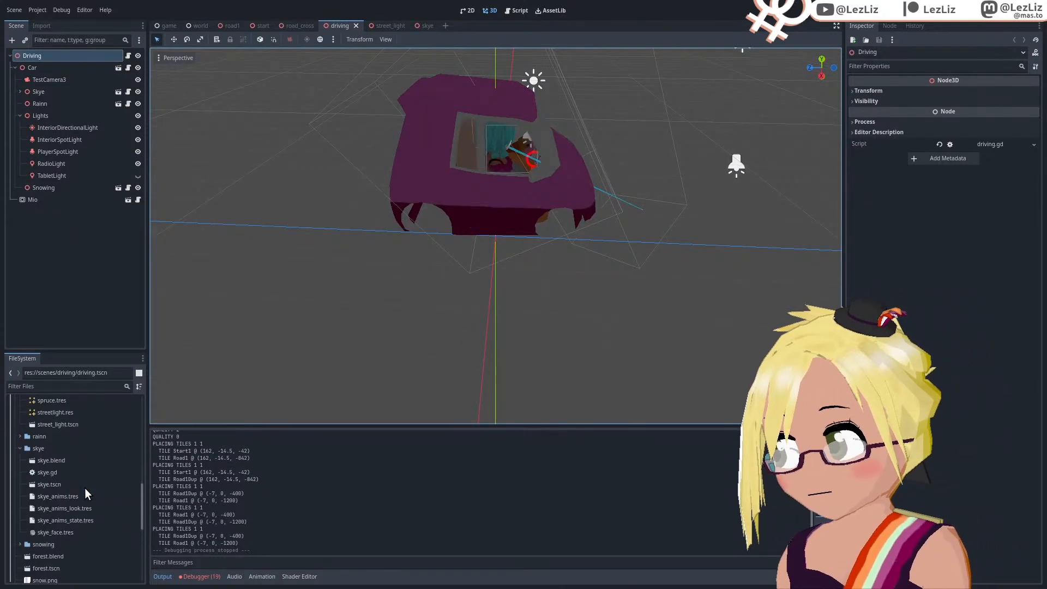
scroll(85, 489, up, 3)
scroll(84, 488, up, 5)
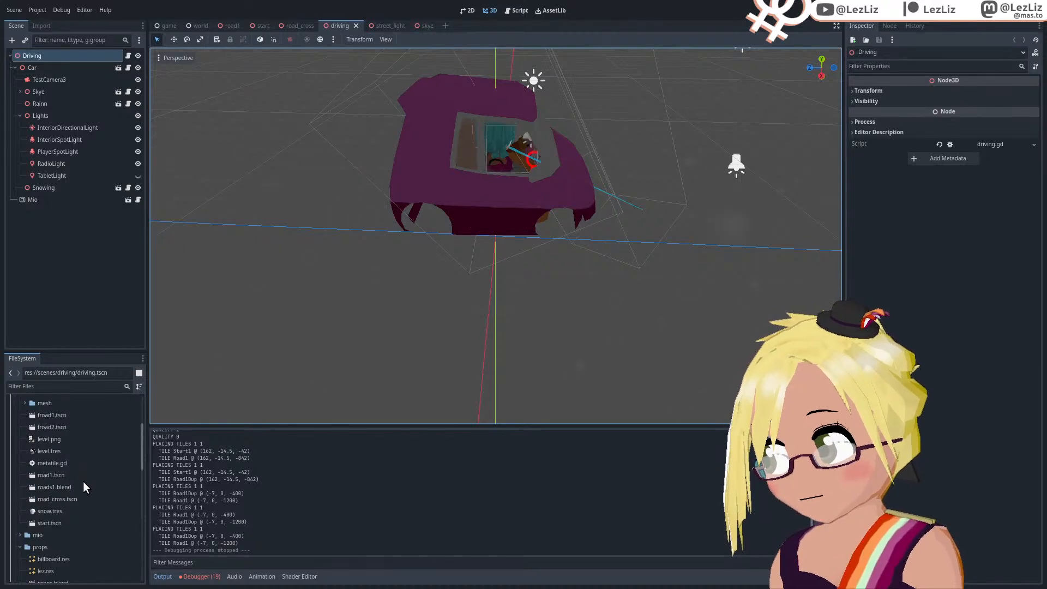
double_click(60, 473)
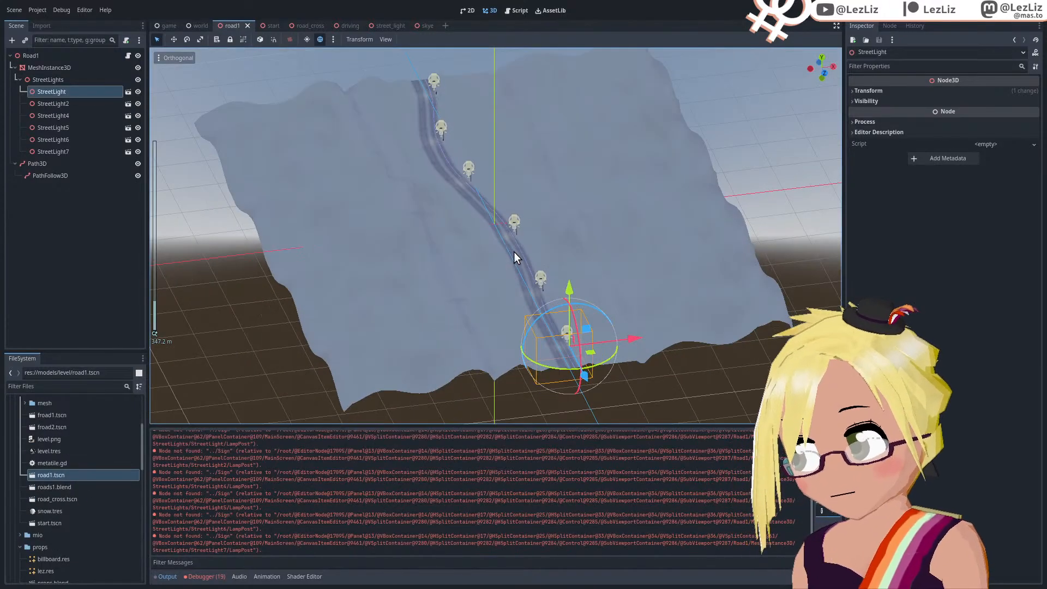
Step: Examine the spacing and placement of the street lights along the Road1 road from above and up close
key(KP_7)
scroll(525, 184, up, 3)
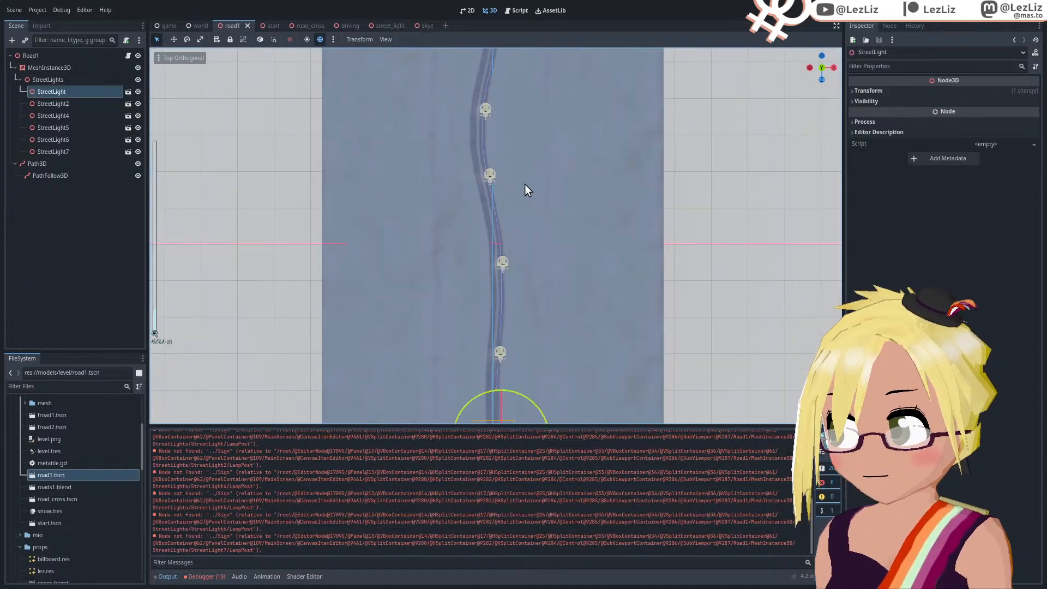
key(KP_7)
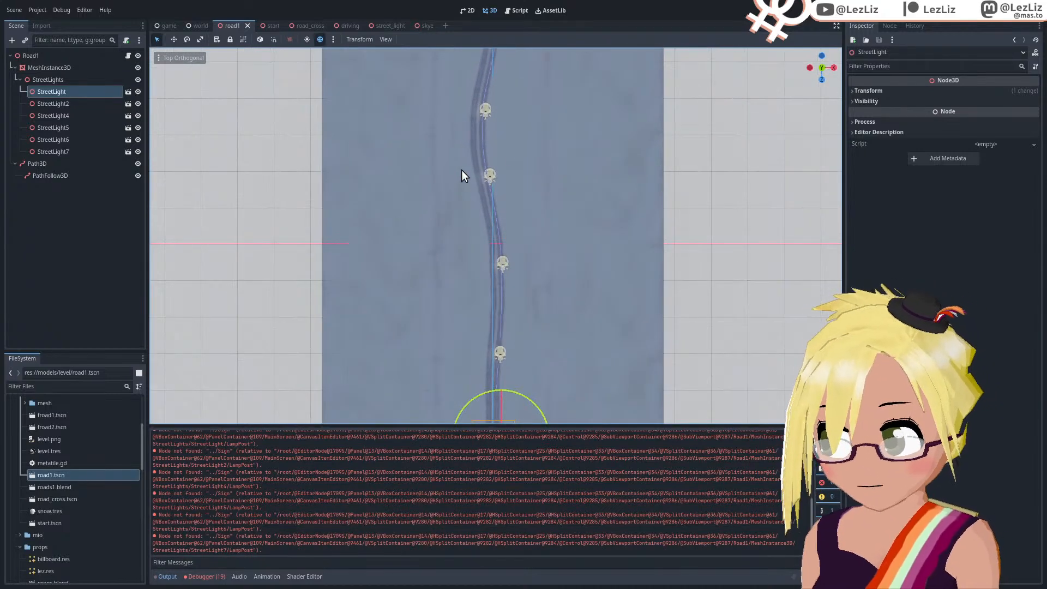
shift+middle_drag(500, 151, 493, 244)
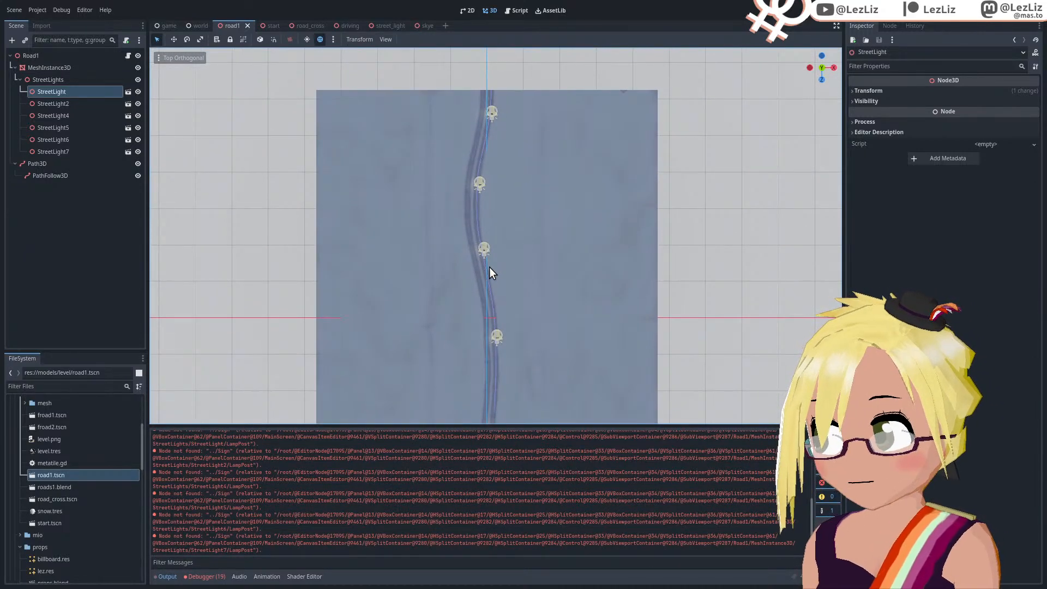
scroll(488, 270, up, 5)
middle_drag(498, 292, 502, 243)
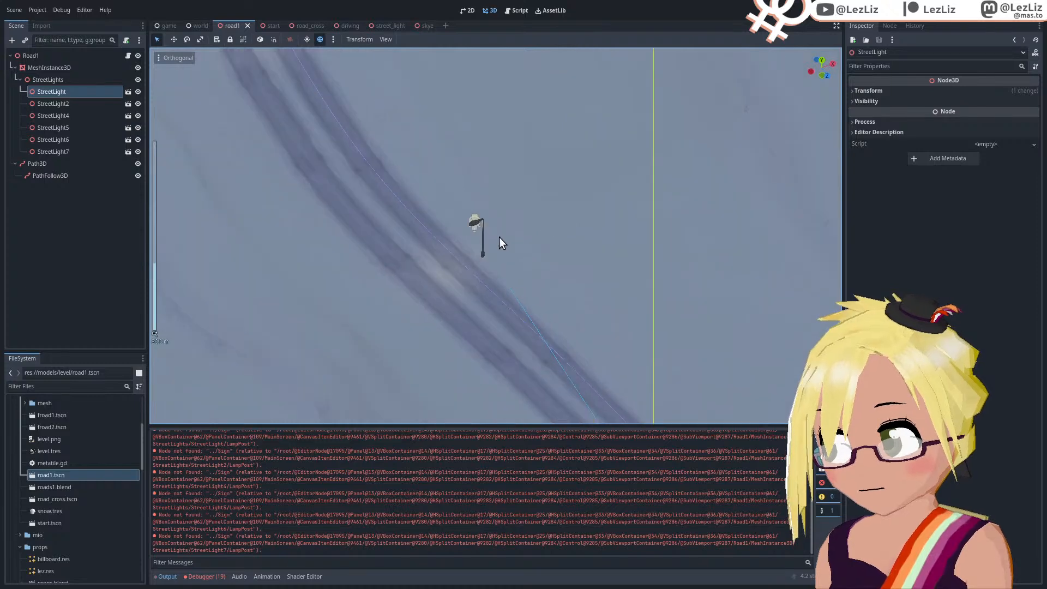
scroll(488, 244, up, 6)
scroll(477, 251, down, 8)
mouse_move(434, 196)
middle_down()
mouse_move(395, 155)
mouse_move(423, 194)
middle_up()
scroll(405, 162, down, 6)
scroll(464, 251, down, 6)
middle_drag(467, 257, 491, 266)
Step: Move StreetLight4 slightly along X and along Z toward StreetLight5
click(499, 241)
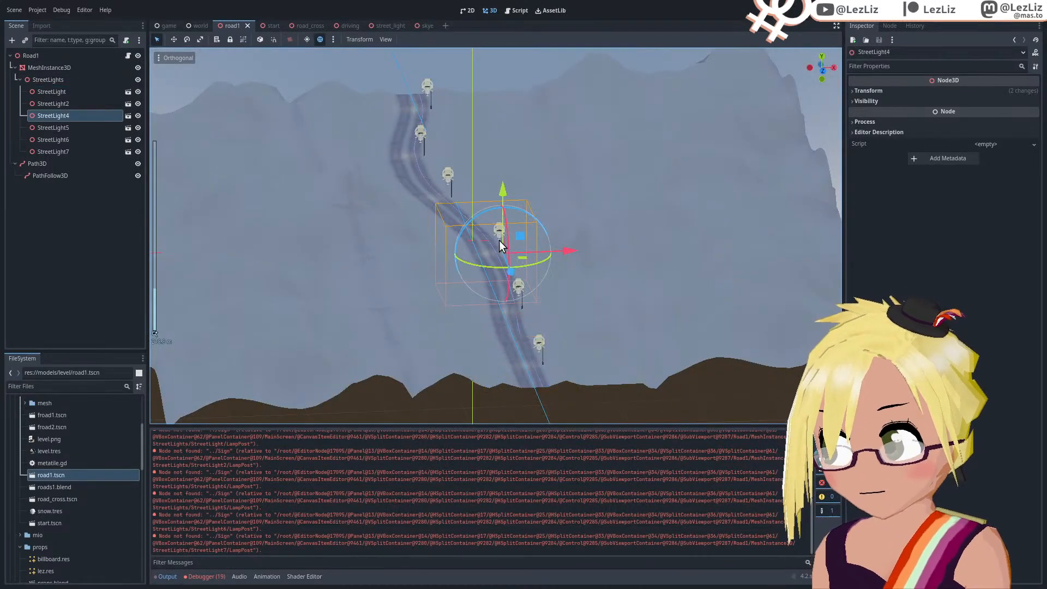
key(KP_7)
key(f)
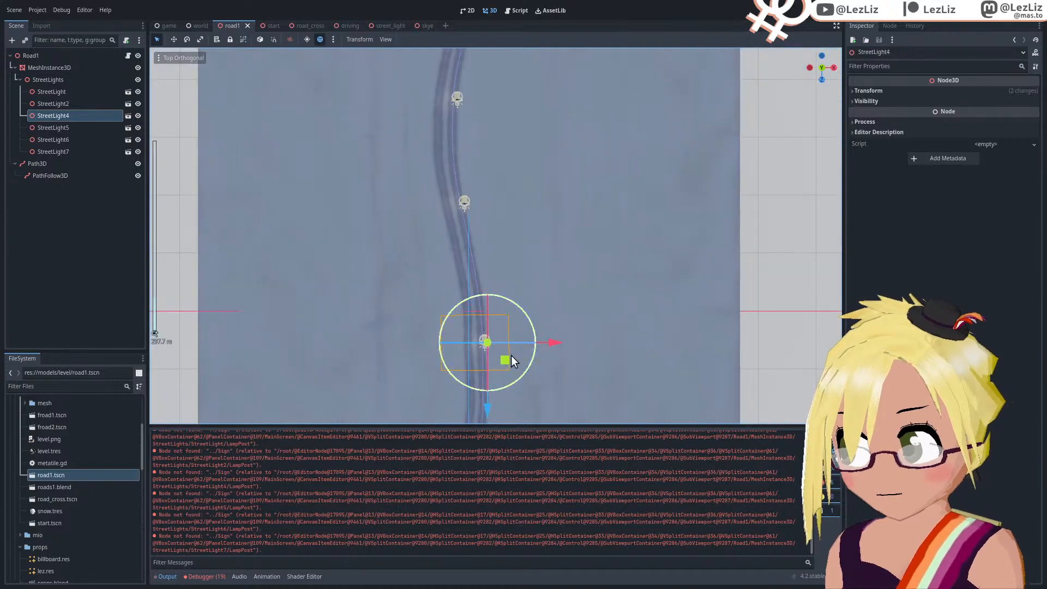
scroll(472, 161, down, 5)
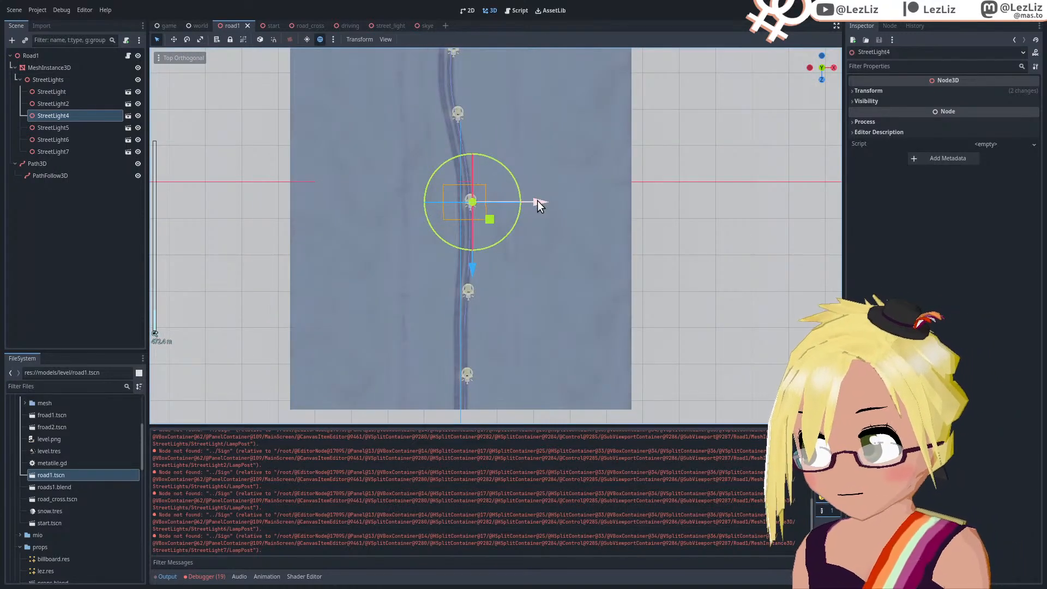
drag(537, 202, 539, 189)
drag(473, 269, 476, 260)
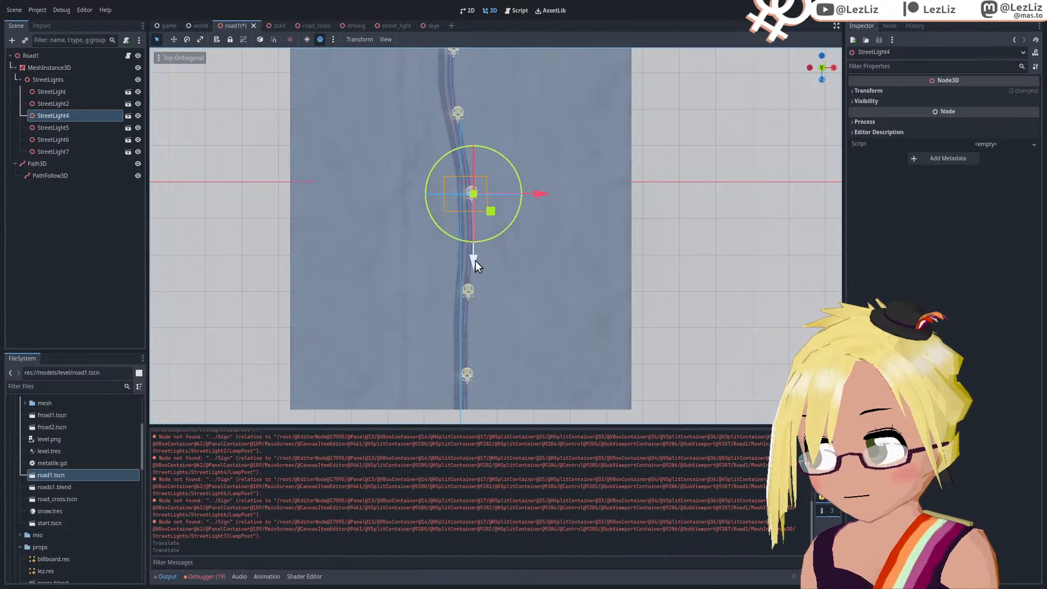
middle_drag(476, 260, 437, 233)
Step: Move StreetLight2 along Z, closer to StreetLight4 on the road
click(637, 274)
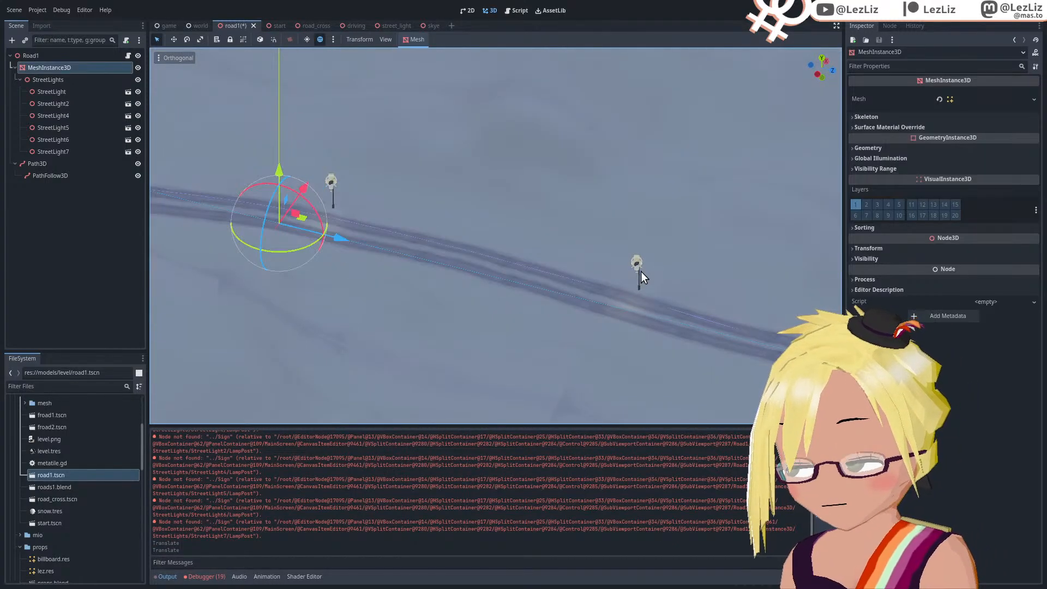
click(640, 271)
drag(710, 309, 617, 254)
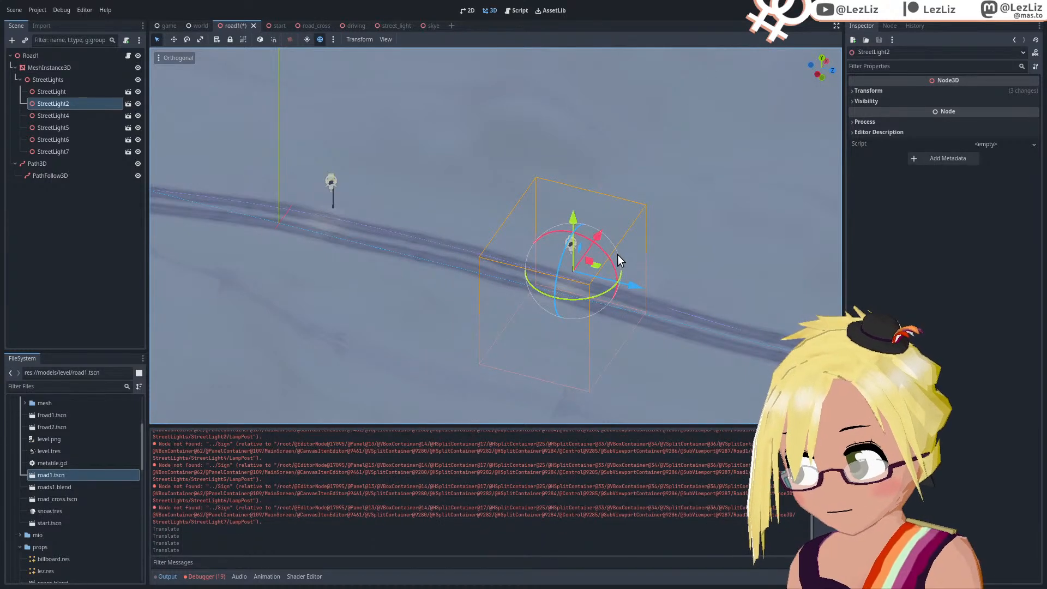
middle_drag(617, 254, 444, 286)
Step: Shift StreetLight6 slightly along Z, away from StreetLight5, and nudge it sideways at the road's edge
click(575, 279)
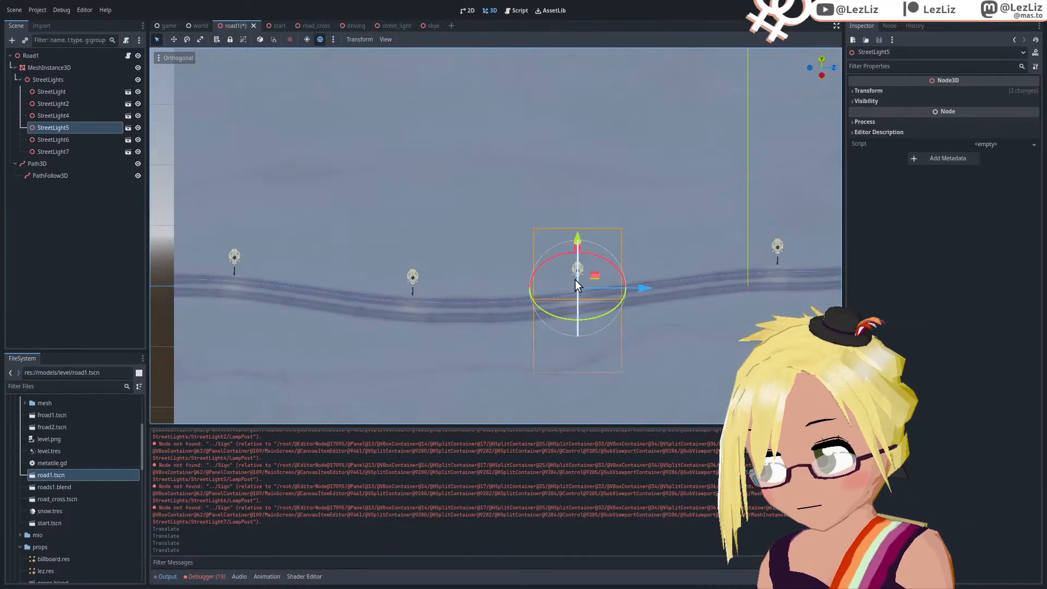
click(410, 289)
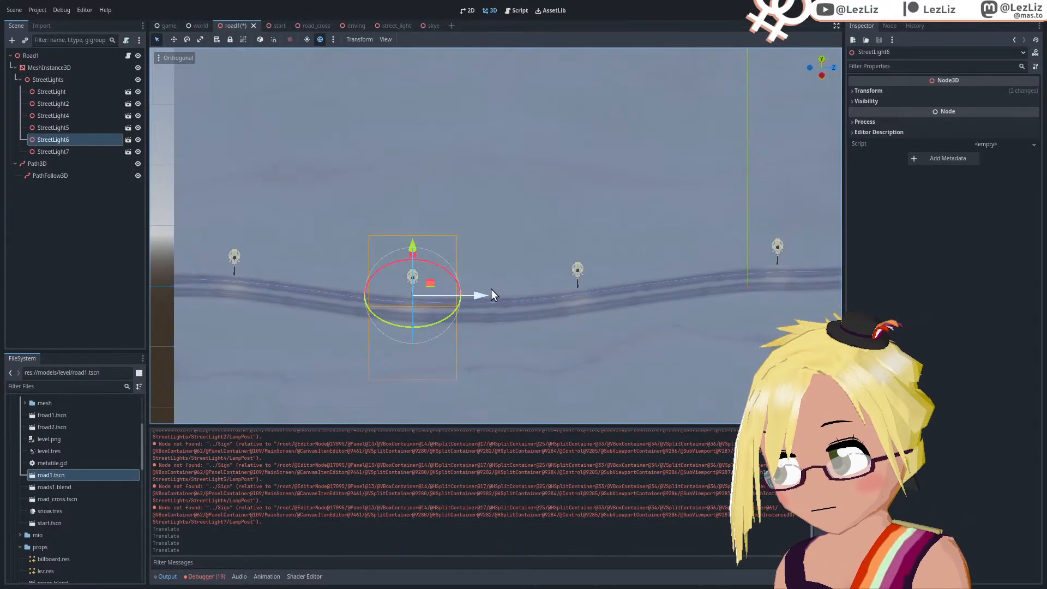
drag(466, 292, 457, 292)
middle_drag(424, 299, 264, 244)
drag(613, 318, 617, 319)
scroll(592, 335, down, 4)
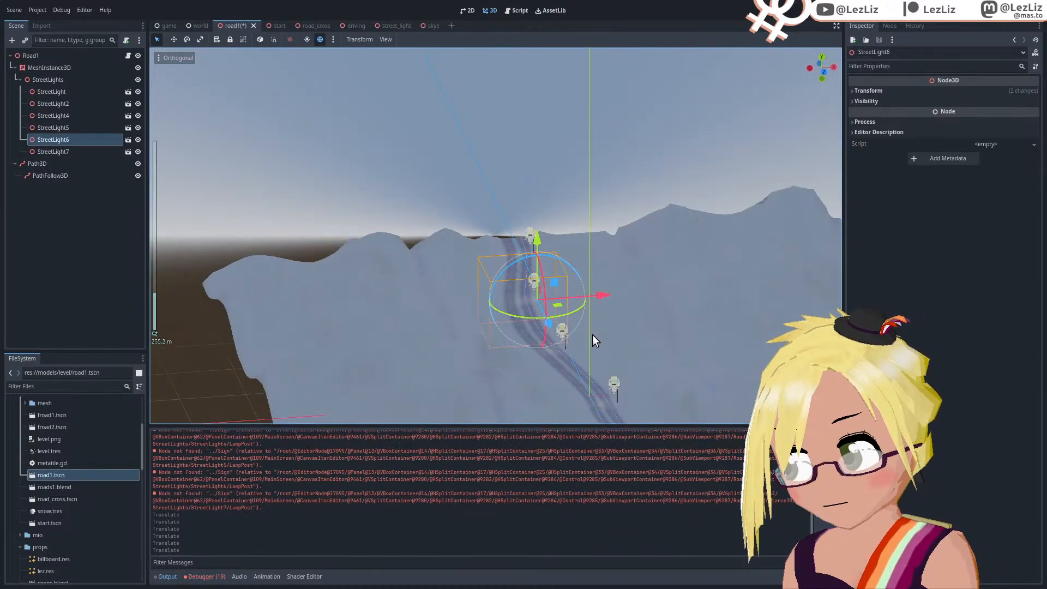
Step: Save the Road1 scene and check the placement of its street lights along the whole road
middle_drag(592, 335, 400, 300)
scroll(499, 331, down, 6)
click(480, 329)
key(ctrl+s)
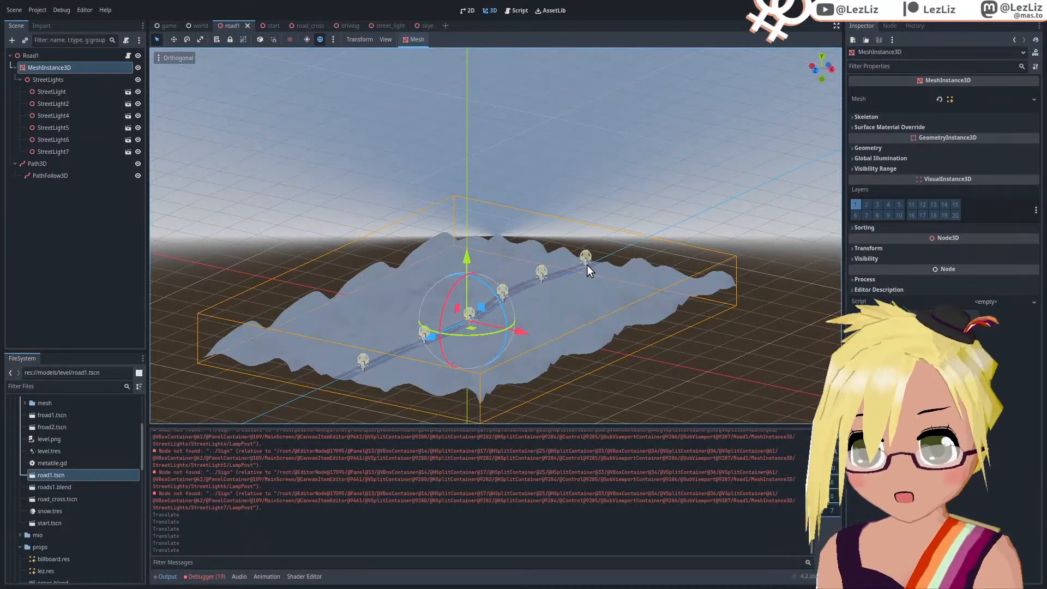
middle_drag(587, 264, 655, 298)
scroll(603, 318, up, 7)
mouse_move(548, 306)
middle_down()
mouse_move(411, 312)
mouse_move(609, 346)
mouse_move(629, 335)
mouse_move(633, 296)
mouse_move(329, 299)
mouse_move(299, 309)
mouse_move(427, 328)
mouse_move(534, 326)
mouse_move(544, 301)
mouse_move(562, 317)
mouse_move(637, 300)
mouse_move(673, 332)
mouse_move(532, 297)
mouse_move(569, 311)
middle_up()
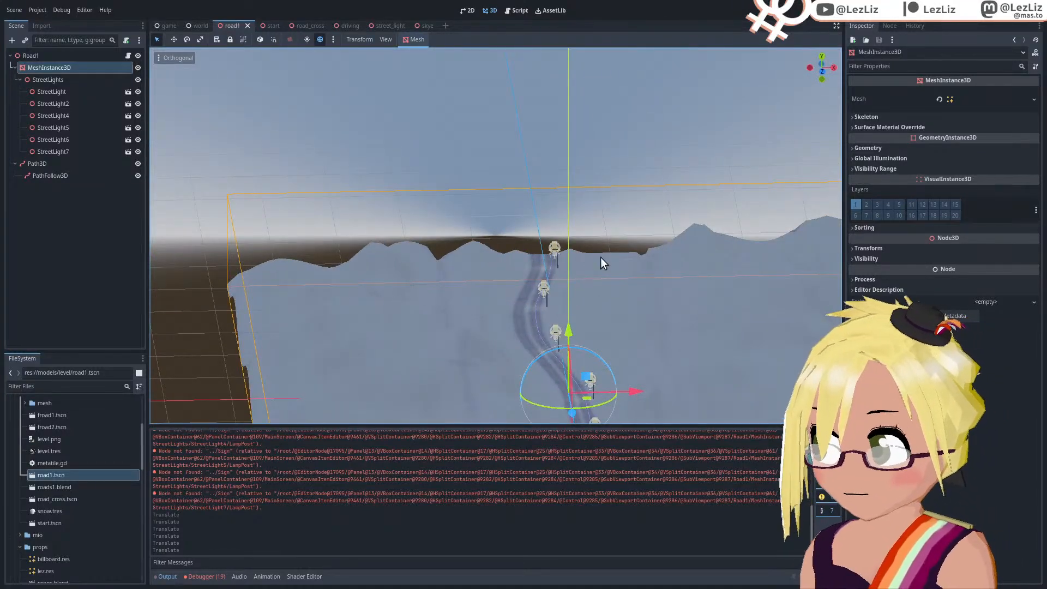
middle_drag(568, 283, 534, 321)
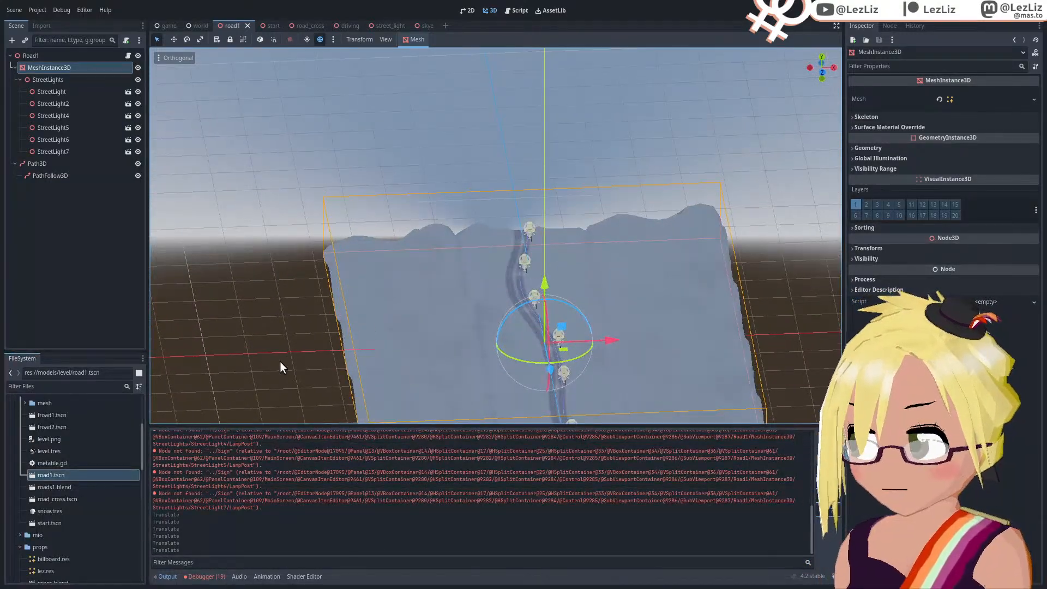
Step: Open the start.tscn scene and look over its street lights around the bend and junction
double_click(56, 521)
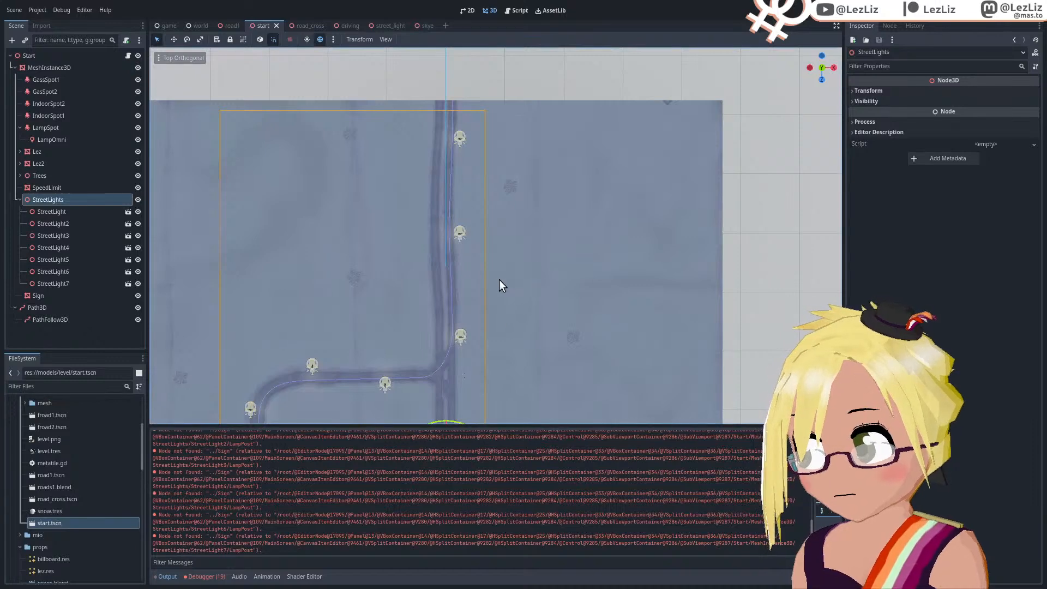
scroll(444, 332, down, 3)
middle_drag(429, 360, 430, 296)
scroll(491, 275, up, 8)
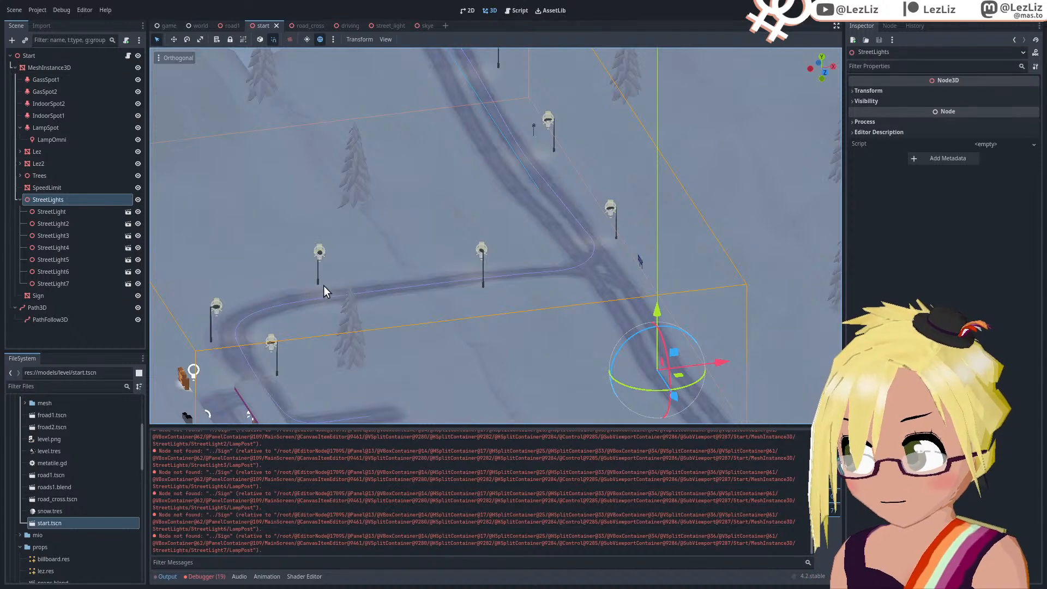
Step: Move StreetLight3 along Z across the side road to the inside of the bend and rotate it to face the road
click(317, 263)
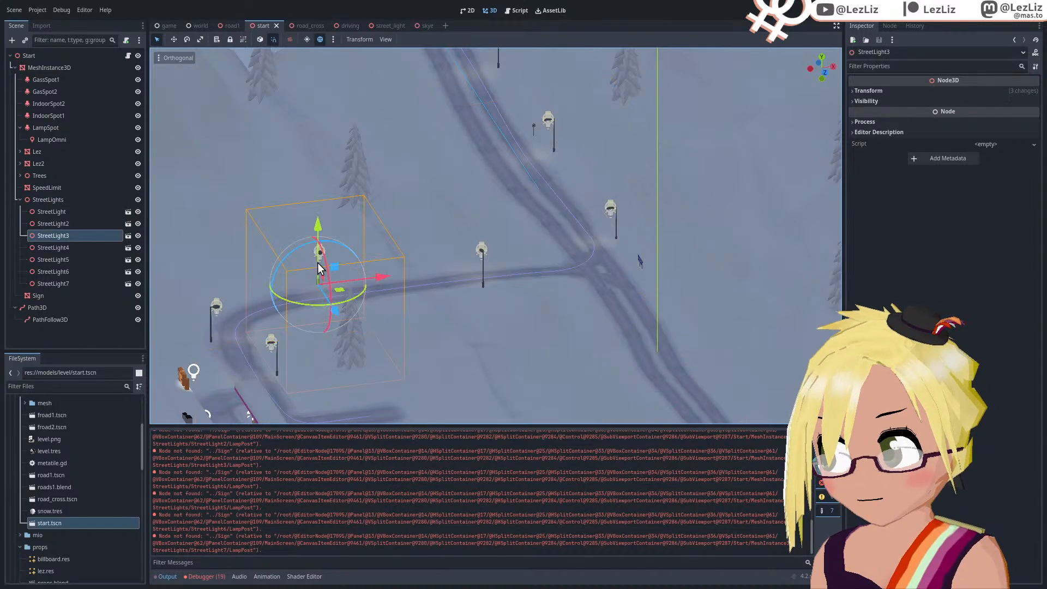
shift+middle_drag(403, 283, 470, 271)
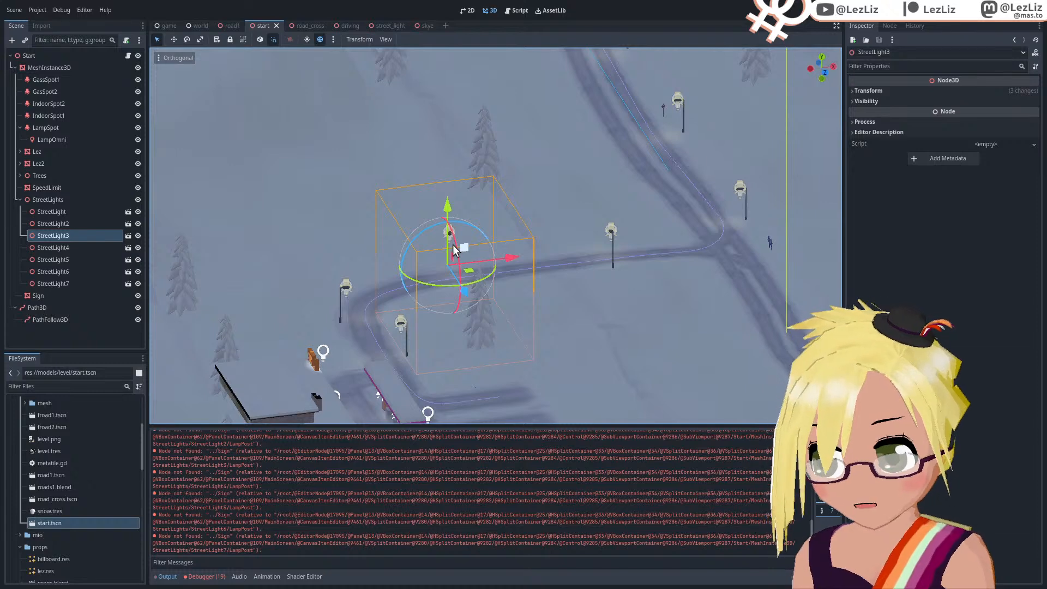
key(KP_7)
shift+middle_drag(637, 401, 502, 223)
scroll(502, 223, down, 6)
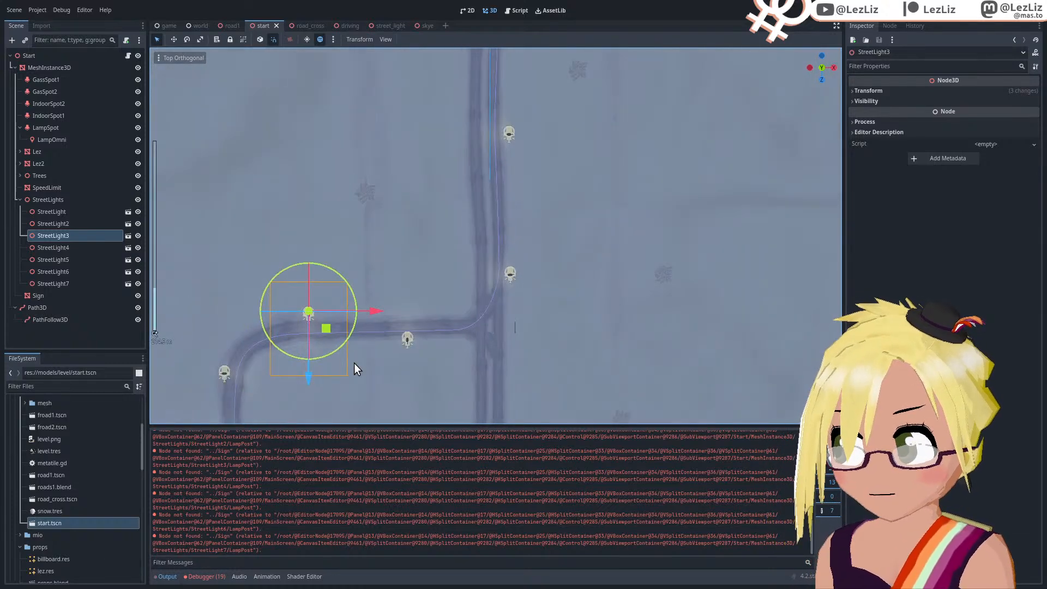
shift+middle_drag(366, 352, 591, 202)
scroll(562, 216, up, 6)
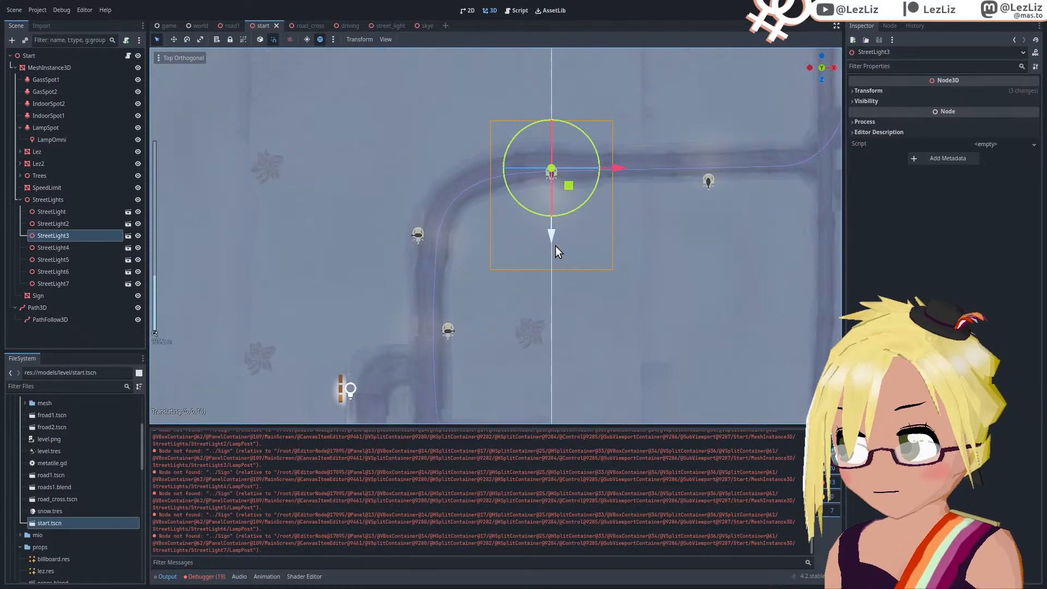
drag(553, 264, 515, 126)
shift+middle_drag(416, 273, 496, 221)
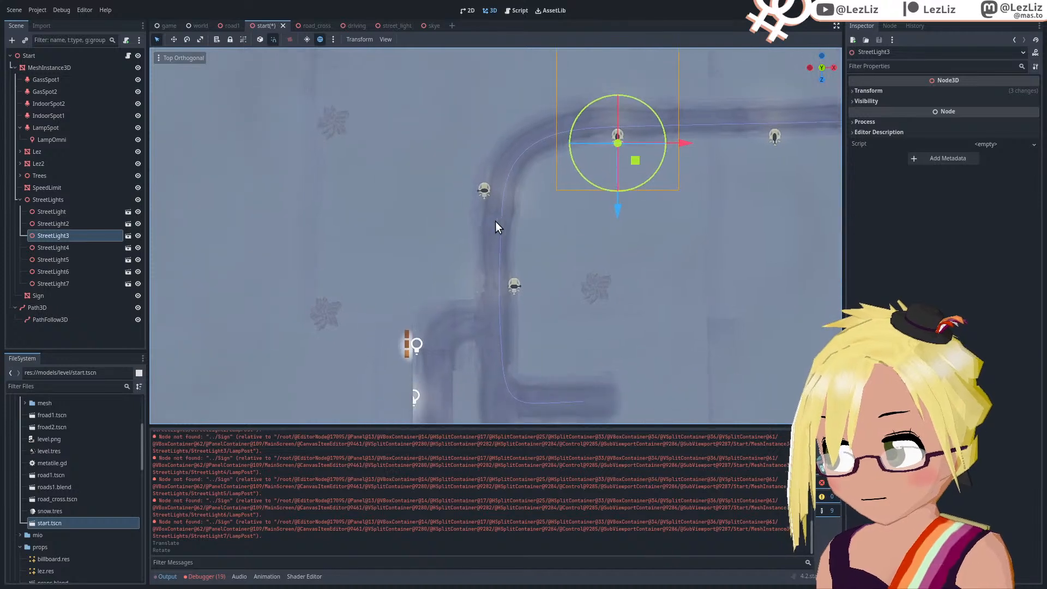
Step: Move StreetLight2 along X to the inner side of the bend and turn it around to face the road
scroll(472, 185, up, 2)
click(474, 182)
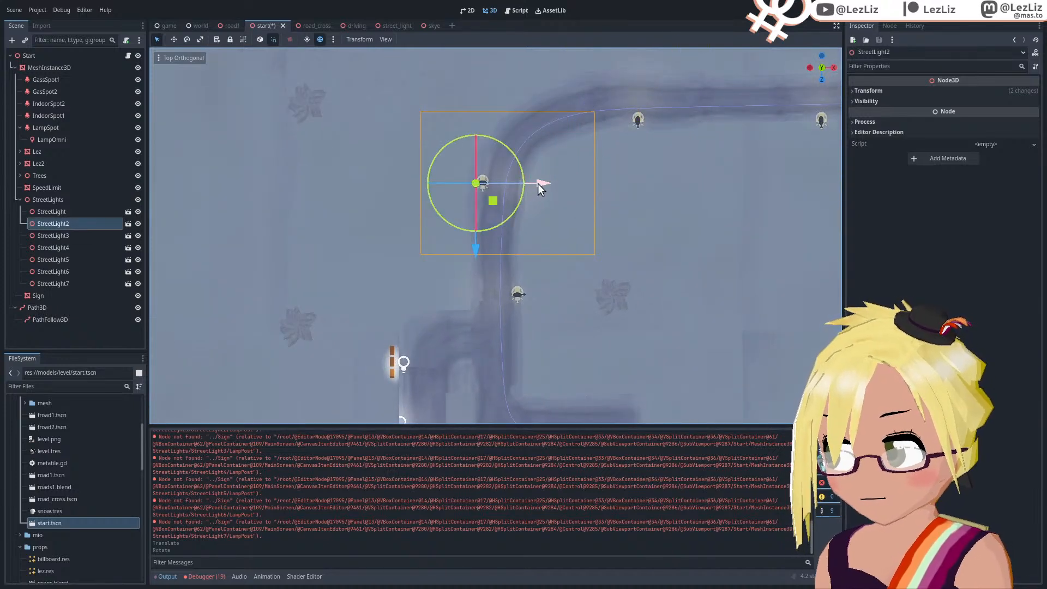
drag(538, 183, 594, 194)
key(r)
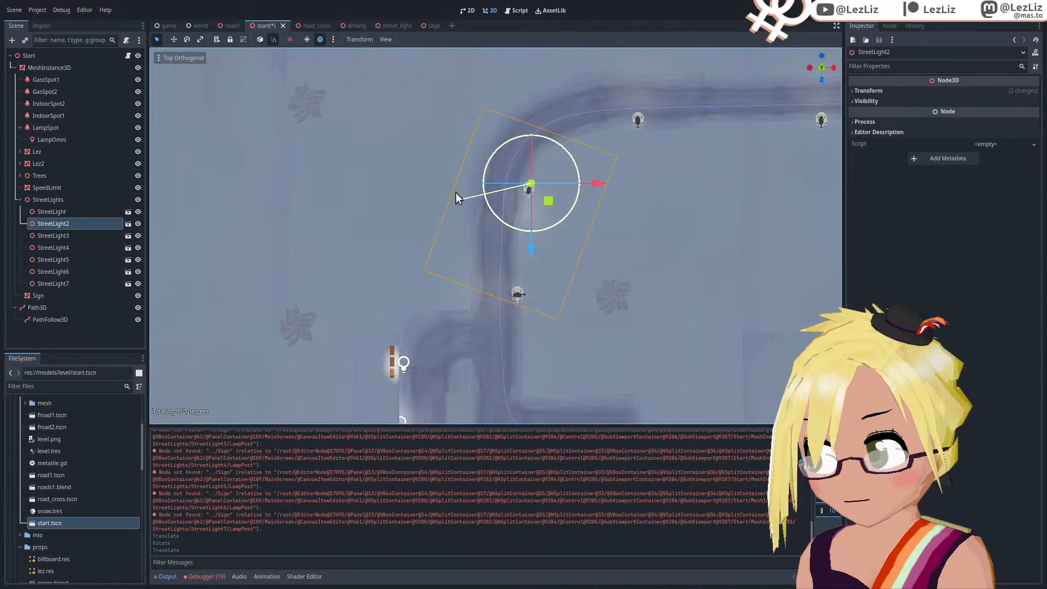
click(479, 101)
Step: Nudge StreetLight and StreetLight2 slightly along X, away from the road's inner edge
click(521, 292)
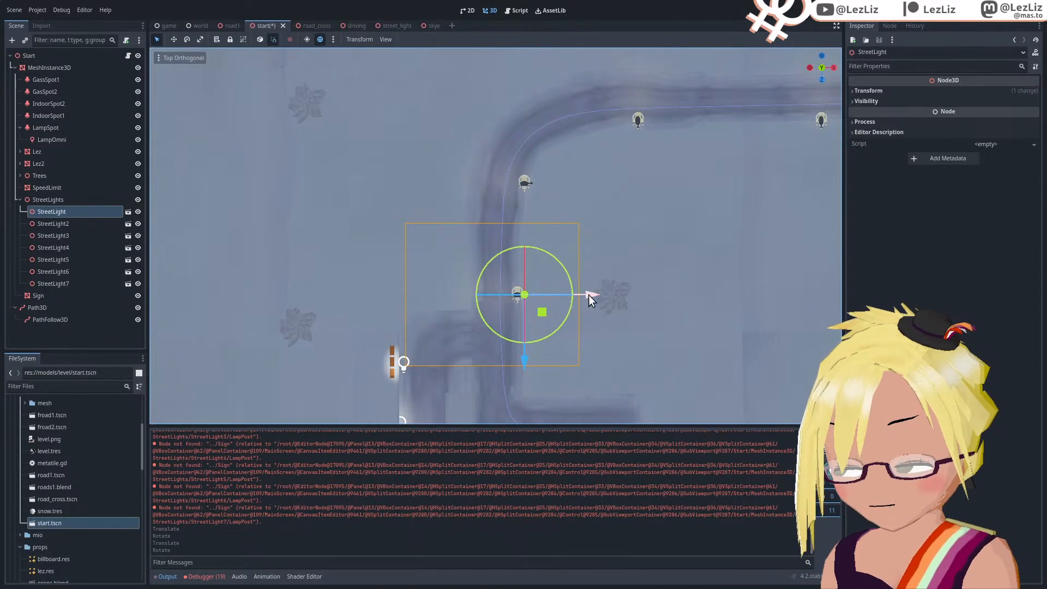
drag(594, 294, 594, 293)
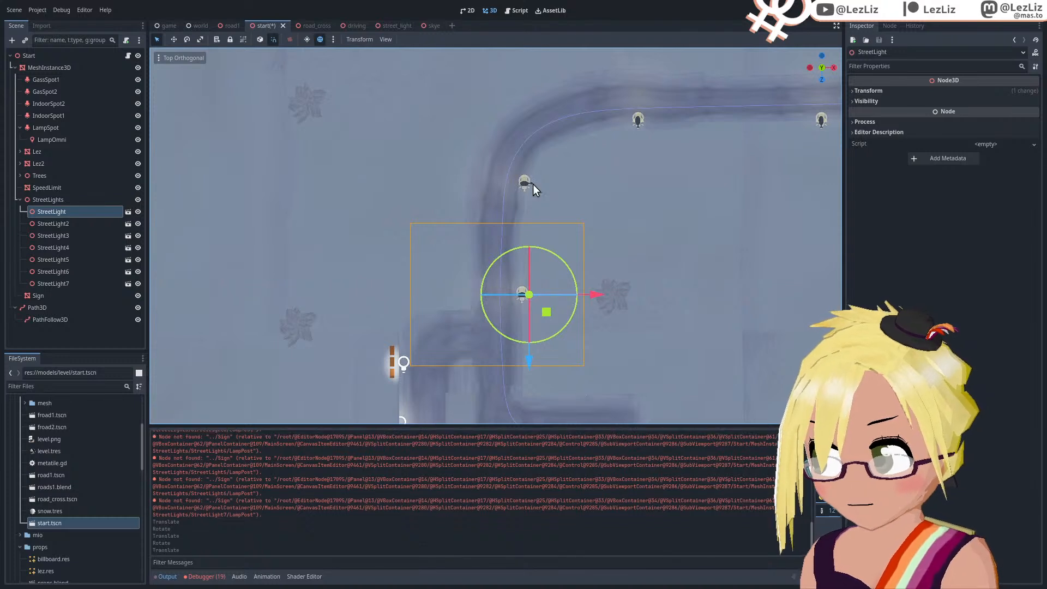
click(528, 184)
drag(594, 184, 599, 183)
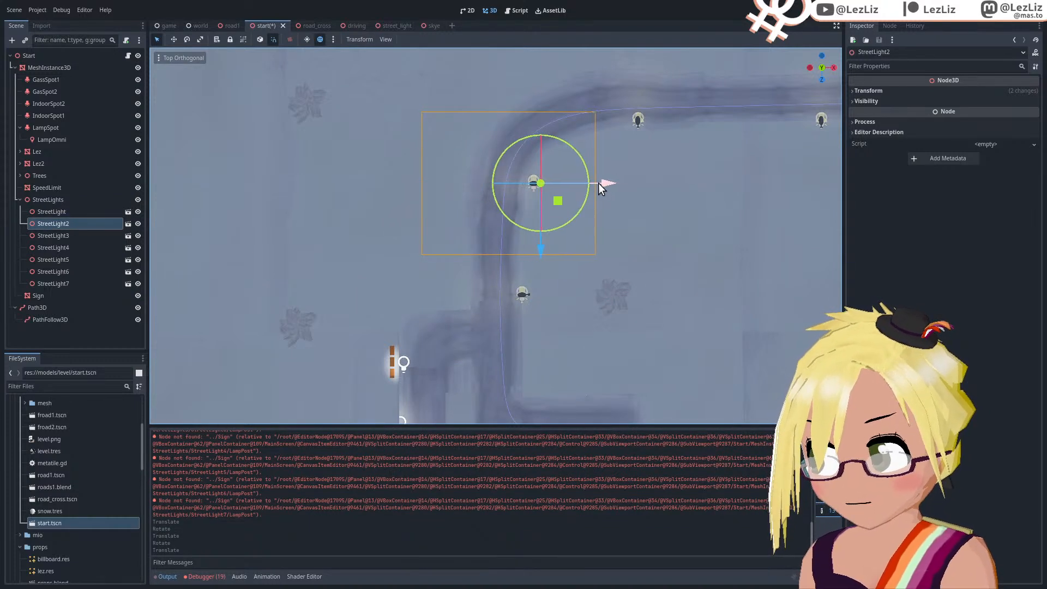
Step: Shift StreetLight3 and StreetLight4 slightly along Z, away from the side road
click(635, 121)
click(638, 119)
drag(636, 186, 638, 195)
shift+middle_drag(616, 189, 461, 220)
click(662, 153)
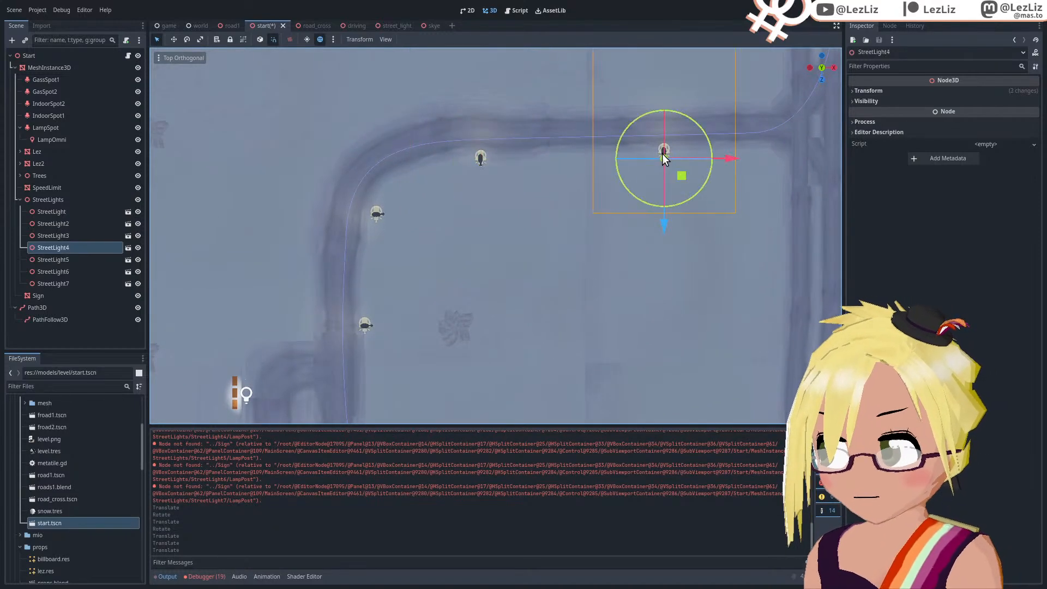
drag(664, 229, 663, 230)
Step: Move StreetLight 1 unit along X, farther from the road, and save the start scene
scroll(600, 251, down, 6)
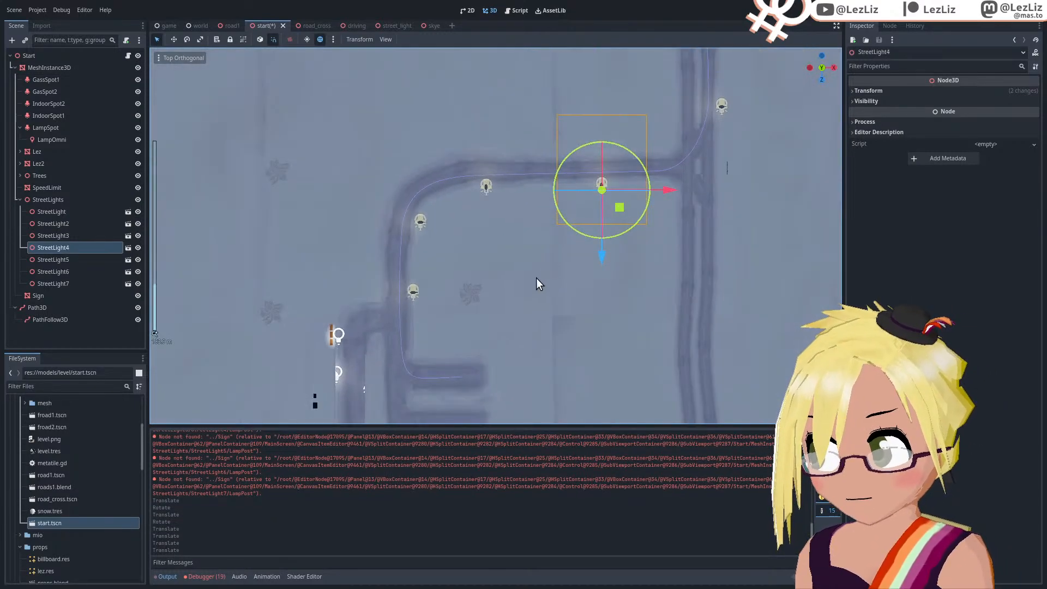
middle_drag(536, 277, 700, 154)
shift+middle_drag(546, 250, 538, 273)
middle_drag(649, 268, 375, 249)
scroll(431, 234, up, 3)
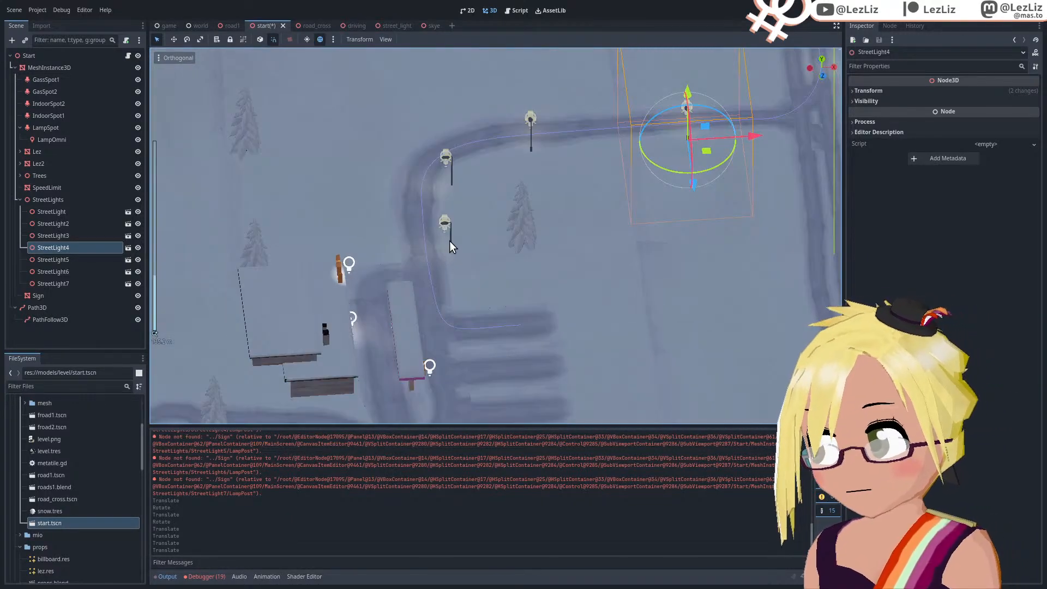
click(449, 240)
click(450, 240)
drag(513, 249, 516, 249)
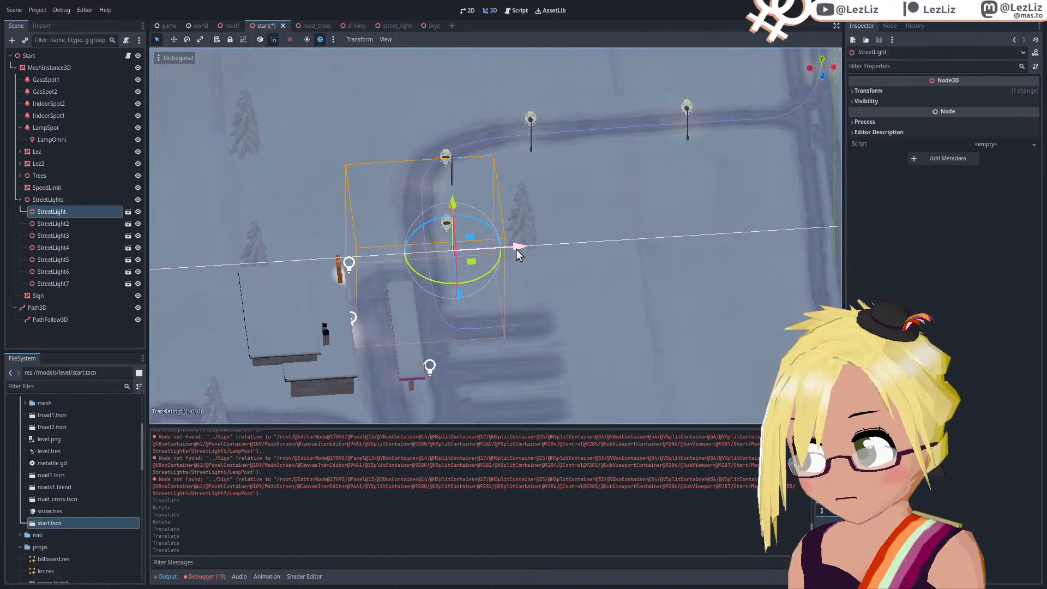
middle_drag(516, 249, 489, 279)
key(ctrl+s)
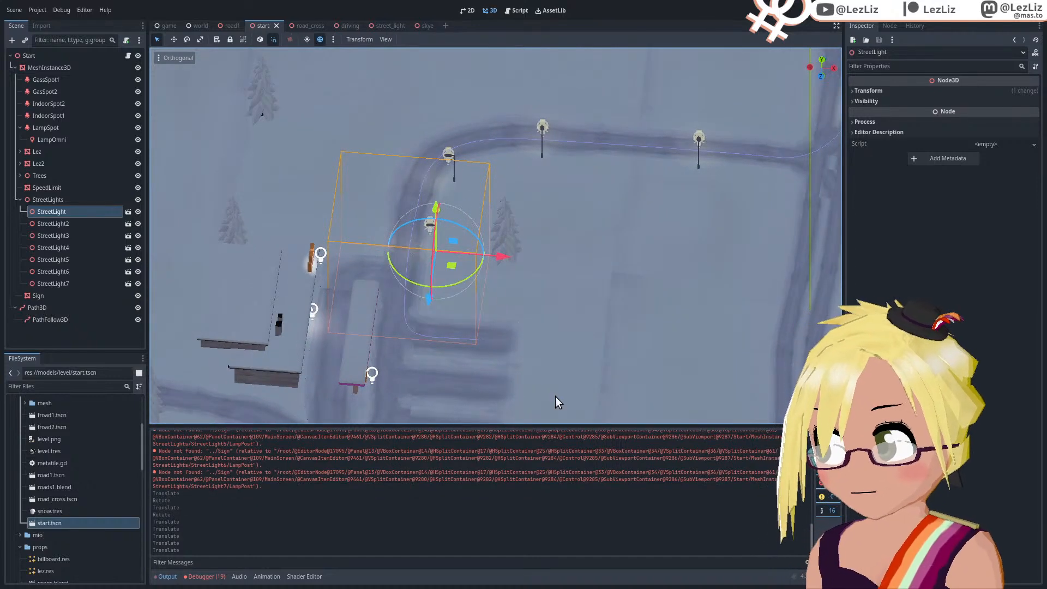
Step: Switch to Blender, delete the streetlight1 object and save props.blend
key(alt+Tab)
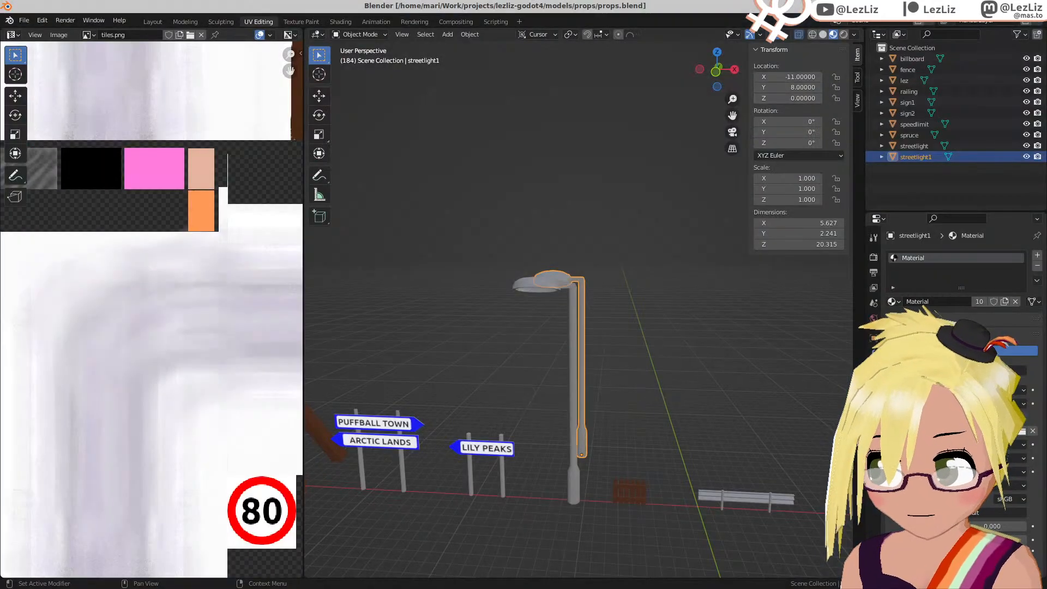
middle_drag(648, 289, 592, 309)
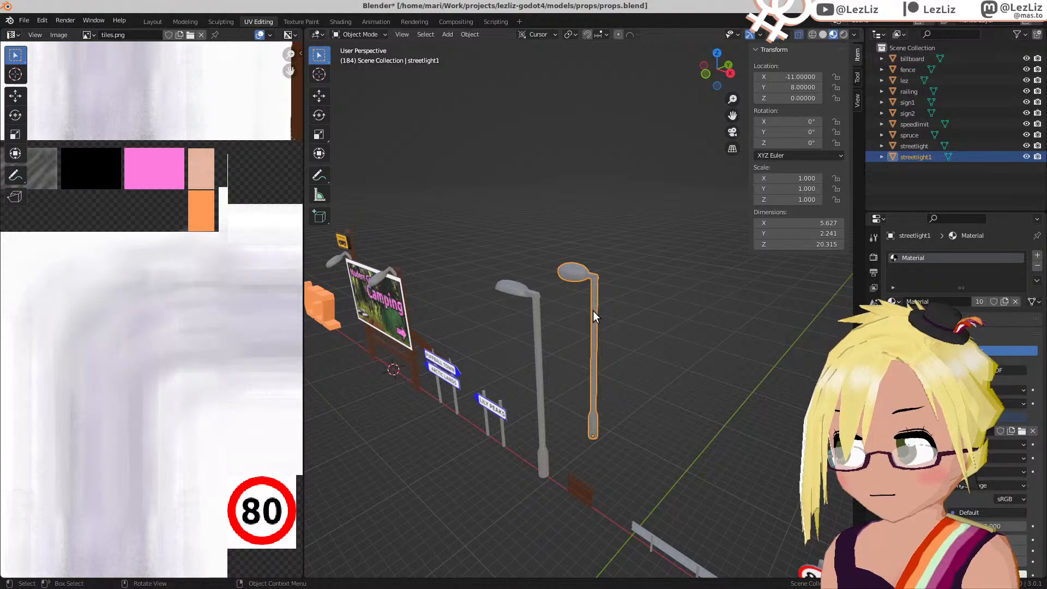
key(Delete)
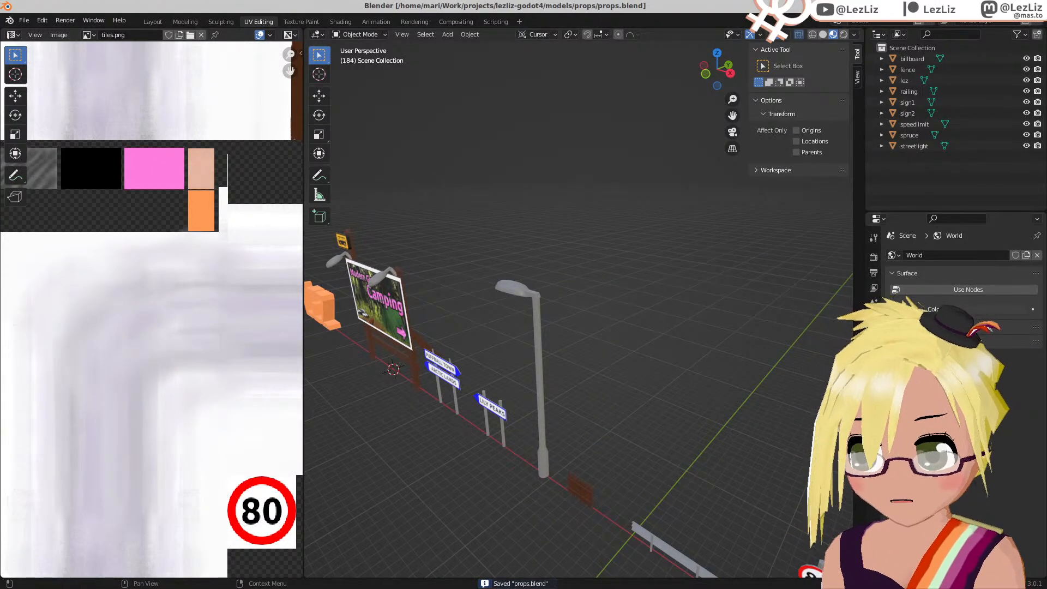
Step: Switch back to Godot, run the game and load the saved game in File 1
key(alt+Tab)
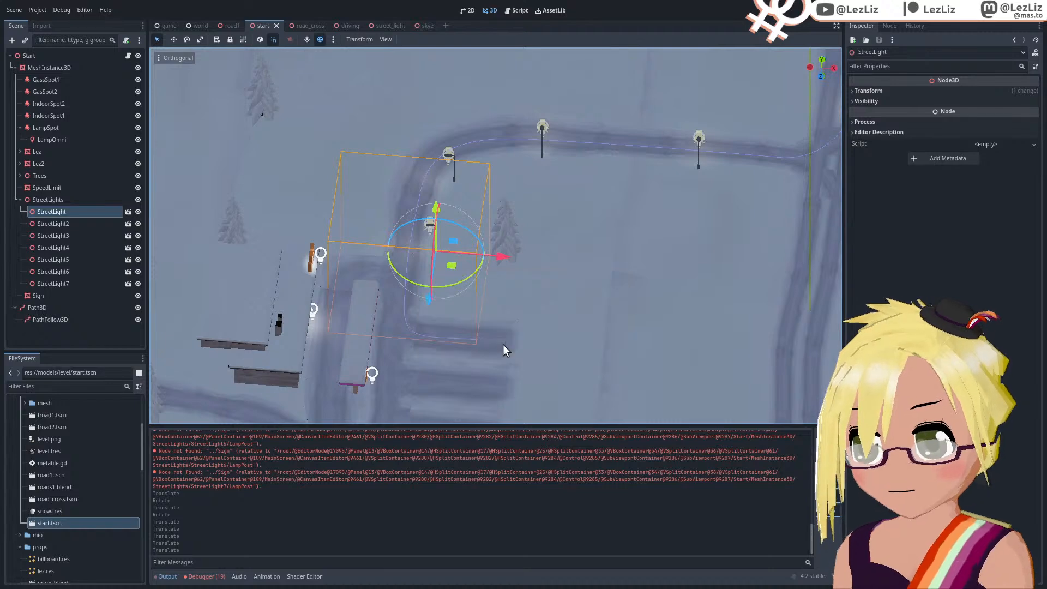
middle_drag(512, 322, 444, 284)
key(F5)
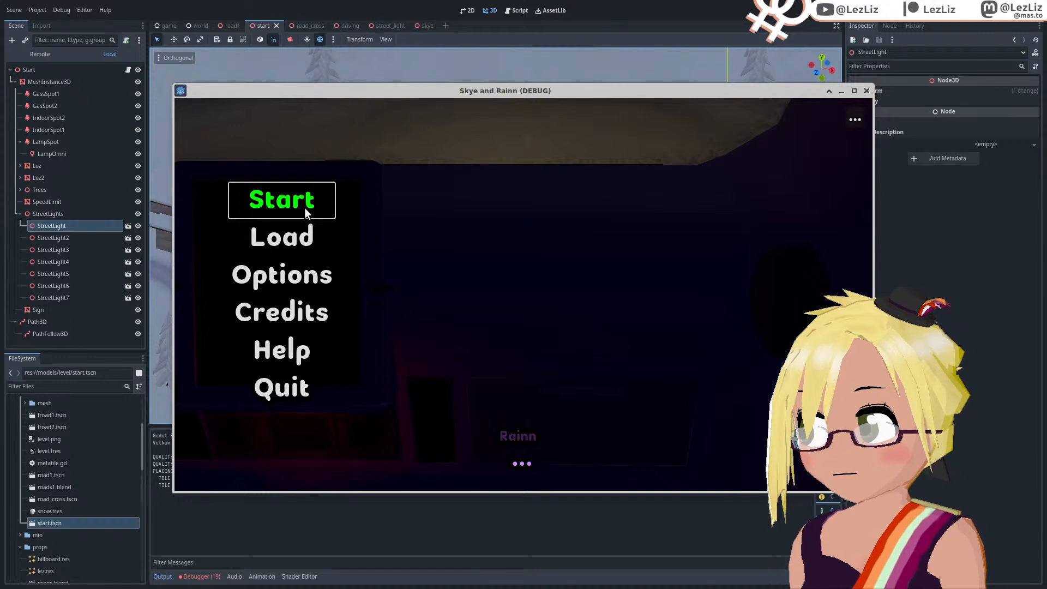
click(293, 236)
click(453, 227)
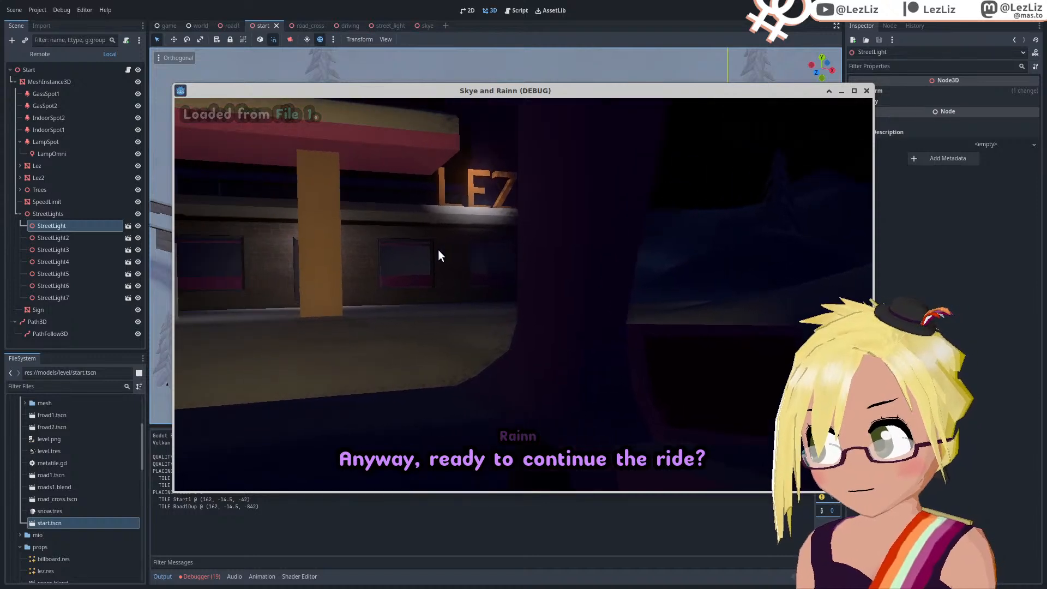
Step: Save the game to File 1 and watch the street lights along the ride before closing the game
key(Escape)
click(463, 248)
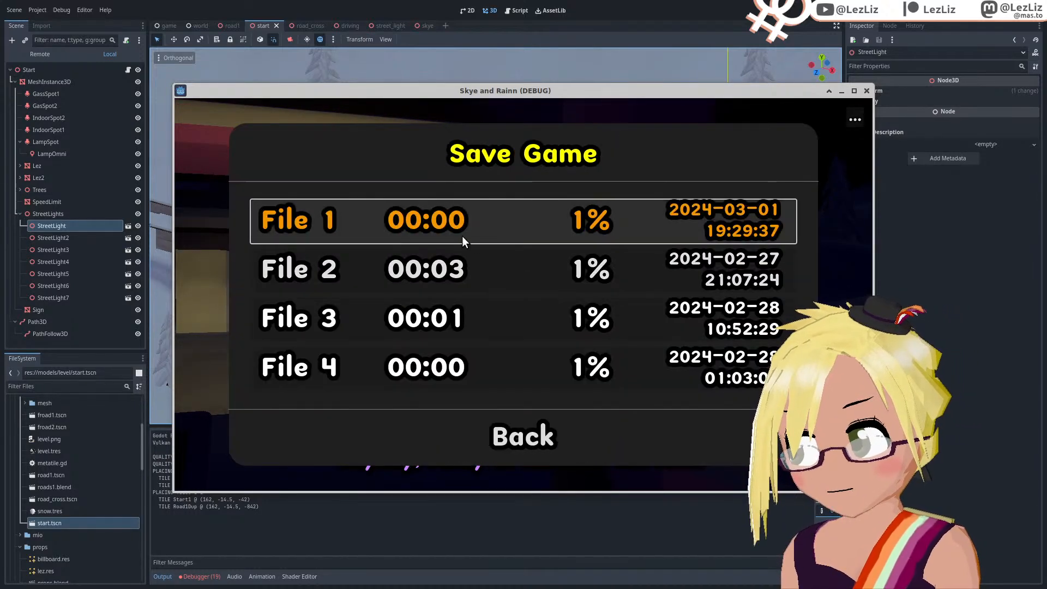
click(462, 236)
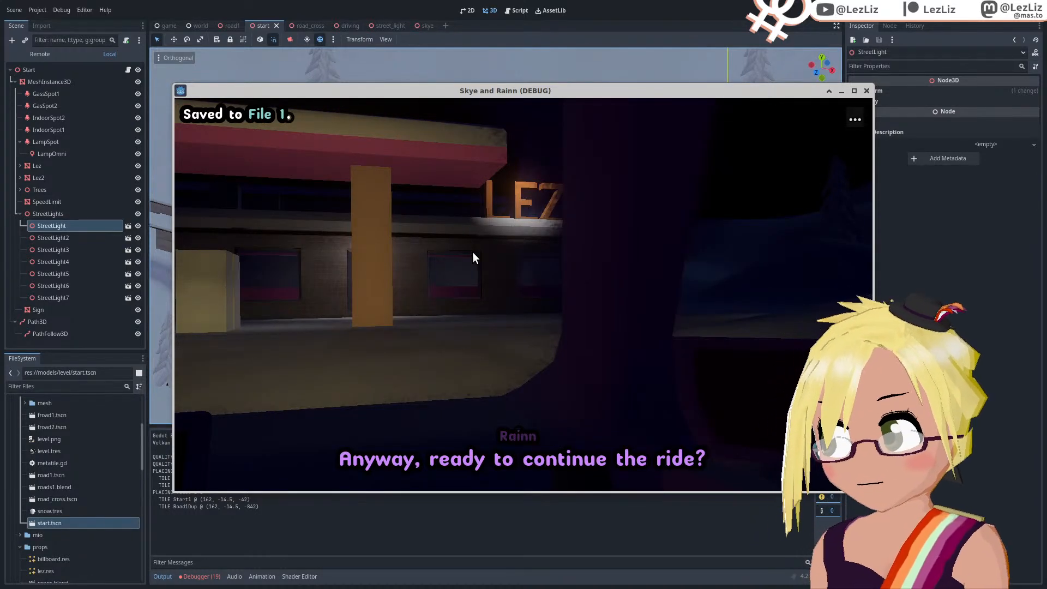
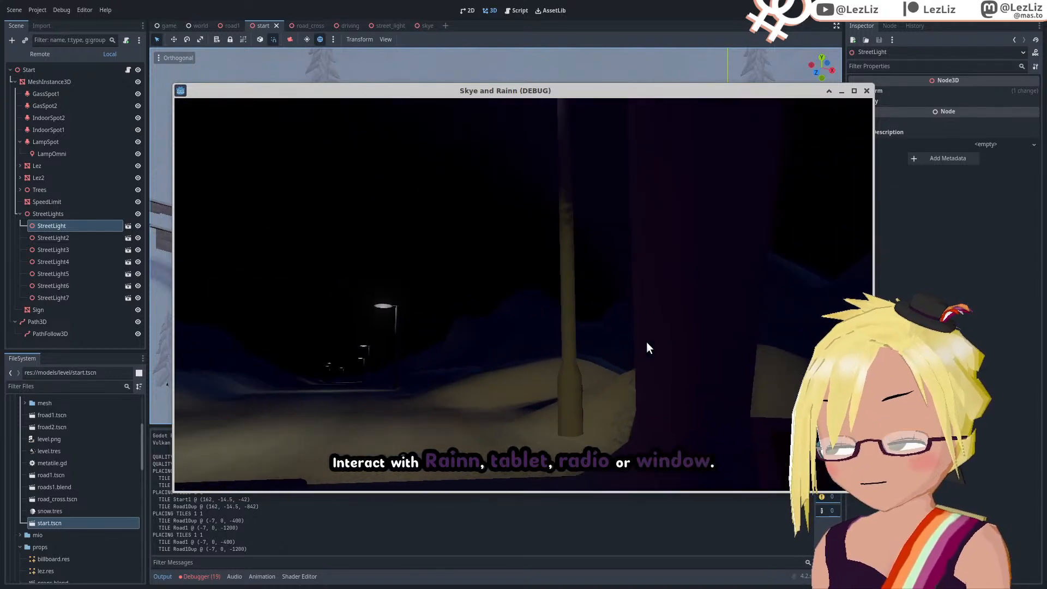
click(867, 90)
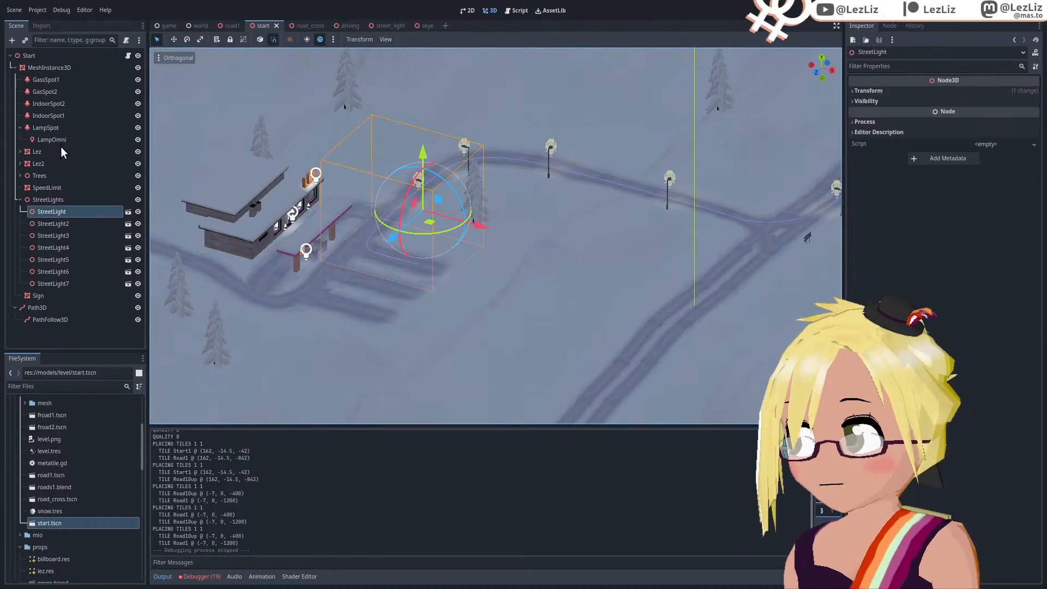
Step: Copy the Trees node from the start scene and paste it under MeshInstance3D in the Road1 scene
click(49, 174)
middle_drag(417, 270, 582, 297)
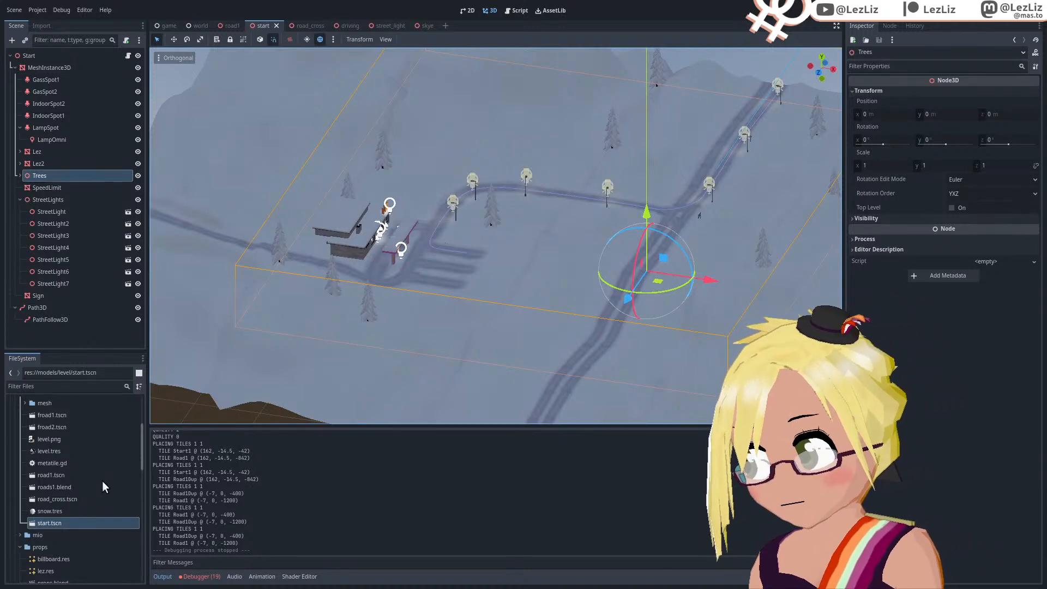
scroll(100, 480, down, 3)
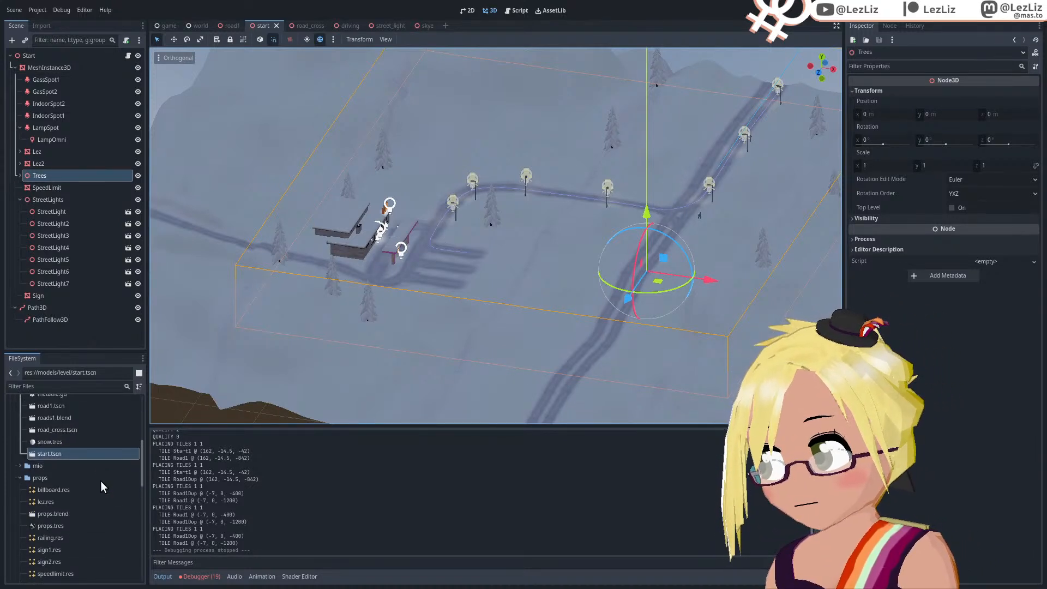
scroll(100, 480, up, 3)
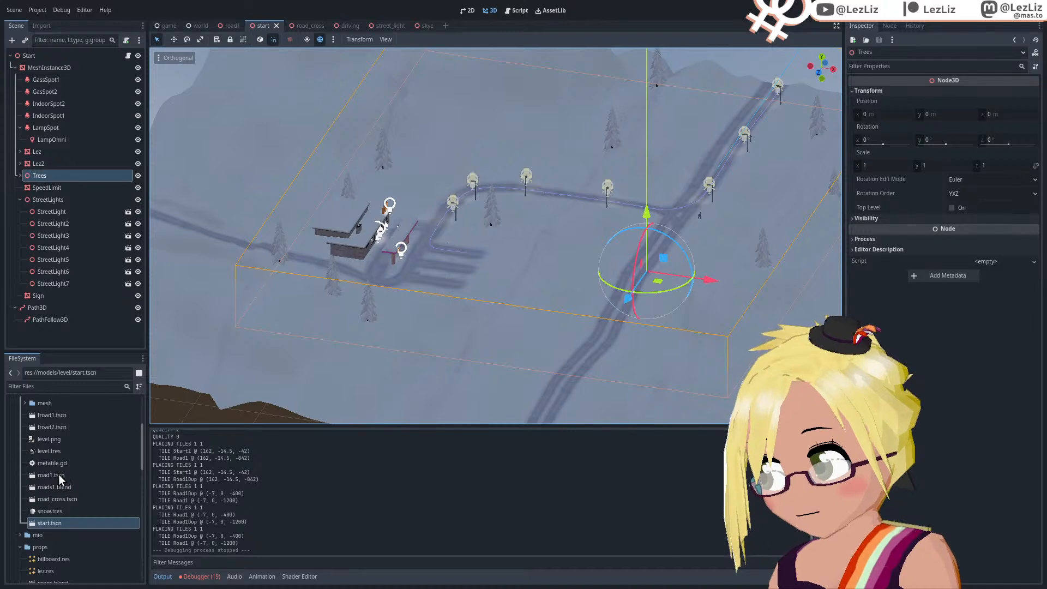
double_click(57, 475)
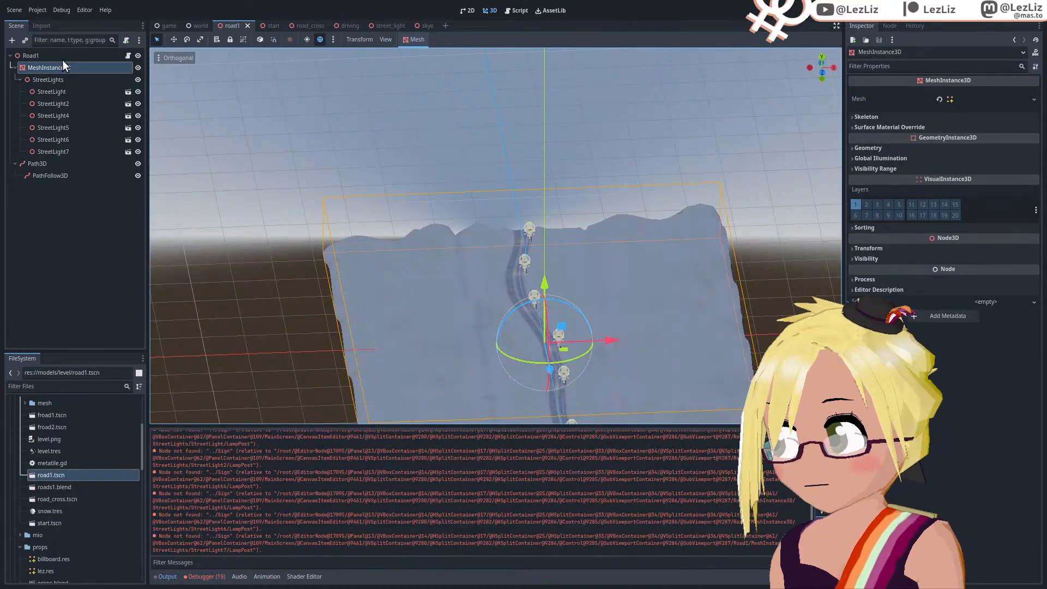
key(ctrl+v)
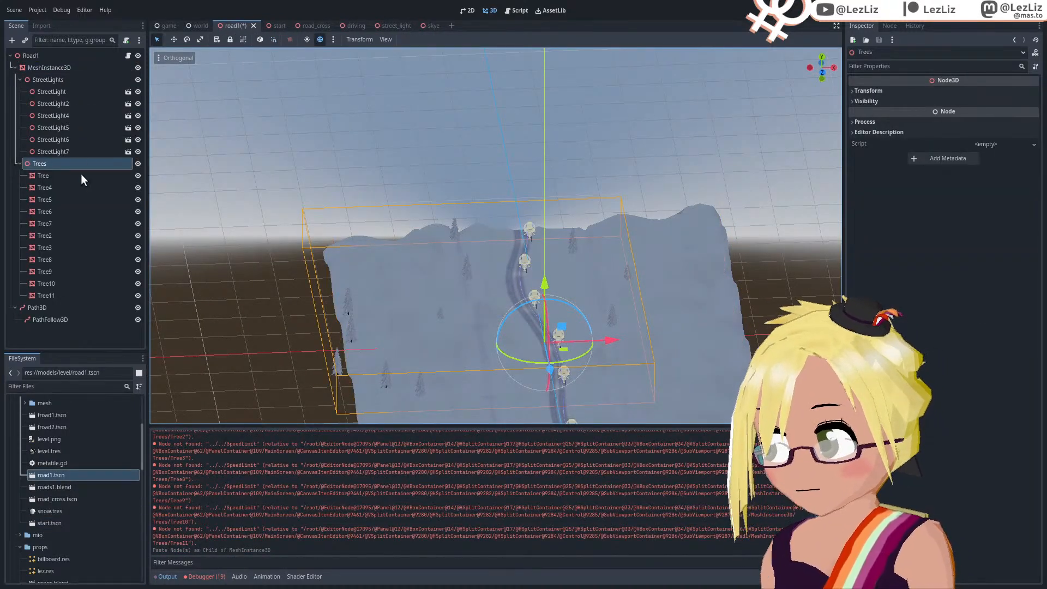
Step: Move Tree, Tree4 and Tree5 along the X axis from the terrain's outer edge closer to the road
middle_drag(558, 291, 530, 185)
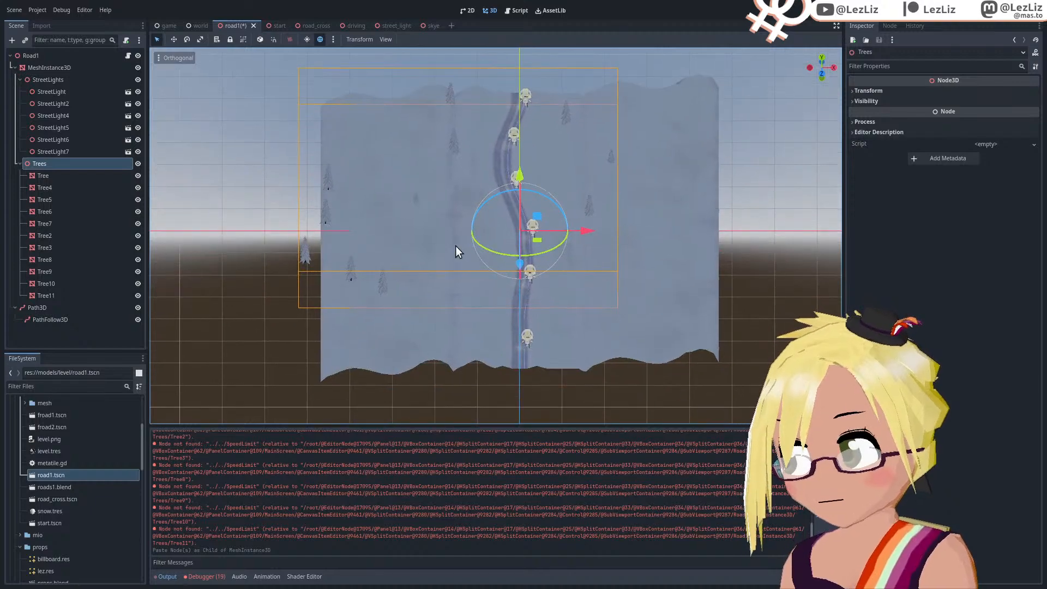
scroll(483, 252, up, 4)
scroll(485, 262, down, 3)
middle_drag(498, 300, 303, 225)
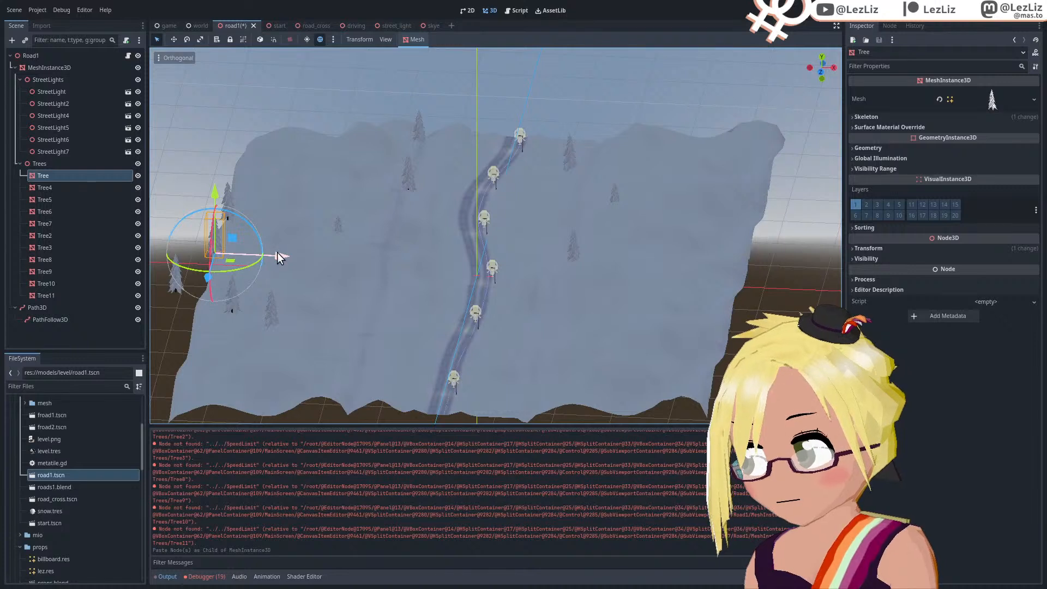
drag(278, 256, 460, 268)
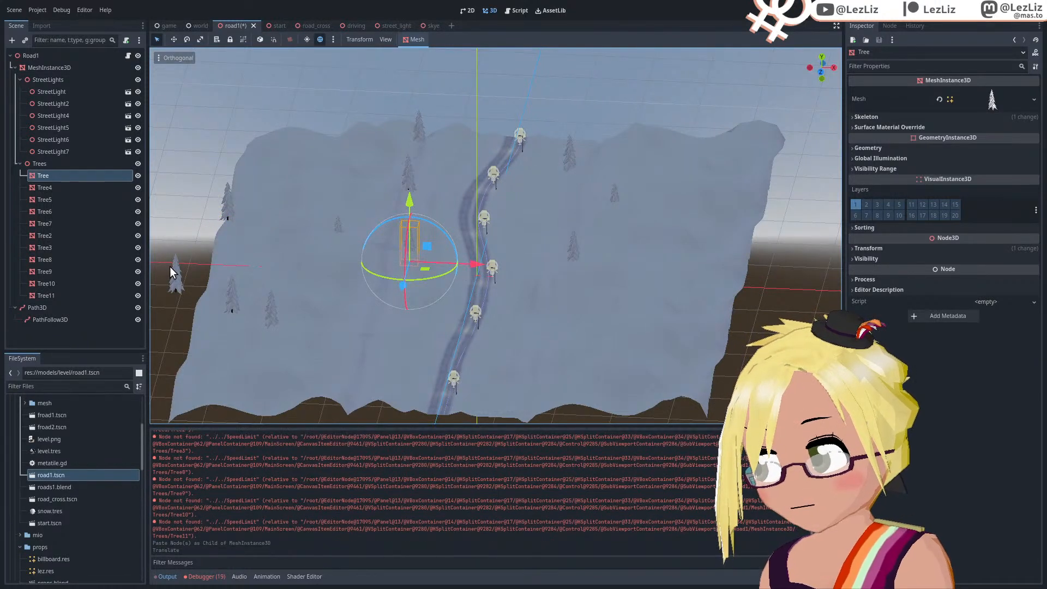
click(58, 188)
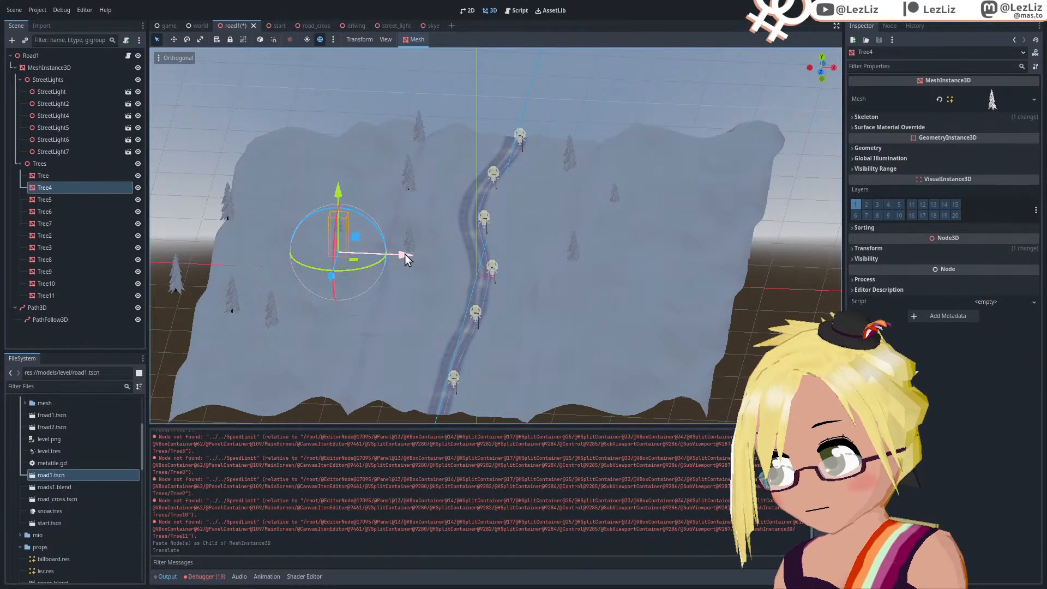
drag(404, 253, 493, 260)
click(40, 199)
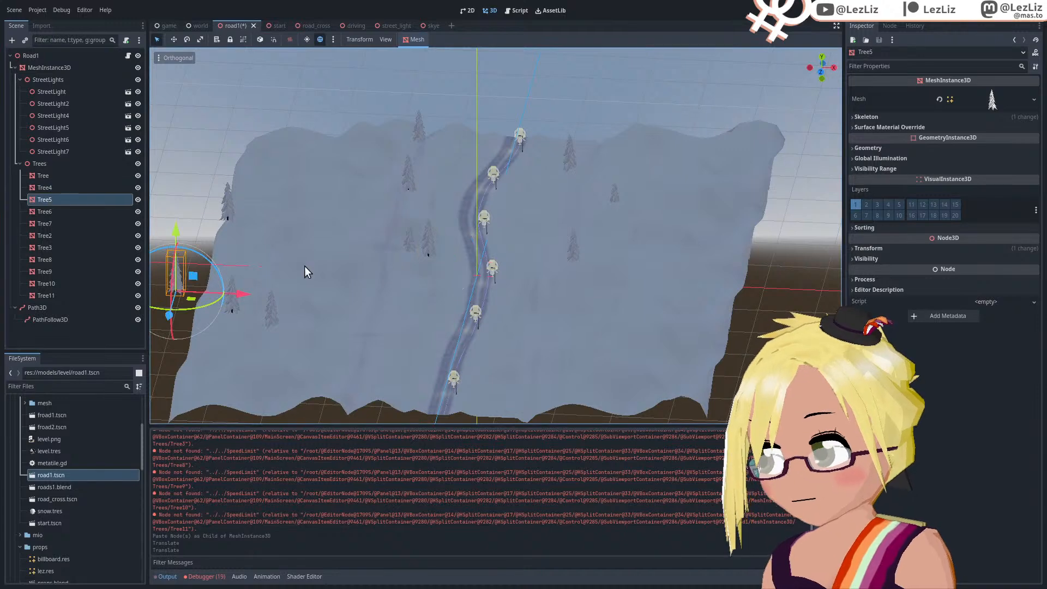
drag(240, 300, 447, 325)
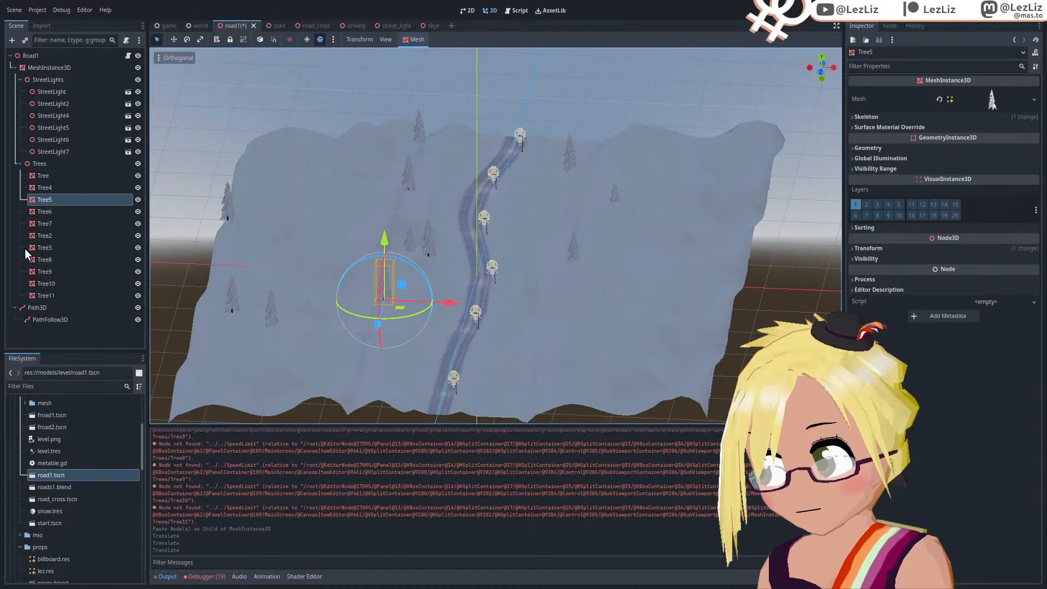
Step: Shift Tree6 and Tree2 across to the opposite side of the road, and Tree7 closer to the road
click(45, 211)
drag(279, 322, 631, 372)
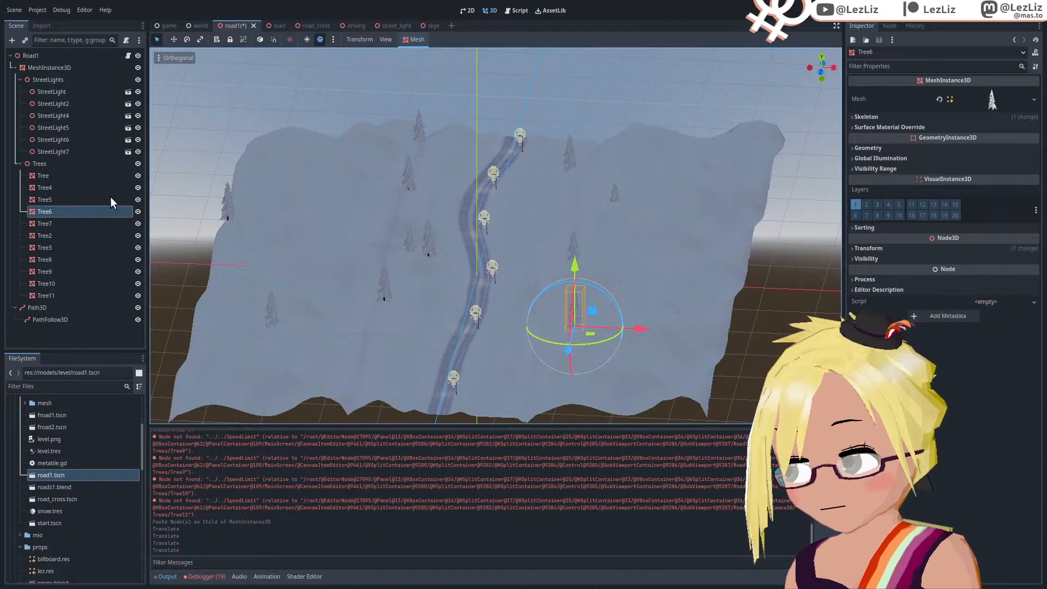
click(45, 224)
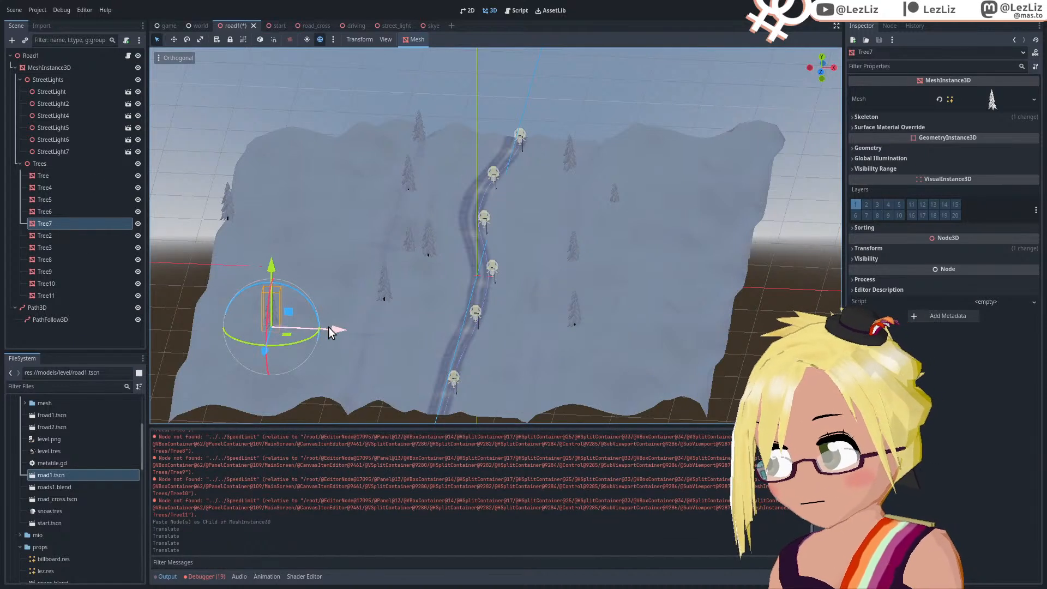
drag(334, 328, 421, 356)
click(56, 235)
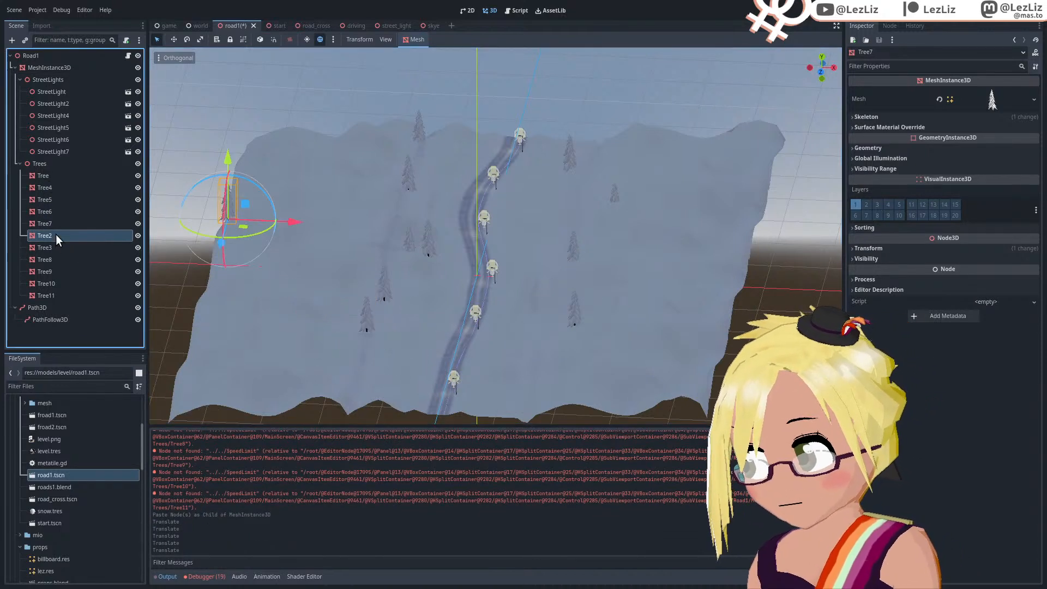
drag(262, 235, 579, 240)
Step: Lower Tree7 and adjust its position on the slope beside the road until its trunk meets the snow
middle_drag(580, 241, 620, 300)
scroll(427, 266, up, 3)
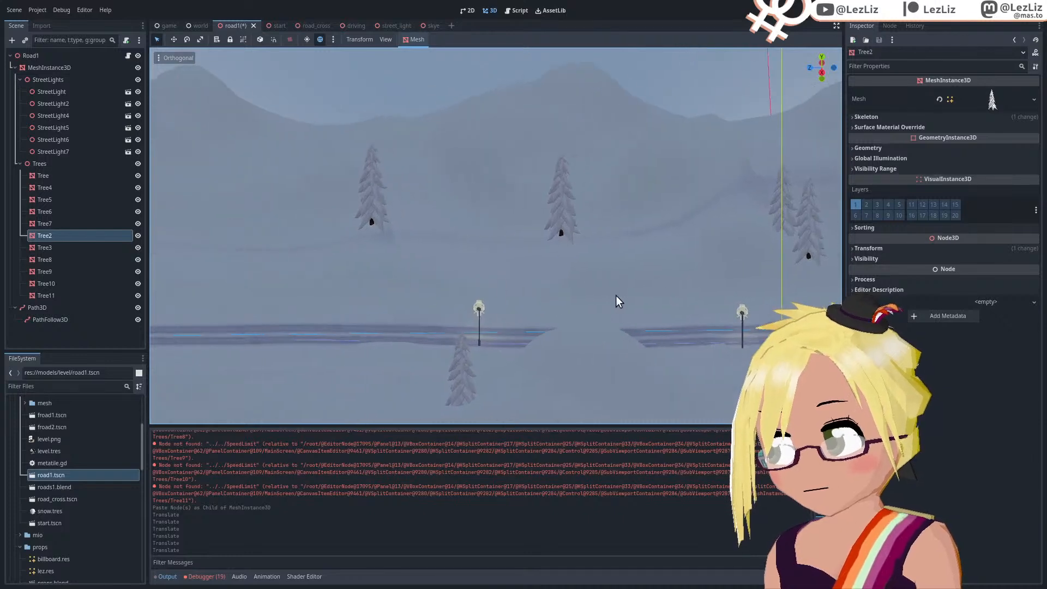
click(379, 198)
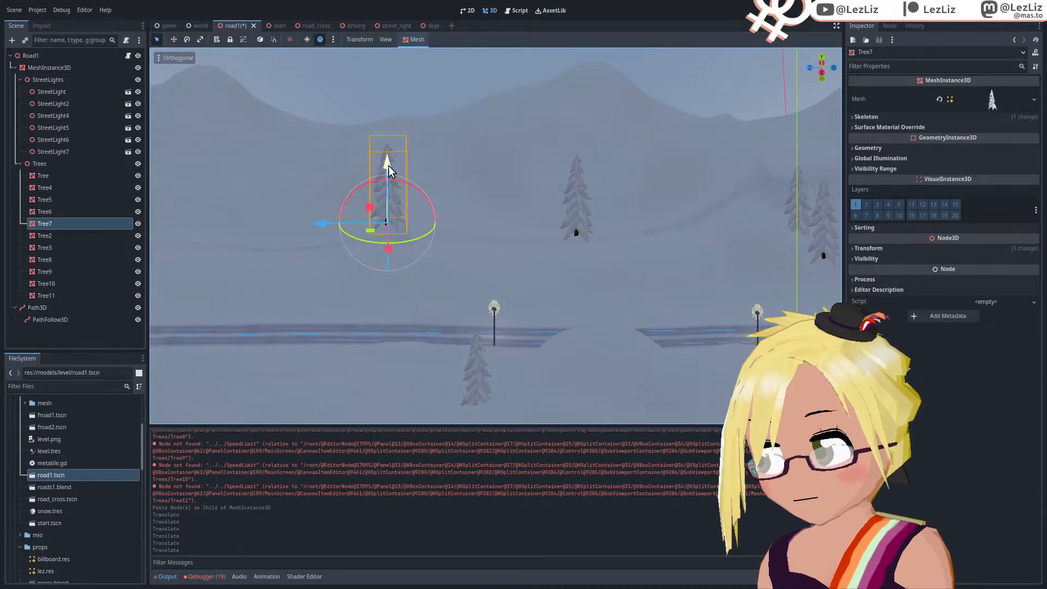
drag(388, 165, 390, 196)
middle_drag(346, 271, 539, 311)
drag(538, 311, 451, 319)
middle_drag(451, 319, 342, 364)
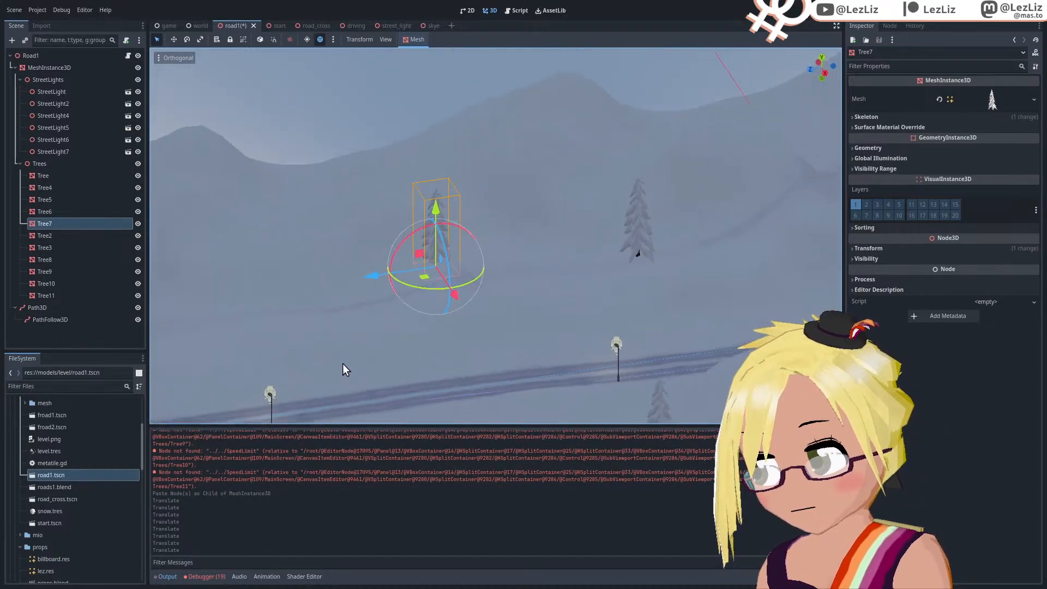
drag(411, 259, 291, 289)
middle_drag(291, 290, 433, 266)
drag(368, 288, 370, 299)
middle_drag(370, 299, 472, 345)
drag(502, 381, 493, 382)
mouse_move(423, 321)
mouse_down()
mouse_move(423, 310)
mouse_move(422, 322)
mouse_up()
middle_drag(463, 297, 256, 303)
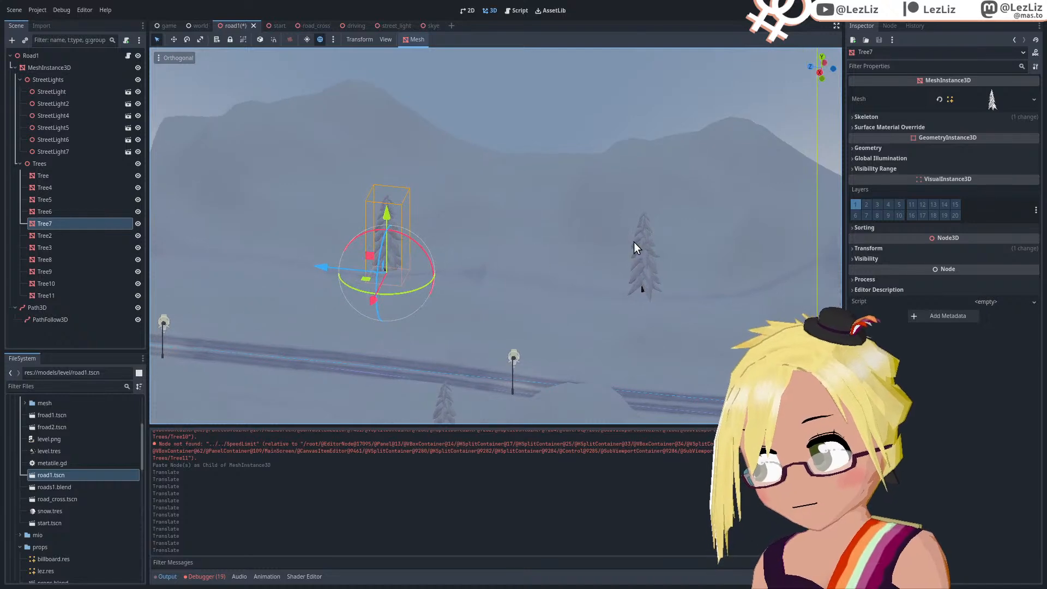
Step: Shift Tree5 farther from the road and adjust its height so its base rests on the slope
click(643, 263)
middle_drag(643, 263, 647, 305)
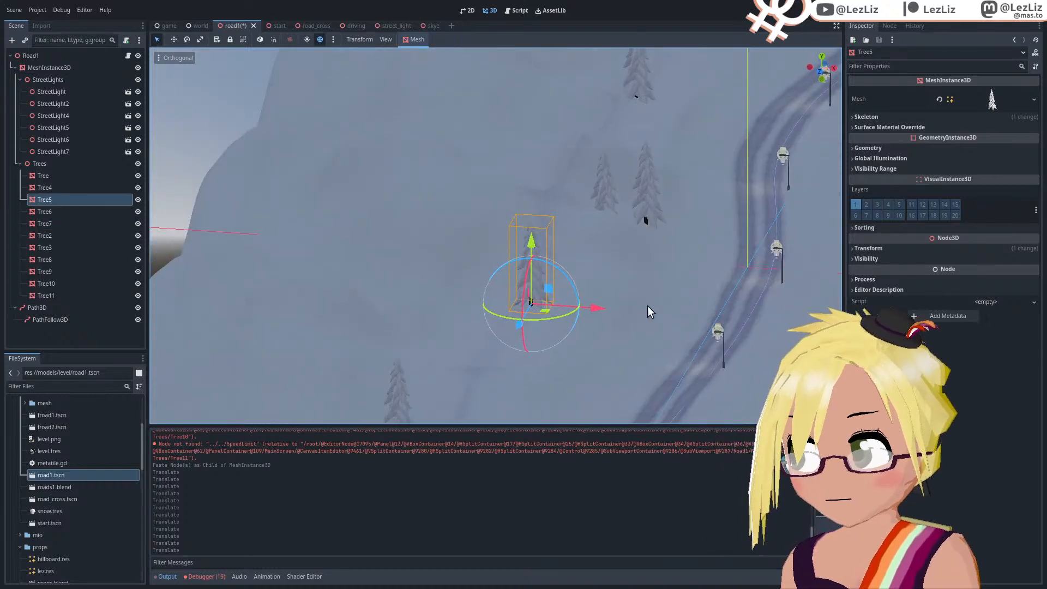
scroll(655, 328, up, 3)
drag(629, 326, 559, 334)
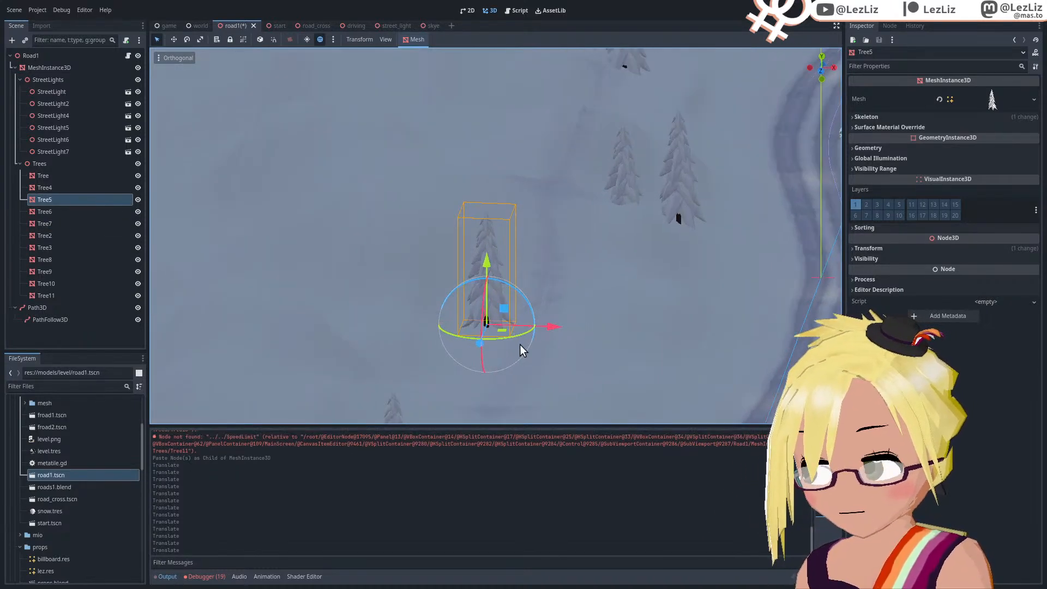
middle_drag(520, 345, 390, 344)
drag(461, 233, 463, 285)
middle_drag(470, 297, 603, 318)
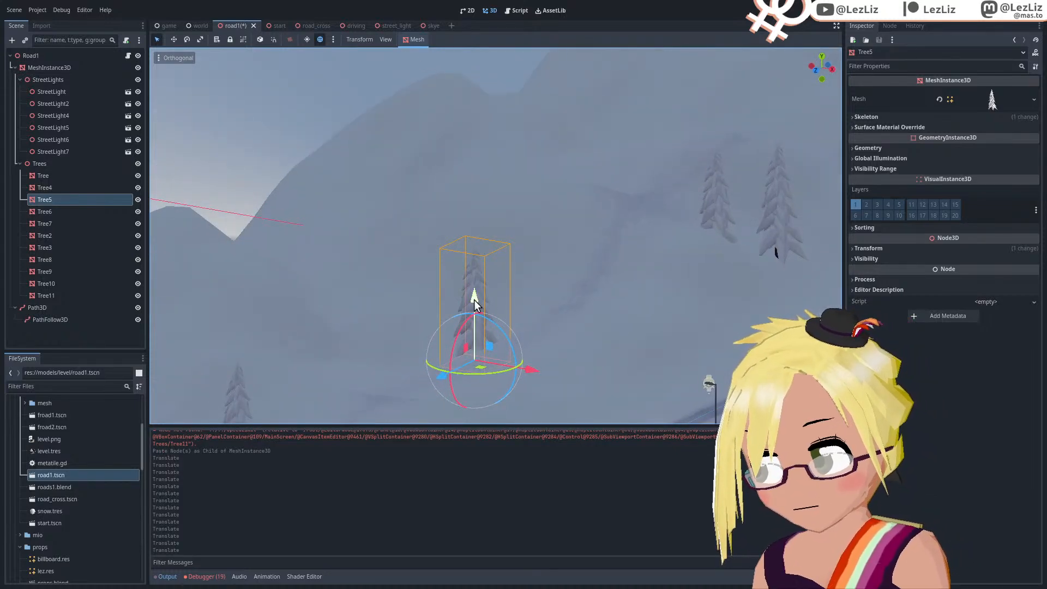
drag(475, 303, 475, 291)
Step: Move Tree4 along the Z axis away from the neighbouring Tree and lower it to the snow
middle_drag(642, 264, 425, 294)
scroll(529, 294, up, 6)
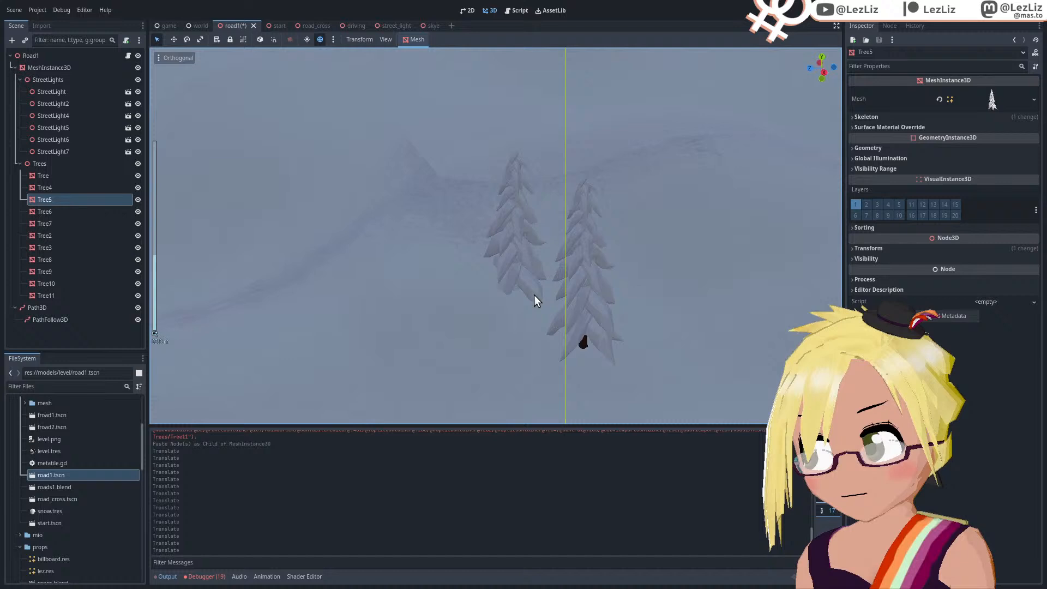
click(599, 312)
drag(520, 348, 575, 347)
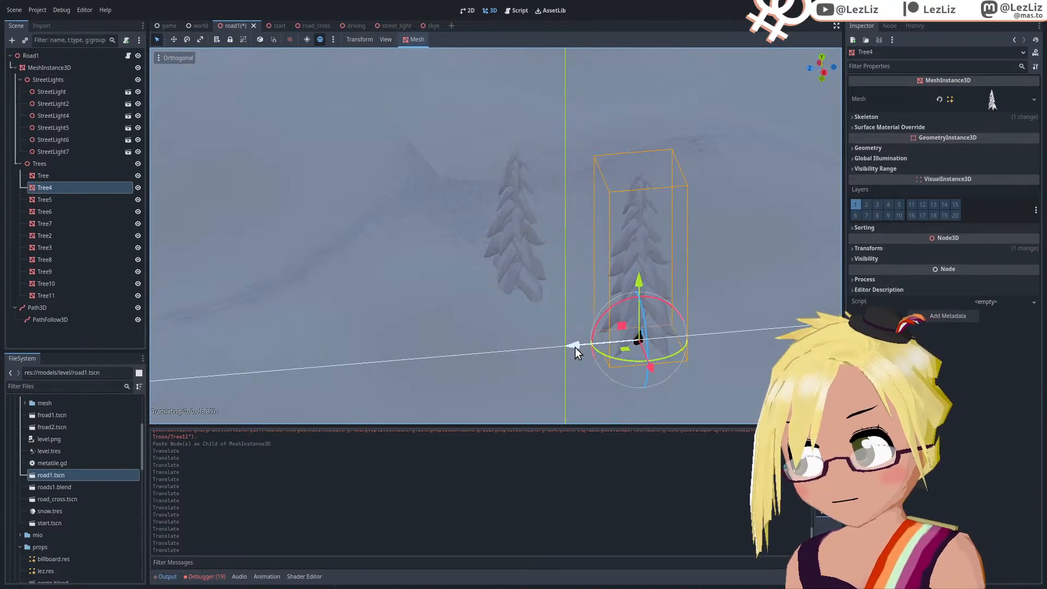
drag(638, 279, 642, 303)
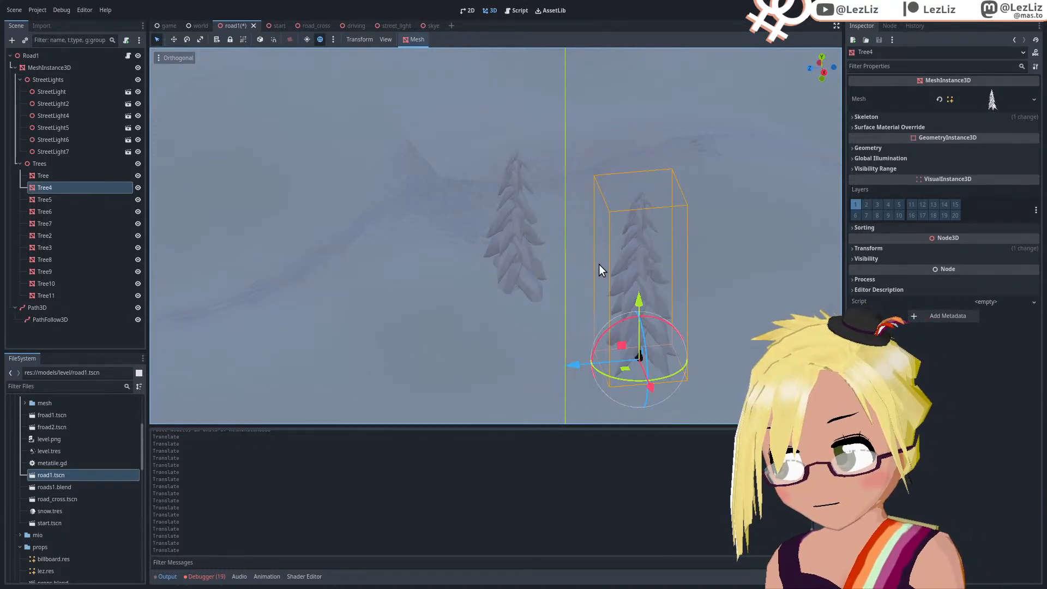
Step: Move Tree close to Tree4 and lower it to the ground
click(509, 232)
drag(453, 322, 519, 320)
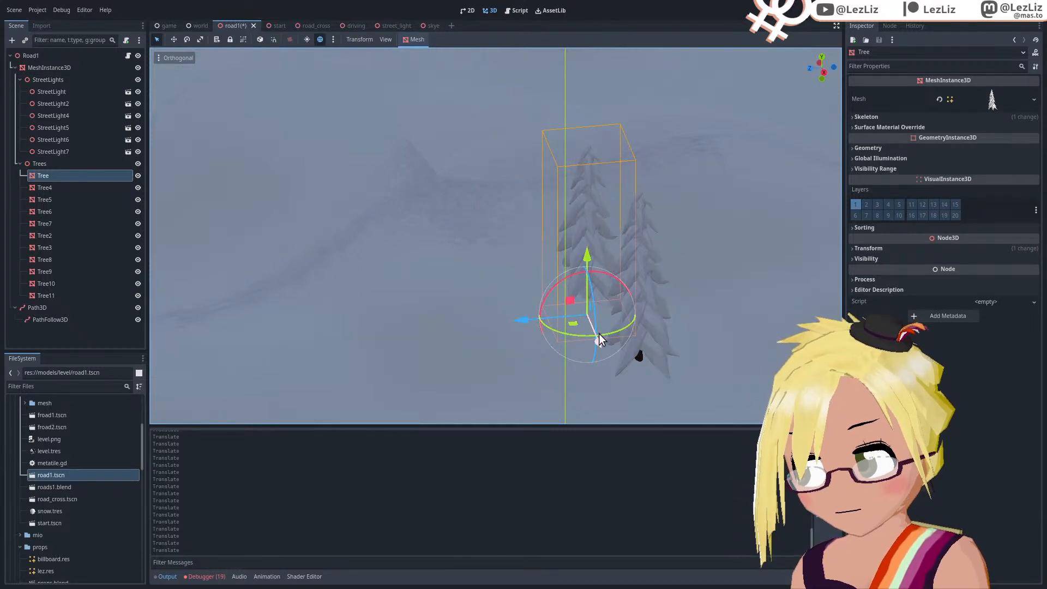
mouse_move(599, 333)
mouse_down()
mouse_move(603, 345)
mouse_move(597, 335)
mouse_up()
middle_drag(597, 335, 527, 292)
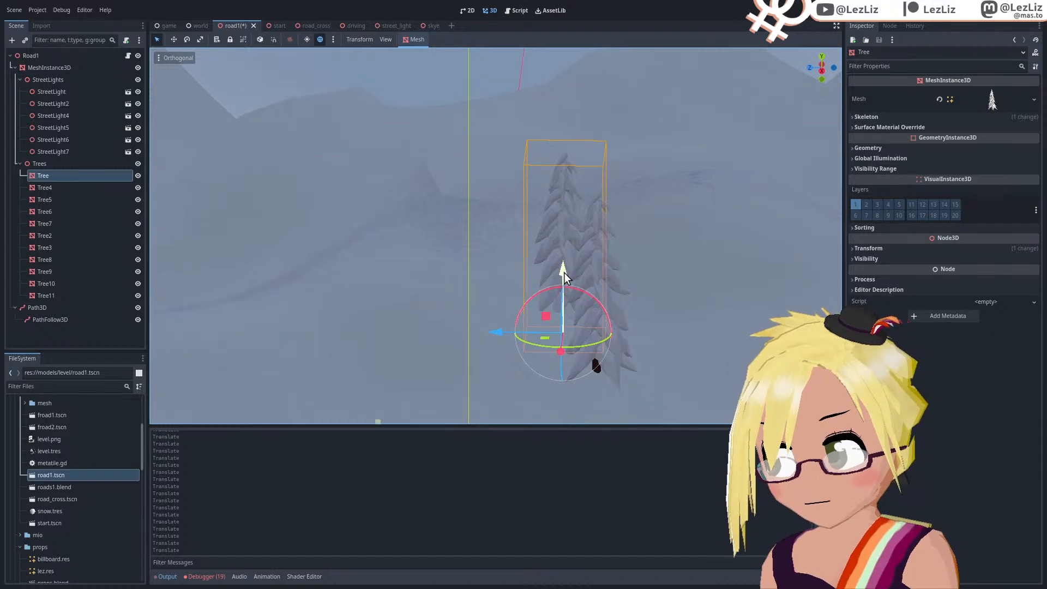
drag(562, 274, 561, 298)
drag(495, 357, 478, 356)
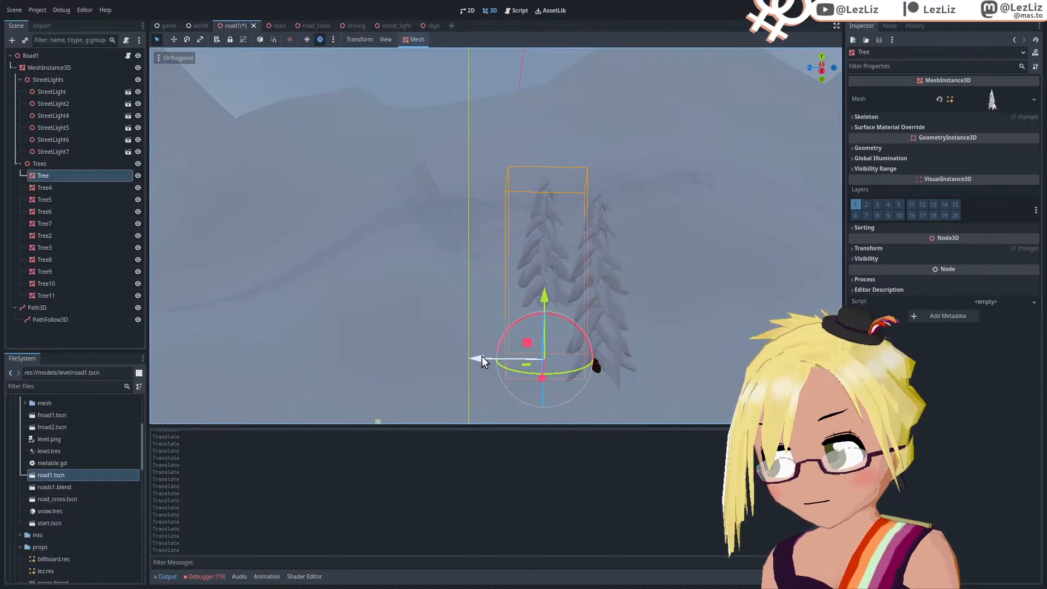
Step: Separate Tree from Tree4 by moving it past Tree4 along the Z axis, and fine-tune its place on the hillside
scroll(479, 349, down, 7)
middle_drag(479, 347, 450, 345)
drag(449, 346, 275, 325)
middle_drag(290, 311, 159, 283)
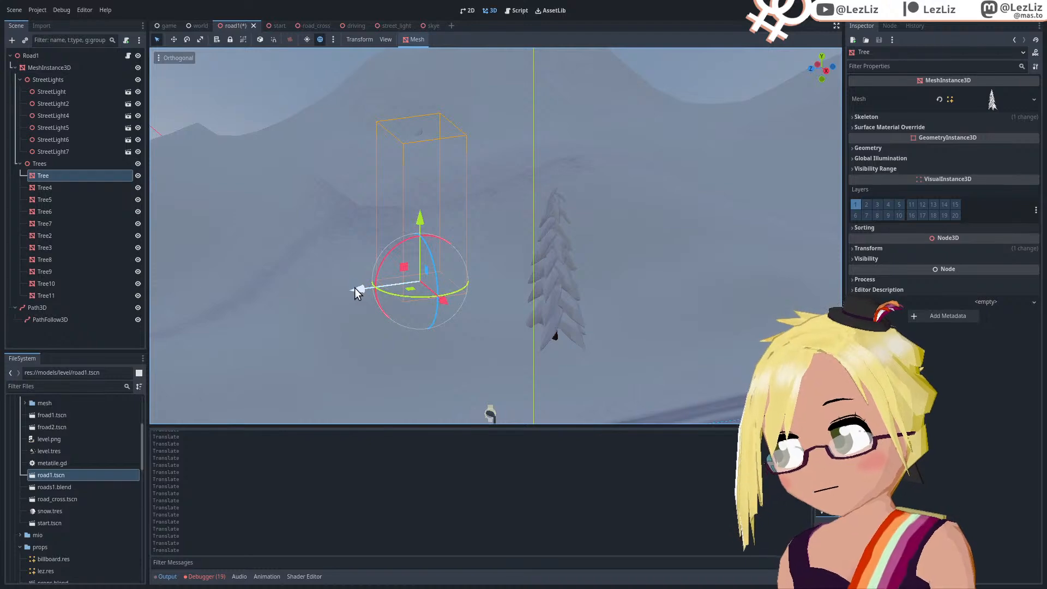
drag(358, 290, 681, 260)
mouse_move(680, 260)
middle_down()
mouse_move(434, 281)
mouse_move(675, 268)
middle_up()
drag(579, 260, 636, 262)
middle_drag(635, 261, 567, 199)
mouse_move(567, 195)
mouse_down()
mouse_move(560, 205)
mouse_move(562, 182)
mouse_move(558, 192)
mouse_up()
middle_drag(559, 192, 519, 295)
Step: Reposition Tree4 sideways on the slope between Tree and the road
scroll(544, 303, up, 5)
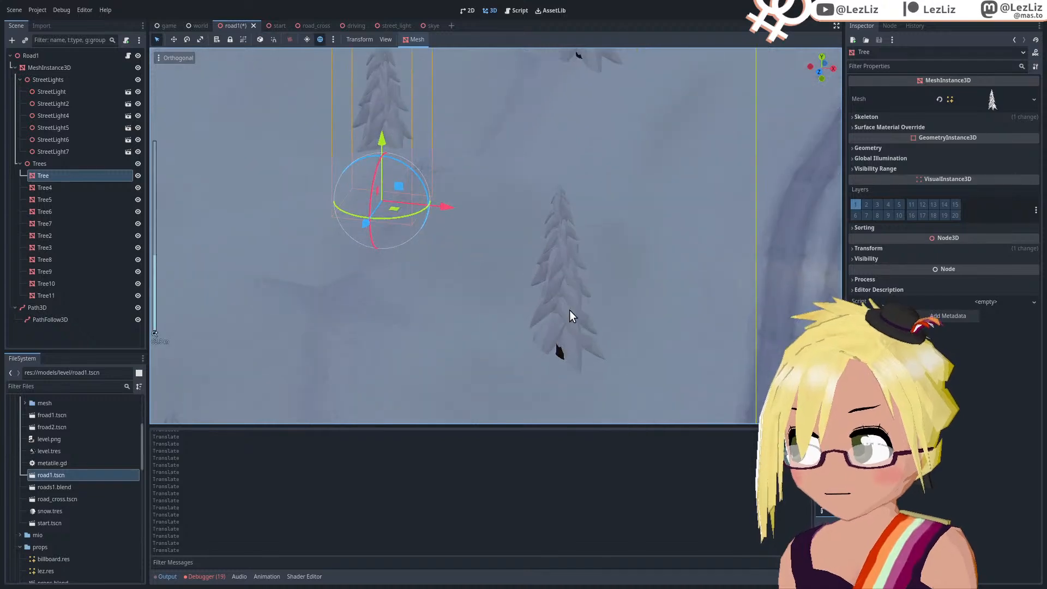
click(583, 320)
drag(623, 360, 574, 358)
middle_drag(574, 358, 388, 257)
drag(281, 271, 337, 270)
middle_drag(347, 277, 538, 297)
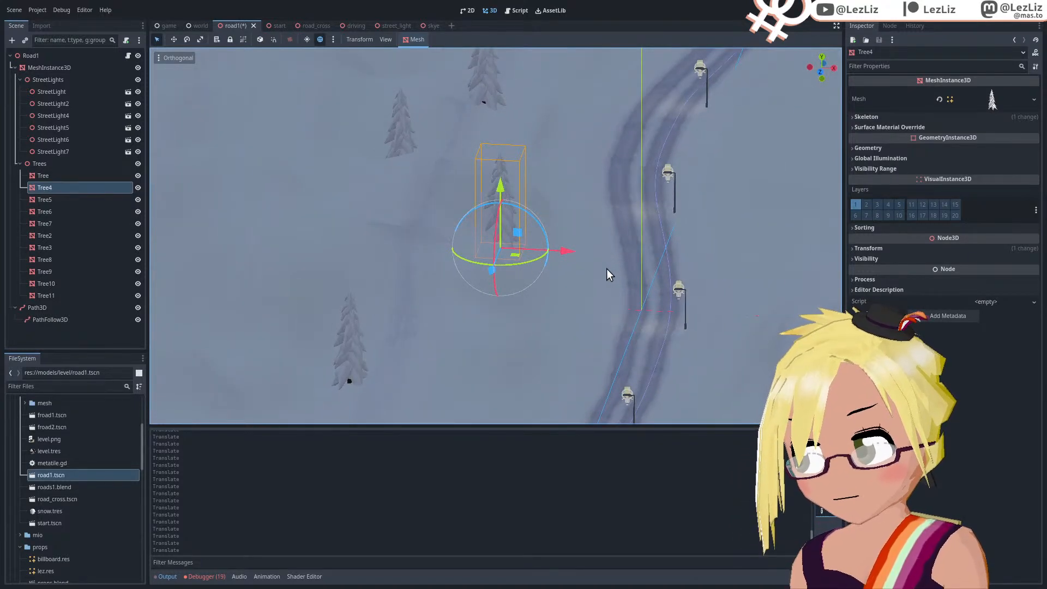
Step: Move Tree4 along the Z axis towards the far end of the road and lower it onto the snow
shift+middle_drag(606, 274, 575, 238)
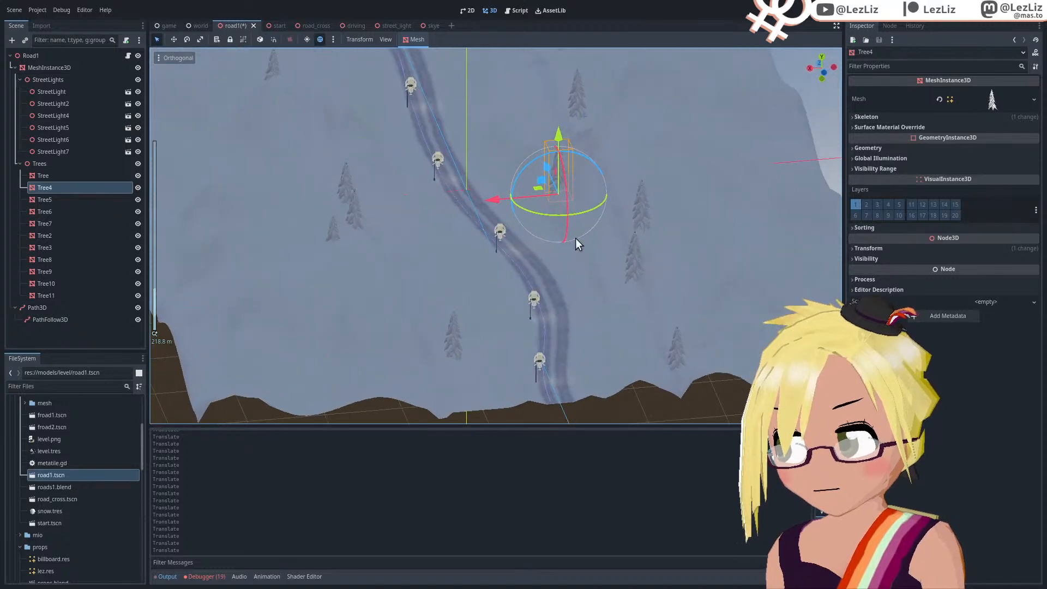
drag(546, 195, 605, 325)
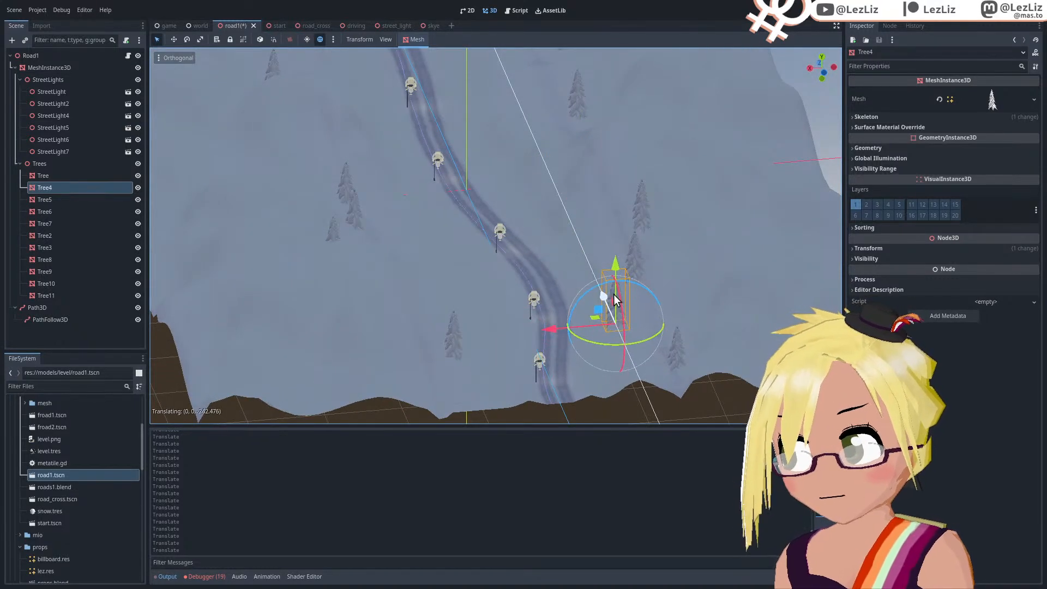
middle_drag(548, 335, 469, 323)
scroll(513, 294, up, 9)
middle_drag(522, 289, 551, 327)
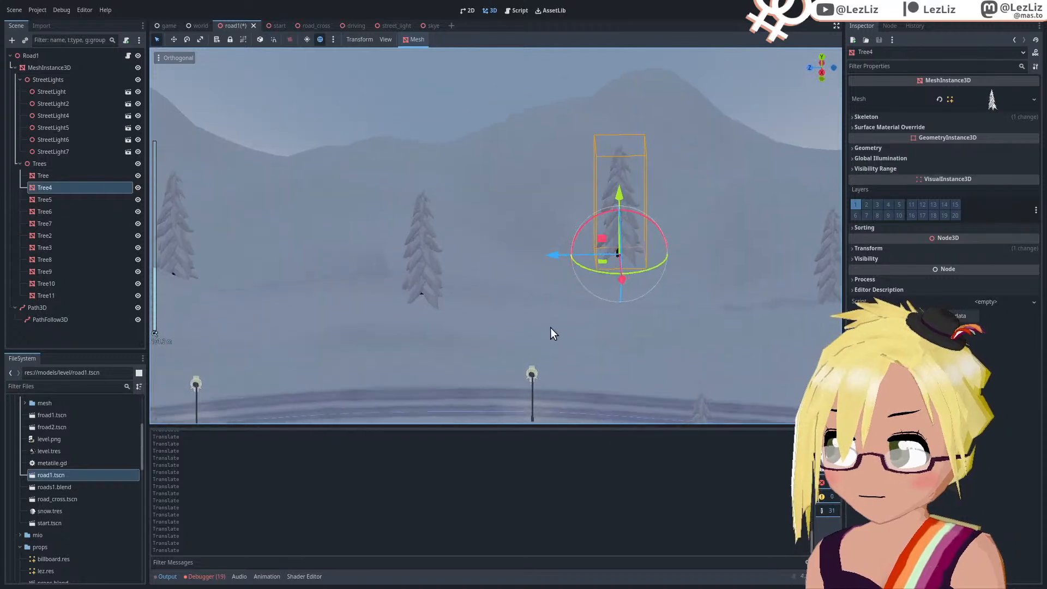
drag(552, 254, 463, 267)
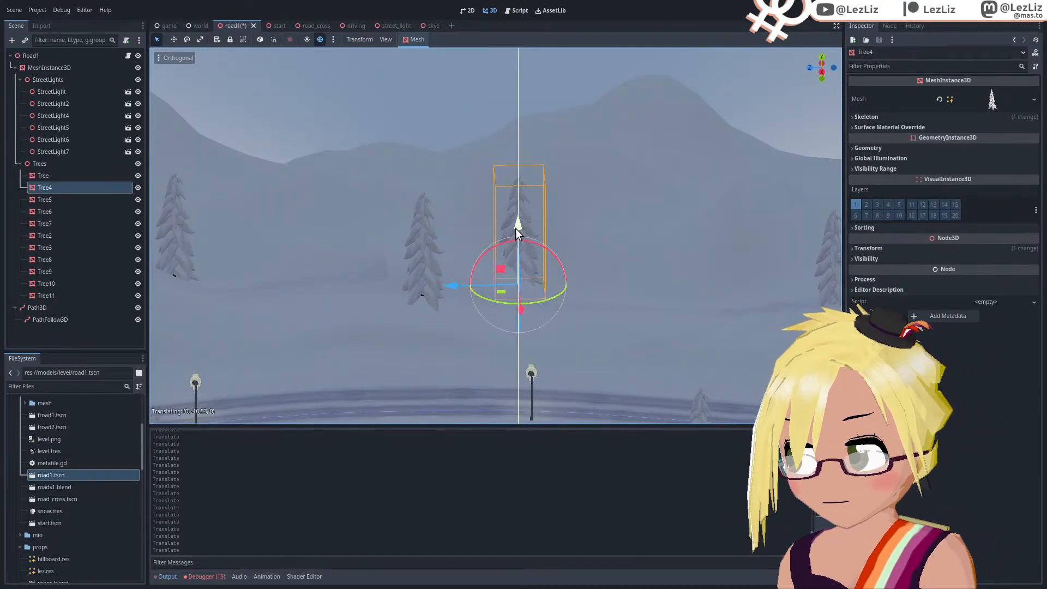
scroll(521, 235, down, 2)
middle_drag(525, 244, 453, 244)
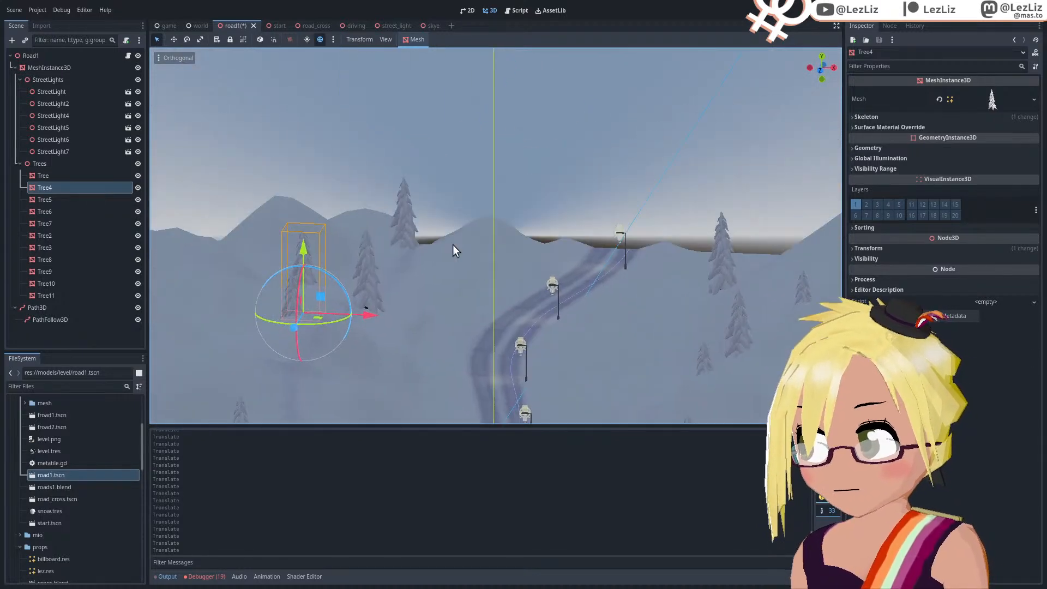
Step: Move Tree10 farther from the road and closer to the terrain's end edge
scroll(453, 244, up, 10)
middle_drag(338, 219, 459, 193)
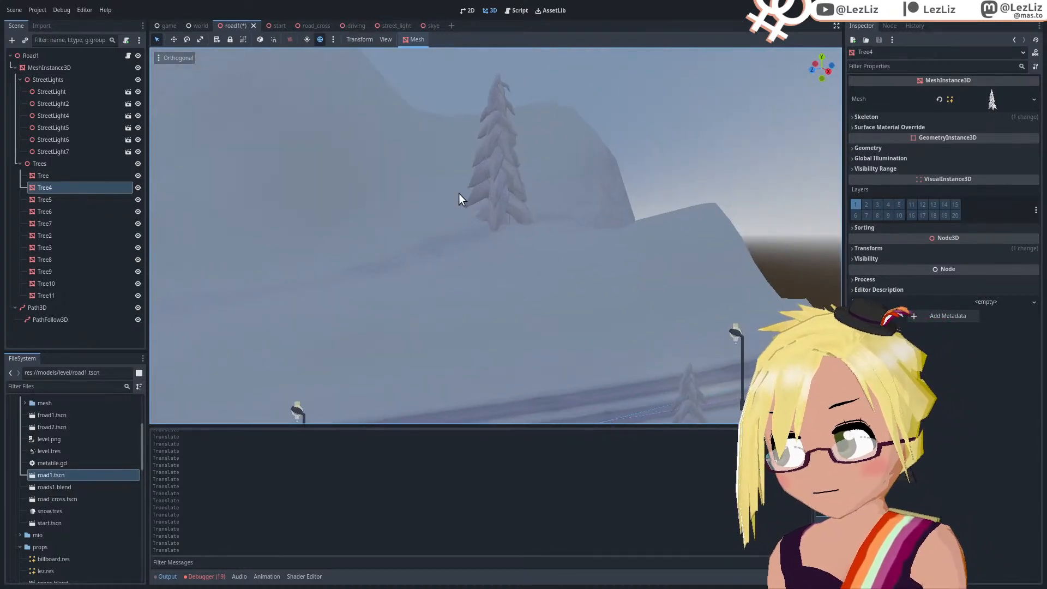
click(489, 195)
middle_drag(477, 244, 590, 223)
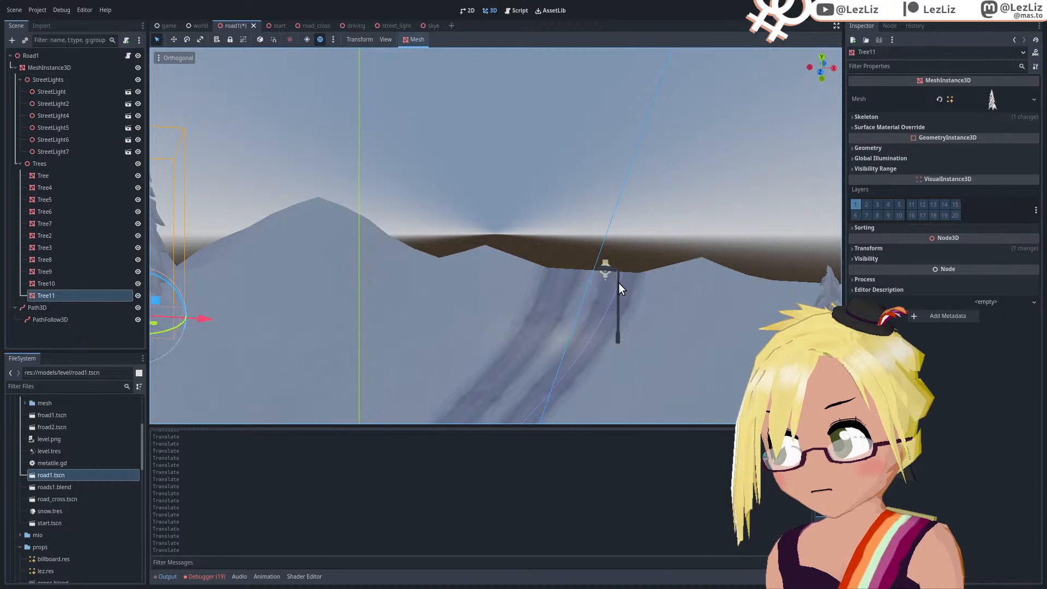
middle_drag(619, 282, 620, 247)
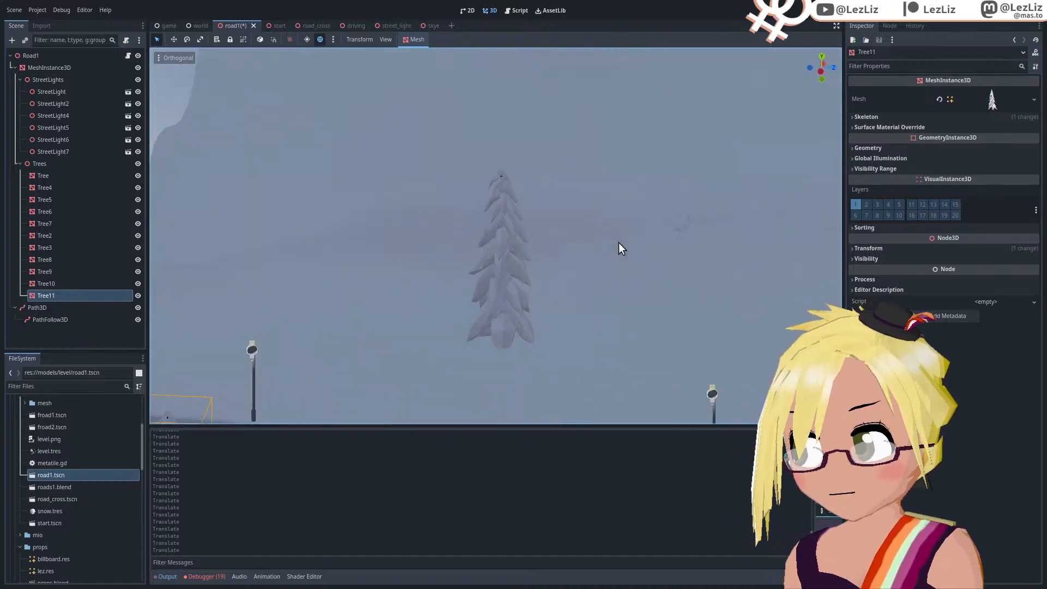
click(492, 296)
middle_drag(492, 302, 391, 316)
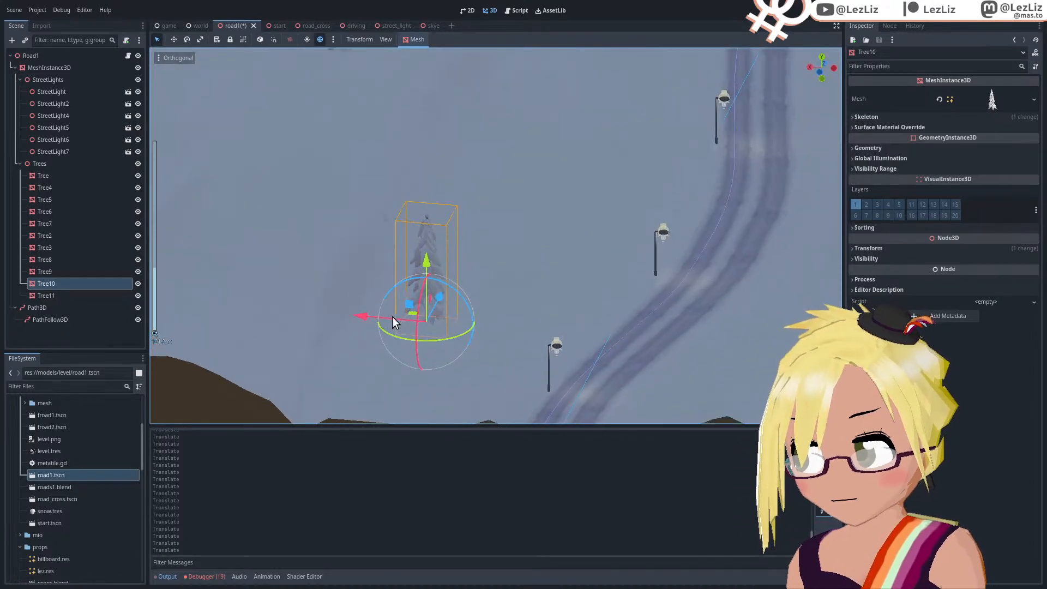
drag(392, 316, 316, 312)
drag(392, 294, 362, 332)
middle_drag(369, 335, 289, 306)
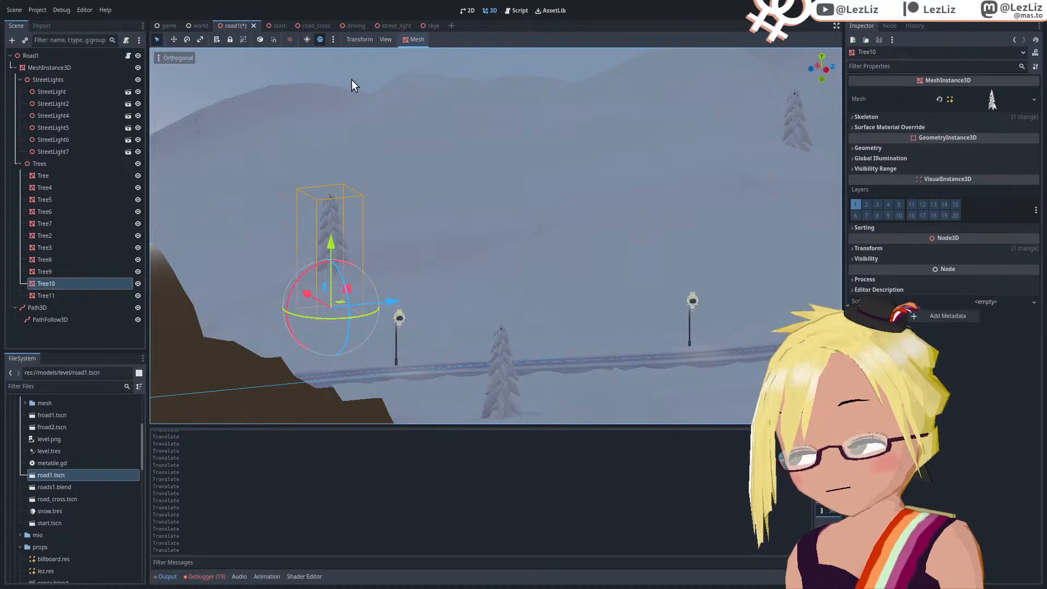
Step: Check the trees under preview sunlight, and restore the preview sun and environment settings
click(306, 37)
middle_drag(308, 52, 349, 107)
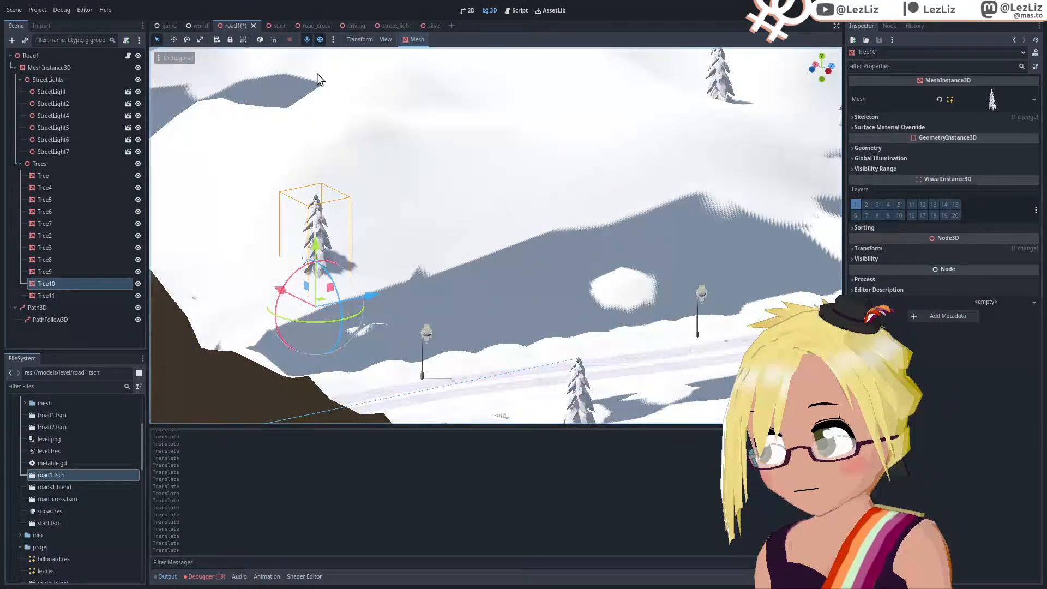
click(307, 39)
click(320, 39)
click(320, 39)
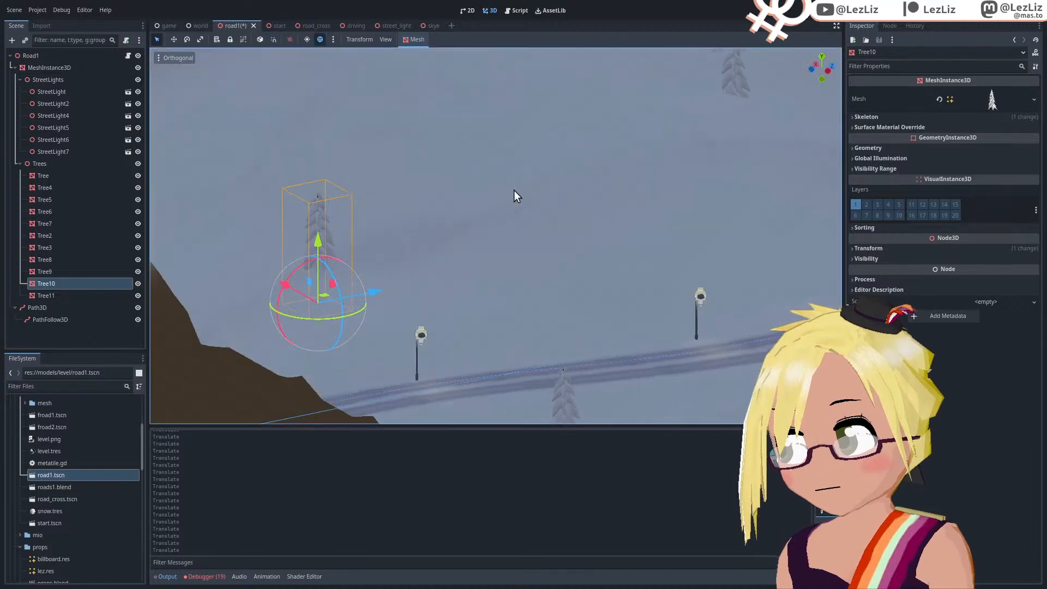
Step: Fine-tune Tree10's position on the hillside beside the road
middle_drag(514, 190, 391, 210)
shift+middle_drag(603, 249, 370, 287)
scroll(461, 292, up, 5)
drag(419, 255, 333, 277)
scroll(356, 277, down, 12)
shift+middle_drag(403, 262, 349, 250)
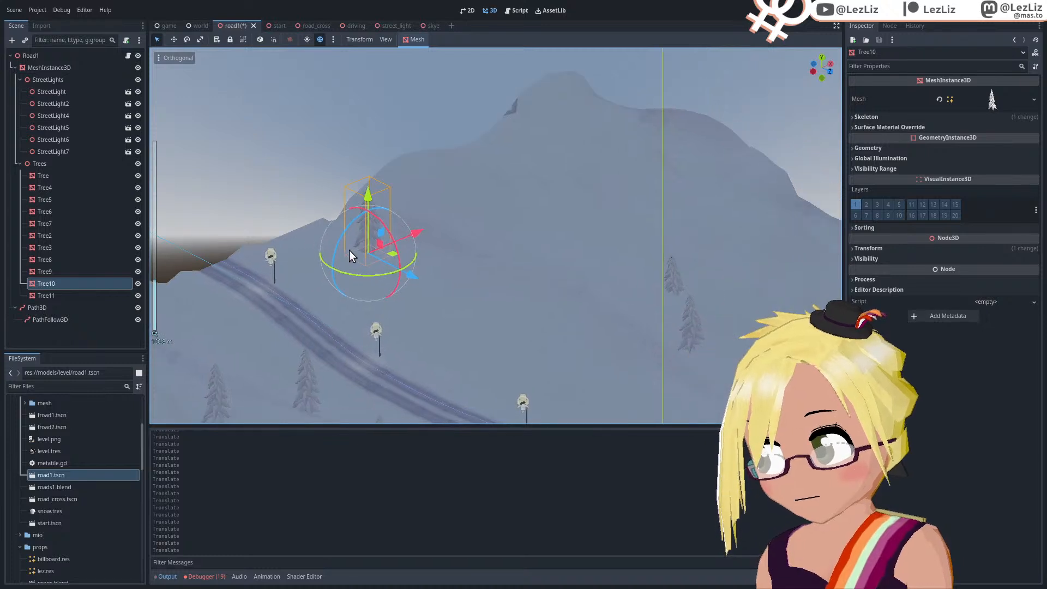
Step: Raise Tree9 slightly along the Y axis so its trunk stands properly on the snow
middle_drag(483, 269, 547, 269)
shift+middle_drag(625, 279, 459, 281)
scroll(504, 284, up, 6)
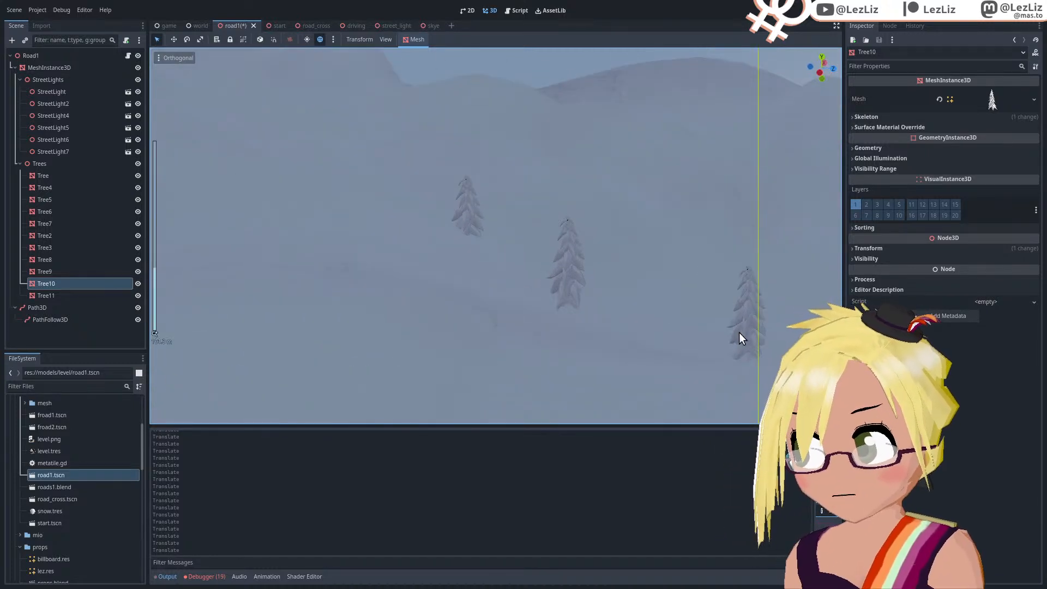
shift+middle_drag(736, 331, 431, 215)
click(506, 235)
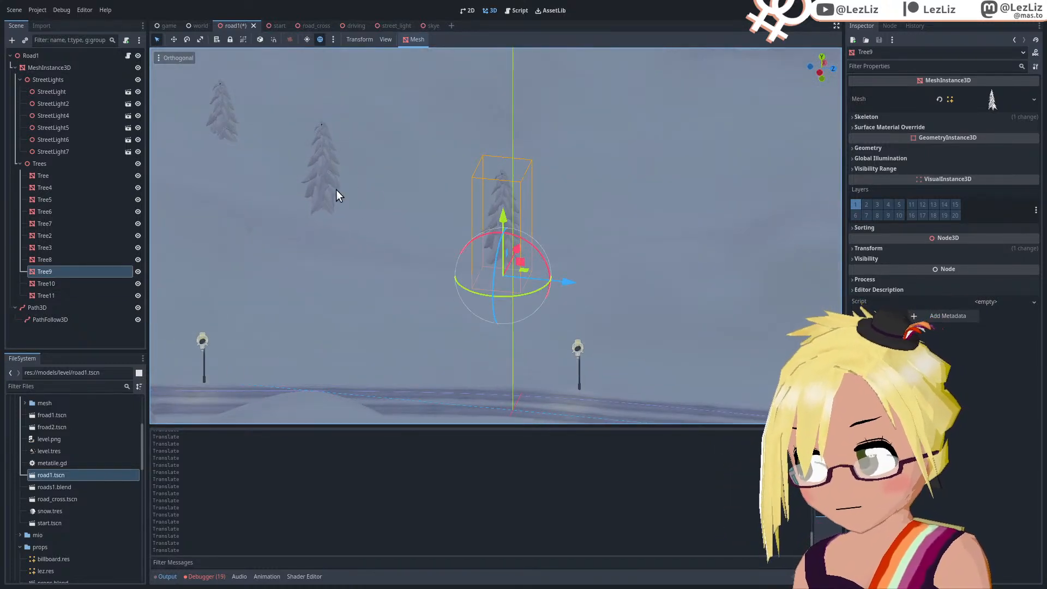
drag(503, 217, 503, 207)
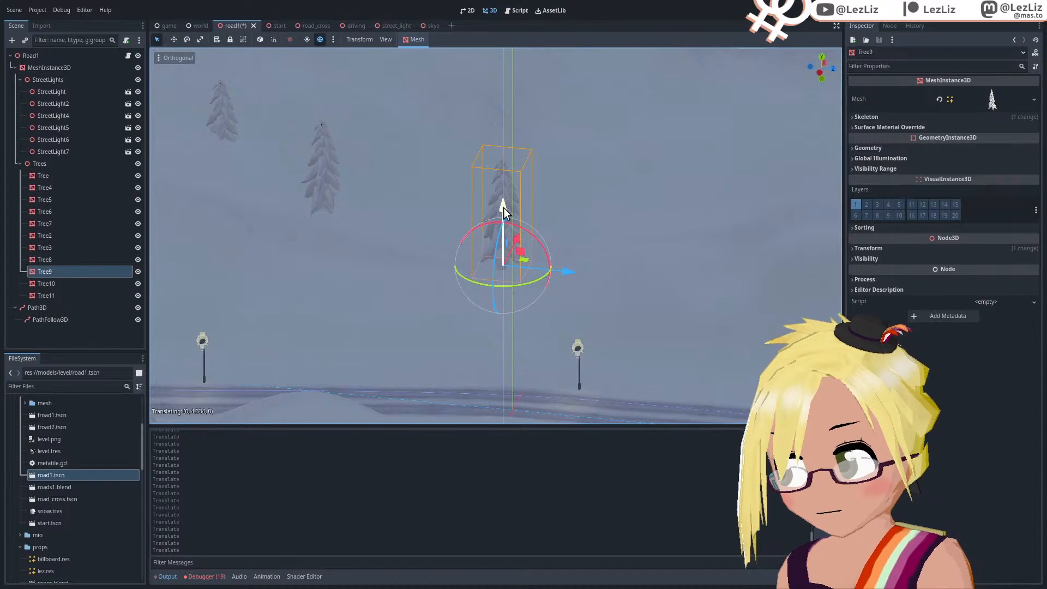
Step: Move Tree2 along the Z axis closer to Tree9 and lower it towards the snow
click(316, 191)
drag(400, 238, 462, 243)
drag(405, 207, 392, 229)
Step: Shift Tree2 away from the road along the X axis and adjust its height to the slope
middle_drag(392, 230, 444, 293)
scroll(425, 275, up, 3)
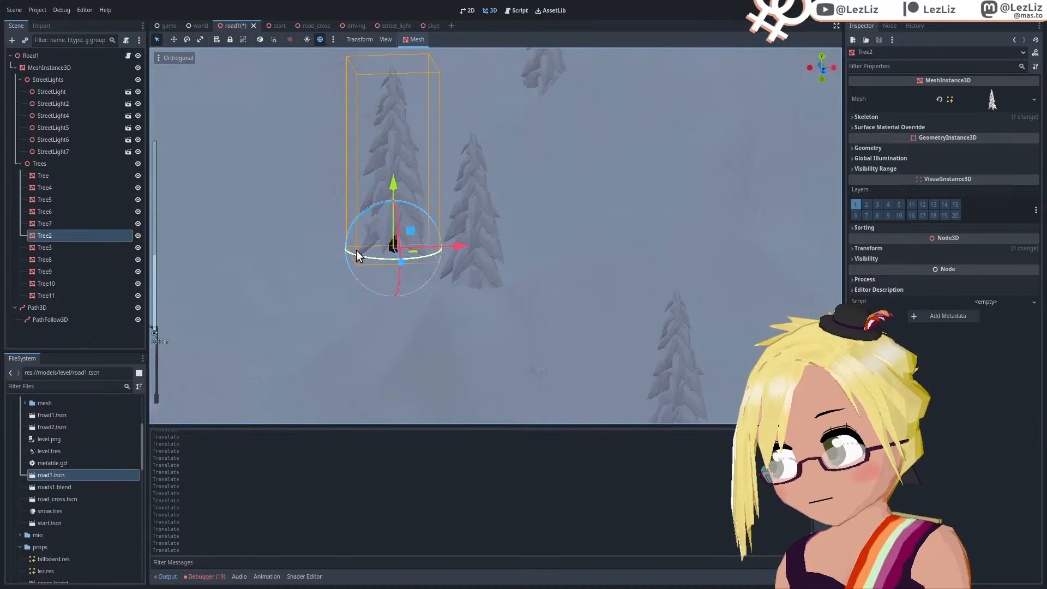
drag(445, 246, 512, 254)
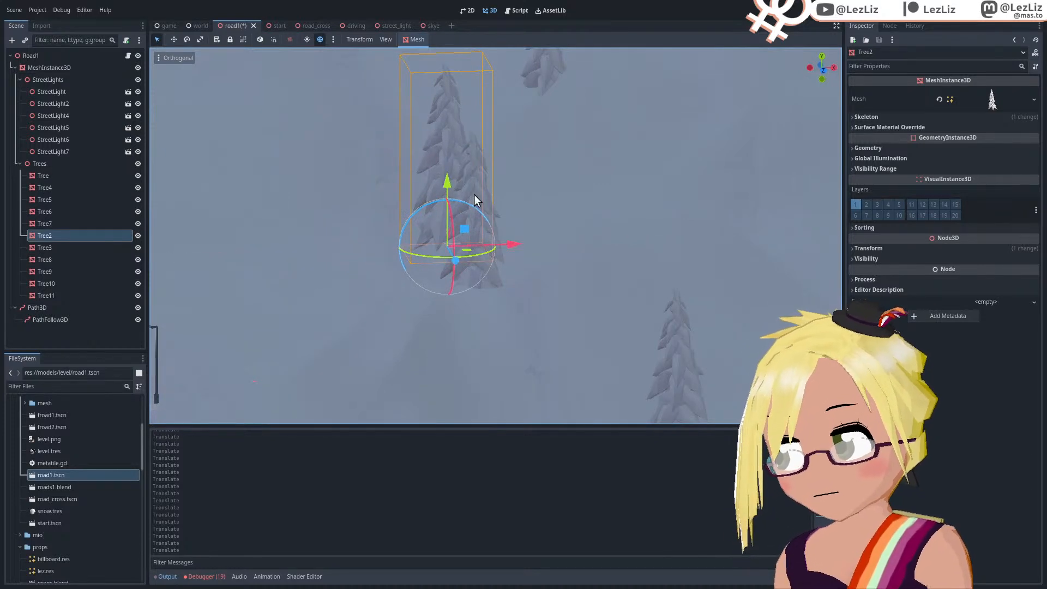
drag(447, 188, 447, 217)
scroll(419, 254, down, 6)
middle_drag(417, 255, 479, 257)
drag(443, 206, 443, 188)
Step: Move Tree8 along the Z axis past Tree2 and Tree9, and raise it slightly to match the terrain
click(345, 140)
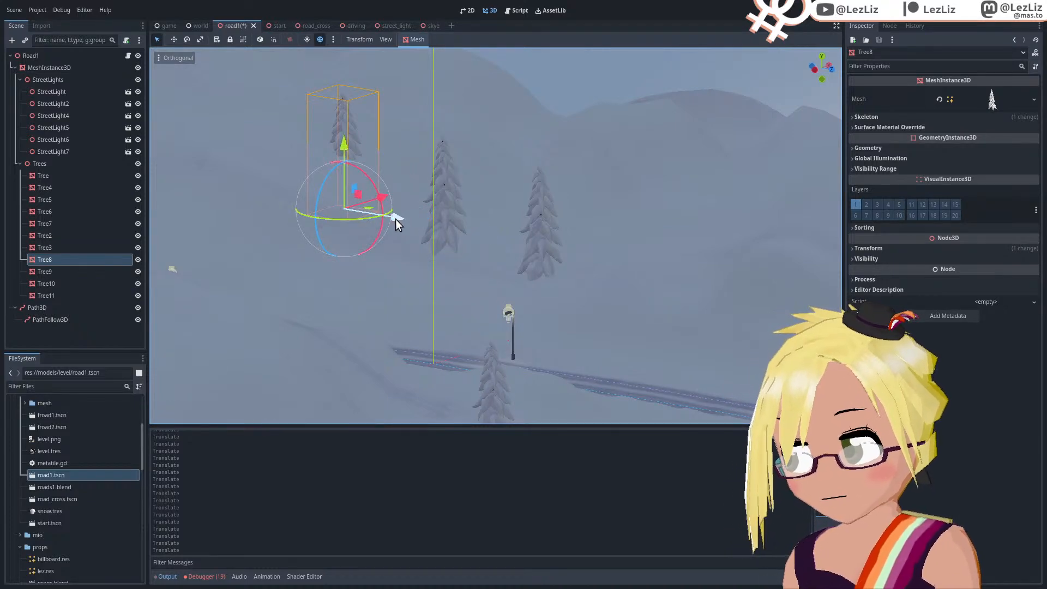
drag(395, 219, 515, 238)
middle_drag(516, 238, 697, 234)
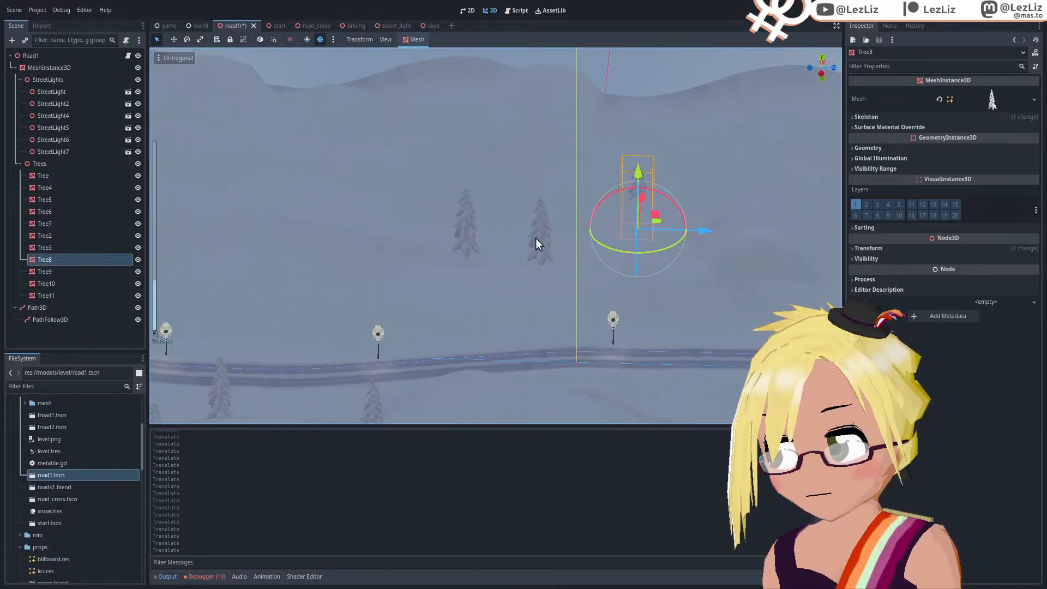
middle_drag(536, 240, 662, 221)
mouse_move(414, 163)
middle_down()
mouse_move(554, 171)
mouse_move(406, 158)
middle_up()
mouse_move(394, 150)
mouse_down()
mouse_move(394, 127)
mouse_move(395, 137)
mouse_up()
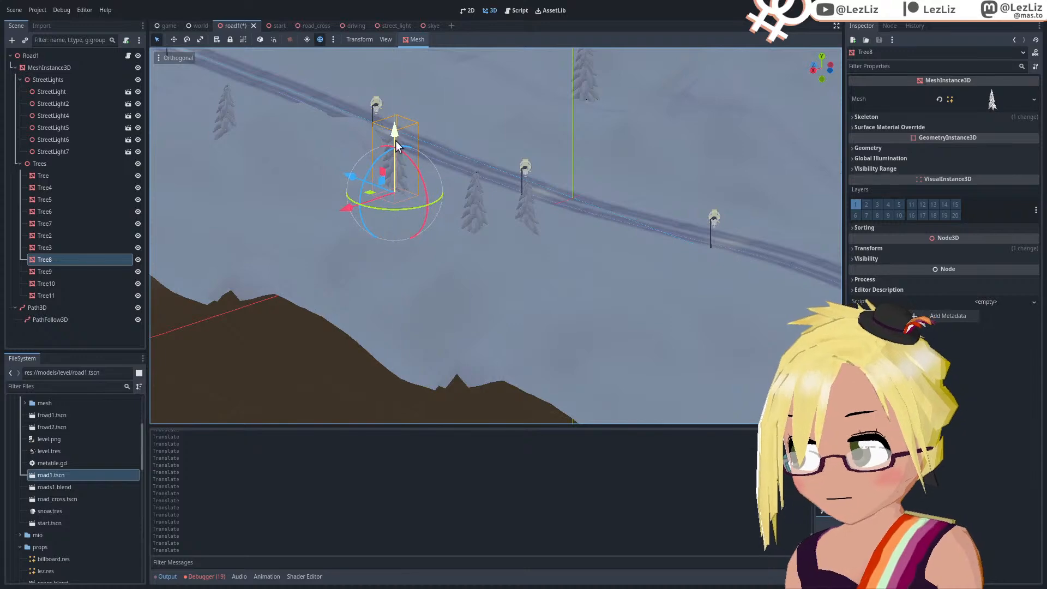
middle_drag(395, 136, 489, 265)
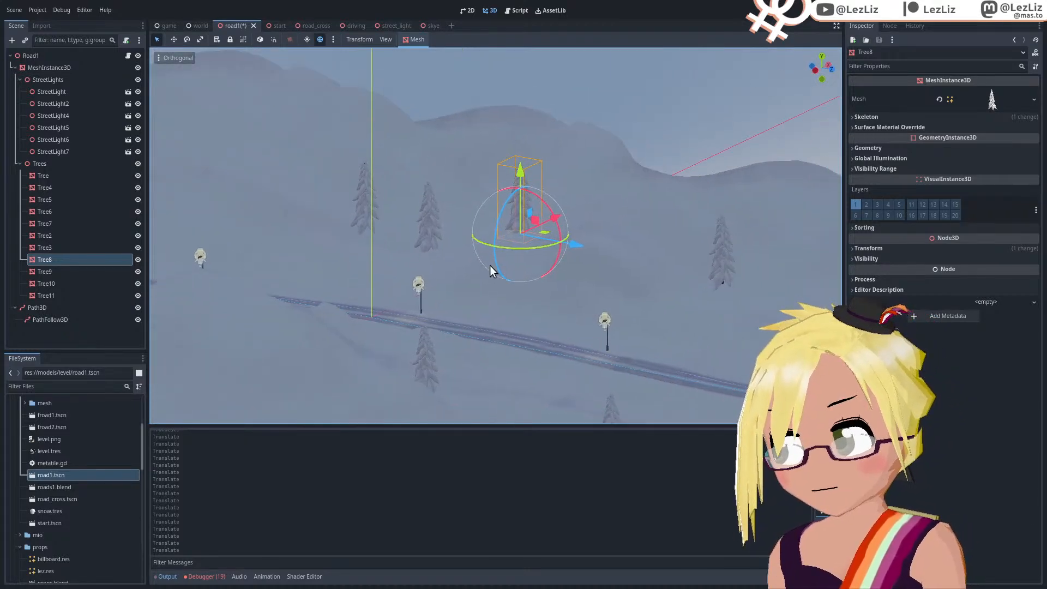
scroll(506, 155, up, 5)
scroll(512, 152, down, 8)
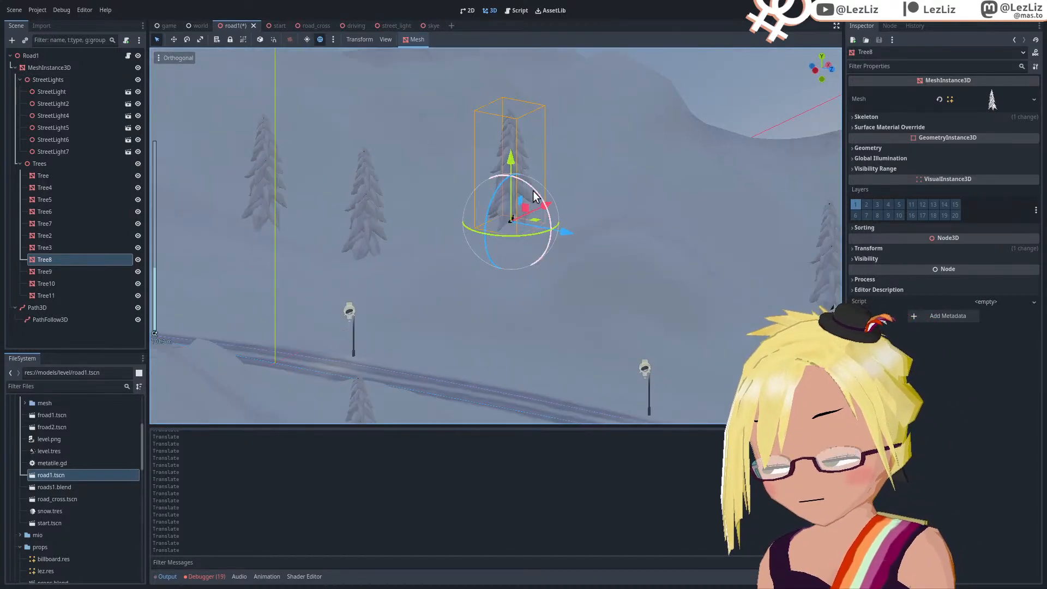
Step: Move Tree9 closer to the road along the X axis and lower it onto the snow
middle_drag(577, 250, 491, 258)
click(492, 286)
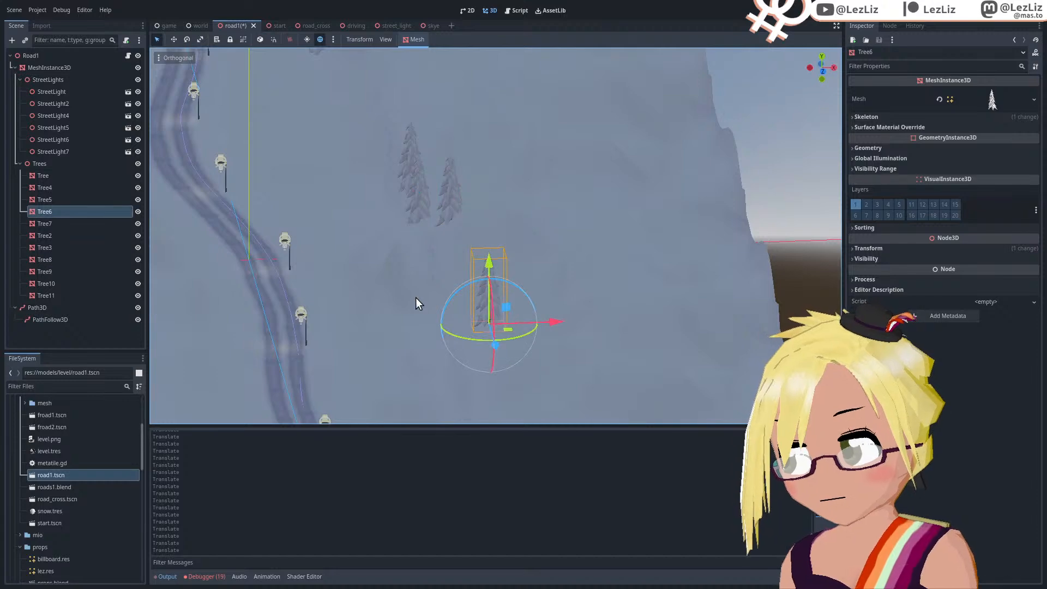
middle_drag(415, 297, 569, 256)
click(561, 193)
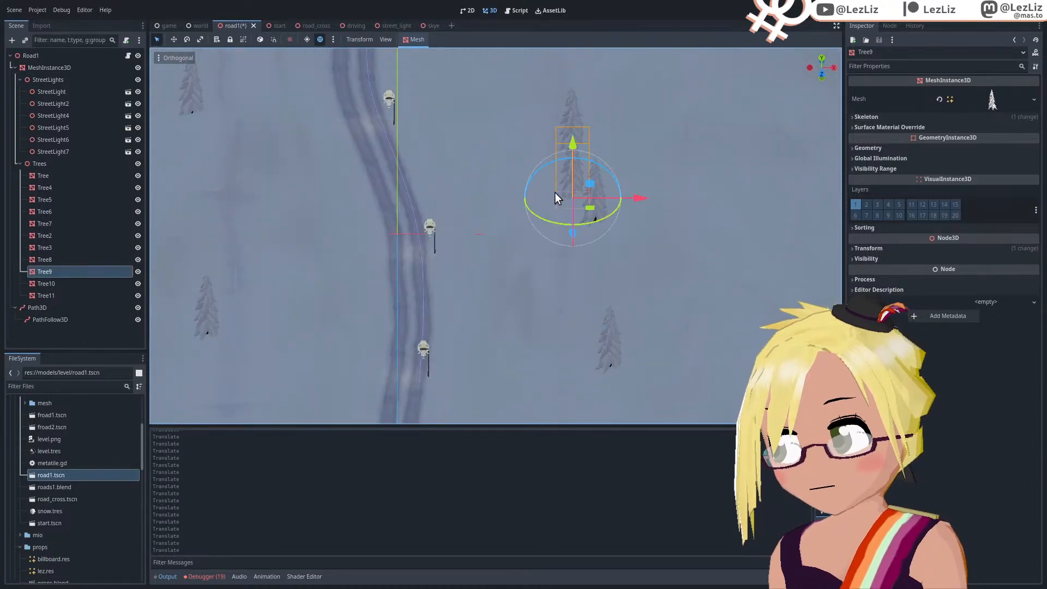
drag(600, 203, 534, 220)
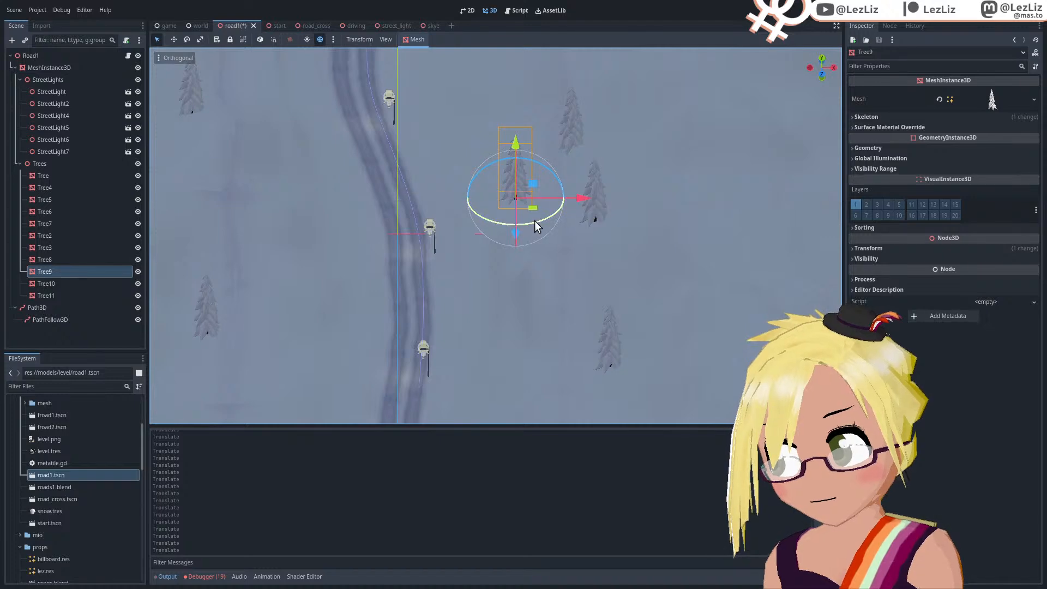
middle_drag(534, 220, 479, 200)
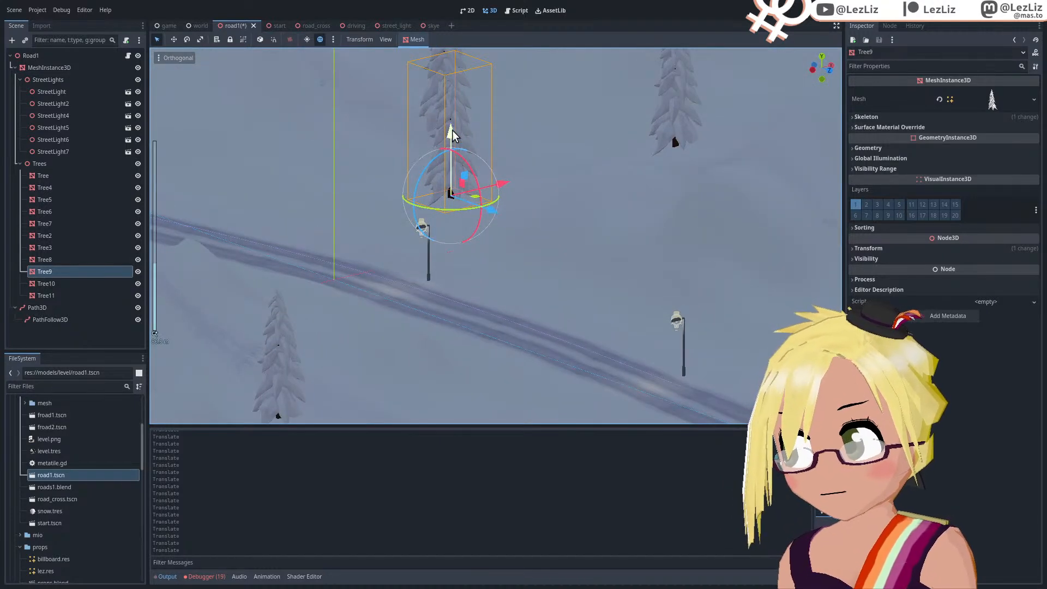
drag(452, 130, 455, 151)
middle_drag(517, 198, 539, 294)
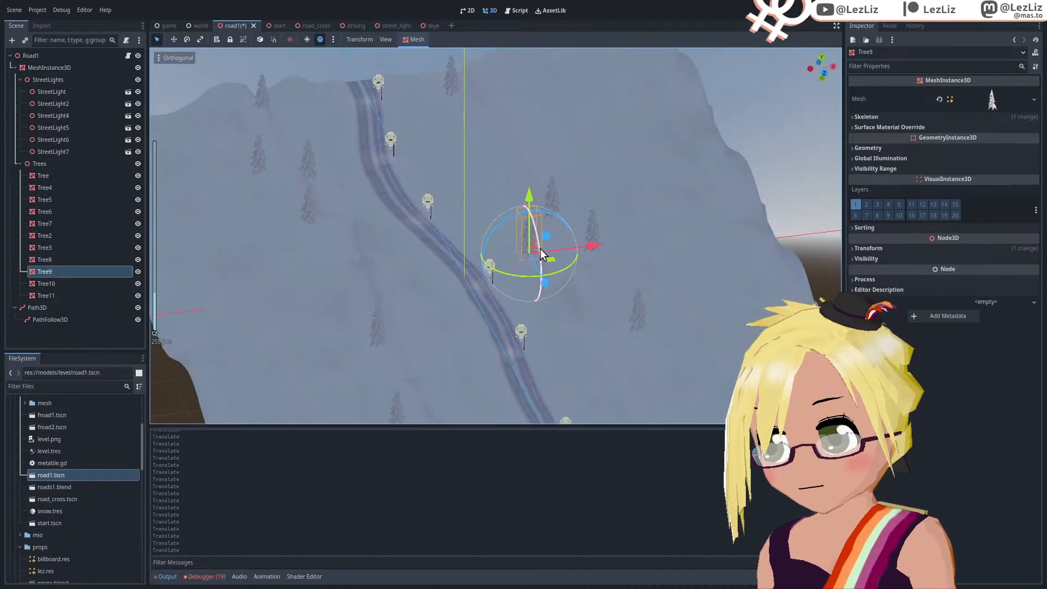
Step: Duplicate Tree9 and move the copy along the Z axis towards the far end of the road, working from the top view
key(KP_7)
scroll(540, 248, down, 5)
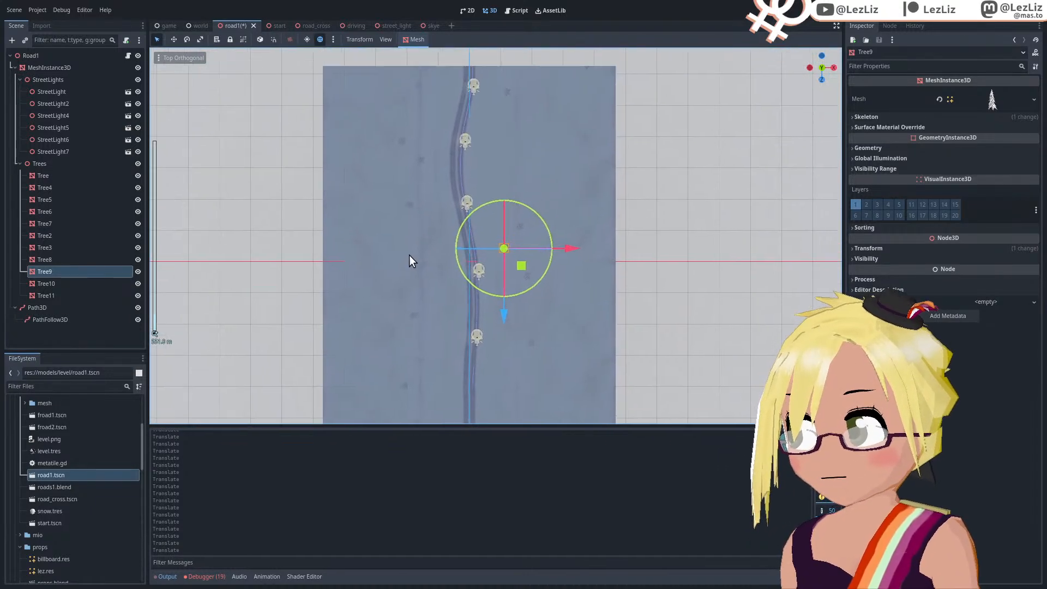
scroll(409, 261, up, 3)
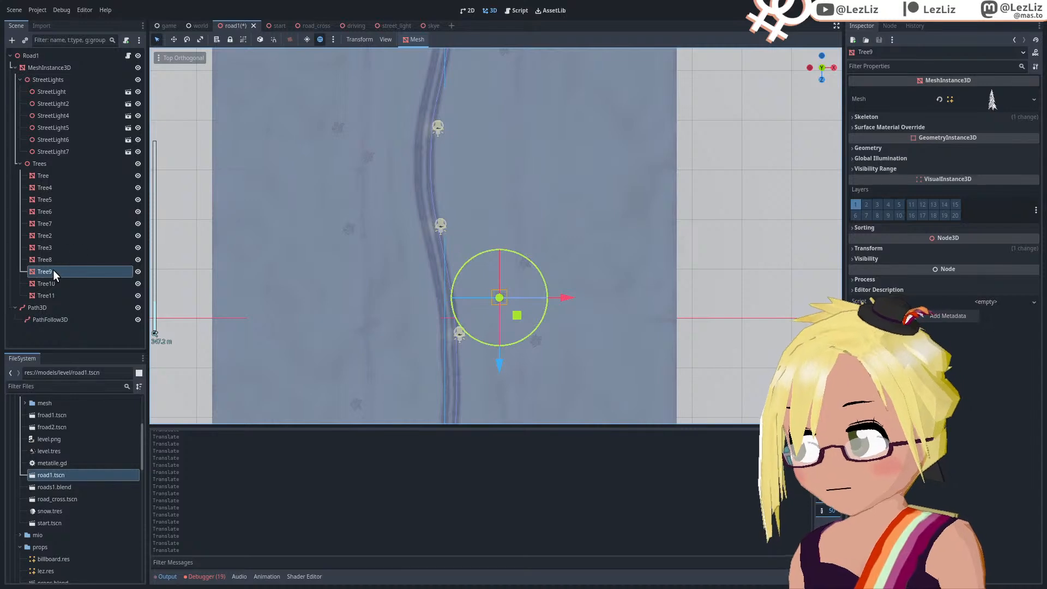
right_click(52, 271)
key(ctrl+d)
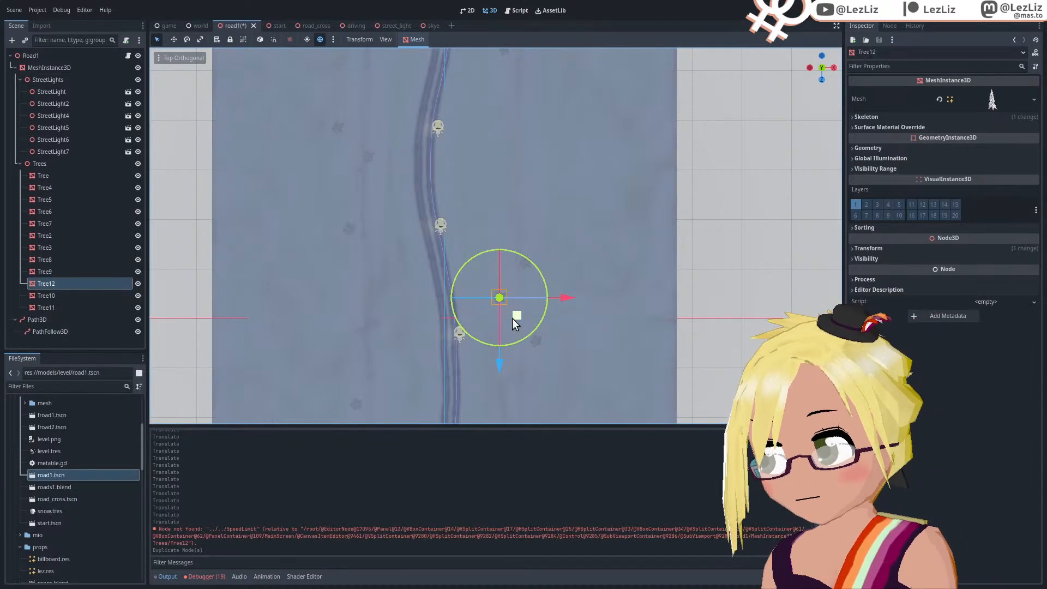
drag(495, 365, 486, 212)
Step: Move the duplicated tree away from the road along the X axis and fine-tune its place on the slope
middle_drag(486, 213, 544, 313)
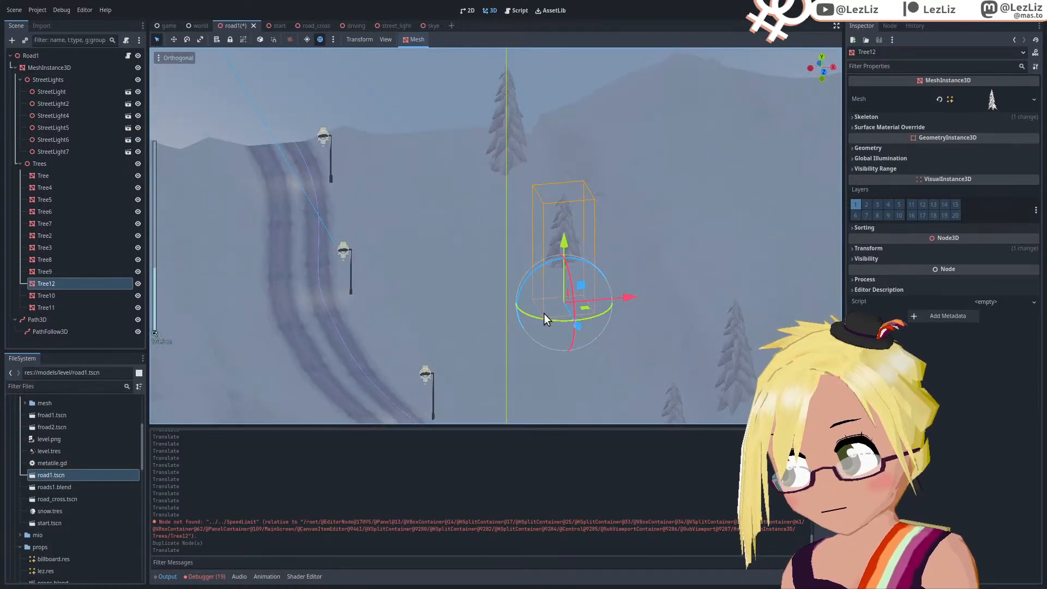
drag(541, 300, 530, 310)
middle_drag(530, 309, 561, 264)
drag(561, 260, 637, 251)
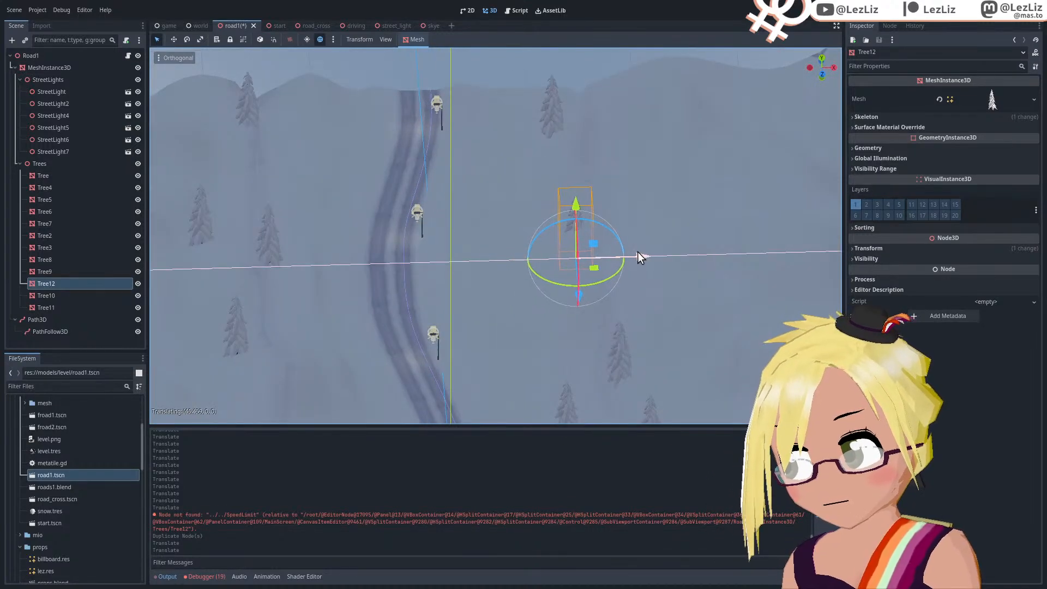
middle_drag(638, 251, 532, 259)
drag(481, 270, 479, 274)
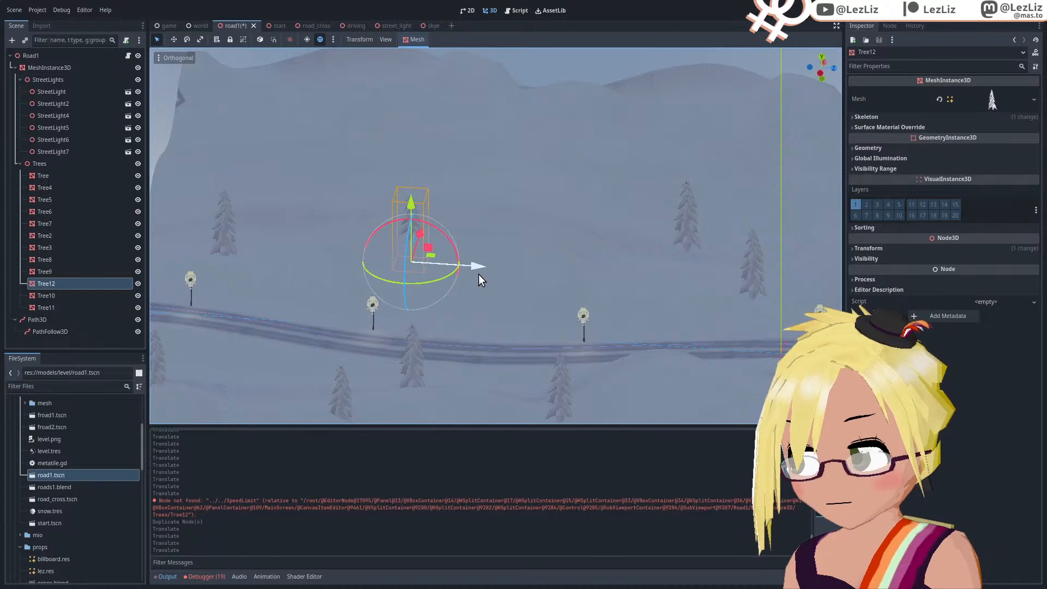
middle_drag(479, 274, 336, 272)
drag(644, 244, 644, 244)
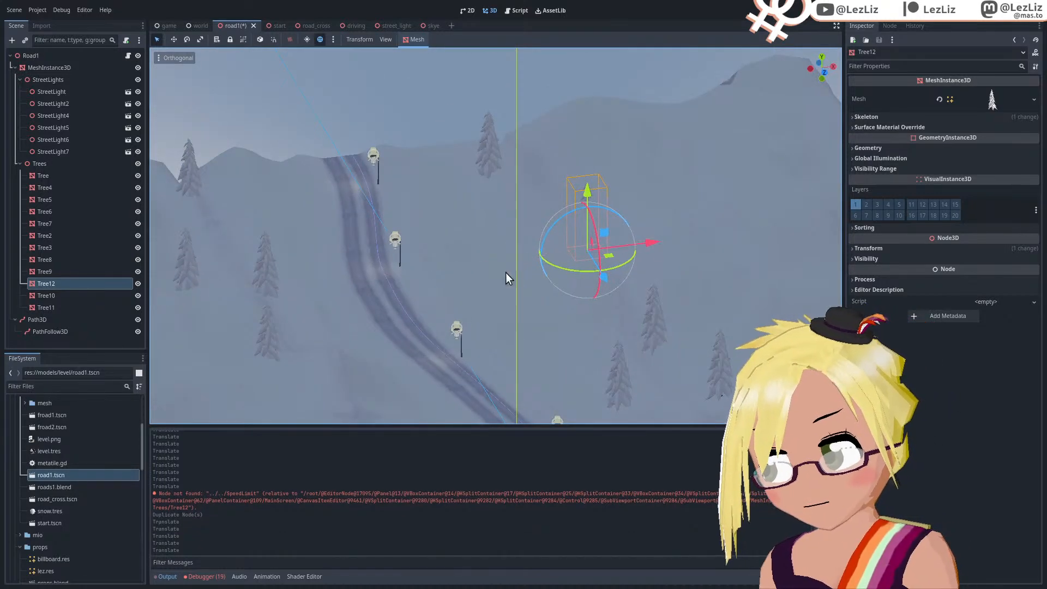
Step: Lower the duplicated tree onto the hillside, and shift it farther along the Z axis and sideways along the X axis
middle_drag(507, 278, 678, 269)
drag(403, 169, 403, 197)
drag(456, 239, 397, 240)
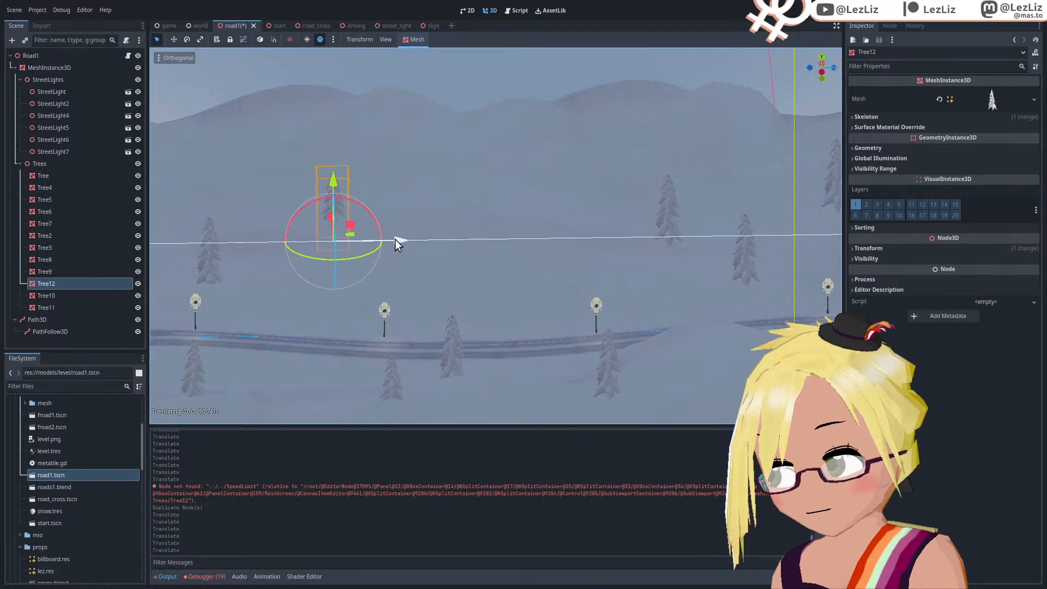
middle_drag(397, 240, 512, 262)
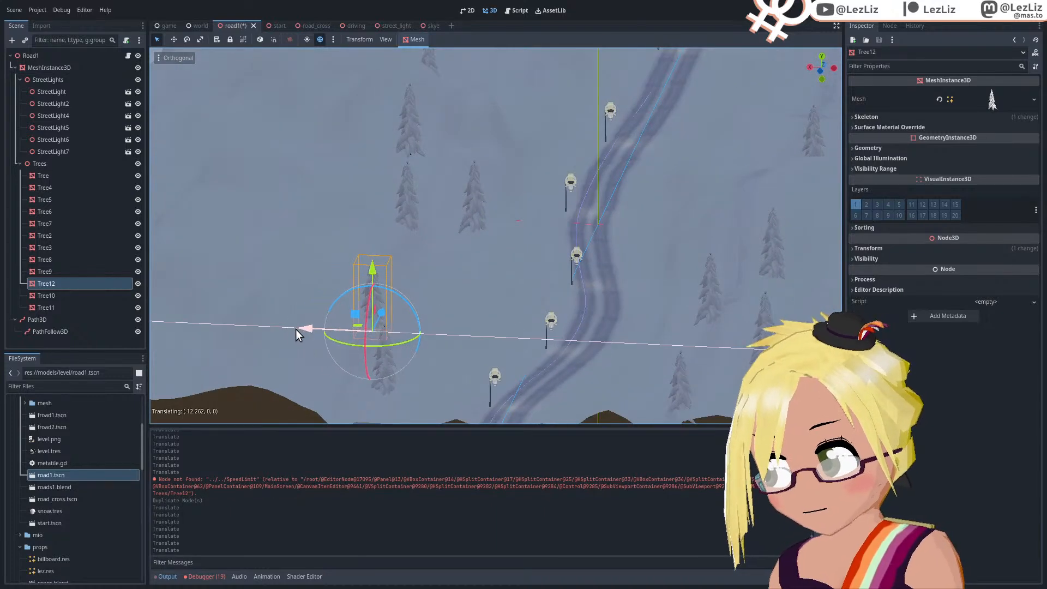
middle_drag(436, 347, 275, 331)
scroll(453, 295, down, 3)
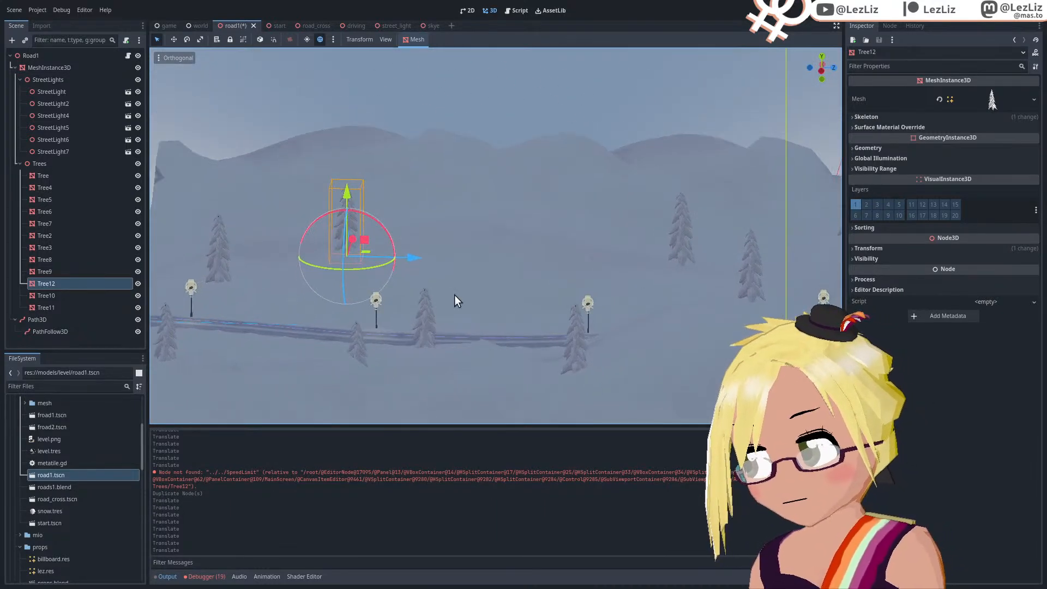
middle_drag(453, 295, 367, 304)
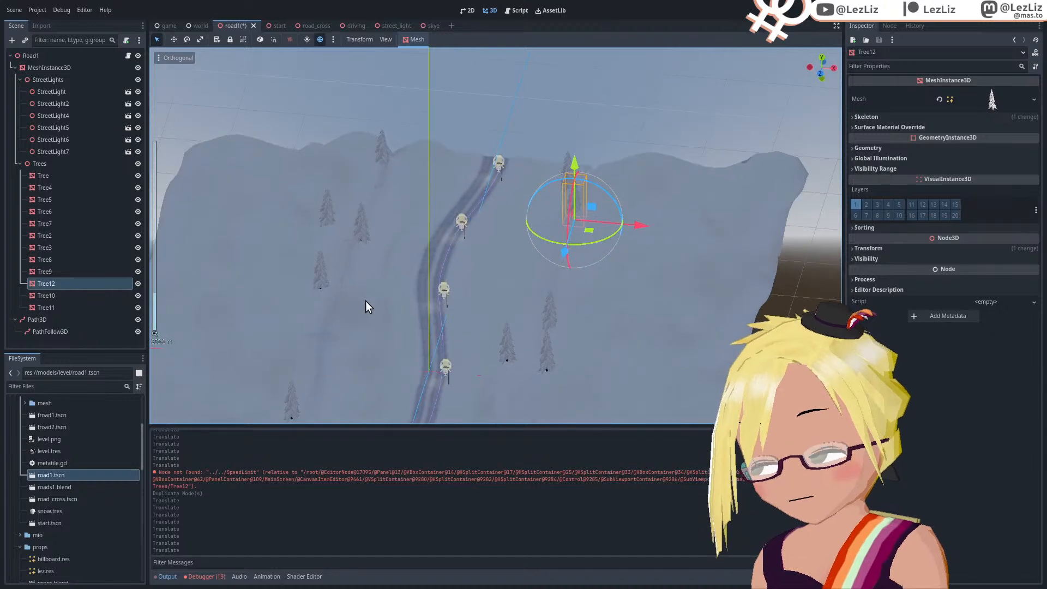
scroll(427, 316, down, 3)
Step: Save the road1 scene, run the game and load the File 1 save to see the new roadside
key(ctrl+s)
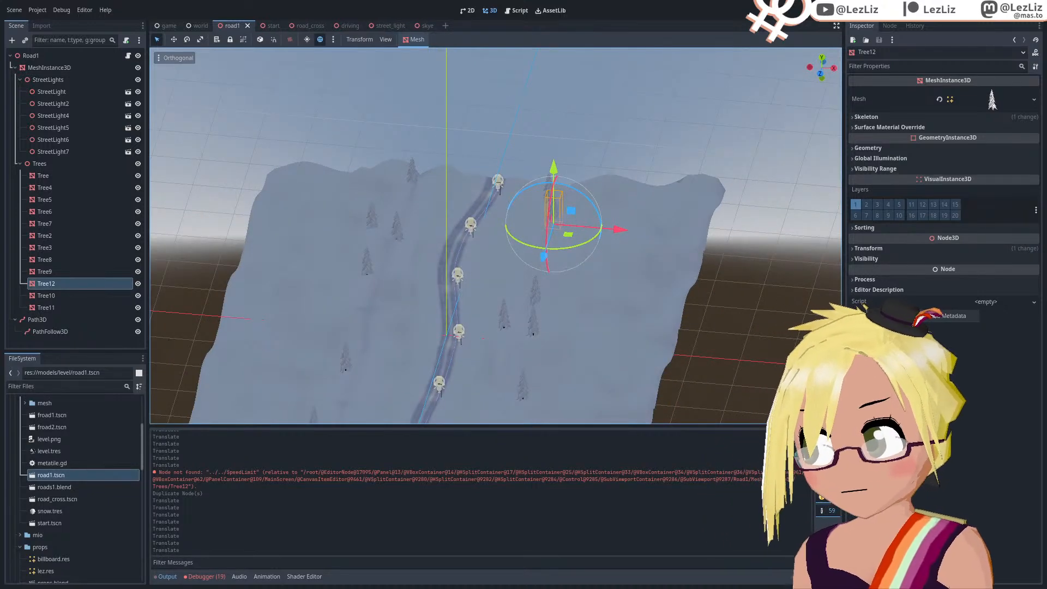
click(903, 10)
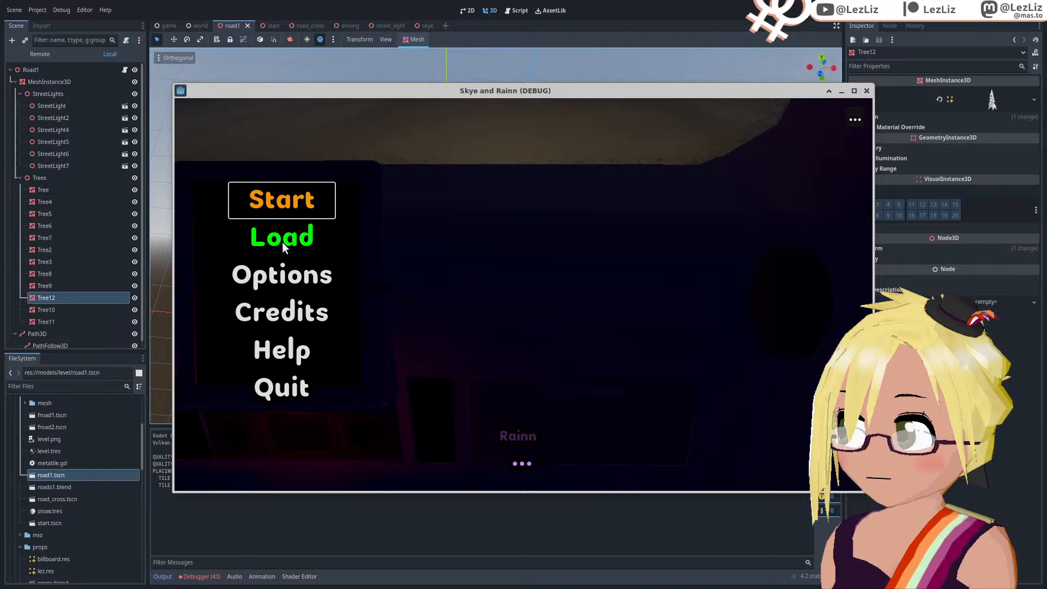
click(282, 241)
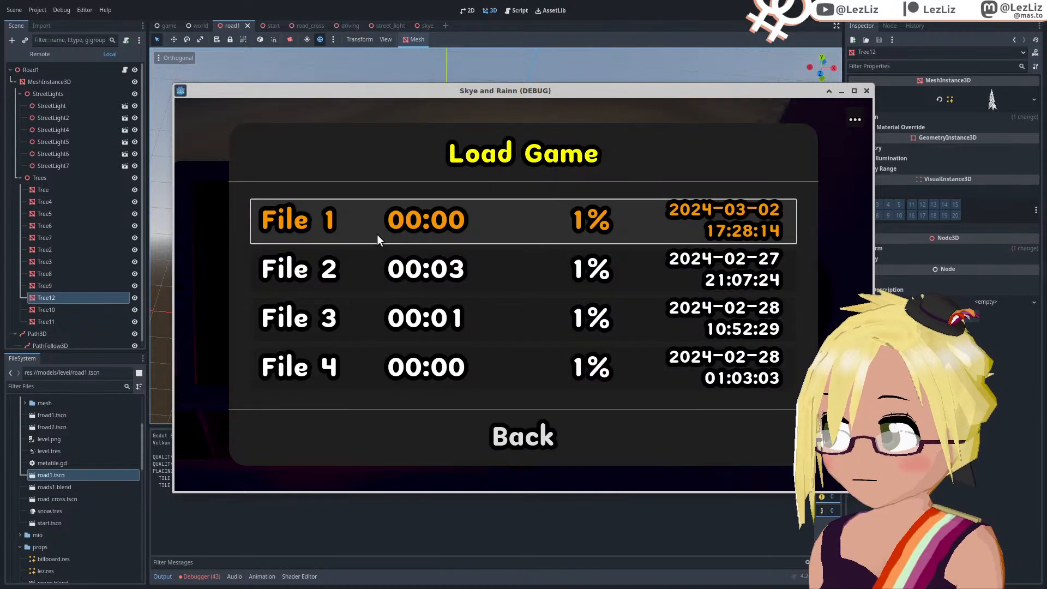
click(379, 235)
click(381, 234)
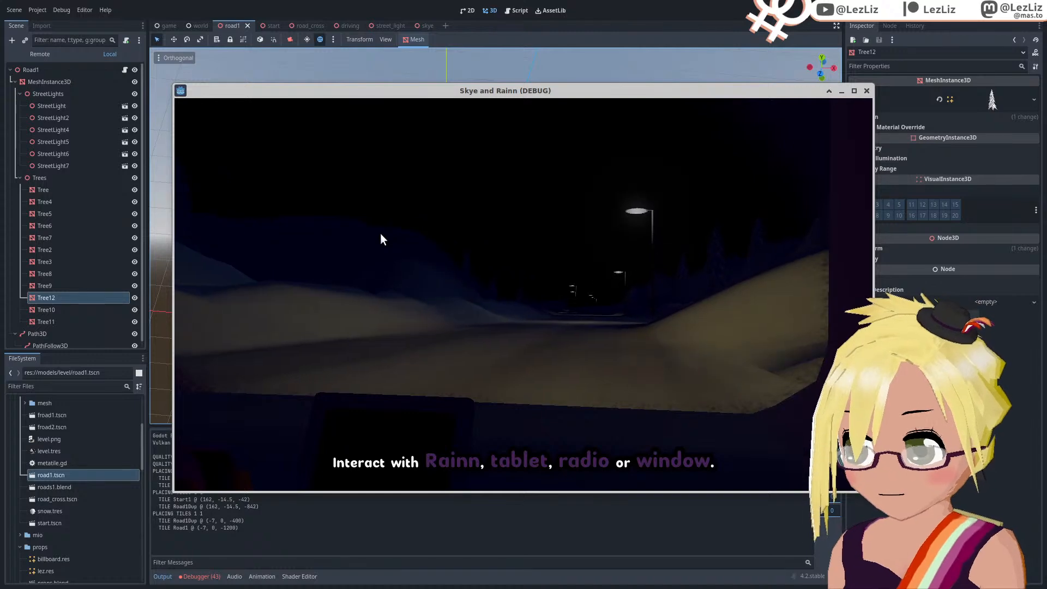
Step: Set Snowing quality to its maximum in the running game's options
key(Escape)
click(520, 331)
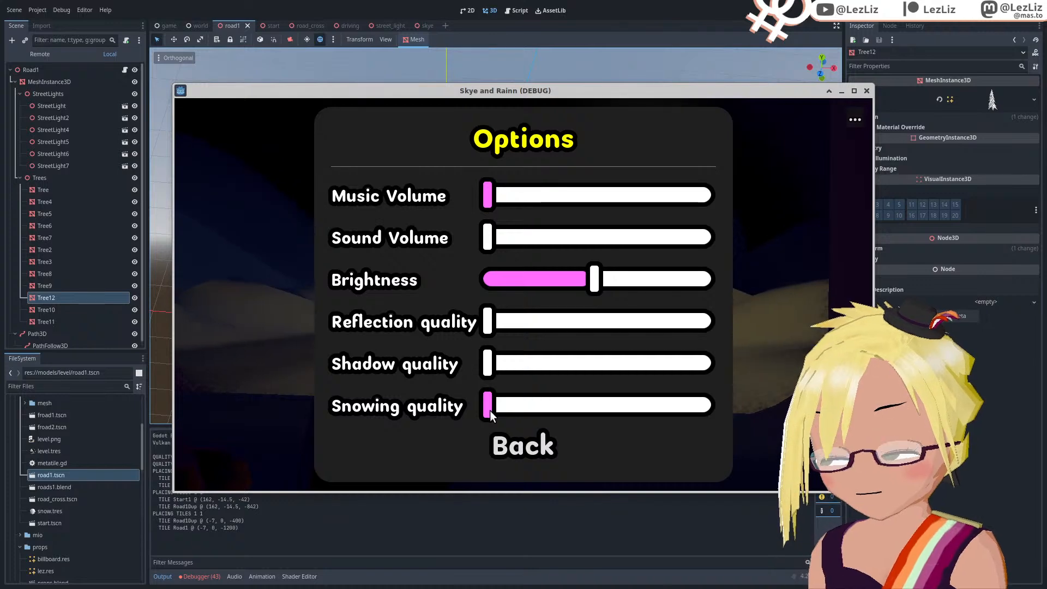
drag(490, 410, 694, 414)
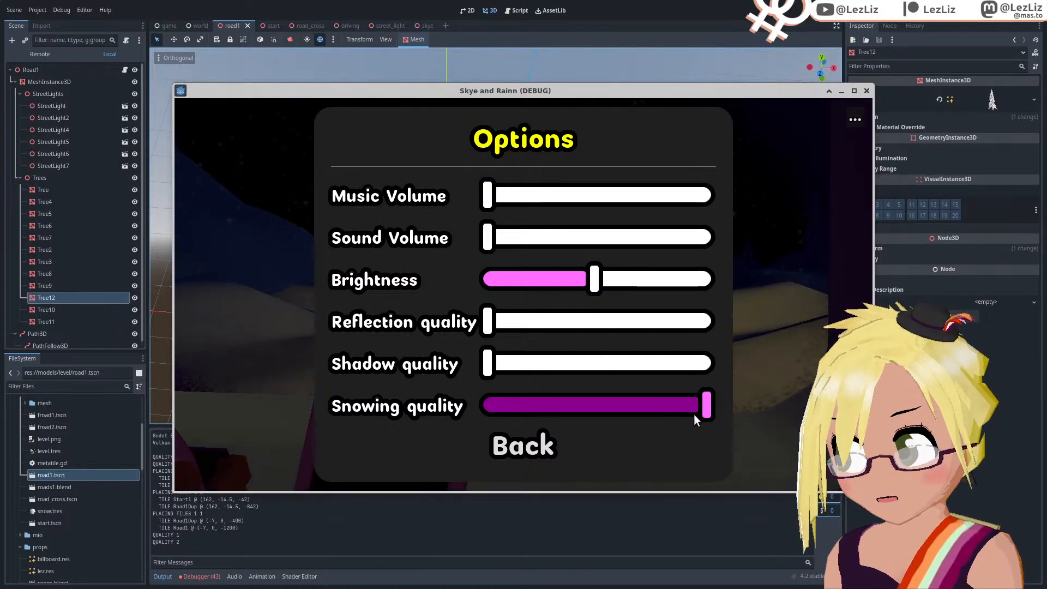
Step: Leave the game's options, examine the snowy roadside during the drive, and close the game window
key(Escape)
key(Escape)
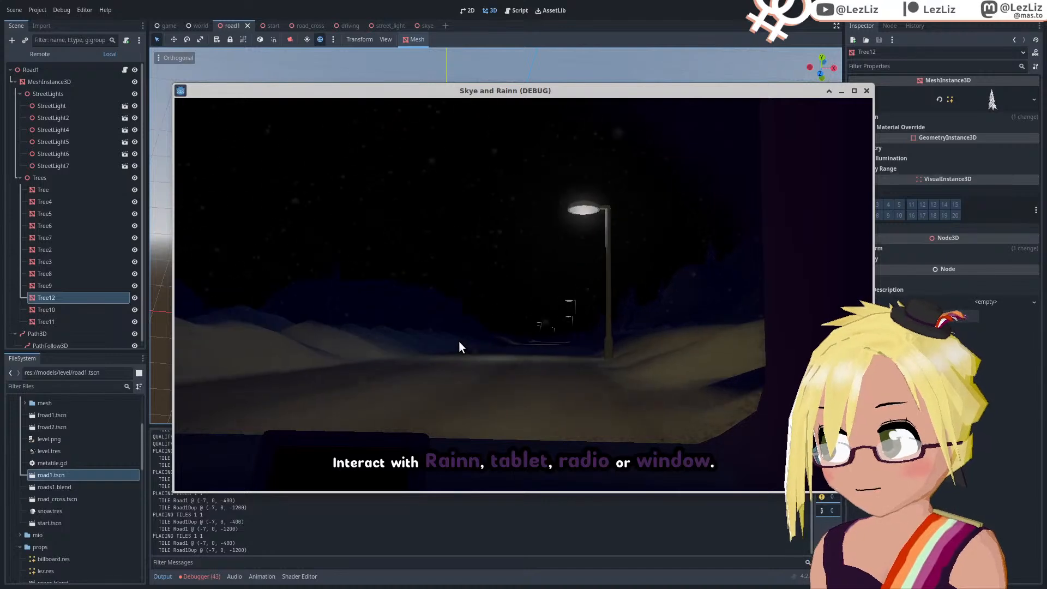
click(865, 91)
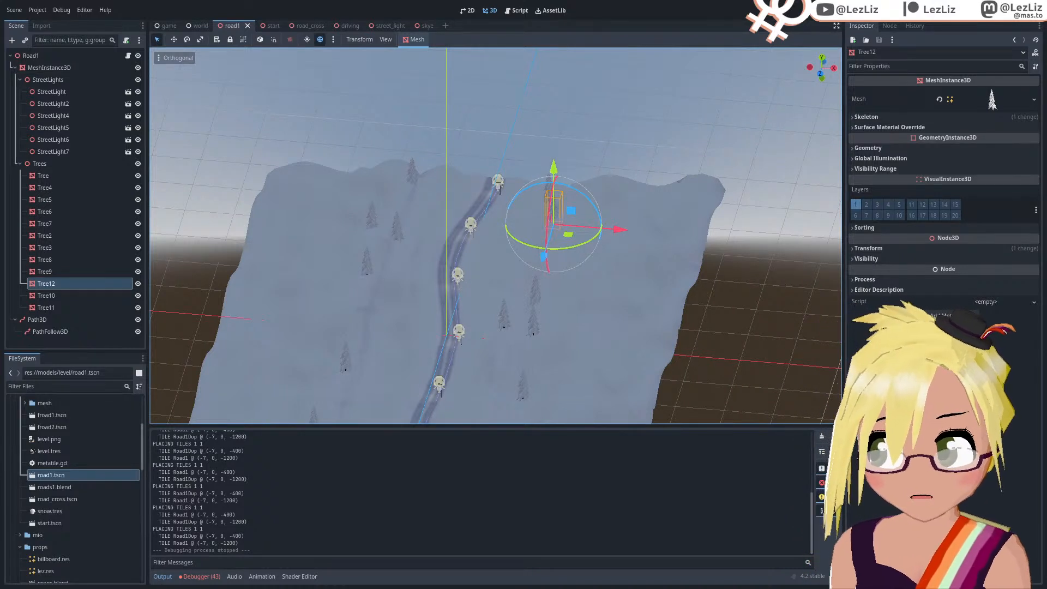
Step: Switch to Amai Mind Map and mark snowy spruce, the gas station sub-item, and the highway's street lights as complete under graphics
key(alt+Tab)
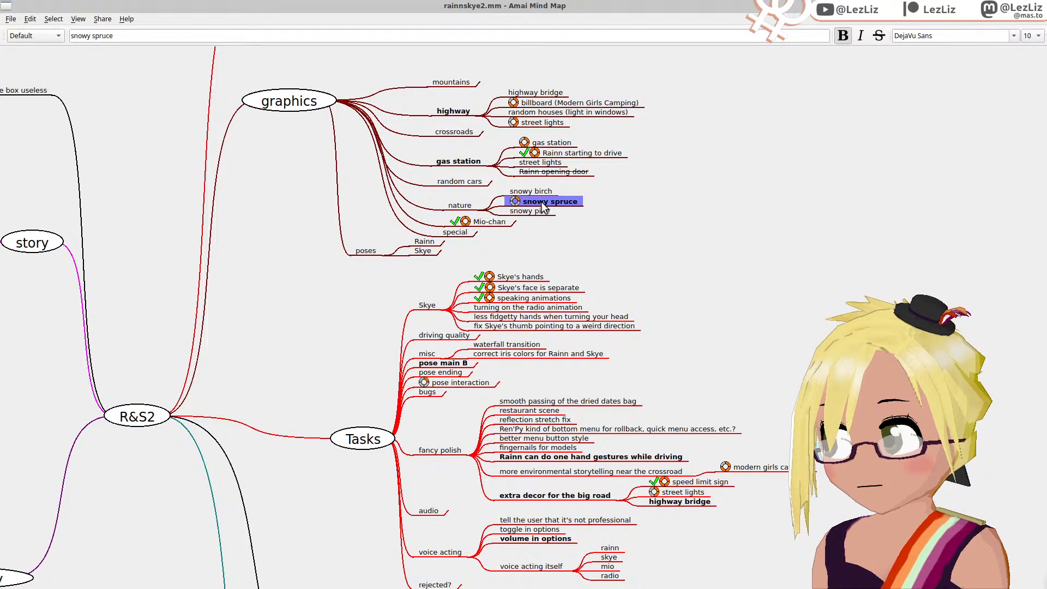
key(plus)
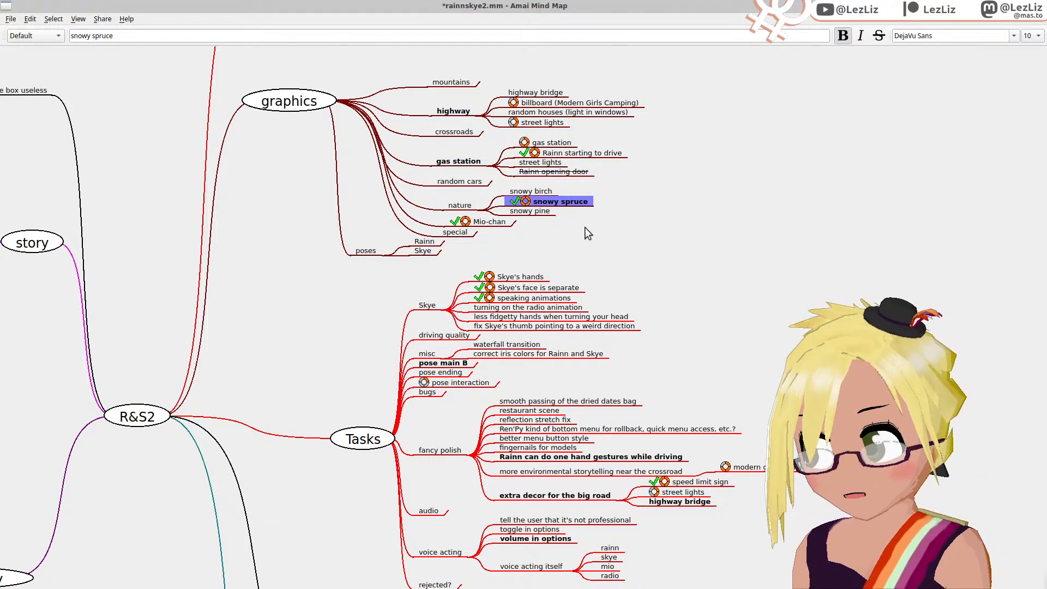
click(552, 144)
key(plus)
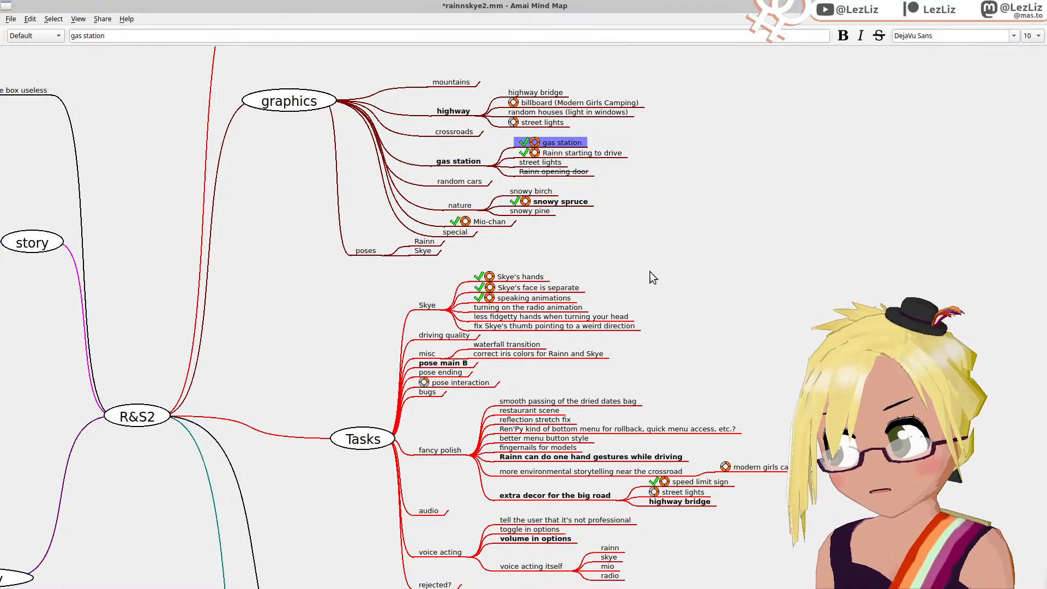
click(540, 122)
key(plus)
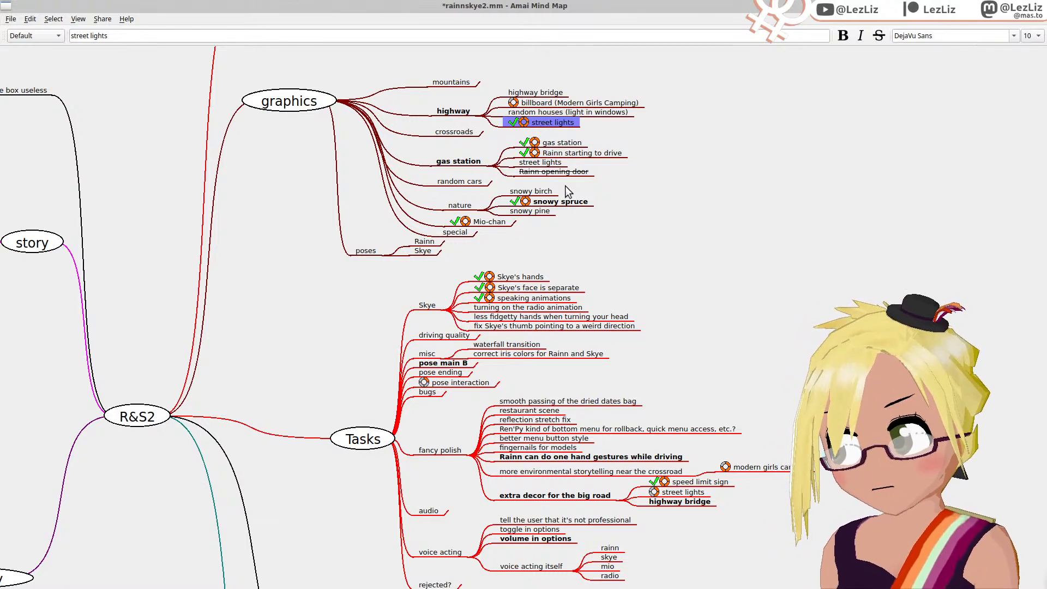
Step: Make the billboard (Modern Girls Camping) node under highway bold
scroll(625, 308, down, 3)
scroll(627, 312, up, 4)
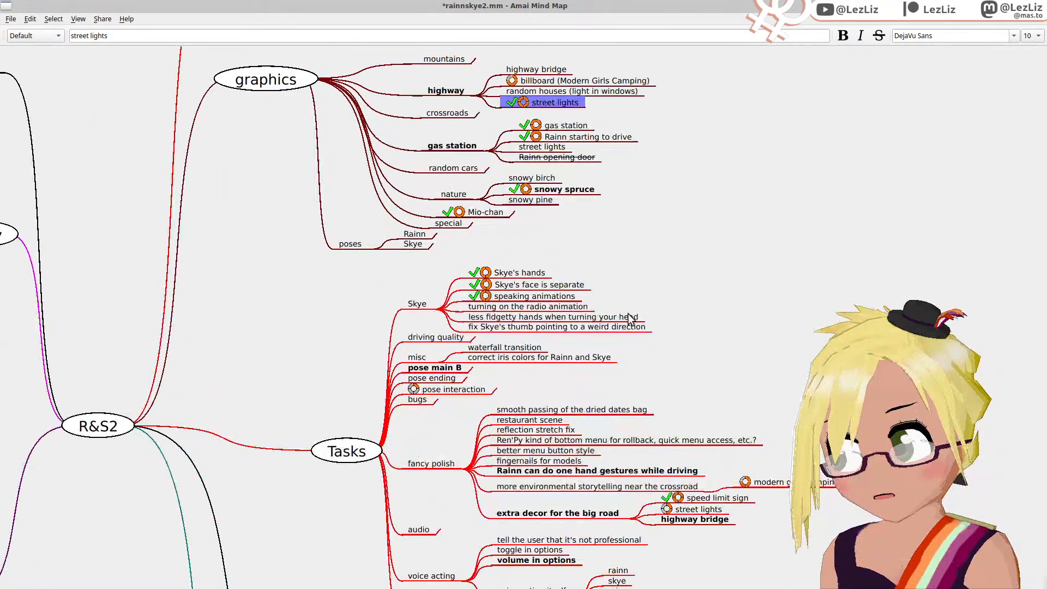
mouse_move(672, 366)
mouse_down()
mouse_move(649, 204)
mouse_move(662, 372)
mouse_up()
key(Up)
key(Up)
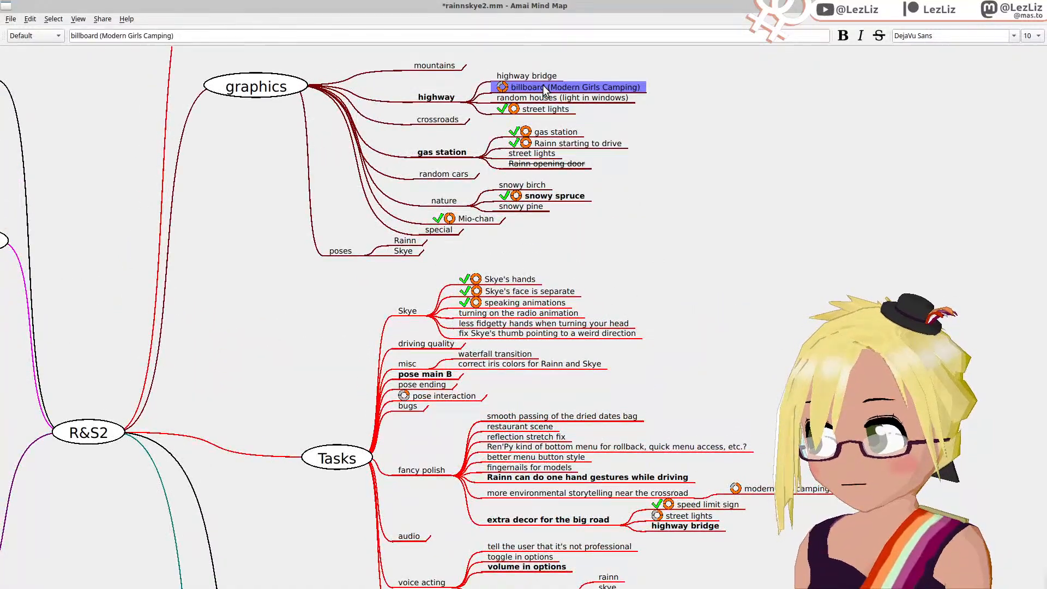
click(843, 36)
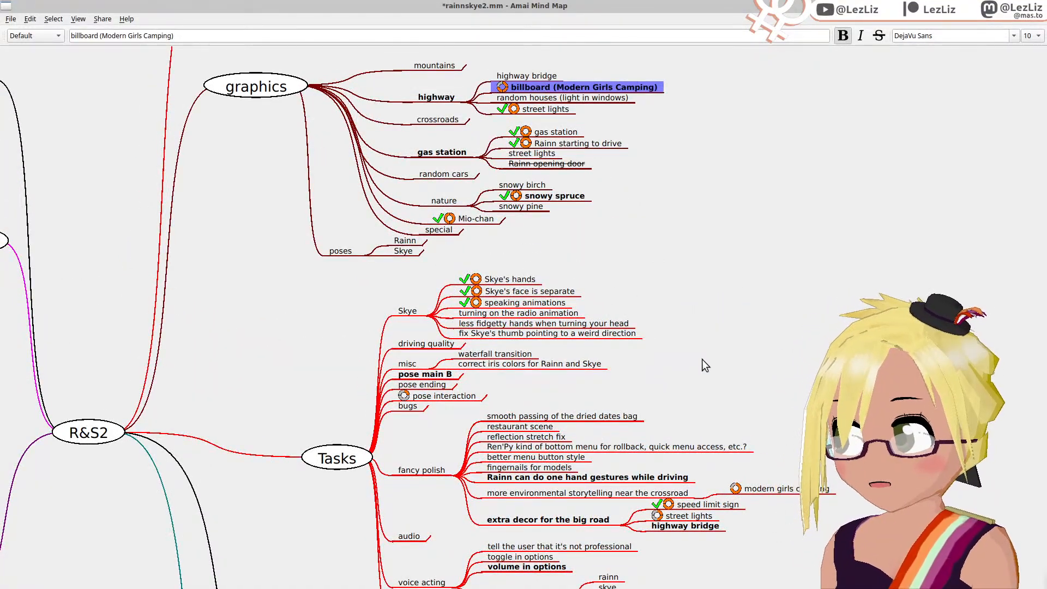
Step: Mark street lights under extra decor for the big road as complete
drag(692, 396, 674, 216)
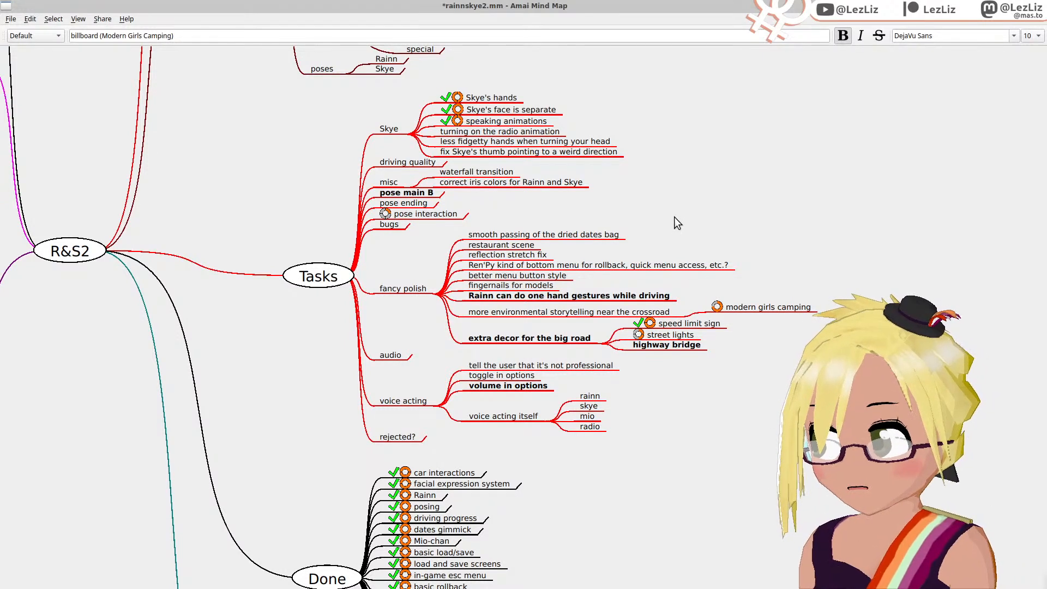
click(664, 337)
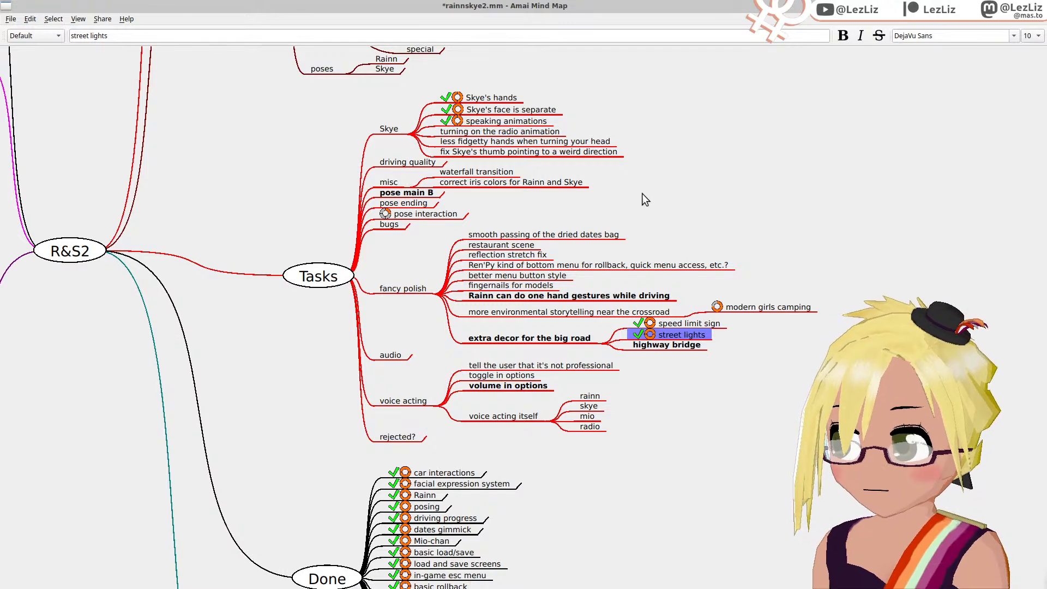
scroll(642, 193, up, 1)
scroll(642, 193, down, 2)
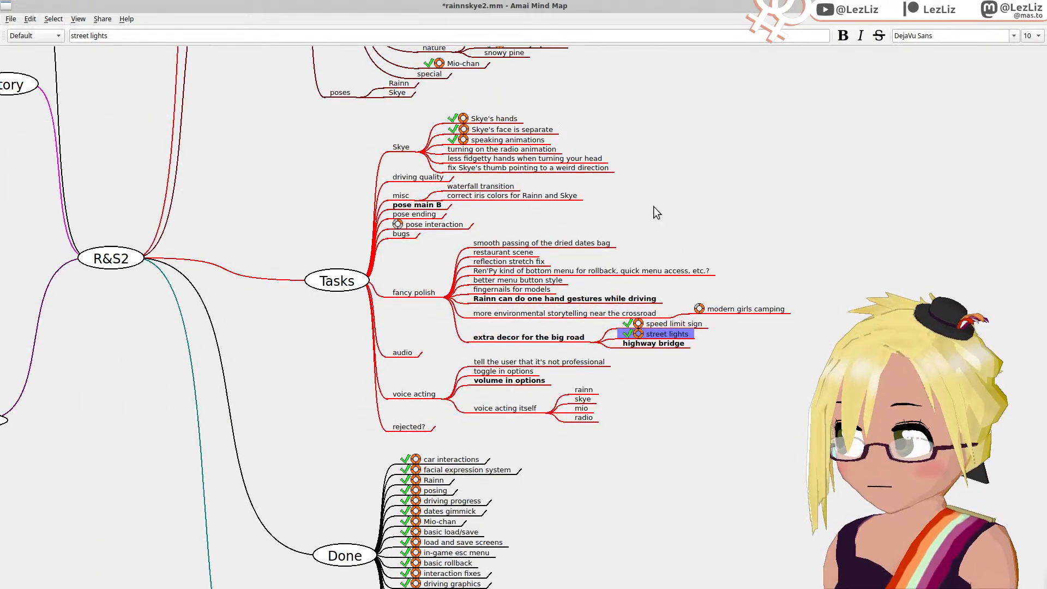
Step: Remove the bold from the snowy spruce node under nature and save the mind map
drag(657, 213, 668, 360)
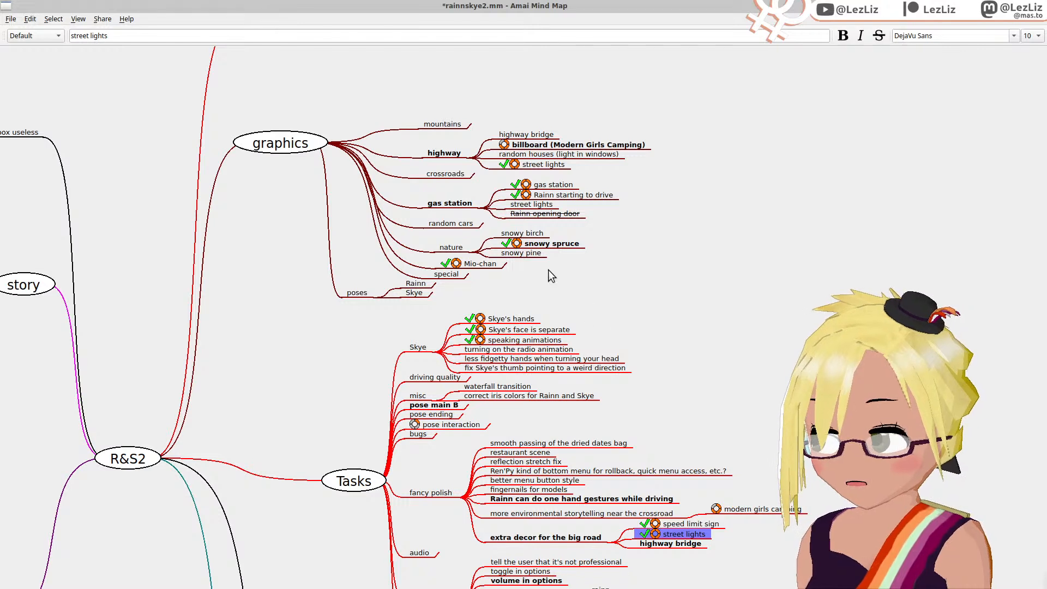
click(551, 246)
click(844, 36)
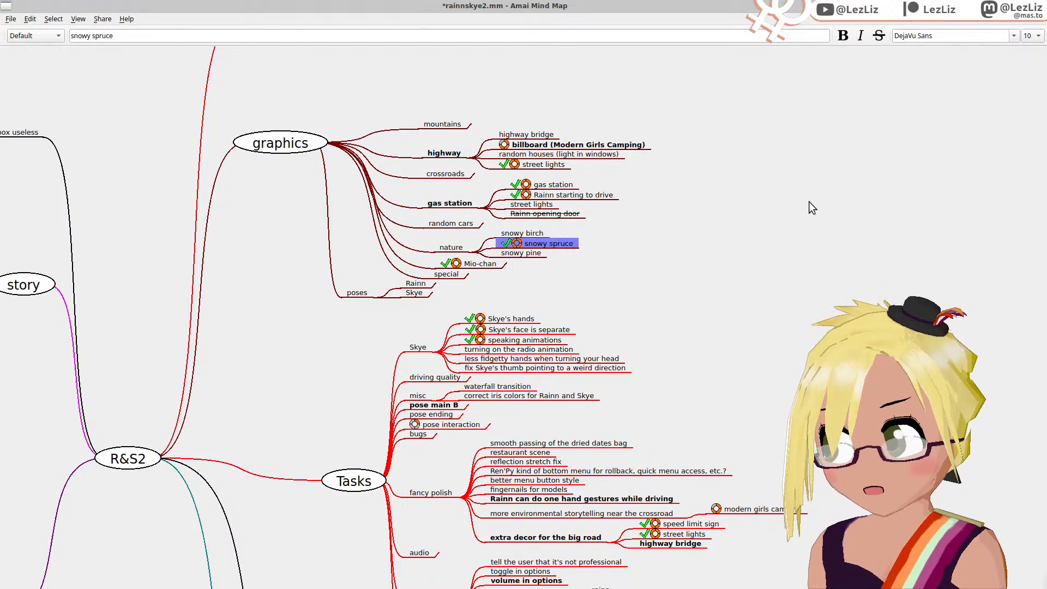
key(ctrl+s)
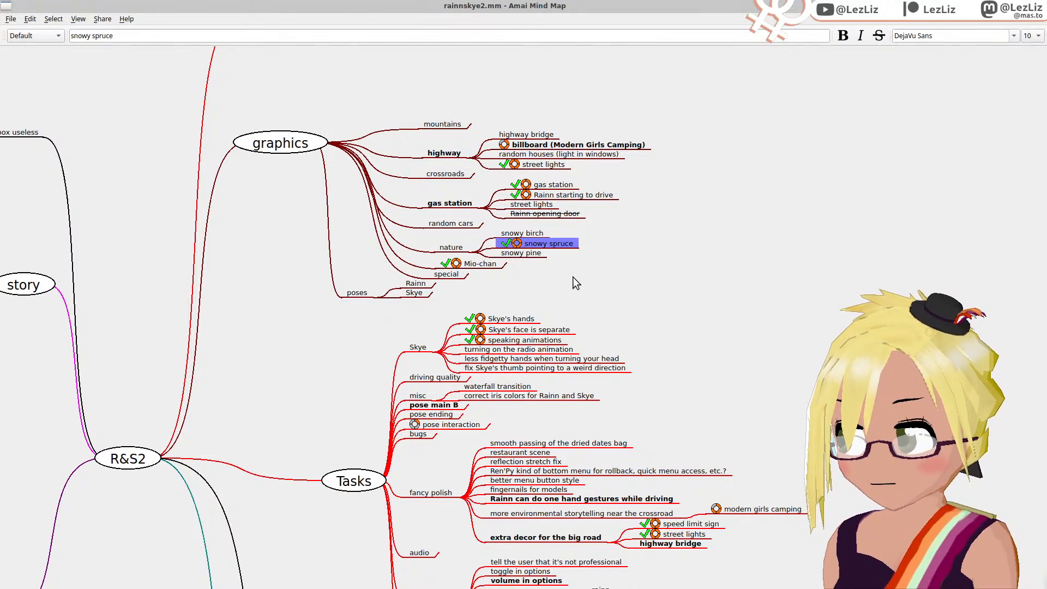
Step: Mark the gas station's street lights complete, then unbold the parent gas station node, mark it complete and fold it
click(535, 206)
key(0)
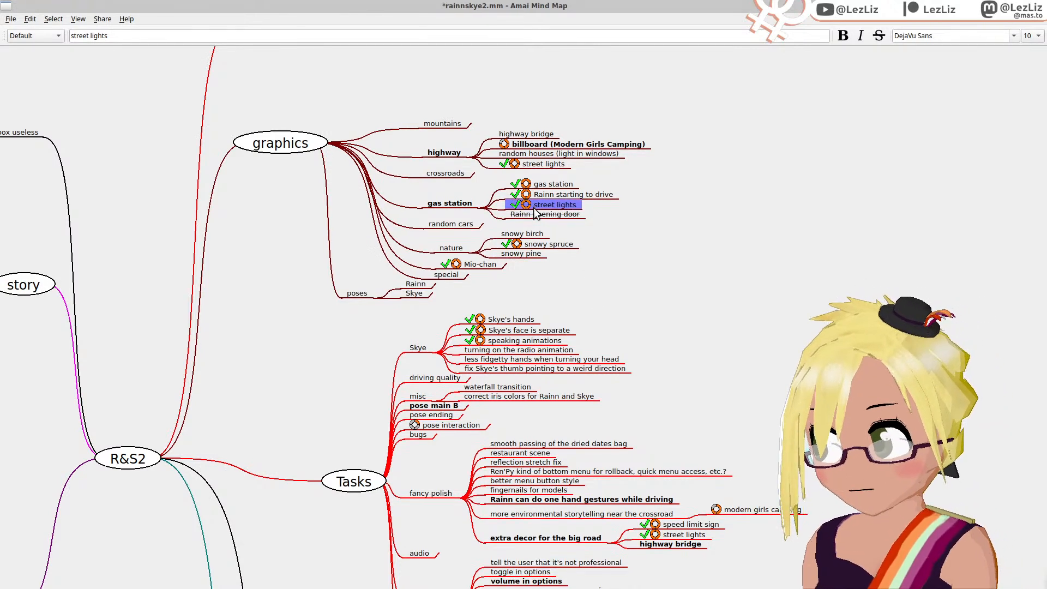
click(464, 206)
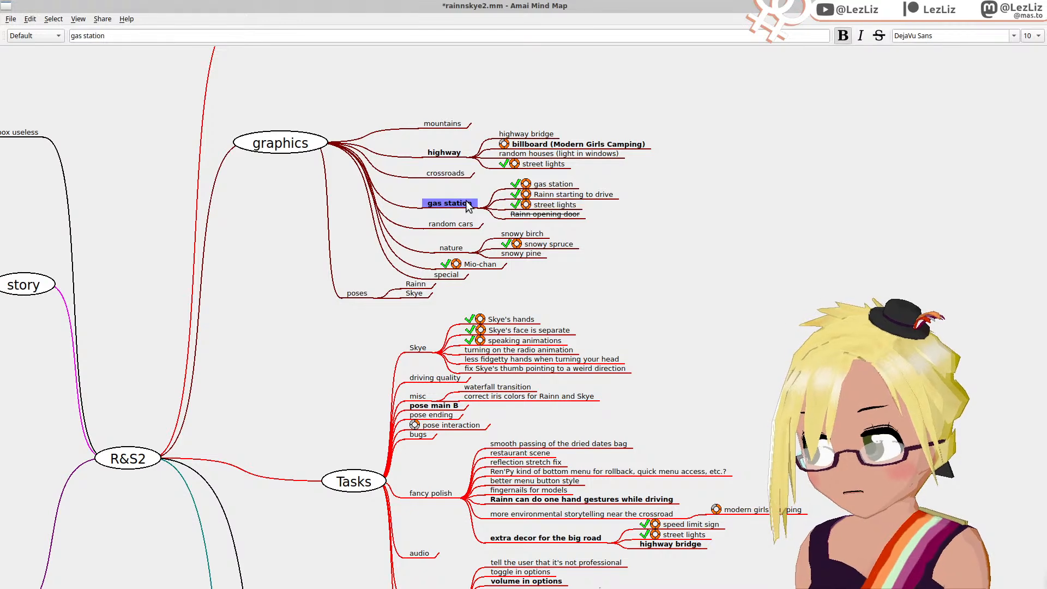
click(843, 36)
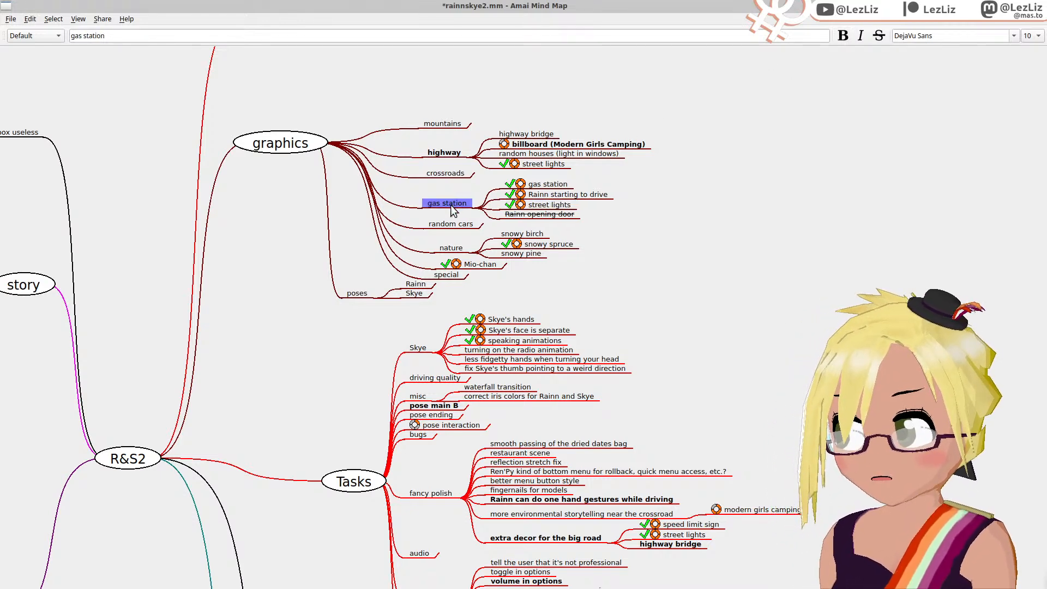
key(0)
click(462, 206)
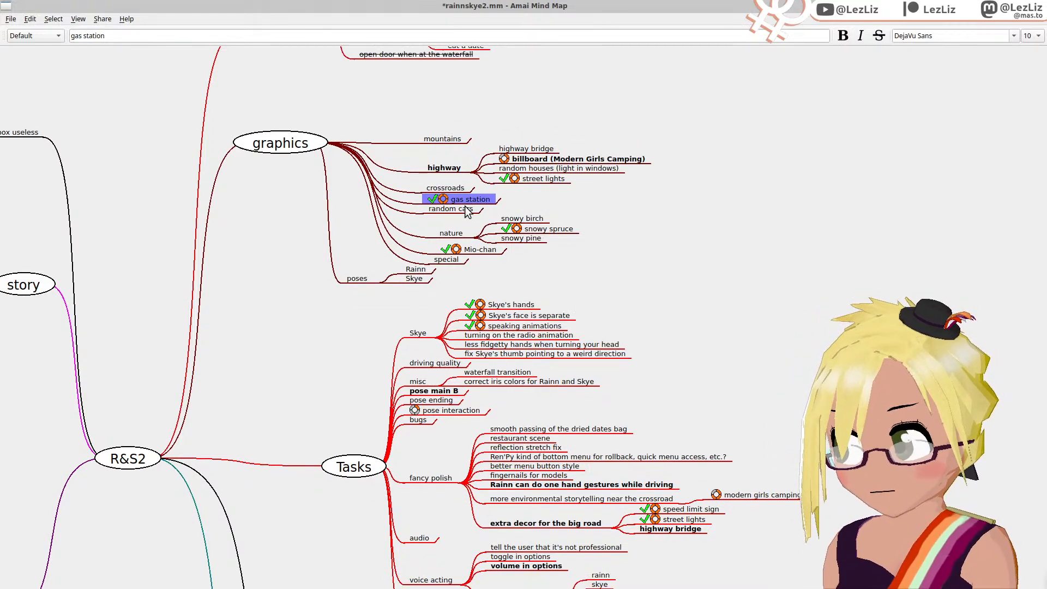
Step: Move the gas station node from graphics to the end of the Done branch and save the mind map
click(612, 350)
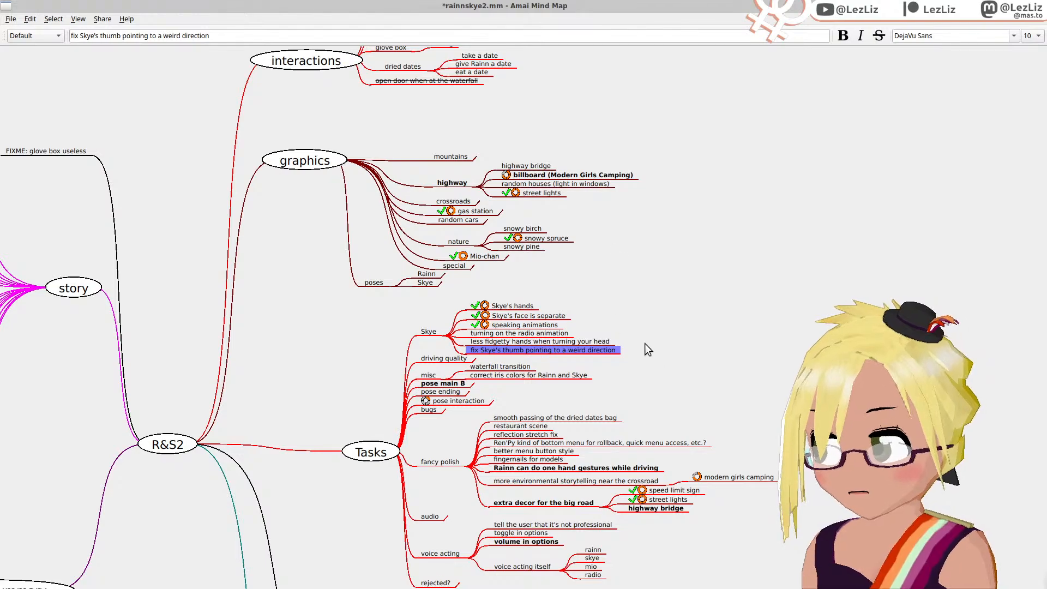
drag(654, 379, 706, 206)
scroll(701, 246, down, 1)
scroll(702, 246, down, 1)
click(537, 93)
drag(538, 94, 514, 548)
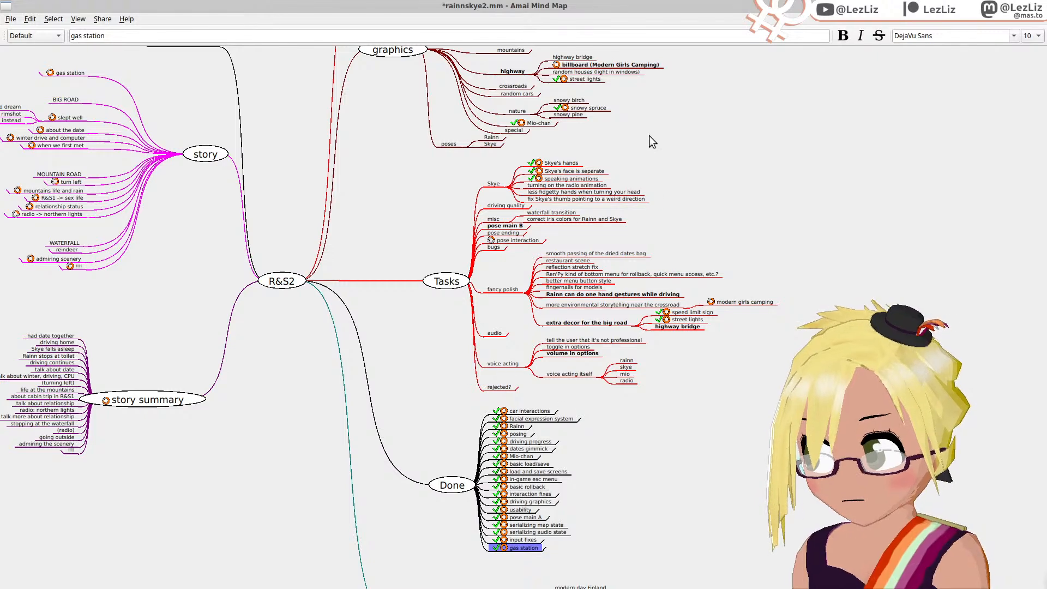
scroll(641, 218, up, 3)
ctrl+scroll(635, 261, up, 5)
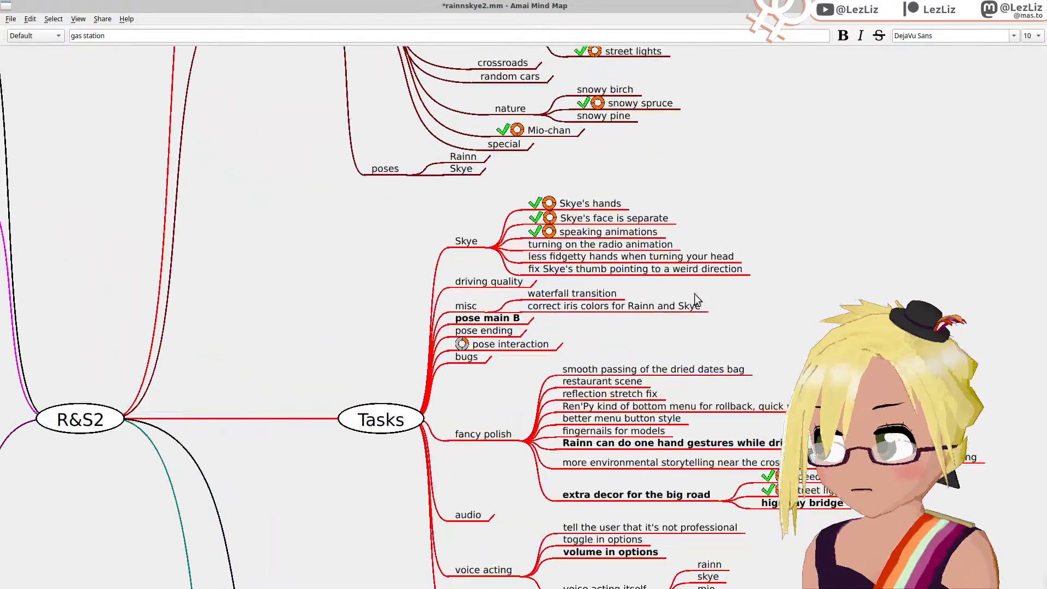
key(ctrl+s)
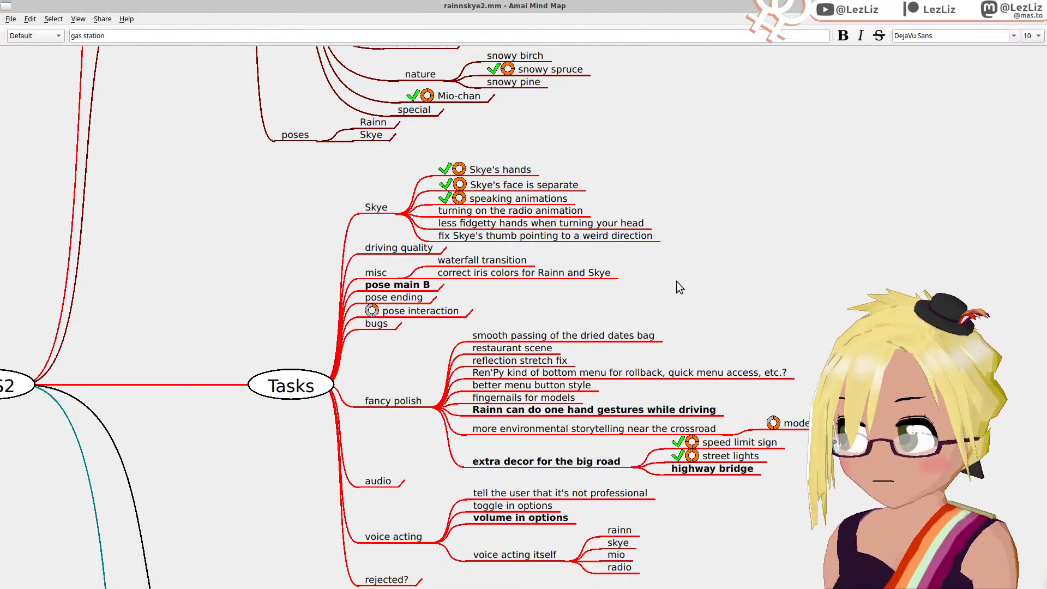
Step: Review the items in the graphics, Tasks and Done branches for what remains to do
drag(679, 165, 721, 325)
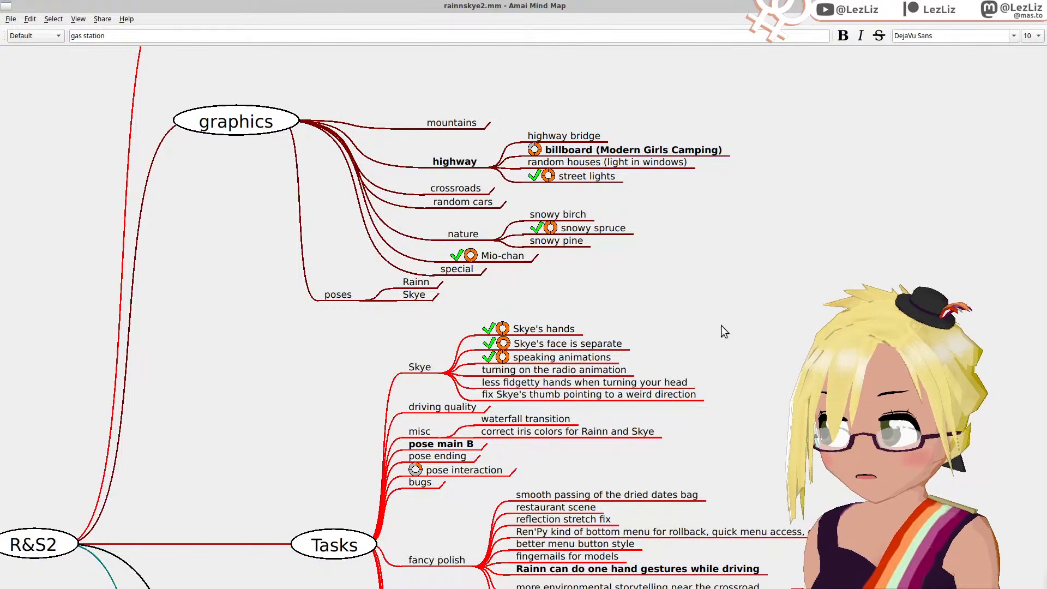
drag(721, 325, 718, 267)
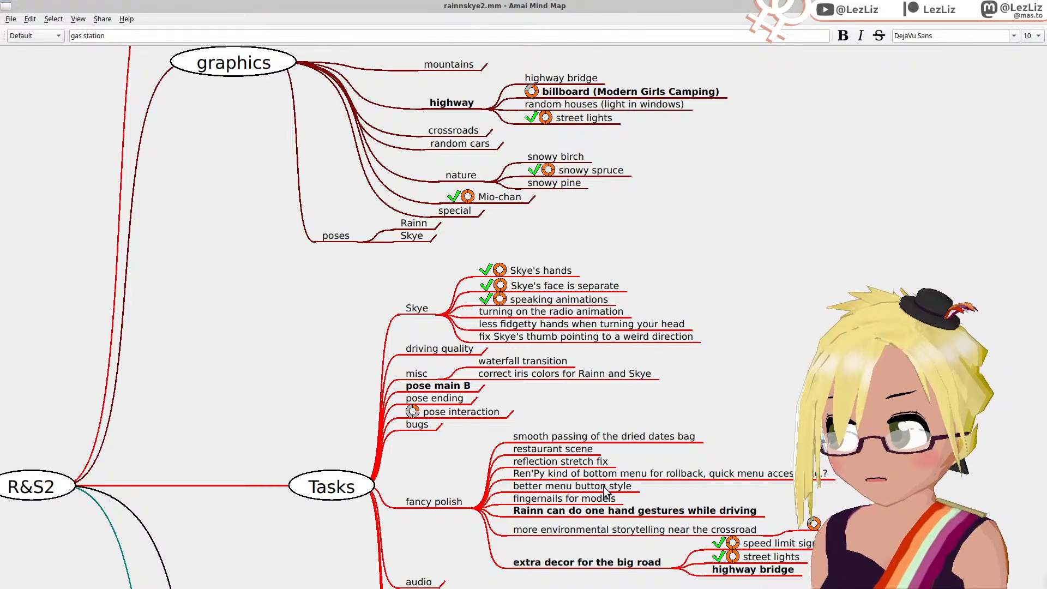
drag(473, 480, 432, 121)
drag(496, 441, 525, 365)
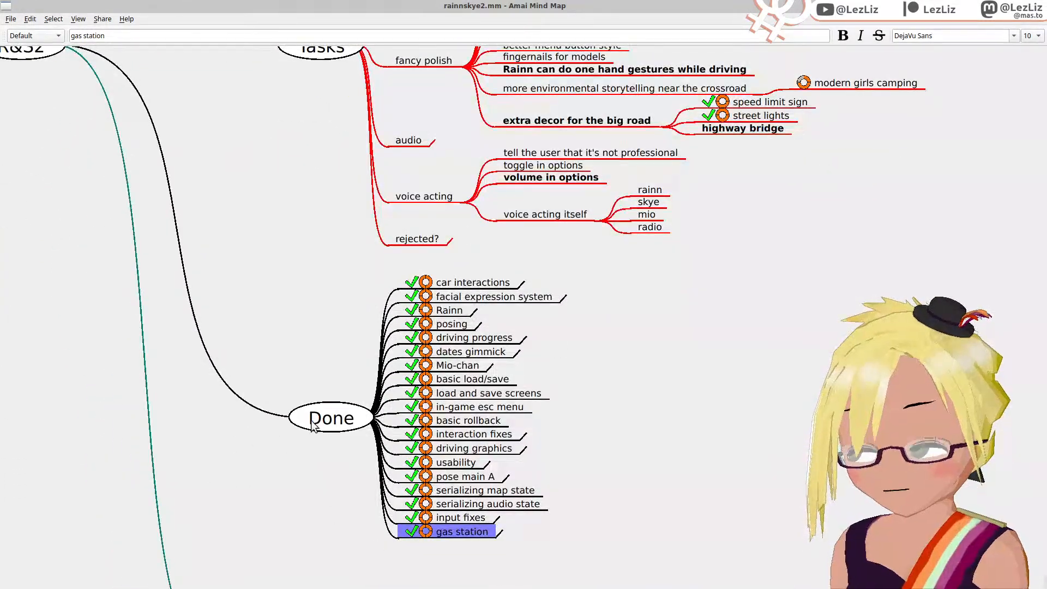
click(480, 337)
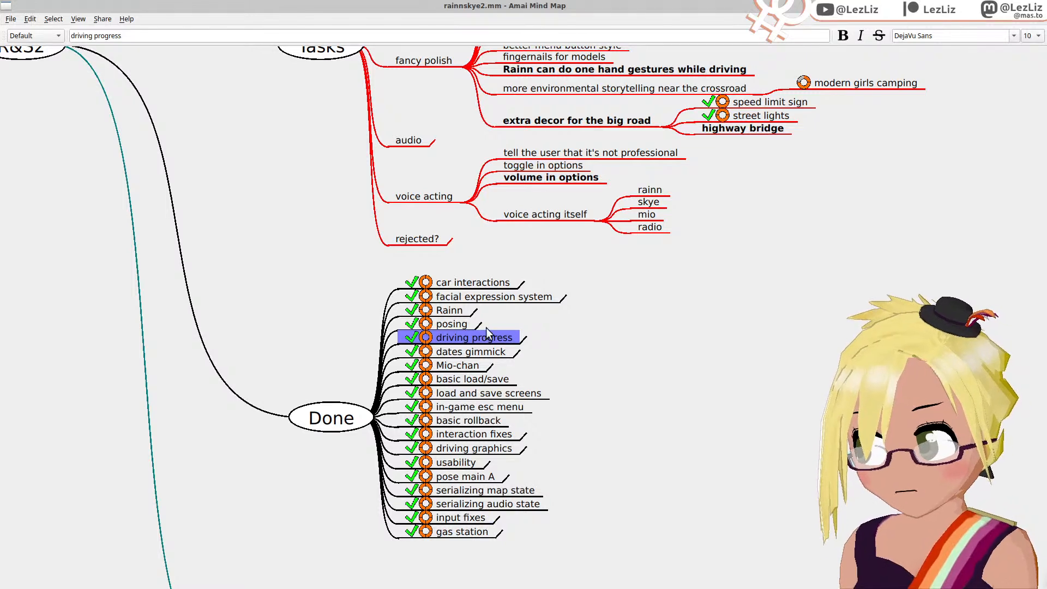
scroll(604, 265, up, 5)
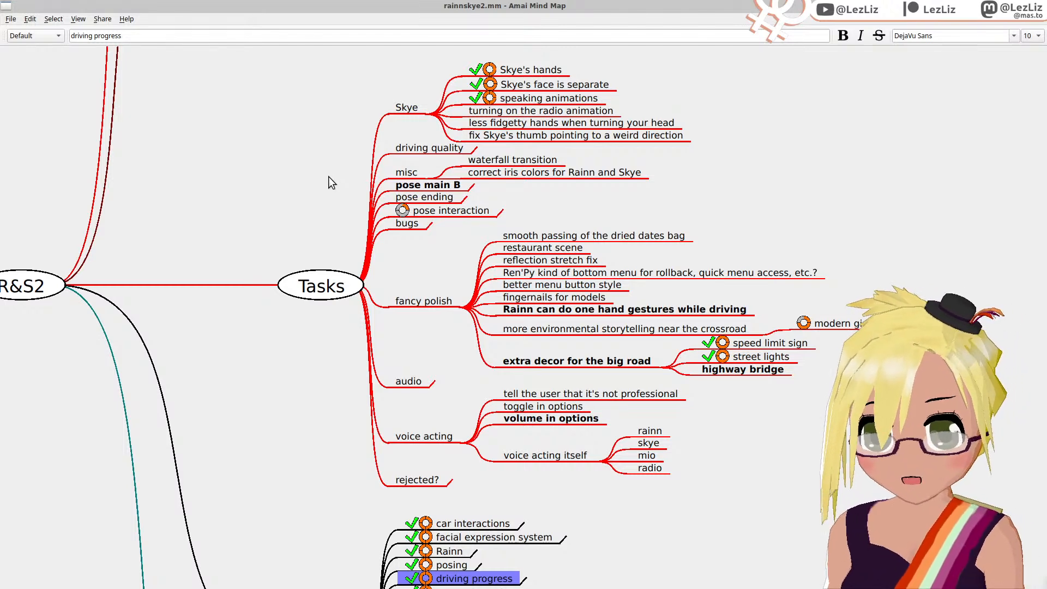
drag(337, 174, 348, 411)
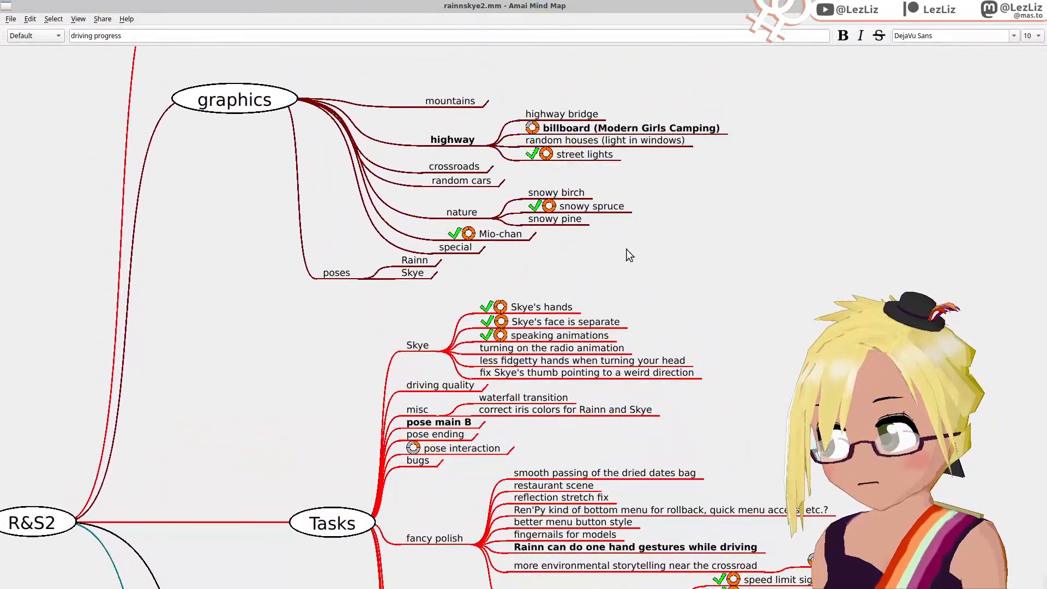
drag(618, 284, 580, 145)
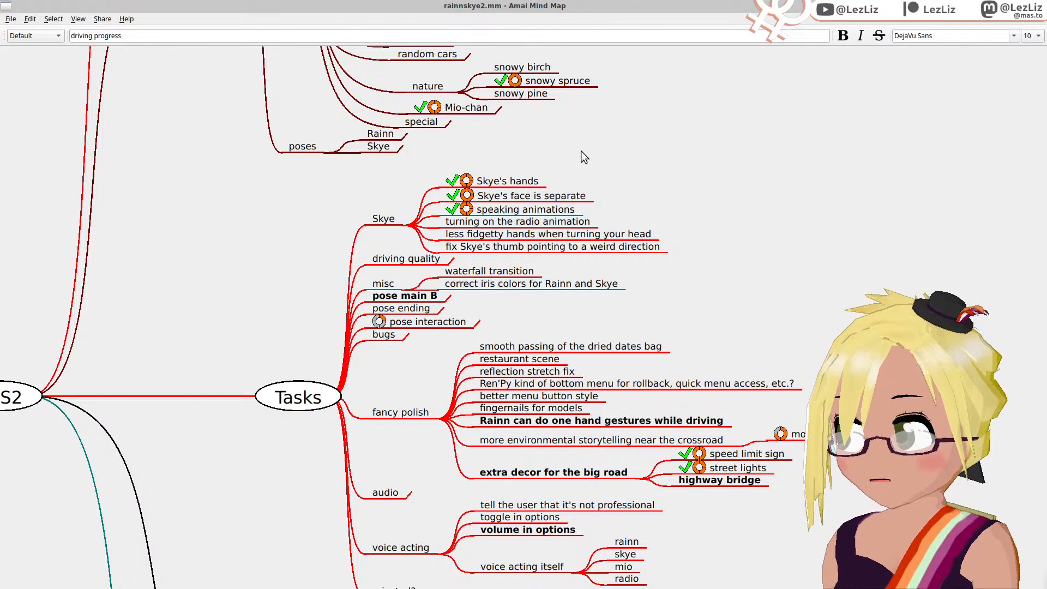
Step: Move the Mio-chan node from graphics into the Done branch, between input fixes and gas station
scroll(551, 154, down, 5)
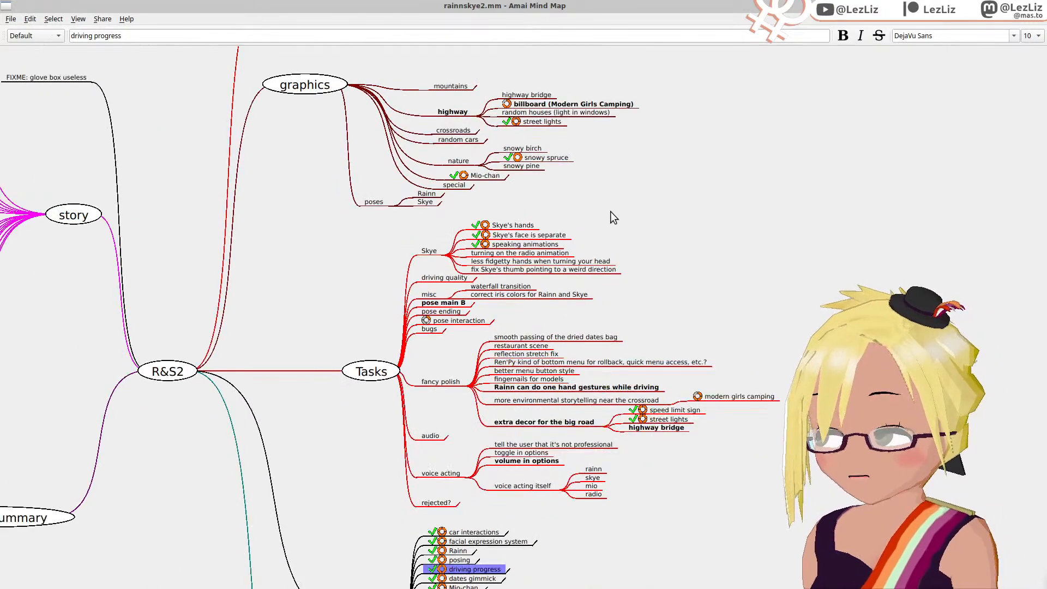
drag(655, 163, 664, 120)
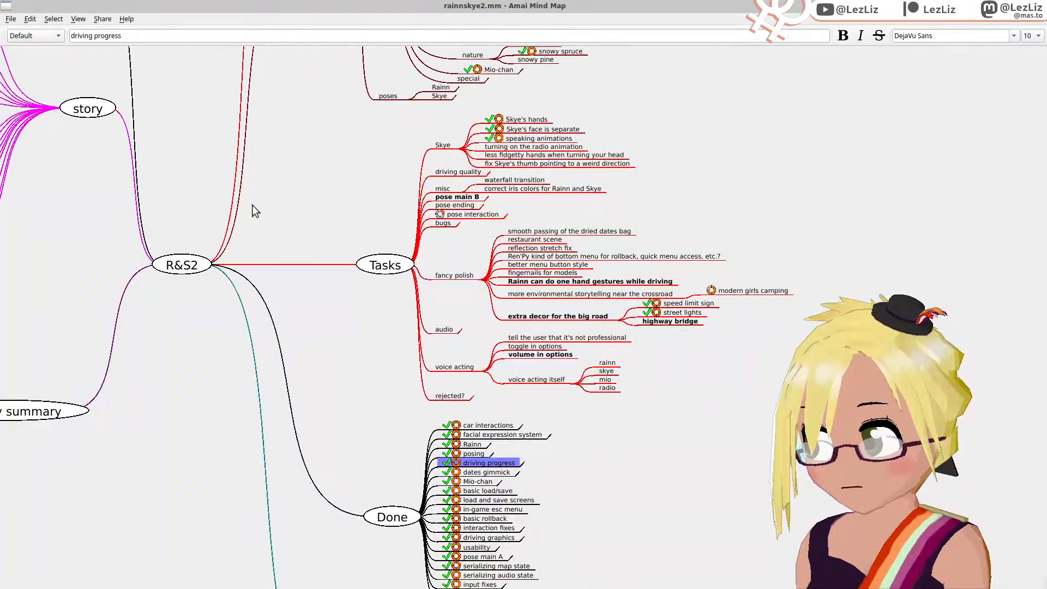
drag(364, 318, 375, 295)
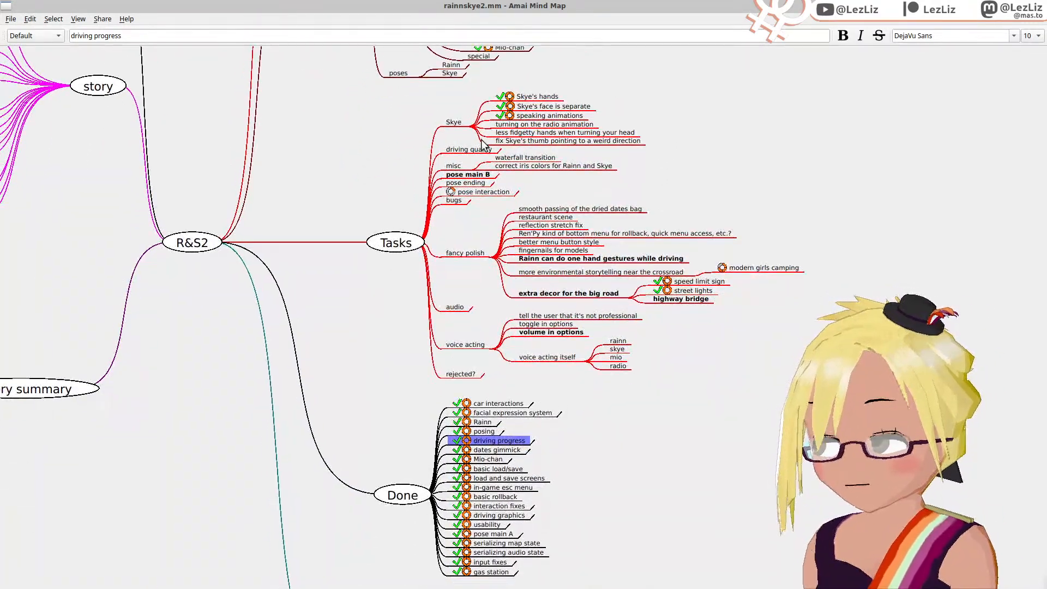
click(510, 49)
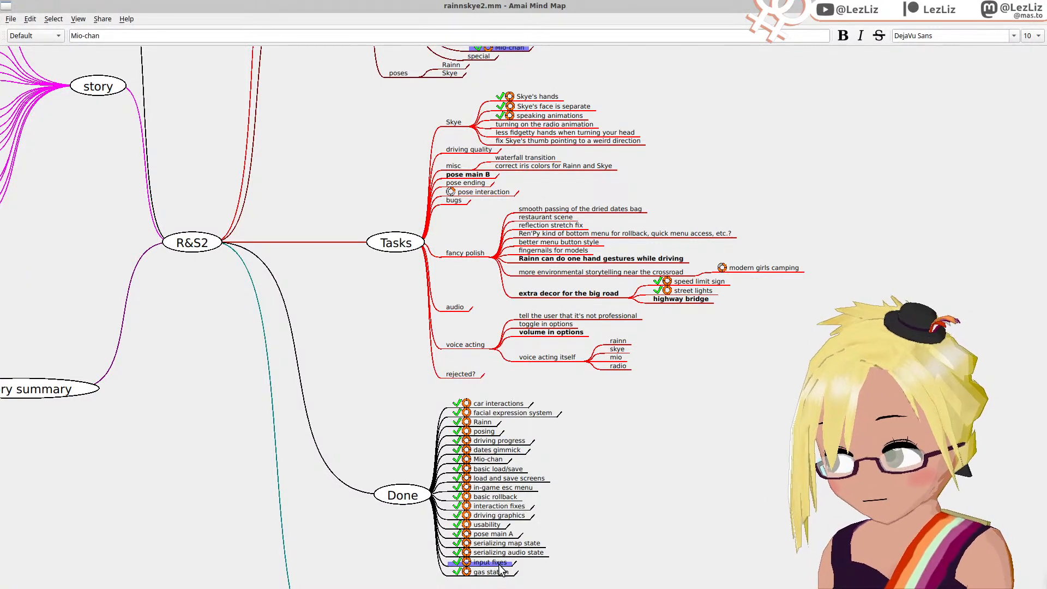
mouse_move(501, 569)
mouse_down()
mouse_move(567, 568)
mouse_move(490, 562)
mouse_up()
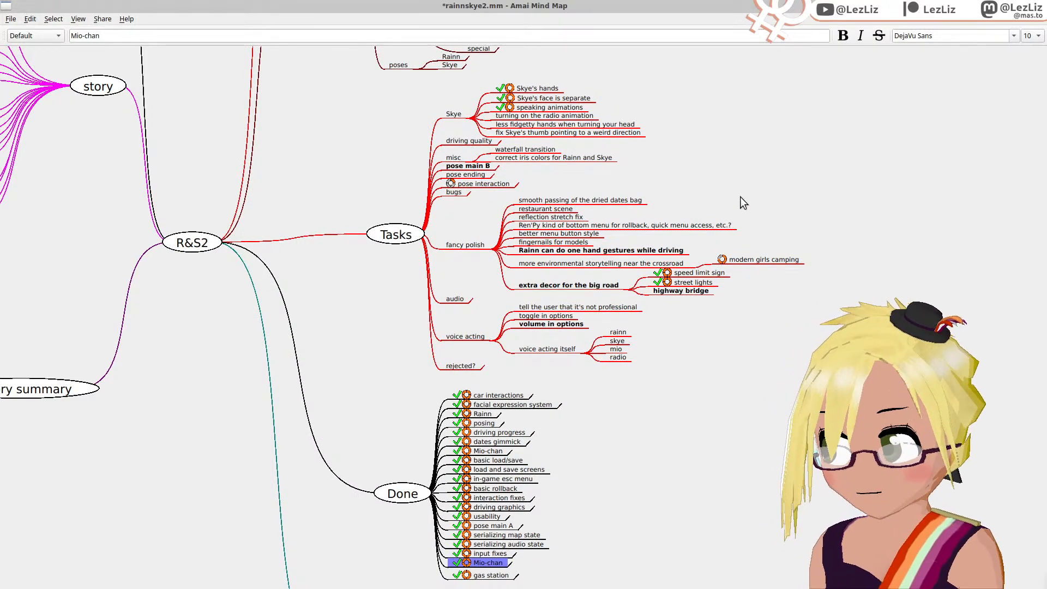
Step: Save the mind map
drag(695, 145, 679, 203)
scroll(715, 230, up, 2)
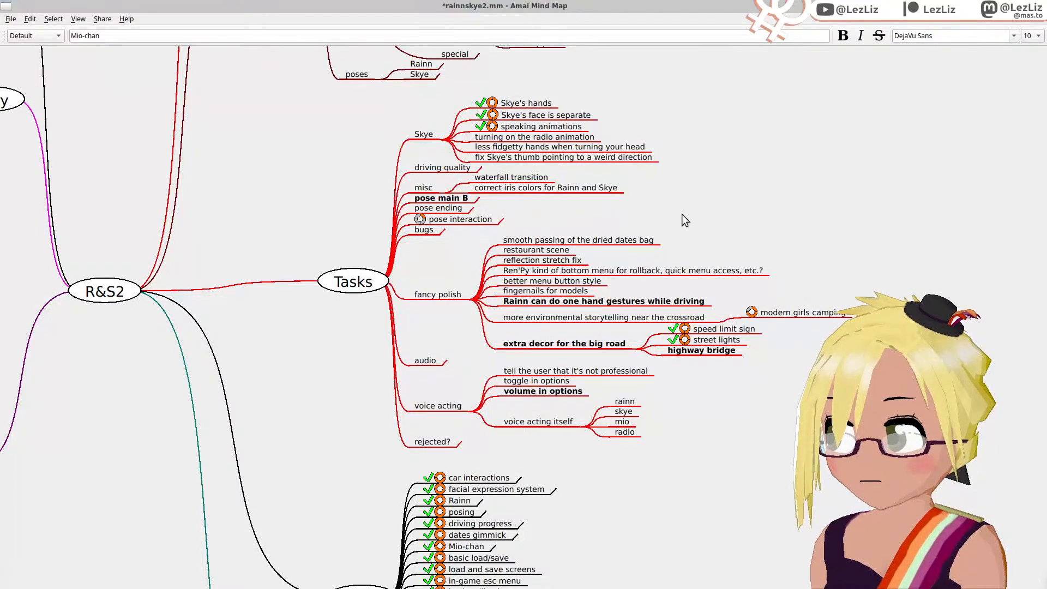
key(ctrl+s)
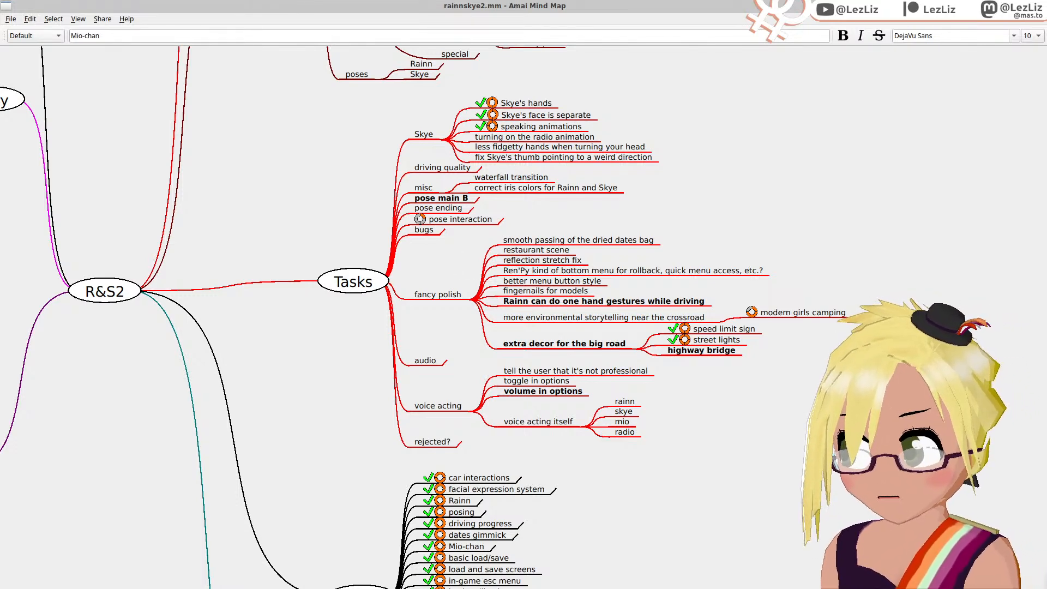
Step: Switch to the Godot editor and open the start.tscn level scene at the road junction
key(alt+Tab)
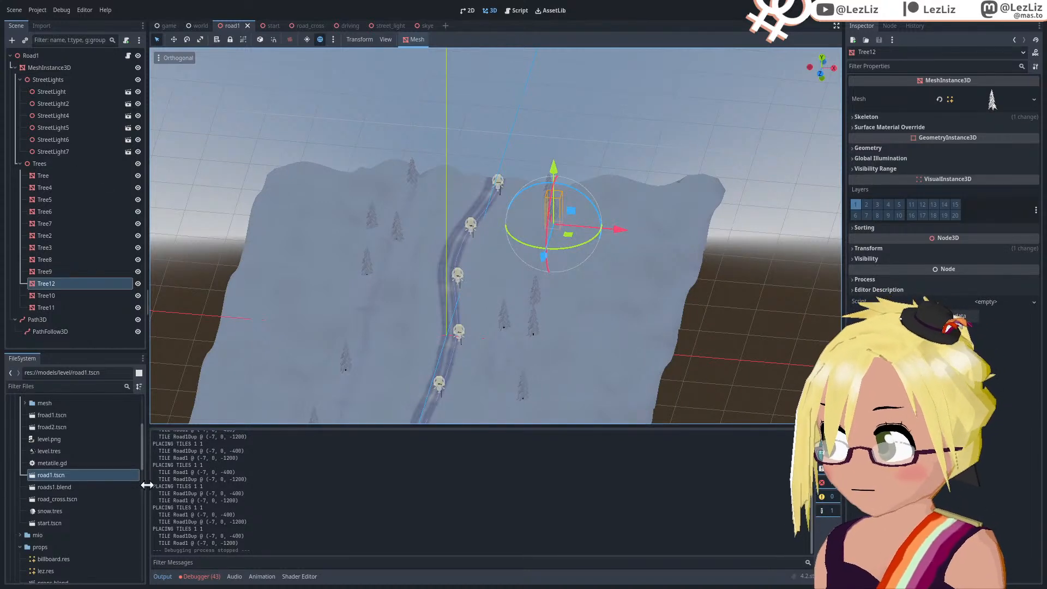
double_click(63, 524)
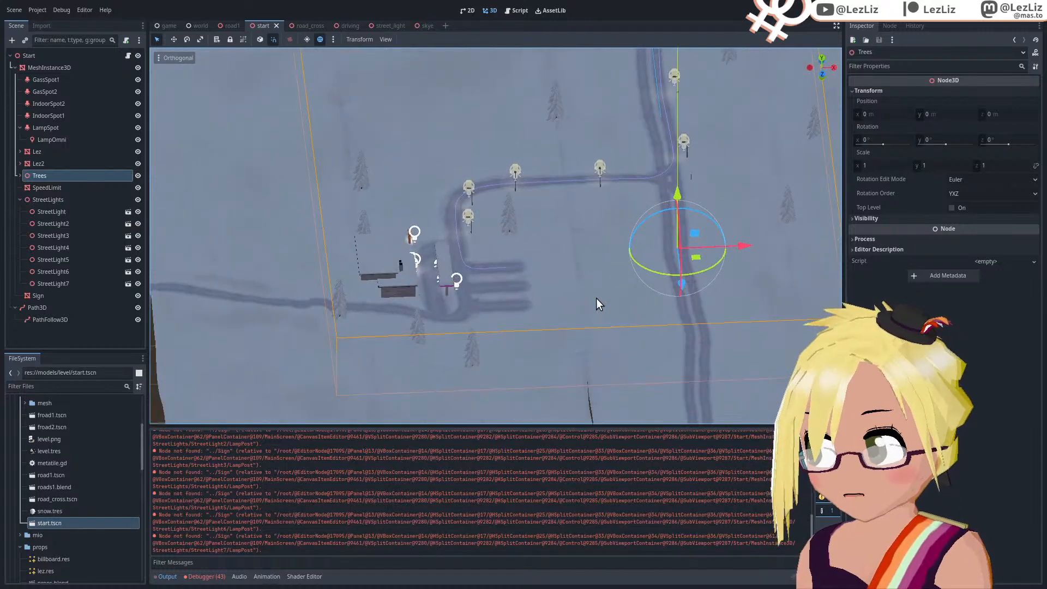
middle_drag(596, 298, 666, 148)
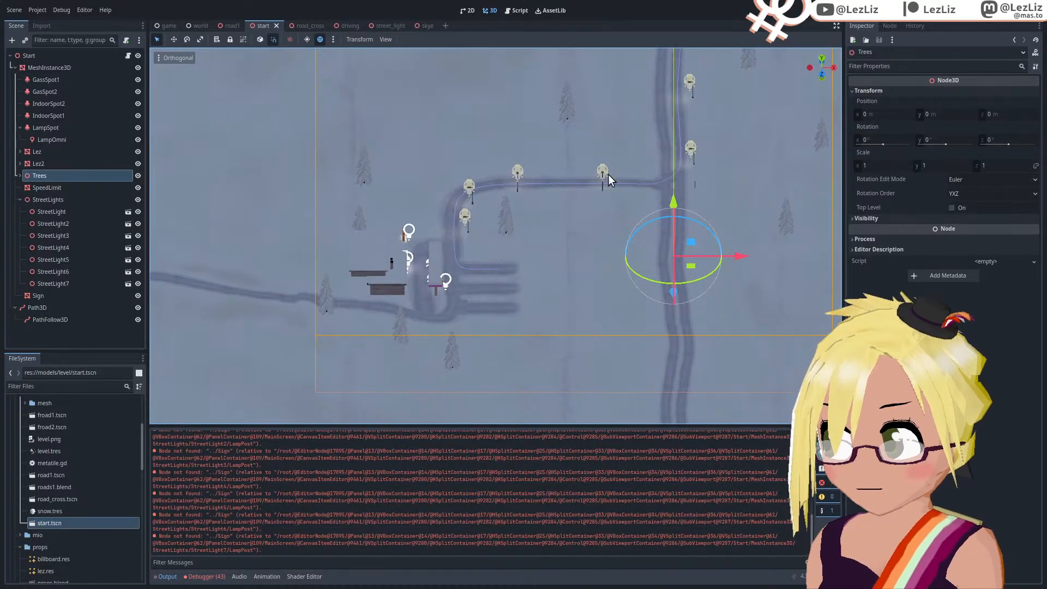
middle_drag(554, 243, 478, 302)
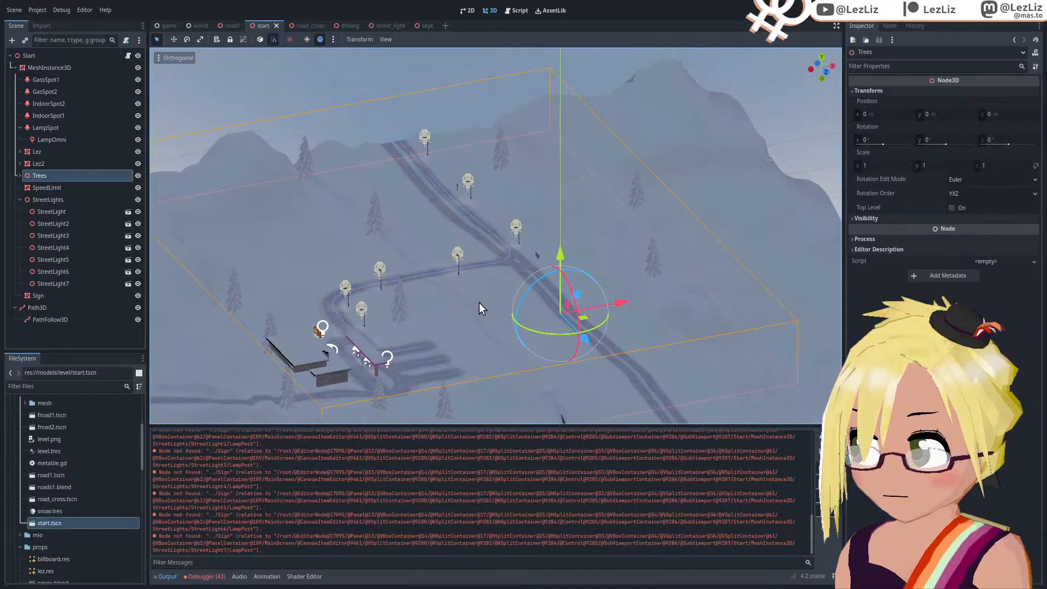
scroll(444, 289, up, 6)
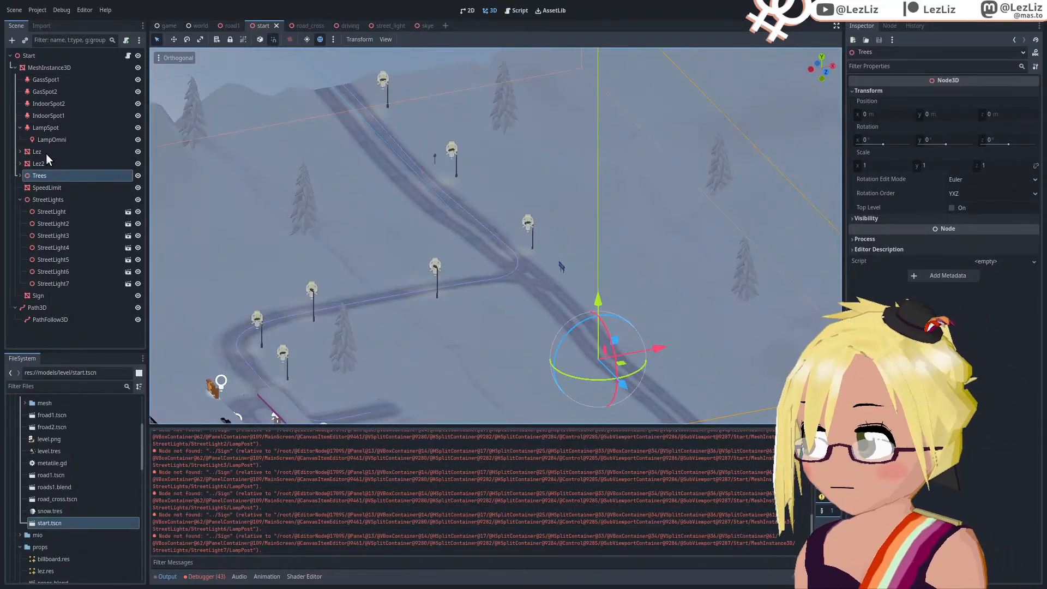
Step: Add a MeshInstance3D node under the Start scene's terrain mesh and assign billboard.res as its mesh
click(48, 68)
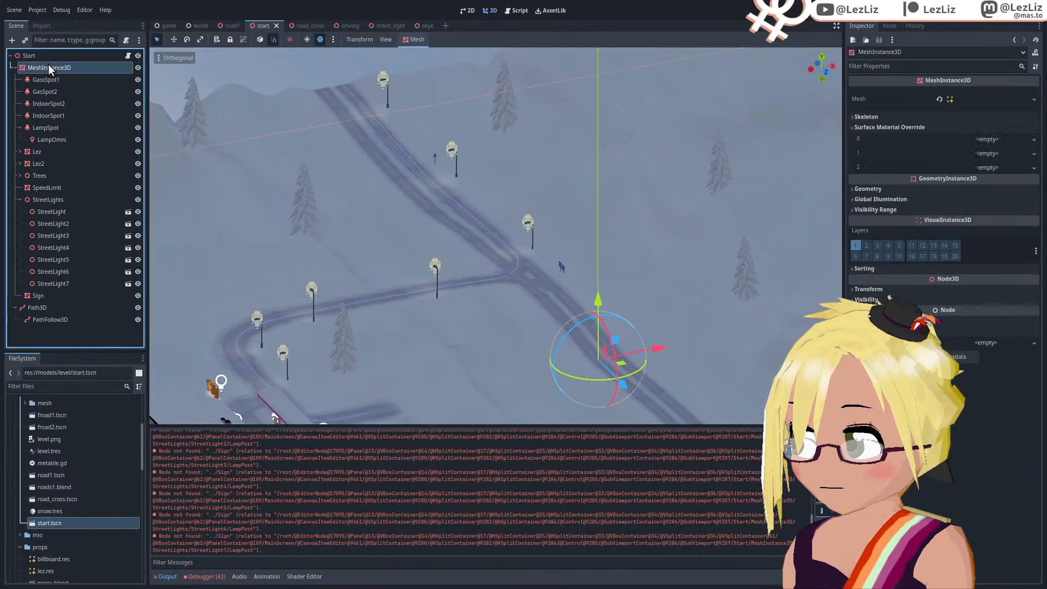
click(12, 40)
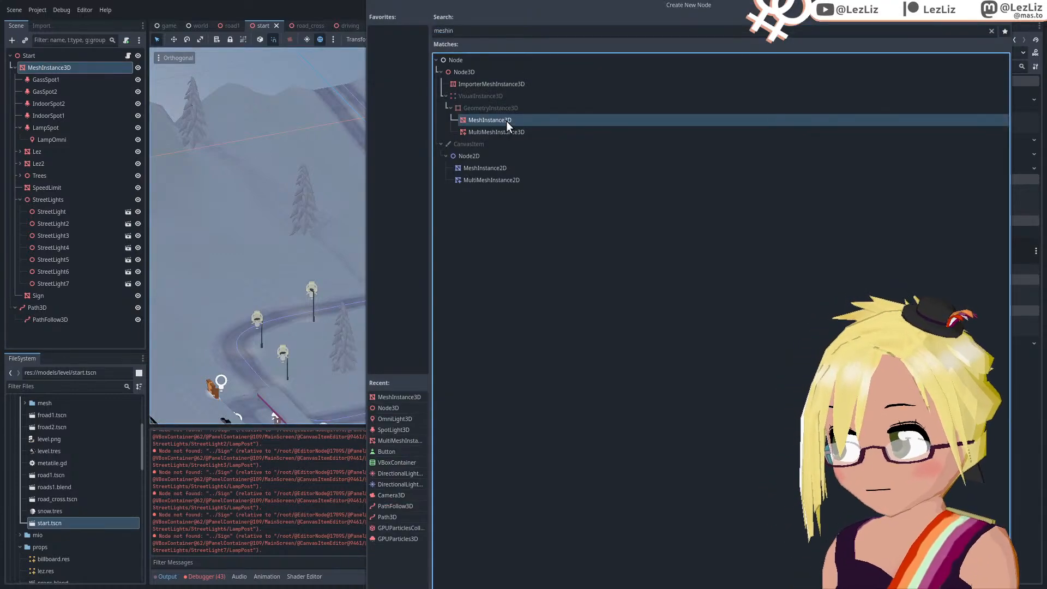
double_click(506, 120)
scroll(87, 477, up, 2)
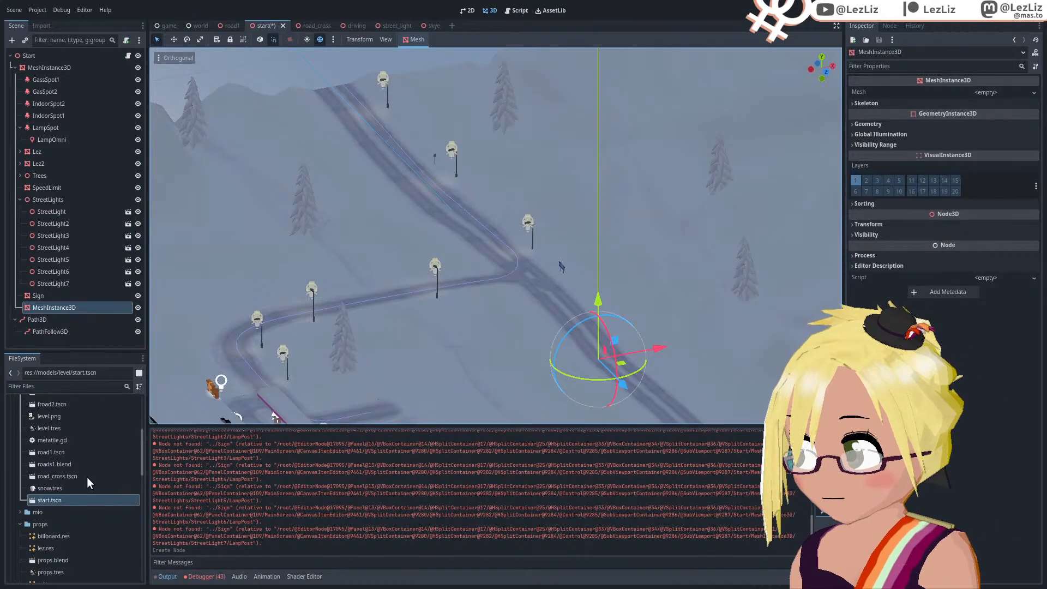
scroll(87, 482, down, 5)
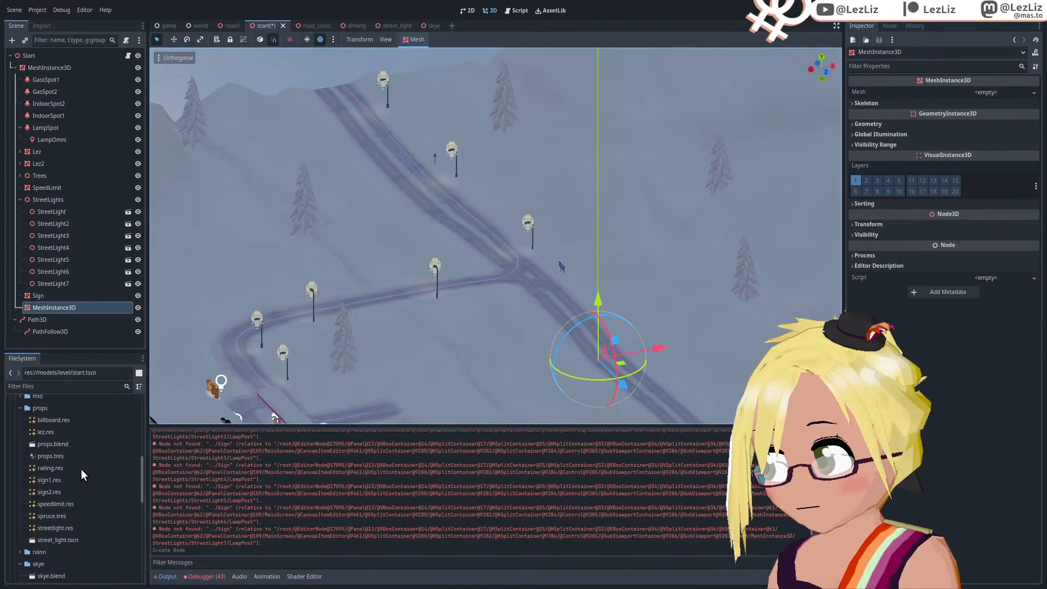
drag(57, 421, 977, 94)
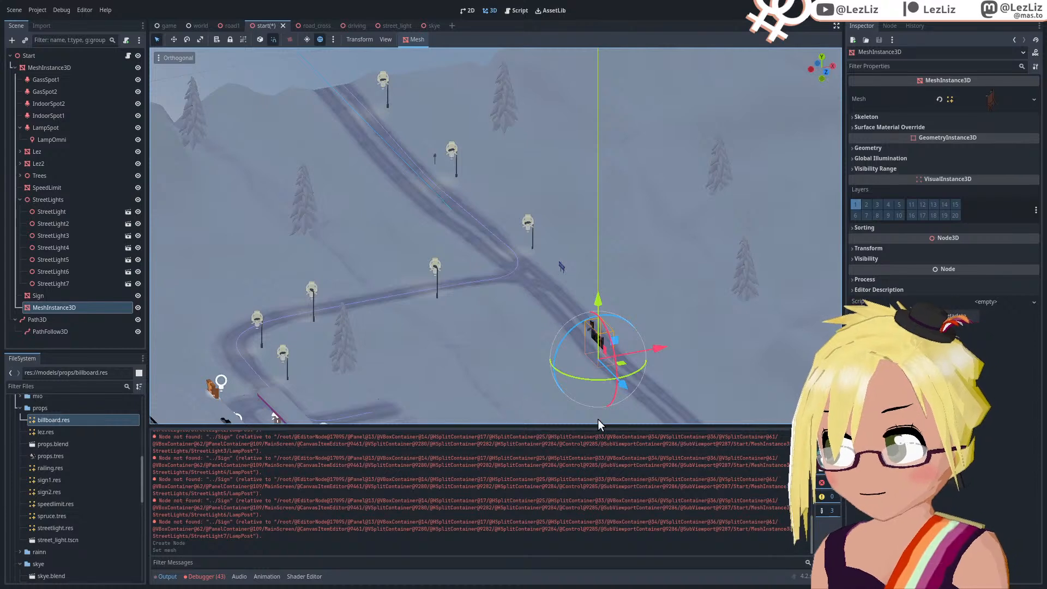
Step: Move the billboard along the road to z -206 m and rotate it 90° about the Y axis
middle_drag(672, 367, 722, 342)
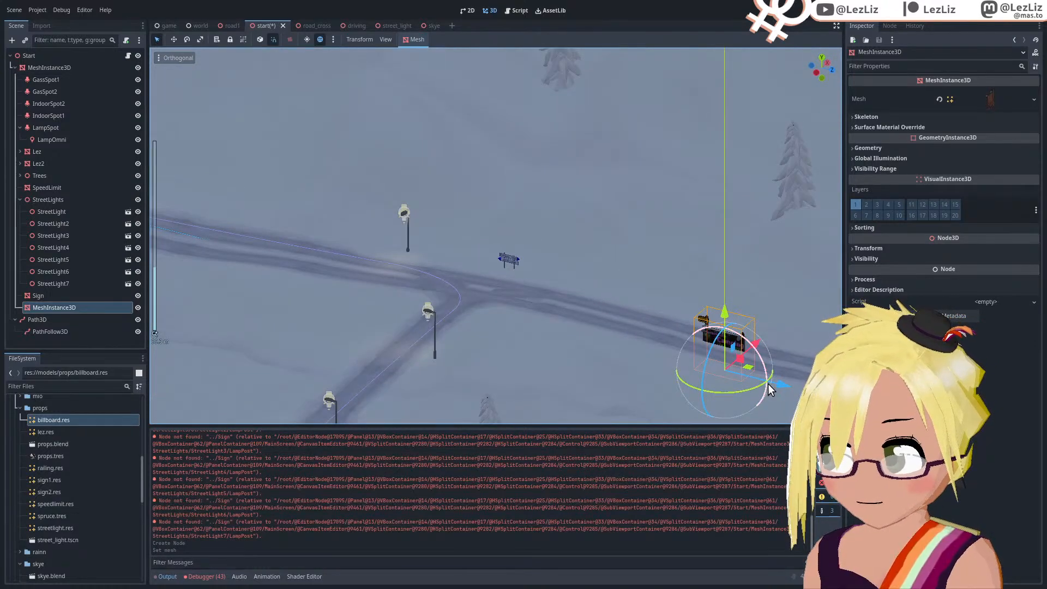
drag(768, 384, 326, 292)
middle_drag(326, 292, 557, 277)
mouse_move(557, 277)
mouse_down()
mouse_move(614, 267)
mouse_move(559, 267)
mouse_up()
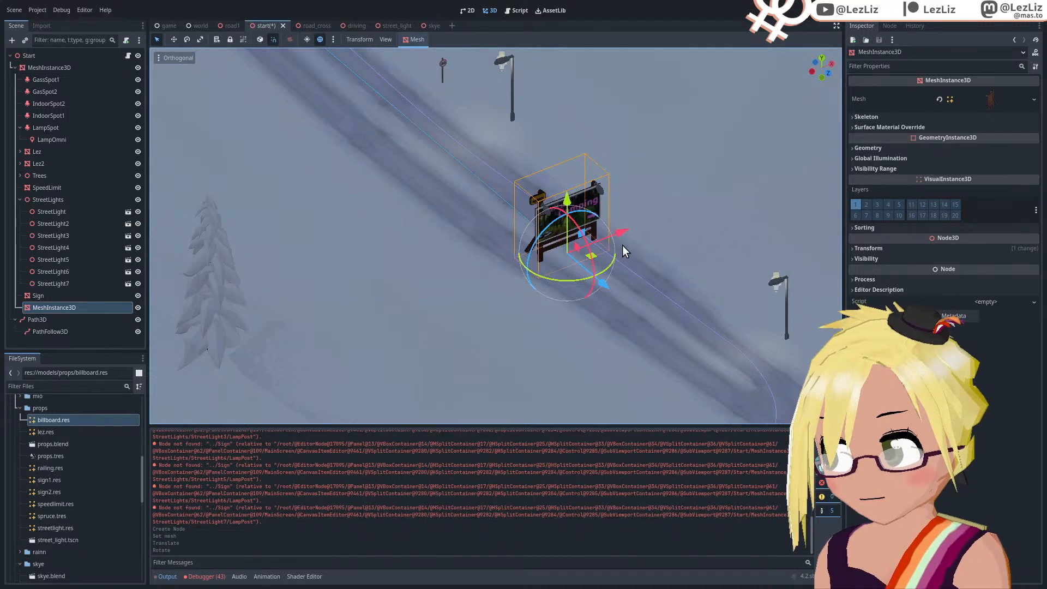
middle_drag(615, 274, 438, 285)
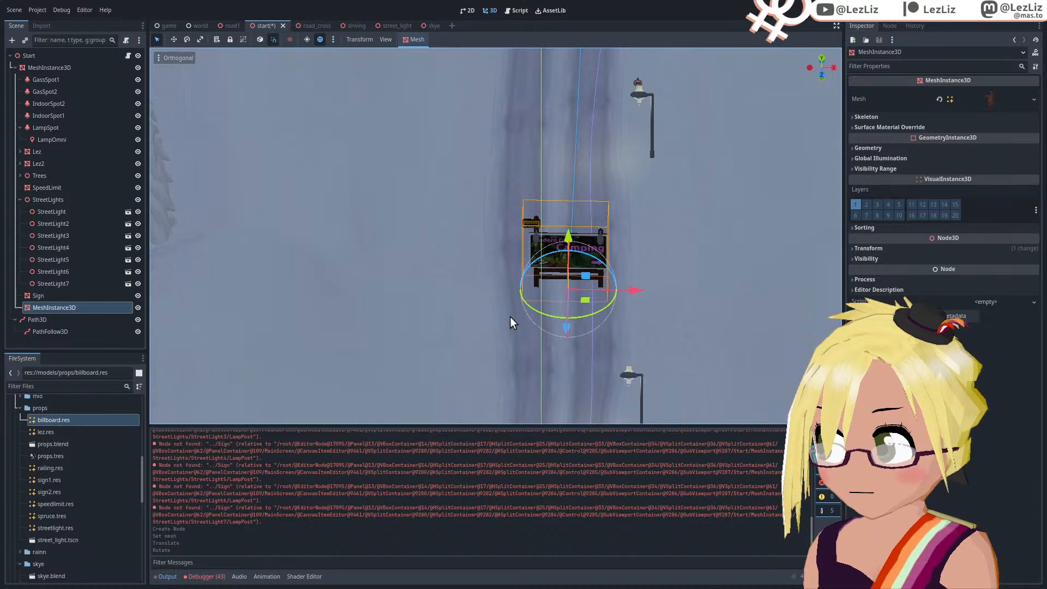
Step: Cut the billboard mesh node from the level and create a 3D scene named billboard in the props folder
key(ctrl+x)
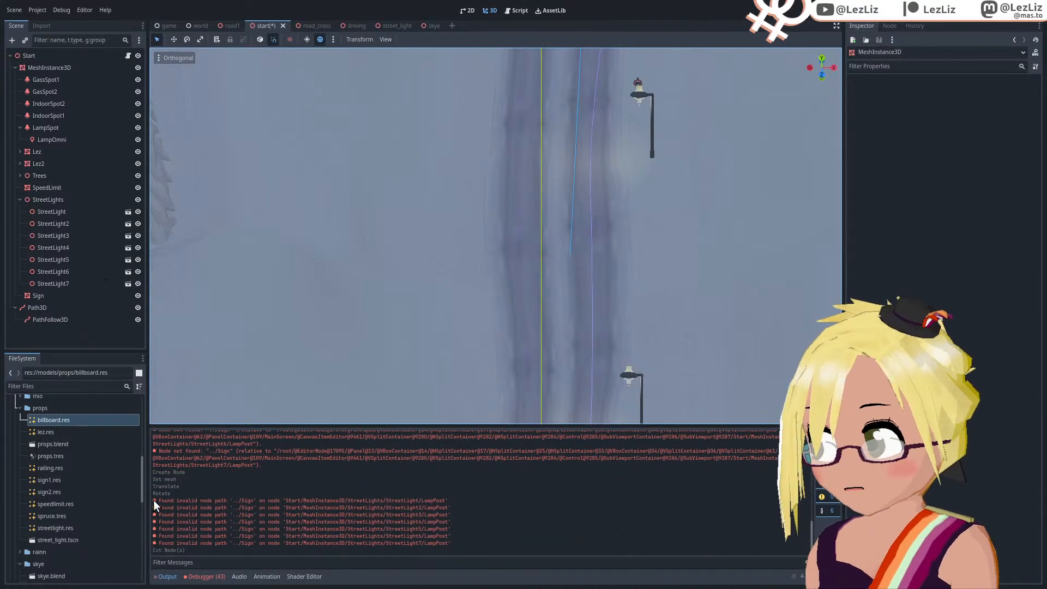
click(48, 408)
right_click(48, 408)
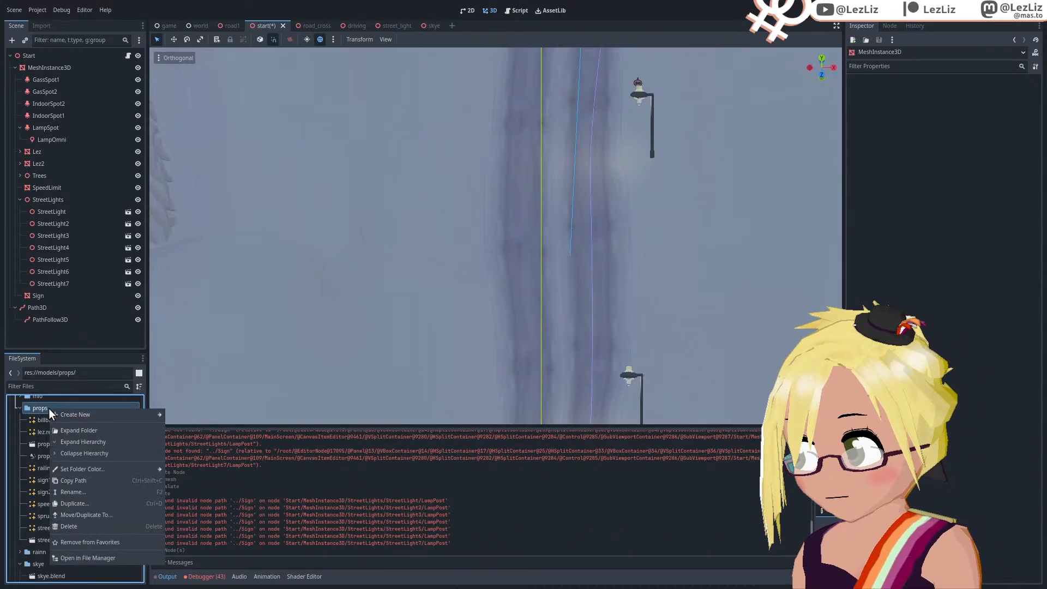
mouse_move(103, 416)
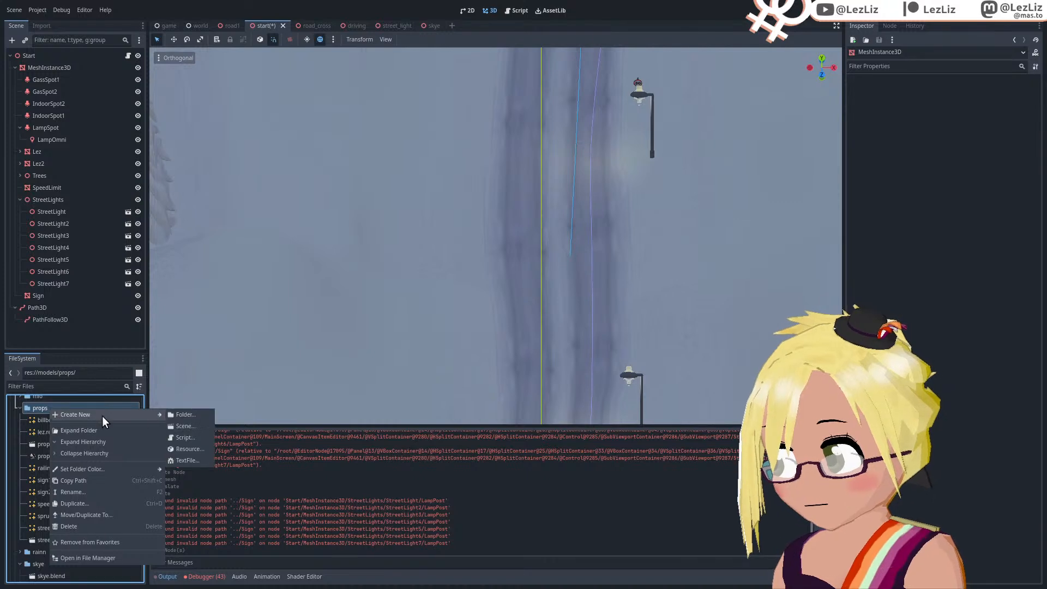
click(199, 426)
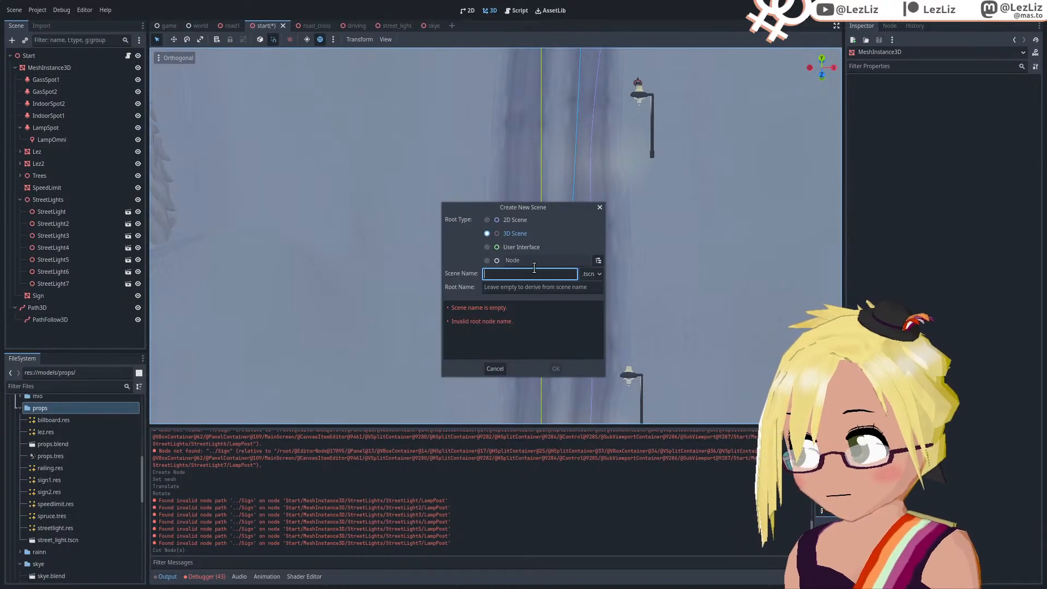
text(bill)
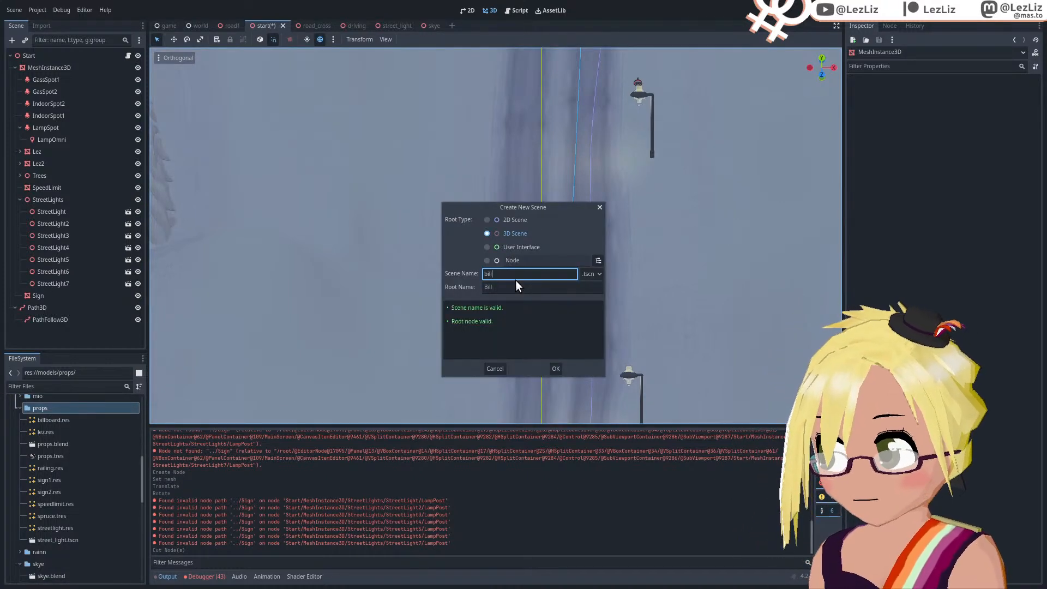
text(board)
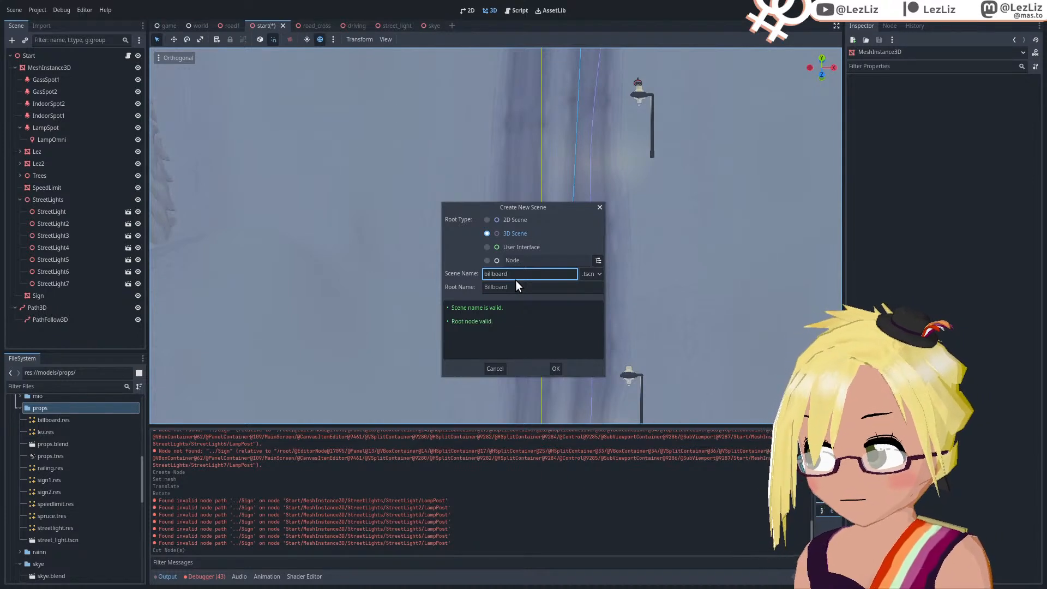
key(Return)
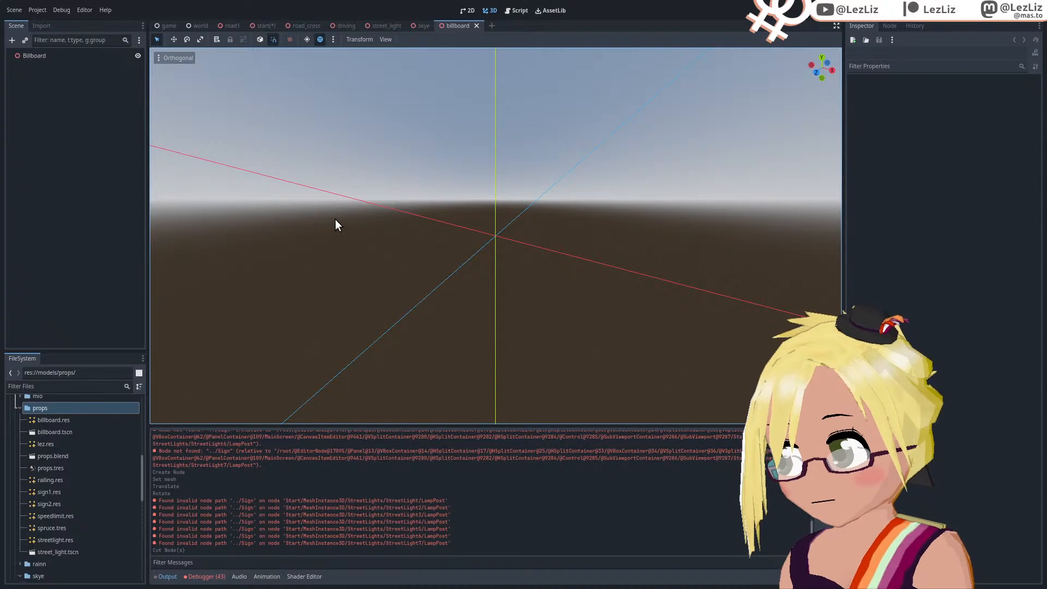
Step: Paste the billboard mesh node into the new scene and reset its position to the origin
key(ctrl+v)
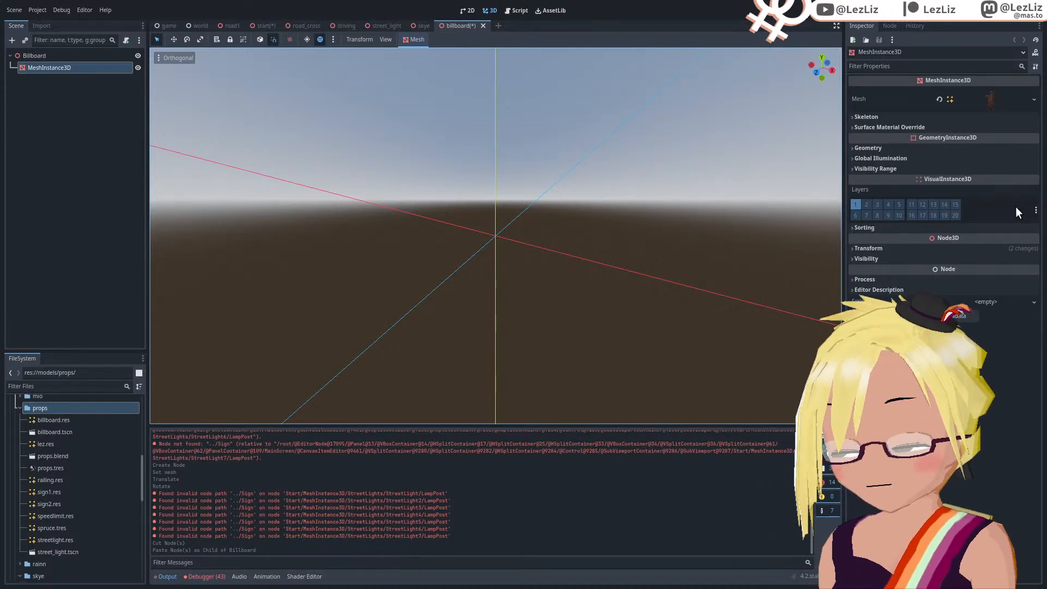
click(873, 248)
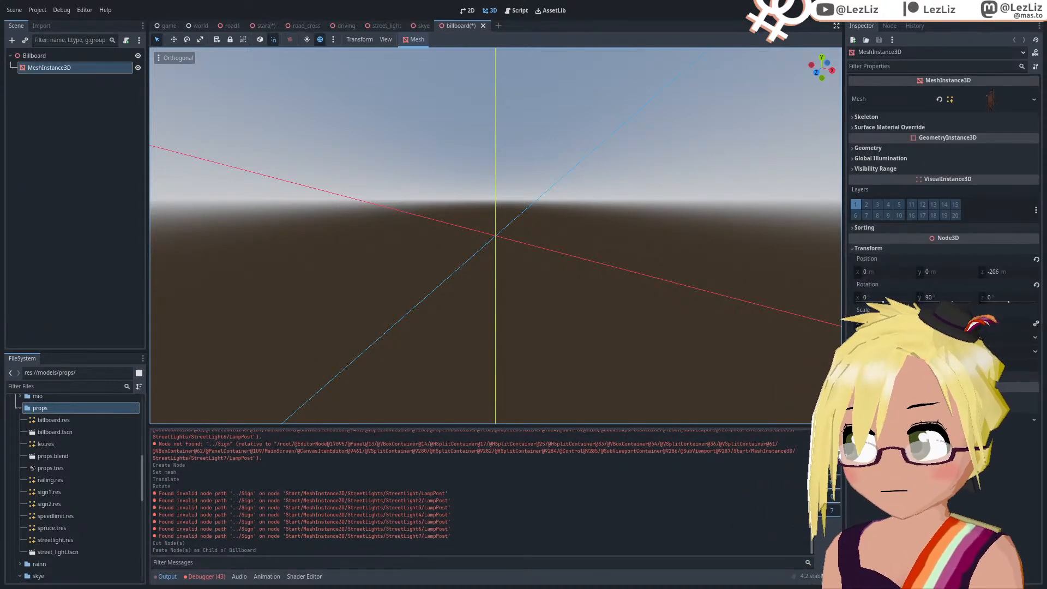
click(1035, 259)
scroll(436, 243, down, 5)
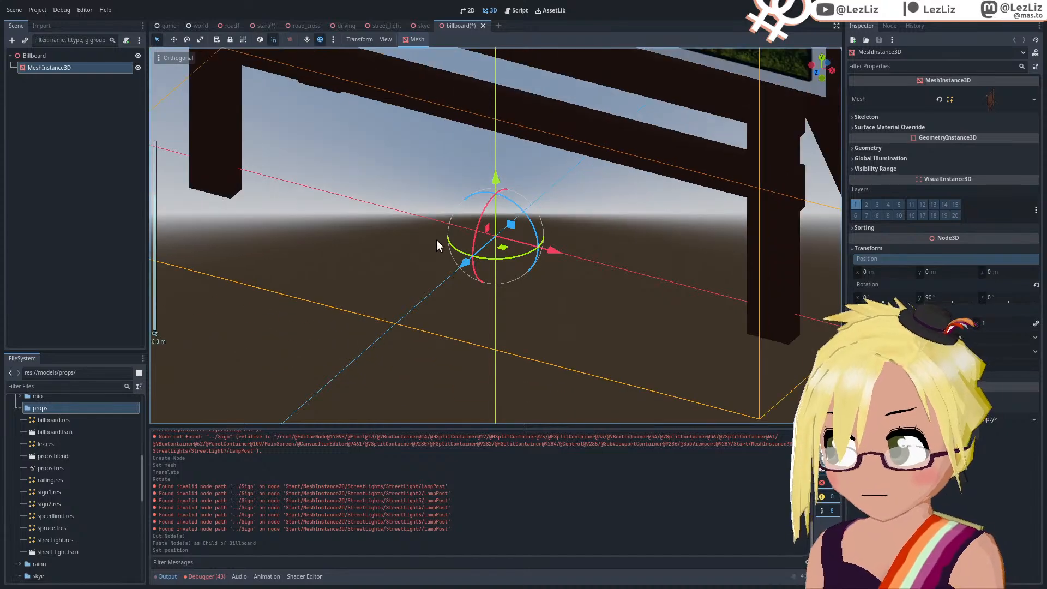
middle_drag(434, 245, 467, 224)
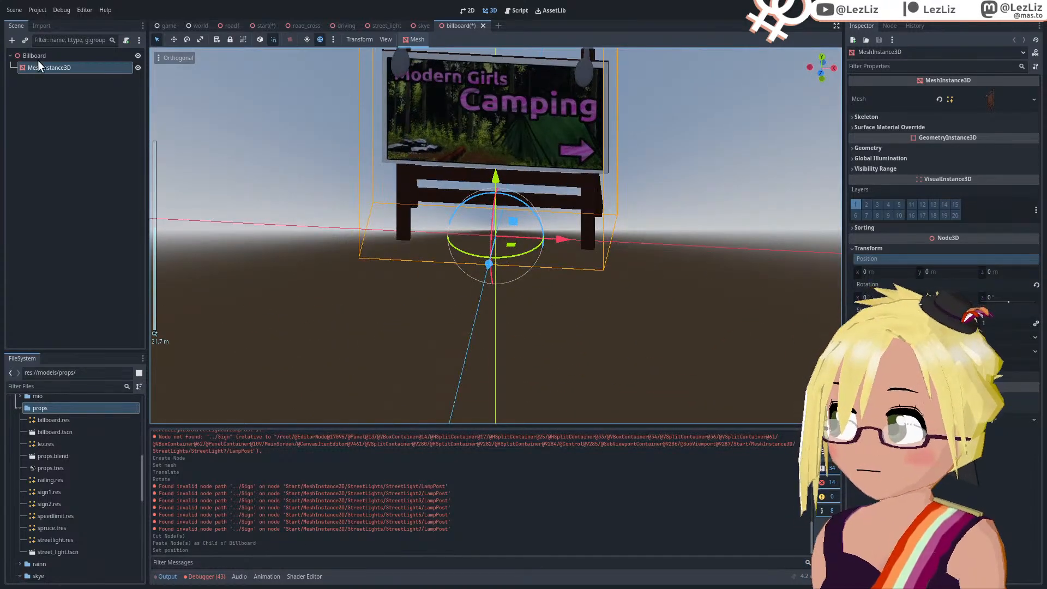
Step: Add an OmniLight3D node as a child of the billboard mesh
click(11, 41)
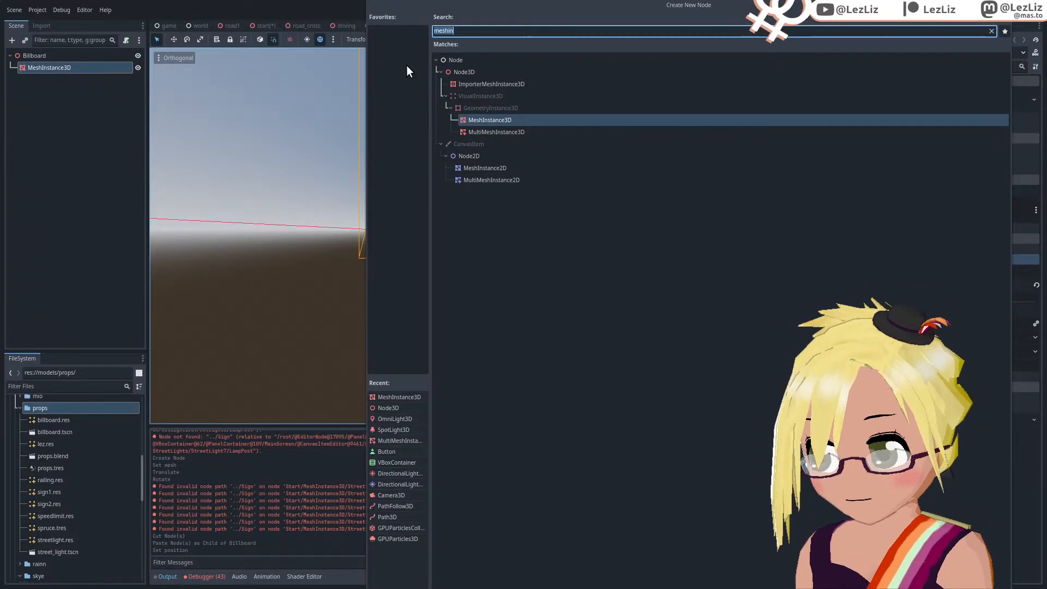
text(omni)
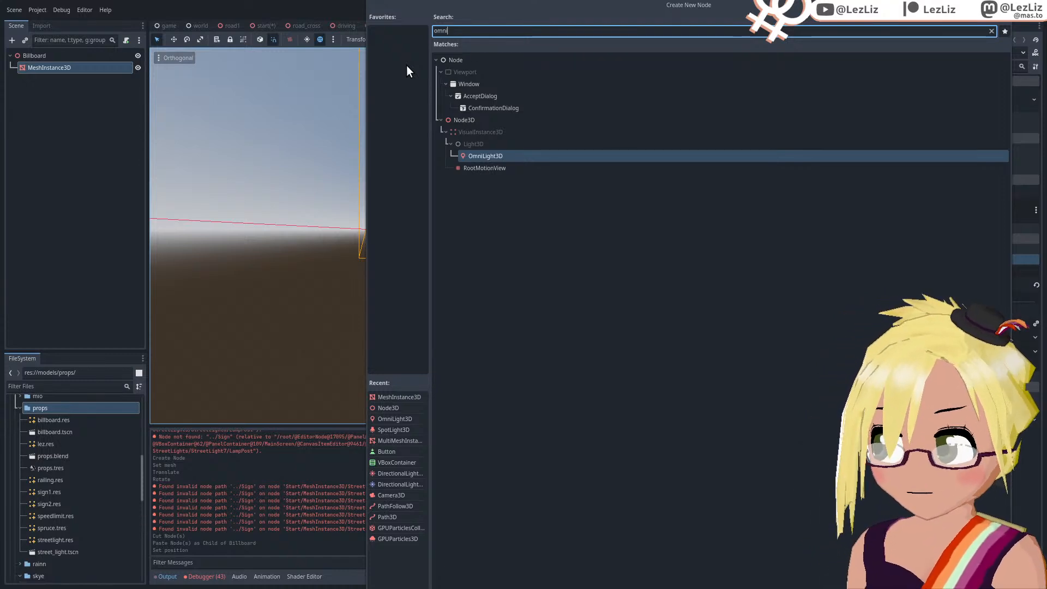
key(ctrl+a)
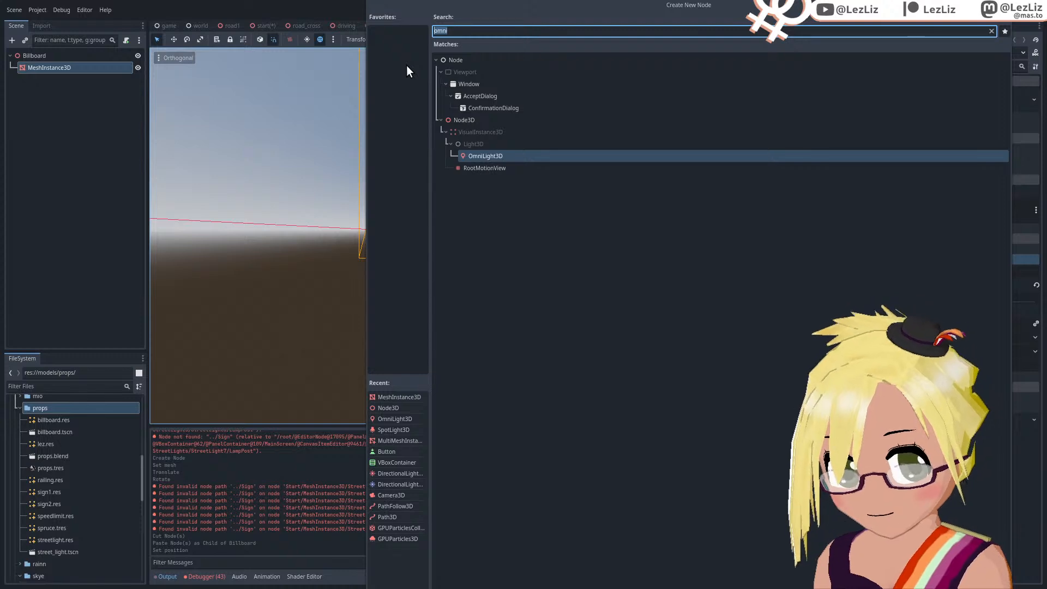
text(spot)
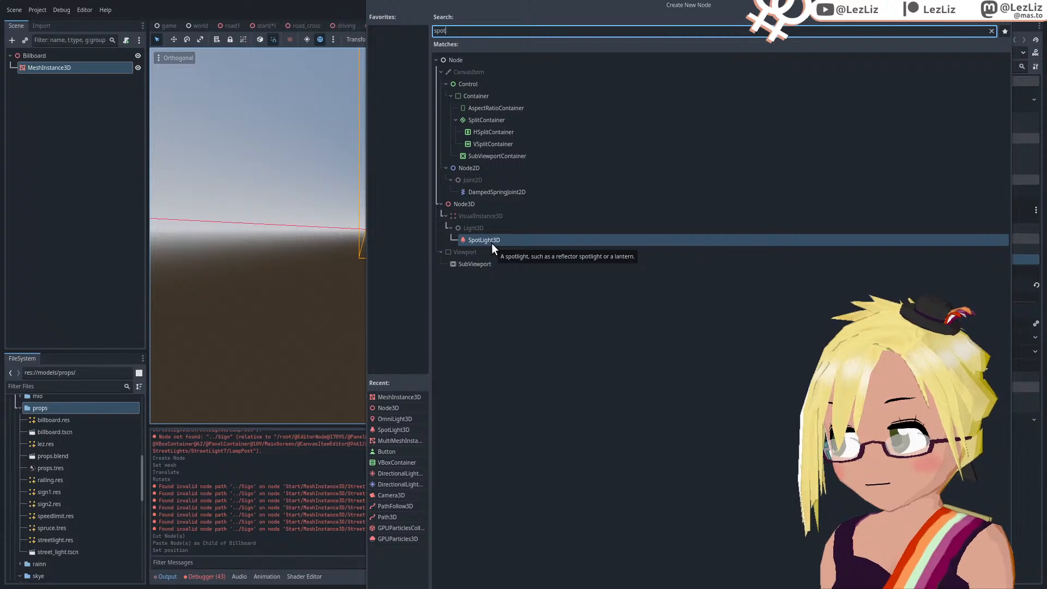
double_click(456, 32)
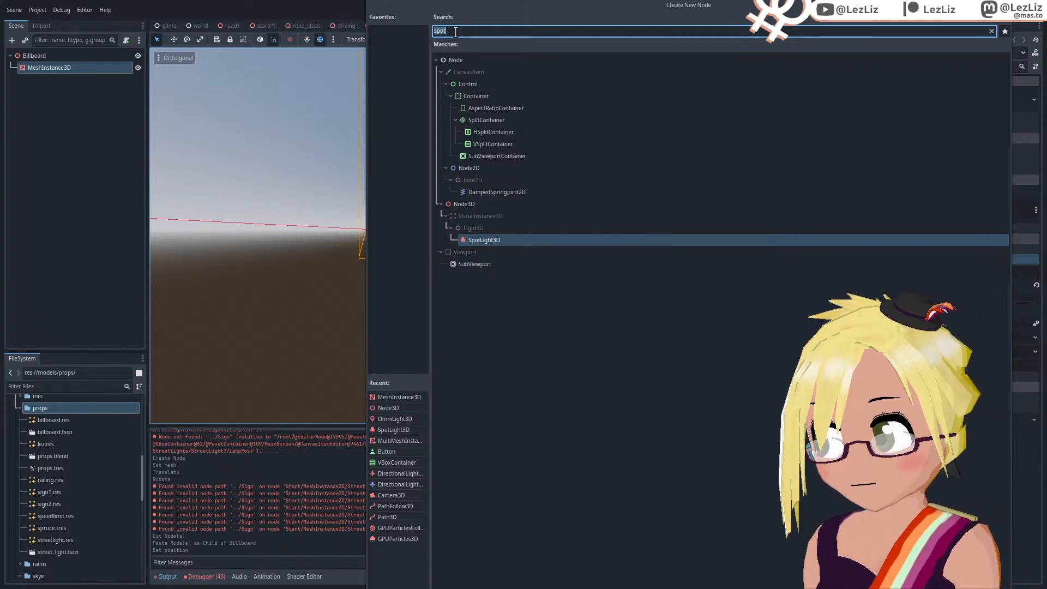
text(omni)
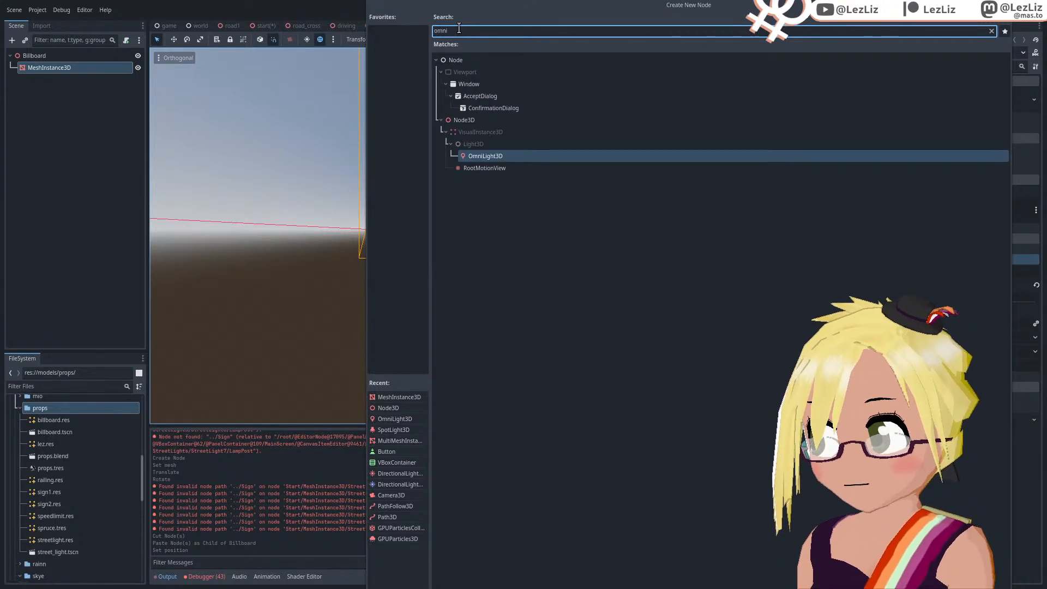
double_click(489, 154)
Step: Move the omni light forward of the billboard and raise it to the upper part of the sign face
middle_drag(473, 159, 383, 159)
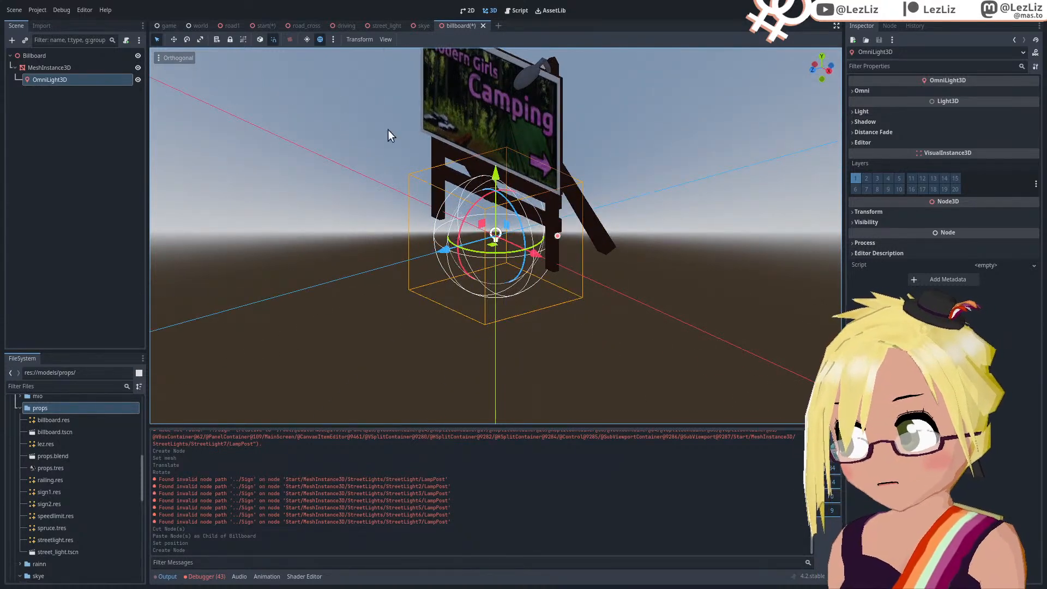
middle_drag(508, 218, 437, 252)
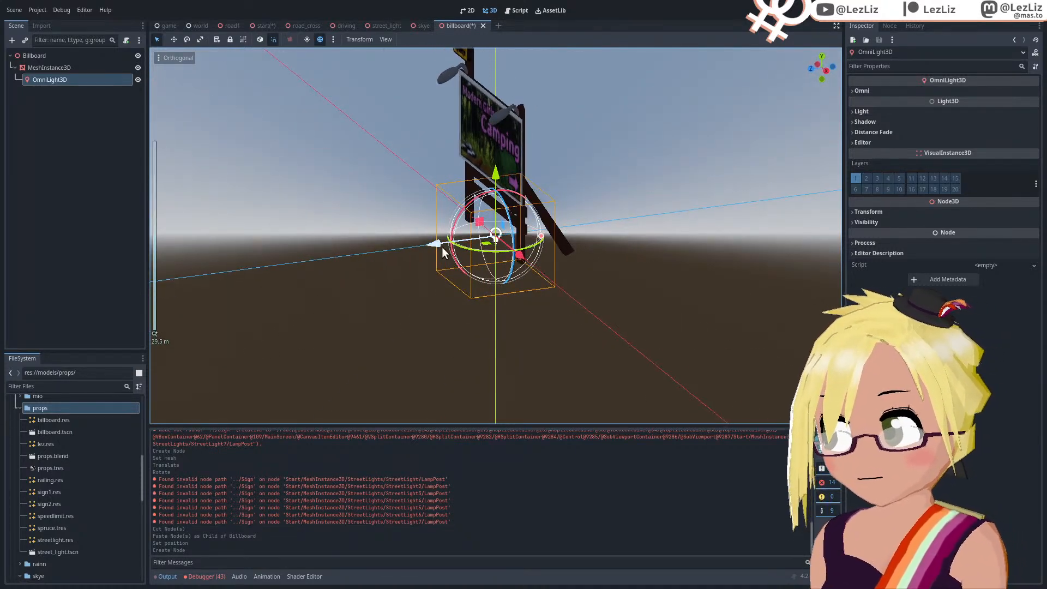
drag(436, 252, 409, 248)
drag(470, 176, 447, 47)
middle_drag(366, 179, 503, 250)
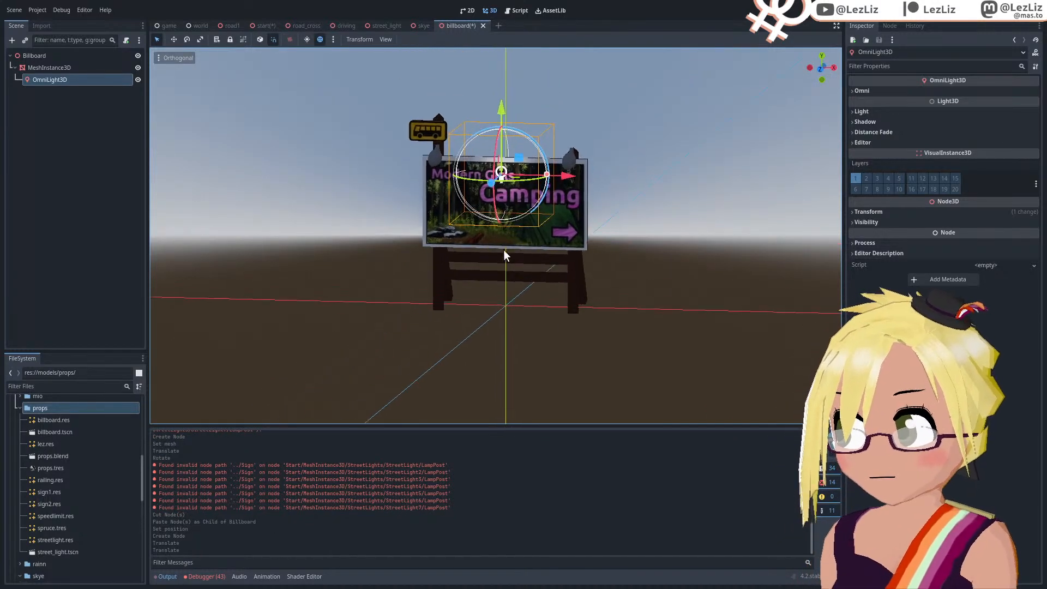
Step: Move the omni light to just below the billboard's left lamp, slightly in front of the sign face
scroll(494, 203, up, 2)
middle_drag(494, 205, 534, 185)
drag(567, 172, 492, 172)
middle_drag(493, 171, 639, 218)
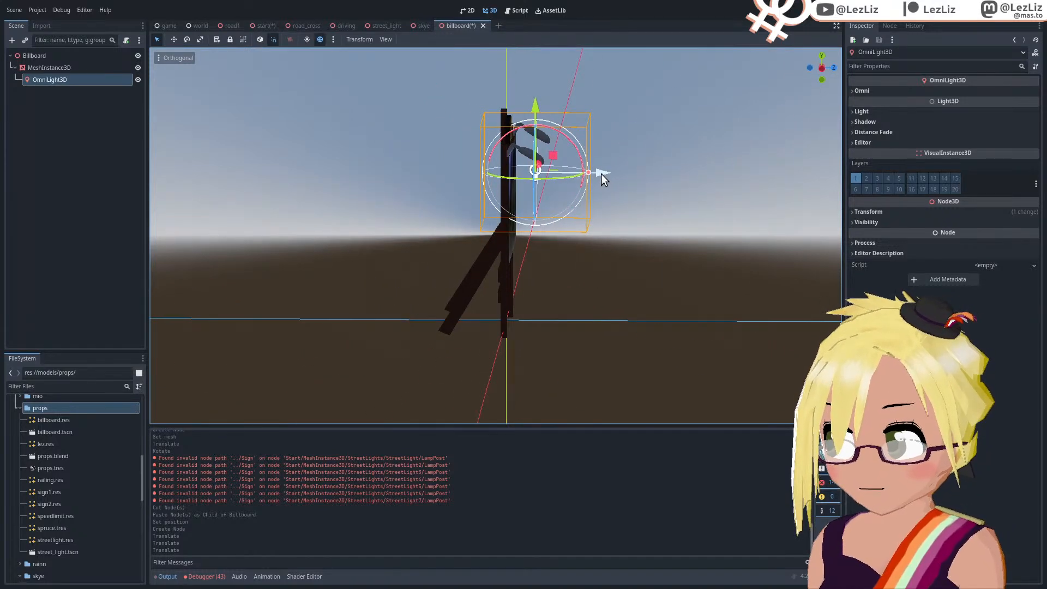
drag(601, 174, 595, 174)
scroll(479, 73, up, 3)
drag(534, 86, 538, 77)
middle_drag(538, 77, 369, 163)
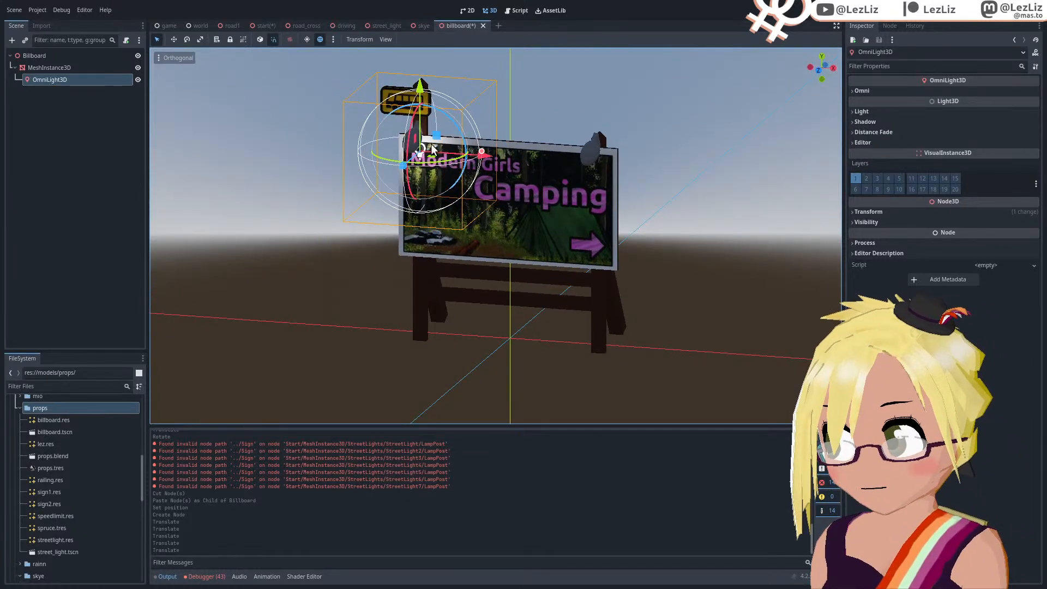
middle_drag(543, 220, 574, 215)
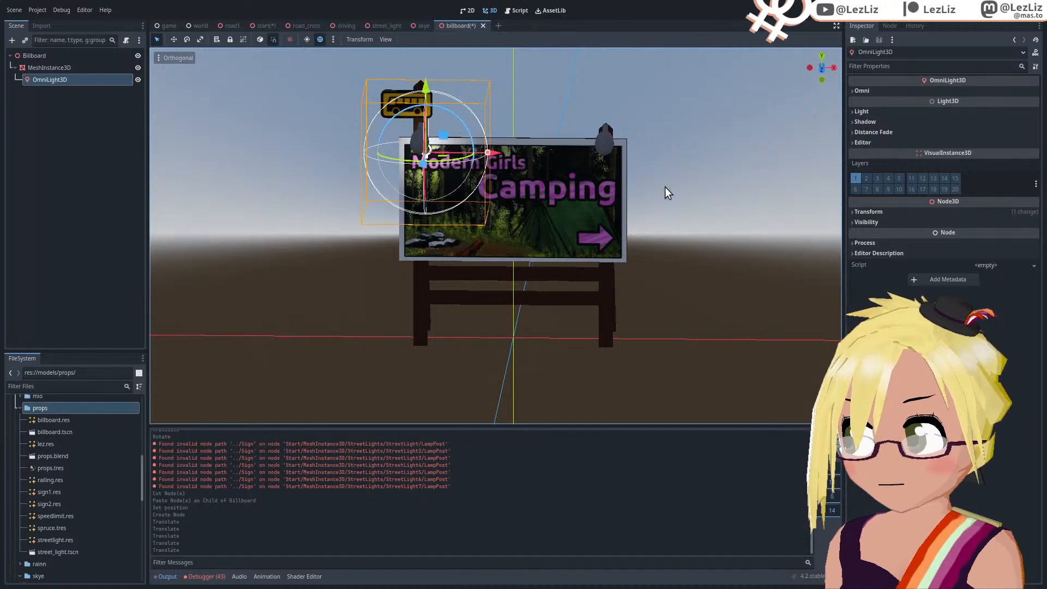
Step: Set the omni light's range to 16.781 m and its attenuation to 0.233
click(863, 91)
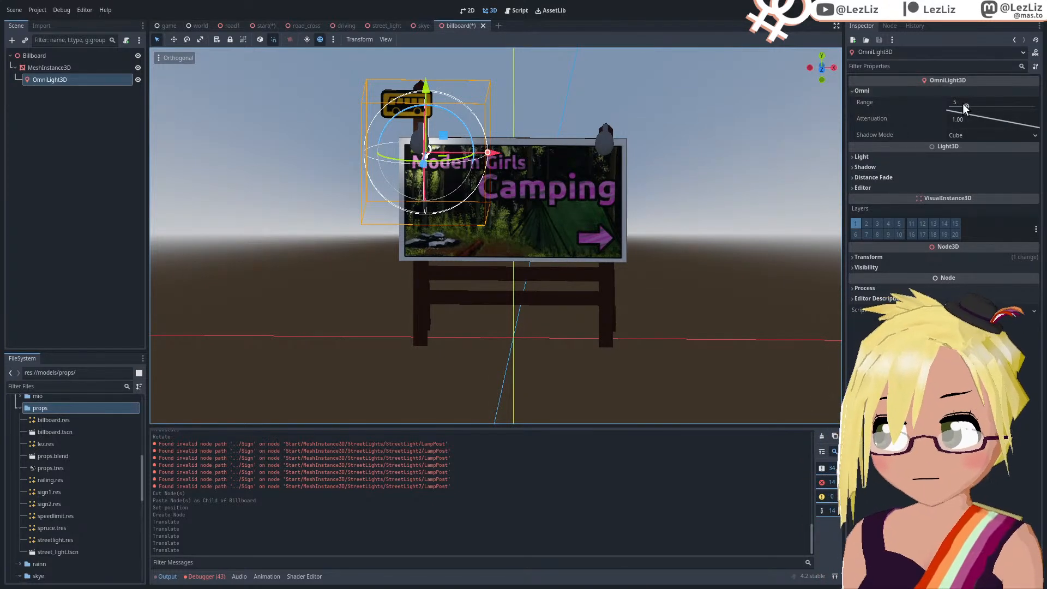
drag(963, 103, 1012, 106)
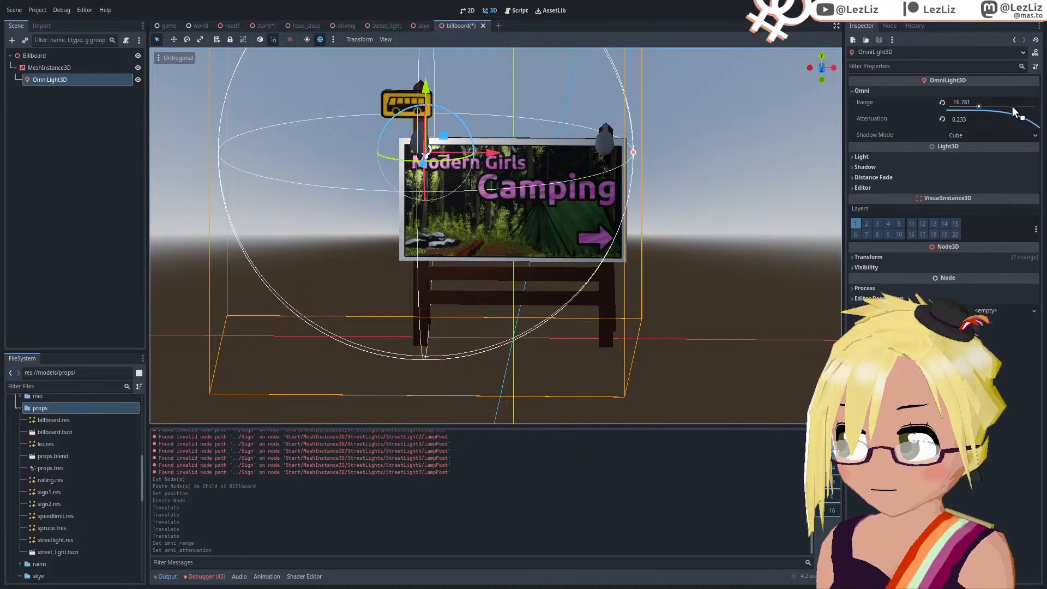
middle_drag(681, 240, 371, 212)
Step: Copy the Environment node from the world scene and paste it under the root of the billboard scene
scroll(84, 482, down, 10)
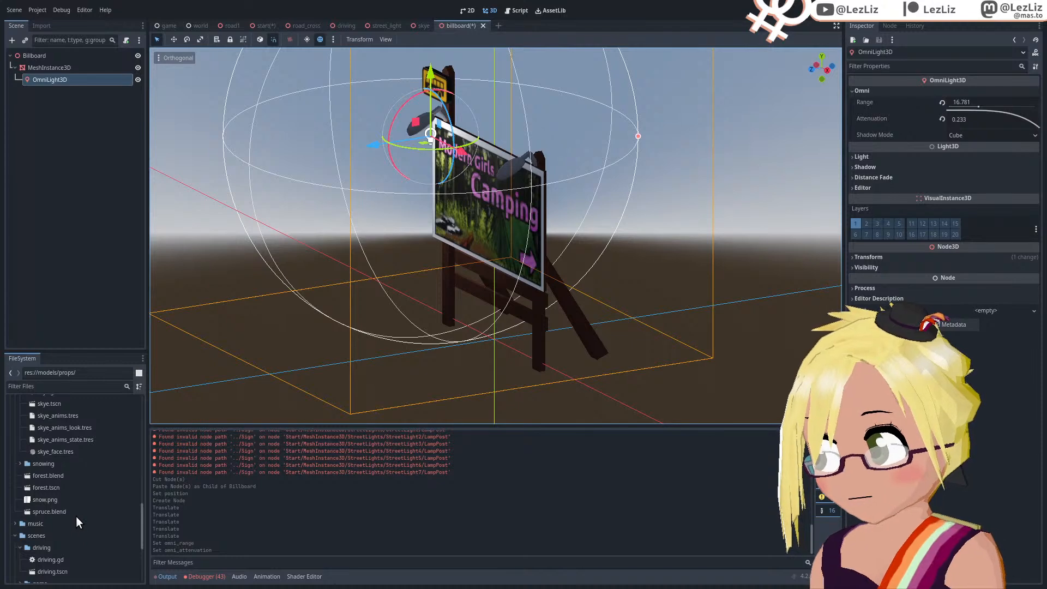
scroll(77, 516, down, 4)
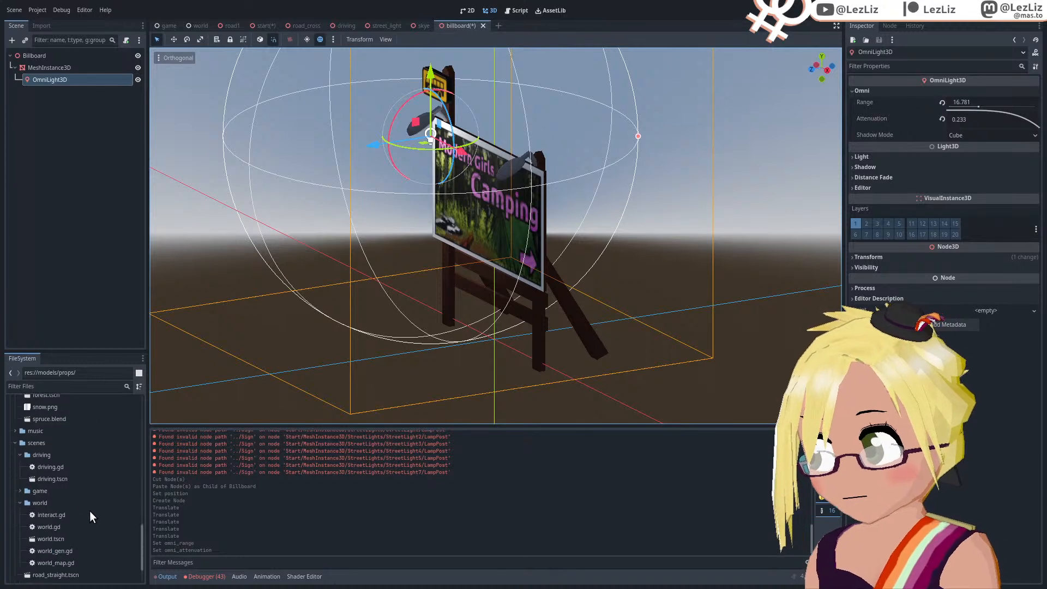
double_click(64, 537)
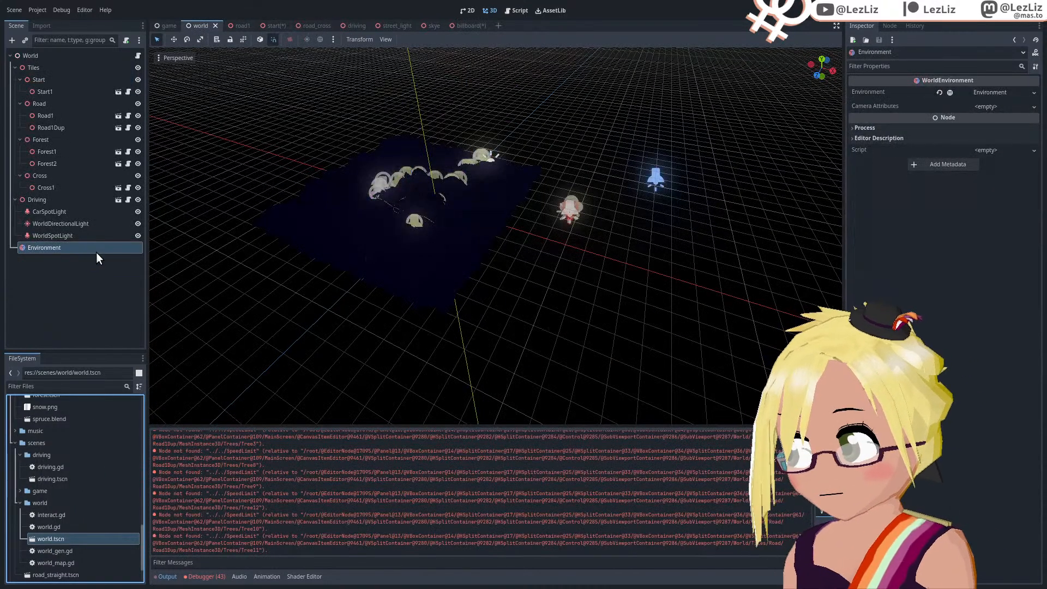
scroll(68, 465, up, 3)
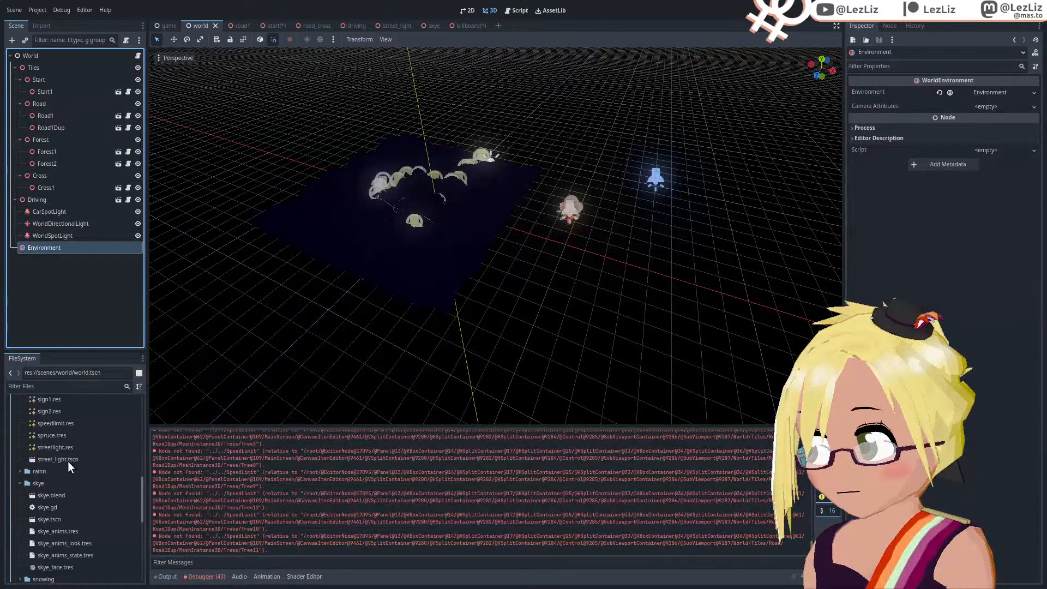
scroll(73, 498, up, 5)
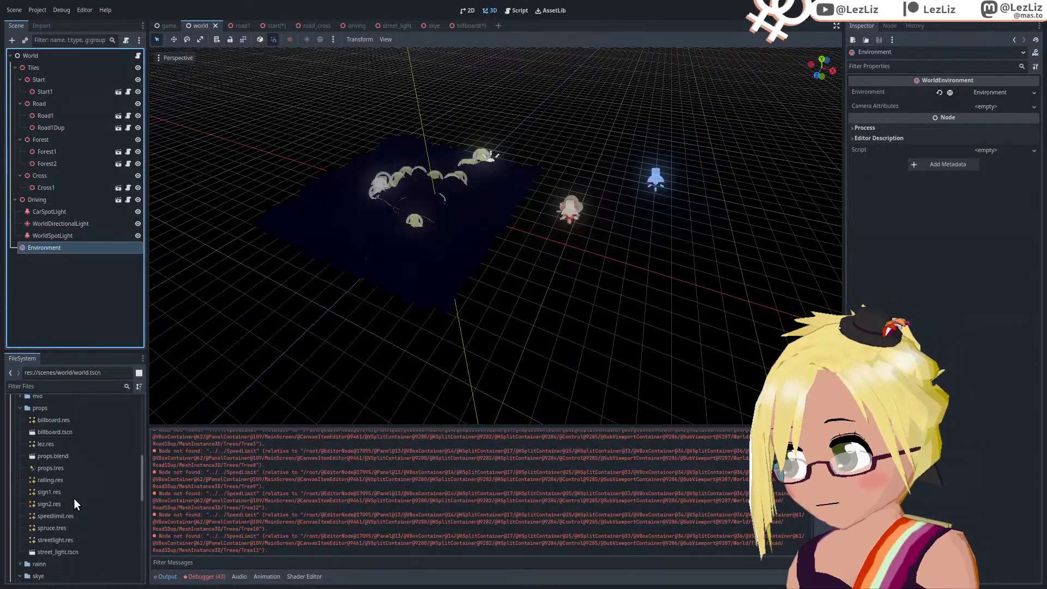
double_click(70, 456)
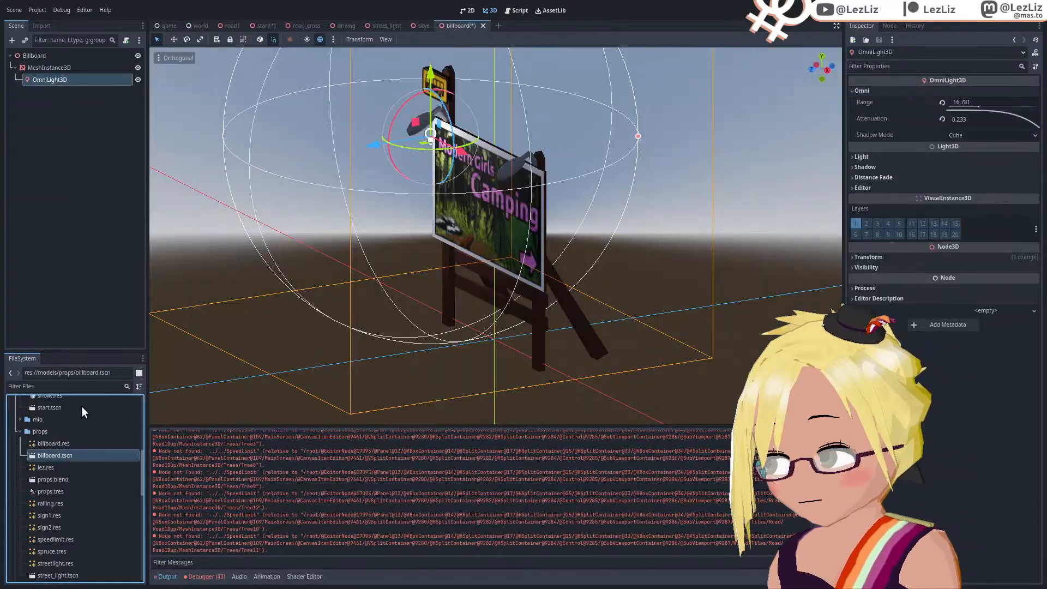
click(39, 55)
key(ctrl+v)
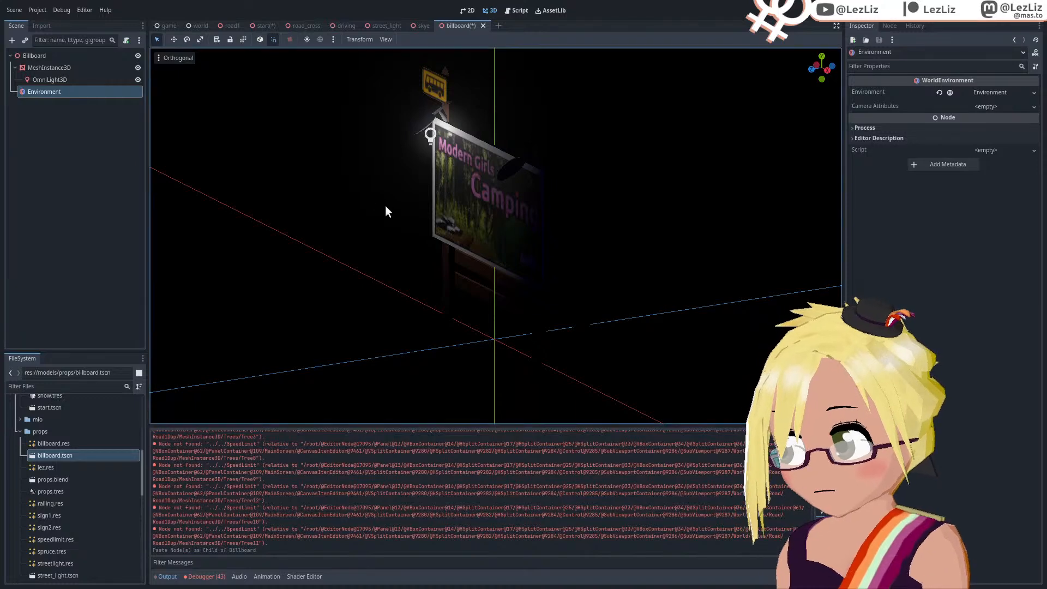
Step: Lower the omni light slightly below the left lamp, checking its glow on the dark sign
middle_drag(385, 205, 499, 191)
scroll(463, 208, up, 4)
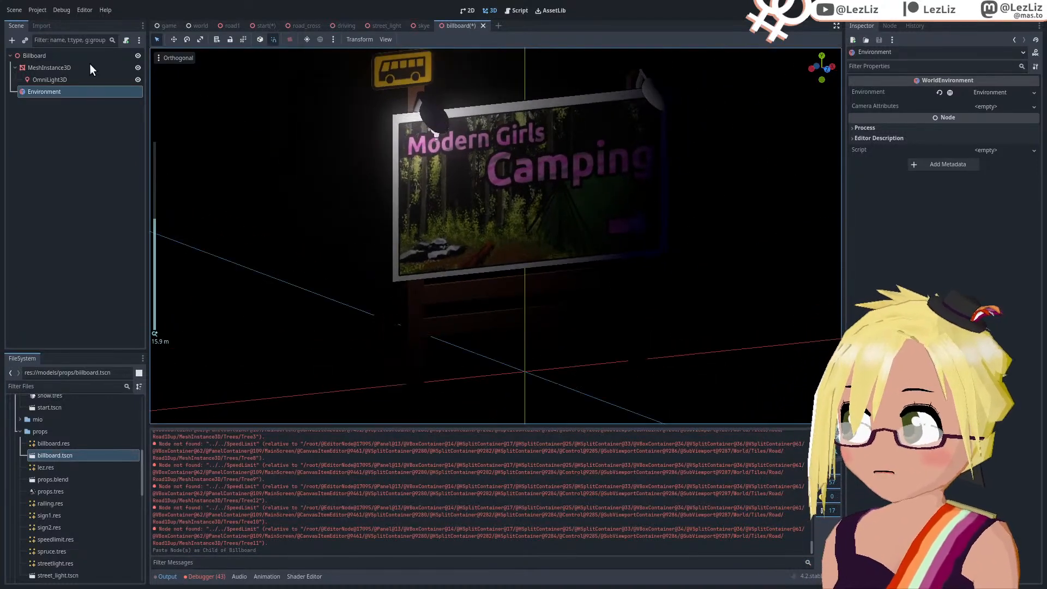
middle_drag(503, 258, 309, 264)
click(50, 79)
middle_drag(410, 234, 392, 208)
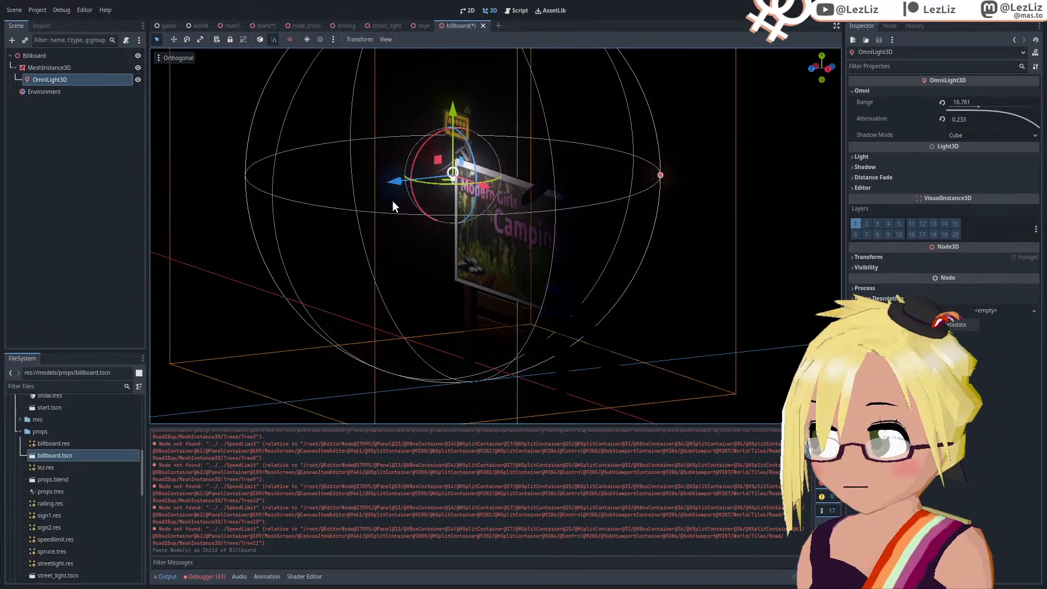
drag(454, 112, 453, 120)
middle_drag(453, 119, 611, 240)
drag(485, 200, 487, 212)
middle_drag(486, 212, 526, 248)
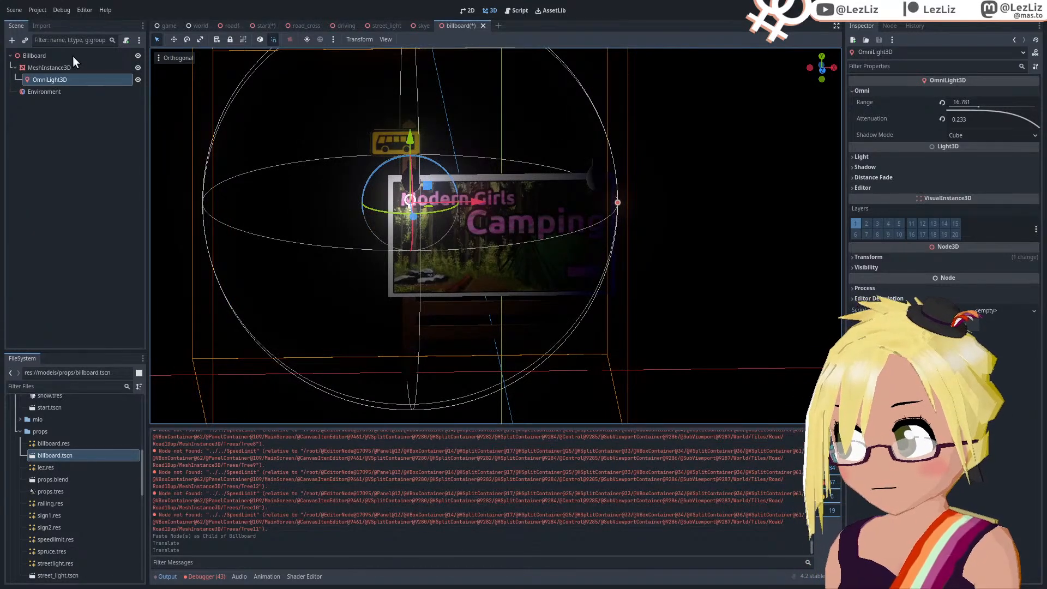
Step: Add a SpotLight3D node as a child of the billboard mesh
click(64, 68)
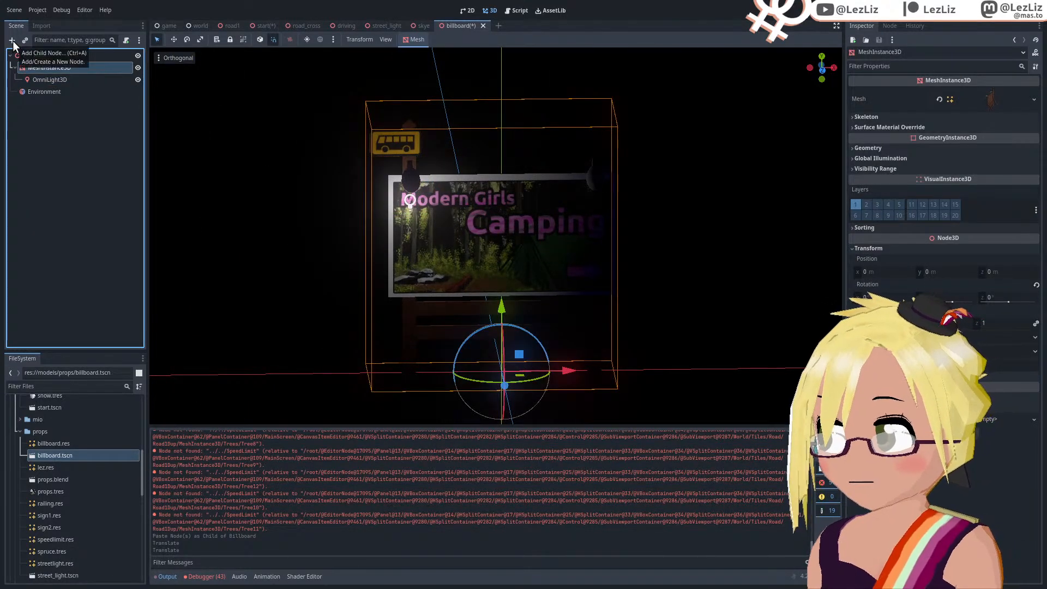
click(12, 40)
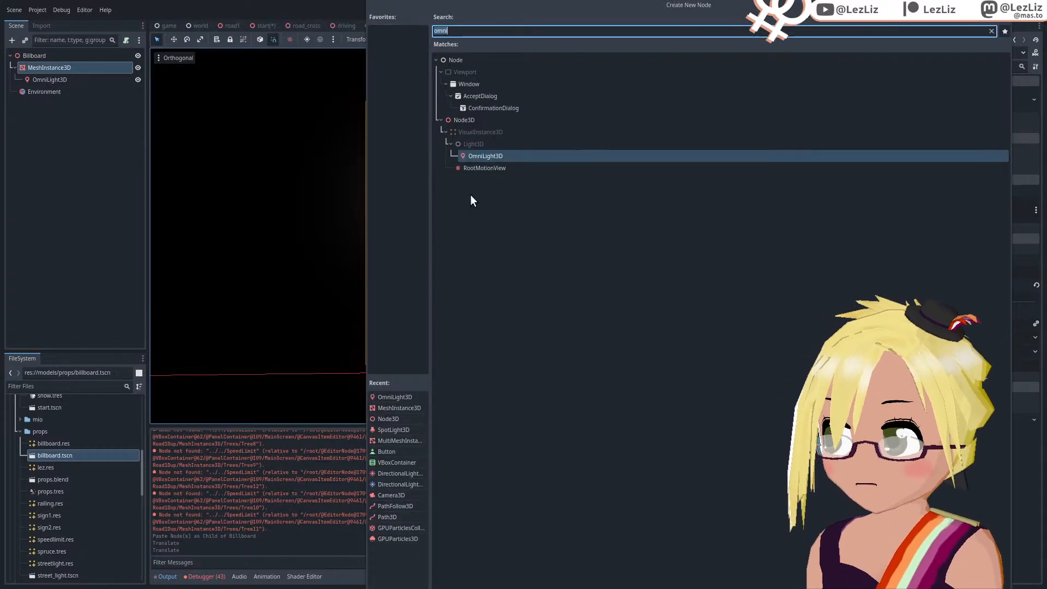
text(spotli)
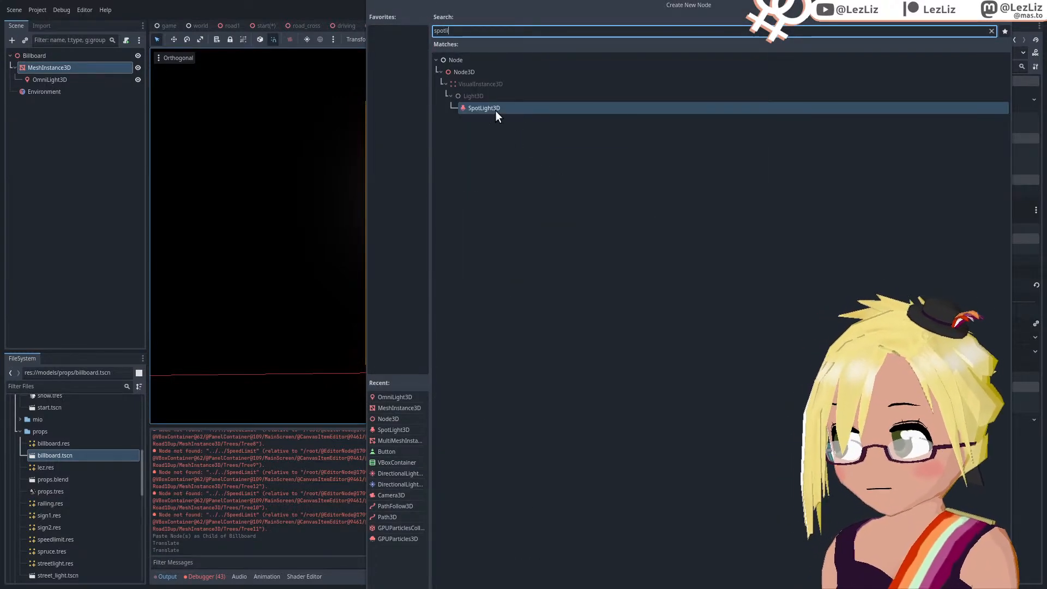
double_click(493, 108)
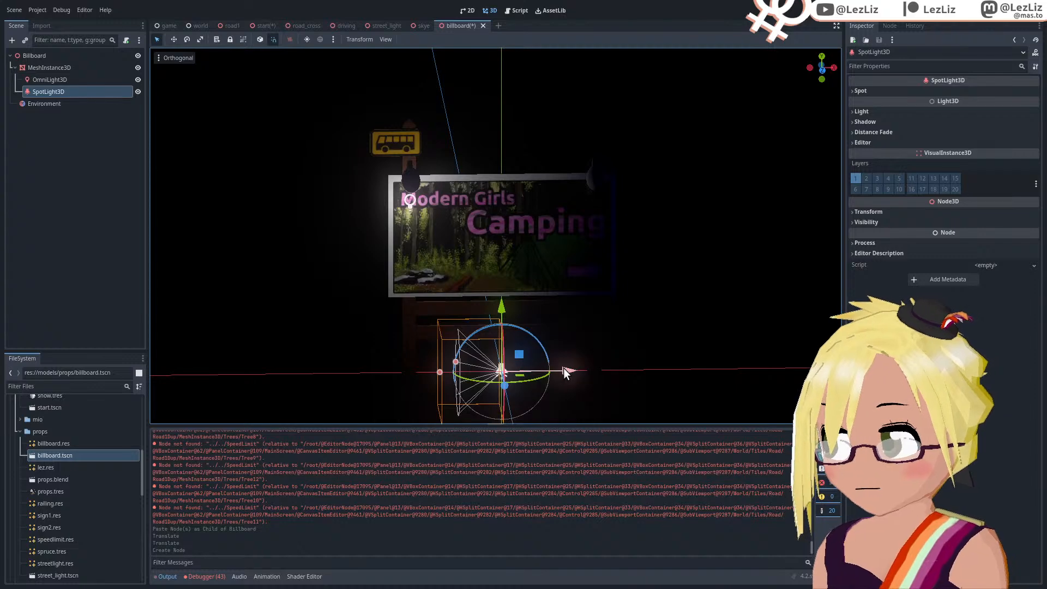
Step: Move the spotlight up to the billboard's right lamp, forward of the sign, and rotate it to point straight down
drag(504, 305, 514, 137)
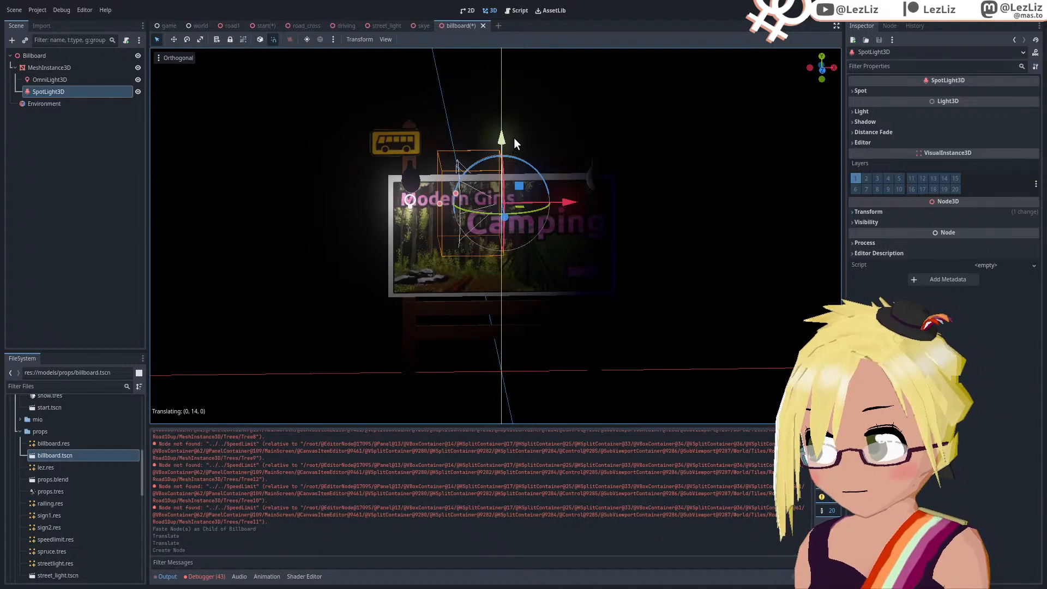
drag(563, 199, 650, 190)
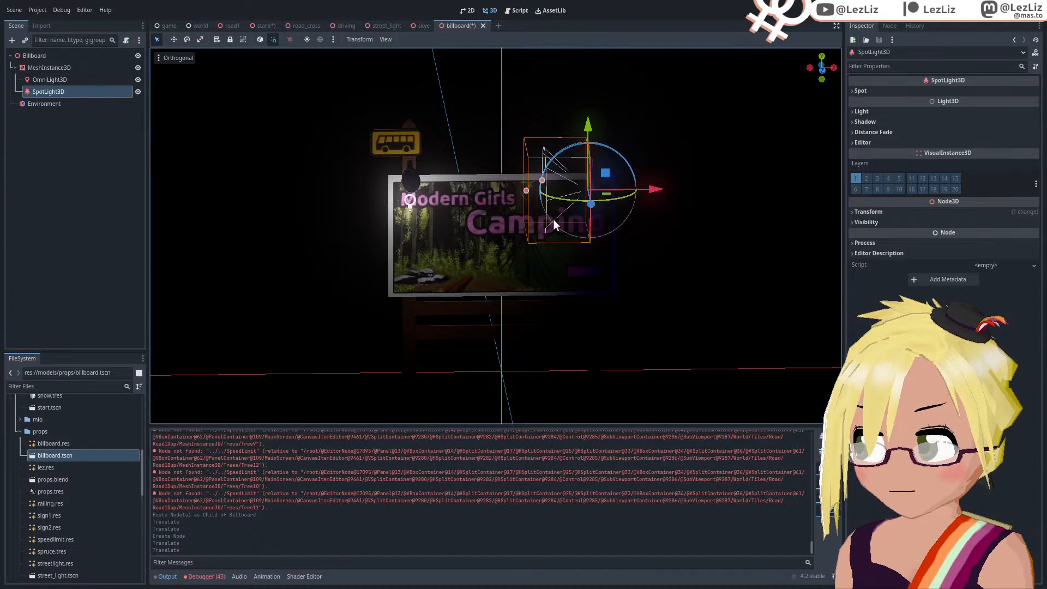
drag(557, 164, 567, 221)
middle_drag(568, 221, 575, 182)
drag(558, 178, 581, 173)
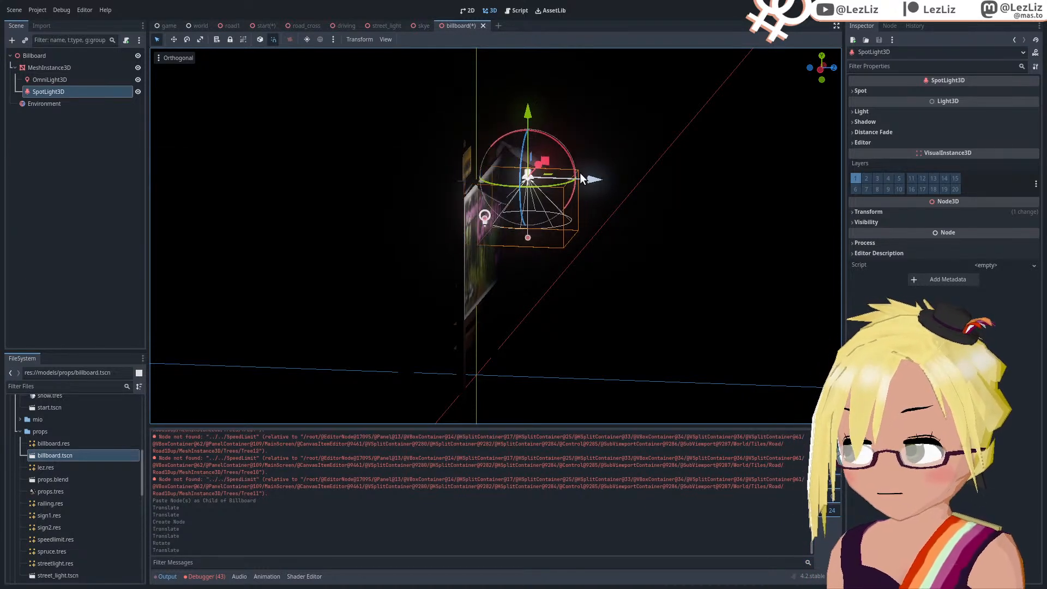
drag(528, 113, 530, 103)
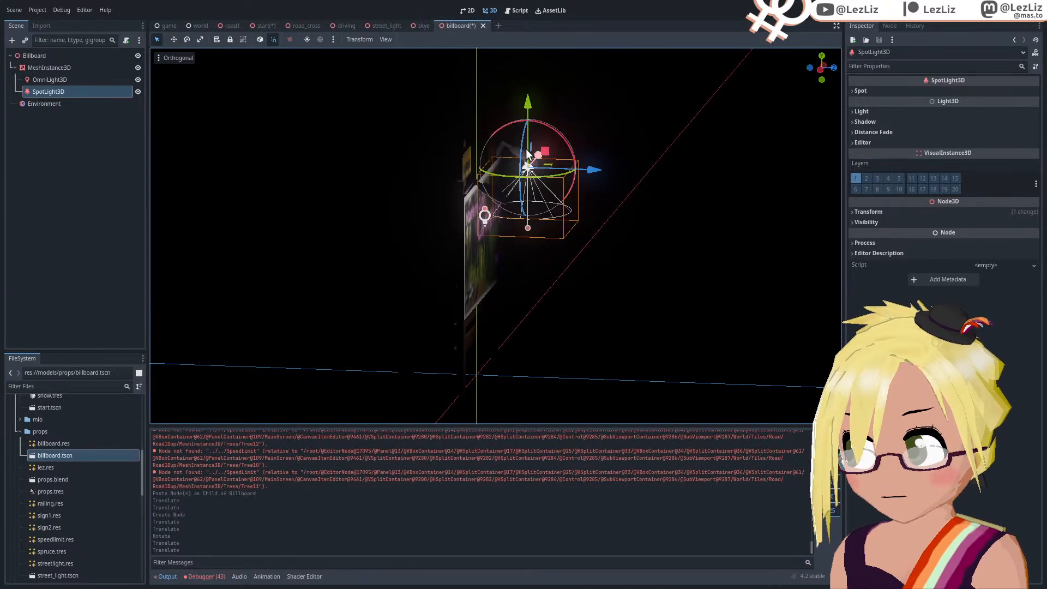
Step: Fine-tune the spotlight's depth and height to line up with the right lamp head
middle_drag(557, 174, 598, 259)
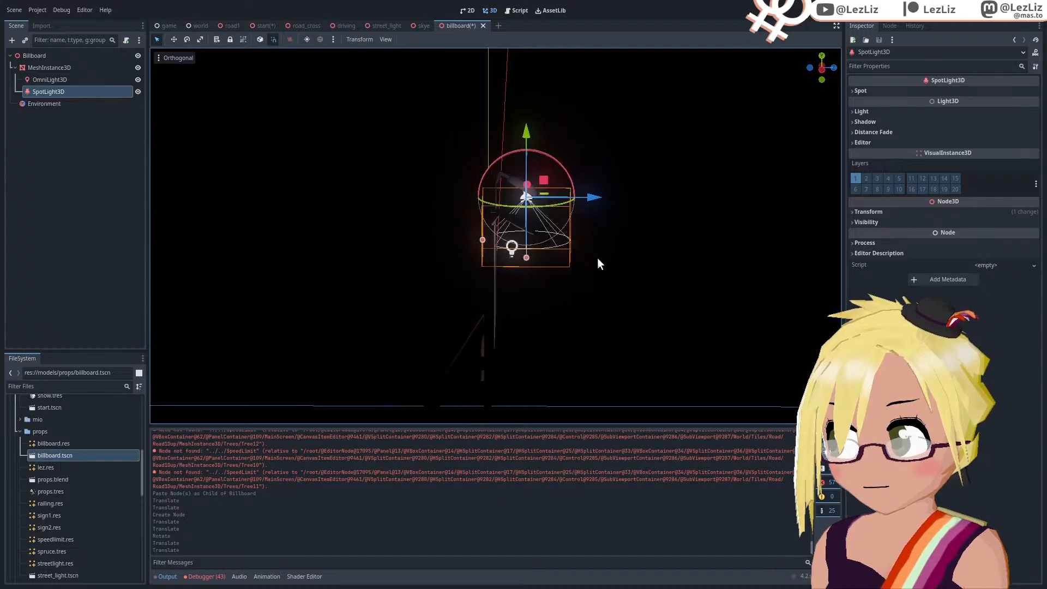
scroll(622, 229, up, 6)
drag(616, 192, 611, 191)
drag(552, 123, 549, 114)
middle_drag(633, 211, 490, 248)
scroll(527, 251, up, 2)
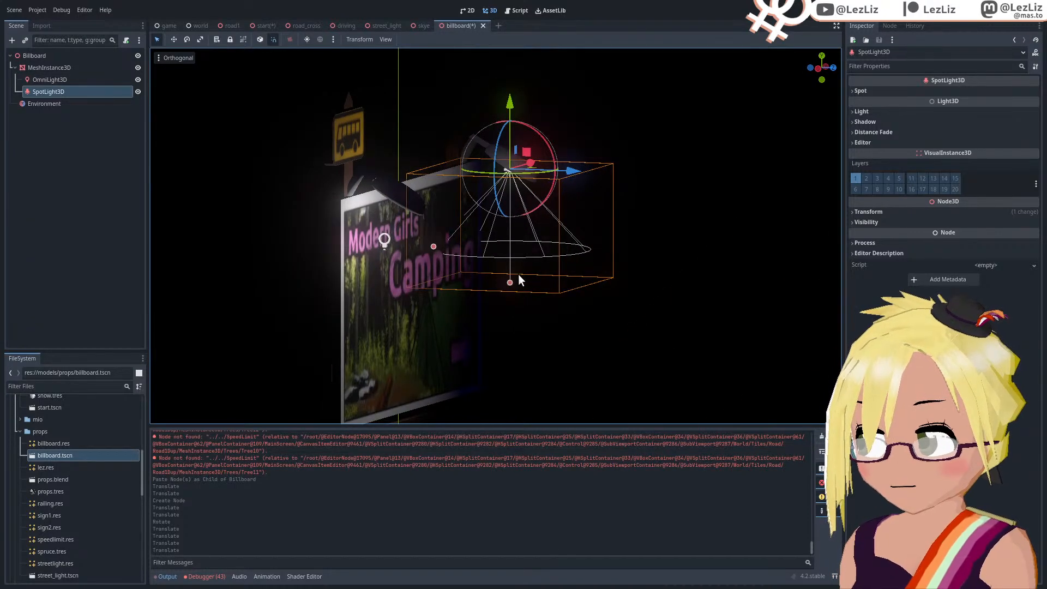
Step: Tilt the spotlight in the right side view so that it points back at the sign face
key(KP_1)
key(KP_3)
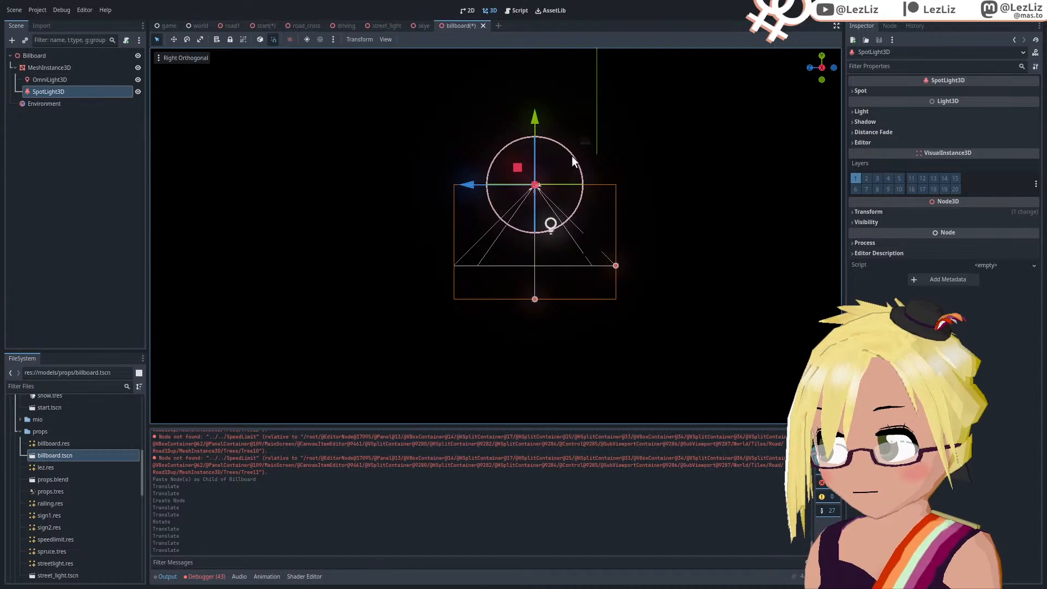
drag(572, 161, 535, 133)
middle_drag(535, 133, 622, 245)
scroll(679, 193, down, 6)
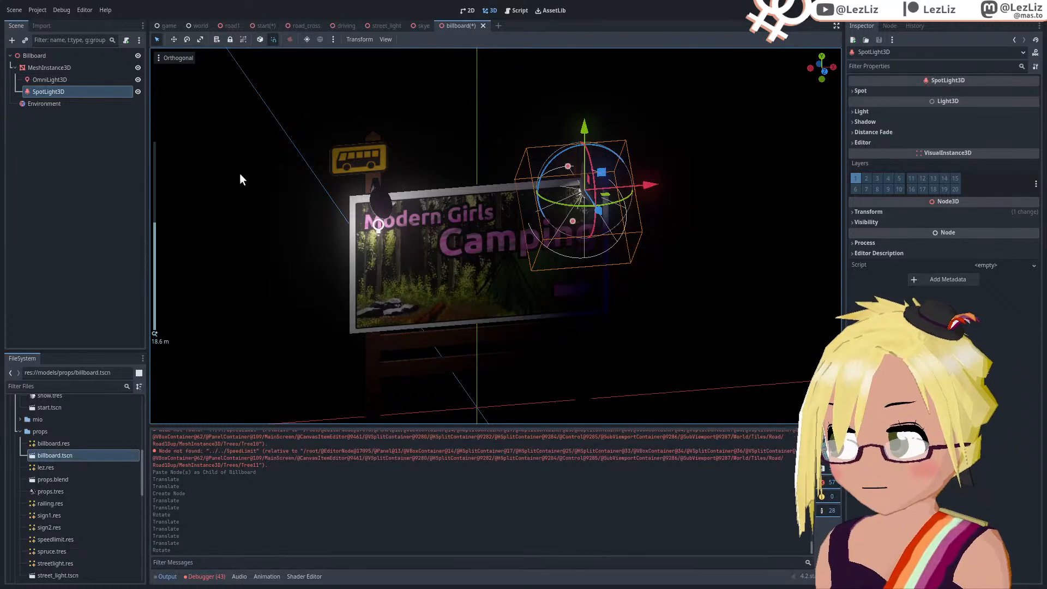
Step: Hide the omni light to judge the spotlight's effect on the sign alone
click(138, 80)
middle_drag(464, 232, 616, 225)
scroll(441, 231, up, 2)
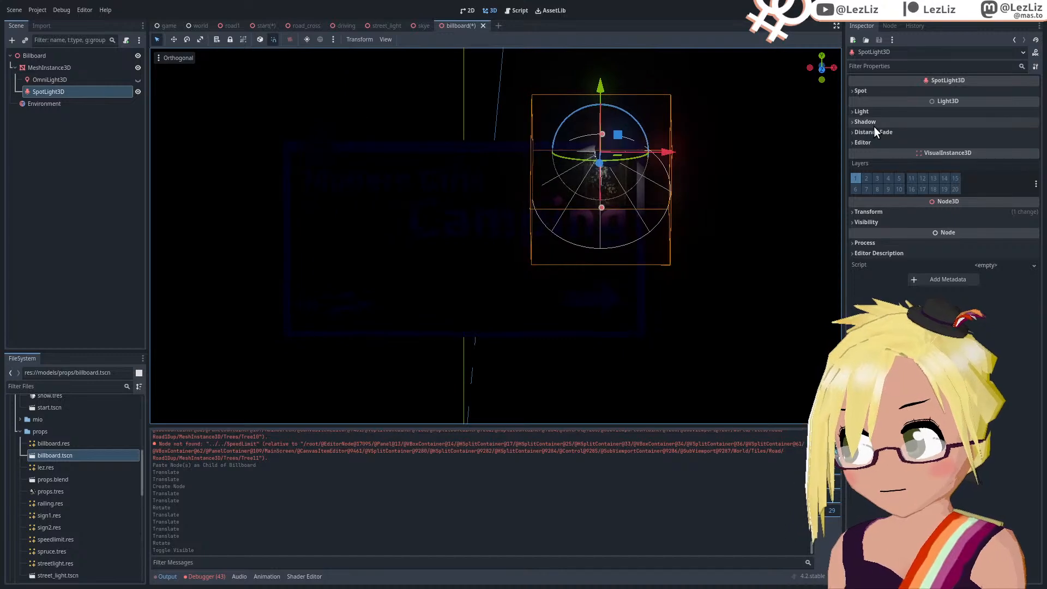
Step: Set the spotlight's range to 10.448 m, attenuation to 0.120, angle to 58.67° and angle attenuation to 0.594
click(872, 92)
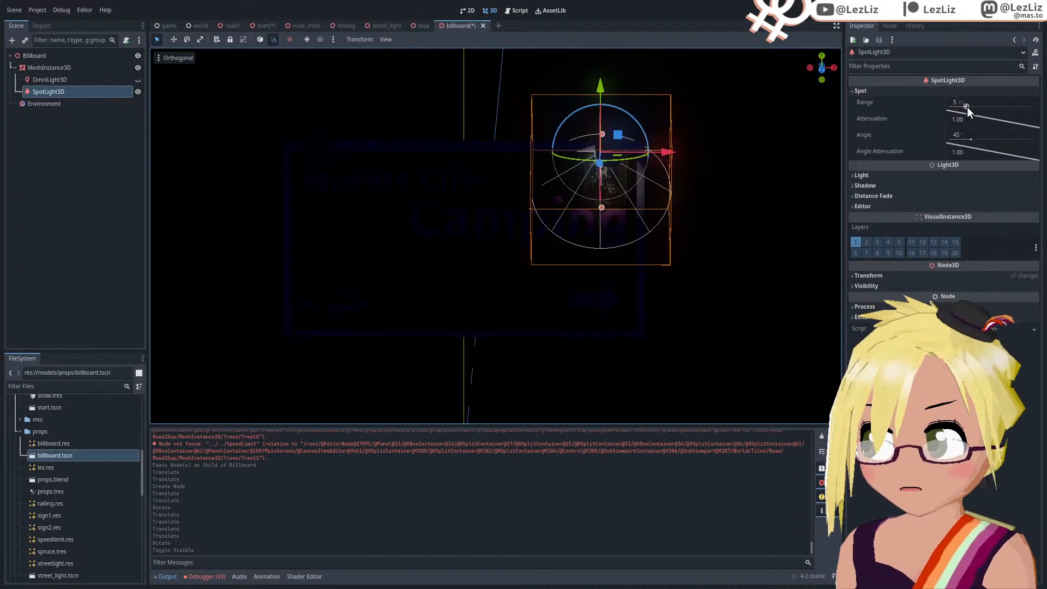
drag(966, 107, 1012, 96)
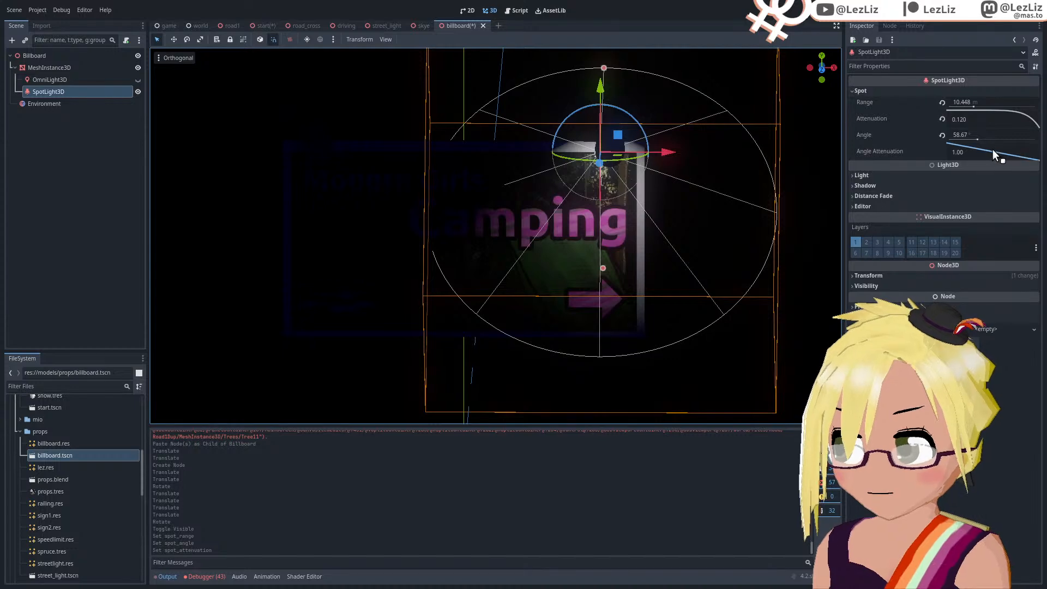
mouse_move(992, 150)
mouse_down()
mouse_move(1011, 127)
mouse_move(1001, 148)
mouse_up()
Step: Rotate the spotlight in the front view to aim it inward toward the middle of the sign
middle_drag(577, 258, 589, 226)
key(KP_1)
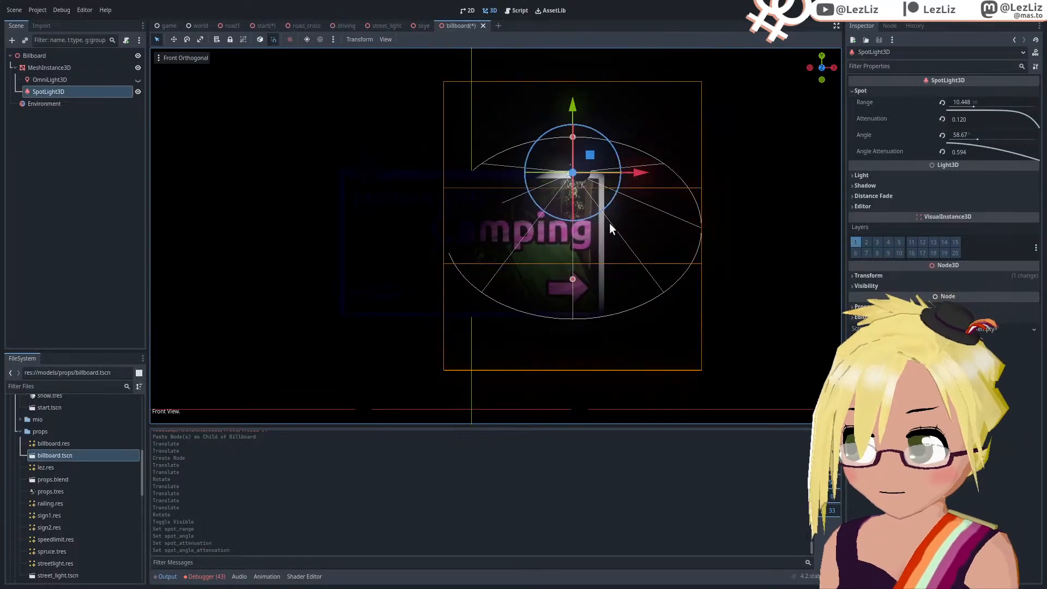
scroll(683, 185, up, 3)
drag(656, 166, 647, 182)
scroll(608, 230, down, 2)
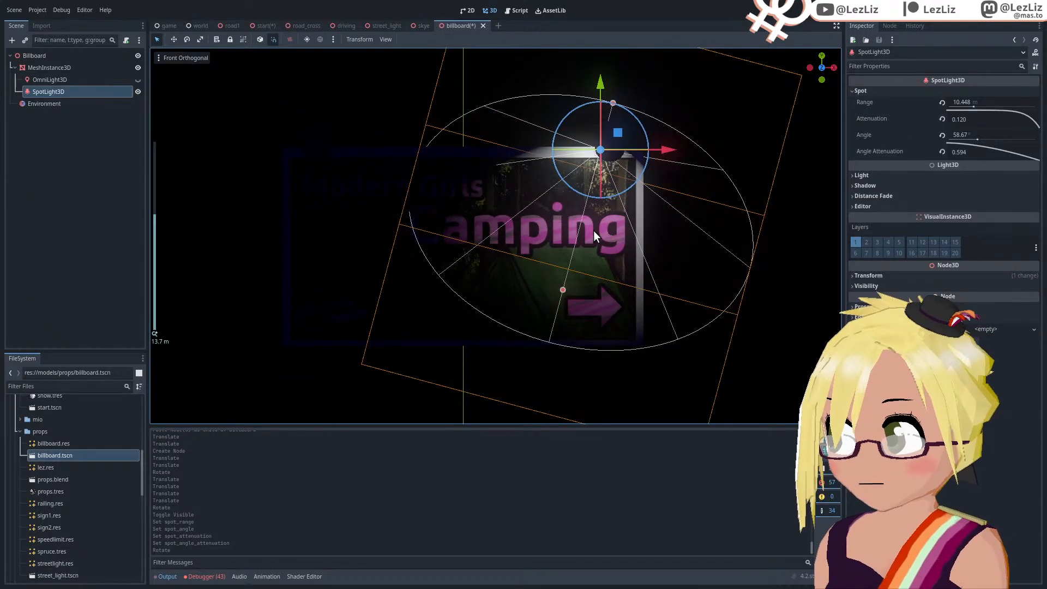
Step: Duplicate the spotlight and move the copy across to the billboard's left lamp
right_click(51, 92)
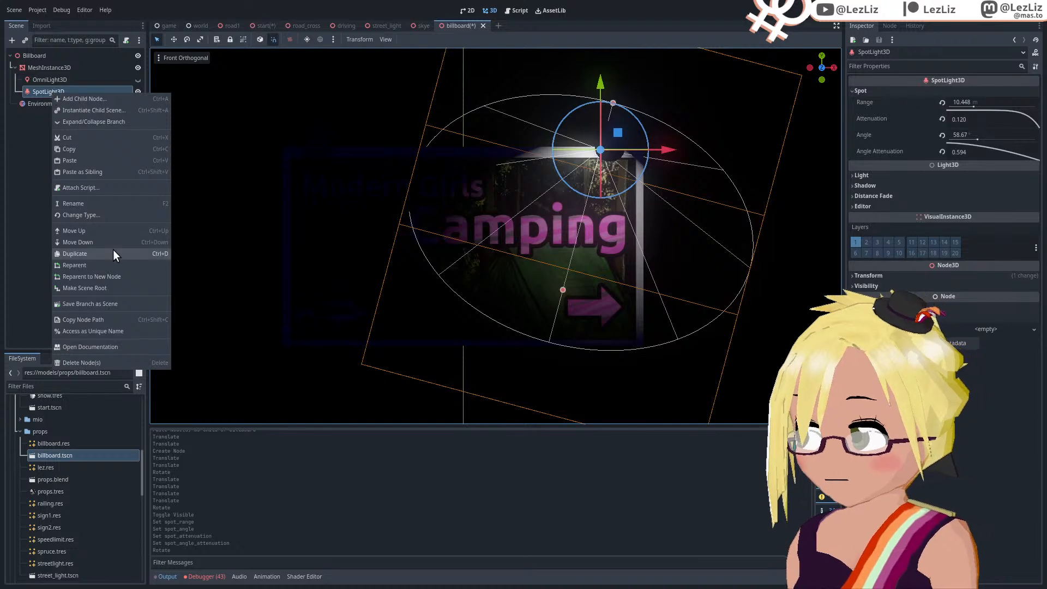
key(ctrl+d)
drag(658, 152, 381, 156)
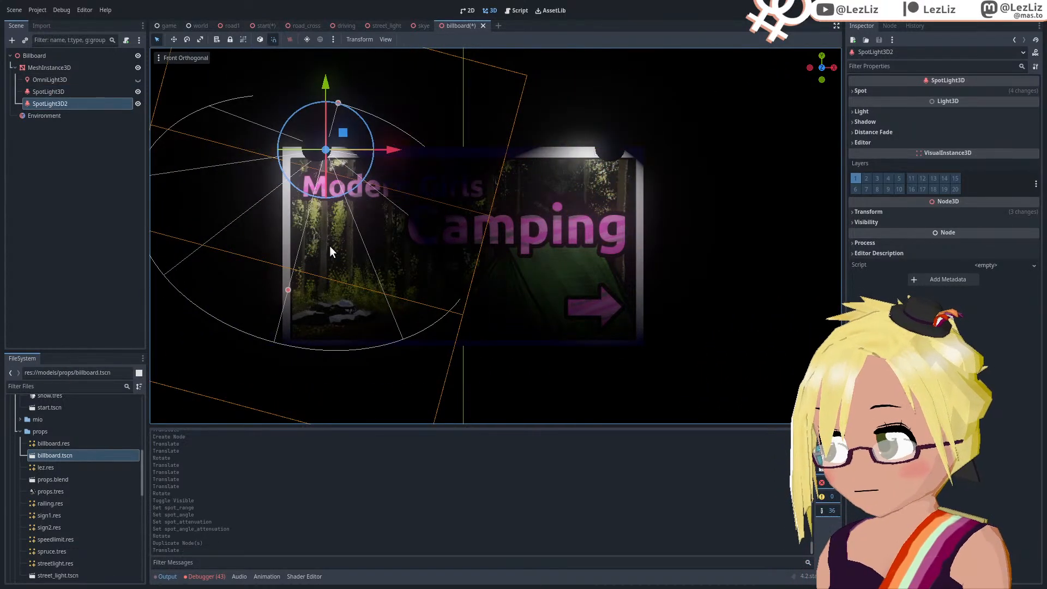
Step: Rotate the duplicated spotlight to aim it inward toward the middle of the sign
drag(283, 129, 273, 152)
middle_drag(444, 253, 405, 257)
scroll(405, 267, up, 4)
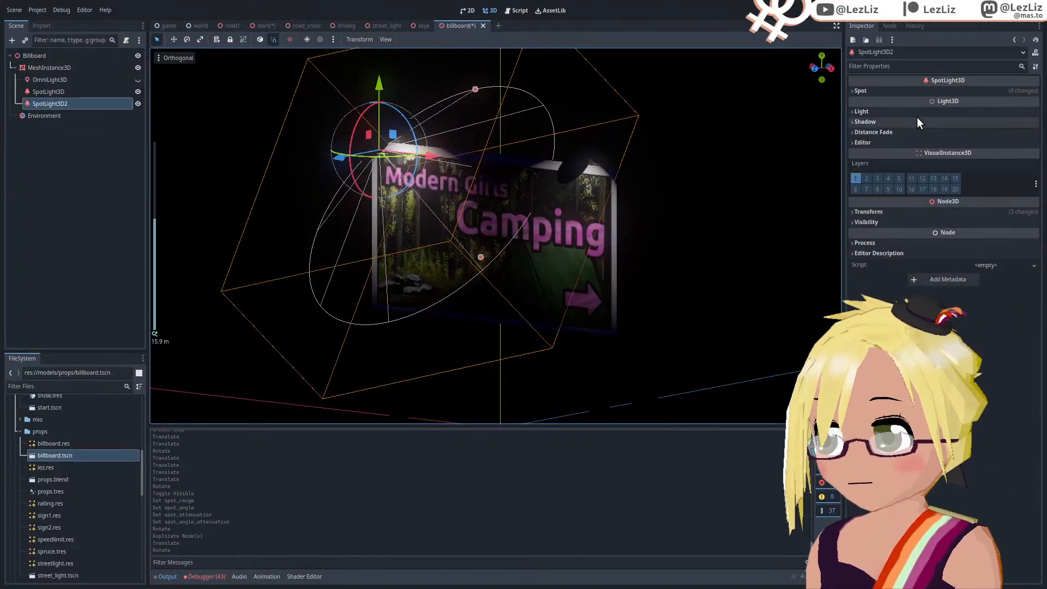
Step: Set the range of the duplicated spotlight, SpotLight3D2, to 16 m
click(861, 90)
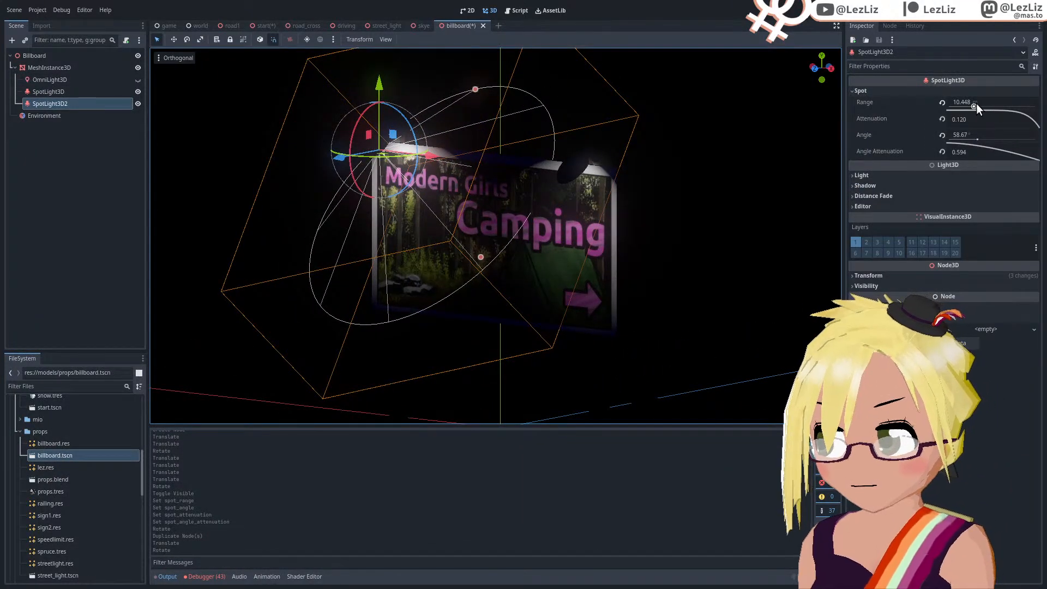
drag(976, 103, 978, 104)
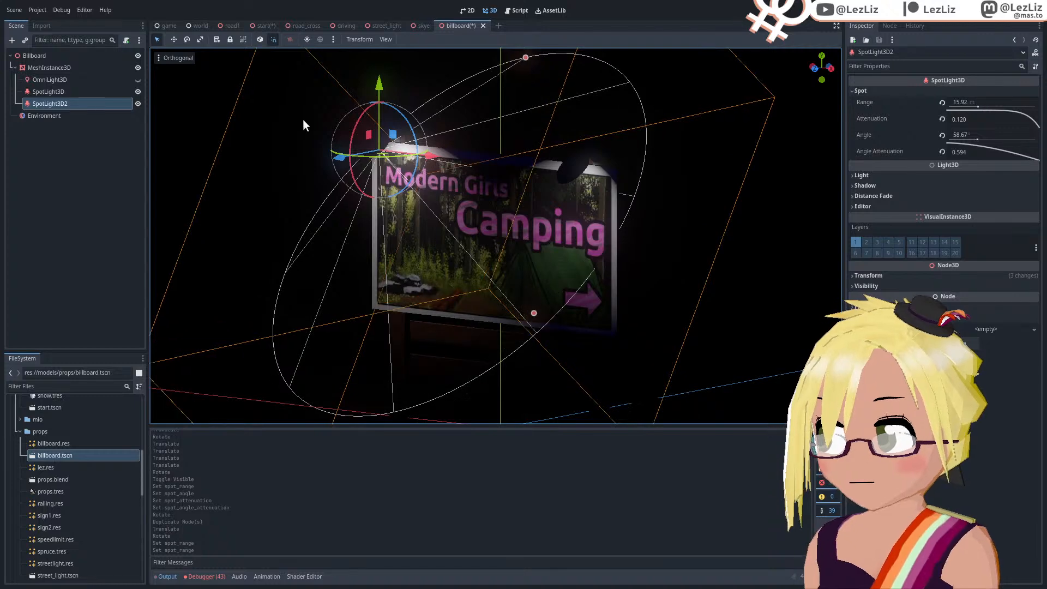
click(962, 101)
text(16)
key(Return)
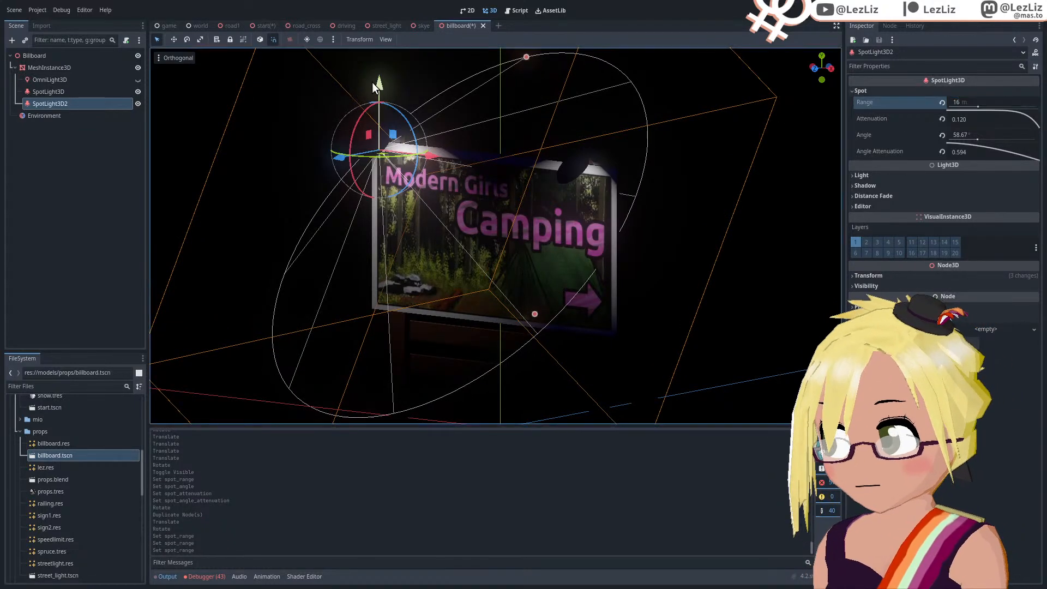
Step: Set the original spotlight SpotLight3D's range to 16 m and its attenuation to 0.594
click(60, 92)
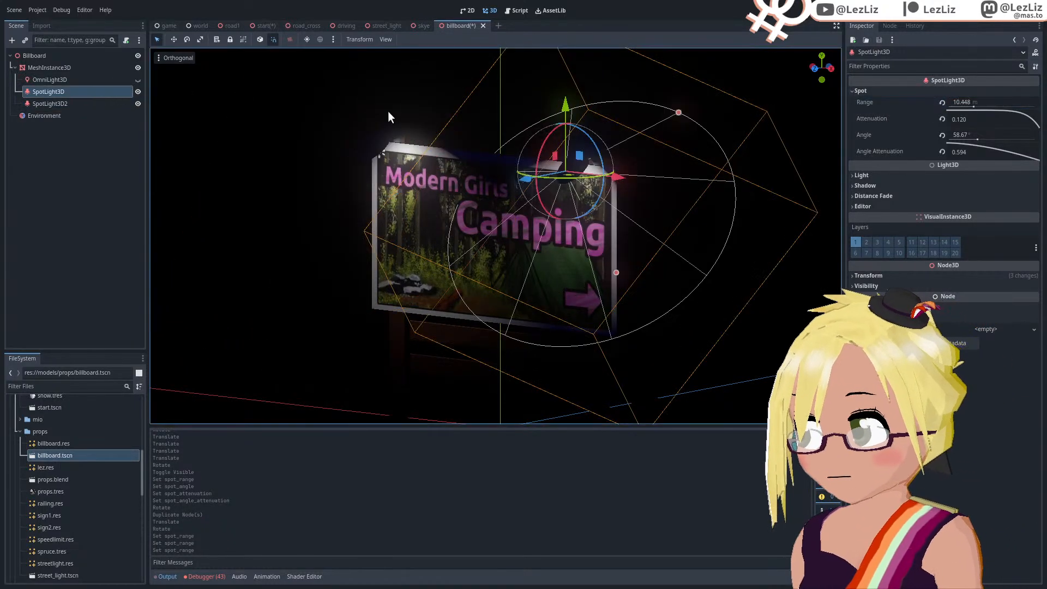
click(966, 103)
text(16)
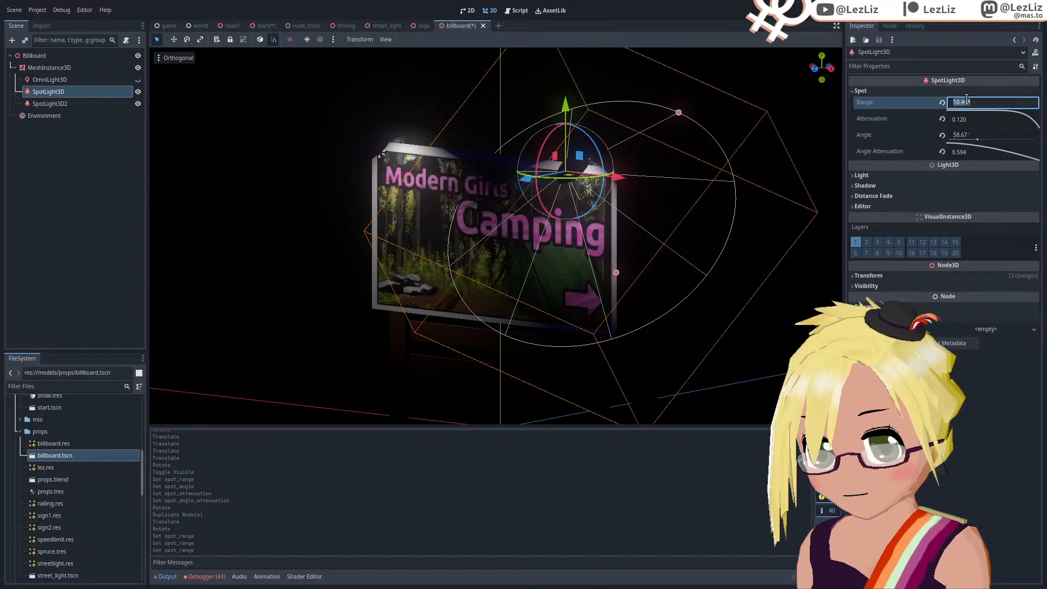
key(Return)
drag(1011, 116, 1012, 118)
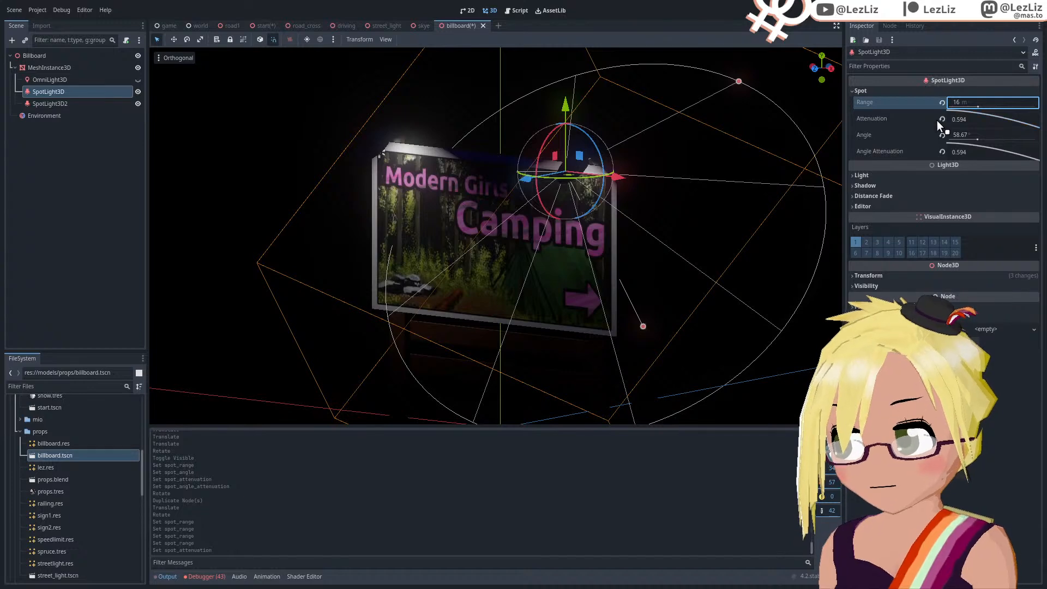
Step: Set the attenuation of SpotLight3D2 to 0.594 to match the other spotlight
click(66, 100)
drag(1016, 110, 1009, 125)
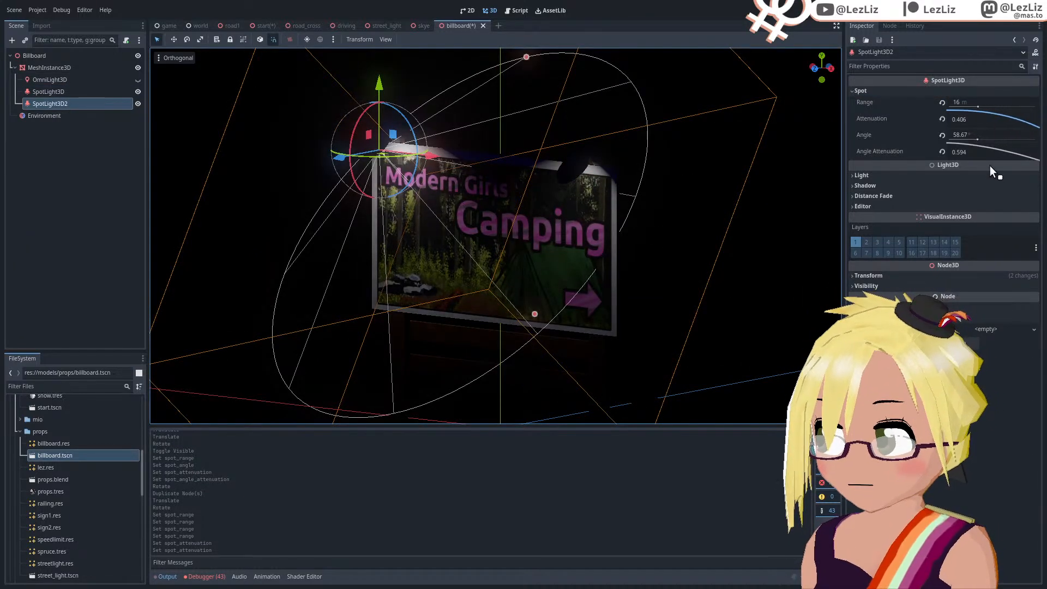
key(ctrl+z)
Step: Nudge both spotlights sideways along the billboard's width near their lamps
scroll(391, 268, down, 2)
middle_drag(391, 263, 466, 253)
scroll(463, 254, up, 3)
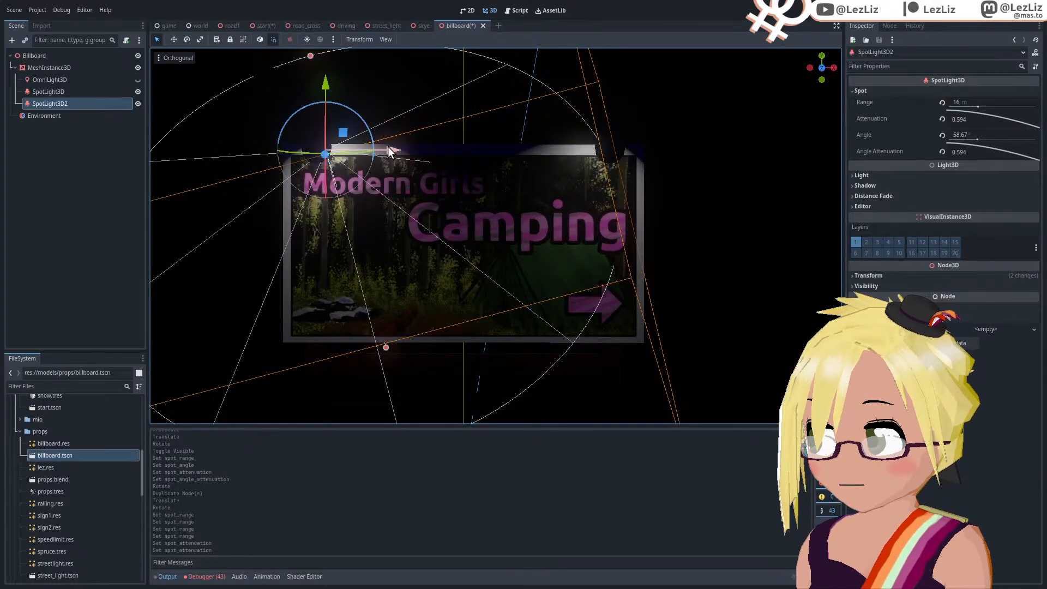
drag(388, 146, 658, 150)
click(57, 92)
scroll(556, 191, down, 2)
middle_drag(525, 204, 480, 158)
scroll(492, 212, down, 2)
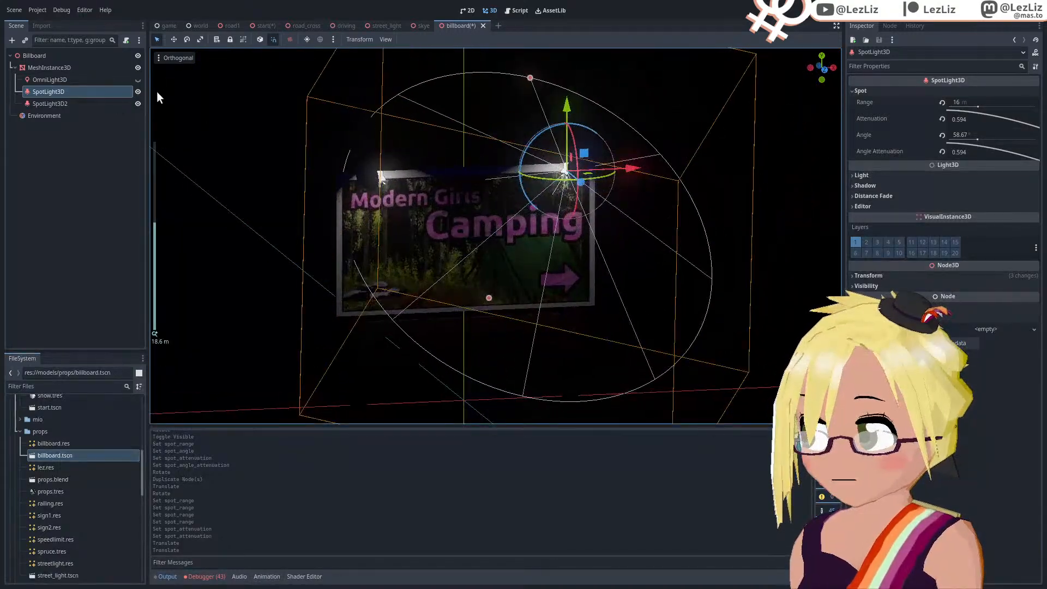
Step: Show the hidden OmniLight3D and move it up in front of the yellow bus sign above the billboard
click(112, 81)
click(138, 81)
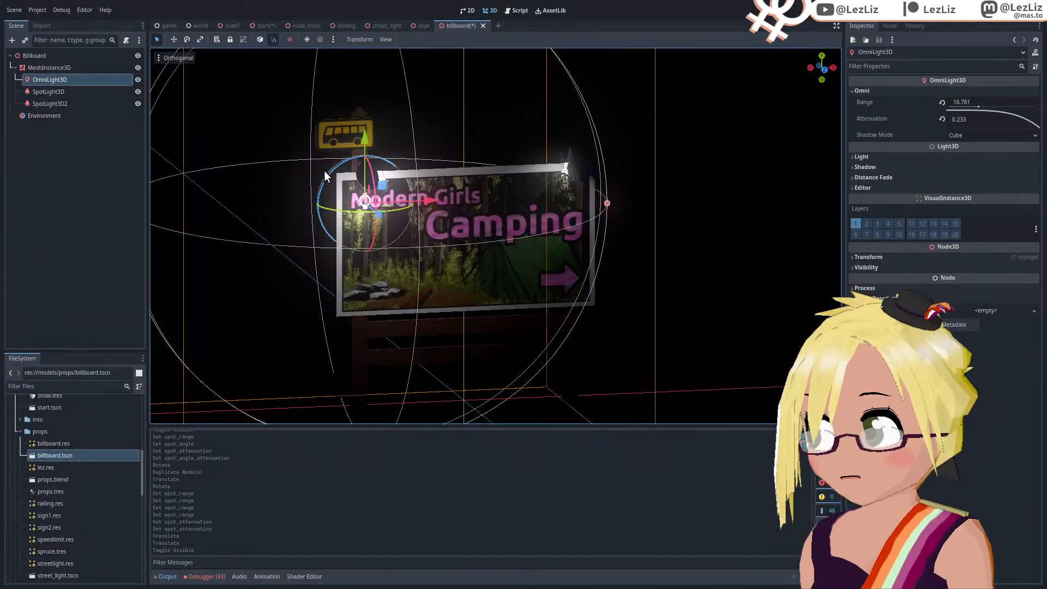
middle_drag(329, 176, 411, 172)
drag(395, 154, 396, 88)
middle_drag(432, 135, 368, 174)
drag(427, 135, 407, 137)
middle_drag(380, 181, 530, 188)
drag(508, 173, 517, 174)
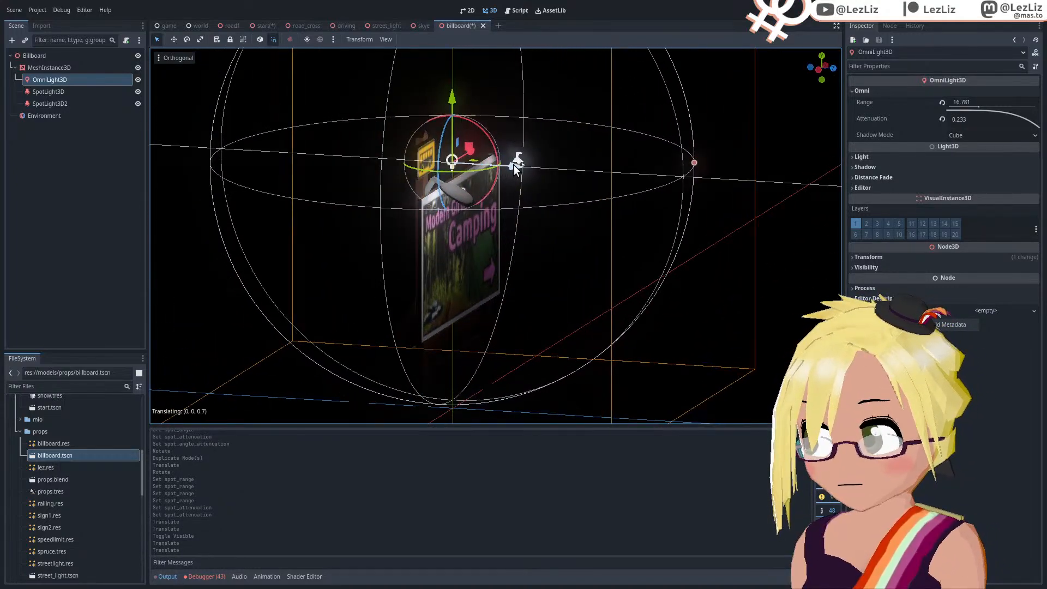
drag(452, 99, 452, 94)
middle_drag(561, 216, 448, 229)
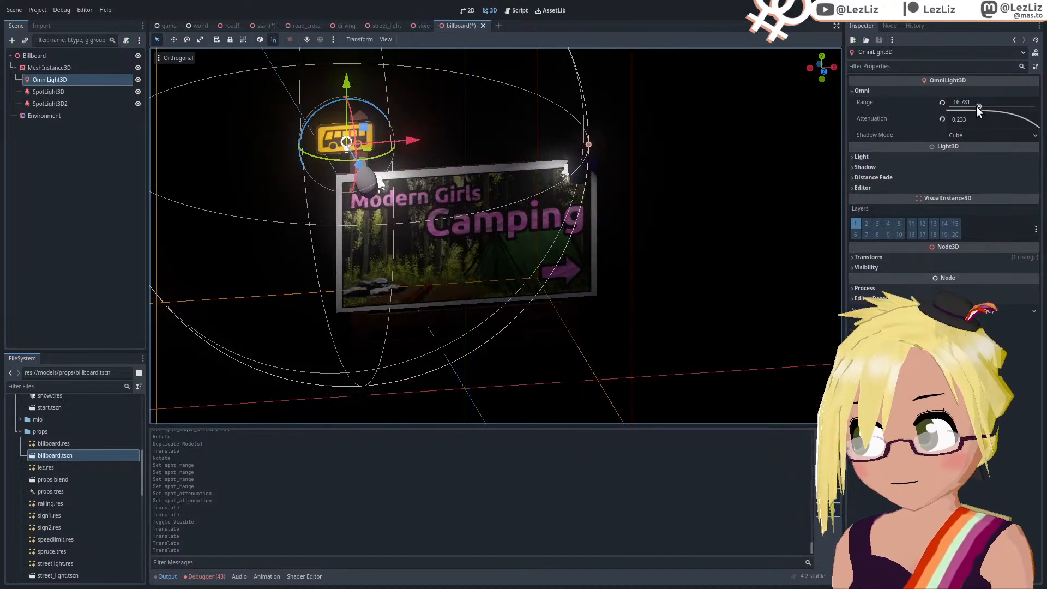
Step: Set the omni light's range to 3.281 and attenuation to 3.03, and shift it to centre its glow on the bus sign
drag(976, 106, 957, 106)
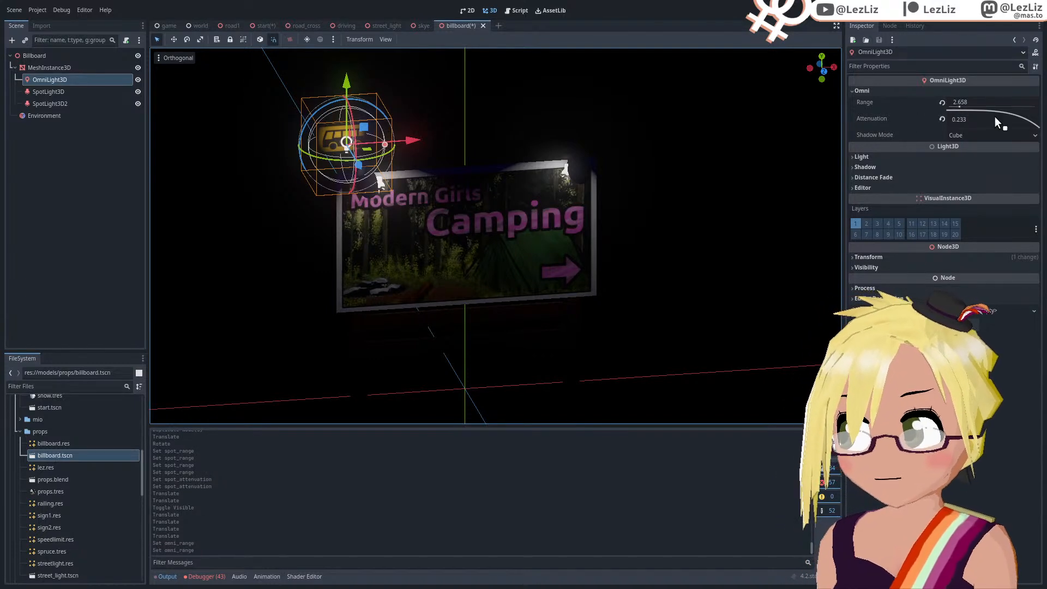
drag(1007, 113, 964, 122)
shift+middle_drag(355, 162, 448, 251)
scroll(445, 252, up, 6)
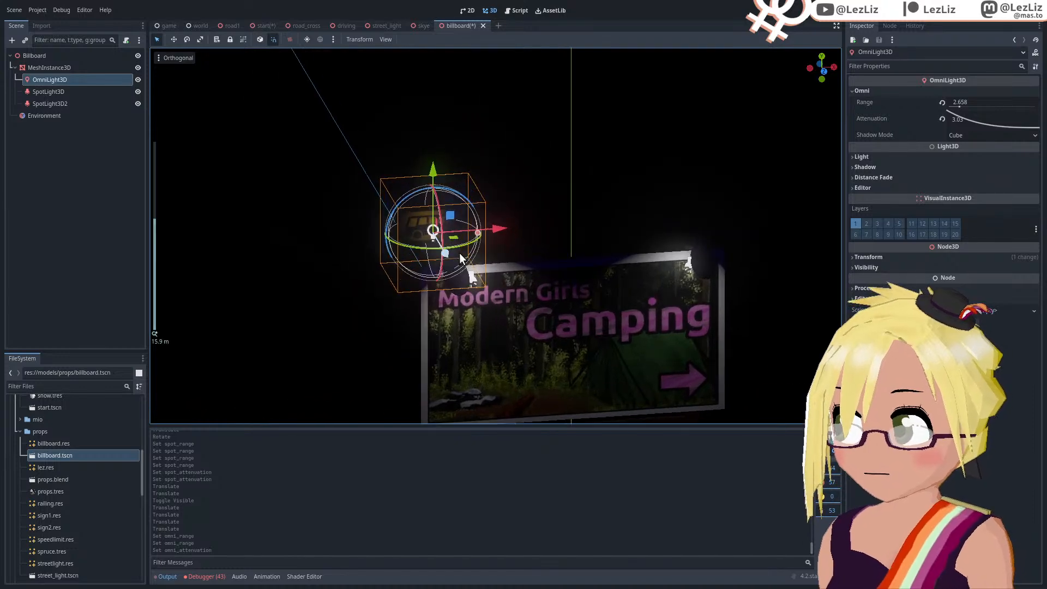
drag(425, 253, 425, 253)
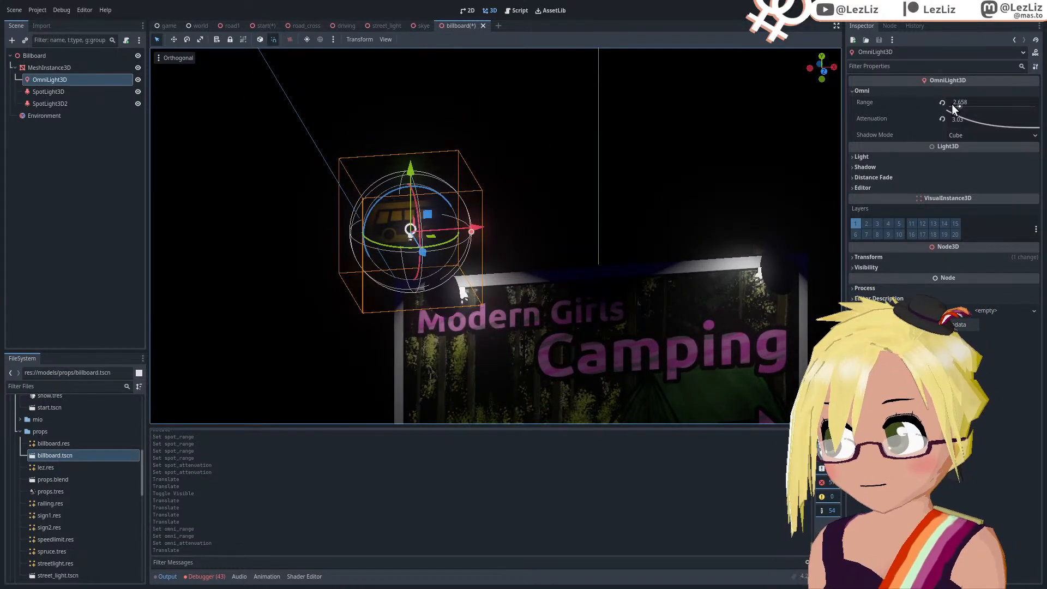
drag(958, 105, 960, 105)
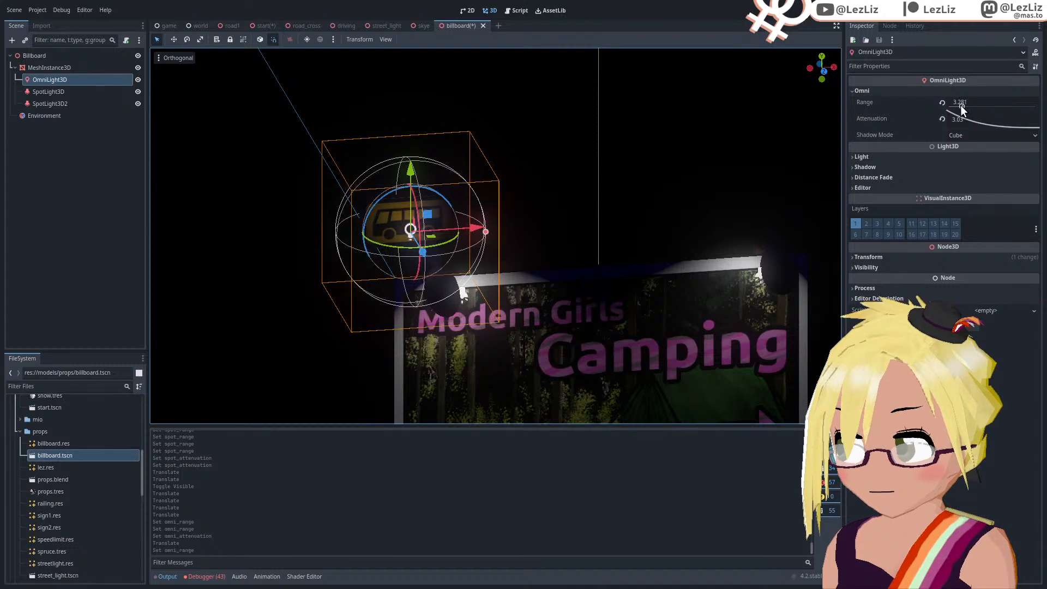
drag(478, 230, 482, 229)
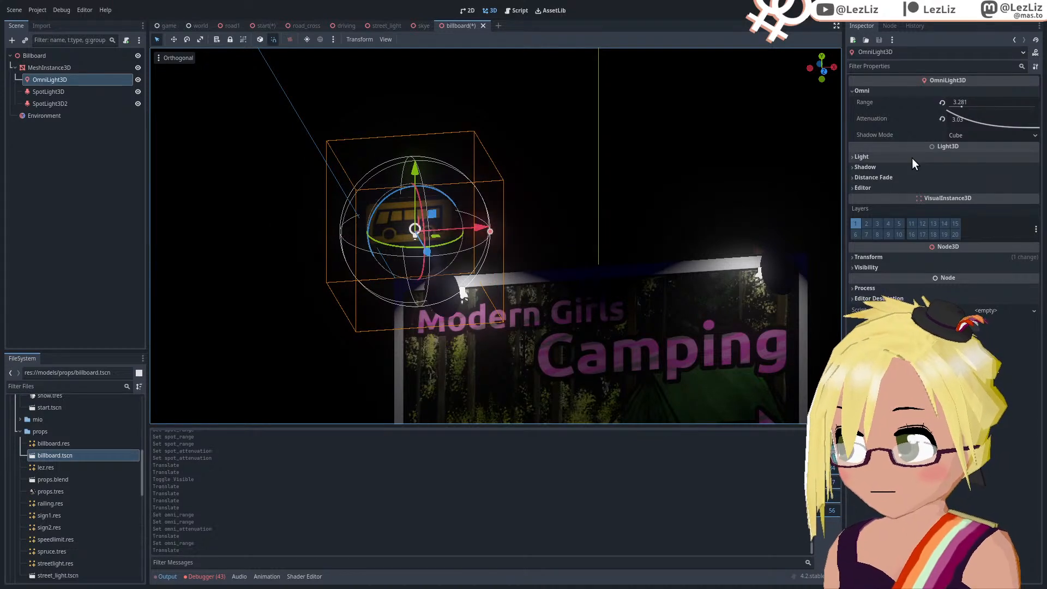
Step: Set the omni light's energy to 0.494 and check the billboard's lighting from farther away
click(875, 156)
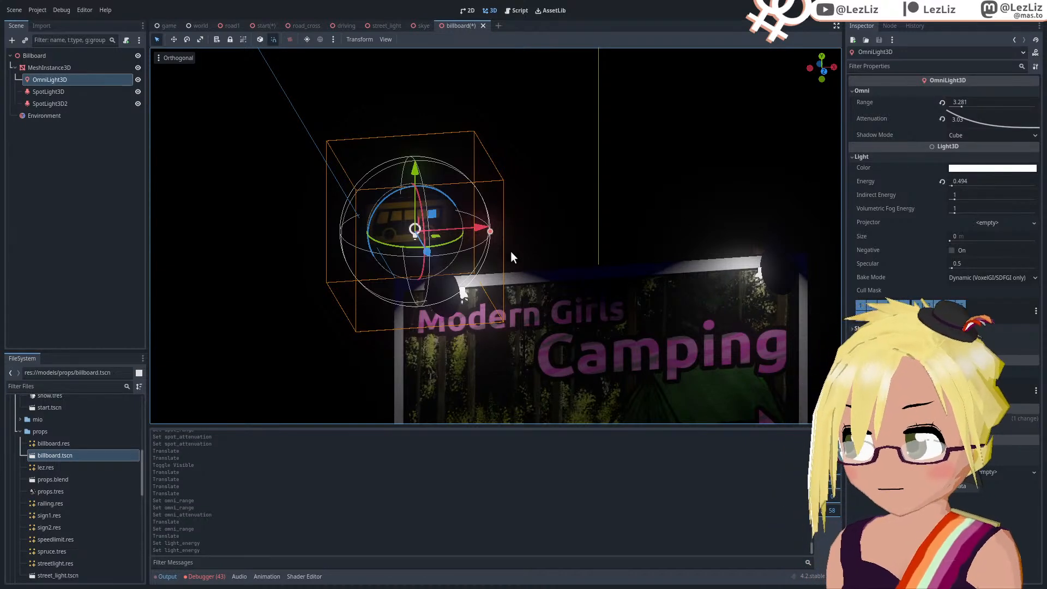
scroll(479, 249, down, 3)
click(574, 162)
scroll(570, 180, down, 4)
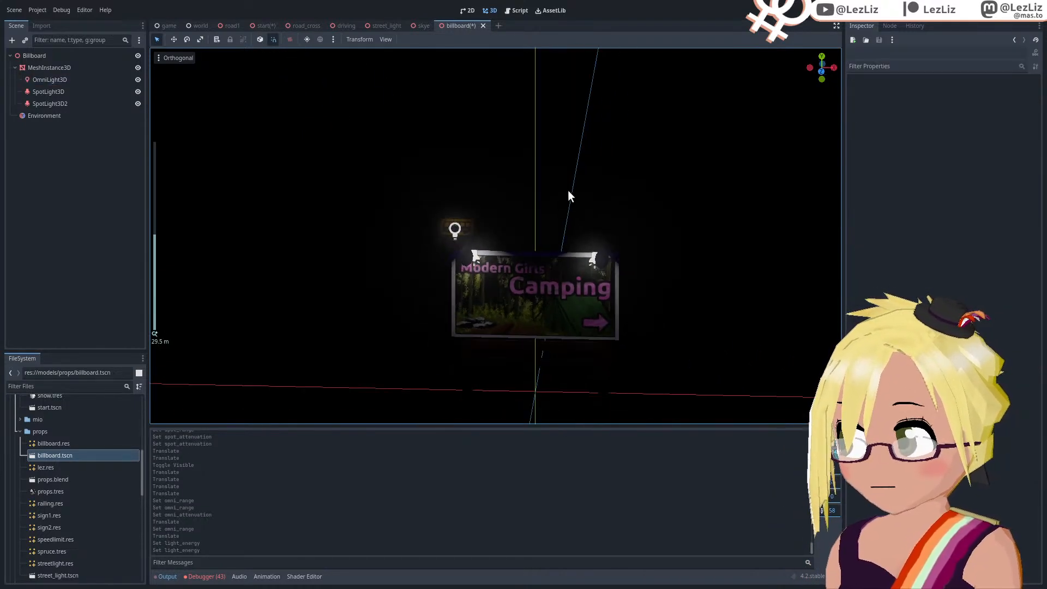
mouse_move(567, 190)
middle_down()
mouse_move(590, 195)
mouse_move(579, 200)
middle_up()
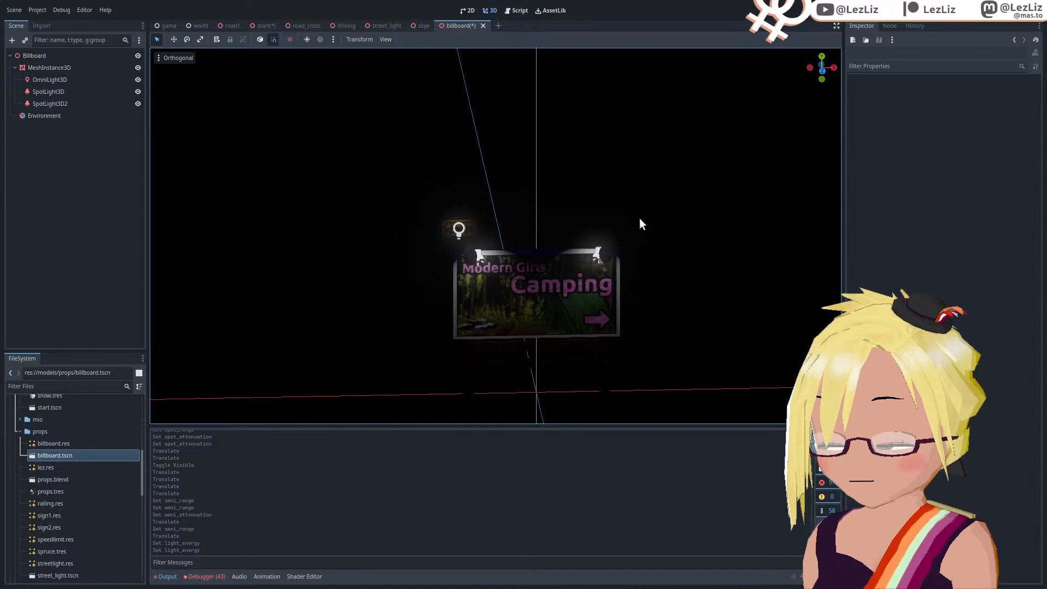
middle_drag(639, 218, 666, 204)
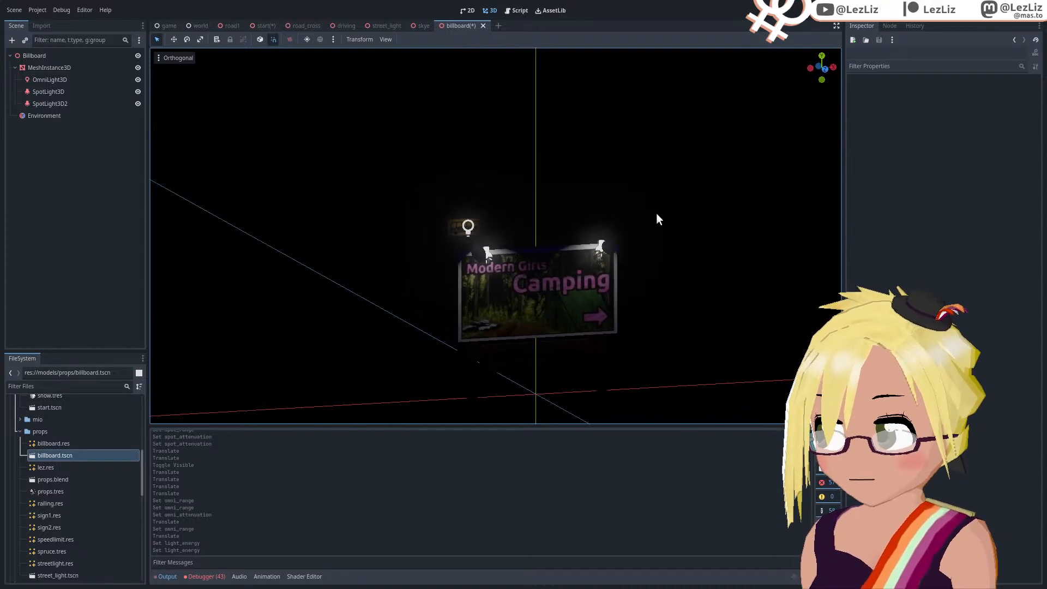
scroll(657, 217, up, 8)
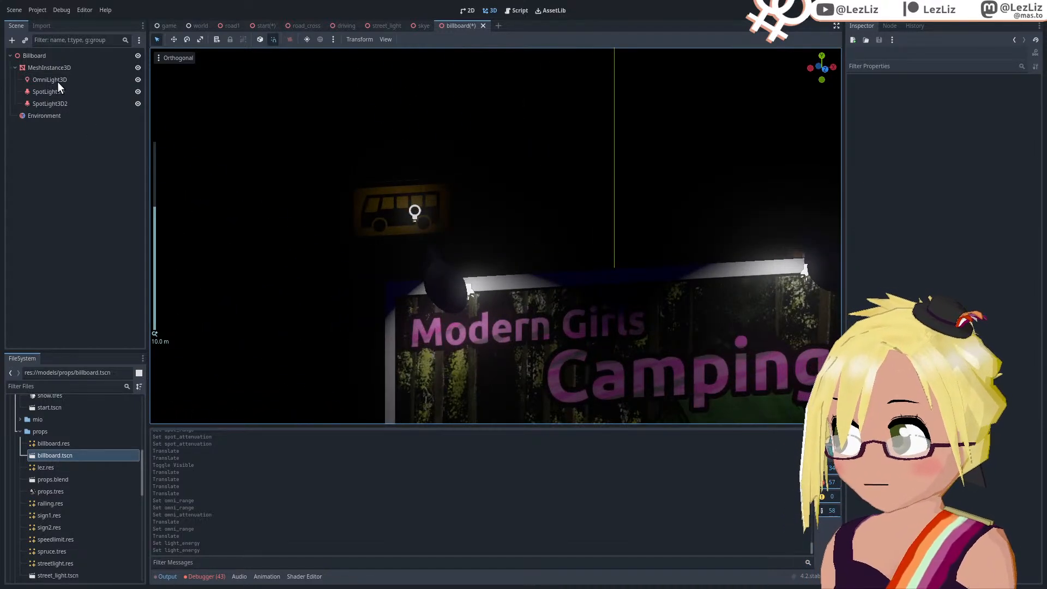
Step: Set the omni light's energy to 0.089 and check the bus sign's brightness from several distances and angles
click(57, 80)
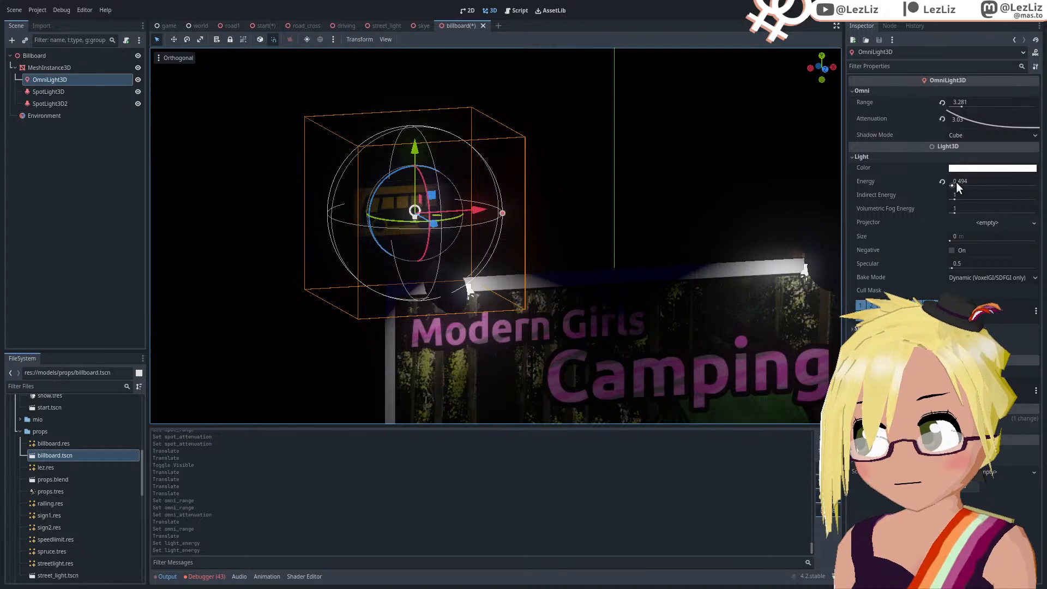
drag(954, 182, 949, 184)
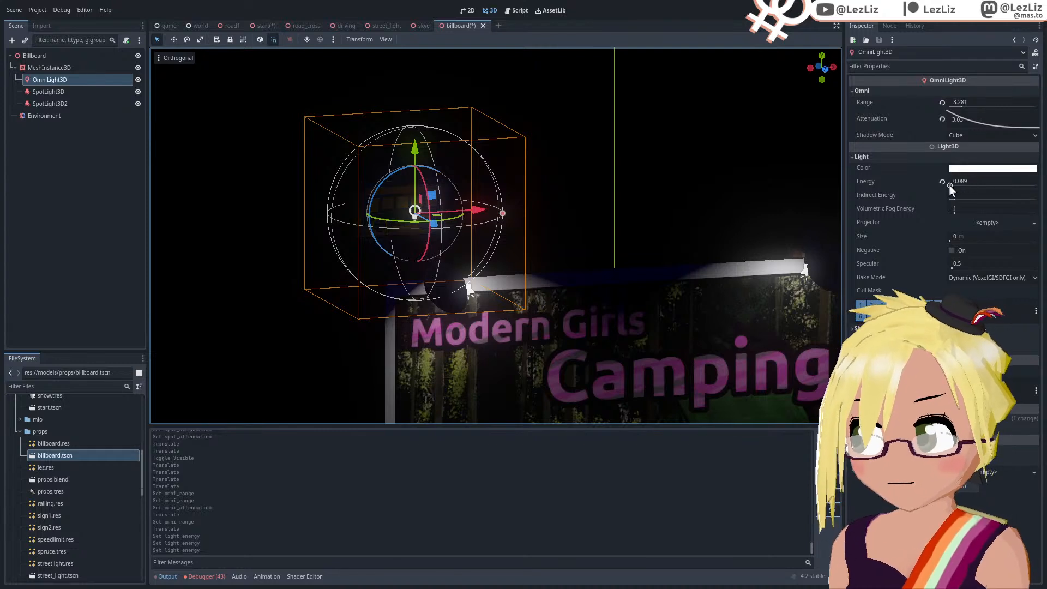
click(672, 204)
scroll(669, 202, down, 6)
middle_drag(670, 202, 637, 227)
scroll(627, 217, down, 6)
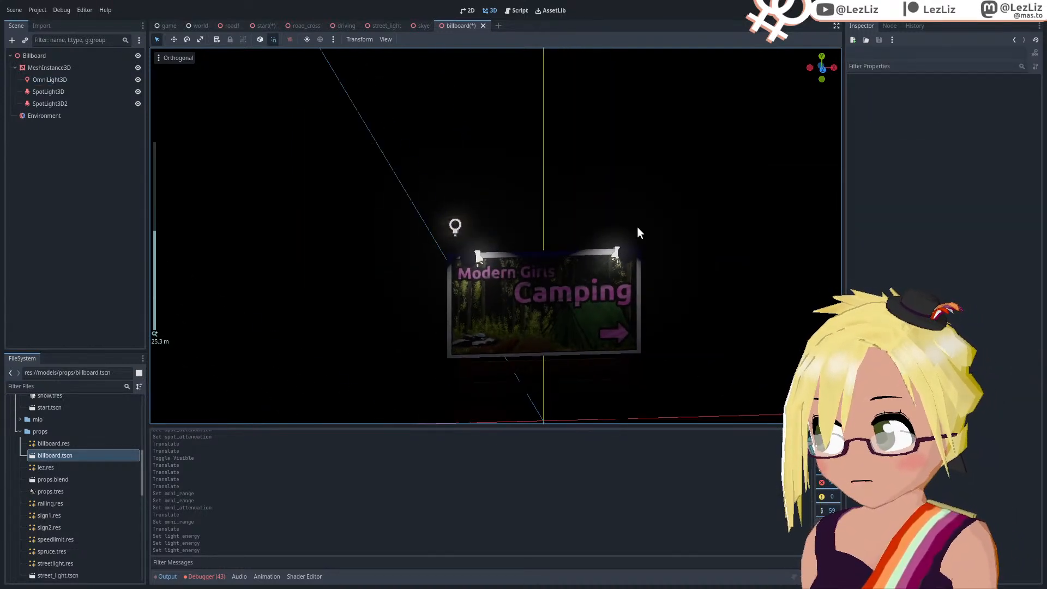
scroll(627, 232, up, 4)
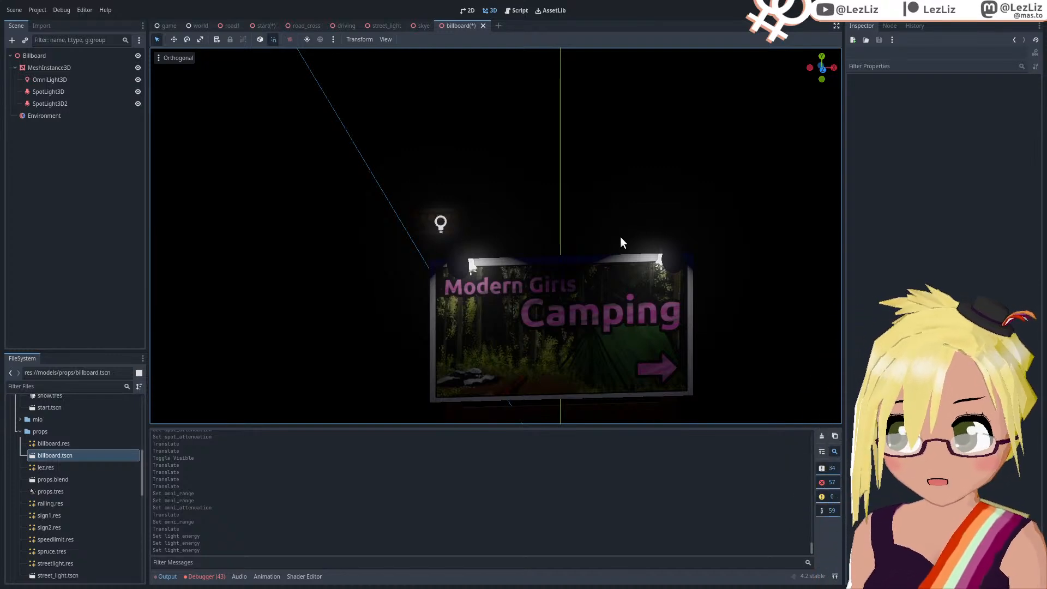
middle_drag(620, 237, 598, 273)
scroll(597, 271, down, 6)
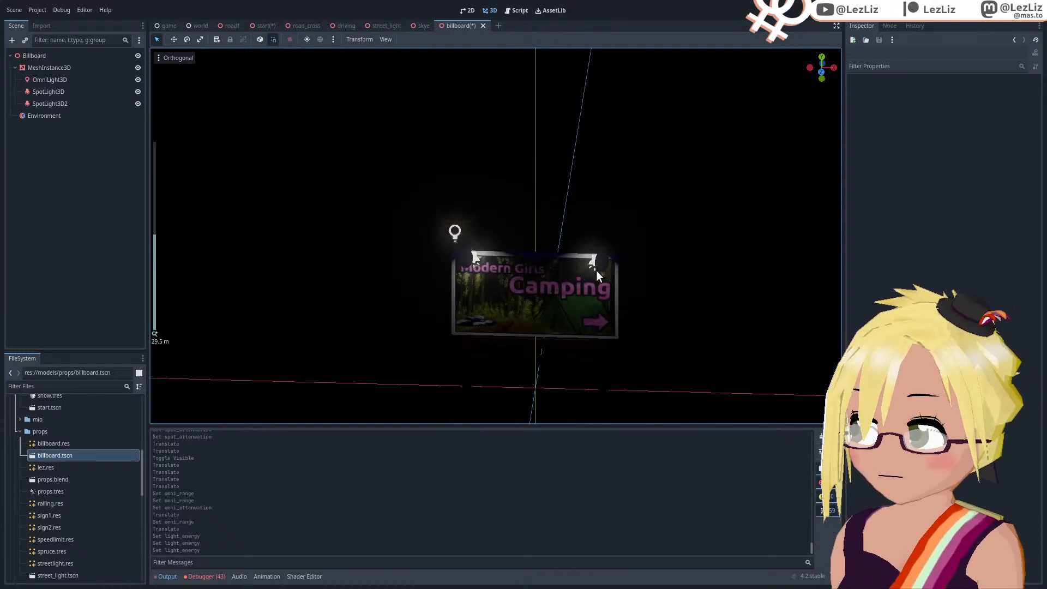
Step: Delete the Environment node from the billboard scene and save the scene
click(61, 116)
key(Delete)
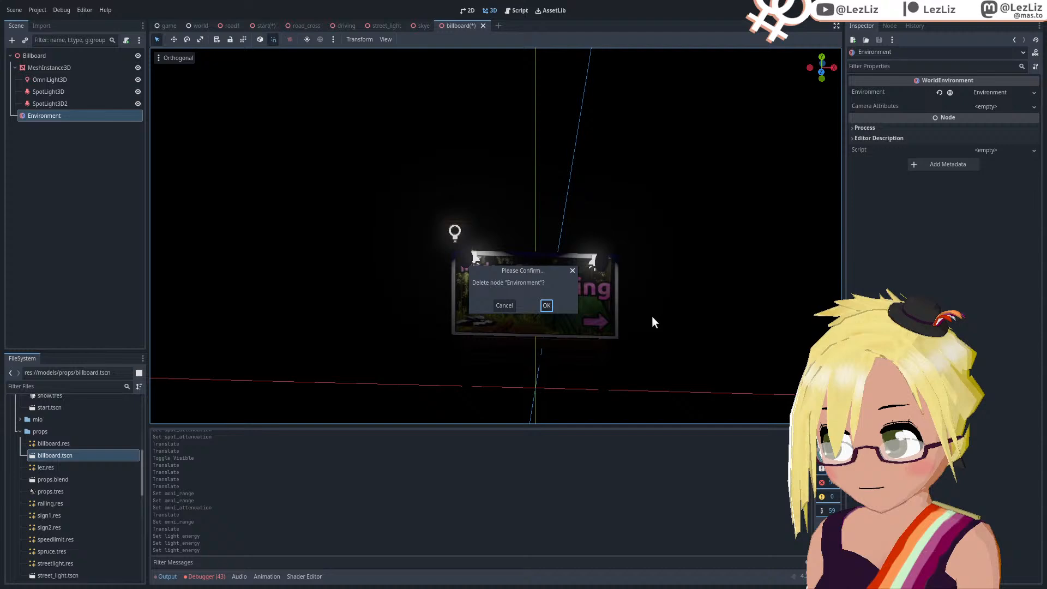
click(547, 306)
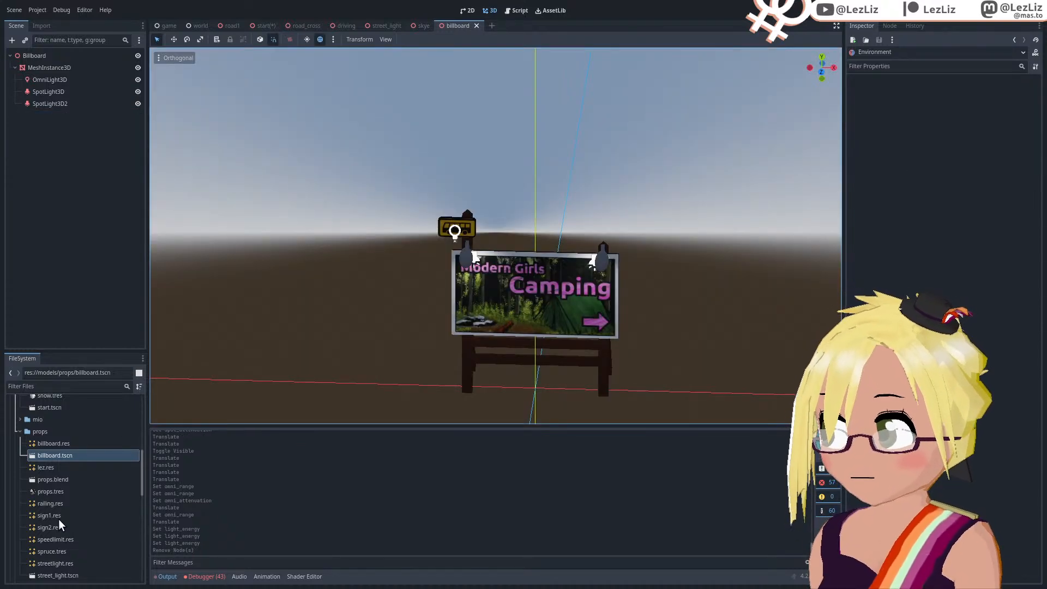
Step: Open the start.tscn level scene and instantiate the billboard scene as a child of its MeshInstance3D node
scroll(81, 489, down, 3)
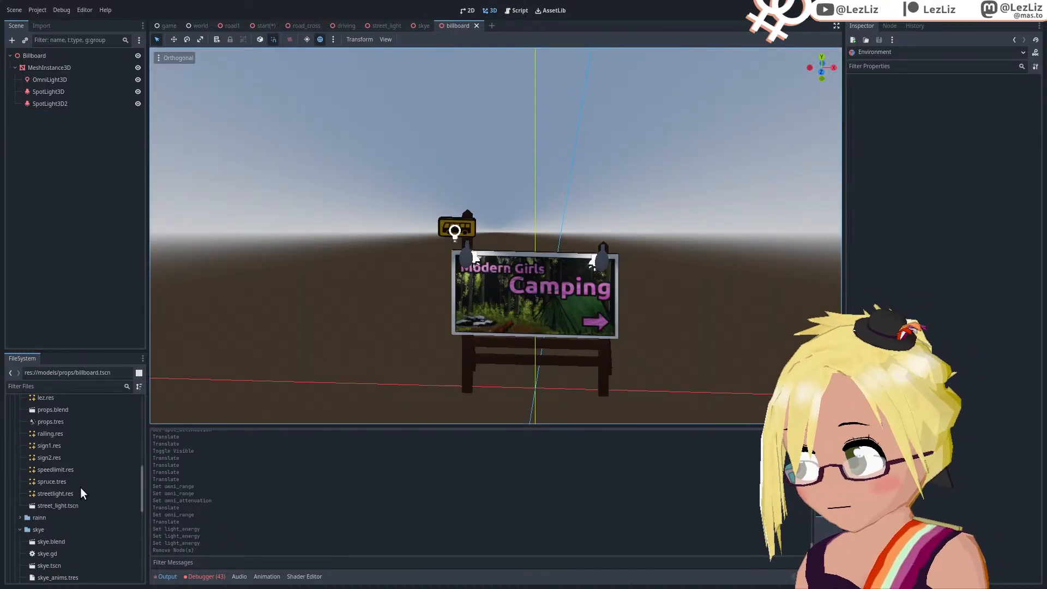
scroll(81, 493, up, 10)
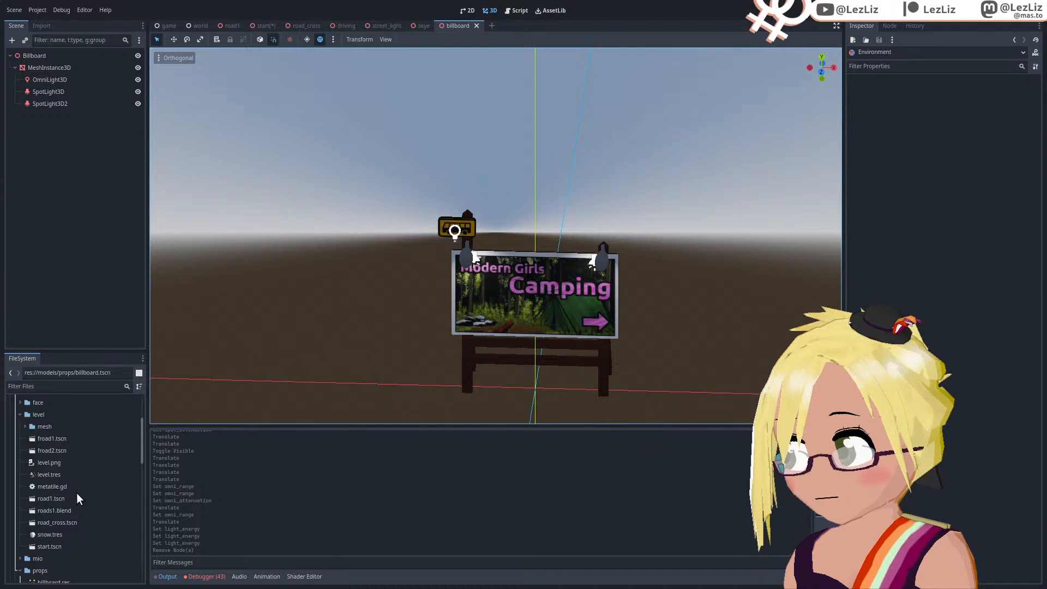
double_click(60, 547)
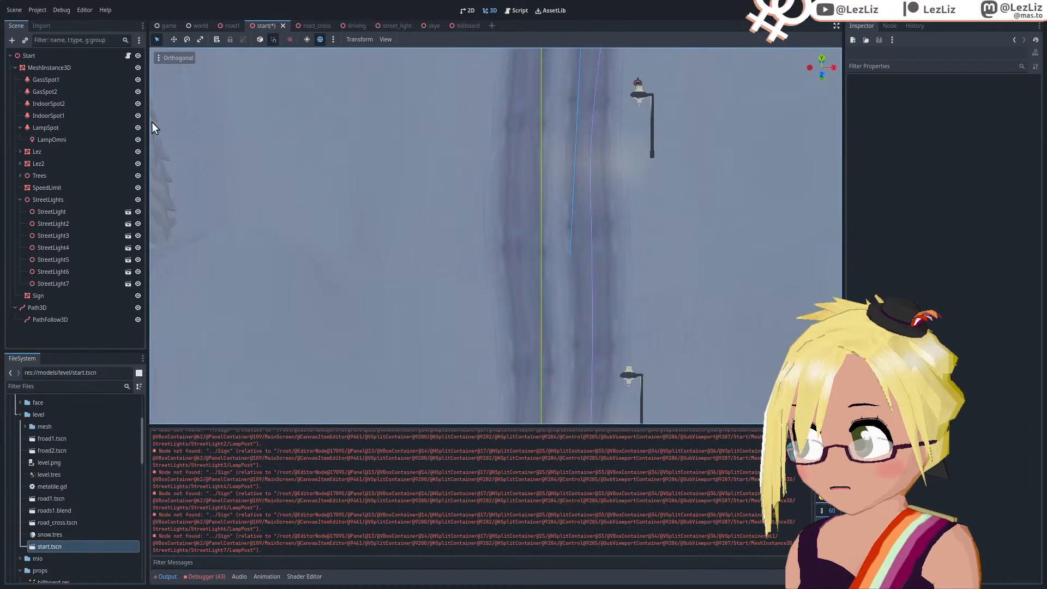
click(41, 64)
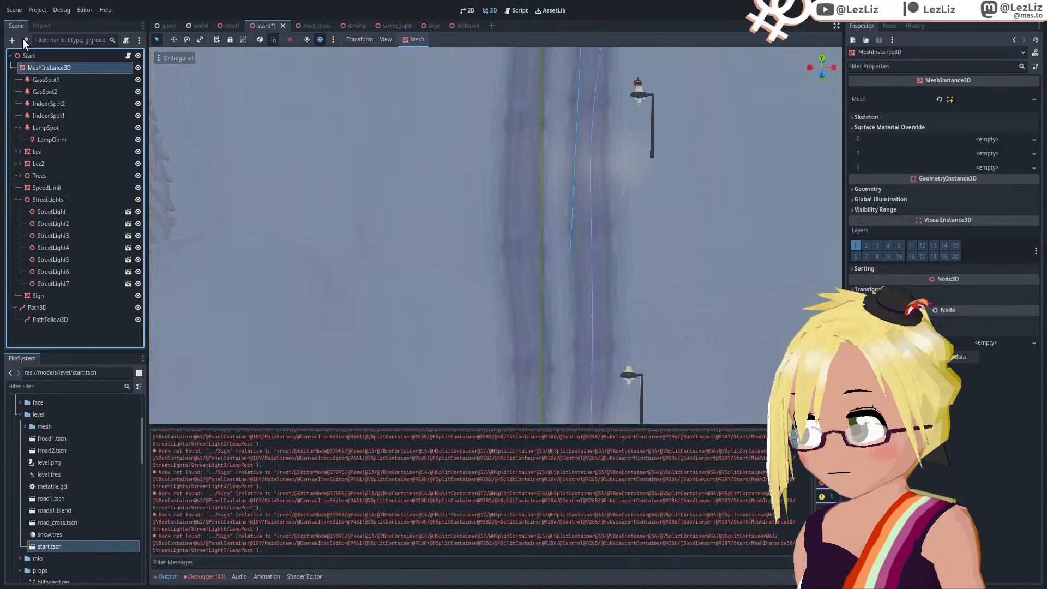
click(25, 40)
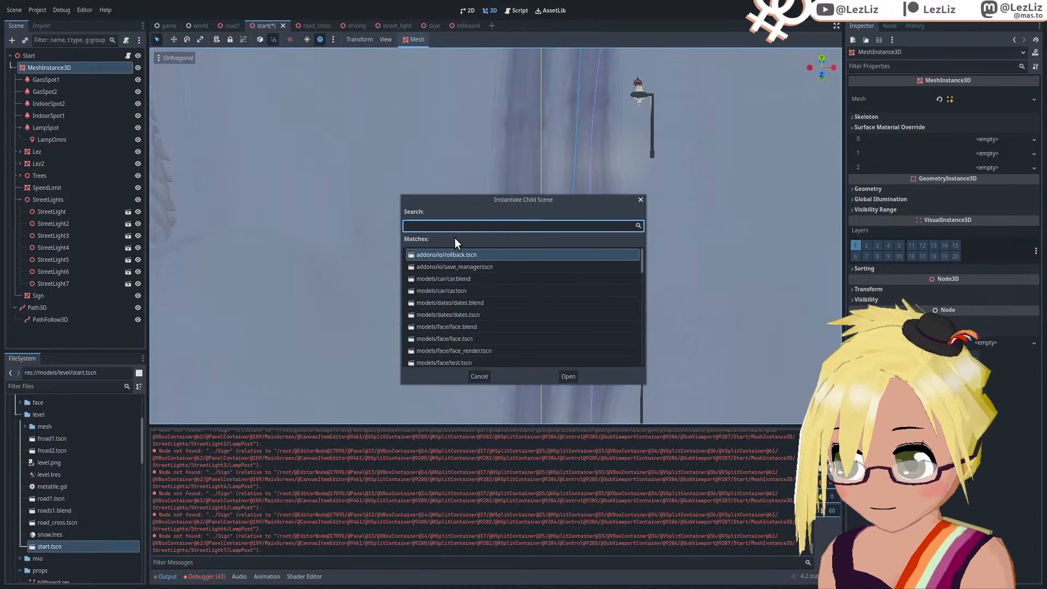
text(bill)
double_click(493, 256)
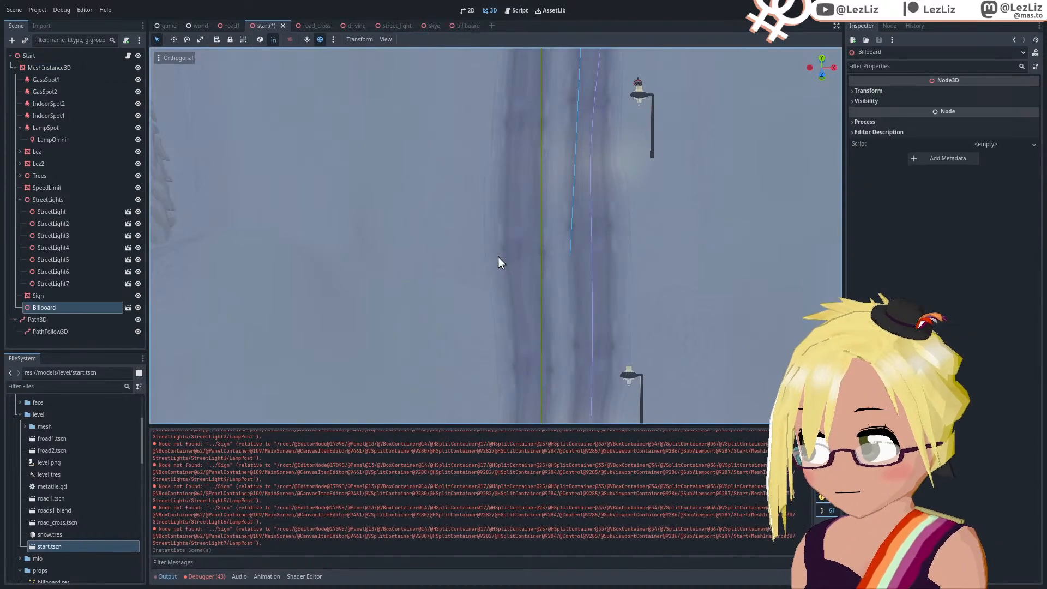
Step: Move the Billboard along the main road to the far side of the junction with the side road
scroll(509, 259, down, 8)
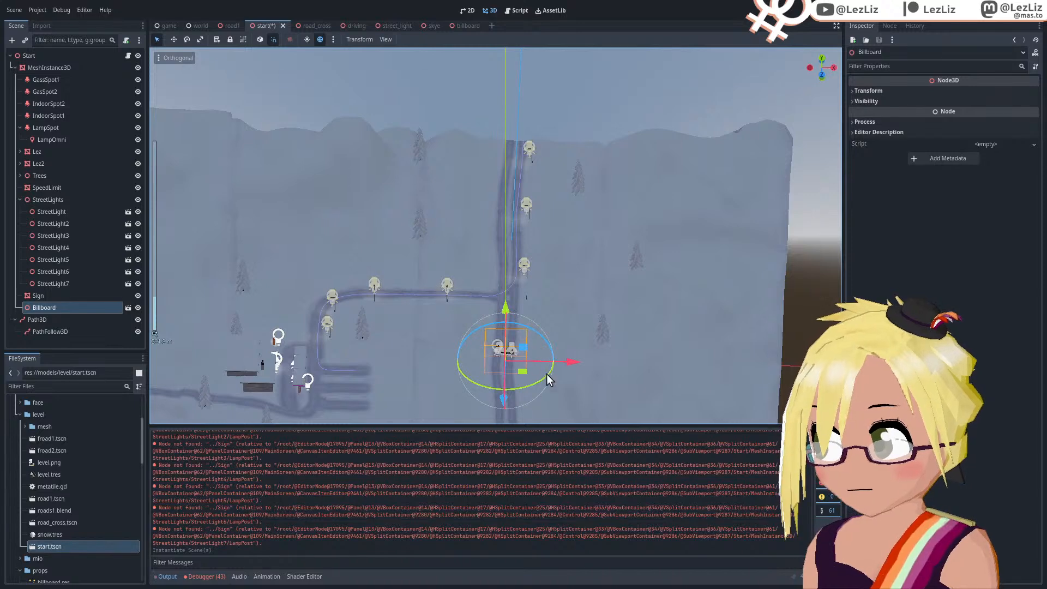
middle_drag(546, 374, 673, 331)
scroll(673, 332, up, 9)
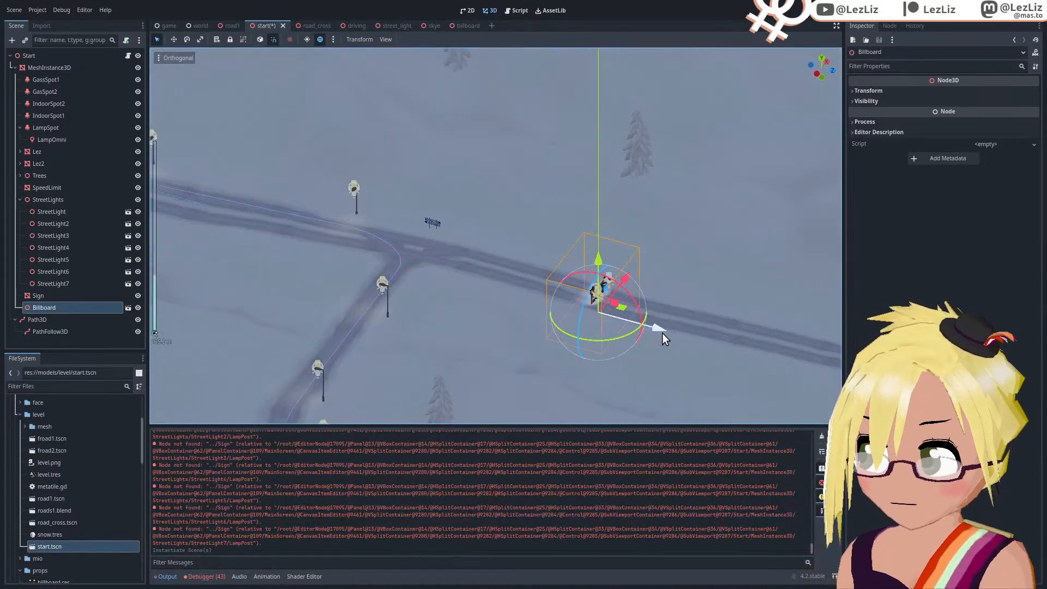
drag(657, 326, 244, 249)
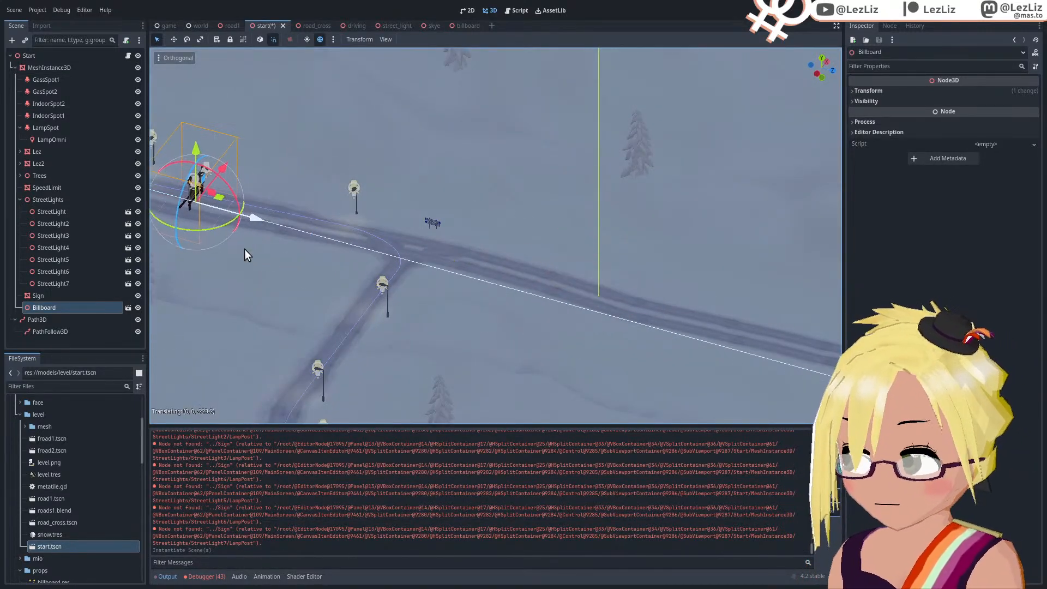
Step: Shift the Billboard sideways off the road onto the snowy verge on the street light side
middle_drag(312, 267, 202, 218)
shift+middle_drag(366, 237, 243, 399)
scroll(480, 303, up, 8)
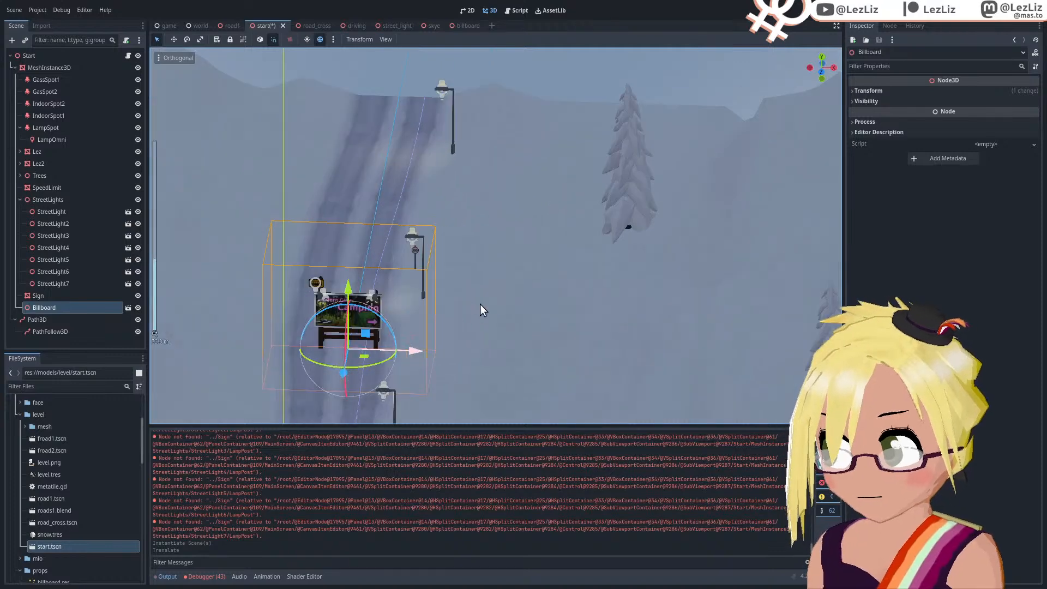
drag(410, 350, 488, 346)
scroll(489, 346, up, 5)
middle_drag(496, 318, 574, 322)
scroll(567, 324, down, 17)
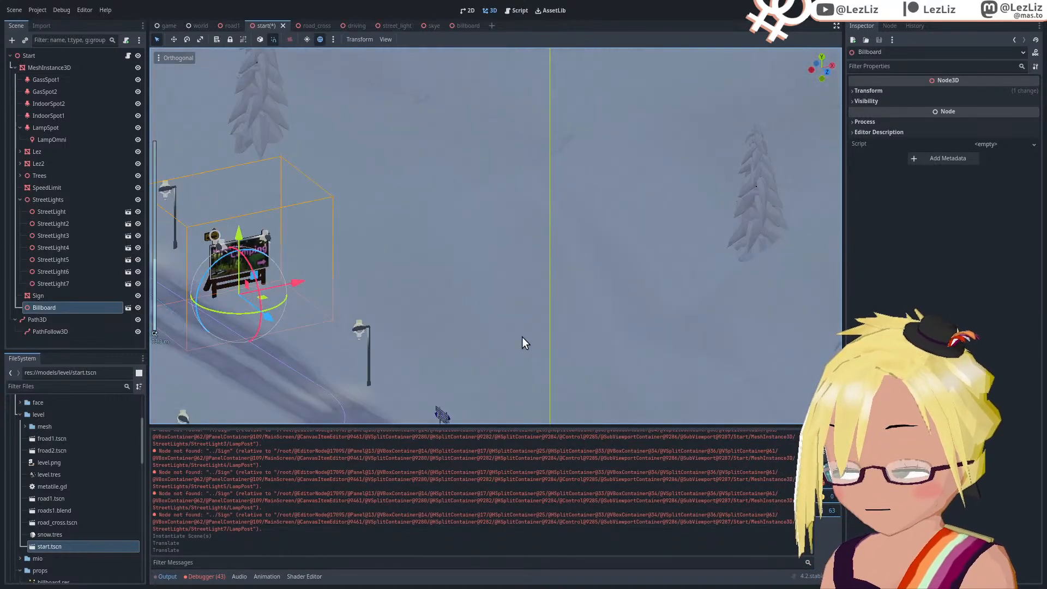
Step: Fine-tune the Billboard's position and height beside the road between two street lights, and save the start scene
shift+middle_drag(273, 254, 632, 336)
drag(639, 345, 622, 332)
middle_drag(616, 337, 498, 342)
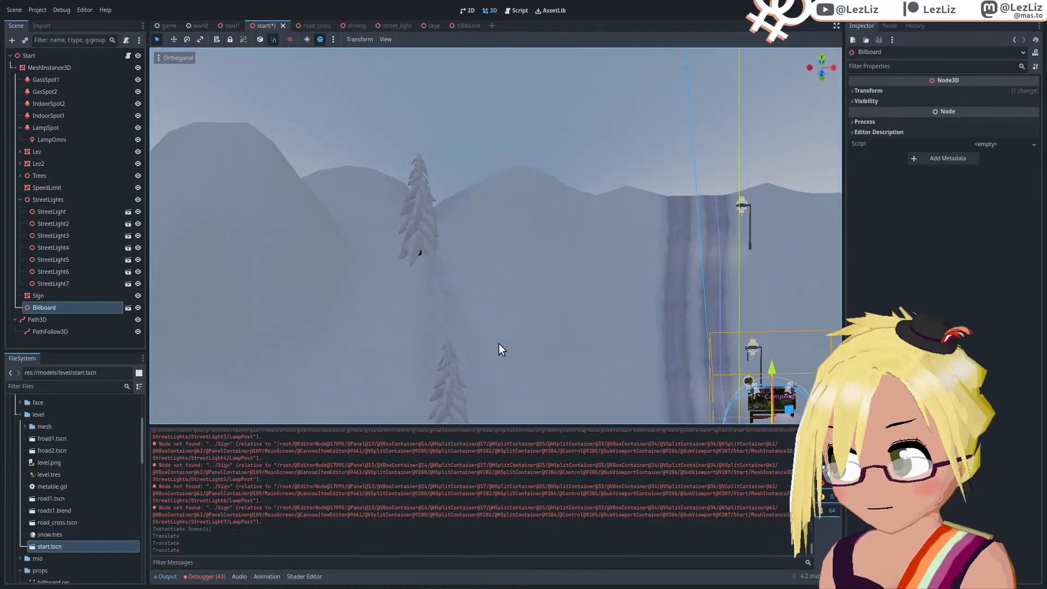
shift+middle_drag(550, 272, 404, 106)
drag(693, 244, 702, 242)
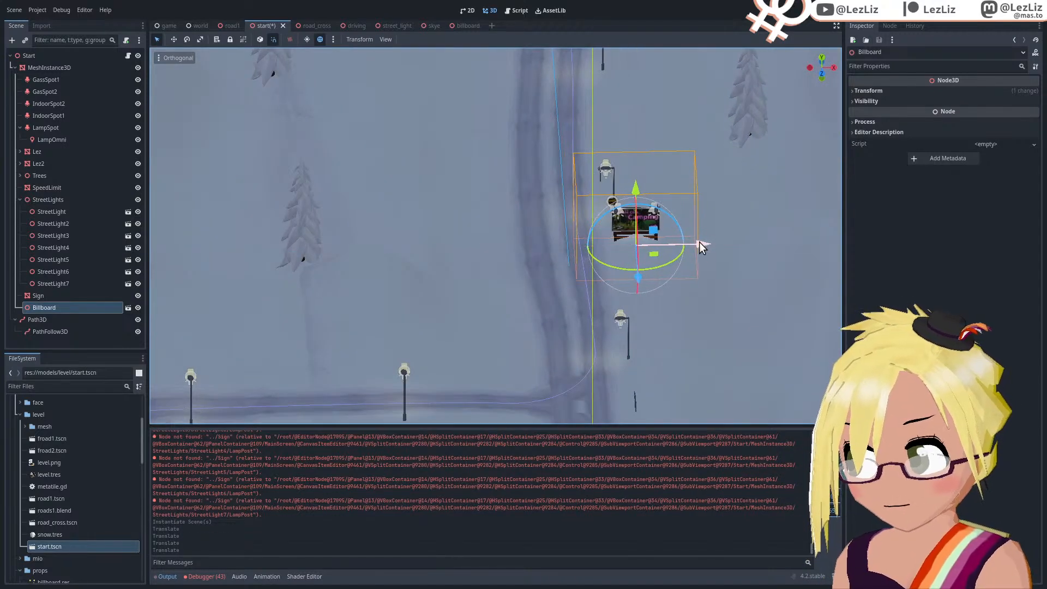
drag(635, 188, 639, 185)
middle_drag(639, 184, 666, 261)
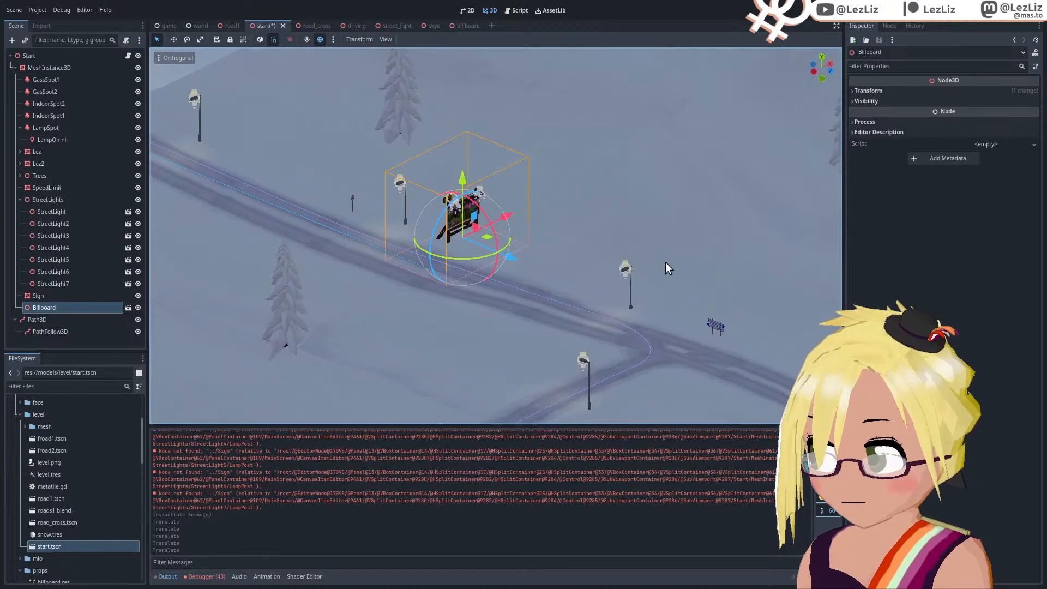
key(ctrl+s)
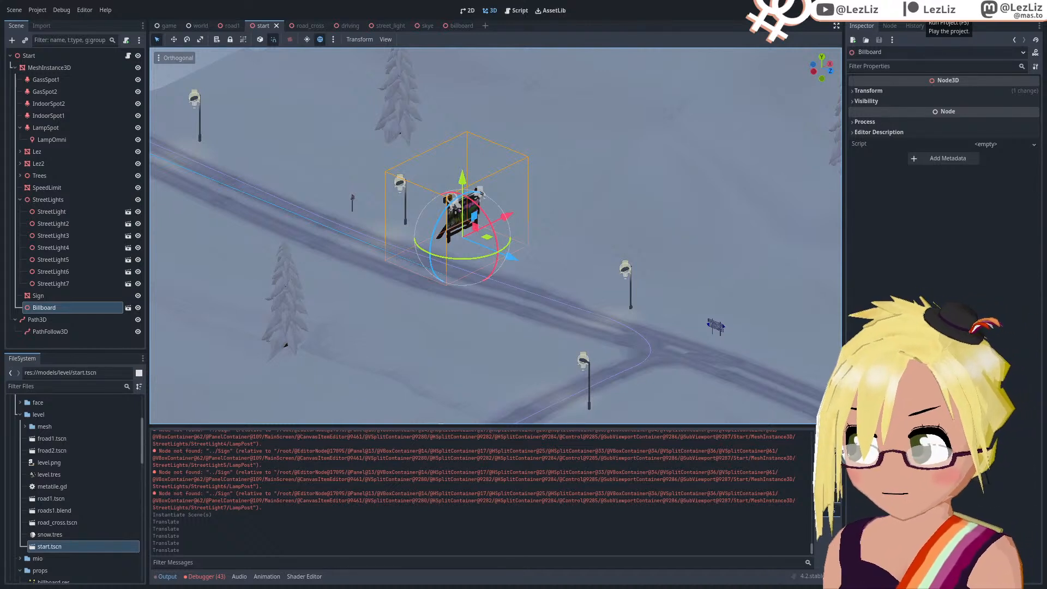
Step: Run the project, load File 1 to check the billboard from the moving car, and close the game
key(F5)
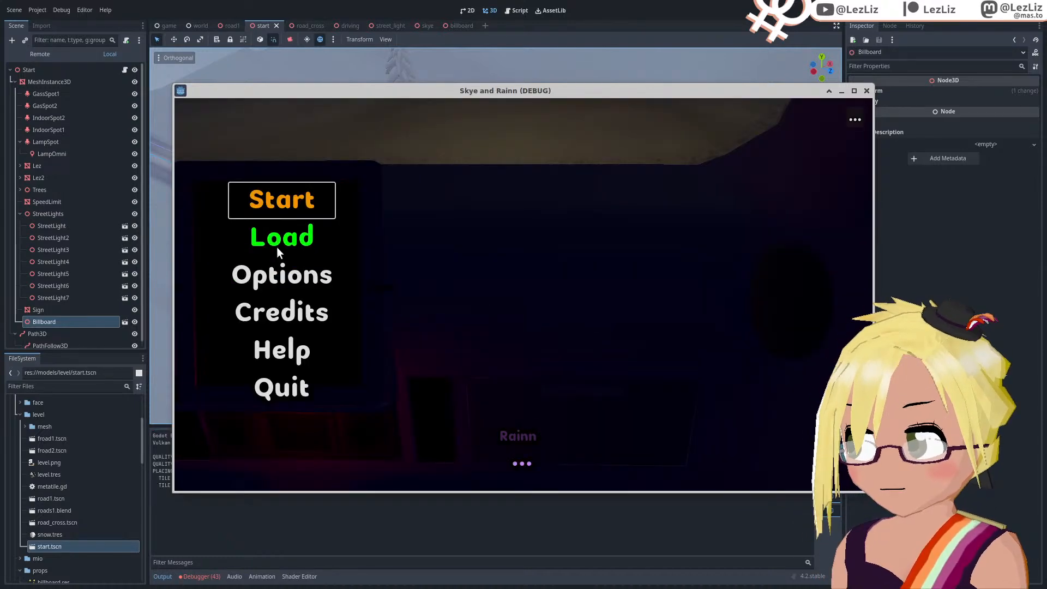
click(276, 247)
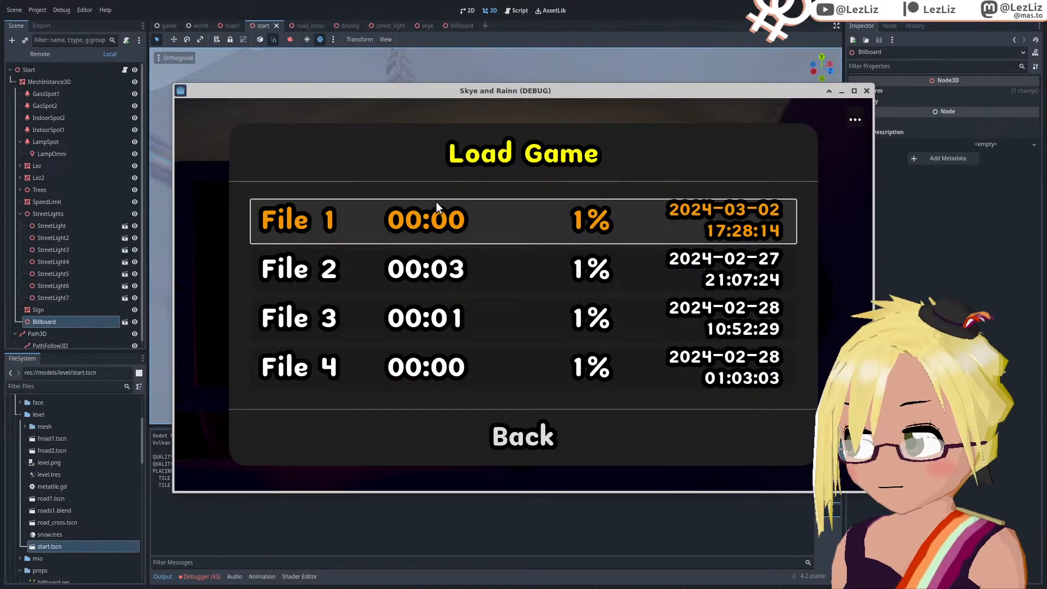
click(432, 217)
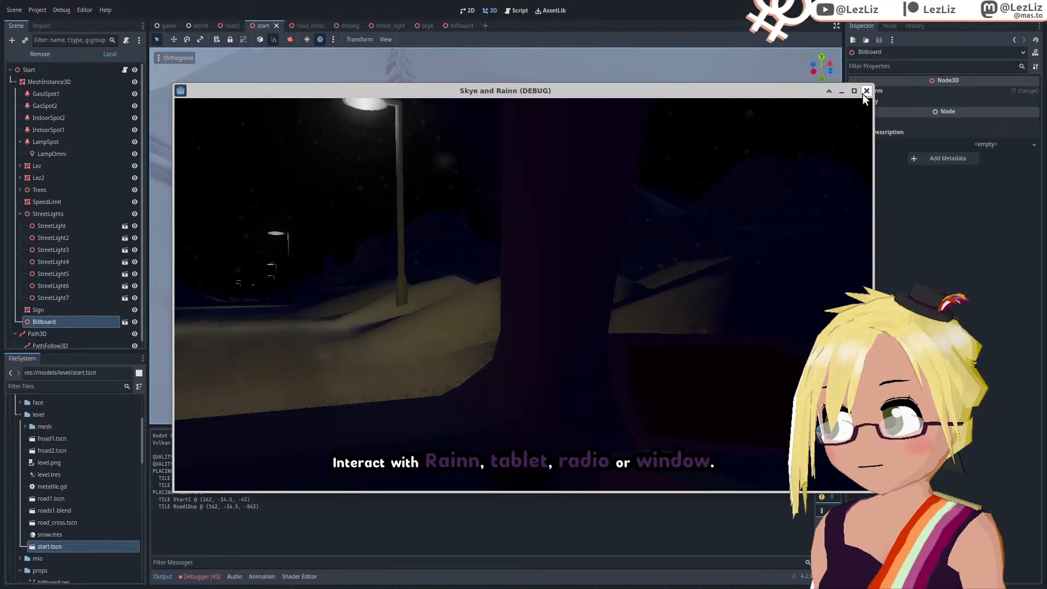
click(865, 90)
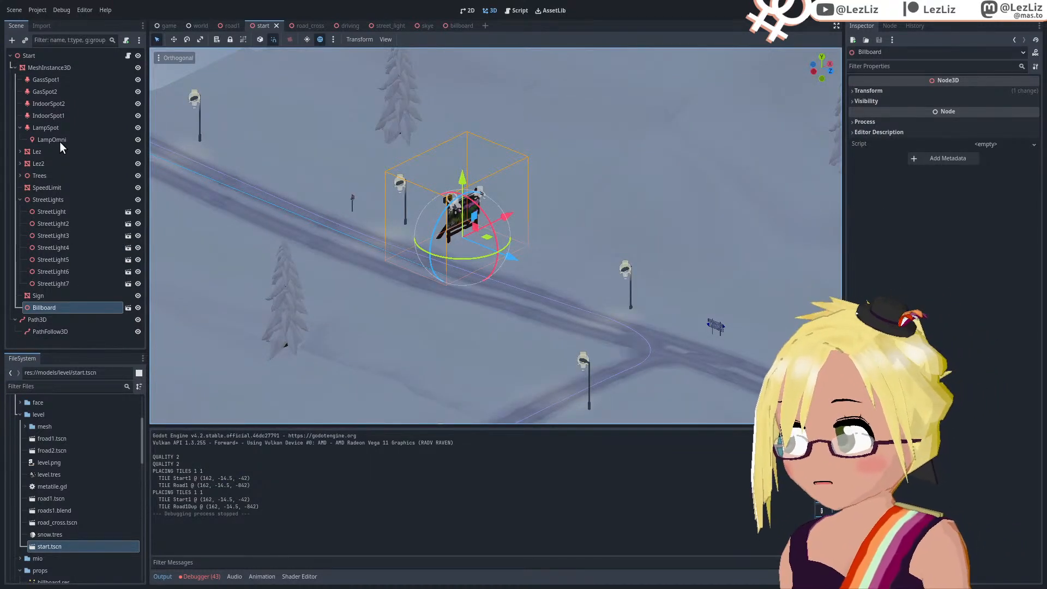
Step: Open billboard.tscn from the props folder and set SpotLight3D's light energy to 0.5
scroll(71, 465, up, 5)
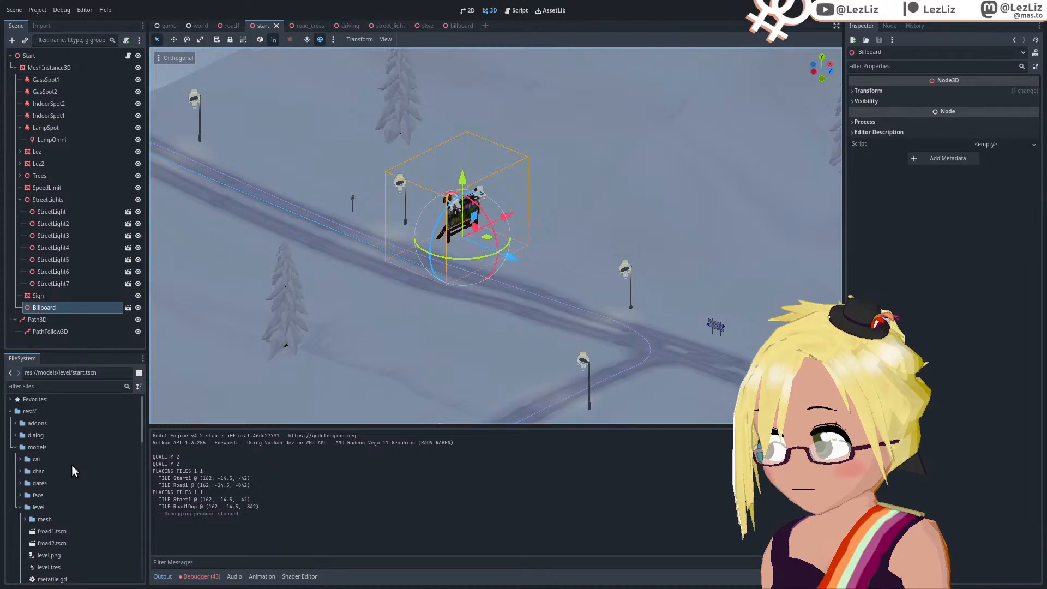
scroll(71, 464, down, 8)
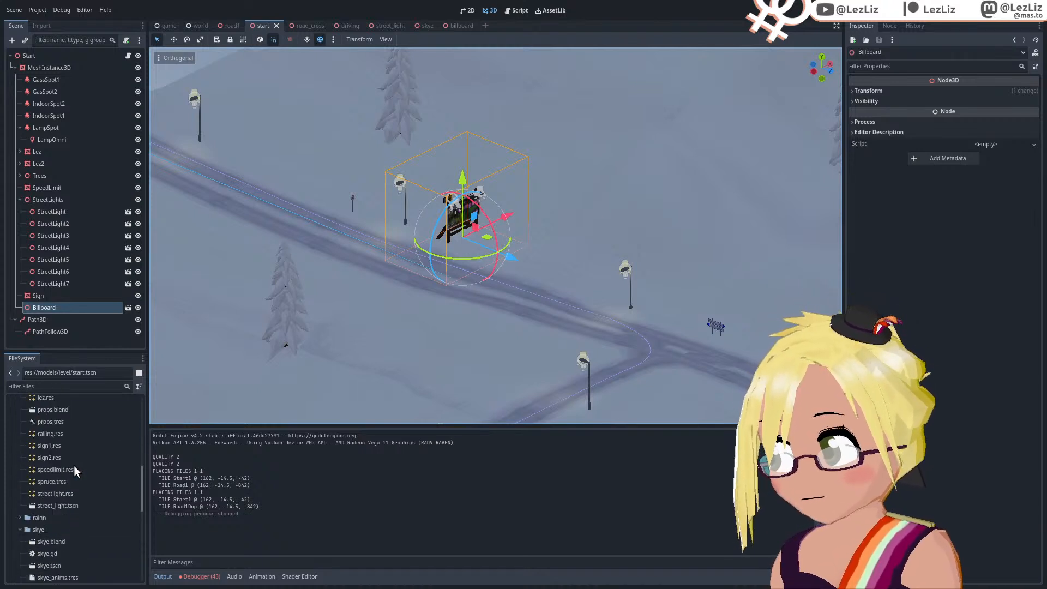
scroll(75, 433, up, 2)
double_click(73, 431)
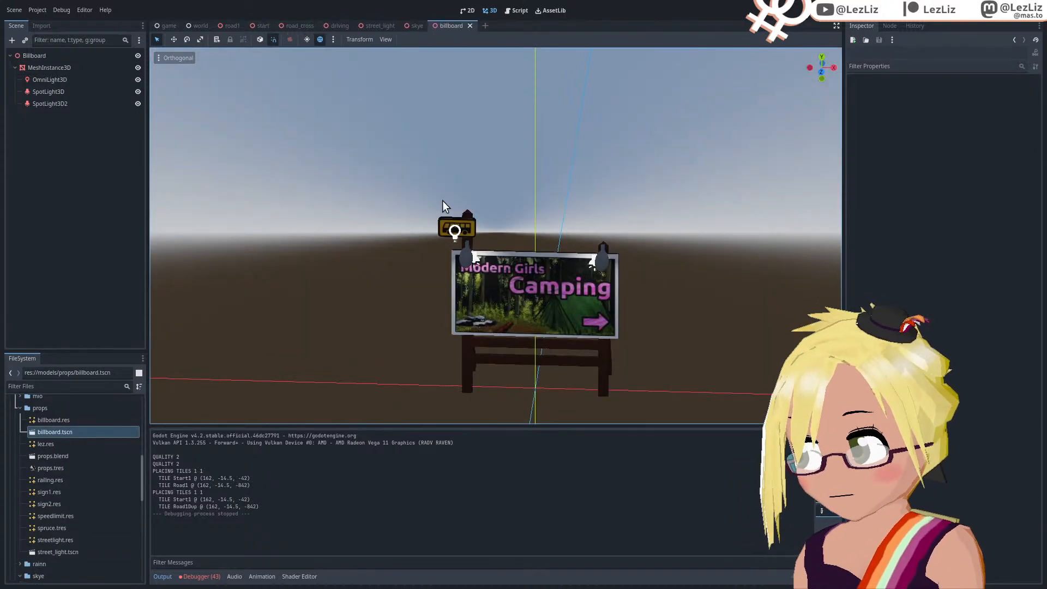
click(71, 91)
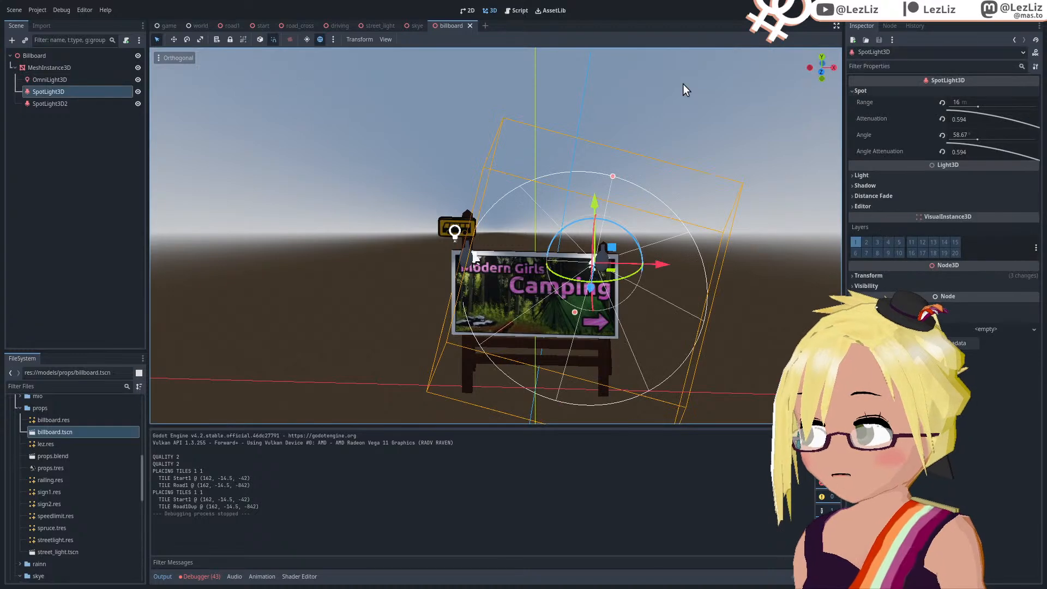
click(863, 175)
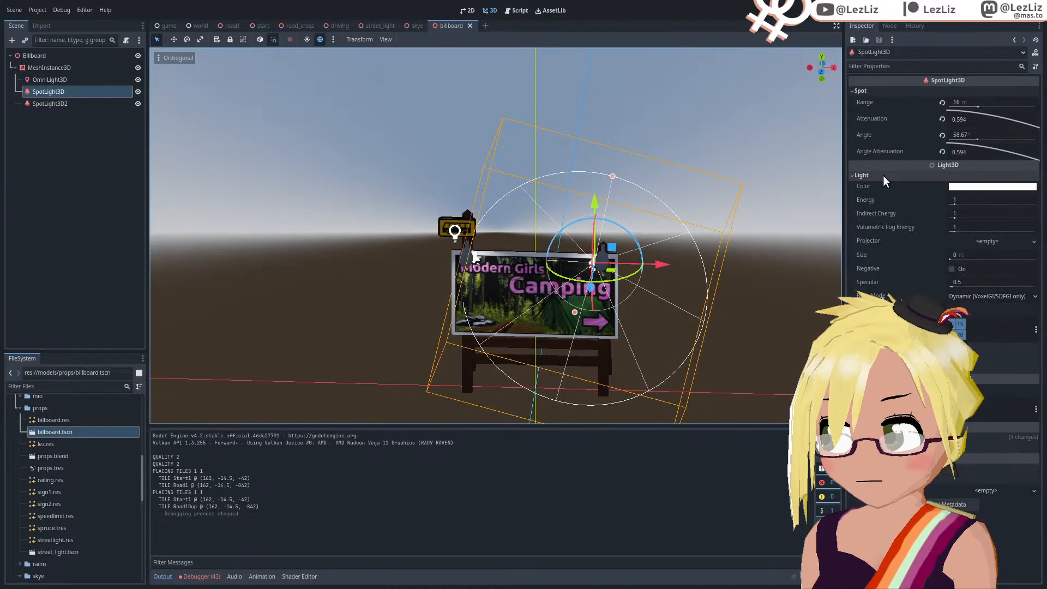
click(957, 194)
text(0.5)
key(Return)
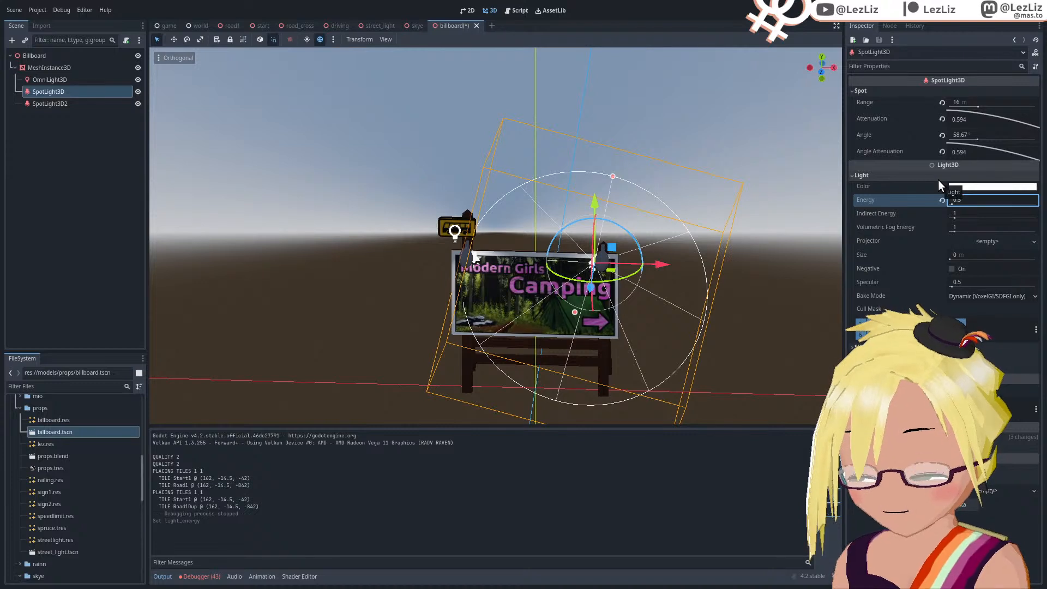
Step: Set SpotLight3D2's light energy to 0.5 and save the billboard scene
click(49, 104)
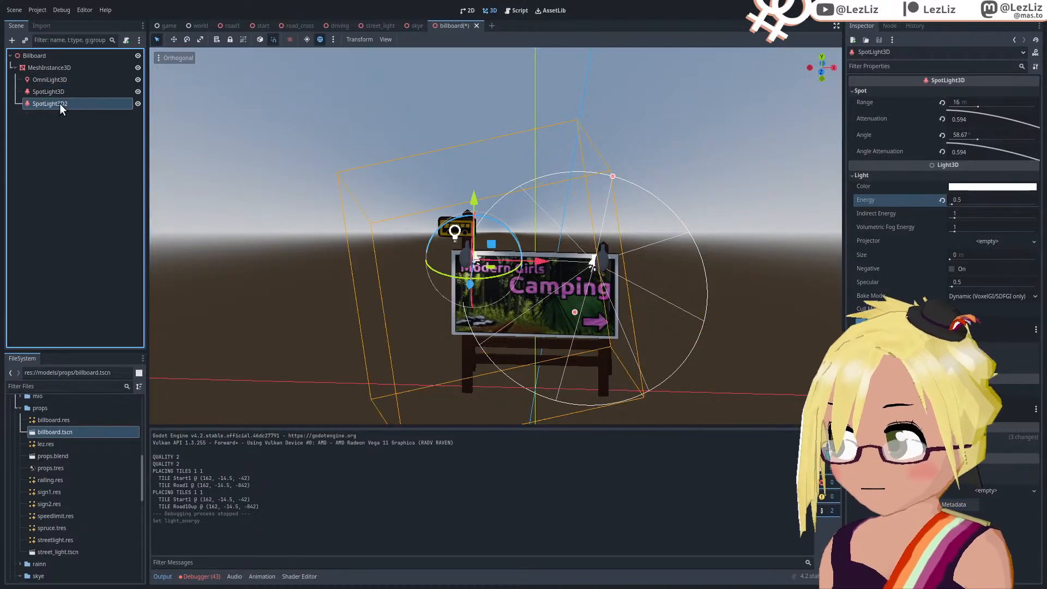
click(907, 174)
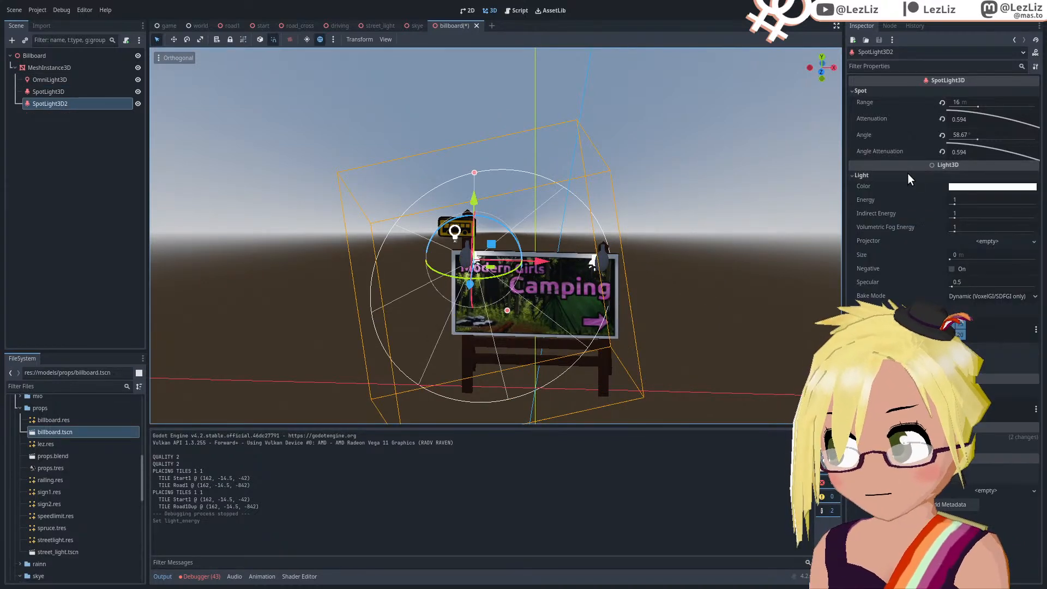
click(965, 199)
text(0.5)
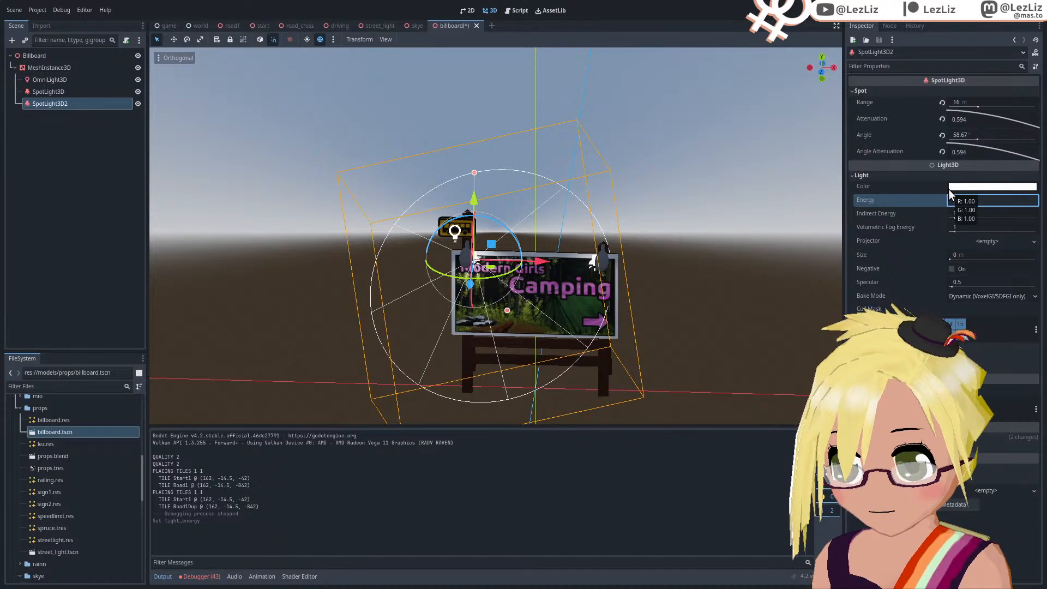
key(Return)
key(ctrl+s)
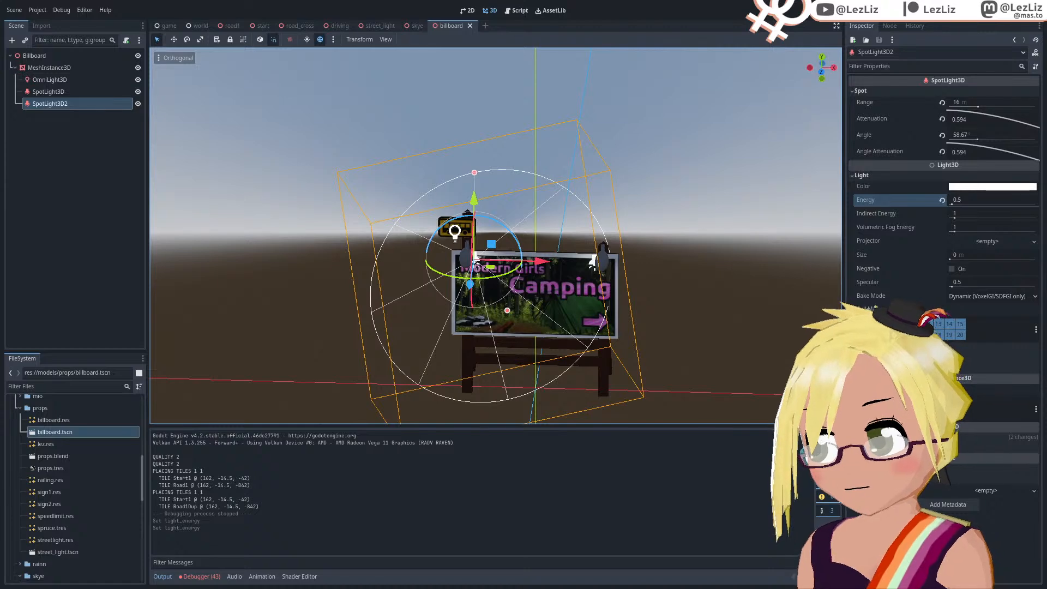
Step: Run the project again, load File 1 and advance the opening dialogue to check the dimmed billboard lights
click(880, 10)
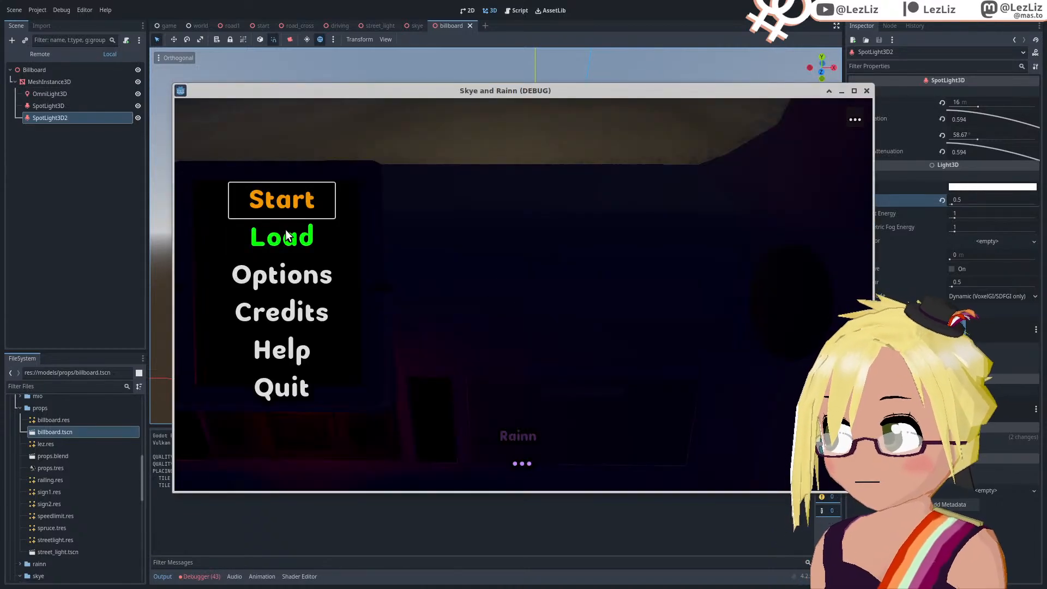
click(286, 236)
click(432, 228)
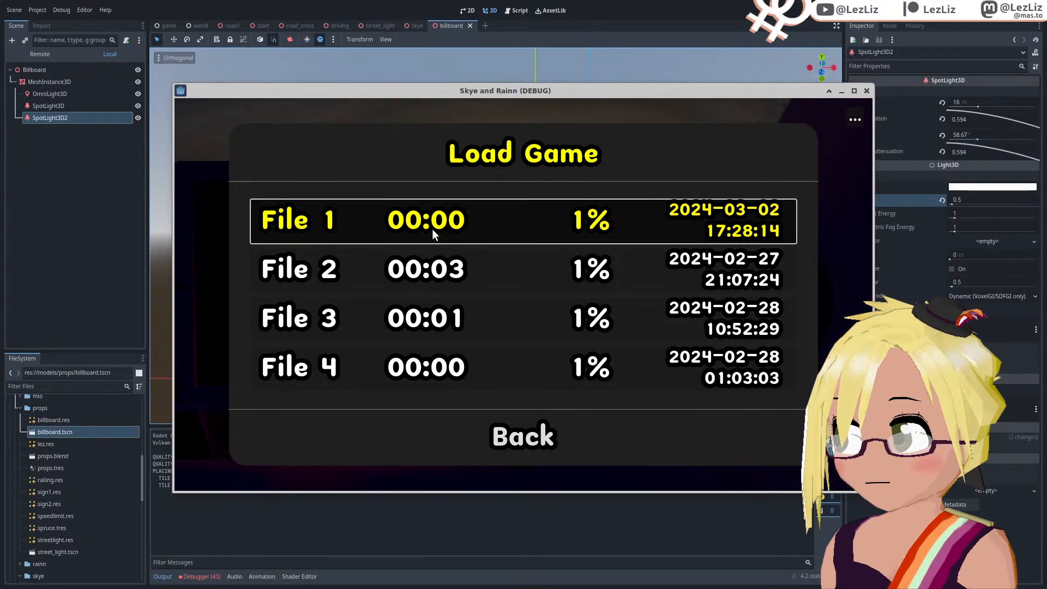
click(468, 317)
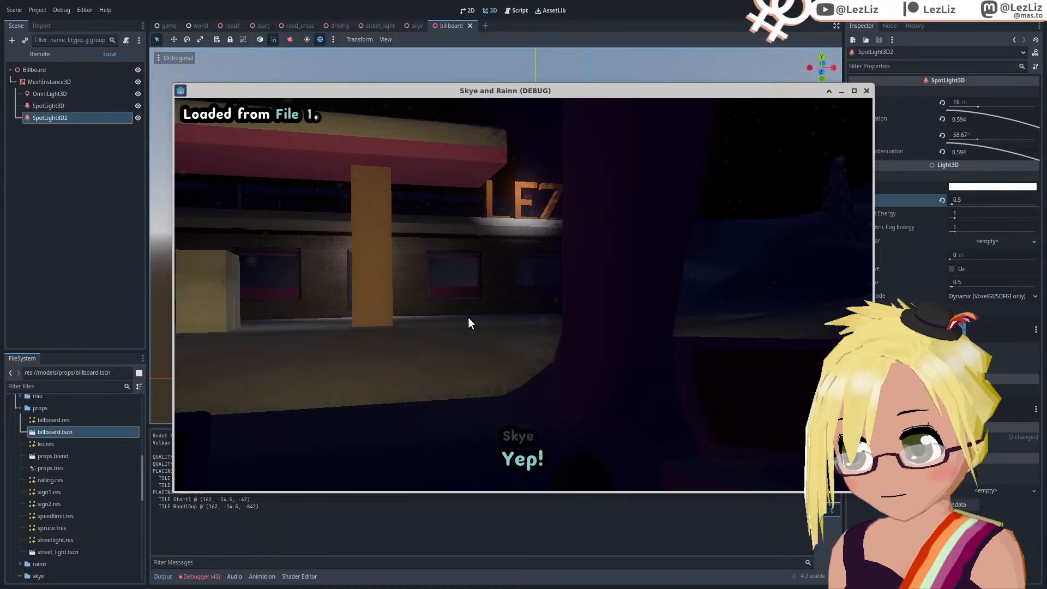
click(468, 316)
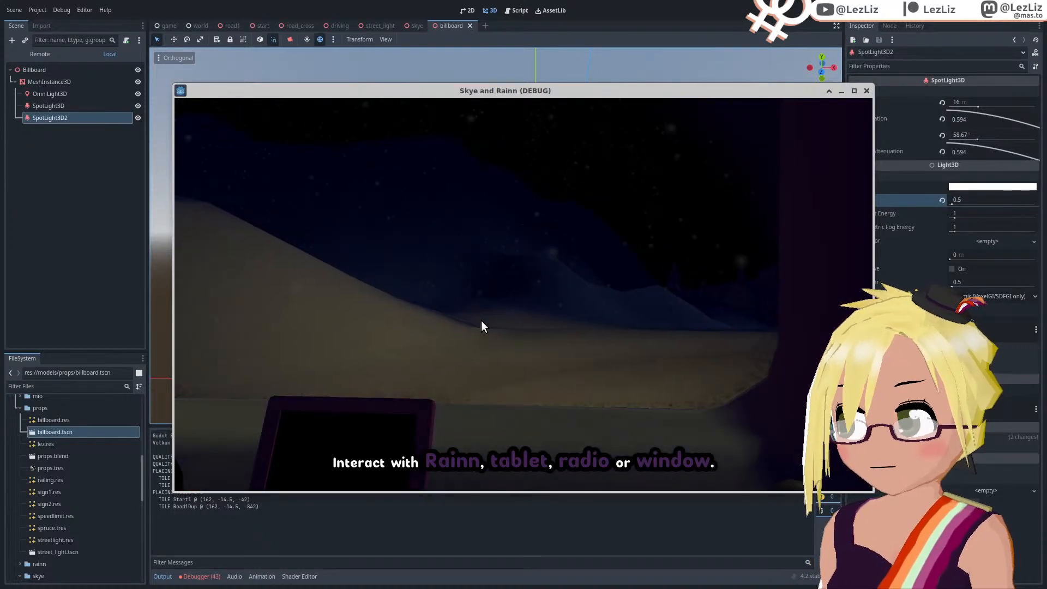
Step: Save the game to File 2 during the drive and close the game after checking the roadside
key(Escape)
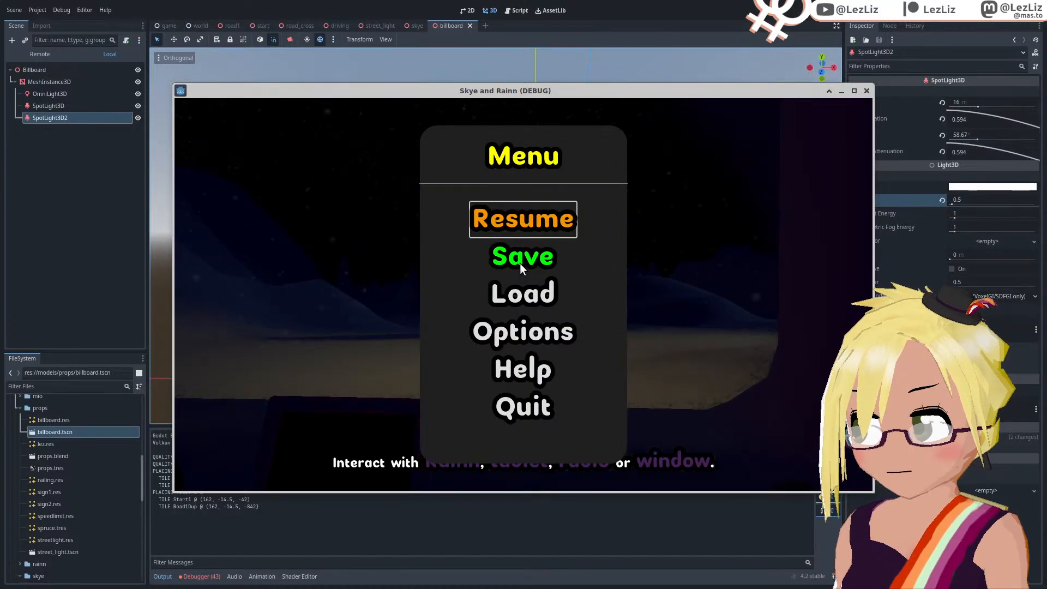
click(520, 259)
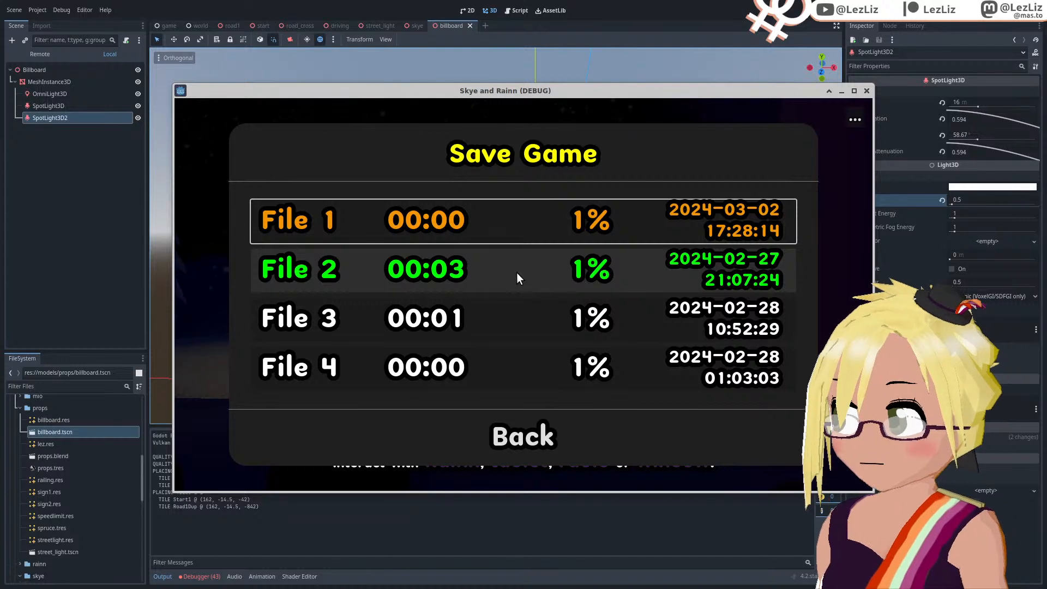
click(516, 273)
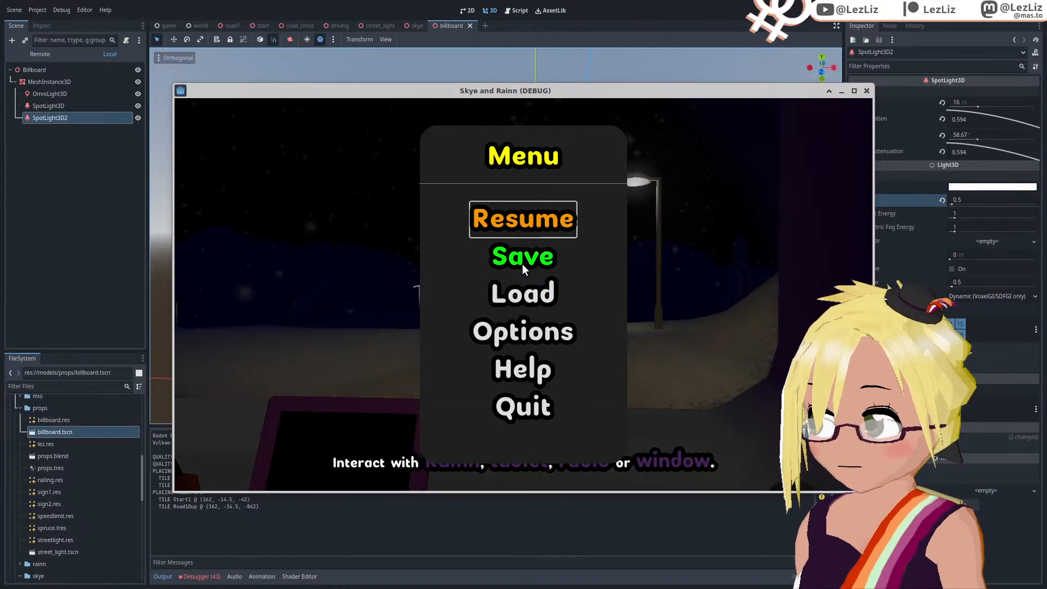
click(522, 263)
click(522, 263)
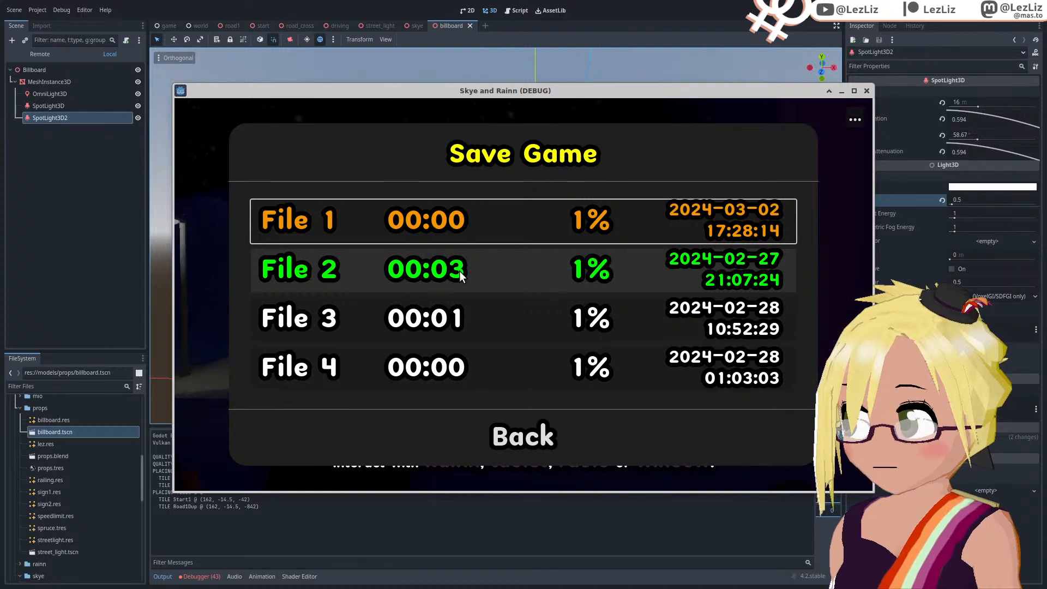
click(463, 275)
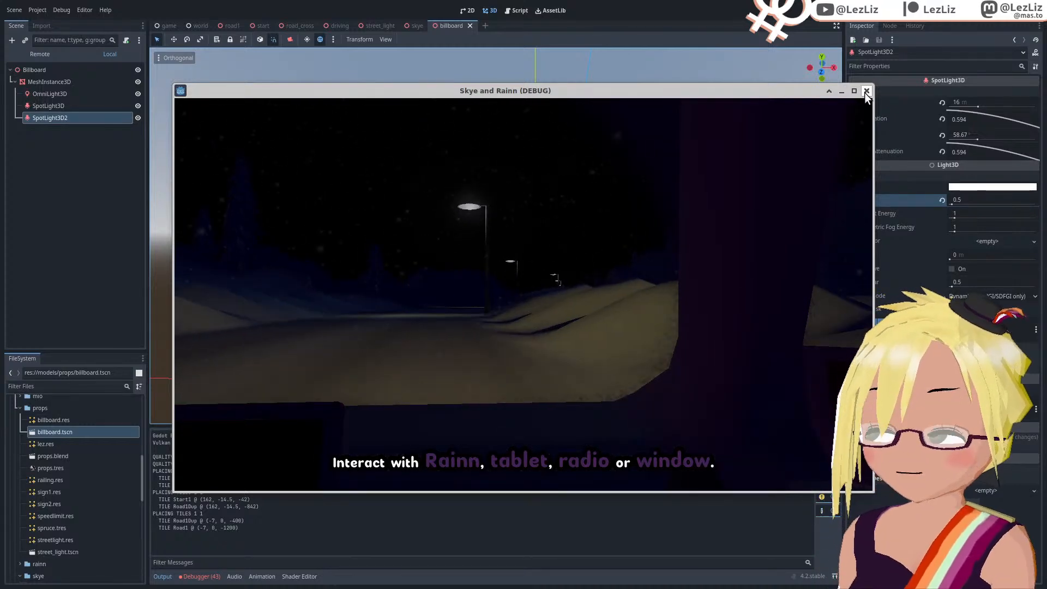
click(867, 91)
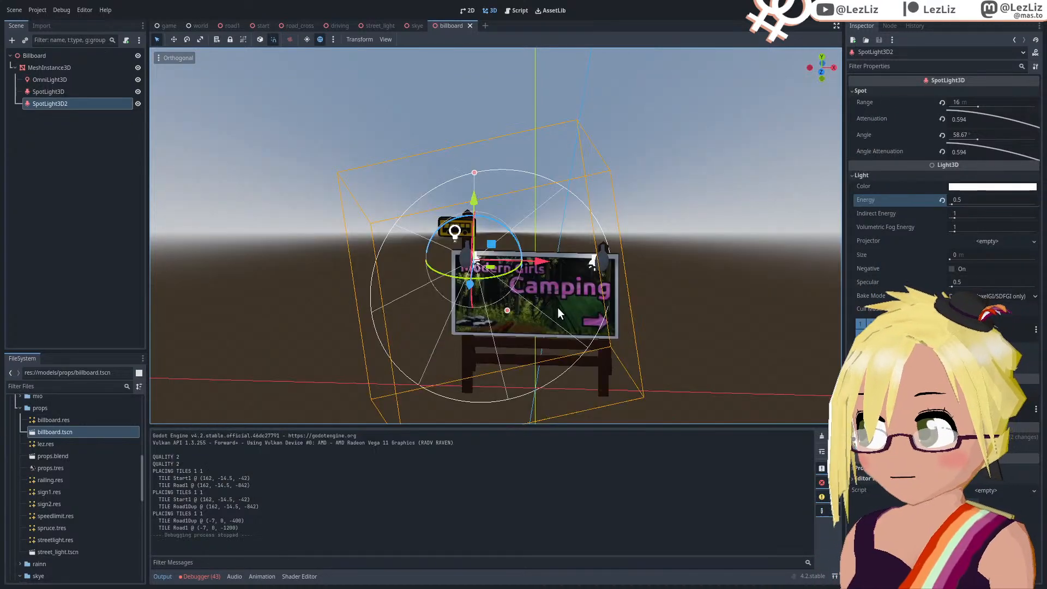
scroll(600, 300, down, 4)
middle_drag(599, 298, 414, 326)
scroll(516, 316, up, 3)
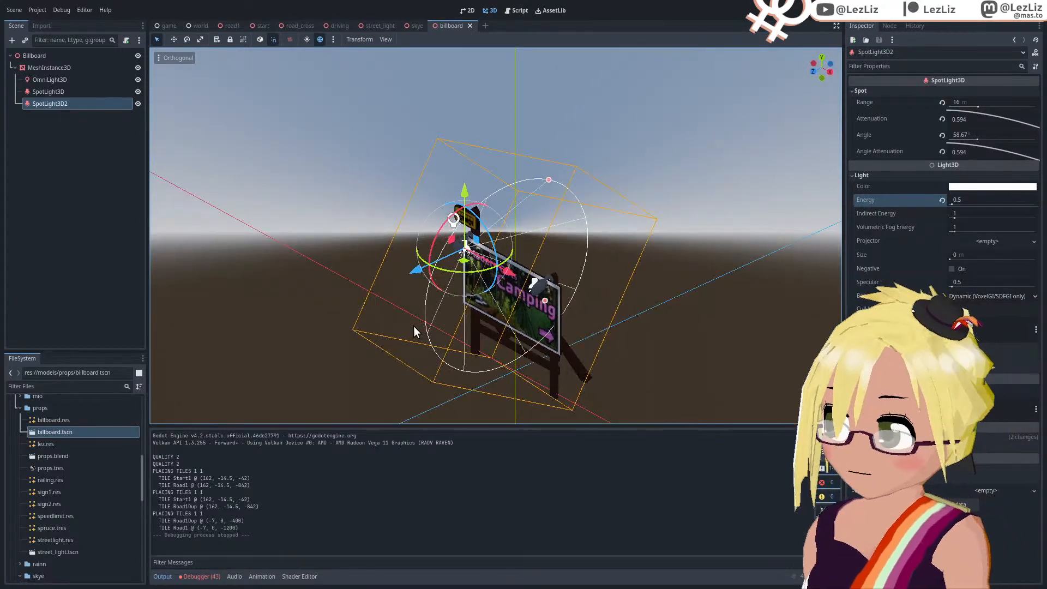